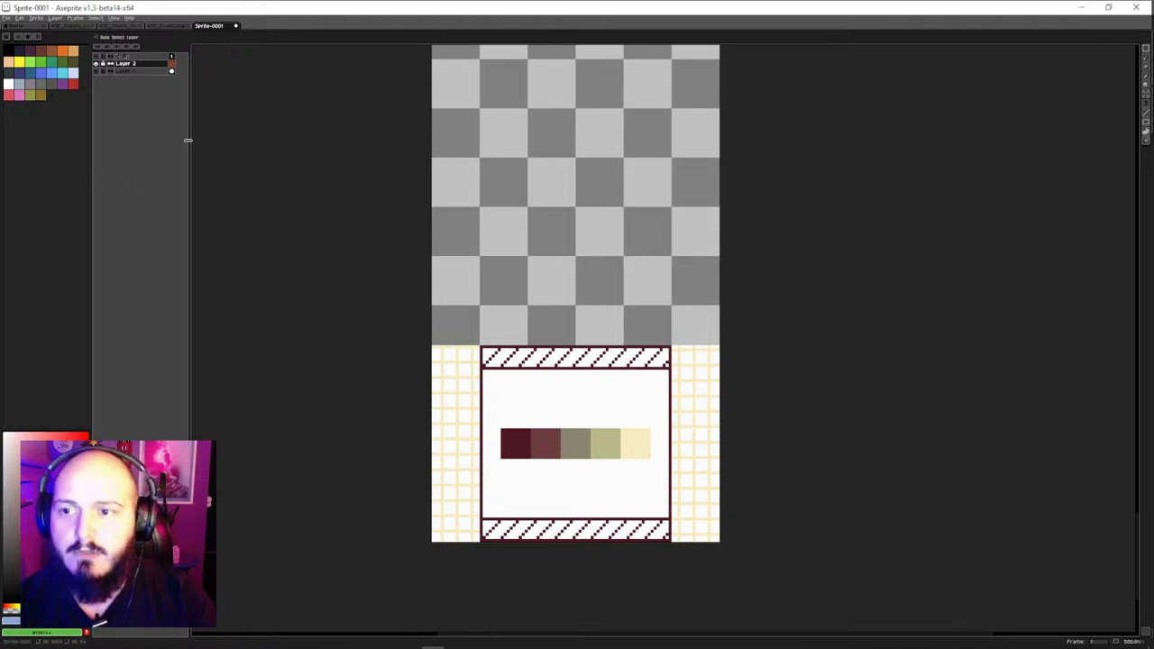
Move the divider a few pixels left to narrow the layers panel slightly
{"action": "left_click_drag", "start_coordinate": [188, 140], "coordinate": [182, 139]}
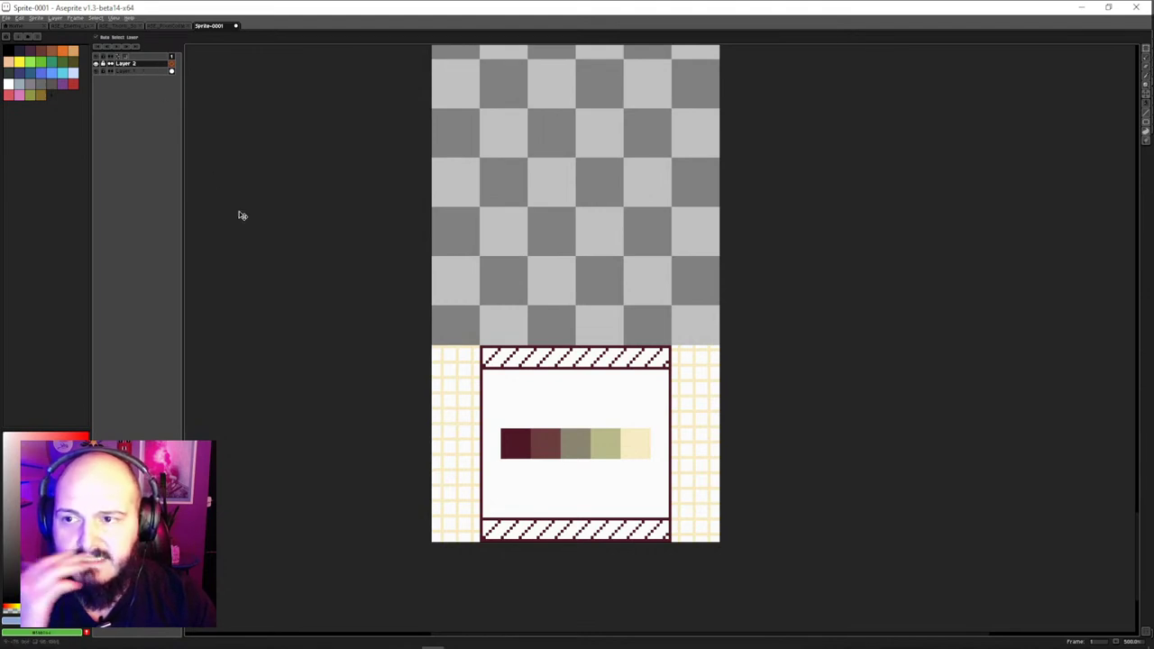
Rename the bottom layer to Template
{"action": "double_click", "coordinate": [137, 72]}
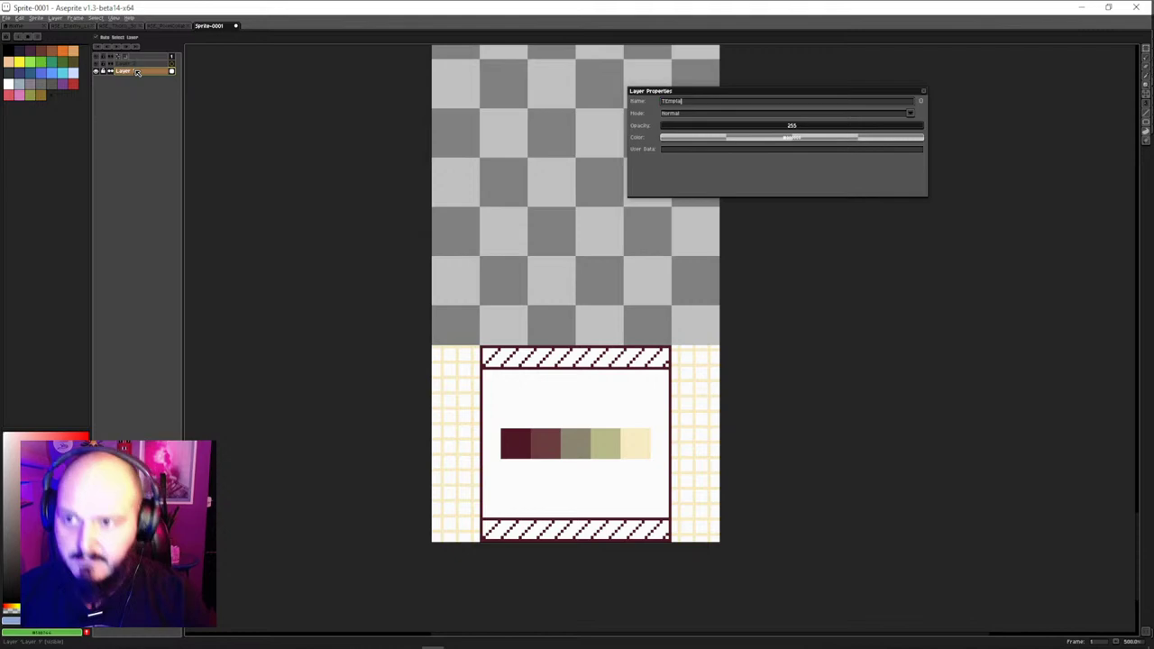
{"action": "type", "text": "Templa"}
{"action": "key", "text": "Return"}
Give the Template layer a green colour tag
{"action": "double_click", "coordinate": [140, 72]}
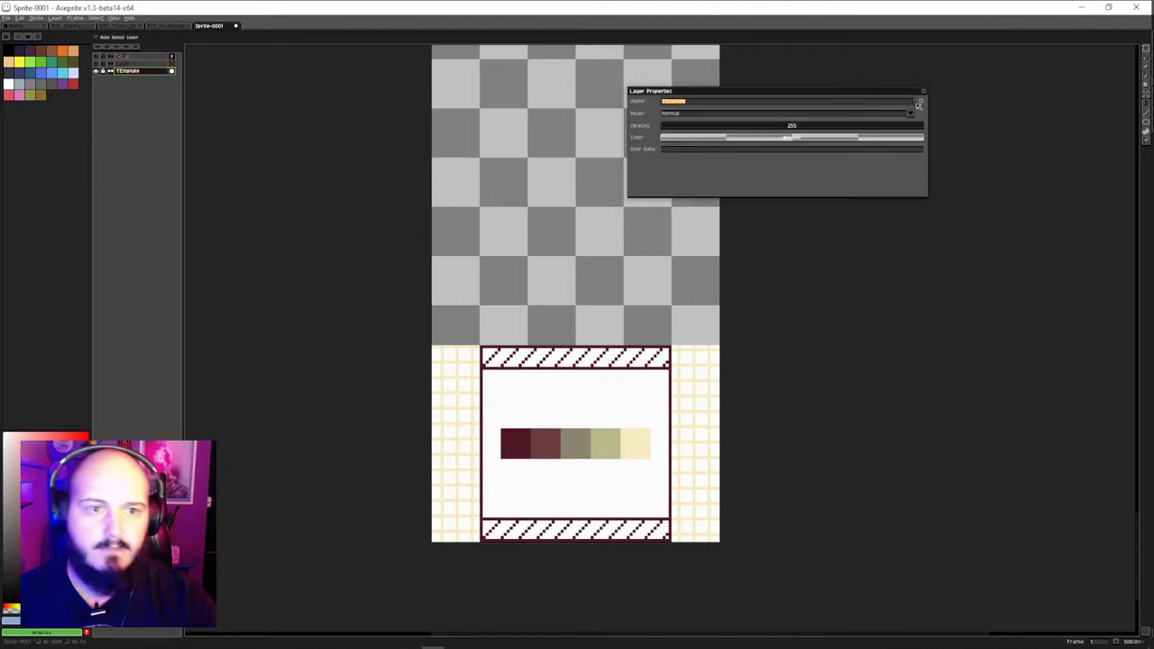
{"action": "left_click", "coordinate": [735, 103]}
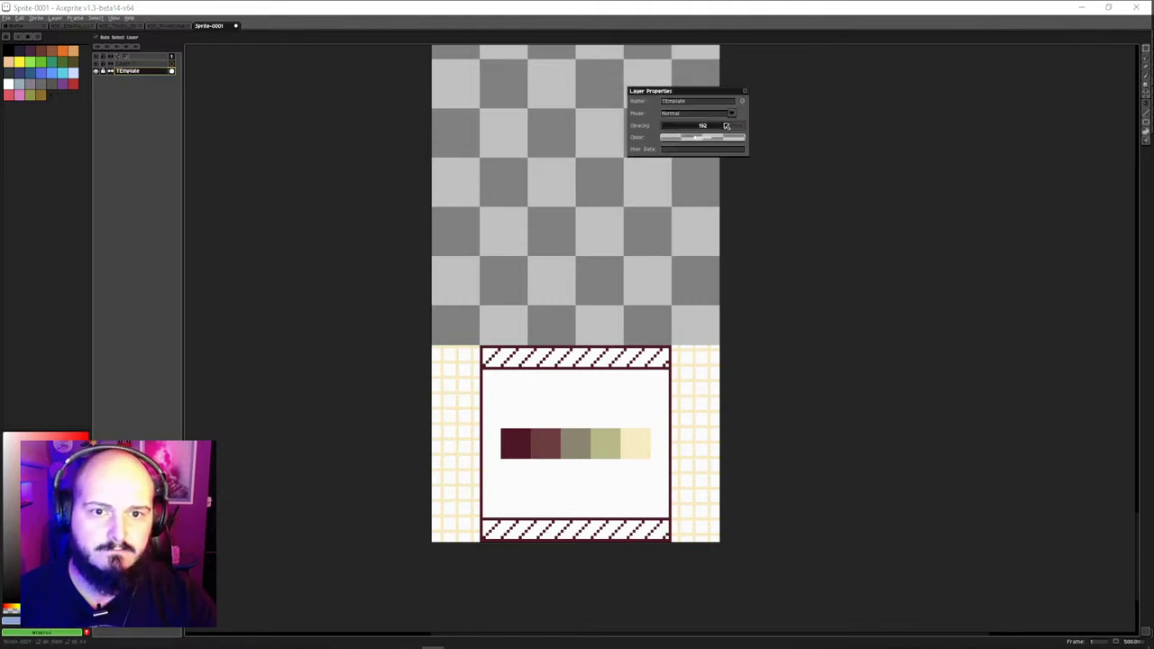
{"action": "left_click", "coordinate": [728, 138]}
{"action": "left_click", "coordinate": [708, 151]}
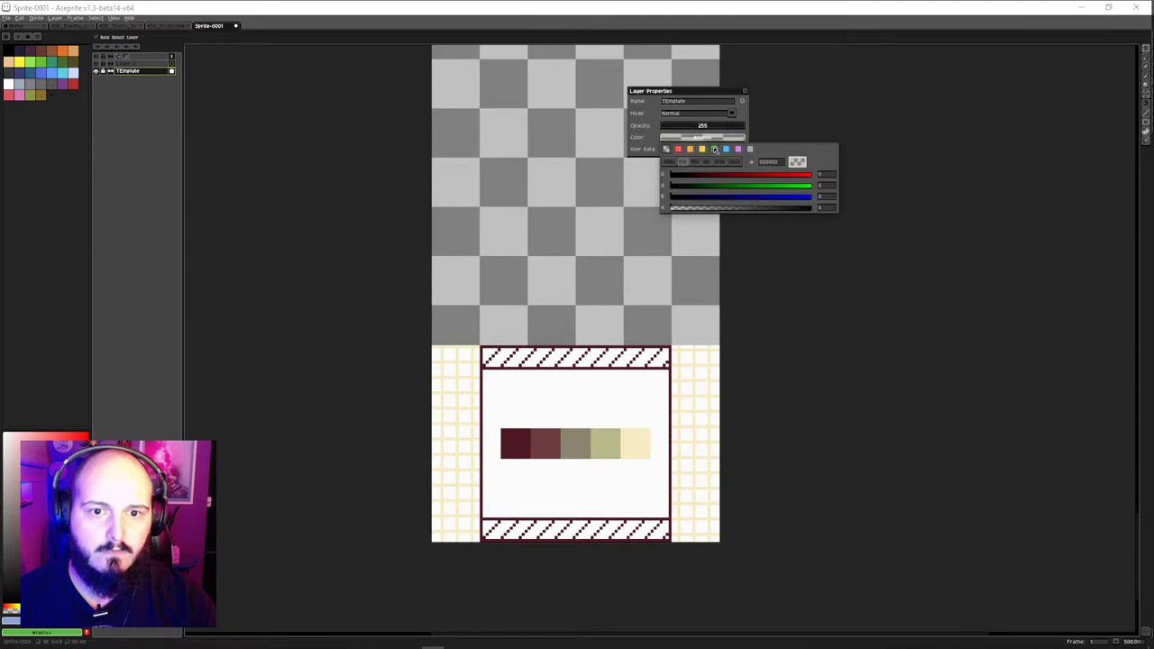
{"action": "left_click", "coordinate": [747, 93]}
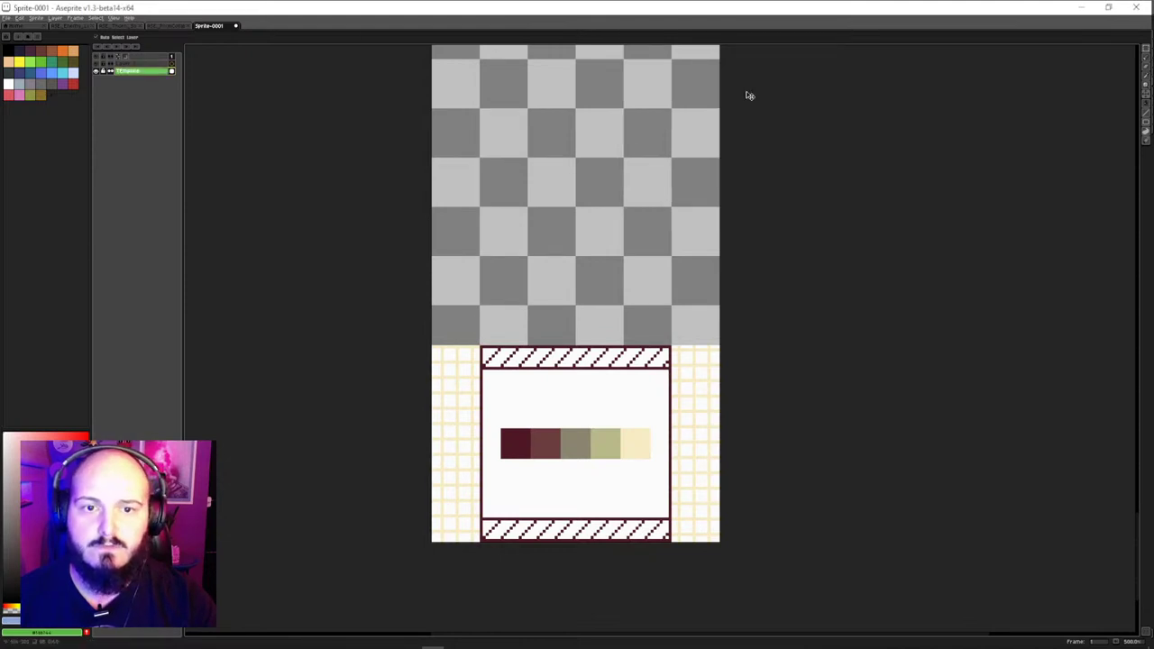
Add a new empty Layer 2 above Template with Shift+N
{"action": "double_click", "coordinate": [129, 70]}
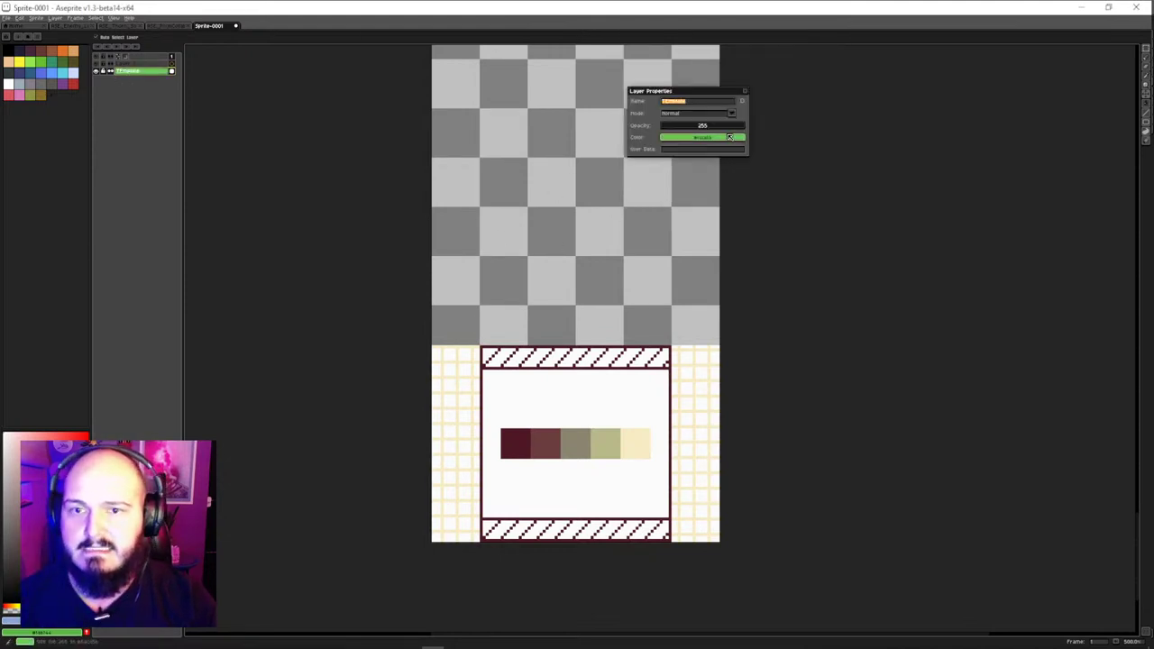
{"action": "key", "text": "Return"}
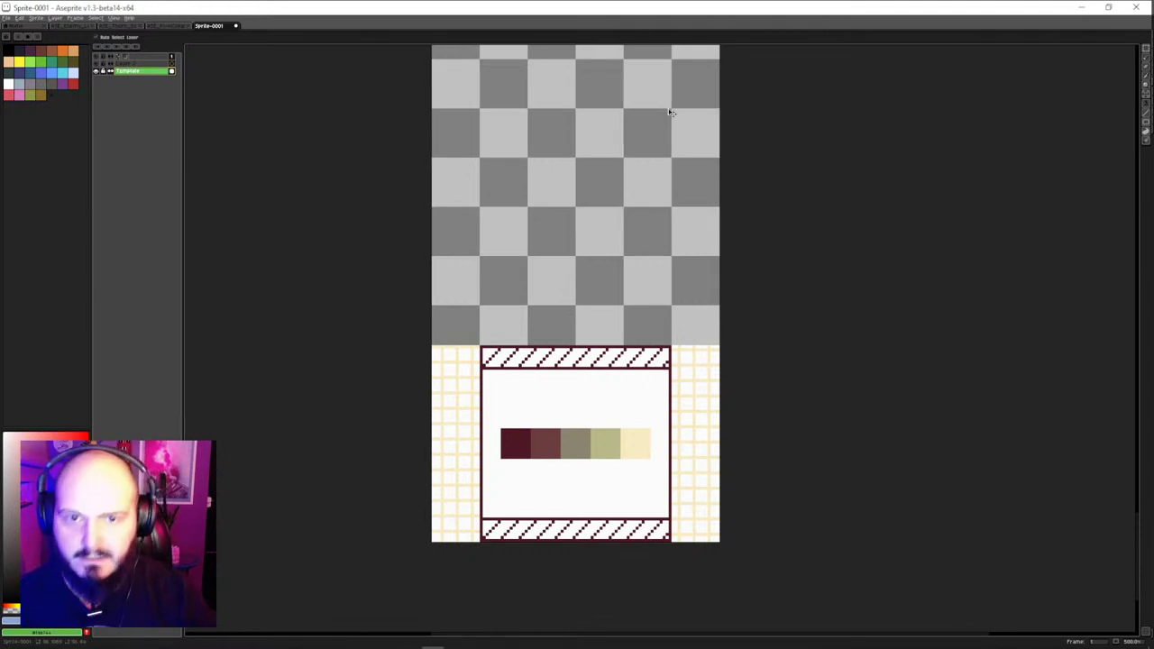
{"action": "key", "text": "shift+n"}
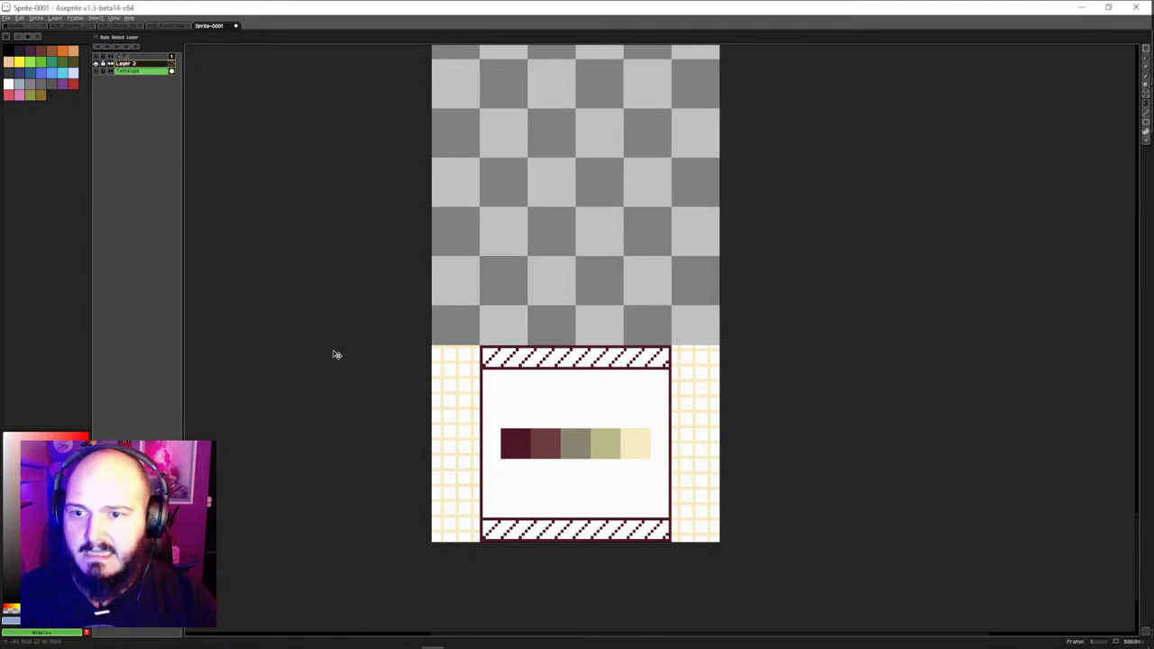
Copy the newest totem head image from the Discord thread and paste it into Aseprite
{"action": "mouse_move", "coordinate": [389, 643]}
{"action": "left_click", "coordinate": [388, 595]}
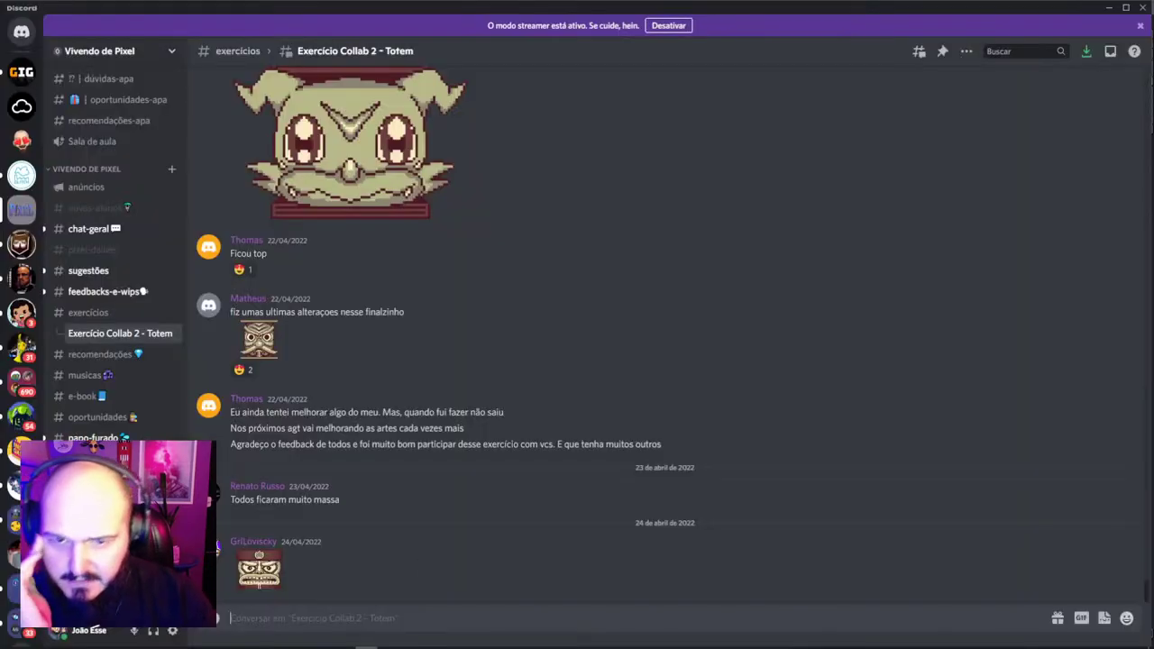
{"action": "left_click", "coordinate": [269, 579]}
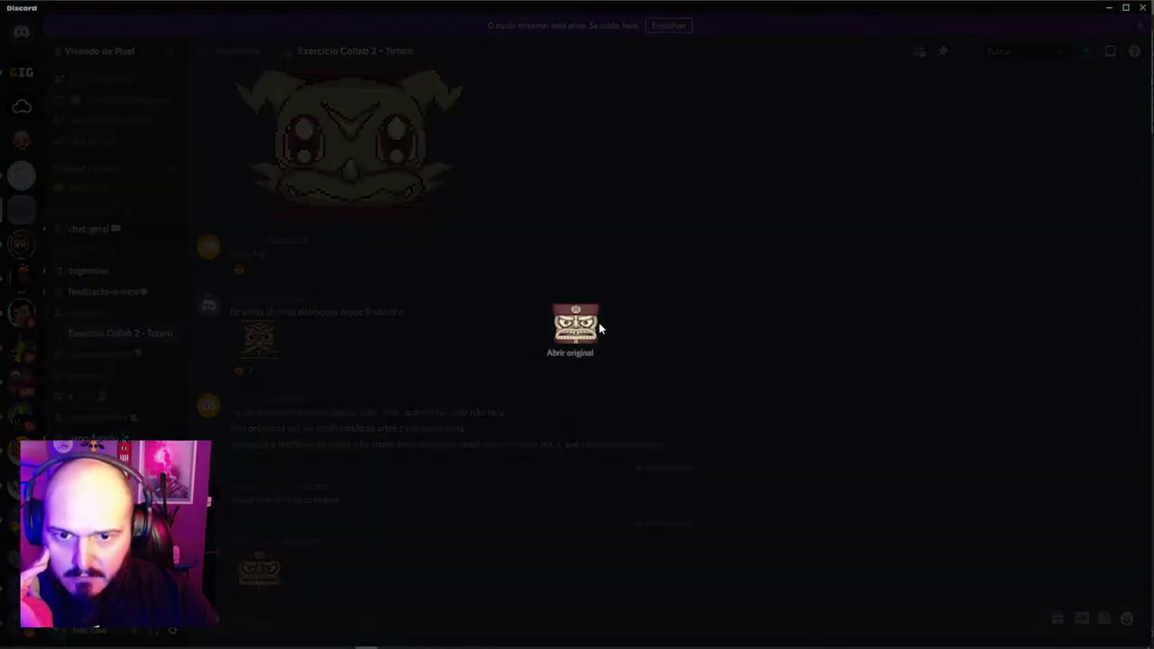
{"action": "left_click", "coordinate": [373, 483]}
{"action": "right_click", "coordinate": [261, 568]}
{"action": "left_click", "coordinate": [260, 568]}
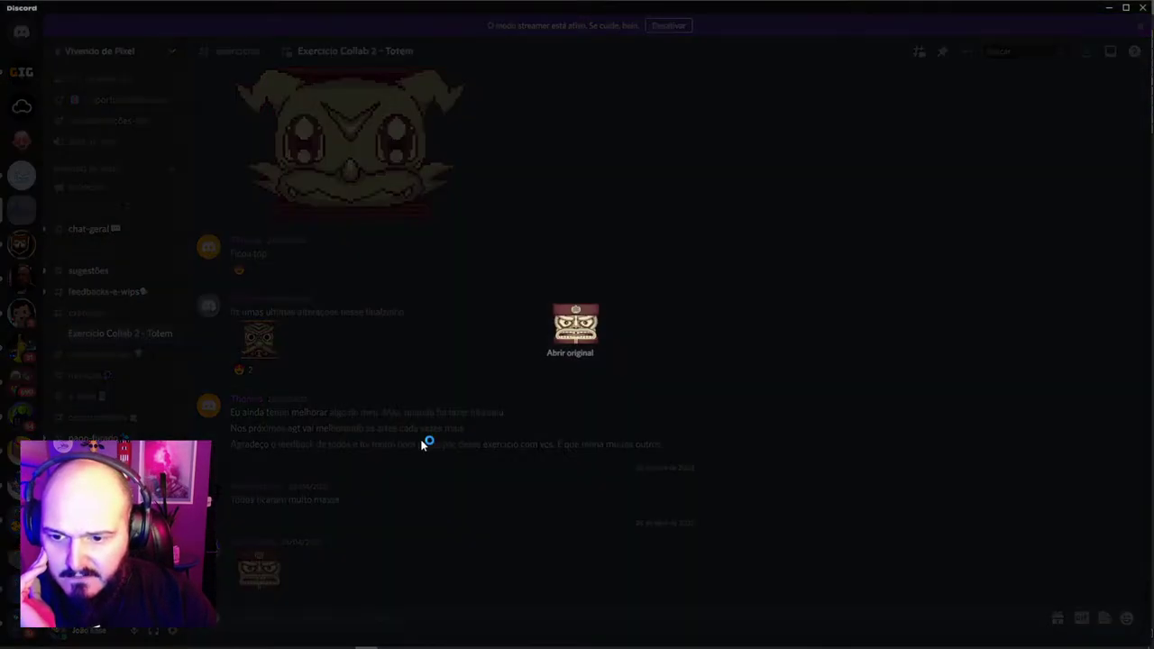
{"action": "right_click", "coordinate": [579, 330]}
{"action": "left_click", "coordinate": [587, 337]}
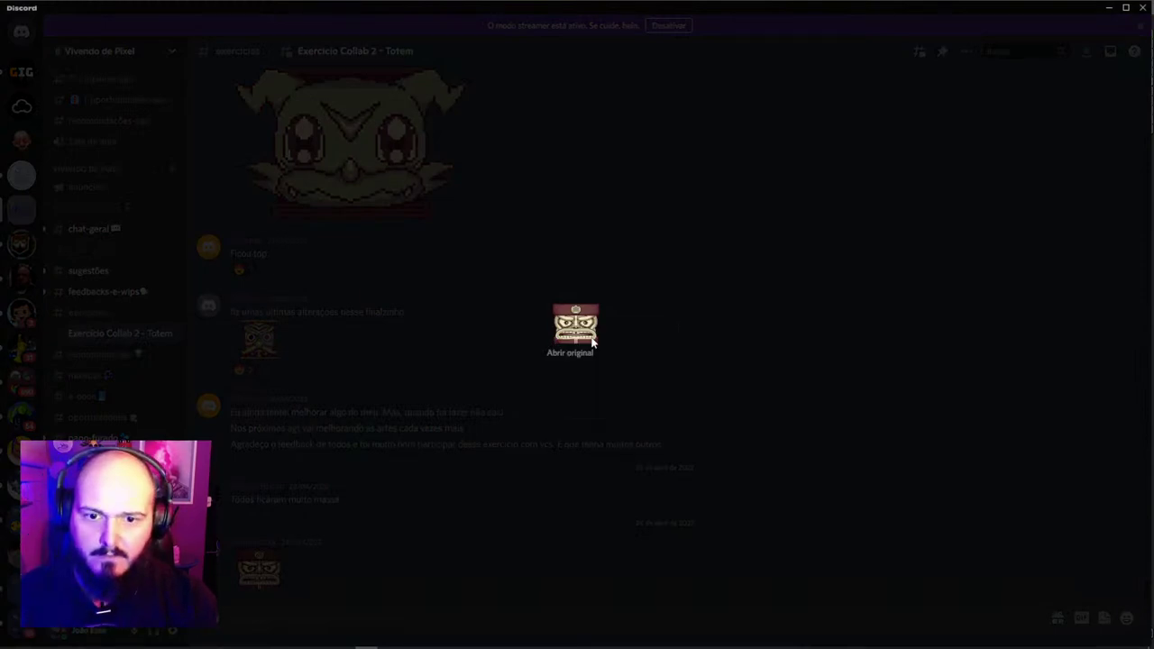
{"action": "key", "text": "alt+Tab"}
{"action": "key", "text": "ctrl+v"}
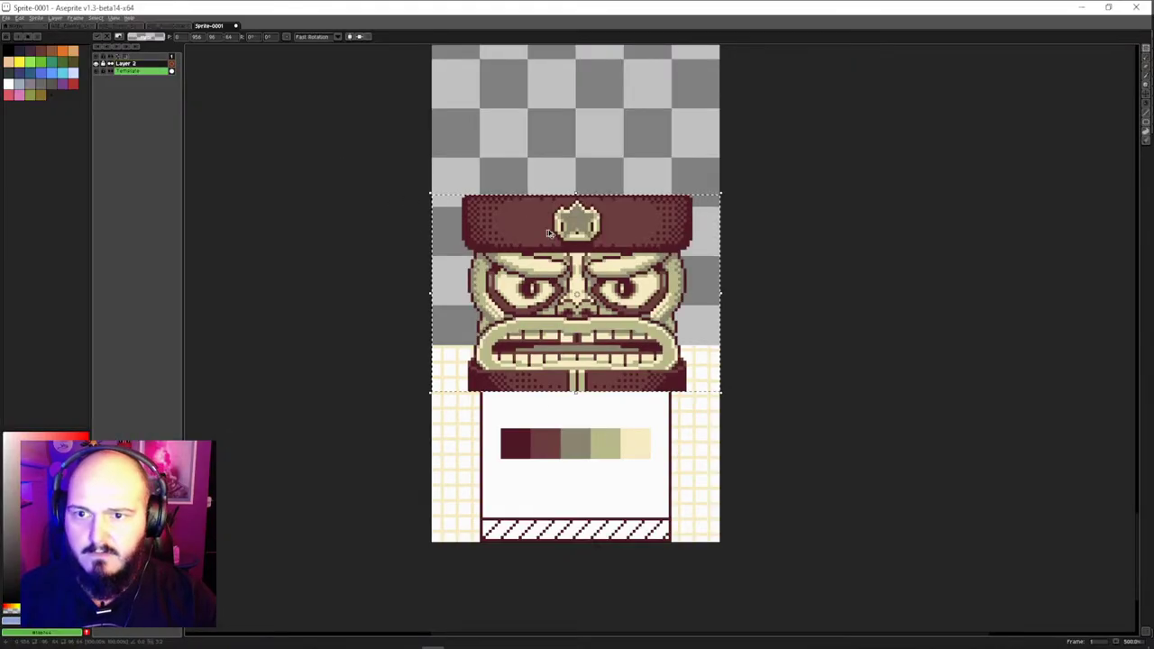
Move the pasted totem head to the canvas bottom and open Layer 2's properties
{"action": "left_click_drag", "start_coordinate": [591, 297], "coordinate": [593, 440]}
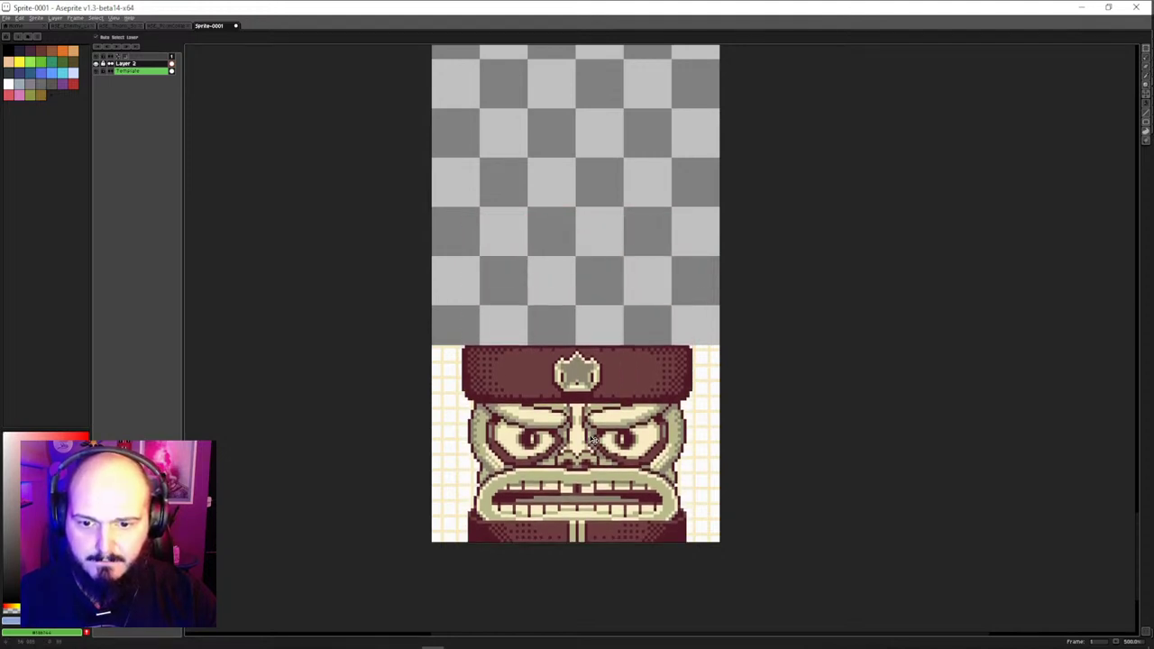
{"action": "double_click", "coordinate": [134, 64]}
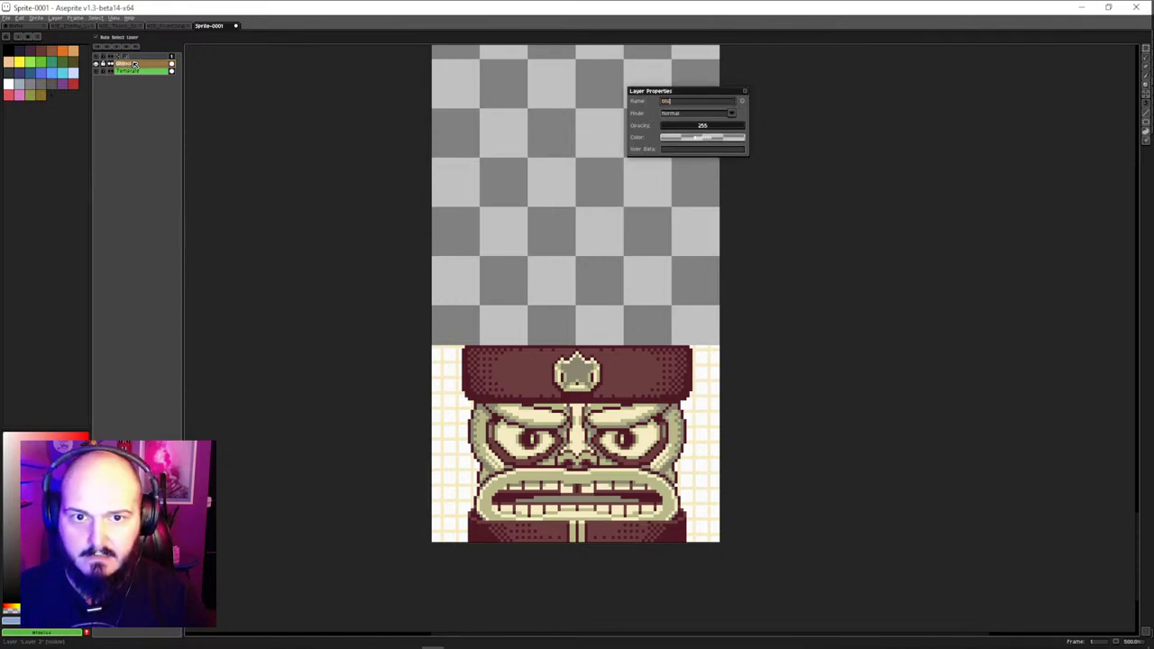
Keep the new layer name and look through the File and Edit menus
{"action": "left_click", "coordinate": [745, 93]}
{"action": "left_click", "coordinate": [3, 20]}
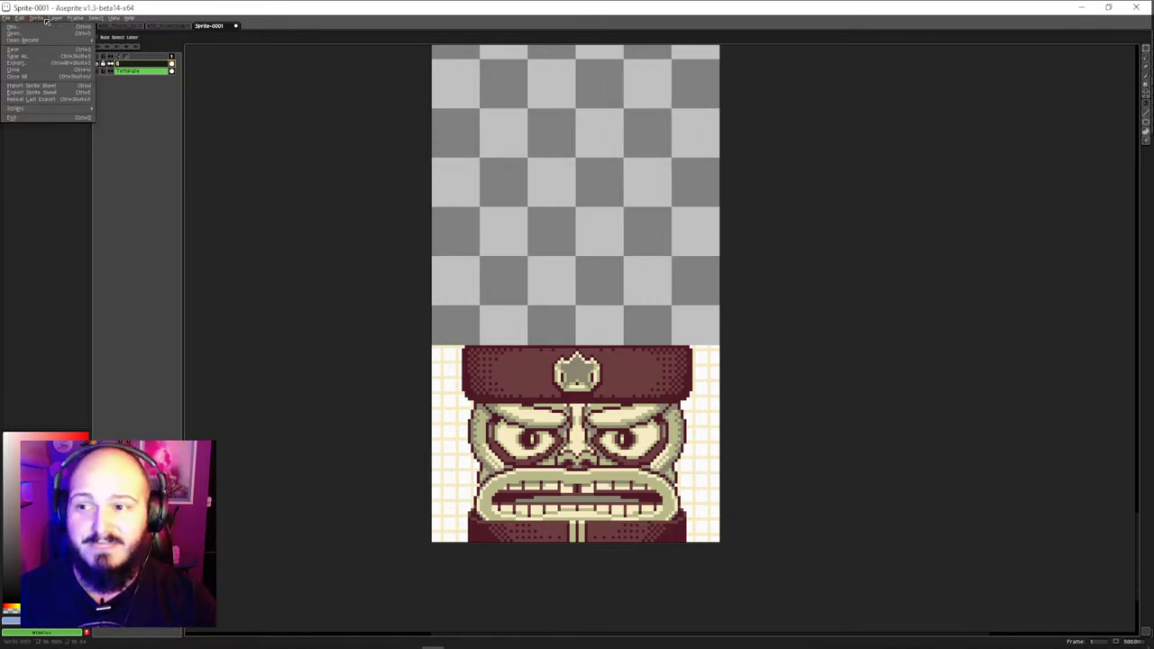
{"action": "mouse_move", "coordinate": [36, 18]}
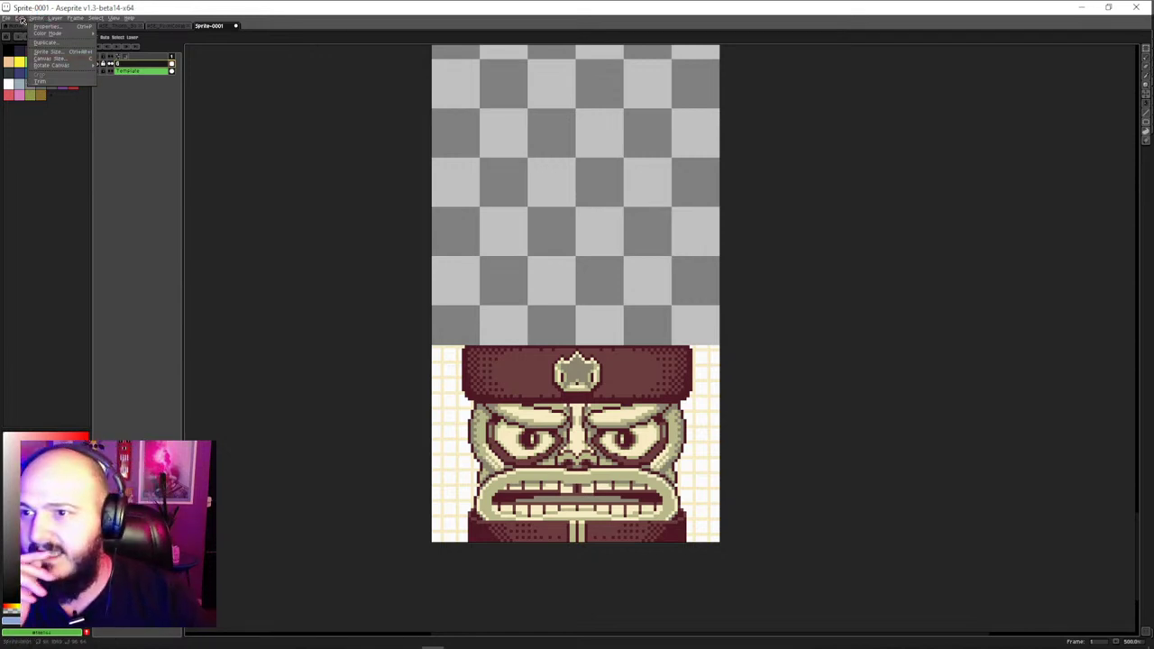
{"action": "left_click", "coordinate": [34, 94]}
{"action": "left_click", "coordinate": [19, 18]}
{"action": "left_click", "coordinate": [161, 214]}
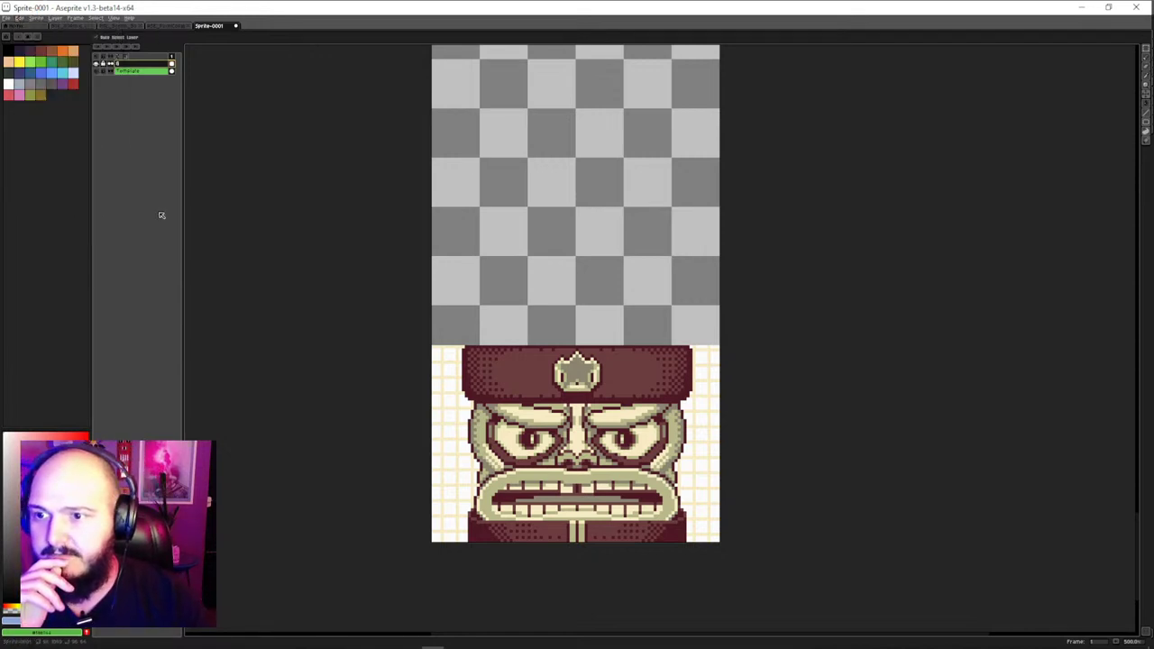
Set Screen Scaling to 200% in Edit > Preferences and apply it
{"action": "left_click", "coordinate": [23, 19]}
{"action": "left_click", "coordinate": [75, 214]}
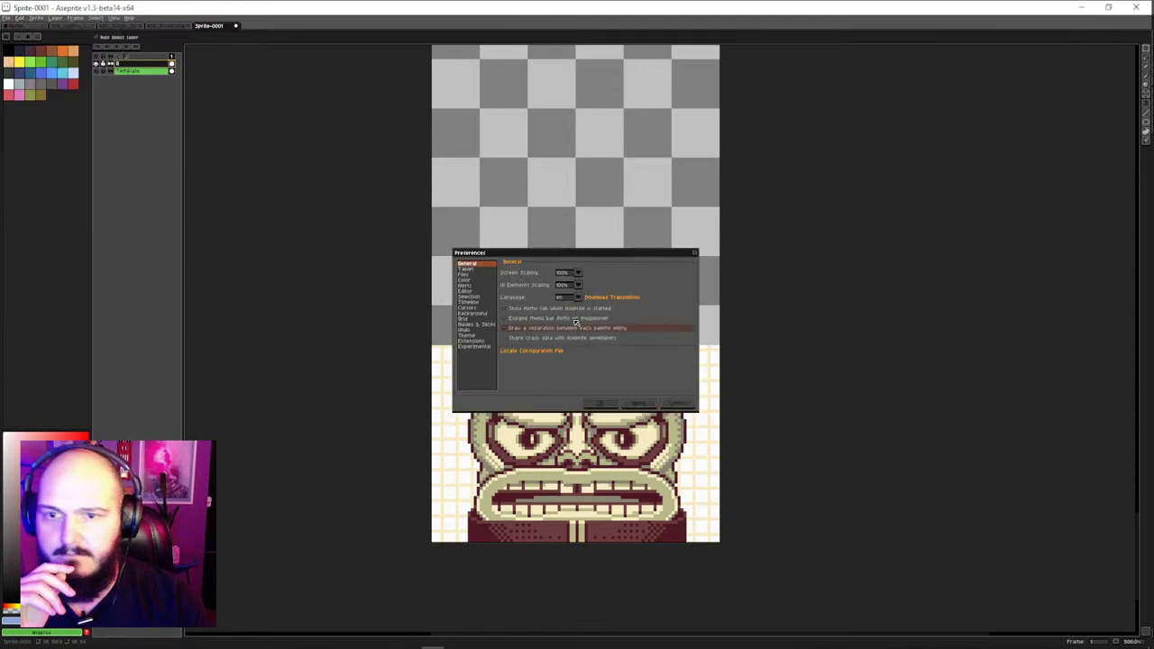
{"action": "left_click", "coordinate": [561, 274]}
{"action": "left_click", "coordinate": [574, 290]}
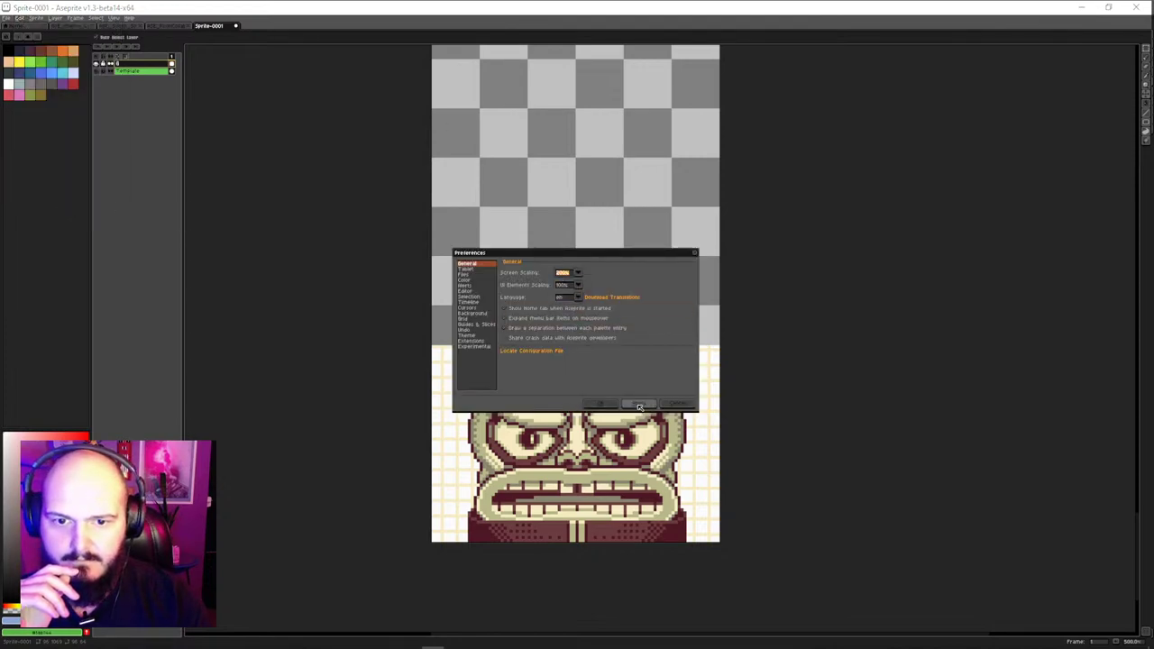
{"action": "left_click", "coordinate": [636, 403]}
{"action": "left_click", "coordinate": [523, 394]}
{"action": "scroll", "coordinate": [601, 329], "scroll_direction": "down", "scroll_amount": 4}
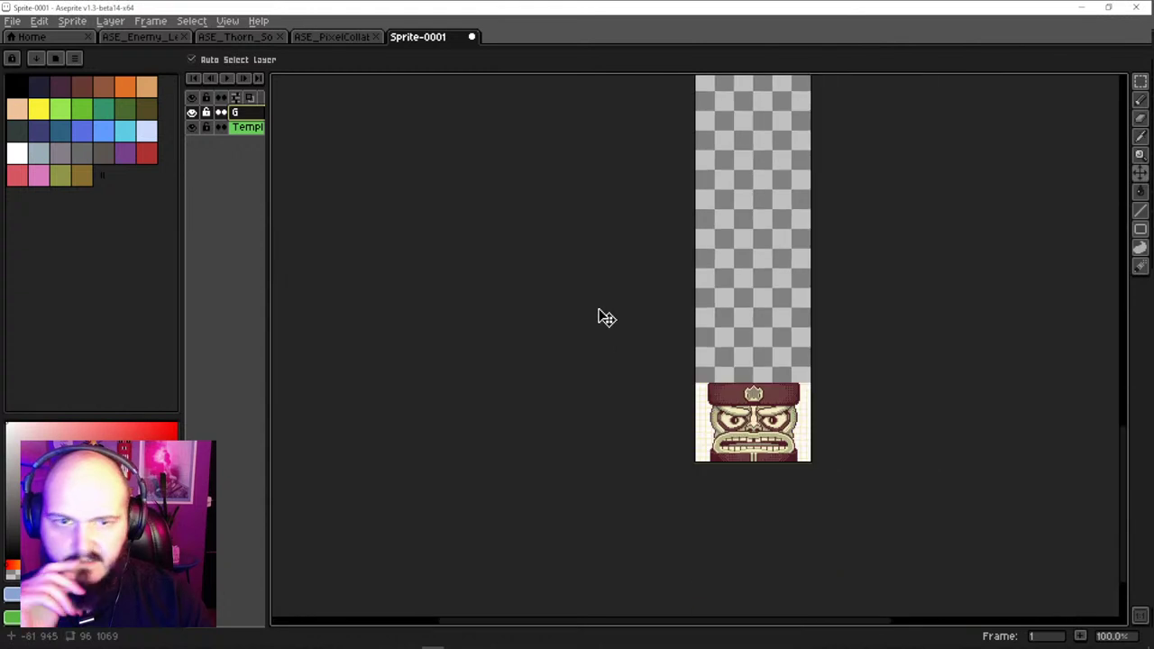
{"action": "left_click_drag", "start_coordinate": [722, 333], "coordinate": [649, 365]}
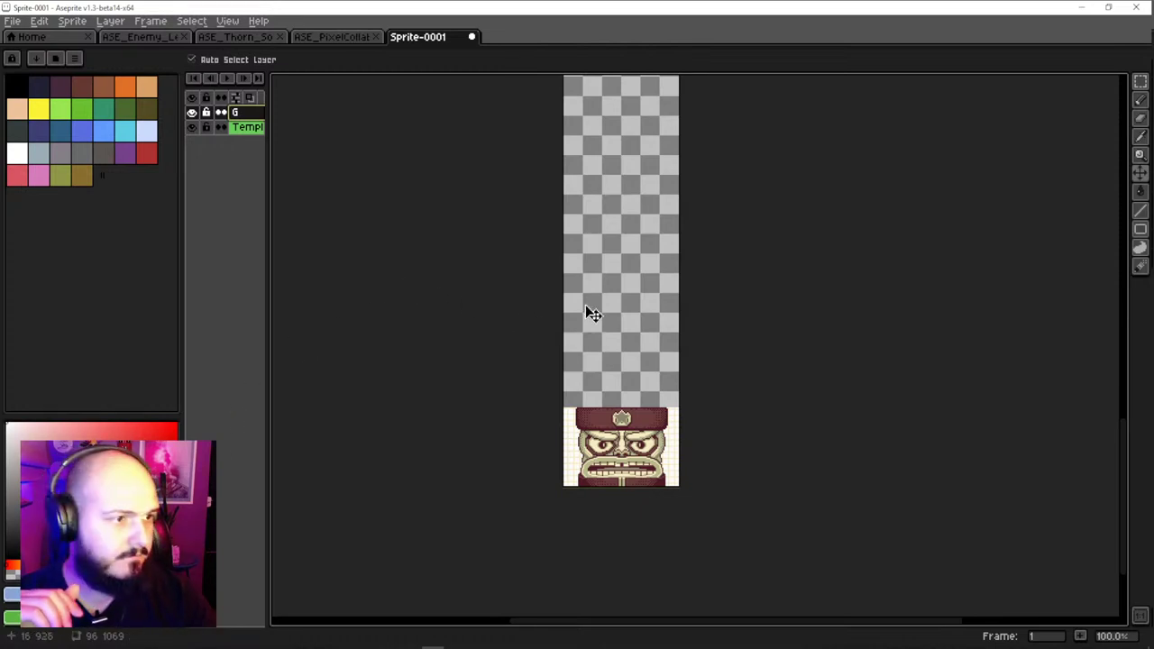
{"action": "scroll", "coordinate": [592, 313], "scroll_direction": "up", "scroll_amount": 3}
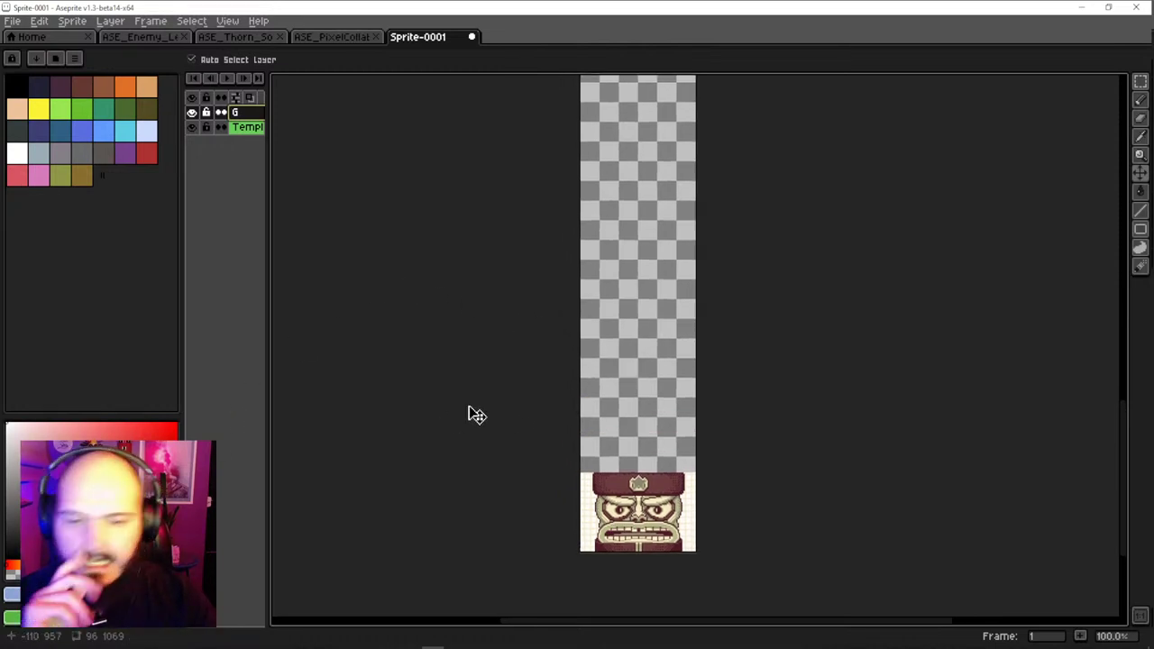
{"action": "scroll", "coordinate": [683, 533], "scroll_direction": "up", "scroll_amount": 3}
{"action": "scroll", "coordinate": [658, 538], "scroll_direction": "down", "scroll_amount": 1}
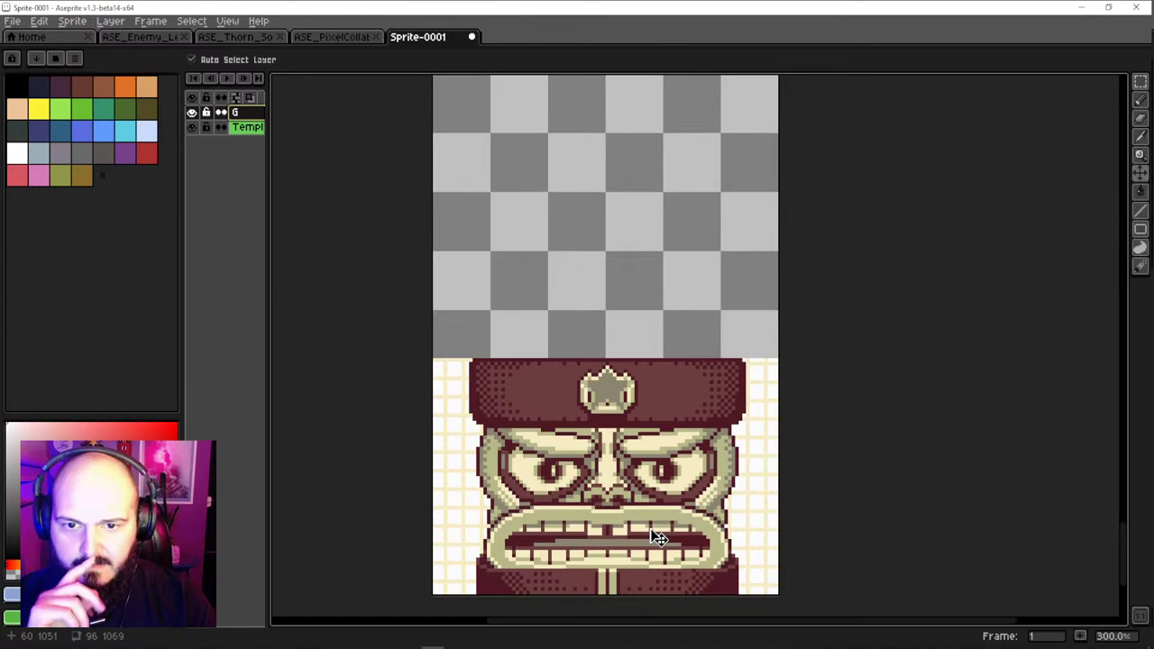
{"action": "scroll", "coordinate": [665, 512], "scroll_direction": "down", "scroll_amount": 3}
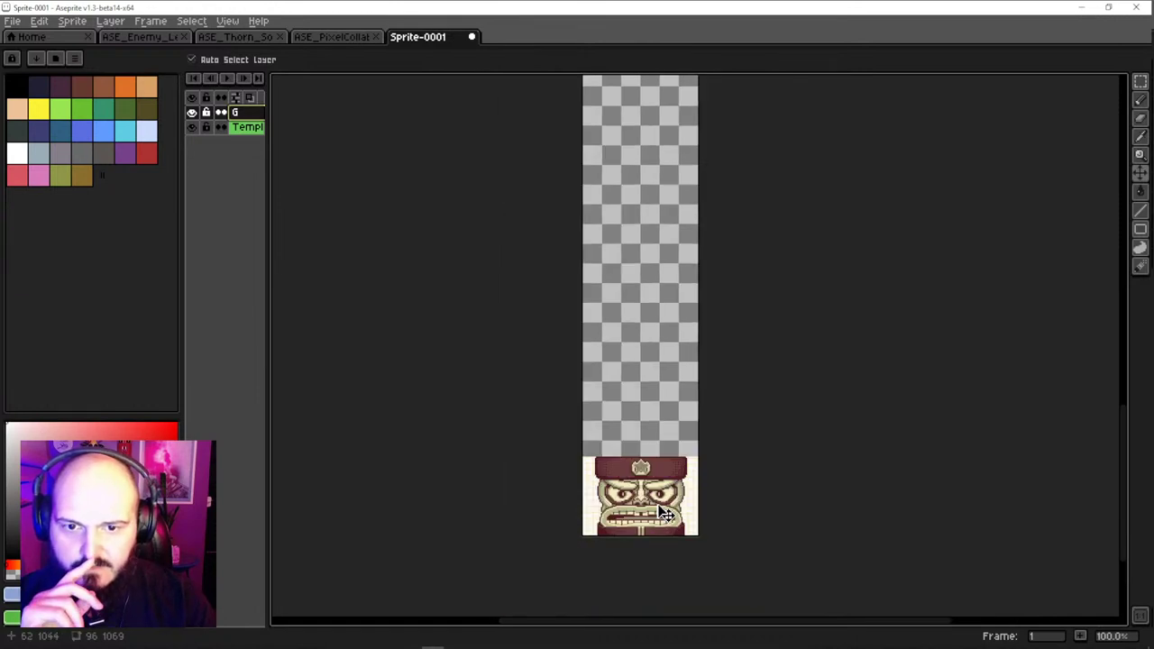
{"action": "scroll", "coordinate": [665, 512], "scroll_direction": "up", "scroll_amount": 2}
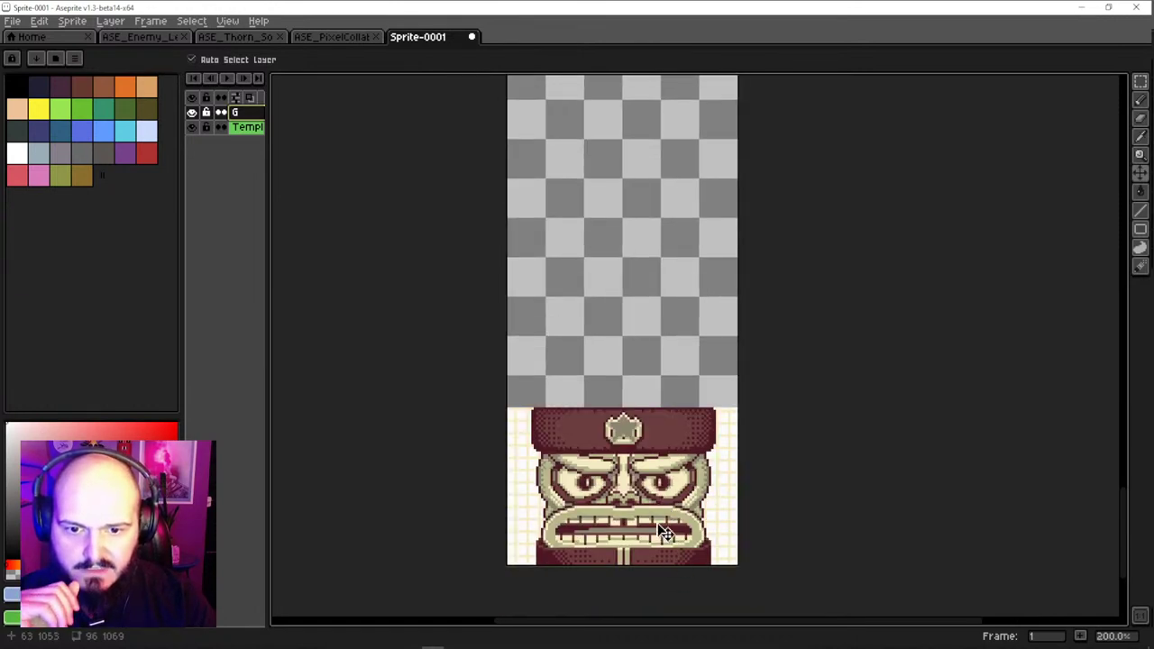
{"action": "scroll", "coordinate": [659, 487], "scroll_direction": "up", "scroll_amount": 1}
{"action": "left_click_drag", "start_coordinate": [674, 321], "coordinate": [664, 363]}
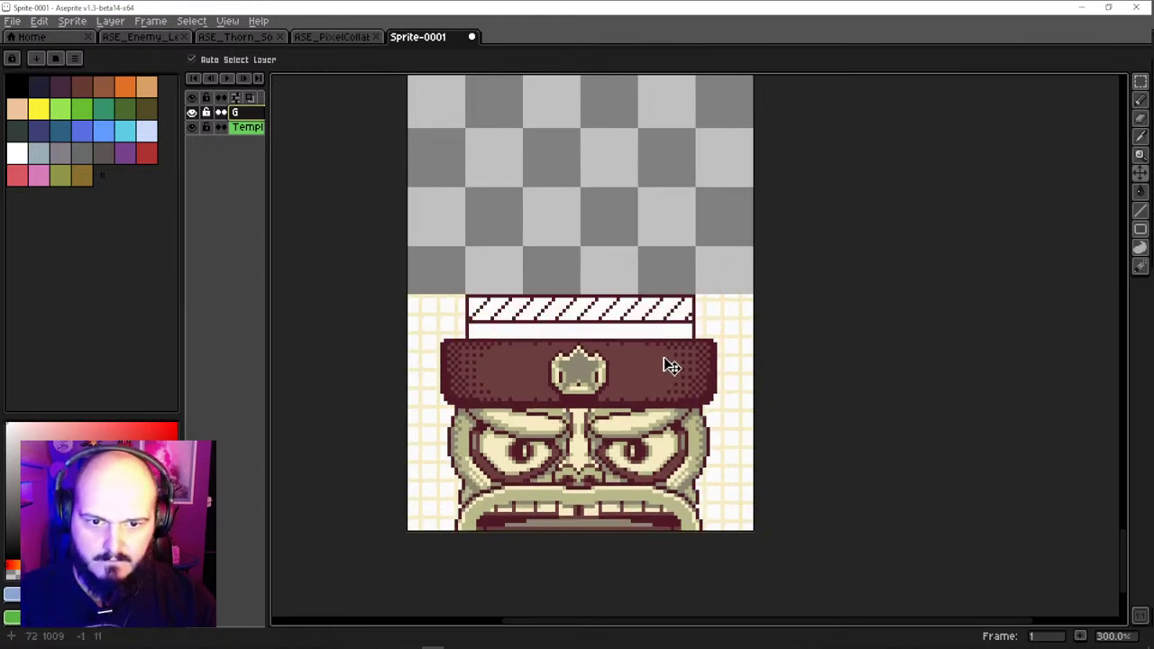
{"action": "key", "text": "ctrl+z"}
{"action": "left_click_drag", "start_coordinate": [749, 320], "coordinate": [756, 386]}
{"action": "key", "text": "ctrl+z"}
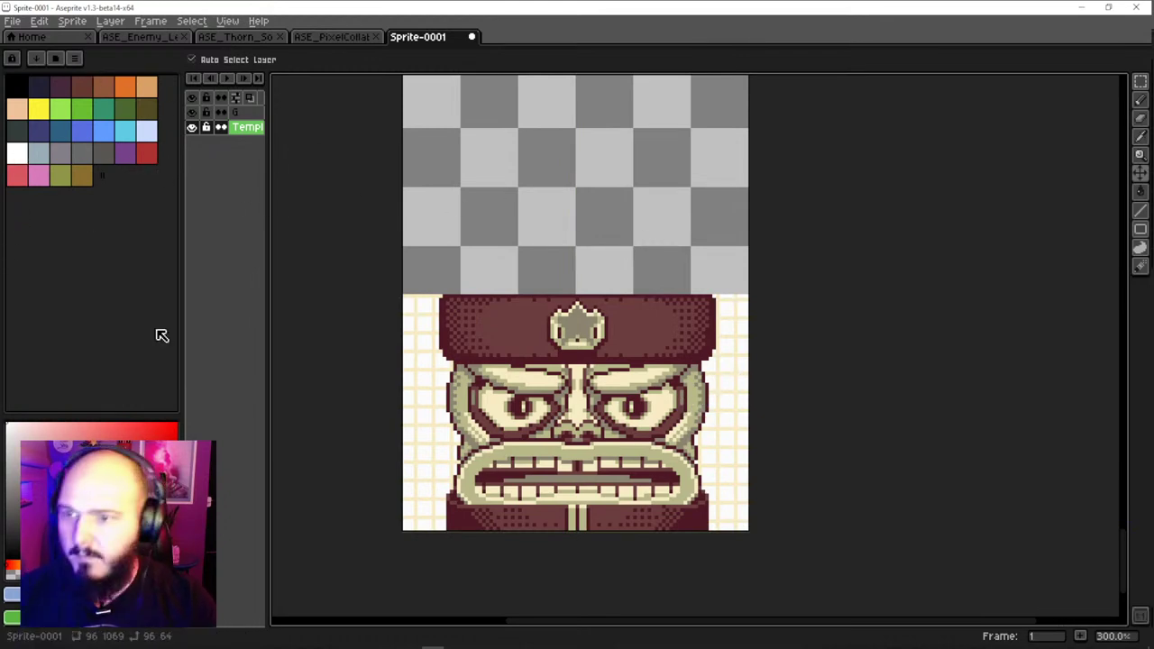
In Discord, close the image viewer and try the latest message's action menu
{"action": "left_click", "coordinate": [413, 646]}
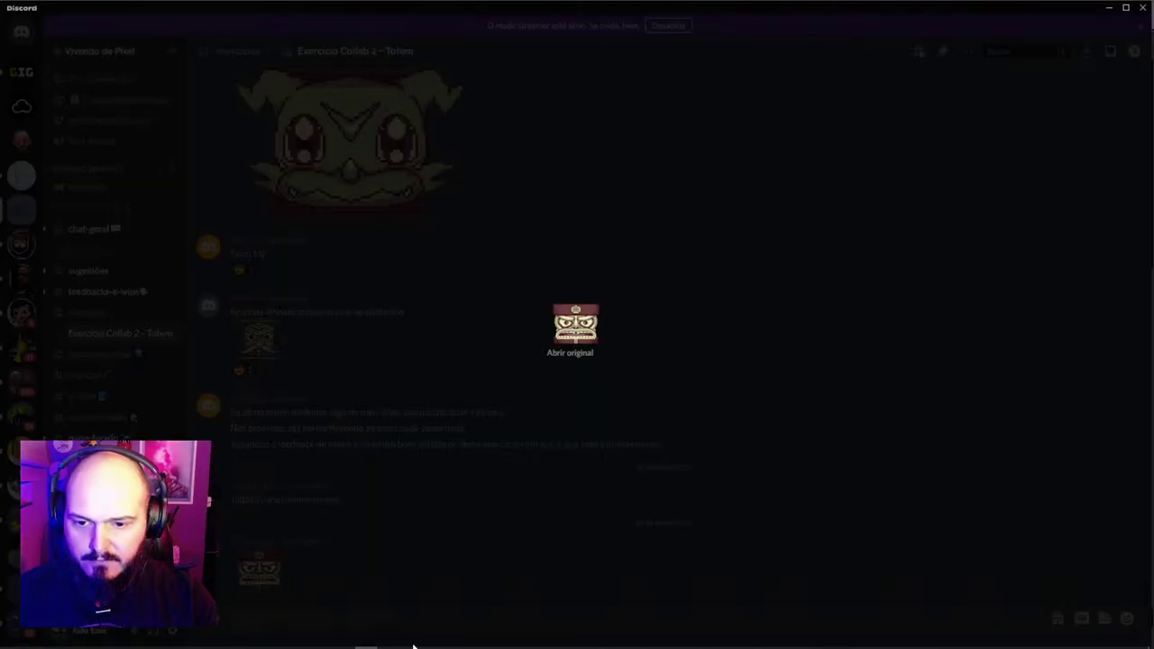
{"action": "left_click", "coordinate": [391, 610]}
{"action": "left_click", "coordinate": [1123, 534]}
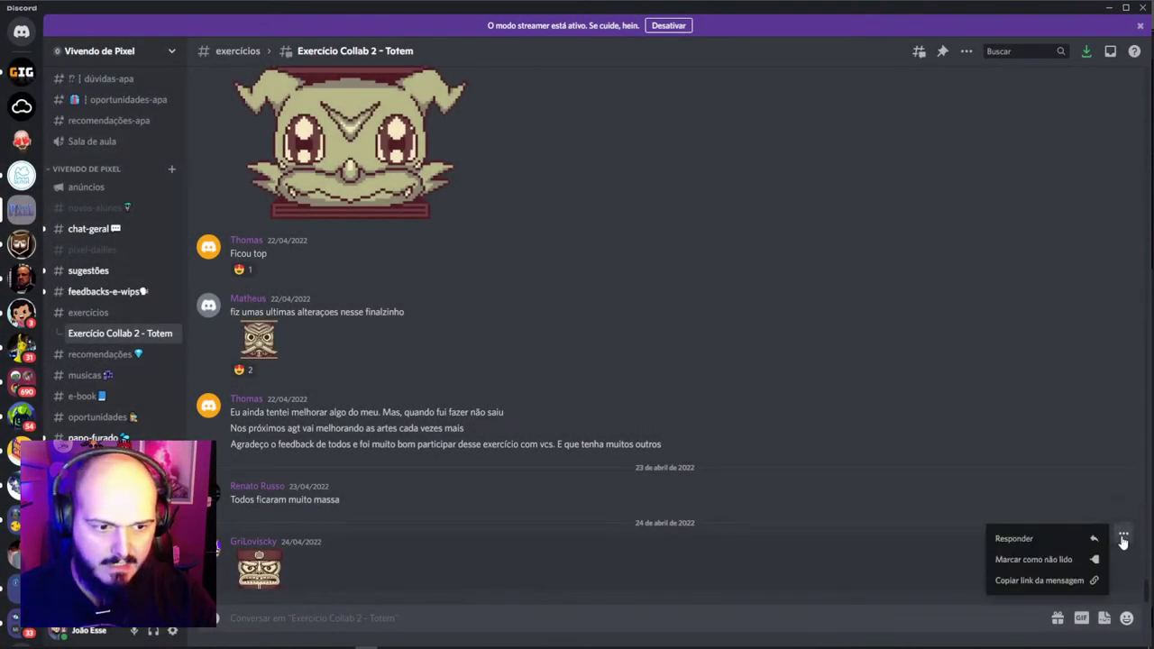
{"action": "left_click", "coordinate": [330, 569]}
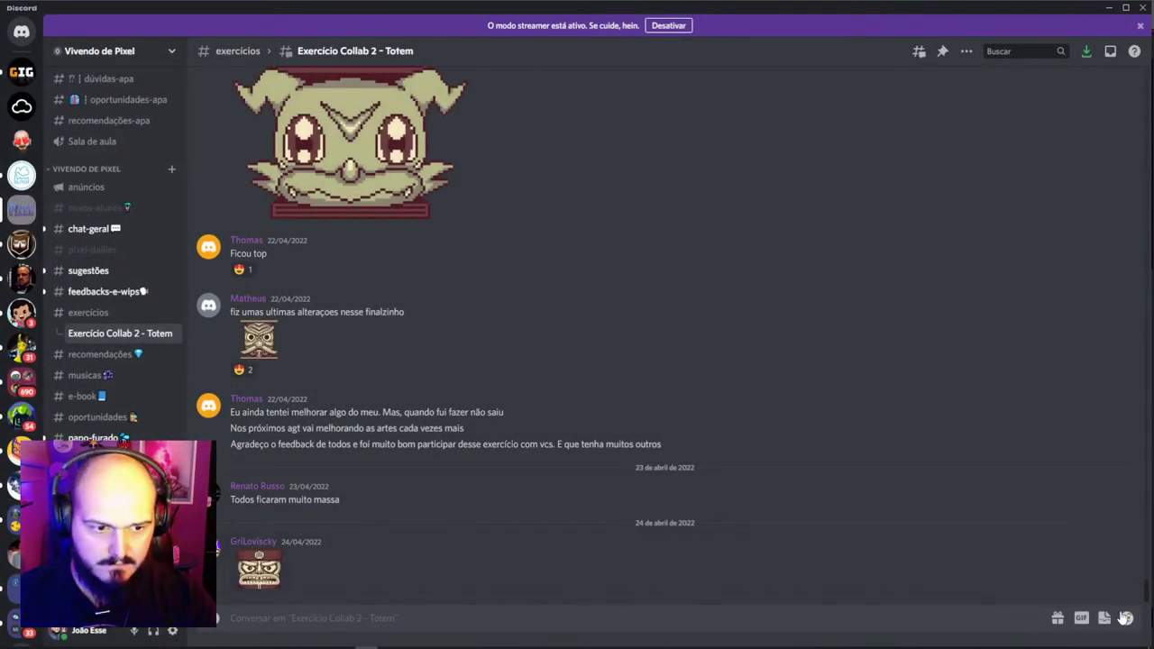
{"action": "left_click", "coordinate": [1123, 534]}
{"action": "right_click", "coordinate": [511, 565]}
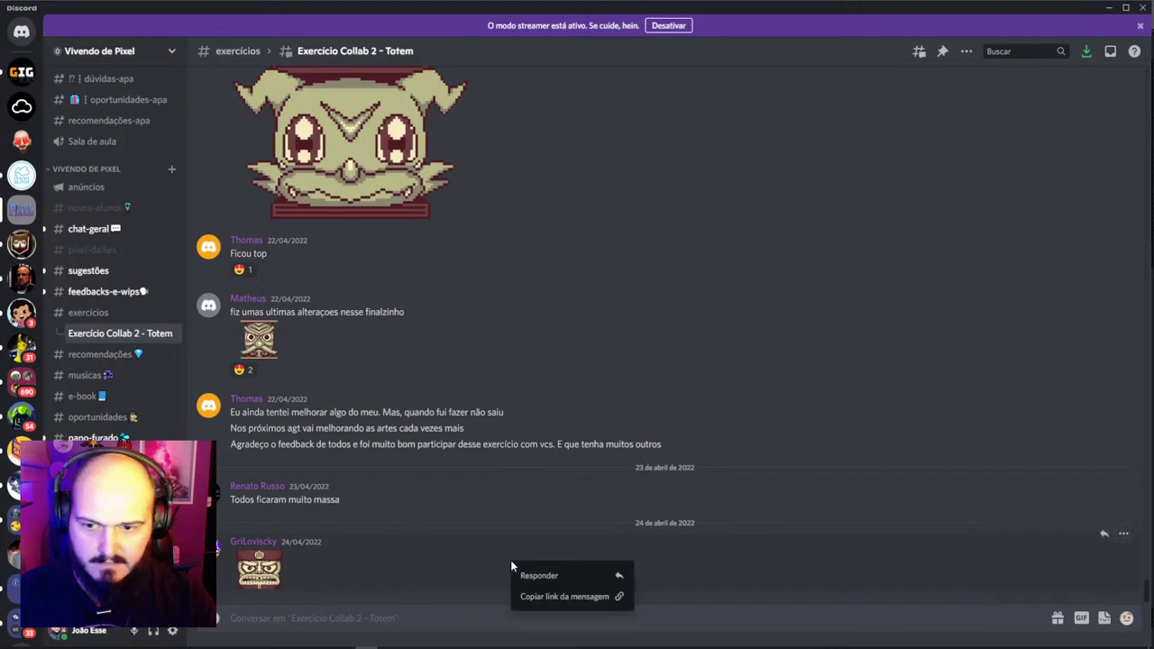
{"action": "left_click", "coordinate": [401, 566]}
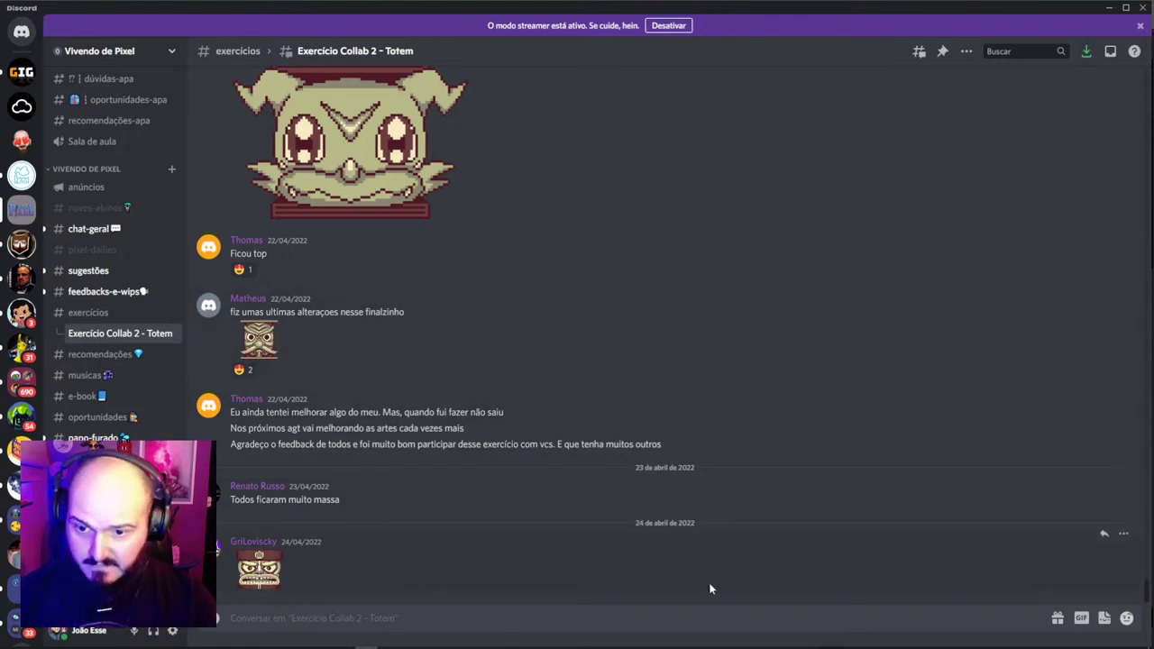
{"action": "right_click", "coordinate": [1115, 568]}
{"action": "left_click", "coordinate": [890, 571]}
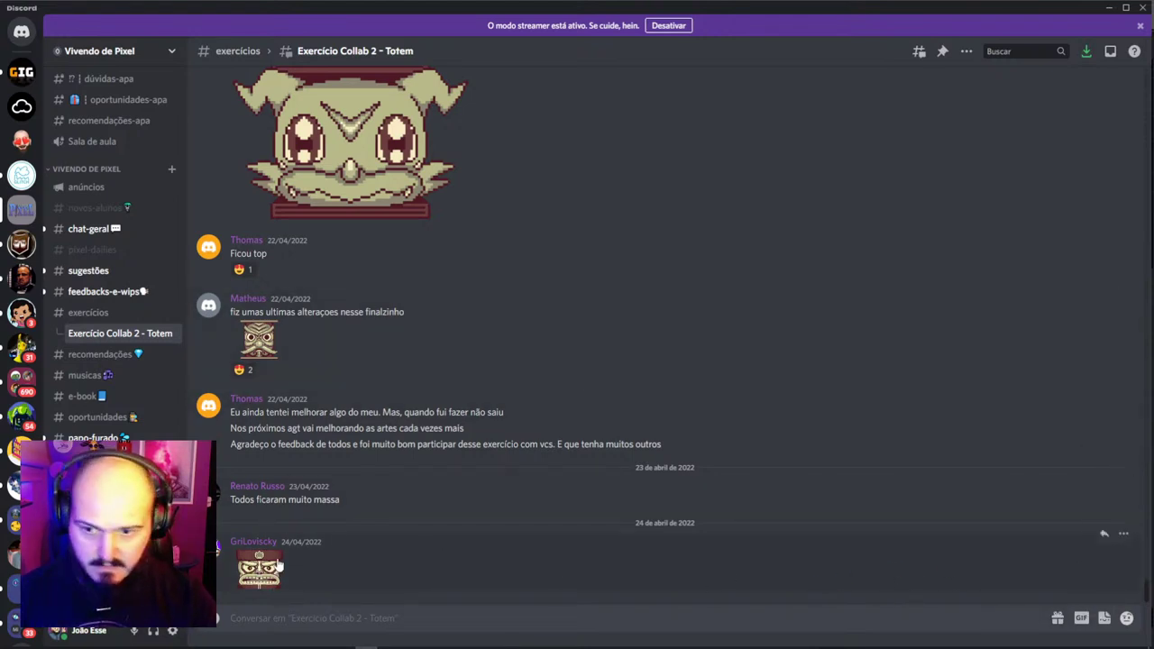
Enlarge the final-tweaks totem head thumbnail and copy the image
{"action": "scroll", "coordinate": [261, 433], "scroll_direction": "up", "scroll_amount": 1}
{"action": "left_click", "coordinate": [258, 410]}
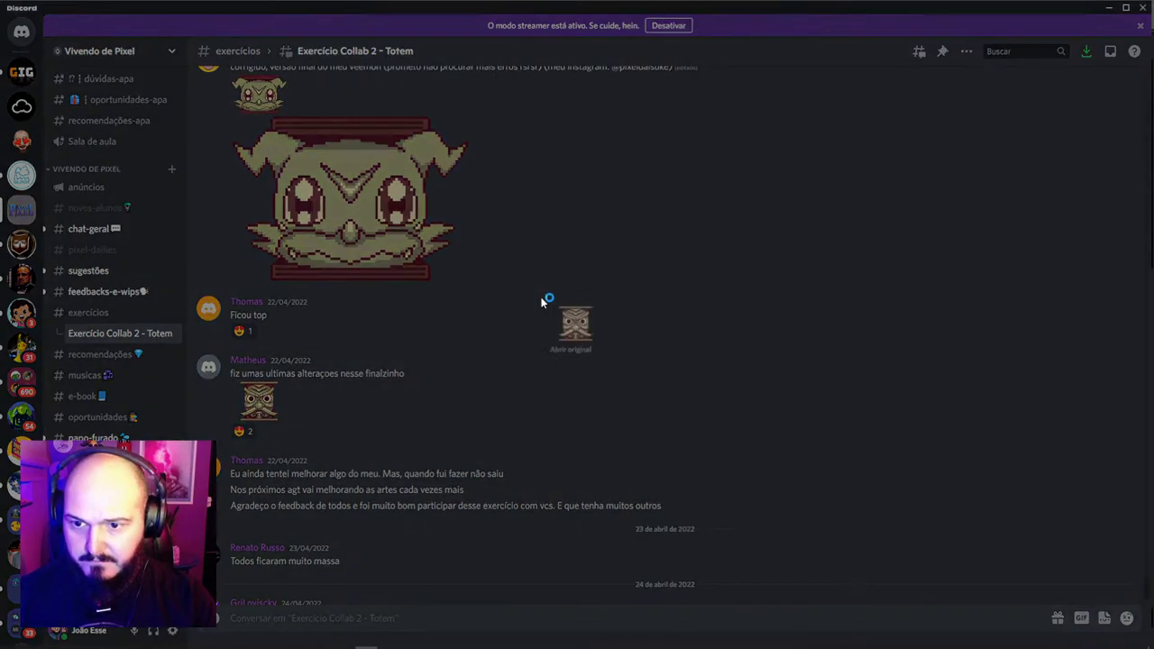
{"action": "right_click", "coordinate": [575, 334]}
{"action": "left_click", "coordinate": [606, 343]}
{"action": "key", "text": "alt+Tab"}
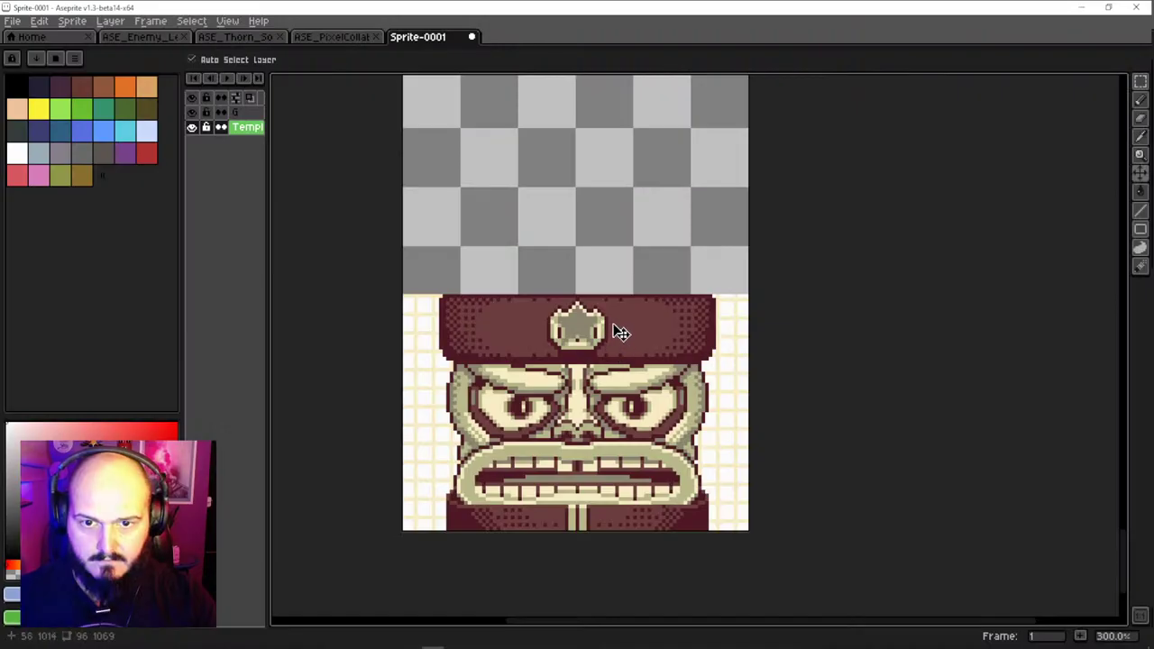
Paste the copied head as a trial, cancel the floating paste, and undo a stray move
{"action": "key", "text": "ctrl+v"}
{"action": "left_click_drag", "start_coordinate": [580, 263], "coordinate": [587, 139]}
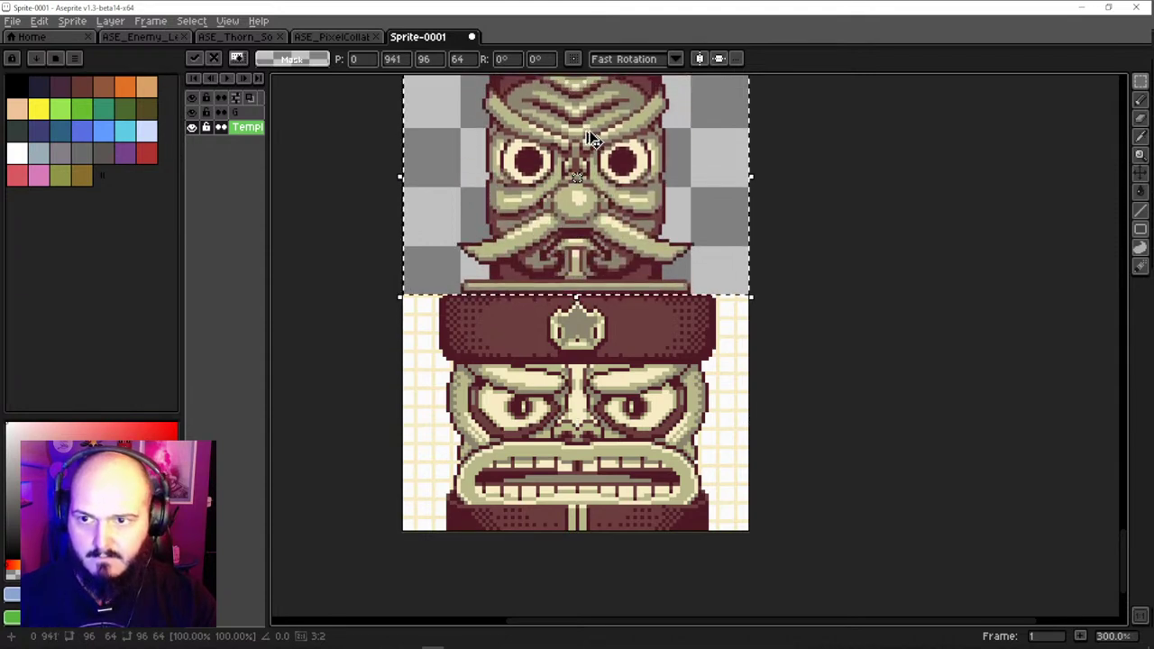
{"action": "key", "text": "Escape"}
{"action": "key", "text": "b"}
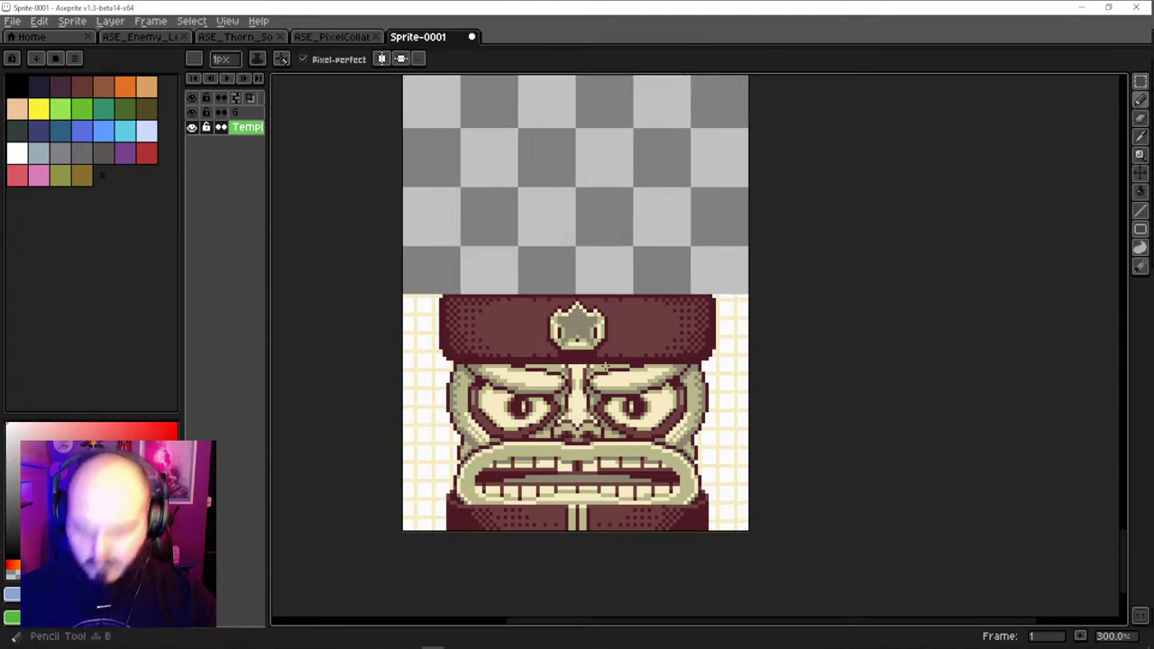
{"action": "left_click_drag", "start_coordinate": [604, 366], "coordinate": [604, 244]}
{"action": "key", "text": "ctrl+z"}
Widen the Layers panel and open layer G's properties in a wider dialog
{"action": "left_click_drag", "start_coordinate": [267, 128], "coordinate": [359, 127]}
{"action": "double_click", "coordinate": [258, 112]}
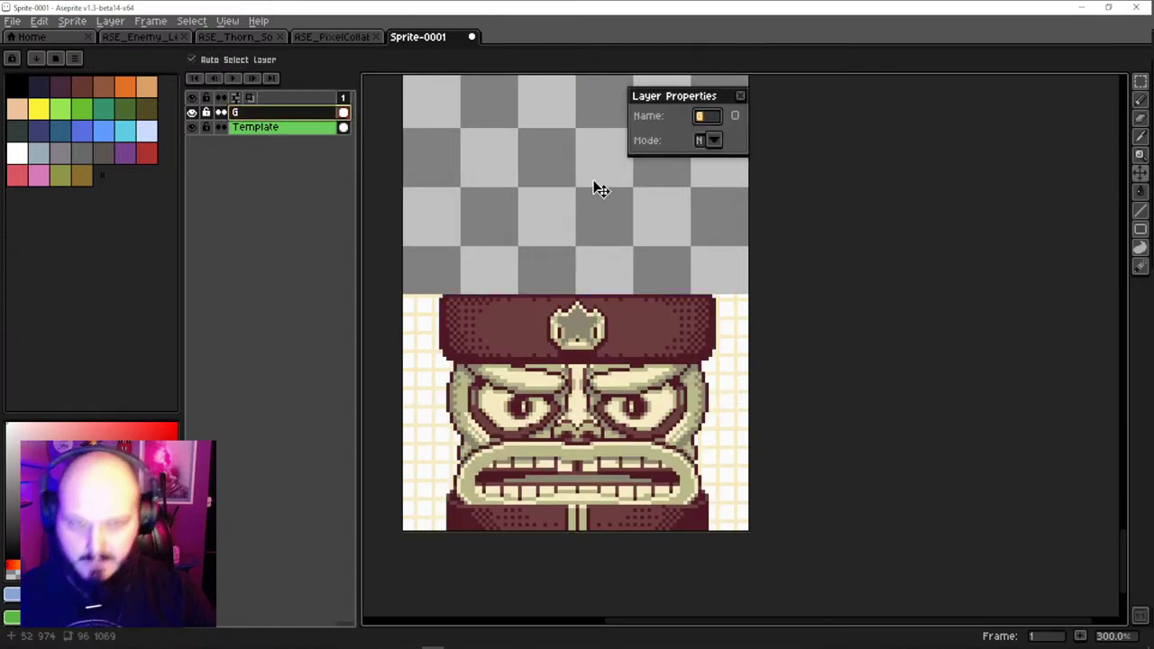
{"action": "left_click_drag", "start_coordinate": [630, 142], "coordinate": [532, 149]}
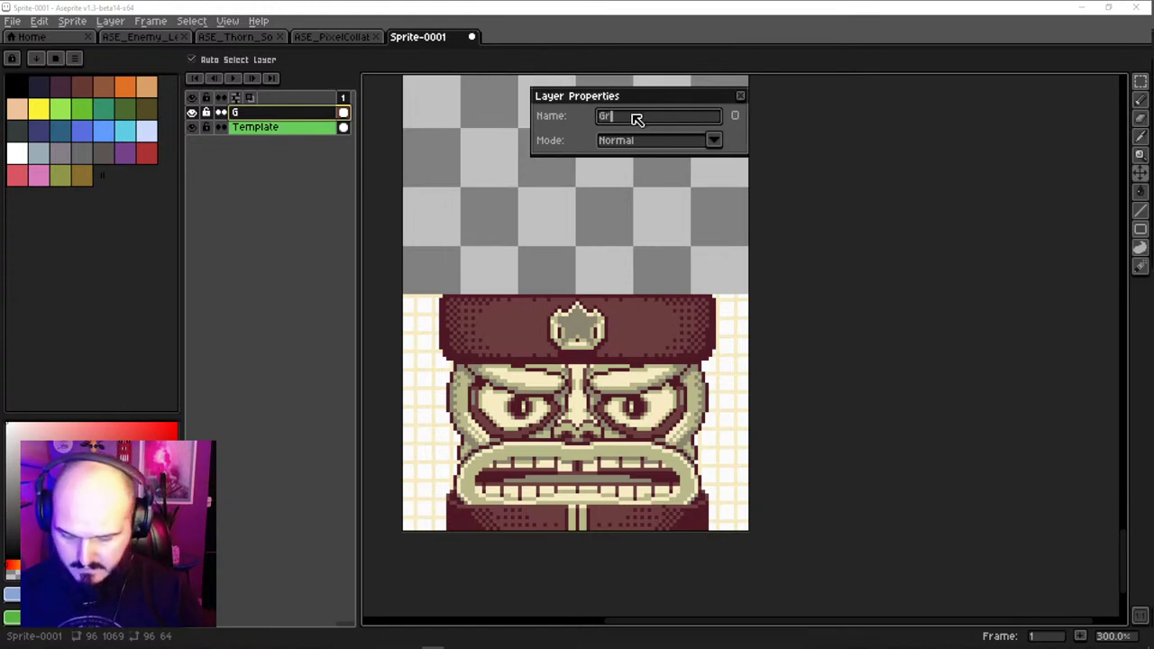
Rename layer G to the posting member's name, then add a new empty layer above
{"action": "type", "text": "Grilovicky"}
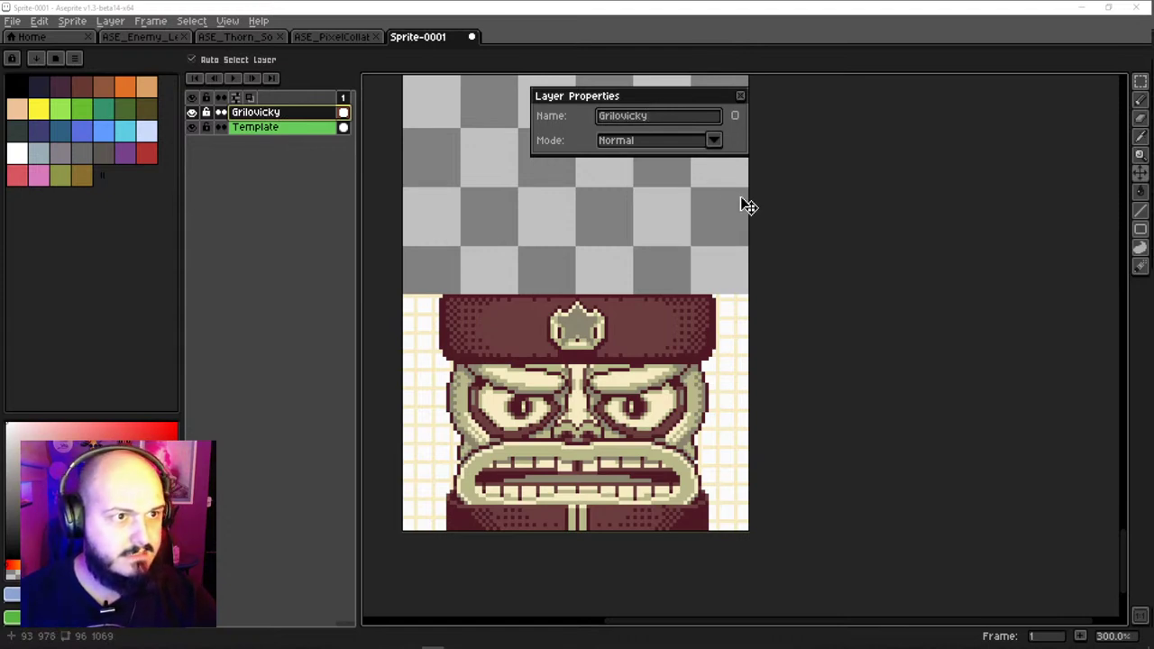
{"action": "key", "text": "Return"}
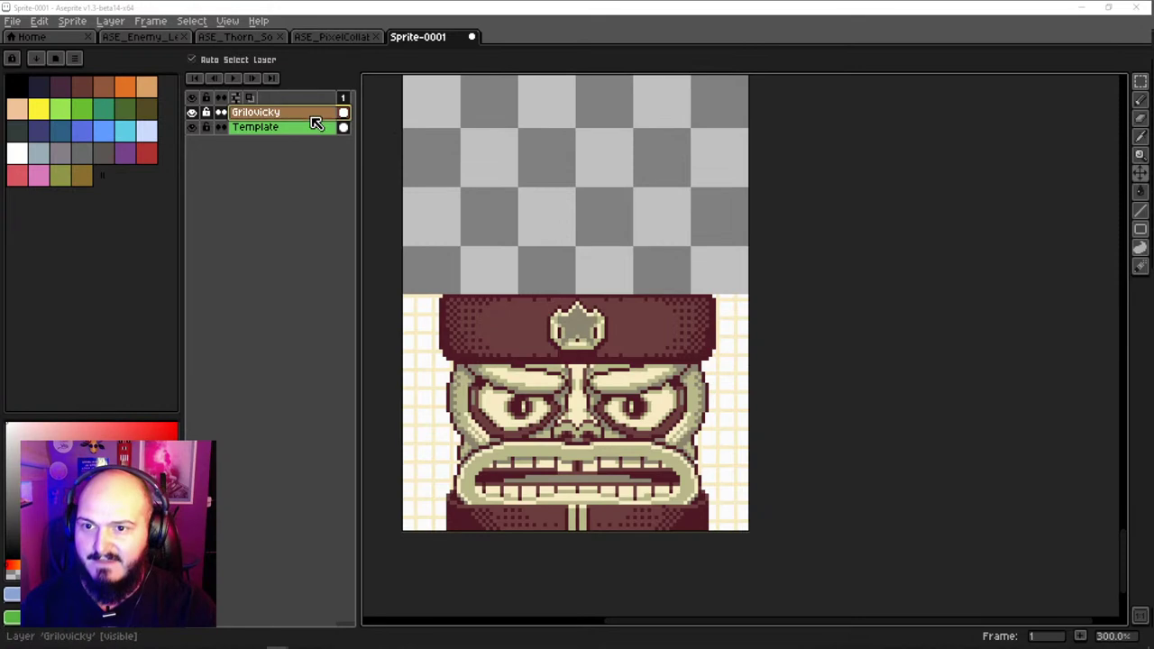
{"action": "key", "text": "shift+n"}
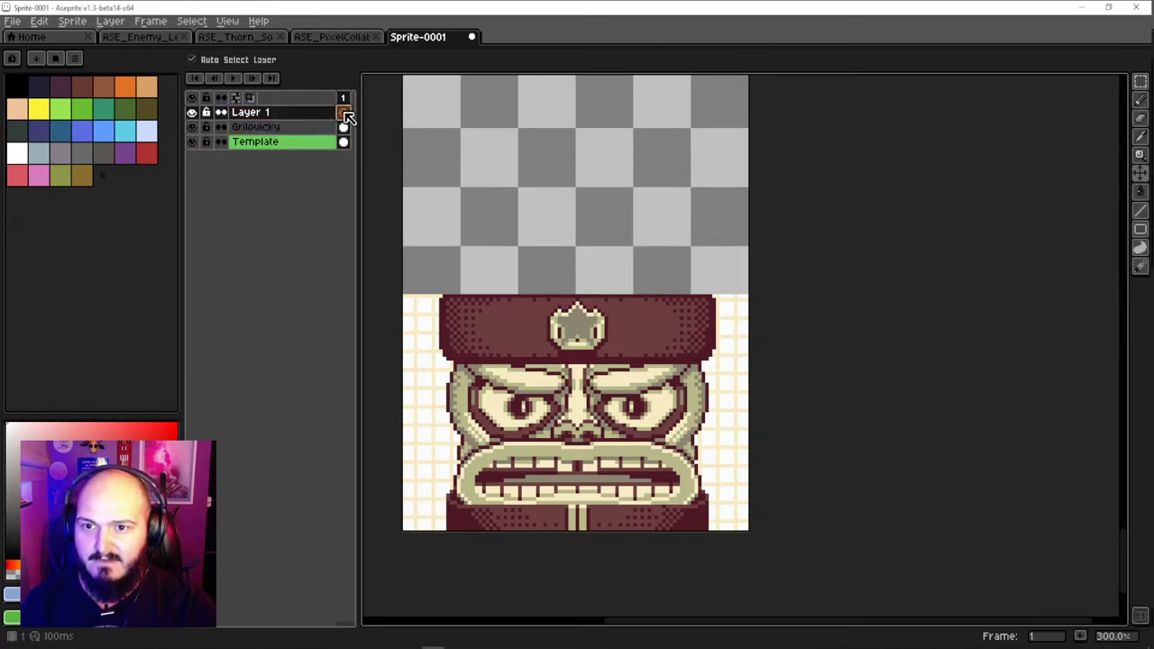
Paste the mustached totem head onto Layer 1, commit it, and undo a stray nudge
{"action": "key", "text": "ctrl+v"}
{"action": "key", "text": "Return"}
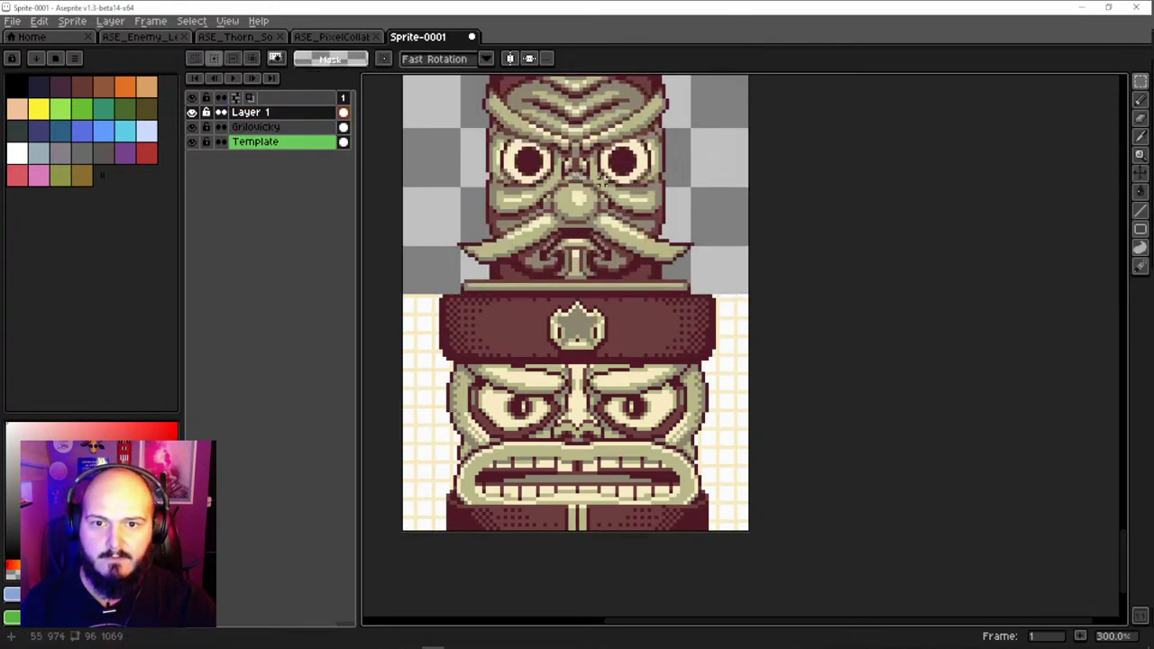
{"action": "scroll", "coordinate": [595, 234], "scroll_direction": "up", "scroll_amount": 3}
{"action": "key", "text": "v"}
{"action": "key", "text": "ctrl+z"}
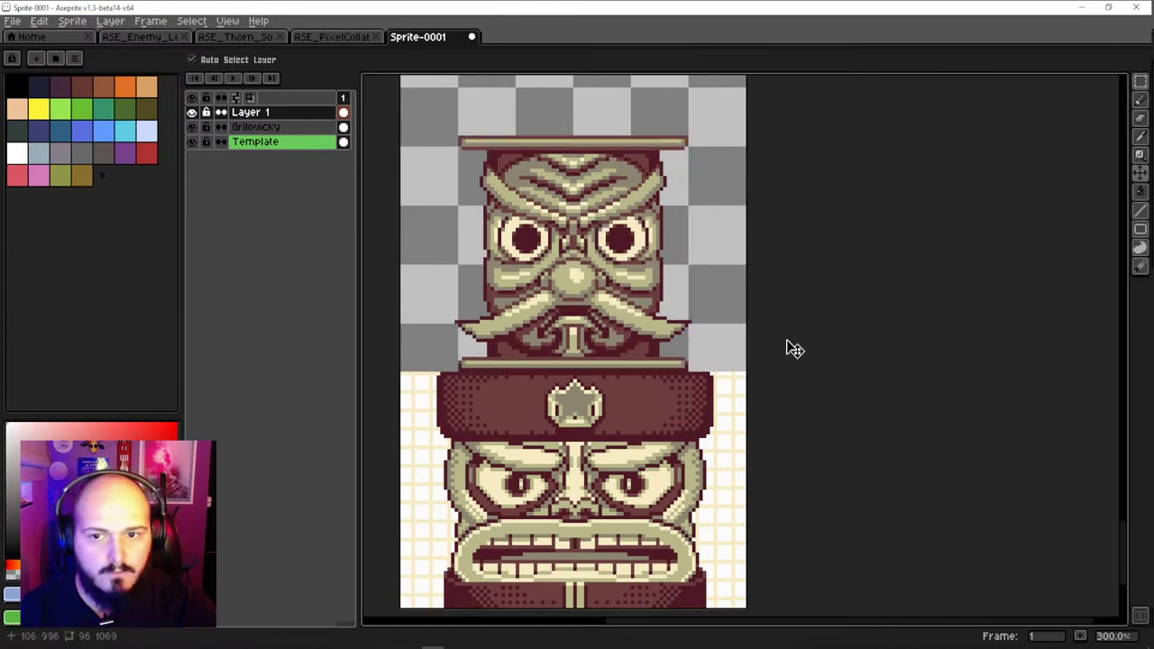
{"action": "key", "text": "alt+Tab"}
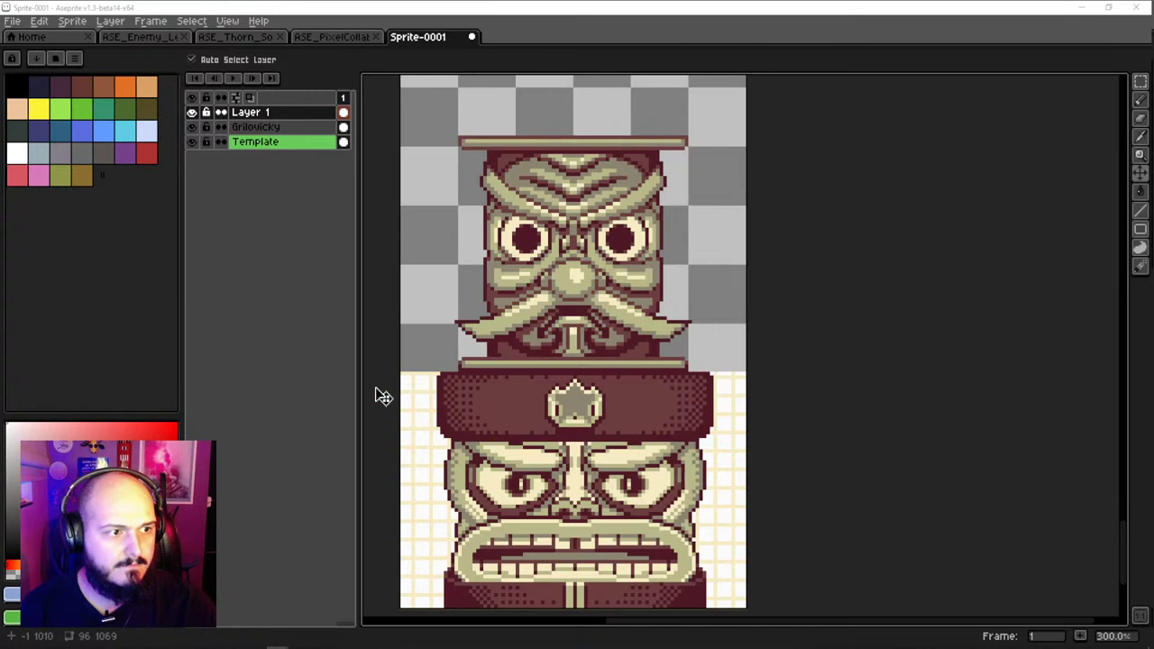
Take both windows out of full screen and snap a narrower Discord to the left edge
{"action": "left_click", "coordinate": [1113, 9]}
{"action": "left_click_drag", "start_coordinate": [935, 186], "coordinate": [847, 155]}
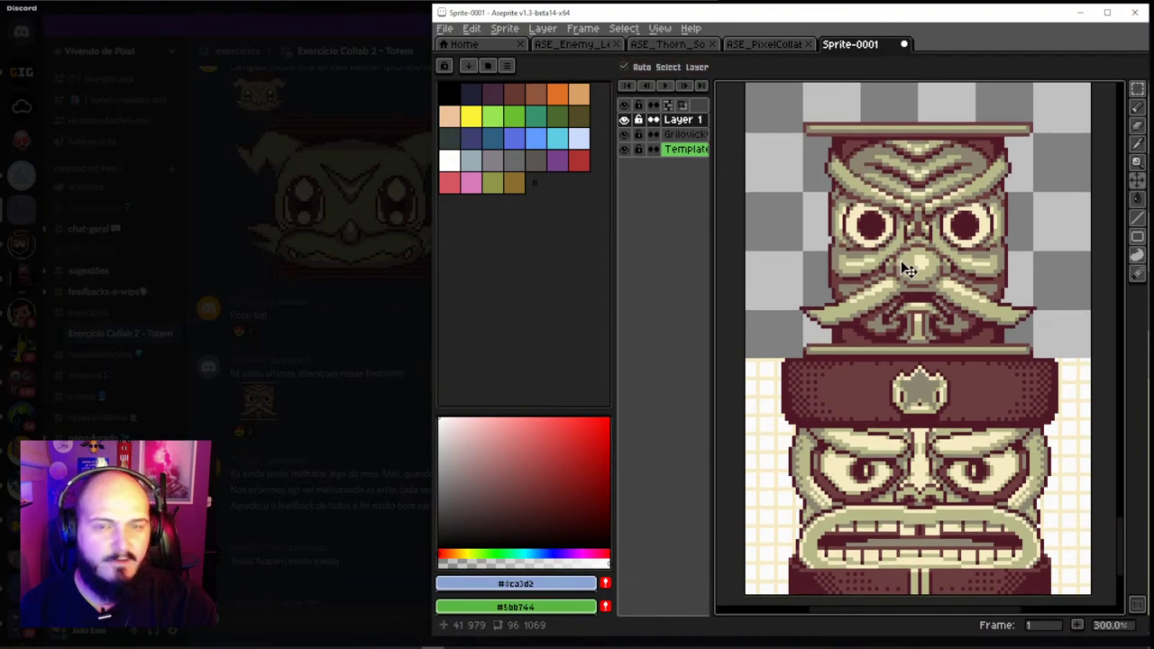
{"action": "scroll", "coordinate": [905, 221], "scroll_direction": "down", "scroll_amount": 1}
{"action": "left_click", "coordinate": [339, 189]}
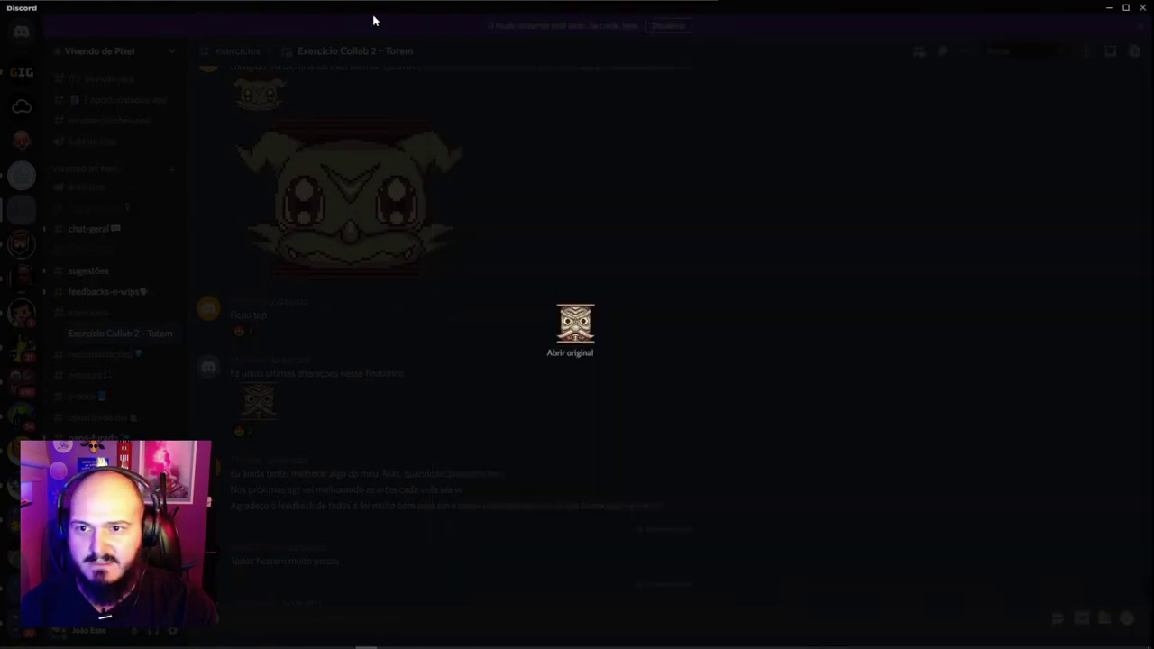
{"action": "left_click", "coordinate": [1127, 8]}
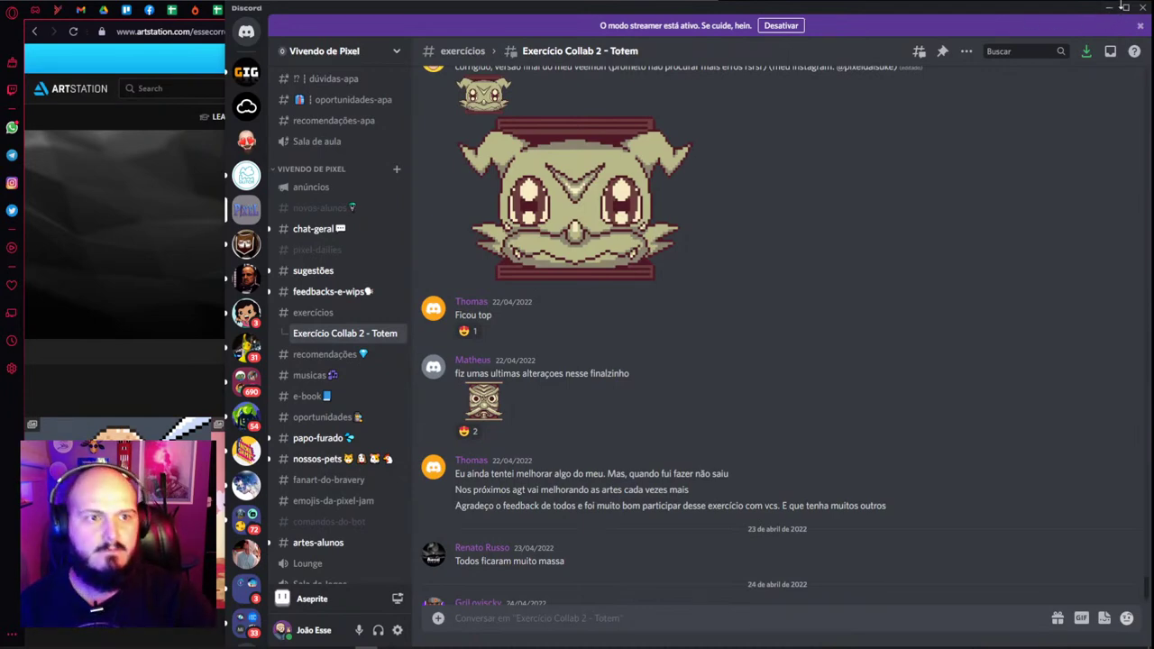
{"action": "left_click_drag", "start_coordinate": [1147, 22], "coordinate": [791, 21]}
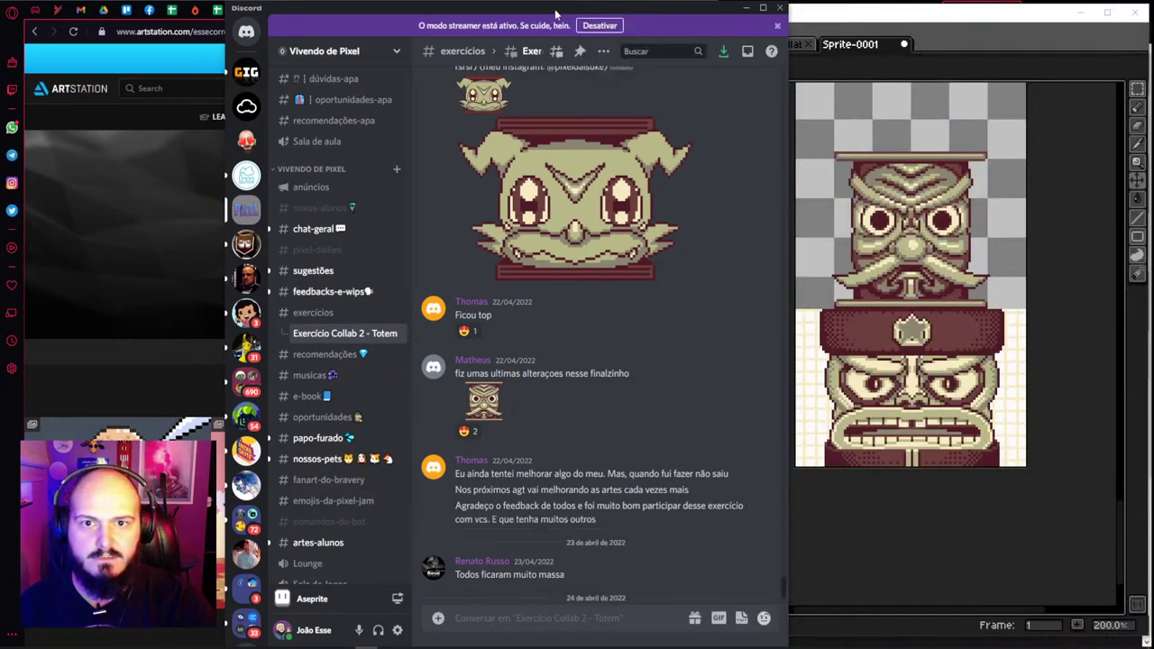
{"action": "left_click_drag", "start_coordinate": [555, 13], "coordinate": [331, 16]}
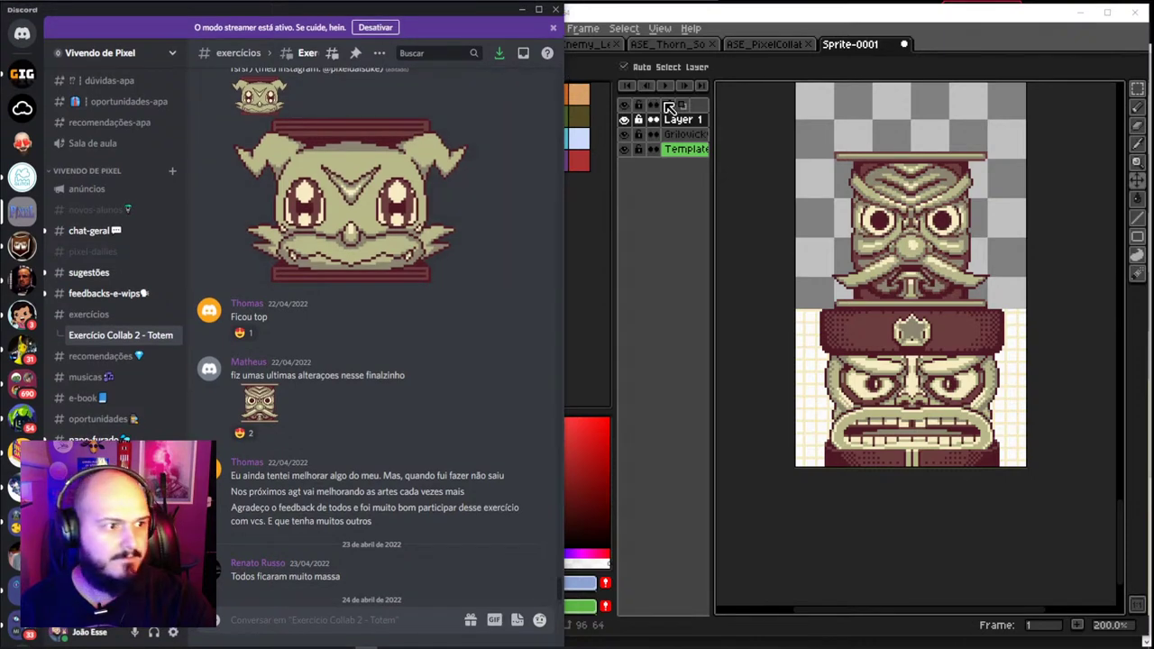
Narrow Aseprite on the right and hide its menus and palette for more canvas
{"action": "left_click", "coordinate": [662, 16]}
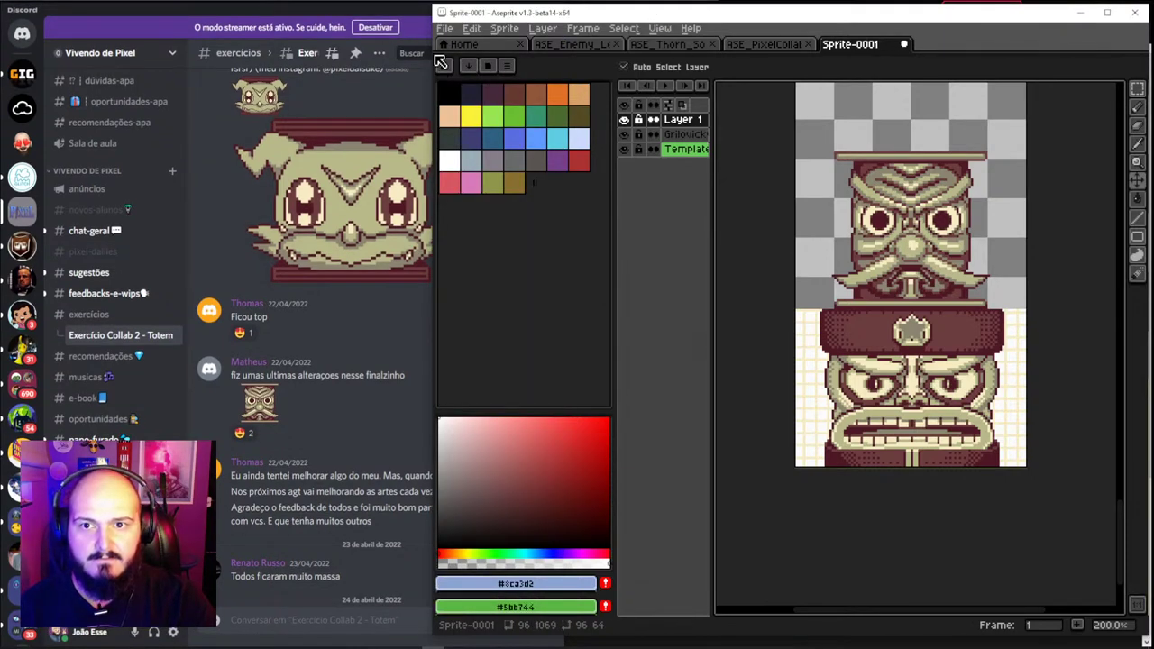
{"action": "left_click_drag", "start_coordinate": [431, 54], "coordinate": [565, 53]}
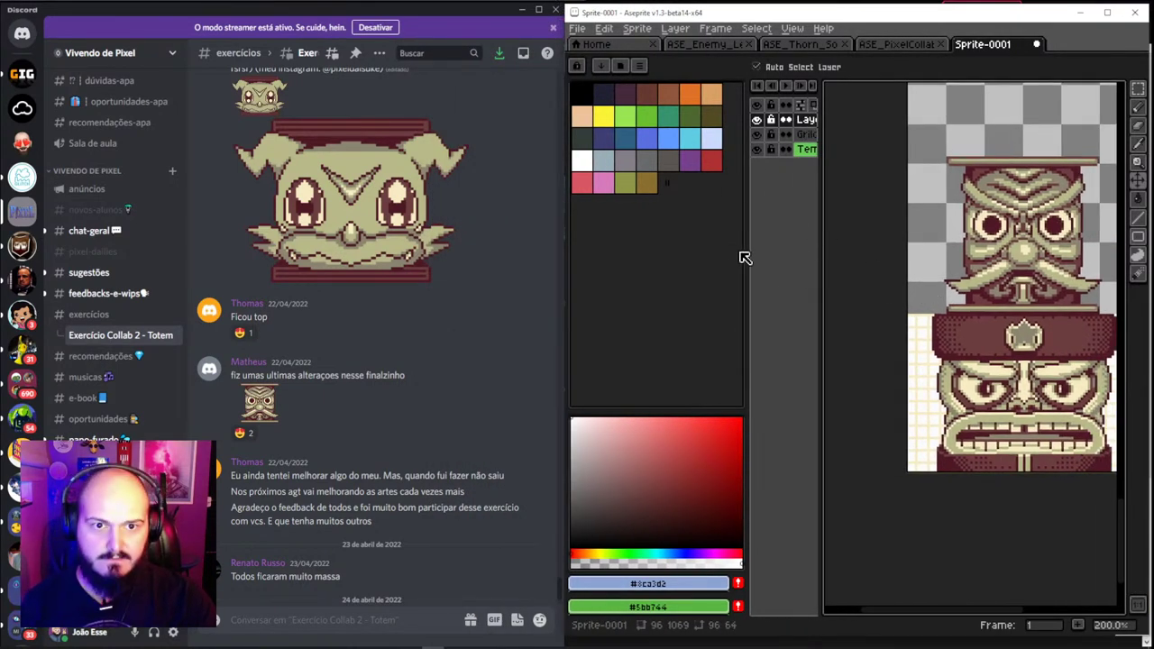
{"action": "key", "text": "Tab"}
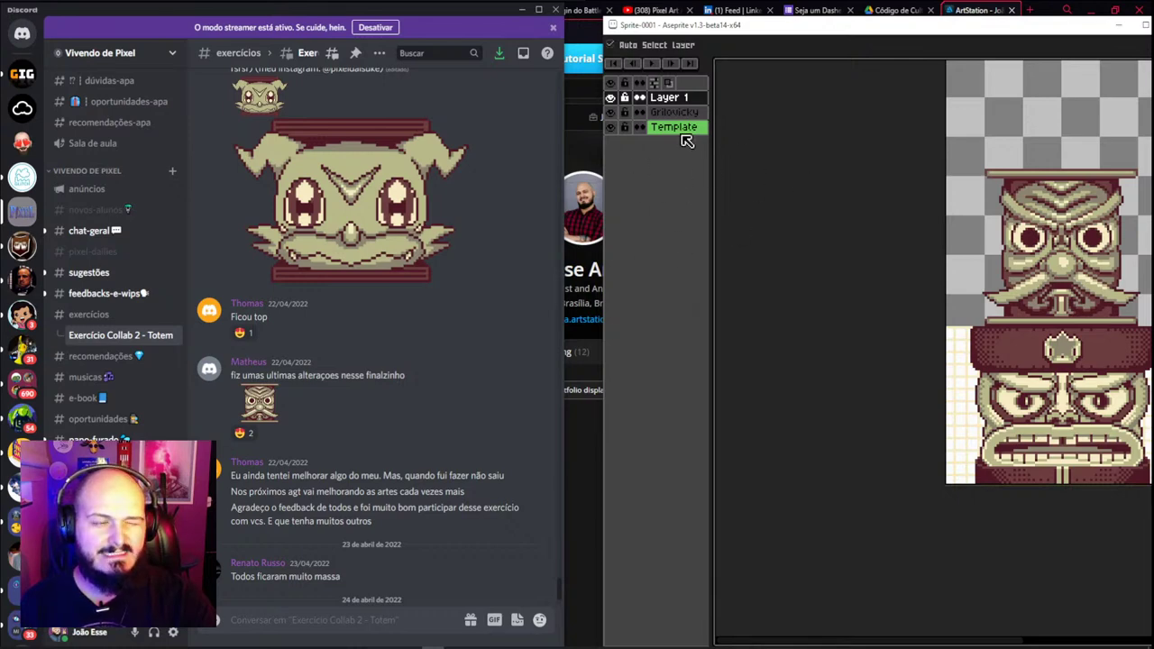
{"action": "key", "text": "ctrl+f"}
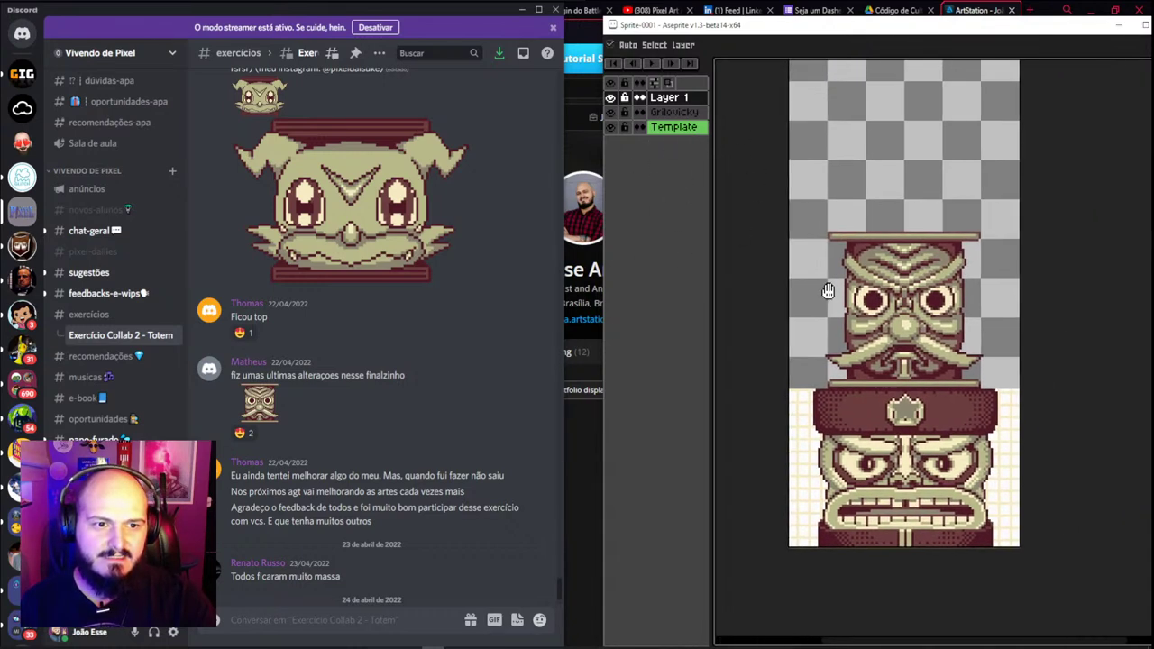
{"action": "key", "text": "ctrl+f"}
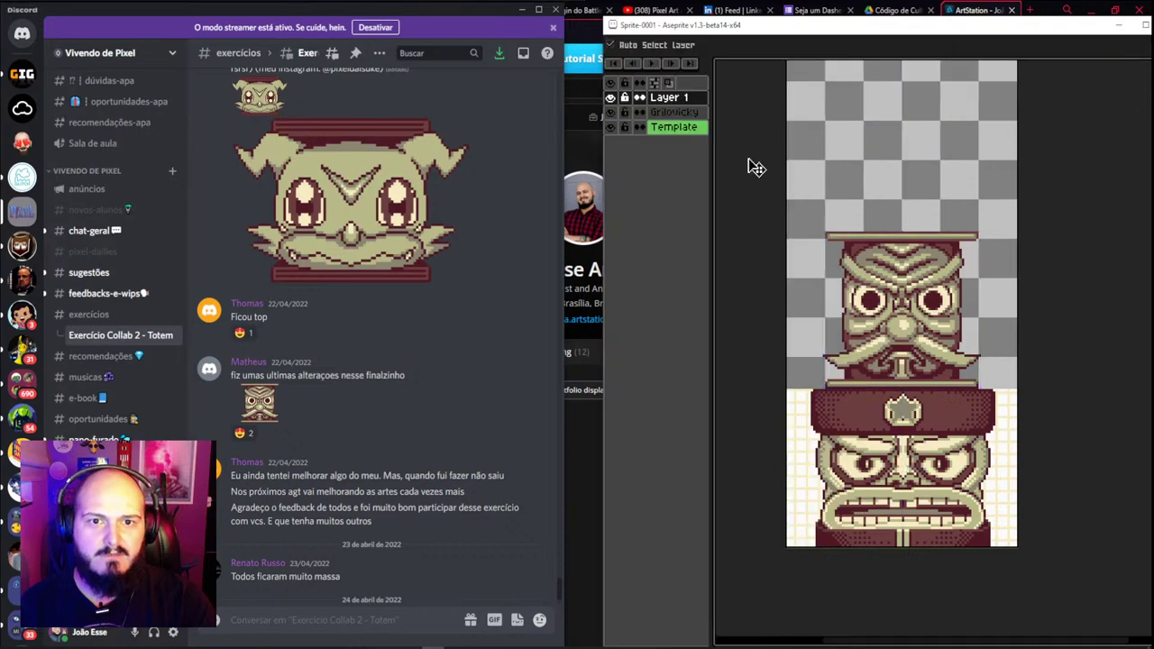
{"action": "scroll", "coordinate": [938, 310], "scroll_direction": "up", "scroll_amount": 3}
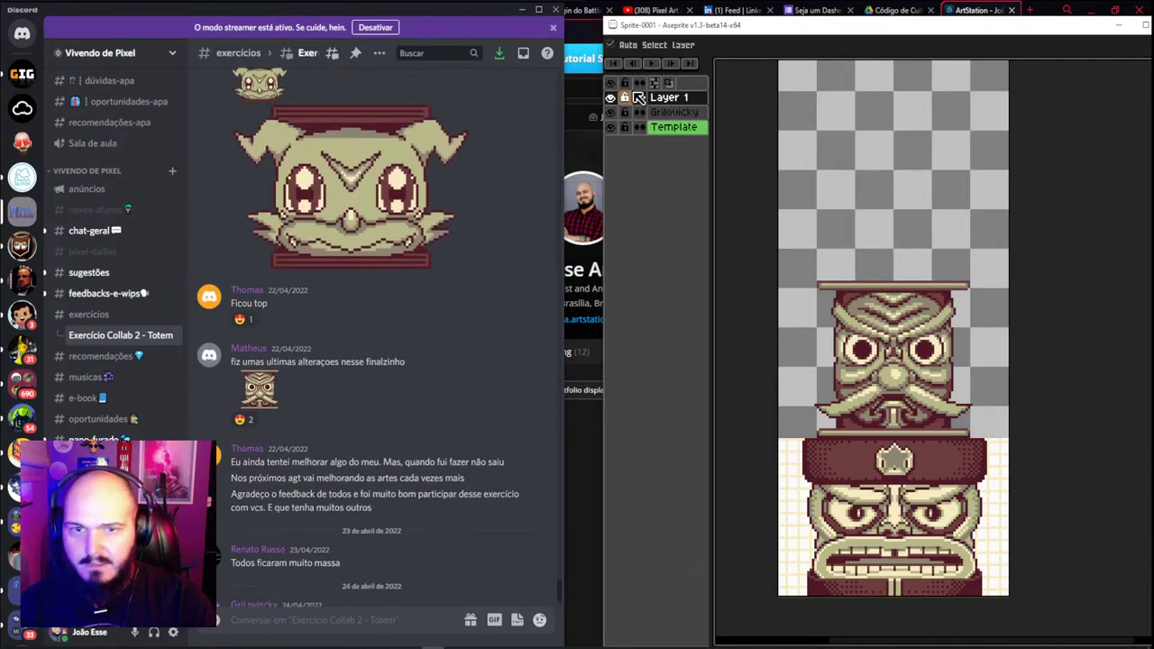
Rename Layer 1 to the poster's name and drag the palette template up to the canvas top
{"action": "double_click", "coordinate": [683, 98]}
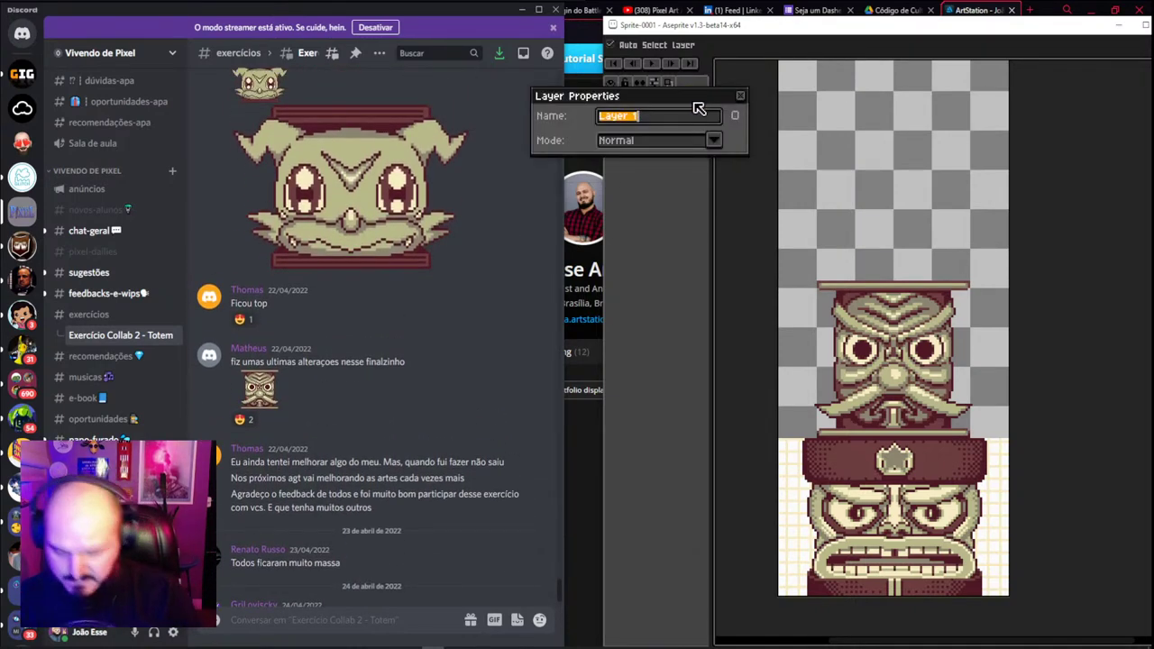
{"action": "type", "text": "Ma"}
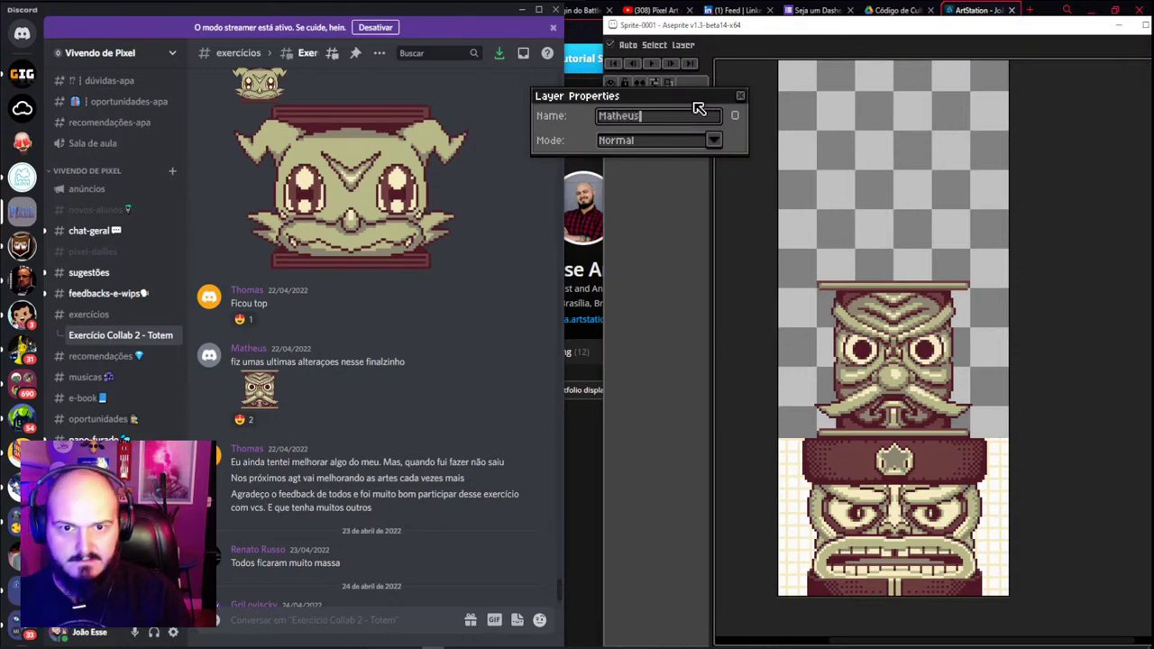
{"action": "type", "text": "theus"}
{"action": "key", "text": "Return"}
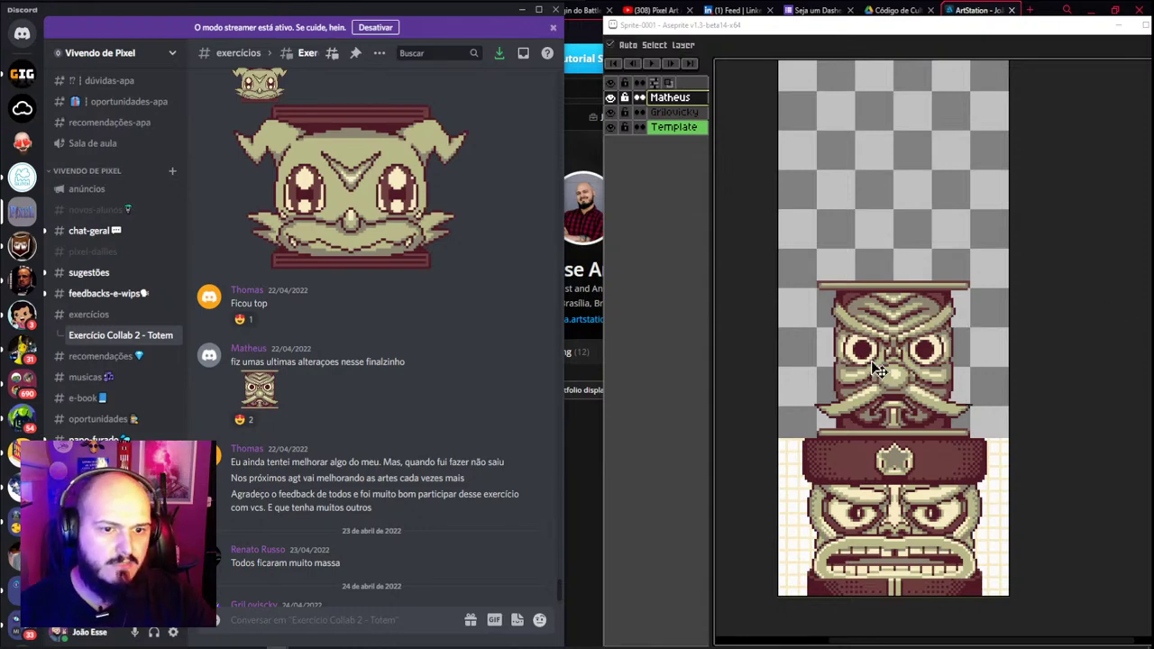
{"action": "left_click_drag", "start_coordinate": [804, 515], "coordinate": [805, 175]}
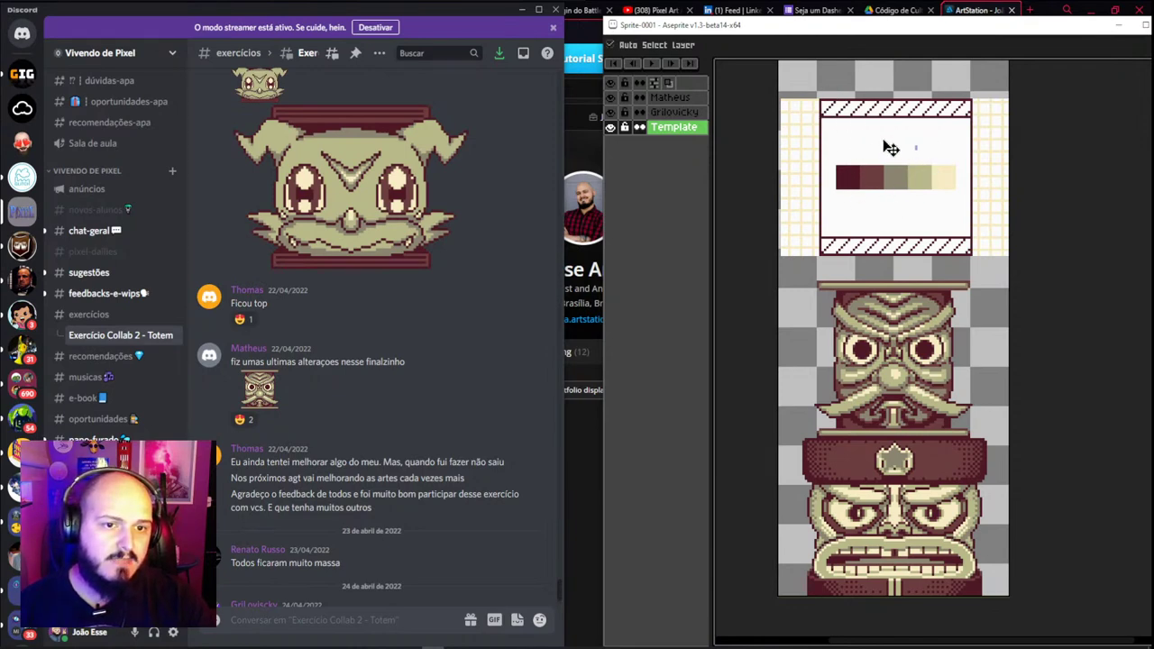
Undo the template move, hide the Template layer, and give the top layer its real creator's name
{"action": "key", "text": "ctrl+z"}
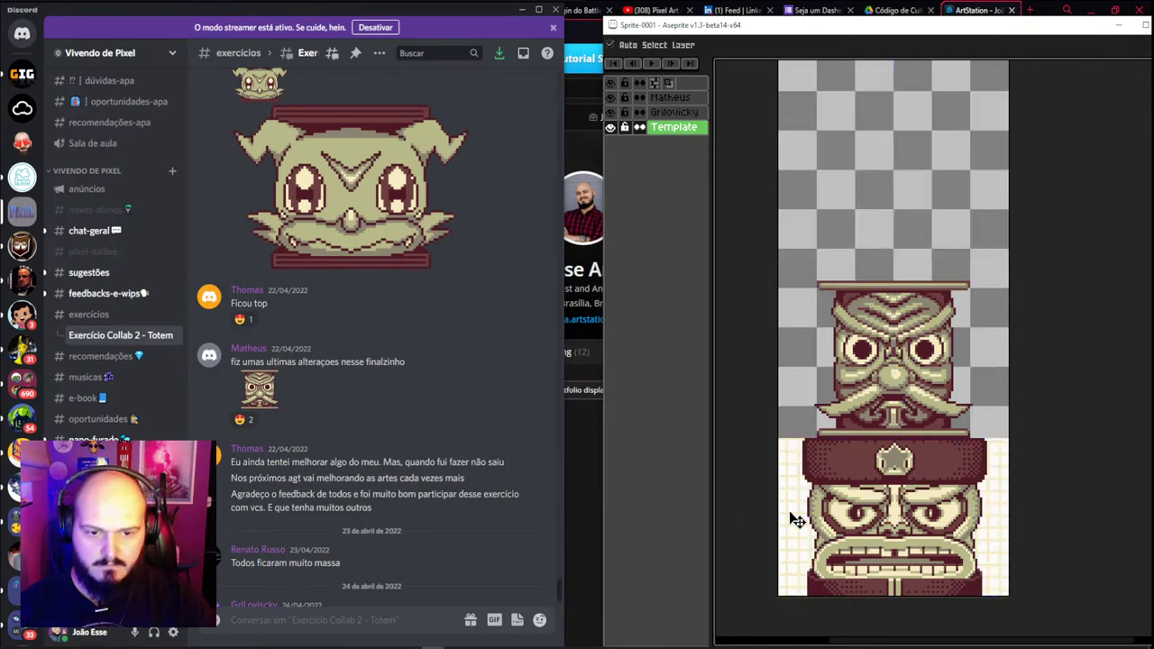
{"action": "key", "text": "shift+x"}
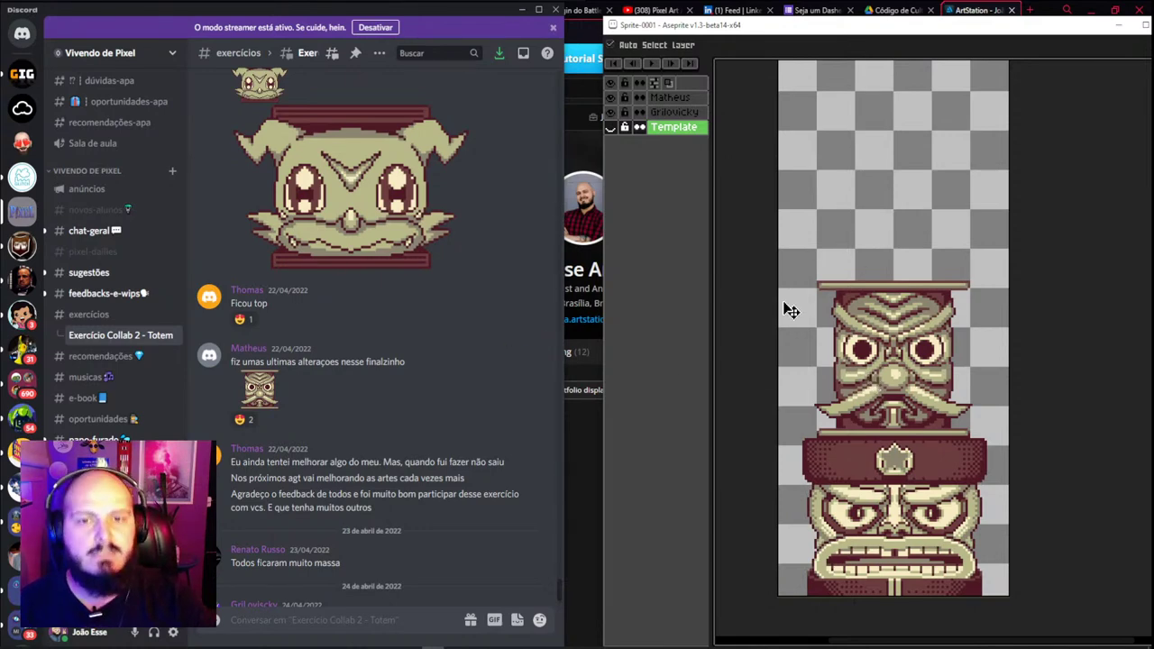
{"action": "left_click", "coordinate": [683, 99]}
{"action": "double_click", "coordinate": [690, 101]}
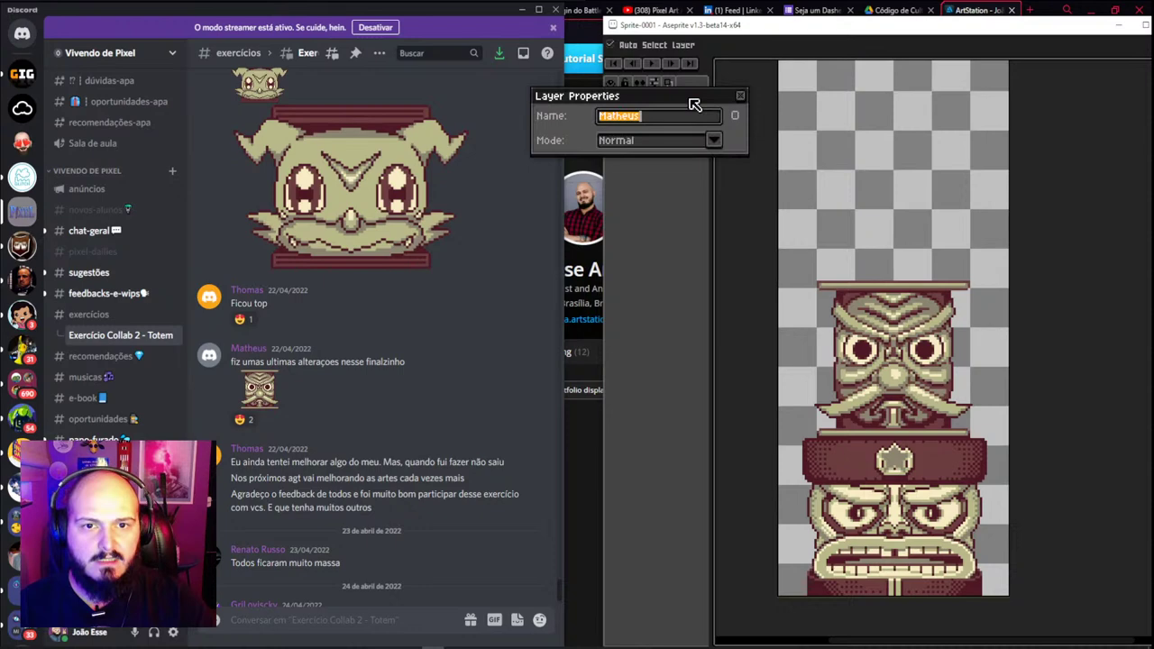
{"action": "type", "text": "Garbim"}
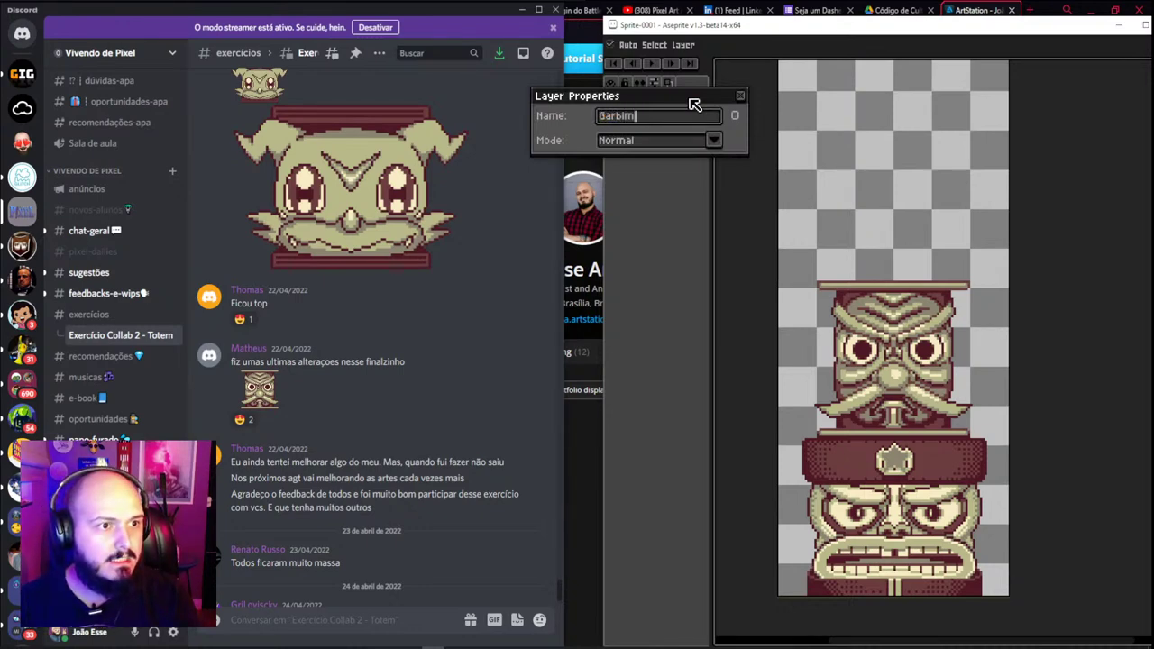
{"action": "key", "text": "Return"}
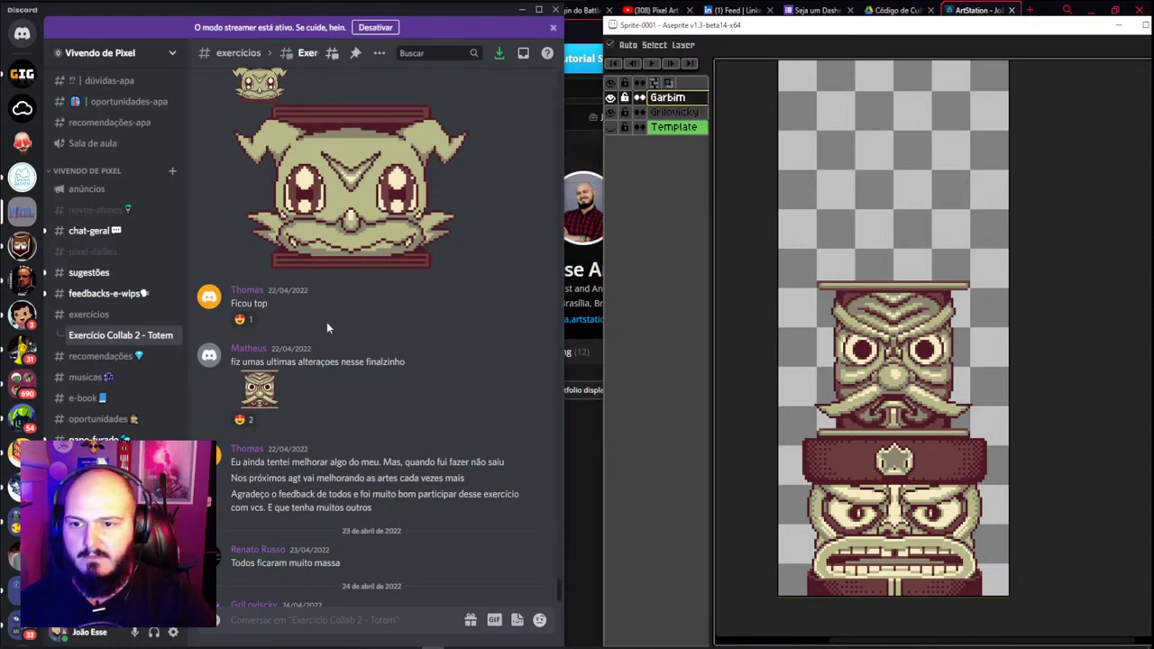
{"action": "scroll", "coordinate": [326, 322], "scroll_direction": "up", "scroll_amount": 3}
{"action": "scroll", "coordinate": [333, 325], "scroll_direction": "up", "scroll_amount": 2}
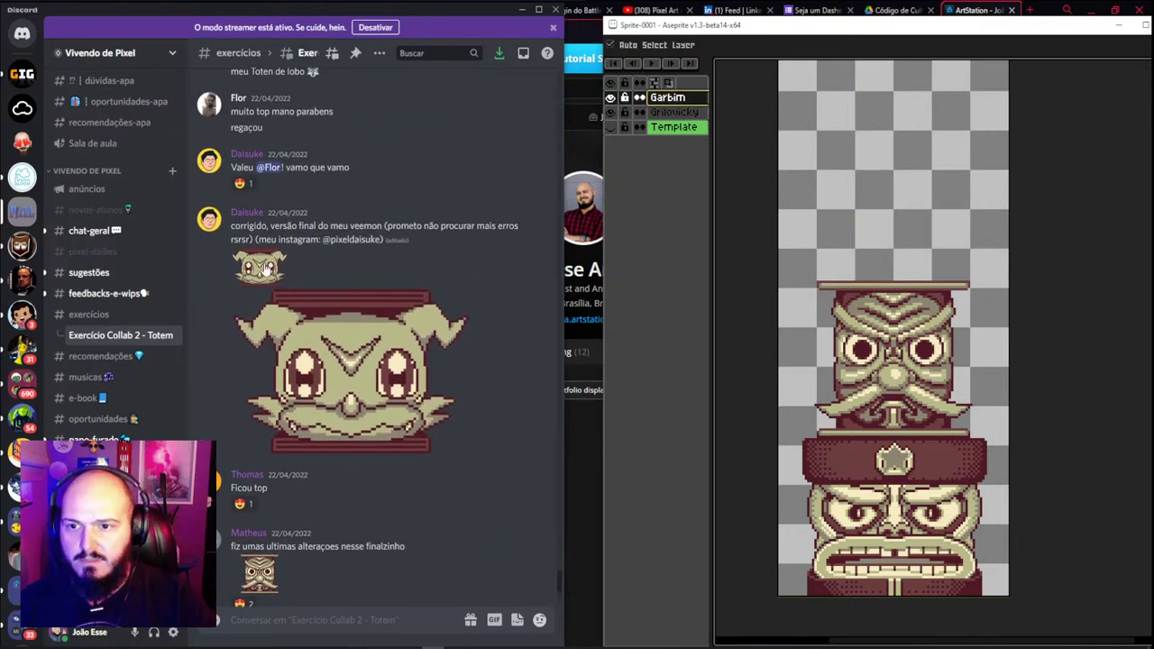
Copy the Veemon head image from Discord and add a new layer, opening its properties
{"action": "left_click", "coordinate": [267, 269]}
{"action": "right_click", "coordinate": [290, 336]}
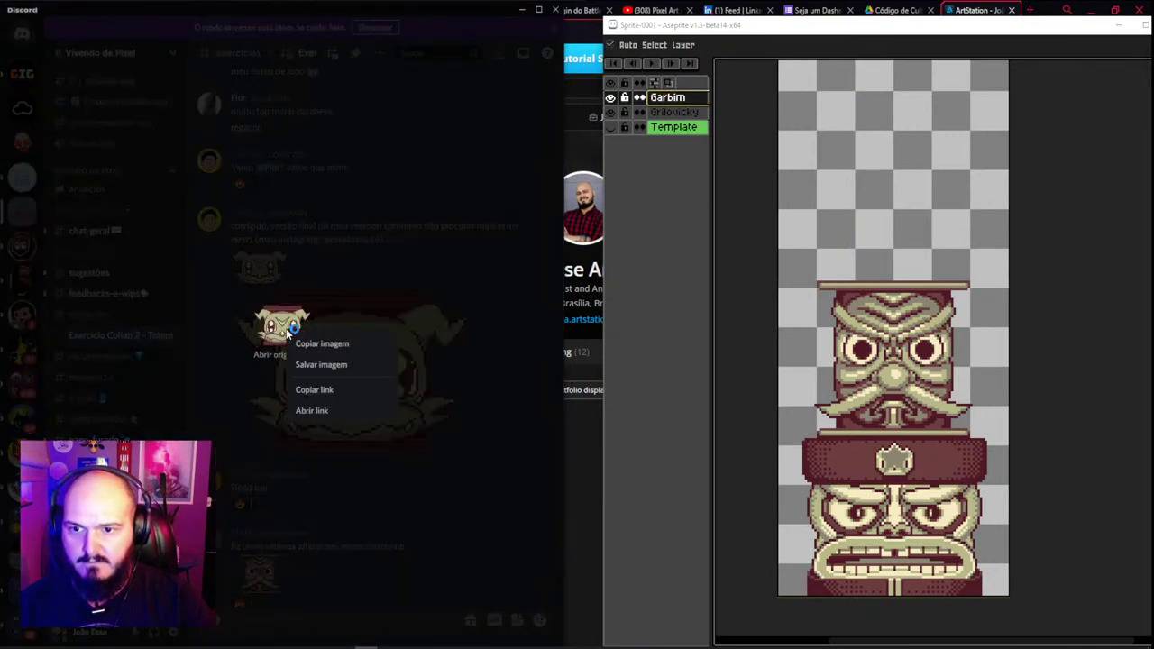
{"action": "left_click", "coordinate": [330, 348]}
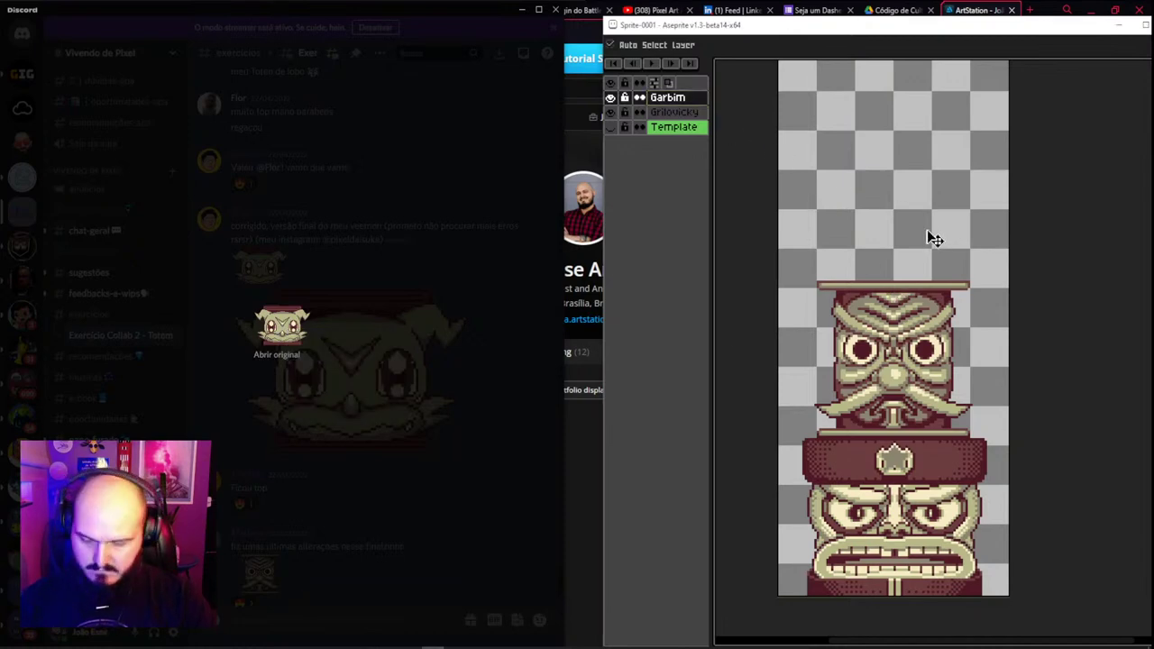
{"action": "key", "text": "shift+n"}
{"action": "double_click", "coordinate": [669, 99]}
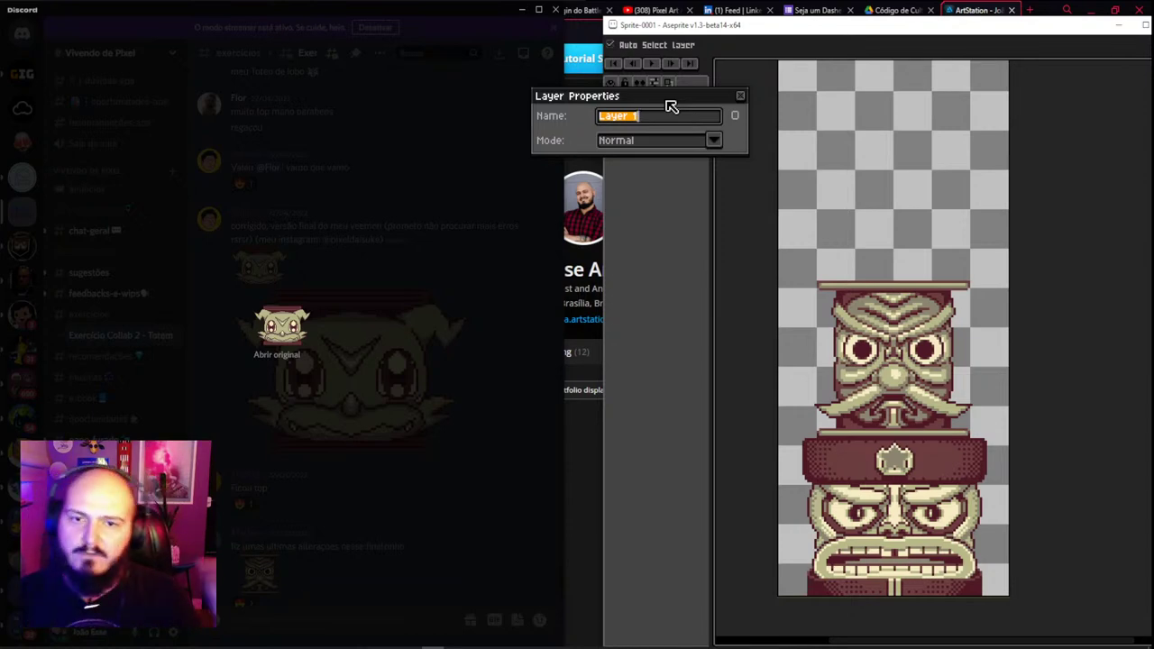
Give the new layer the creator's name, then paste the Veemon head and set it above the other heads
{"action": "type", "text": "Dai"}
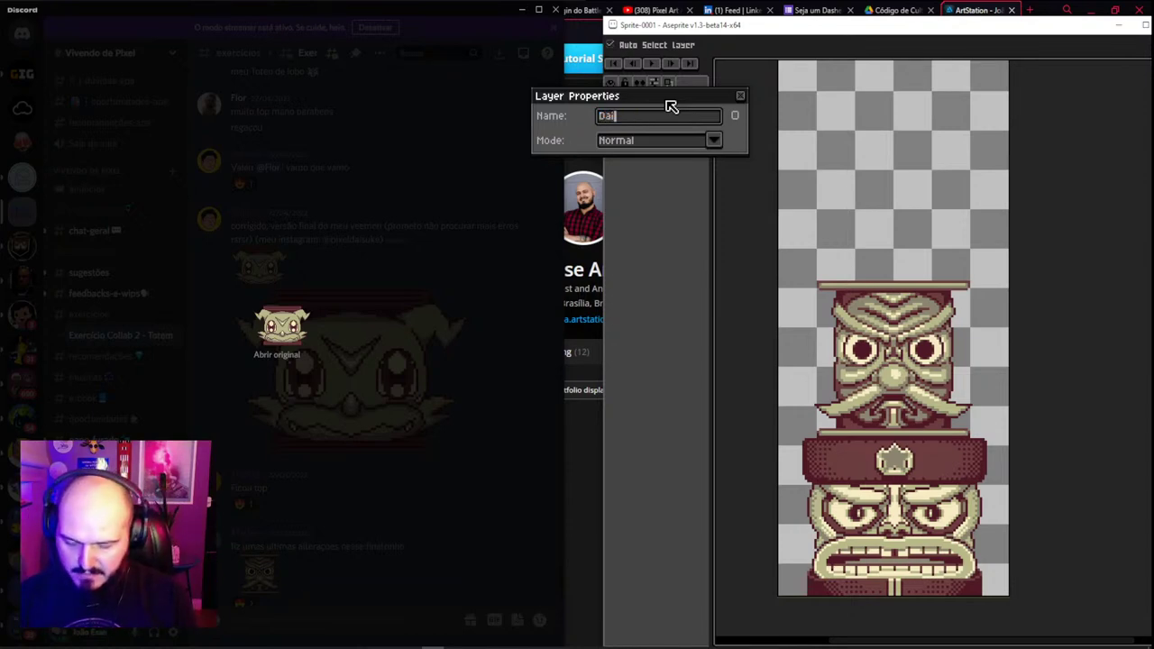
{"action": "type", "text": "suke"}
{"action": "key", "text": "Return"}
{"action": "key", "text": "ctrl+v"}
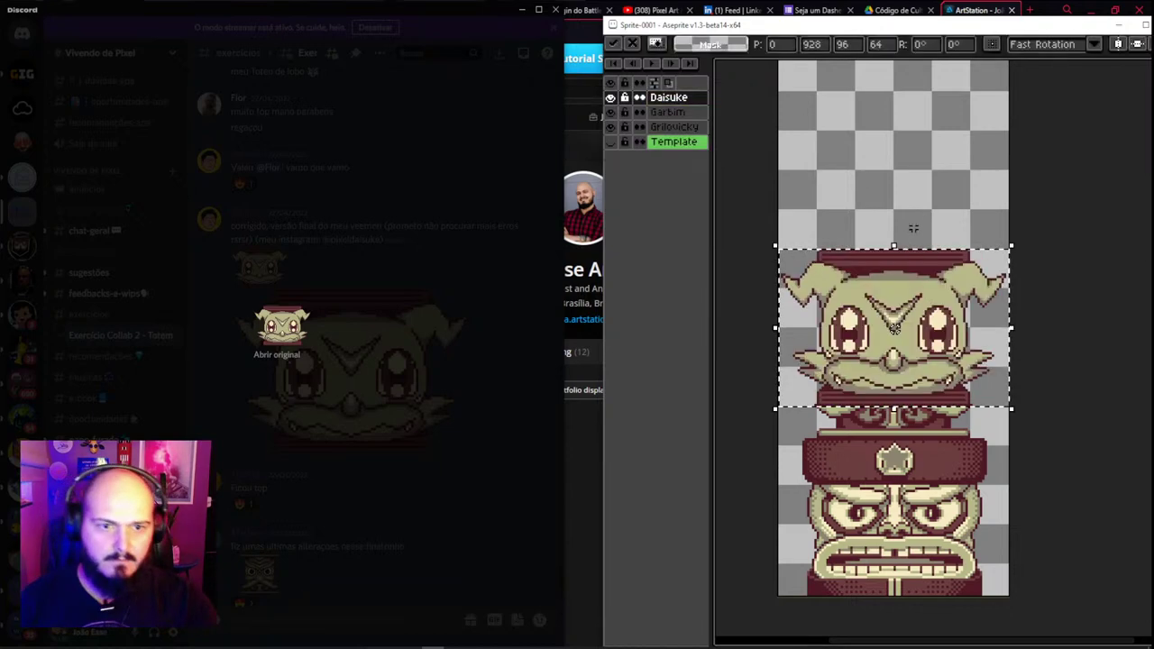
{"action": "left_click_drag", "start_coordinate": [919, 361], "coordinate": [931, 249]}
{"action": "key", "text": "Return"}
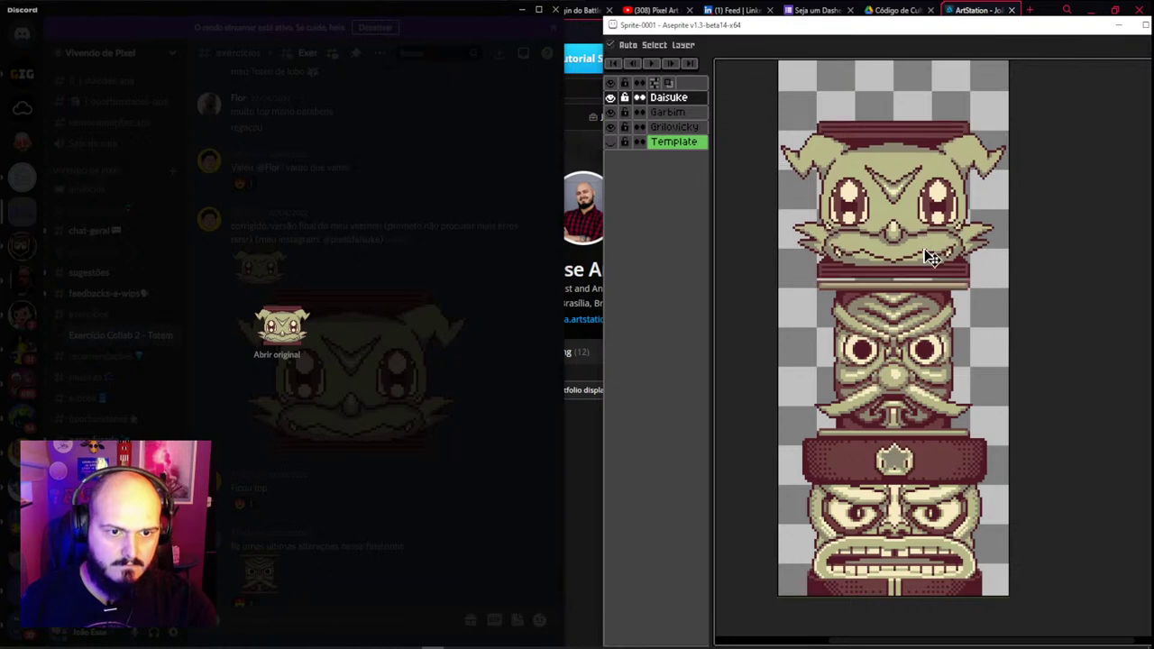
{"action": "scroll", "coordinate": [932, 258], "scroll_direction": "down", "scroll_amount": 2}
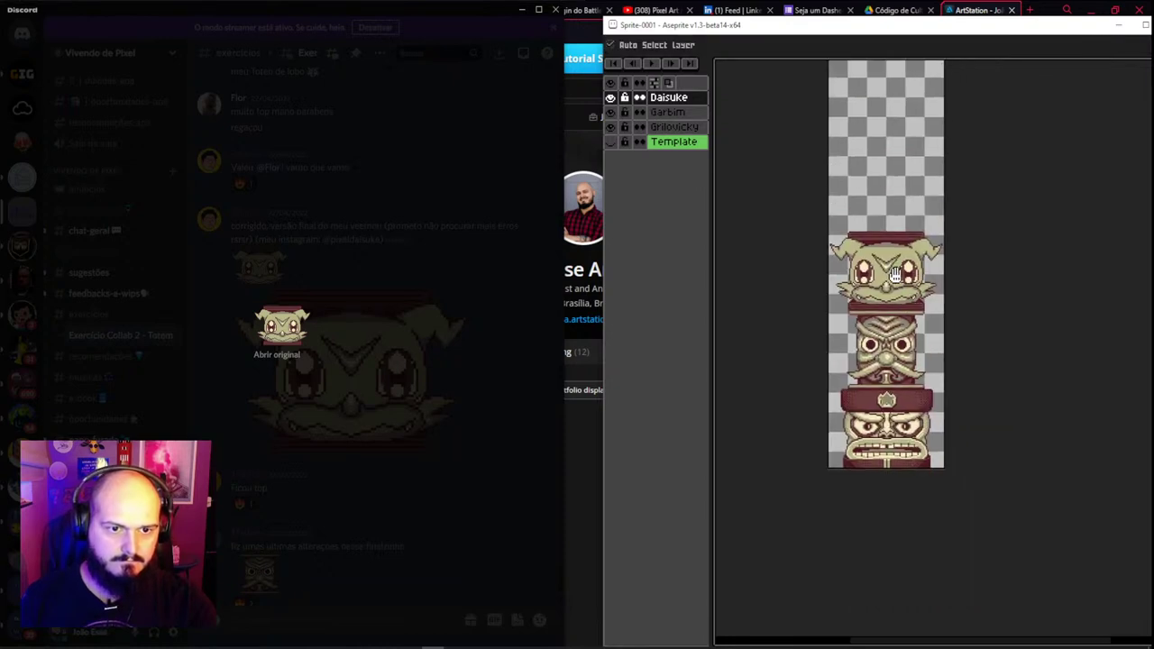
{"action": "scroll", "coordinate": [881, 306], "scroll_direction": "up", "scroll_amount": 2}
{"action": "scroll", "coordinate": [882, 307], "scroll_direction": "down", "scroll_amount": 1}
{"action": "scroll", "coordinate": [863, 303], "scroll_direction": "up", "scroll_amount": 1}
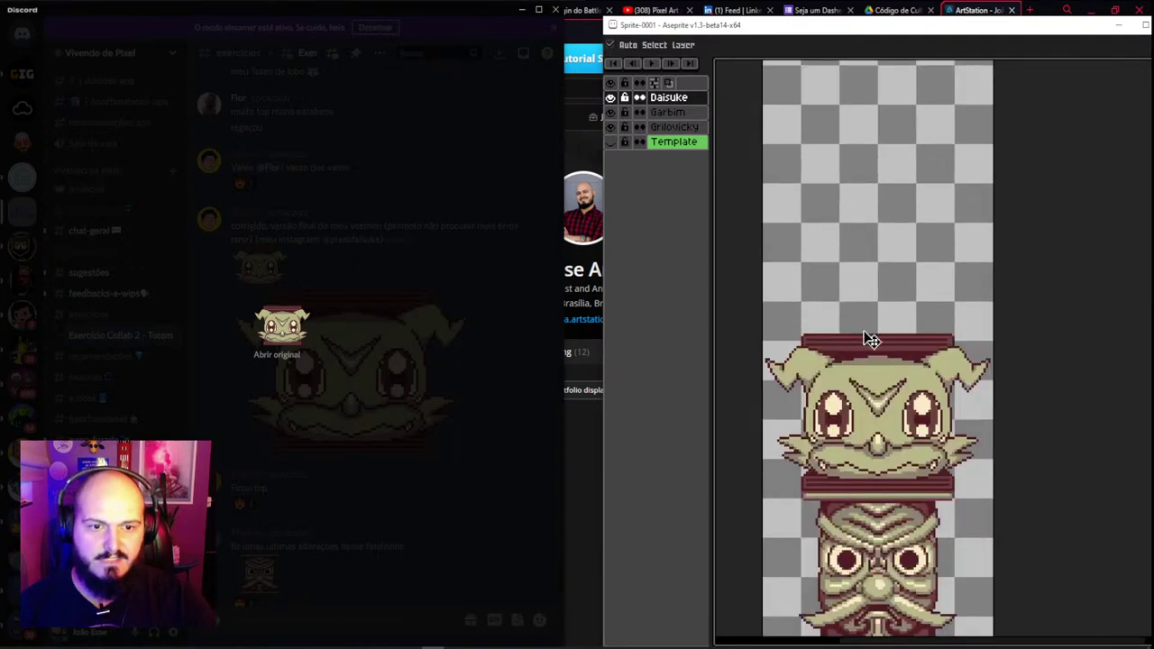
{"action": "scroll", "coordinate": [871, 339], "scroll_direction": "down", "scroll_amount": 1}
{"action": "scroll", "coordinate": [870, 340], "scroll_direction": "up", "scroll_amount": 1}
{"action": "scroll", "coordinate": [870, 340], "scroll_direction": "down", "scroll_amount": 1}
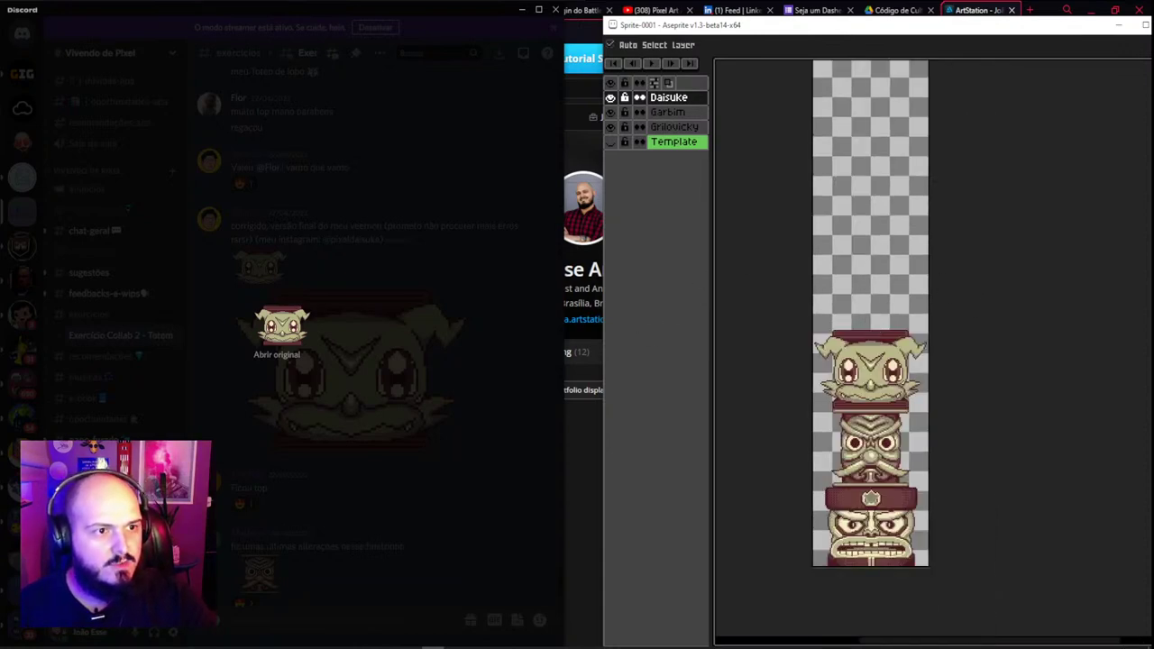
Scroll up to the exercise brief and highlight its introduction and '1- Tamanho e resolução' paragraph
{"action": "scroll", "coordinate": [389, 331], "scroll_direction": "up", "scroll_amount": 10}
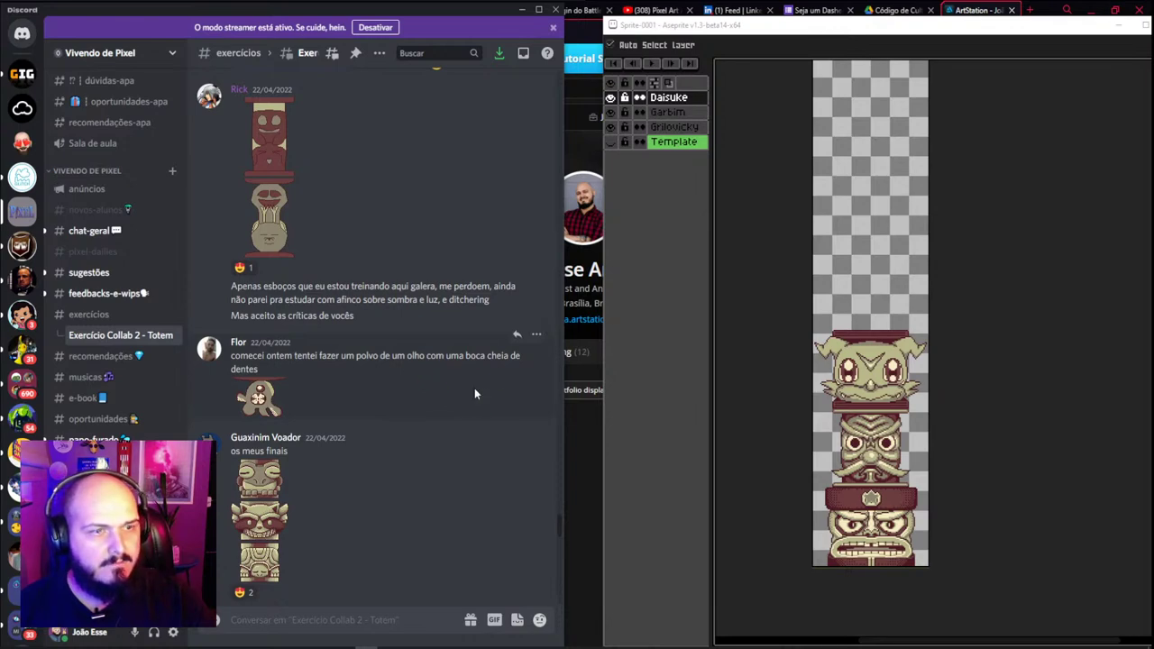
{"action": "left_click_drag", "start_coordinate": [560, 531], "coordinate": [568, 102]}
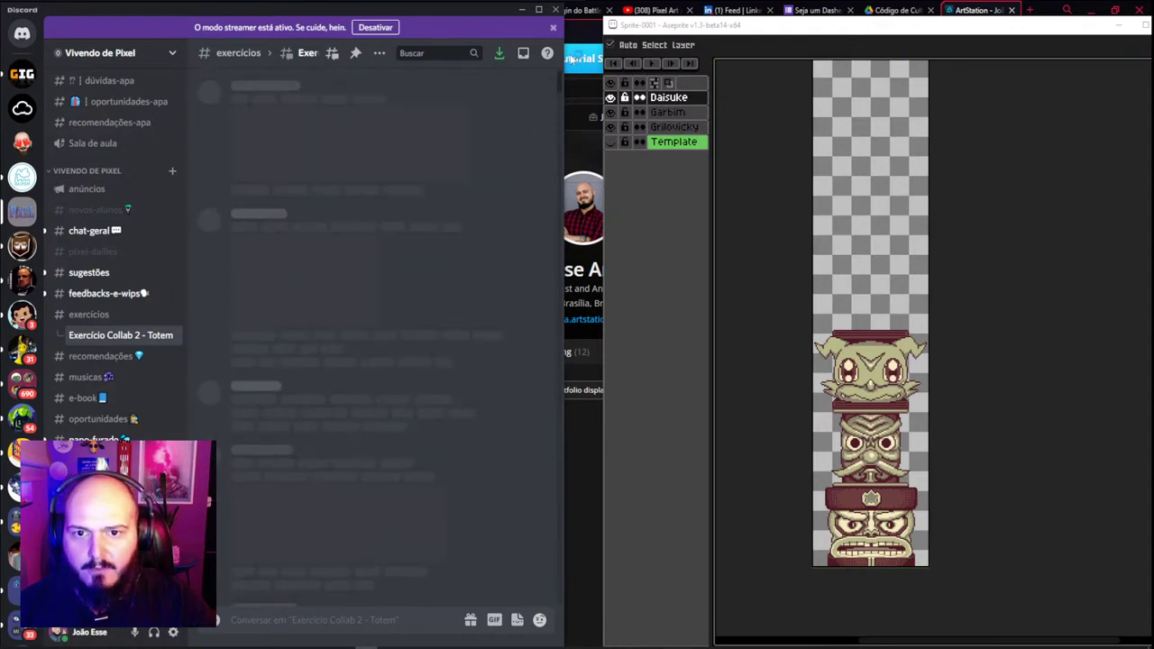
{"action": "scroll", "coordinate": [559, 127], "scroll_direction": "up", "scroll_amount": 5}
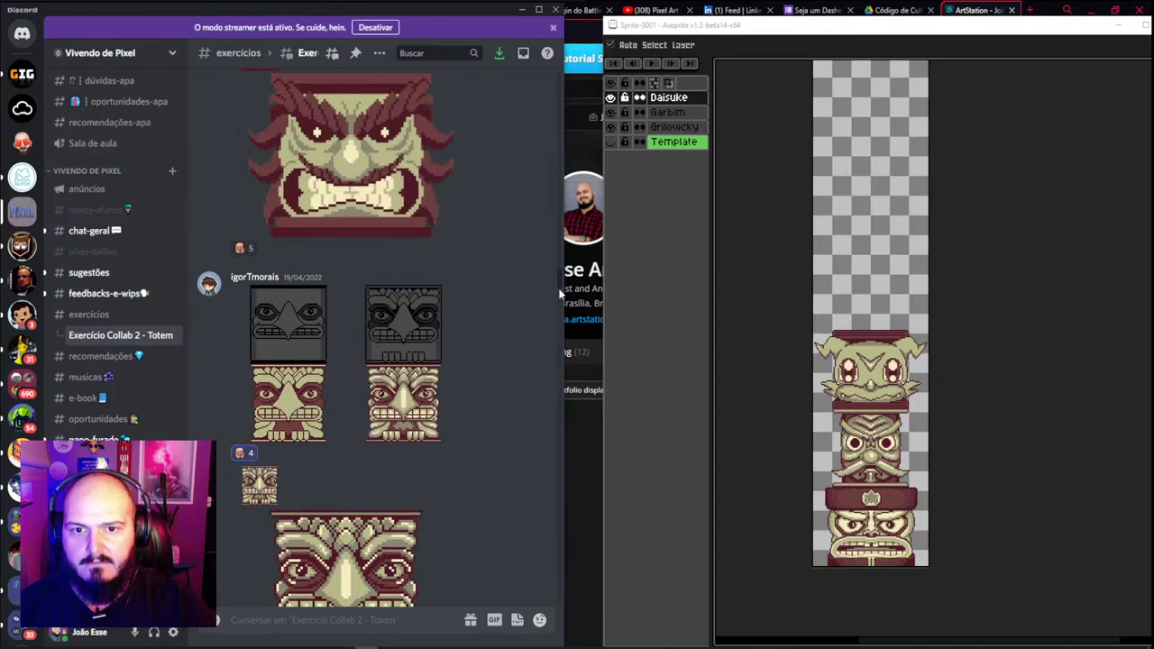
{"action": "scroll", "coordinate": [559, 293], "scroll_direction": "up", "scroll_amount": 10}
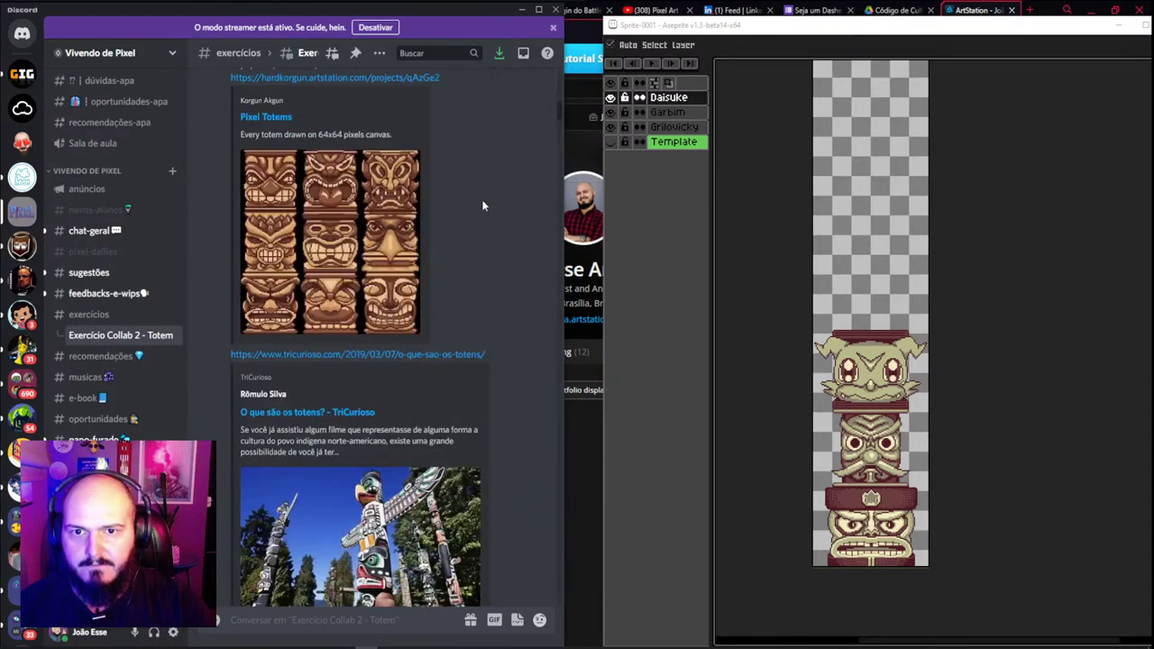
{"action": "scroll", "coordinate": [481, 205], "scroll_direction": "up", "scroll_amount": 10}
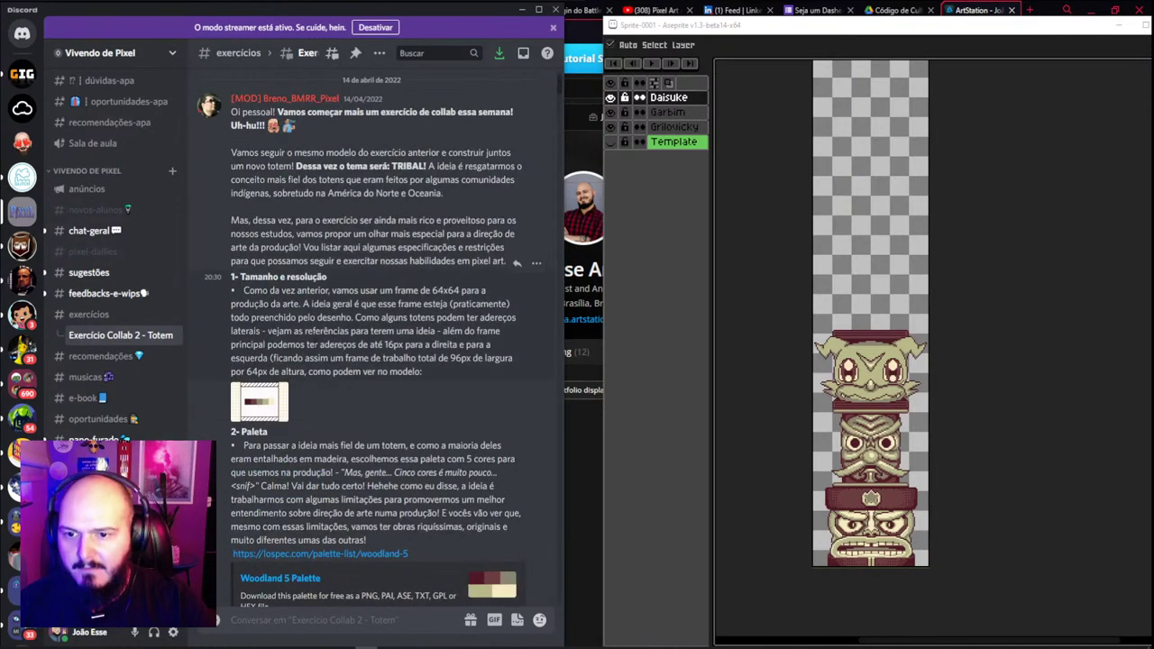
{"action": "scroll", "coordinate": [379, 270], "scroll_direction": "down", "scroll_amount": 2}
{"action": "left_click_drag", "start_coordinate": [313, 110], "coordinate": [412, 290]}
{"action": "scroll", "coordinate": [362, 255], "scroll_direction": "up", "scroll_amount": 3}
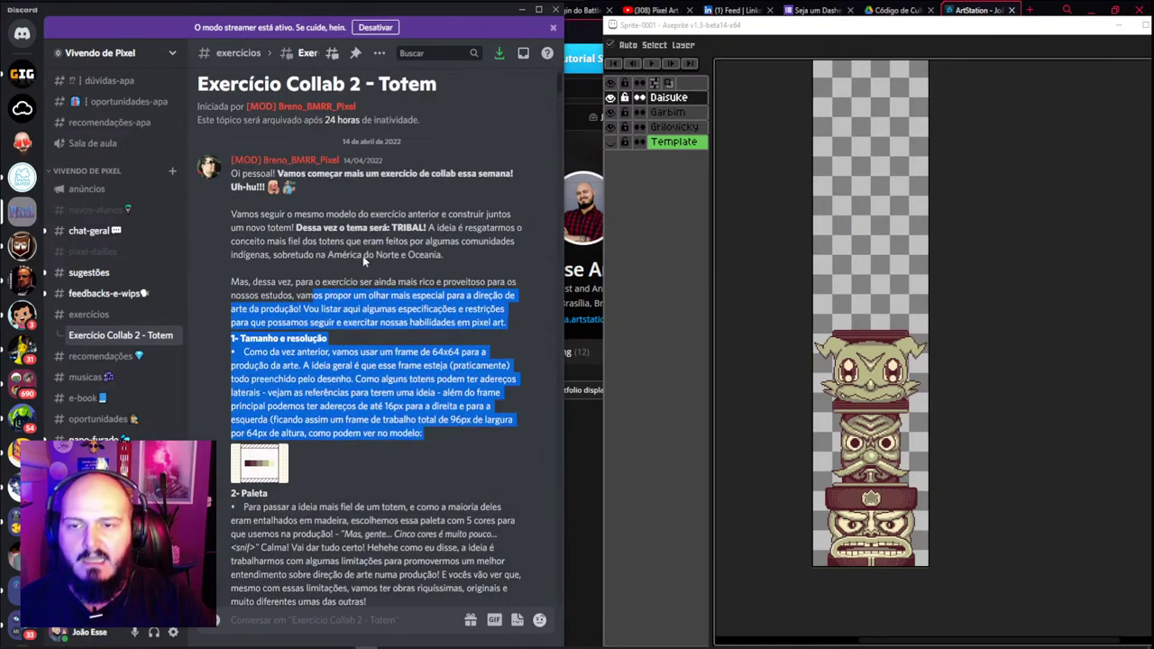
{"action": "left_click_drag", "start_coordinate": [262, 214], "coordinate": [380, 313]}
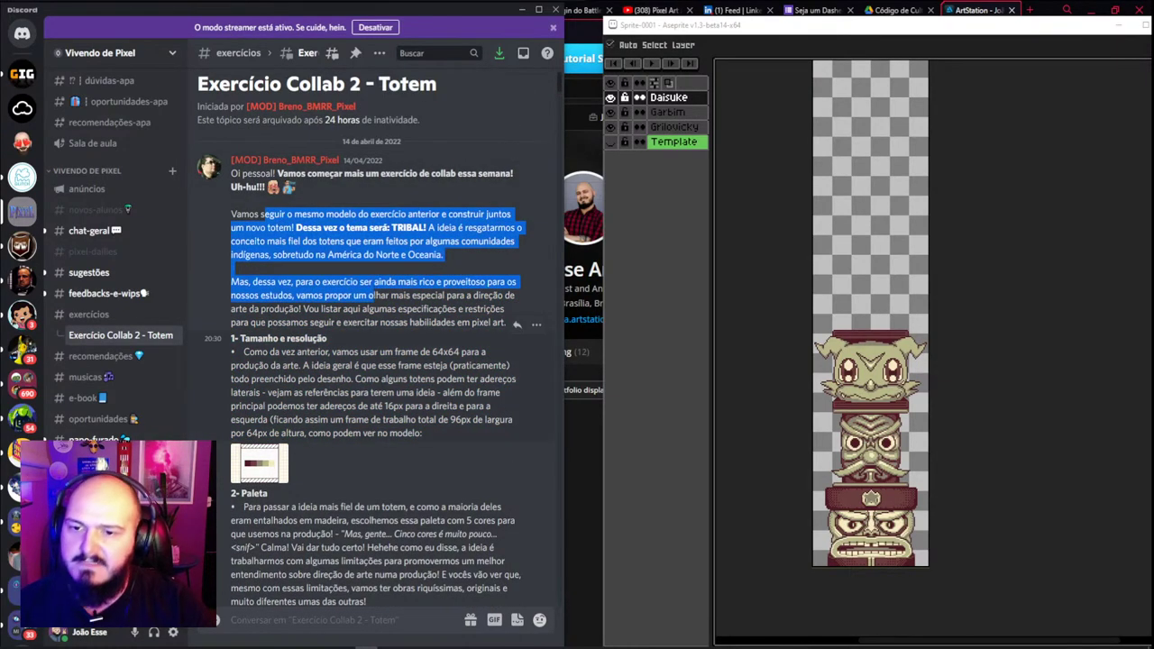
{"action": "left_click_drag", "start_coordinate": [309, 365], "coordinate": [343, 430]}
Scroll back down the thread, briefly opening and closing the Logi utility window
{"action": "scroll", "coordinate": [343, 430], "scroll_direction": "down", "scroll_amount": 15}
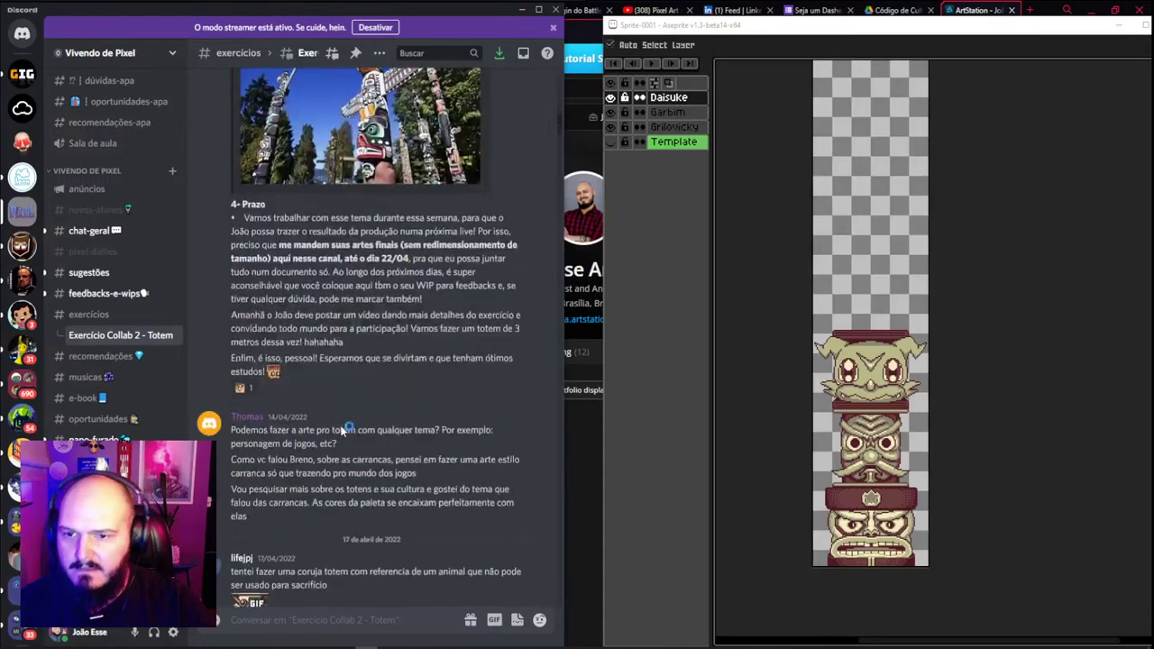
{"action": "scroll", "coordinate": [342, 430], "scroll_direction": "down", "scroll_amount": 10}
{"action": "scroll", "coordinate": [341, 431], "scroll_direction": "up", "scroll_amount": 20}
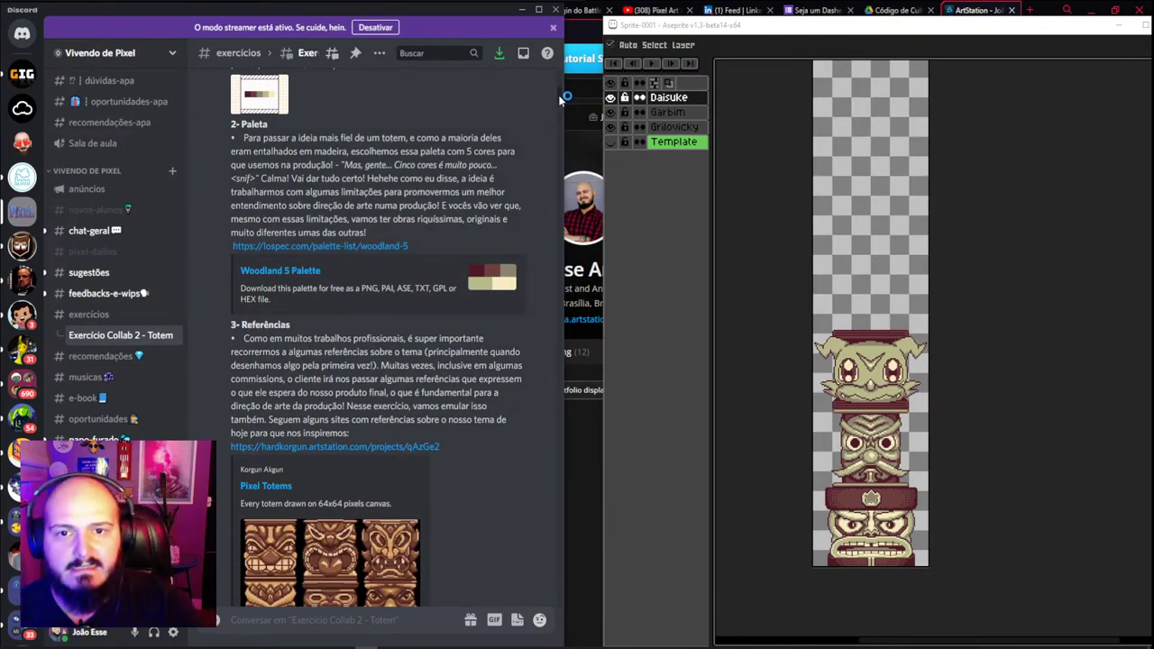
{"action": "left_click_drag", "start_coordinate": [559, 99], "coordinate": [574, 621]}
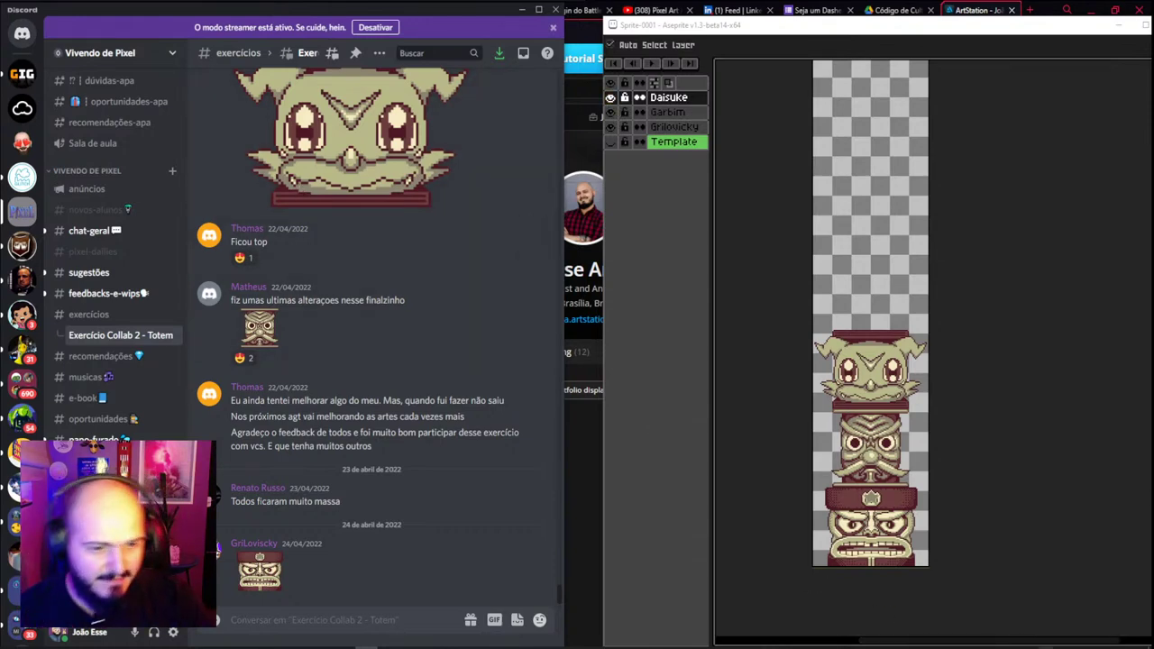
{"action": "left_click", "coordinate": [1046, 644]}
{"action": "left_click", "coordinate": [1059, 586]}
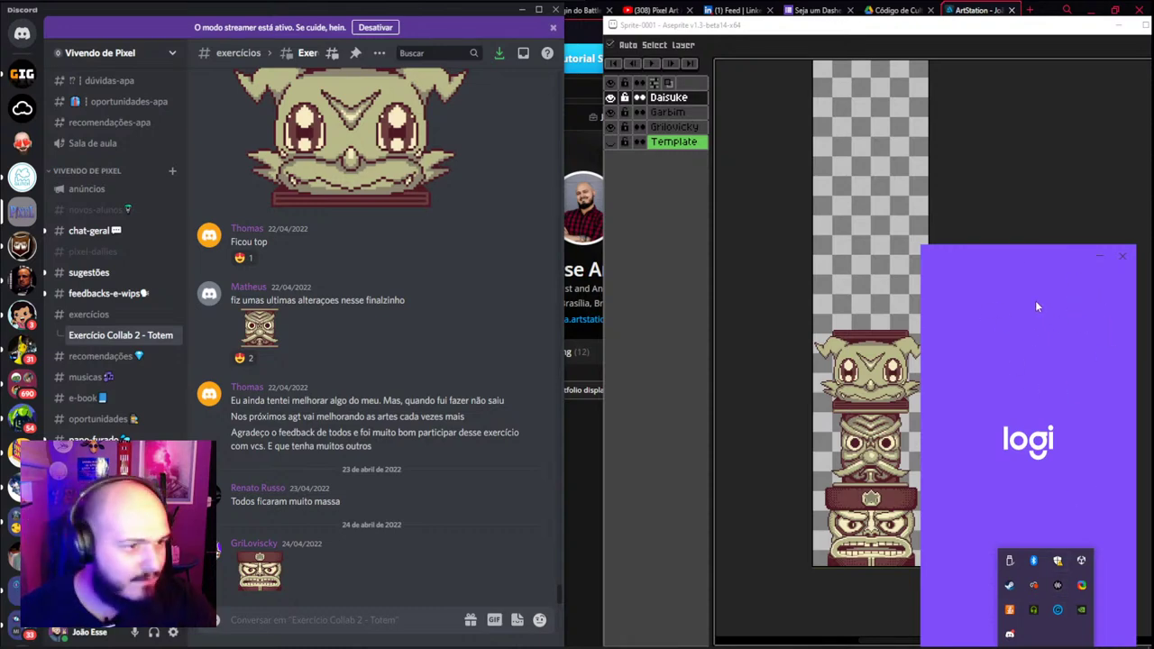
{"action": "left_click", "coordinate": [1099, 256]}
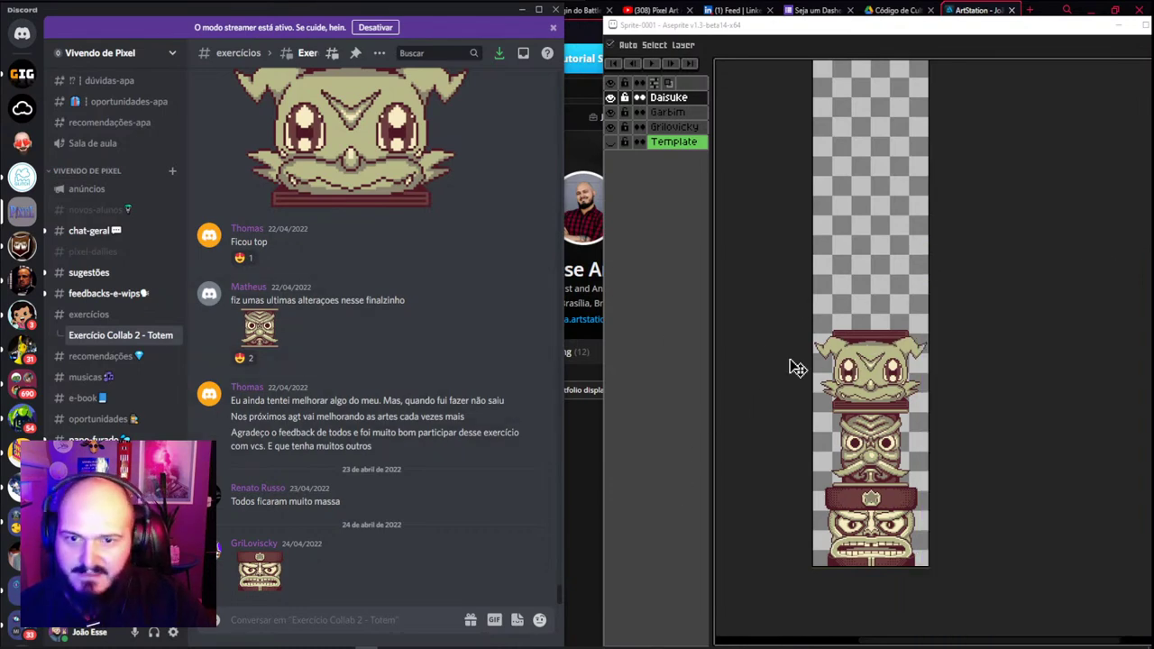
{"action": "scroll", "coordinate": [381, 283], "scroll_direction": "up", "scroll_amount": 5}
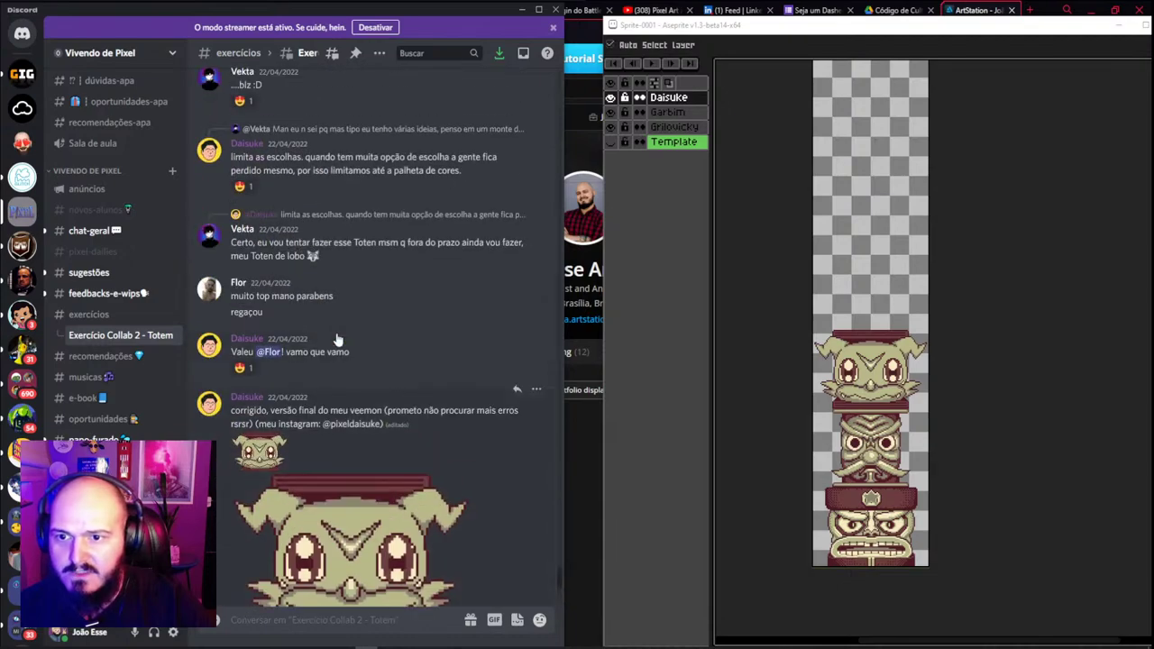
{"action": "scroll", "coordinate": [290, 343], "scroll_direction": "up", "scroll_amount": 10}
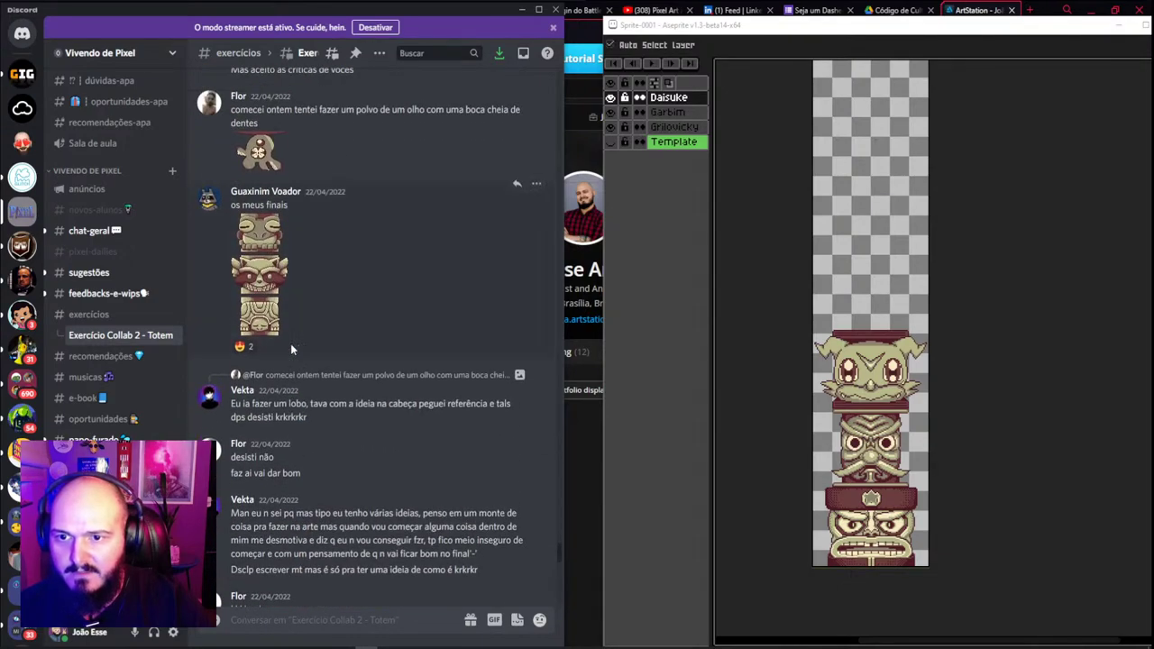
Copy the member's totem image from the Discord post and return to the sprite
{"action": "left_click", "coordinate": [279, 331]}
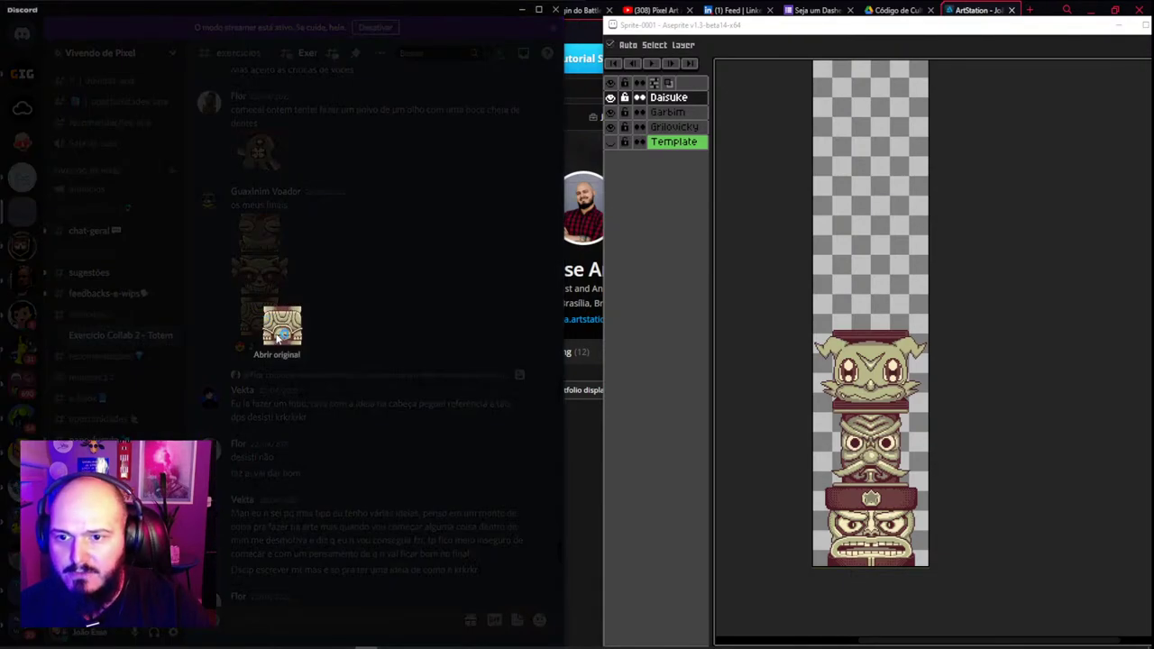
{"action": "left_click", "coordinate": [268, 272]}
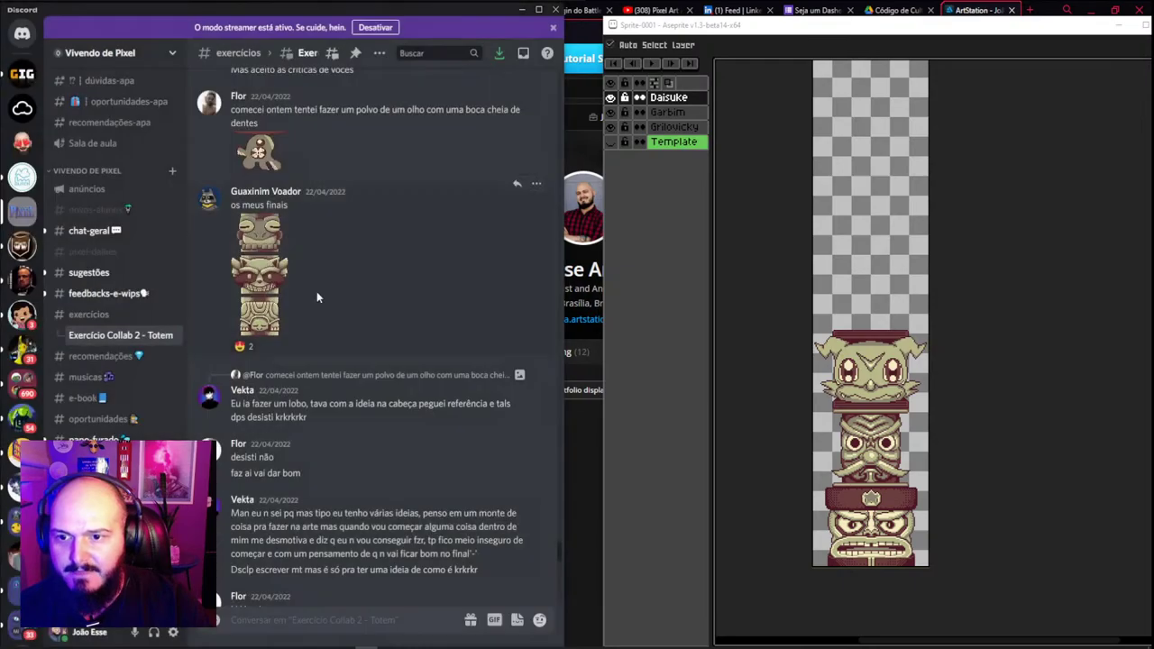
{"action": "left_click", "coordinate": [272, 321]}
{"action": "right_click", "coordinate": [291, 329]}
{"action": "left_click", "coordinate": [321, 341]}
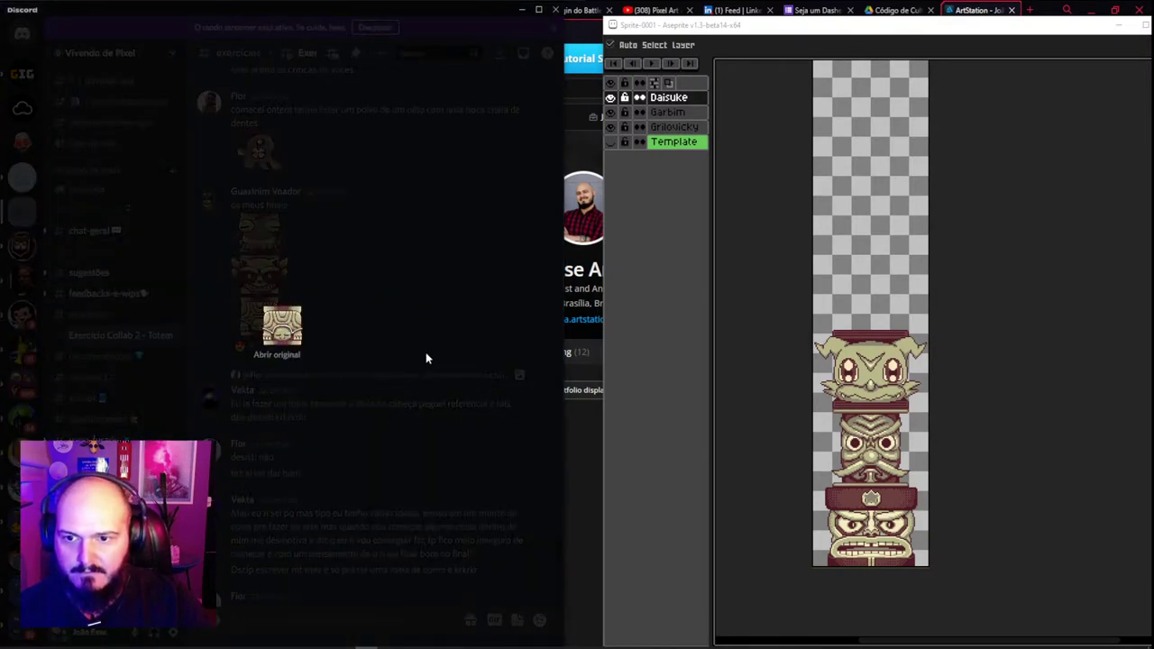
{"action": "left_click", "coordinate": [898, 337]}
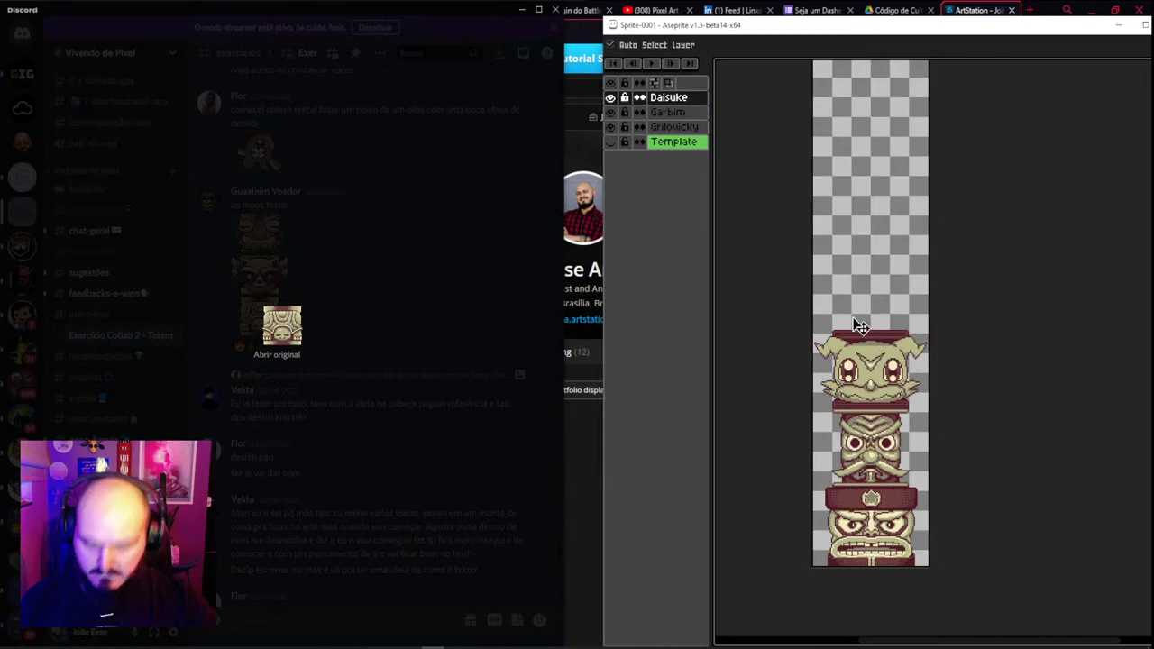
Add a new layer, name it after the member, and paste the copied totem piece
{"action": "key", "text": "shift+n"}
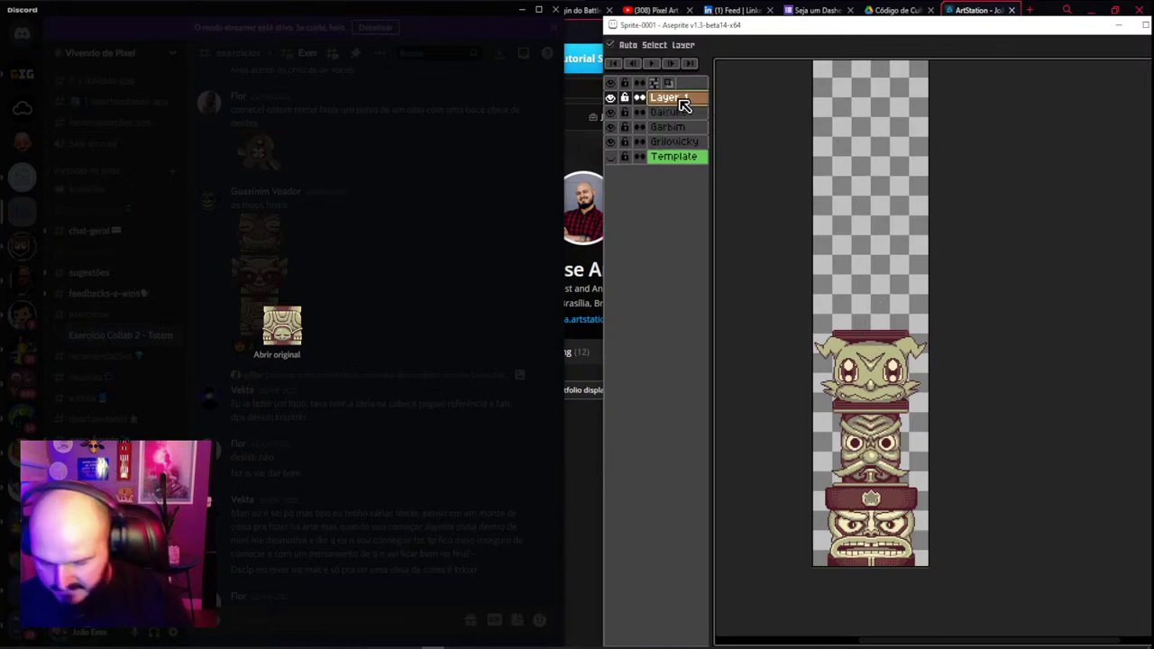
{"action": "key", "text": "b"}
{"action": "key", "text": "i"}
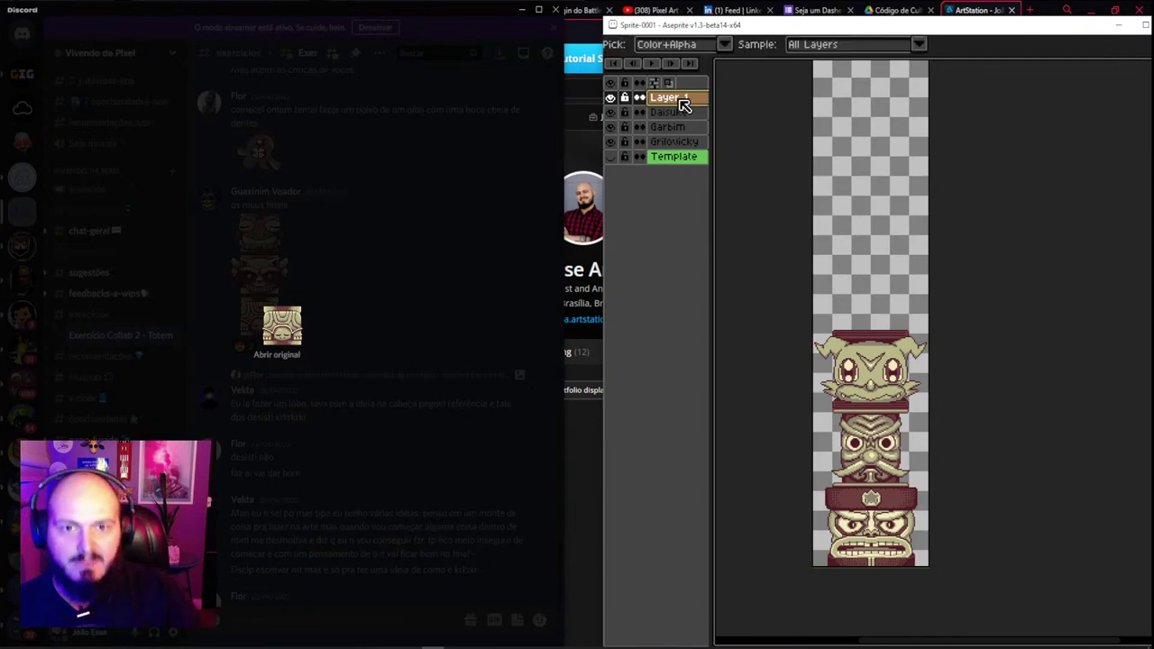
{"action": "double_click", "coordinate": [667, 97]}
{"action": "type", "text": "Guaxinim Voador"}
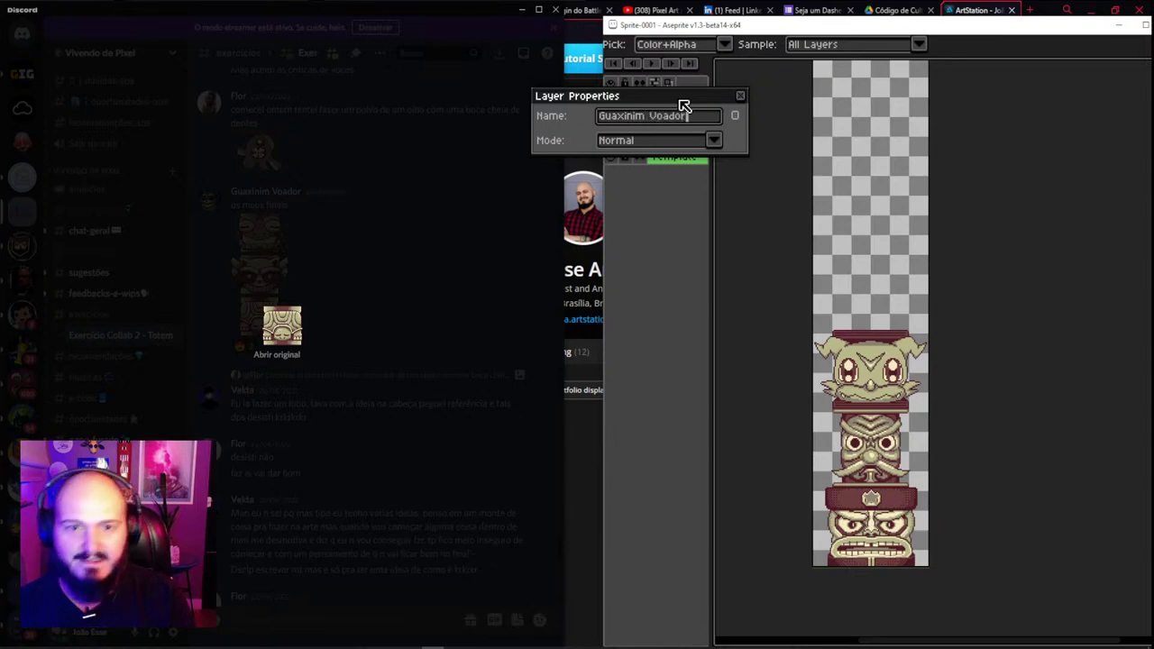
{"action": "key", "text": "Return"}
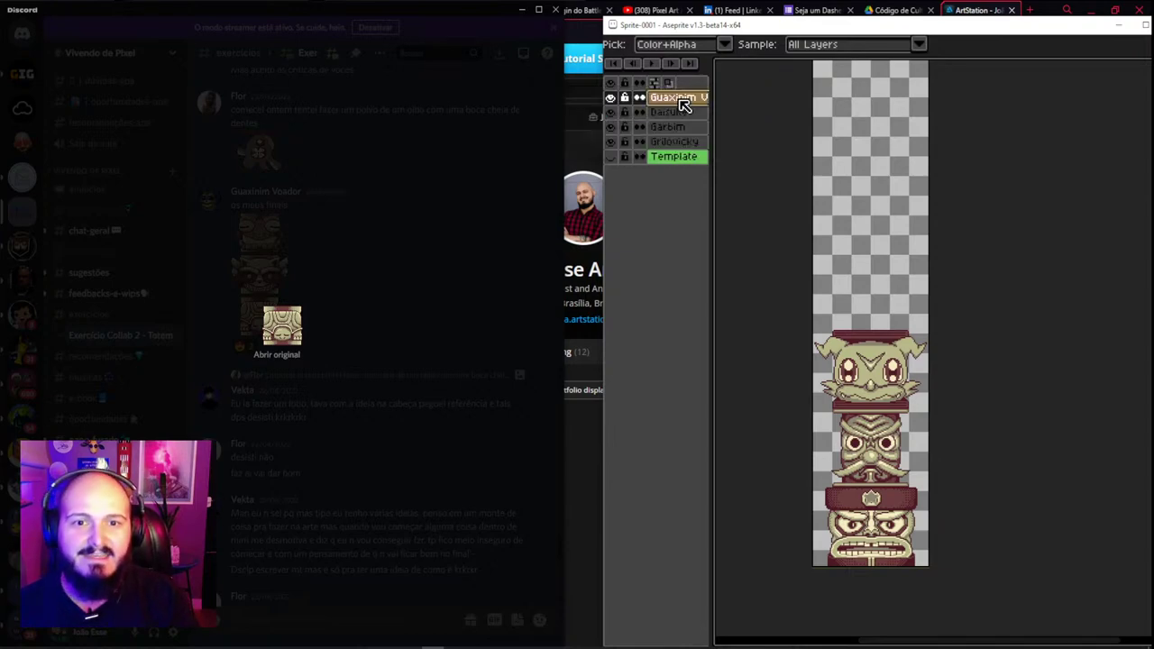
{"action": "key", "text": "ctrl+v"}
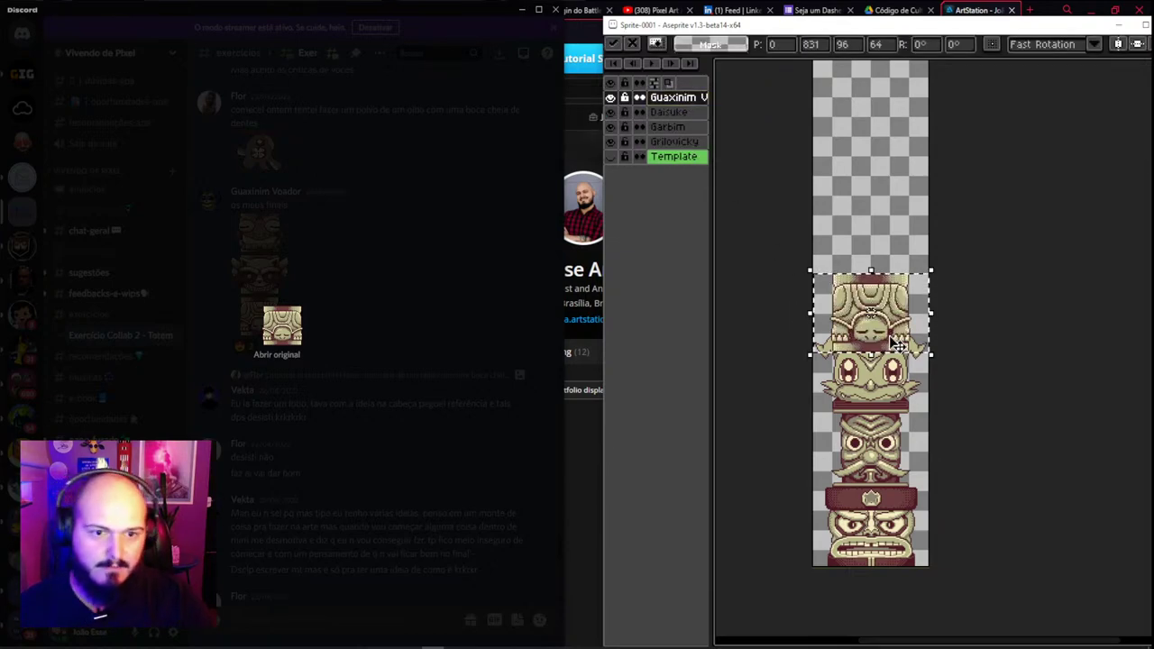
Commit the sleeping-face piece and lower it onto the goblin head
{"action": "key", "text": "Return"}
{"action": "scroll", "coordinate": [888, 327], "scroll_direction": "up", "scroll_amount": 2}
{"action": "left_click_drag", "start_coordinate": [897, 253], "coordinate": [893, 270]}
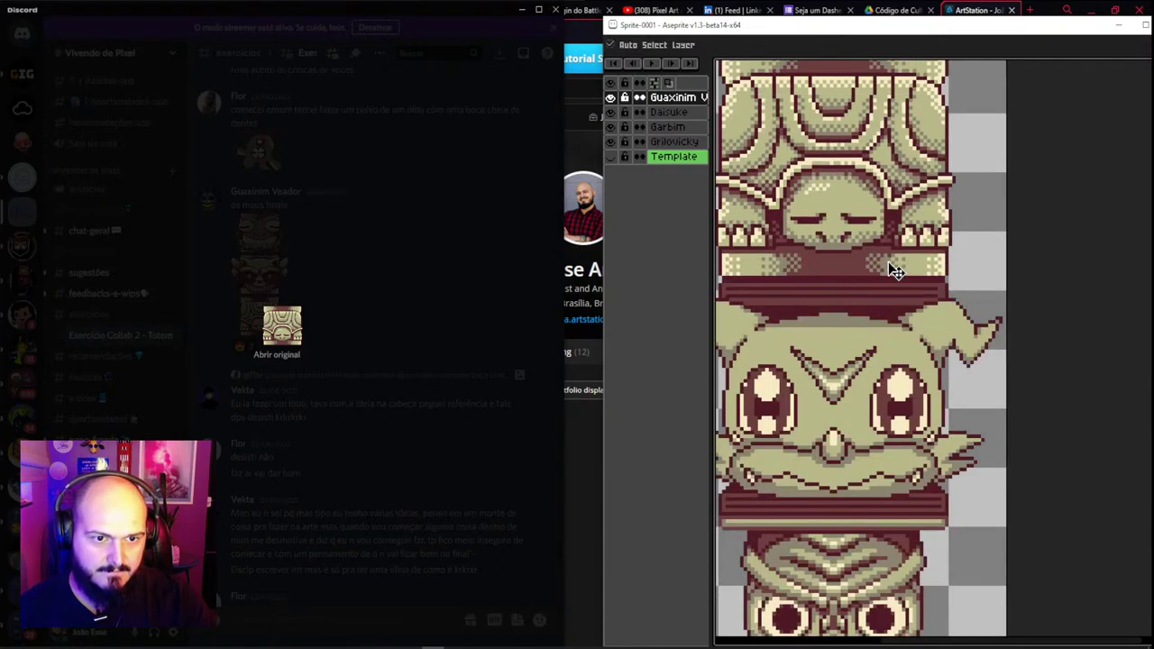
{"action": "scroll", "coordinate": [895, 271], "scroll_direction": "down", "scroll_amount": 2}
{"action": "scroll", "coordinate": [889, 261], "scroll_direction": "up", "scroll_amount": 1}
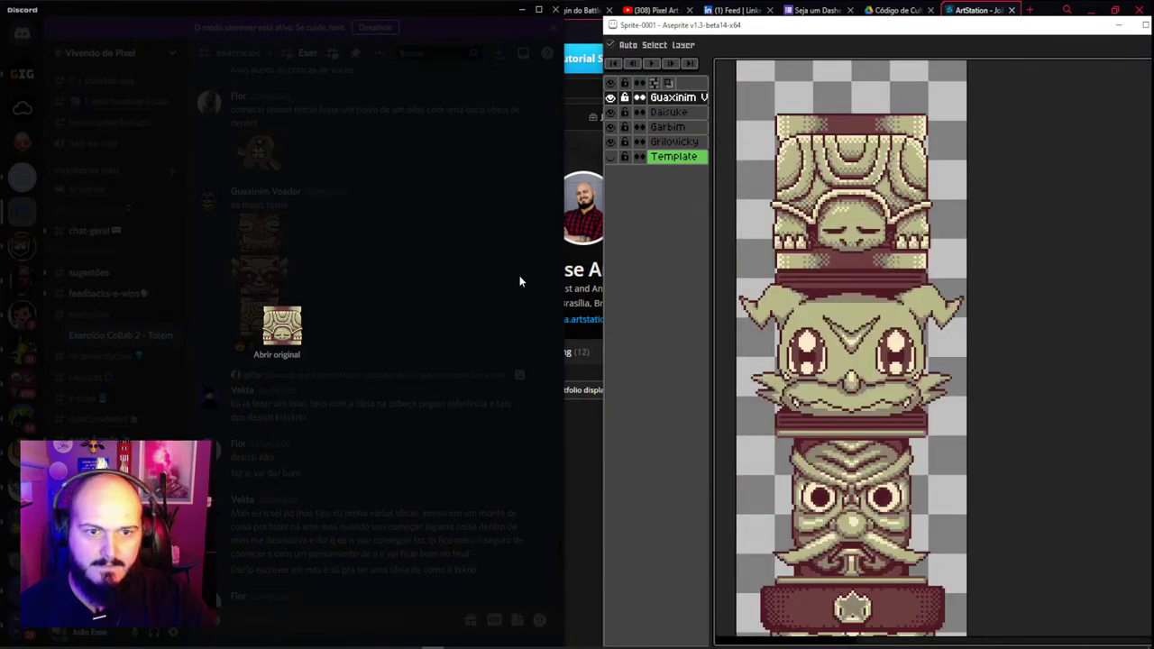
Copy the raccoon piece from Discord and paste it at the top of the totem
{"action": "left_click", "coordinate": [293, 300]}
{"action": "left_click", "coordinate": [270, 272]}
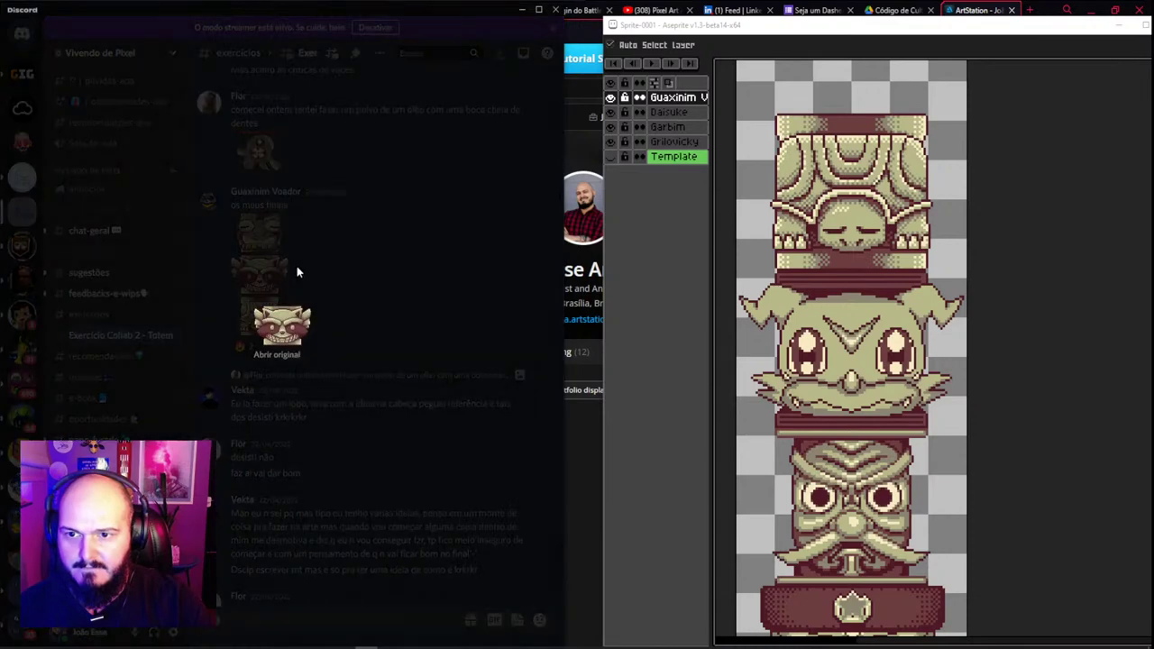
{"action": "right_click", "coordinate": [283, 326]}
{"action": "left_click", "coordinate": [325, 336]}
{"action": "left_click", "coordinate": [863, 201]}
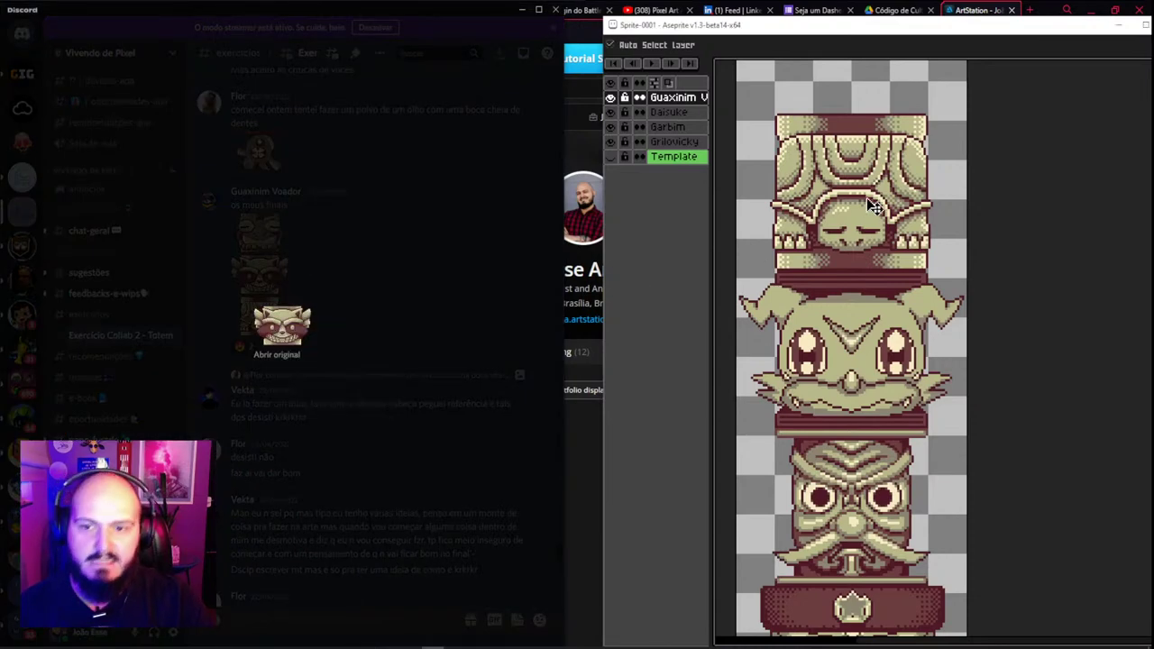
{"action": "key", "text": "ctrl+v"}
{"action": "left_click_drag", "start_coordinate": [860, 365], "coordinate": [865, 83]}
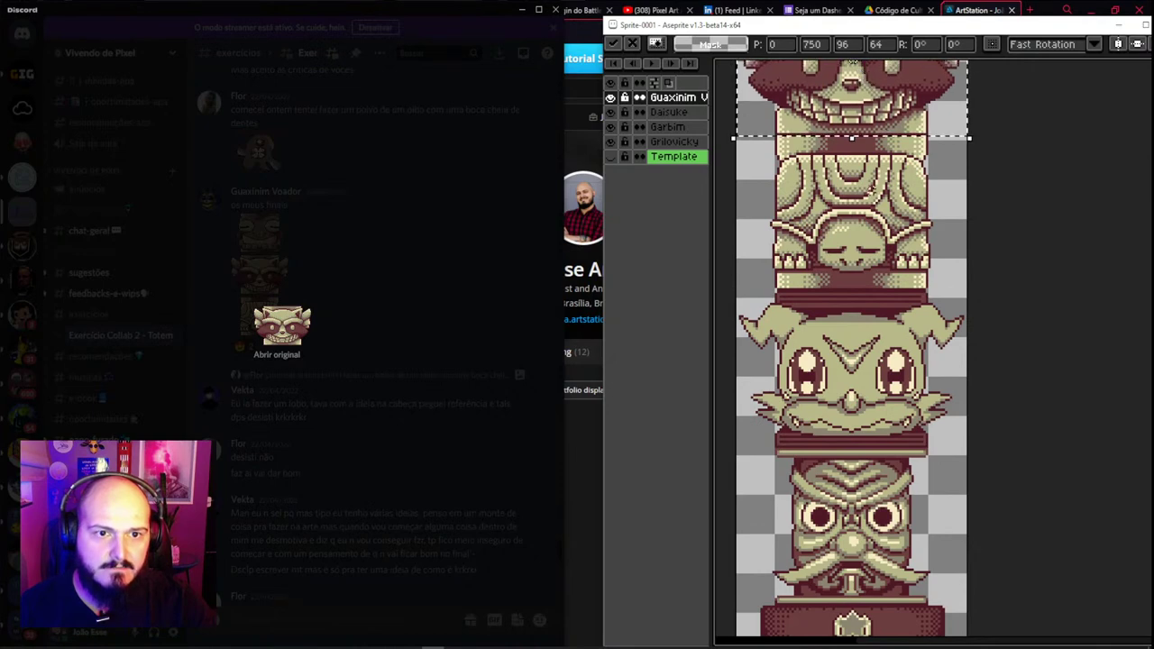
{"action": "key", "text": "Return"}
Redo the raccoon paste, setting the head onto the sleeping-face piece
{"action": "scroll", "coordinate": [851, 171], "scroll_direction": "down", "scroll_amount": 3}
{"action": "scroll", "coordinate": [849, 150], "scroll_direction": "up", "scroll_amount": 3}
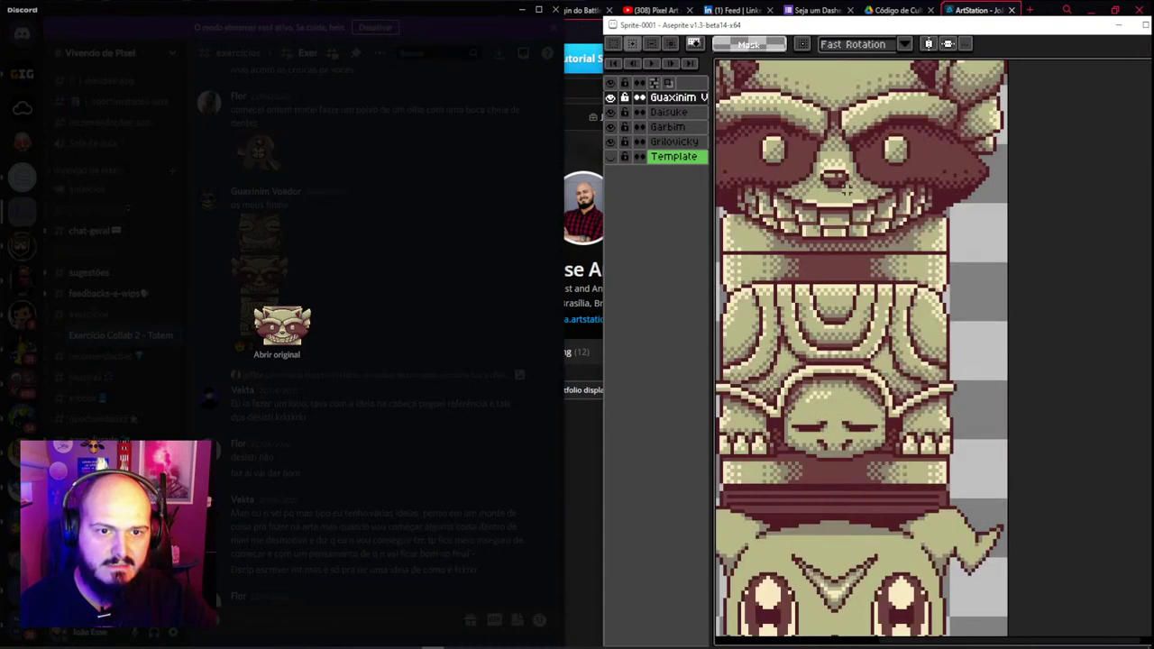
{"action": "key", "text": "ctrl+z"}
{"action": "key", "text": "ctrl+v"}
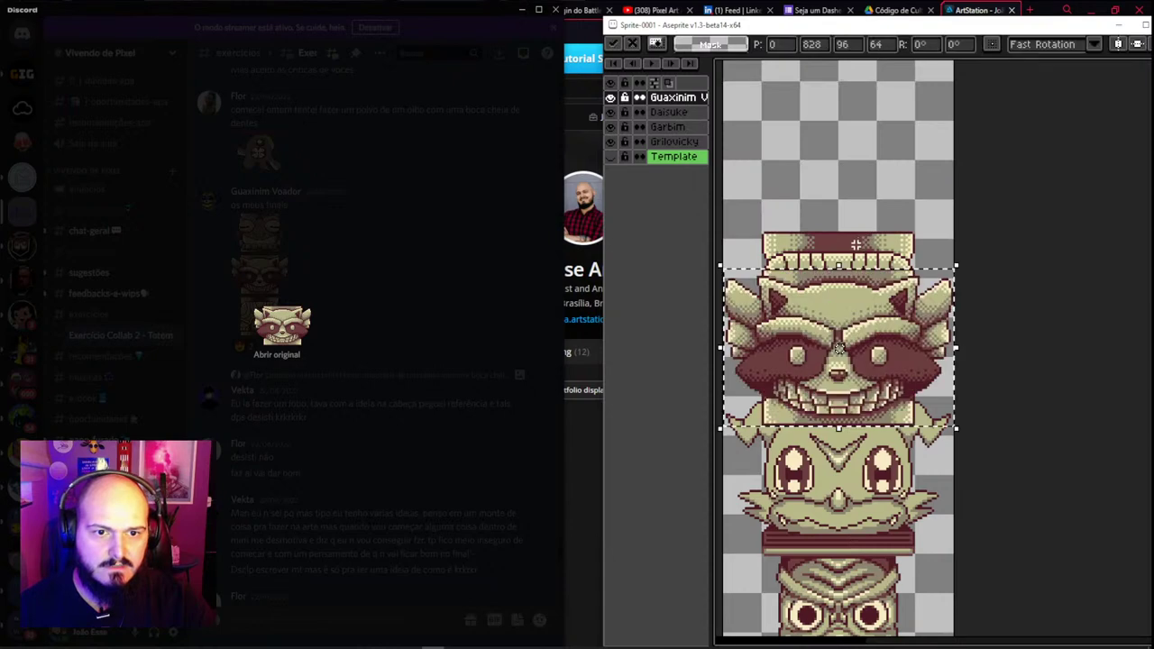
{"action": "left_click_drag", "start_coordinate": [857, 351], "coordinate": [864, 160]}
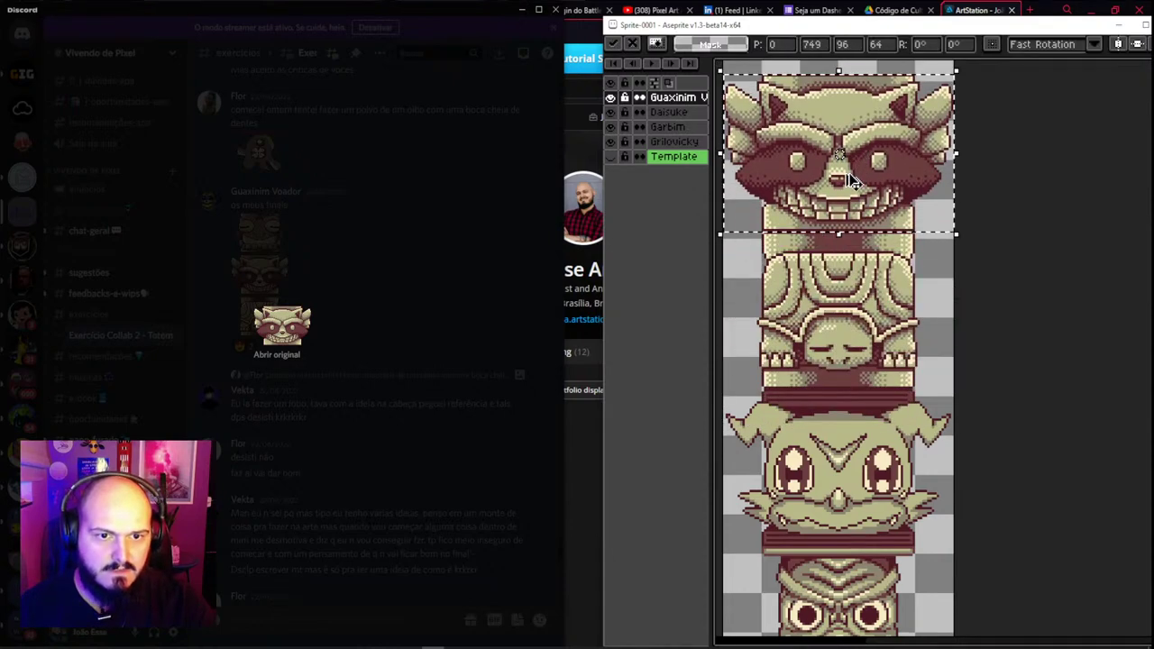
{"action": "key", "text": "Return"}
Copy the frog head from Discord and set it above the raccoon head
{"action": "scroll", "coordinate": [863, 160], "scroll_direction": "down", "scroll_amount": 2}
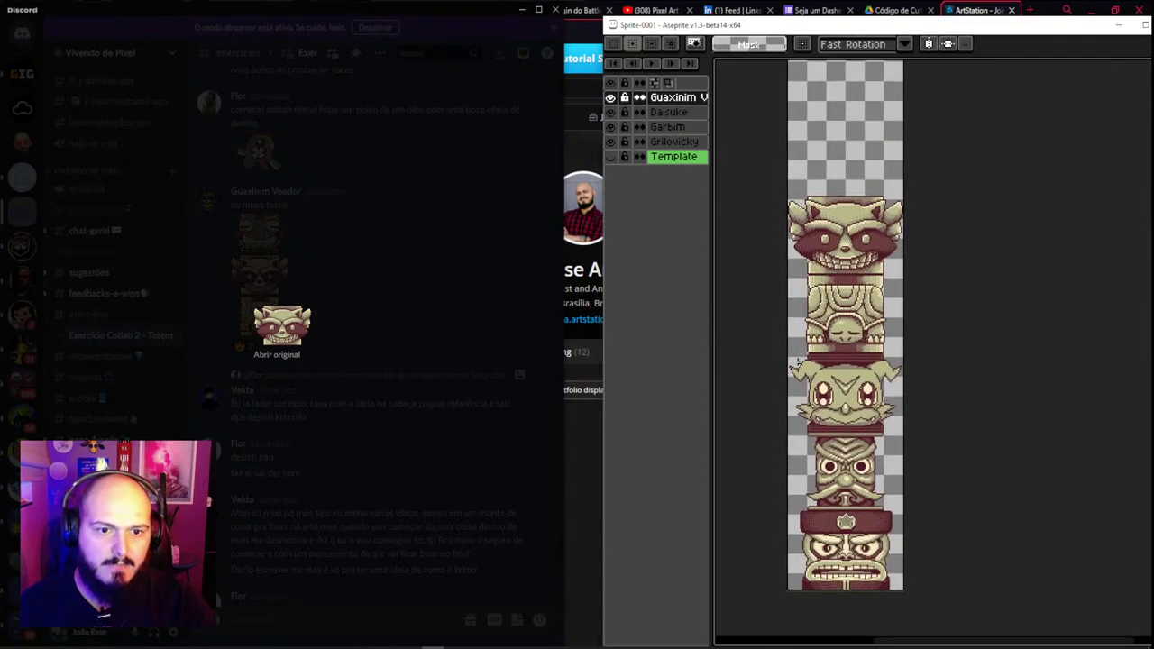
{"action": "scroll", "coordinate": [798, 362], "scroll_direction": "up", "scroll_amount": 2}
{"action": "left_click", "coordinate": [288, 297]}
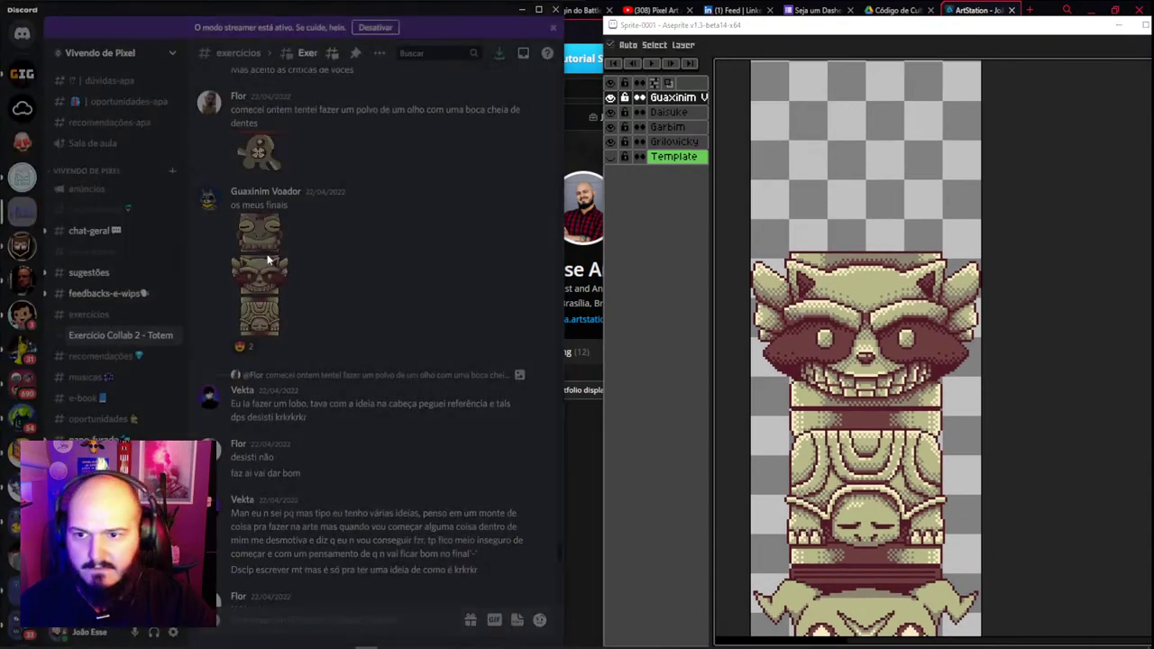
{"action": "left_click", "coordinate": [261, 230]}
{"action": "right_click", "coordinate": [281, 321]}
{"action": "left_click", "coordinate": [340, 343]}
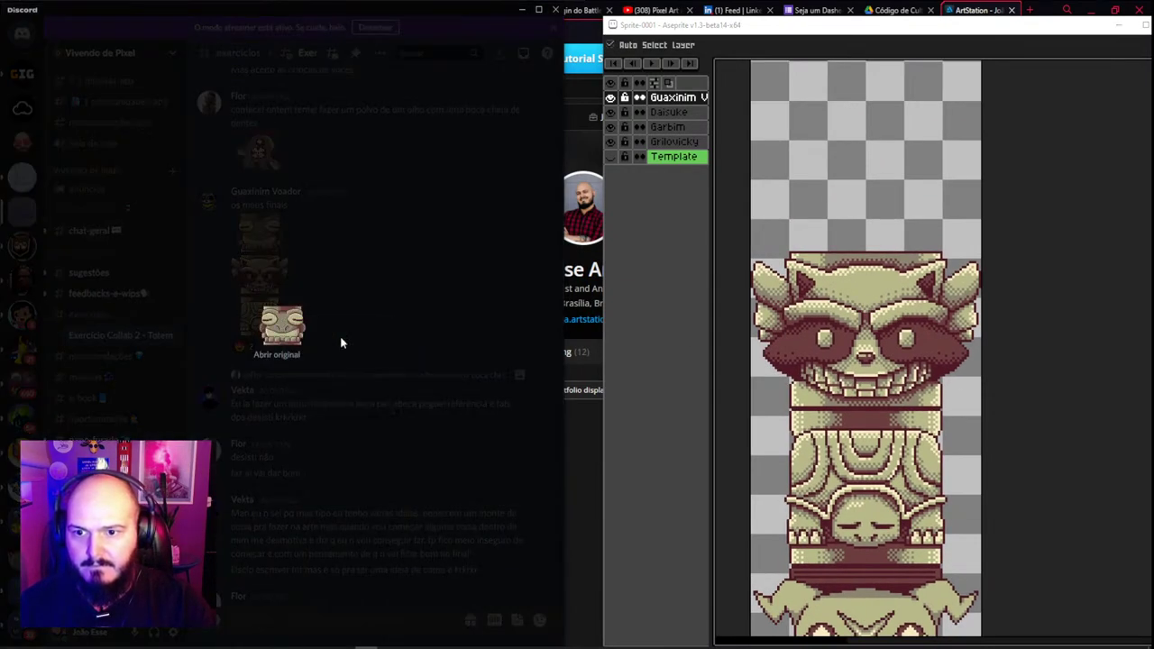
{"action": "key", "text": "ctrl+v"}
{"action": "left_click_drag", "start_coordinate": [885, 387], "coordinate": [879, 210]}
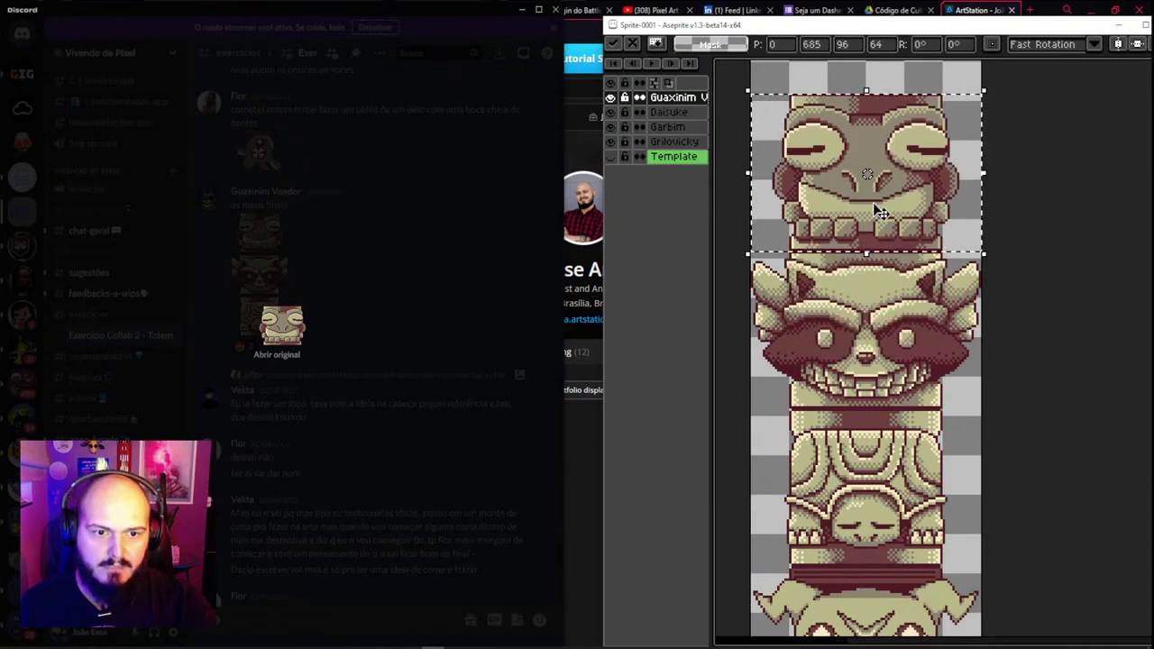
{"action": "key", "text": "Return"}
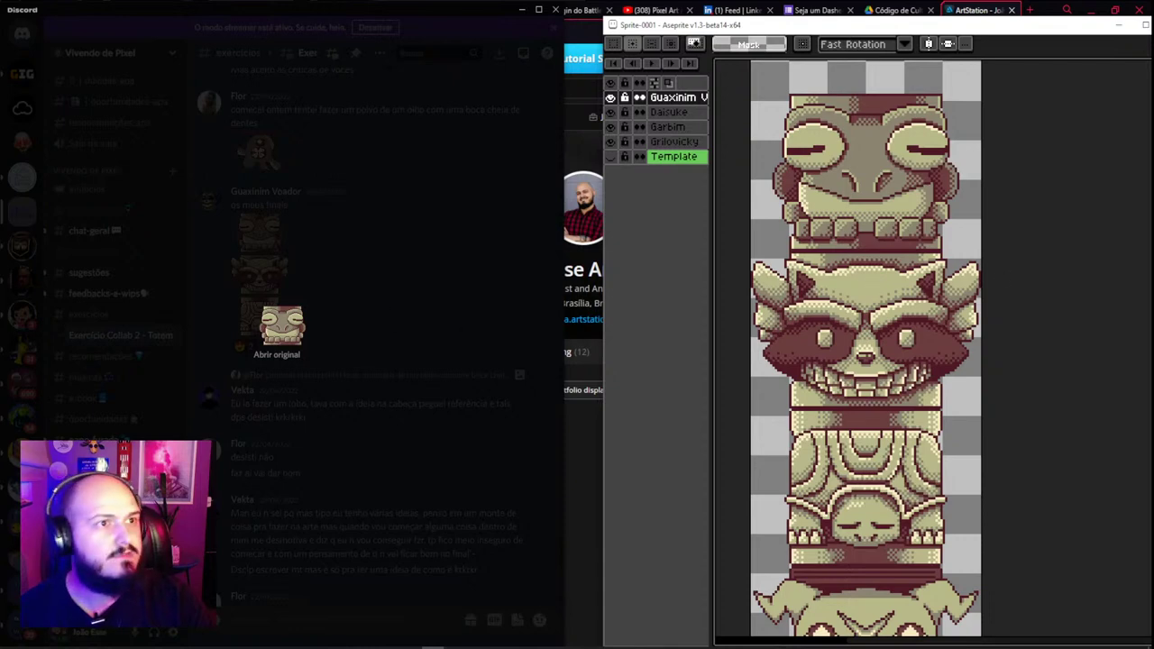
Copy the octopus image from Discord, discarding a first paste in Aseprite
{"action": "left_click", "coordinate": [309, 287]}
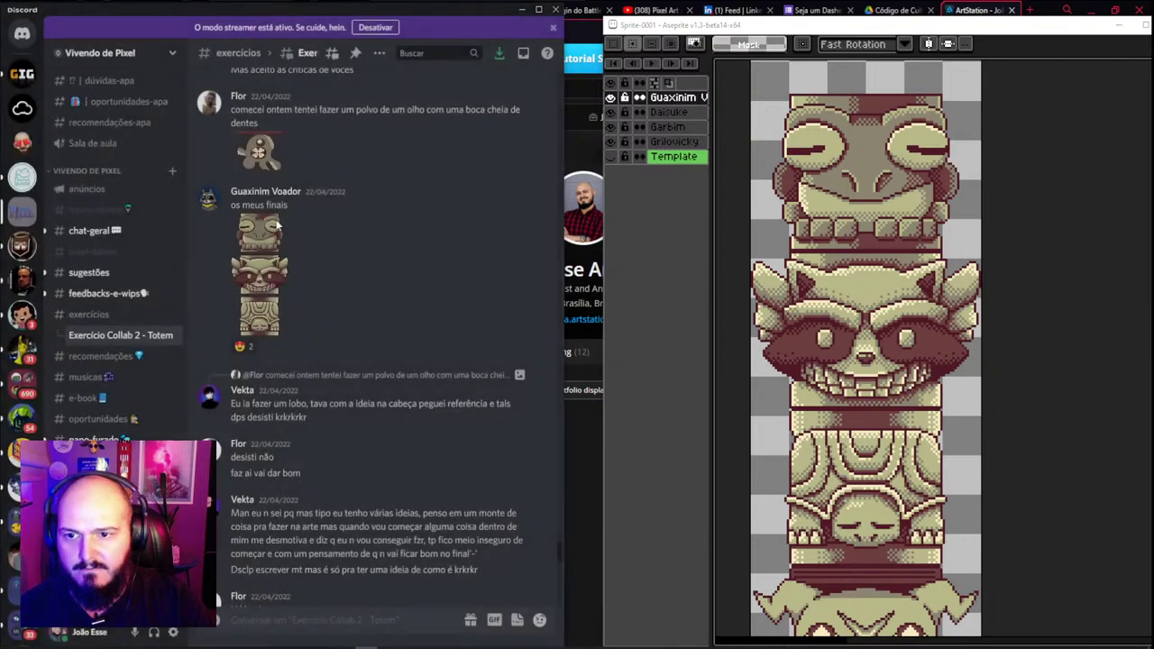
{"action": "scroll", "coordinate": [261, 282], "scroll_direction": "up", "scroll_amount": 3}
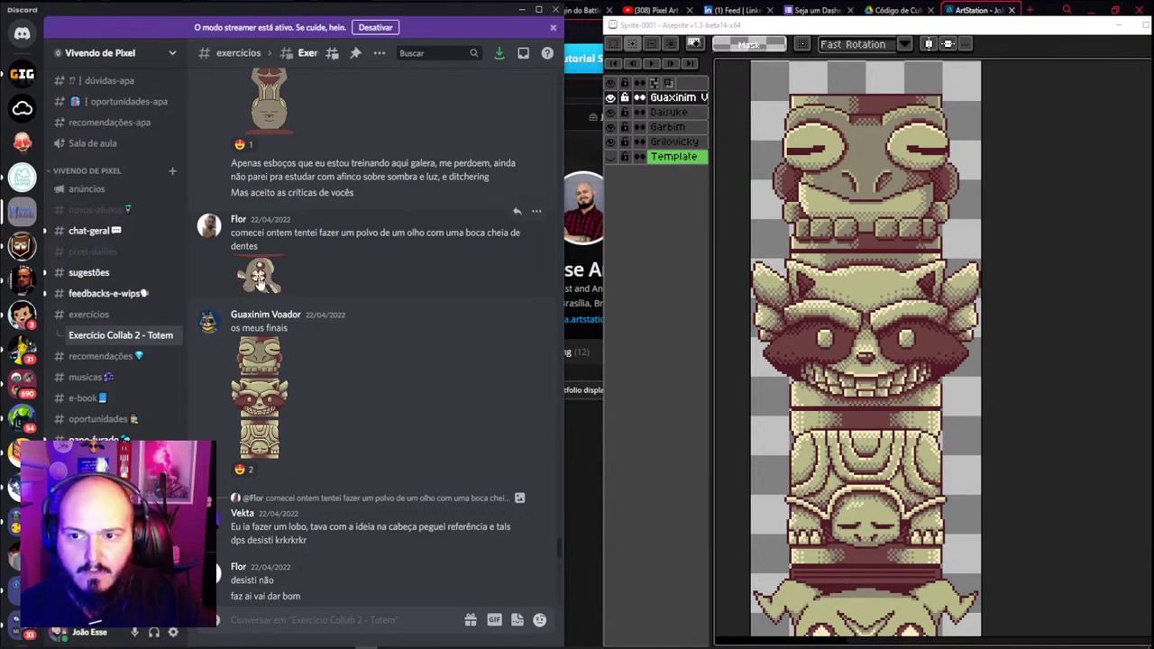
{"action": "left_click", "coordinate": [259, 279]}
{"action": "left_click", "coordinate": [330, 279]}
{"action": "left_click", "coordinate": [257, 275]}
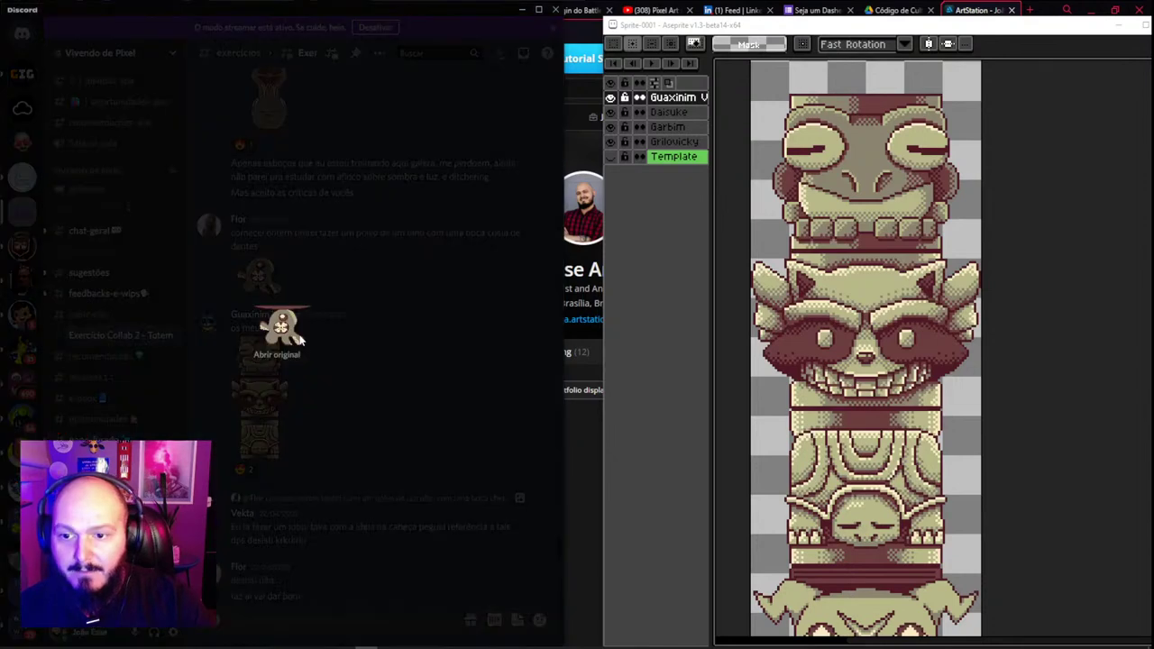
{"action": "right_click", "coordinate": [292, 329]}
{"action": "left_click", "coordinate": [326, 343]}
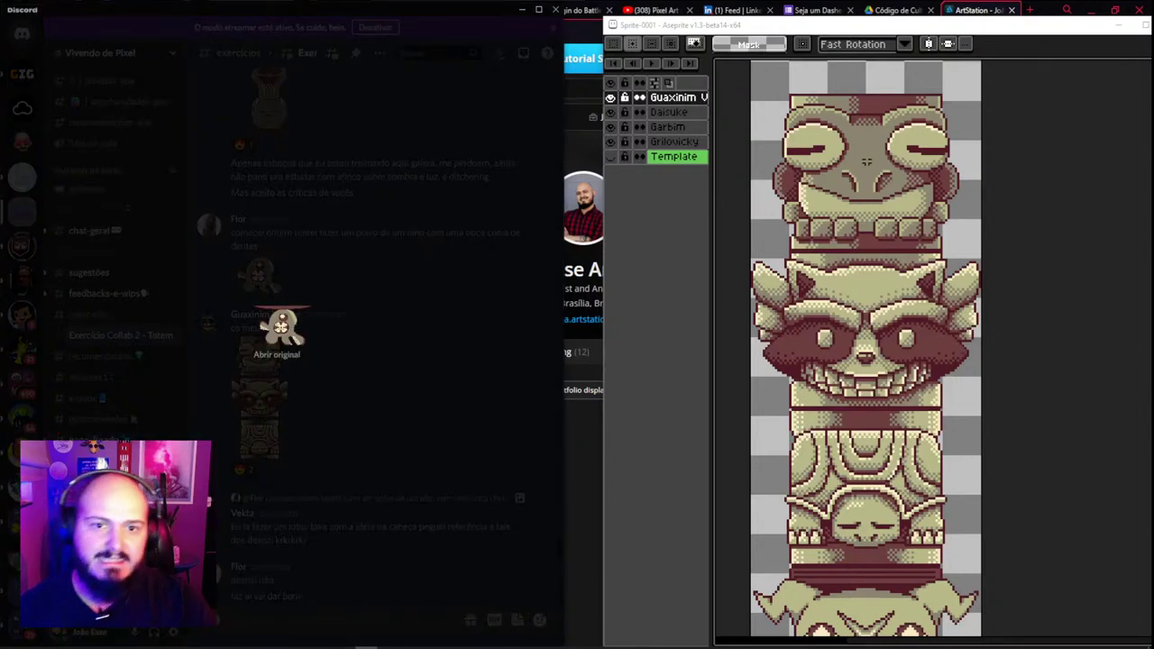
{"action": "scroll", "coordinate": [865, 162], "scroll_direction": "up", "scroll_amount": 5}
{"action": "key", "text": "ctrl+v"}
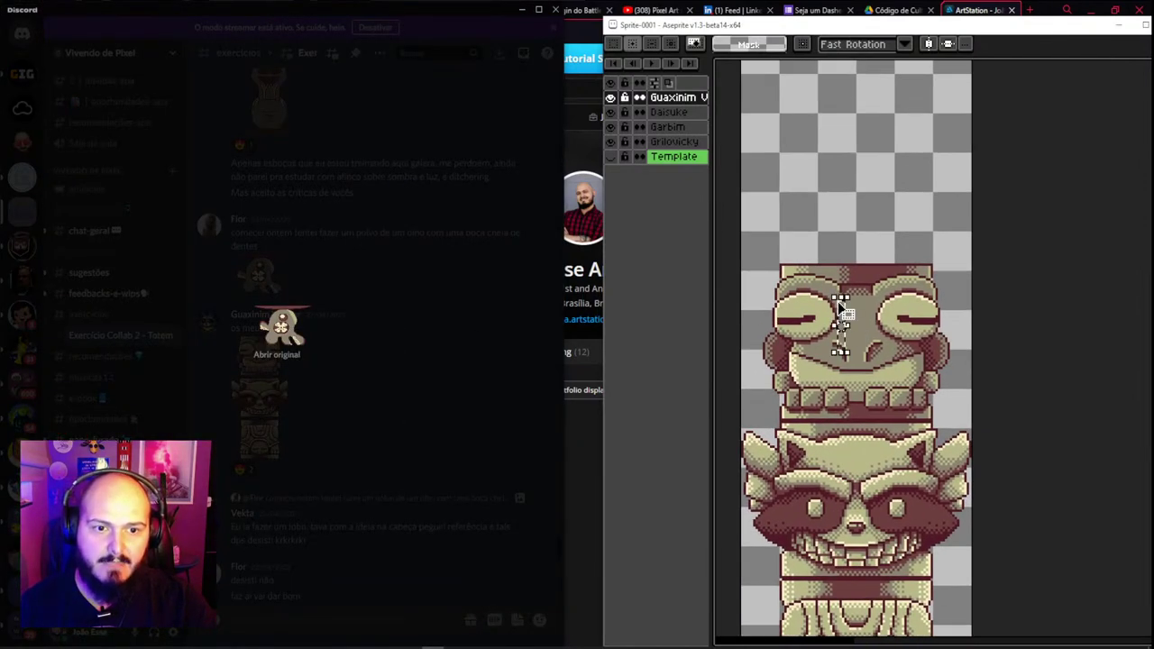
{"action": "key", "text": "Escape"}
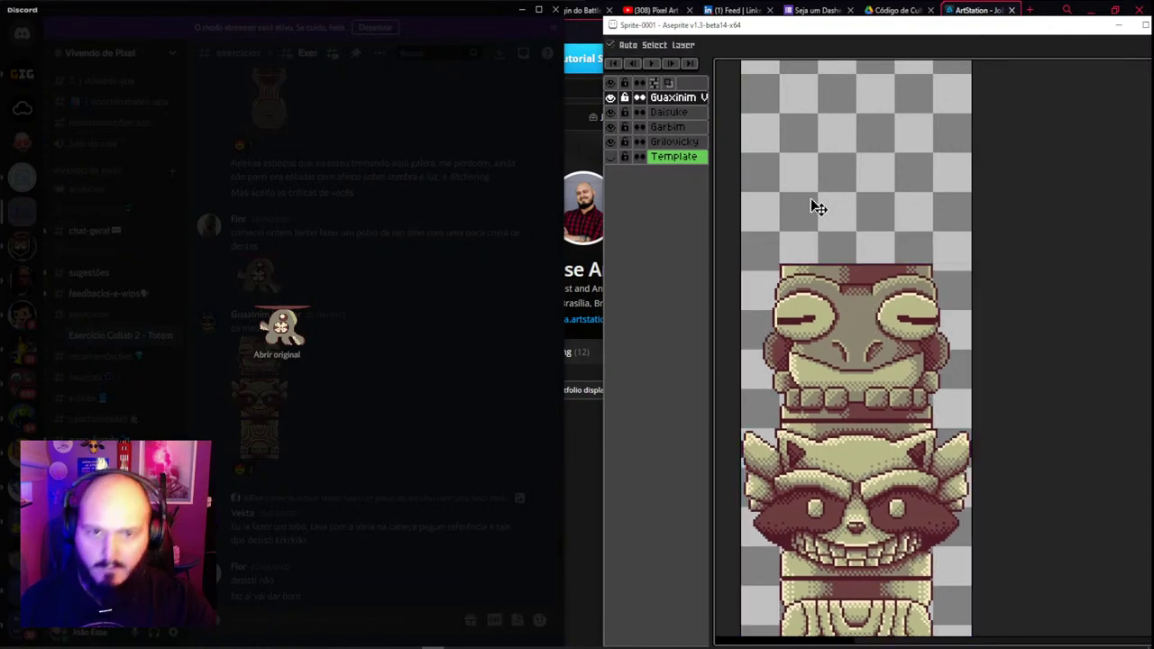
Add a new layer named for the octopus's creator and place the octopus above the frog head
{"action": "key", "text": "shift+n"}
{"action": "double_click", "coordinate": [685, 98]}
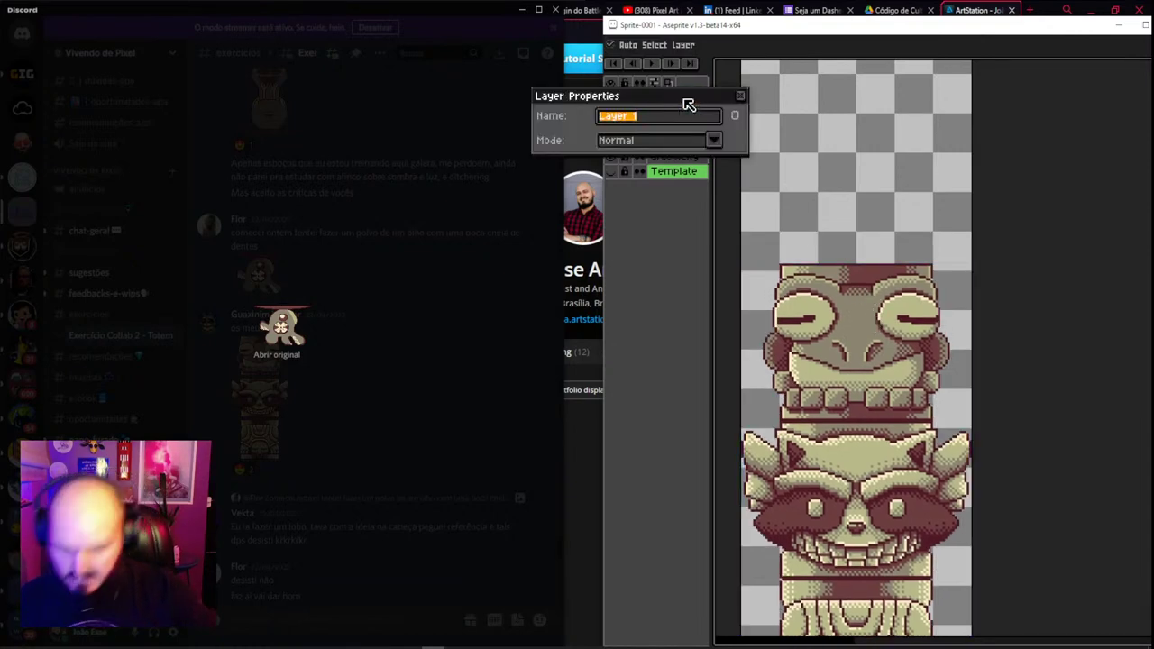
{"action": "type", "text": "Flor"}
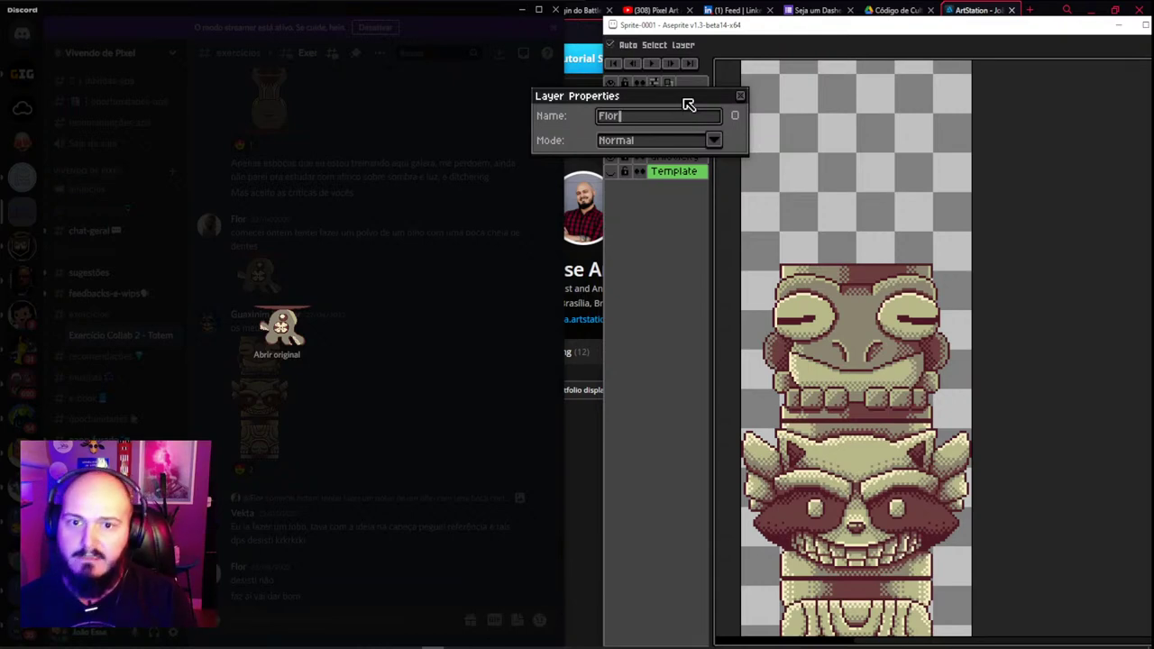
{"action": "key", "text": "Return"}
{"action": "key", "text": "ctrl+v"}
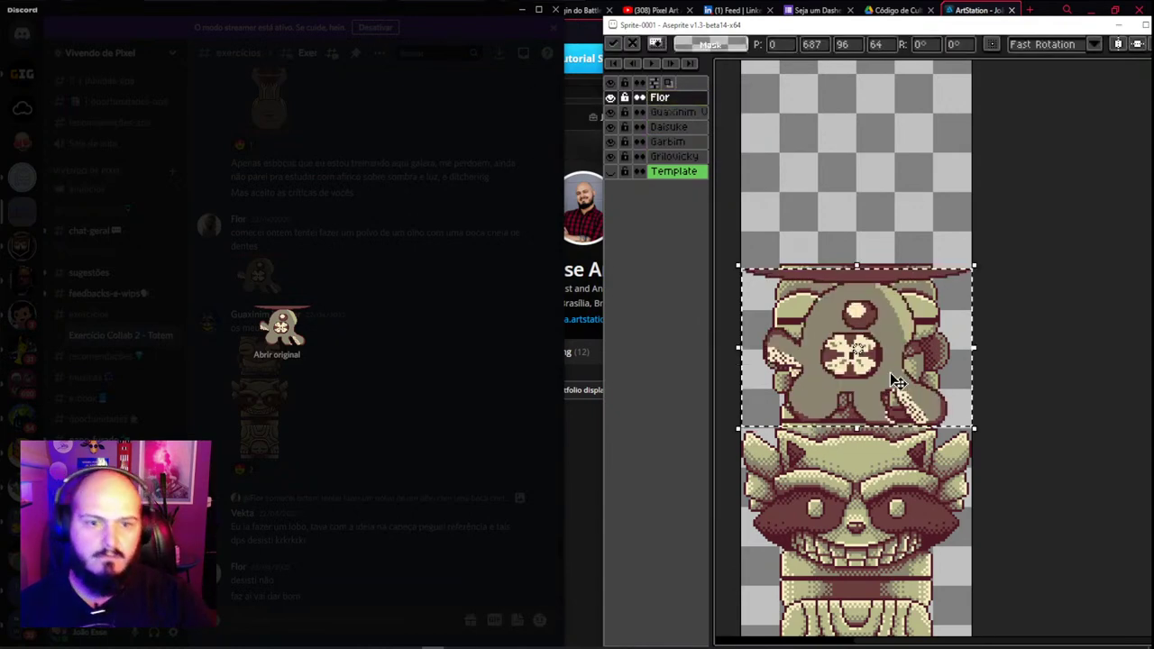
{"action": "left_click_drag", "start_coordinate": [891, 382], "coordinate": [868, 188]}
{"action": "key", "text": "Return"}
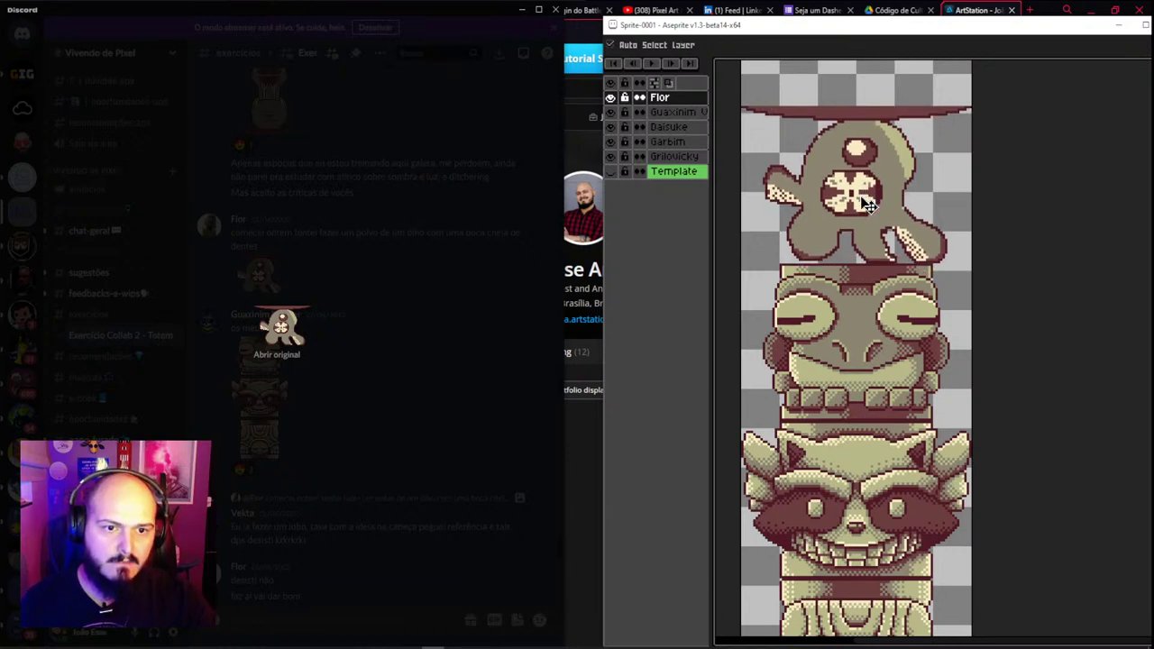
{"action": "scroll", "coordinate": [838, 251], "scroll_direction": "down", "scroll_amount": 2}
{"action": "left_click_drag", "start_coordinate": [838, 250], "coordinate": [847, 264]}
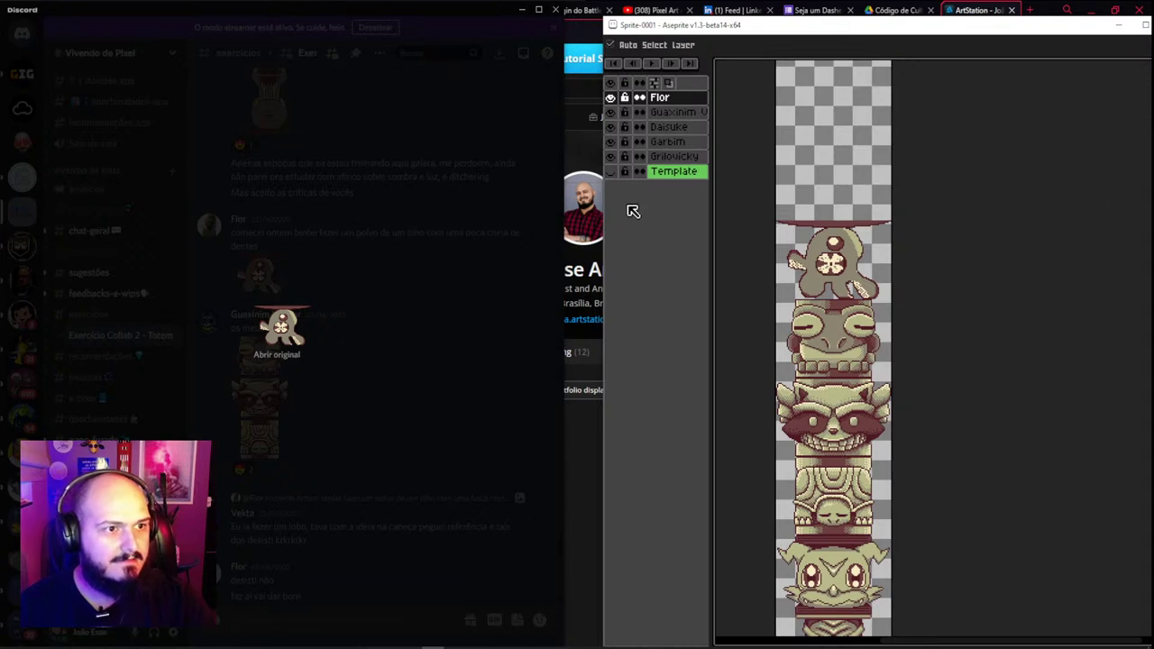
Scroll up to the two-piece totem sketch post, highlight its caption, and preview the sketch
{"action": "left_click", "coordinate": [359, 273]}
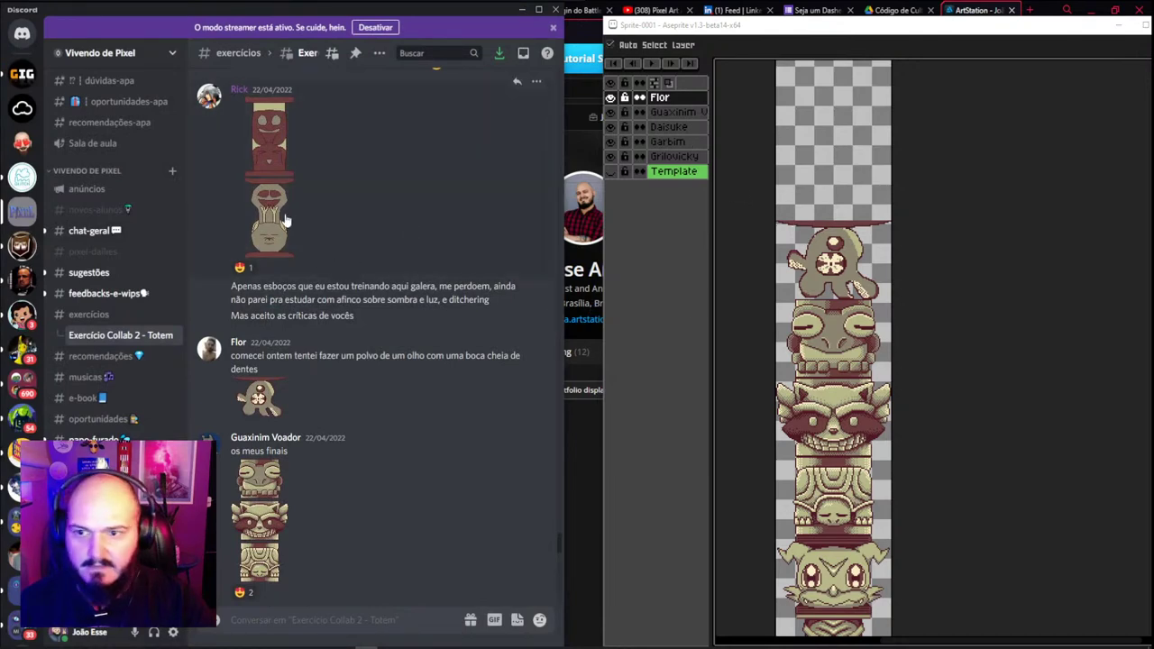
{"action": "scroll", "coordinate": [285, 220], "scroll_direction": "up", "scroll_amount": 1}
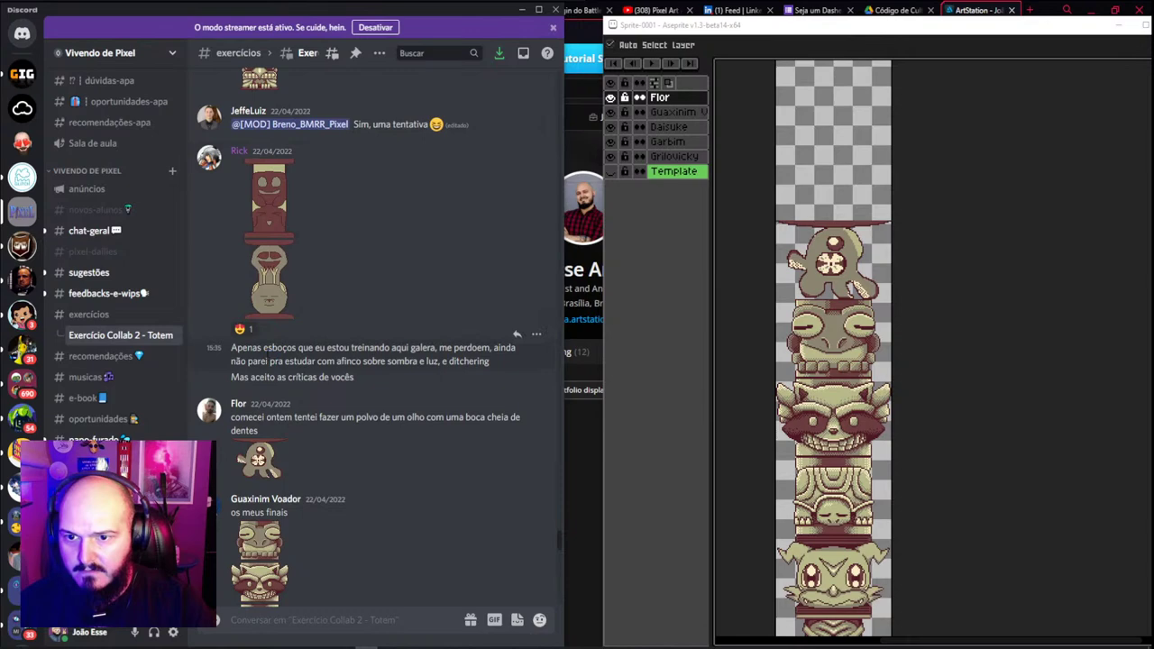
{"action": "left_click_drag", "start_coordinate": [262, 349], "coordinate": [387, 360]}
{"action": "left_click", "coordinate": [272, 387]}
{"action": "mouse_move", "coordinate": [274, 361]}
{"action": "left_mouse_down"}
{"action": "mouse_move", "coordinate": [416, 363]}
{"action": "mouse_move", "coordinate": [266, 377]}
{"action": "left_mouse_up"}
{"action": "left_click", "coordinate": [269, 377]}
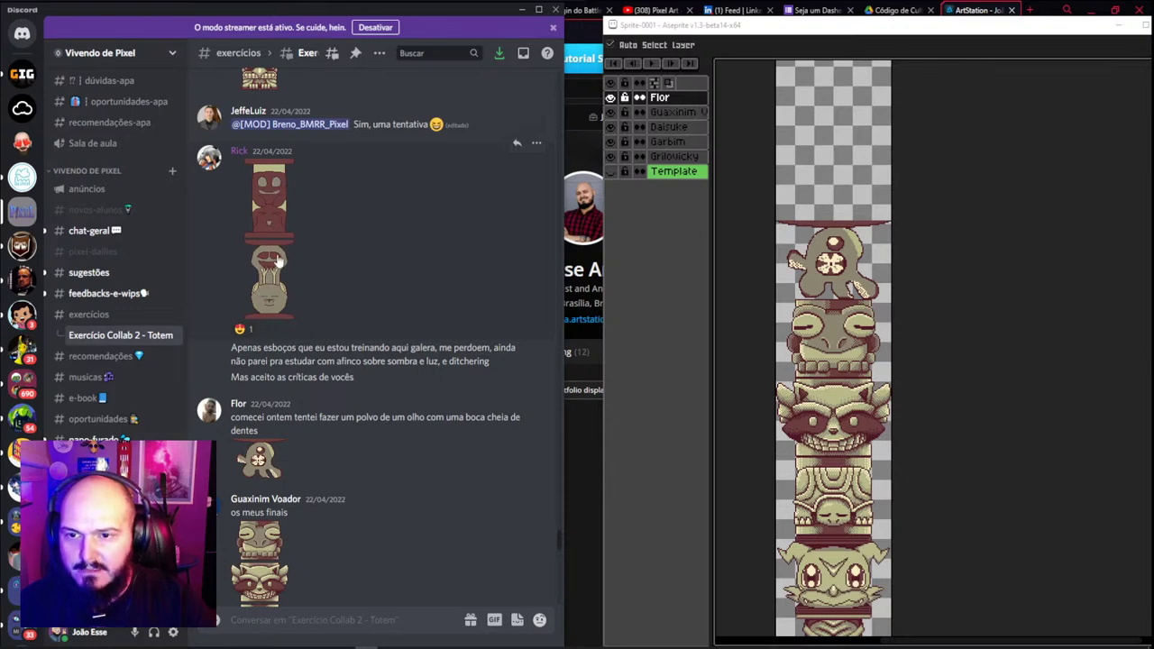
{"action": "scroll", "coordinate": [272, 324], "scroll_direction": "up", "scroll_amount": 1}
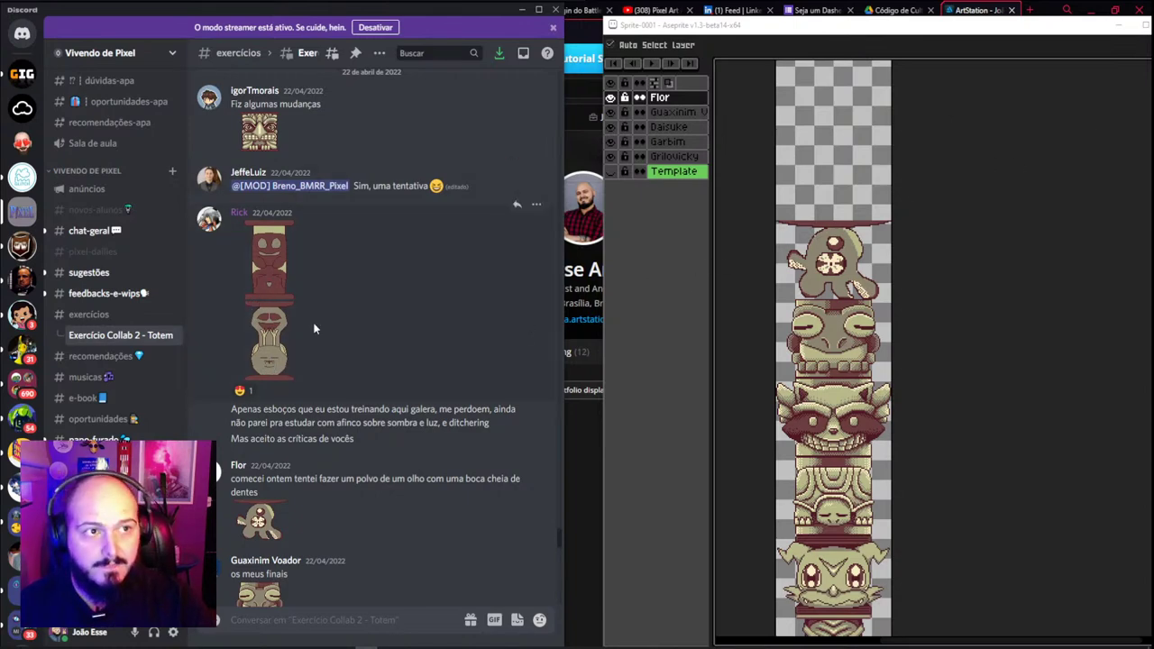
{"action": "scroll", "coordinate": [257, 342], "scroll_direction": "up", "scroll_amount": 1}
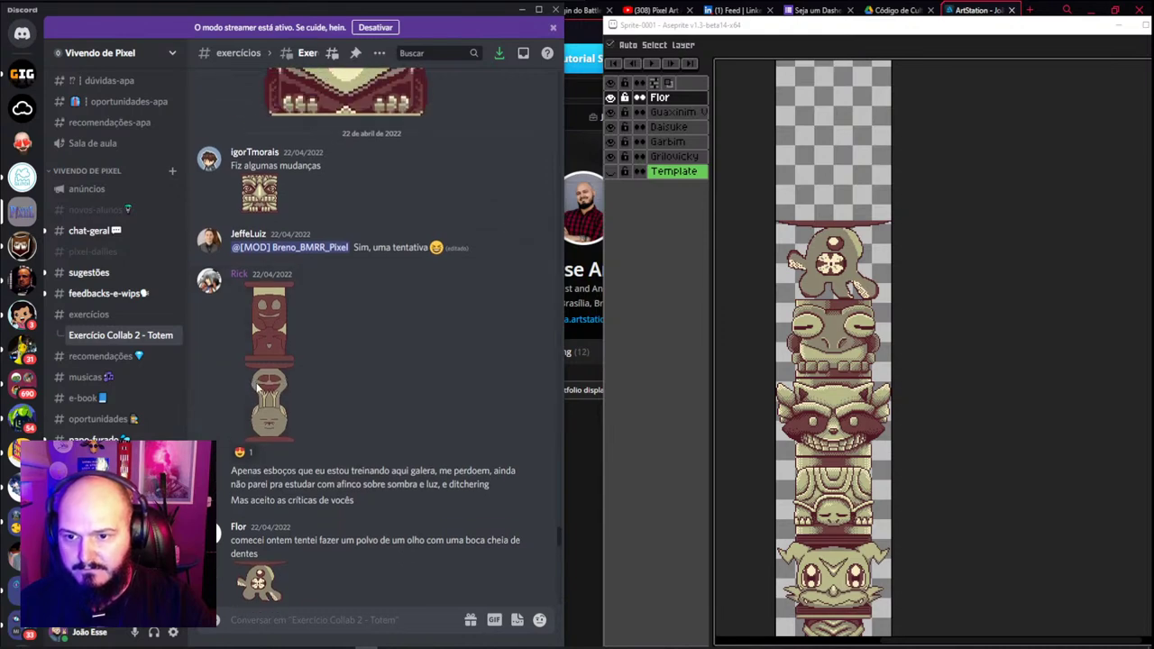
{"action": "scroll", "coordinate": [266, 379], "scroll_direction": "down", "scroll_amount": 1}
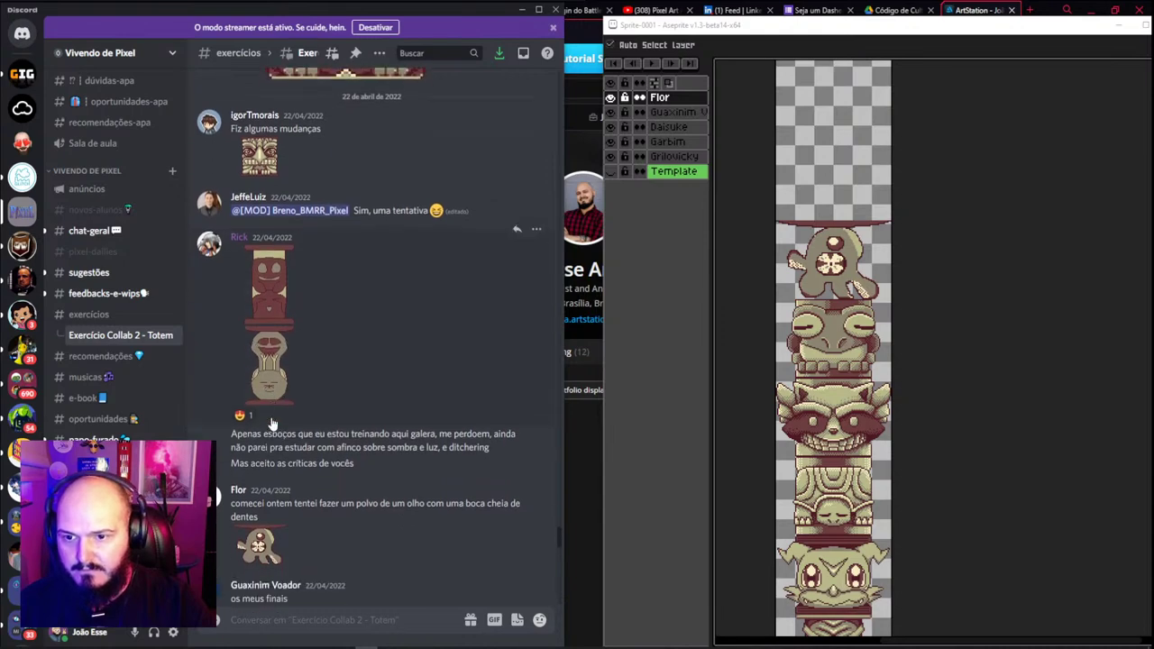
{"action": "left_click", "coordinate": [271, 350]}
{"action": "key", "text": "Escape"}
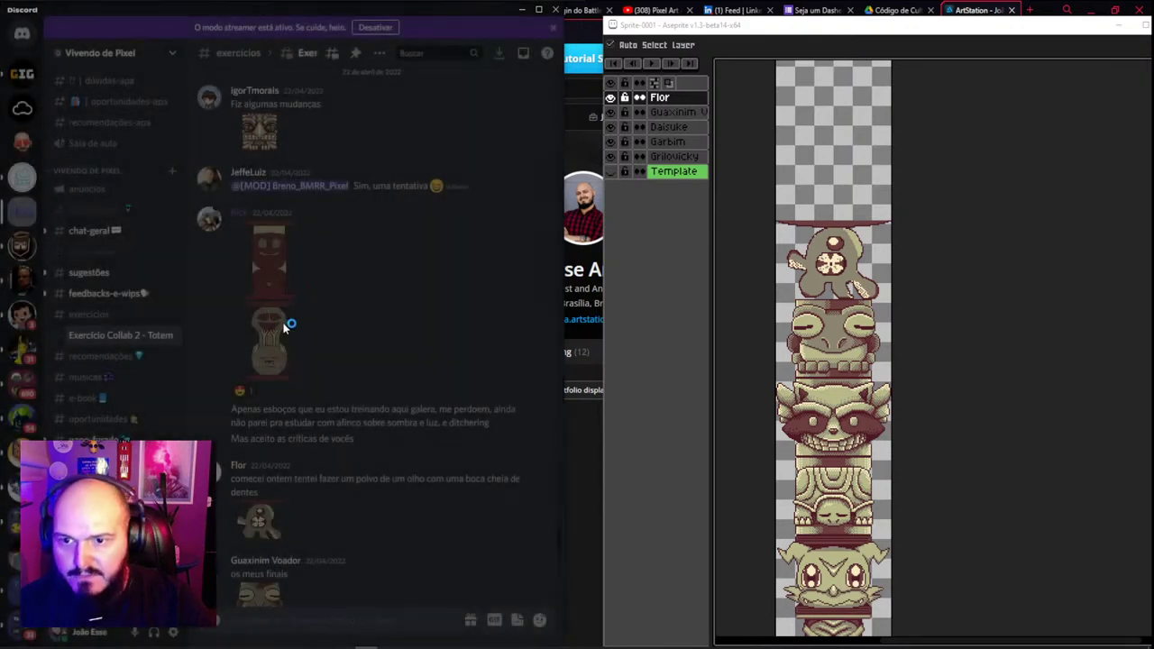
Copy the totem sketch from Discord and paste it onto a new layer above the octopus
{"action": "left_click", "coordinate": [277, 313]}
{"action": "right_click", "coordinate": [291, 303]}
{"action": "left_click", "coordinate": [316, 312]}
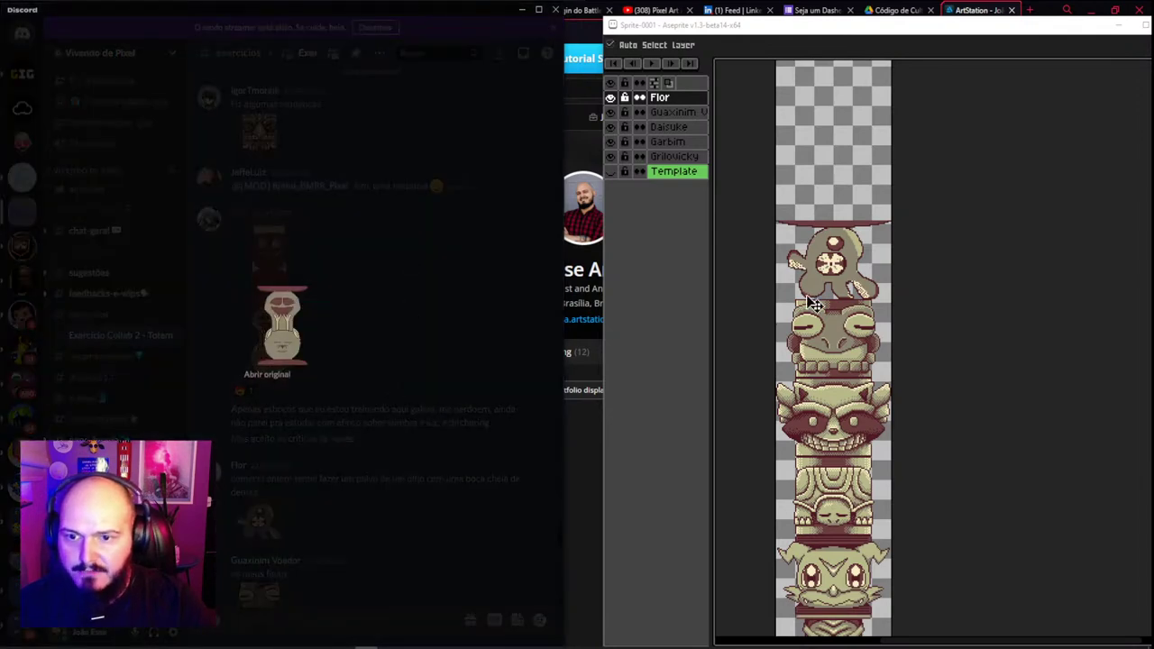
{"action": "key", "text": "shift+n"}
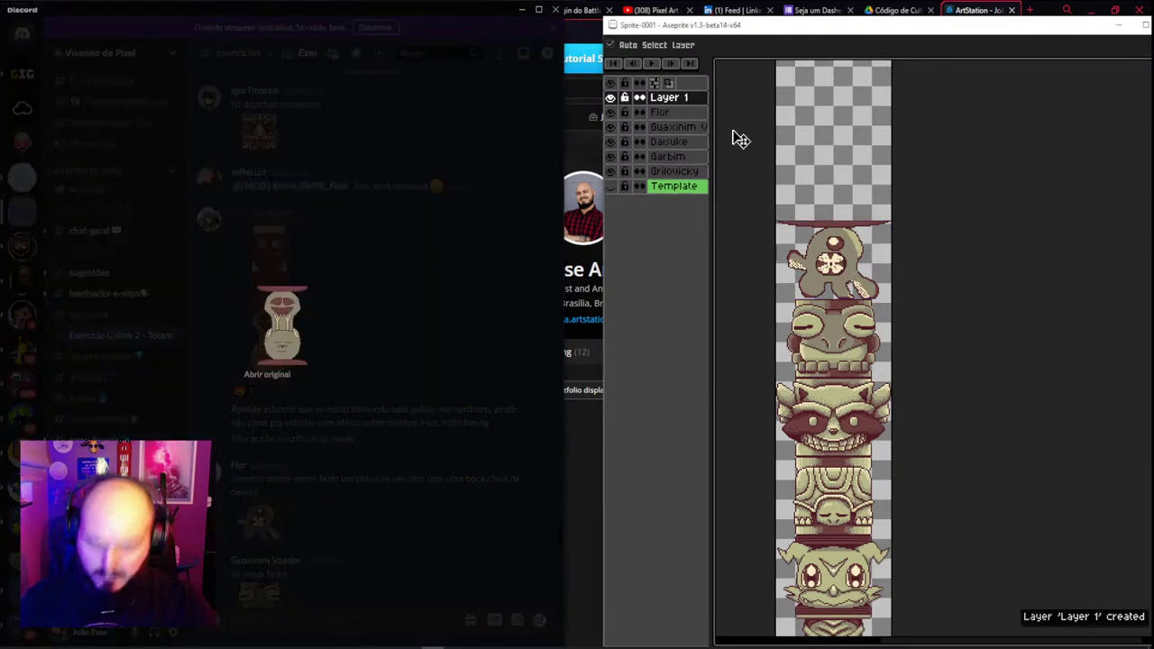
{"action": "key", "text": "ctrl+v"}
{"action": "key", "text": "Return"}
{"action": "key", "text": "v"}
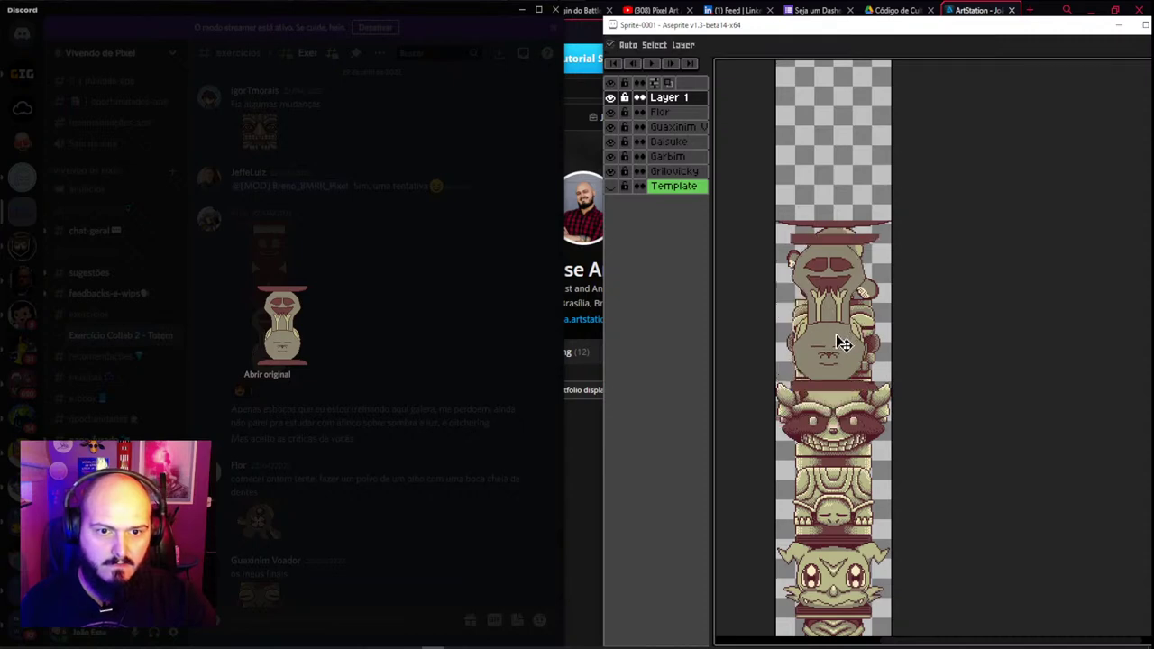
{"action": "left_click_drag", "start_coordinate": [843, 342], "coordinate": [838, 211]}
{"action": "key", "text": "Return"}
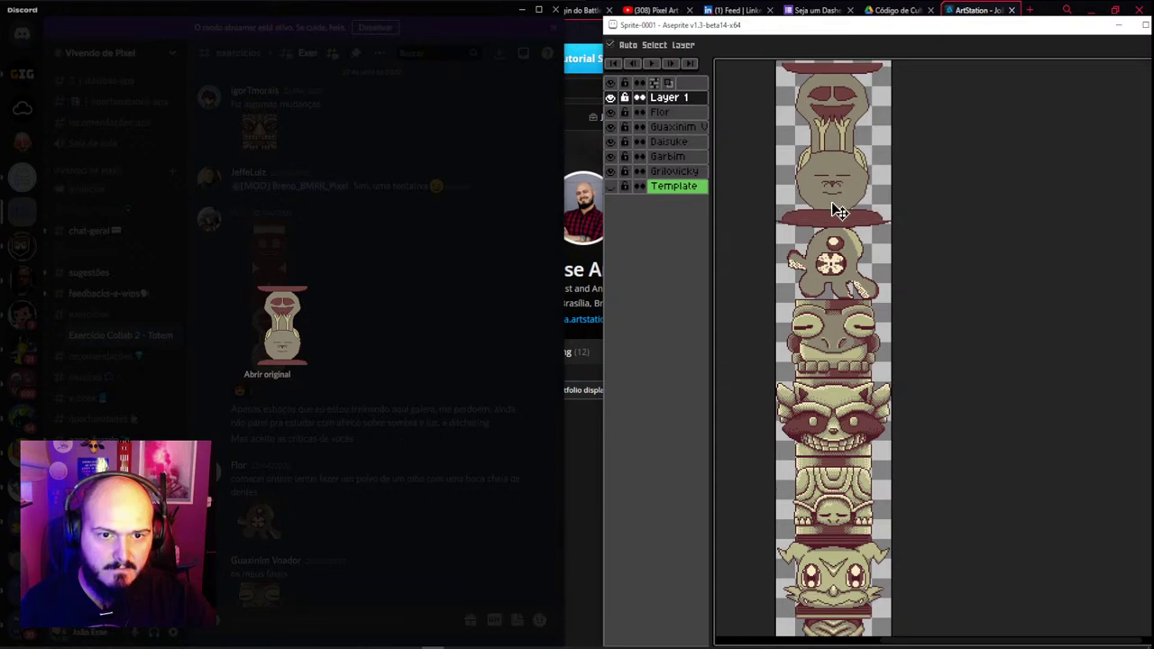
Pan along the totem, undo a trial move of the top piece, and close the chat image
{"action": "scroll", "coordinate": [838, 211], "scroll_direction": "down", "scroll_amount": 3}
{"action": "scroll", "coordinate": [840, 216], "scroll_direction": "up", "scroll_amount": 3}
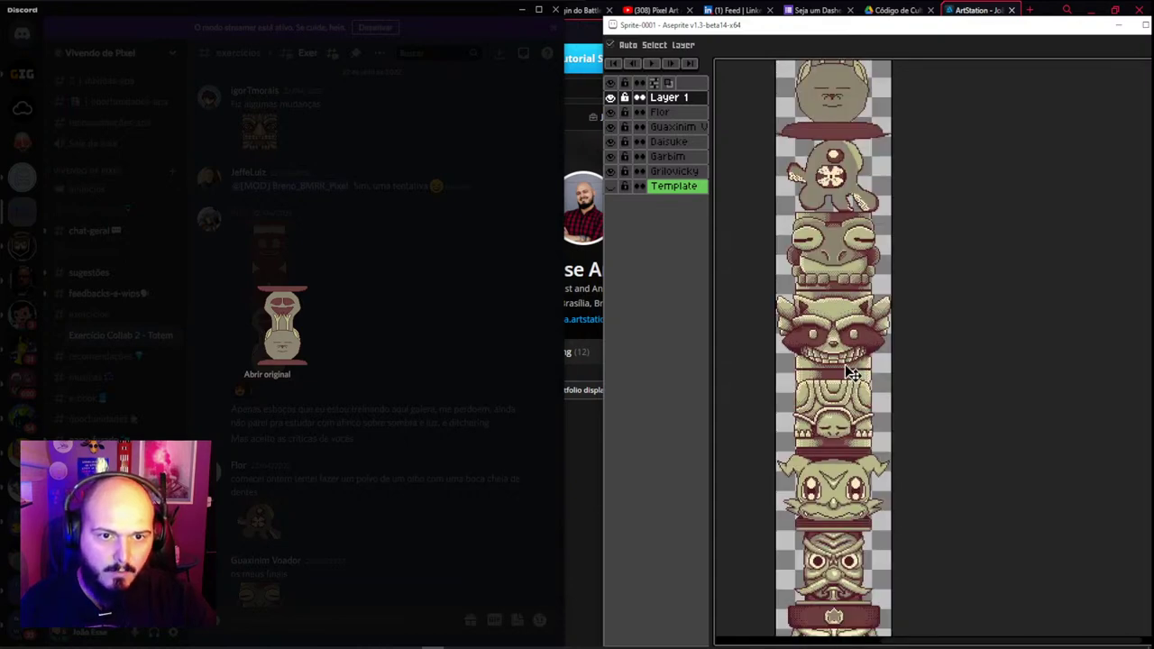
{"action": "left_click_drag", "start_coordinate": [852, 373], "coordinate": [816, 361]}
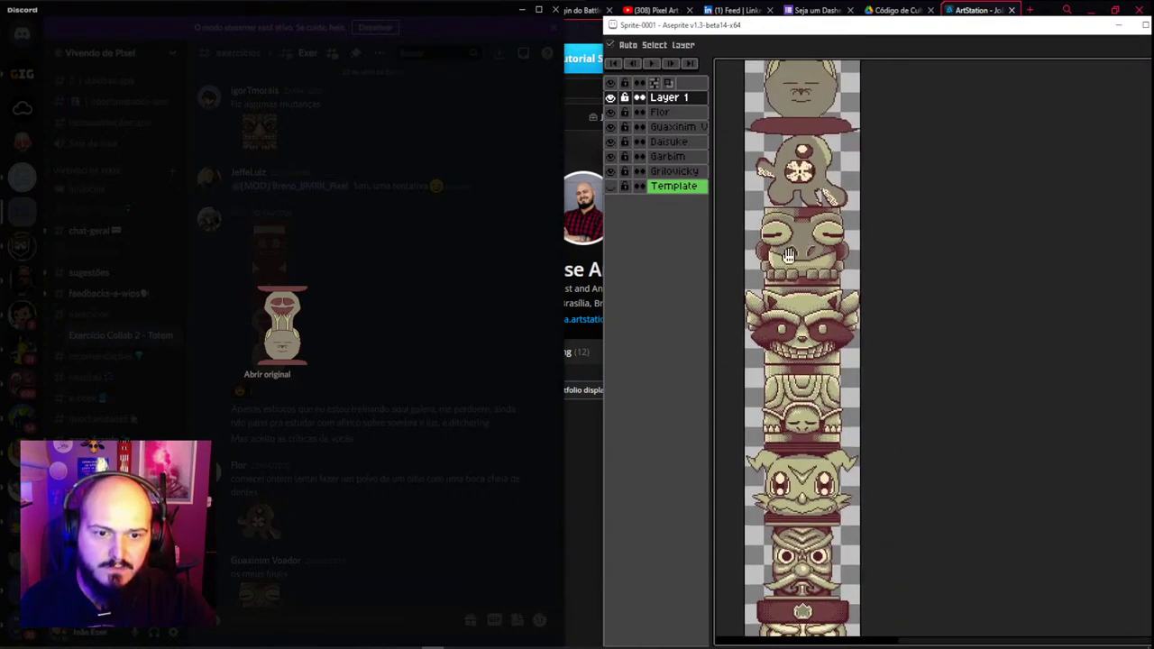
{"action": "left_click_drag", "start_coordinate": [789, 256], "coordinate": [796, 269]}
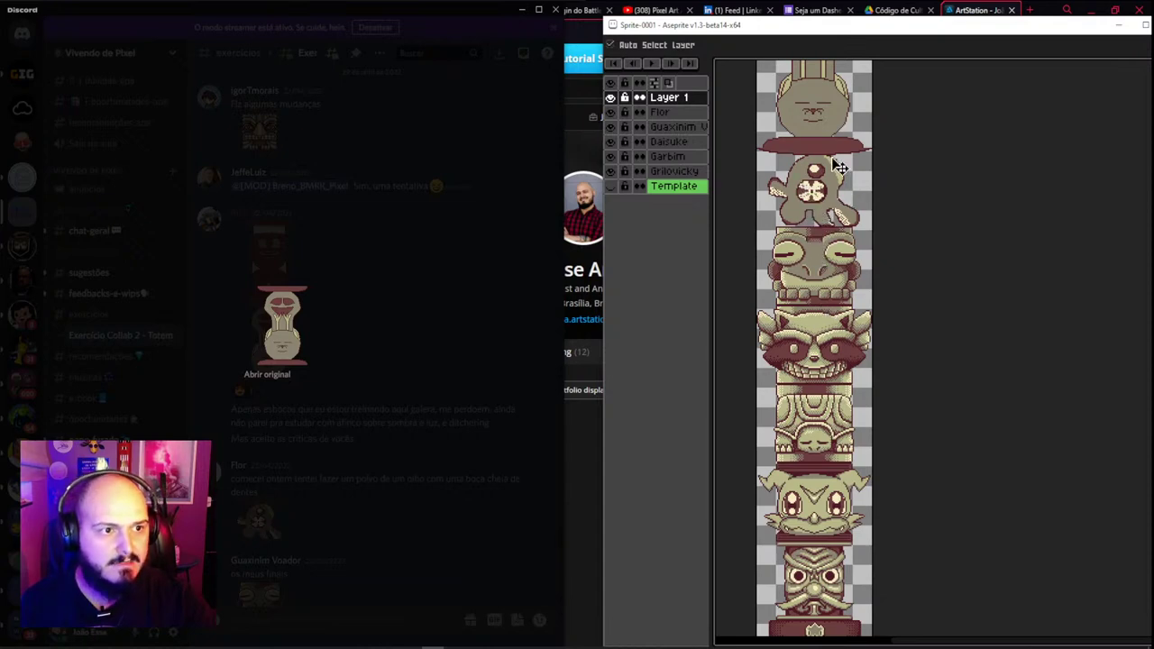
{"action": "left_click_drag", "start_coordinate": [825, 164], "coordinate": [839, 317]}
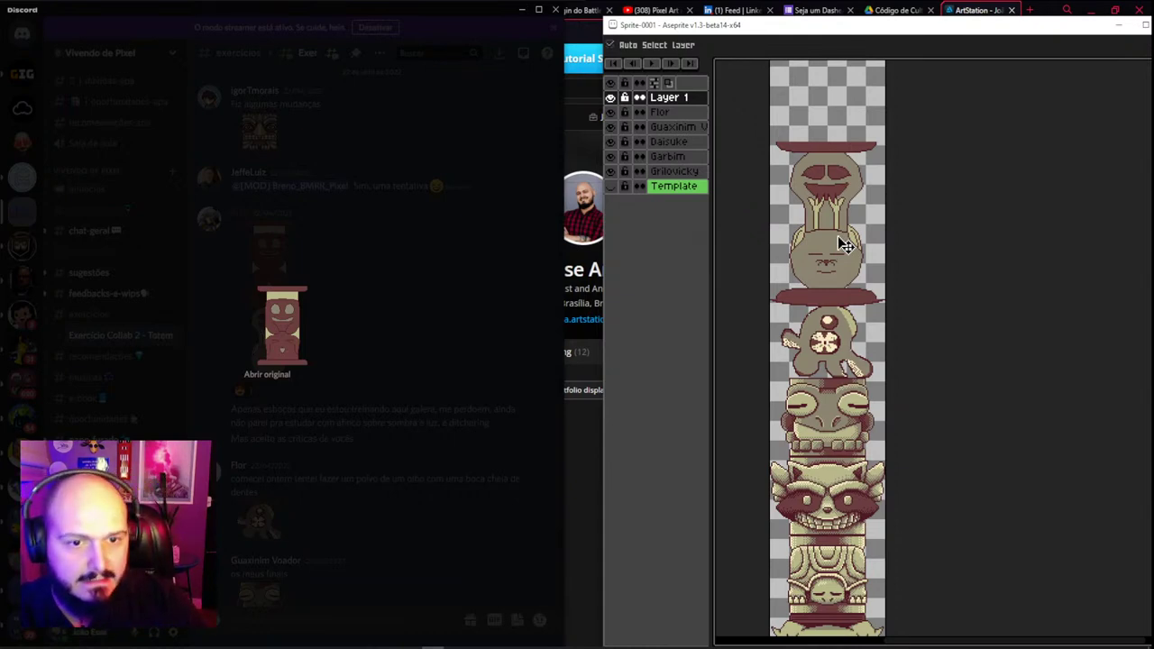
{"action": "left_click_drag", "start_coordinate": [832, 276], "coordinate": [834, 258]}
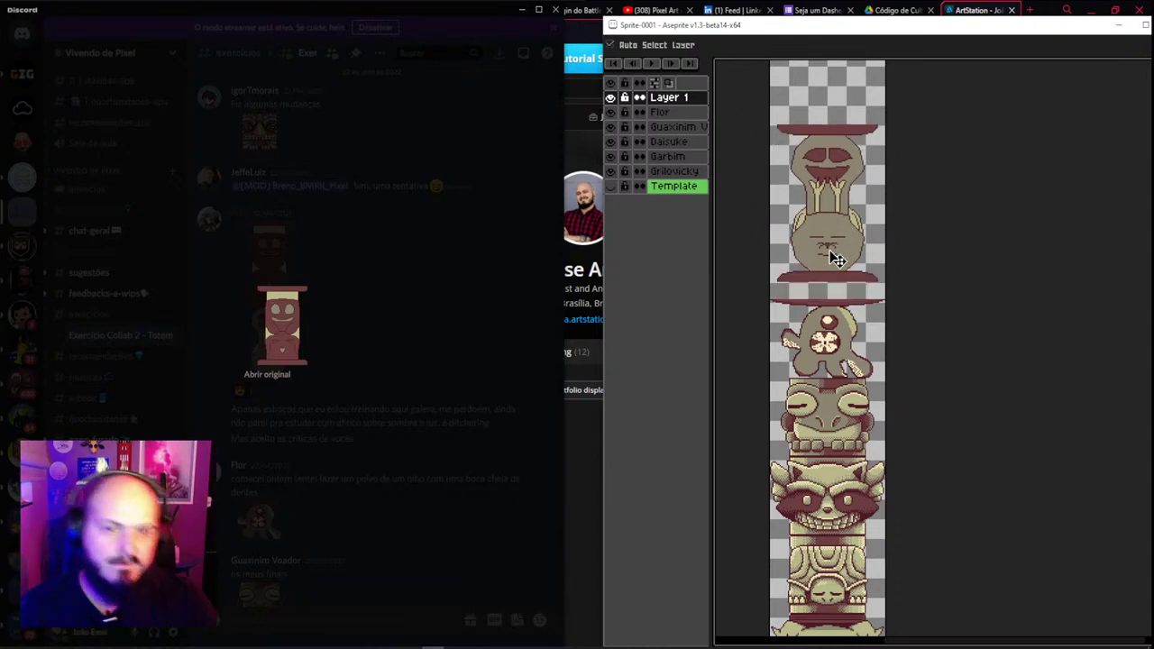
{"action": "key", "text": "ctrl+z"}
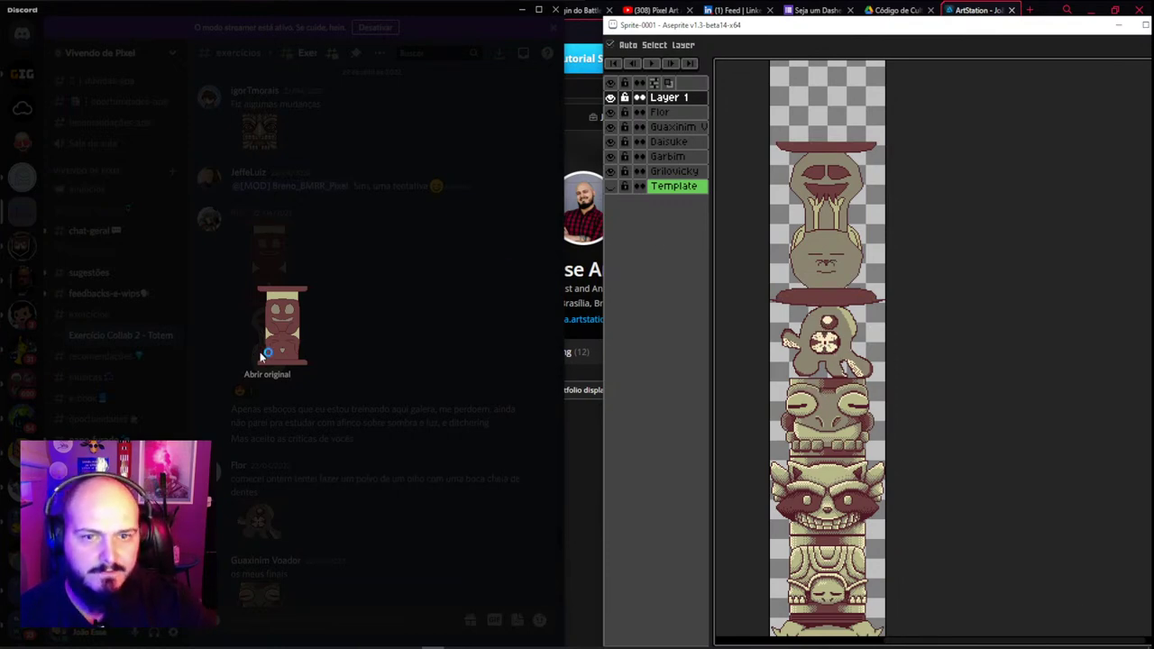
{"action": "left_click", "coordinate": [311, 250]}
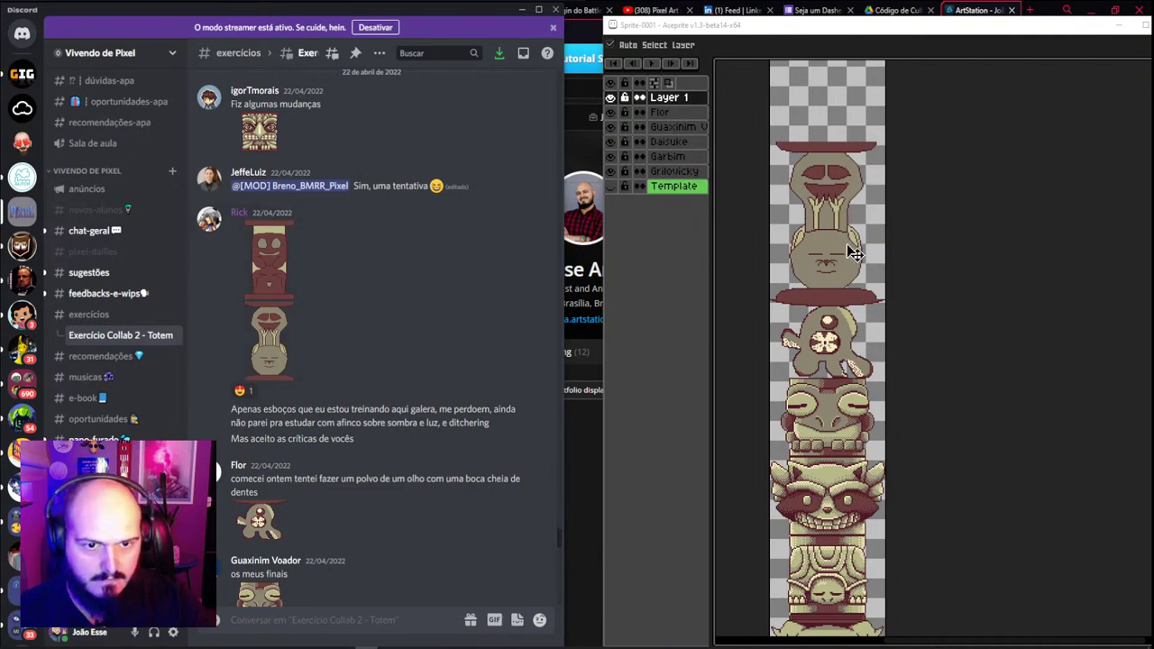
Delete the pasted two-piece sketch from Layer 1 after undoing a stray move
{"action": "left_click_drag", "start_coordinate": [857, 249], "coordinate": [845, 226]}
{"action": "key", "text": "ctrl+z"}
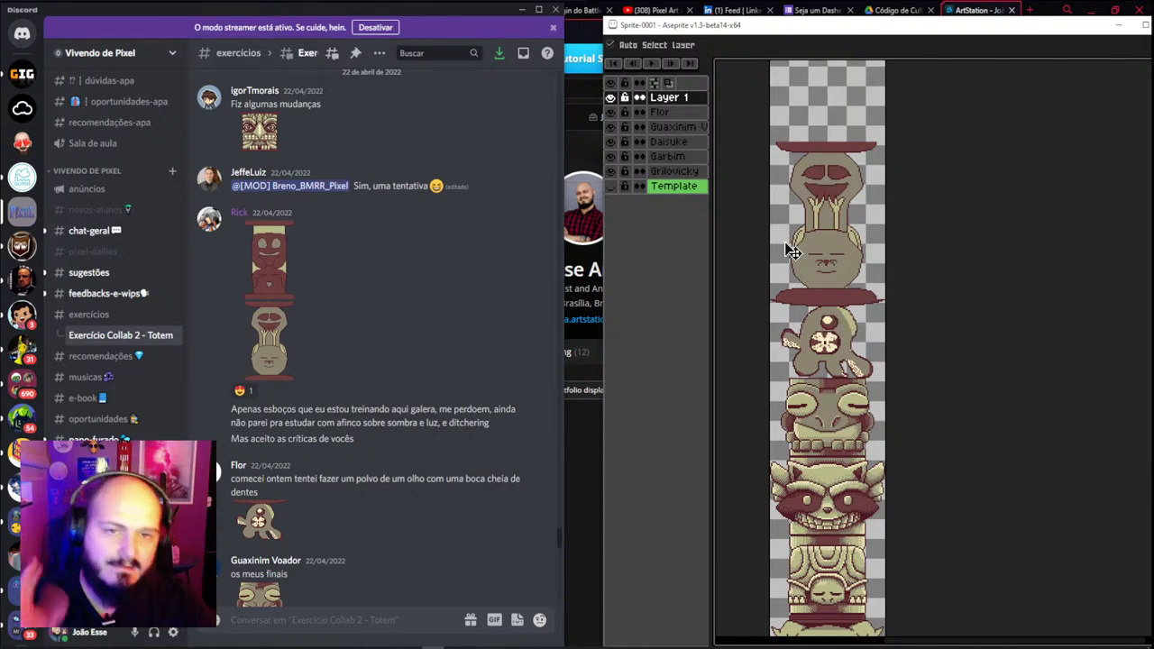
{"action": "left_click_drag", "start_coordinate": [830, 251], "coordinate": [834, 248]}
{"action": "key", "text": "Delete"}
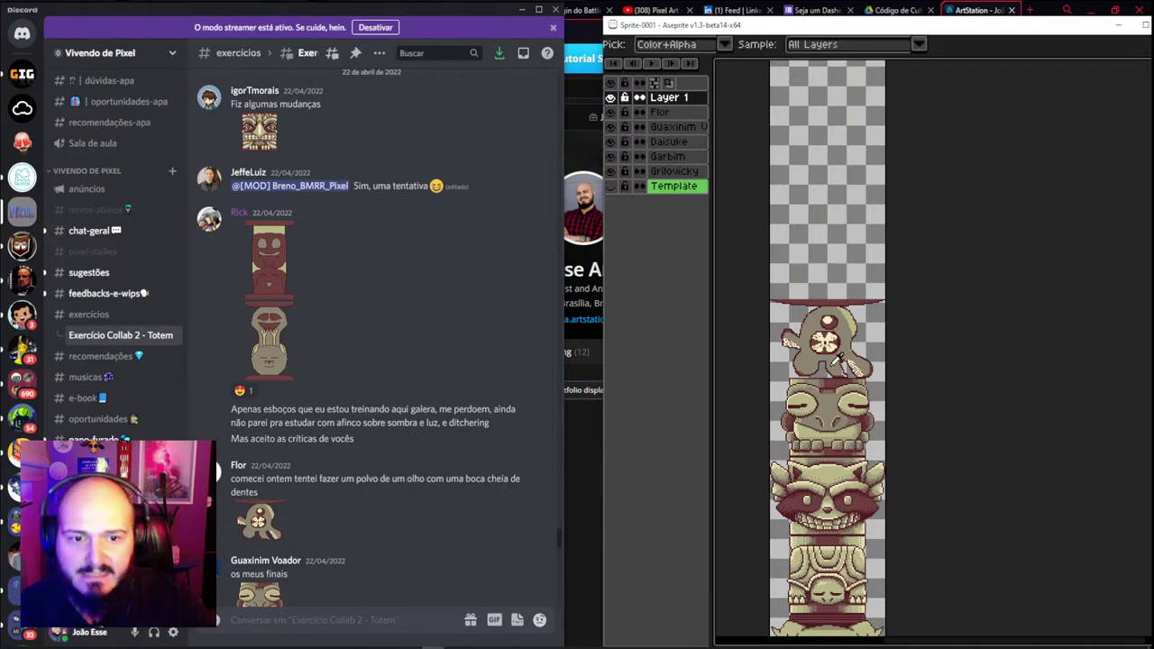
Drag the octopus head down onto the top of the totem stack, then select the Template layer
{"action": "scroll", "coordinate": [830, 397], "scroll_direction": "up", "scroll_amount": 3}
{"action": "scroll", "coordinate": [830, 397], "scroll_direction": "down", "scroll_amount": 3}
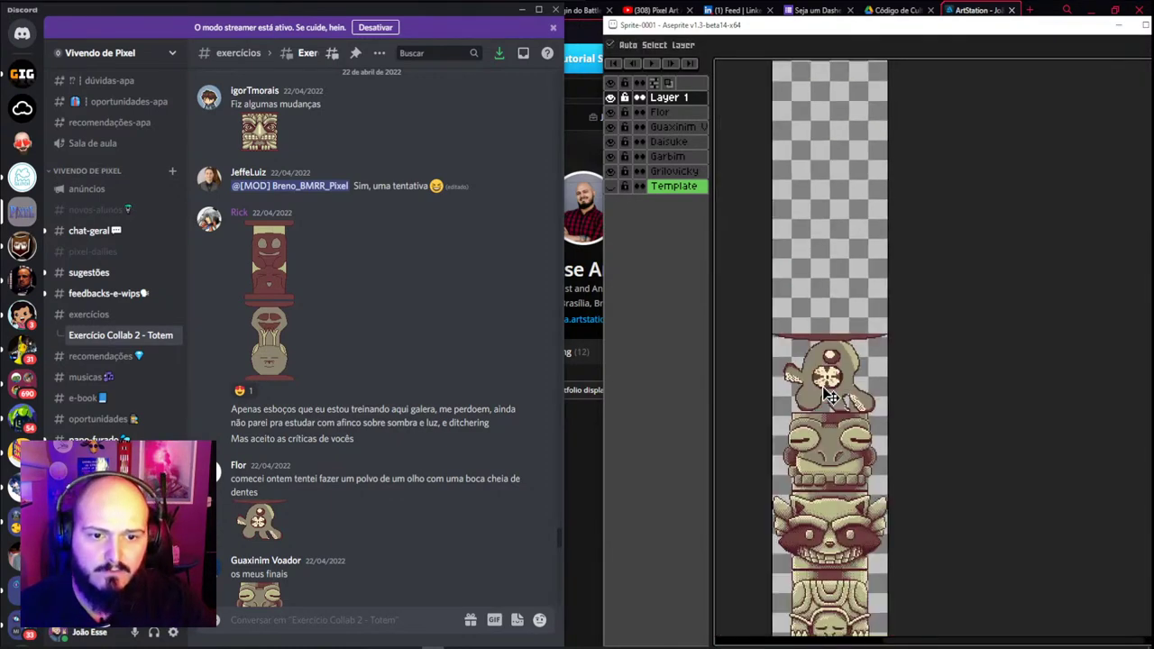
{"action": "scroll", "coordinate": [830, 397], "scroll_direction": "up", "scroll_amount": 2}
{"action": "left_click_drag", "start_coordinate": [834, 392], "coordinate": [834, 279]}
{"action": "scroll", "coordinate": [831, 335], "scroll_direction": "down", "scroll_amount": 3}
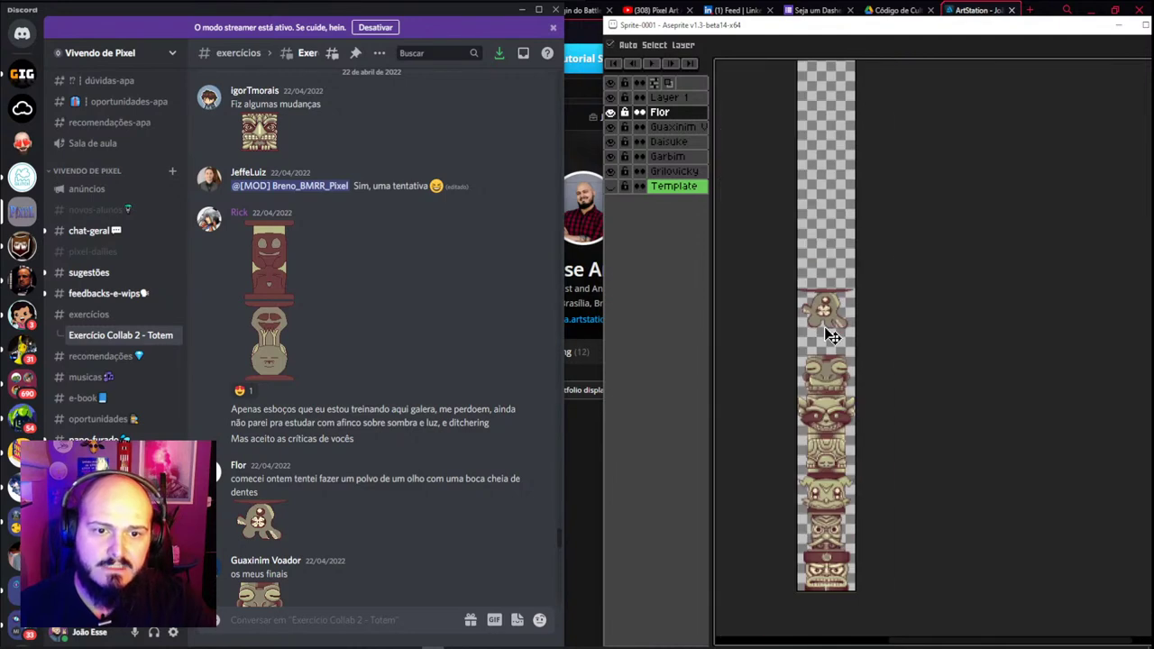
{"action": "left_click_drag", "start_coordinate": [831, 335], "coordinate": [833, 362]}
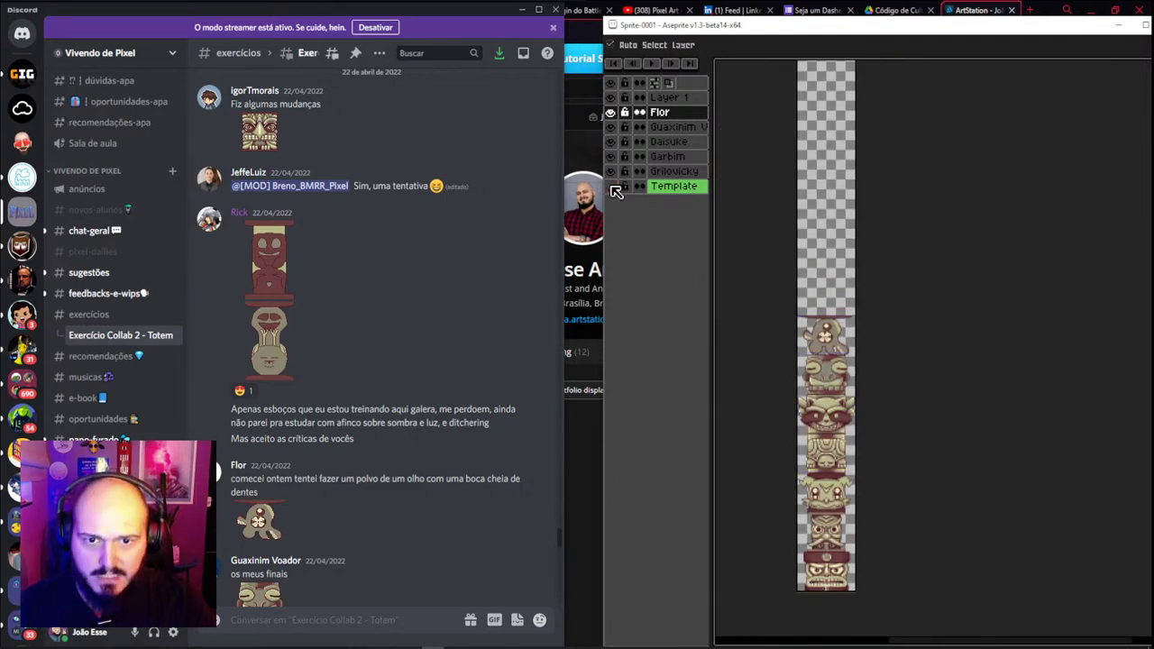
{"action": "left_click", "coordinate": [856, 583]}
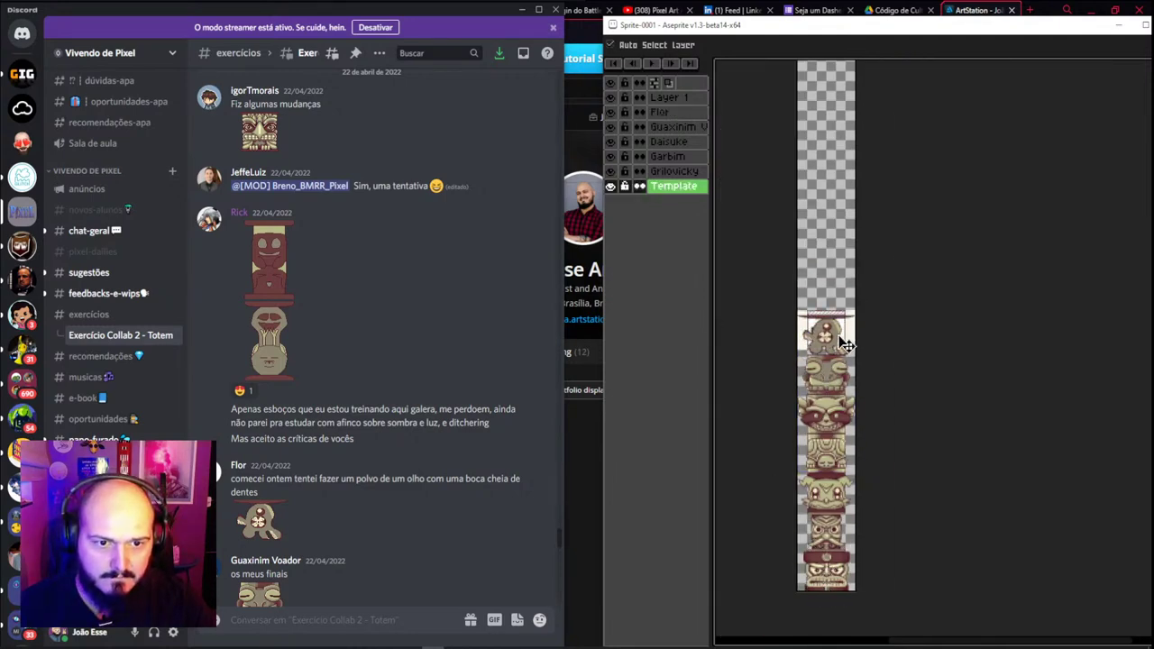
{"action": "scroll", "coordinate": [845, 343], "scroll_direction": "up", "scroll_amount": 4}
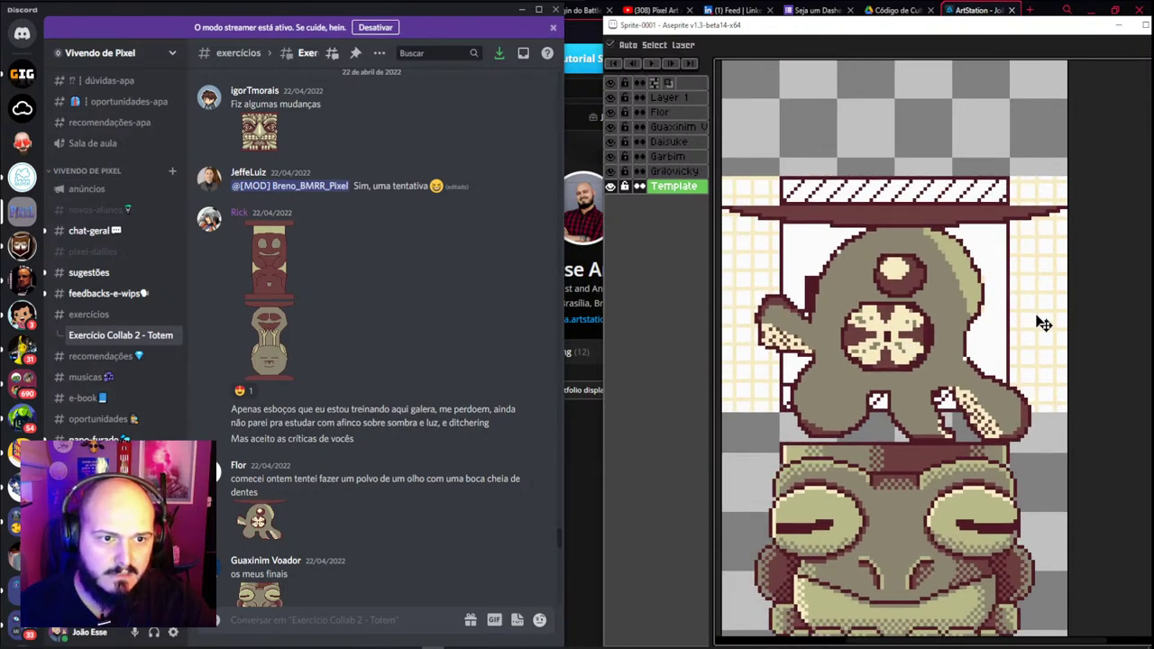
{"action": "left_click_drag", "start_coordinate": [1043, 322], "coordinate": [1043, 351]}
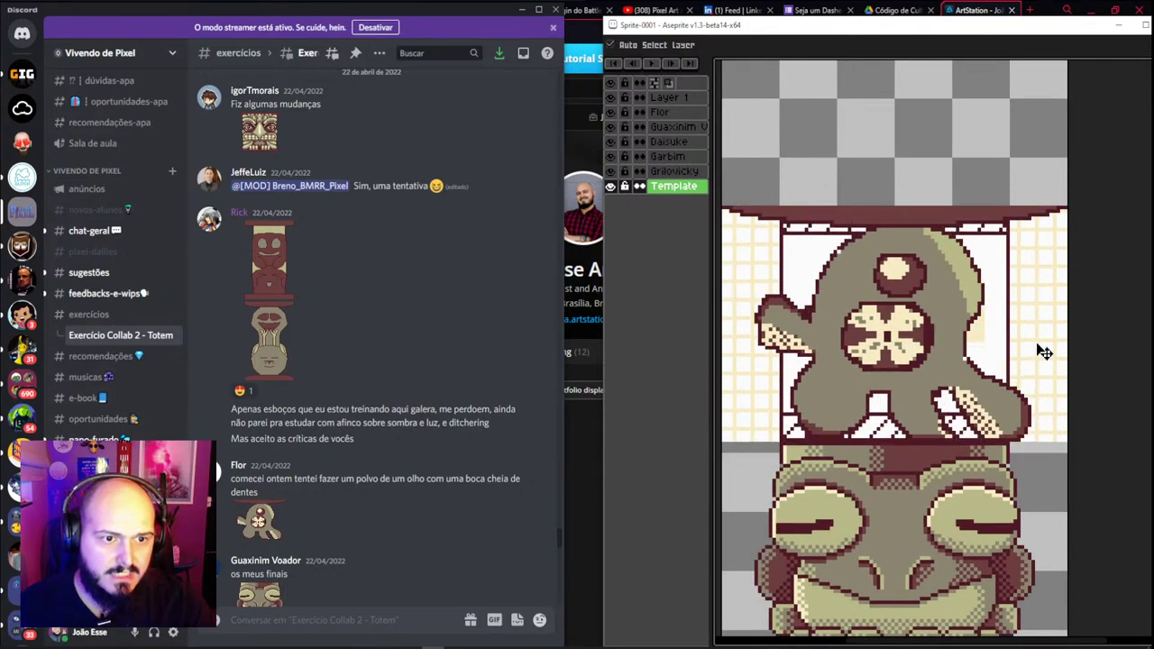
{"action": "left_click_drag", "start_coordinate": [883, 385], "coordinate": [938, 233]}
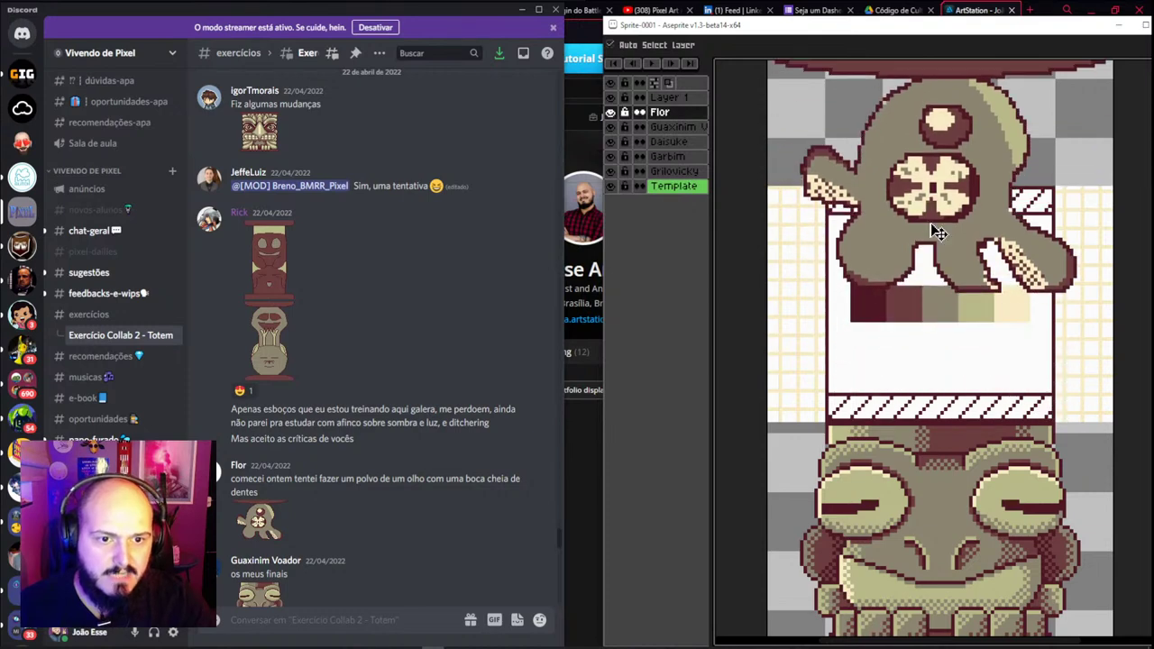
{"action": "key", "text": "ctrl+z"}
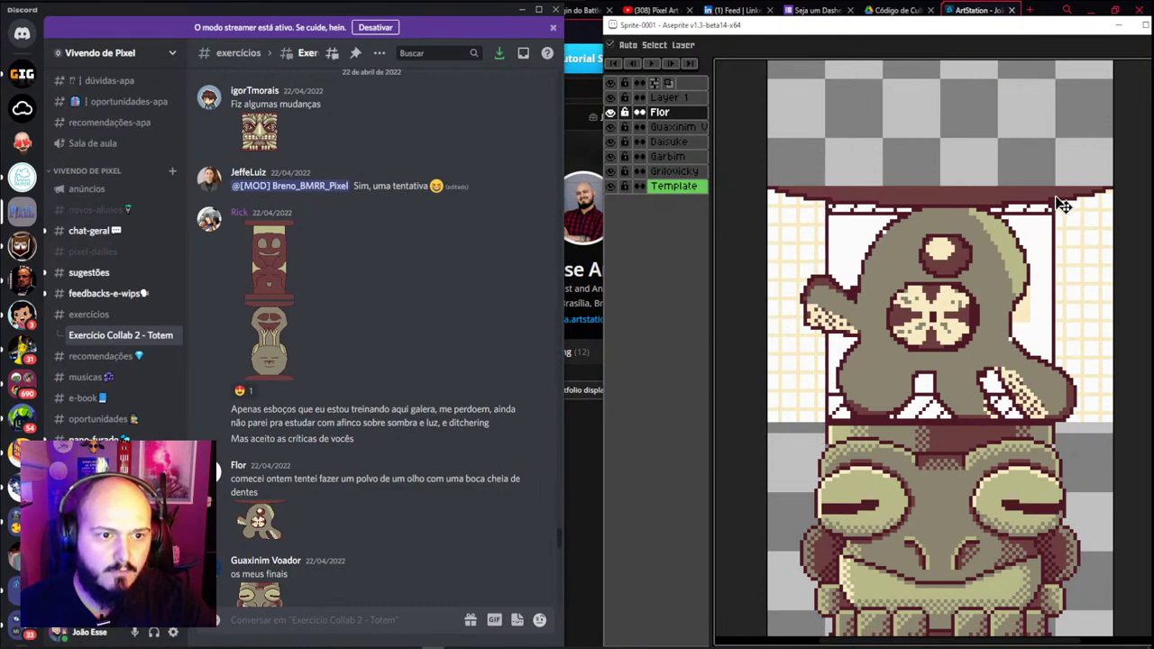
{"action": "scroll", "coordinate": [911, 487], "scroll_direction": "down", "scroll_amount": 4}
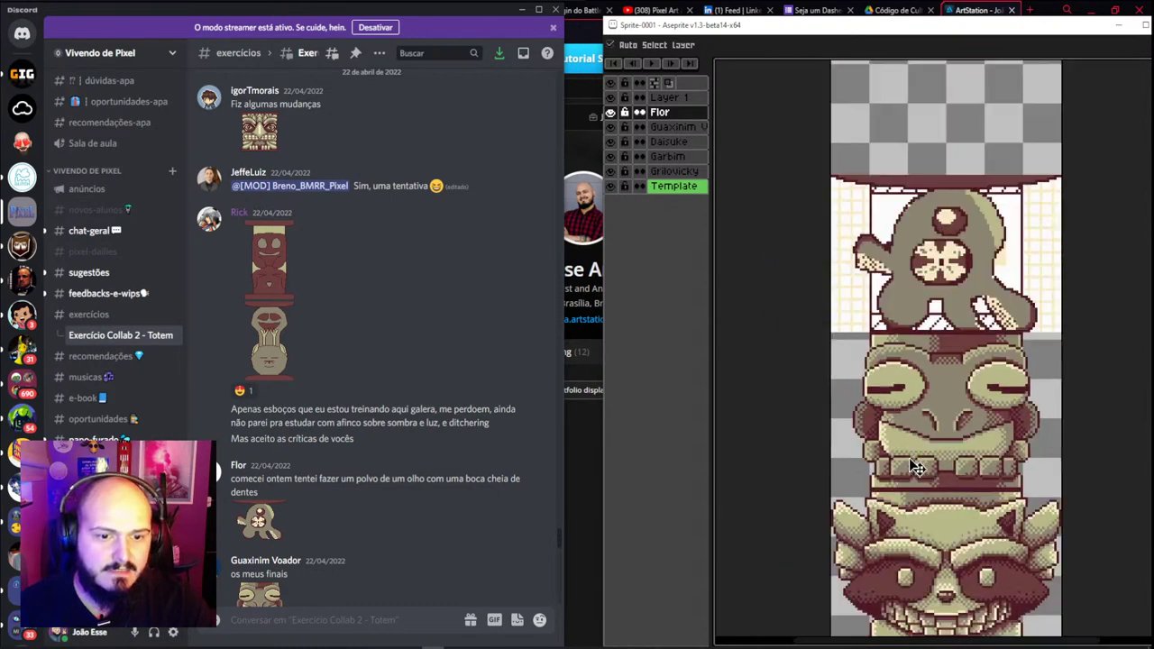
{"action": "scroll", "coordinate": [898, 445], "scroll_direction": "up", "scroll_amount": 2}
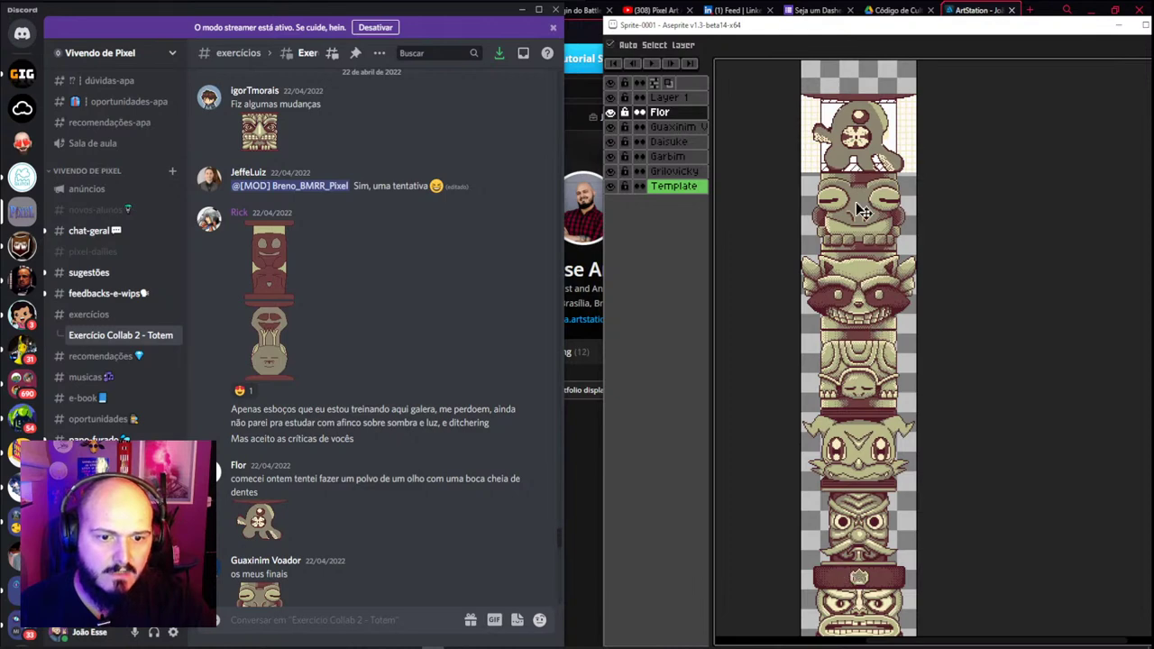
{"action": "scroll", "coordinate": [843, 541], "scroll_direction": "down", "scroll_amount": 1}
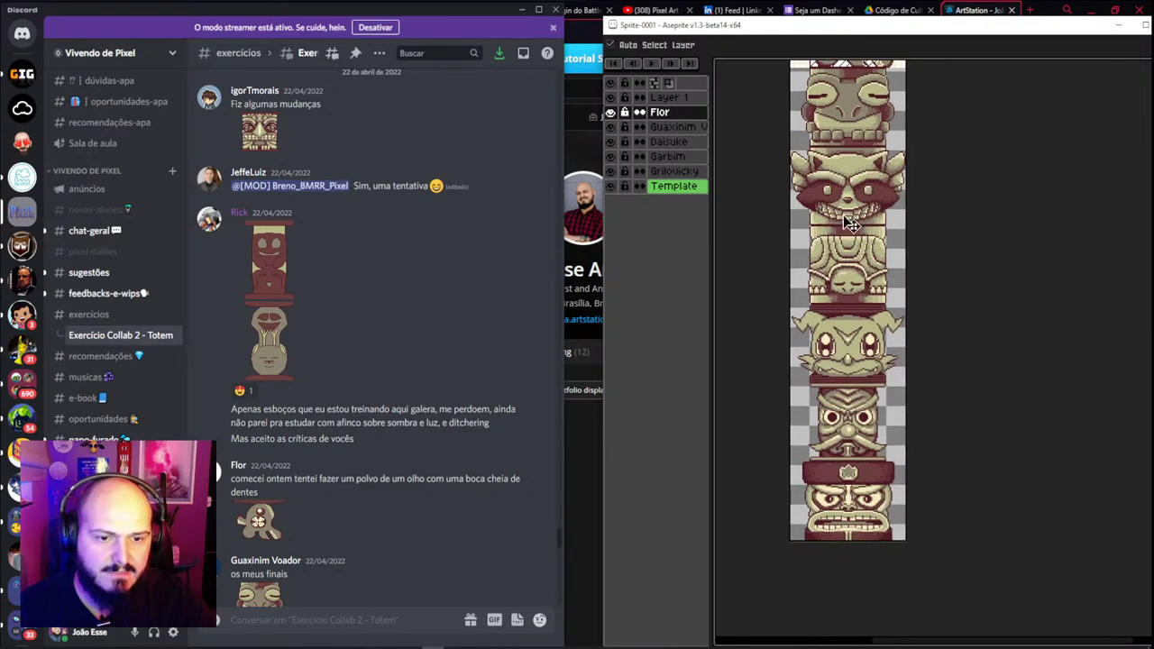
{"action": "scroll", "coordinate": [847, 403], "scroll_direction": "up", "scroll_amount": 1}
{"action": "scroll", "coordinate": [844, 239], "scroll_direction": "down", "scroll_amount": 1}
{"action": "scroll", "coordinate": [848, 261], "scroll_direction": "up", "scroll_amount": 1}
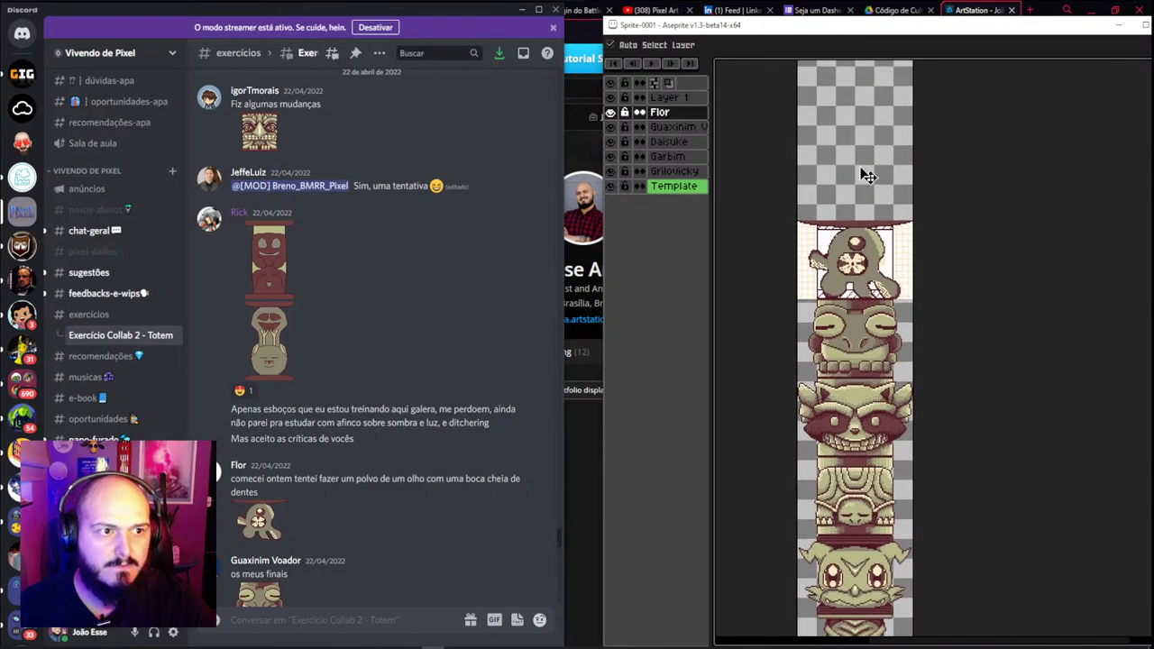
{"action": "scroll", "coordinate": [860, 236], "scroll_direction": "up", "scroll_amount": 2}
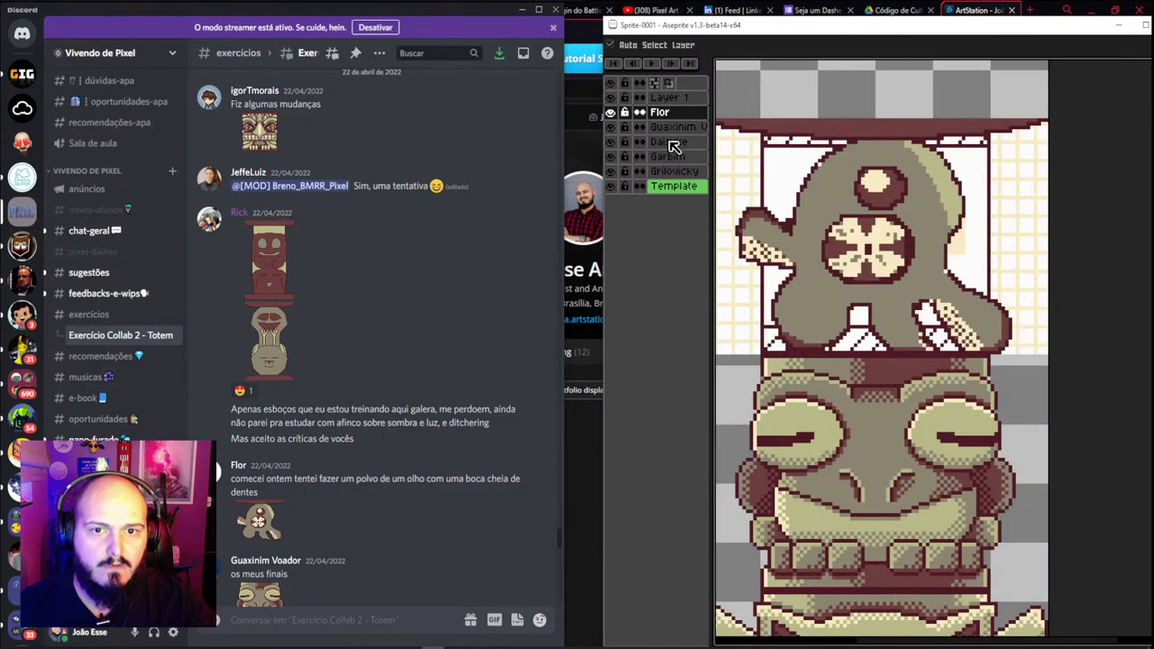
Delete the octopus head's layer, leaving the Template palette block above the sleepy frog head
{"action": "left_click", "coordinate": [672, 112]}
{"action": "key", "text": "Delete"}
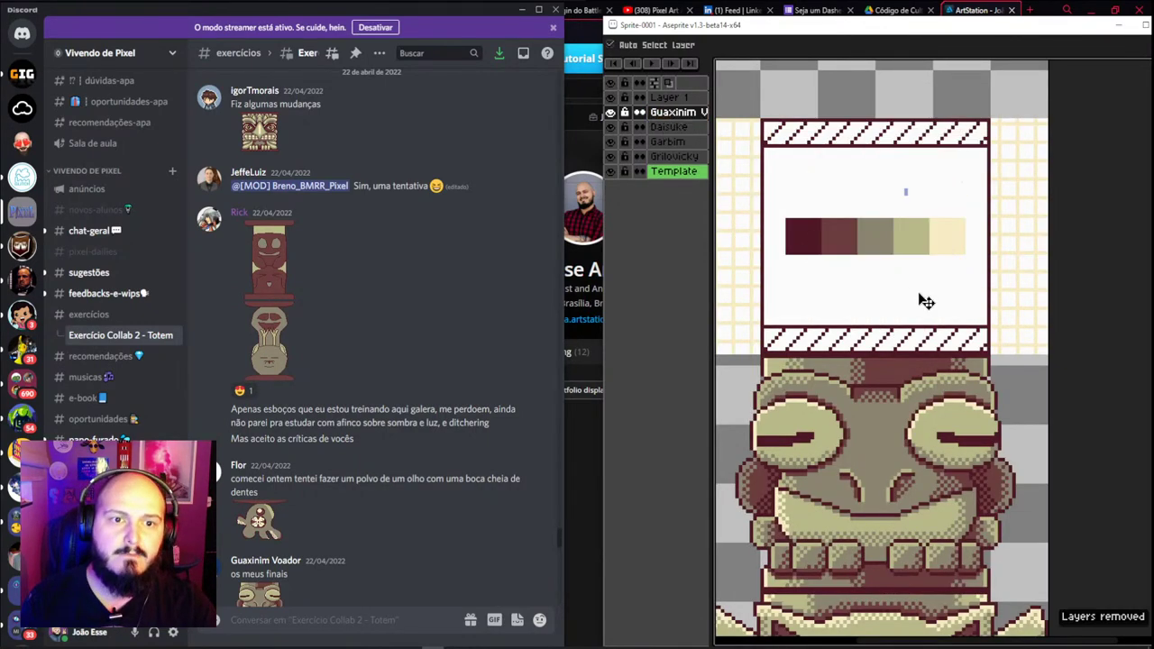
{"action": "scroll", "coordinate": [929, 270], "scroll_direction": "down", "scroll_amount": 2}
{"action": "scroll", "coordinate": [879, 279], "scroll_direction": "down", "scroll_amount": 1}
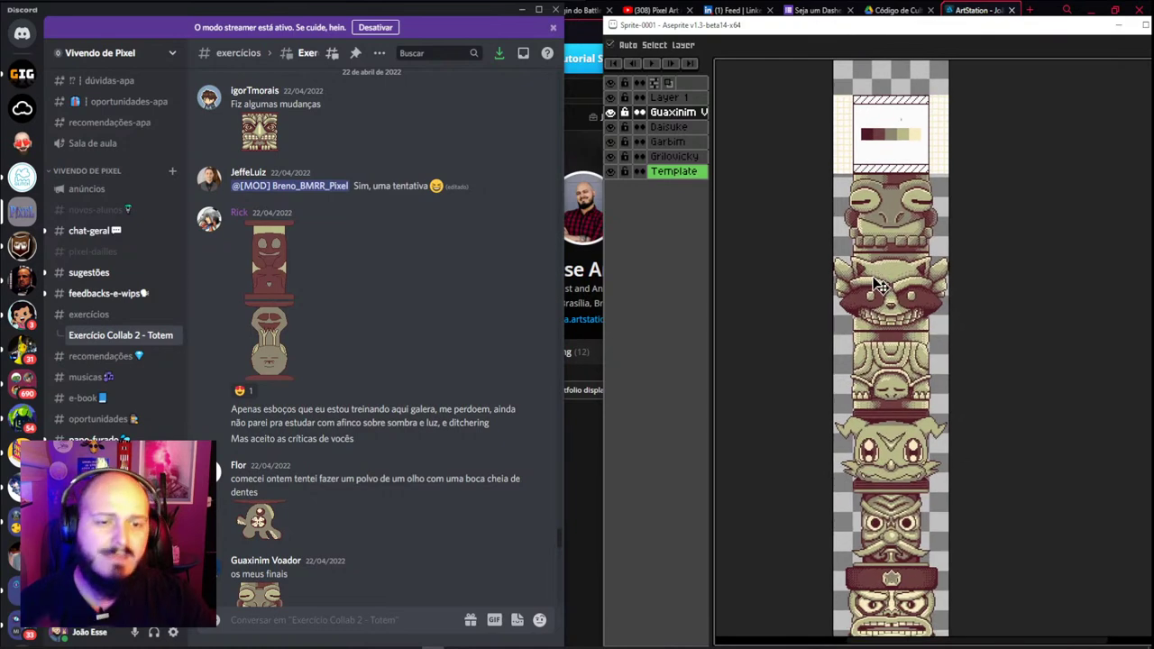
{"action": "scroll", "coordinate": [902, 208], "scroll_direction": "down", "scroll_amount": 2}
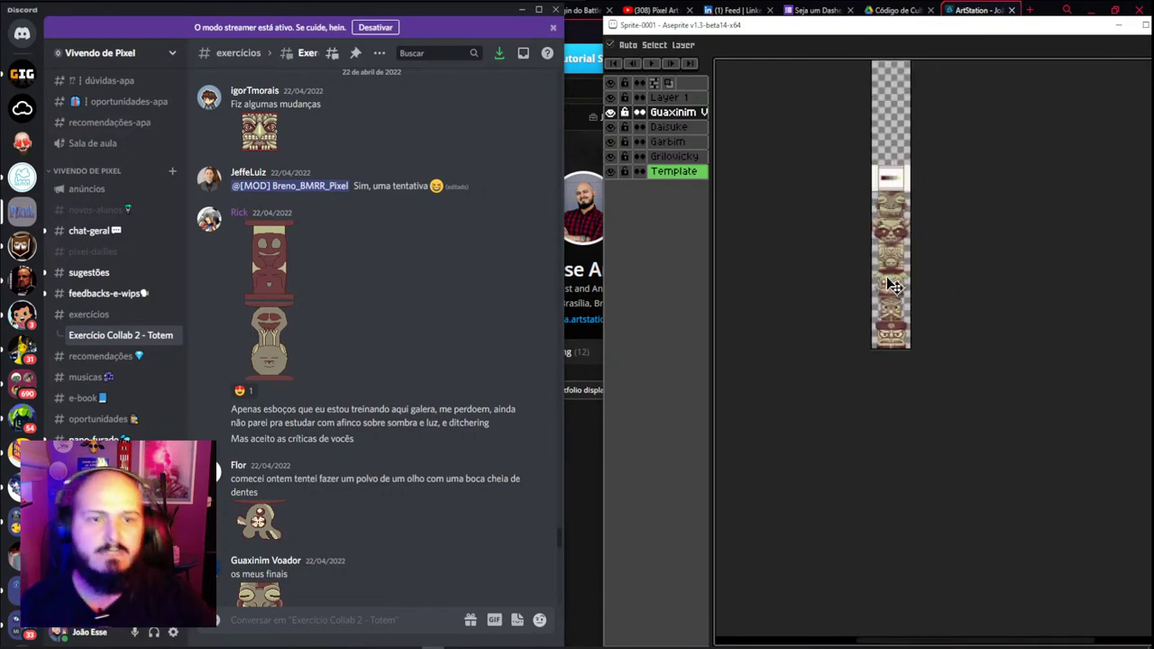
{"action": "scroll", "coordinate": [865, 135], "scroll_direction": "up", "scroll_amount": 3}
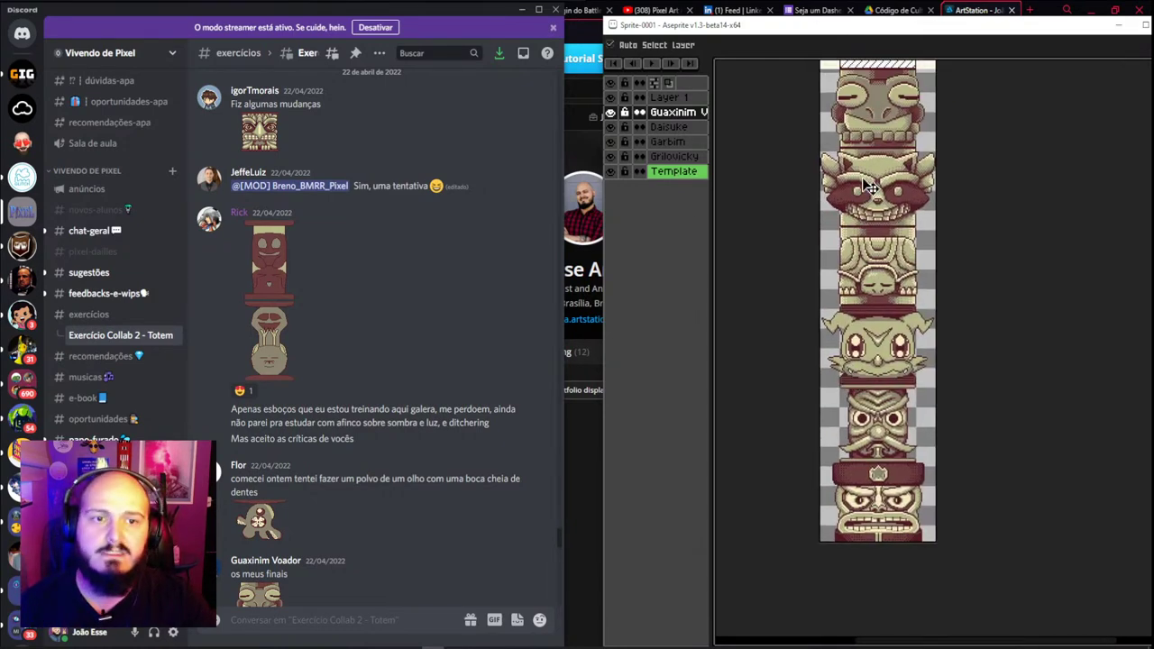
{"action": "scroll", "coordinate": [863, 127], "scroll_direction": "down", "scroll_amount": 2}
{"action": "left_click", "coordinate": [894, 322]}
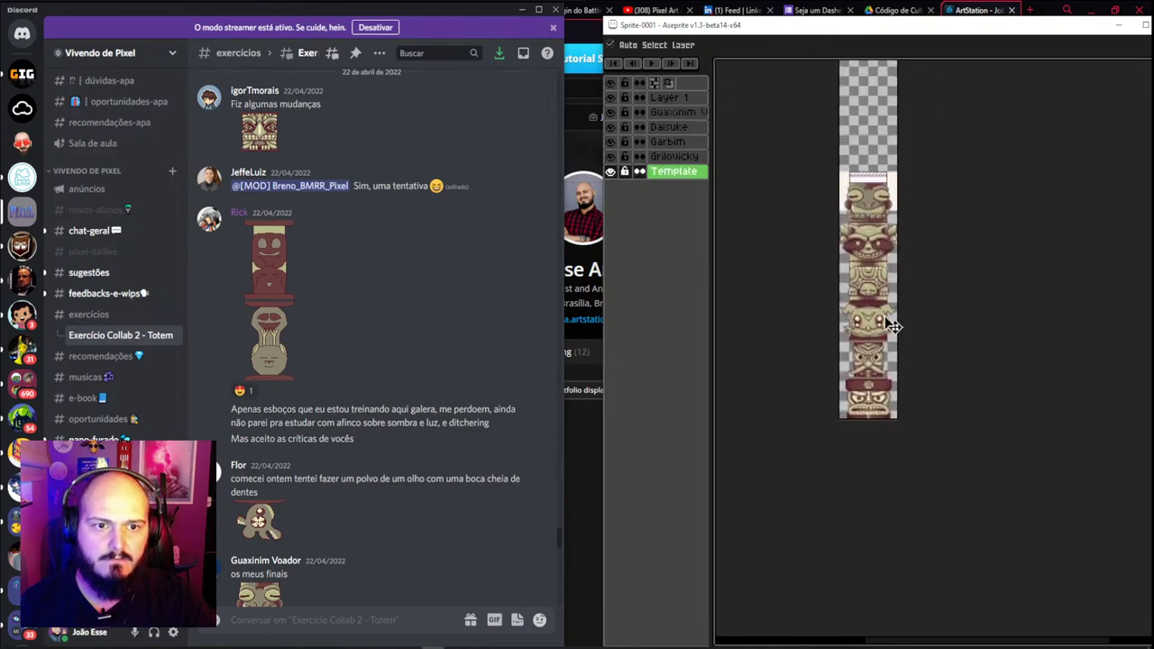
{"action": "scroll", "coordinate": [888, 401], "scroll_direction": "up", "scroll_amount": 3}
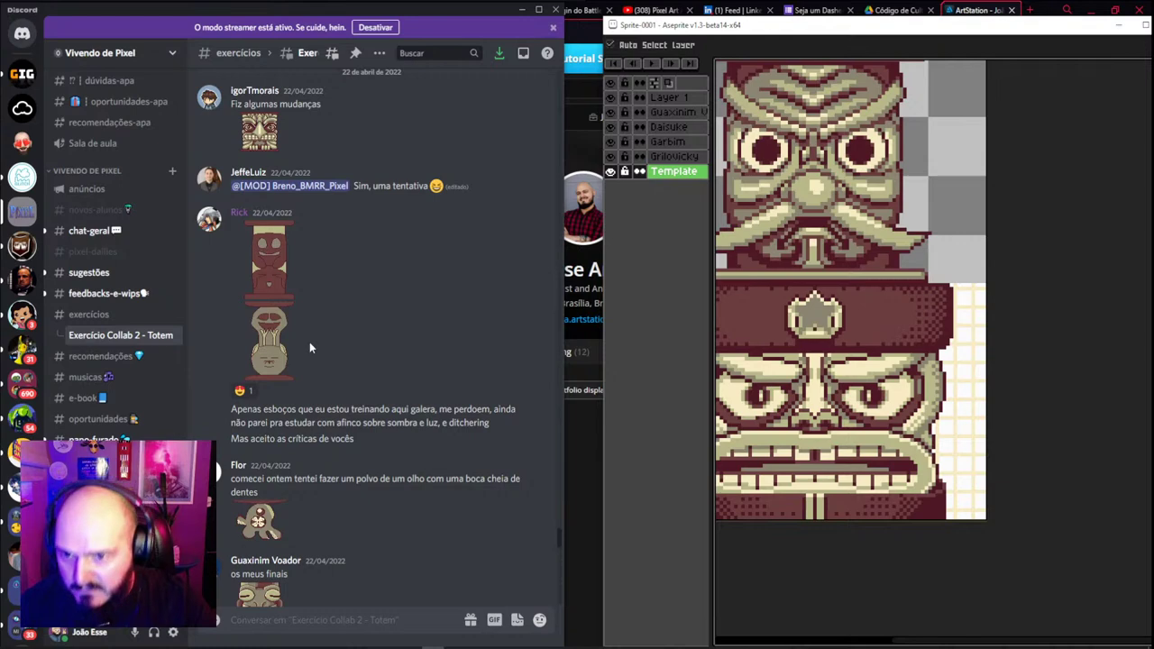
{"action": "scroll", "coordinate": [309, 341], "scroll_direction": "down", "scroll_amount": 1}
Enlarge and copy the grinning totem head image from the 'Fiz algumas mudanças' post
{"action": "scroll", "coordinate": [274, 377], "scroll_direction": "down", "scroll_amount": 3}
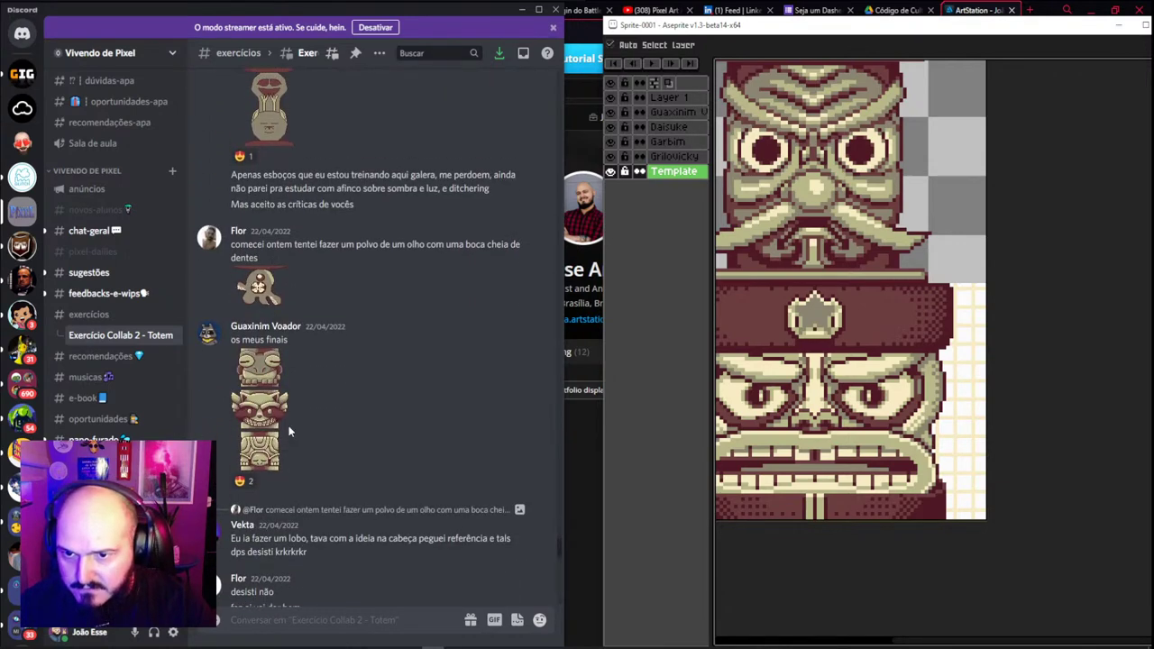
{"action": "scroll", "coordinate": [288, 433], "scroll_direction": "up", "scroll_amount": 4}
{"action": "left_click", "coordinate": [260, 258]}
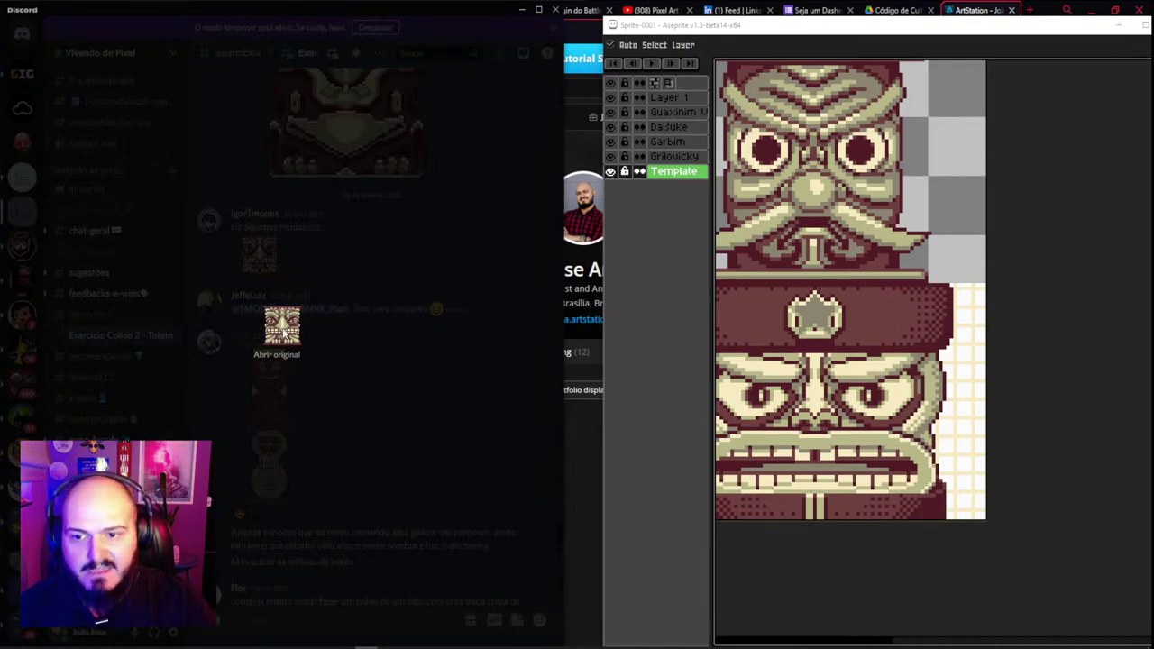
{"action": "right_click", "coordinate": [283, 331]}
{"action": "left_click", "coordinate": [322, 343]}
Paste the head into Aseprite, undo the paste on the wrong layer, and paste again
{"action": "left_click", "coordinate": [865, 333]}
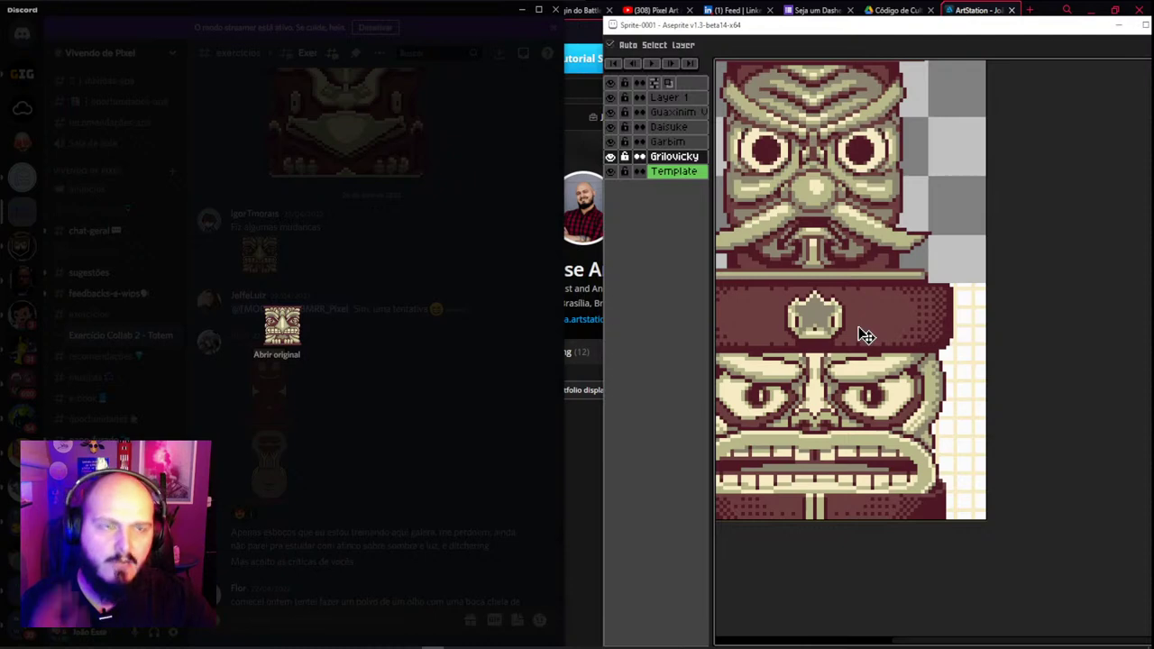
{"action": "key", "text": "ctrl+v"}
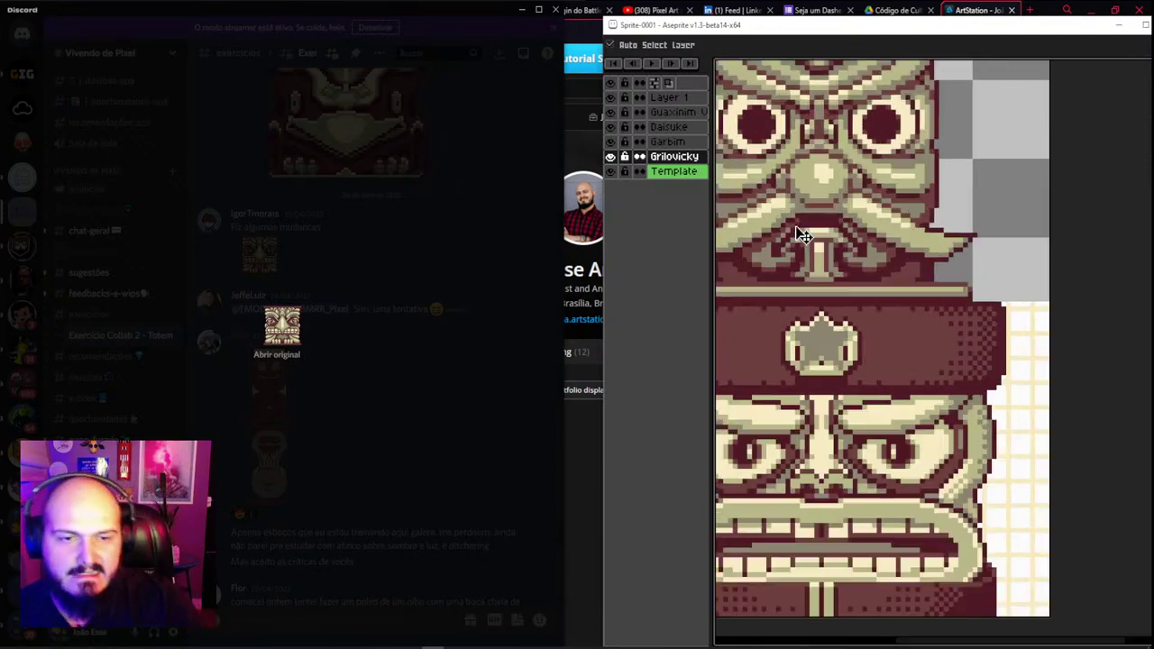
{"action": "key", "text": "ctrl+z"}
{"action": "key", "text": "ctrl+v"}
{"action": "scroll", "coordinate": [819, 298], "scroll_direction": "down", "scroll_amount": 5}
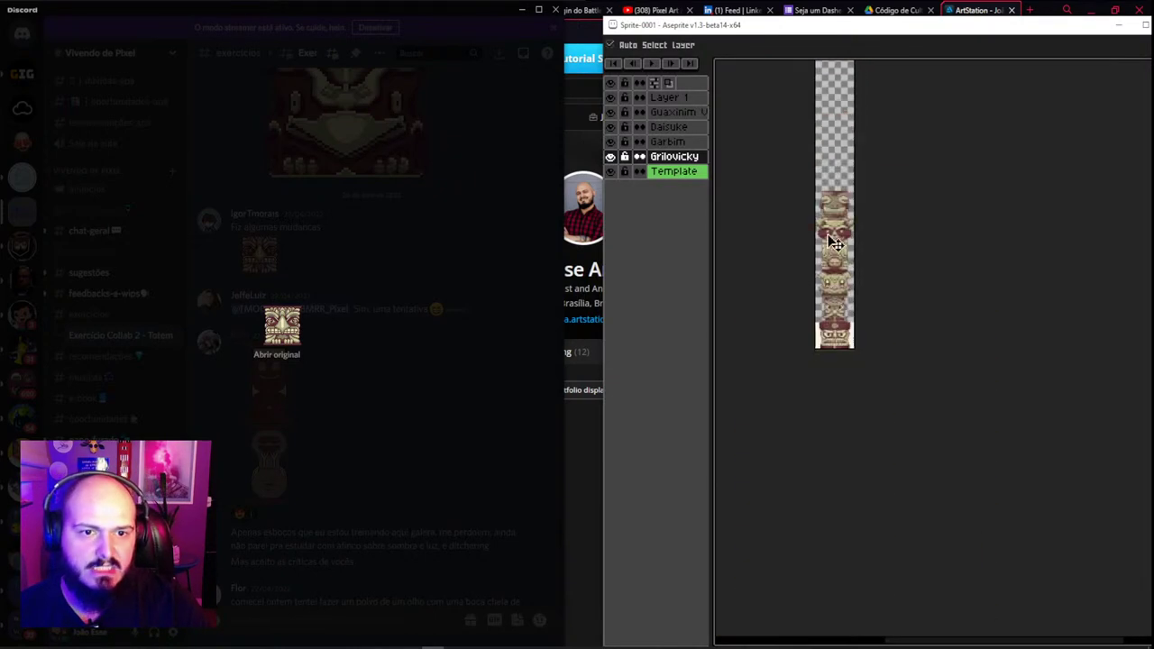
{"action": "scroll", "coordinate": [839, 281], "scroll_direction": "up", "scroll_amount": 2}
{"action": "scroll", "coordinate": [838, 282], "scroll_direction": "up", "scroll_amount": 1}
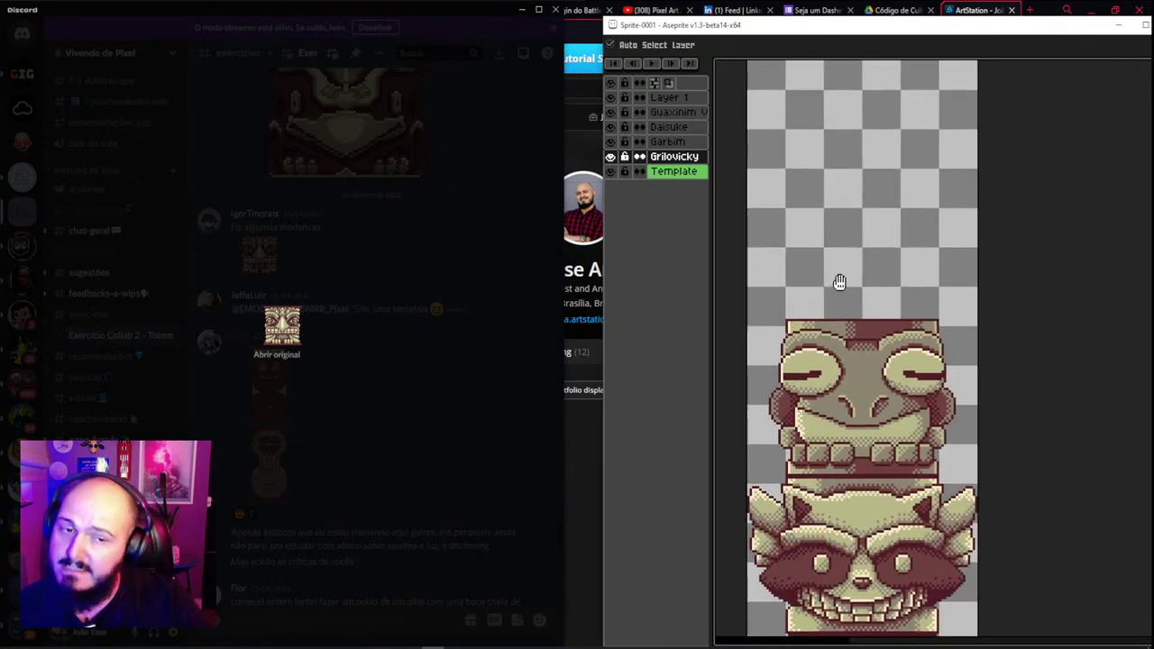
{"action": "scroll", "coordinate": [838, 248], "scroll_direction": "up", "scroll_amount": 1}
Paste the grinning totem head onto the empty top layer, placed above the frog head
{"action": "left_click", "coordinate": [678, 99]}
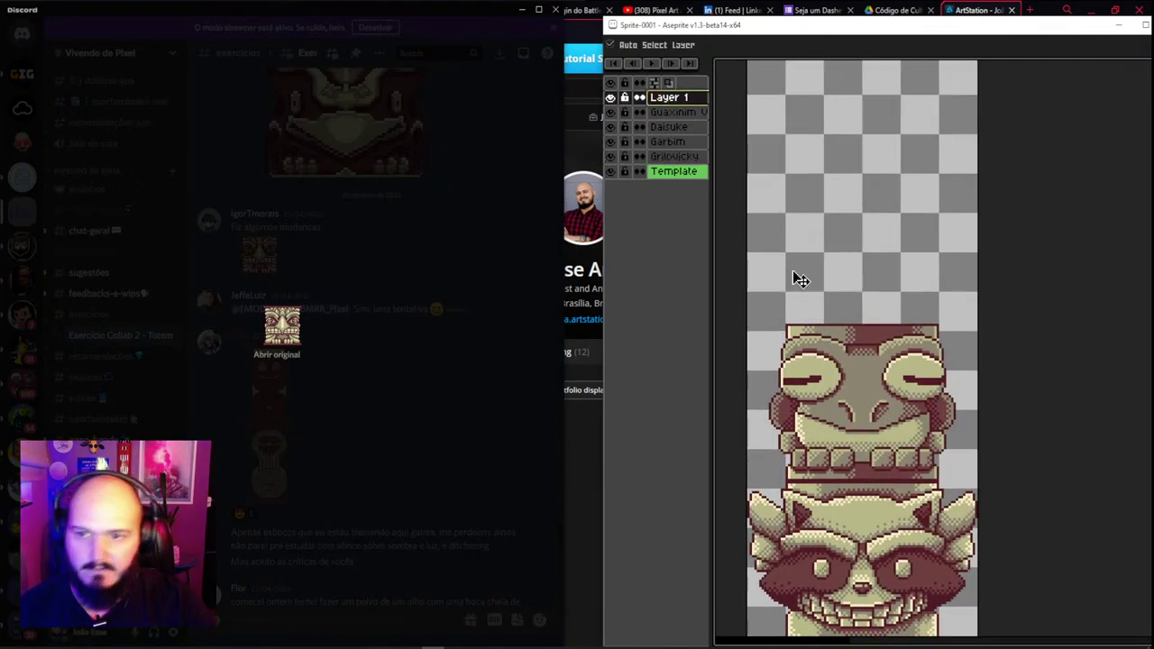
{"action": "key", "text": "ctrl+v"}
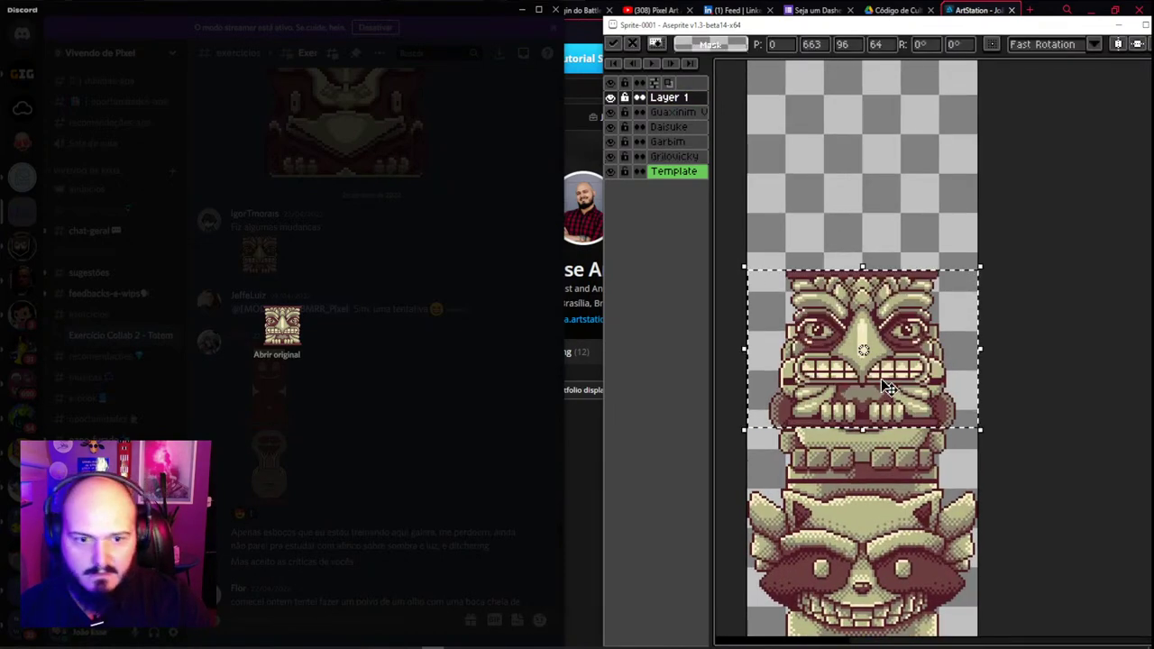
{"action": "left_click_drag", "start_coordinate": [879, 388], "coordinate": [867, 276]}
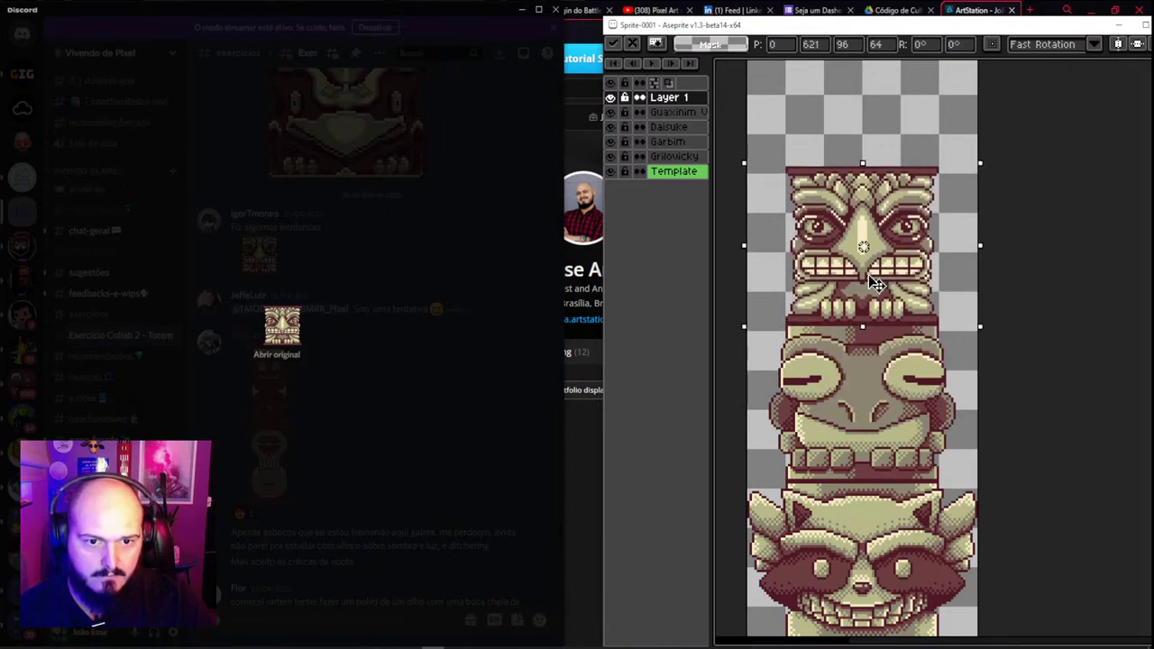
{"action": "key", "text": "ctrl+d"}
{"action": "key", "text": "v"}
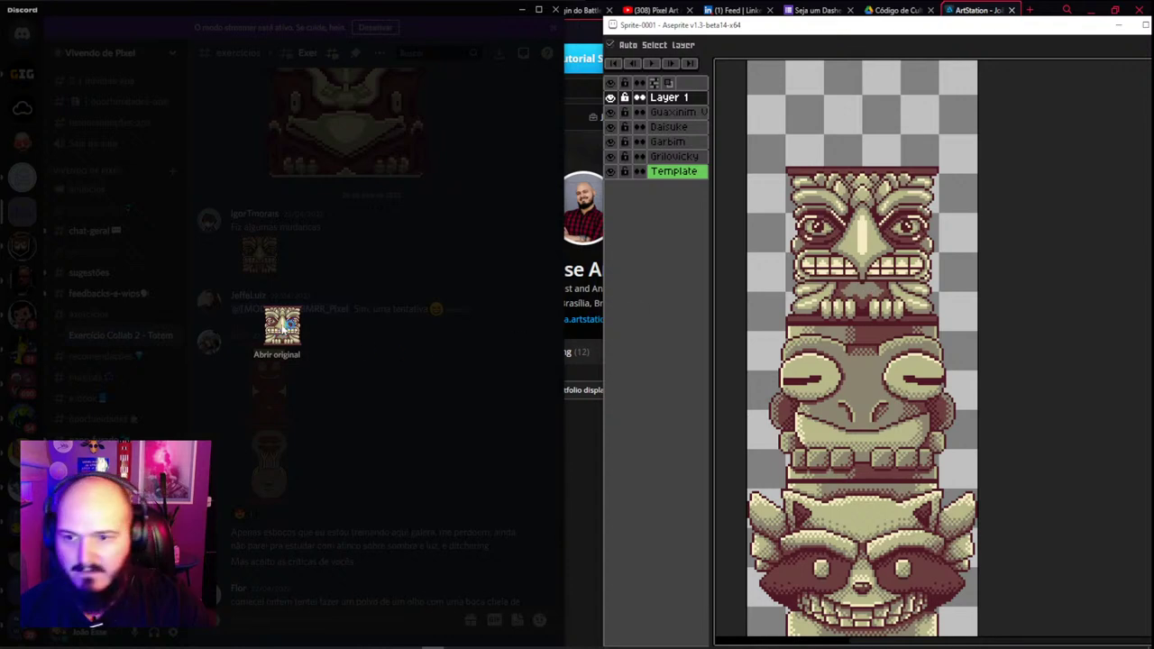
{"action": "left_click", "coordinate": [245, 255]}
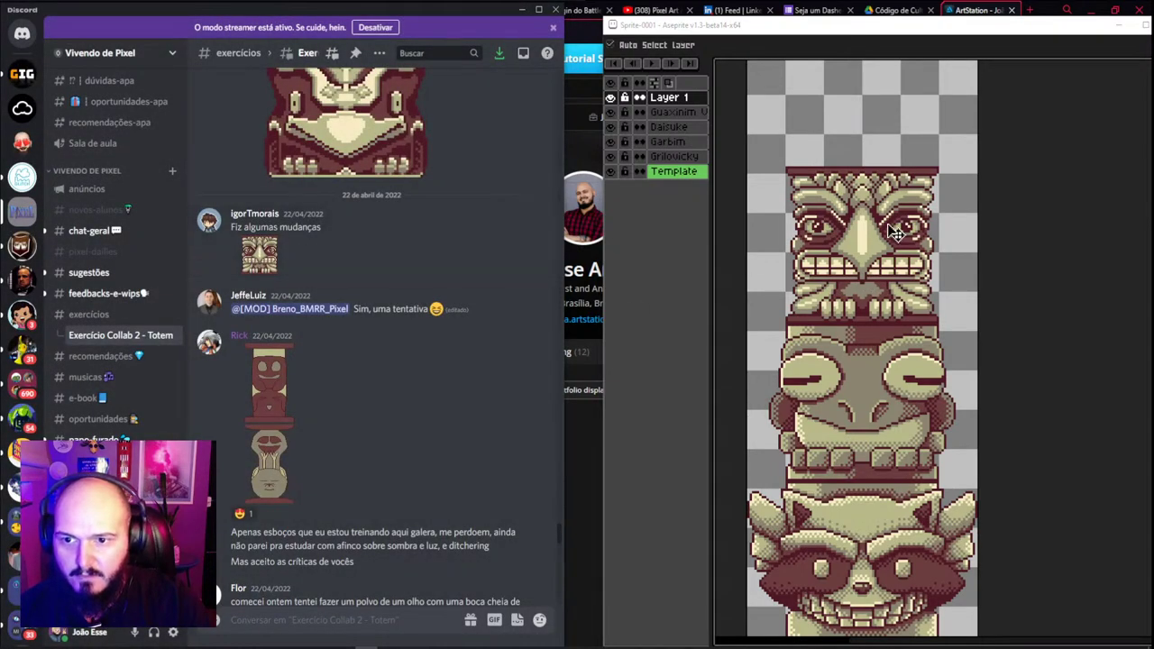
Rename that layer after the head's artist
{"action": "double_click", "coordinate": [667, 97]}
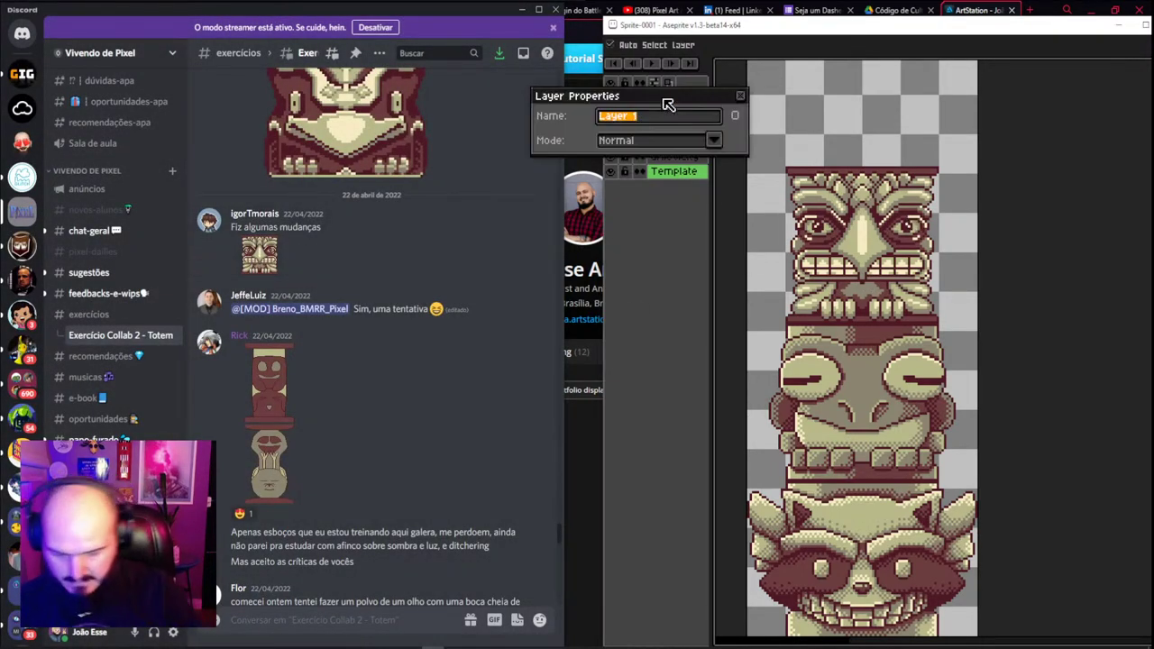
{"action": "type", "text": "ig"}
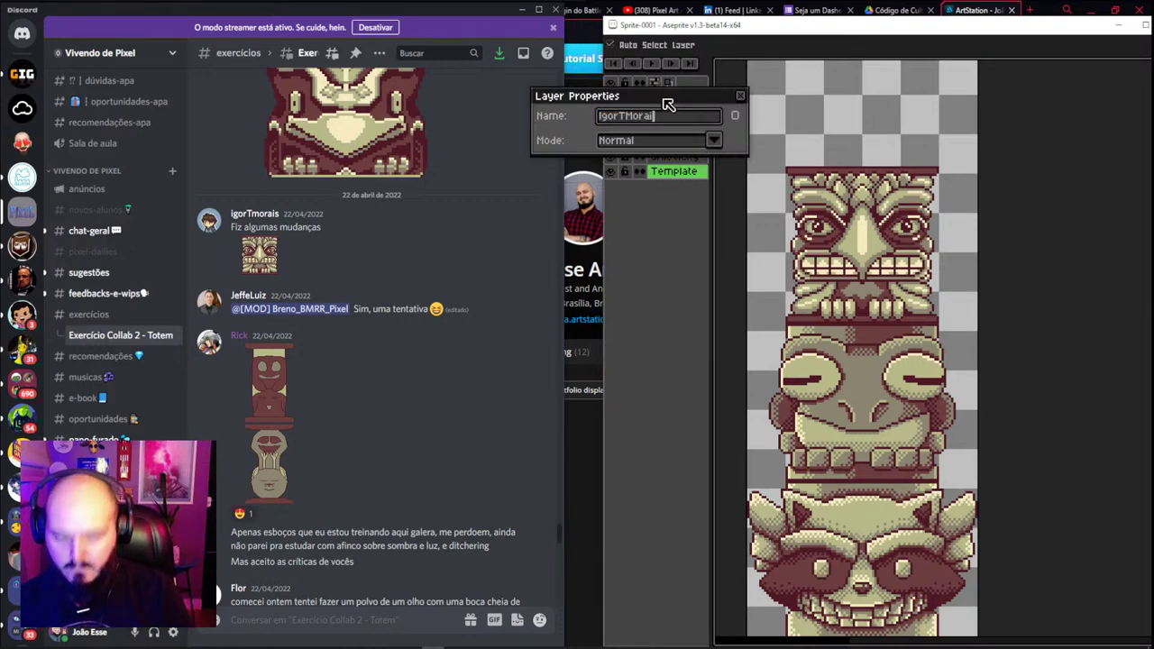
{"action": "key", "text": "Return"}
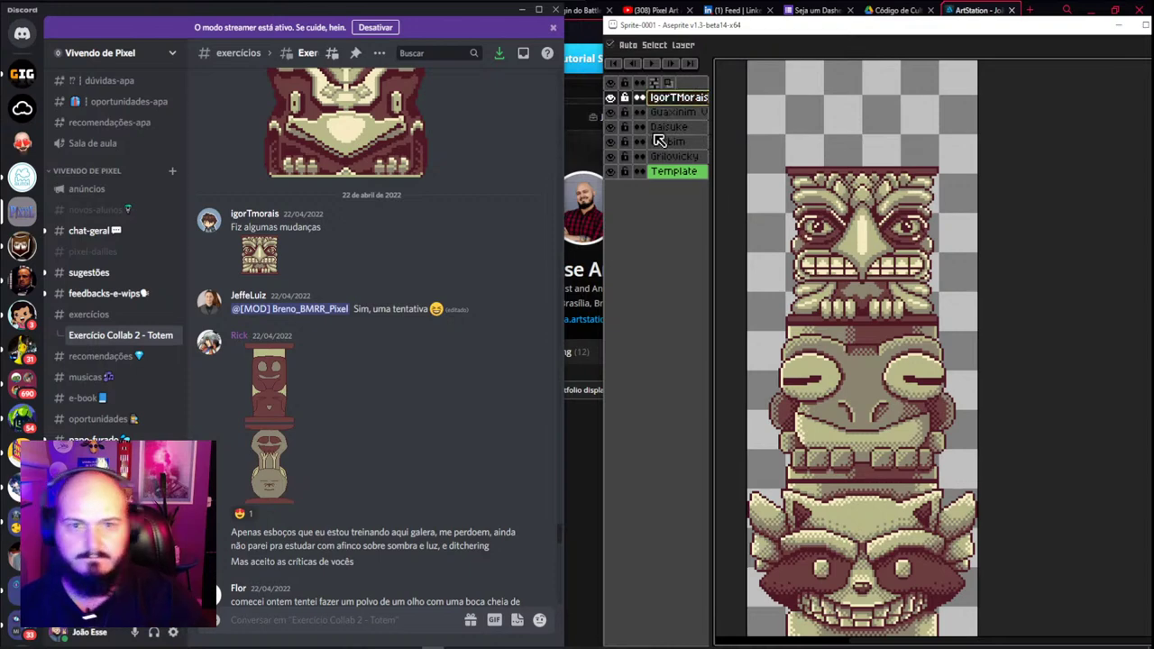
Copy the wide totem head from the 'opa, boa noite!' post with Copiar imagem and paste it in Aseprite
{"action": "scroll", "coordinate": [448, 273], "scroll_direction": "up", "scroll_amount": 3}
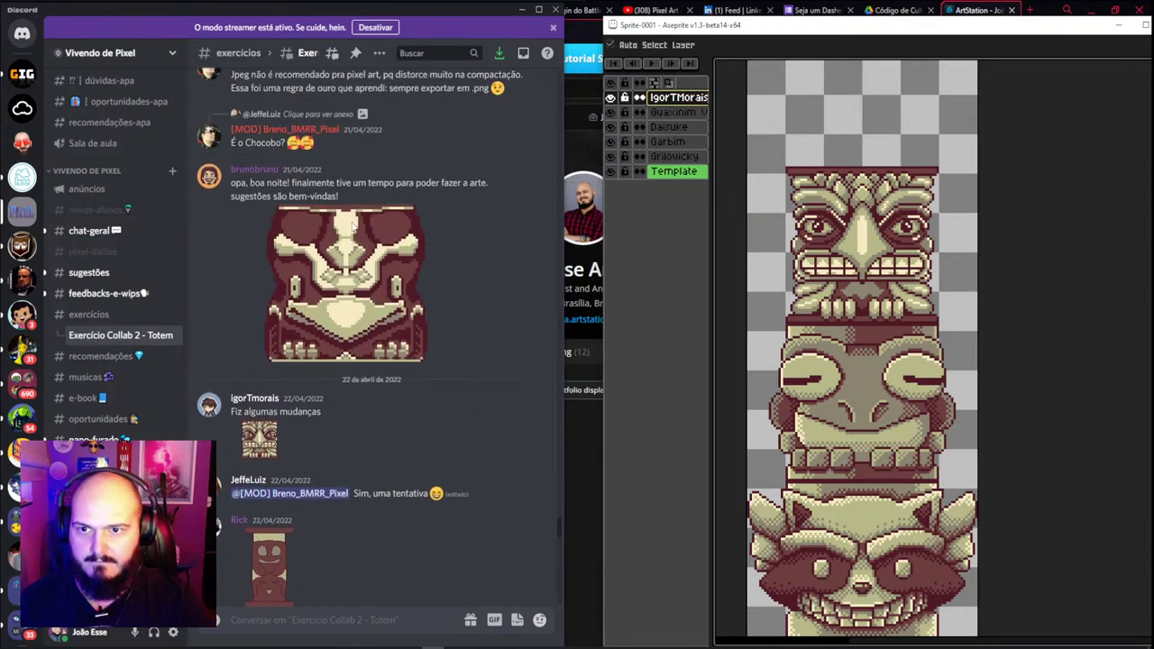
{"action": "left_click", "coordinate": [343, 249]}
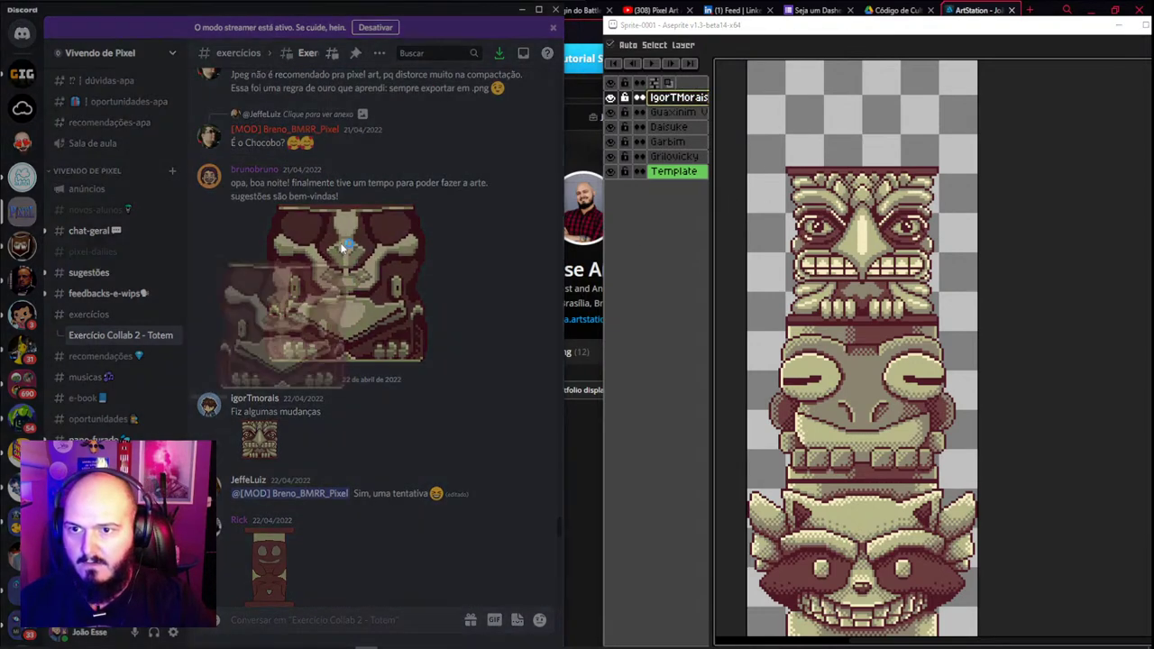
{"action": "key", "text": "Escape"}
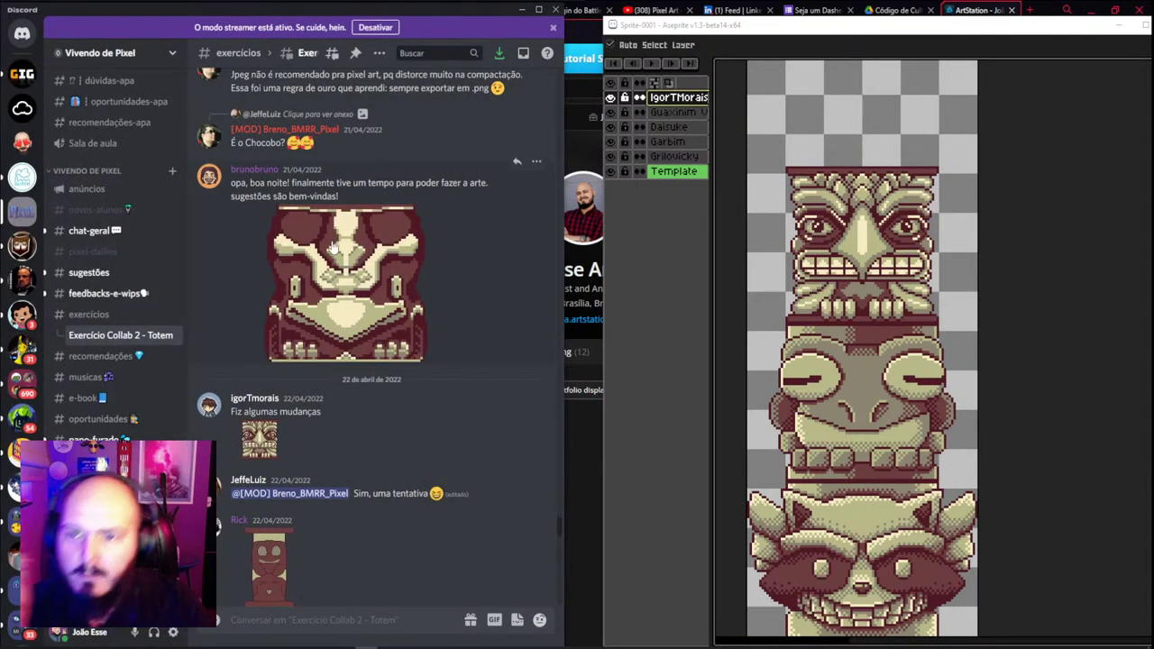
{"action": "scroll", "coordinate": [324, 312], "scroll_direction": "up", "scroll_amount": 10}
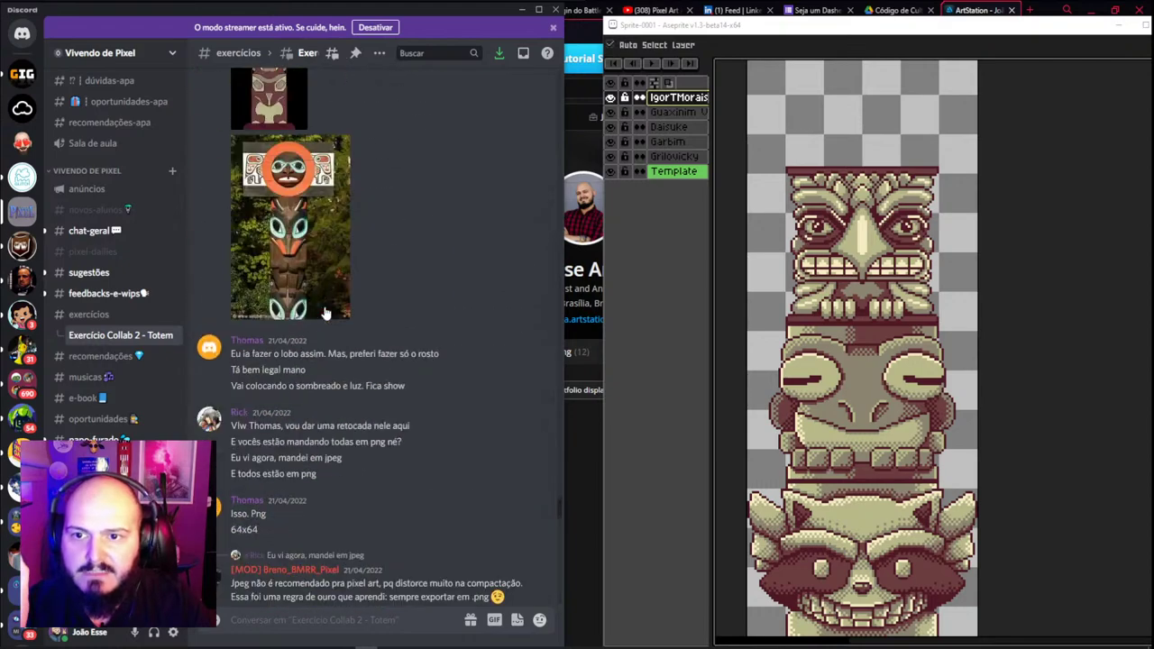
{"action": "scroll", "coordinate": [317, 305], "scroll_direction": "down", "scroll_amount": 10}
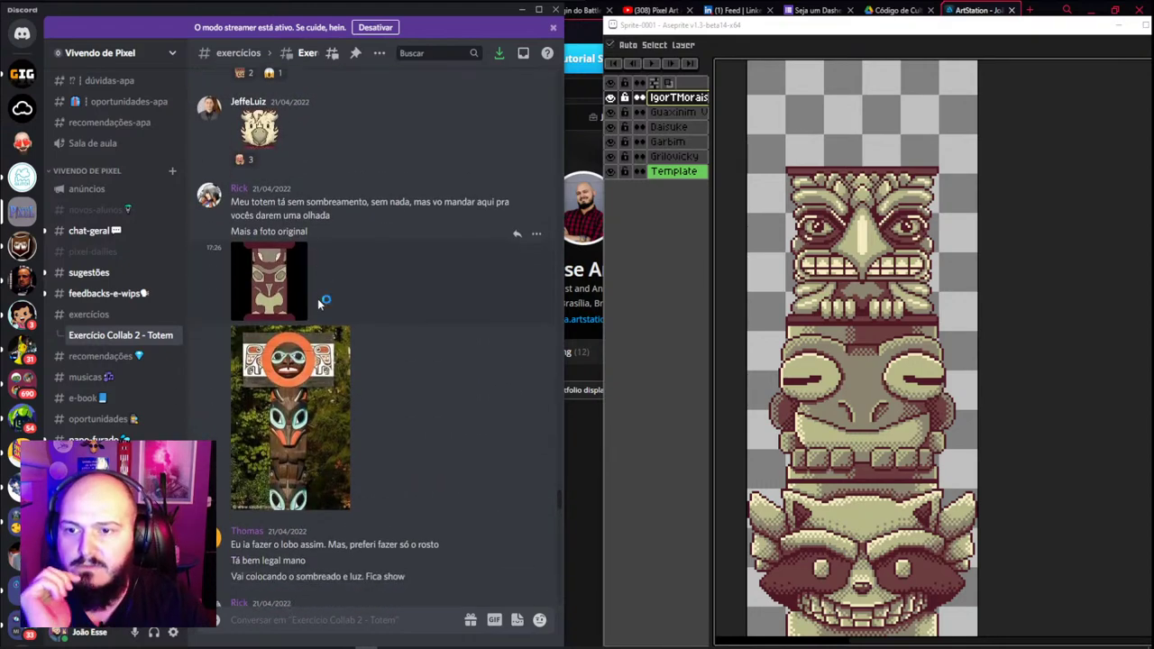
{"action": "right_click", "coordinate": [370, 233]}
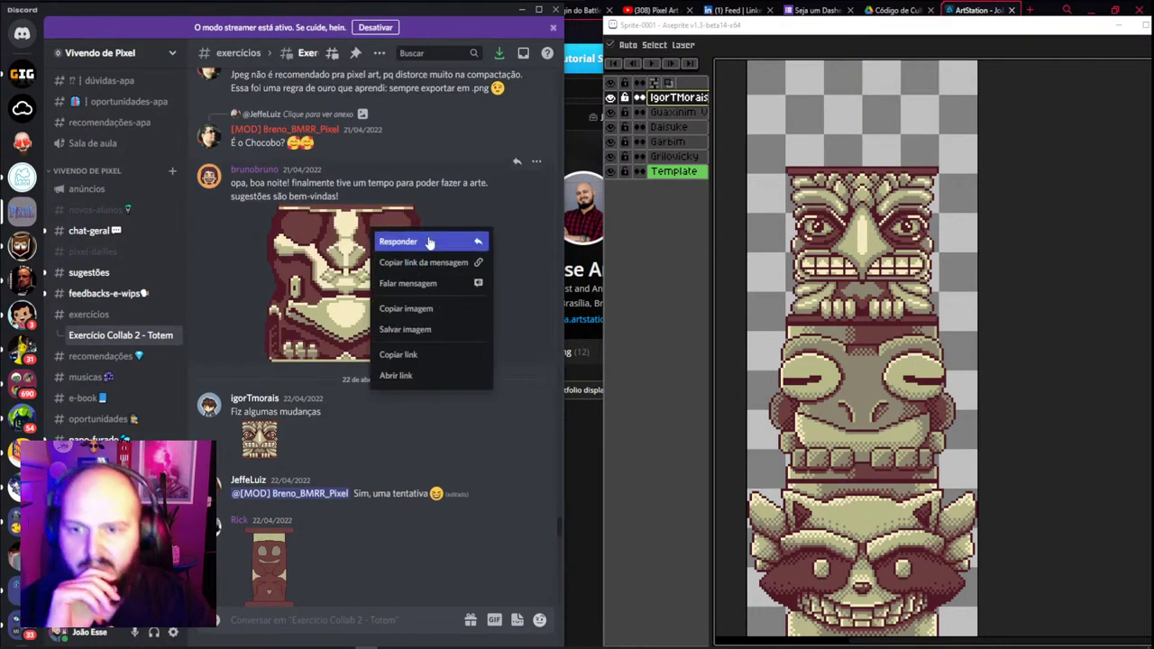
{"action": "left_click", "coordinate": [424, 308]}
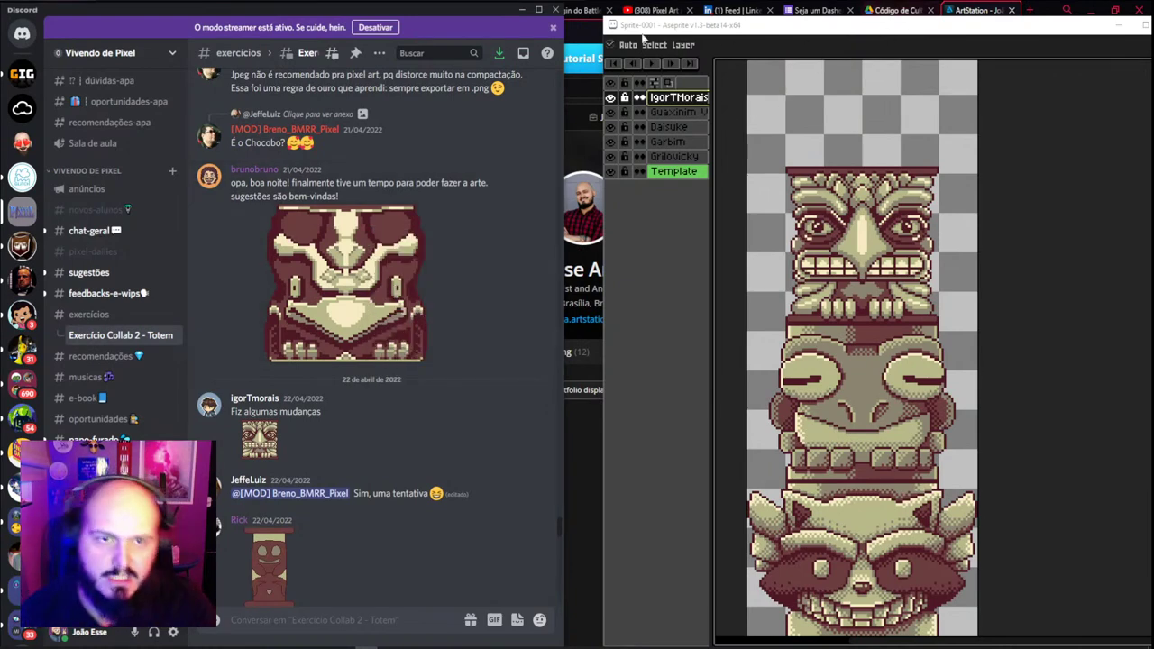
{"action": "key", "text": "ctrl+v"}
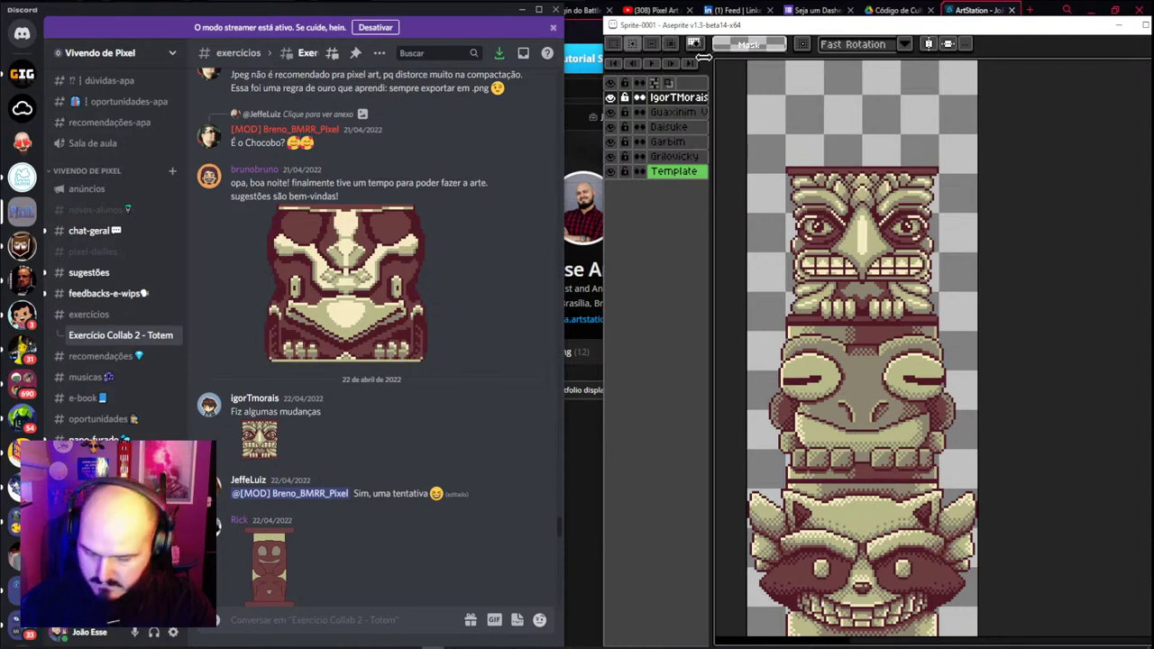
{"action": "key", "text": "ctrl+f"}
Create a new 384×256 sprite and paste the wide totem head into it
{"action": "left_click", "coordinate": [617, 41]}
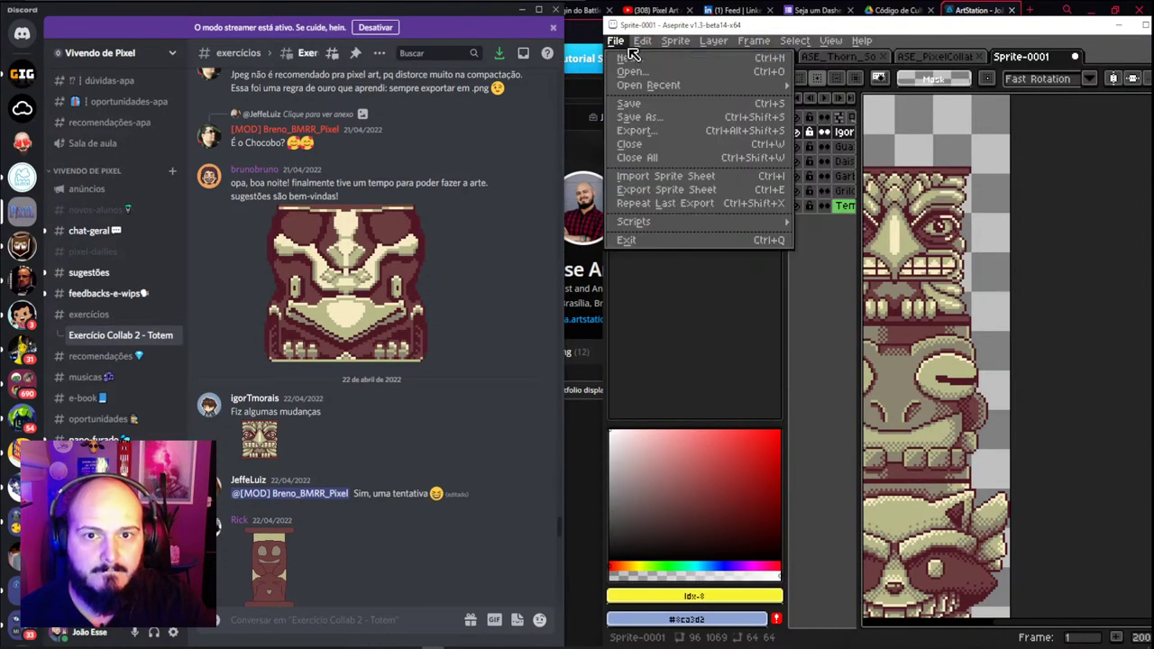
{"action": "left_click", "coordinate": [617, 42]}
{"action": "left_click", "coordinate": [617, 42]}
{"action": "left_click", "coordinate": [631, 56]}
{"action": "left_click", "coordinate": [855, 451]}
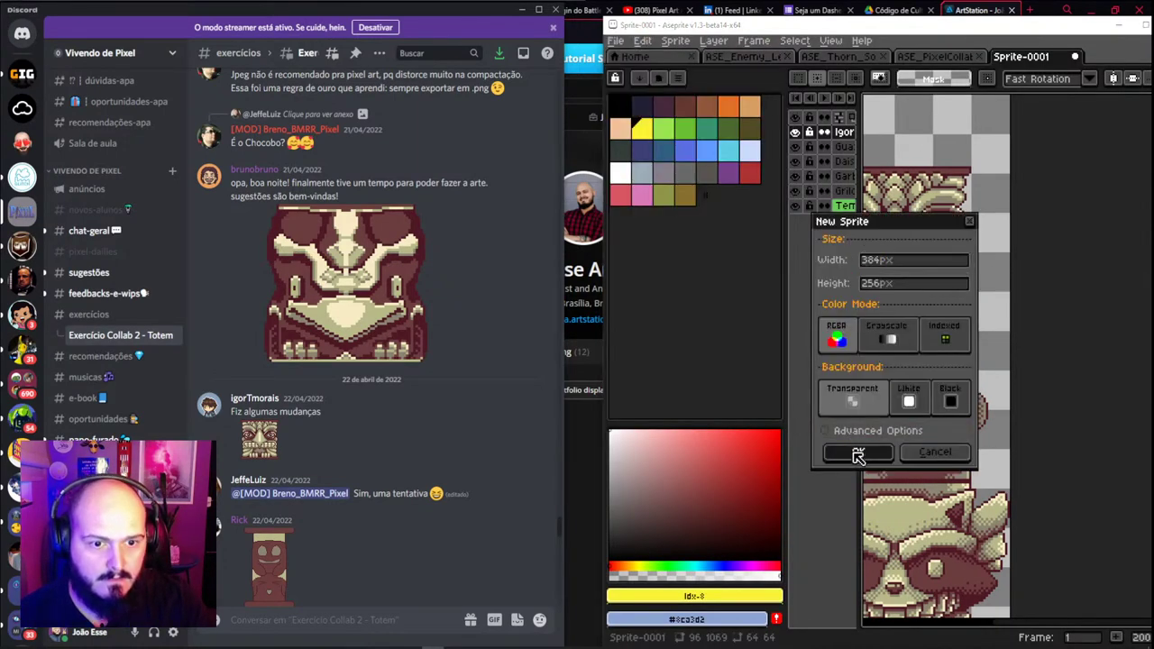
{"action": "key", "text": "ctrl+v"}
{"action": "scroll", "coordinate": [986, 399], "scroll_direction": "down", "scroll_amount": 1}
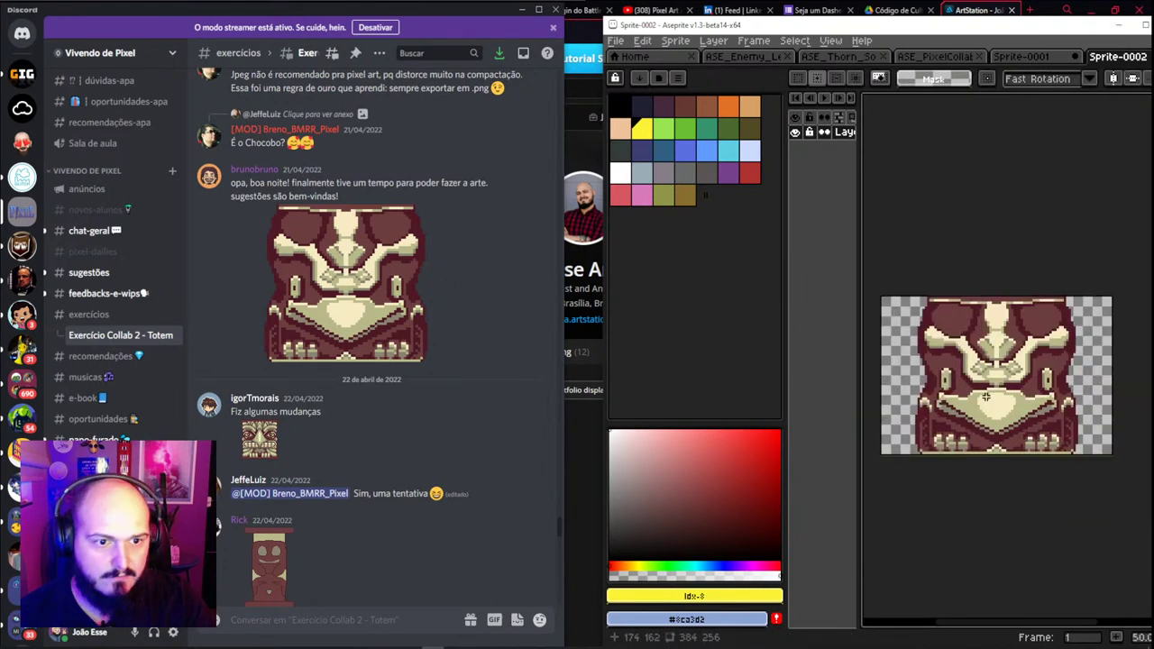
{"action": "scroll", "coordinate": [973, 370], "scroll_direction": "up", "scroll_amount": 6}
{"action": "scroll", "coordinate": [959, 343], "scroll_direction": "up", "scroll_amount": 4}
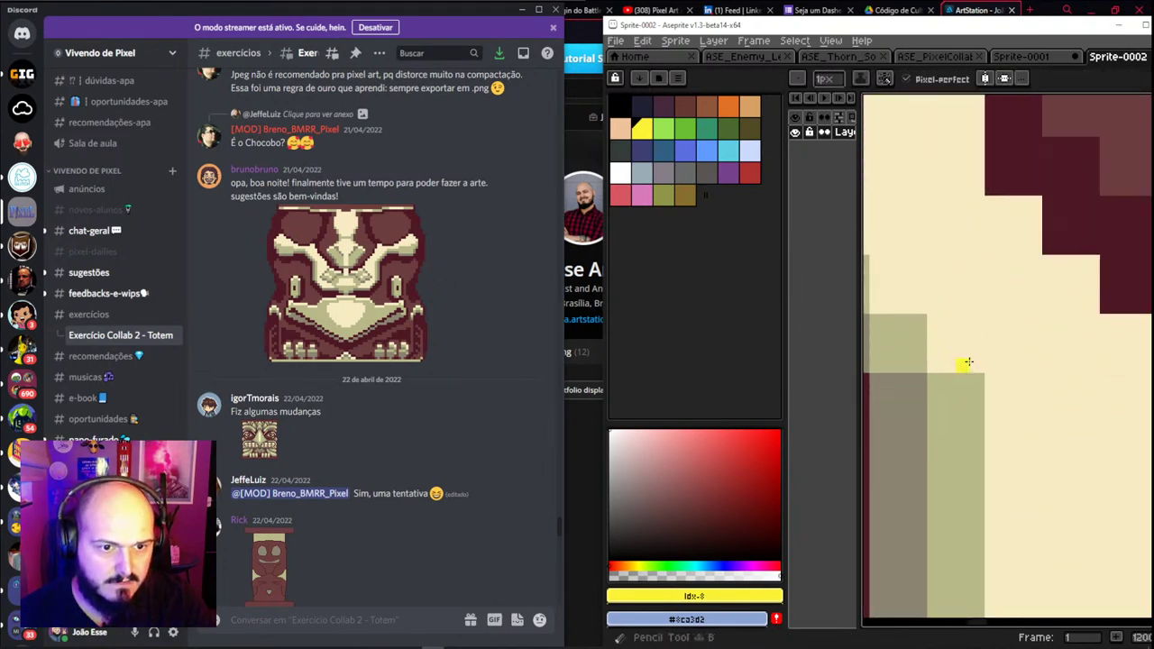
{"action": "key", "text": "Return"}
Shrink the sprite to 25% (96×64 px) via Sprite Size and copy the resized head
{"action": "left_click", "coordinate": [678, 41]}
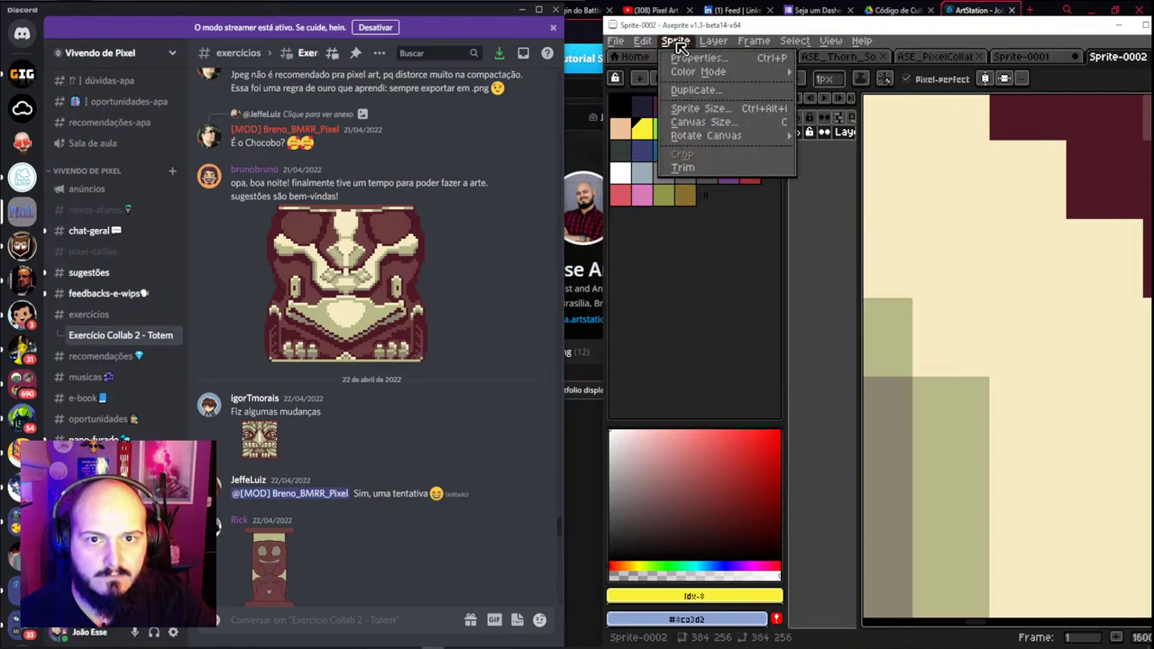
{"action": "left_click", "coordinate": [712, 106]}
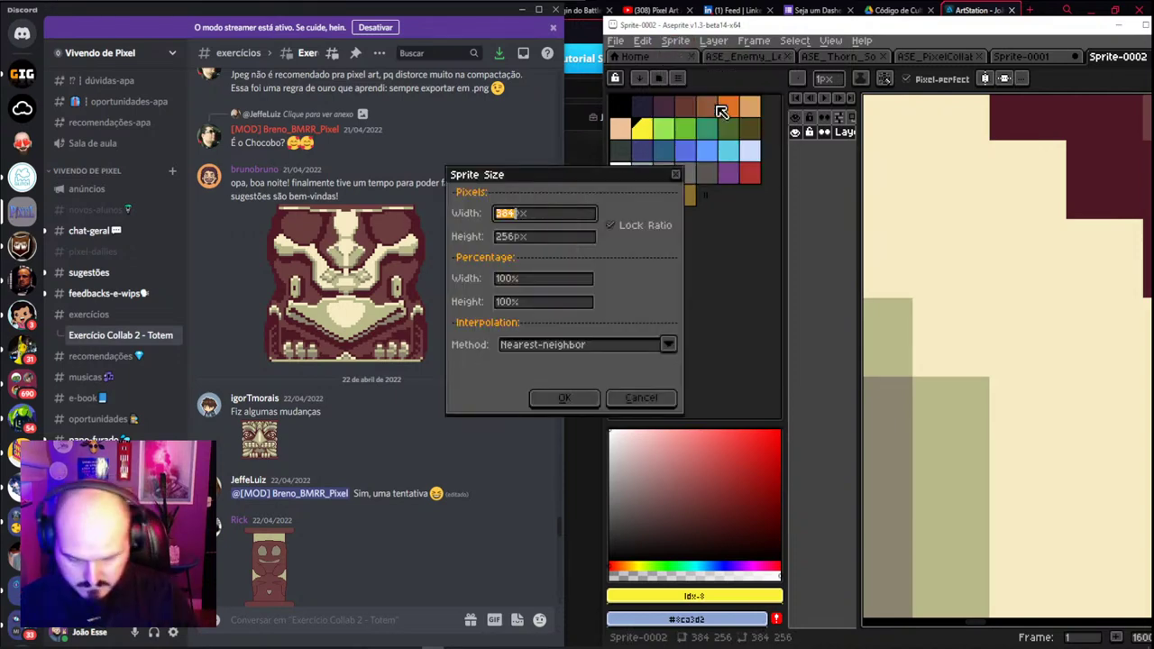
{"action": "type", "text": "192"}
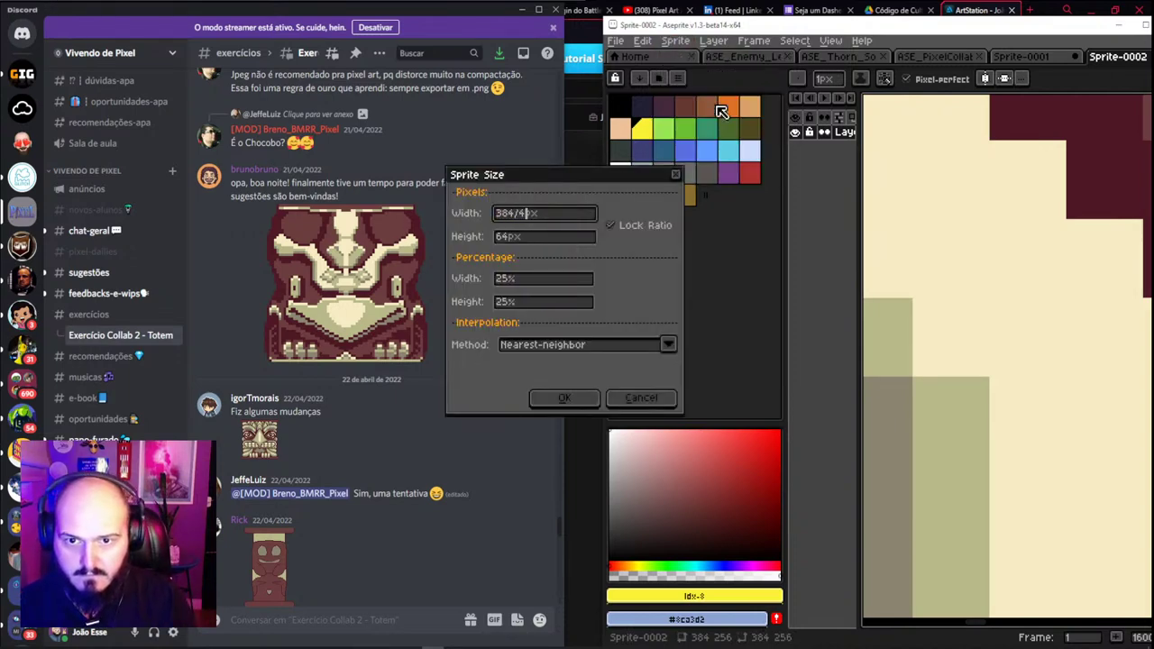
{"action": "key", "text": "Return"}
{"action": "key", "text": "ctrl+v"}
{"action": "scroll", "coordinate": [1082, 323], "scroll_direction": "down", "scroll_amount": 5}
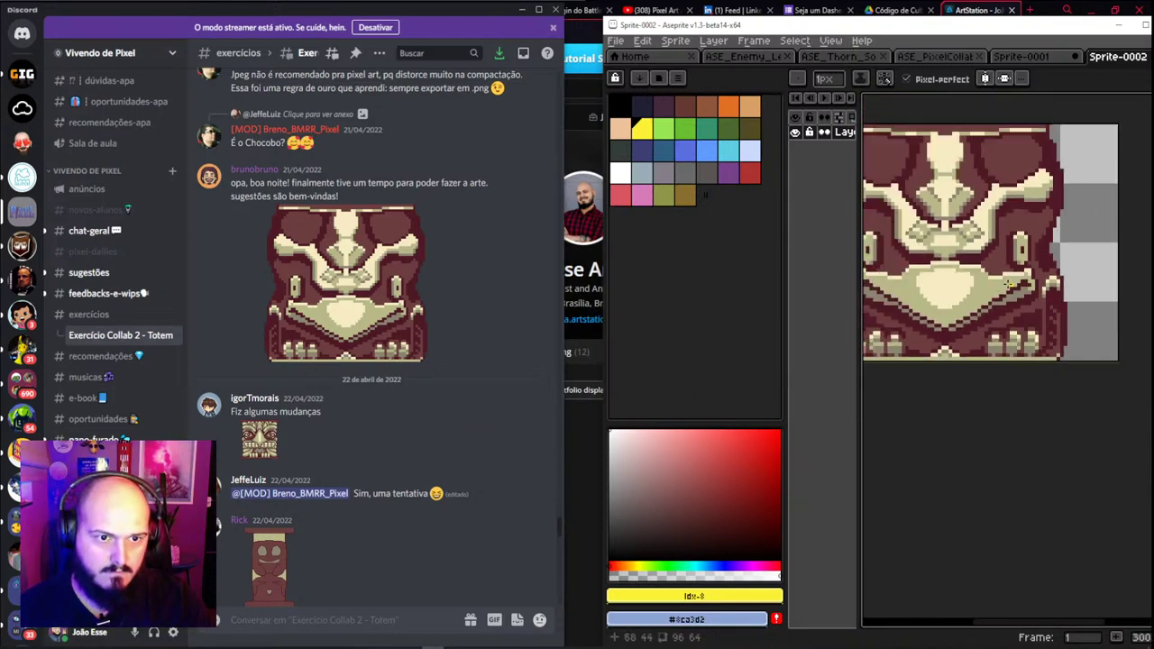
{"action": "key", "text": "Return"}
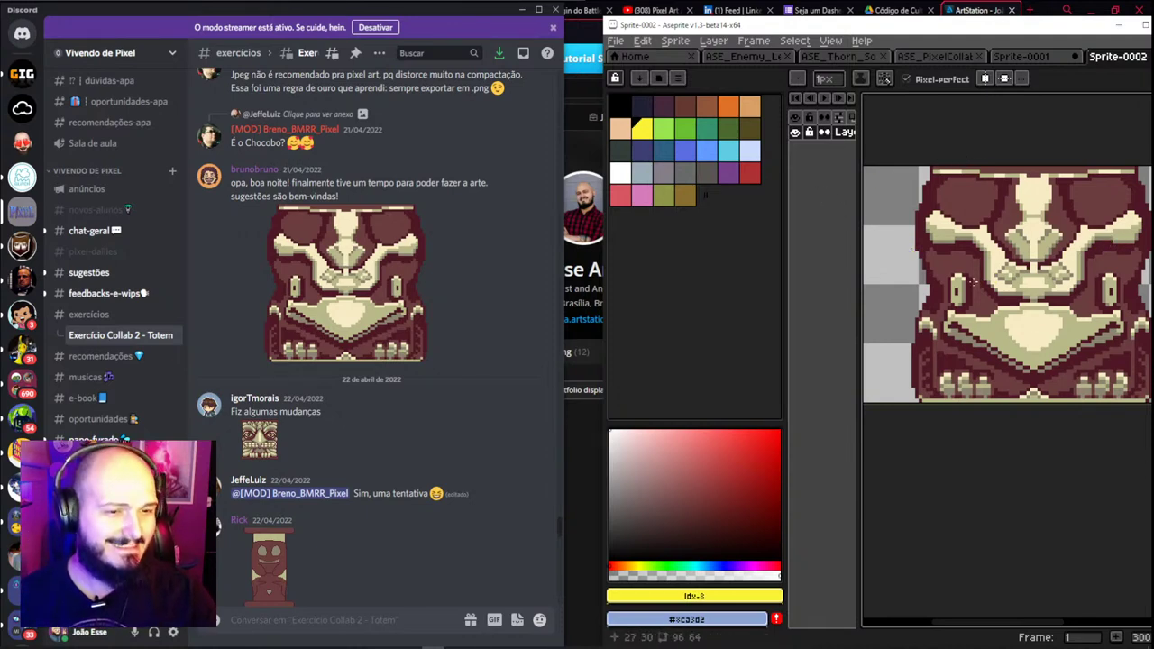
Return to the tall totem sprite and widen the window and layer-name column
{"action": "left_click", "coordinate": [1044, 57]}
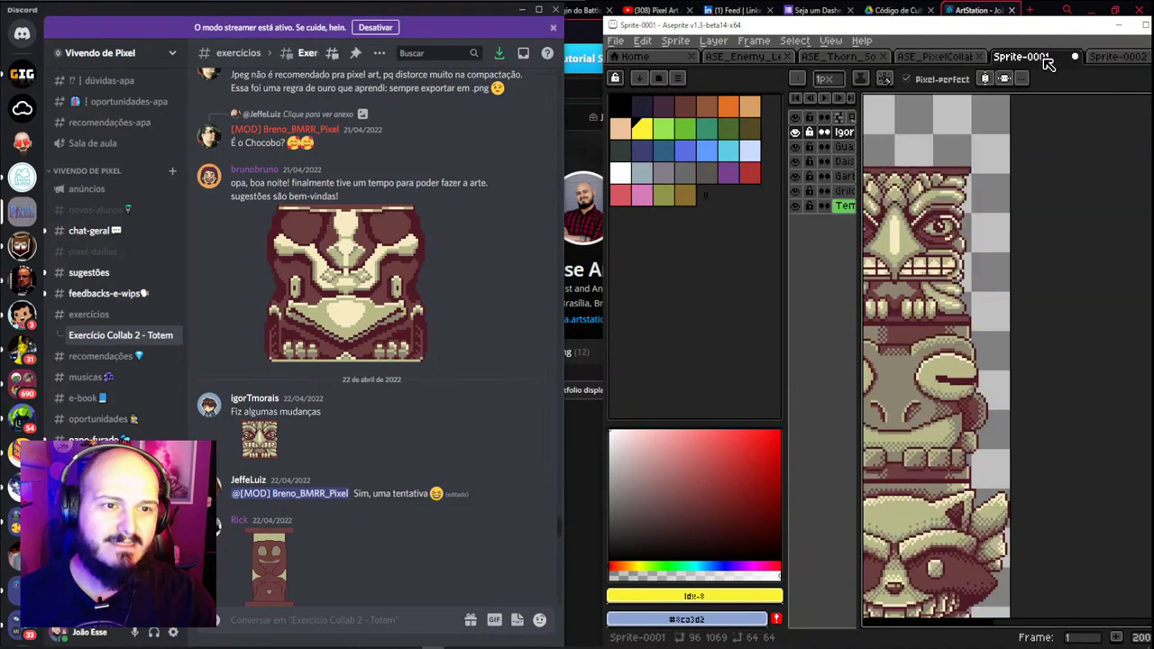
{"action": "left_click_drag", "start_coordinate": [944, 180], "coordinate": [1050, 315]}
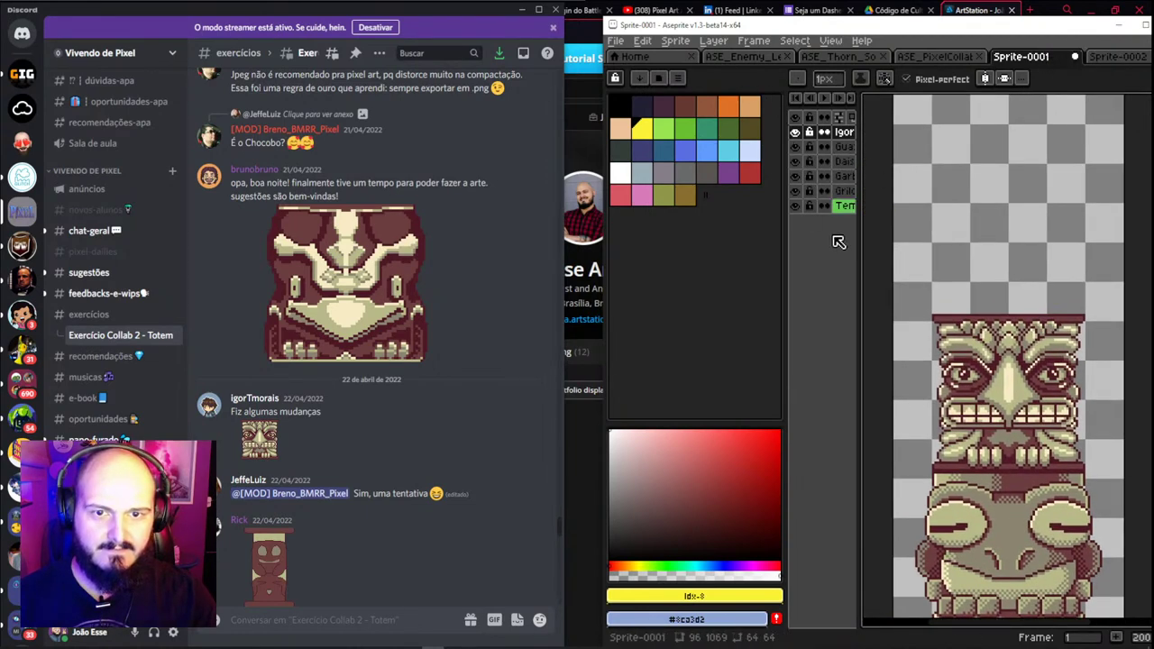
{"action": "key", "text": "ctrl+f"}
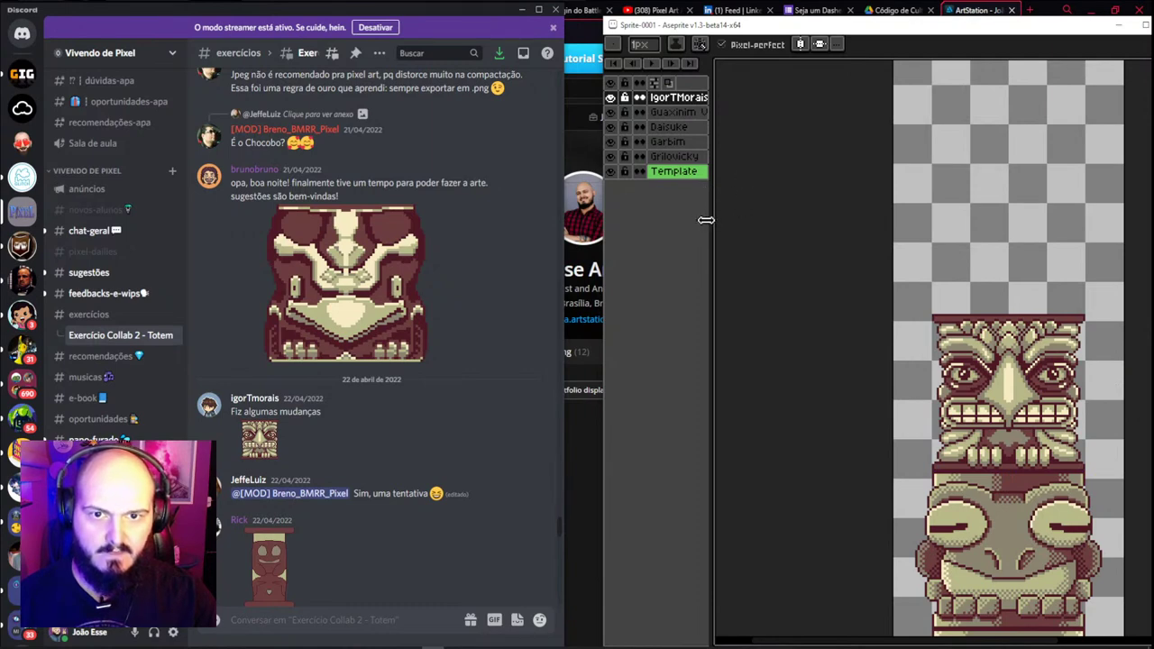
{"action": "left_click_drag", "start_coordinate": [603, 206], "coordinate": [561, 201]}
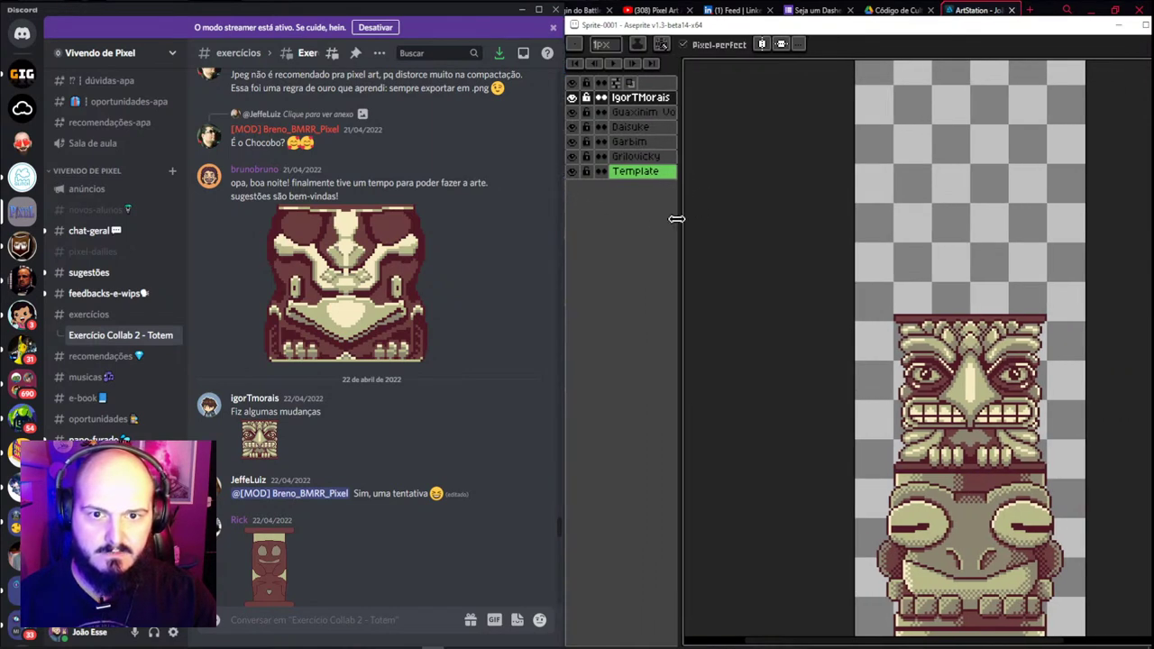
{"action": "left_click_drag", "start_coordinate": [676, 218], "coordinate": [725, 219]}
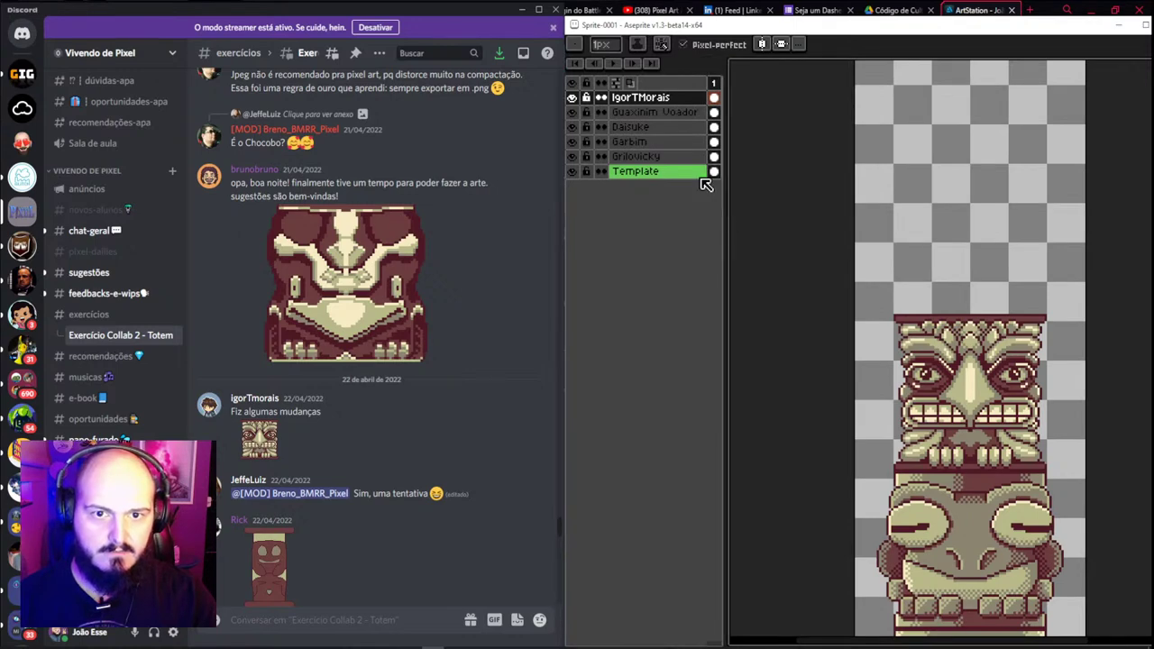
Paste the resized head on a new layer above the totem heads and name it after its poster
{"action": "key", "text": "shift+n"}
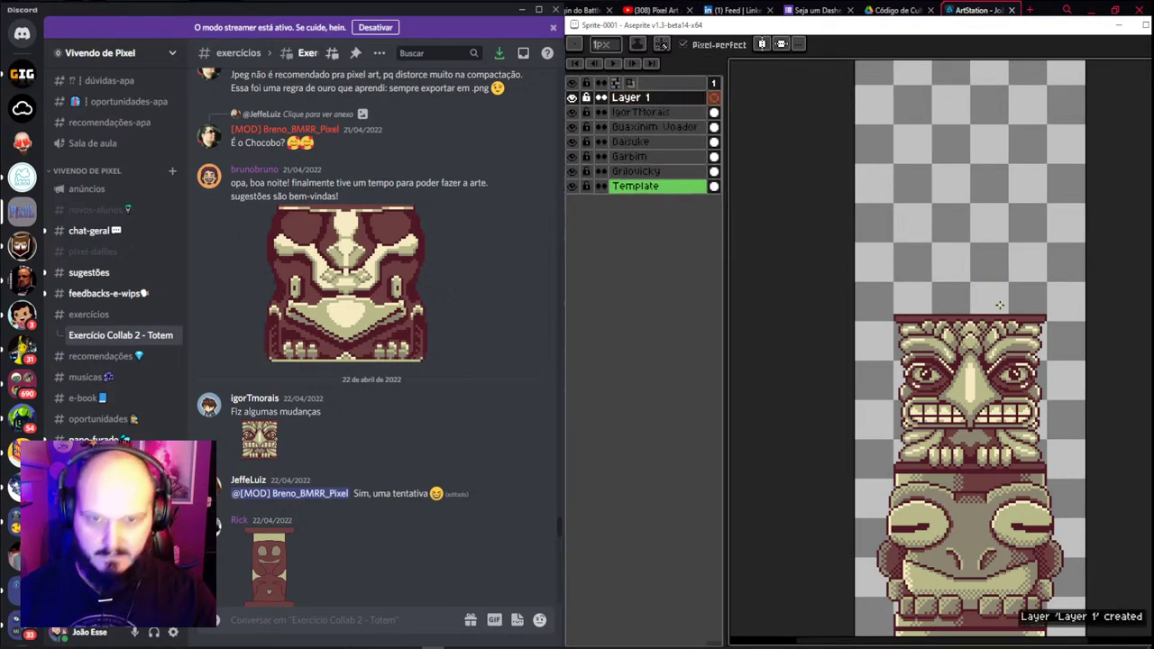
{"action": "key", "text": "ctrl+v"}
{"action": "key", "text": "v"}
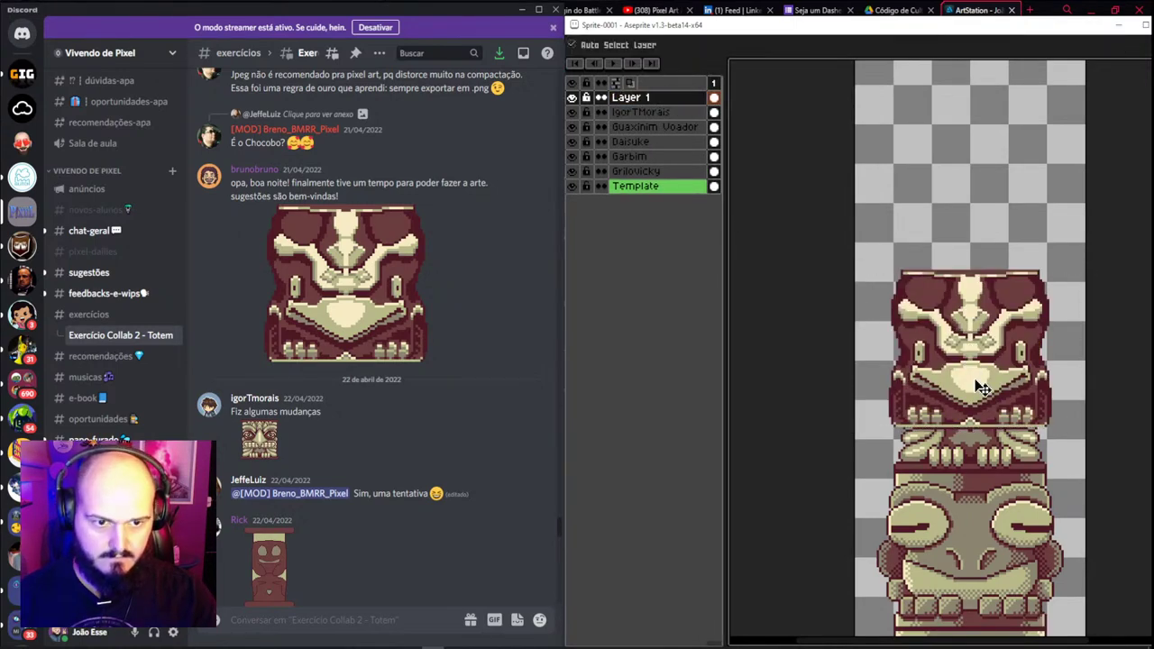
{"action": "left_click_drag", "start_coordinate": [981, 388], "coordinate": [980, 268]}
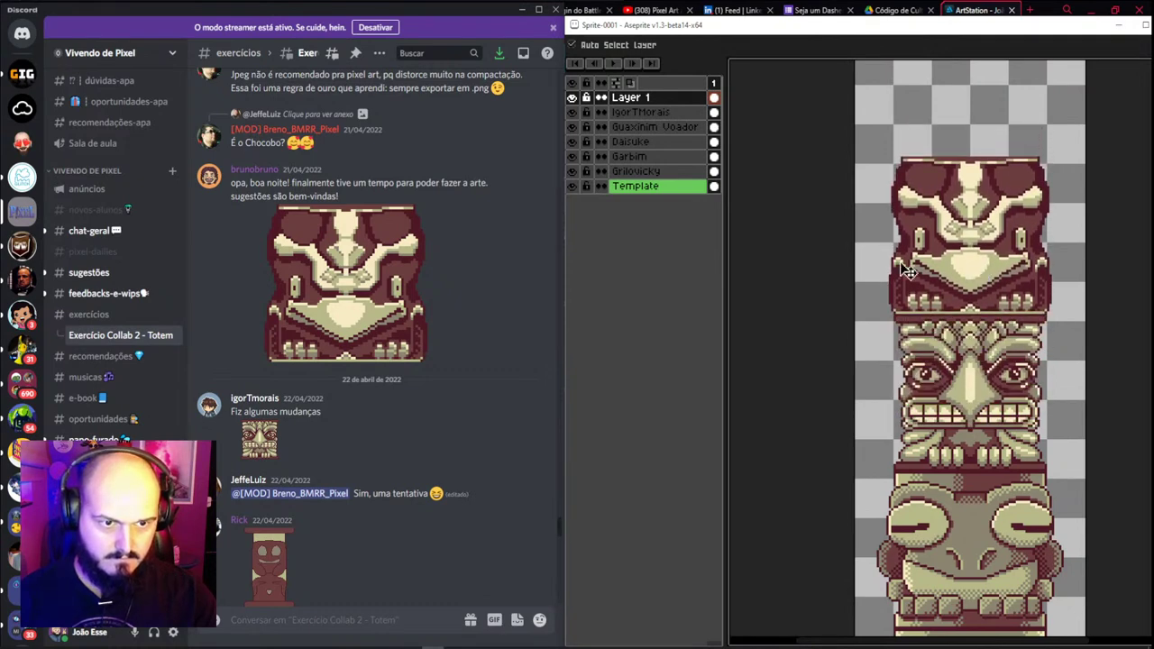
{"action": "double_click", "coordinate": [635, 99]}
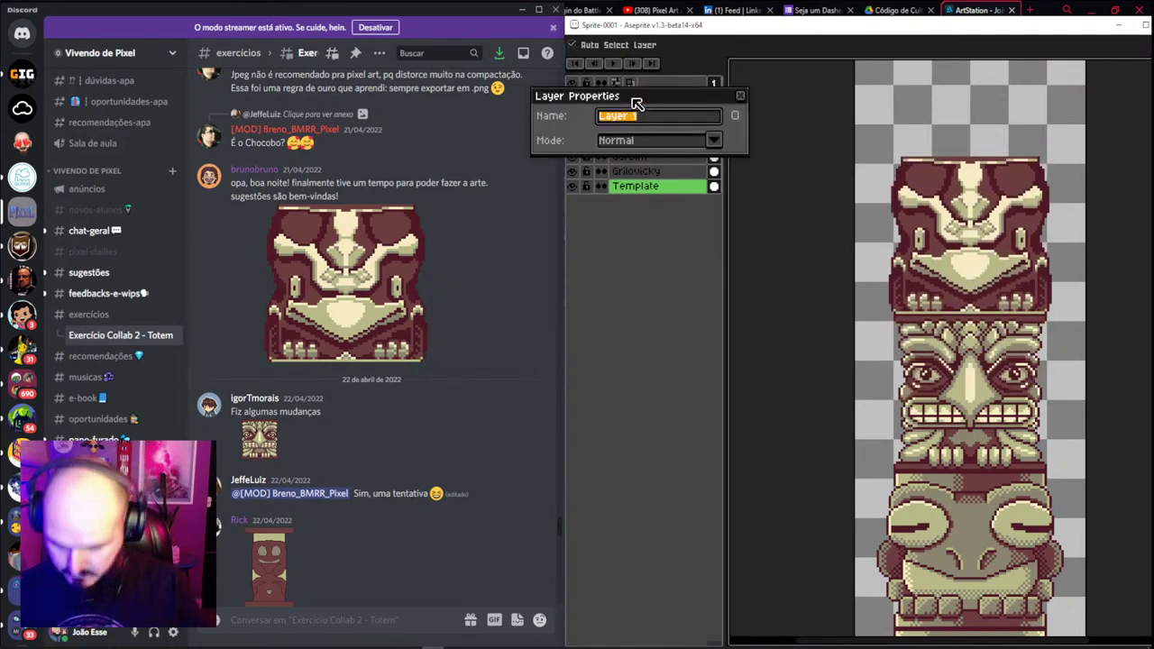
{"action": "type", "text": "BrunoBruno"}
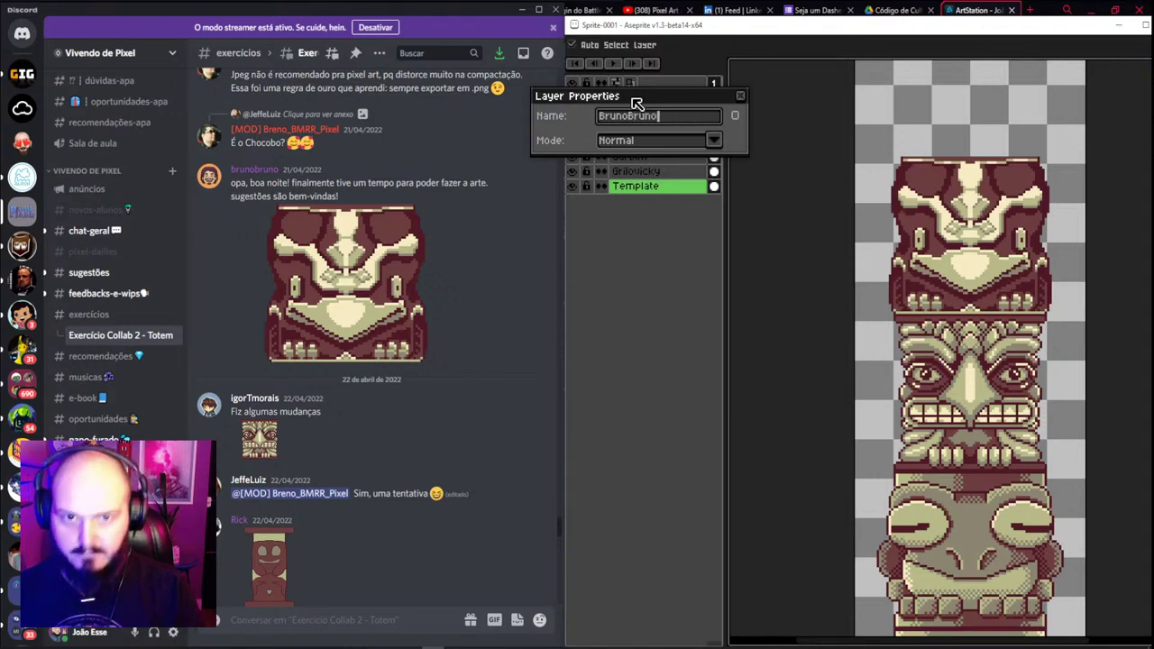
{"action": "key", "text": "Return"}
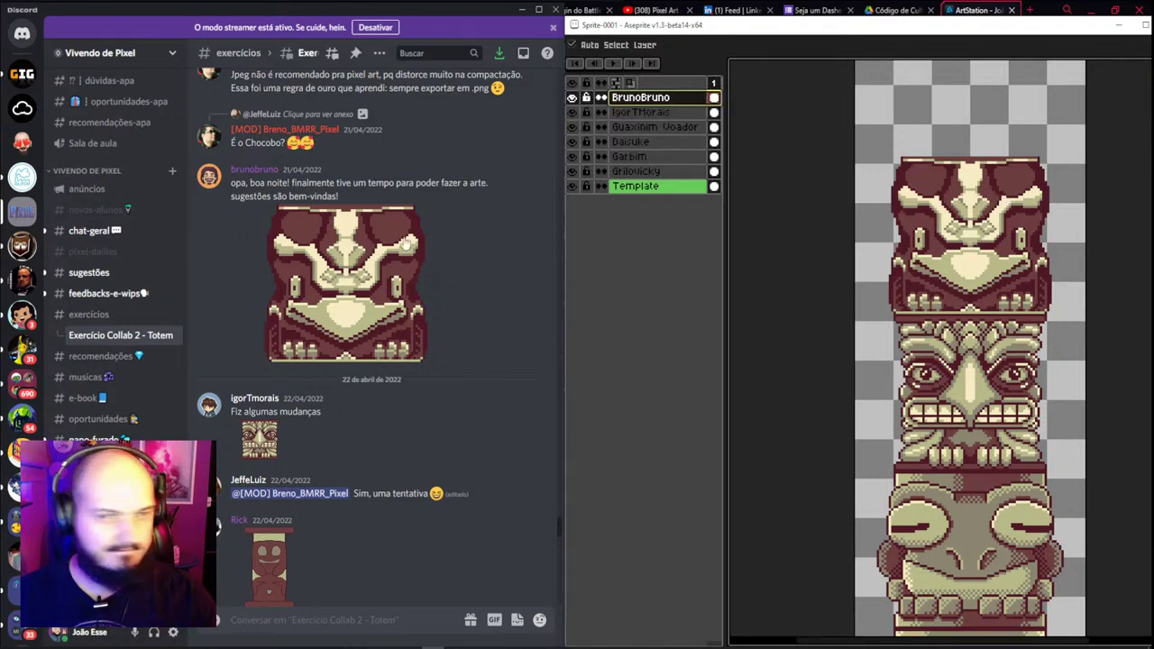
Enlarge and copy the bird-faced head image from the Discord thread
{"action": "scroll", "coordinate": [406, 244], "scroll_direction": "up", "scroll_amount": 3}
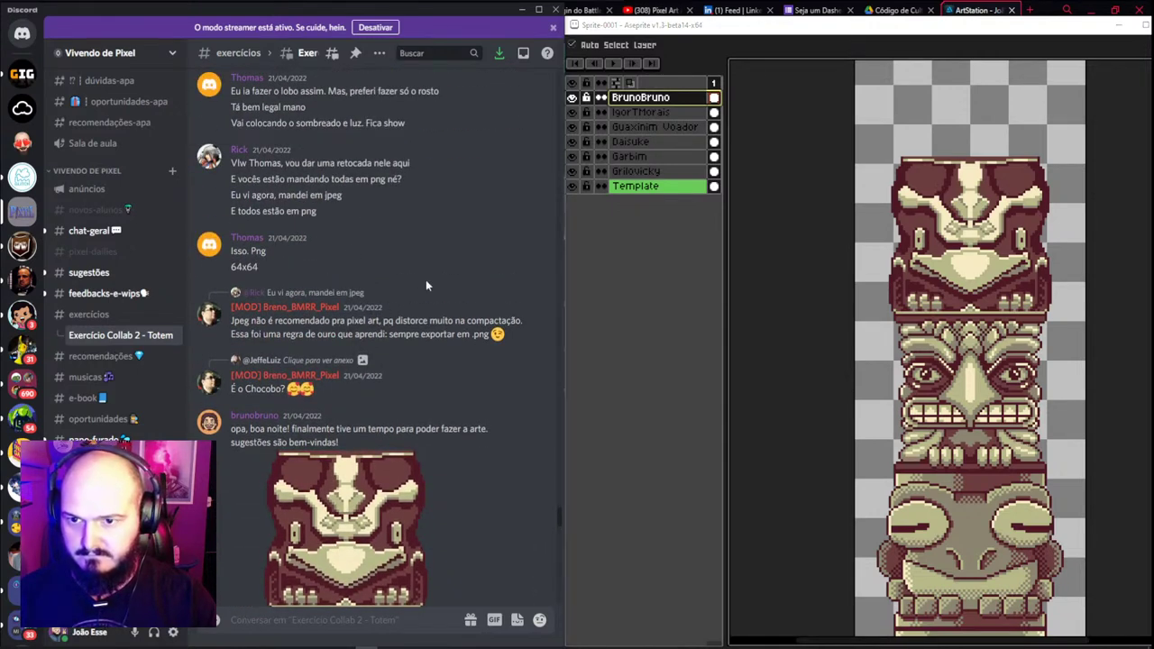
{"action": "scroll", "coordinate": [365, 307], "scroll_direction": "up", "scroll_amount": 5}
{"action": "scroll", "coordinate": [365, 304], "scroll_direction": "up", "scroll_amount": 3}
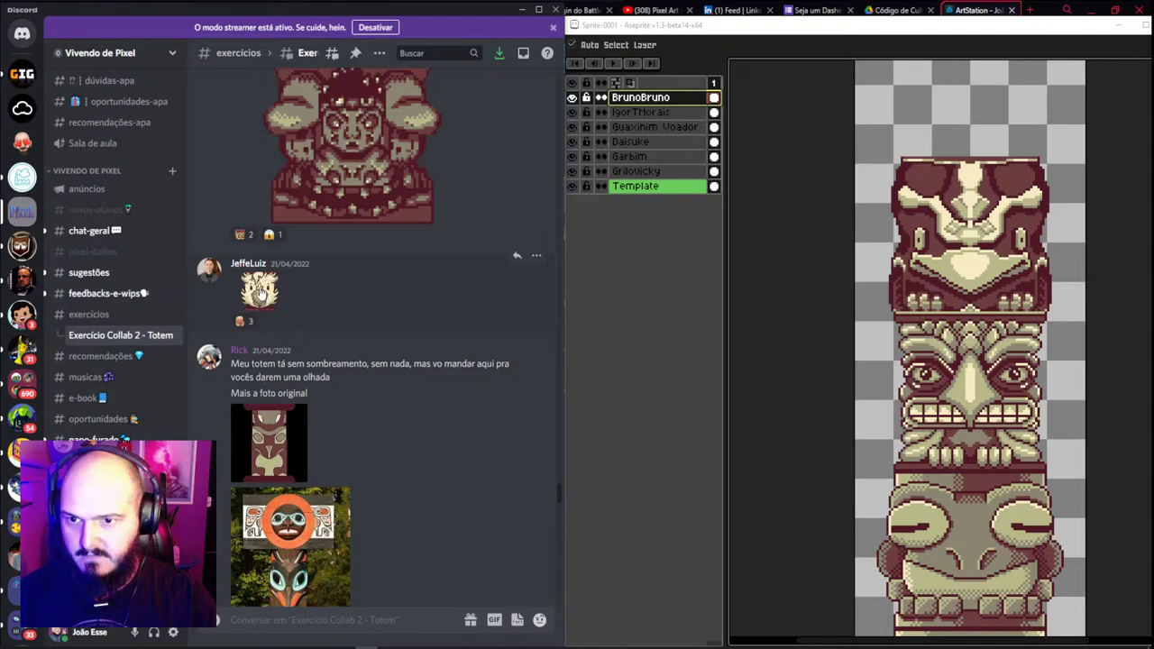
{"action": "left_click", "coordinate": [260, 291]}
{"action": "right_click", "coordinate": [278, 325]}
{"action": "left_click", "coordinate": [311, 336]}
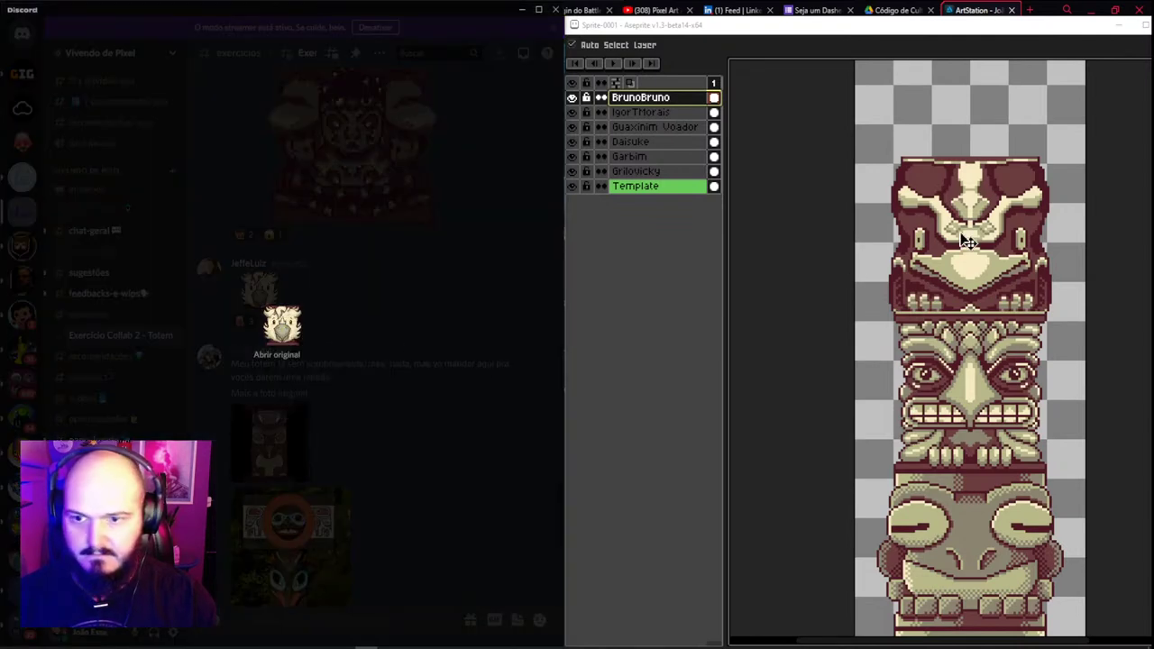
Paste the bird head onto a new layer and move it to the top of the totem
{"action": "left_click", "coordinate": [989, 227]}
{"action": "key", "text": "shift+n"}
{"action": "key", "text": "ctrl+v"}
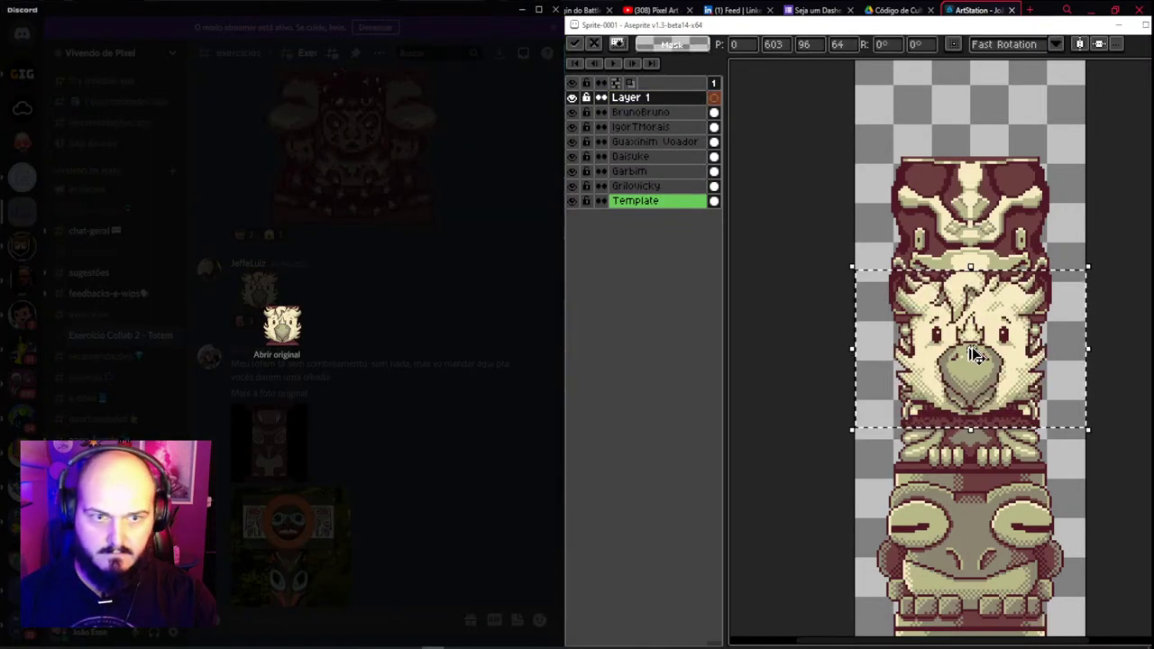
{"action": "key", "text": "Return"}
{"action": "left_click_drag", "start_coordinate": [983, 381], "coordinate": [983, 112]}
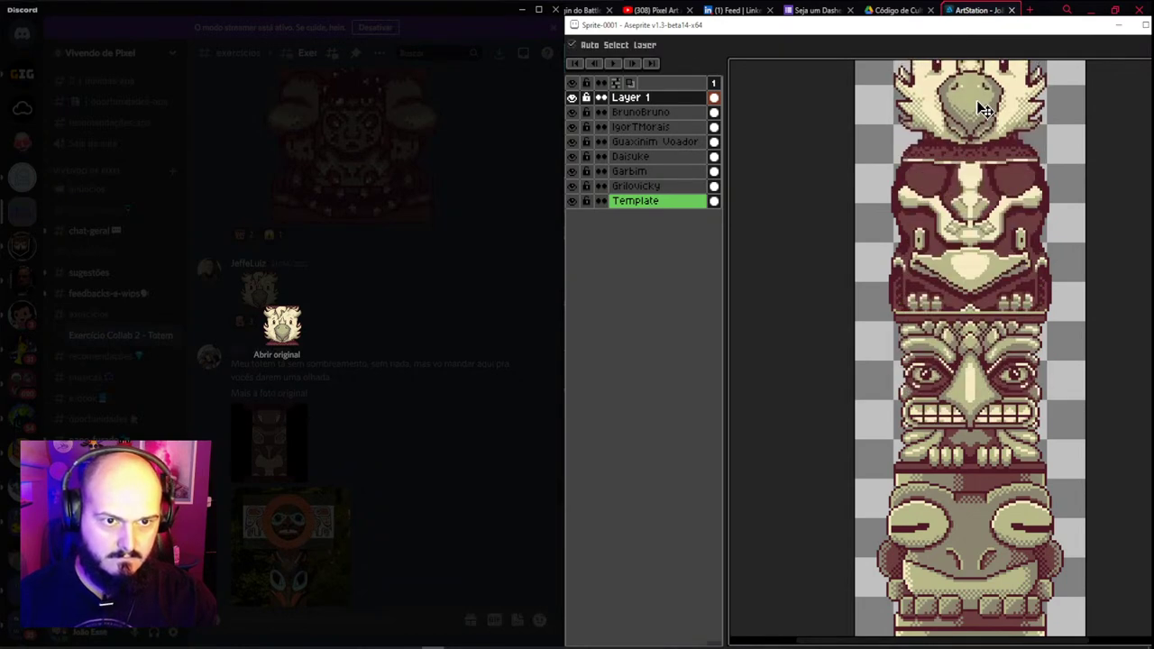
{"action": "left_click_drag", "start_coordinate": [978, 185], "coordinate": [967, 350]}
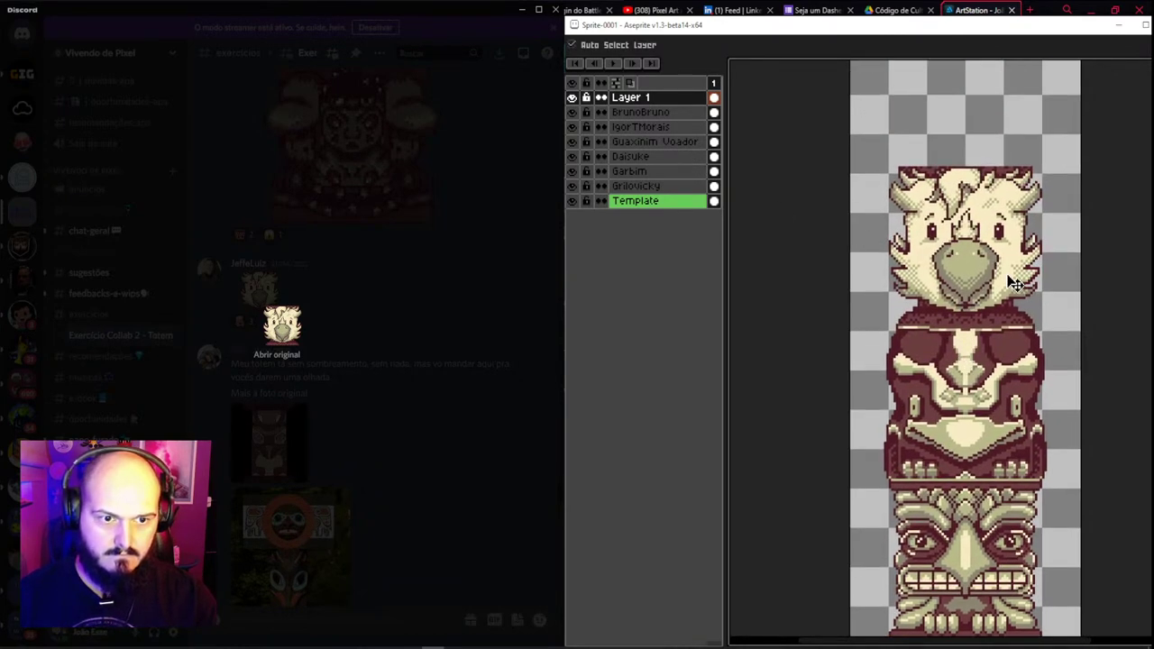
{"action": "left_click_drag", "start_coordinate": [1015, 286], "coordinate": [1015, 285]}
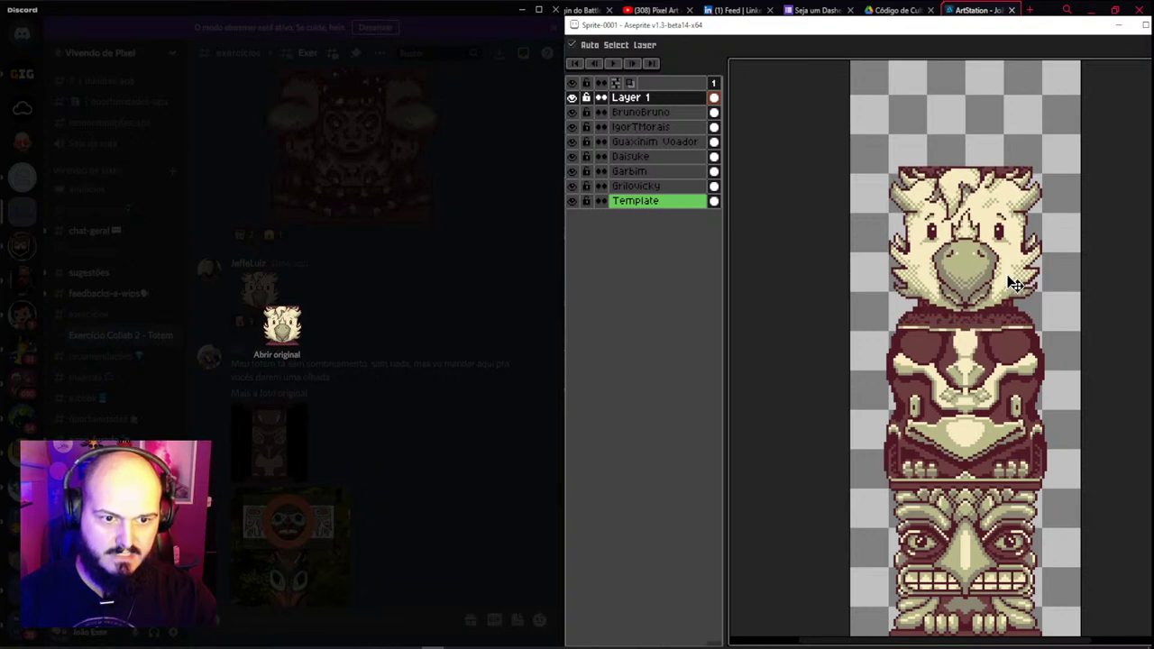
Rename the bird head's layer after the member who posted it
{"action": "double_click", "coordinate": [645, 98]}
{"action": "key", "text": "BackSpace"}
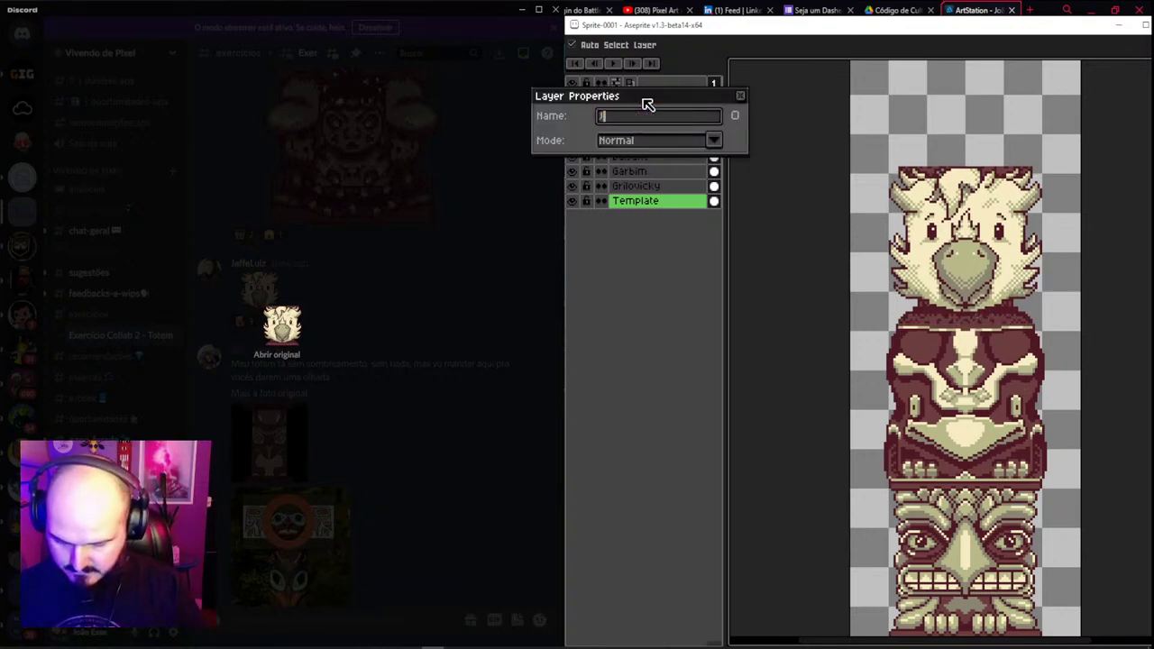
{"action": "type", "text": "JeffeLui"}
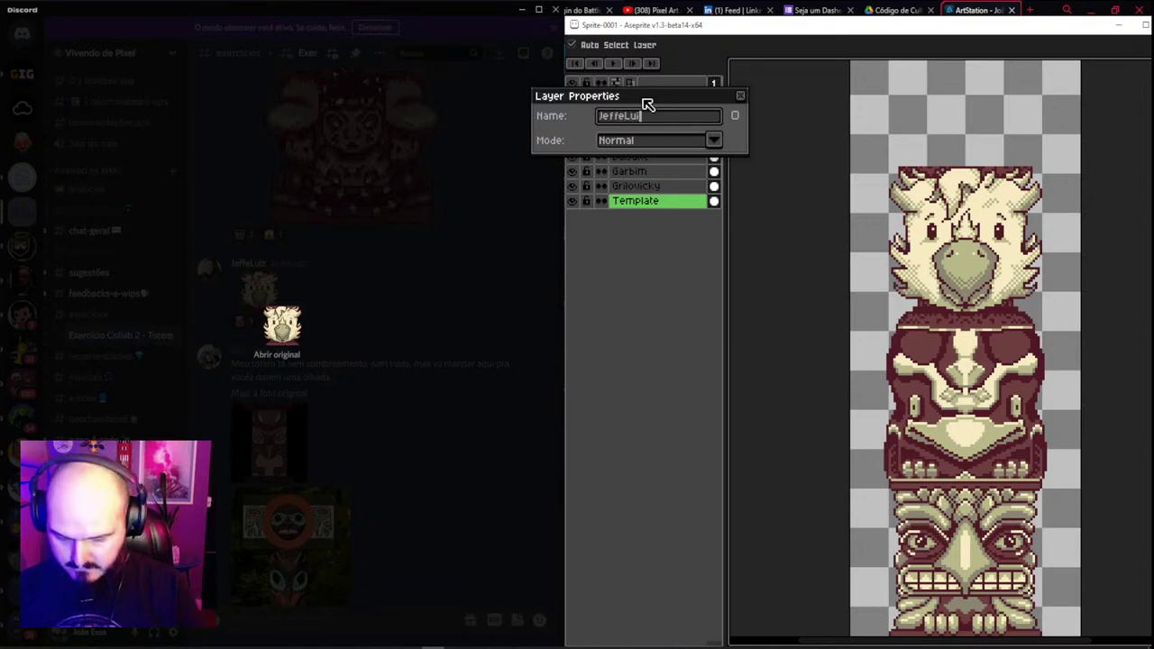
{"action": "type", "text": "z"}
{"action": "key", "text": "Return"}
{"action": "left_click", "coordinate": [339, 288]}
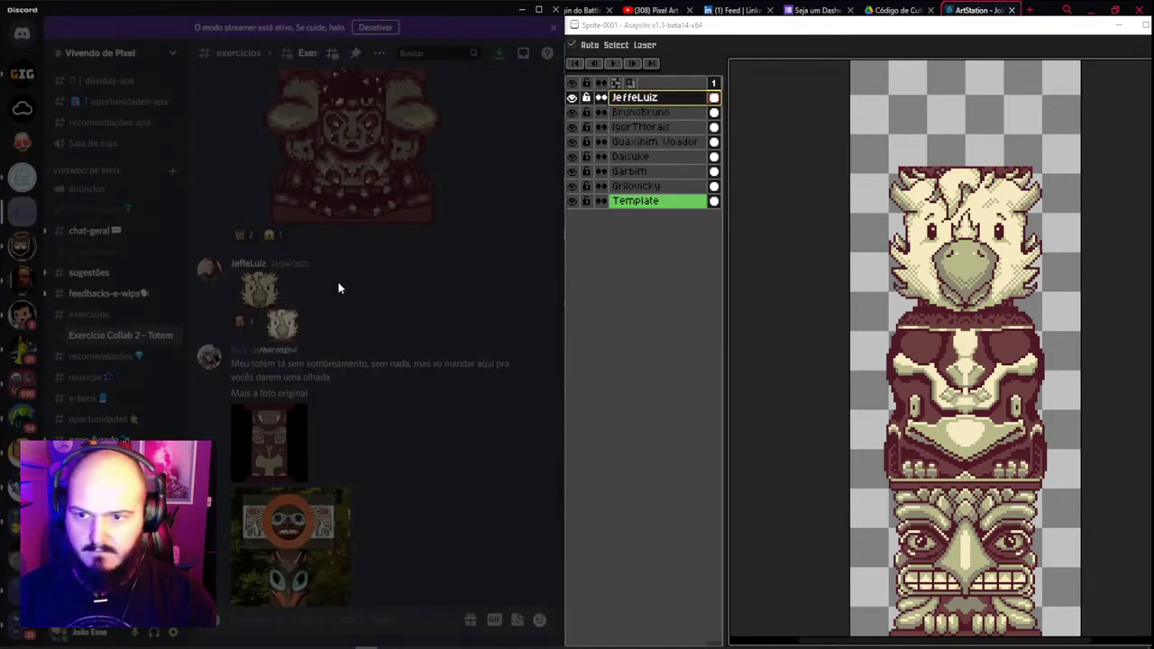
Copy the member's horned totem head thumbnail from Discord with Copiar imagem
{"action": "scroll", "coordinate": [1023, 270], "scroll_direction": "up", "scroll_amount": 1}
{"action": "scroll", "coordinate": [405, 230], "scroll_direction": "up", "scroll_amount": 2}
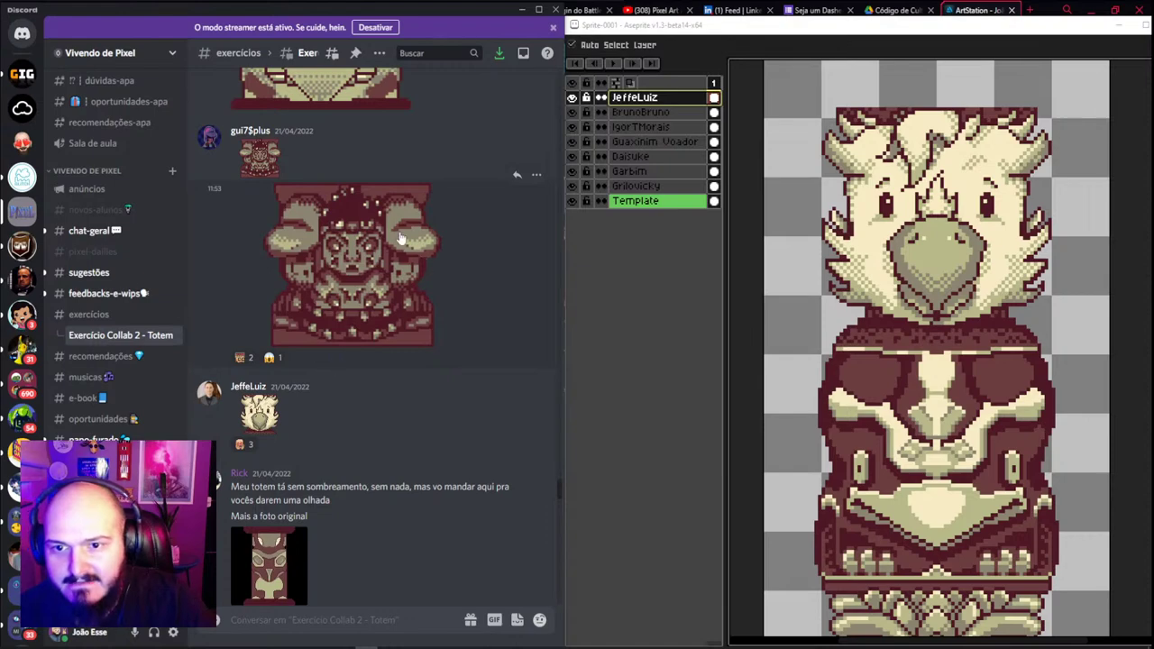
{"action": "right_click", "coordinate": [352, 253]}
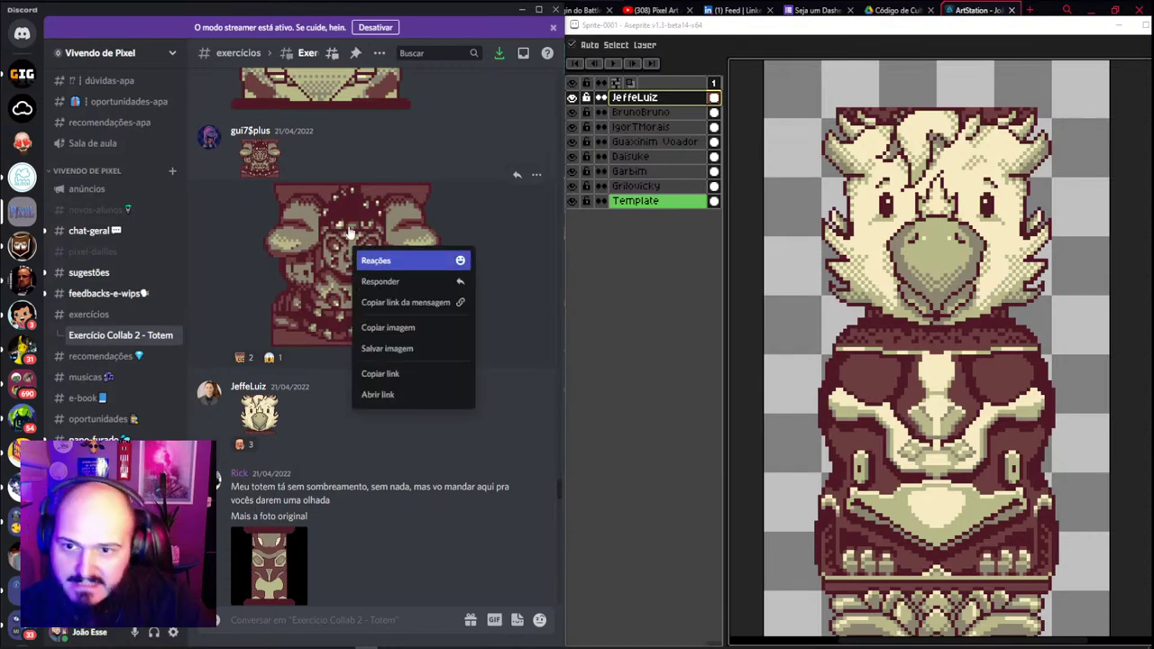
{"action": "left_click", "coordinate": [266, 167]}
{"action": "left_click", "coordinate": [322, 163]}
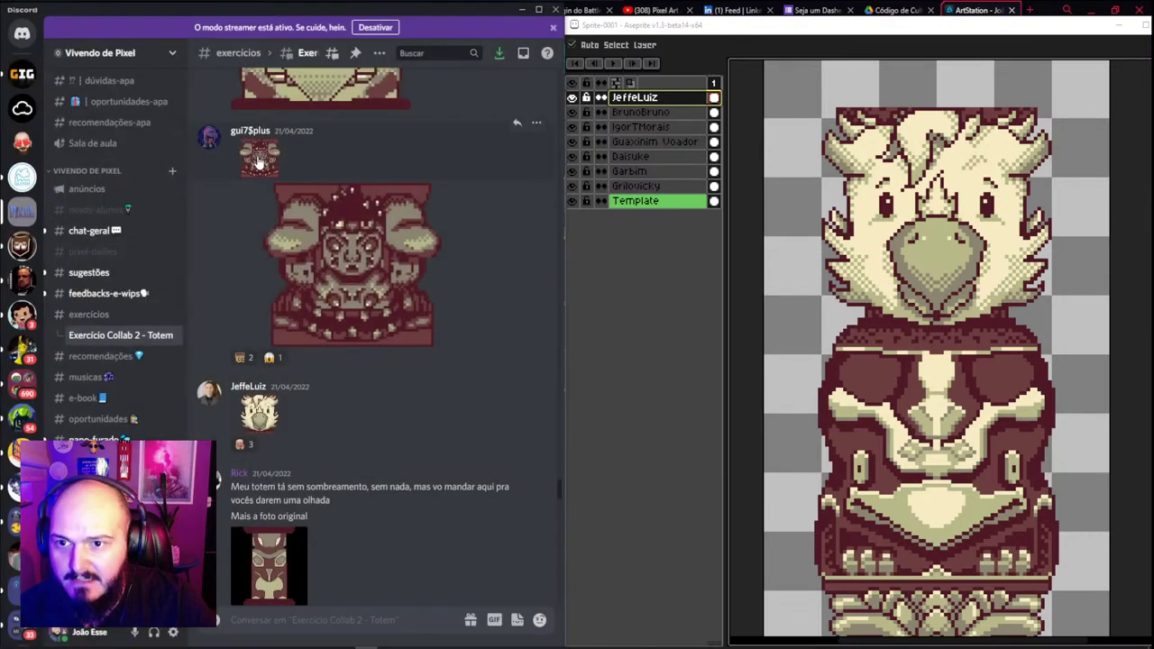
{"action": "right_click", "coordinate": [261, 158]}
{"action": "left_click", "coordinate": [297, 219]}
Paste the horned head onto a new layer and drop it at the top above the bird head
{"action": "type", "text": "v"}
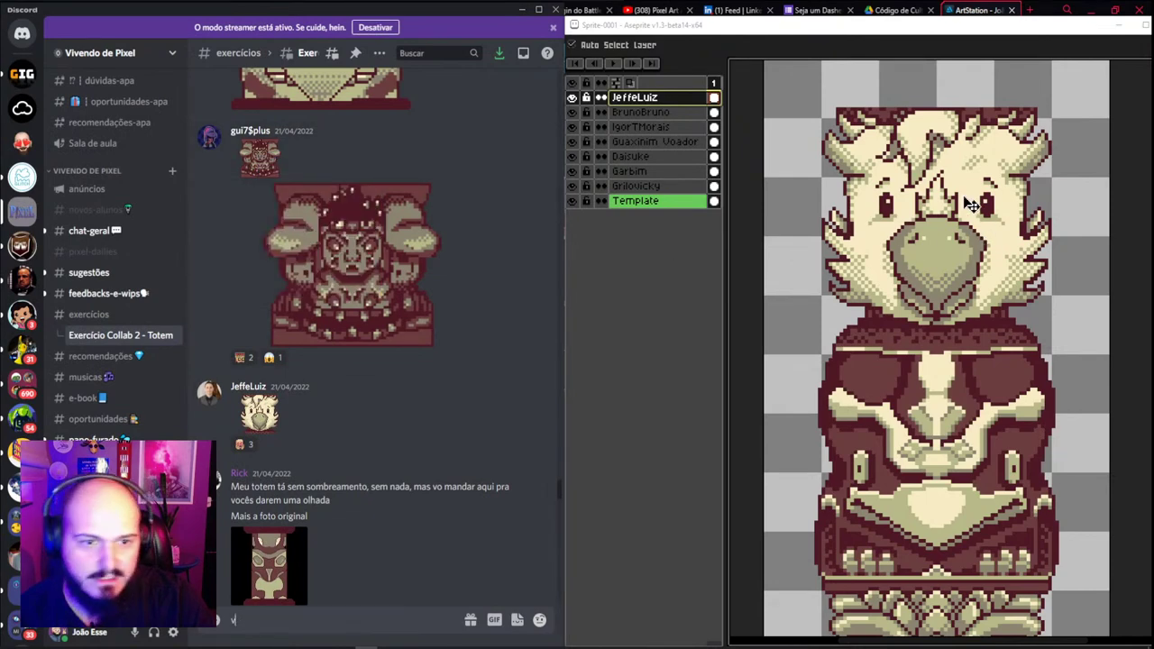
{"action": "left_click", "coordinate": [671, 271]}
{"action": "key", "text": "ctrl+v"}
{"action": "key", "text": "shift+ctrl+n"}
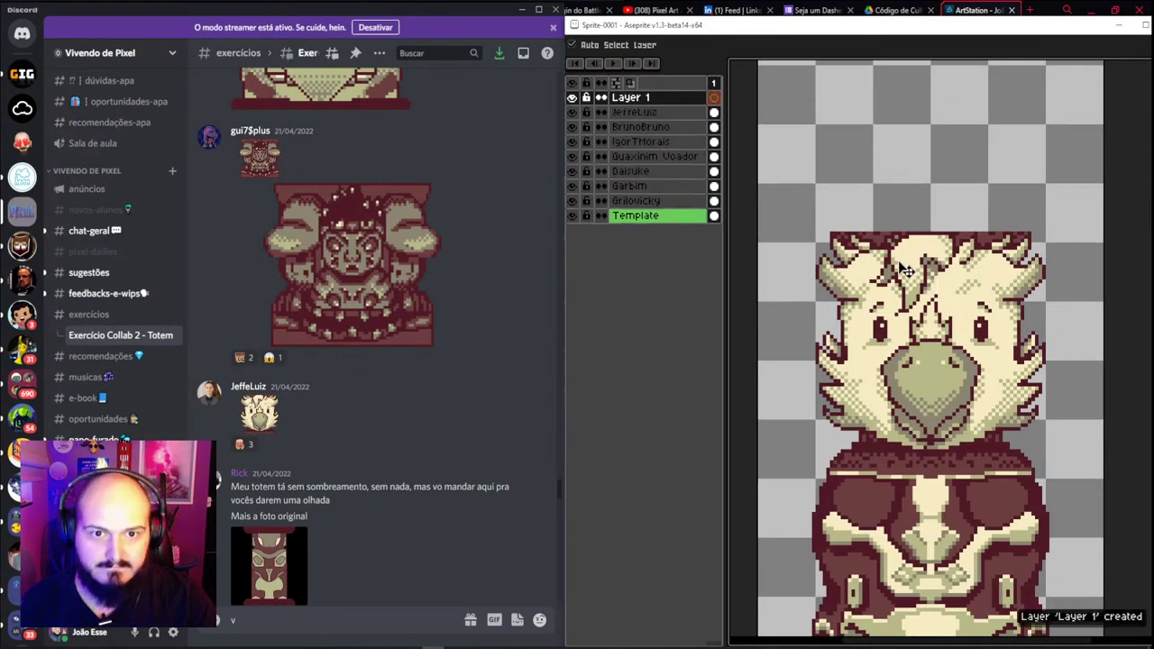
{"action": "key", "text": "ctrl+v"}
{"action": "left_click_drag", "start_coordinate": [907, 262], "coordinate": [915, 134]}
{"action": "scroll", "coordinate": [932, 188], "scroll_direction": "down", "scroll_amount": 2}
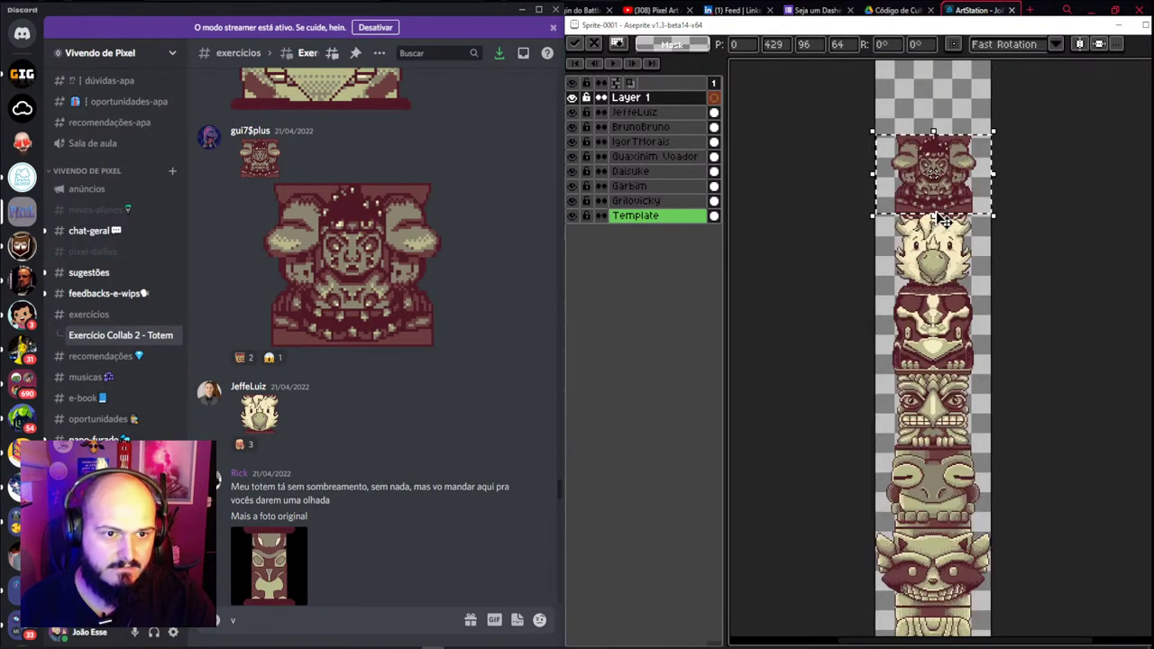
{"action": "scroll", "coordinate": [949, 206], "scroll_direction": "up", "scroll_amount": 1}
{"action": "key", "text": "ctrl+d"}
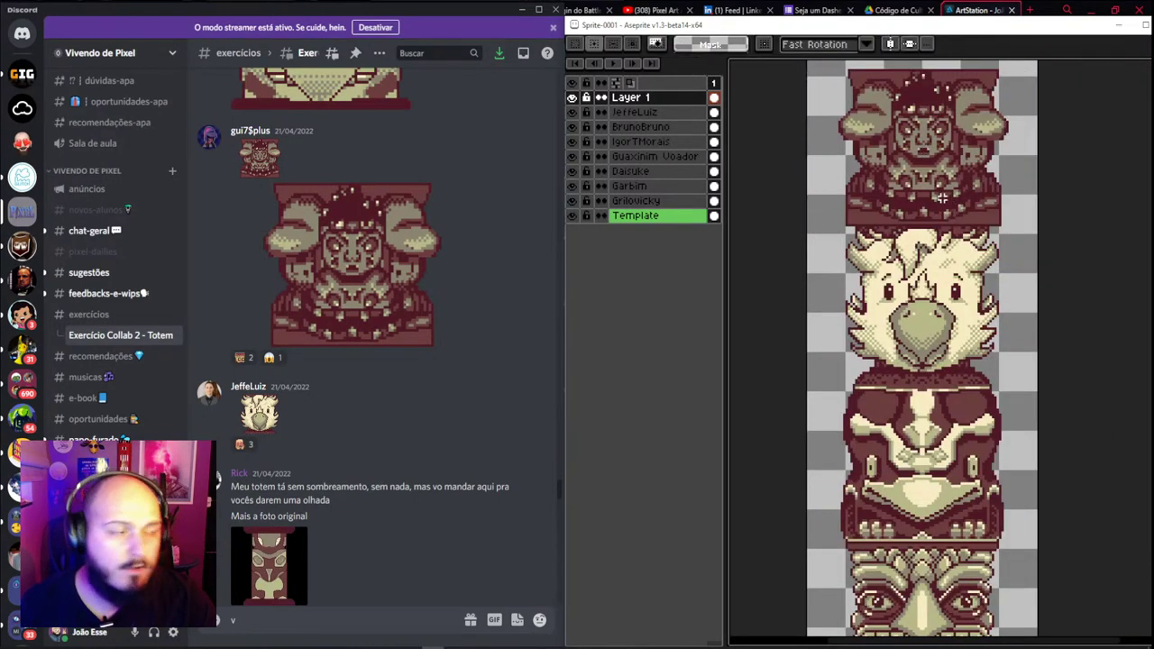
Rename the new layer after the head's author
{"action": "double_click", "coordinate": [636, 97]}
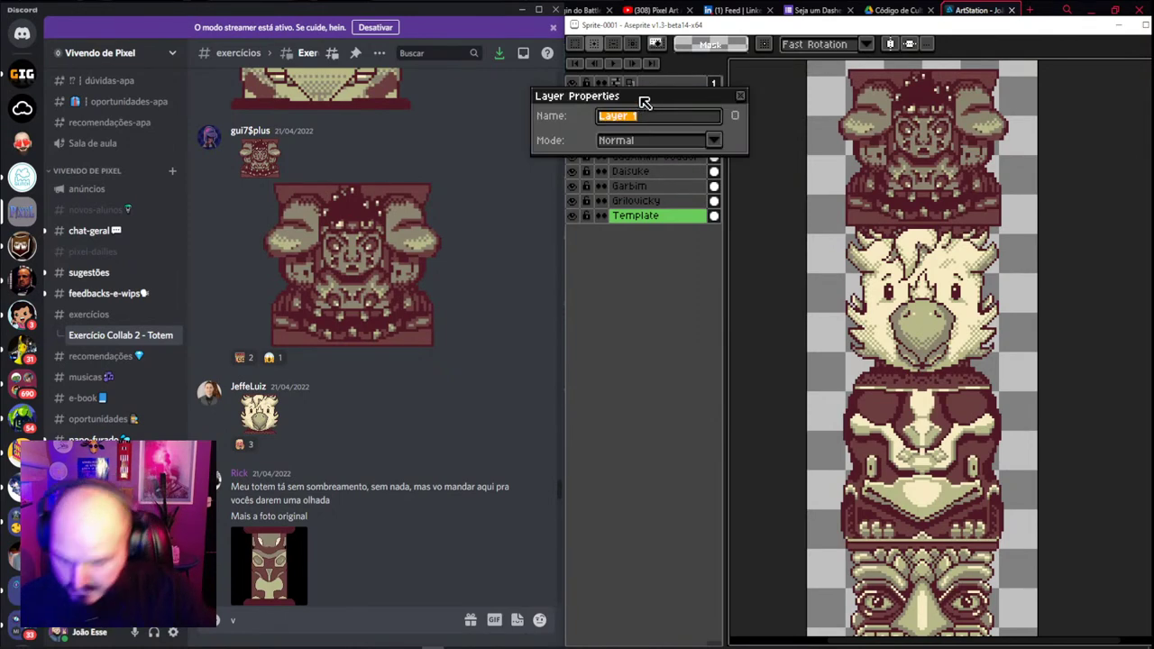
{"action": "type", "text": "Gu"}
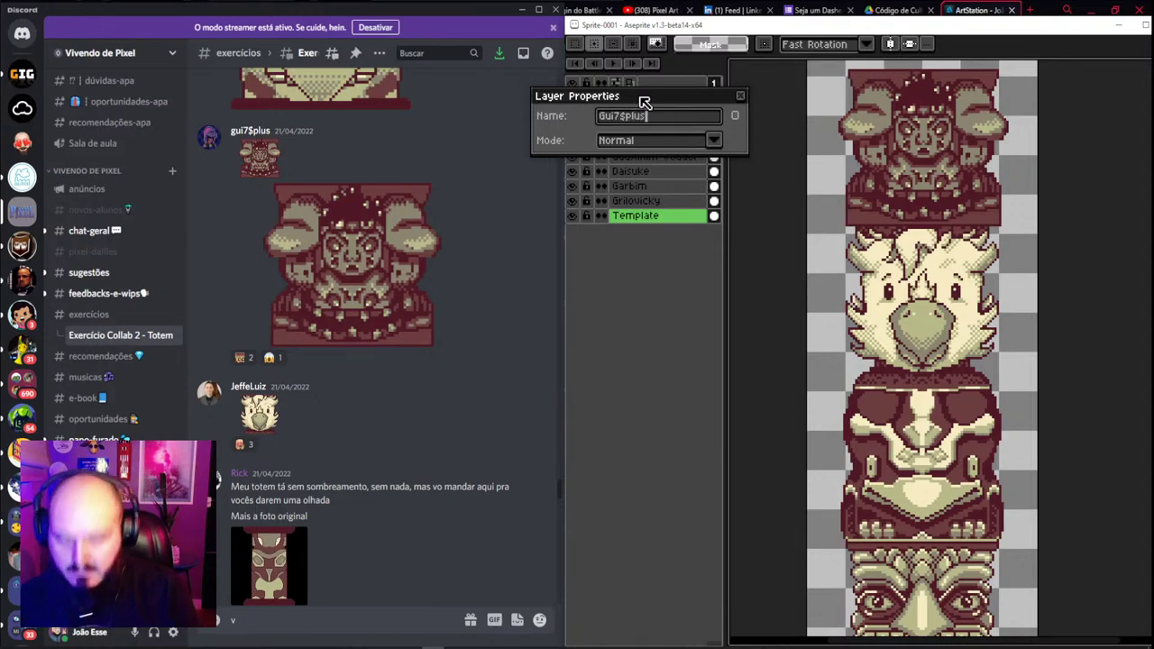
{"action": "type", "text": "i7$plus"}
{"action": "key", "text": "Return"}
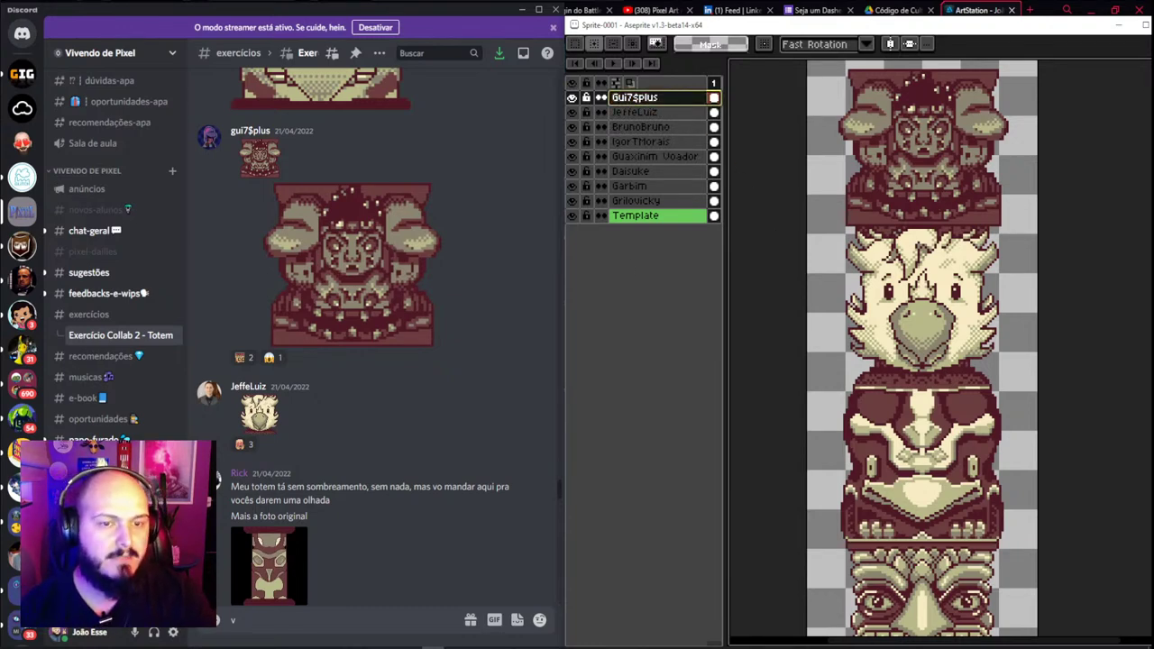
{"action": "scroll", "coordinate": [922, 226], "scroll_direction": "down", "scroll_amount": 1}
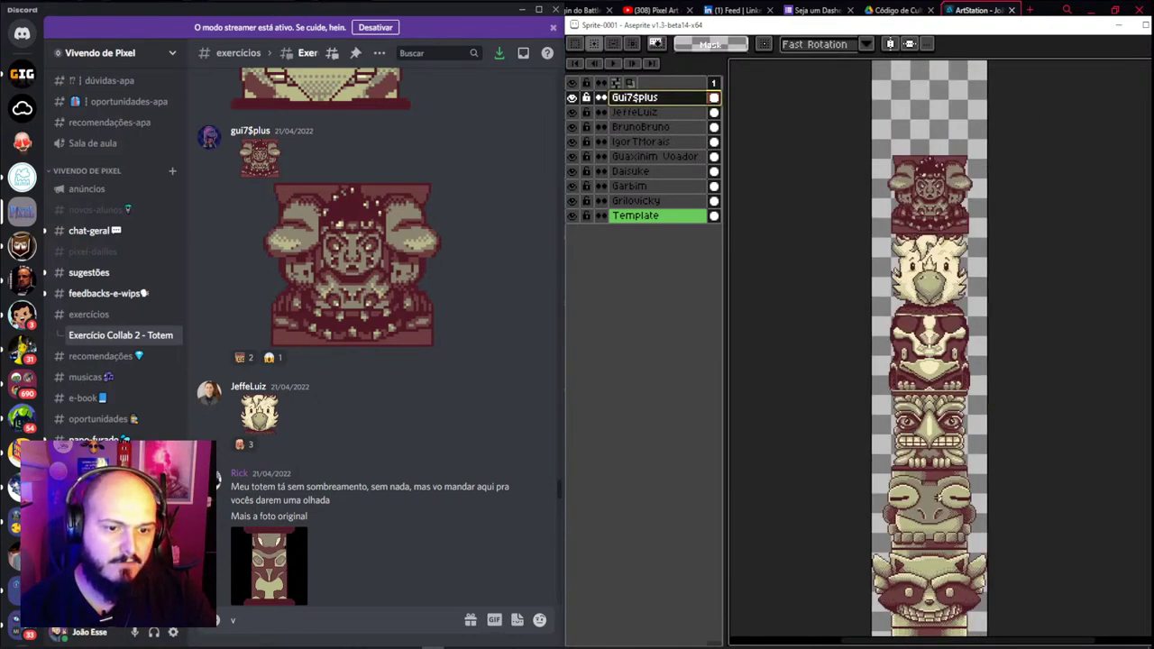
Select the sliver on the top head's right edge and shift it left
{"action": "left_click_drag", "start_coordinate": [941, 495], "coordinate": [924, 345]}
{"action": "left_click_drag", "start_coordinate": [898, 193], "coordinate": [891, 329]}
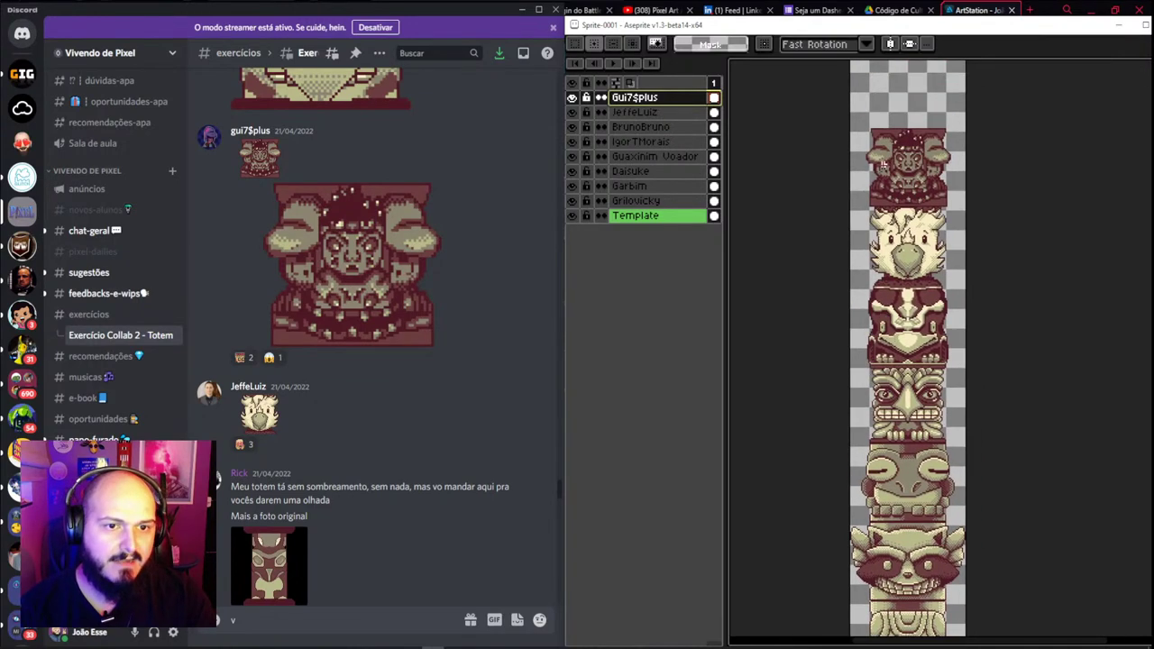
{"action": "scroll", "coordinate": [902, 172], "scroll_direction": "up", "scroll_amount": 2}
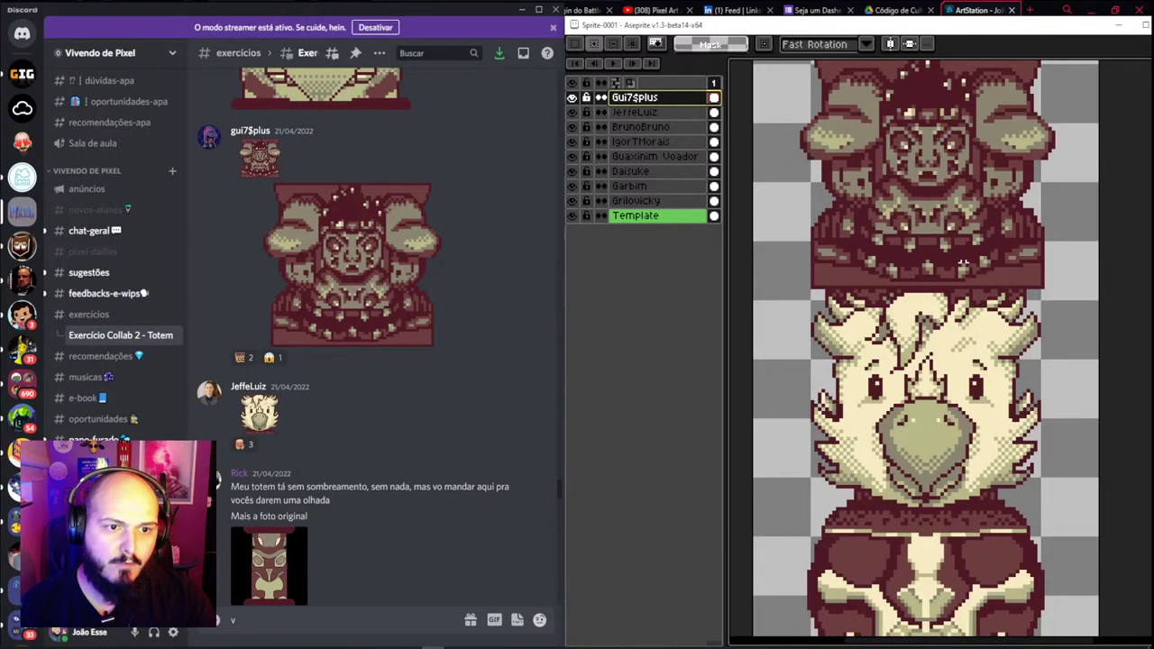
{"action": "scroll", "coordinate": [1010, 290], "scroll_direction": "up", "scroll_amount": 1}
{"action": "key", "text": "v"}
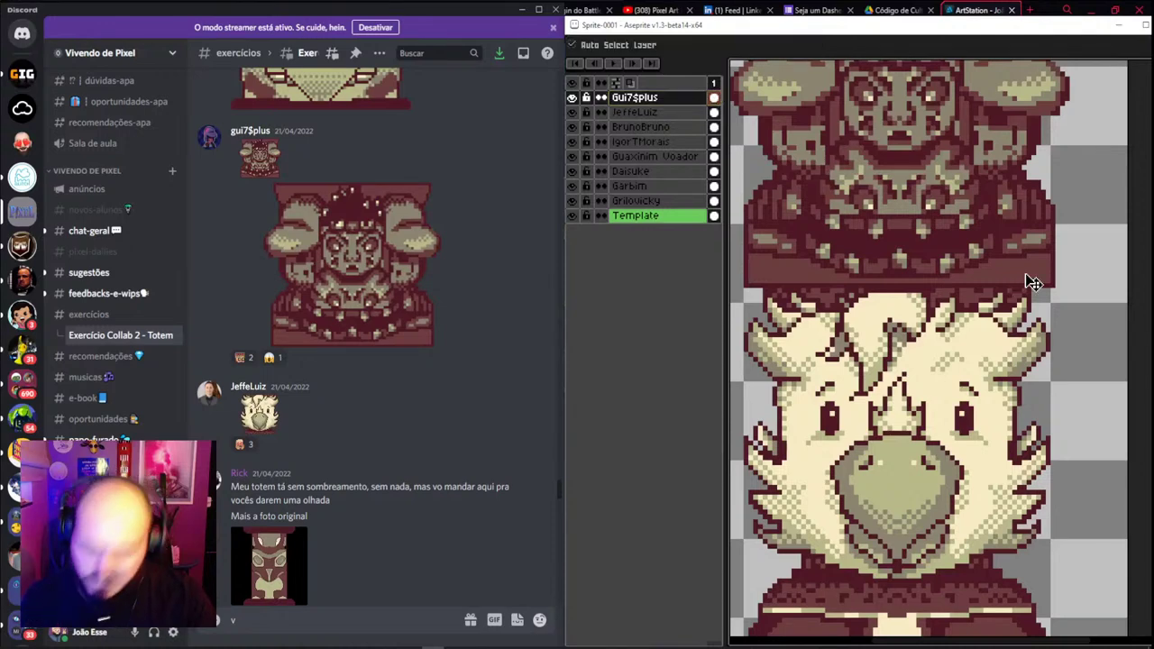
{"action": "key", "text": "m"}
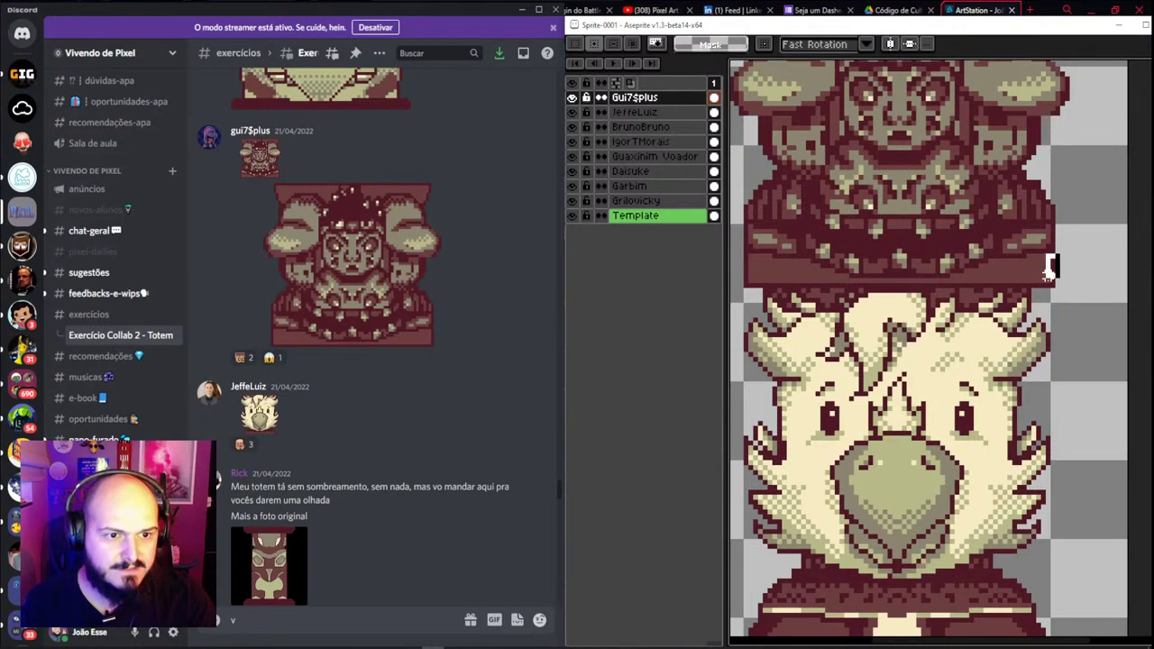
{"action": "mouse_move", "coordinate": [1057, 251]}
{"action": "left_mouse_down"}
{"action": "mouse_move", "coordinate": [1031, 310]}
{"action": "mouse_move", "coordinate": [1043, 291]}
{"action": "mouse_move", "coordinate": [1030, 289]}
{"action": "left_mouse_up"}
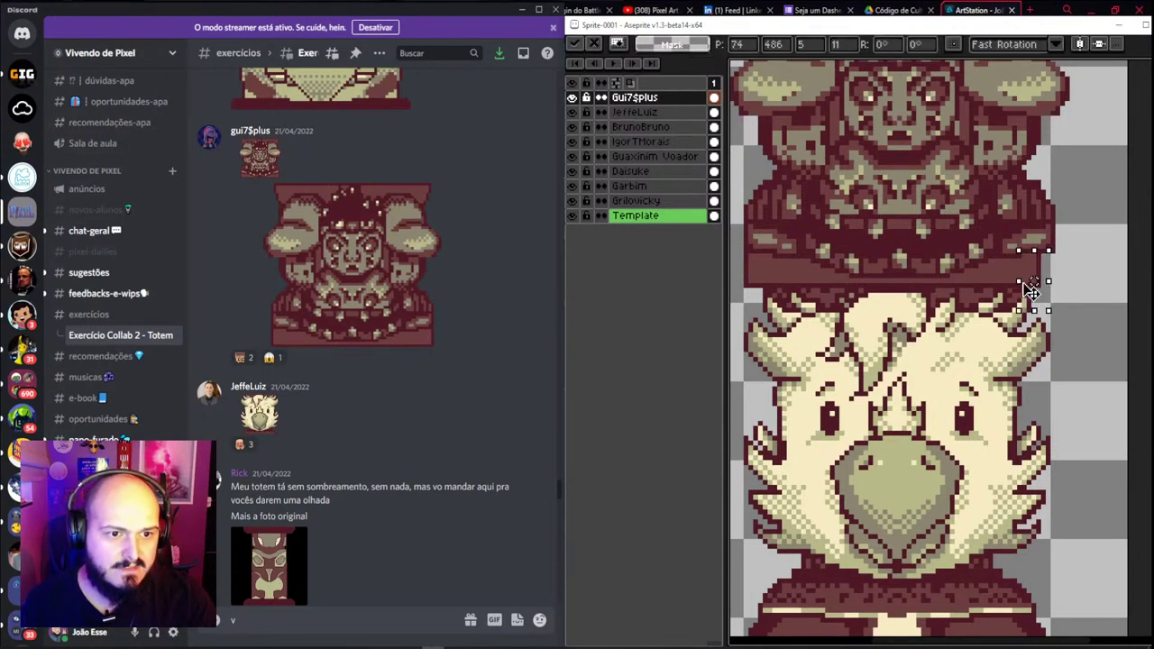
{"action": "key", "text": "Return"}
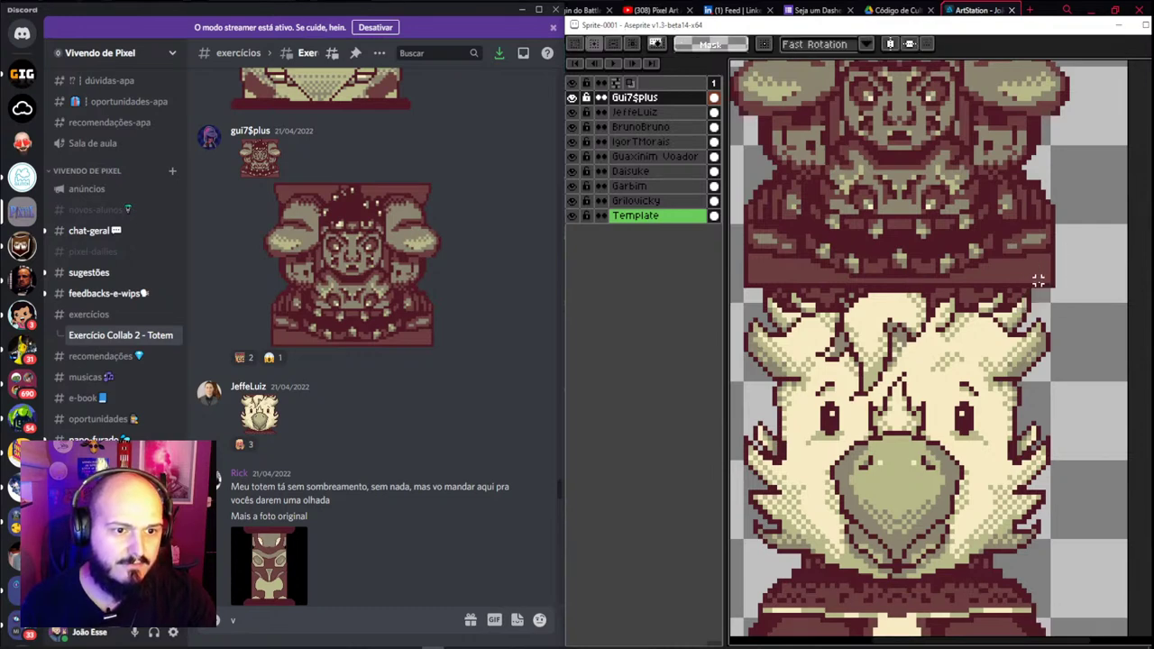
Erase the stray dark pixels along the head's right edge
{"action": "scroll", "coordinate": [1039, 282], "scroll_direction": "up", "scroll_amount": 1}
{"action": "key", "text": "b"}
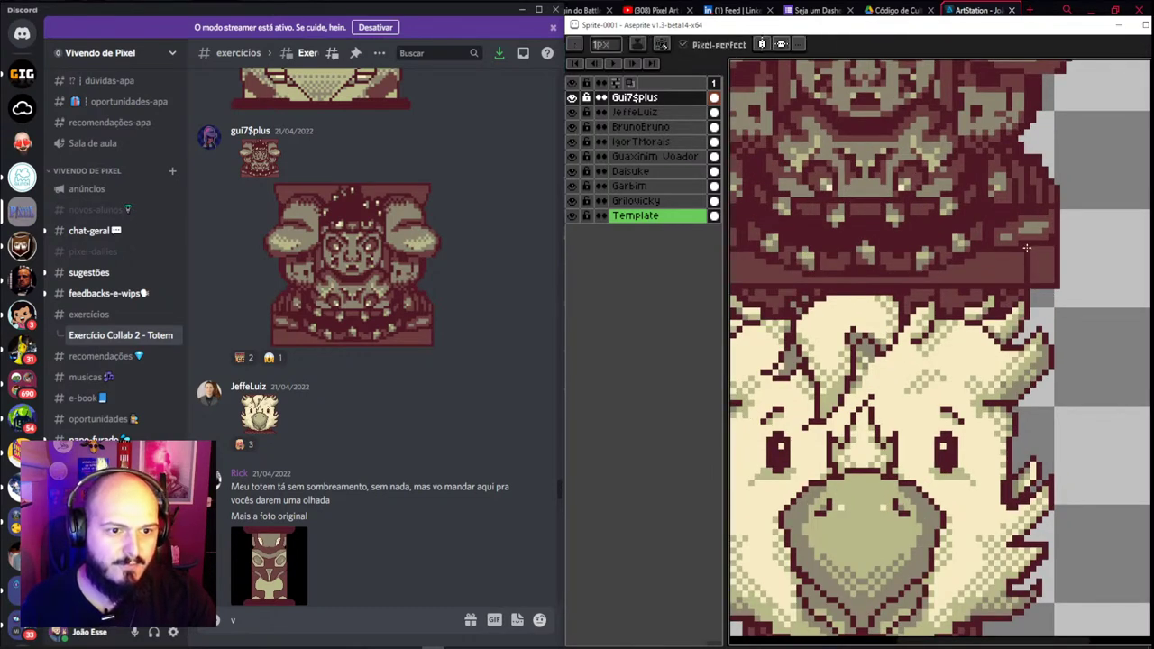
{"action": "key", "text": "e"}
{"action": "left_click_drag", "start_coordinate": [1039, 250], "coordinate": [1044, 267]}
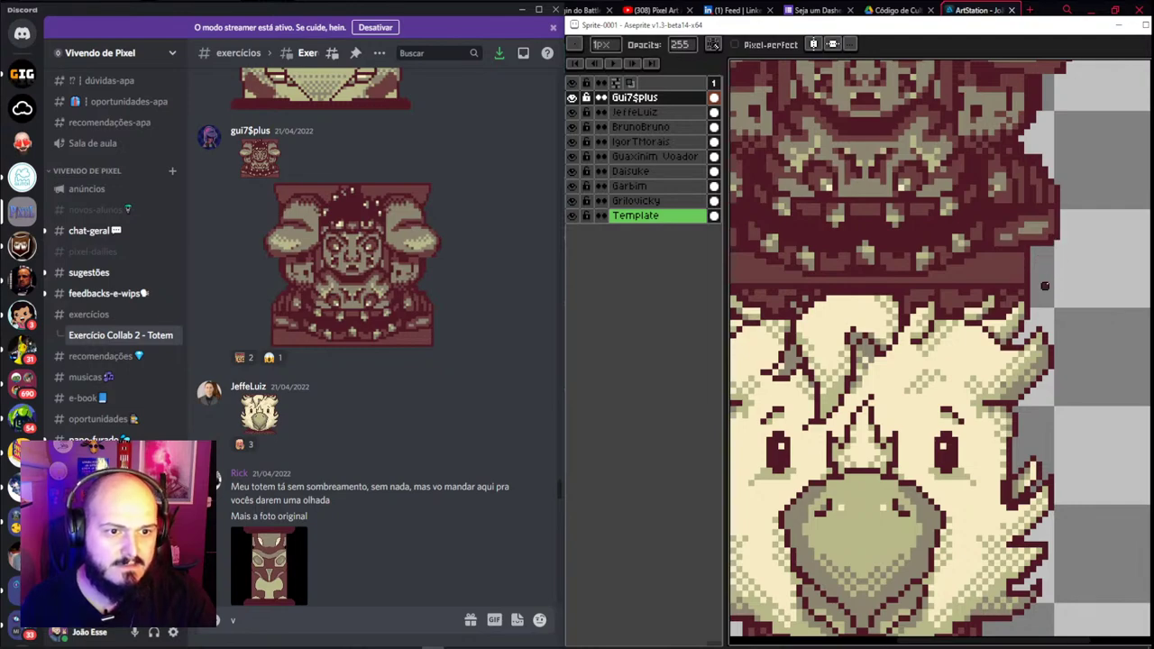
{"action": "scroll", "coordinate": [1045, 286], "scroll_direction": "down", "scroll_amount": 3}
{"action": "scroll", "coordinate": [1045, 286], "scroll_direction": "up", "scroll_amount": 3}
{"action": "scroll", "coordinate": [857, 286], "scroll_direction": "down", "scroll_amount": 1}
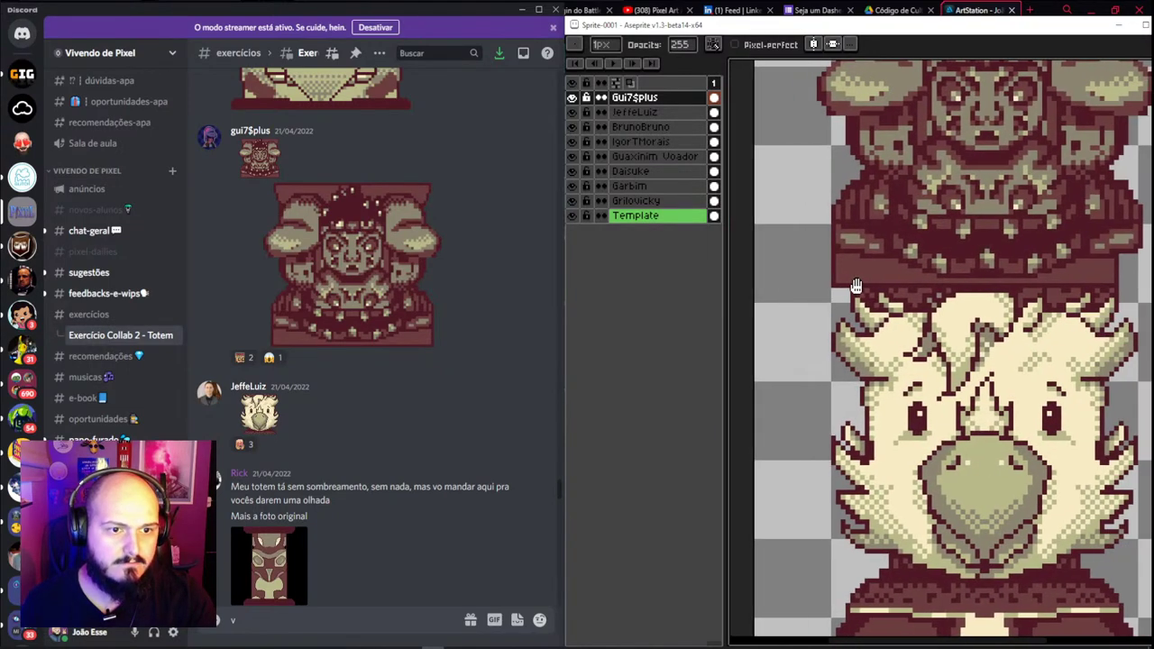
Return to the pencil and recentre the view on the totem column
{"action": "left_click_drag", "start_coordinate": [856, 286], "coordinate": [852, 287]}
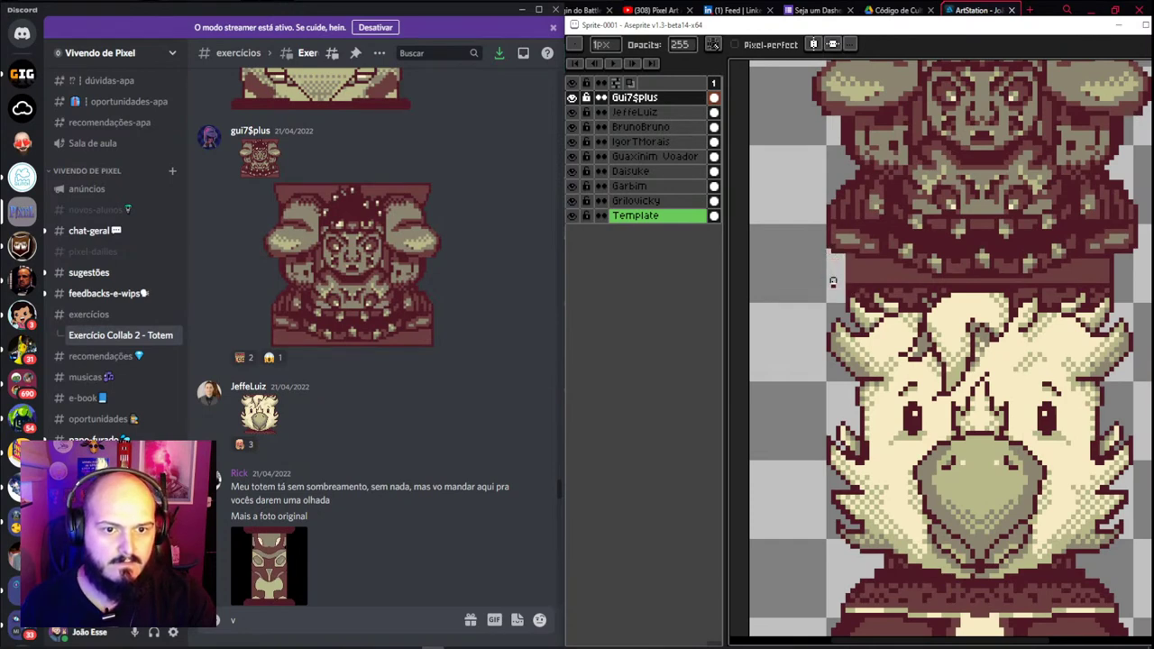
{"action": "key", "text": "b"}
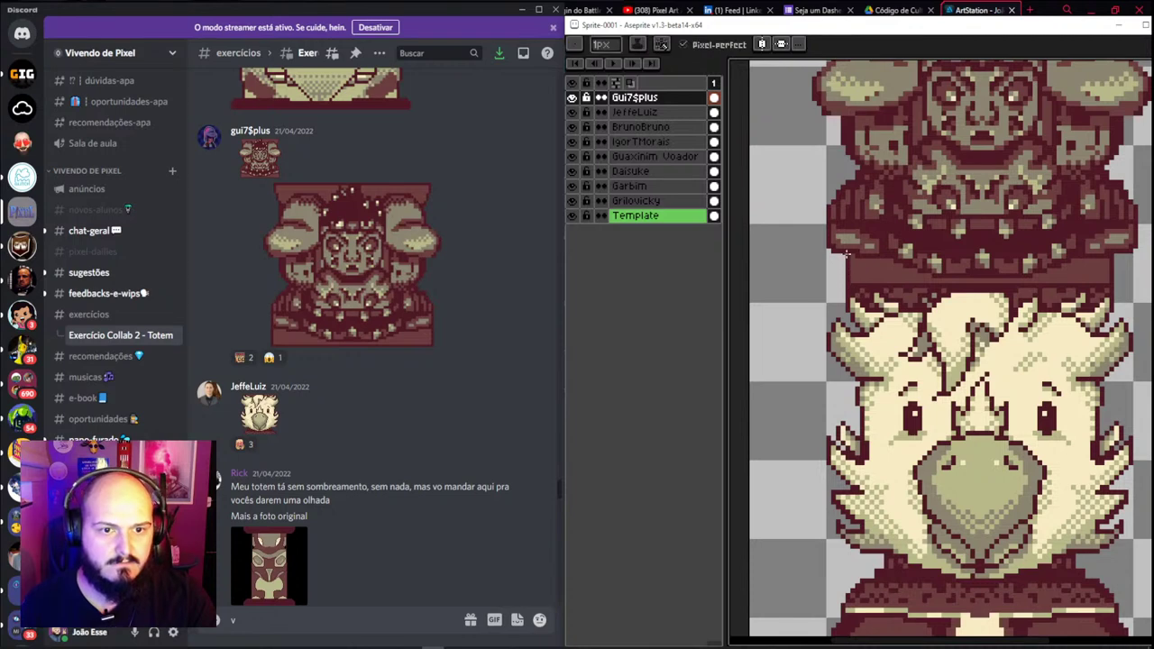
{"action": "scroll", "coordinate": [847, 254], "scroll_direction": "down", "scroll_amount": 2}
{"action": "scroll", "coordinate": [891, 292], "scroll_direction": "down", "scroll_amount": 2}
{"action": "left_click_drag", "start_coordinate": [891, 292], "coordinate": [852, 297]}
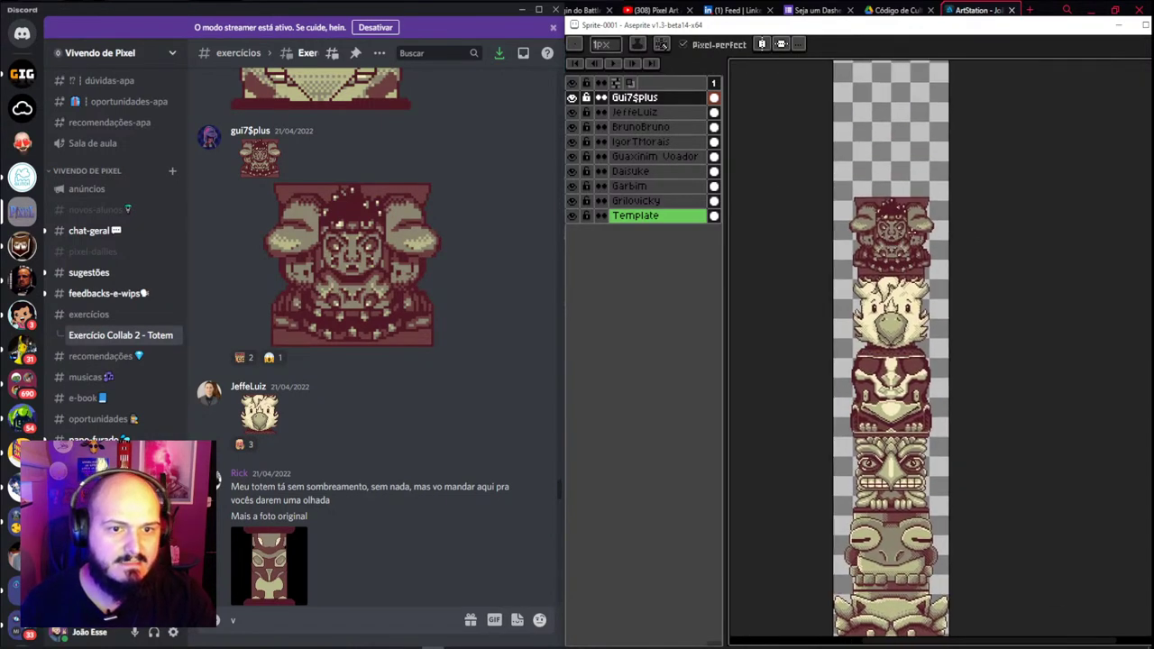
{"action": "scroll", "coordinate": [827, 267], "scroll_direction": "up", "scroll_amount": 2}
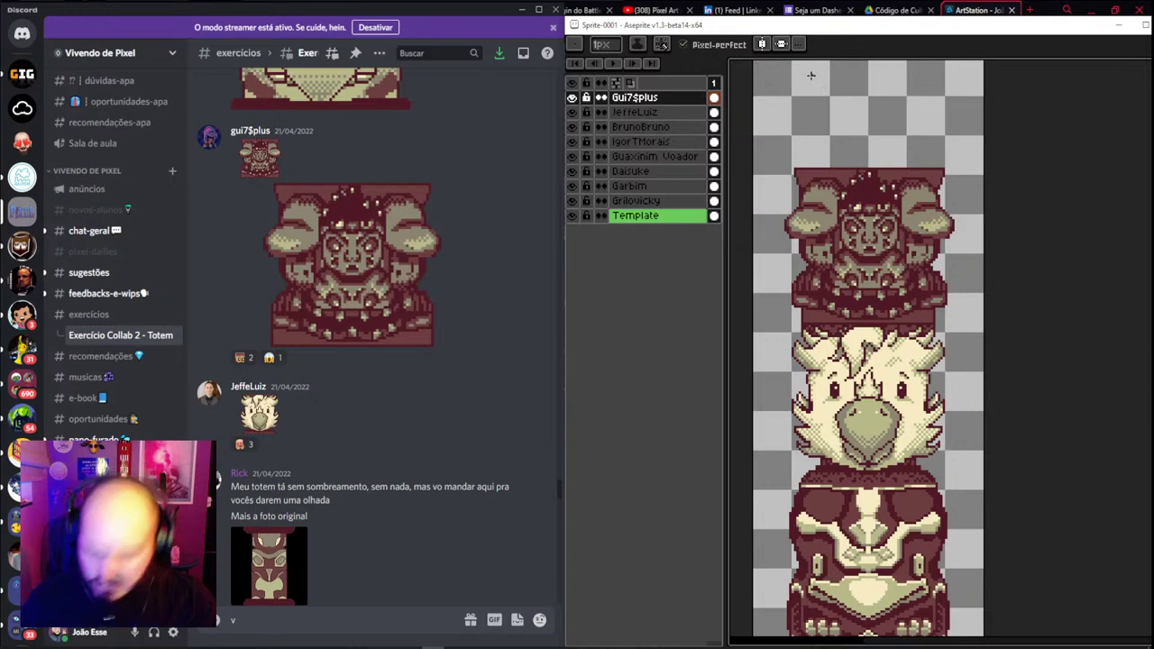
Try a halo ellipse above the top head, then undo it
{"action": "scroll", "coordinate": [863, 135], "scroll_direction": "up", "scroll_amount": 1}
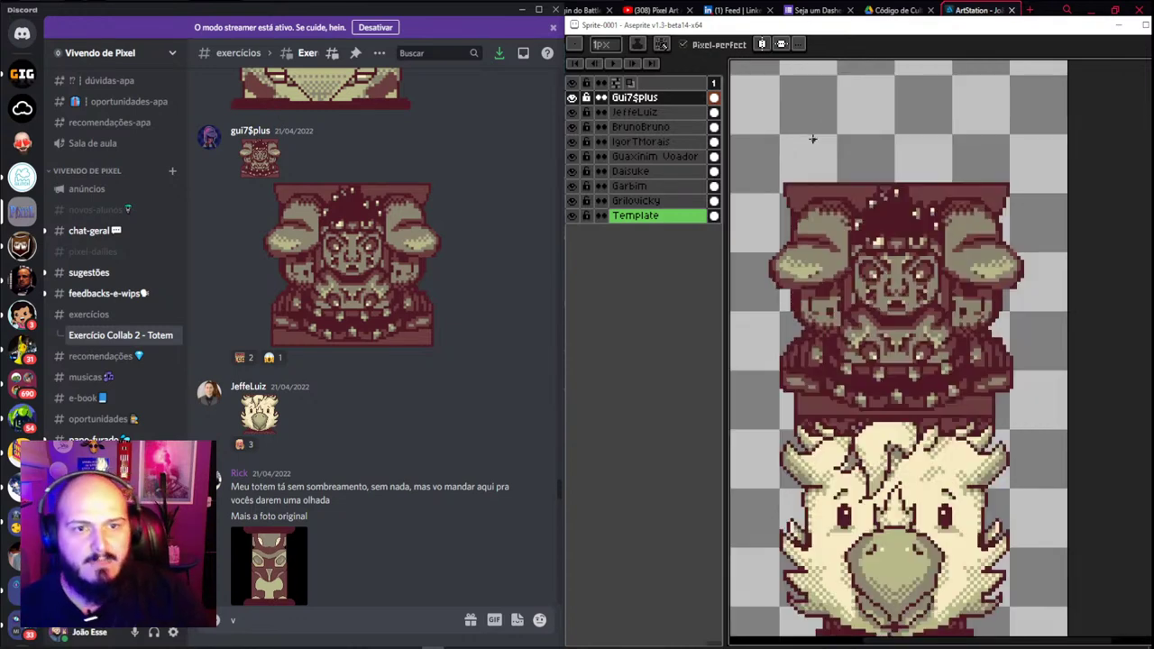
{"action": "mouse_move", "coordinate": [812, 140]}
{"action": "left_mouse_down"}
{"action": "mouse_move", "coordinate": [888, 117]}
{"action": "mouse_move", "coordinate": [865, 136]}
{"action": "left_mouse_up"}
{"action": "scroll", "coordinate": [865, 135], "scroll_direction": "up", "scroll_amount": 1}
{"action": "key", "text": "v"}
{"action": "key", "text": "ctrl+z"}
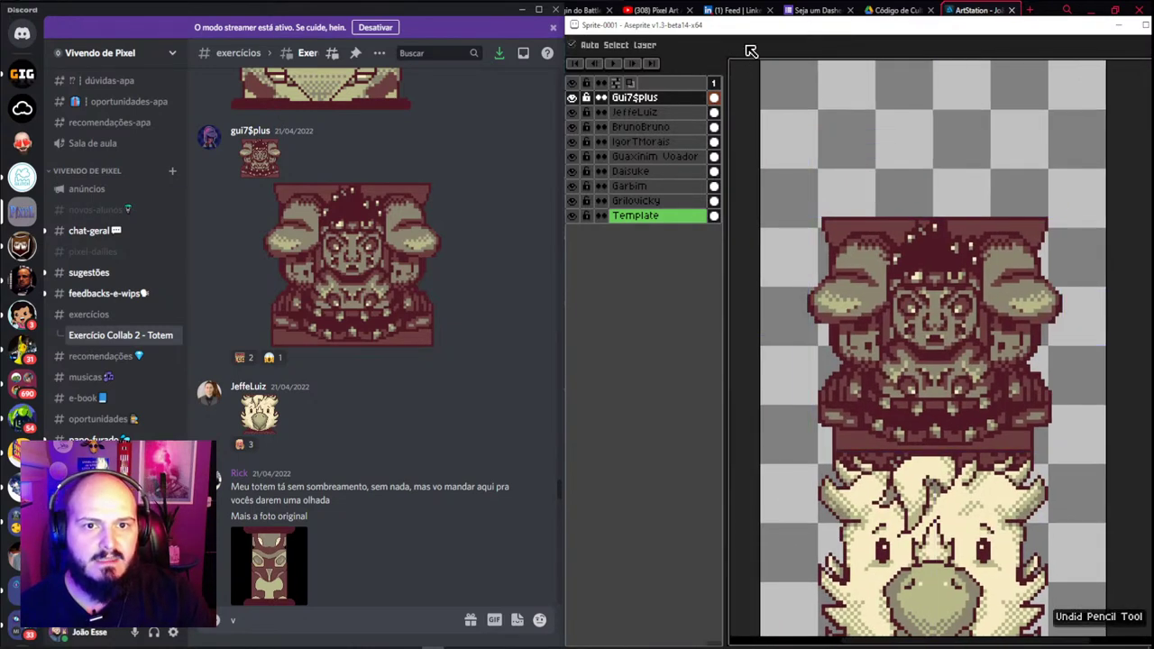
{"action": "key", "text": "b"}
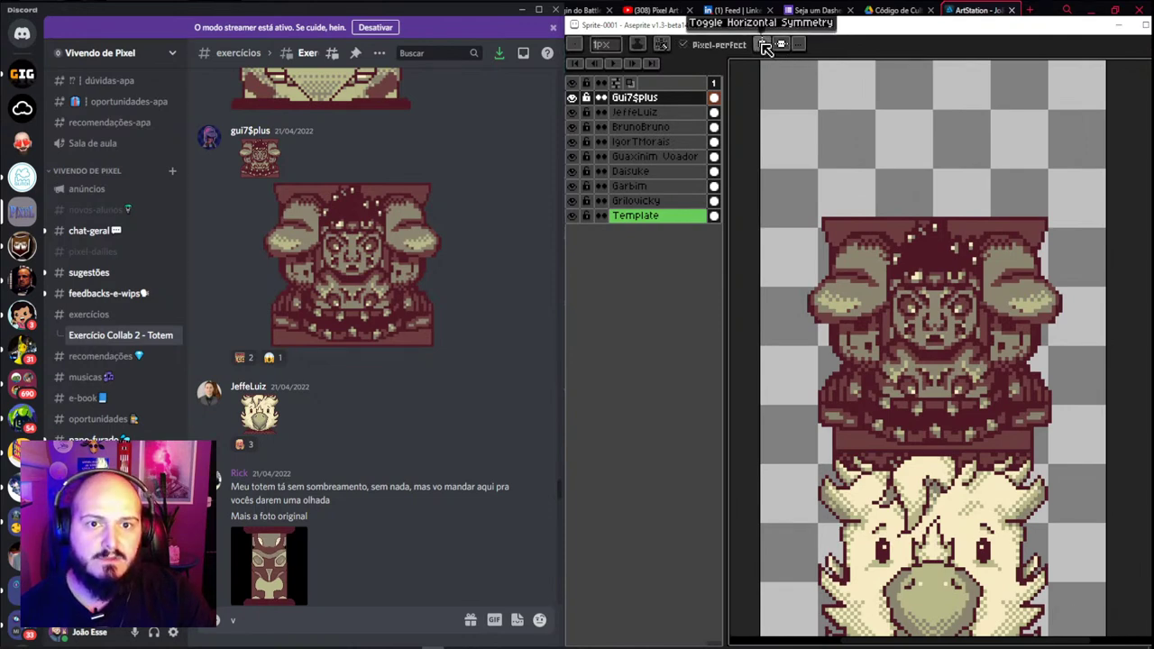
Turn on horizontal symmetry, then sketch mirrored swirls above the head and undo them
{"action": "left_click", "coordinate": [763, 47]}
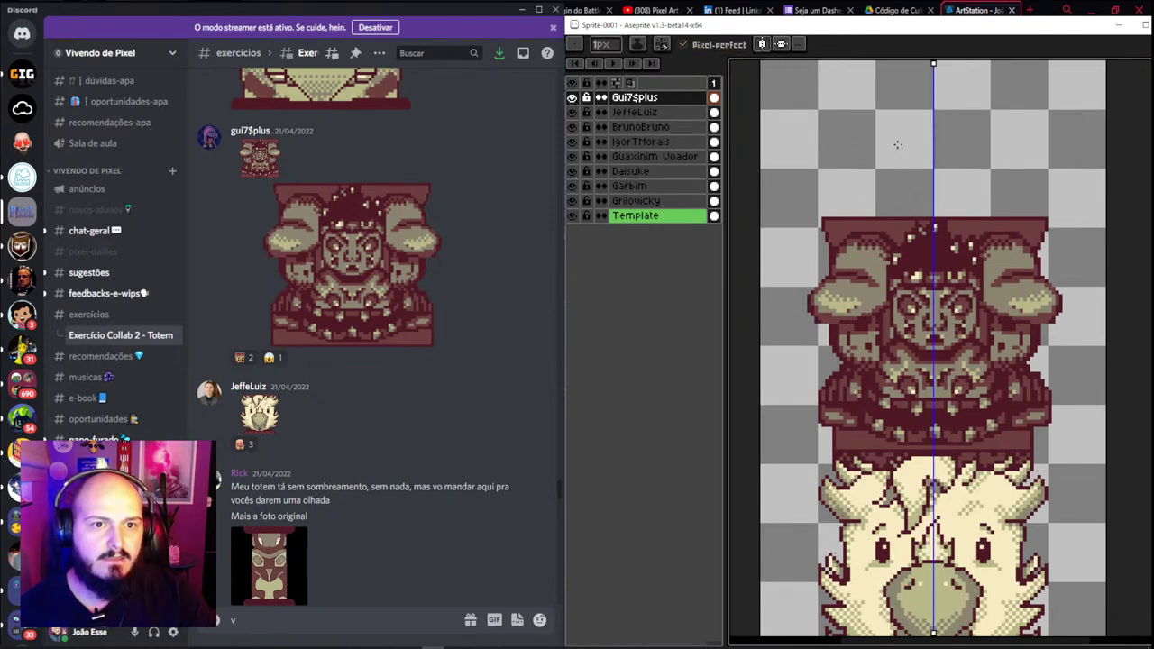
{"action": "mouse_move", "coordinate": [897, 144]}
{"action": "left_mouse_down"}
{"action": "mouse_move", "coordinate": [813, 183]}
{"action": "mouse_move", "coordinate": [779, 117]}
{"action": "mouse_move", "coordinate": [873, 94]}
{"action": "mouse_move", "coordinate": [871, 122]}
{"action": "mouse_move", "coordinate": [903, 106]}
{"action": "mouse_move", "coordinate": [871, 78]}
{"action": "mouse_move", "coordinate": [911, 154]}
{"action": "mouse_move", "coordinate": [770, 169]}
{"action": "mouse_move", "coordinate": [871, 186]}
{"action": "mouse_move", "coordinate": [808, 196]}
{"action": "left_mouse_up"}
{"action": "key", "text": "ctrl+z"}
{"action": "key", "text": "ctrl+z"}
{"action": "key", "text": "ctrl+z"}
{"action": "key", "text": "ctrl+z"}
{"action": "key", "text": "ctrl+z"}
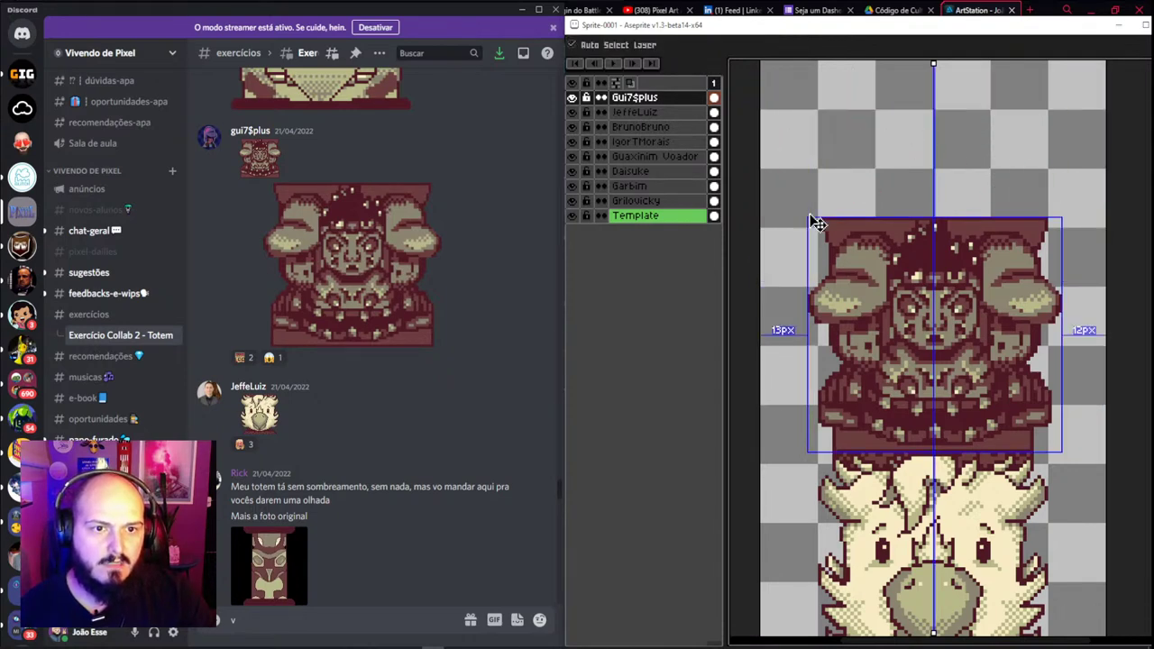
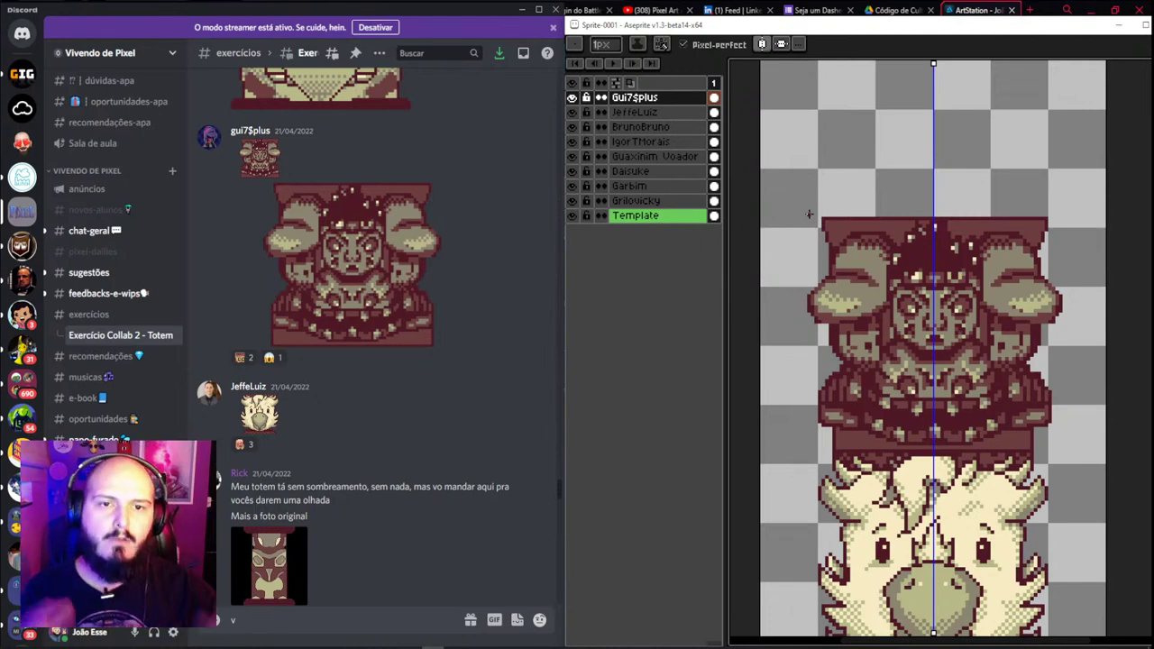
Turn off the vertical symmetry guide and scroll the chat to the earlier totem image
{"action": "left_click", "coordinate": [763, 47]}
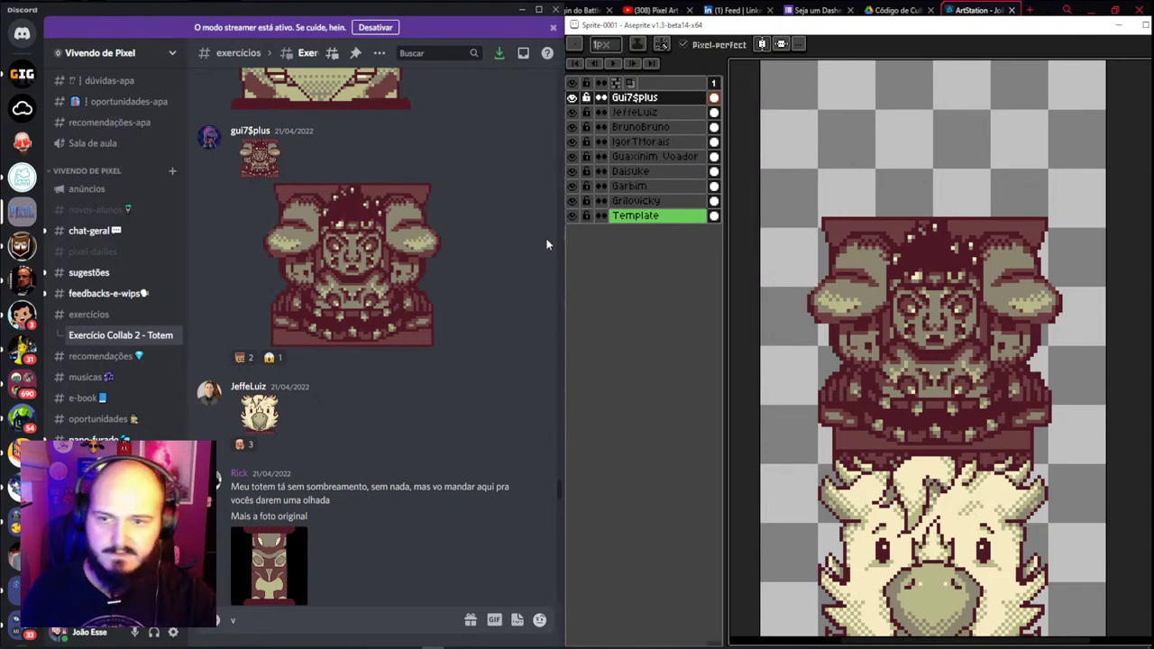
{"action": "scroll", "coordinate": [427, 148], "scroll_direction": "up", "scroll_amount": 6}
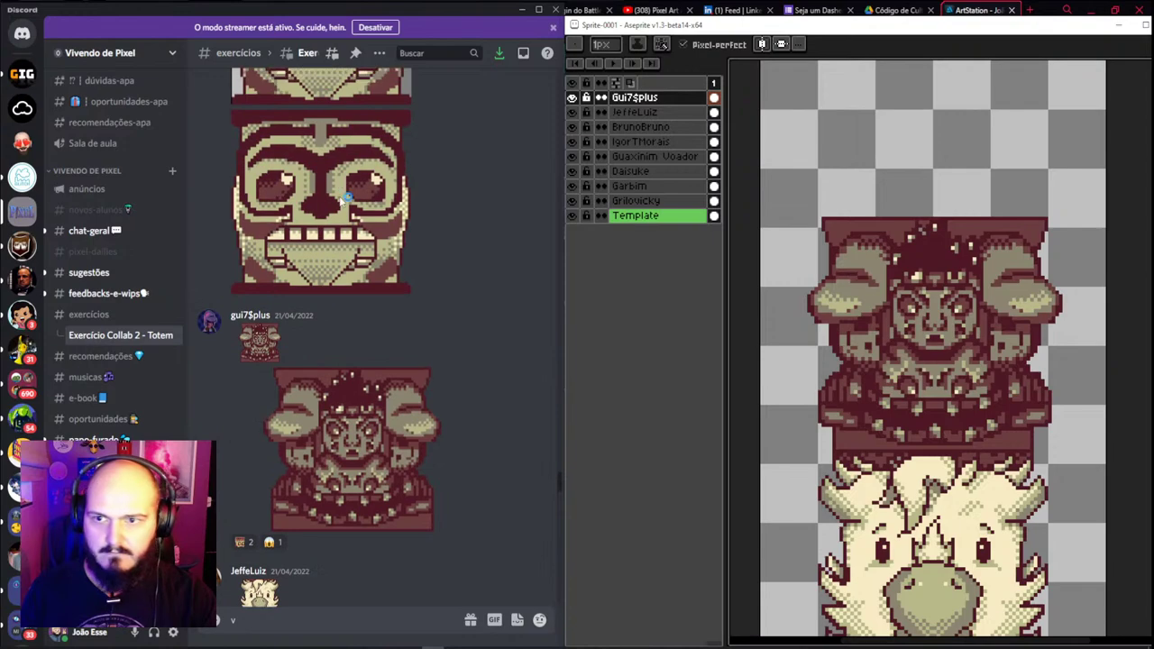
{"action": "scroll", "coordinate": [356, 236], "scroll_direction": "down", "scroll_amount": 3}
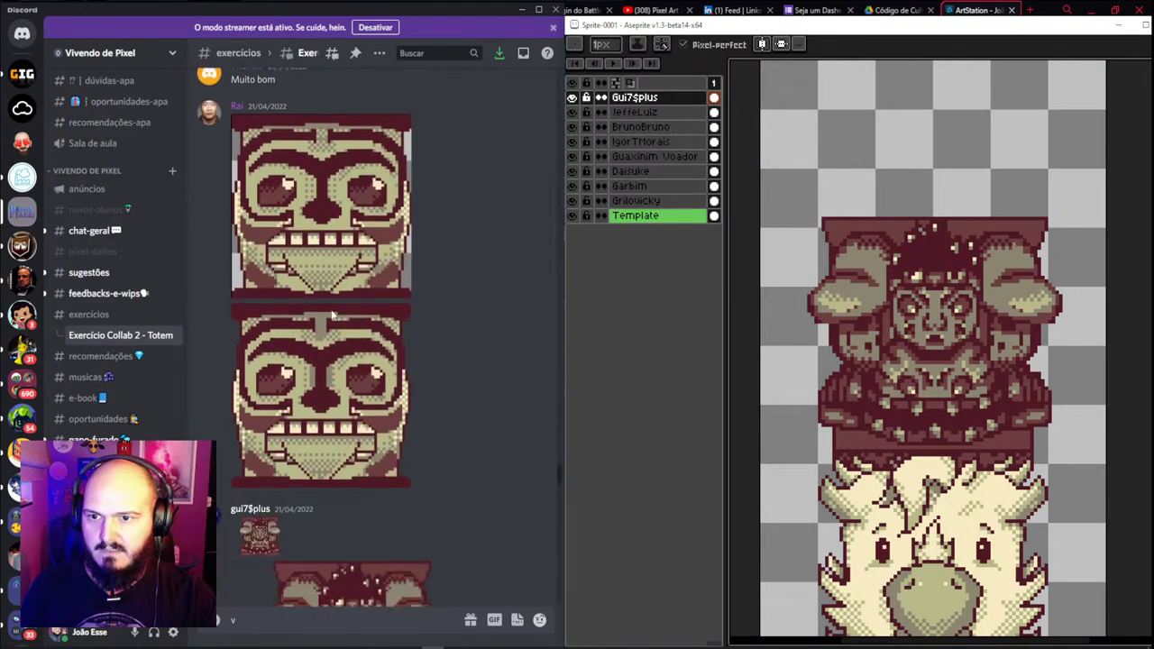
{"action": "left_click", "coordinate": [354, 300]}
{"action": "left_click", "coordinate": [351, 298]}
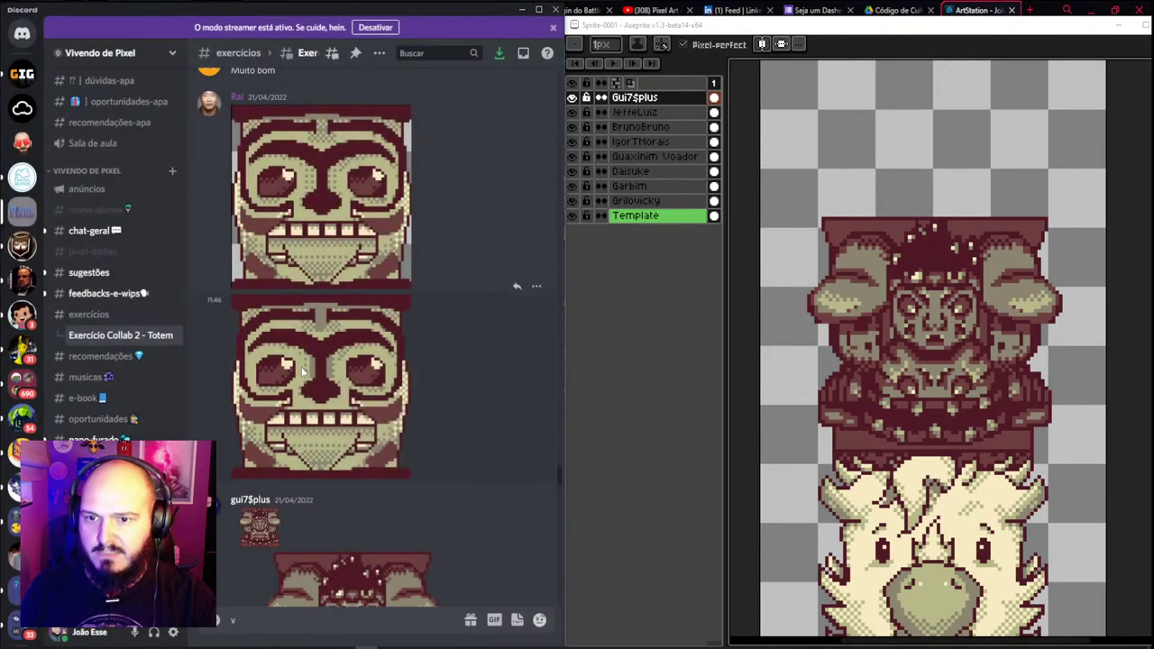
Enlarge the lower tiki-face totem image and copy it with Copiar imagem
{"action": "right_click", "coordinate": [298, 368]}
{"action": "left_click", "coordinate": [281, 341]}
{"action": "right_click", "coordinate": [332, 298]}
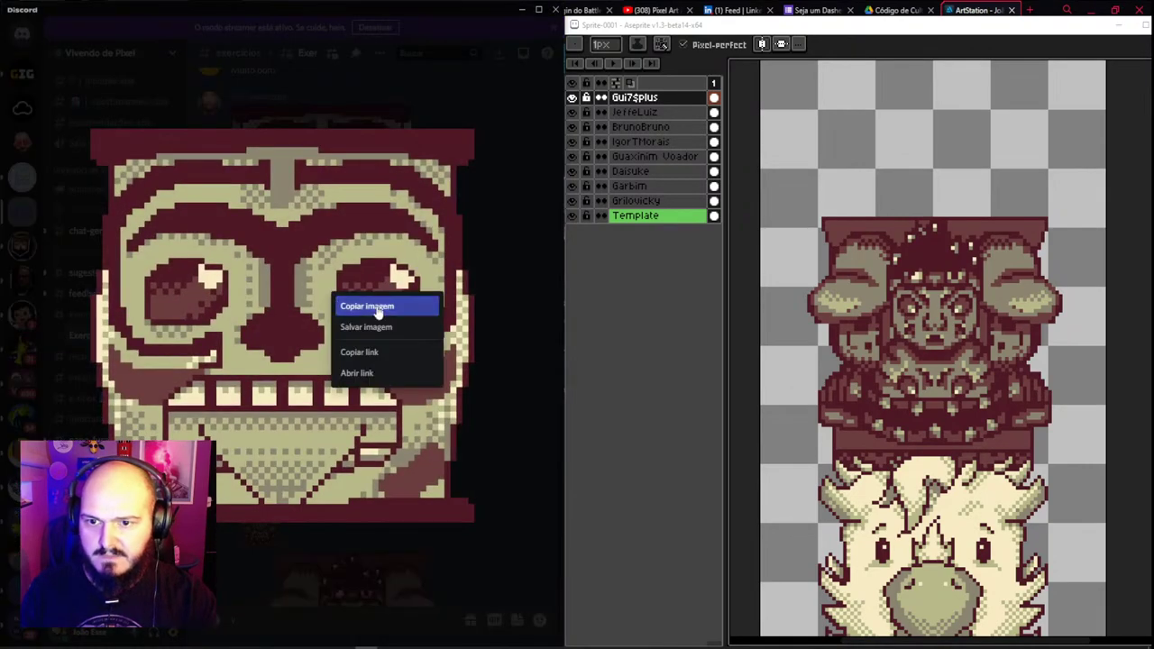
{"action": "left_click", "coordinate": [360, 306]}
{"action": "left_click", "coordinate": [598, 29]}
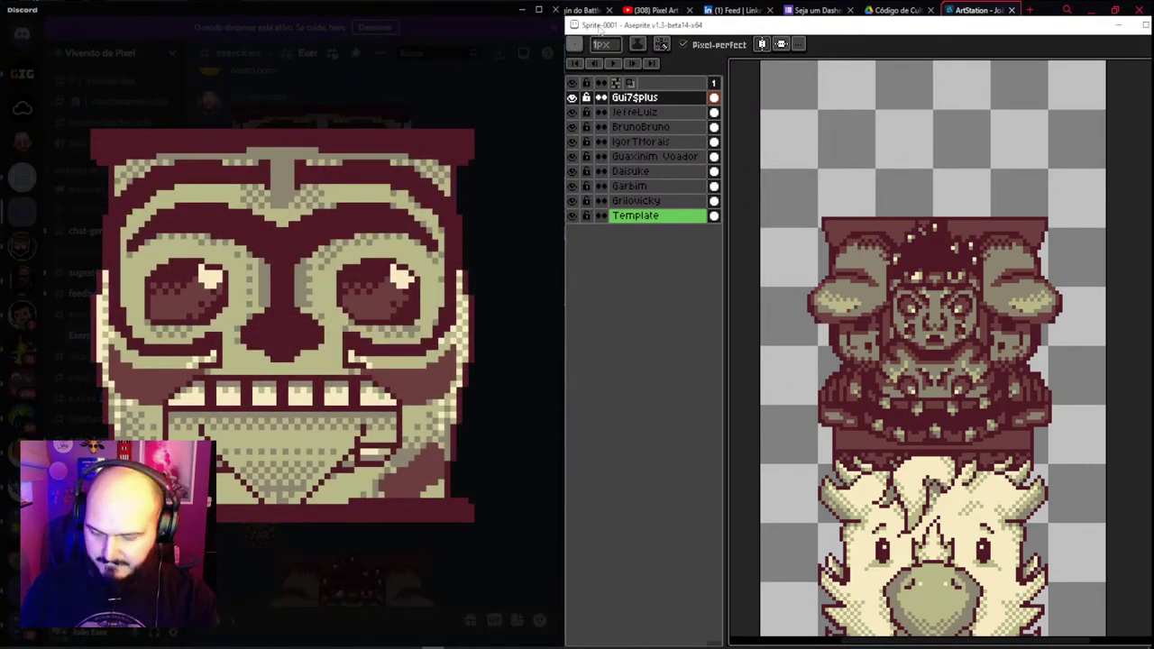
Try pasting the tiki face as a new sprite, then discard that extra sprite unsaved
{"action": "key", "text": "ctrl+f"}
{"action": "key", "text": "ctrl+f"}
{"action": "key", "text": "ctrl+alt+v"}
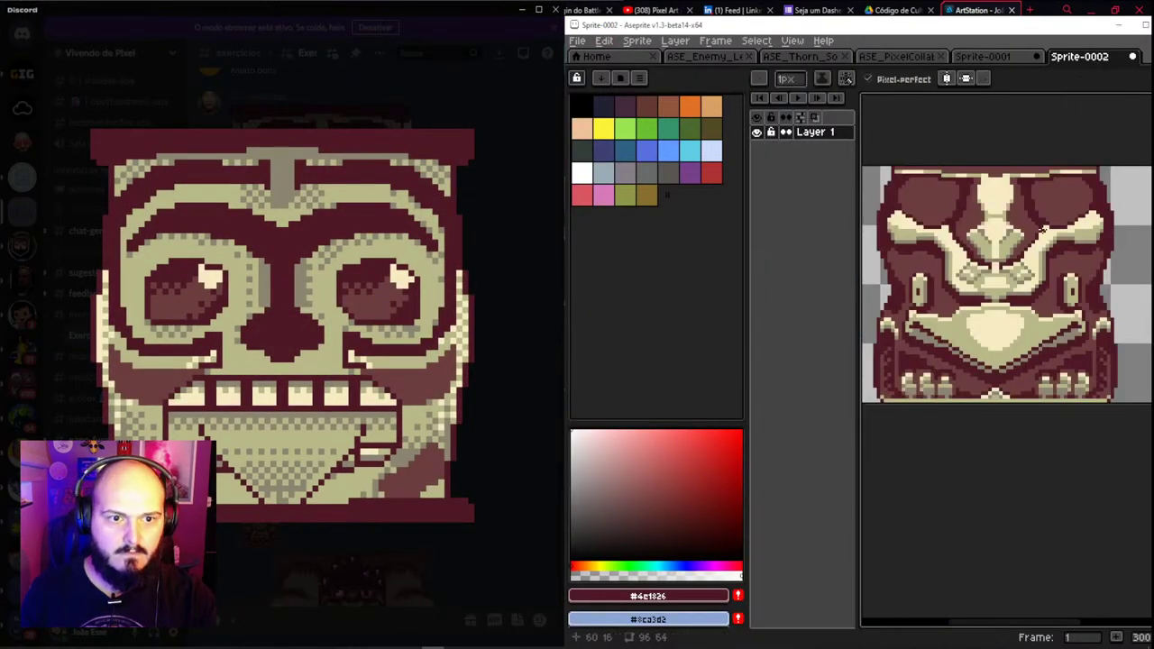
{"action": "scroll", "coordinate": [1044, 233], "scroll_direction": "up", "scroll_amount": 5}
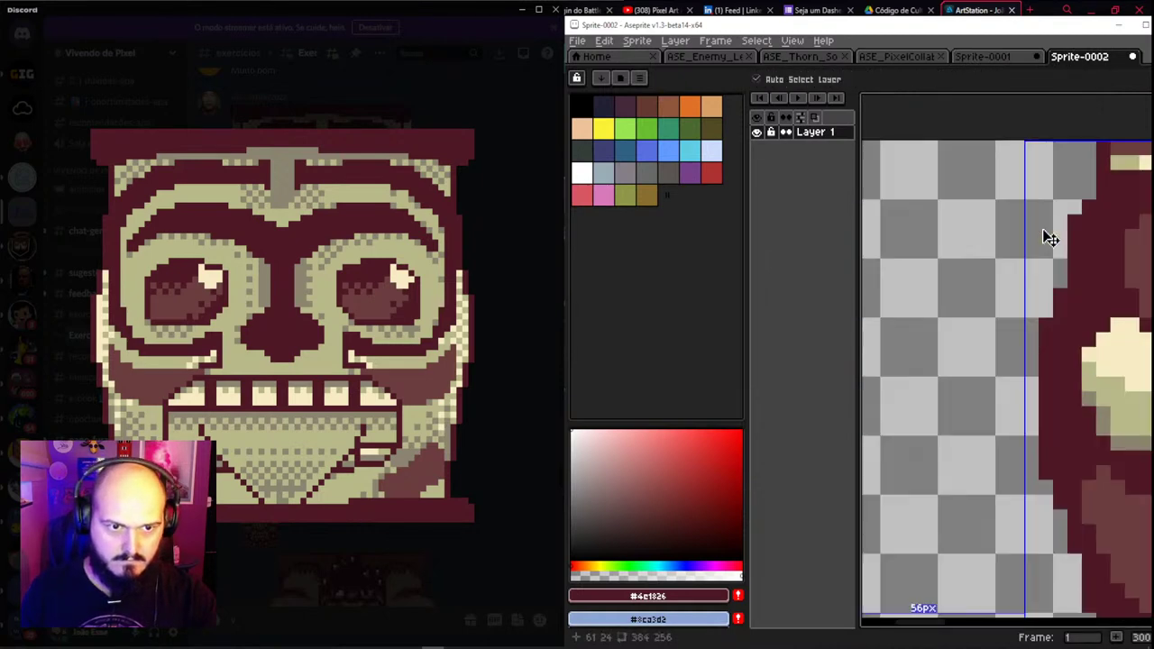
{"action": "key", "text": "ctrl+x"}
{"action": "key", "text": "ctrl+v"}
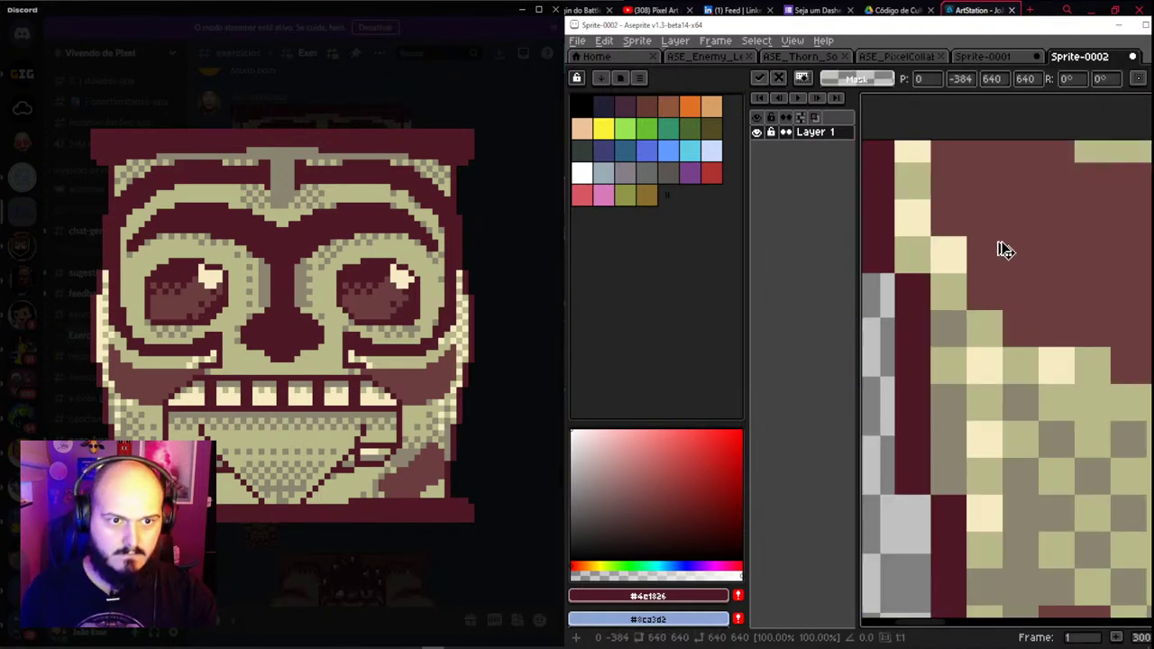
{"action": "scroll", "coordinate": [1006, 250], "scroll_direction": "down", "scroll_amount": 2}
{"action": "scroll", "coordinate": [1020, 276], "scroll_direction": "down", "scroll_amount": 2}
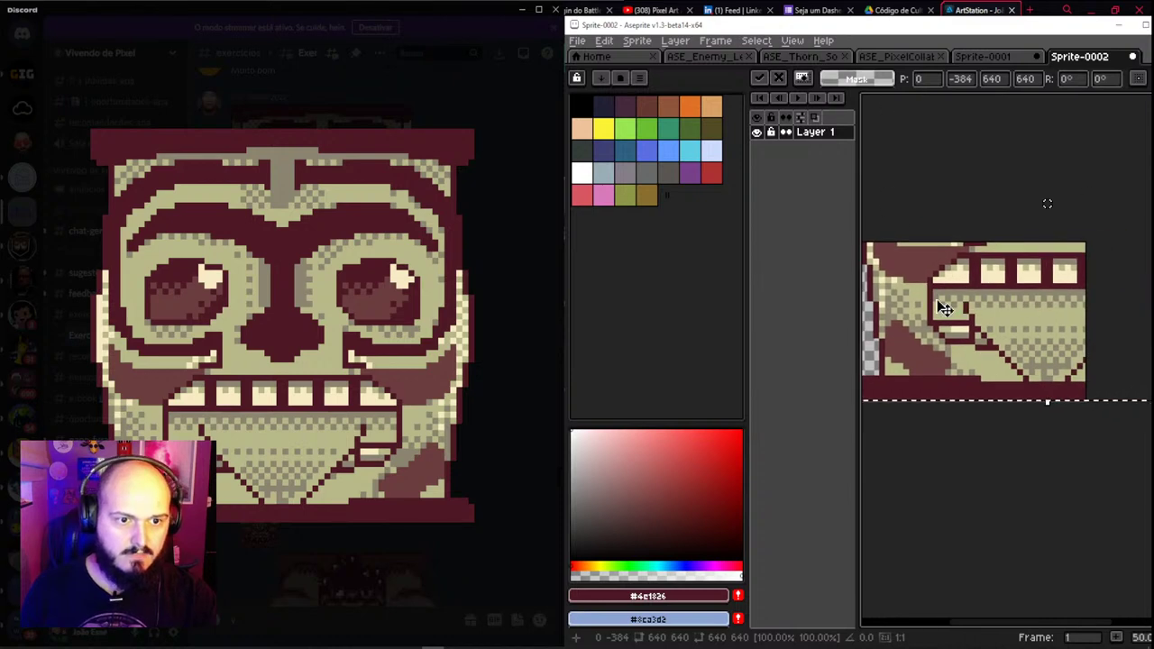
{"action": "key", "text": "Escape"}
{"action": "left_click", "coordinate": [1132, 56]}
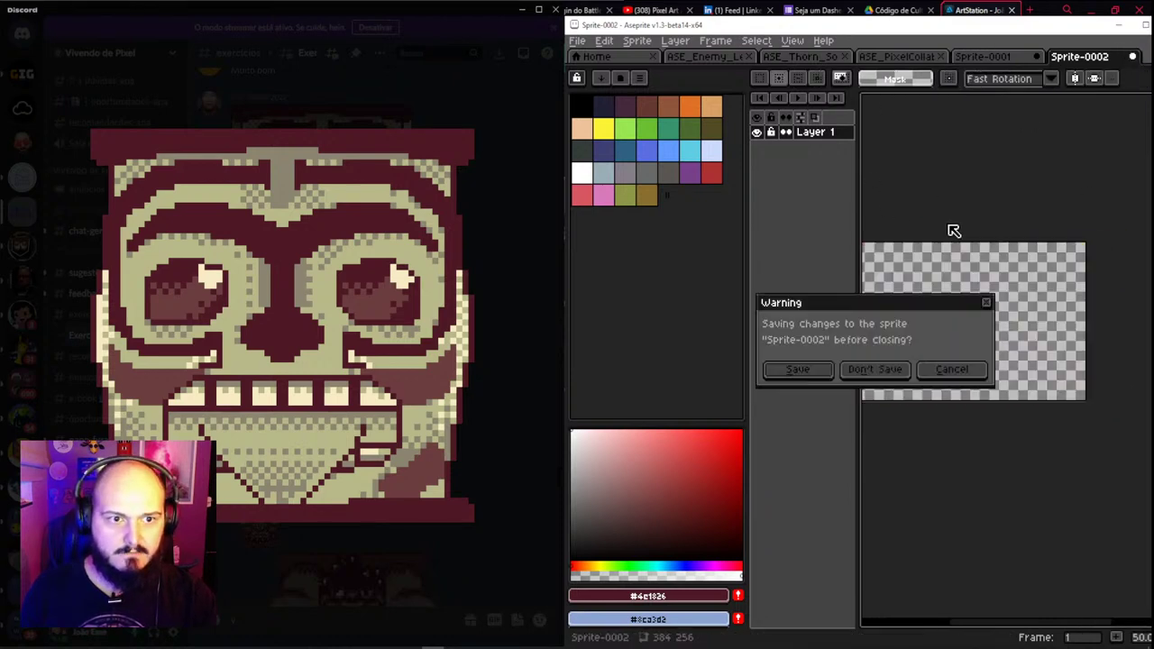
{"action": "left_click", "coordinate": [875, 369]}
Create a new blank sprite and paste the copied tiki face into it
{"action": "left_click", "coordinate": [577, 40]}
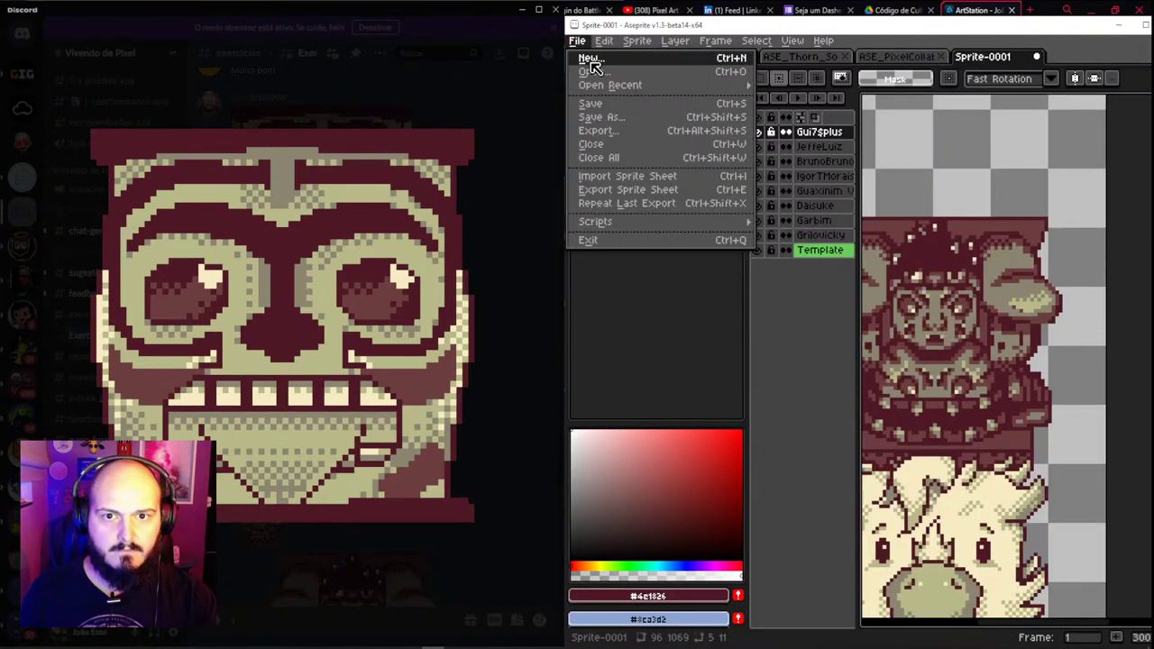
{"action": "left_click", "coordinate": [591, 59]}
{"action": "left_click", "coordinate": [845, 448]}
{"action": "key", "text": "ctrl+v"}
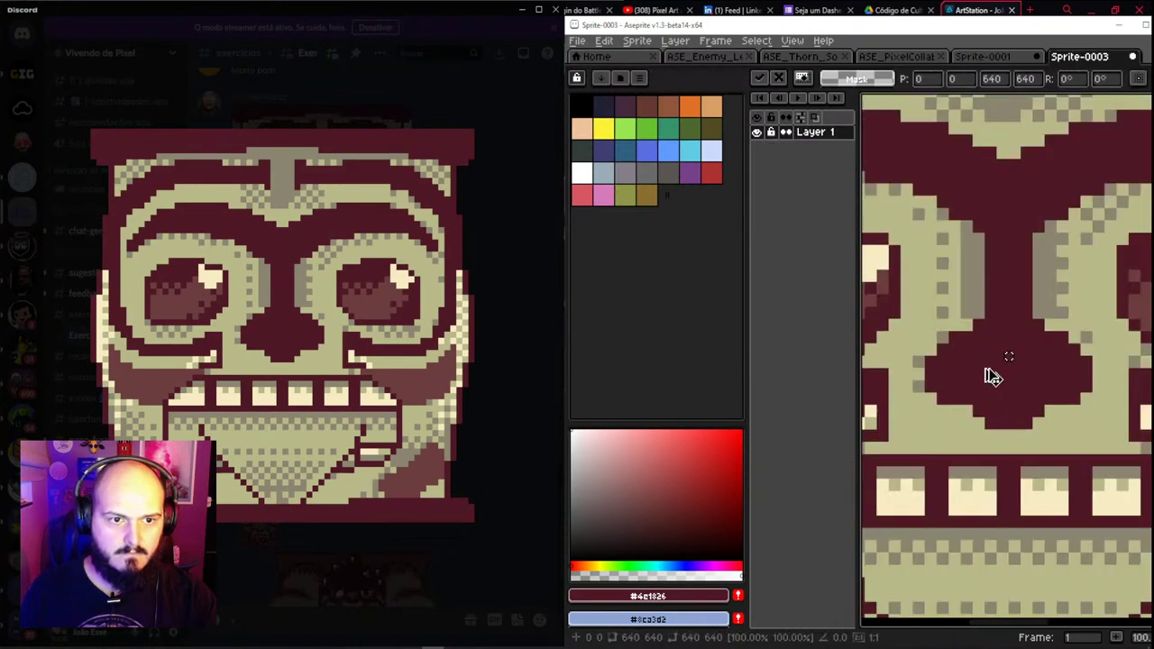
{"action": "key", "text": "Return"}
{"action": "scroll", "coordinate": [992, 377], "scroll_direction": "down", "scroll_amount": 1}
{"action": "scroll", "coordinate": [969, 343], "scroll_direction": "up", "scroll_amount": 5}
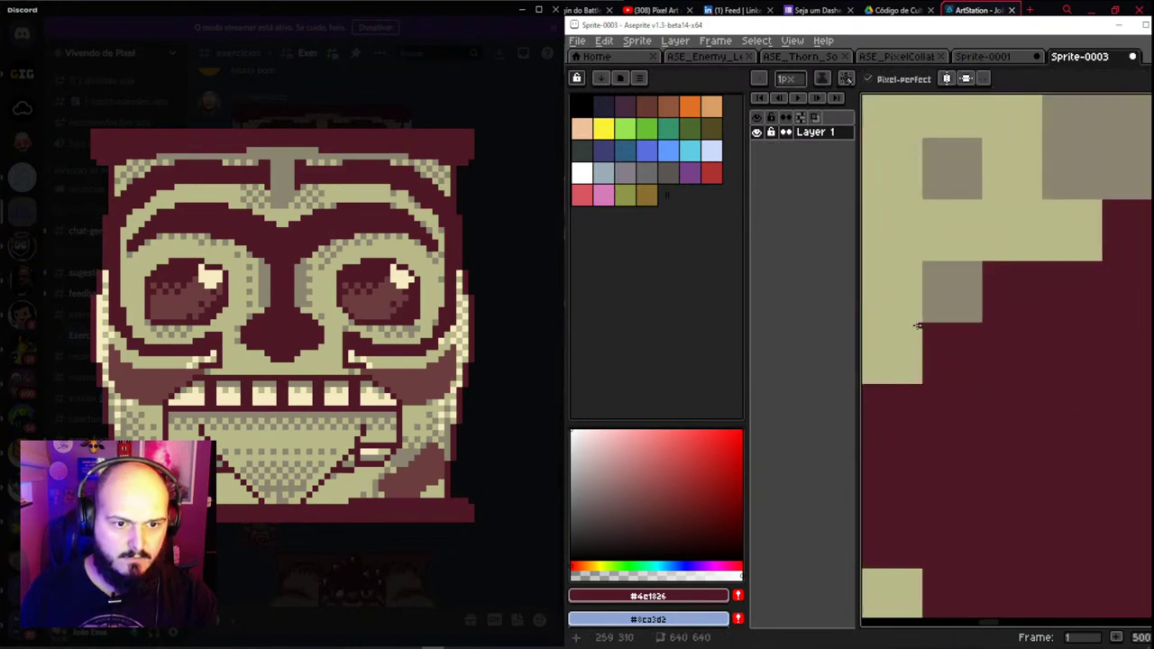
{"action": "scroll", "coordinate": [918, 327], "scroll_direction": "up", "scroll_amount": 4}
{"action": "scroll", "coordinate": [919, 372], "scroll_direction": "down", "scroll_amount": 8}
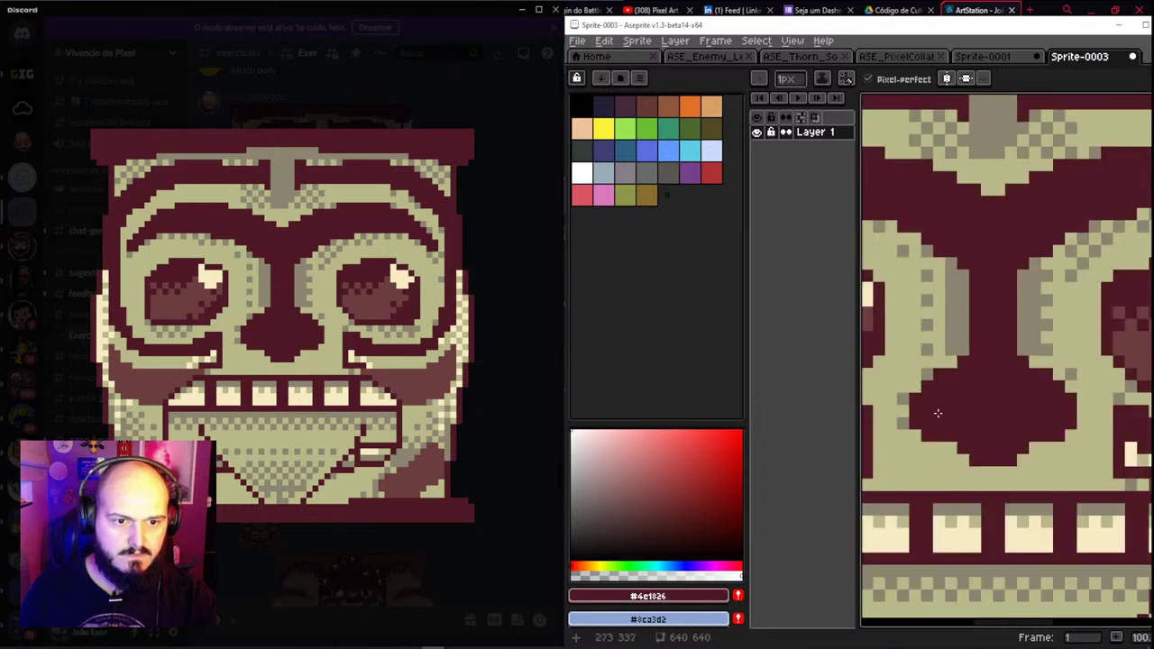
Shrink the sprite by dividing its width by 8, then measure one art-pixel block
{"action": "left_click", "coordinate": [636, 41]}
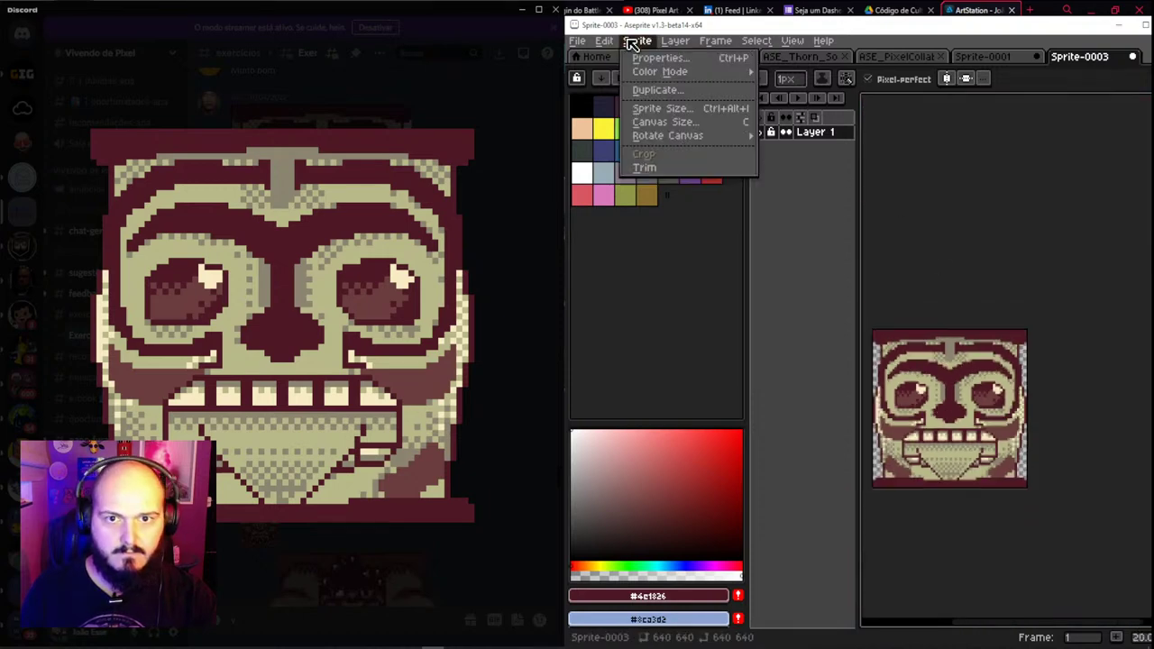
{"action": "left_click", "coordinate": [658, 106]}
{"action": "key", "text": "Right"}
{"action": "type", "text": "/"}
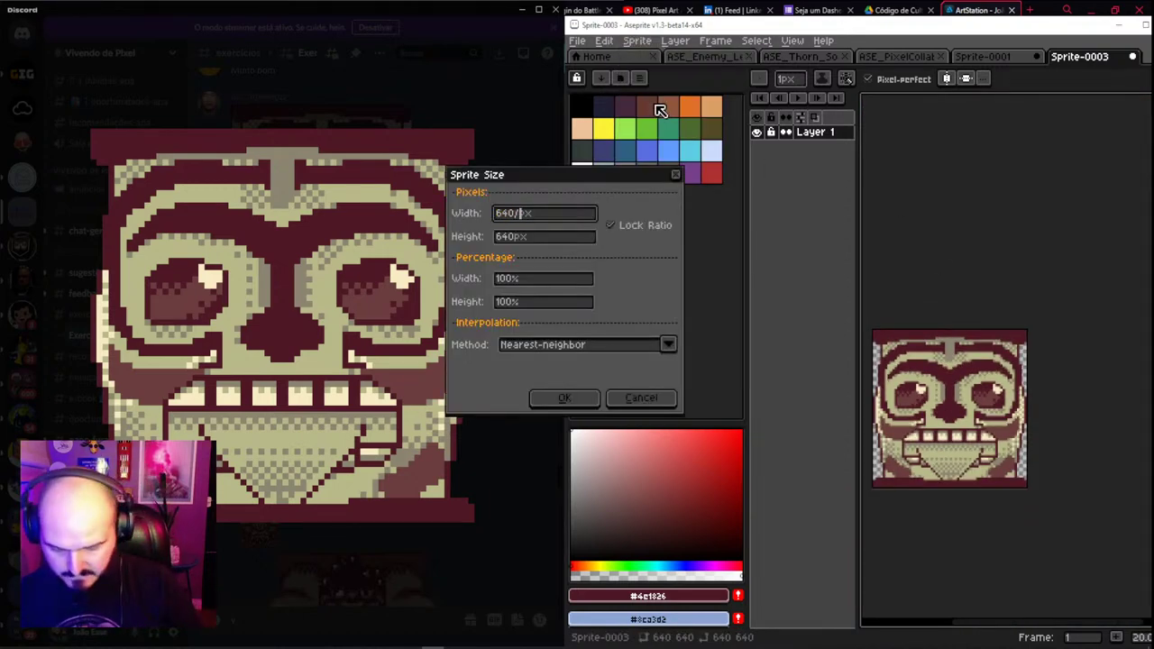
{"action": "type", "text": "8"}
{"action": "key", "text": "Tab"}
{"action": "key", "text": "Return"}
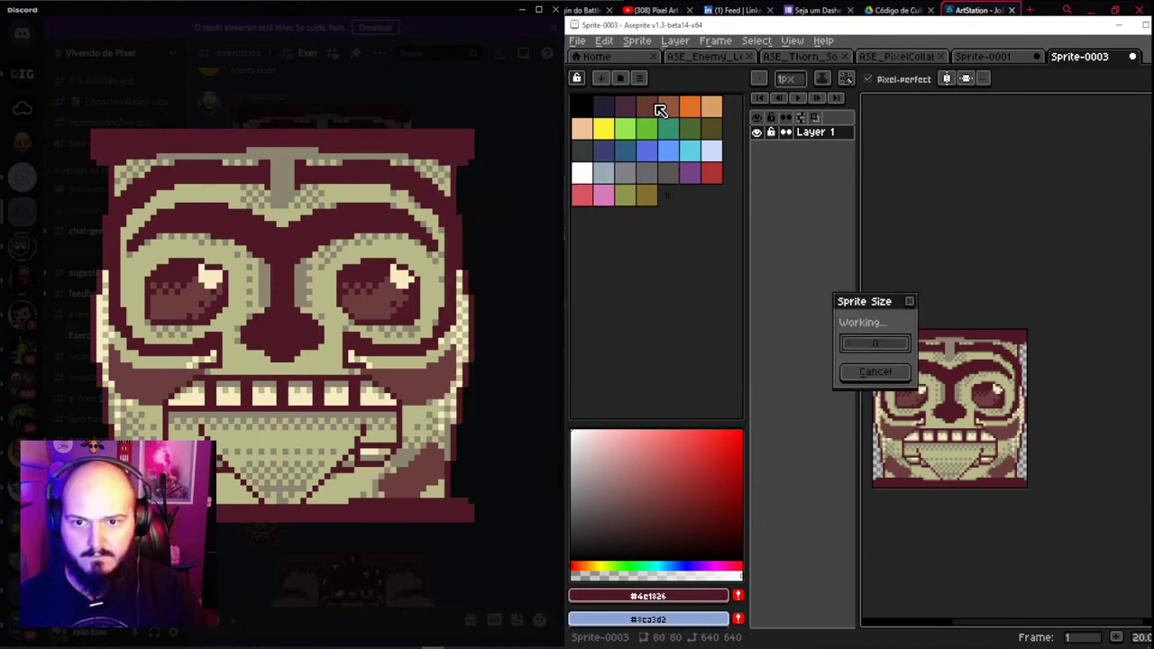
{"action": "scroll", "coordinate": [1022, 480], "scroll_direction": "up", "scroll_amount": 4}
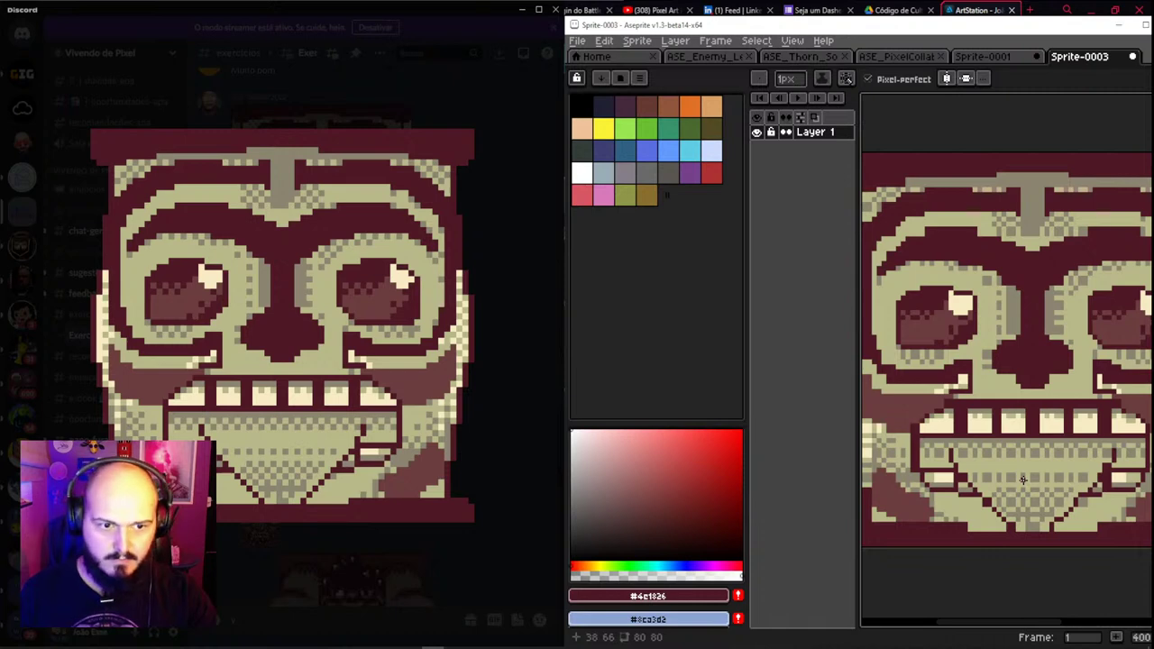
{"action": "scroll", "coordinate": [1032, 489], "scroll_direction": "up", "scroll_amount": 5}
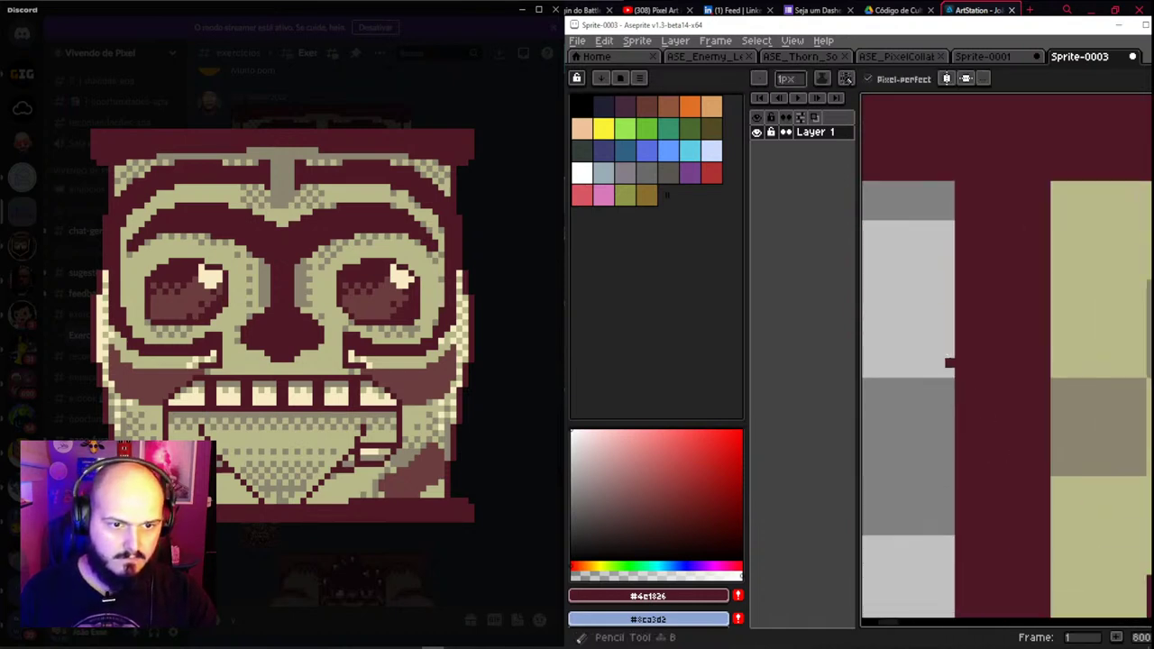
{"action": "scroll", "coordinate": [980, 326], "scroll_direction": "down", "scroll_amount": 2}
{"action": "key", "text": "m"}
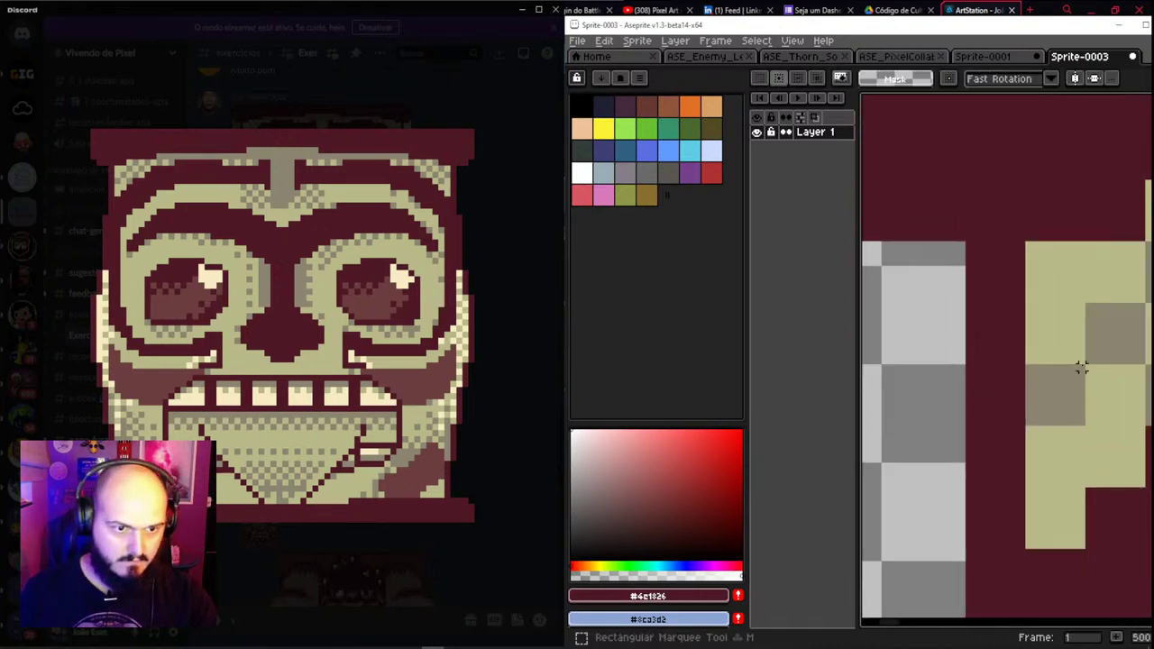
{"action": "left_click_drag", "start_coordinate": [1083, 366], "coordinate": [1020, 416]}
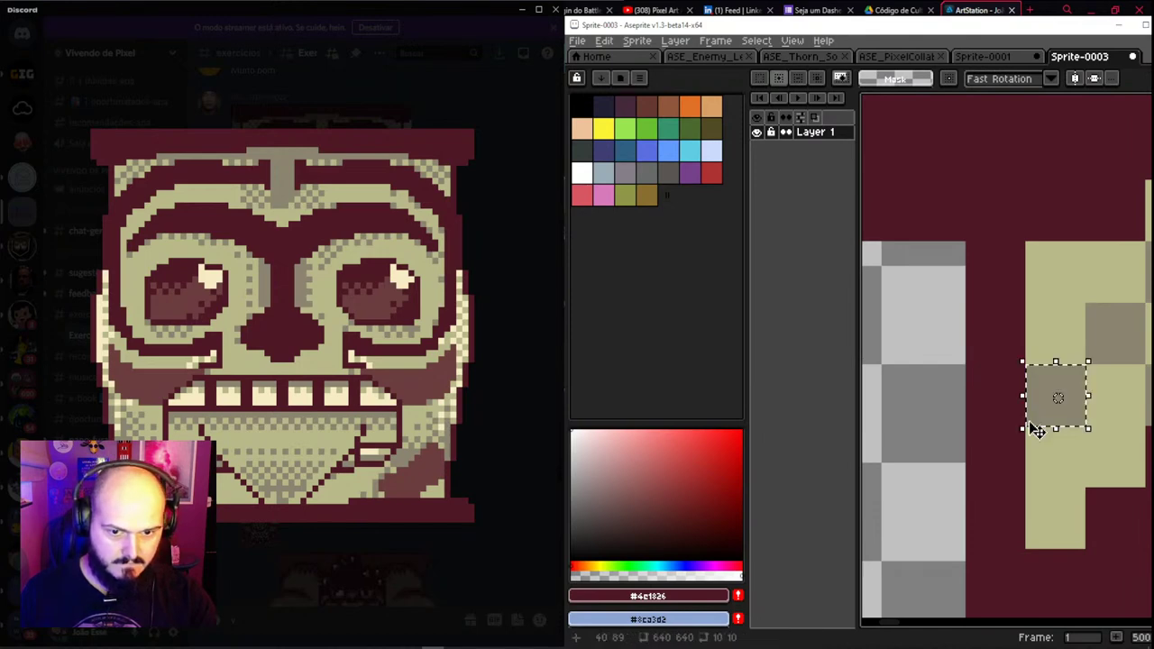
{"action": "key", "text": "ctrl+d"}
Resize the tiki sprite down to 64×64 px and return to the Totem collab sprite
{"action": "left_click", "coordinate": [637, 40]}
{"action": "left_click", "coordinate": [663, 108]}
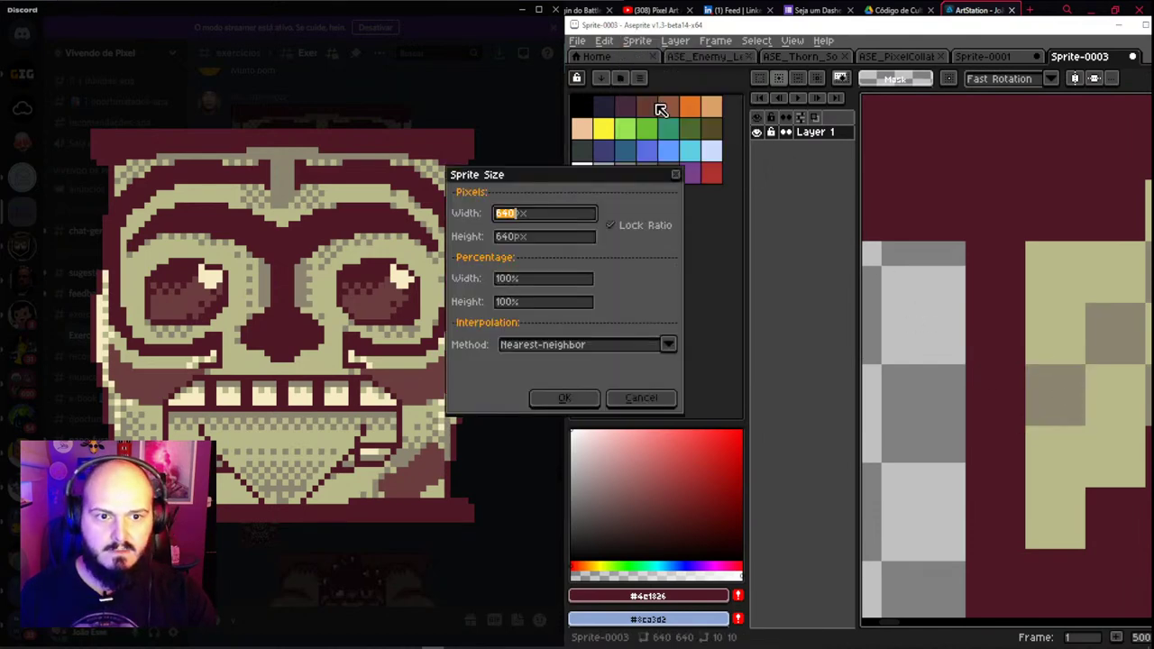
{"action": "key", "text": "BackSpace"}
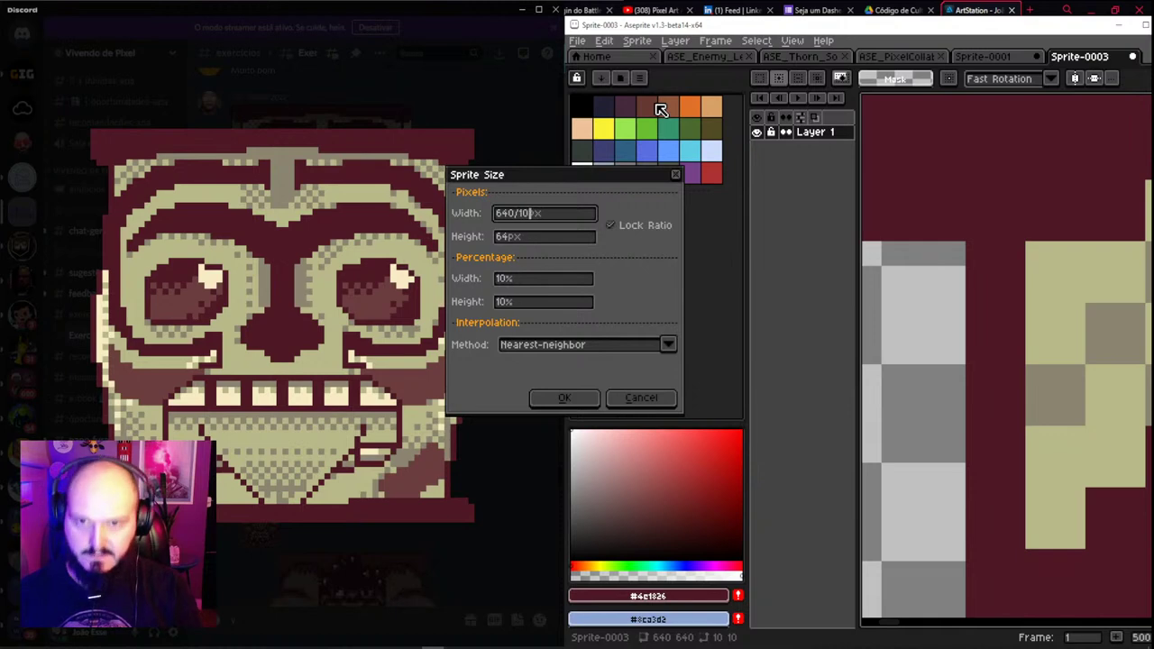
{"action": "key", "text": "Return"}
{"action": "scroll", "coordinate": [998, 244], "scroll_direction": "down", "scroll_amount": 2}
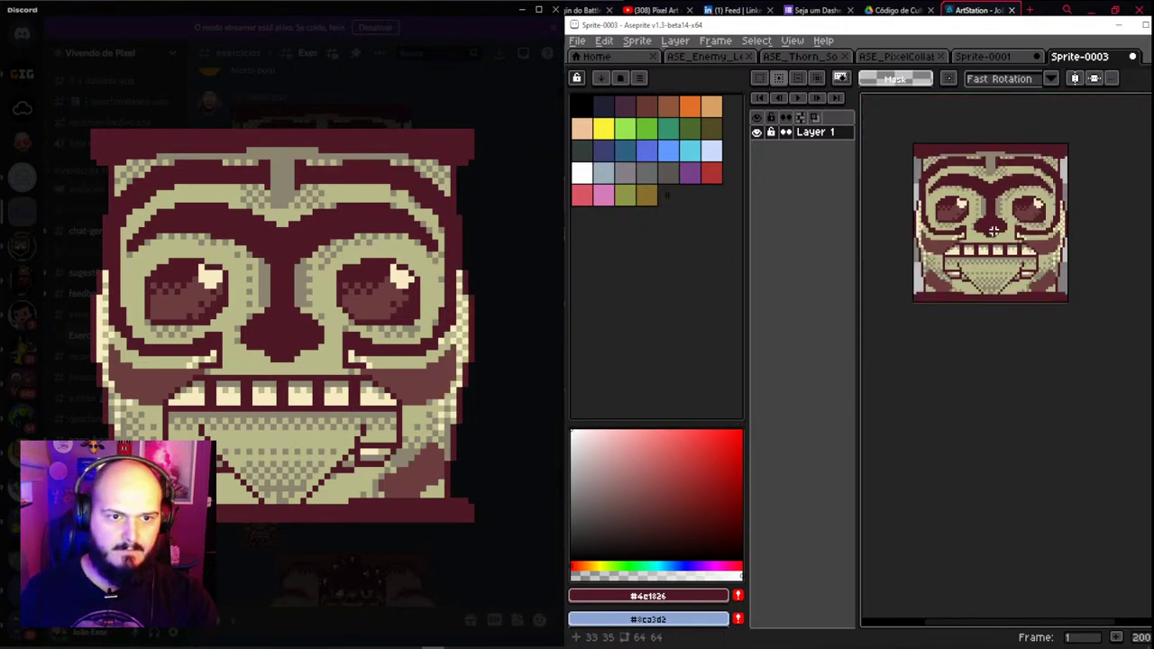
{"action": "left_click", "coordinate": [982, 58]}
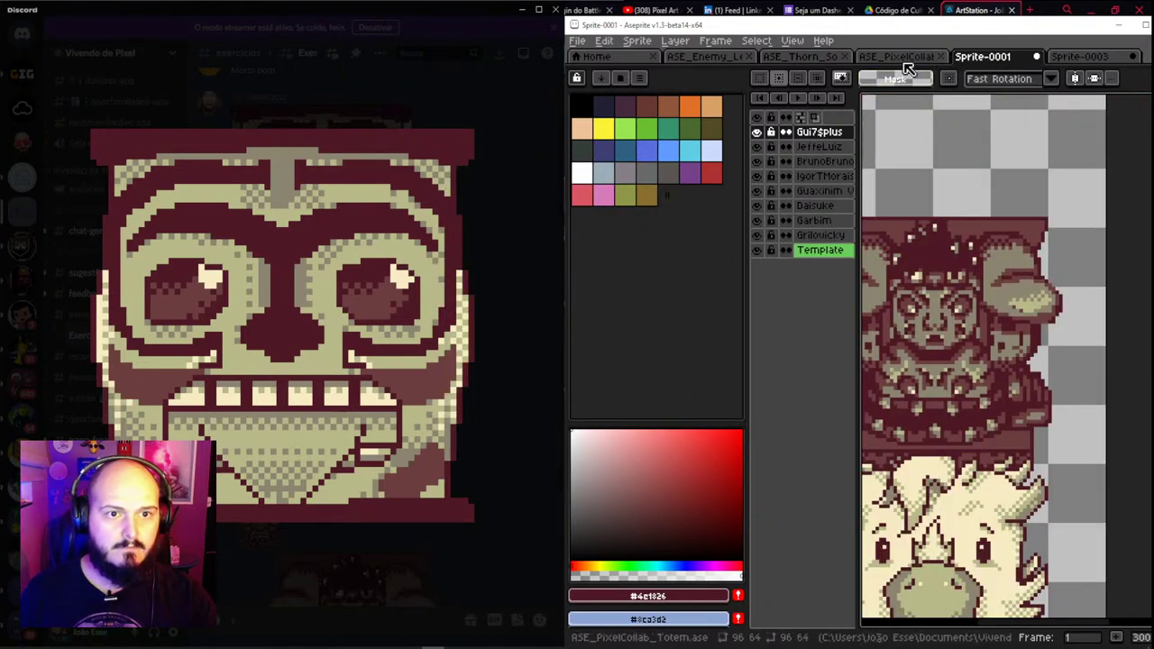
Add a new top layer named after the tiki face's contributor
{"action": "key", "text": "v"}
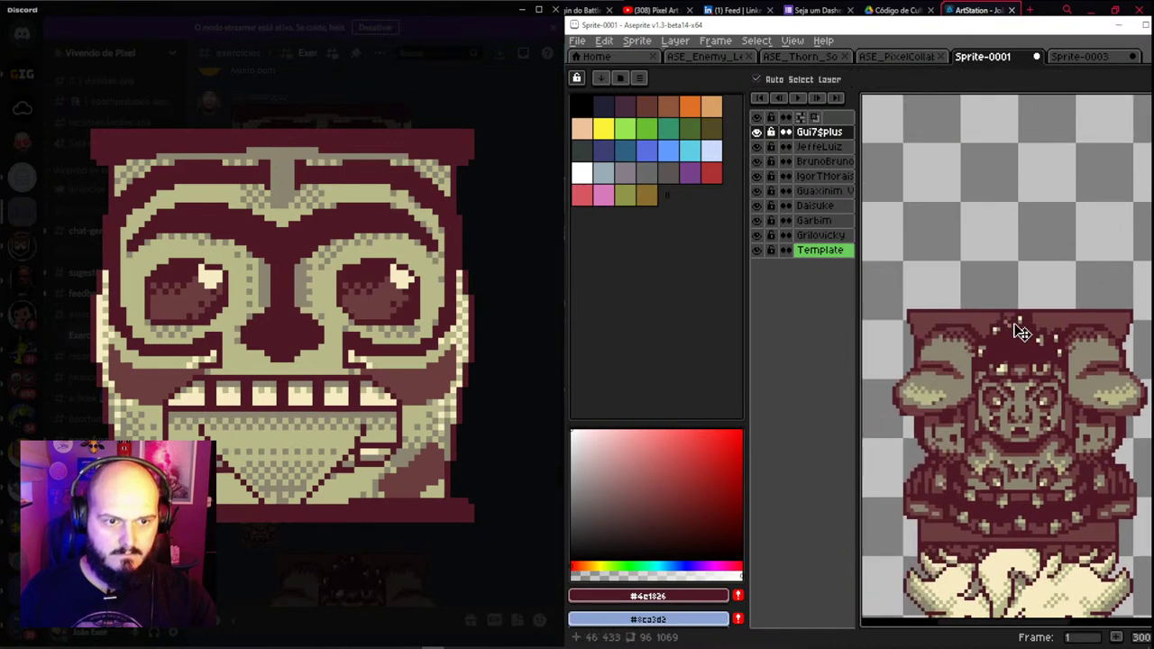
{"action": "key", "text": "shift+n"}
{"action": "double_click", "coordinate": [814, 133]}
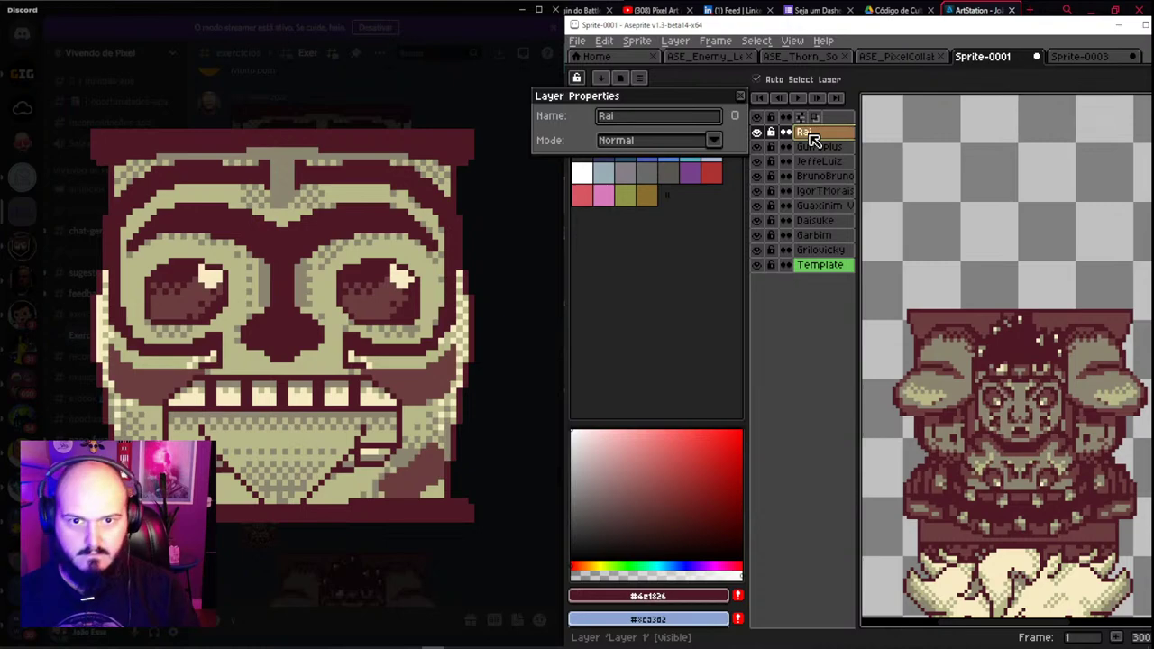
{"action": "key", "text": "Return"}
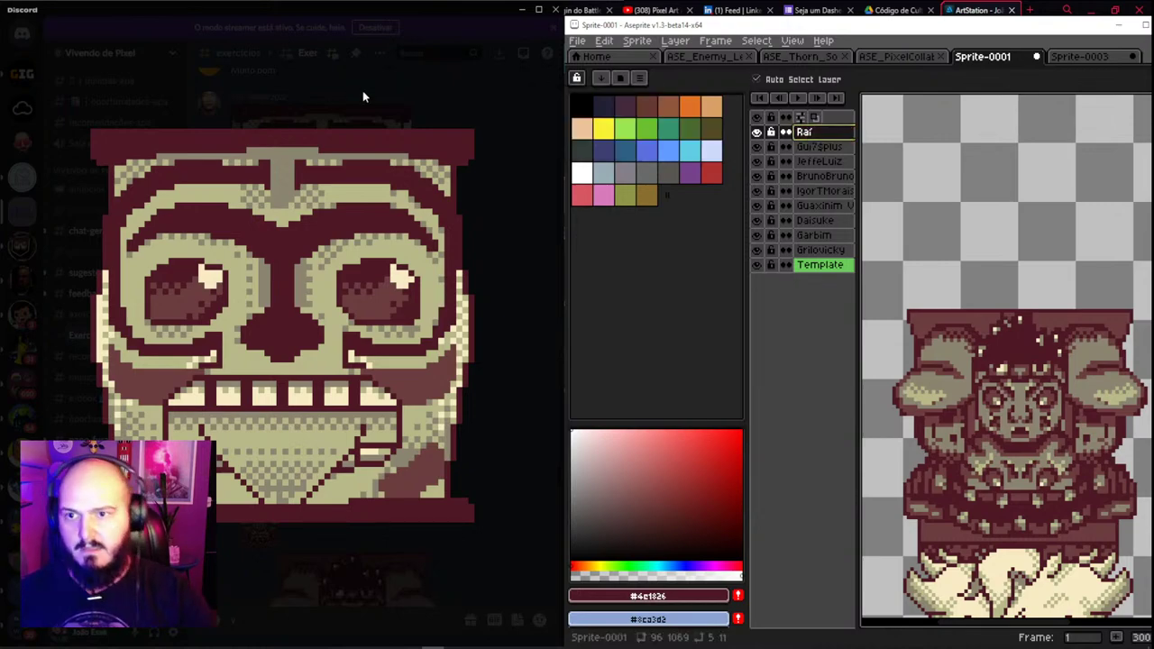
{"action": "left_click", "coordinate": [363, 90]}
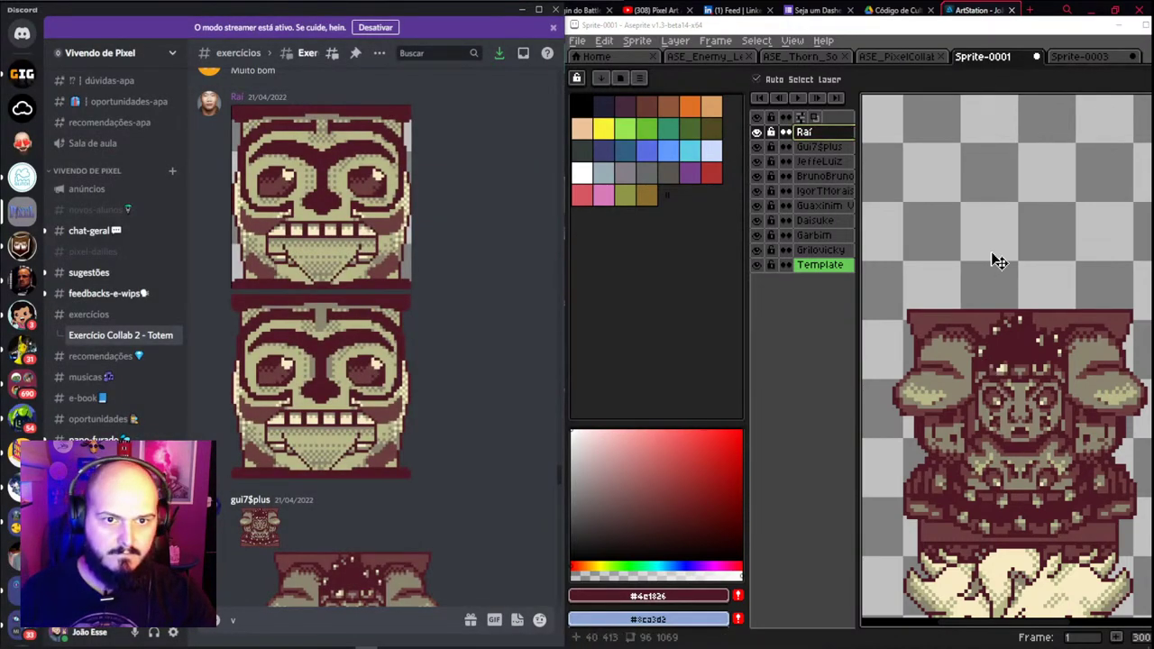
{"action": "key", "text": "ctrl+v"}
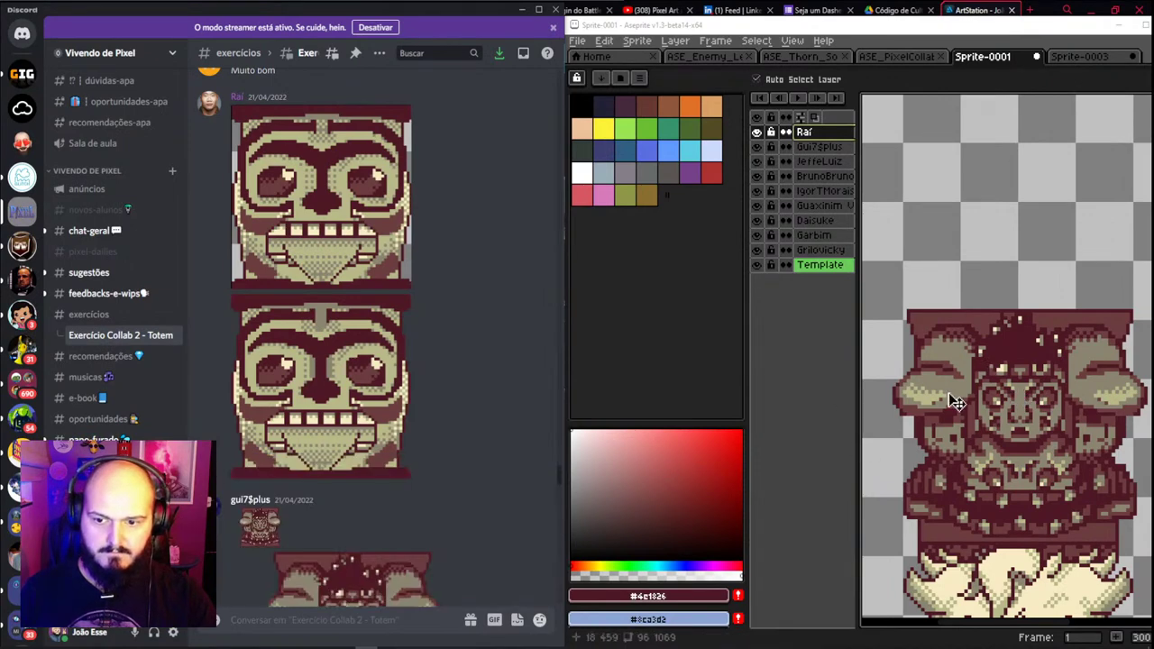
Paste the tiki face onto that layer and move it above the existing totem piece
{"action": "left_click", "coordinate": [999, 369]}
{"action": "left_click", "coordinate": [1003, 372]}
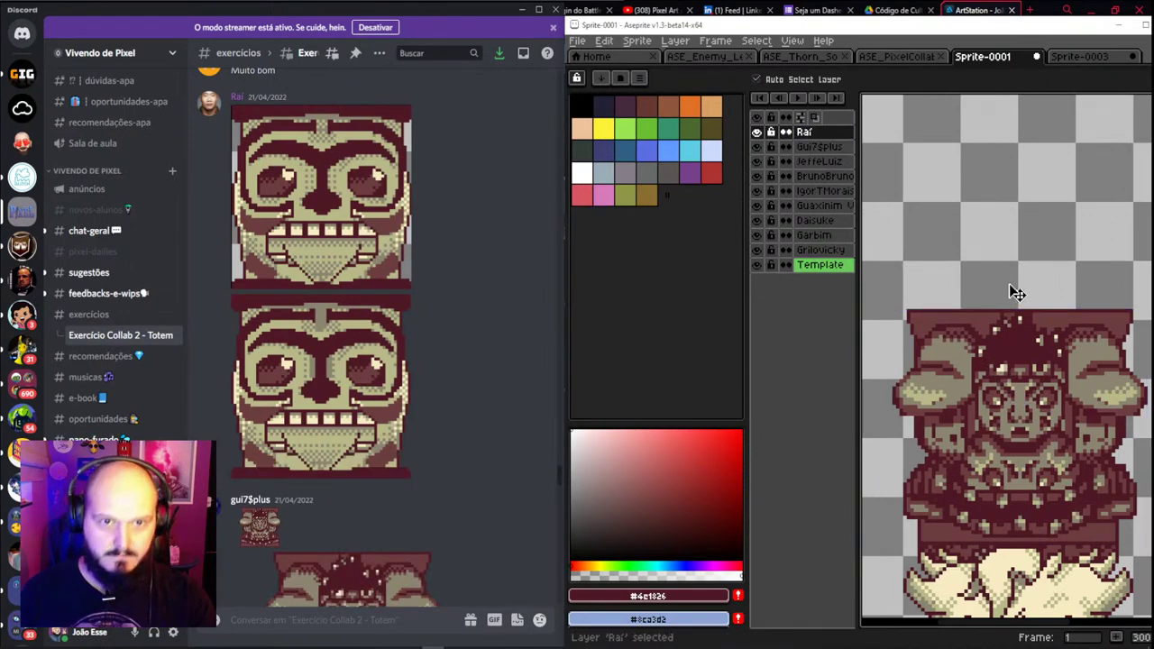
{"action": "key", "text": "ctrl+v"}
{"action": "left_click_drag", "start_coordinate": [967, 403], "coordinate": [1032, 245]}
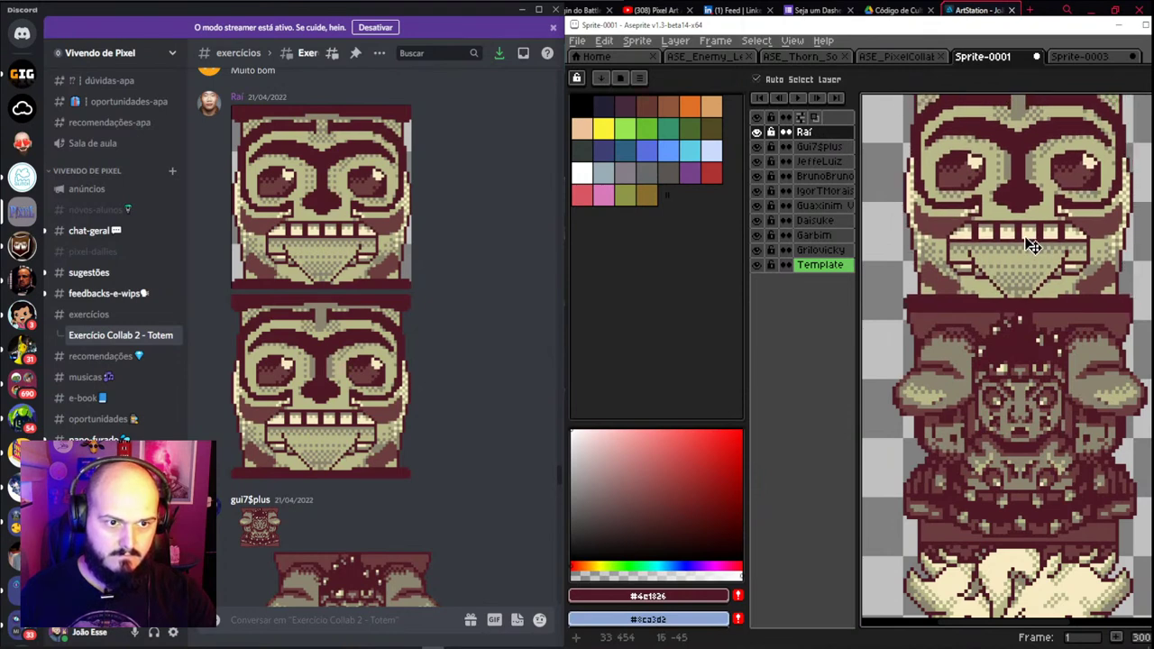
{"action": "scroll", "coordinate": [1033, 245], "scroll_direction": "down", "scroll_amount": 1}
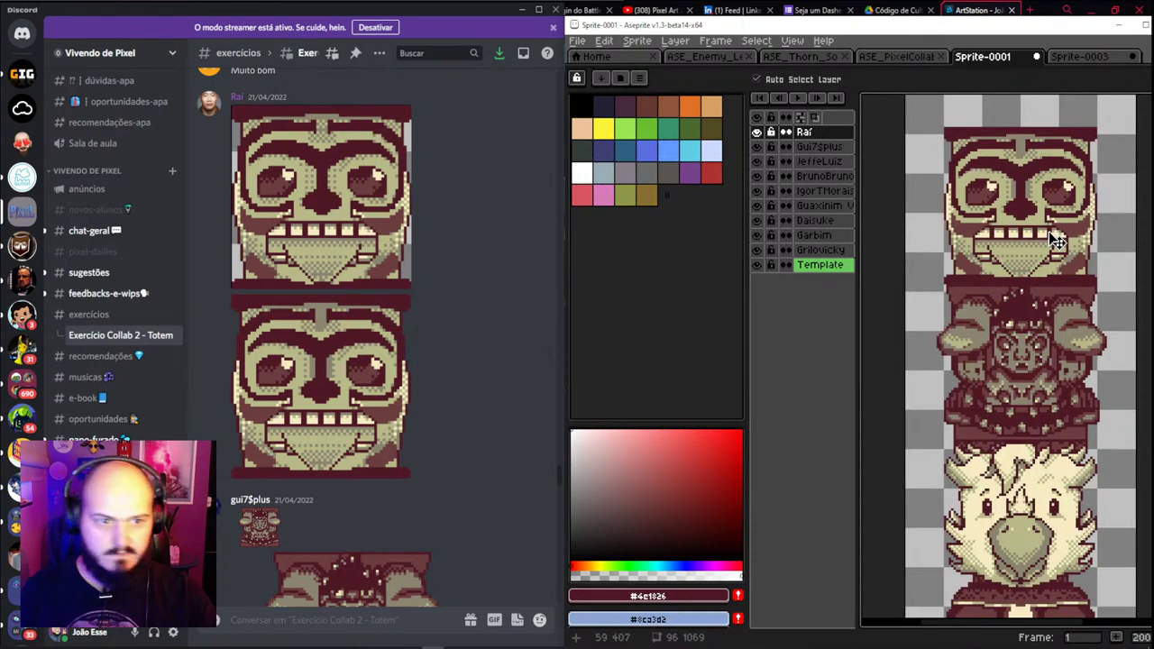
{"action": "left_click_drag", "start_coordinate": [1056, 242], "coordinate": [986, 236]}
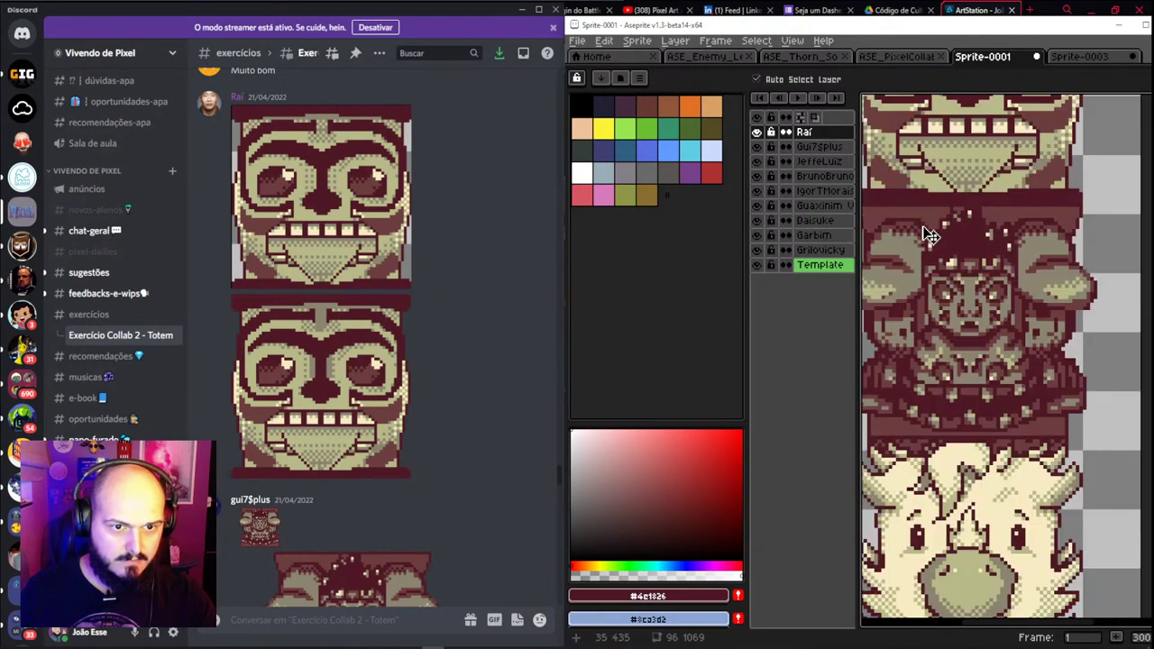
{"action": "scroll", "coordinate": [927, 232], "scroll_direction": "down", "scroll_amount": 1}
Make the second totem piece's layer active, cancelling an accidental floating paste
{"action": "key", "text": "b"}
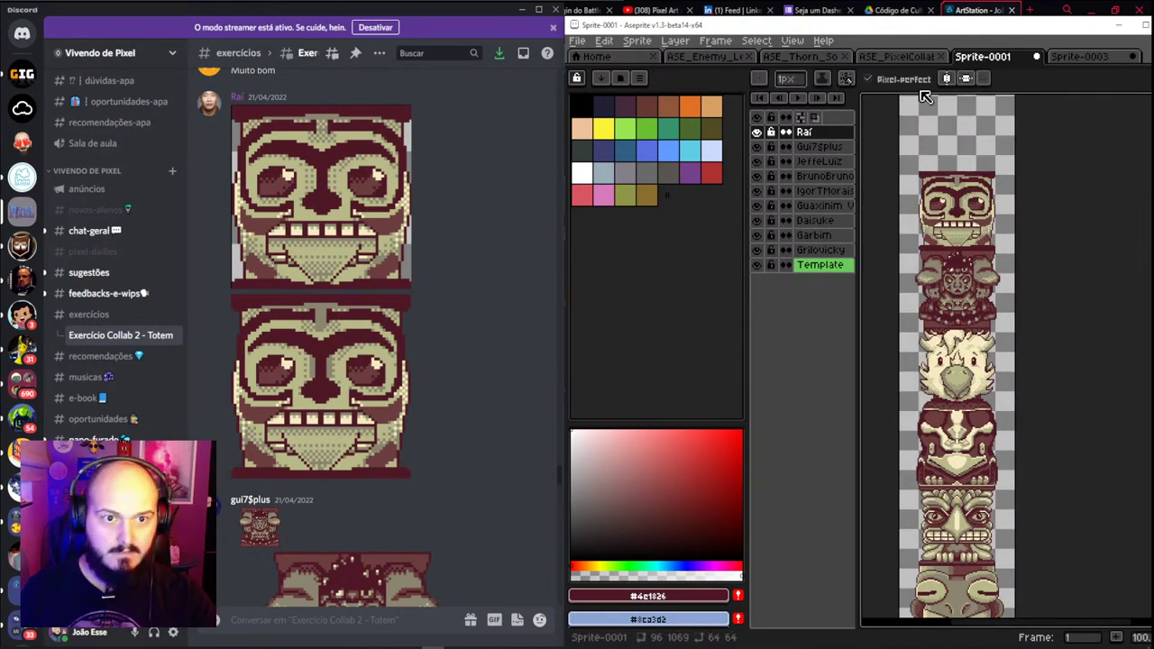
{"action": "scroll", "coordinate": [951, 165], "scroll_direction": "up", "scroll_amount": 3}
{"action": "scroll", "coordinate": [1001, 315], "scroll_direction": "up", "scroll_amount": 1}
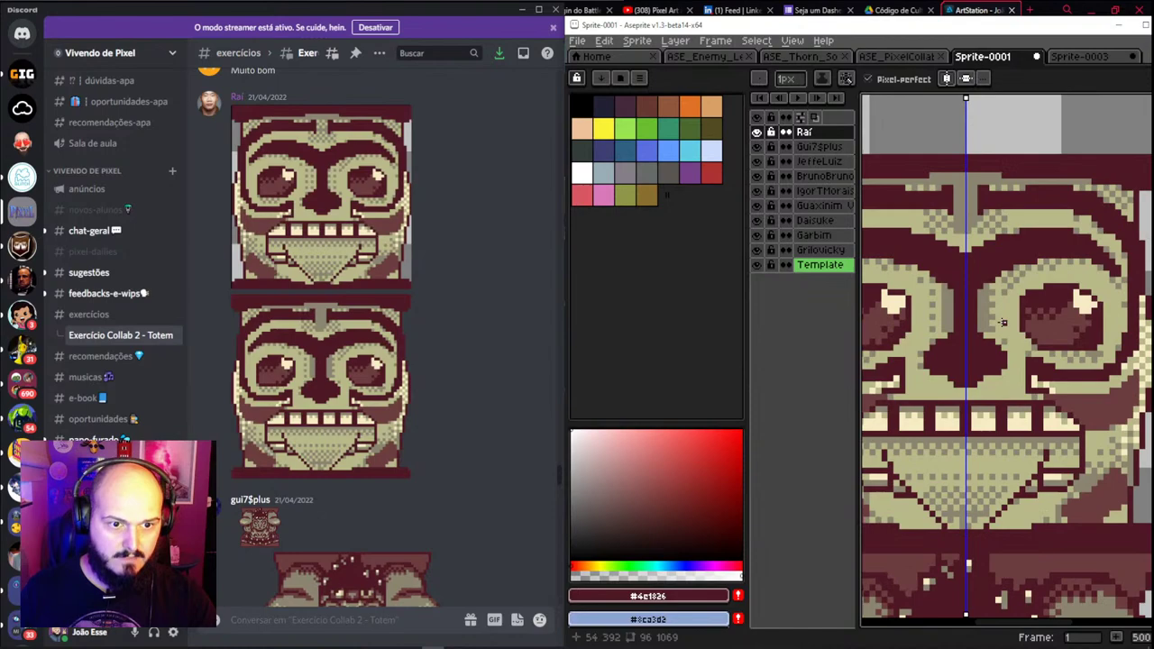
{"action": "scroll", "coordinate": [992, 463], "scroll_direction": "down", "scroll_amount": 8}
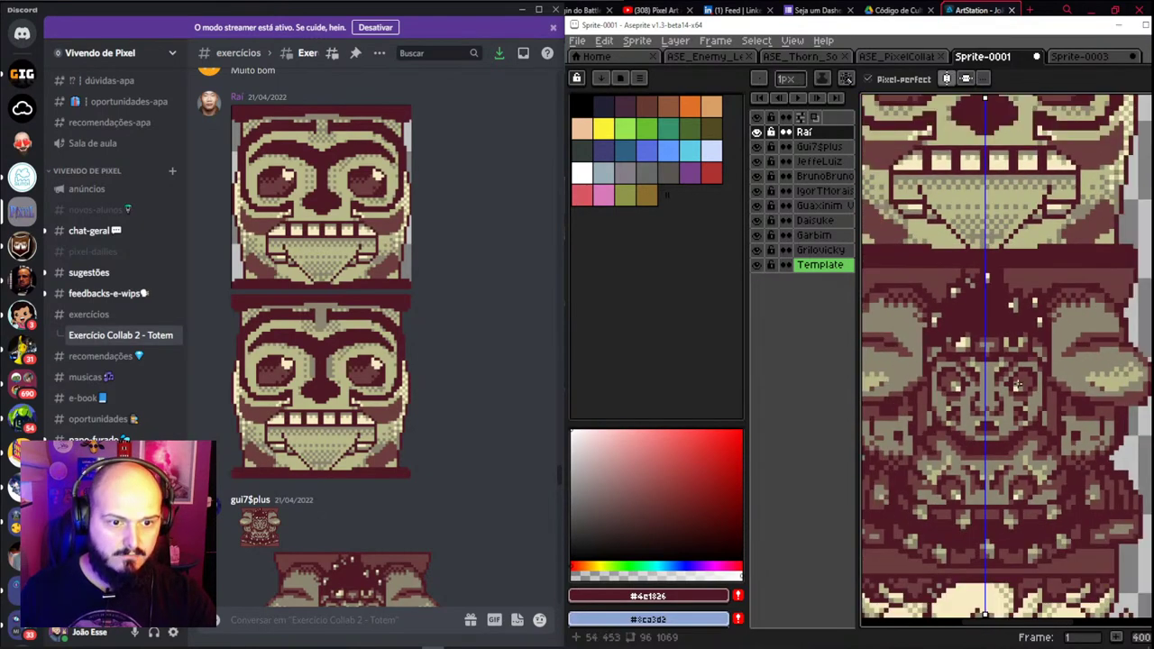
{"action": "scroll", "coordinate": [1008, 253], "scroll_direction": "down", "scroll_amount": 1}
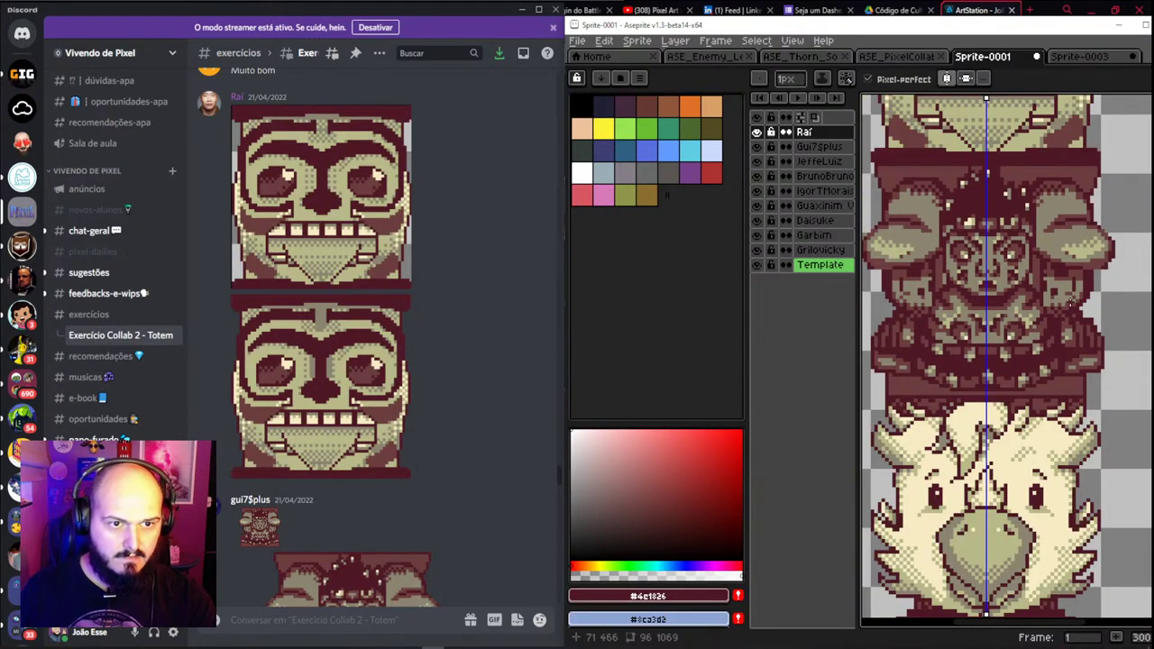
{"action": "left_click", "coordinate": [1076, 314], "text": "ctrl"}
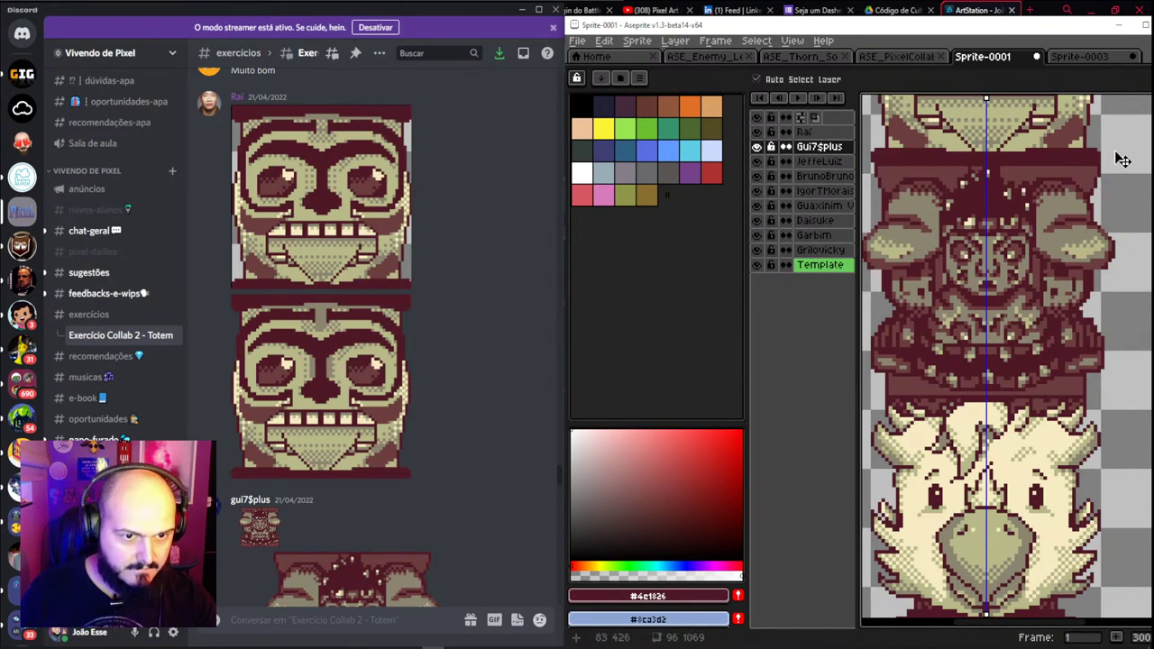
{"action": "left_click_drag", "start_coordinate": [965, 178], "coordinate": [1028, 180]}
{"action": "key", "text": "ctrl+v"}
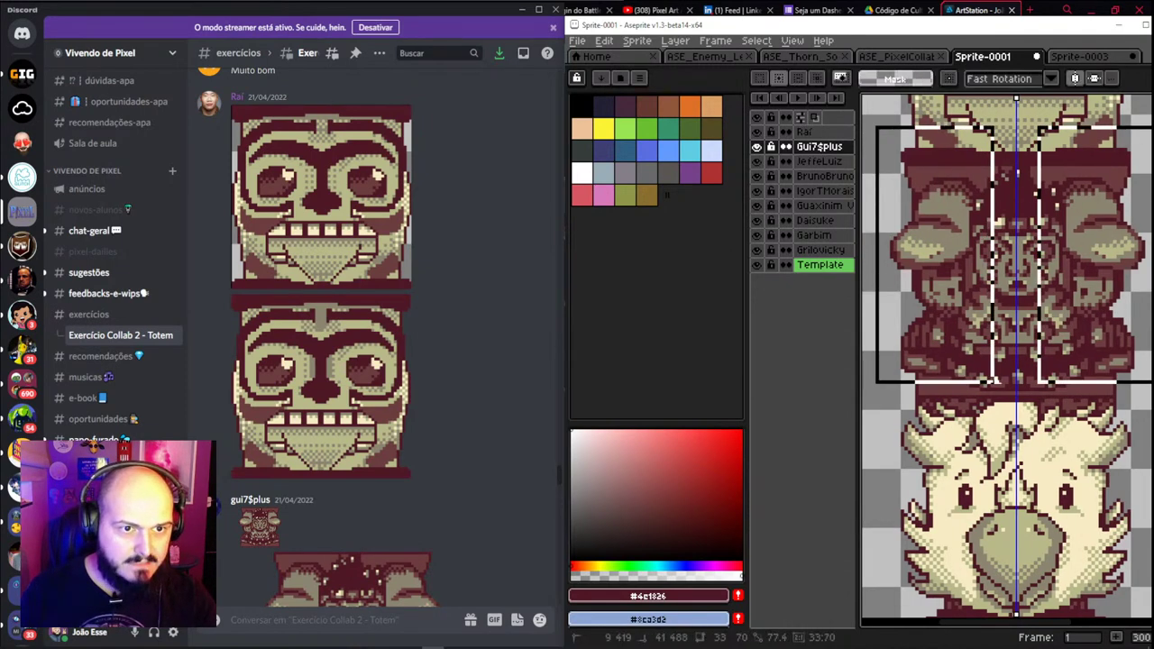
{"action": "key", "text": "Escape"}
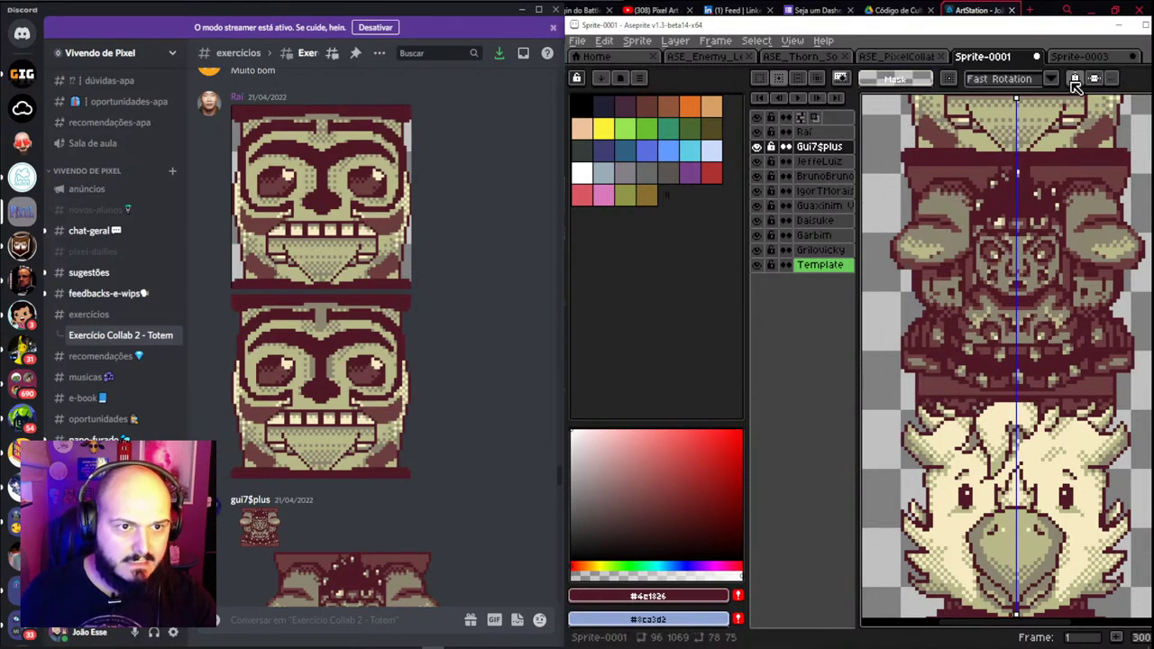
Flip the second piece's left half horizontally and shift the centre strip to close the seam
{"action": "left_click_drag", "start_coordinate": [887, 135], "coordinate": [1015, 422]}
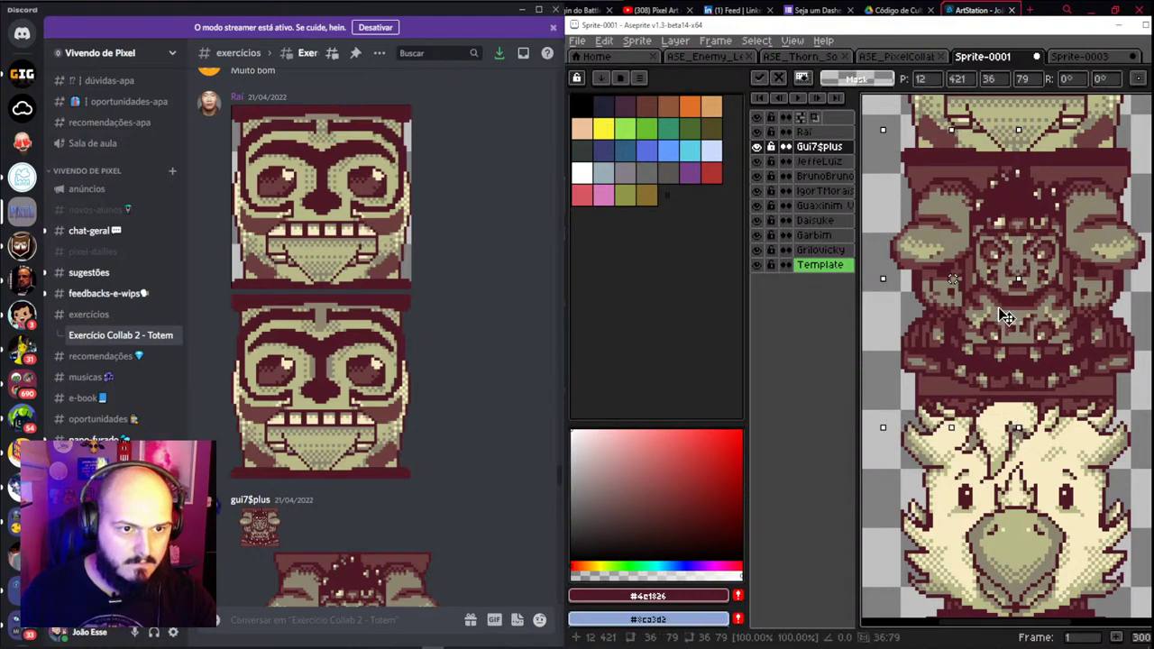
{"action": "key", "text": "shift+h"}
{"action": "left_click_drag", "start_coordinate": [1015, 133], "coordinate": [1019, 415]}
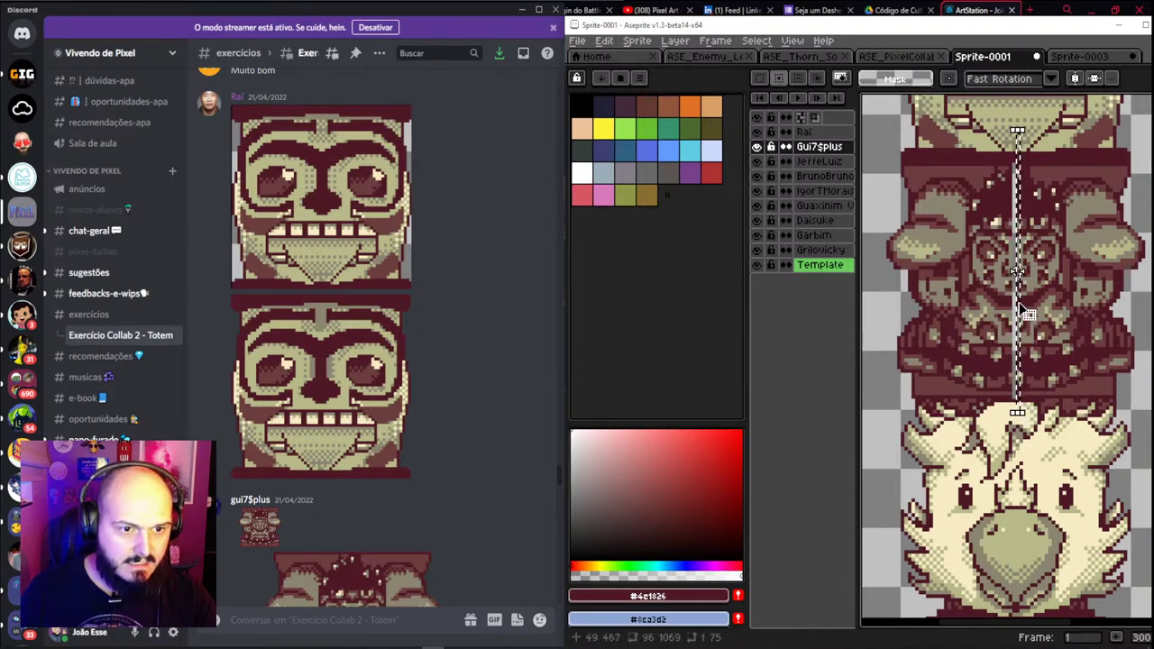
{"action": "key", "text": "ctrl+z"}
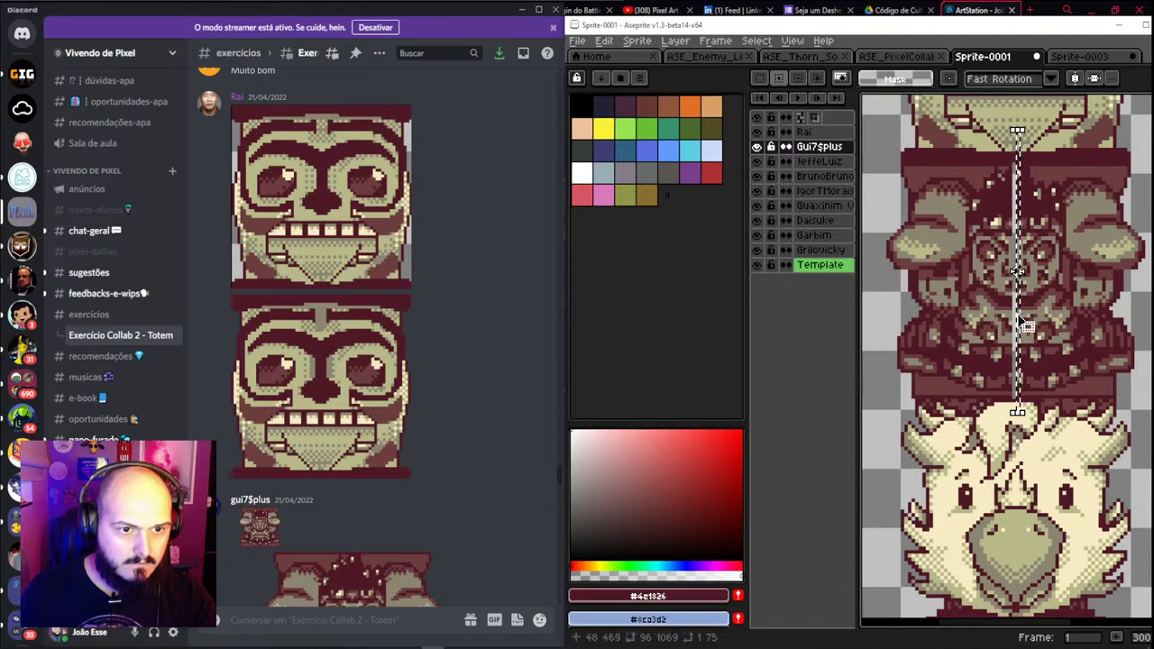
{"action": "scroll", "coordinate": [1017, 270], "scroll_direction": "up", "scroll_amount": 3}
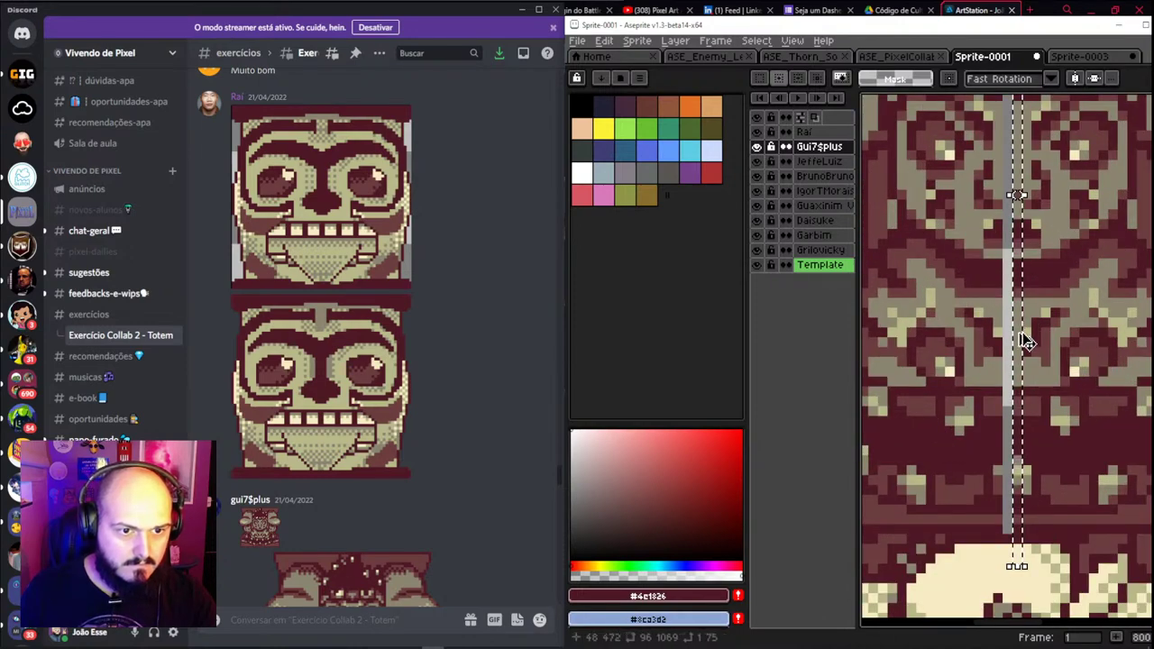
{"action": "left_click_drag", "start_coordinate": [1021, 335], "coordinate": [1014, 342]}
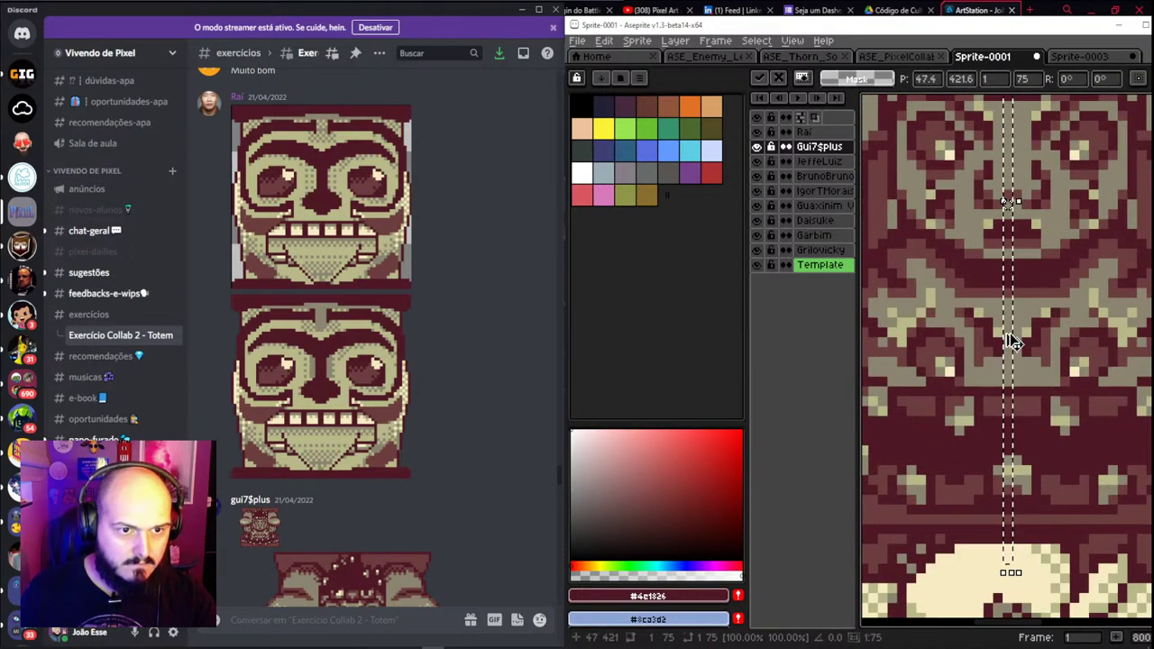
{"action": "key", "text": "Return"}
{"action": "scroll", "coordinate": [1010, 333], "scroll_direction": "down", "scroll_amount": 5}
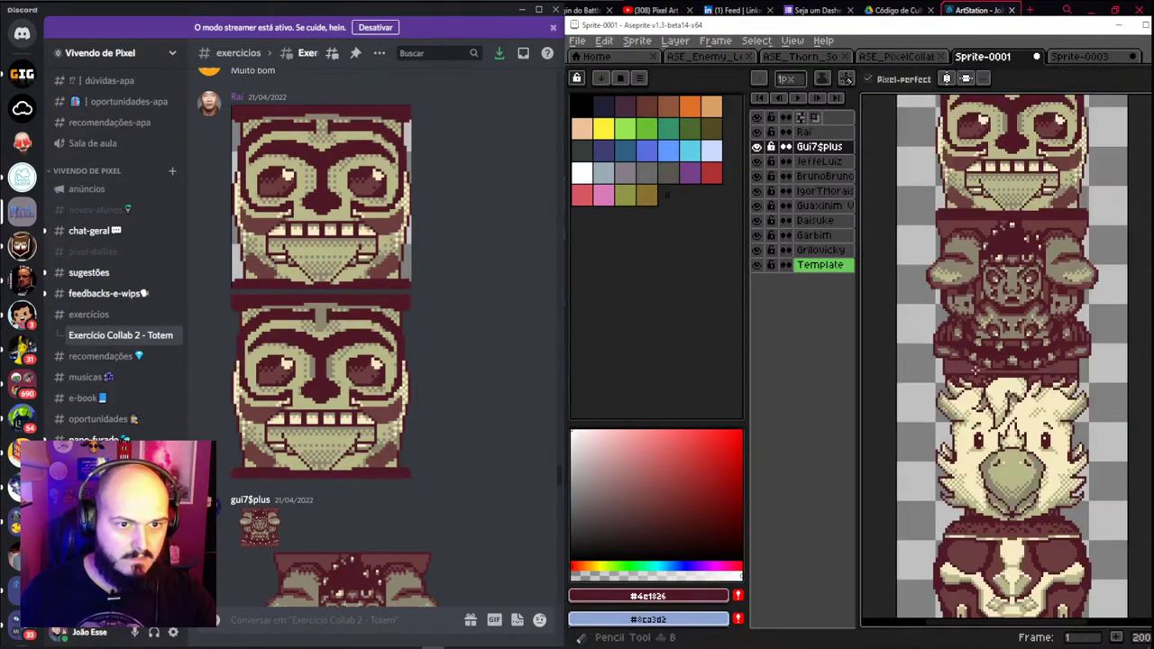
{"action": "scroll", "coordinate": [961, 395], "scroll_direction": "up", "scroll_amount": 2}
Pencil a short vertical pixel fix near the piece's edge, undoing an accidental face move
{"action": "left_click_drag", "start_coordinate": [960, 394], "coordinate": [933, 362]}
{"action": "key", "text": "b"}
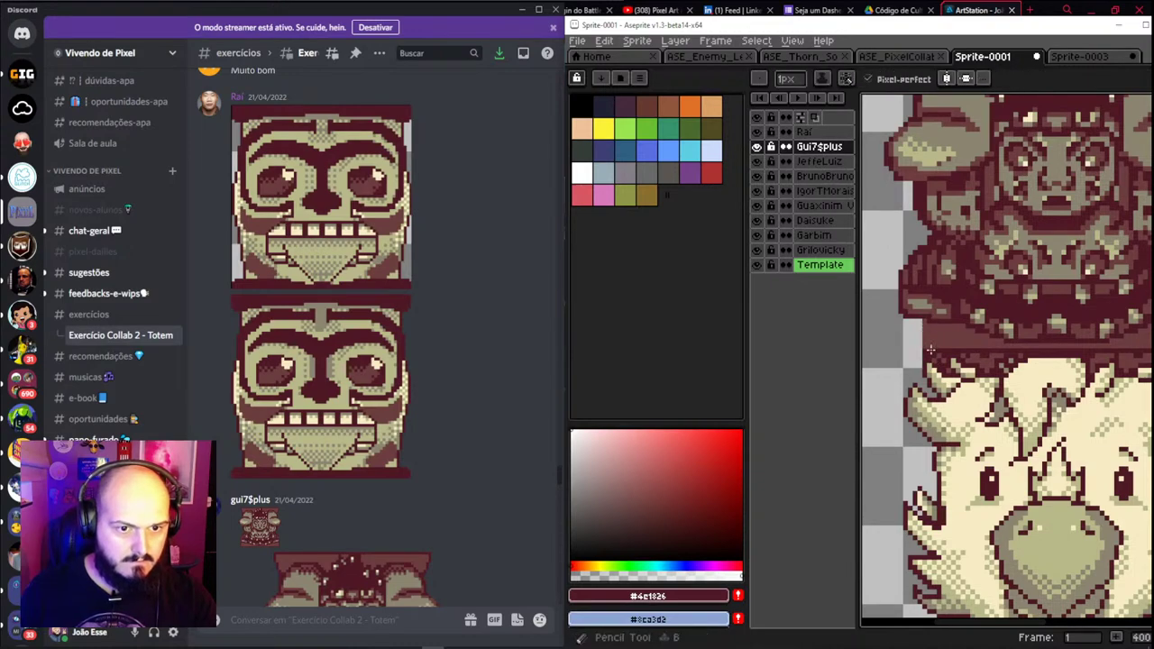
{"action": "left_click_drag", "start_coordinate": [925, 344], "coordinate": [926, 319]}
{"action": "scroll", "coordinate": [925, 319], "scroll_direction": "down", "scroll_amount": 4}
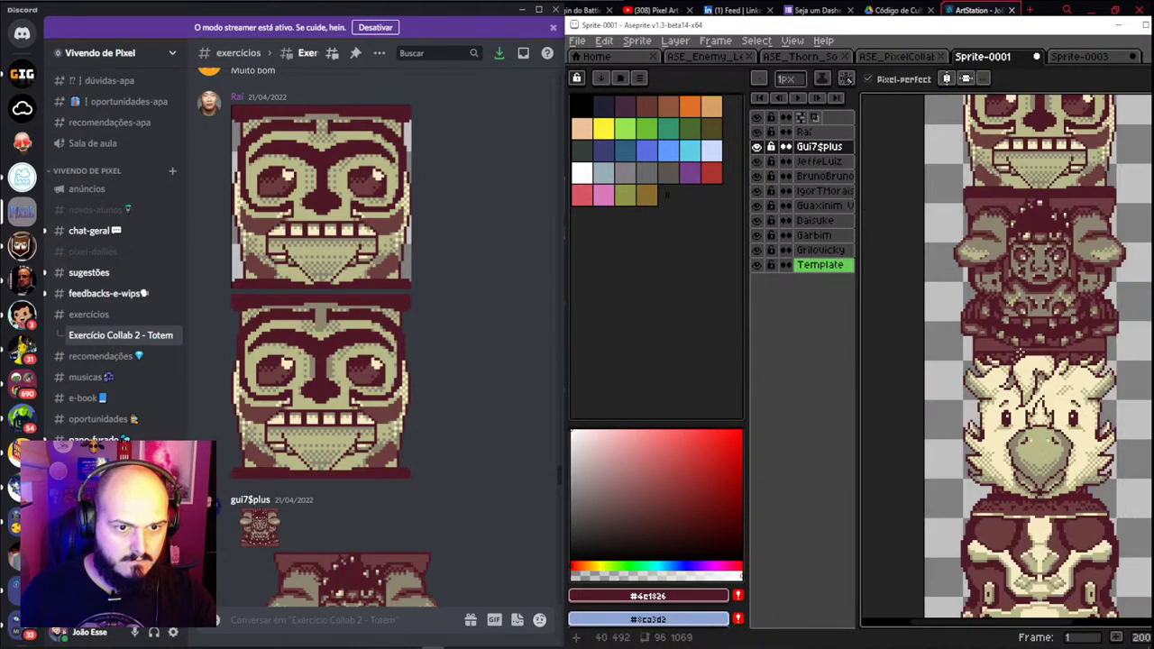
{"action": "scroll", "coordinate": [947, 298], "scroll_direction": "up", "scroll_amount": 3}
{"action": "scroll", "coordinate": [949, 307], "scroll_direction": "down", "scroll_amount": 5}
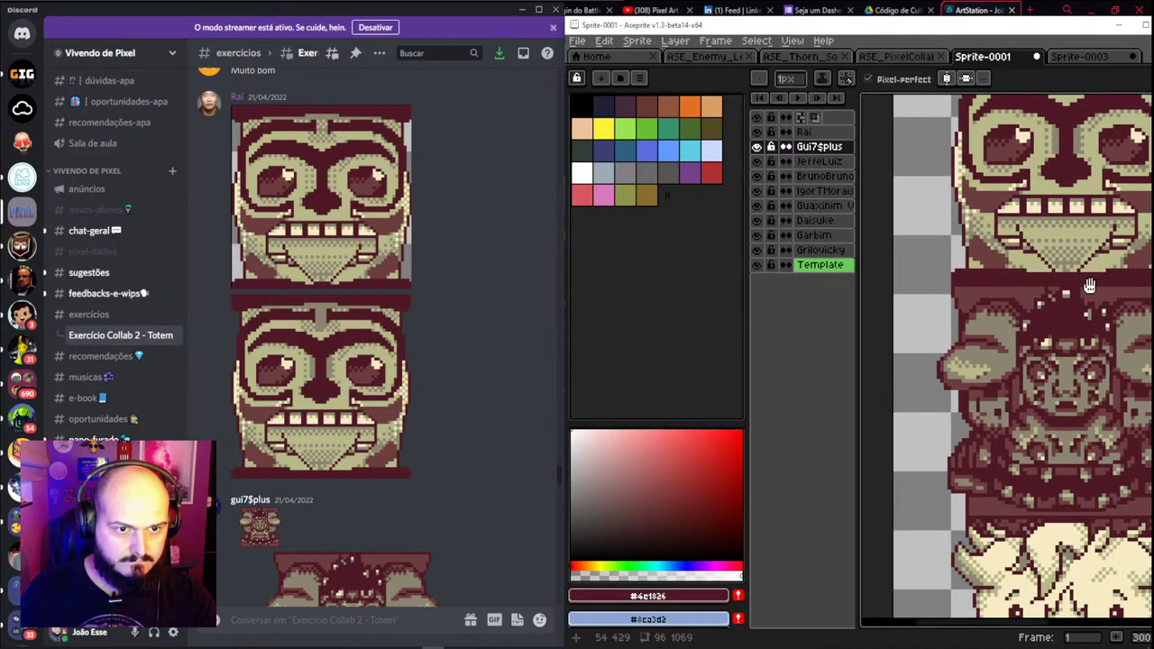
{"action": "key", "text": "v"}
{"action": "scroll", "coordinate": [988, 314], "scroll_direction": "up", "scroll_amount": 3}
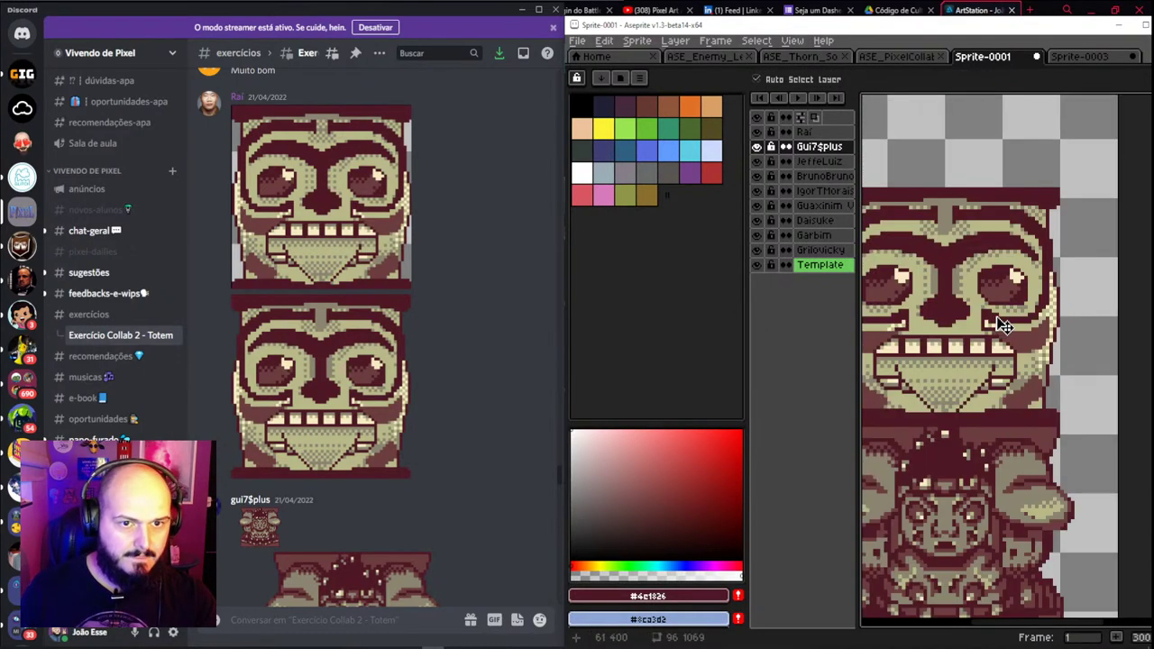
{"action": "left_click", "coordinate": [987, 317]}
{"action": "scroll", "coordinate": [986, 316], "scroll_direction": "down", "scroll_amount": 2}
{"action": "key", "text": "ctrl+z"}
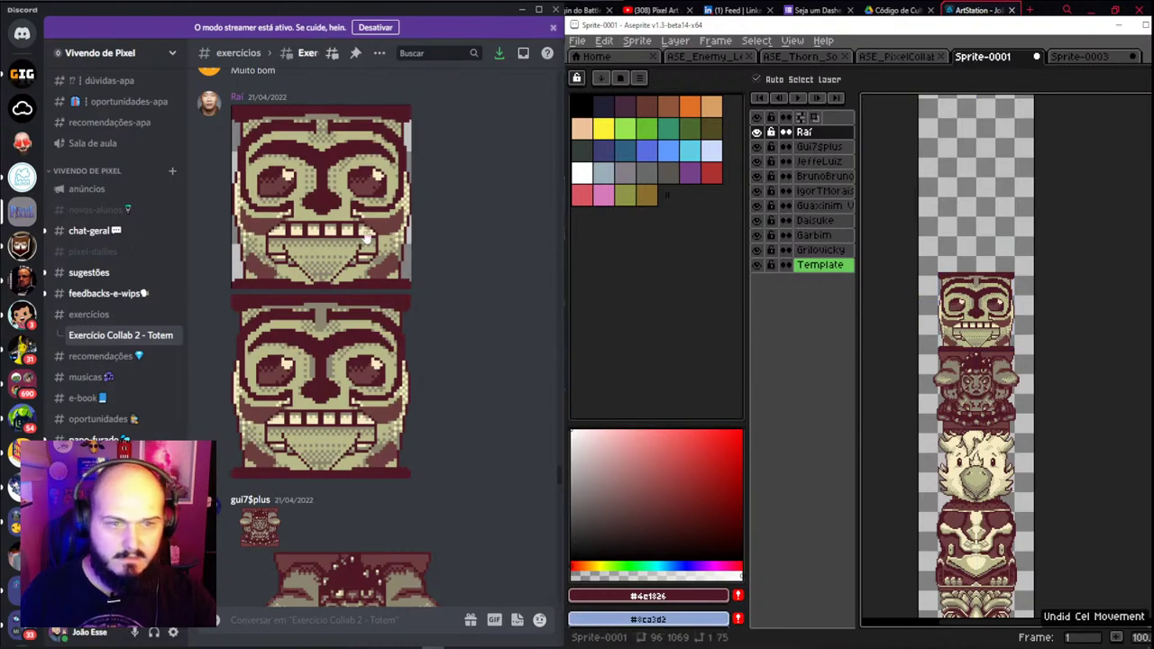
Open the owl totem image full size in Discord and copy it
{"action": "scroll", "coordinate": [352, 237], "scroll_direction": "up", "scroll_amount": 5}
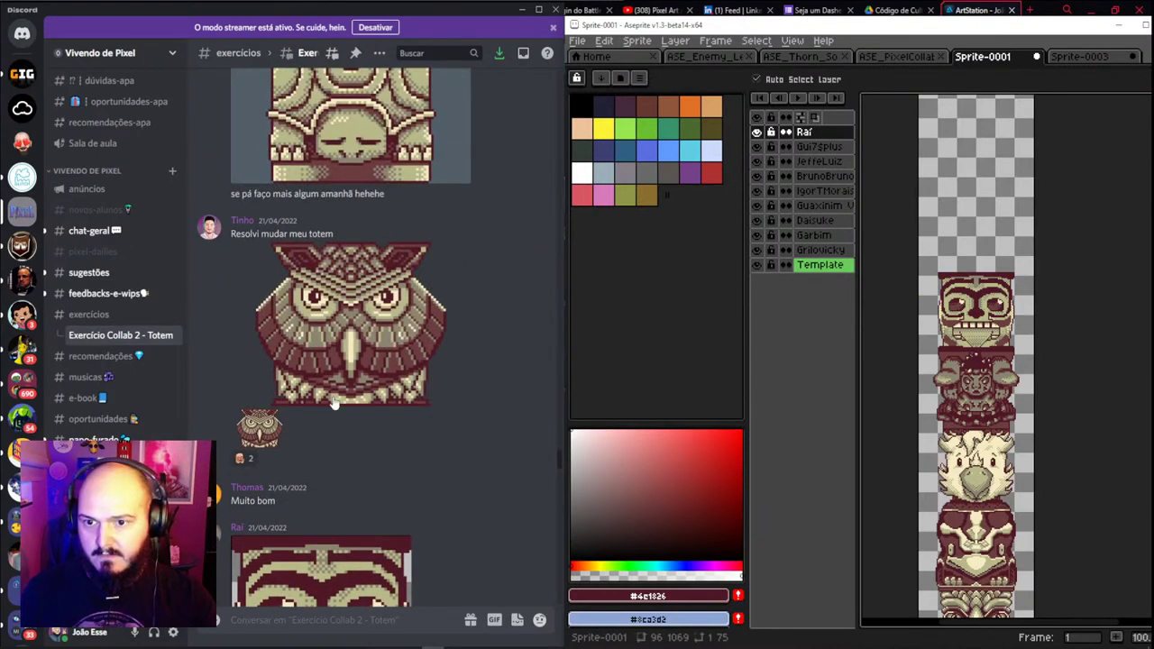
{"action": "left_click", "coordinate": [261, 435]}
{"action": "right_click", "coordinate": [283, 327]}
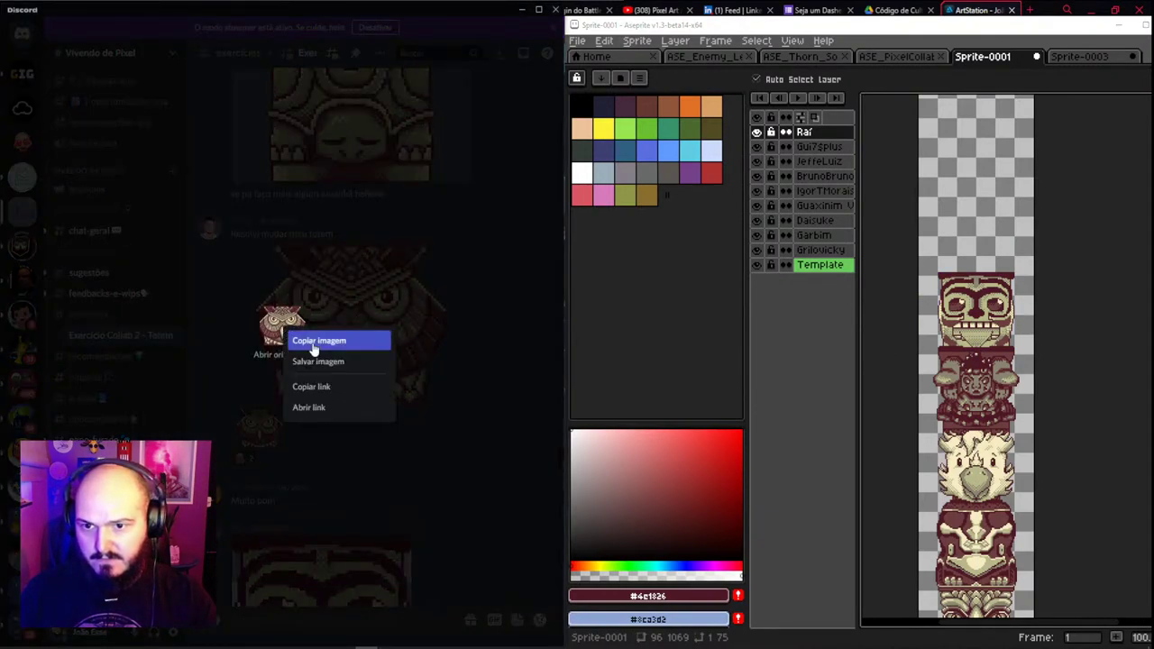
{"action": "left_click", "coordinate": [315, 340]}
Paste the owl on a new layer at the column's top and rename the layer after its author
{"action": "key", "text": "shift+n"}
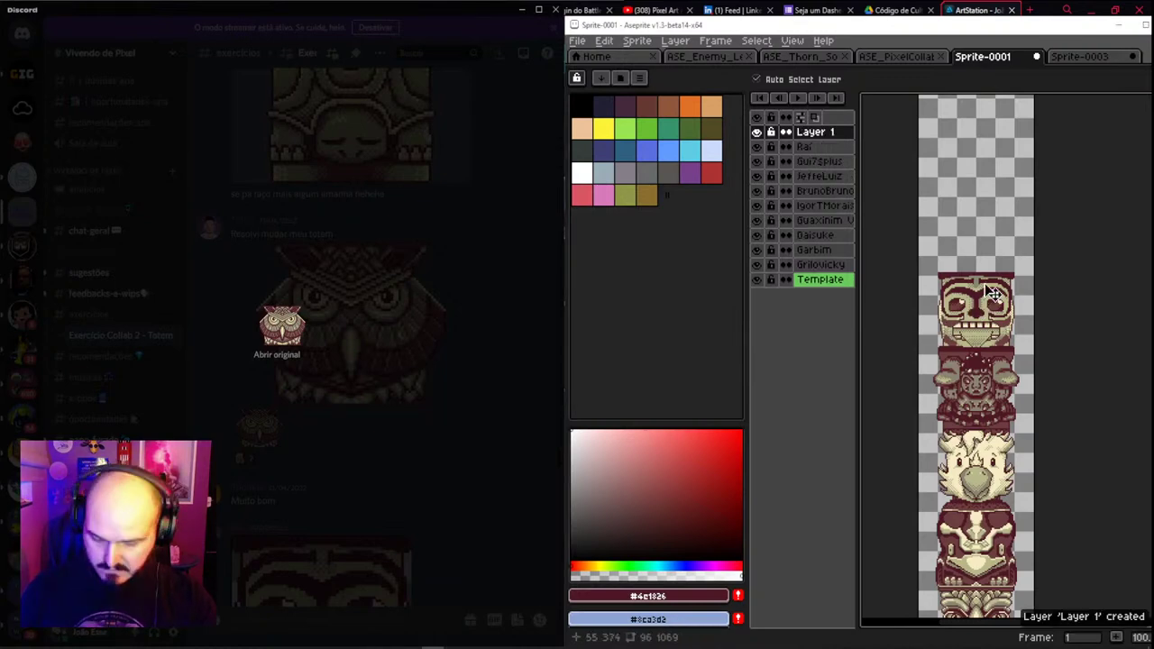
{"action": "key", "text": "ctrl+v"}
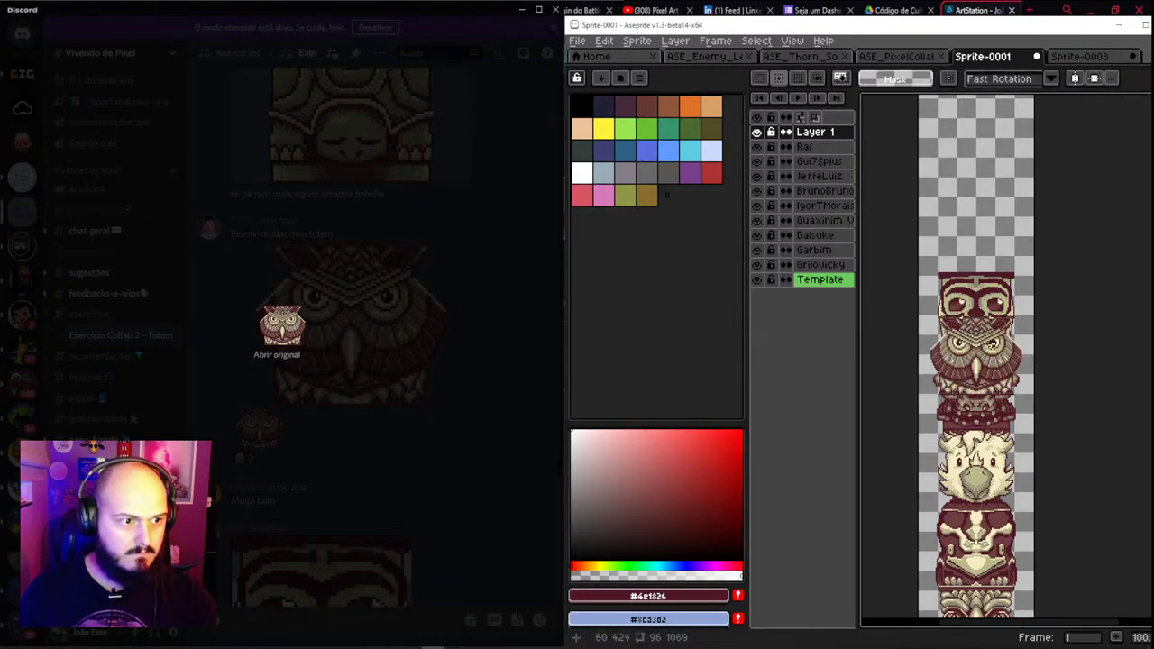
{"action": "left_click_drag", "start_coordinate": [998, 370], "coordinate": [1004, 248]}
{"action": "double_click", "coordinate": [821, 133]}
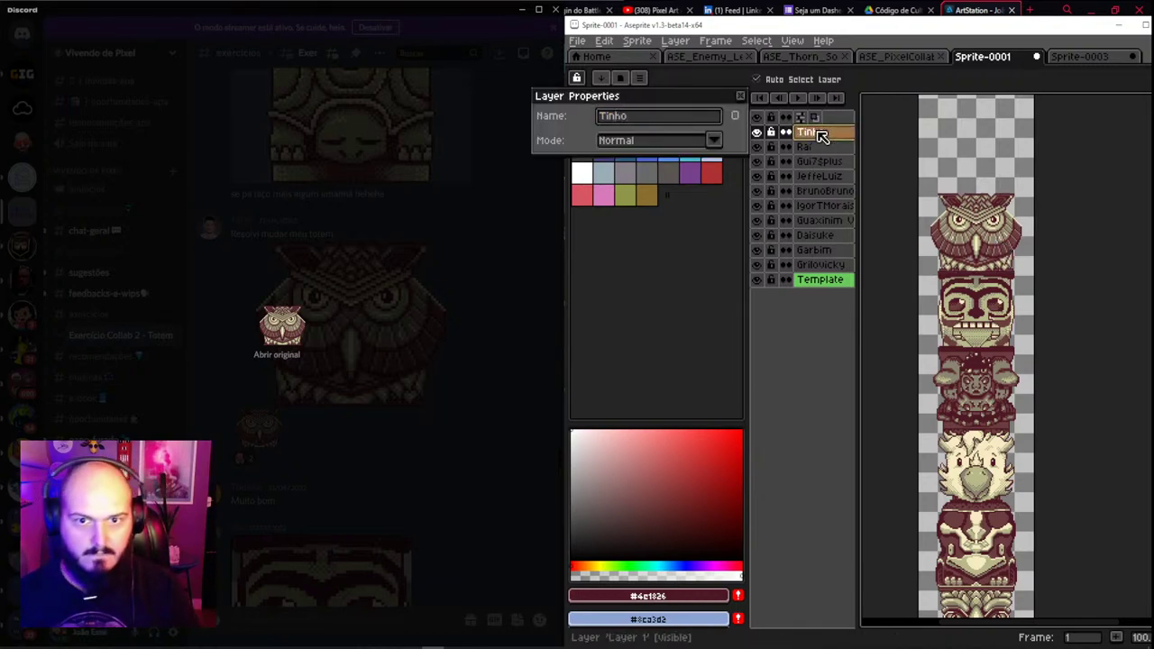
{"action": "key", "text": "Return"}
{"action": "left_click", "coordinate": [490, 263]}
{"action": "scroll", "coordinate": [336, 301], "scroll_direction": "up", "scroll_amount": 1}
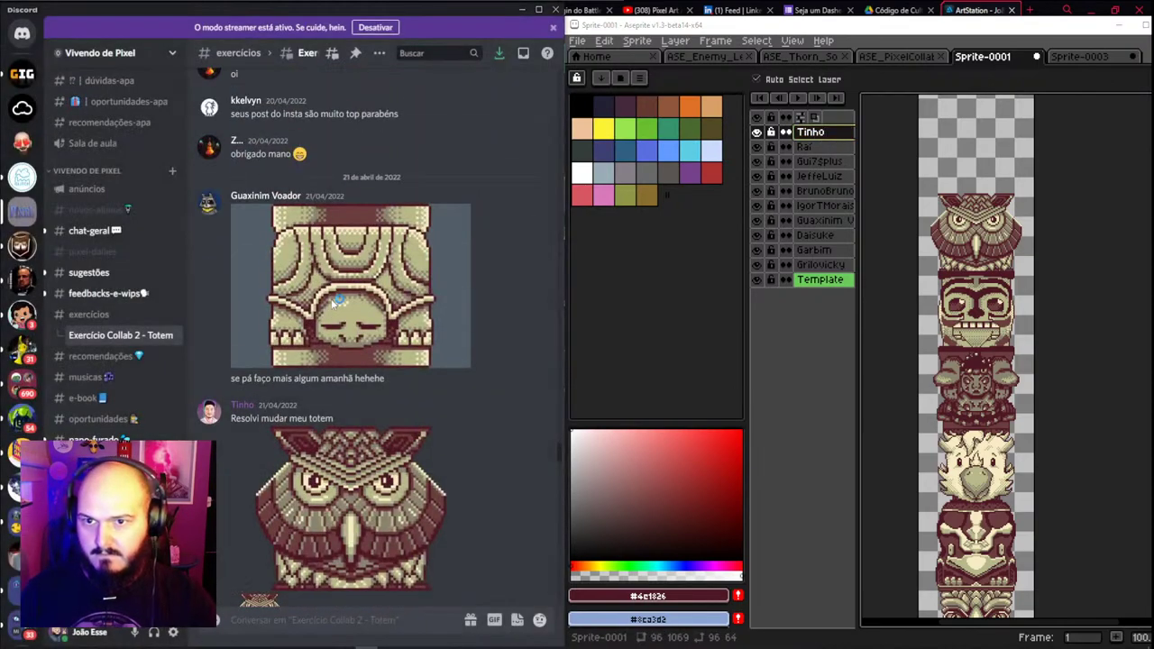
Check the eyeball submission and its poster in Discord, then copy the eyeball image
{"action": "scroll", "coordinate": [352, 311], "scroll_direction": "up", "scroll_amount": 5}
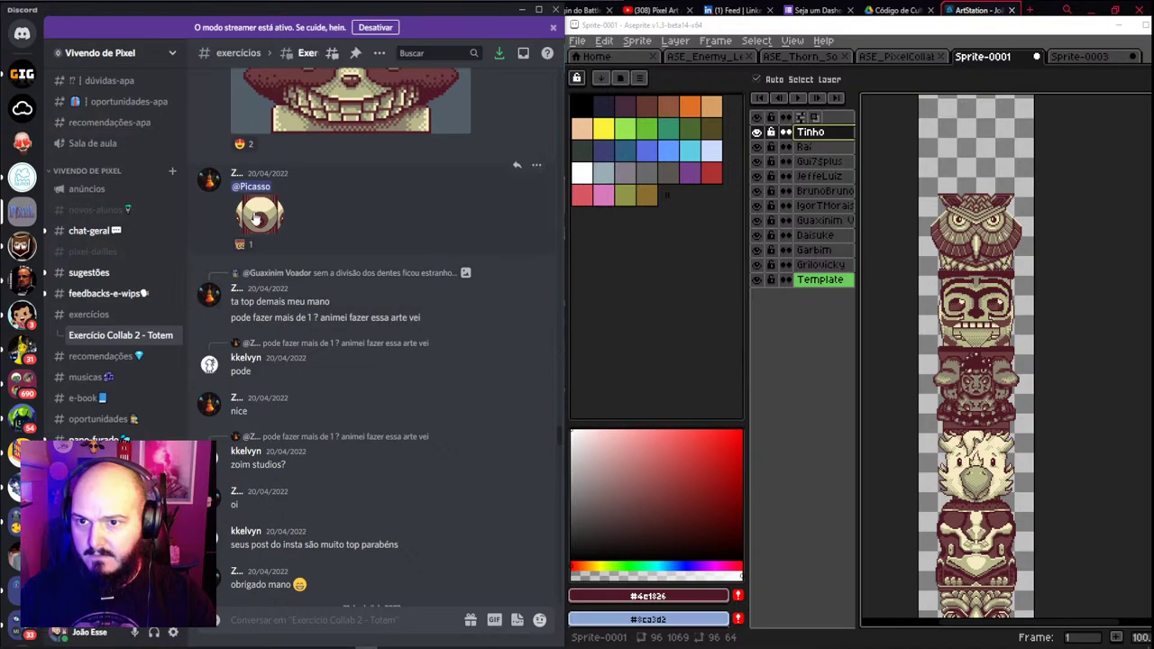
{"action": "left_click", "coordinate": [257, 220]}
{"action": "left_click", "coordinate": [209, 314]}
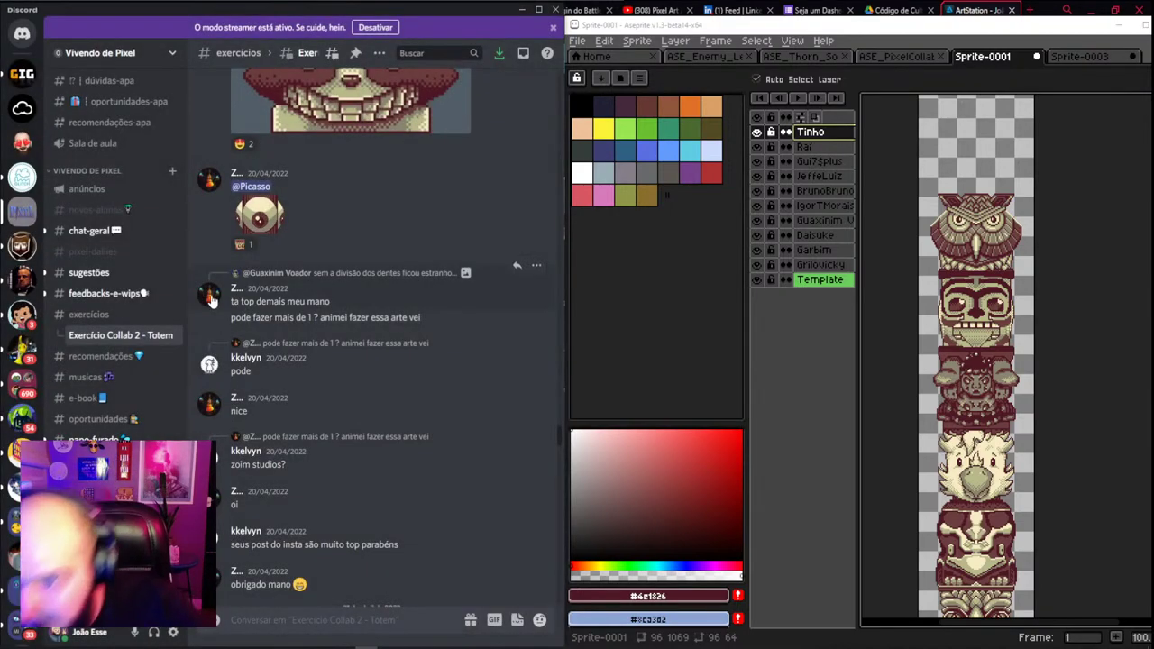
{"action": "left_click", "coordinate": [213, 301]}
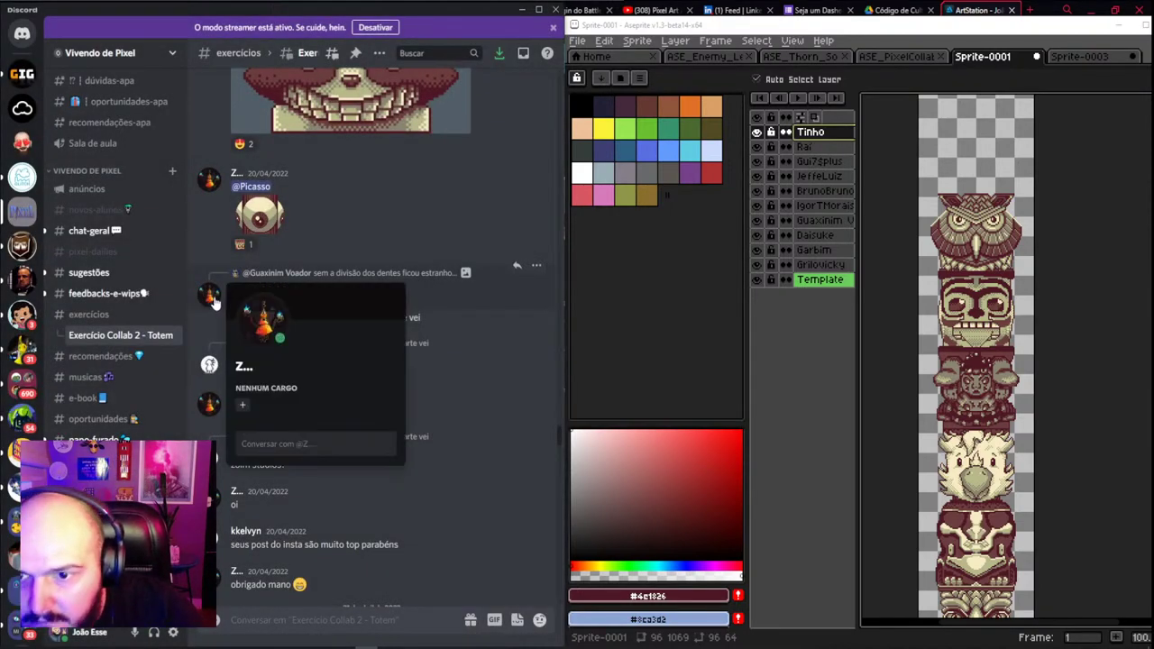
{"action": "left_click", "coordinate": [359, 200]}
{"action": "left_click", "coordinate": [271, 209]}
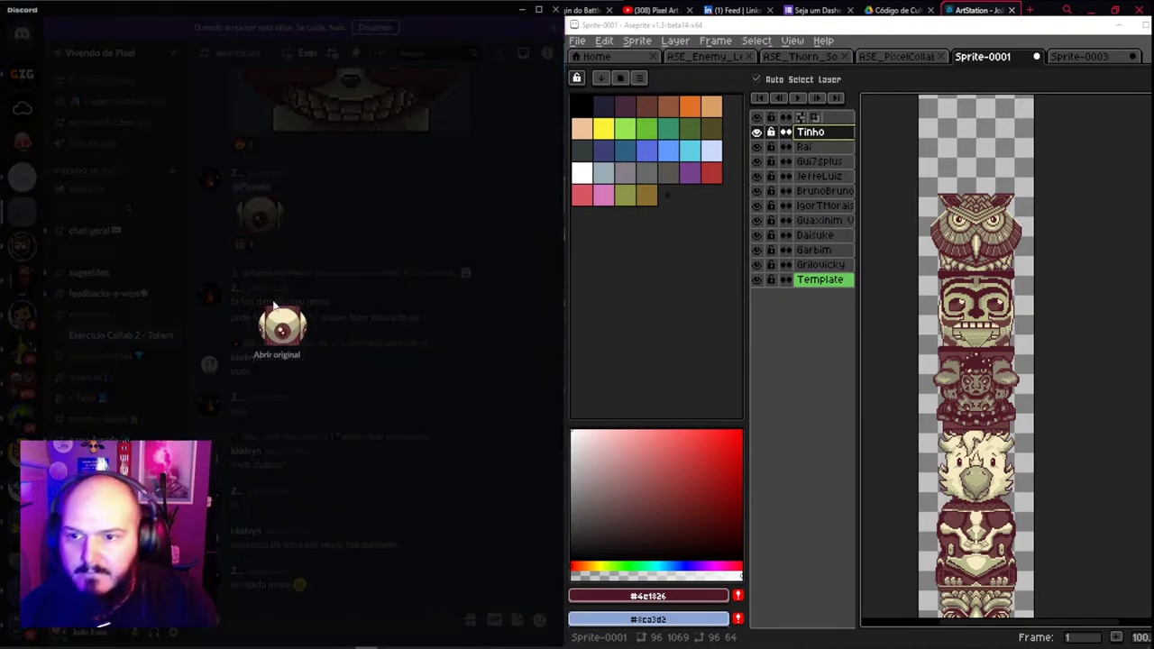
{"action": "right_click", "coordinate": [284, 334]}
{"action": "left_click", "coordinate": [301, 344]}
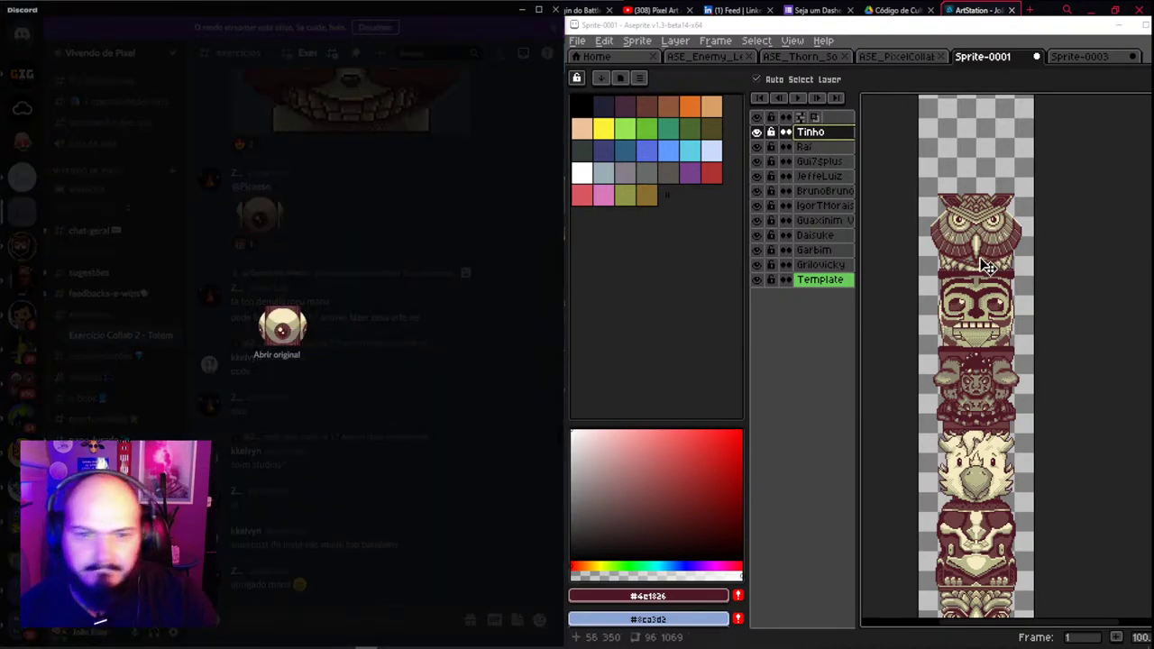
Paste the eyeball on a new layer above the owl and rename the layer after its submitter
{"action": "key", "text": "shift+n"}
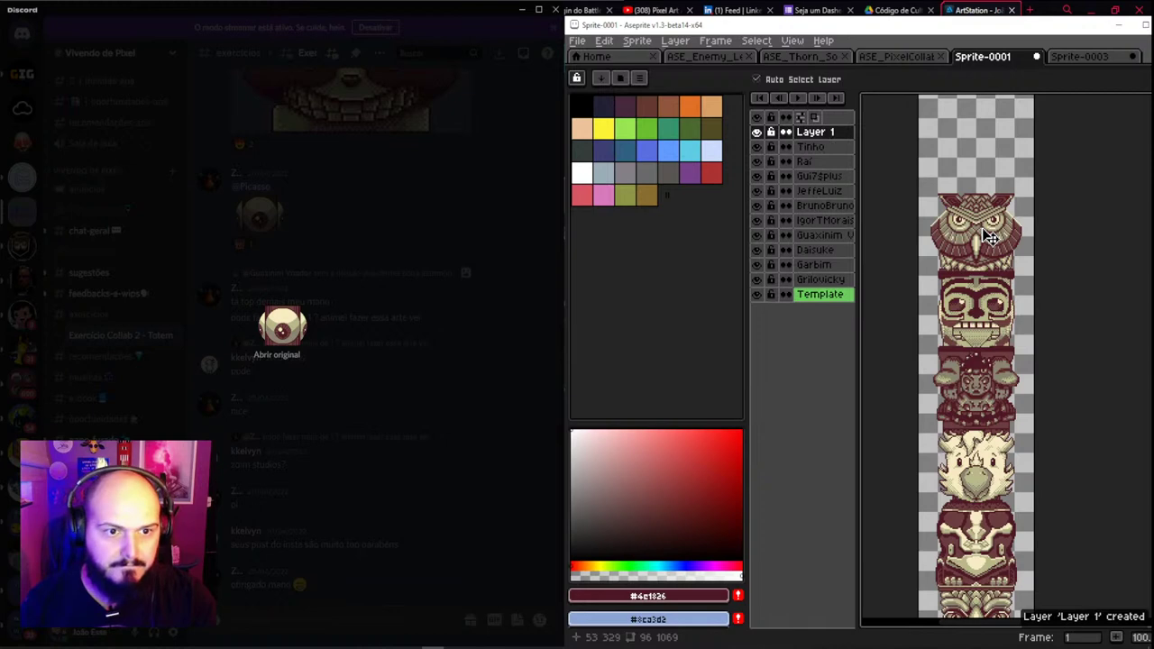
{"action": "key", "text": "ctrl+v"}
{"action": "left_click_drag", "start_coordinate": [1002, 381], "coordinate": [996, 180]}
{"action": "scroll", "coordinate": [992, 180], "scroll_direction": "up", "scroll_amount": 2}
{"action": "scroll", "coordinate": [963, 262], "scroll_direction": "down", "scroll_amount": 1}
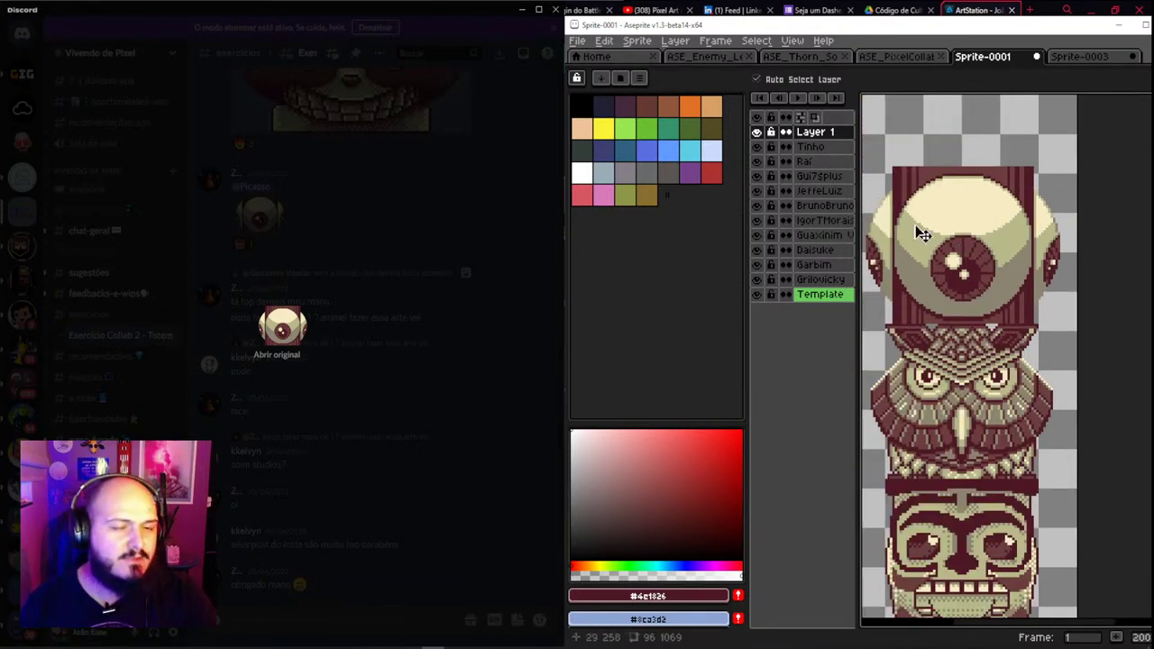
{"action": "double_click", "coordinate": [824, 135]}
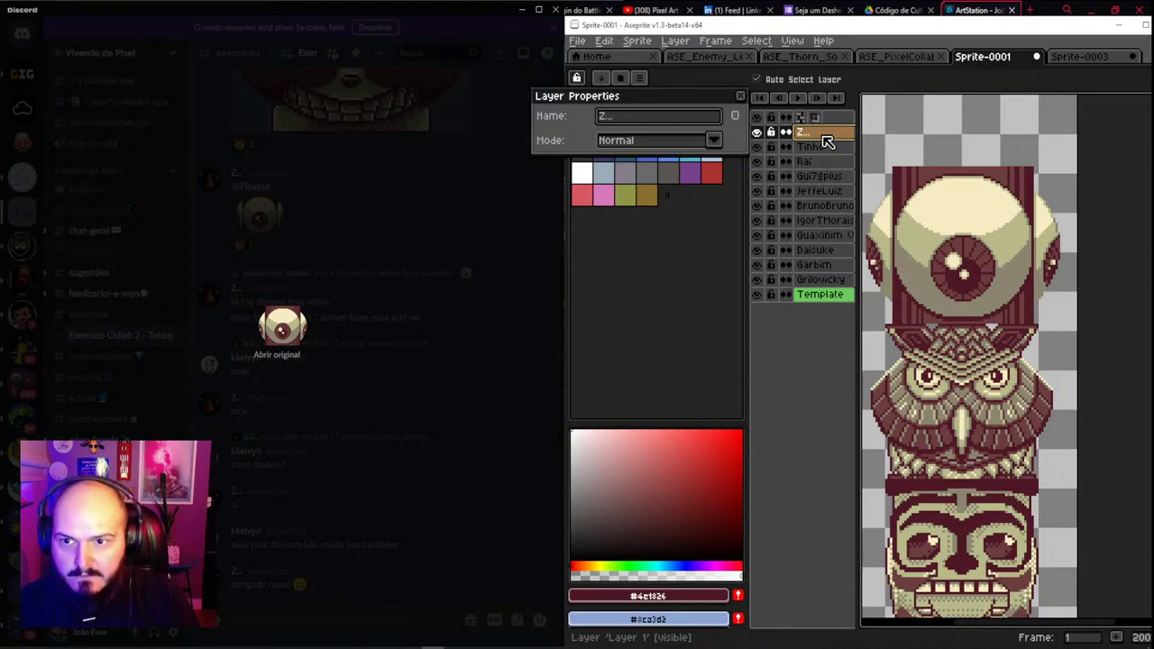
{"action": "key", "text": "Return"}
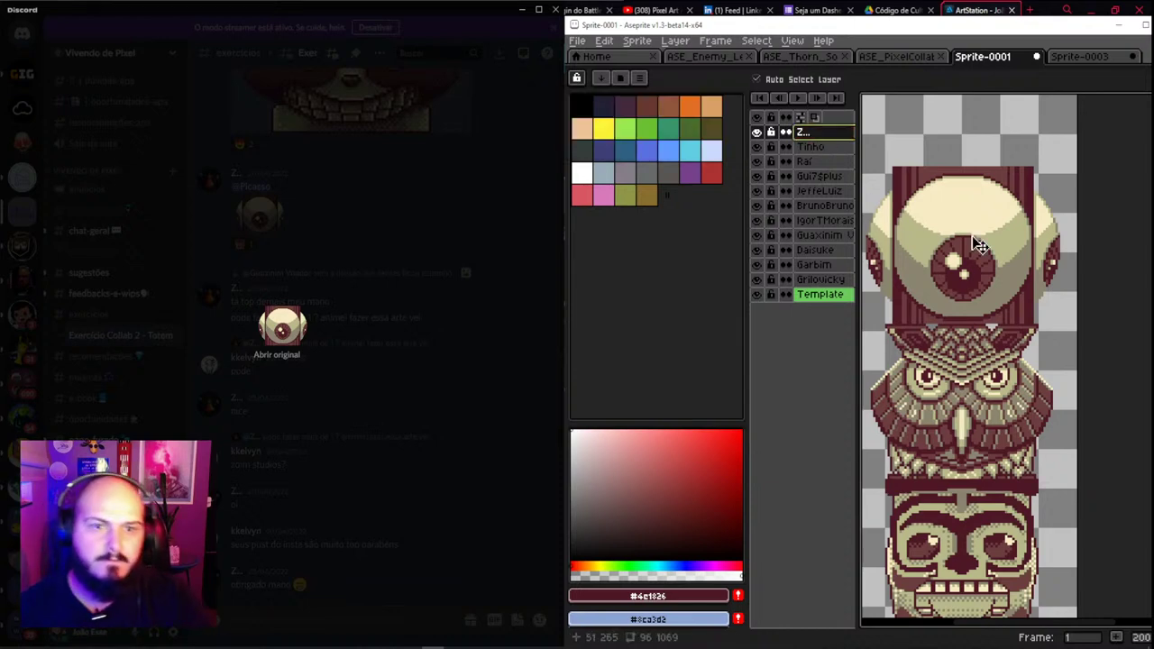
{"action": "left_click_drag", "start_coordinate": [989, 250], "coordinate": [902, 261]}
{"action": "key", "text": "ctrl+z"}
{"action": "left_click", "coordinate": [343, 279]}
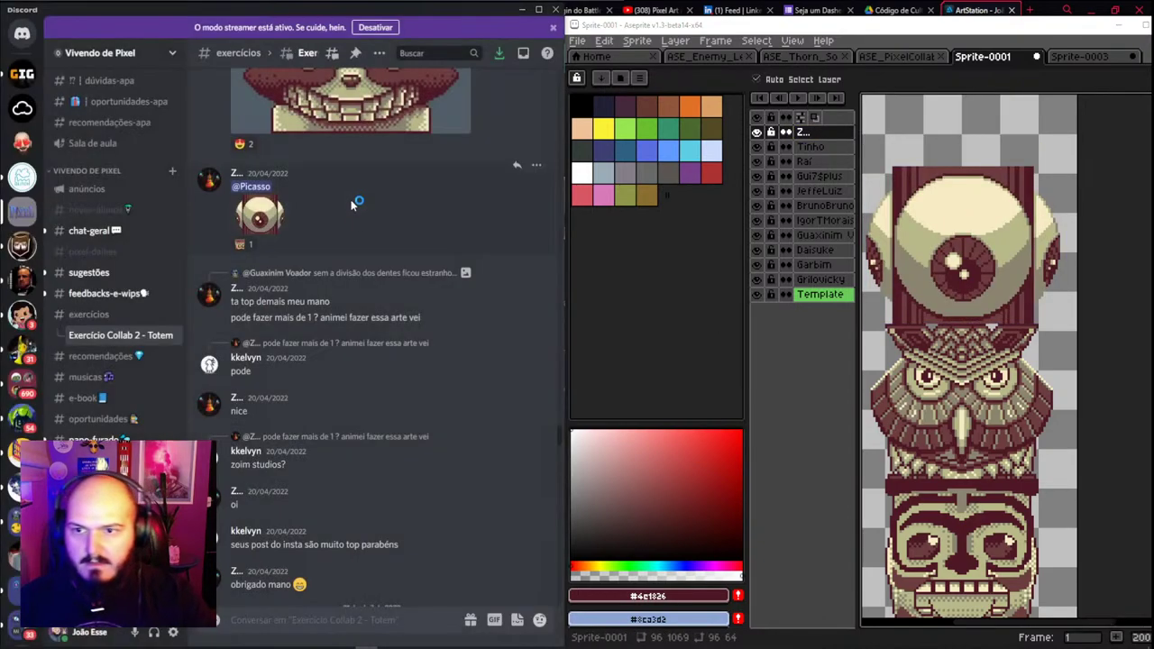
Copy the stone-face totem submission image from the Discord thread
{"action": "scroll", "coordinate": [390, 346], "scroll_direction": "up", "scroll_amount": 5}
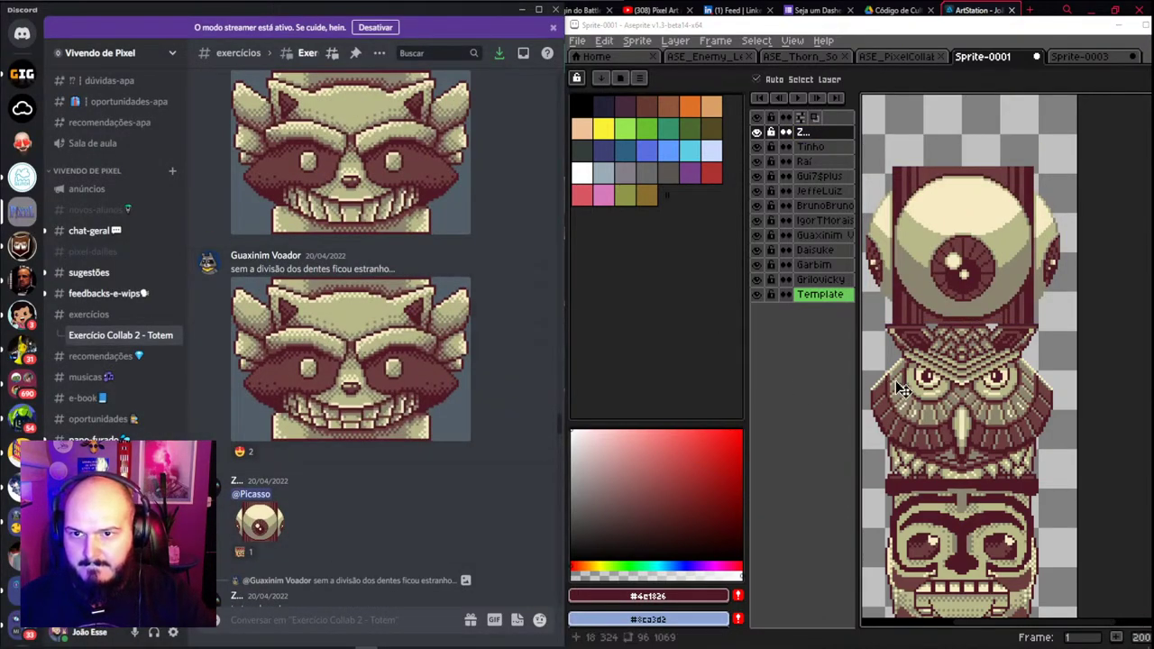
{"action": "scroll", "coordinate": [973, 417], "scroll_direction": "down", "scroll_amount": 4}
{"action": "scroll", "coordinate": [969, 563], "scroll_direction": "up", "scroll_amount": 1}
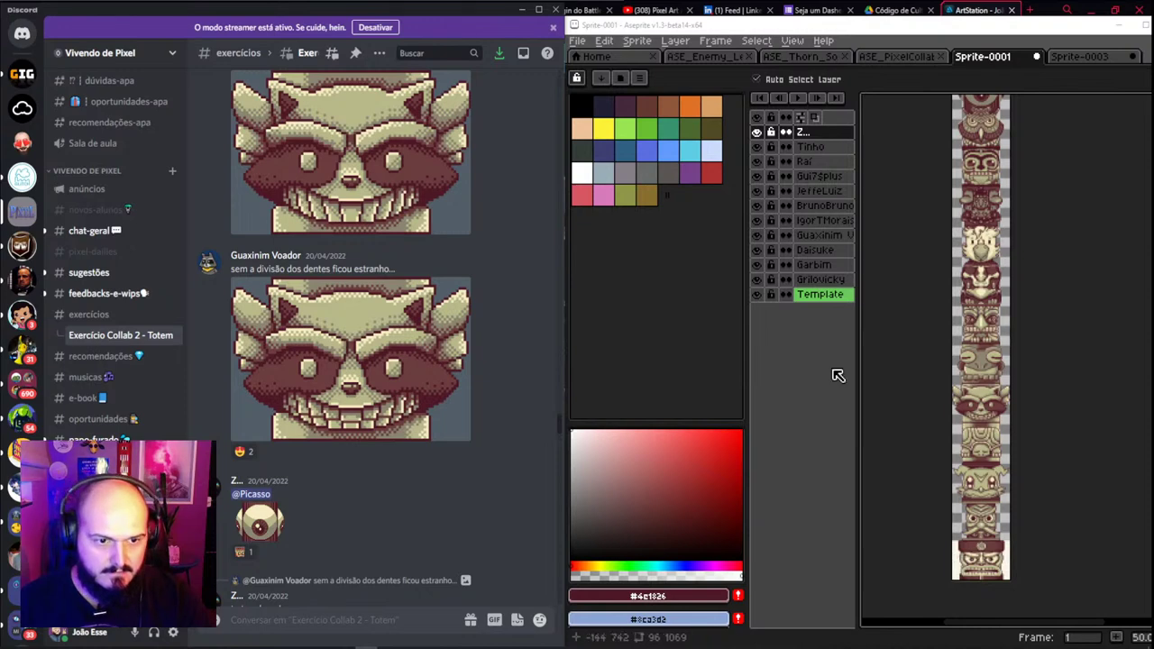
{"action": "scroll", "coordinate": [304, 325], "scroll_direction": "up", "scroll_amount": 4}
{"action": "scroll", "coordinate": [280, 360], "scroll_direction": "up", "scroll_amount": 5}
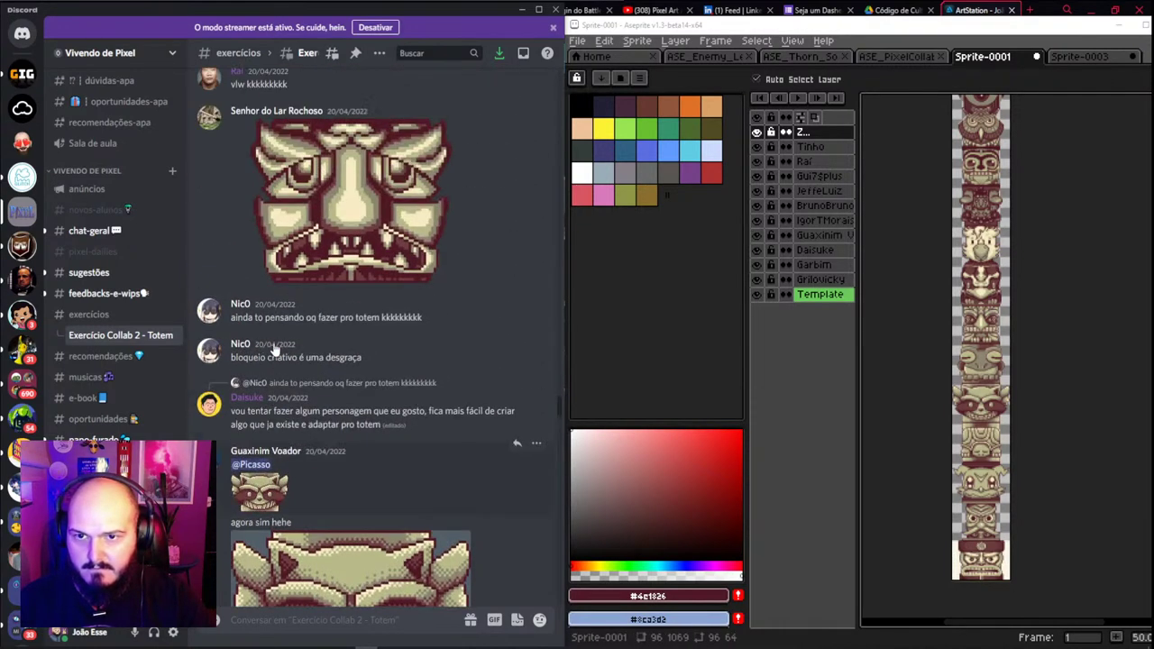
{"action": "scroll", "coordinate": [307, 386], "scroll_direction": "up", "scroll_amount": 1}
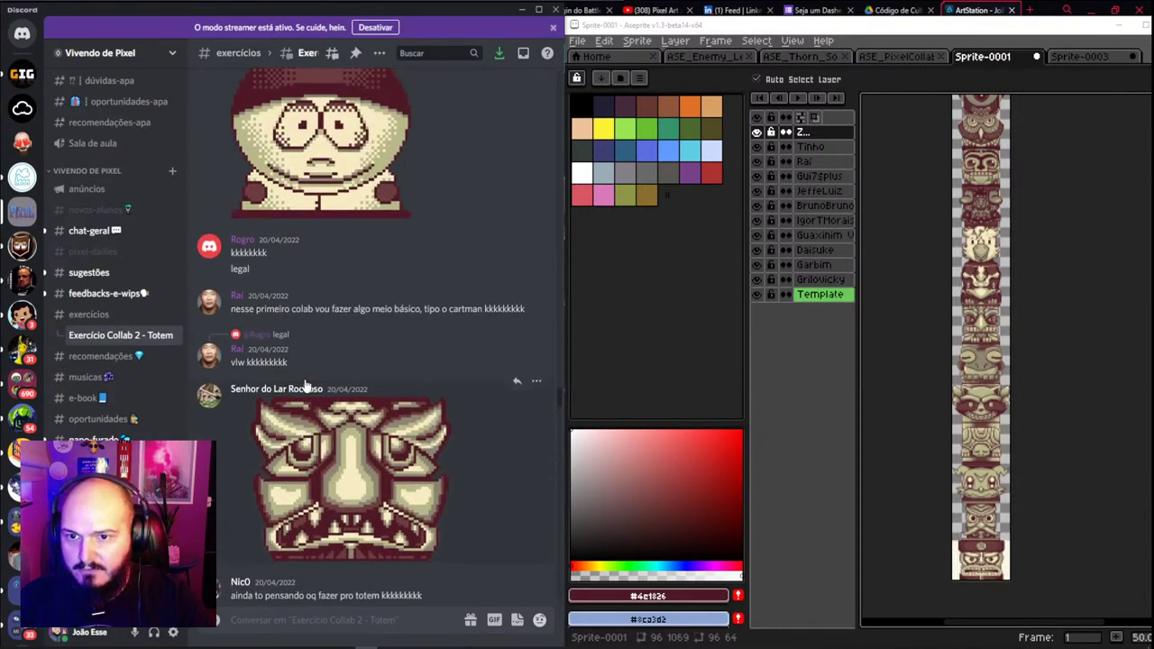
{"action": "scroll", "coordinate": [310, 382], "scroll_direction": "down", "scroll_amount": 2}
{"action": "left_click", "coordinate": [359, 316]}
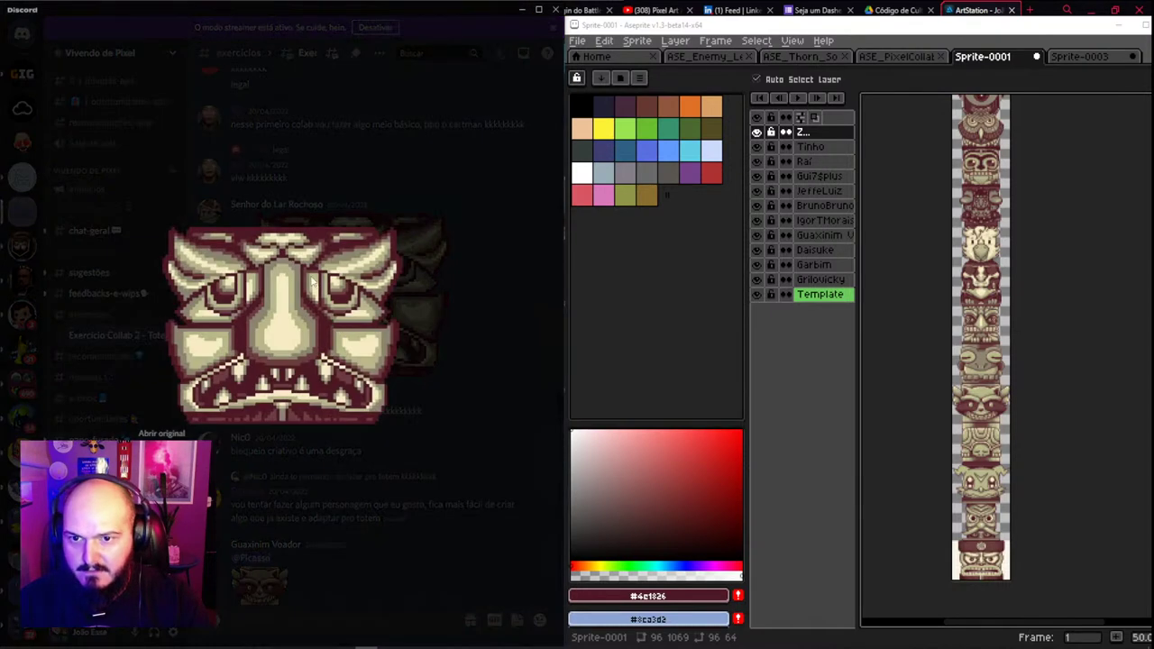
{"action": "right_click", "coordinate": [316, 283]}
{"action": "left_click", "coordinate": [353, 291]}
Discard Sprite-0003 without saving and paste the stone face into a new 480×320 sprite
{"action": "left_click", "coordinate": [1133, 56]}
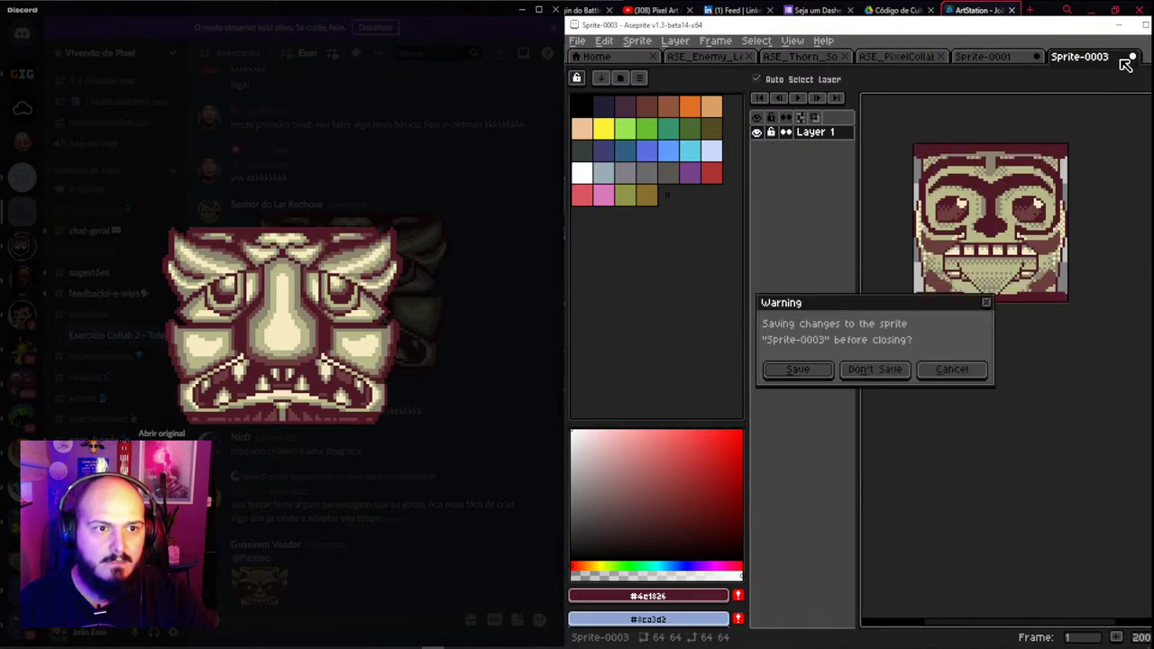
{"action": "left_click", "coordinate": [874, 369]}
{"action": "left_click", "coordinate": [577, 40]}
{"action": "left_click", "coordinate": [595, 56]}
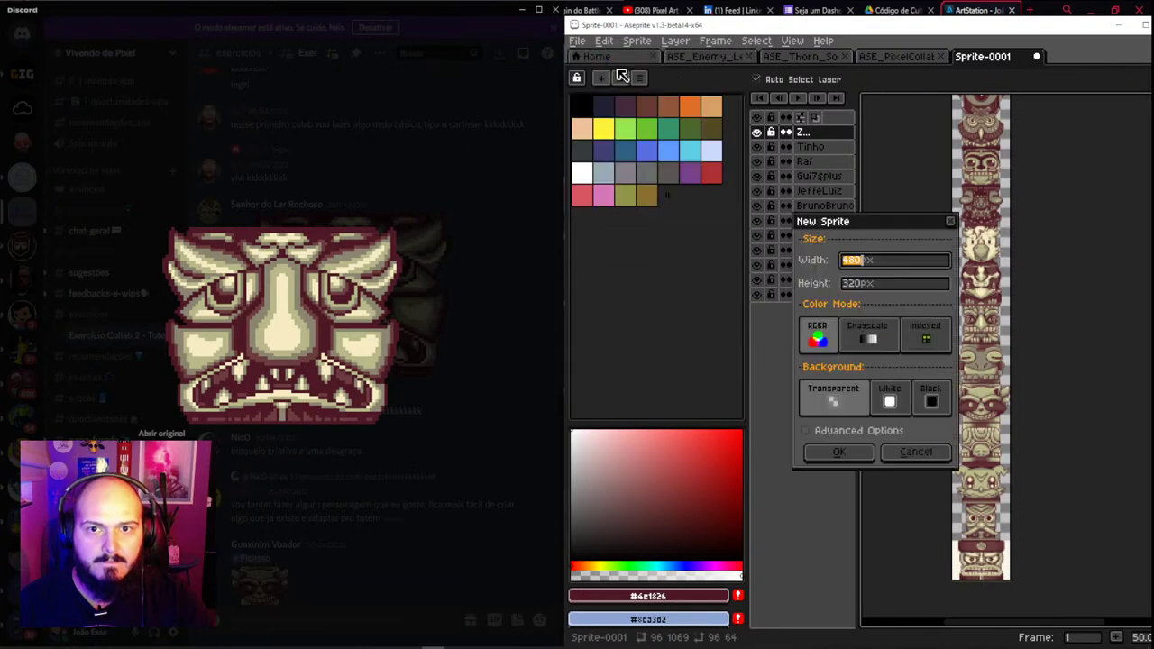
{"action": "left_click", "coordinate": [846, 456]}
{"action": "key", "text": "ctrl+v"}
{"action": "scroll", "coordinate": [984, 366], "scroll_direction": "up", "scroll_amount": 5}
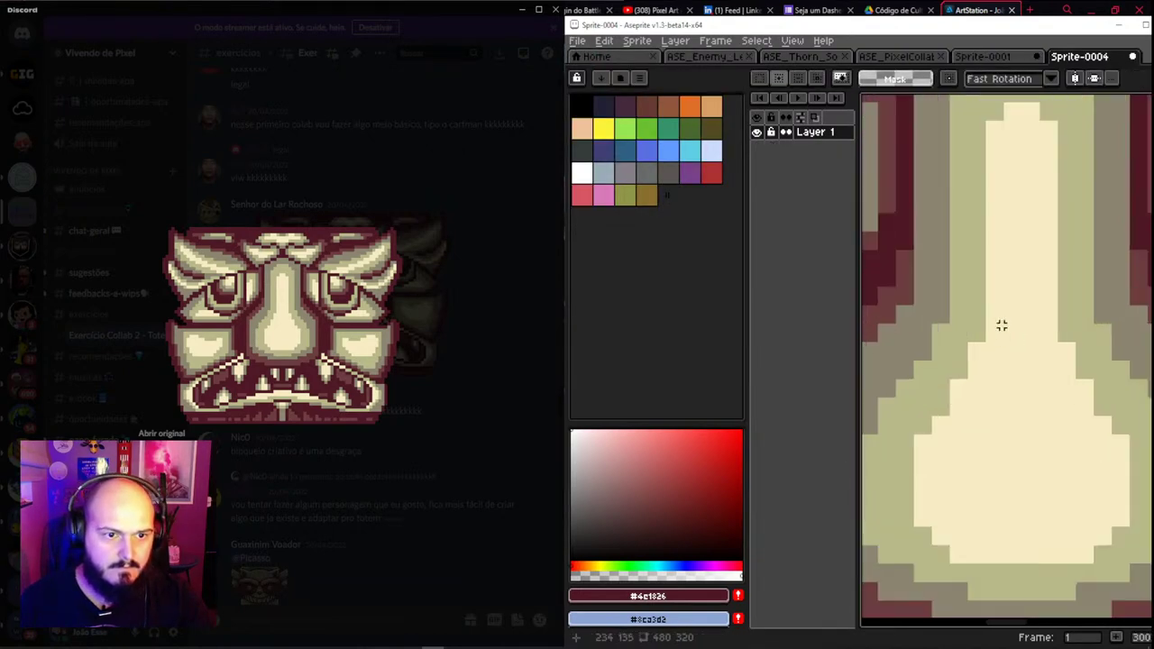
{"action": "scroll", "coordinate": [981, 353], "scroll_direction": "up", "scroll_amount": 1}
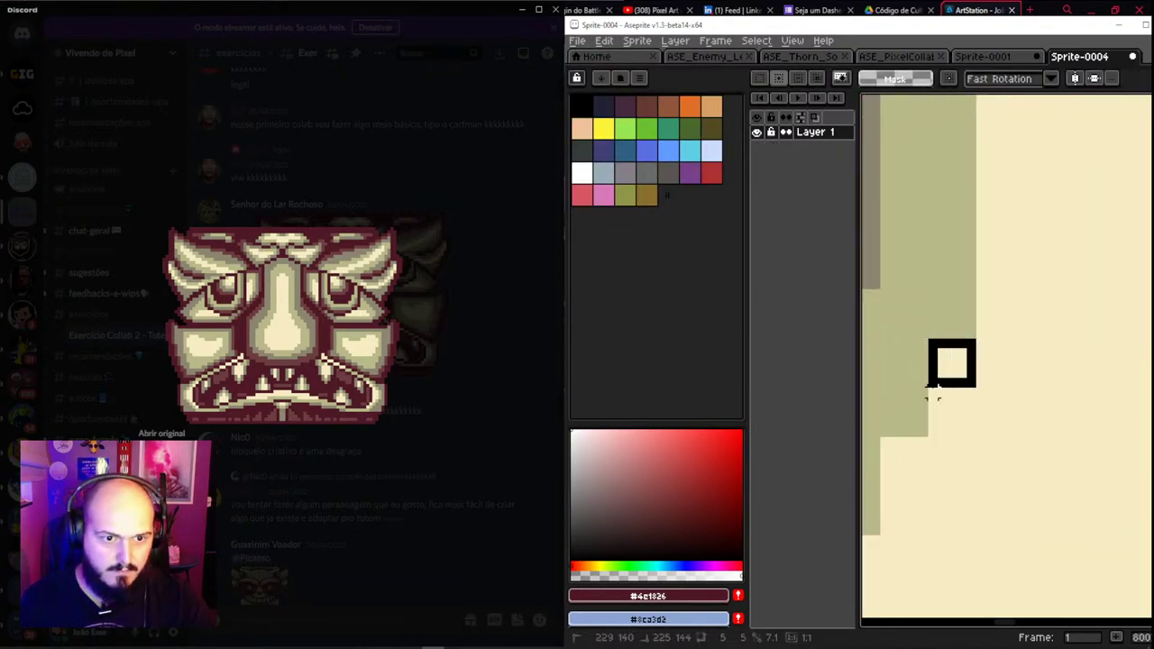
{"action": "left_click_drag", "start_coordinate": [926, 399], "coordinate": [979, 335]}
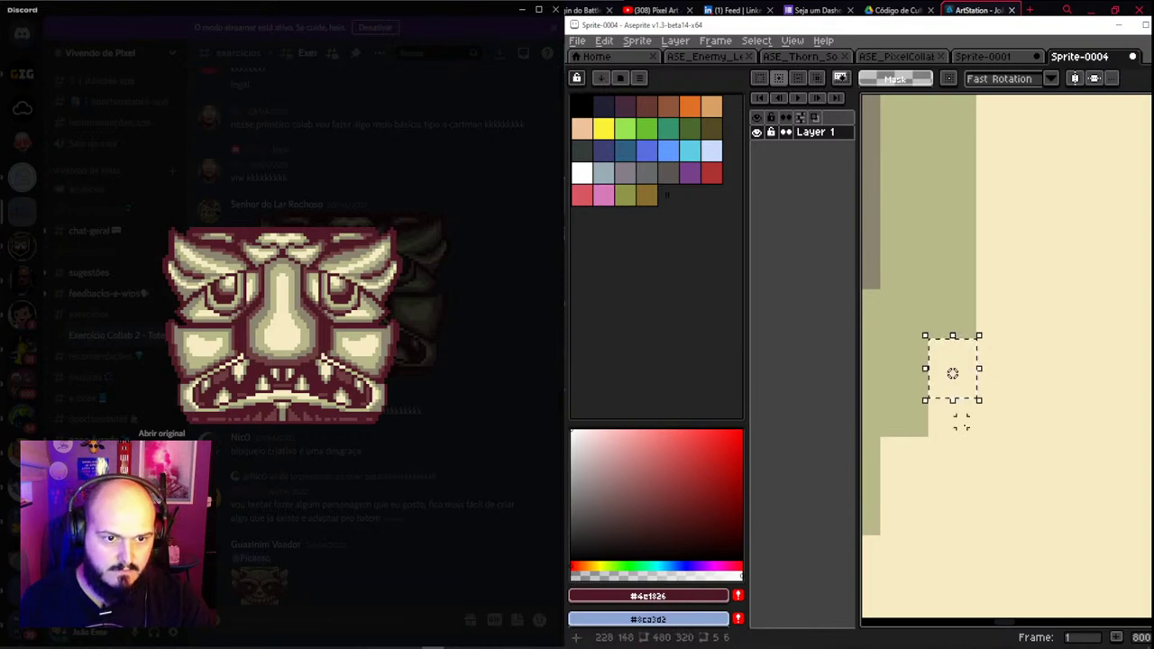
{"action": "left_click", "coordinate": [968, 405]}
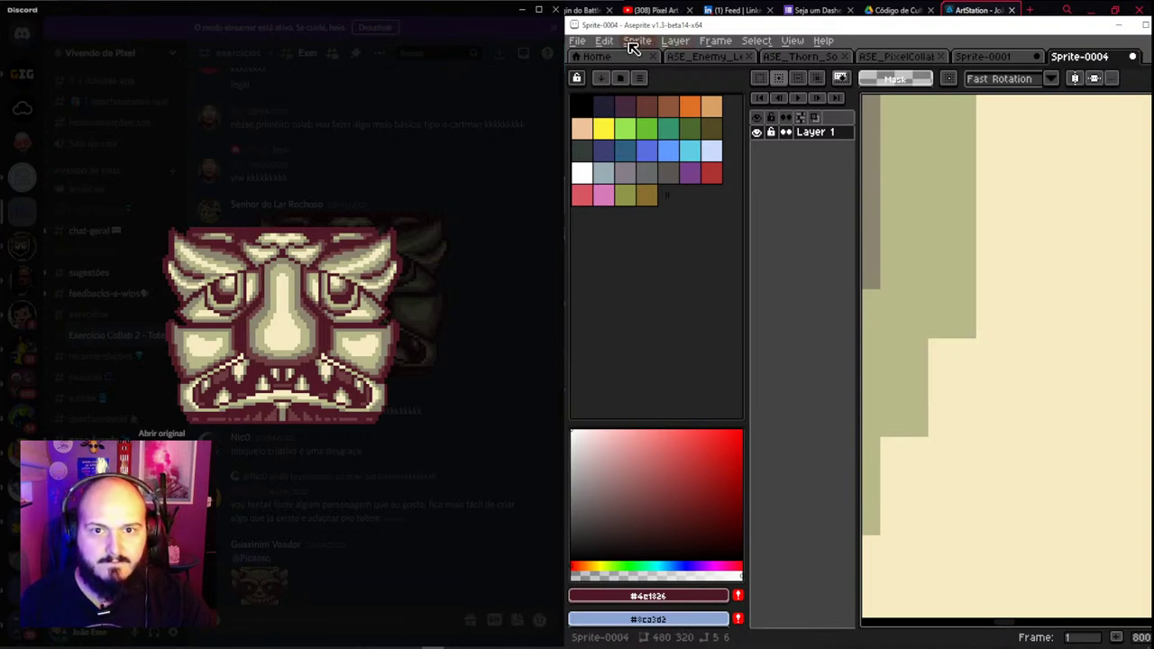
Resize the new sprite down to 96×64 pixels
{"action": "left_click", "coordinate": [641, 41]}
{"action": "left_click", "coordinate": [689, 108]}
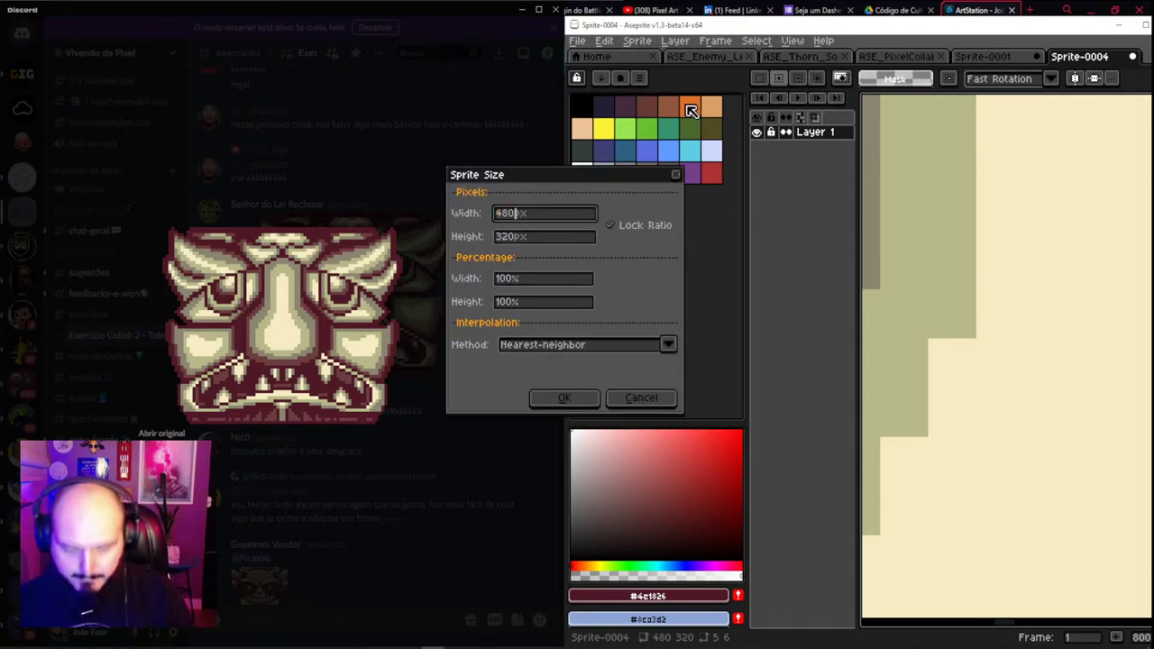
{"action": "type", "text": "96"}
{"action": "key", "text": "Tab"}
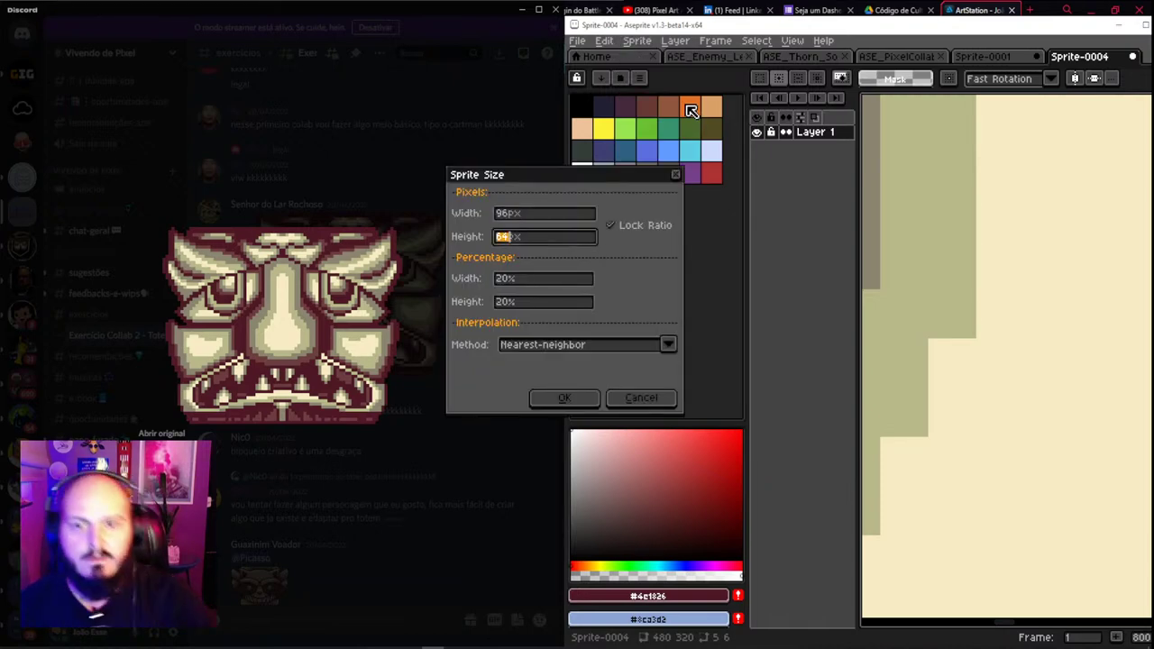
{"action": "left_click", "coordinate": [591, 393]}
{"action": "scroll", "coordinate": [956, 309], "scroll_direction": "down", "scroll_amount": 3}
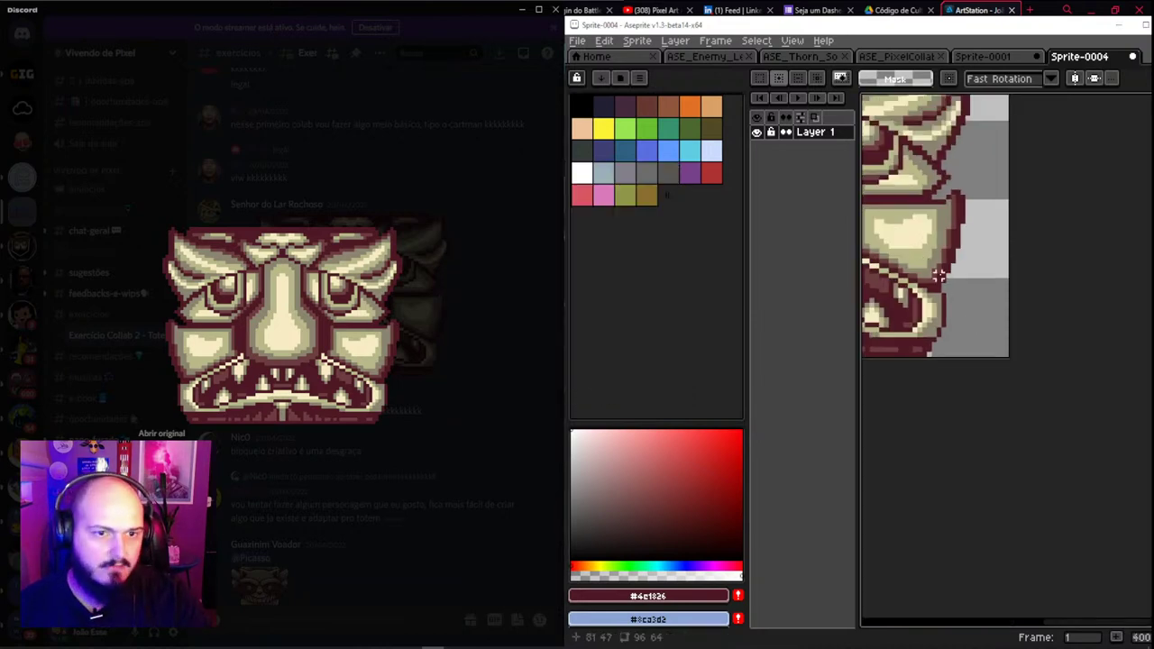
{"action": "scroll", "coordinate": [939, 275], "scroll_direction": "down", "scroll_amount": 1}
{"action": "left_click_drag", "start_coordinate": [946, 268], "coordinate": [1023, 292]}
Return to the Sprite-0001 totem, viewing the top of the column
{"action": "left_click", "coordinate": [994, 57]}
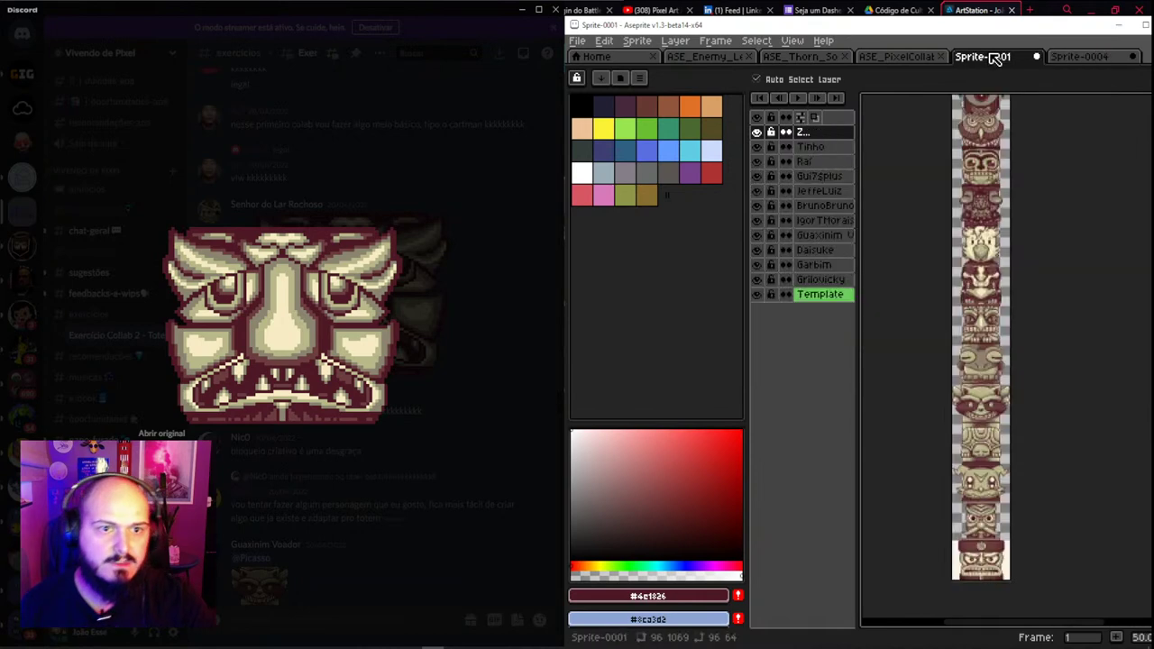
{"action": "scroll", "coordinate": [995, 291], "scroll_direction": "up", "scroll_amount": 5}
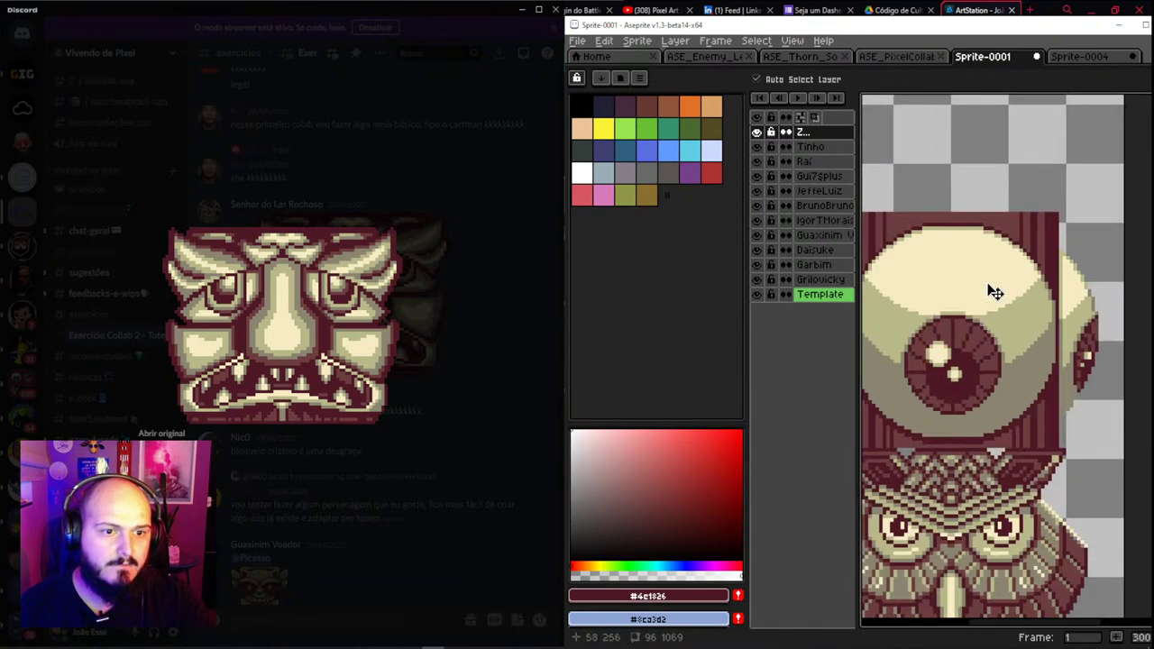
{"action": "left_click_drag", "start_coordinate": [973, 259], "coordinate": [997, 278]}
Add a new layer and name it after the stone-face submitter
{"action": "key", "text": "shift+n"}
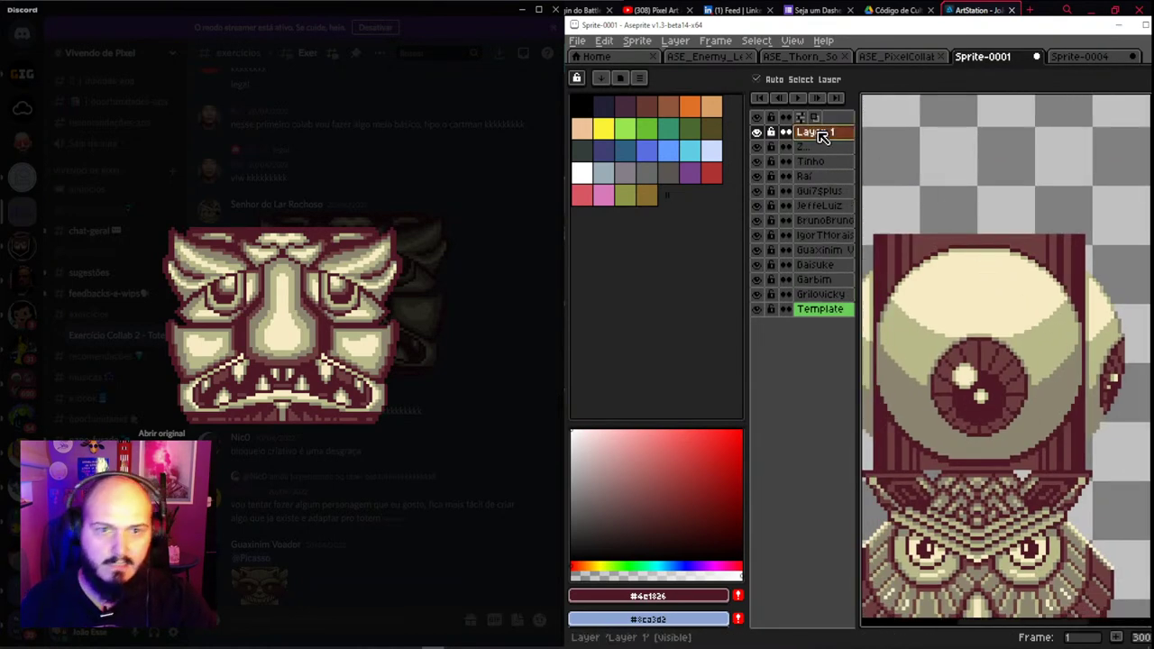
{"action": "double_click", "coordinate": [821, 134]}
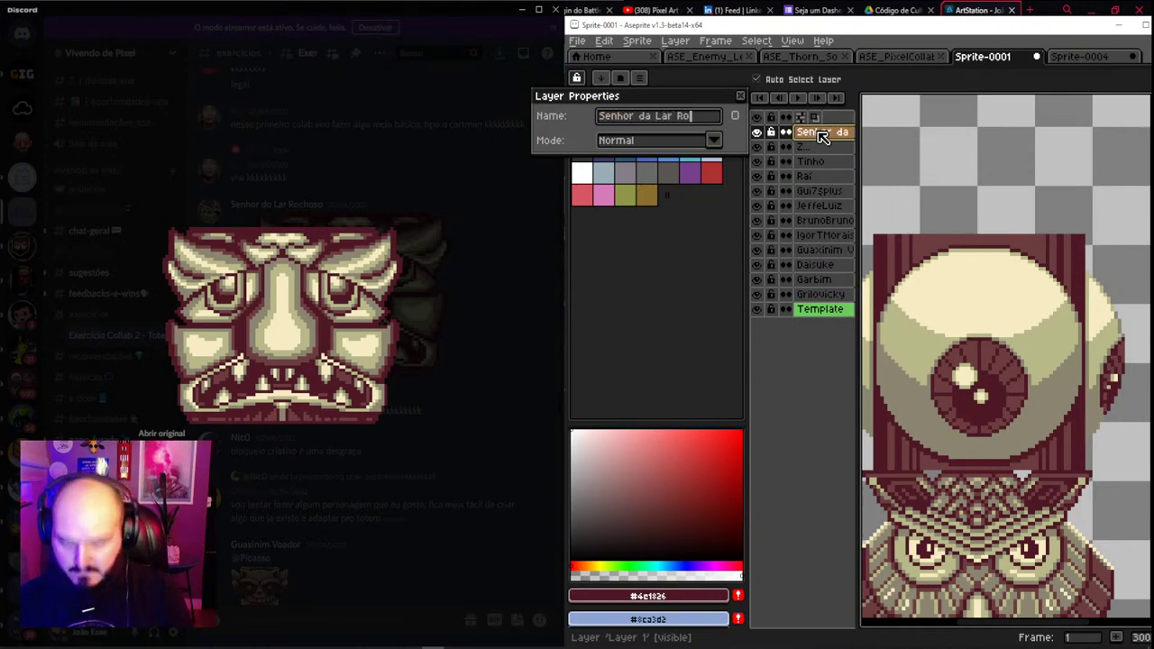
{"action": "type", "text": "Senhor da Lar Rochosp"}
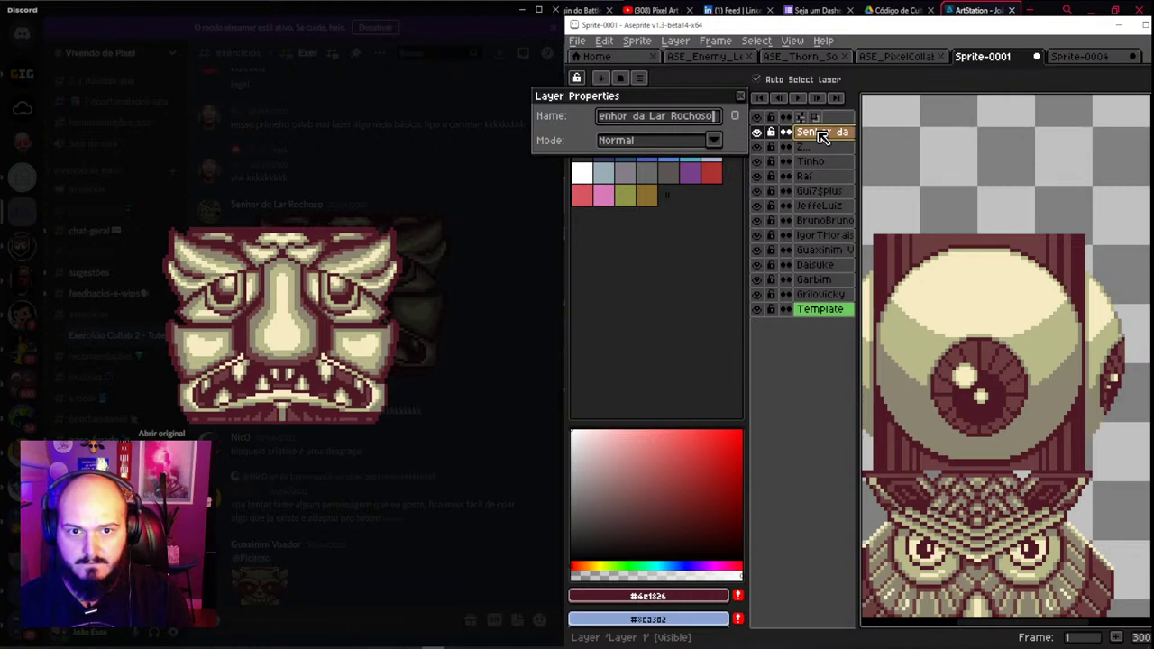
{"action": "key", "text": "Return"}
Paste the stone face onto that layer and commit it above the eyeball
{"action": "left_click_drag", "start_coordinate": [1008, 252], "coordinate": [992, 324]}
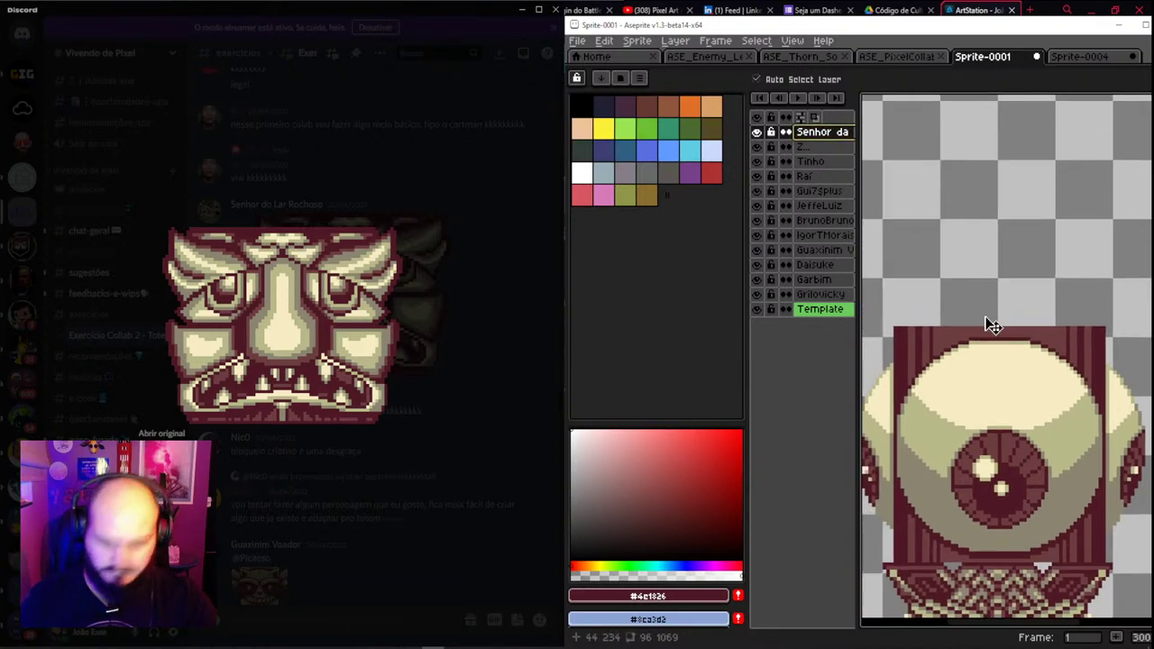
{"action": "key", "text": "ctrl+v"}
{"action": "left_click_drag", "start_coordinate": [1005, 424], "coordinate": [1008, 267]}
{"action": "key", "text": "Return"}
{"action": "scroll", "coordinate": [1005, 244], "scroll_direction": "down", "scroll_amount": 3}
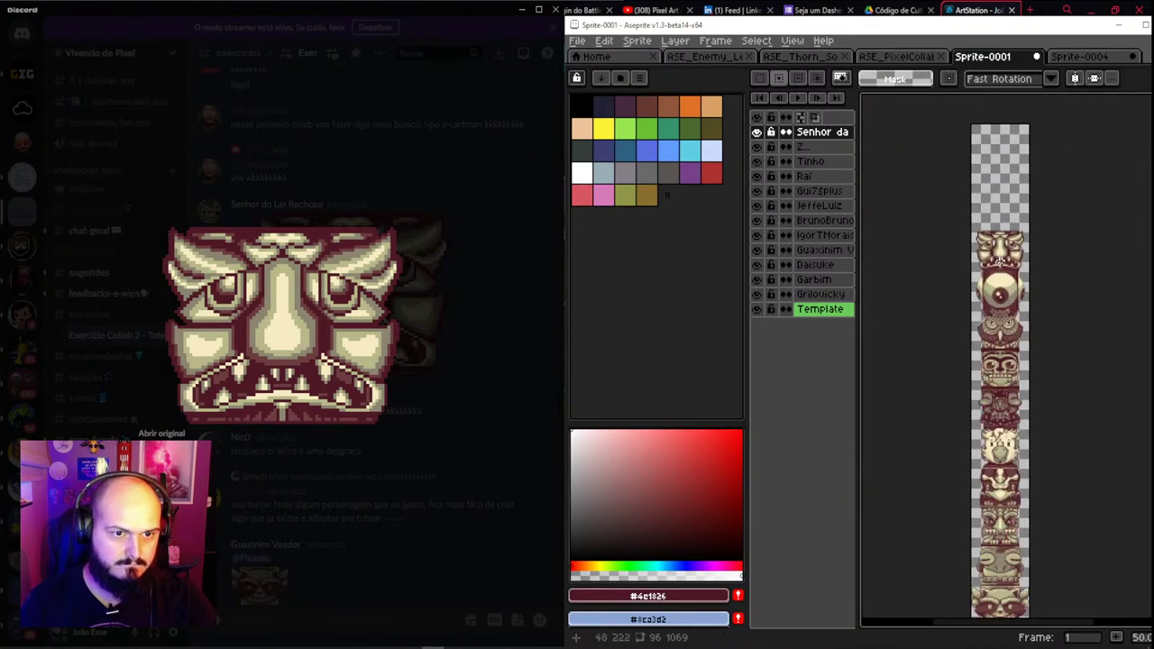
{"action": "scroll", "coordinate": [992, 243], "scroll_direction": "up", "scroll_amount": 2}
Copy the Cartman submission image from the Discord chat
{"action": "key", "text": "v"}
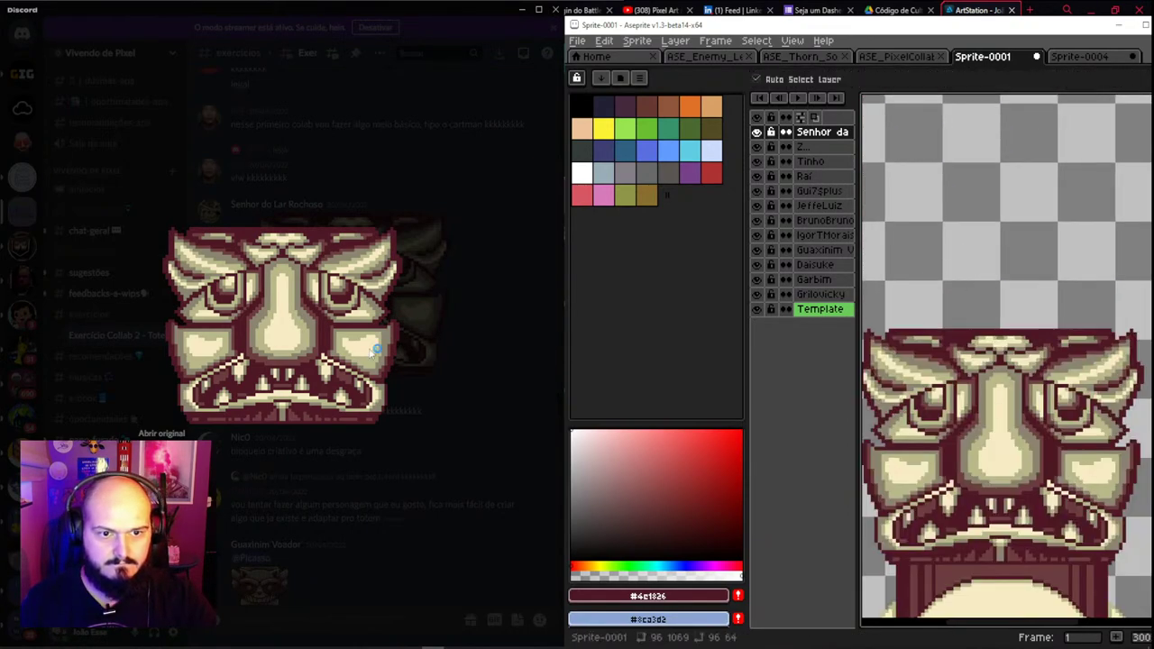
{"action": "left_click", "coordinate": [436, 195]}
{"action": "scroll", "coordinate": [369, 262], "scroll_direction": "up", "scroll_amount": 5}
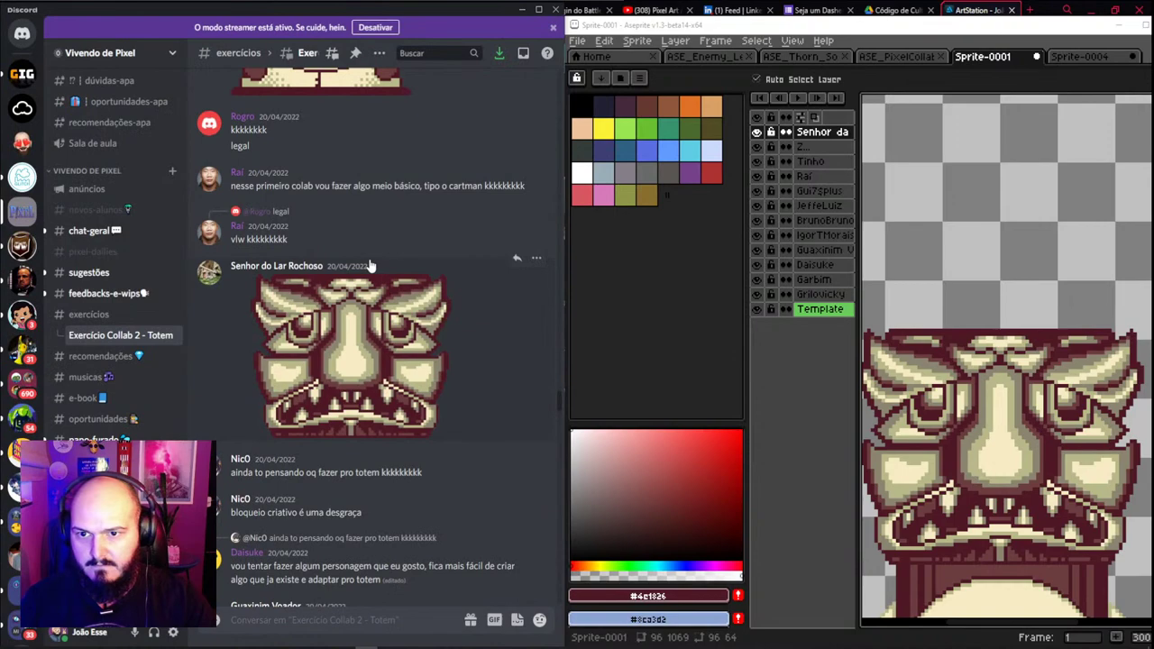
{"action": "scroll", "coordinate": [369, 266], "scroll_direction": "up", "scroll_amount": 2}
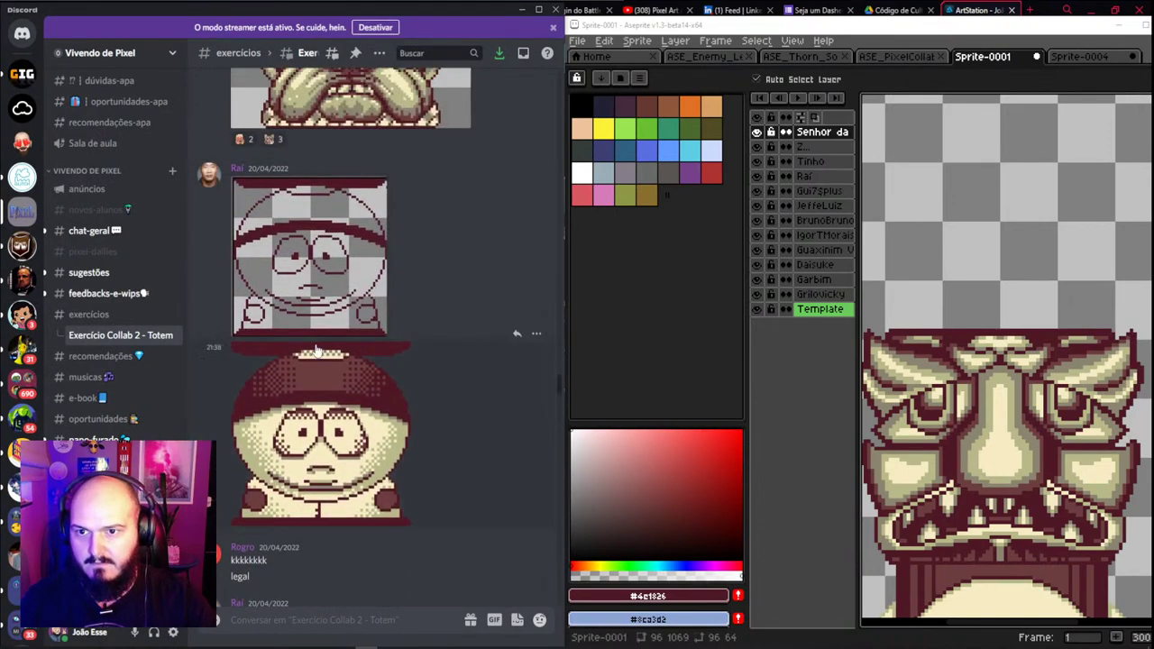
{"action": "left_click", "coordinate": [322, 439]}
{"action": "right_click", "coordinate": [321, 354]}
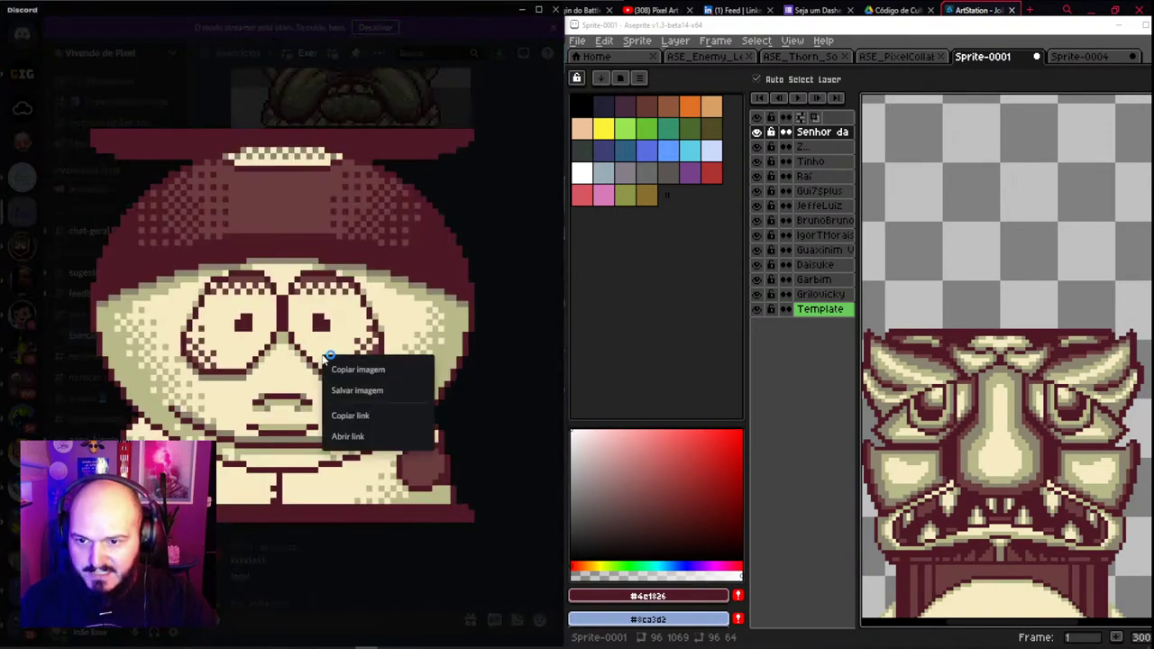
{"action": "left_click", "coordinate": [372, 370]}
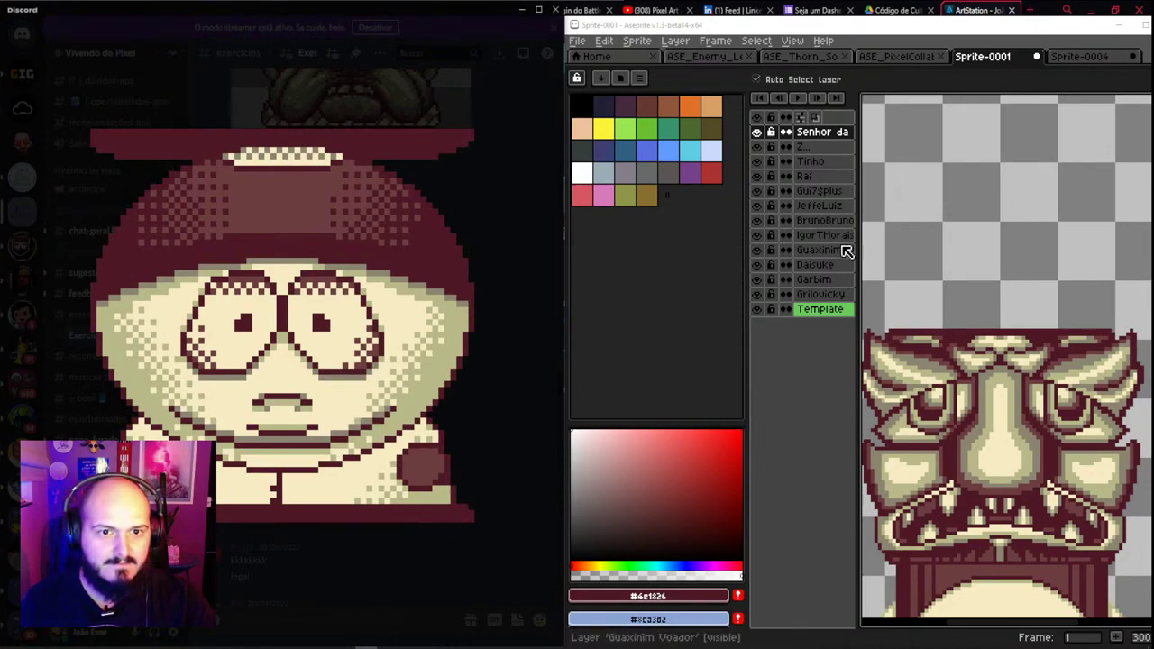
Paste onto the contributor's layer, raise that head about 100 px, and start a 640×640 sprite
{"action": "left_click", "coordinate": [812, 177]}
{"action": "scroll", "coordinate": [942, 379], "scroll_direction": "down", "scroll_amount": 4}
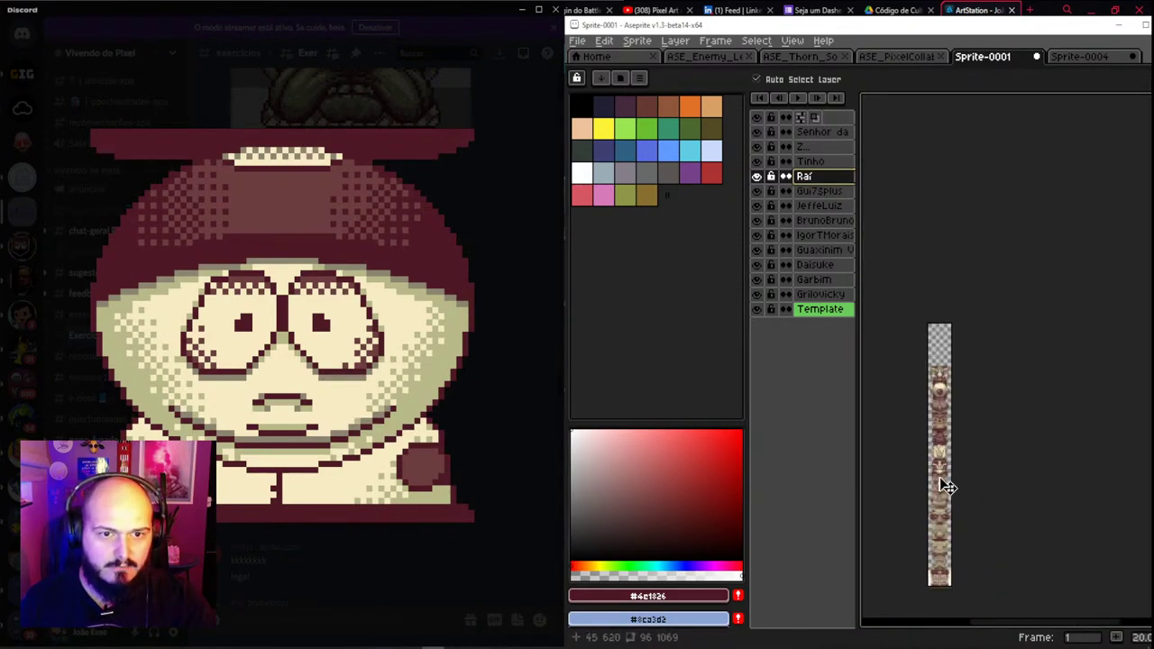
{"action": "key", "text": "ctrl+v"}
{"action": "scroll", "coordinate": [942, 388], "scroll_direction": "up", "scroll_amount": 4}
{"action": "left_click_drag", "start_coordinate": [942, 383], "coordinate": [963, 274]}
{"action": "key", "text": "v"}
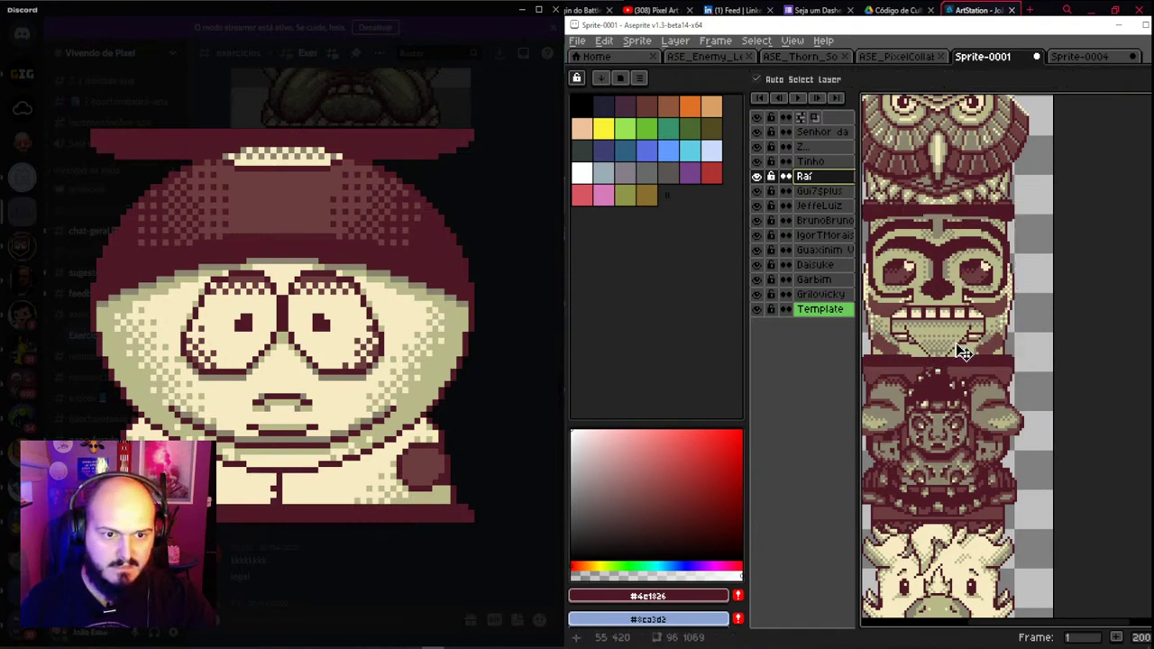
{"action": "left_click_drag", "start_coordinate": [969, 333], "coordinate": [958, 244]}
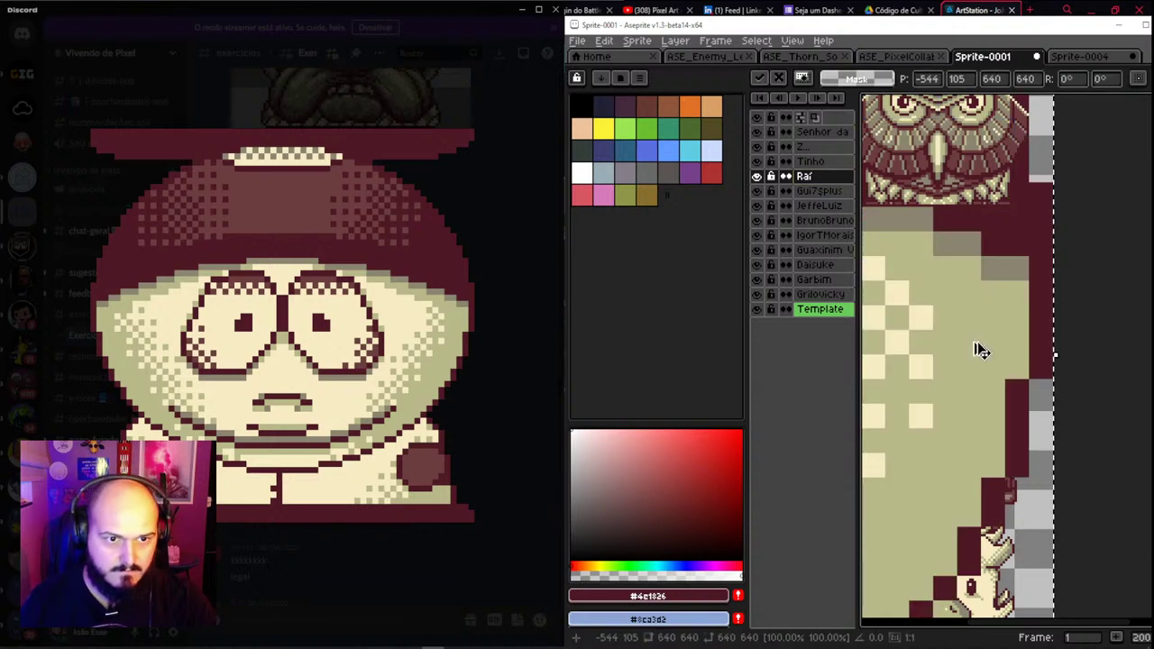
{"action": "left_click", "coordinate": [577, 40]}
{"action": "left_click", "coordinate": [587, 58]}
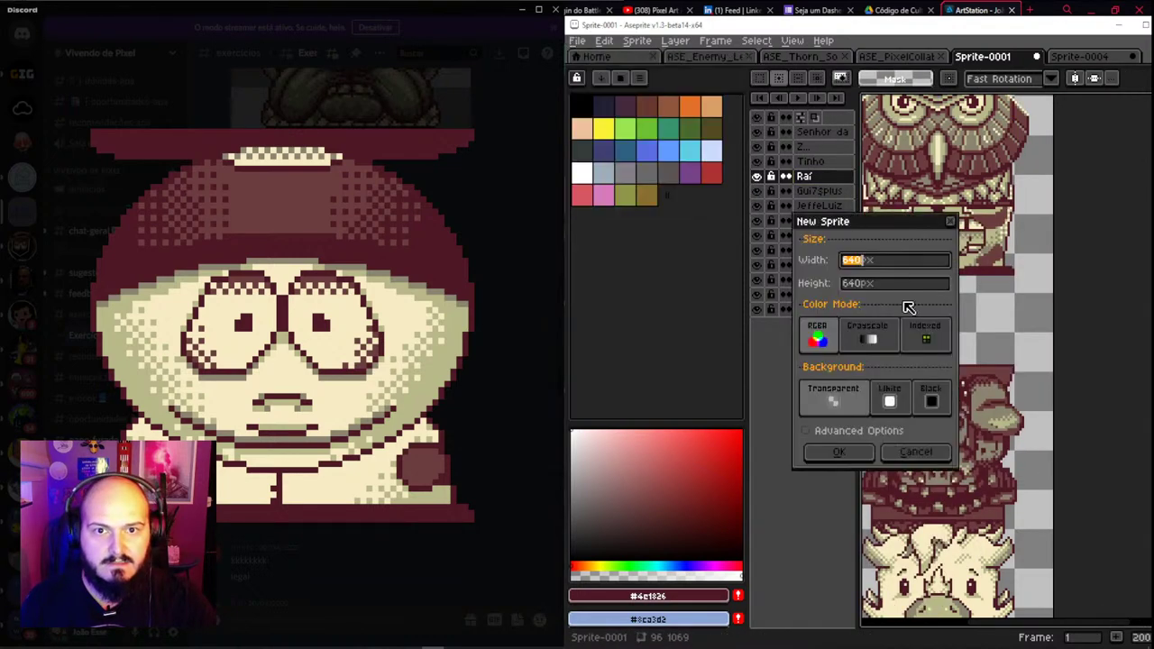
Paste the Cartman image into a new 640×640 sprite and shrink it to 64×64
{"action": "left_click", "coordinate": [853, 450]}
{"action": "key", "text": "ctrl+v"}
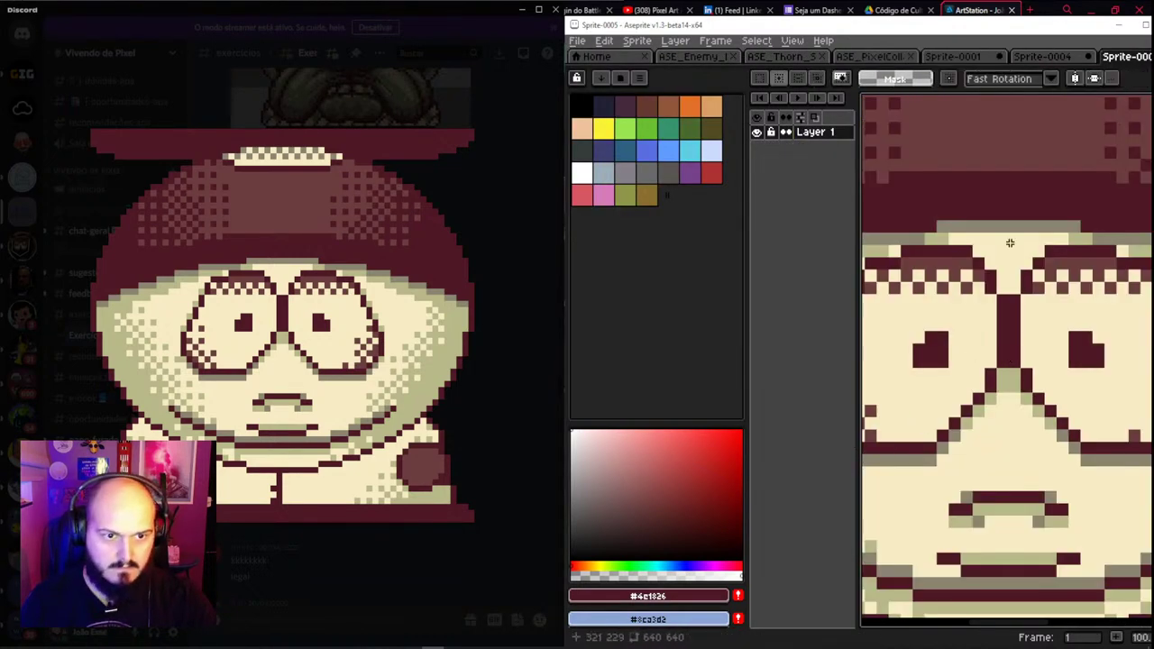
{"action": "scroll", "coordinate": [992, 296], "scroll_direction": "up", "scroll_amount": 5}
{"action": "left_click_drag", "start_coordinate": [991, 292], "coordinate": [936, 233]}
{"action": "left_click", "coordinate": [636, 40]}
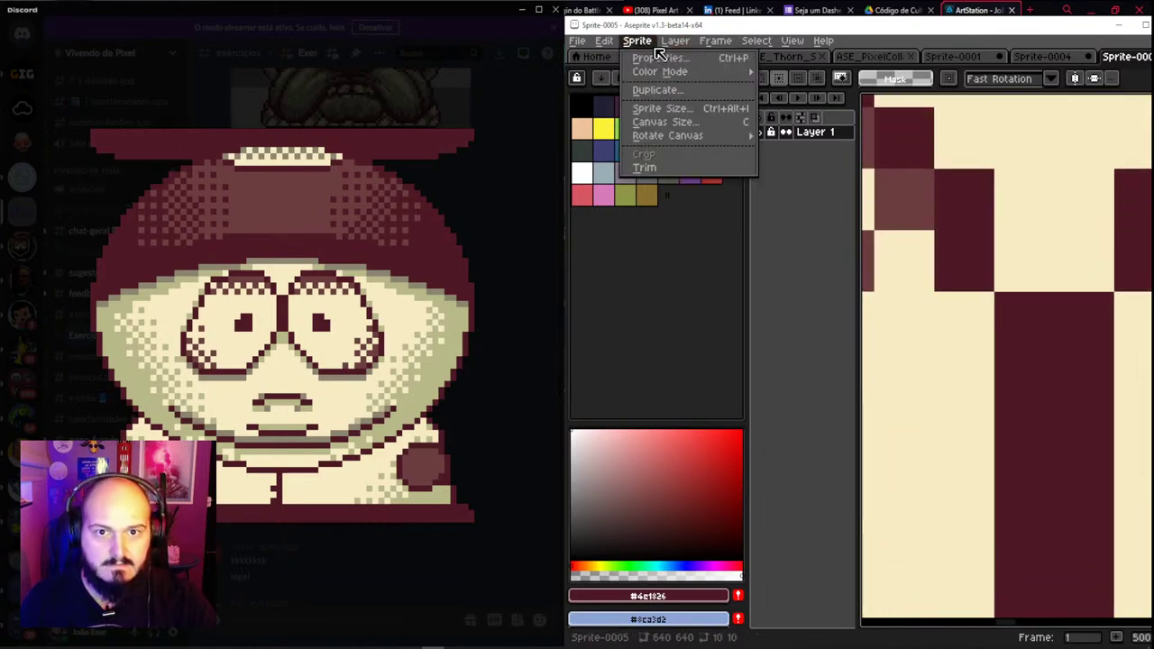
{"action": "left_click", "coordinate": [671, 108]}
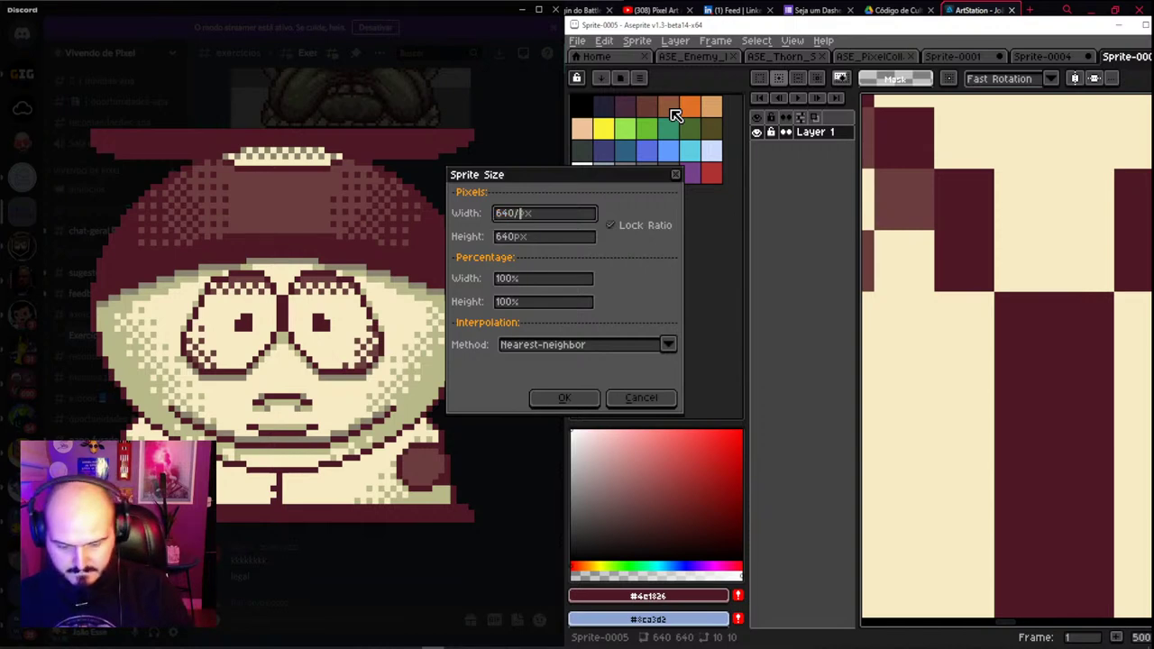
{"action": "key", "text": "Return"}
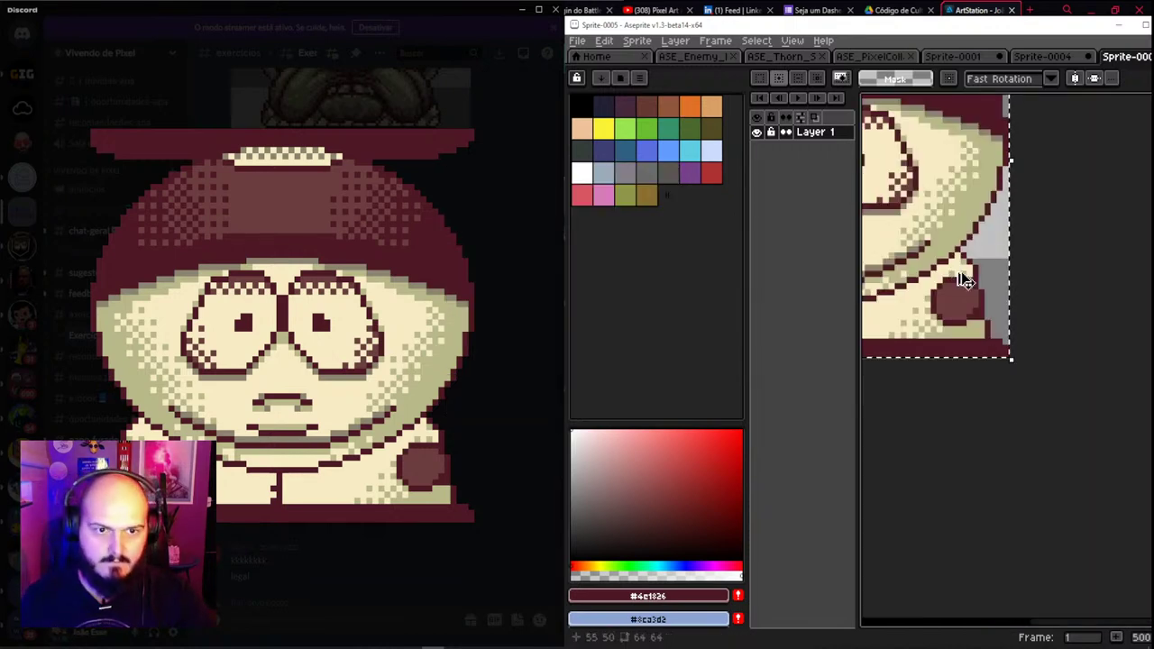
Close the legionary enemy file and paste the resized Cartman head into the totem sprite
{"action": "left_click", "coordinate": [980, 61]}
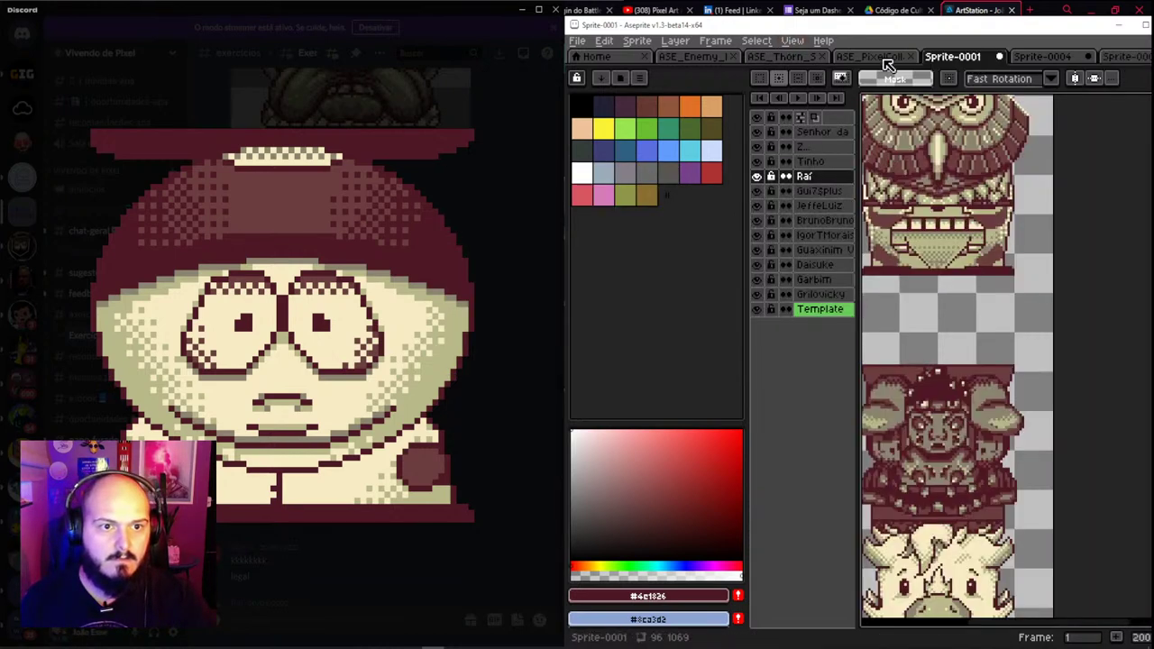
{"action": "left_click", "coordinate": [799, 62]}
{"action": "left_click", "coordinate": [708, 58]}
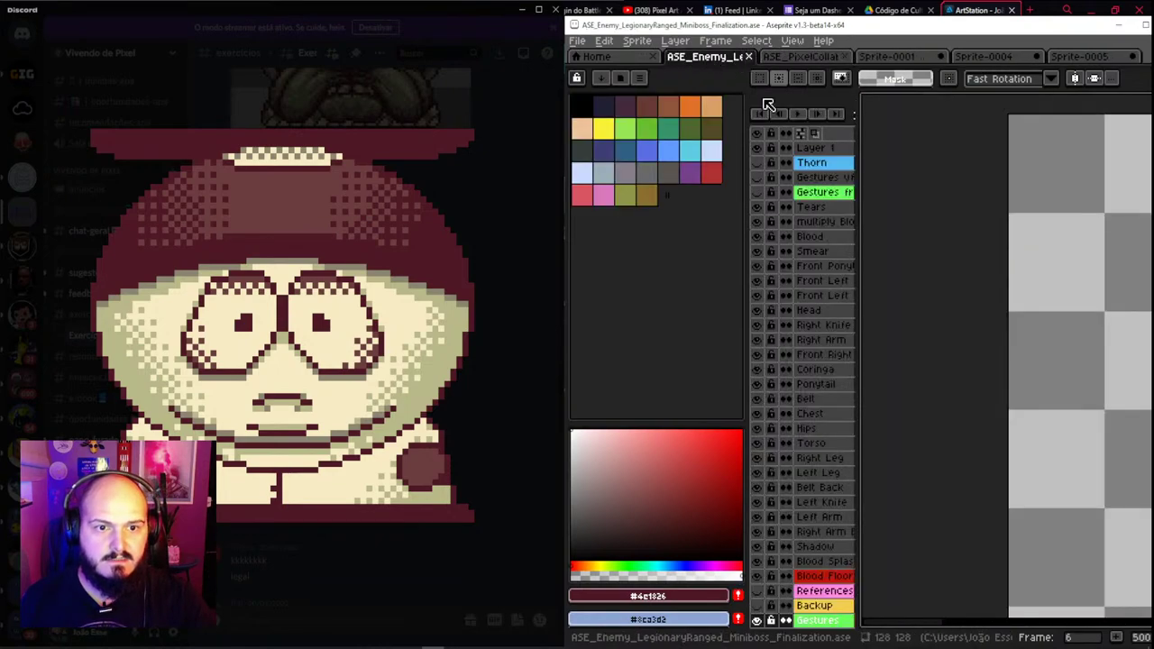
{"action": "left_click", "coordinate": [748, 57]}
{"action": "scroll", "coordinate": [941, 412], "scroll_direction": "down", "scroll_amount": 2}
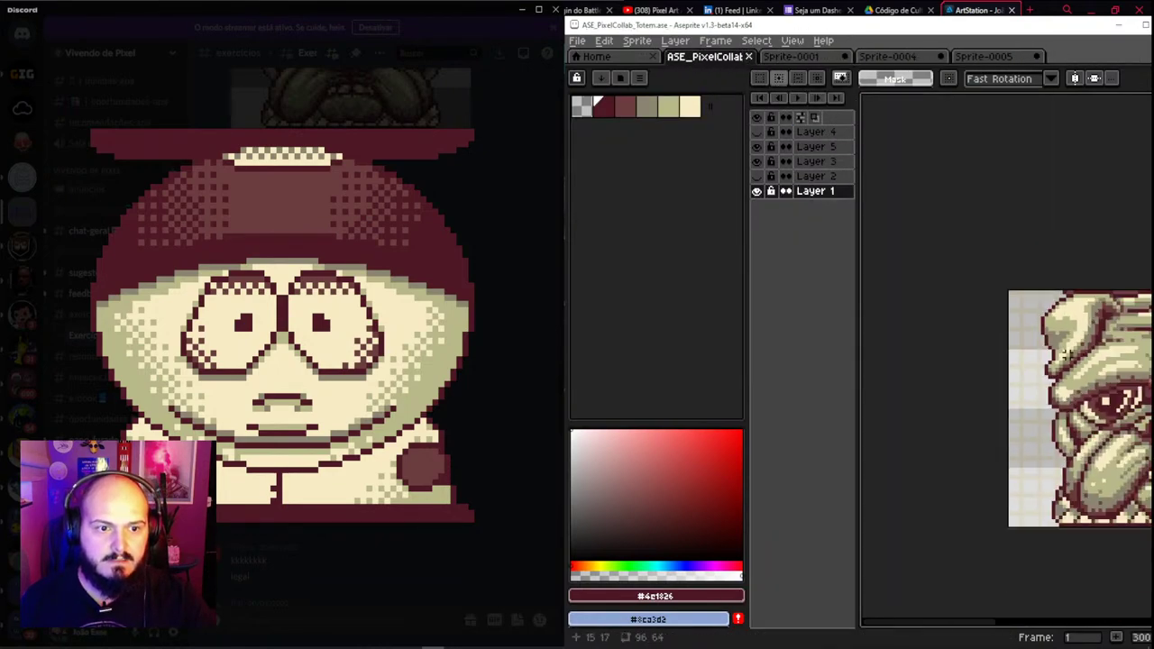
{"action": "left_click", "coordinate": [791, 56]}
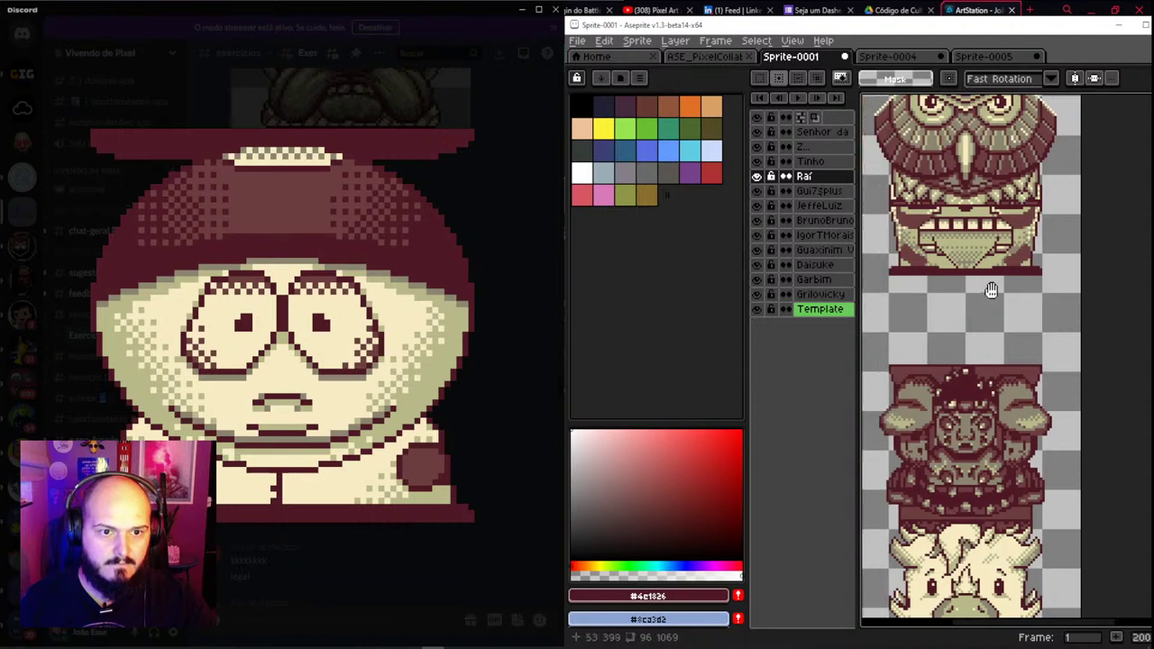
{"action": "scroll", "coordinate": [1000, 287], "scroll_direction": "up", "scroll_amount": 2}
{"action": "key", "text": "ctrl+v"}
Position the Cartman head in the column and commit it
{"action": "left_click_drag", "start_coordinate": [986, 297], "coordinate": [1041, 330]}
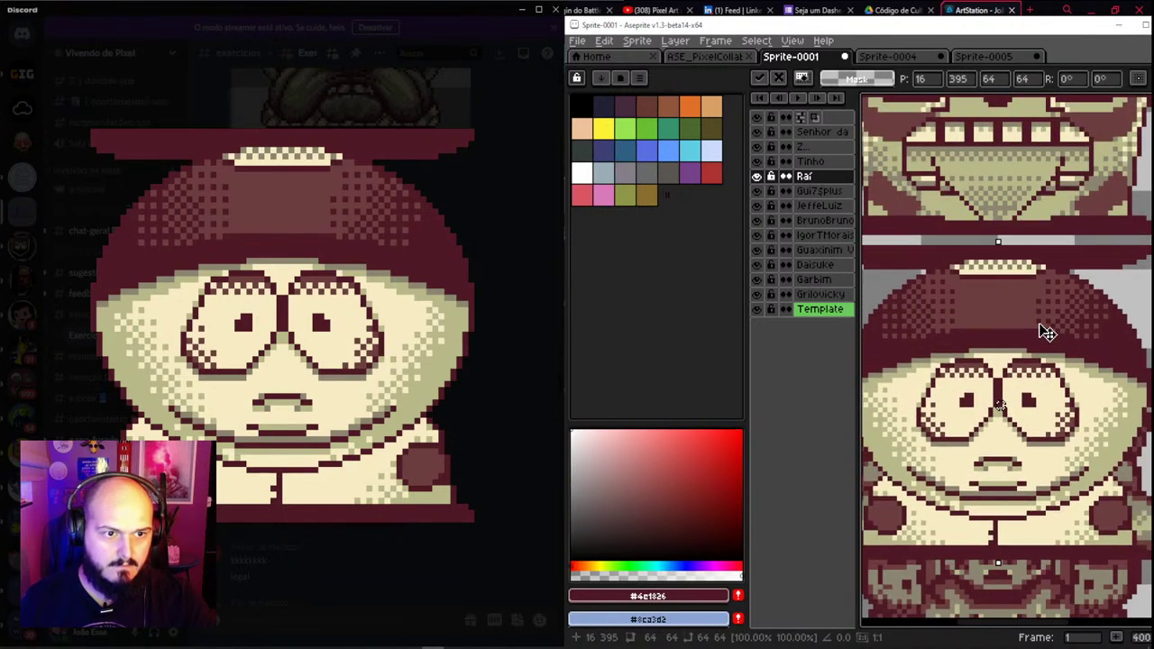
{"action": "left_click_drag", "start_coordinate": [992, 373], "coordinate": [994, 315]}
{"action": "scroll", "coordinate": [997, 357], "scroll_direction": "down", "scroll_amount": 2}
{"action": "key", "text": "Return"}
{"action": "key", "text": "v"}
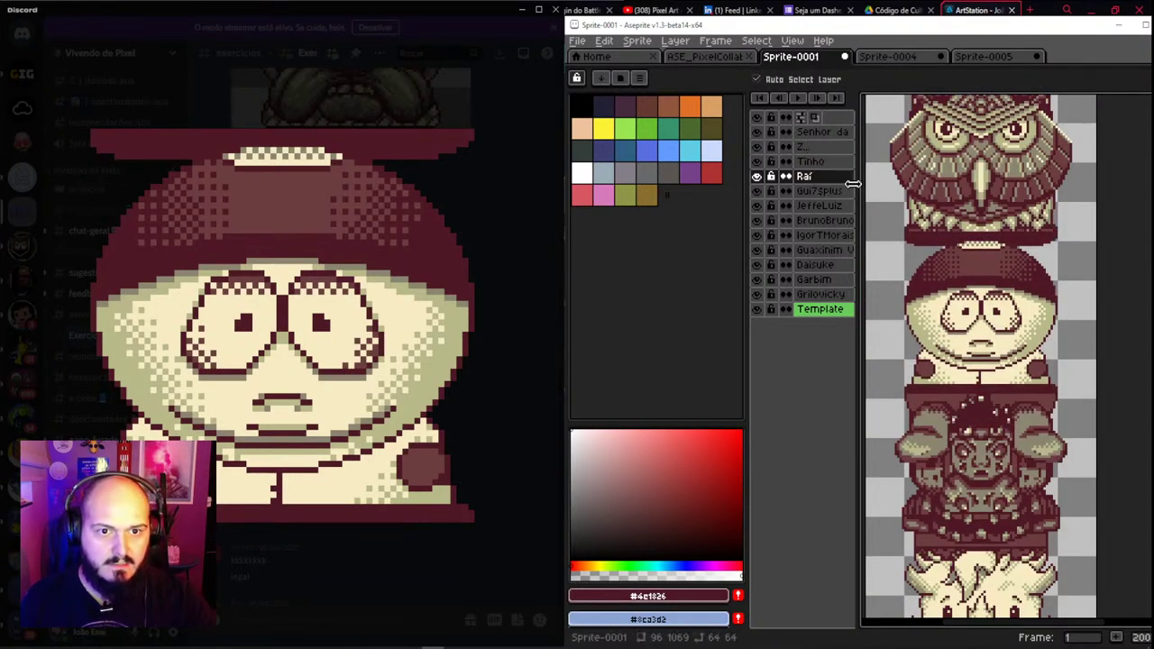
Select the top three head layers, raise them about 130 px, and hide the panels
{"action": "scroll", "coordinate": [965, 287], "scroll_direction": "down", "scroll_amount": 3}
{"action": "scroll", "coordinate": [965, 287], "scroll_direction": "up", "scroll_amount": 3}
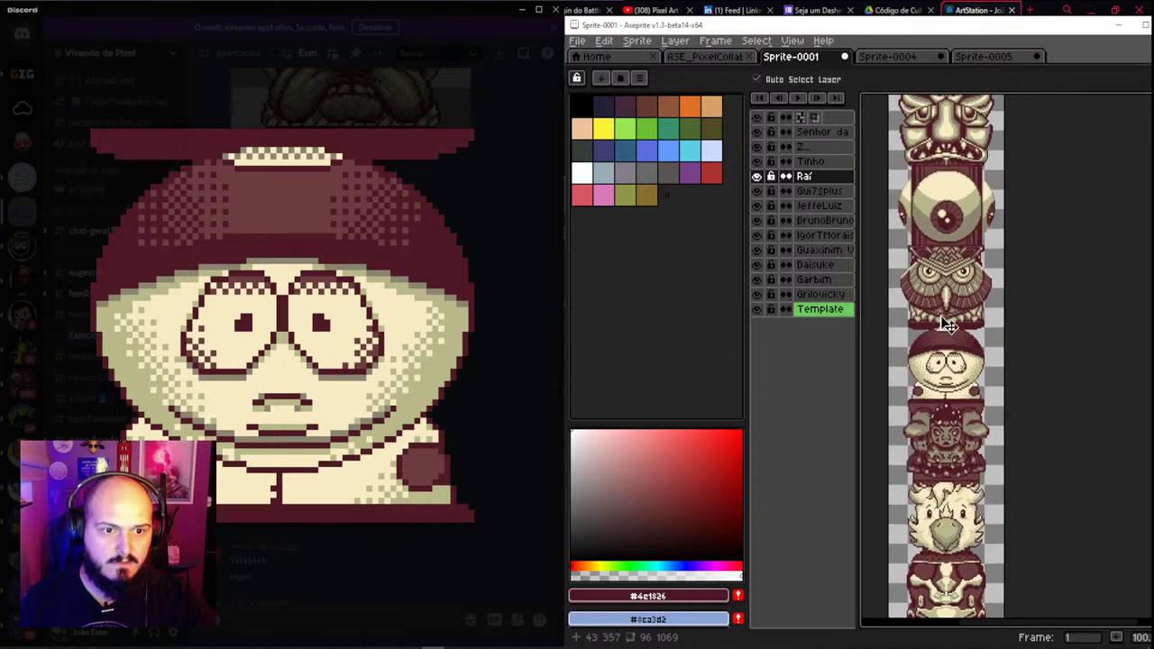
{"action": "scroll", "coordinate": [947, 397], "scroll_direction": "down", "scroll_amount": 1}
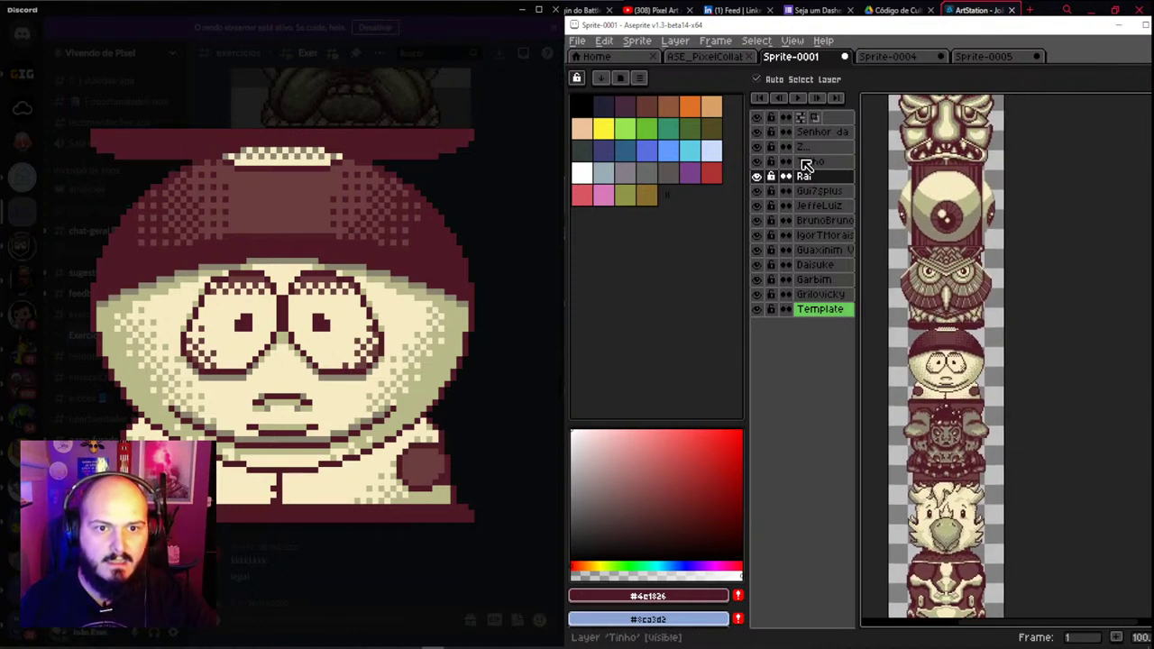
{"action": "left_click", "coordinate": [821, 162]}
{"action": "left_click", "coordinate": [827, 133], "text": "ctrl"}
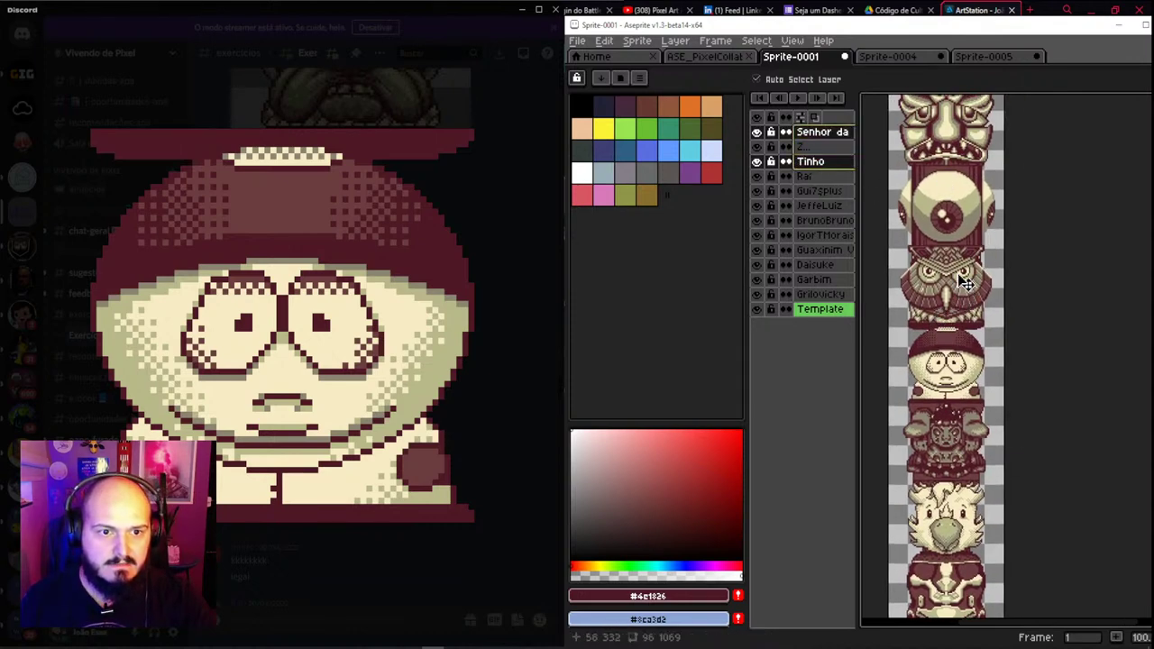
{"action": "left_click", "coordinate": [823, 147], "text": "ctrl"}
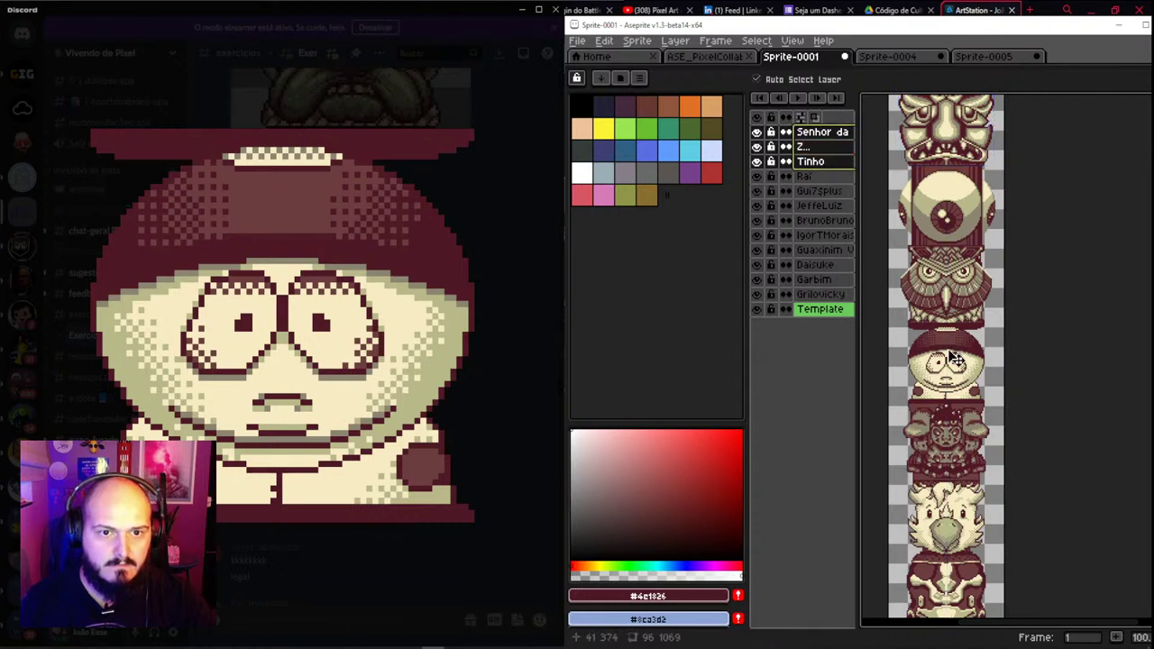
{"action": "left_click_drag", "start_coordinate": [961, 303], "coordinate": [960, 216]}
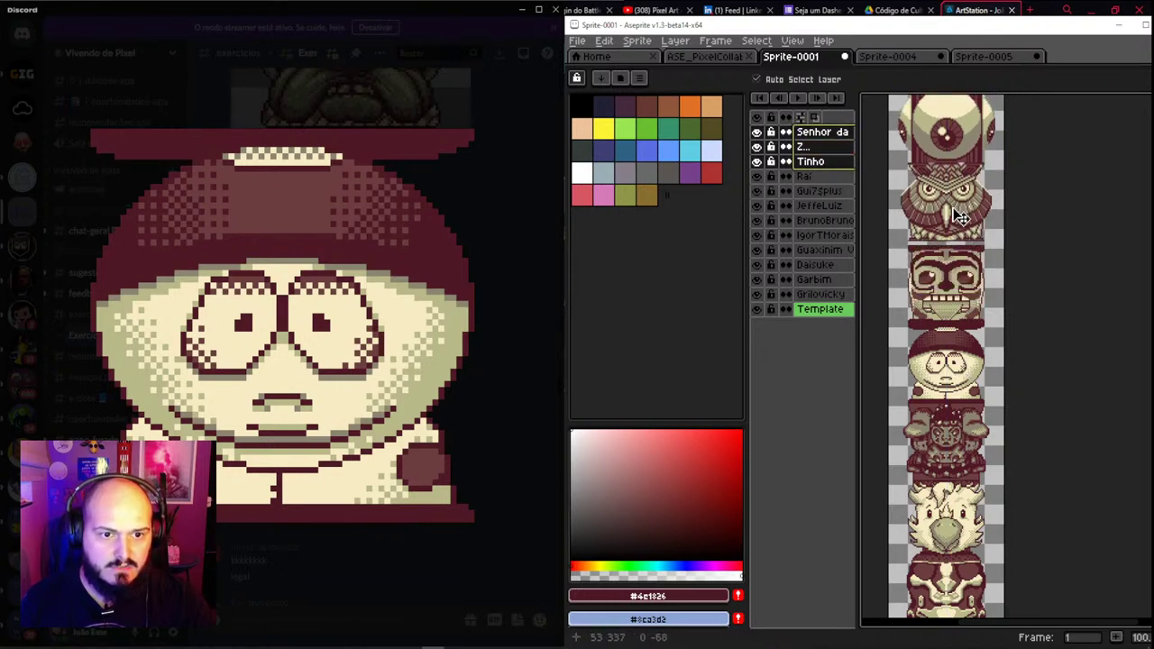
{"action": "scroll", "coordinate": [961, 225], "scroll_direction": "up", "scroll_amount": 3}
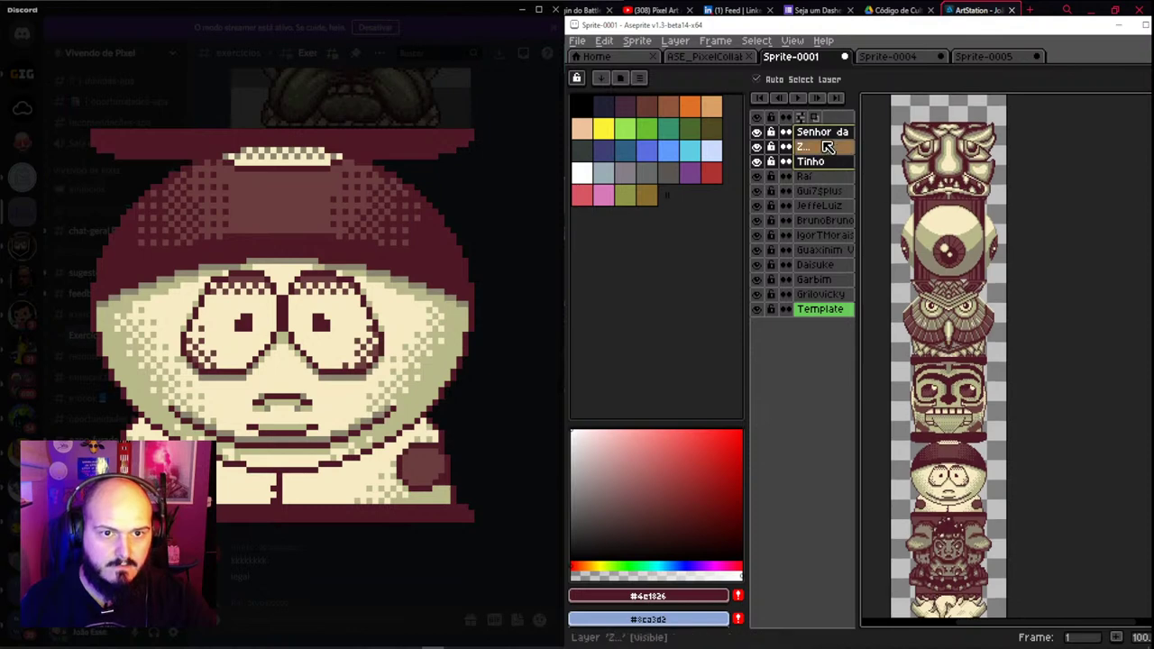
{"action": "left_click_drag", "start_coordinate": [971, 343], "coordinate": [965, 300]}
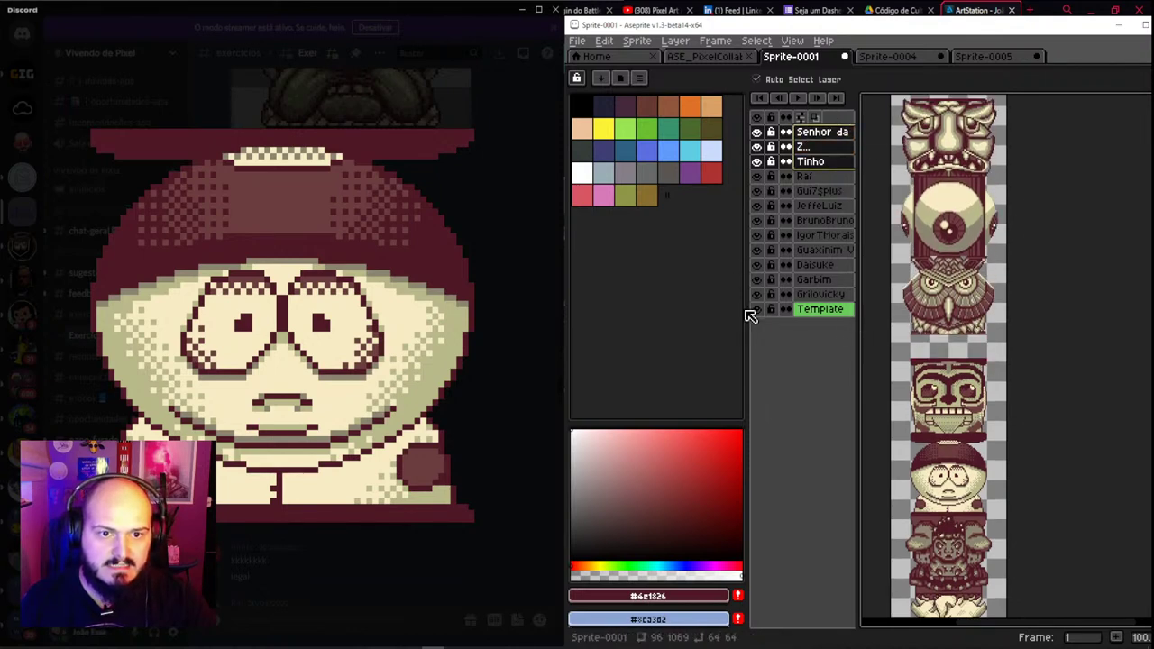
{"action": "key", "text": "ctrl+f"}
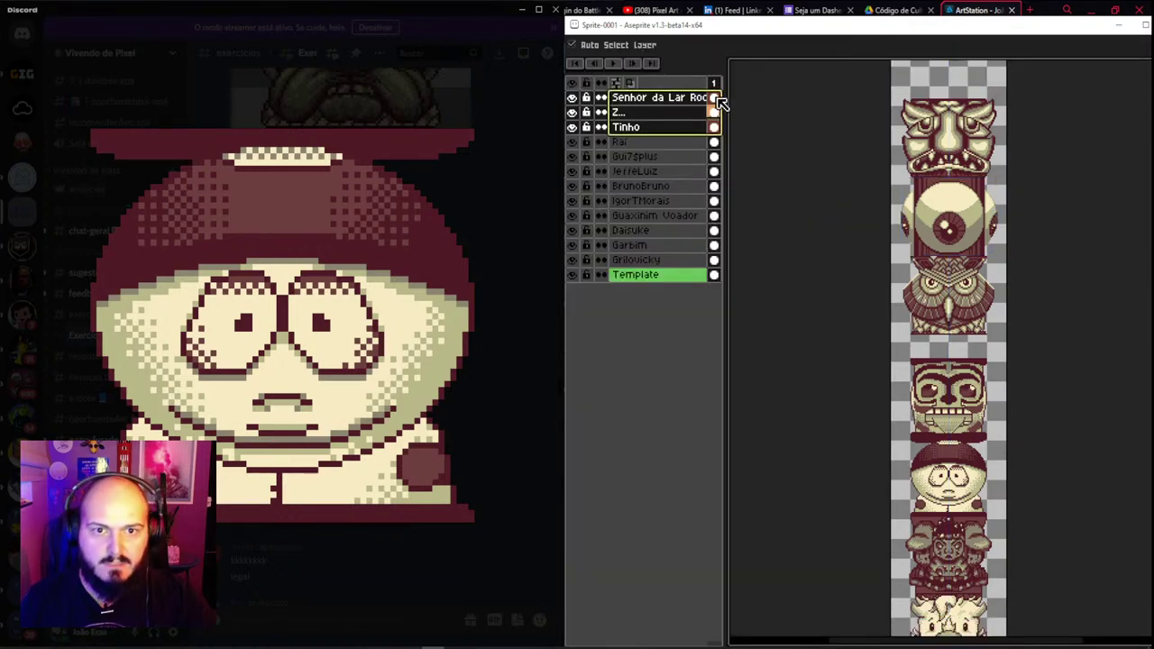
Shift the top three heads' cels until they rest flush on the skull face
{"action": "left_click_drag", "start_coordinate": [719, 101], "coordinate": [713, 132]}
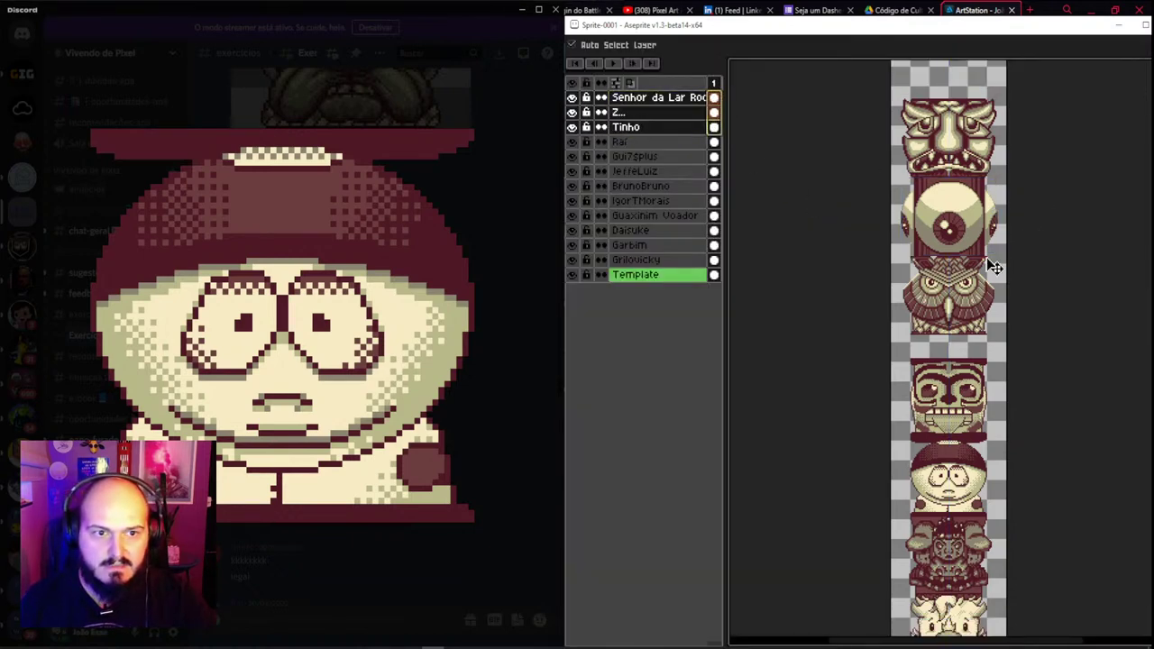
{"action": "left_click_drag", "start_coordinate": [951, 320], "coordinate": [944, 343]}
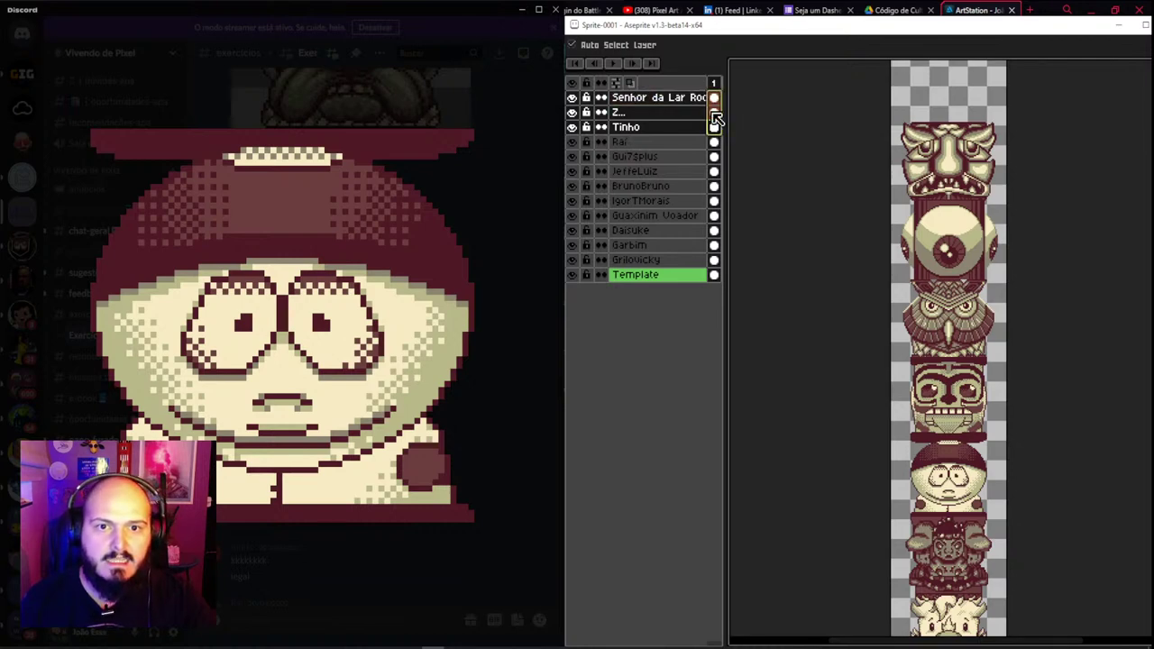
{"action": "left_click_drag", "start_coordinate": [661, 99], "coordinate": [663, 133]}
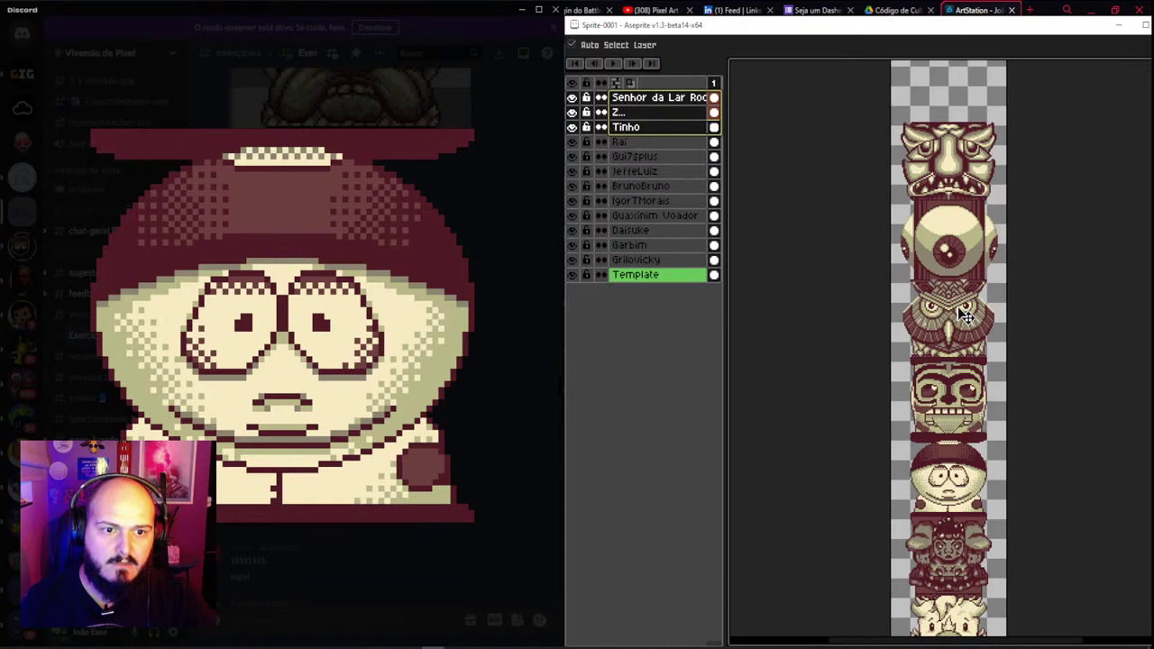
{"action": "left_click_drag", "start_coordinate": [965, 313], "coordinate": [965, 273]}
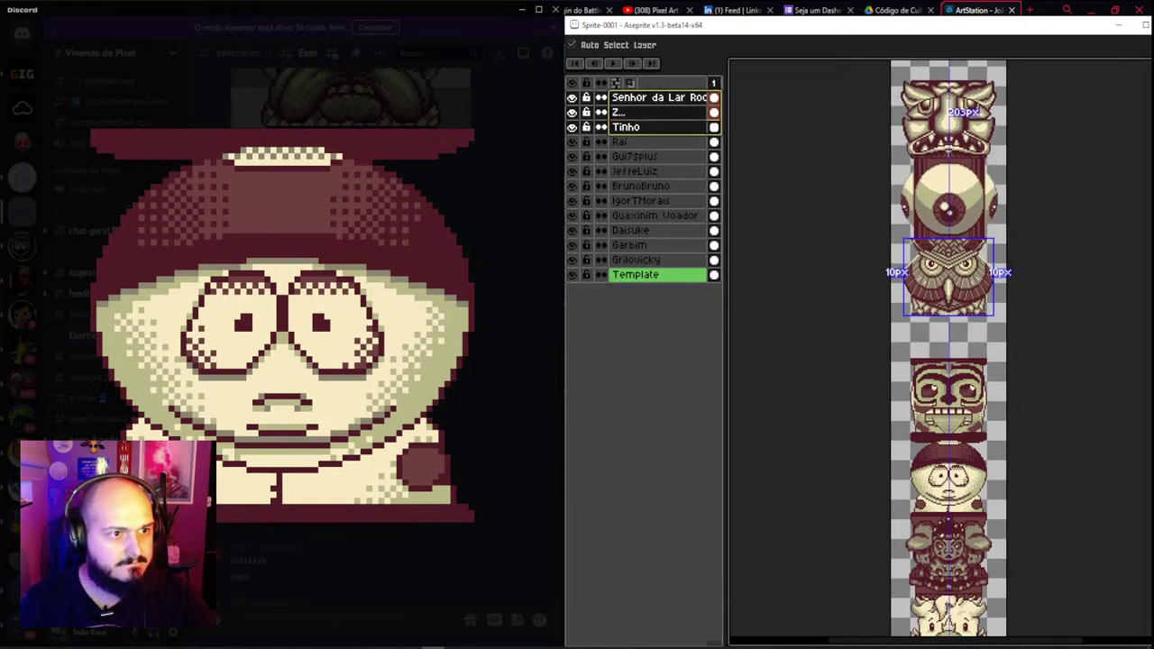
{"action": "left_click_drag", "start_coordinate": [947, 271], "coordinate": [947, 312]}
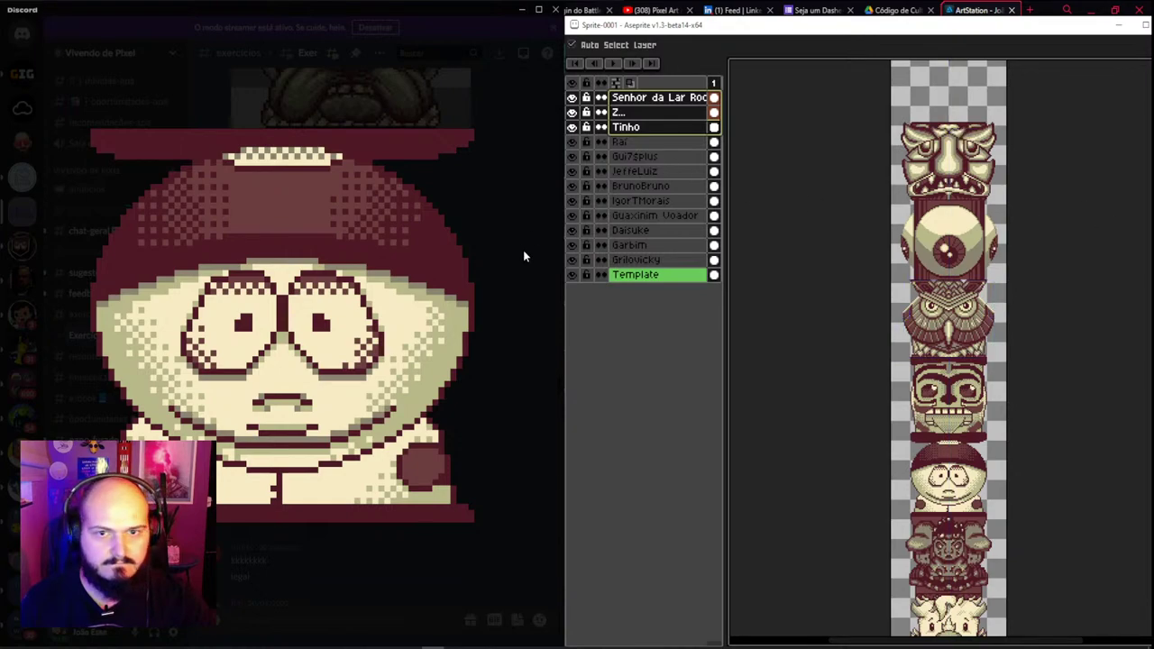
{"action": "left_click", "coordinate": [660, 127]}
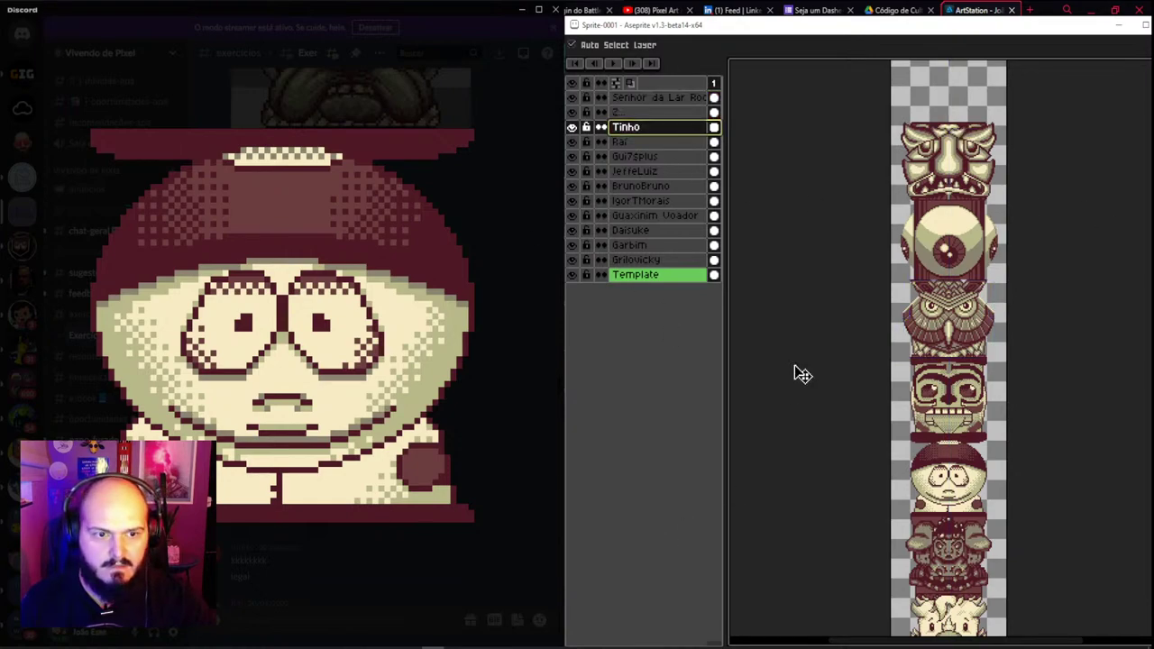
Close the enlarged Cartman image and scroll the thread to the second tiki face
{"action": "left_click", "coordinate": [388, 109]}
{"action": "scroll", "coordinate": [420, 239], "scroll_direction": "up", "scroll_amount": 3}
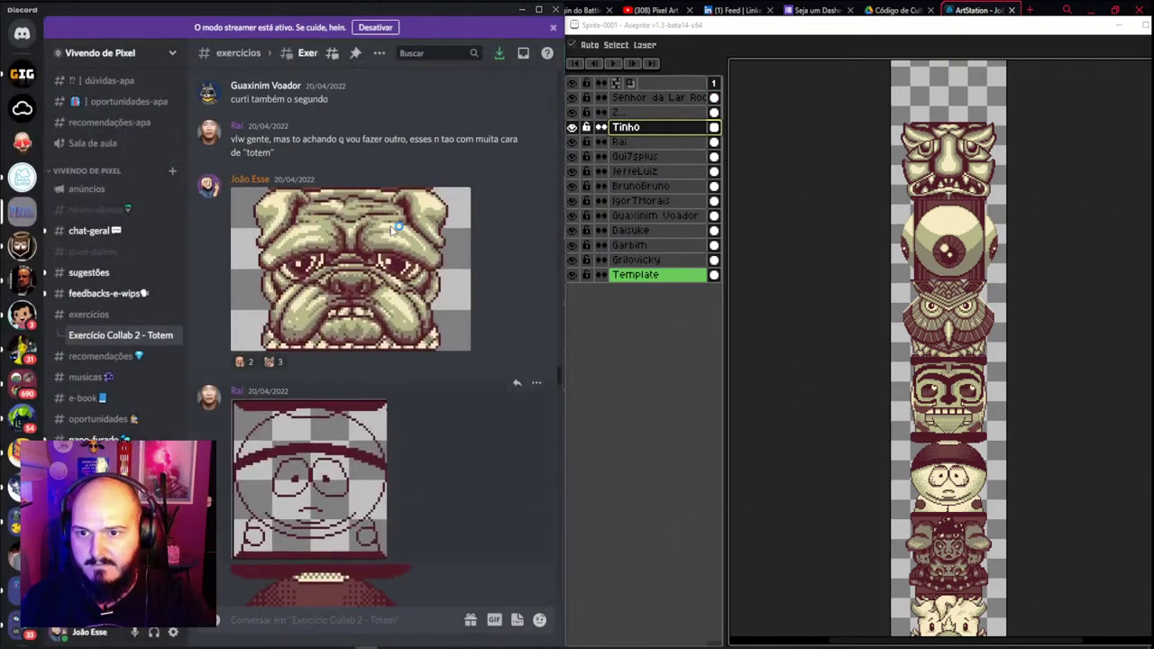
{"action": "scroll", "coordinate": [334, 289], "scroll_direction": "up", "scroll_amount": 2}
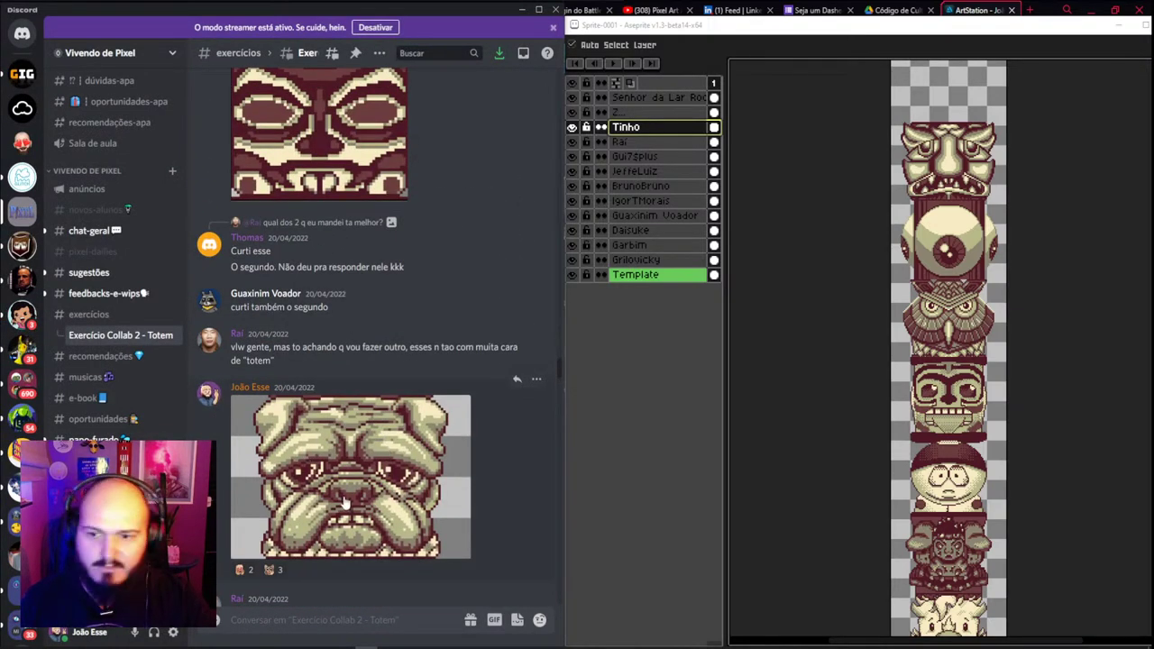
{"action": "scroll", "coordinate": [356, 503], "scroll_direction": "up", "scroll_amount": 2}
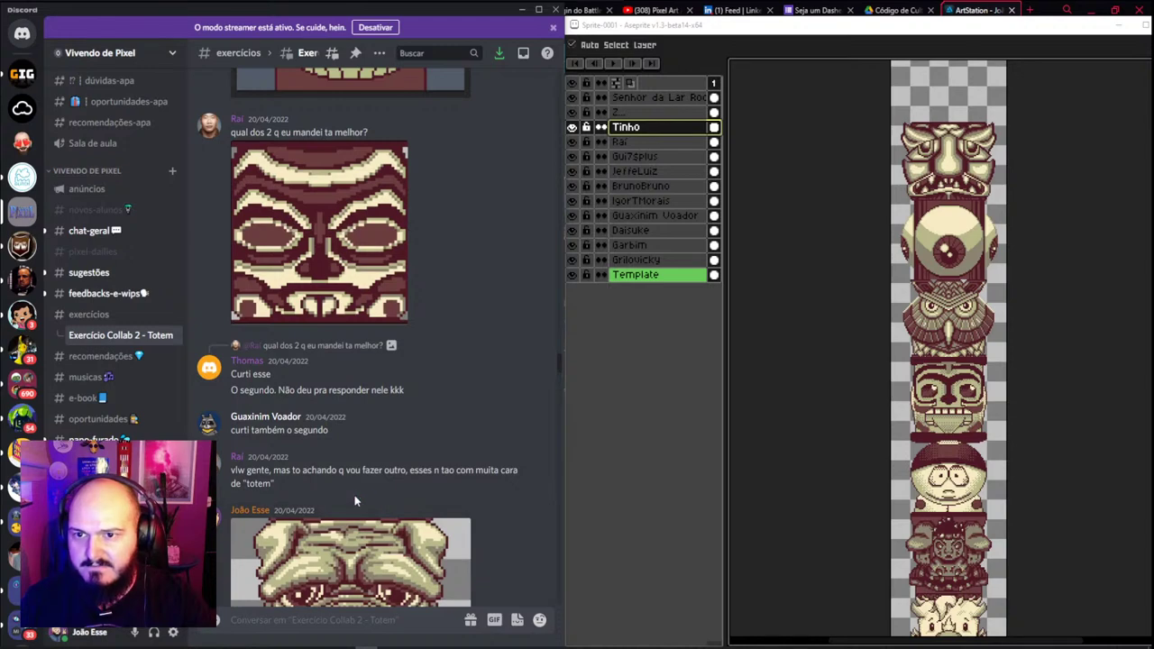
{"action": "scroll", "coordinate": [354, 495], "scroll_direction": "up", "scroll_amount": 4}
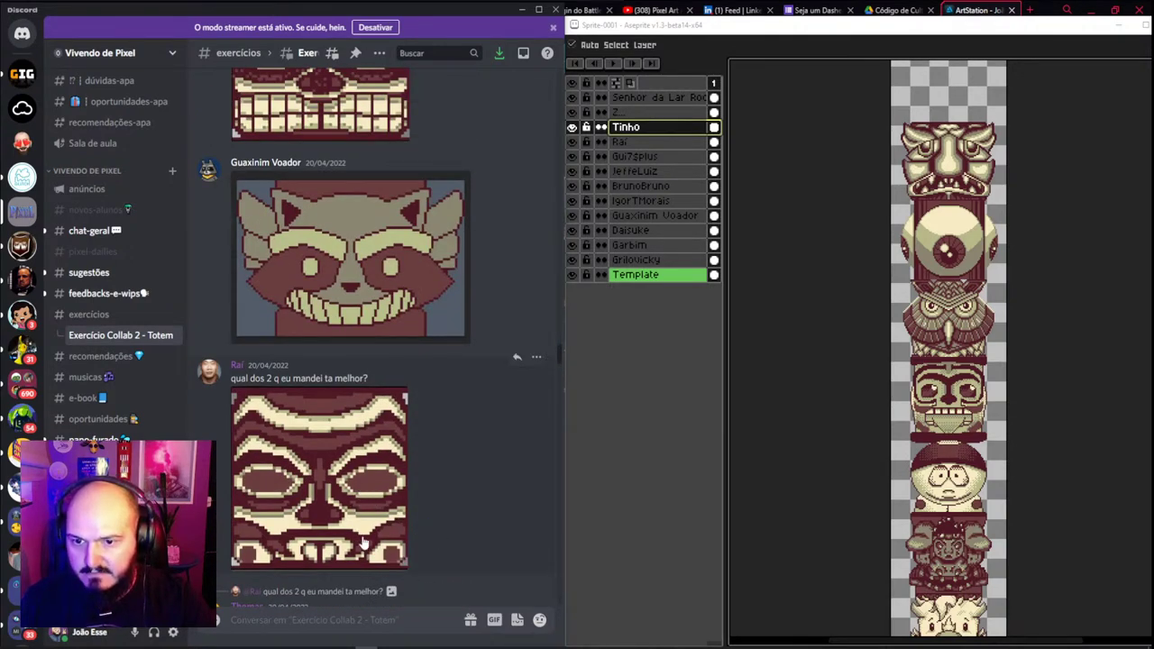
{"action": "scroll", "coordinate": [363, 541], "scroll_direction": "down", "scroll_amount": 7}
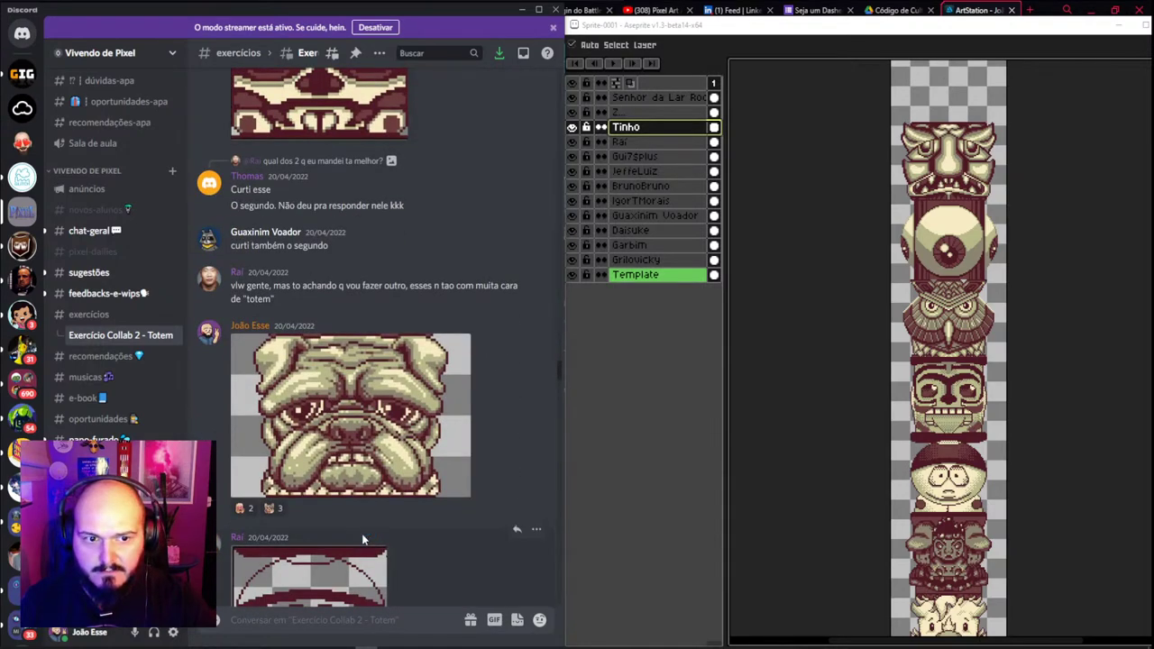
{"action": "scroll", "coordinate": [363, 539], "scroll_direction": "up", "scroll_amount": 3}
{"action": "scroll", "coordinate": [363, 541], "scroll_direction": "down", "scroll_amount": 1}
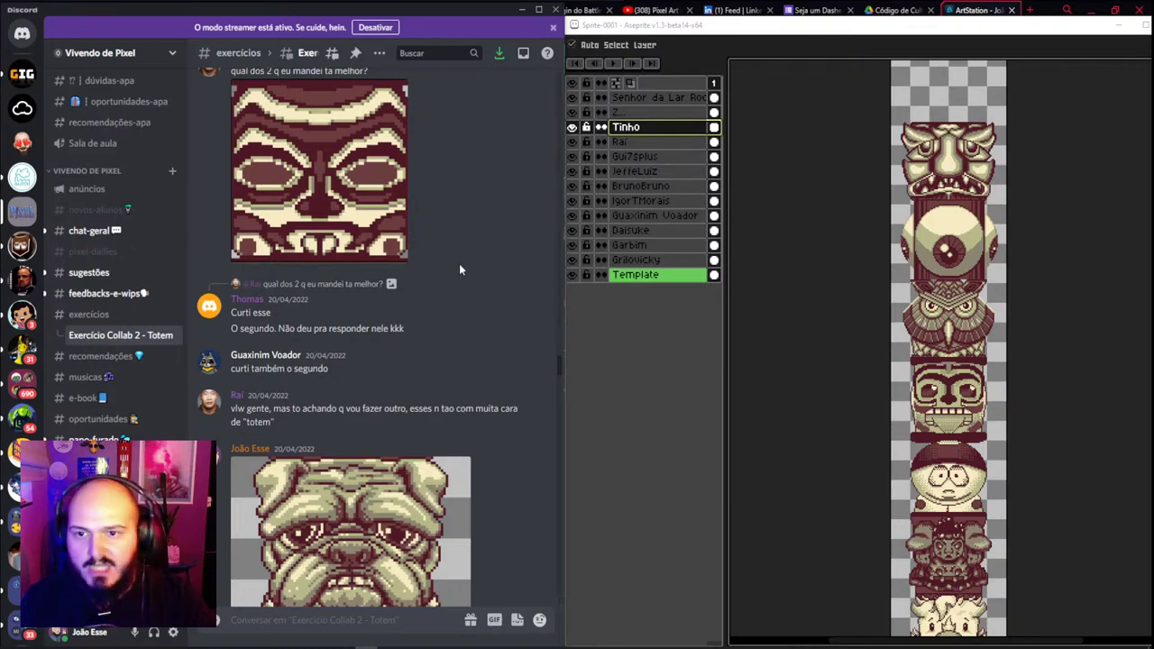
{"action": "scroll", "coordinate": [325, 197], "scroll_direction": "up", "scroll_amount": 5}
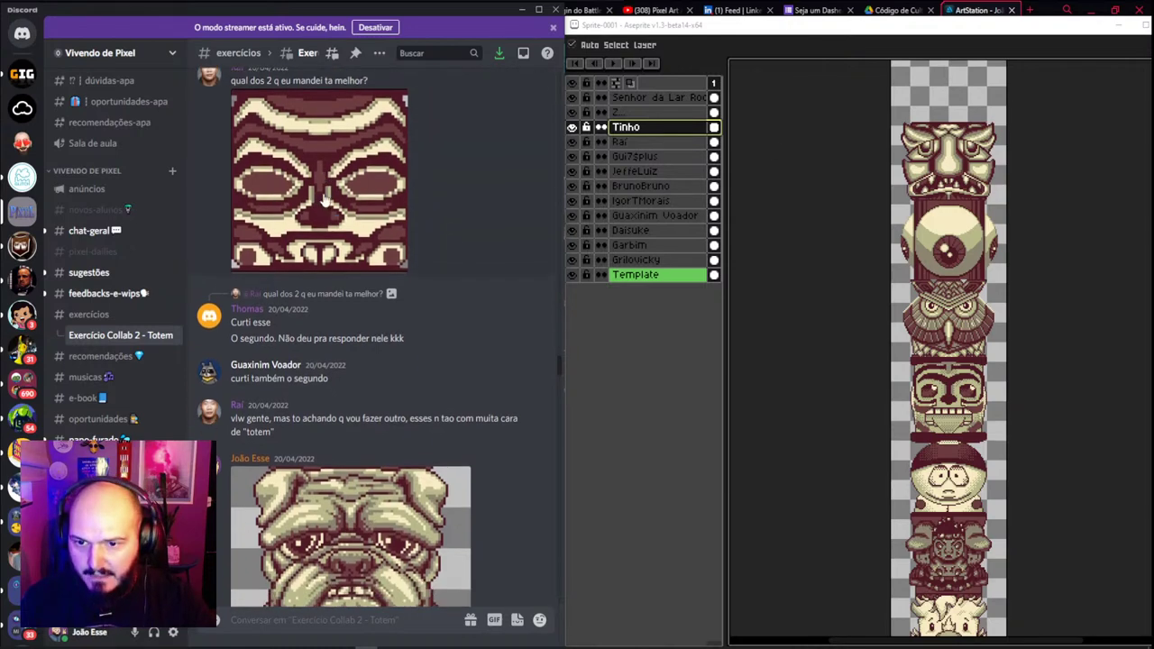
{"action": "scroll", "coordinate": [360, 388], "scroll_direction": "up", "scroll_amount": 1}
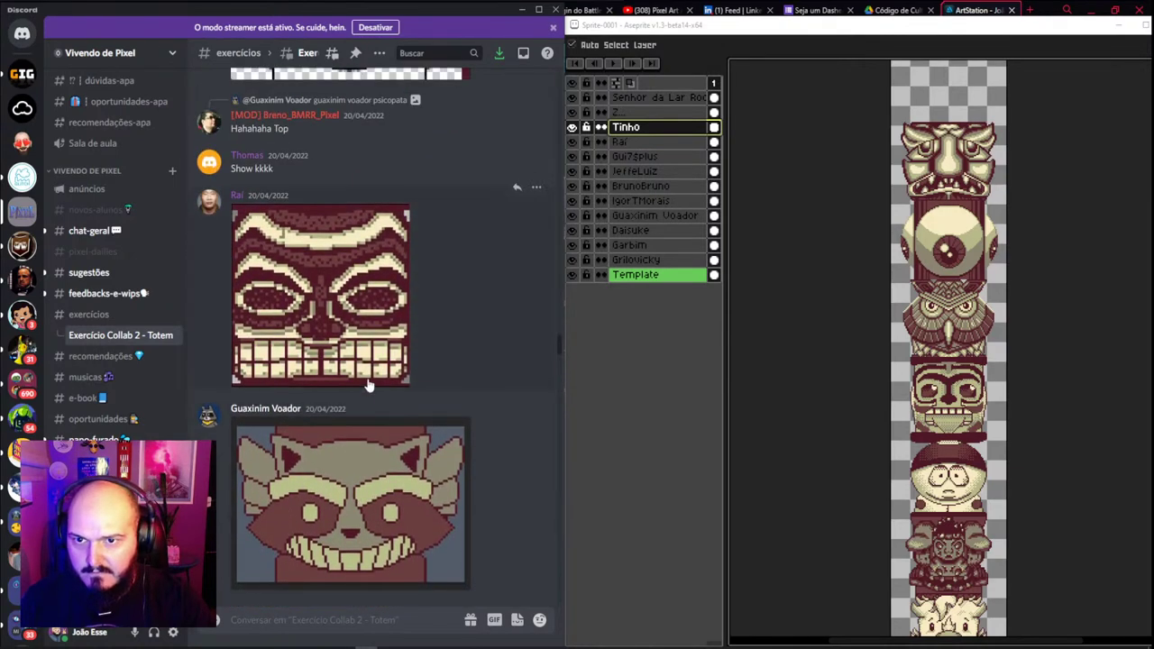
{"action": "scroll", "coordinate": [407, 292], "scroll_direction": "down", "scroll_amount": 3}
{"action": "scroll", "coordinate": [397, 292], "scroll_direction": "up", "scroll_amount": 2}
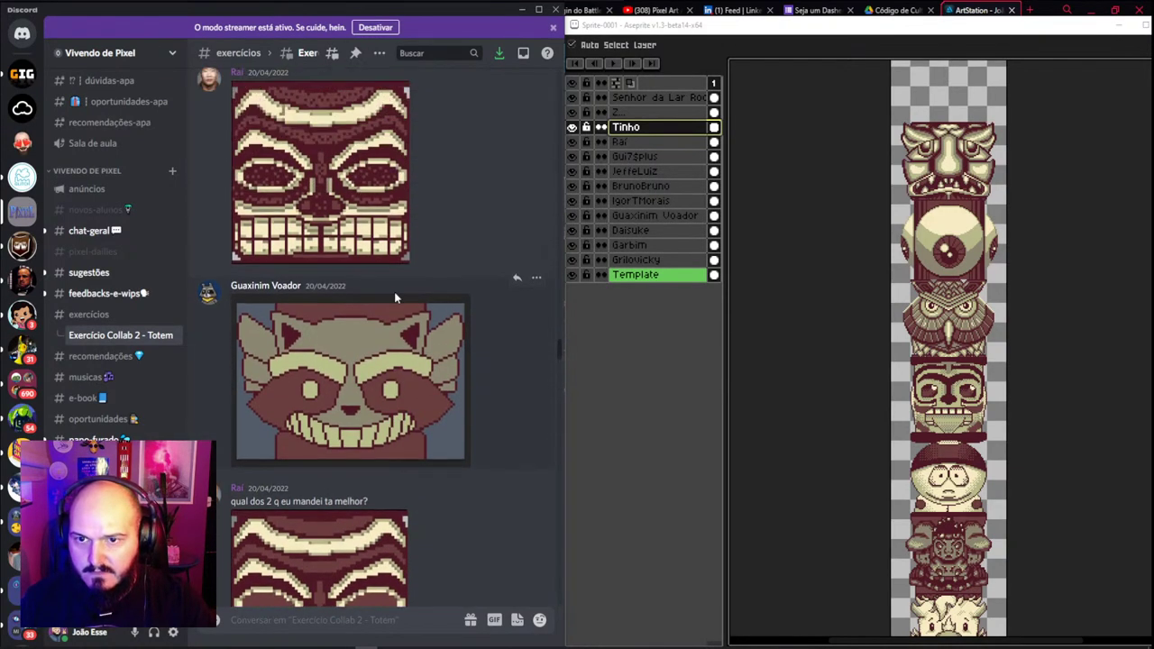
{"action": "scroll", "coordinate": [394, 295], "scroll_direction": "down", "scroll_amount": 2}
{"action": "scroll", "coordinate": [395, 296], "scroll_direction": "down", "scroll_amount": 1}
{"action": "scroll", "coordinate": [356, 473], "scroll_direction": "up", "scroll_amount": 4}
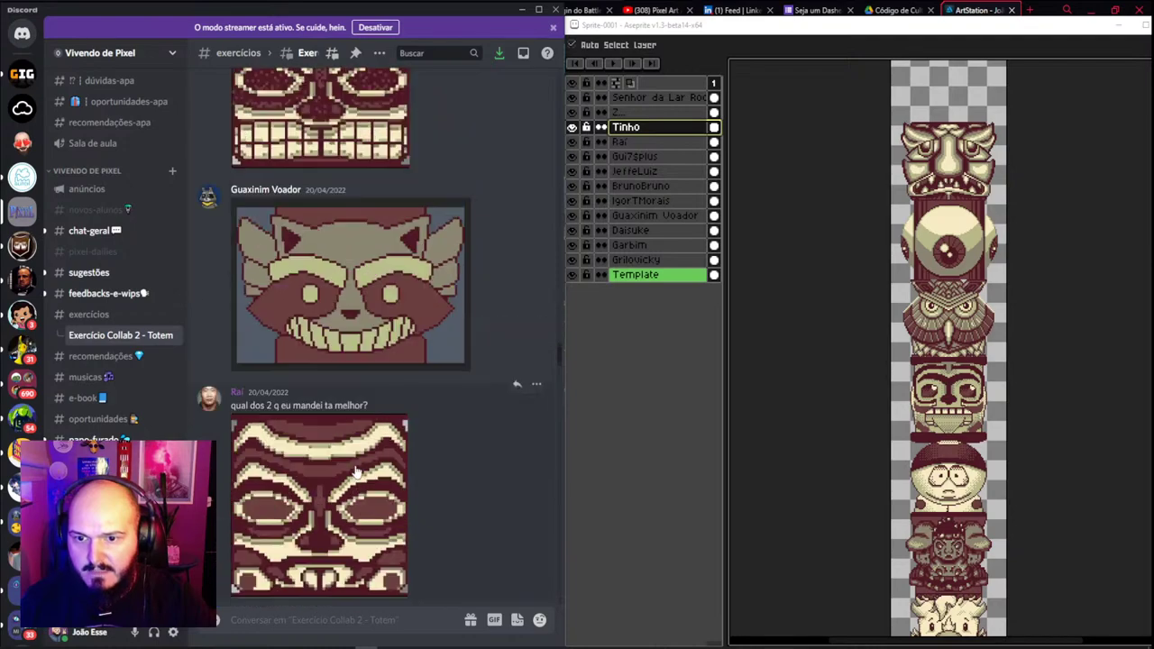
{"action": "scroll", "coordinate": [356, 473], "scroll_direction": "down", "scroll_amount": 4}
Copy the second tiki face image and bring Aseprite back to the front
{"action": "left_click", "coordinate": [312, 422]}
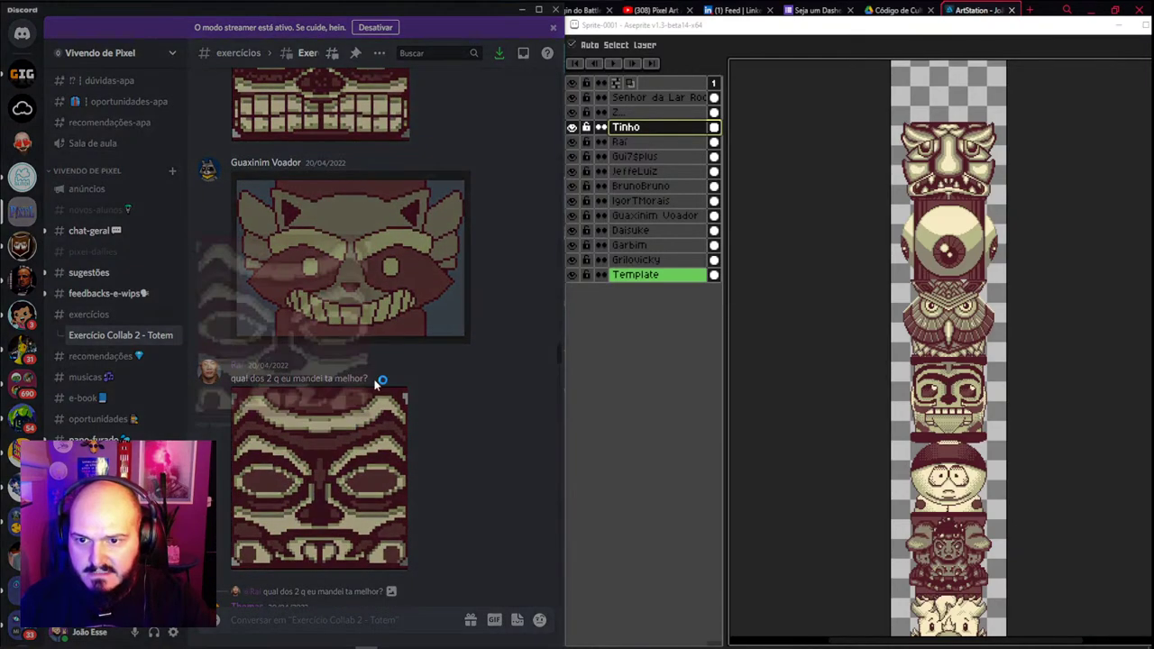
{"action": "right_click", "coordinate": [260, 290]}
{"action": "left_click", "coordinate": [297, 303]}
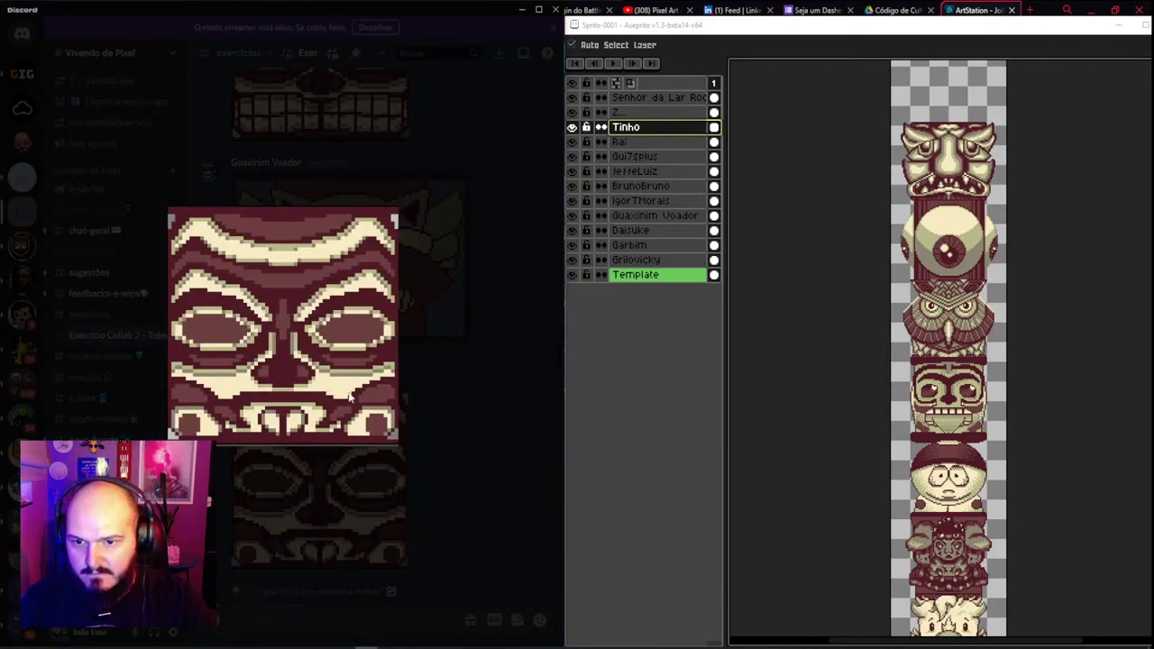
{"action": "left_click", "coordinate": [443, 476]}
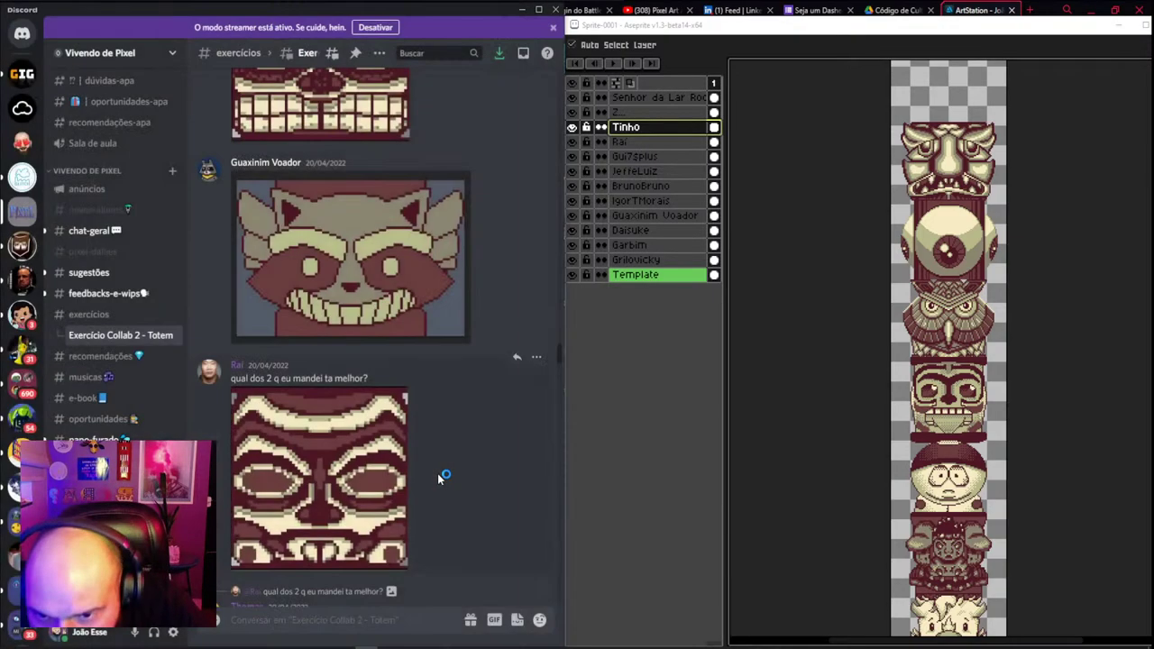
{"action": "left_click", "coordinate": [349, 489]}
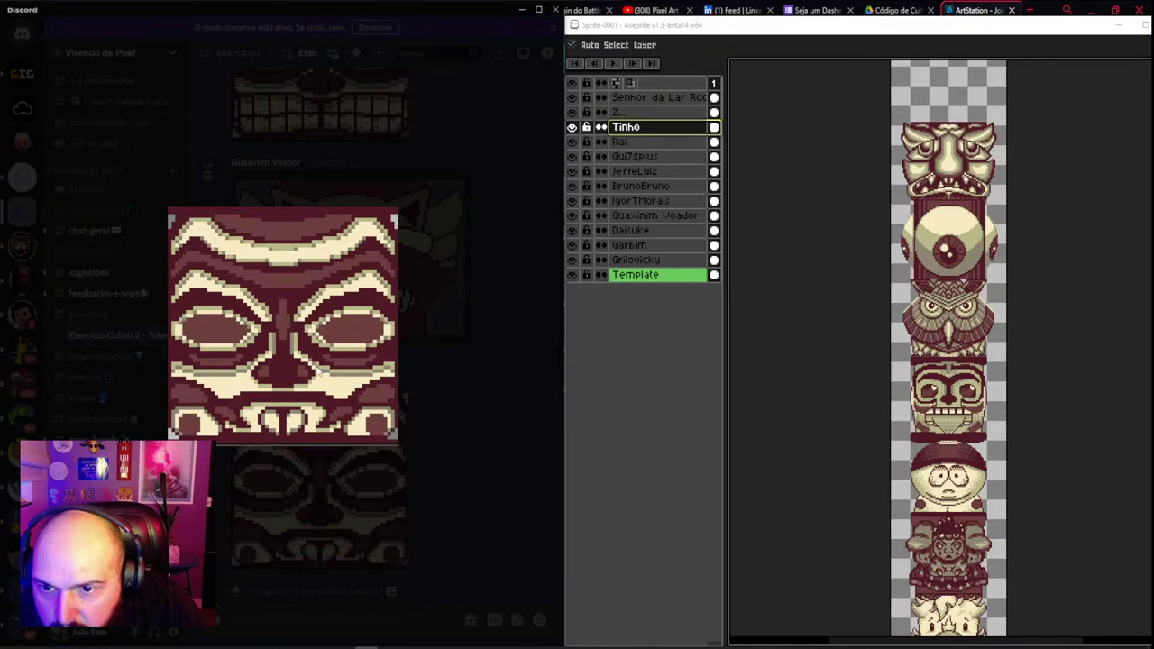
{"action": "left_click", "coordinate": [458, 386]}
{"action": "left_click", "coordinate": [807, 25]}
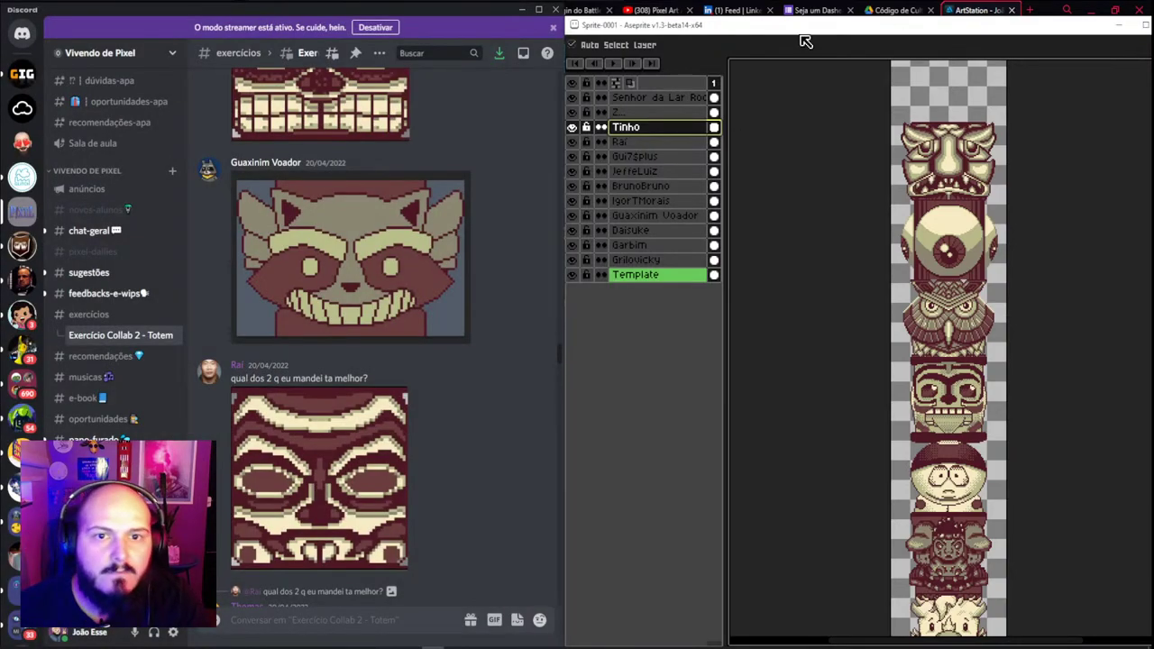
Create a new sprite and paste the copied tiki face into it
{"action": "left_click", "coordinate": [576, 40]}
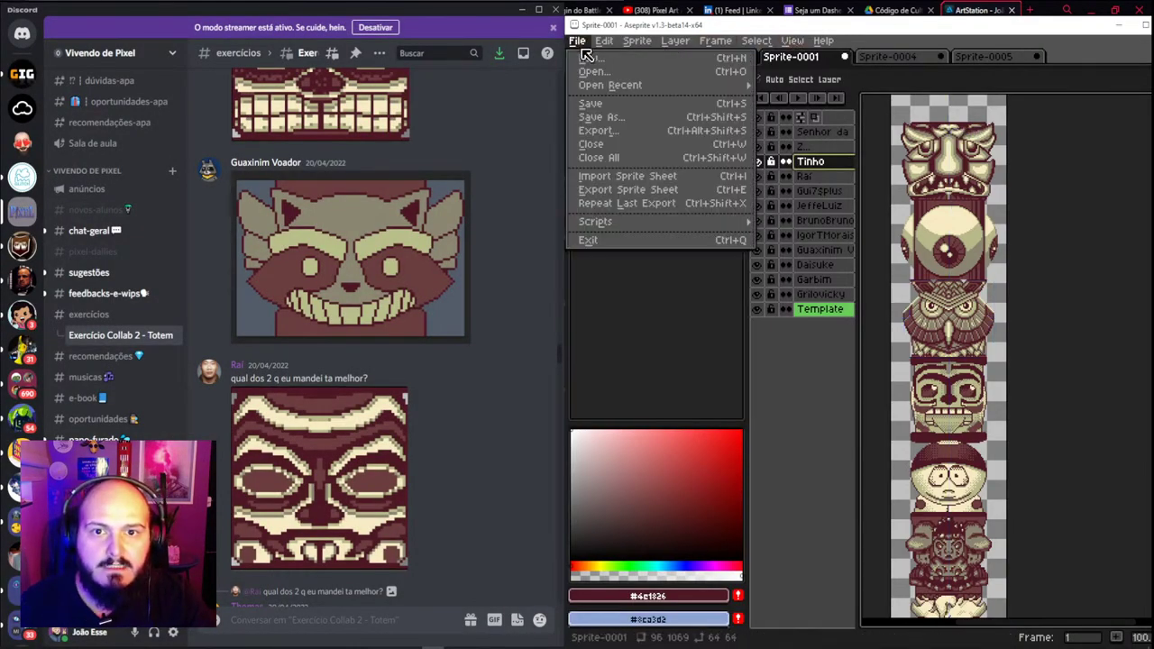
{"action": "left_click", "coordinate": [591, 62]}
{"action": "left_click", "coordinate": [839, 452]}
{"action": "key", "text": "ctrl+v"}
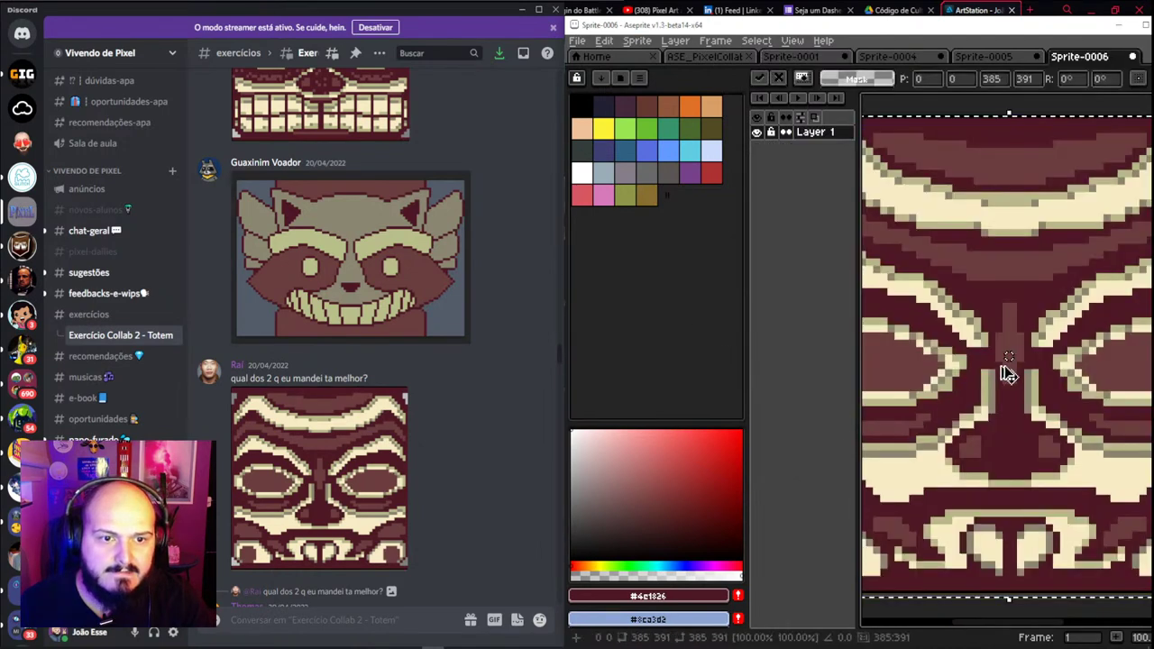
{"action": "scroll", "coordinate": [1003, 365], "scroll_direction": "down", "scroll_amount": 2}
{"action": "scroll", "coordinate": [1002, 364], "scroll_direction": "up", "scroll_amount": 4}
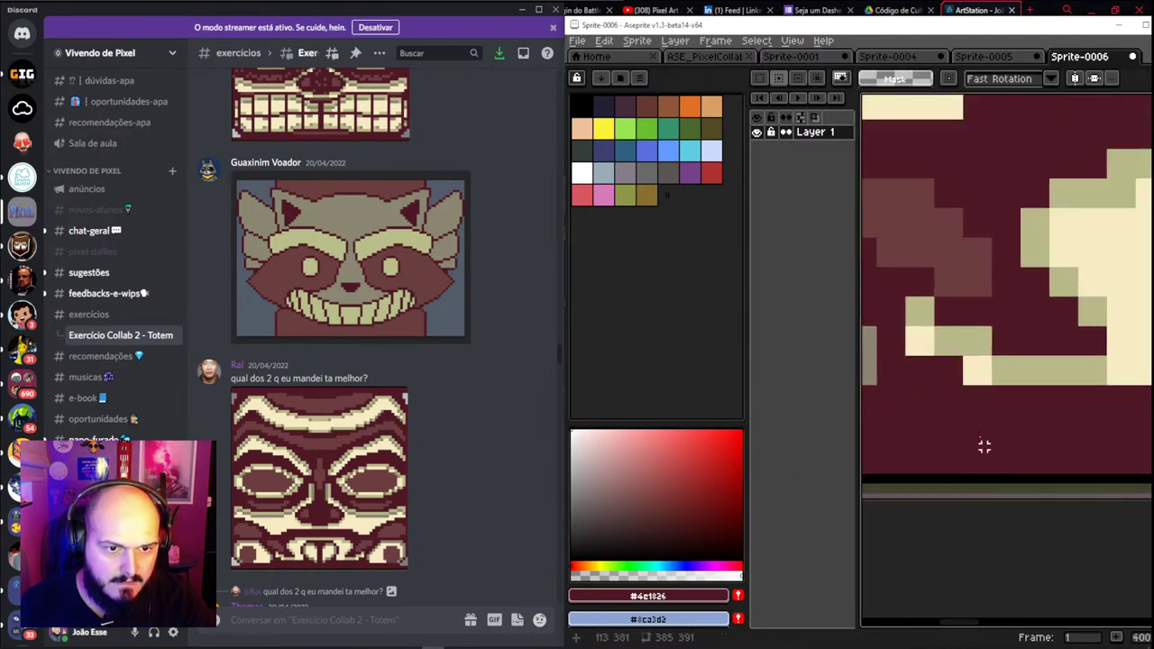
{"action": "scroll", "coordinate": [970, 389], "scroll_direction": "up", "scroll_amount": 2}
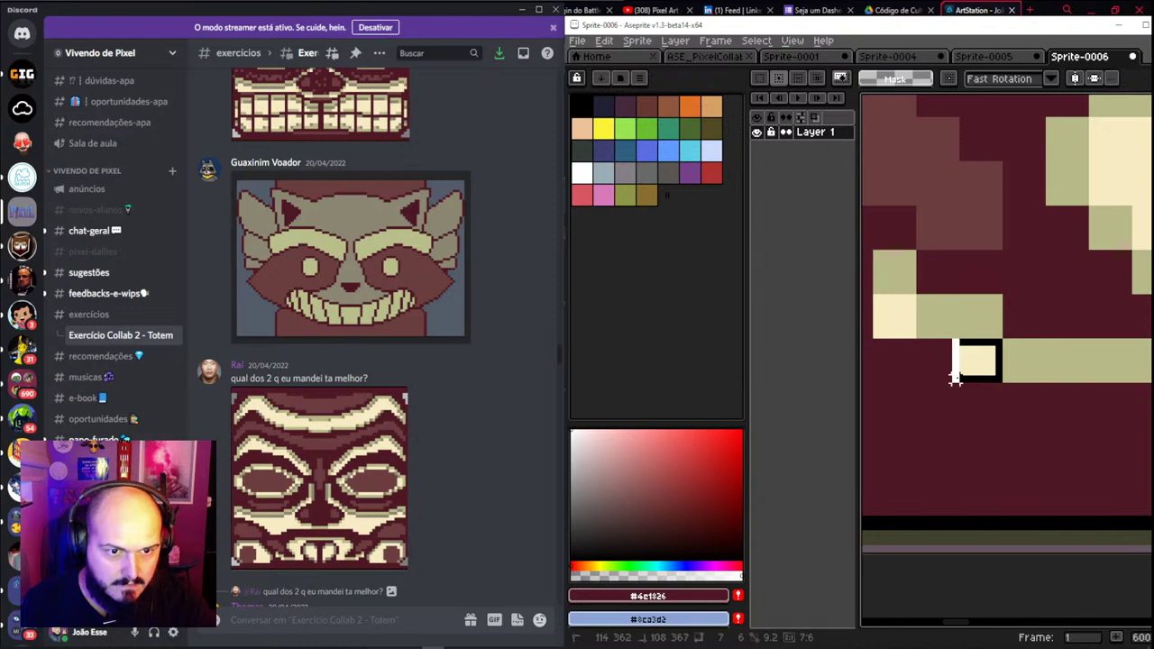
{"action": "scroll", "coordinate": [991, 464], "scroll_direction": "down", "scroll_amount": 4}
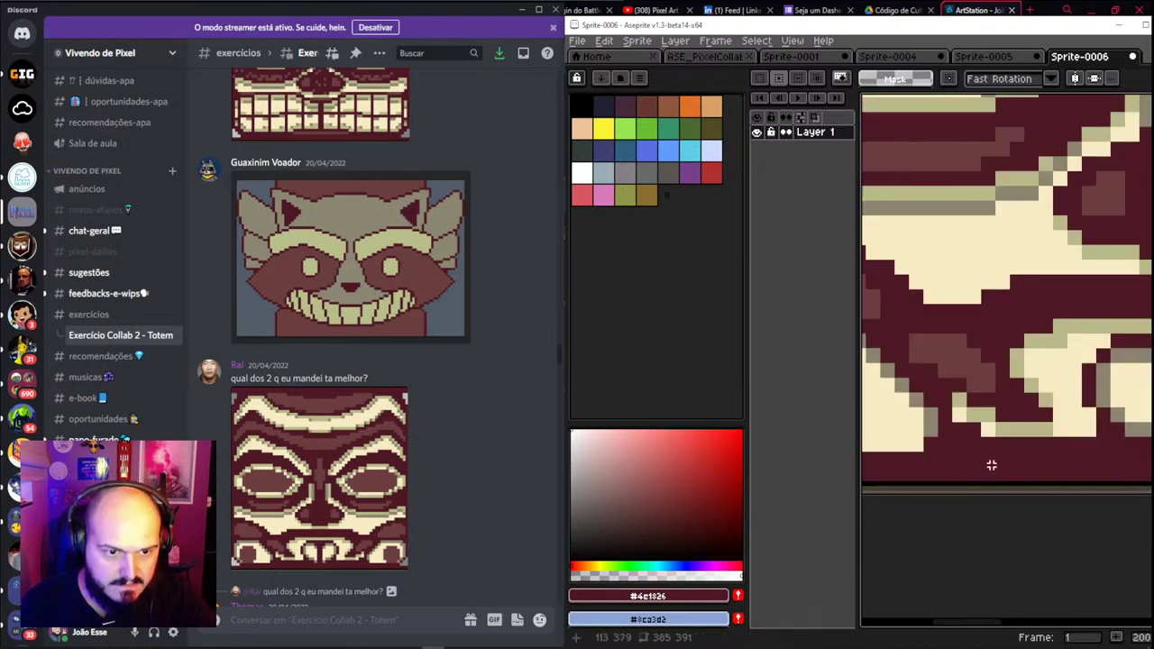
{"action": "scroll", "coordinate": [991, 464], "scroll_direction": "down", "scroll_amount": 3}
{"action": "scroll", "coordinate": [1000, 479], "scroll_direction": "up", "scroll_amount": 4}
Trim the canvas edges so the sprite measures 385×384 px
{"action": "key", "text": "ctrl+alt+c"}
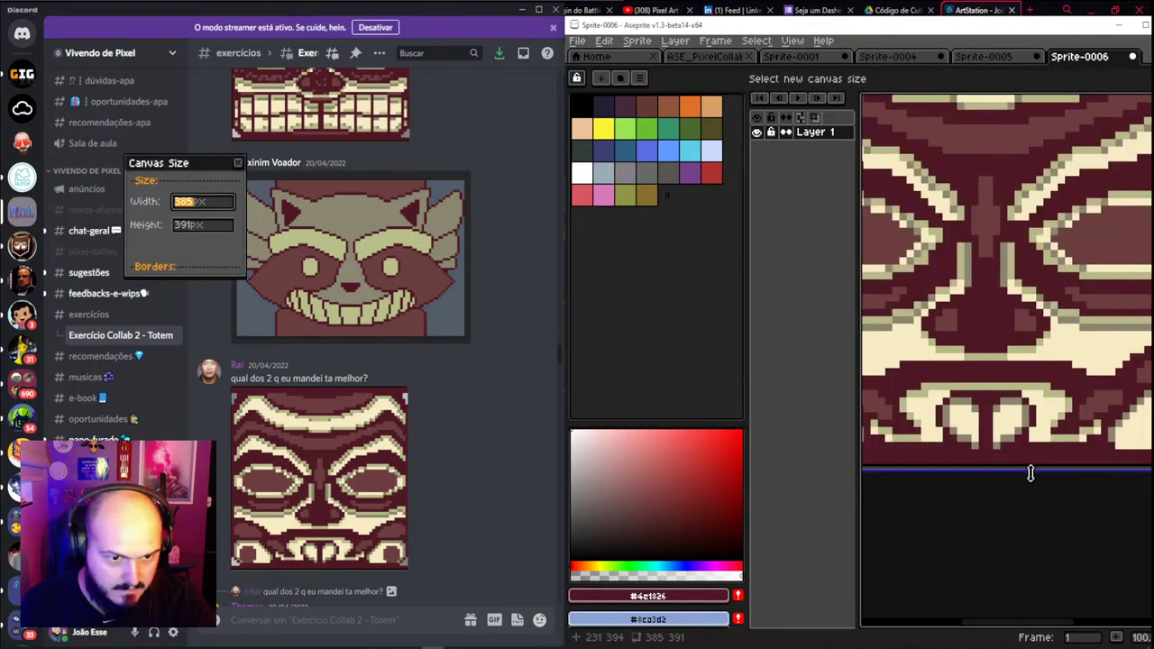
{"action": "left_click_drag", "start_coordinate": [1031, 474], "coordinate": [1032, 466]}
{"action": "scroll", "coordinate": [1025, 432], "scroll_direction": "up", "scroll_amount": 2}
{"action": "scroll", "coordinate": [1031, 425], "scroll_direction": "down", "scroll_amount": 3}
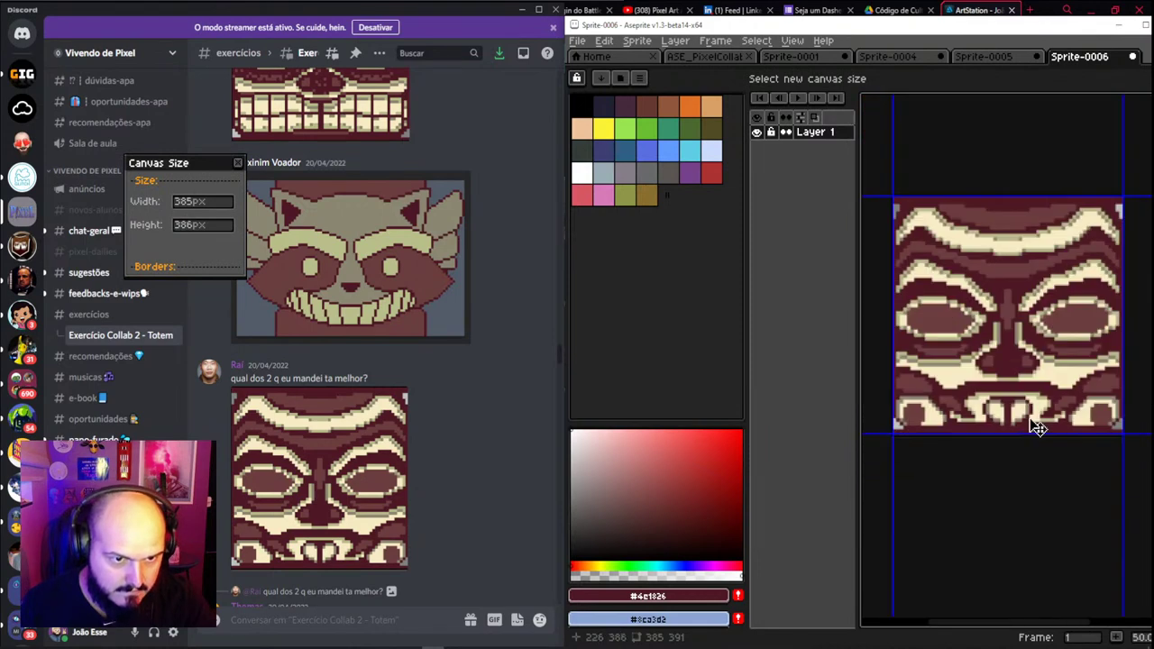
{"action": "scroll", "coordinate": [992, 464], "scroll_direction": "up", "scroll_amount": 4}
{"action": "left_click_drag", "start_coordinate": [1023, 308], "coordinate": [1023, 314]}
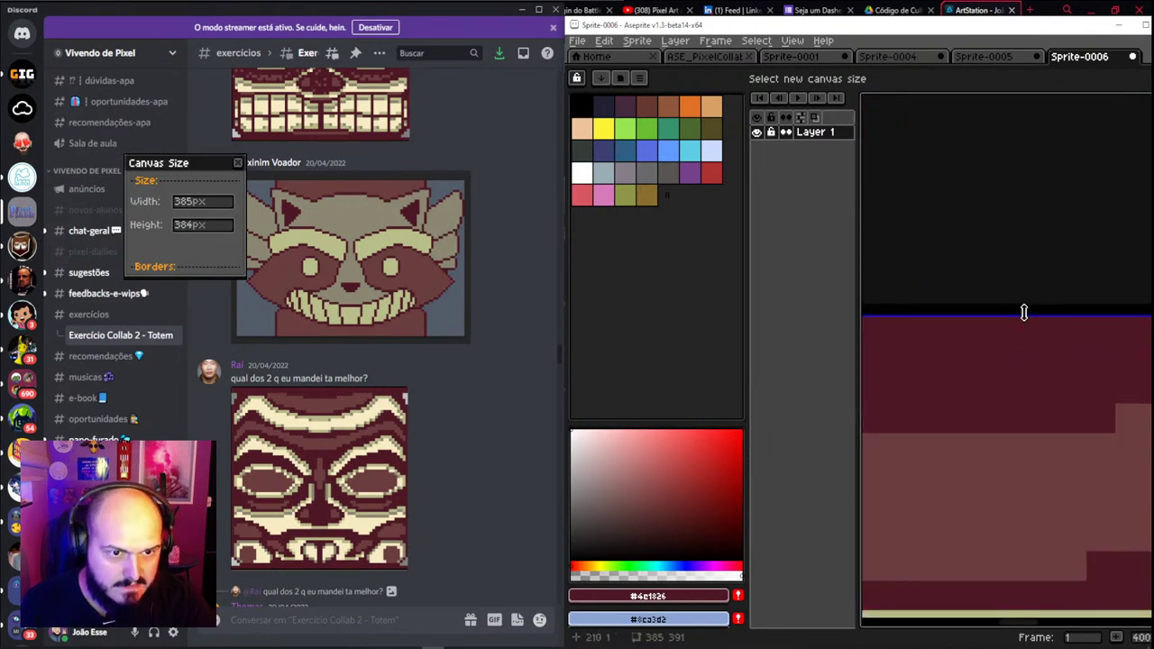
{"action": "scroll", "coordinate": [1023, 387], "scroll_direction": "down", "scroll_amount": 3}
{"action": "scroll", "coordinate": [957, 365], "scroll_direction": "up", "scroll_amount": 2}
{"action": "scroll", "coordinate": [958, 365], "scroll_direction": "down", "scroll_amount": 2}
{"action": "left_click_drag", "start_coordinate": [946, 379], "coordinate": [979, 368]}
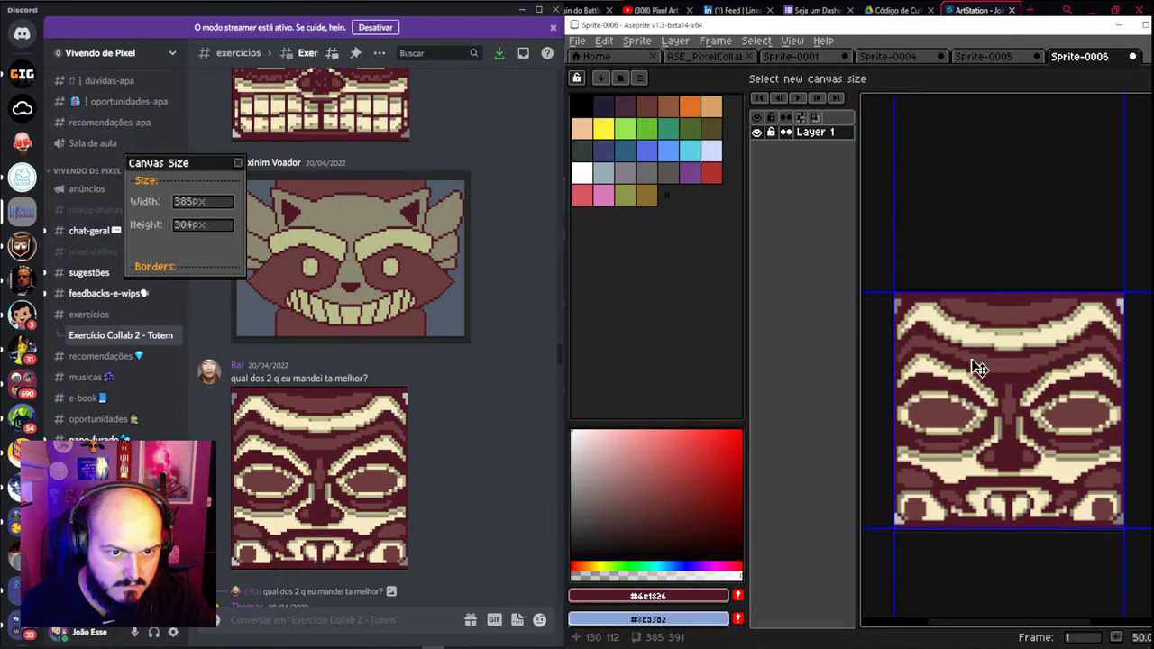
{"action": "key", "text": "Return"}
{"action": "scroll", "coordinate": [1017, 446], "scroll_direction": "up", "scroll_amount": 5}
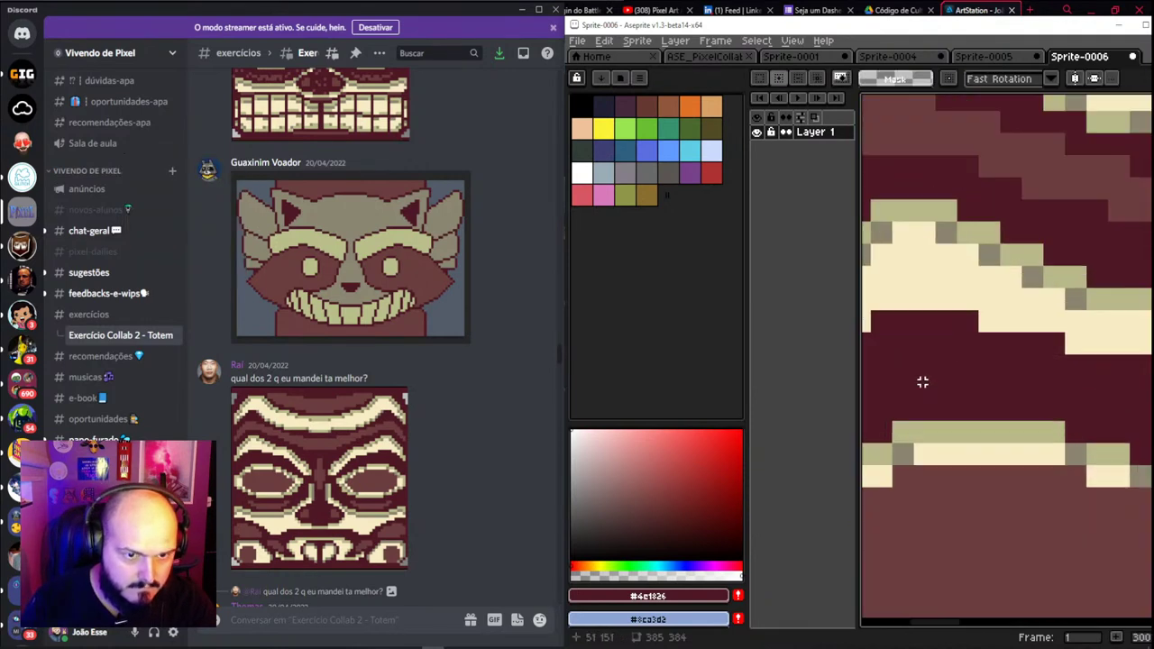
{"action": "scroll", "coordinate": [922, 382], "scroll_direction": "down", "scroll_amount": 3}
Select the pasted tiki image by colour with the Magic Wand
{"action": "key", "text": "w"}
{"action": "left_click", "coordinate": [946, 251]}
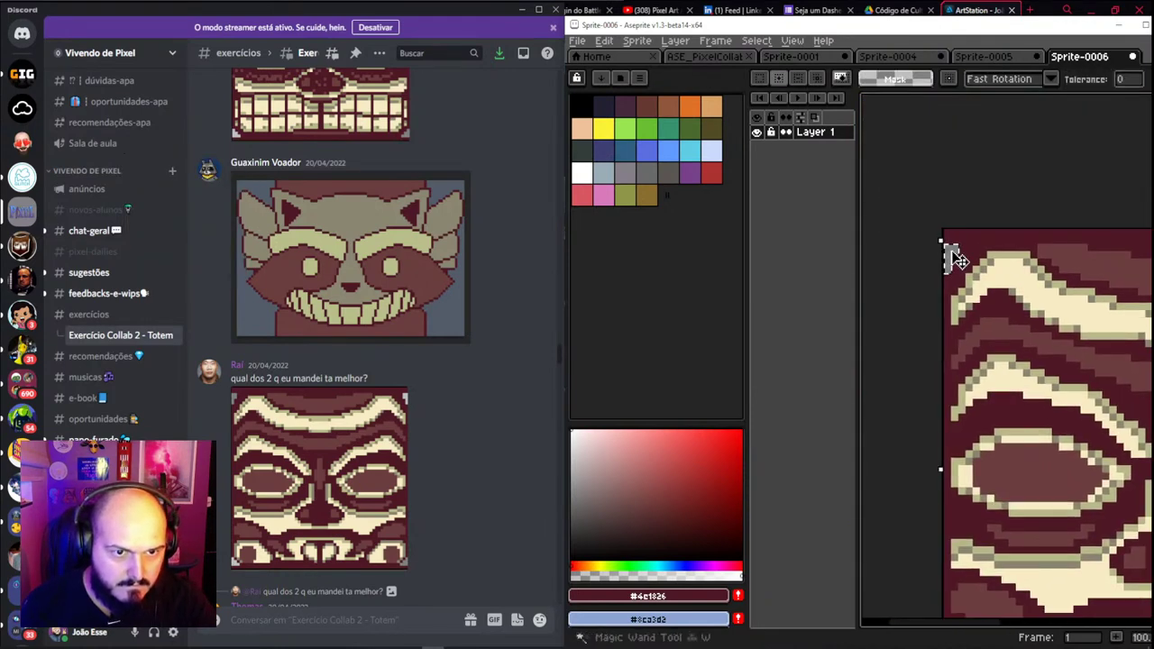
{"action": "scroll", "coordinate": [946, 252], "scroll_direction": "down", "scroll_amount": 2}
{"action": "scroll", "coordinate": [1004, 316], "scroll_direction": "up", "scroll_amount": 1}
{"action": "scroll", "coordinate": [1004, 320], "scroll_direction": "up", "scroll_amount": 3}
{"action": "scroll", "coordinate": [984, 380], "scroll_direction": "down", "scroll_amount": 2}
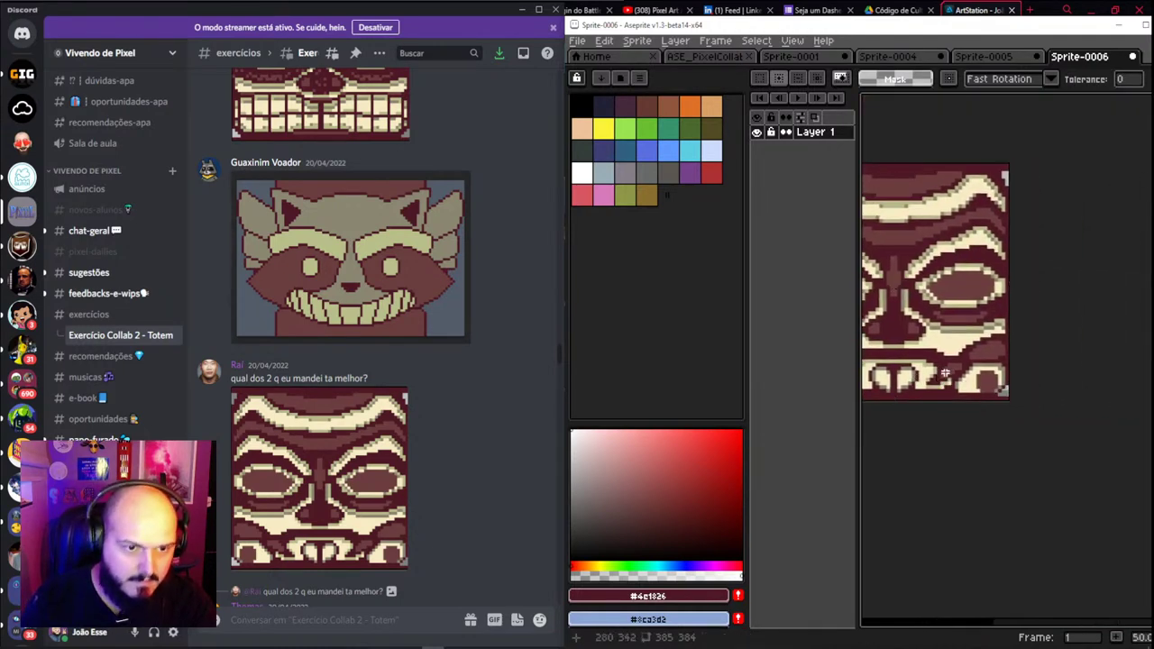
{"action": "scroll", "coordinate": [956, 271], "scroll_direction": "up", "scroll_amount": 2}
{"action": "scroll", "coordinate": [897, 144], "scroll_direction": "down", "scroll_amount": 2}
{"action": "key", "text": "b"}
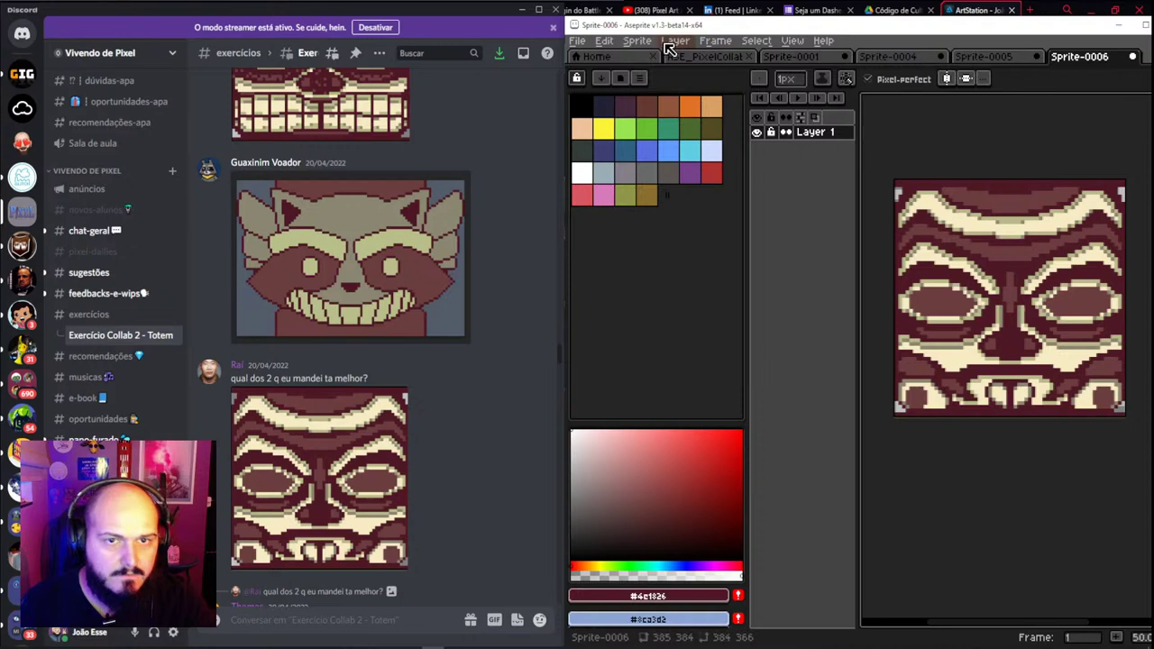
Resize the sprite to 64 px wide, then select all and copy it
{"action": "left_click", "coordinate": [639, 42]}
{"action": "left_click", "coordinate": [684, 109]}
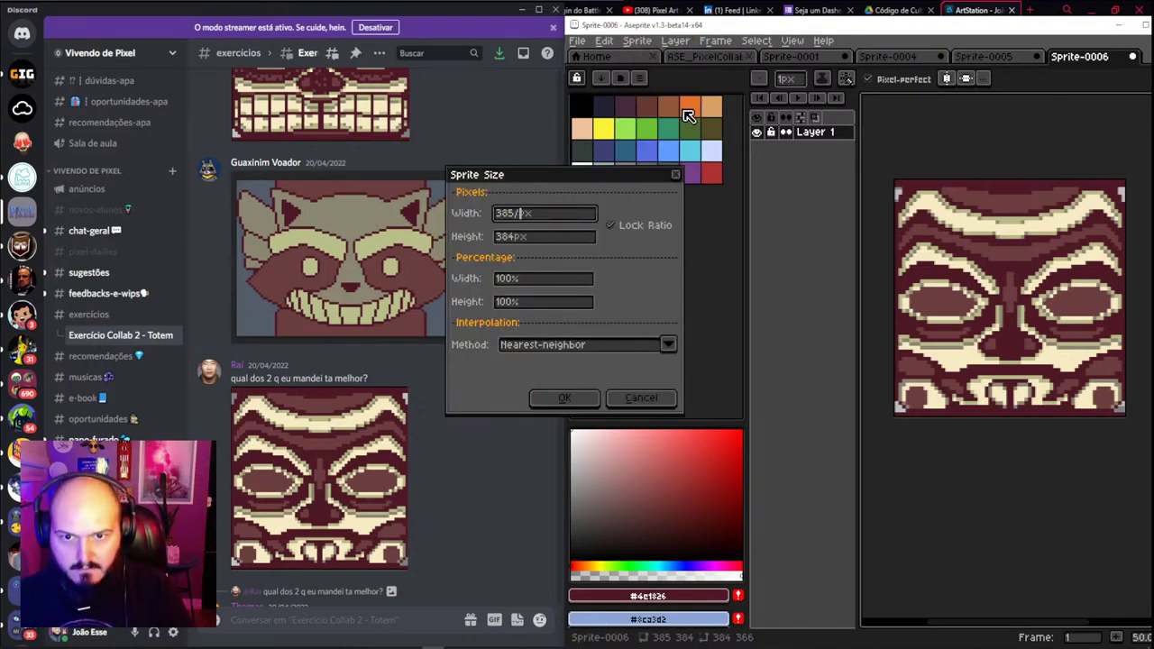
{"action": "type", "text": "64"}
{"action": "key", "text": "Return"}
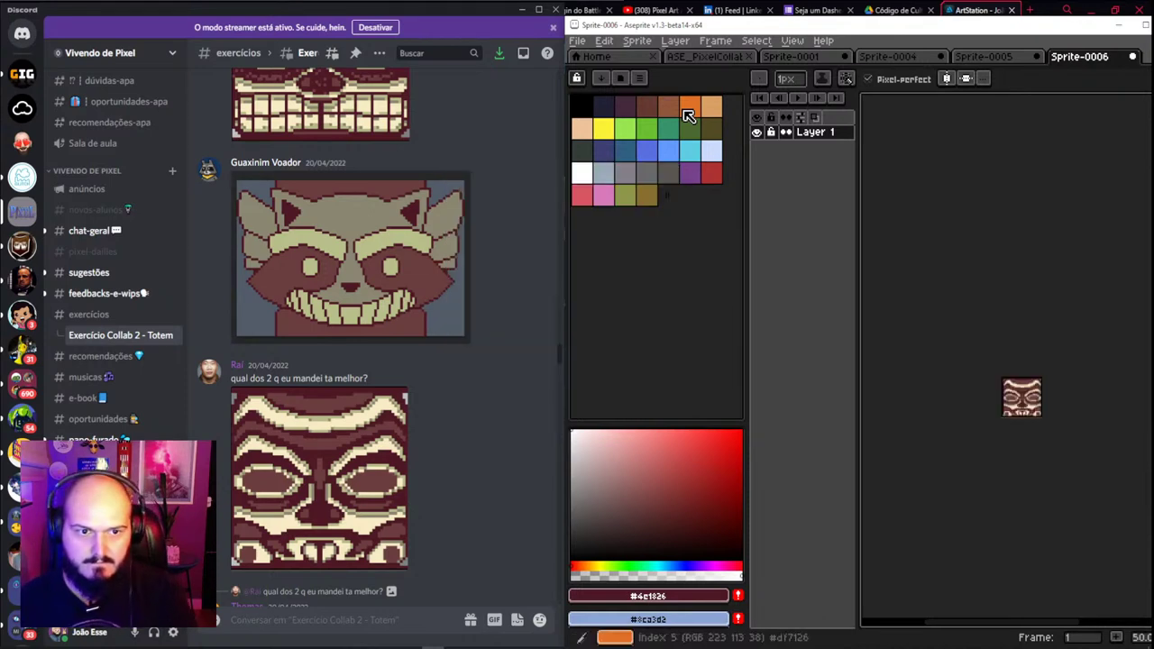
{"action": "scroll", "coordinate": [1026, 404], "scroll_direction": "up", "scroll_amount": 3}
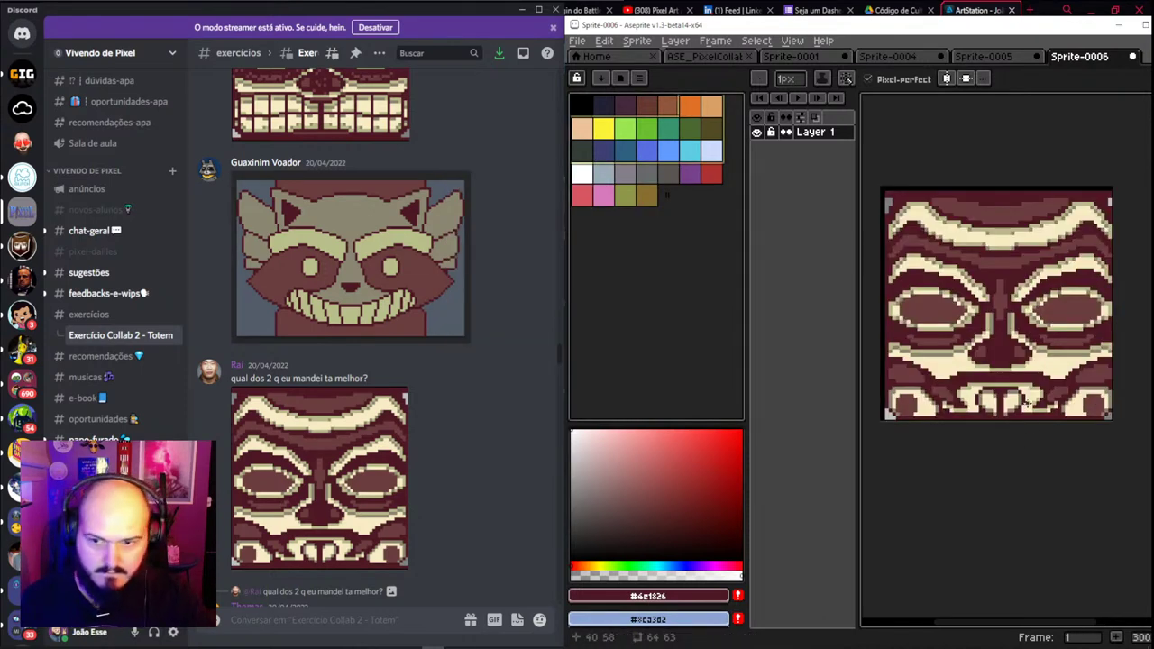
{"action": "scroll", "coordinate": [1026, 404], "scroll_direction": "up", "scroll_amount": 1}
{"action": "key", "text": "ctrl+a"}
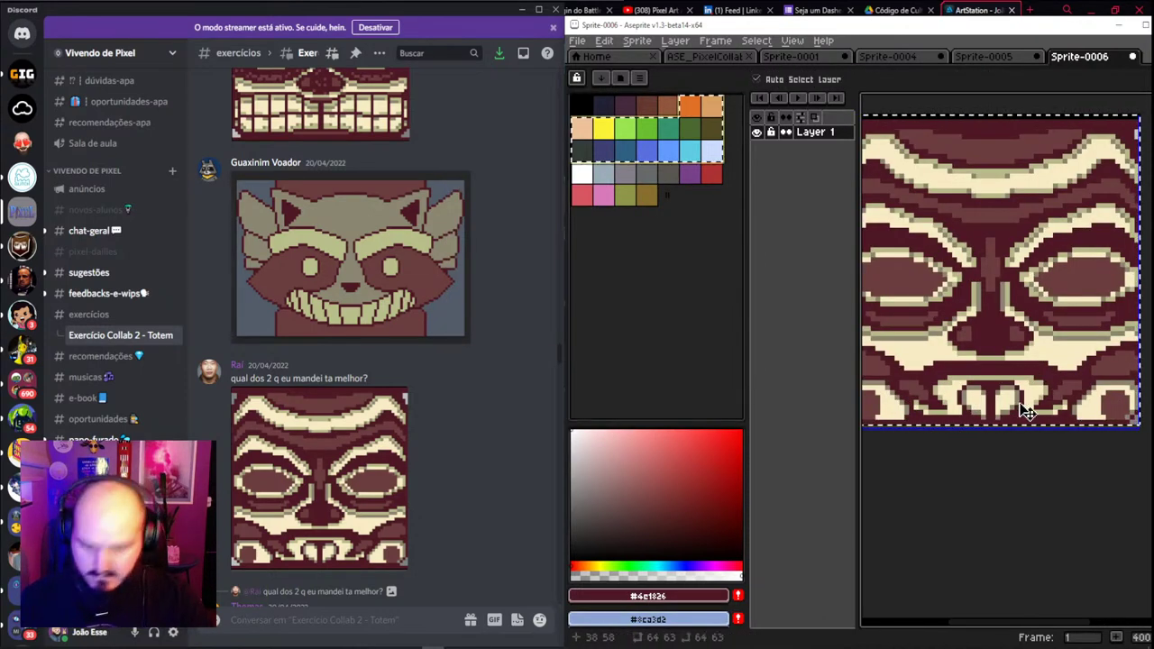
{"action": "key", "text": "ctrl+c"}
In the totem document, pan up to the eye, owl and skull heads
{"action": "left_click", "coordinate": [811, 57]}
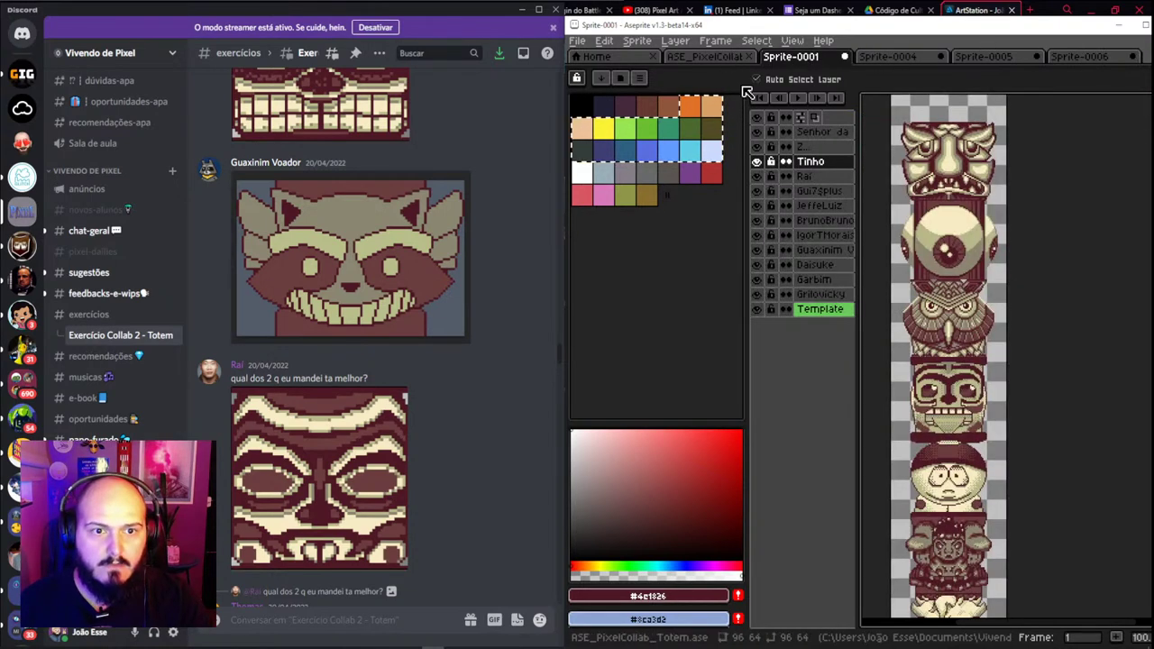
{"action": "left_click", "coordinate": [831, 185]}
{"action": "scroll", "coordinate": [948, 370], "scroll_direction": "down", "scroll_amount": 1}
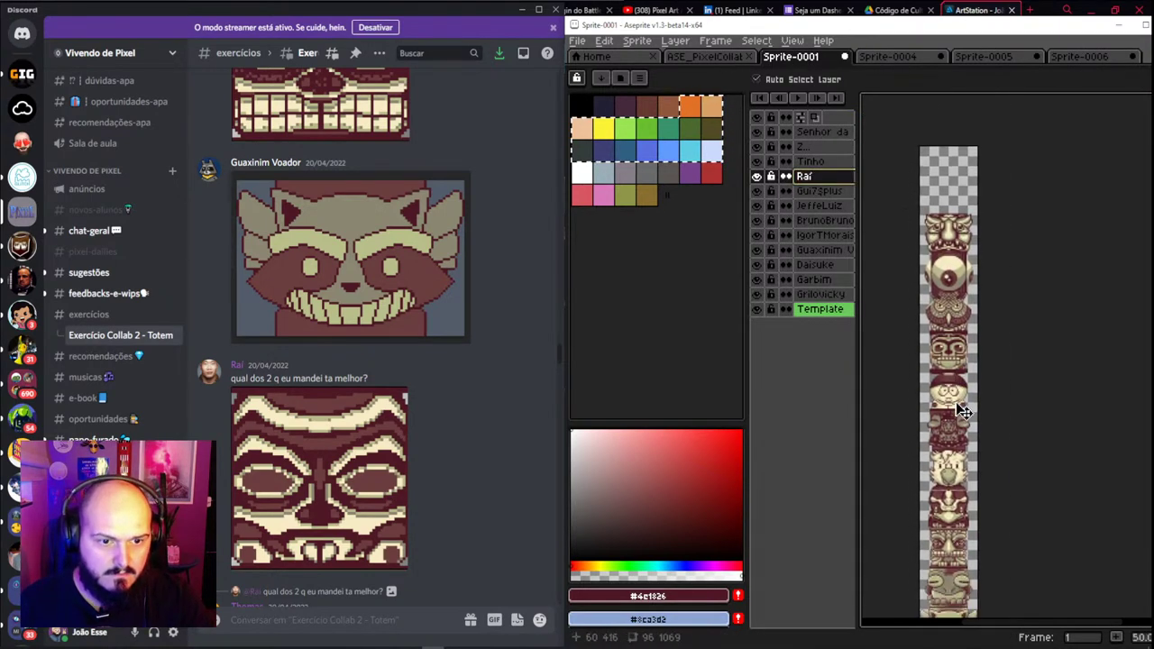
{"action": "left_click_drag", "start_coordinate": [948, 370], "coordinate": [951, 378]}
{"action": "key", "text": "ctrl+z"}
{"action": "scroll", "coordinate": [949, 361], "scroll_direction": "up", "scroll_amount": 2}
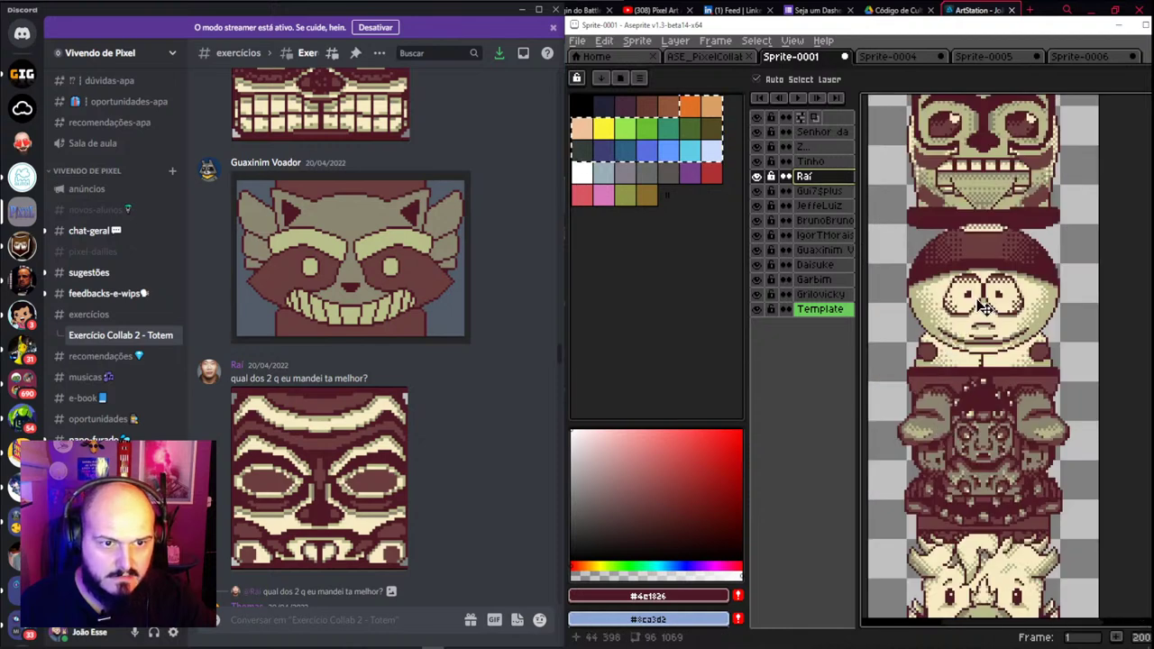
{"action": "left_click_drag", "start_coordinate": [992, 148], "coordinate": [992, 509]}
{"action": "scroll", "coordinate": [992, 510], "scroll_direction": "down", "scroll_amount": 1}
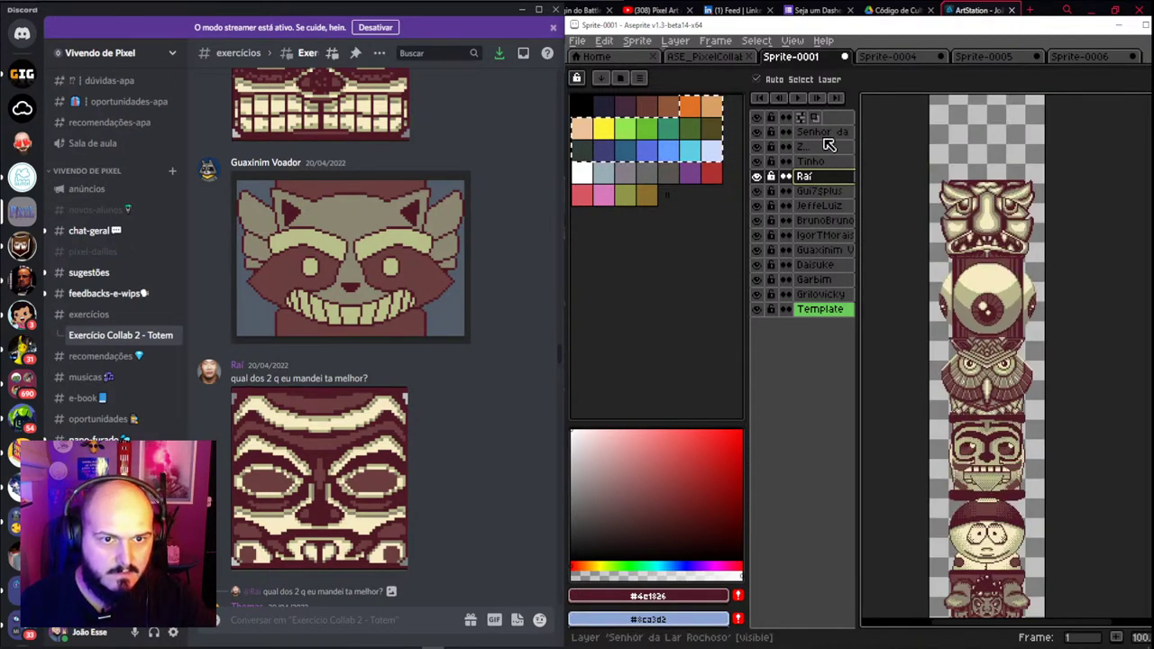
Raise the top three totem heads to open a gap, then return to Sprite-0006
{"action": "left_click", "coordinate": [1024, 281]}
{"action": "left_click_drag", "start_coordinate": [986, 285], "coordinate": [985, 200]}
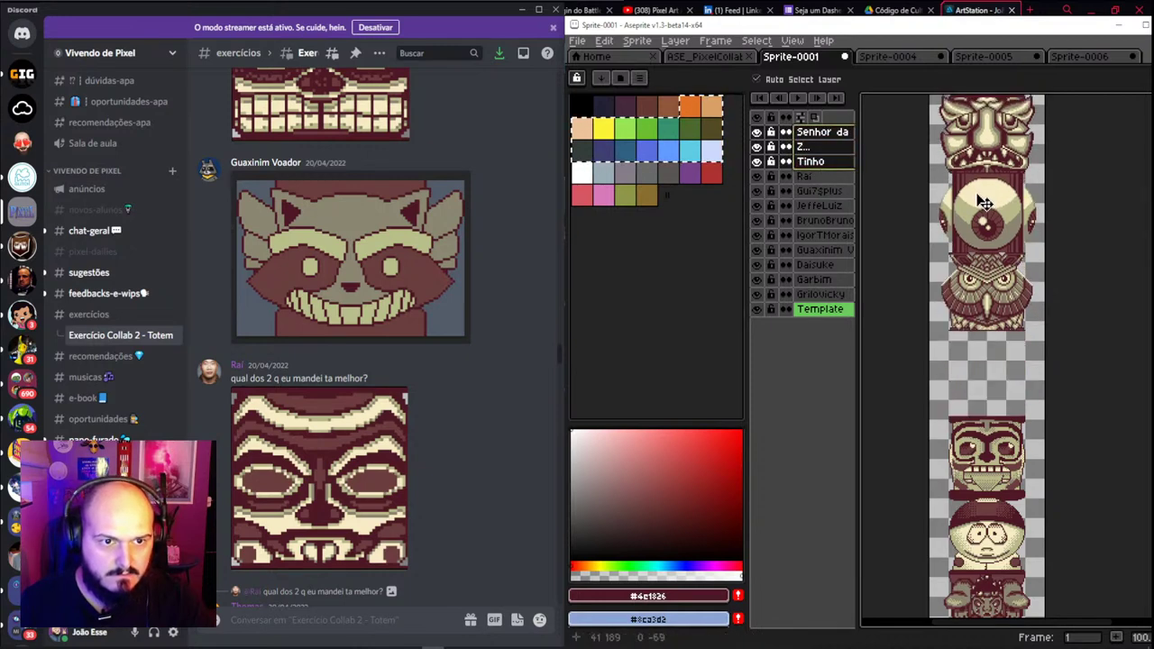
{"action": "left_click", "coordinate": [990, 447]}
{"action": "scroll", "coordinate": [998, 466], "scroll_direction": "up", "scroll_amount": 2}
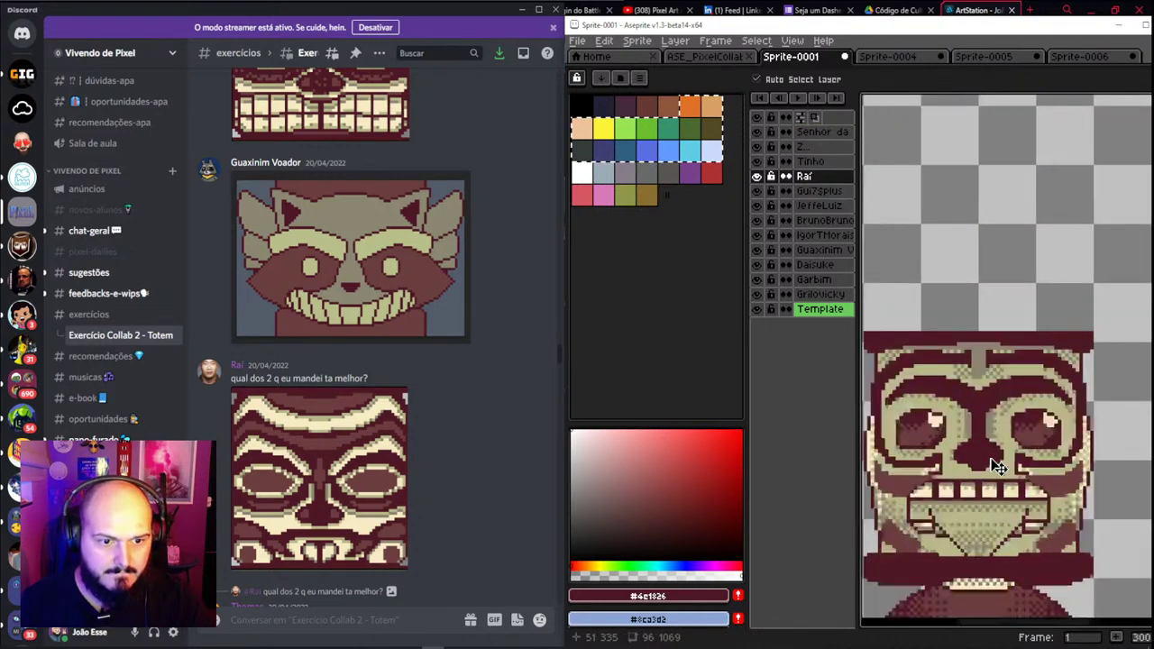
{"action": "scroll", "coordinate": [996, 464], "scroll_direction": "down", "scroll_amount": 1}
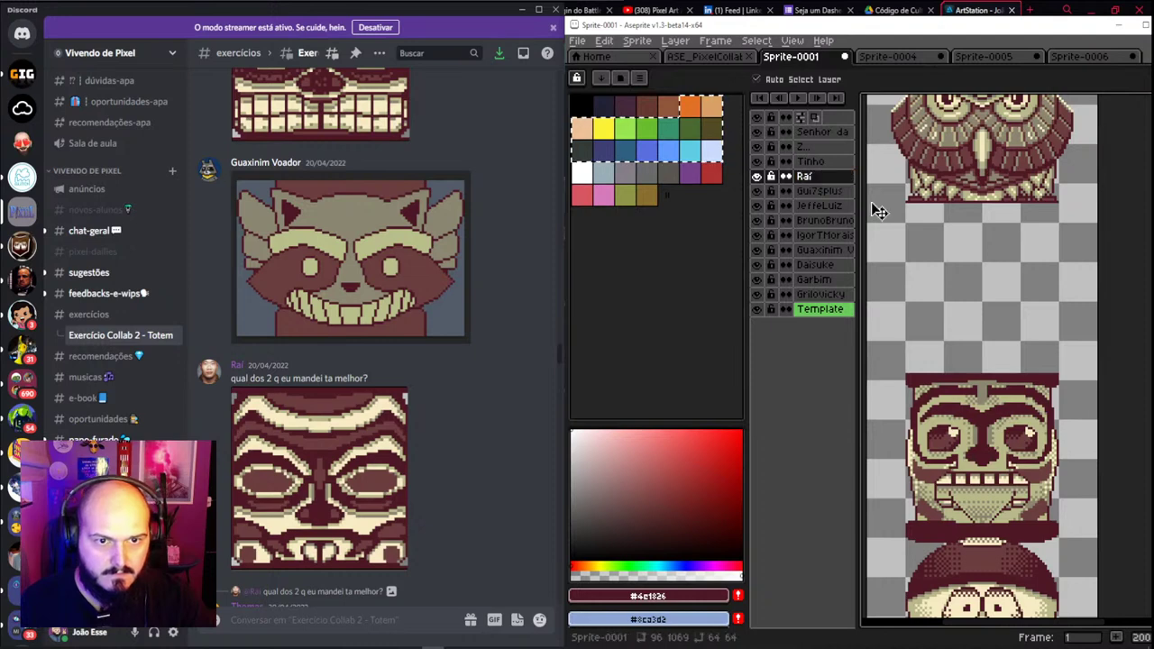
{"action": "scroll", "coordinate": [992, 390], "scroll_direction": "down", "scroll_amount": 3}
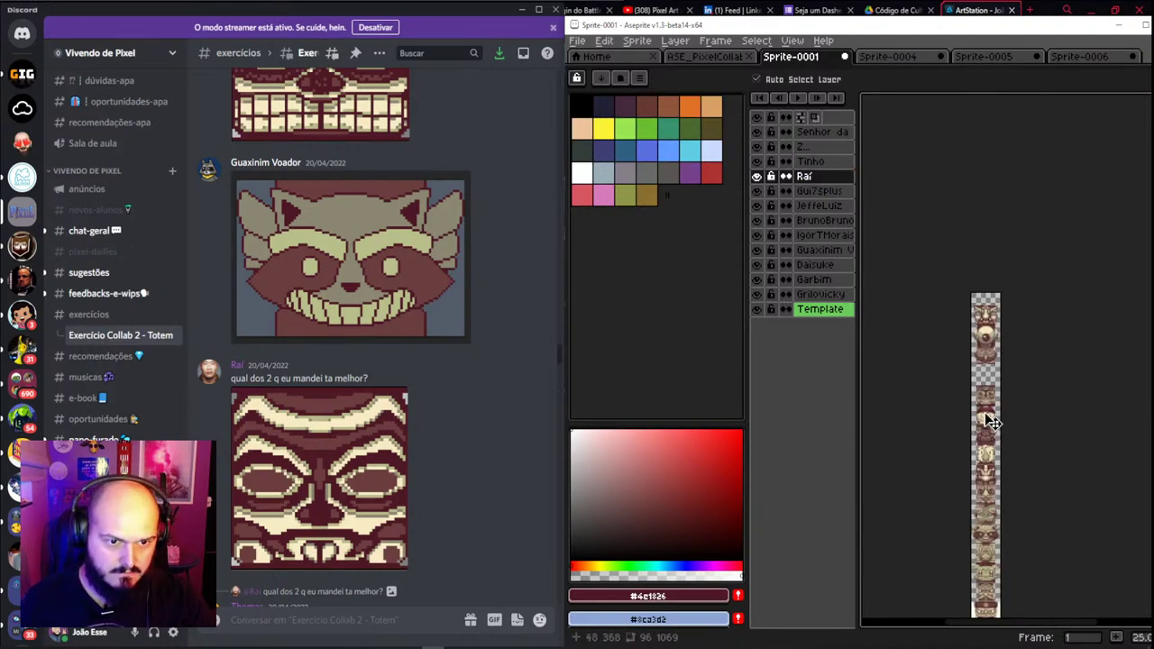
{"action": "scroll", "coordinate": [996, 369], "scroll_direction": "up", "scroll_amount": 1}
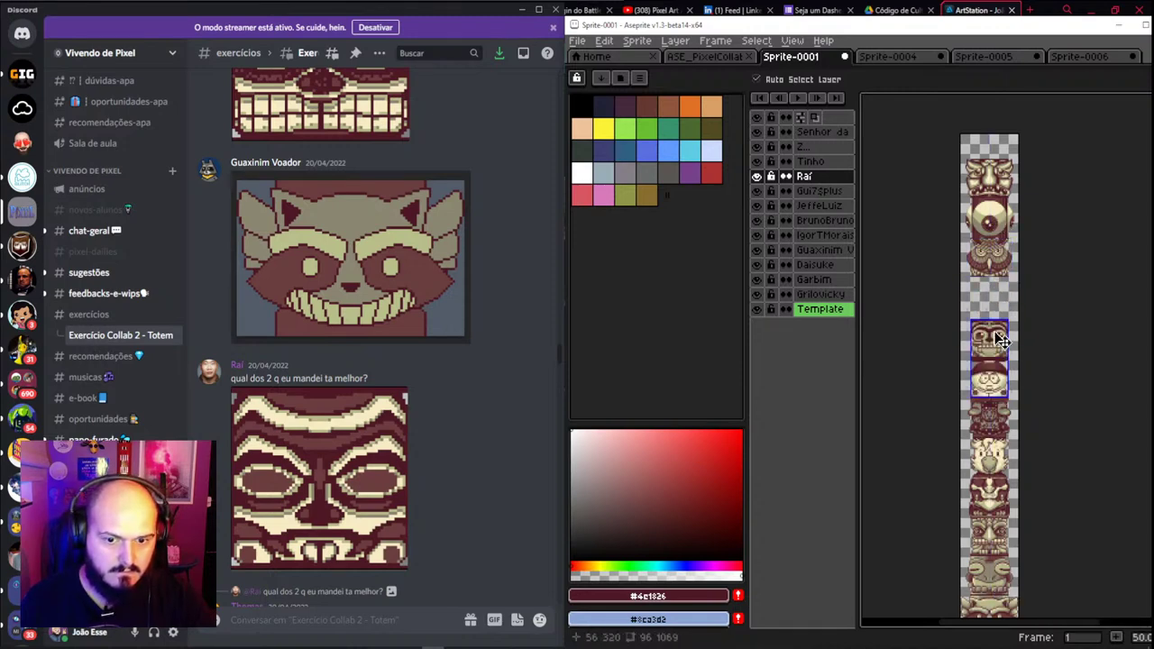
{"action": "left_click", "coordinate": [997, 57]}
{"action": "left_click", "coordinate": [1088, 57]}
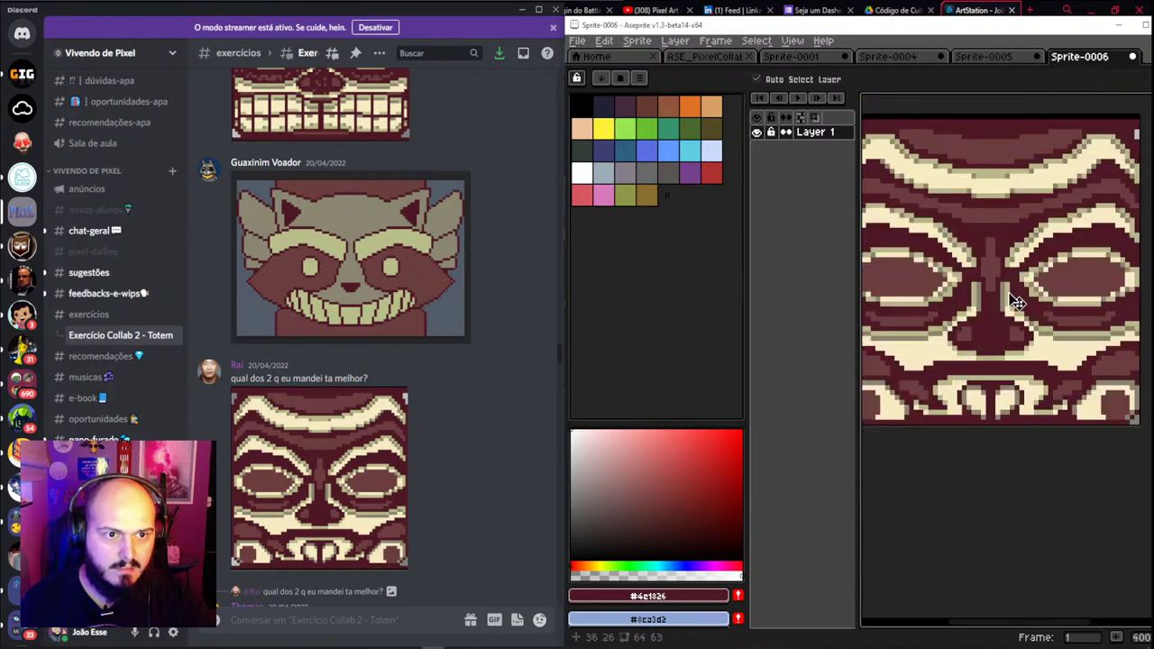
Paste the tiki face into the totem sprite and drag it into the empty slot
{"action": "scroll", "coordinate": [1012, 295], "scroll_direction": "down", "scroll_amount": 1}
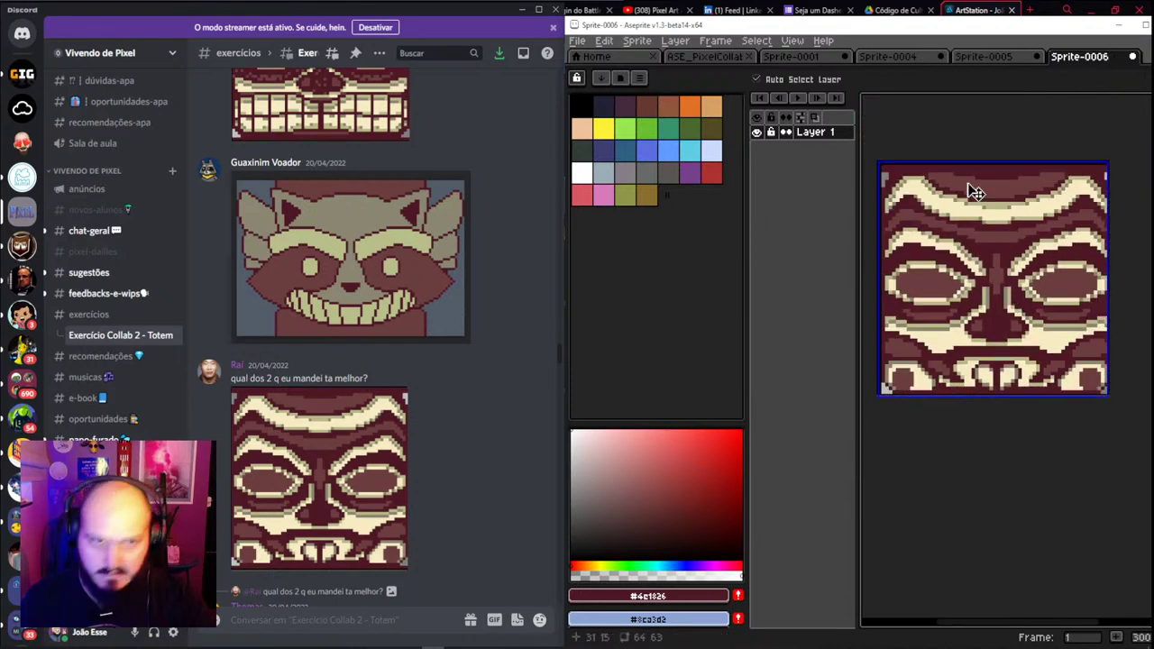
{"action": "left_click", "coordinate": [811, 59]}
{"action": "key", "text": "ctrl+v"}
{"action": "scroll", "coordinate": [999, 219], "scroll_direction": "up", "scroll_amount": 3}
{"action": "scroll", "coordinate": [999, 219], "scroll_direction": "down", "scroll_amount": 4}
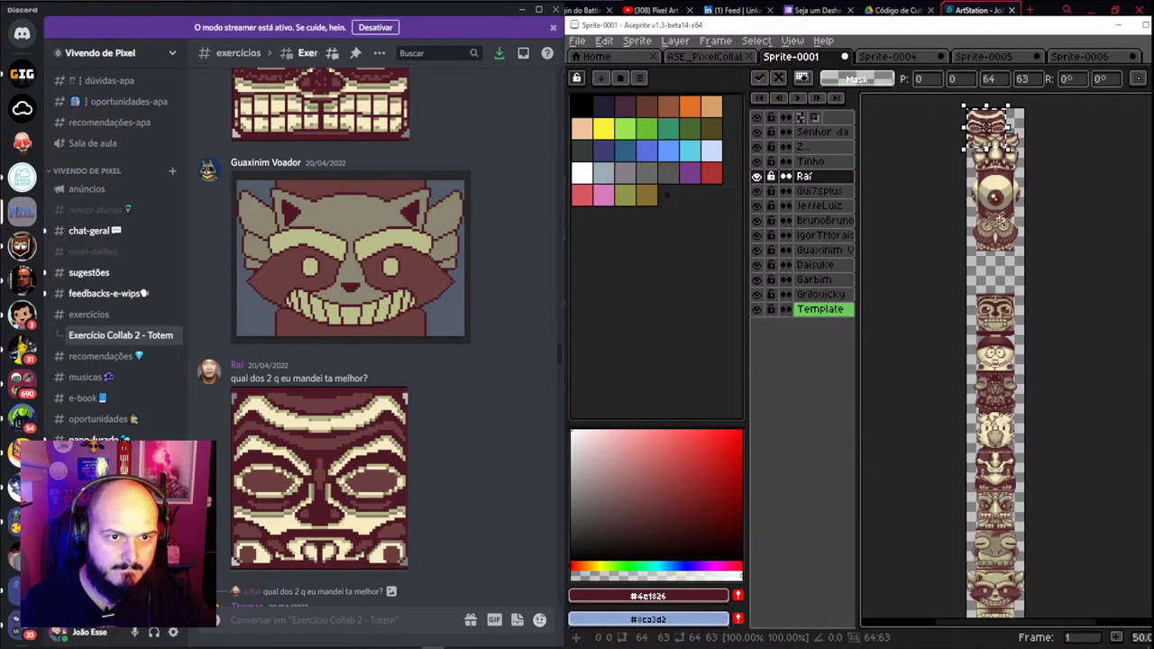
{"action": "left_click_drag", "start_coordinate": [1001, 131], "coordinate": [1095, 312]}
{"action": "scroll", "coordinate": [1012, 282], "scroll_direction": "up", "scroll_amount": 2}
{"action": "scroll", "coordinate": [1005, 361], "scroll_direction": "up", "scroll_amount": 1}
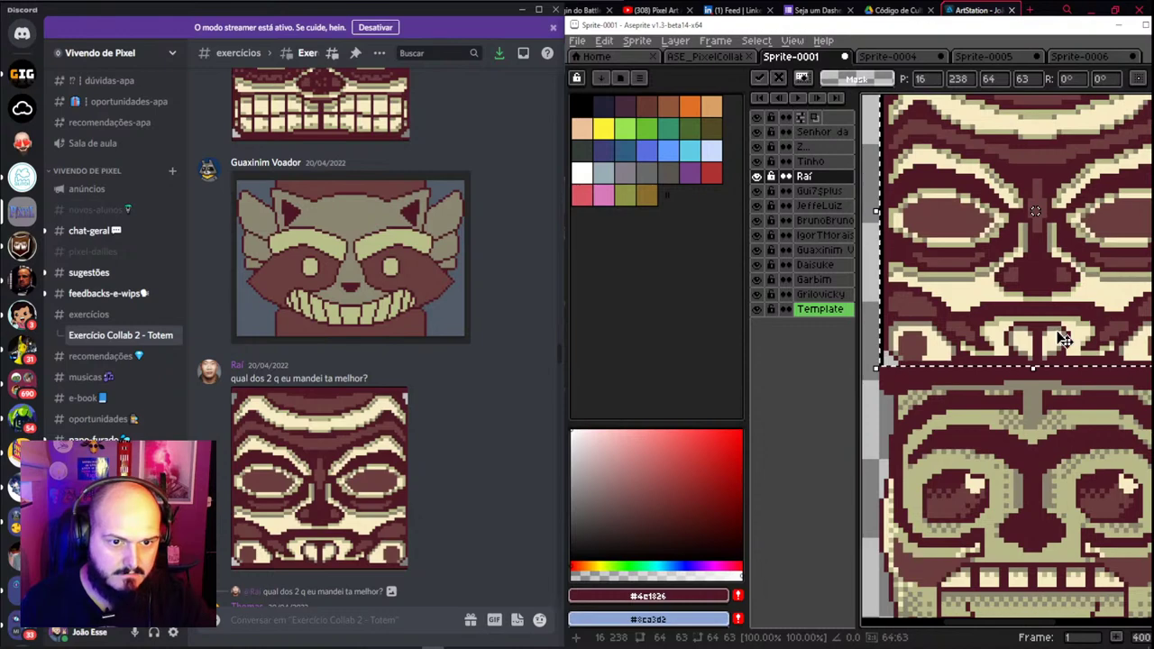
{"action": "scroll", "coordinate": [1064, 339], "scroll_direction": "down", "scroll_amount": 1}
Commit the paste and check the upper face, undoing an accidental shift of the Raí piece
{"action": "key", "text": "w"}
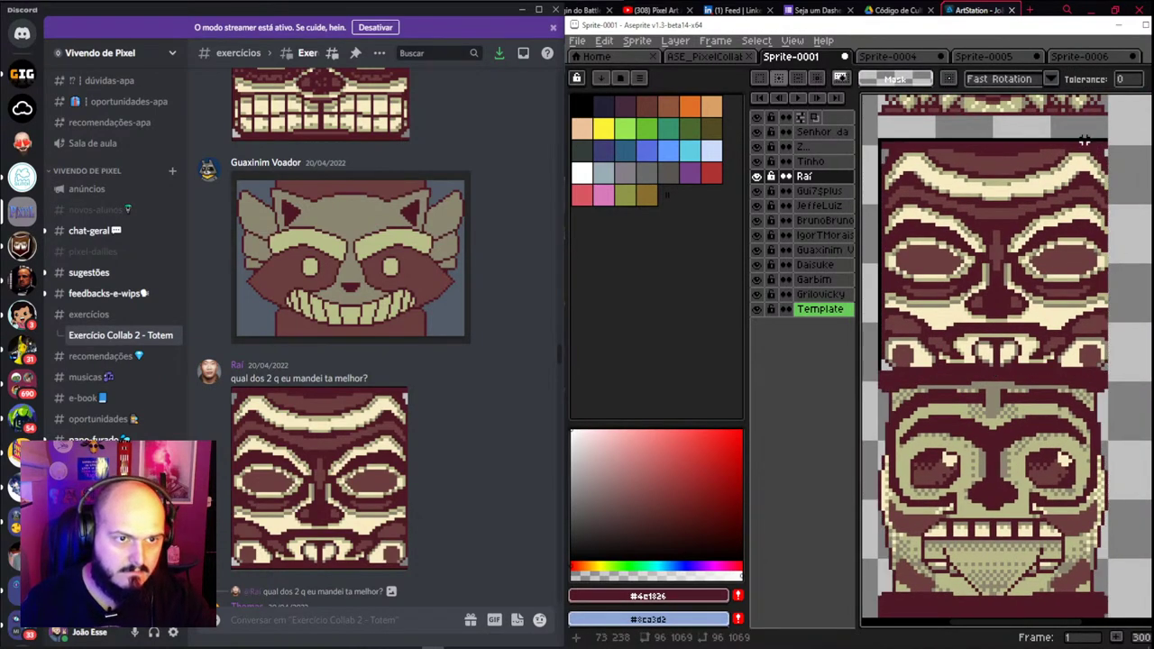
{"action": "left_click", "coordinate": [1093, 148]}
{"action": "key", "text": "ctrl+d"}
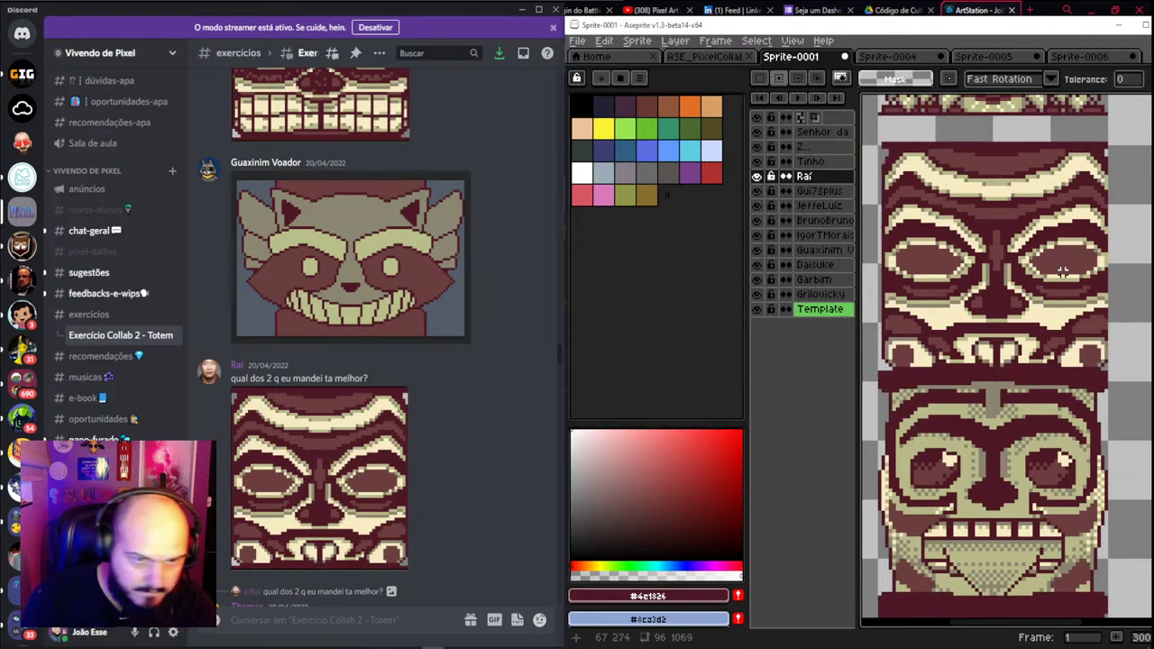
{"action": "key", "text": "v"}
{"action": "left_click_drag", "start_coordinate": [1045, 284], "coordinate": [1049, 291]}
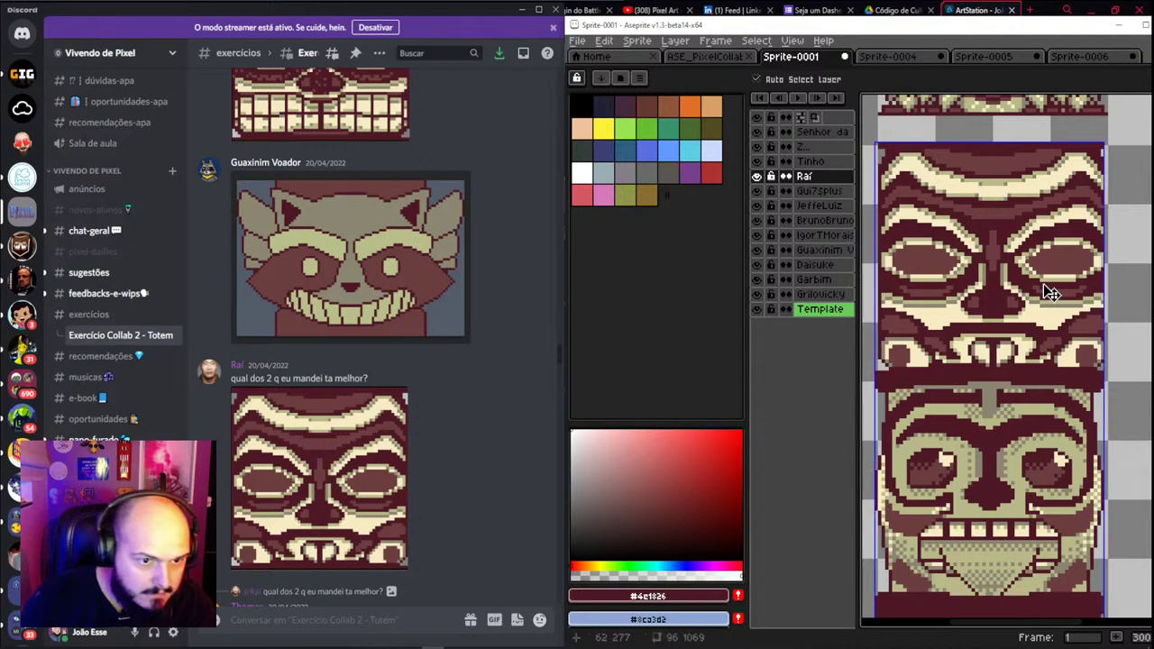
{"action": "key", "text": "ctrl+z"}
{"action": "scroll", "coordinate": [1053, 293], "scroll_direction": "down", "scroll_amount": 2}
{"action": "scroll", "coordinate": [1053, 293], "scroll_direction": "up", "scroll_amount": 1}
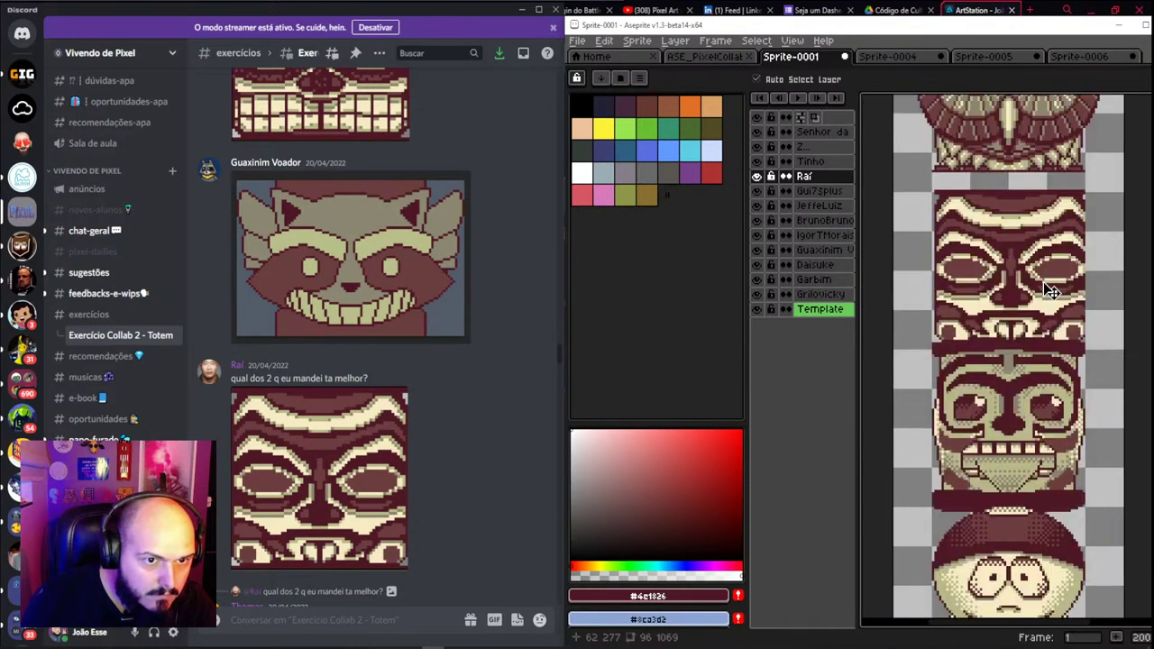
{"action": "scroll", "coordinate": [1052, 293], "scroll_direction": "up", "scroll_amount": 1}
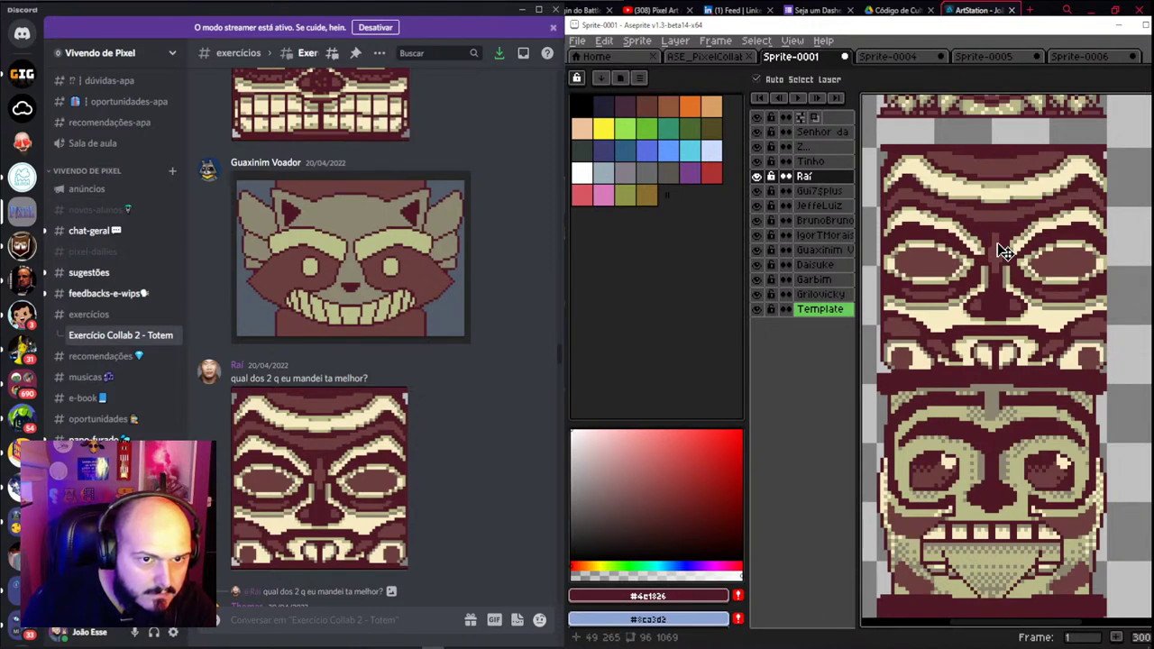
Draw a dark vertical pencil line along the face's right edge
{"action": "key", "text": "i"}
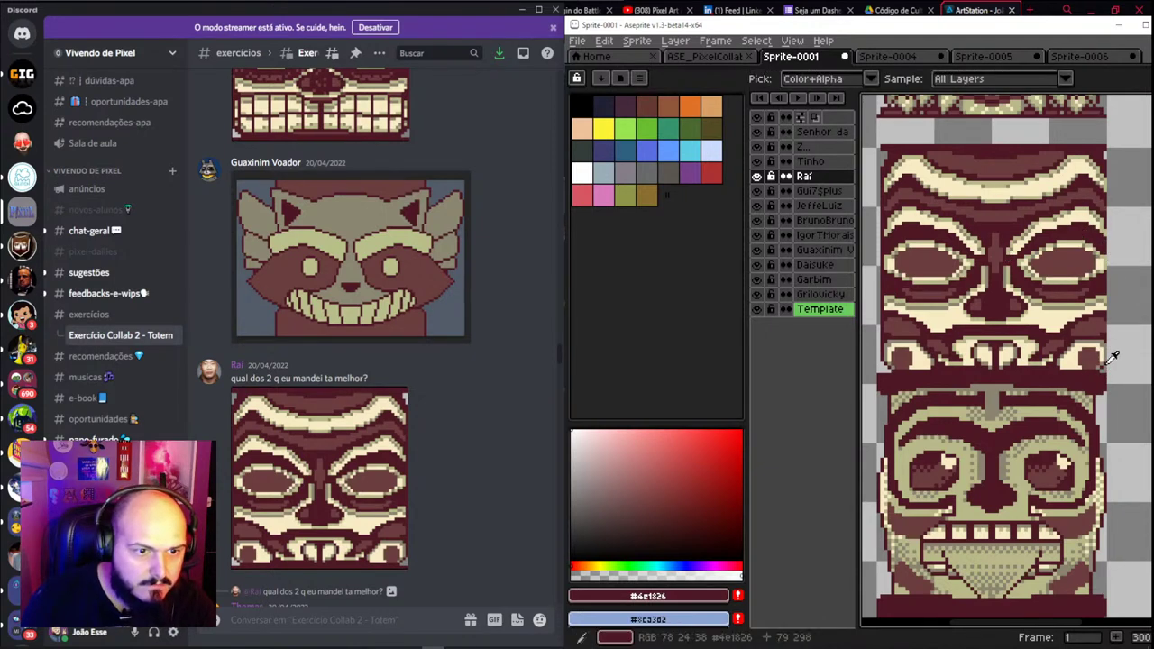
{"action": "key", "text": "b"}
{"action": "mouse_move", "coordinate": [1112, 356]}
{"action": "left_mouse_down"}
{"action": "mouse_move", "coordinate": [1109, 165]}
{"action": "mouse_move", "coordinate": [1077, 281]}
{"action": "mouse_move", "coordinate": [1109, 163]}
{"action": "left_mouse_up"}
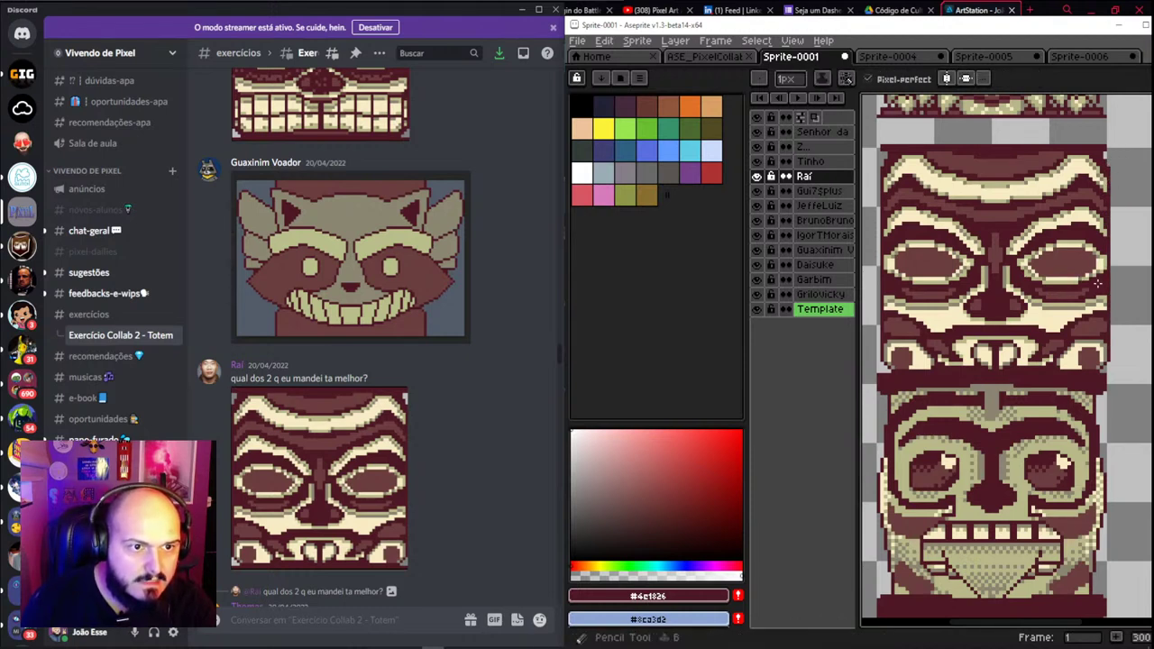
Marquee-select the pasted face and nudge it slightly left into alignment
{"action": "key", "text": "m"}
{"action": "left_click_drag", "start_coordinate": [1134, 134], "coordinate": [880, 367]}
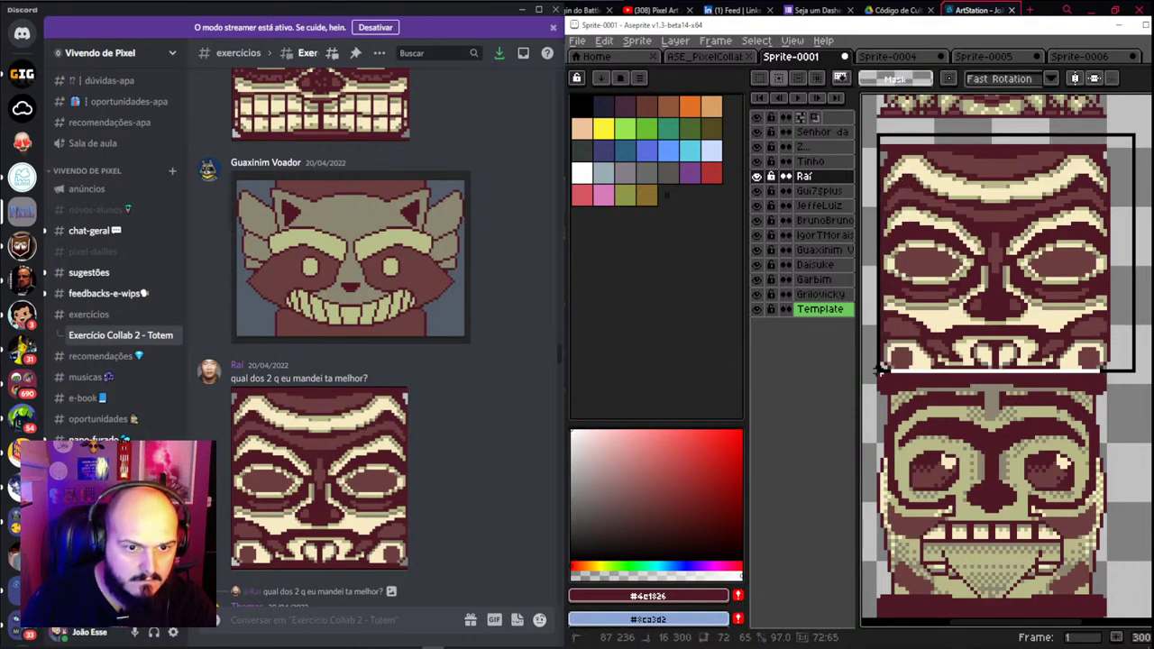
{"action": "left_click_drag", "start_coordinate": [1052, 340], "coordinate": [1049, 339]}
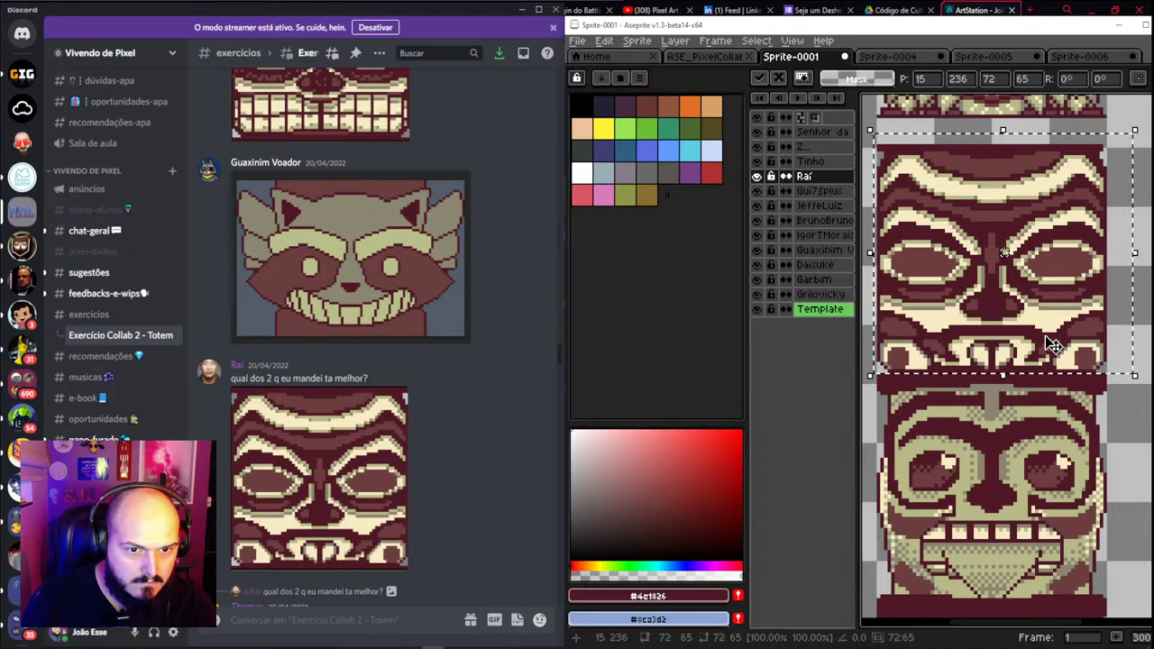
{"action": "scroll", "coordinate": [1051, 342], "scroll_direction": "down", "scroll_amount": 2}
{"action": "scroll", "coordinate": [1044, 307], "scroll_direction": "up", "scroll_amount": 1}
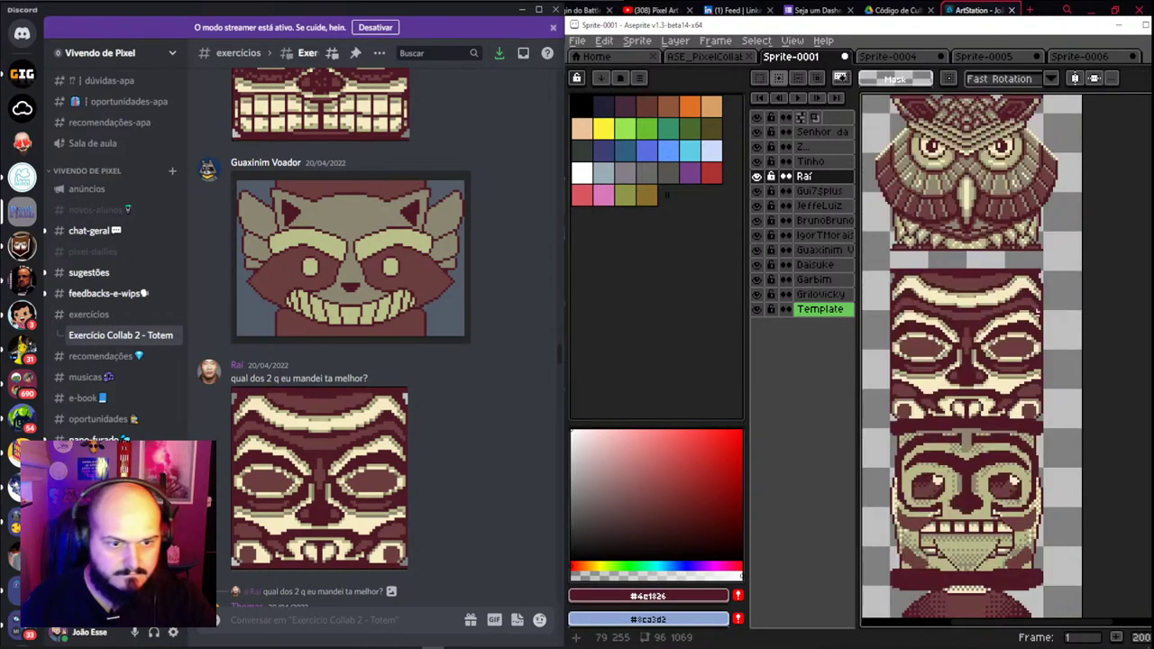
{"action": "scroll", "coordinate": [378, 372], "scroll_direction": "up", "scroll_amount": 5}
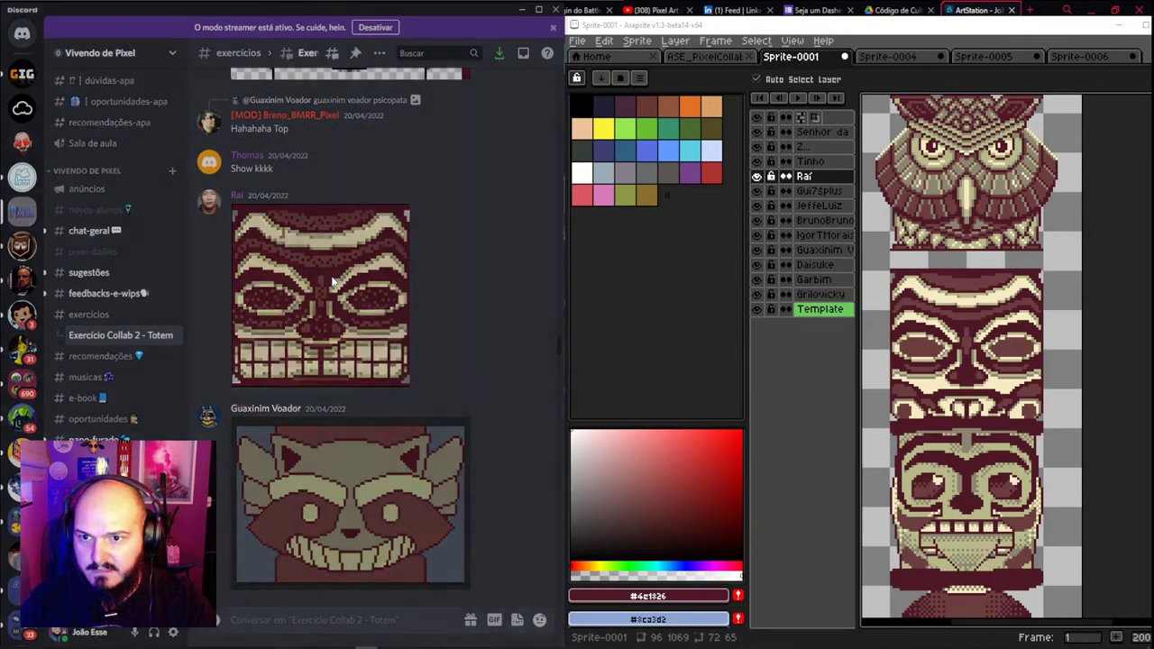
Copy Raí's enlarged tiki image with Copiar imagem, then close the Sprite-0005 tab
{"action": "left_click", "coordinate": [331, 282]}
{"action": "right_click", "coordinate": [304, 290]}
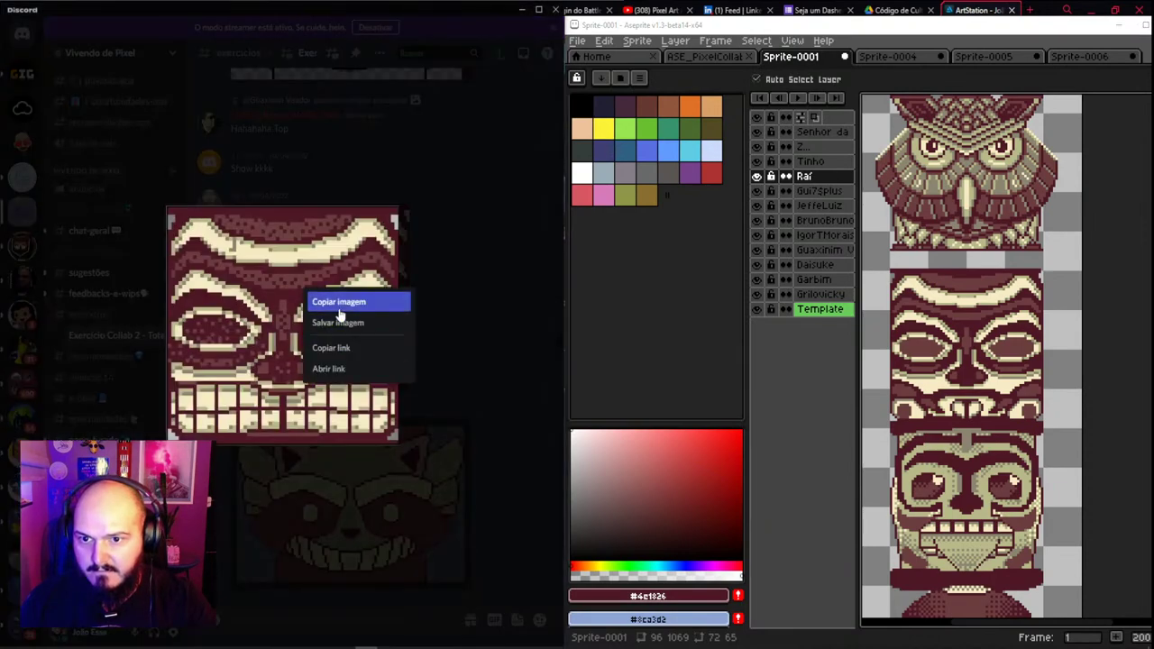
{"action": "left_click", "coordinate": [341, 311]}
{"action": "left_click", "coordinate": [1077, 57]}
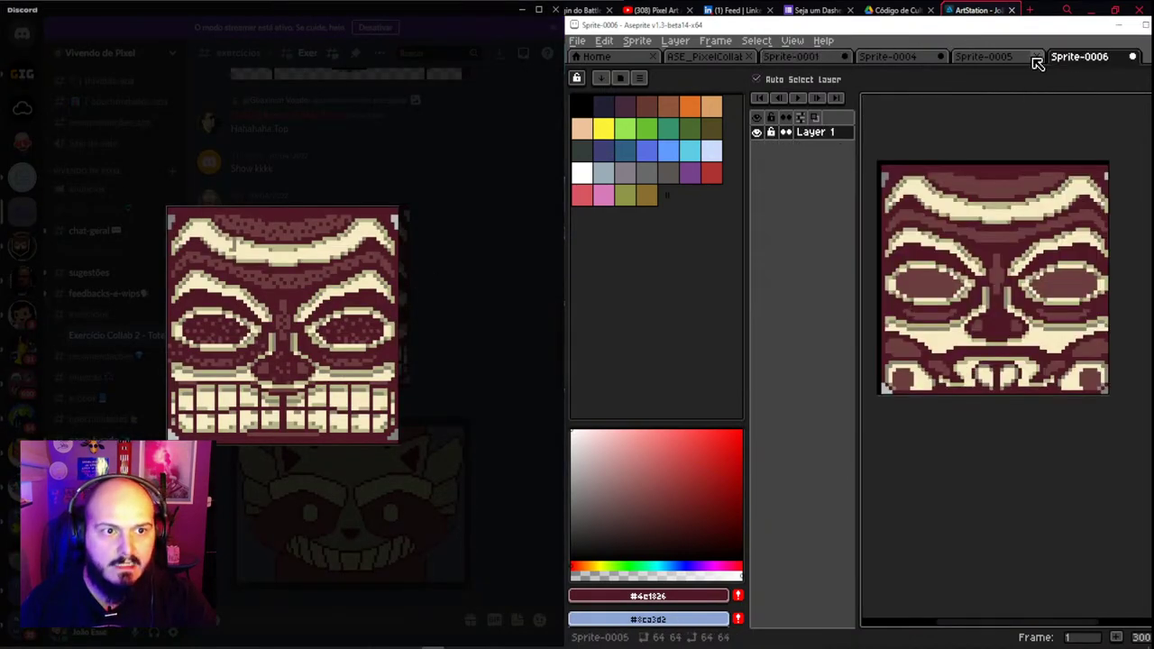
{"action": "left_click", "coordinate": [1035, 57]}
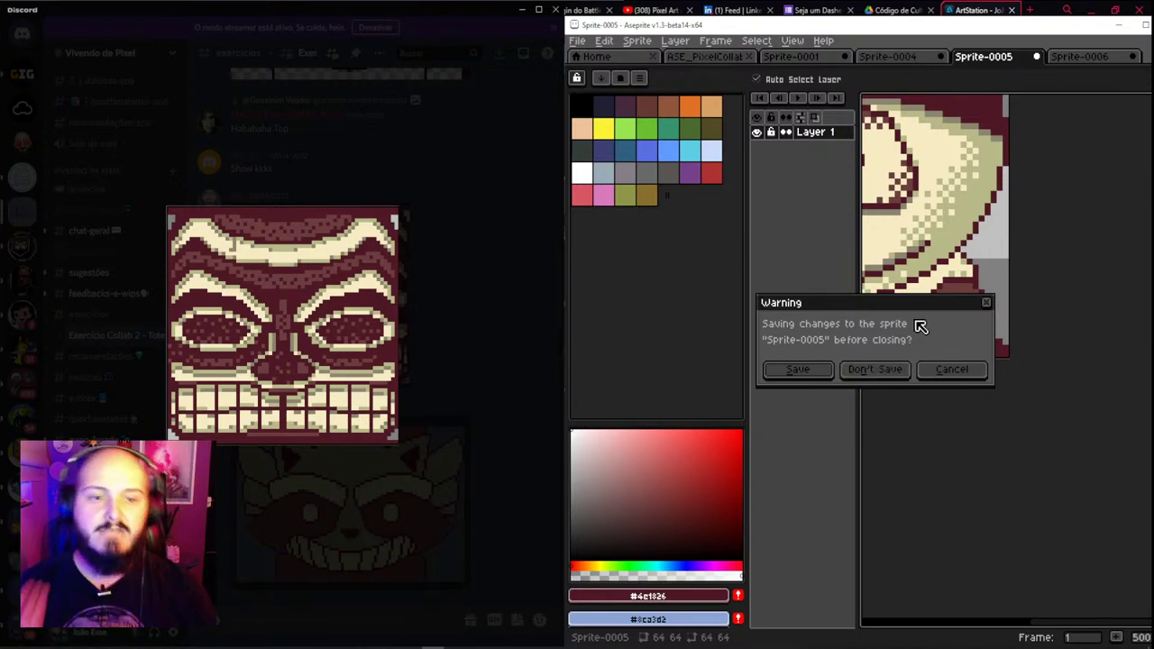
Discard Sprite-0005, undo a trial paste in Sprite-0006, and close Sprite-0006 without saving
{"action": "left_click", "coordinate": [898, 379]}
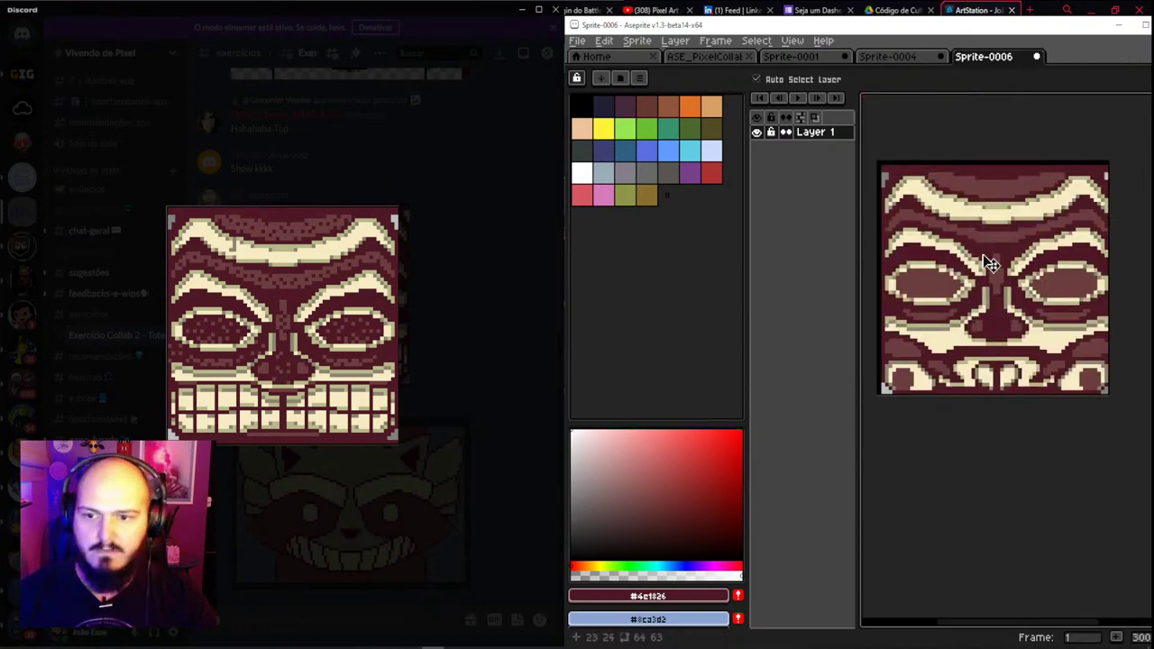
{"action": "key", "text": "ctrl+z"}
{"action": "key", "text": "ctrl+v"}
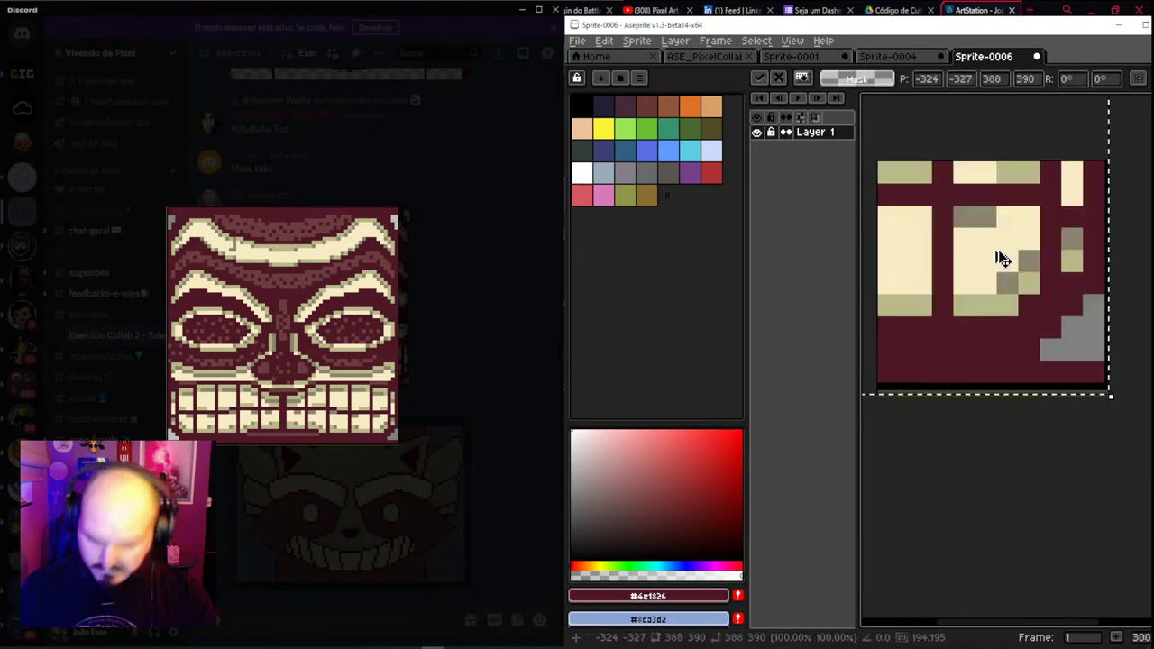
{"action": "key", "text": "ctrl+z"}
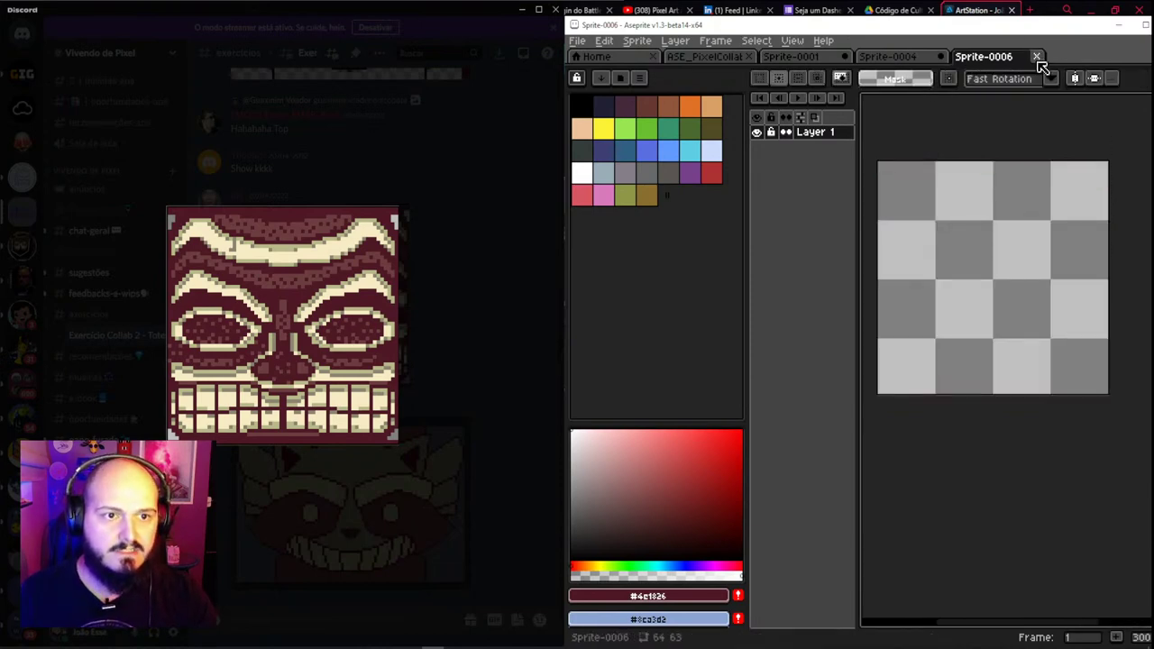
{"action": "left_click", "coordinate": [1037, 57]}
{"action": "left_click", "coordinate": [884, 369]}
Close Sprite-0004 without saving its changes
{"action": "scroll", "coordinate": [978, 196], "scroll_direction": "down", "scroll_amount": 1}
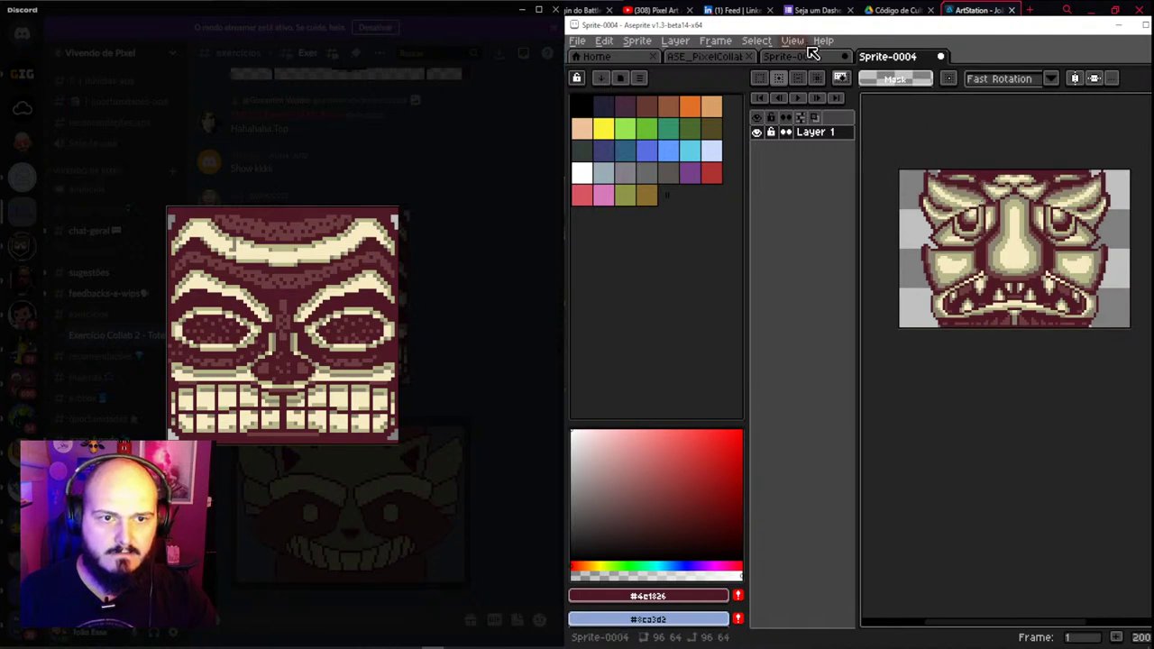
{"action": "left_click", "coordinate": [793, 41]}
{"action": "left_click", "coordinate": [944, 63]}
{"action": "left_click", "coordinate": [942, 63]}
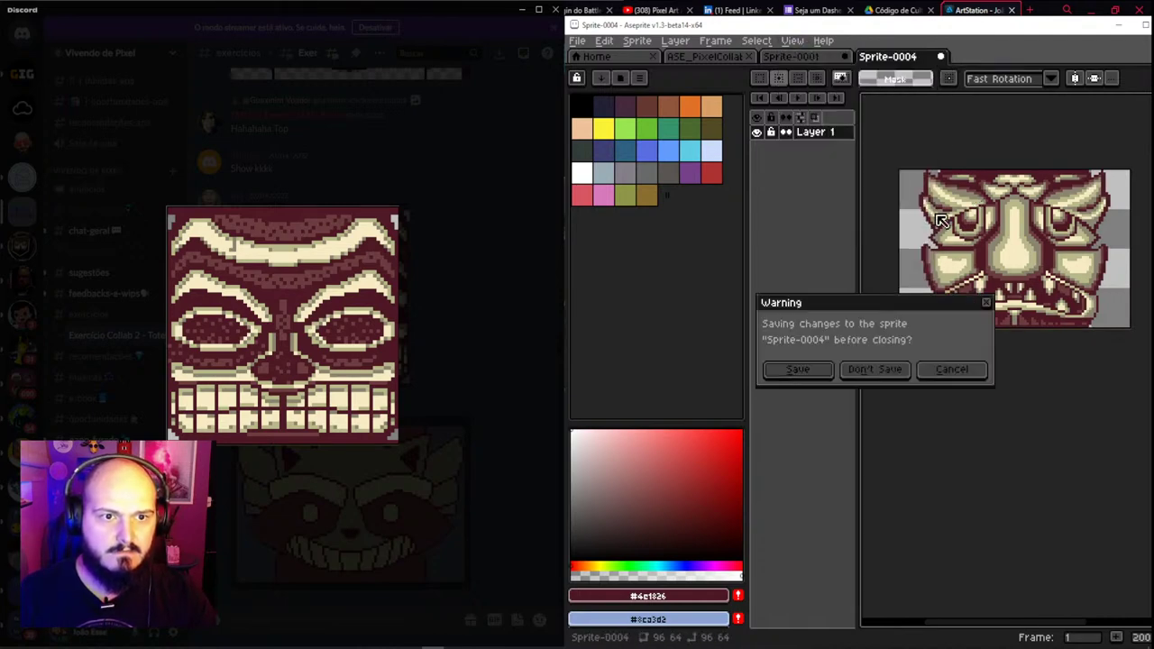
{"action": "left_click", "coordinate": [879, 368]}
Hide and restore the interface with Ctrl+F, then bring up Save As for the totem
{"action": "key", "text": "ctrl+f"}
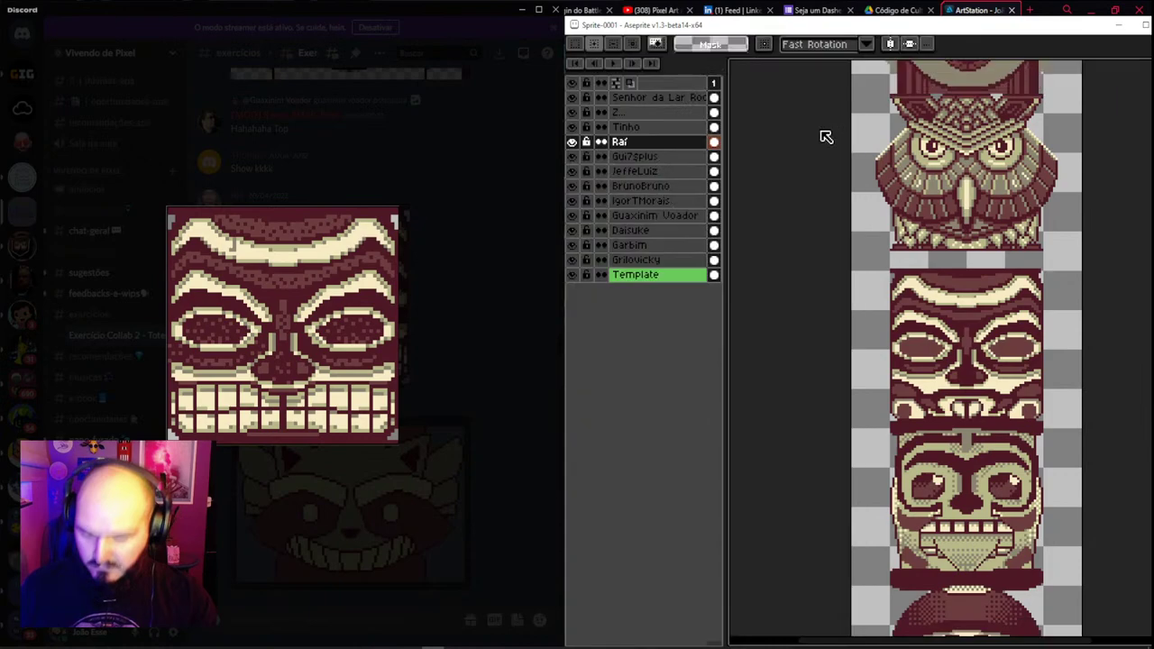
{"action": "scroll", "coordinate": [853, 243], "scroll_direction": "down", "scroll_amount": 3}
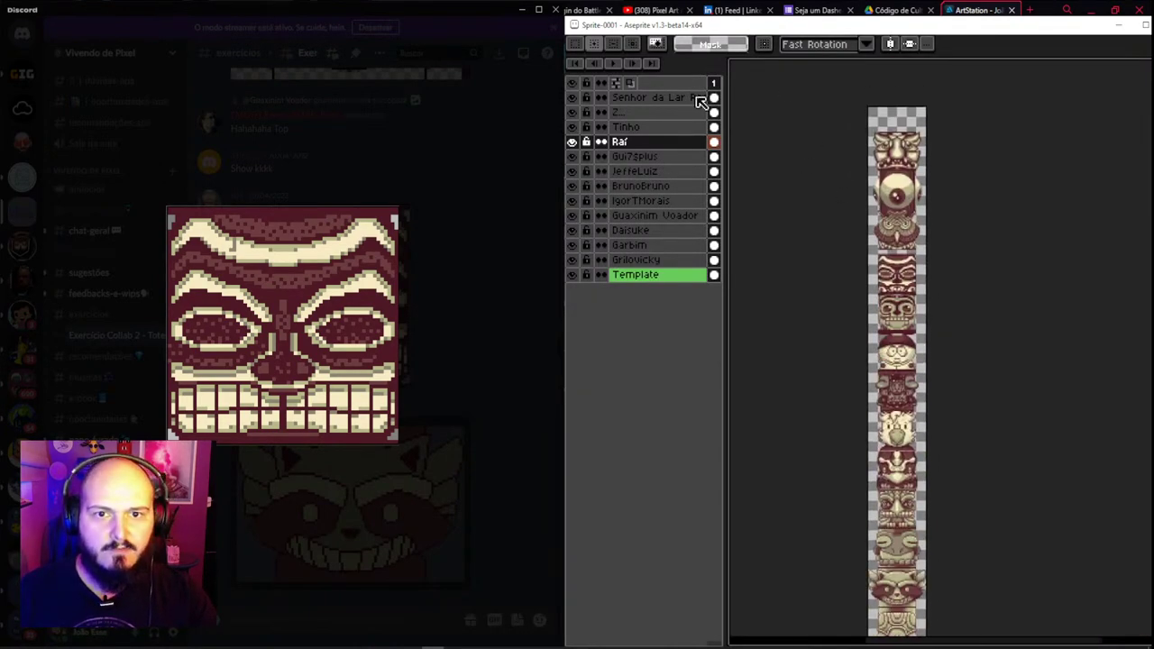
{"action": "key", "text": "ctrl+f"}
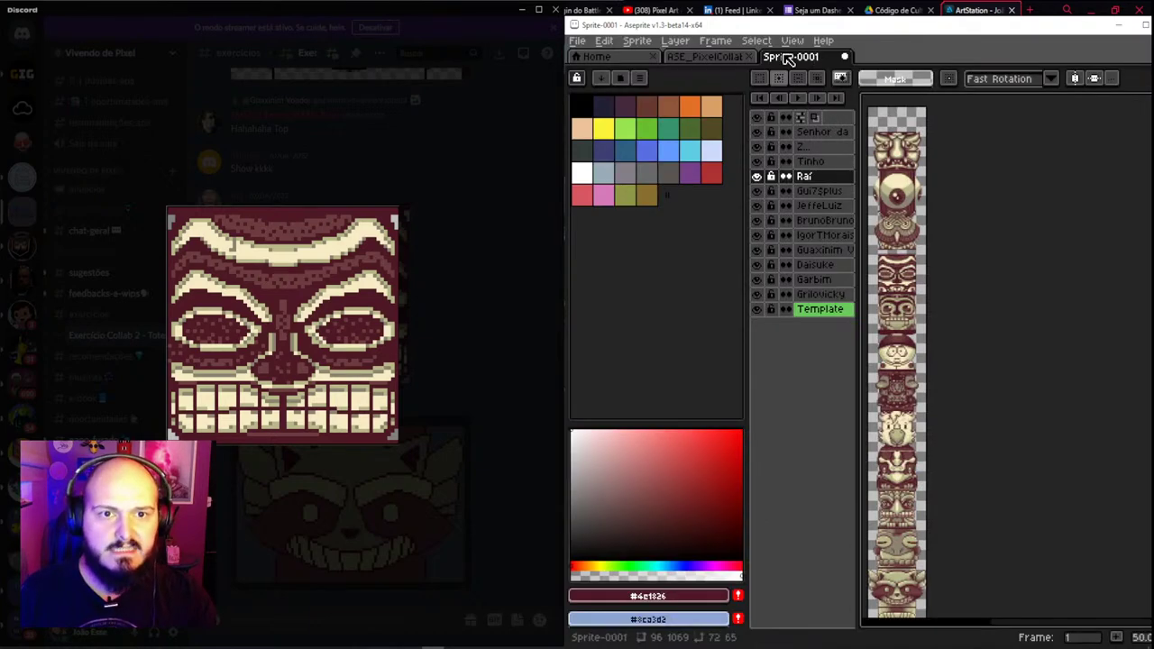
{"action": "left_click", "coordinate": [577, 40]}
{"action": "left_click", "coordinate": [606, 118]}
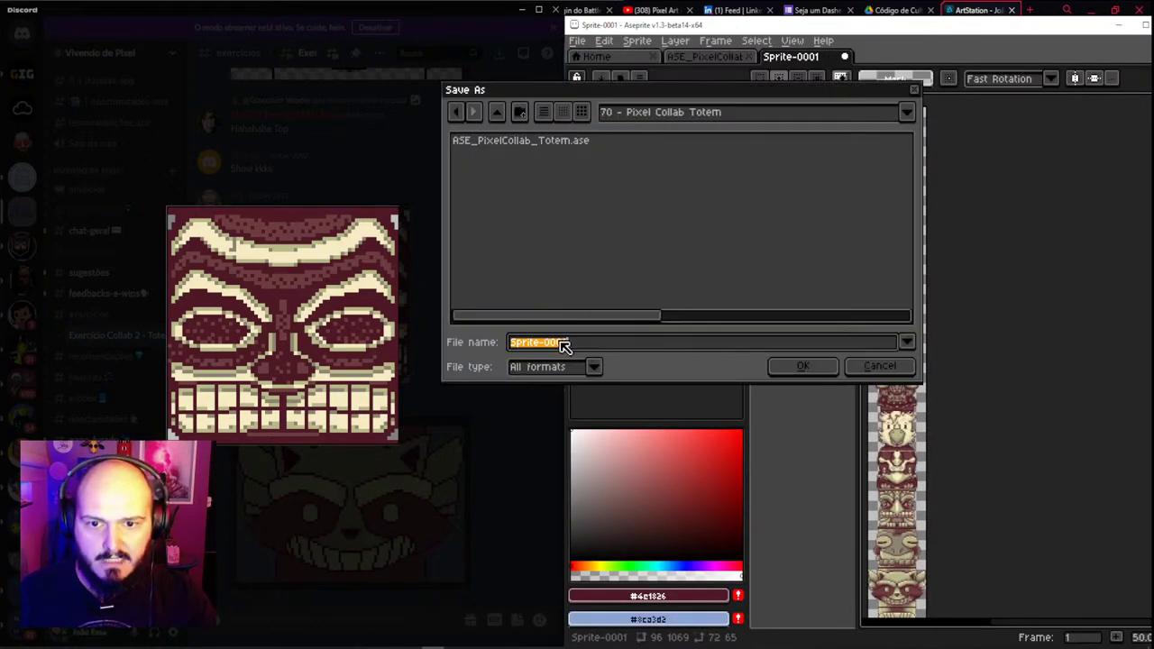
Save the totem as 'ASE_Montagem do Totem' in a new folder '71' under Lives
{"action": "left_click", "coordinate": [495, 113]}
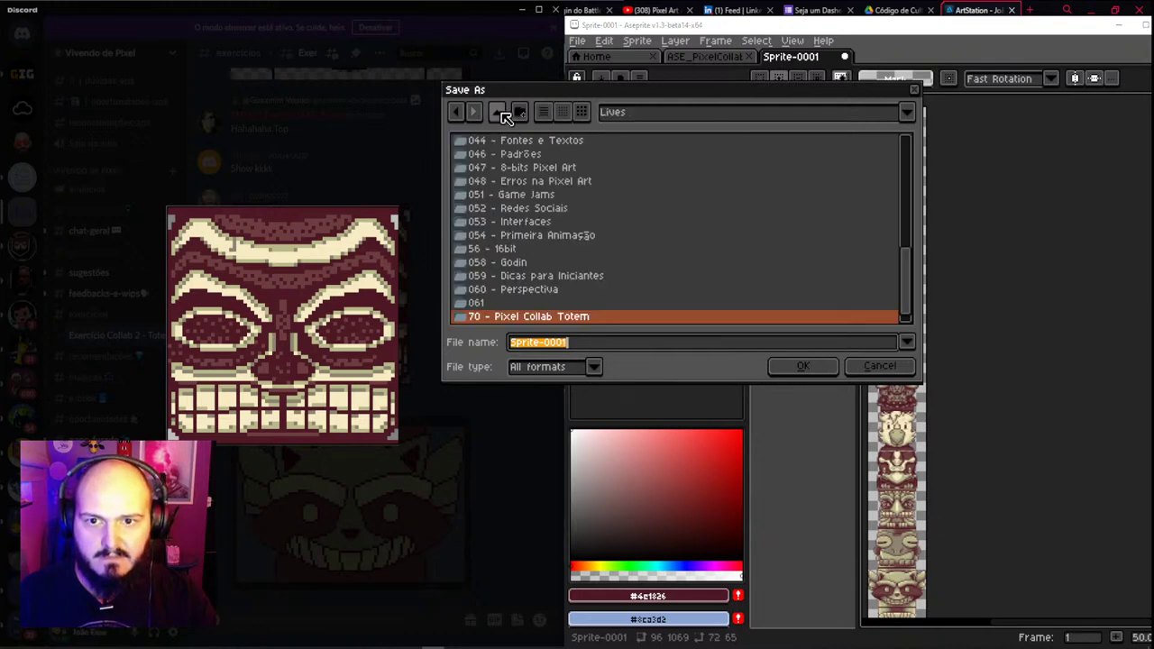
{"action": "left_click", "coordinate": [521, 112]}
{"action": "type", "text": "71"}
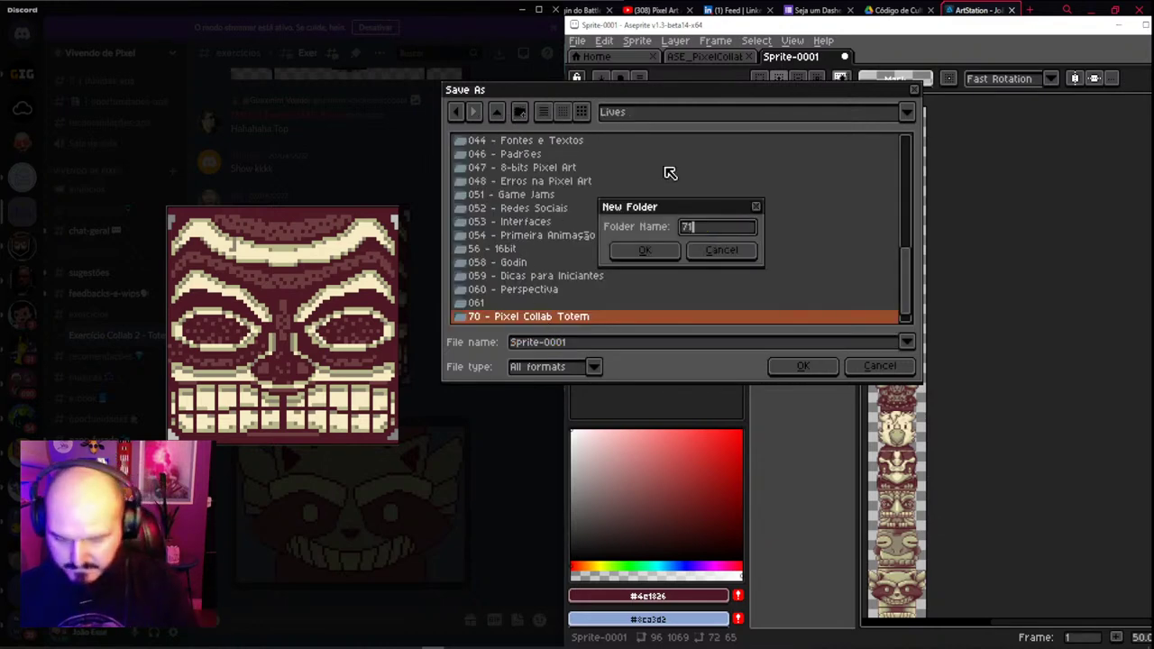
{"action": "key", "text": "Return"}
{"action": "left_click", "coordinate": [582, 345]}
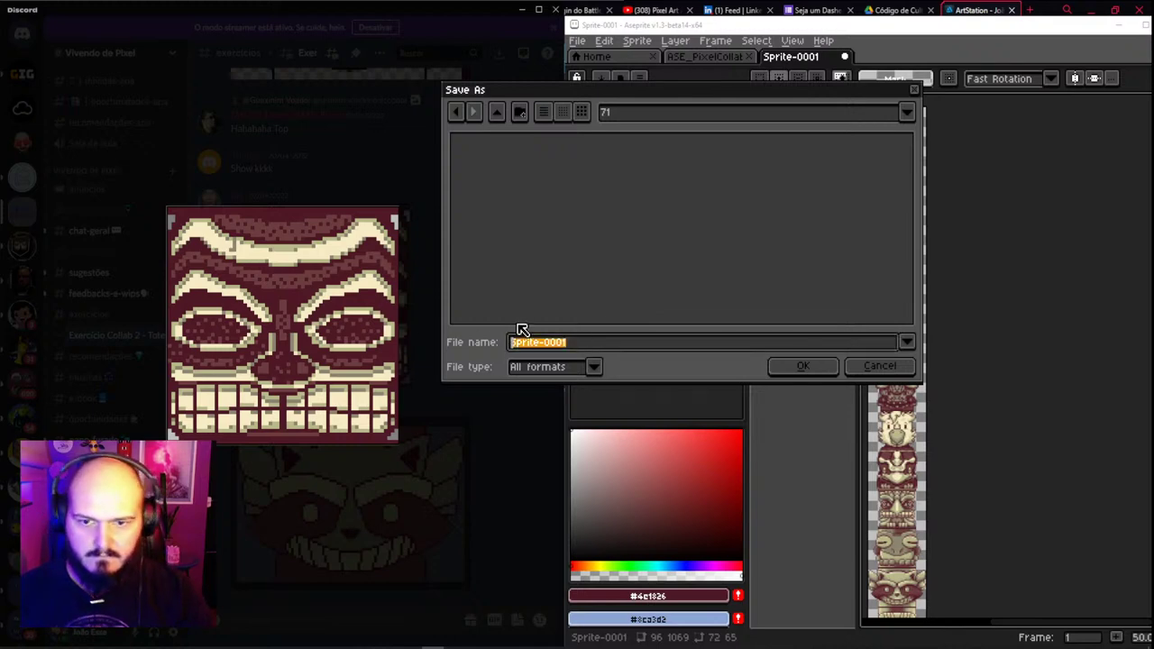
{"action": "type", "text": "ASE_M"}
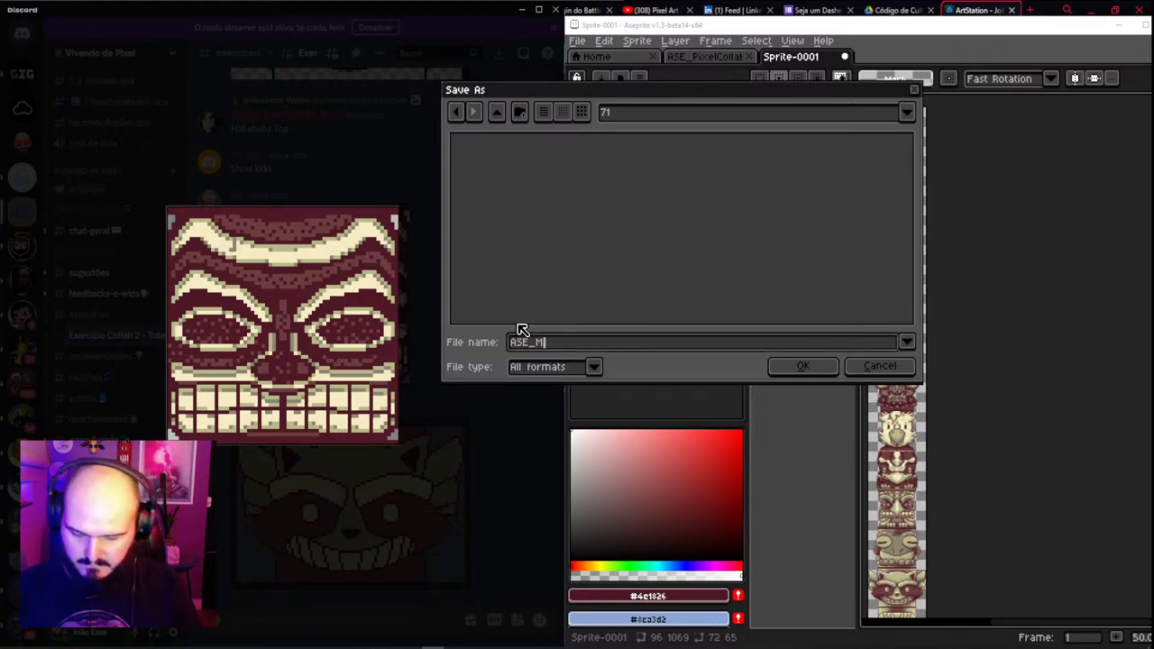
{"action": "type", "text": "onstta"}
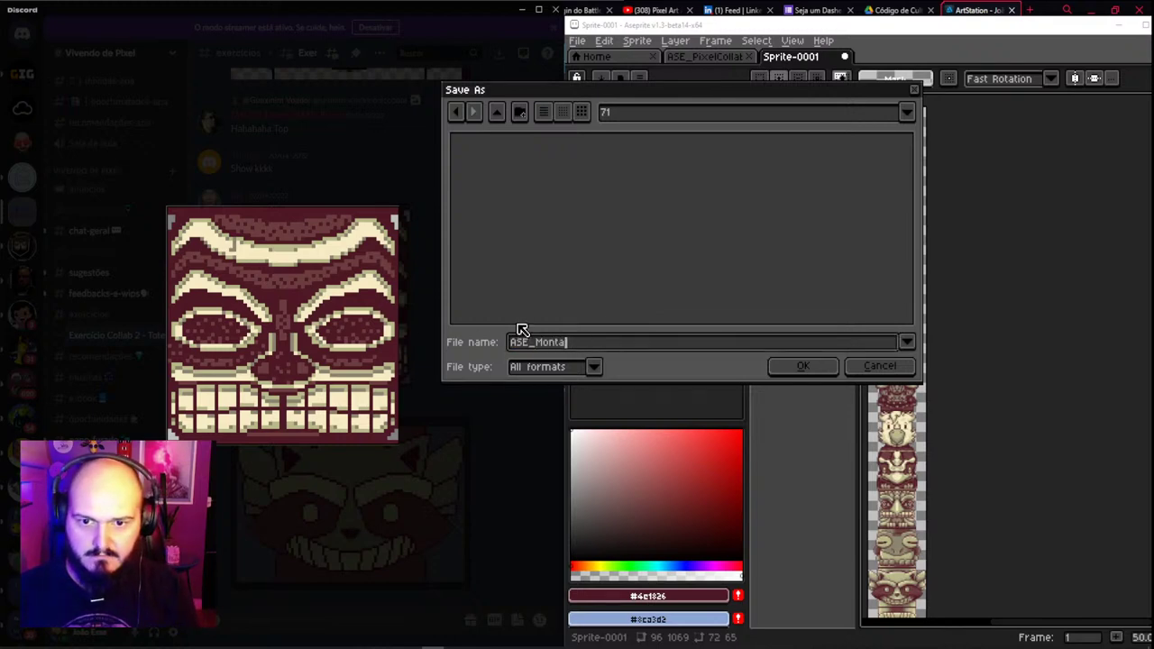
{"action": "type", "text": "gem do Totem"}
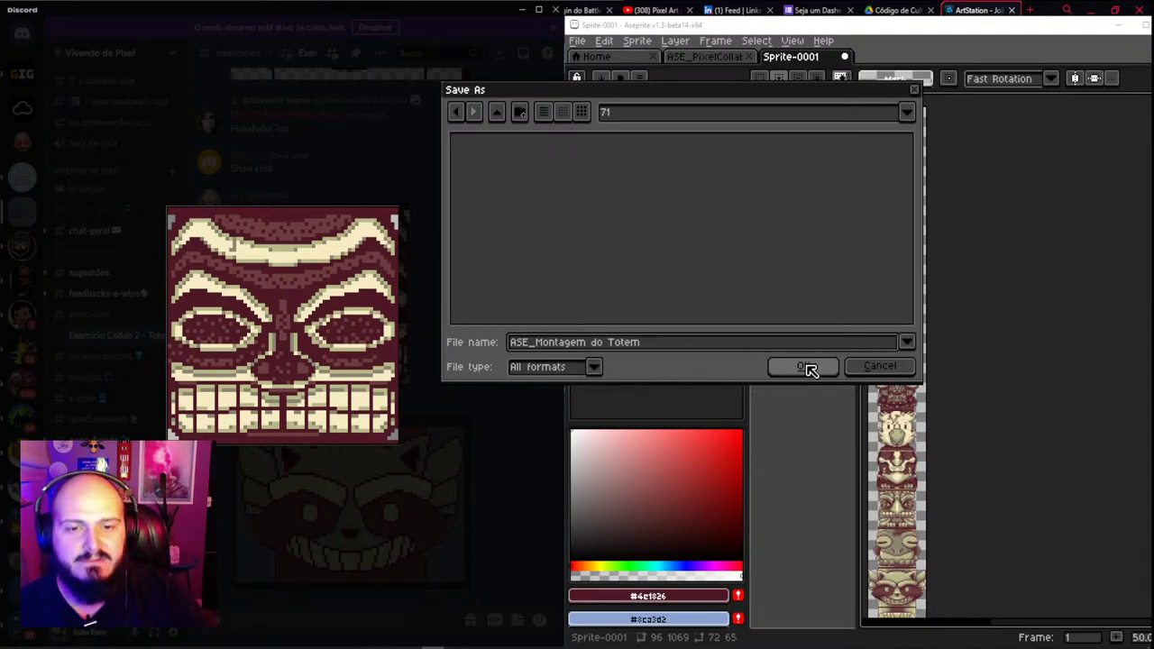
{"action": "left_click", "coordinate": [803, 367]}
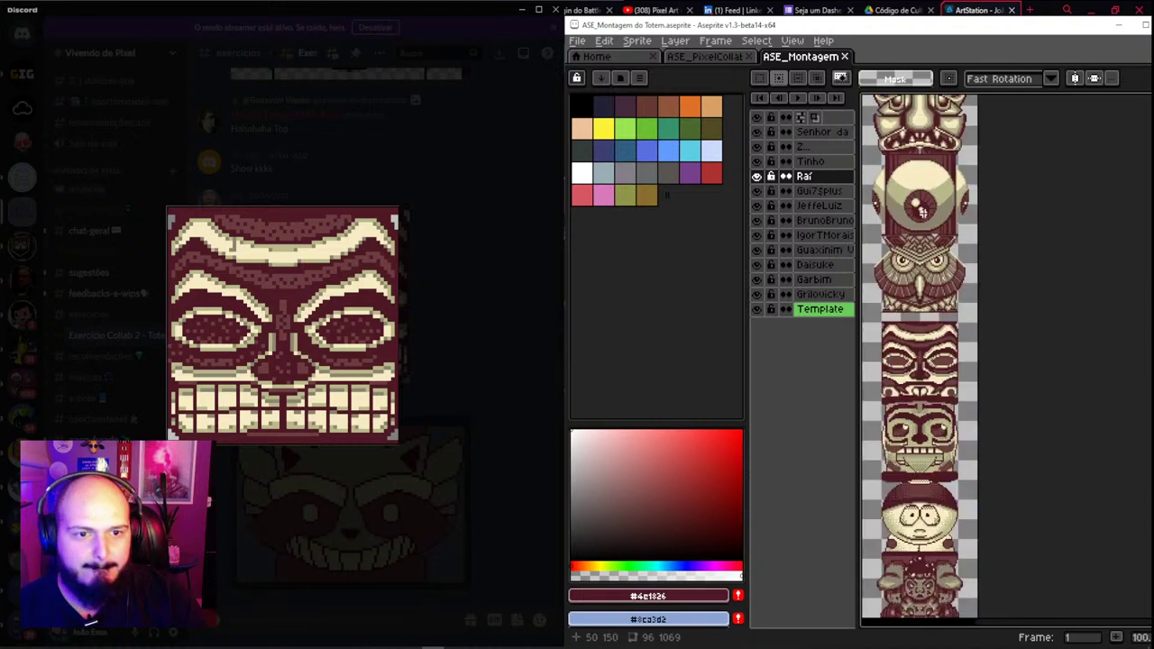
Move the owl head up 11 pixels with the Move tool
{"action": "key", "text": "v"}
{"action": "scroll", "coordinate": [927, 248], "scroll_direction": "up", "scroll_amount": 1}
{"action": "scroll", "coordinate": [930, 261], "scroll_direction": "down", "scroll_amount": 1}
{"action": "scroll", "coordinate": [938, 283], "scroll_direction": "up", "scroll_amount": 1}
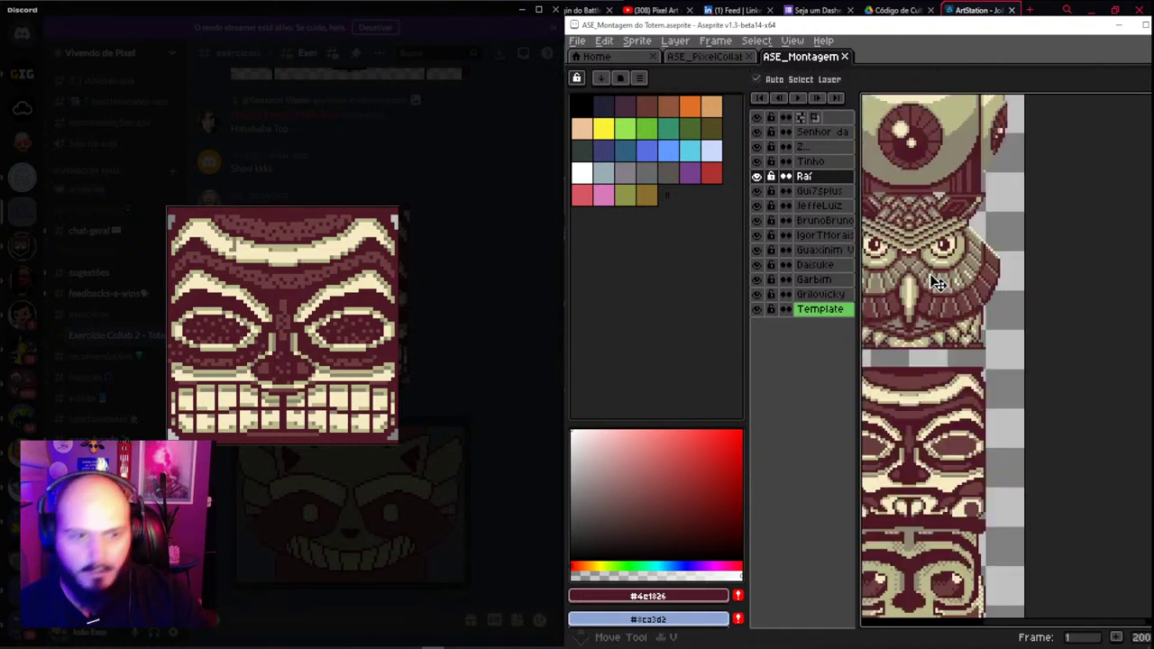
{"action": "left_click", "coordinate": [937, 283]}
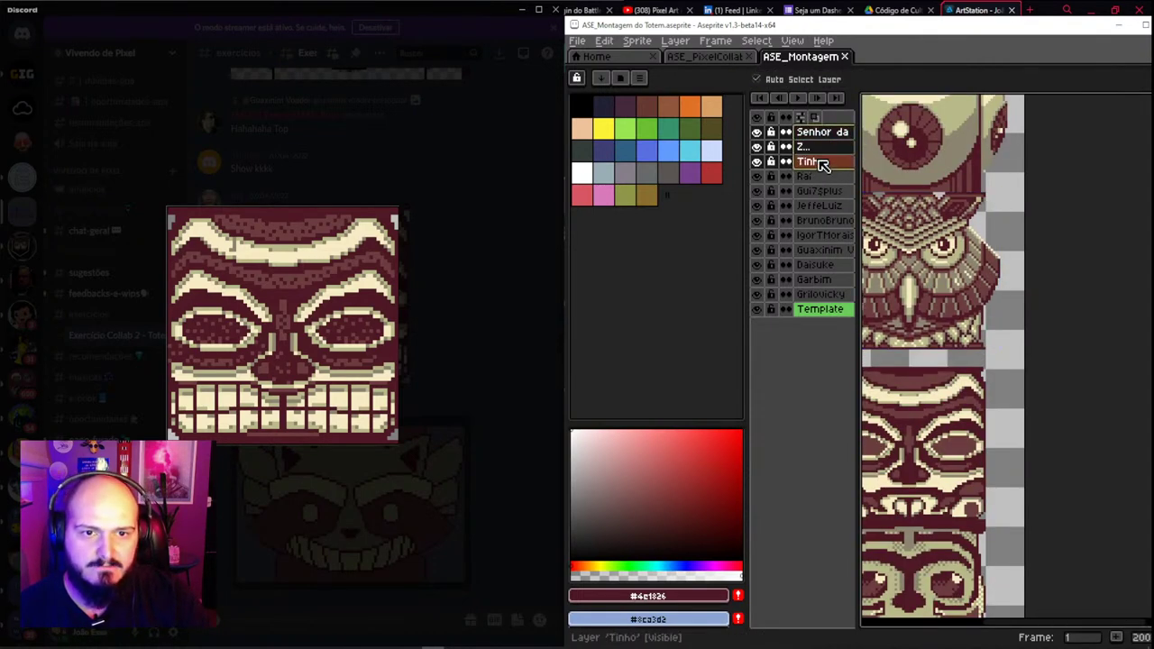
{"action": "left_click_drag", "start_coordinate": [1010, 324], "coordinate": [1010, 295]}
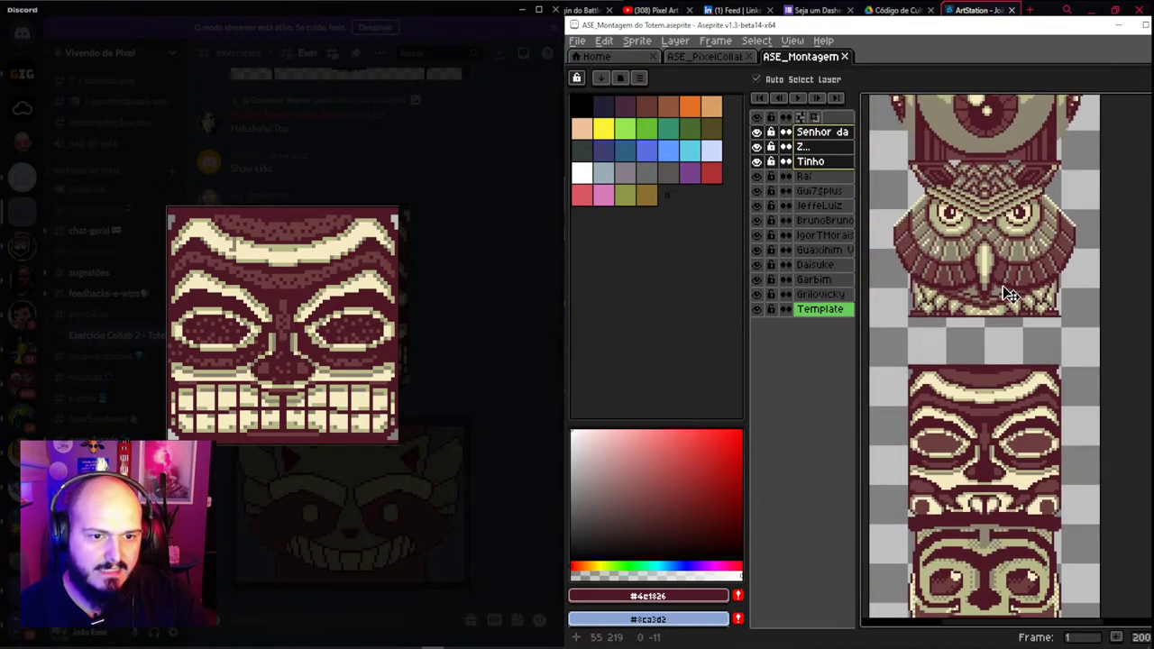
{"action": "left_click", "coordinate": [578, 41]}
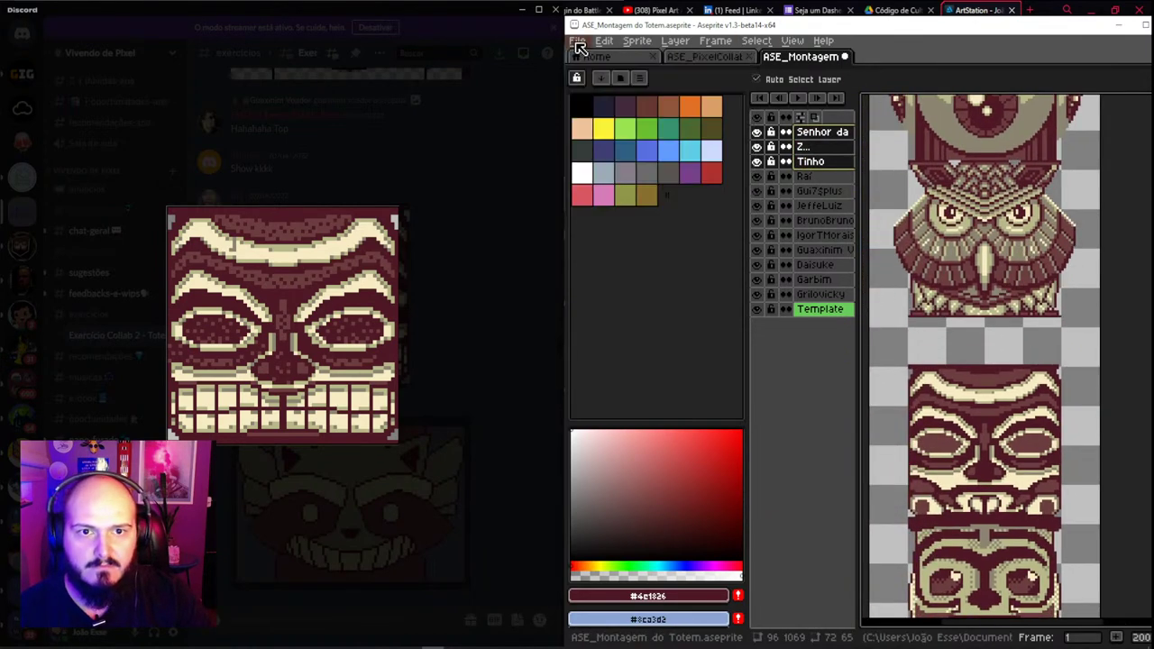
{"action": "left_click", "coordinate": [578, 41]}
Create a new blank sprite and paste the copied tiki image into it
{"action": "left_click", "coordinate": [590, 57]}
{"action": "left_click", "coordinate": [841, 446]}
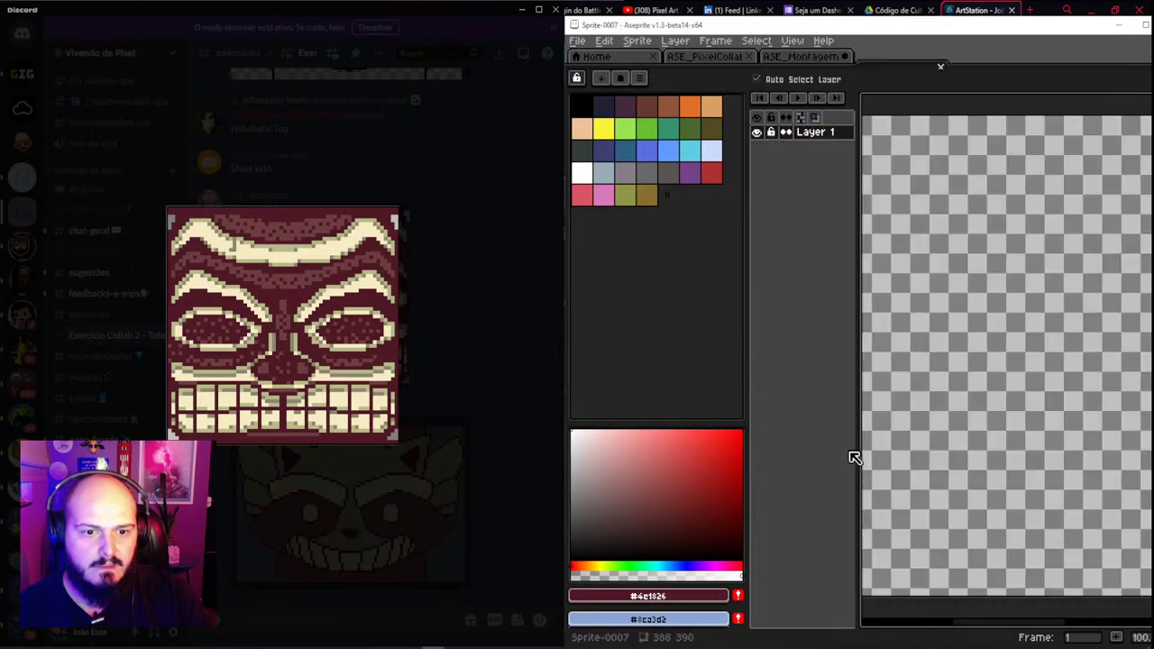
{"action": "key", "text": "ctrl+v"}
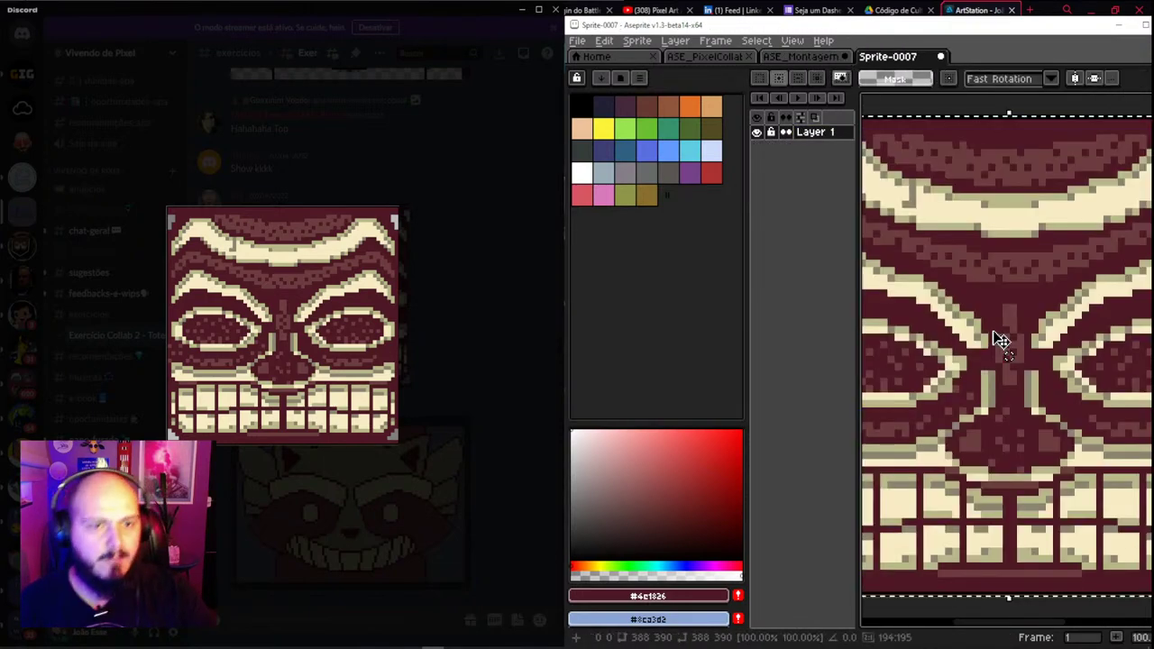
{"action": "scroll", "coordinate": [1001, 341], "scroll_direction": "down", "scroll_amount": 5}
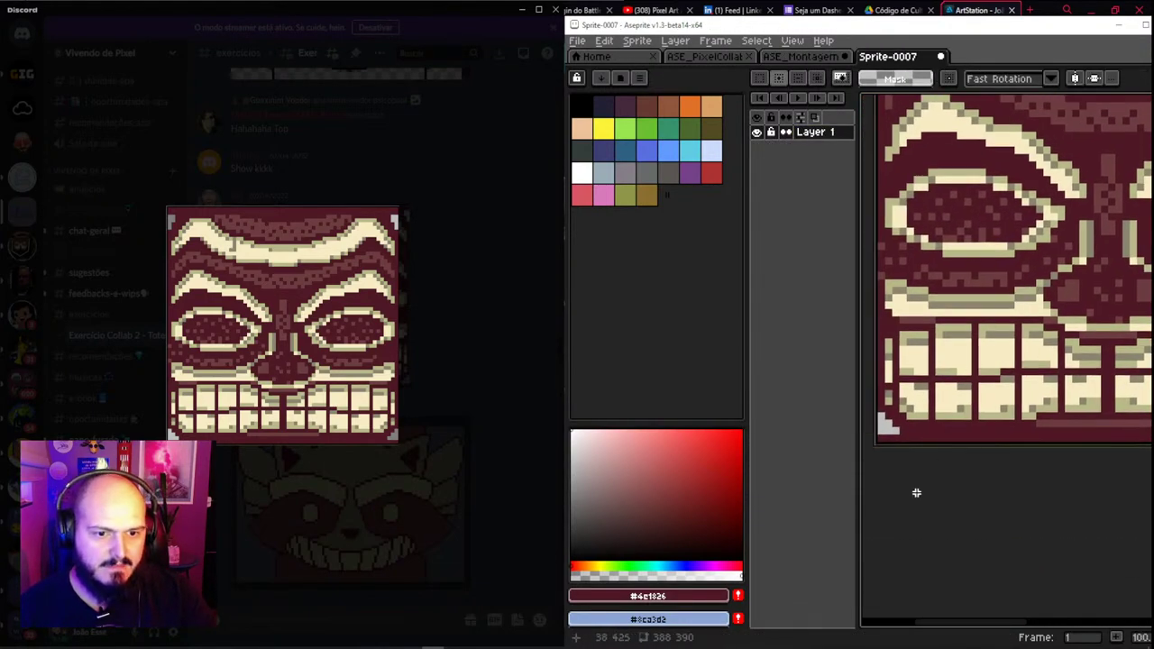
{"action": "scroll", "coordinate": [897, 487], "scroll_direction": "up", "scroll_amount": 1}
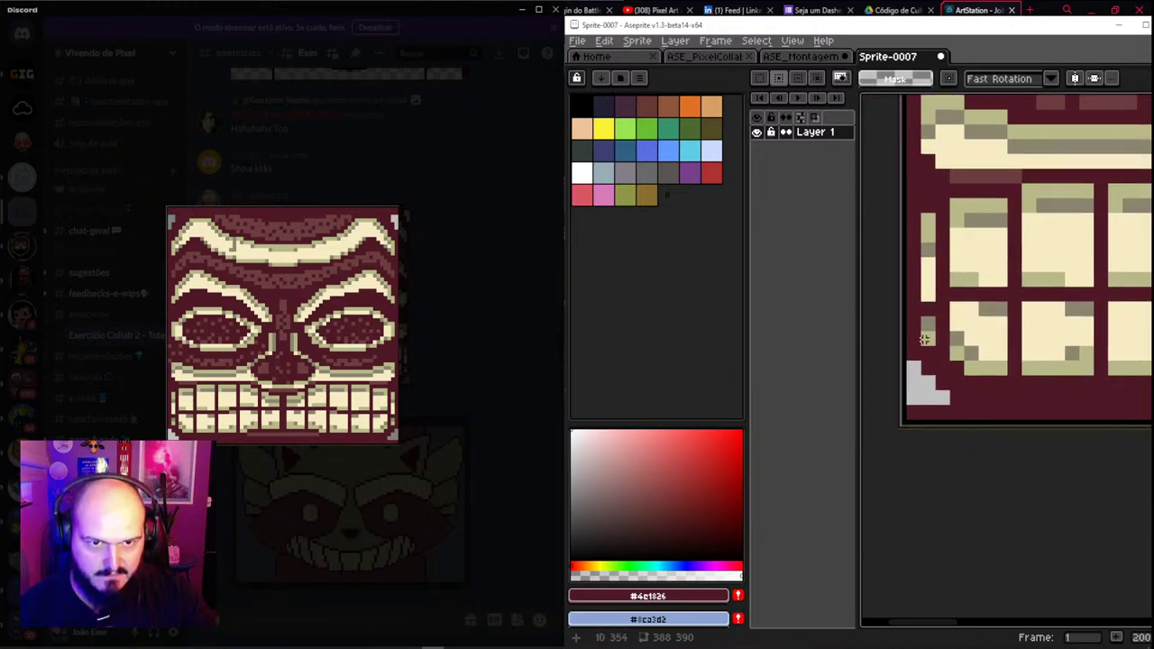
Turn on the Trim option in the Canvas Size dialog
{"action": "key", "text": "ctrl+alt+c"}
{"action": "scroll", "coordinate": [945, 154], "scroll_direction": "down", "scroll_amount": 2}
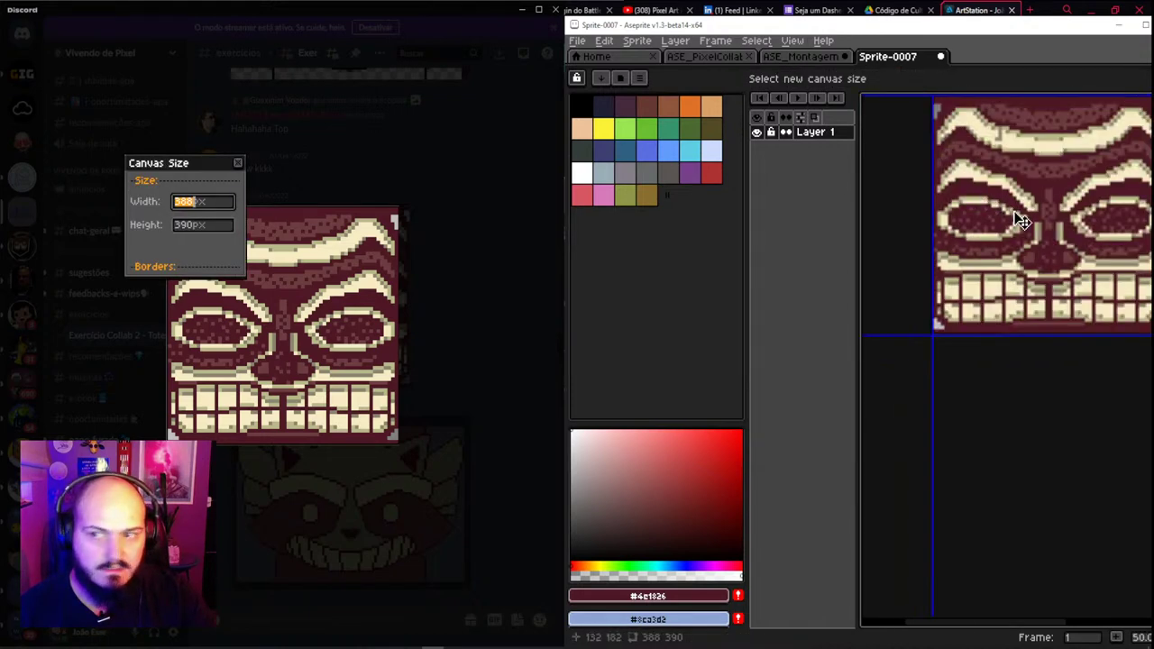
{"action": "left_click_drag", "start_coordinate": [244, 271], "coordinate": [343, 374]}
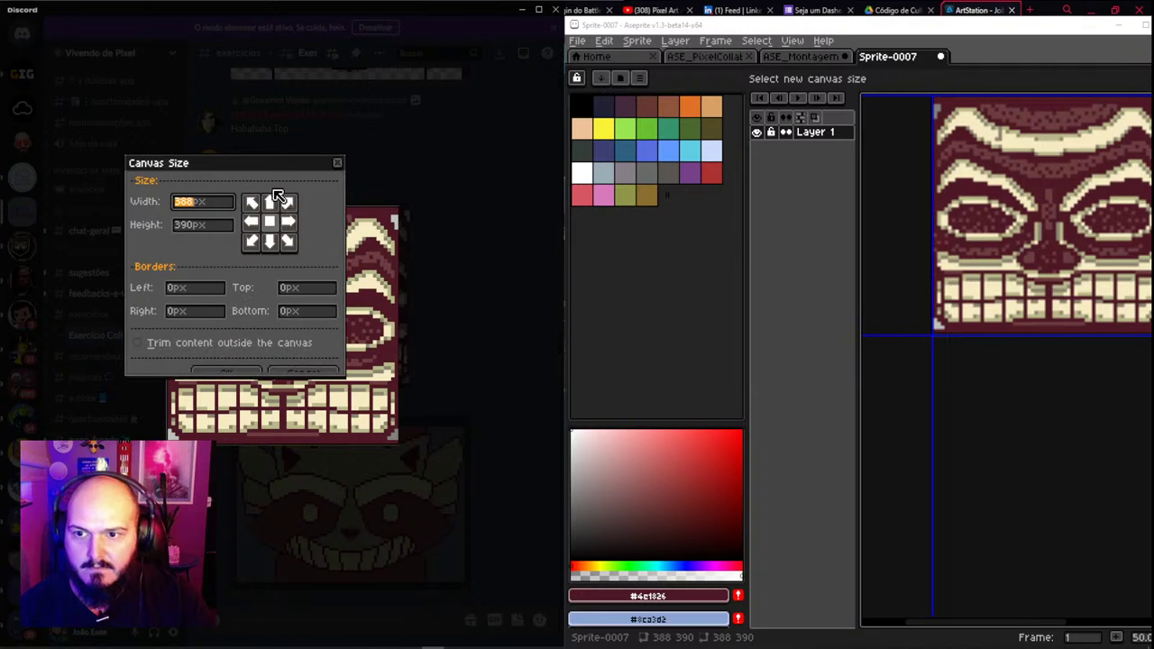
{"action": "left_click_drag", "start_coordinate": [285, 168], "coordinate": [708, 135]}
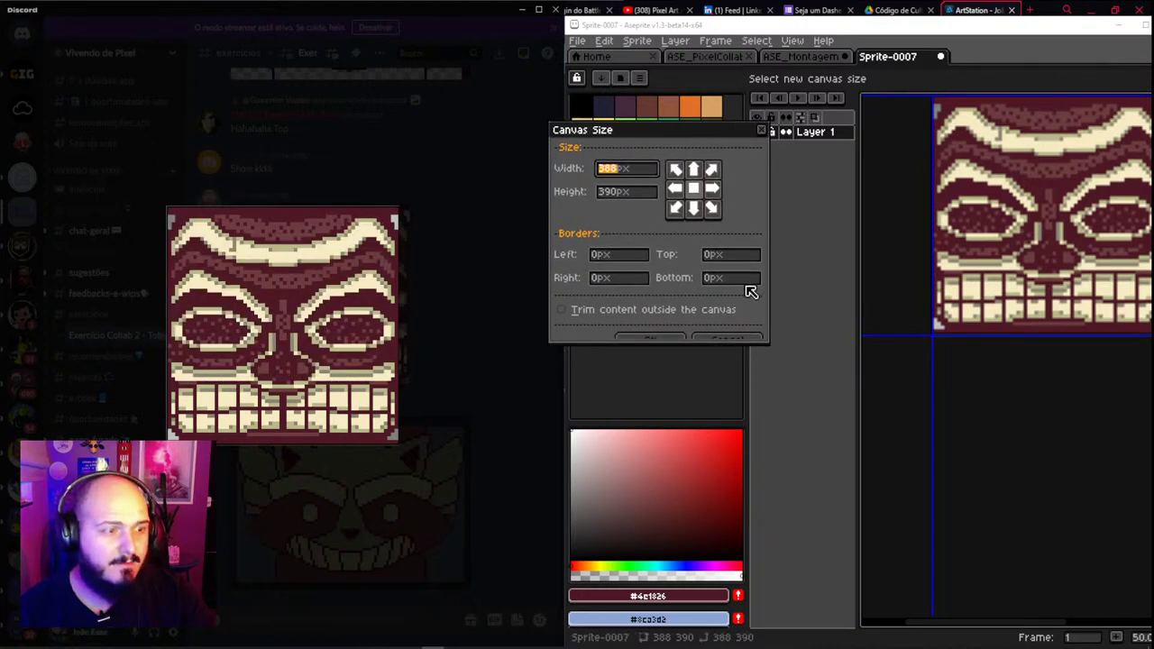
{"action": "left_click_drag", "start_coordinate": [765, 340], "coordinate": [791, 402]}
{"action": "key", "text": "alt+t"}
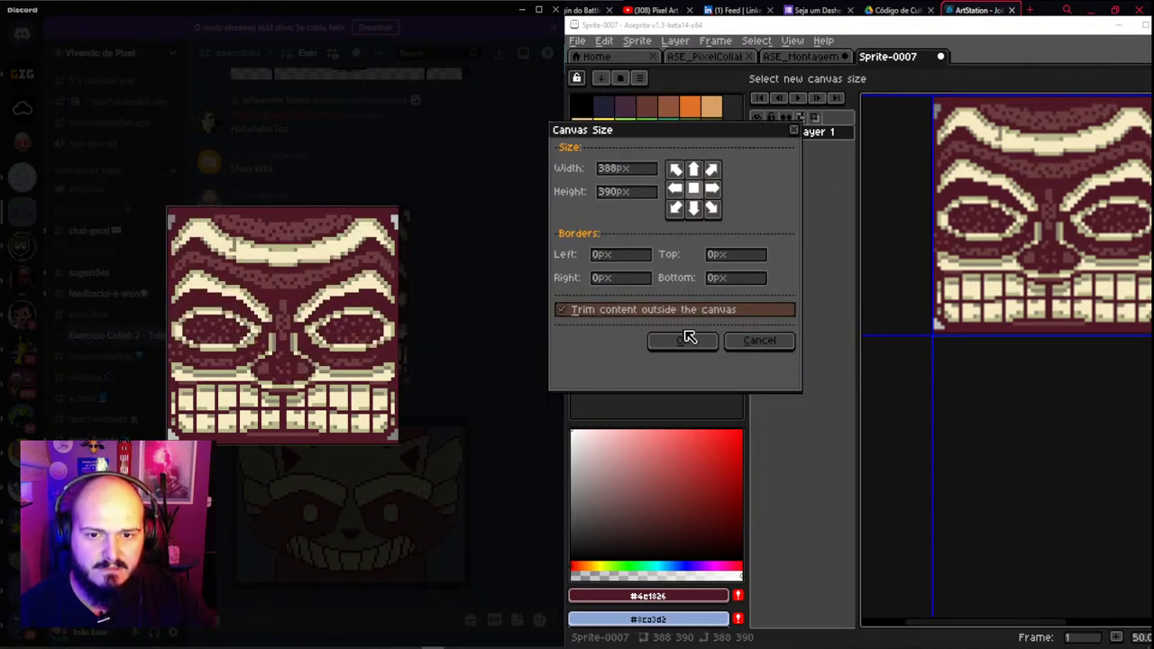
{"action": "left_click", "coordinate": [685, 340]}
{"action": "scroll", "coordinate": [942, 338], "scroll_direction": "up", "scroll_amount": 2}
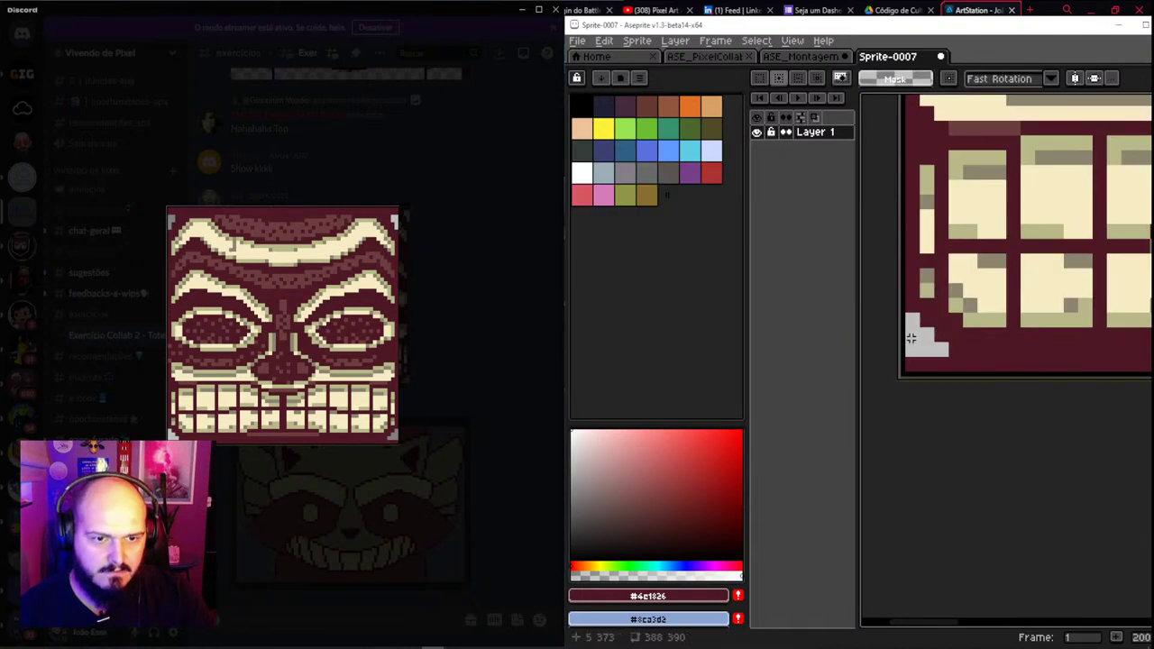
{"action": "scroll", "coordinate": [911, 338], "scroll_direction": "up", "scroll_amount": 2}
Crop the left, bottom, right and top canvas edges inward to 384×384 and apply
{"action": "key", "text": "ctrl+alt+c"}
{"action": "left_click_drag", "start_coordinate": [920, 386], "coordinate": [935, 372]}
{"action": "scroll", "coordinate": [999, 327], "scroll_direction": "down", "scroll_amount": 3}
{"action": "scroll", "coordinate": [1059, 330], "scroll_direction": "up", "scroll_amount": 1}
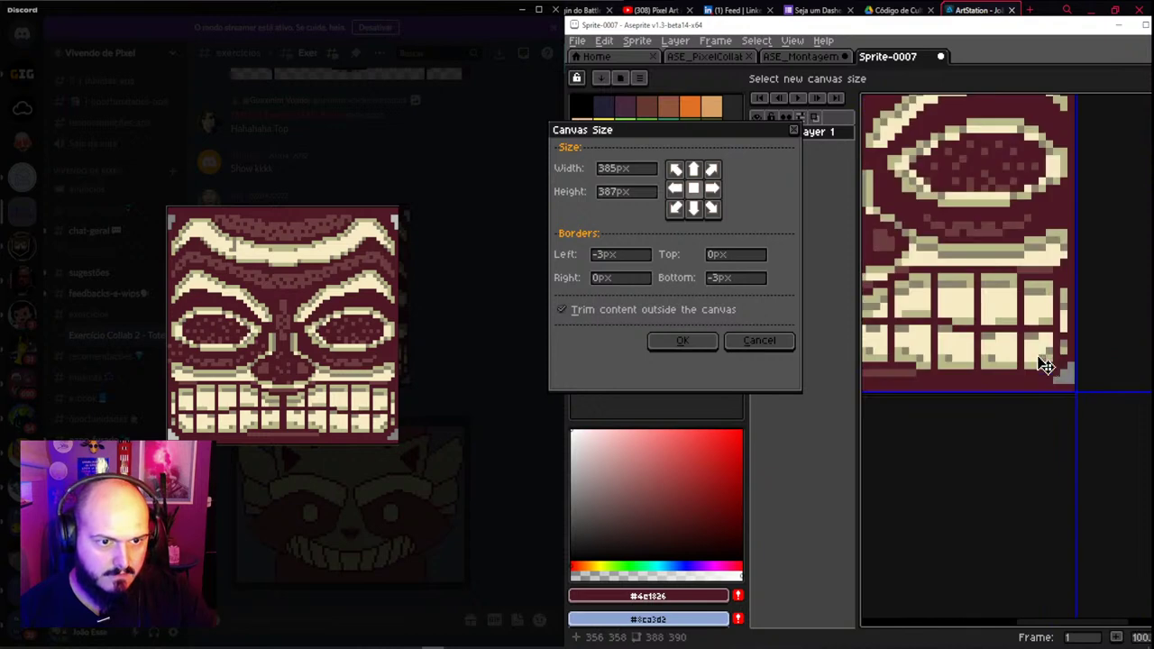
{"action": "scroll", "coordinate": [1046, 366], "scroll_direction": "up", "scroll_amount": 1}
{"action": "left_click_drag", "start_coordinate": [1082, 364], "coordinate": [1061, 412]}
{"action": "scroll", "coordinate": [1032, 383], "scroll_direction": "up", "scroll_amount": 2}
{"action": "scroll", "coordinate": [1024, 503], "scroll_direction": "up", "scroll_amount": 1}
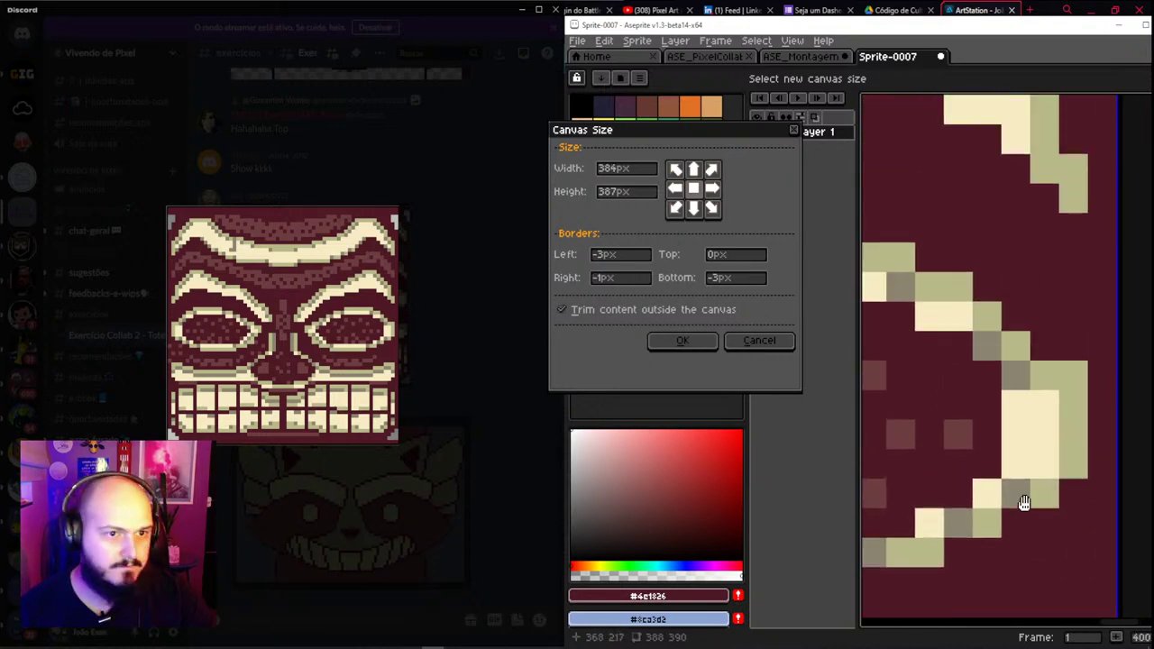
{"action": "left_click_drag", "start_coordinate": [1025, 503], "coordinate": [1010, 198]}
{"action": "scroll", "coordinate": [1040, 407], "scroll_direction": "down", "scroll_amount": 2}
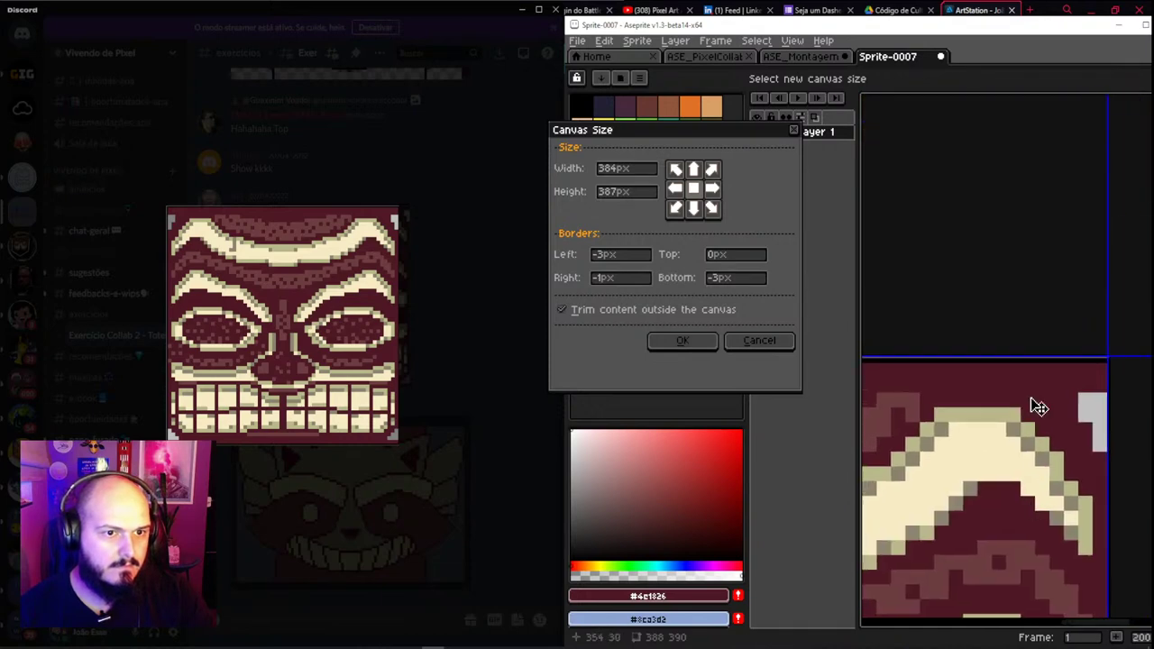
{"action": "scroll", "coordinate": [1046, 396], "scroll_direction": "up", "scroll_amount": 5}
{"action": "left_click_drag", "start_coordinate": [1084, 337], "coordinate": [1087, 366]}
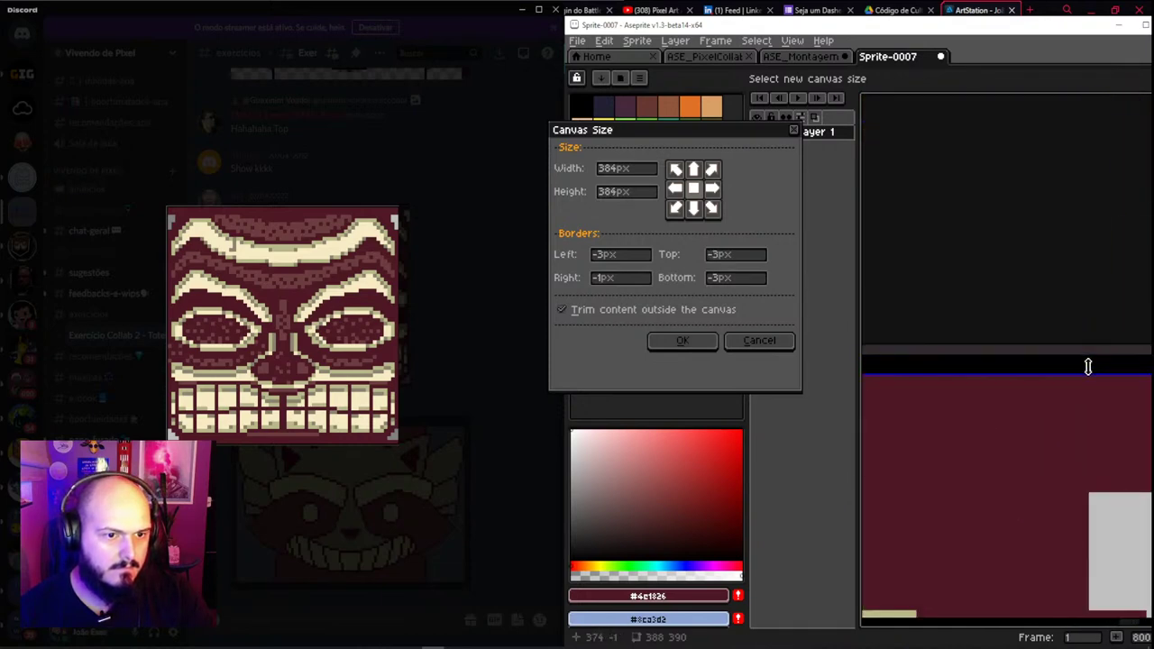
{"action": "left_click", "coordinate": [650, 344]}
Select the gray notch in the corner, then clear the selection
{"action": "scroll", "coordinate": [948, 397], "scroll_direction": "down", "scroll_amount": 1}
{"action": "scroll", "coordinate": [1020, 484], "scroll_direction": "up", "scroll_amount": 1}
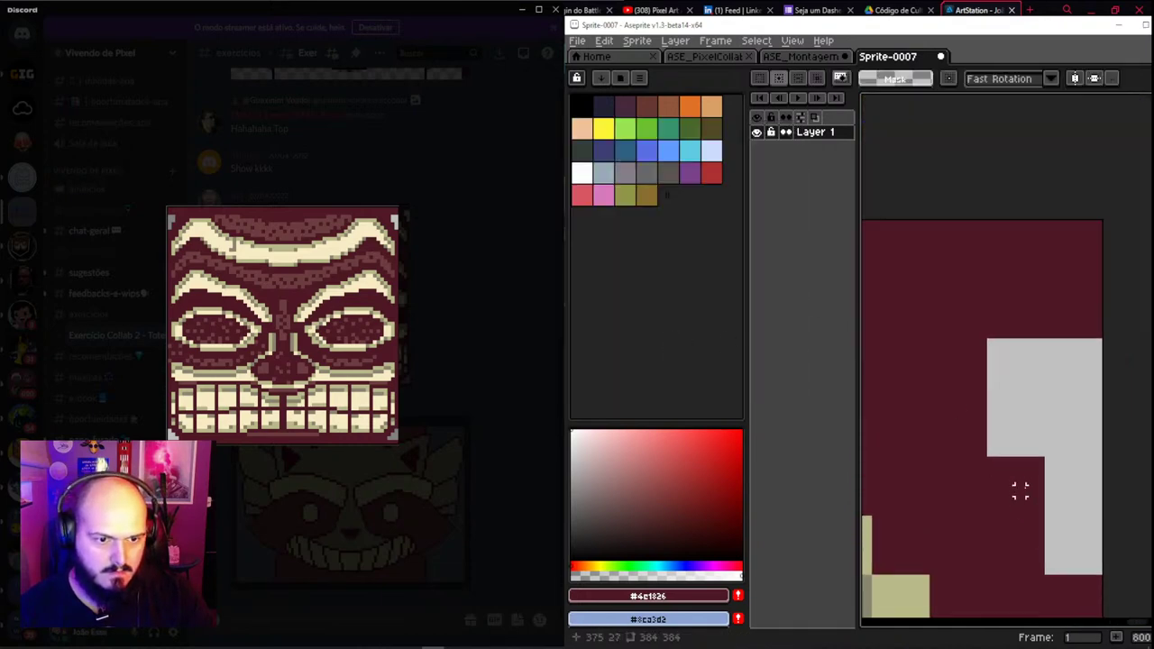
{"action": "scroll", "coordinate": [1020, 489], "scroll_direction": "up", "scroll_amount": 1}
{"action": "left_click_drag", "start_coordinate": [1049, 438], "coordinate": [956, 540]}
{"action": "key", "text": "ctrl+d"}
Scale the sprite to 64×64 with Sprite Size
{"action": "left_click", "coordinate": [637, 40]}
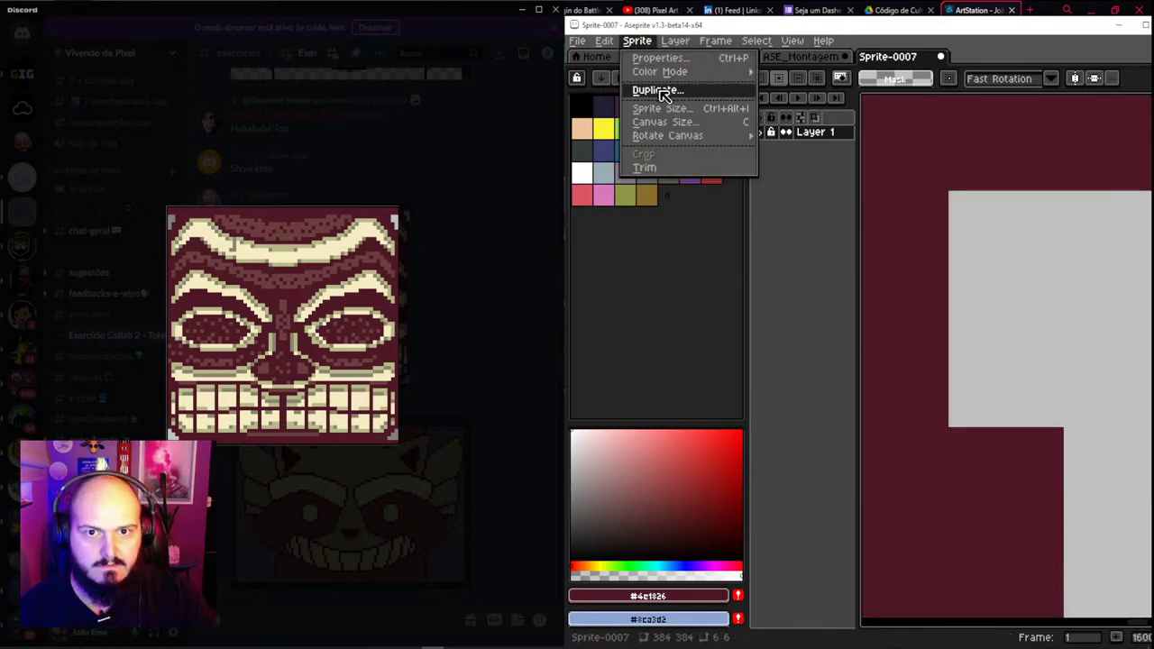
{"action": "left_click", "coordinate": [664, 110]}
{"action": "type", "text": "64"}
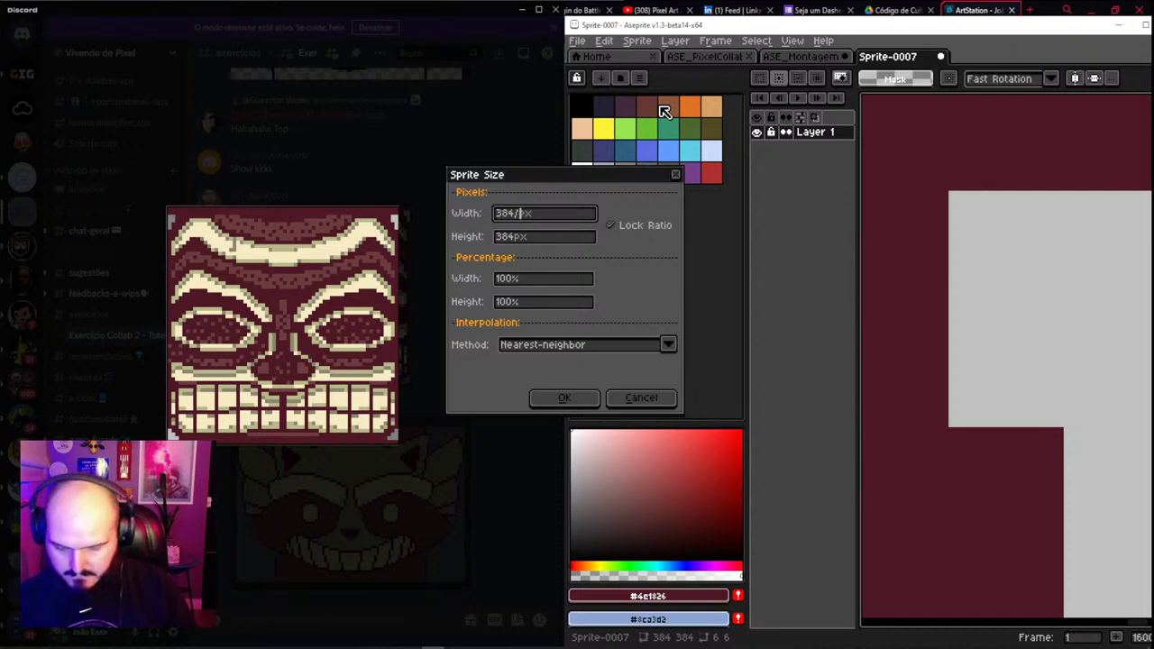
{"action": "key", "text": "Return"}
{"action": "scroll", "coordinate": [996, 323], "scroll_direction": "down", "scroll_amount": 5}
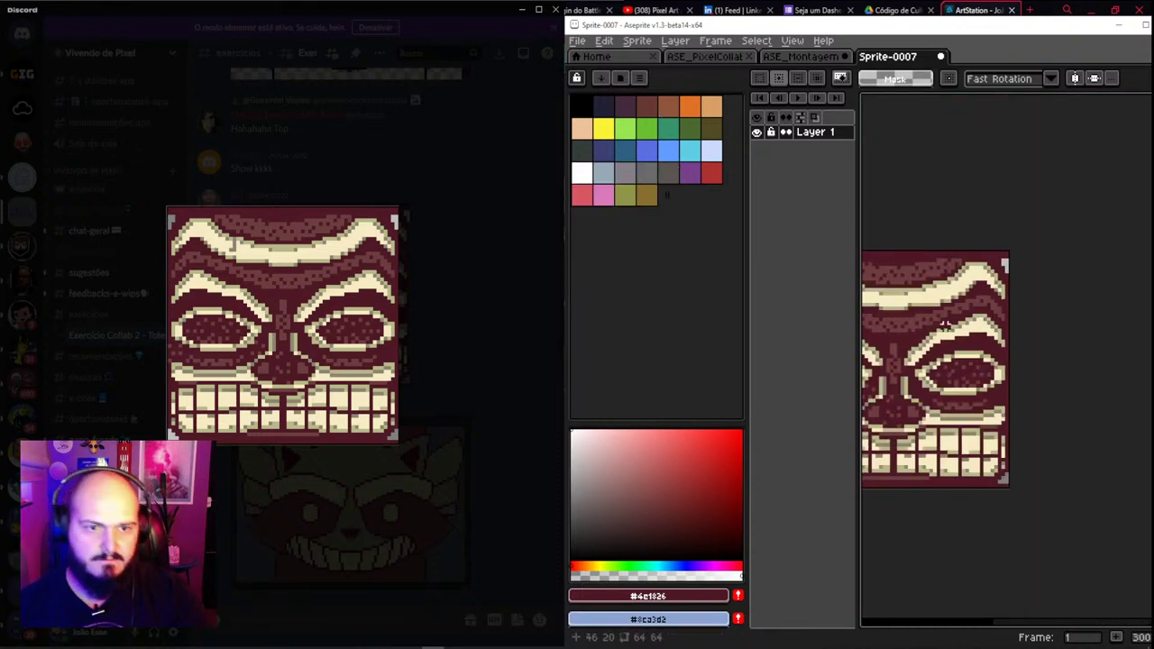
{"action": "scroll", "coordinate": [995, 324], "scroll_direction": "up", "scroll_amount": 1}
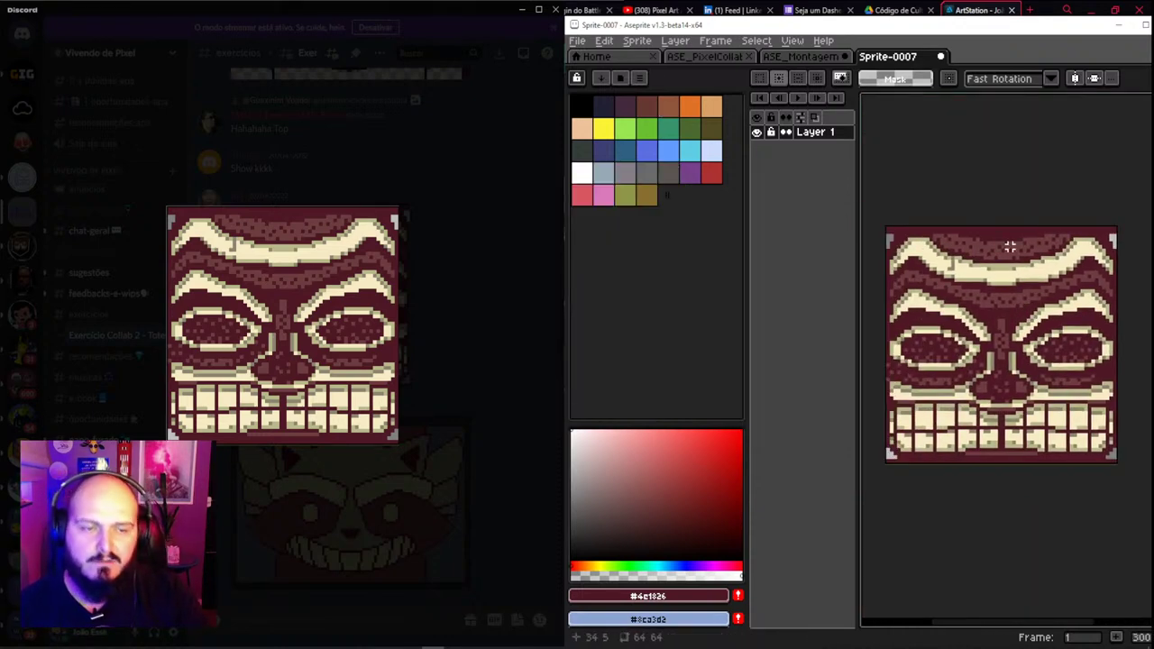
{"action": "scroll", "coordinate": [1010, 246], "scroll_direction": "up", "scroll_amount": 6}
Undo the Sprite Size change so the tiki sprite is 384×384 again
{"action": "scroll", "coordinate": [1018, 348], "scroll_direction": "down", "scroll_amount": 1}
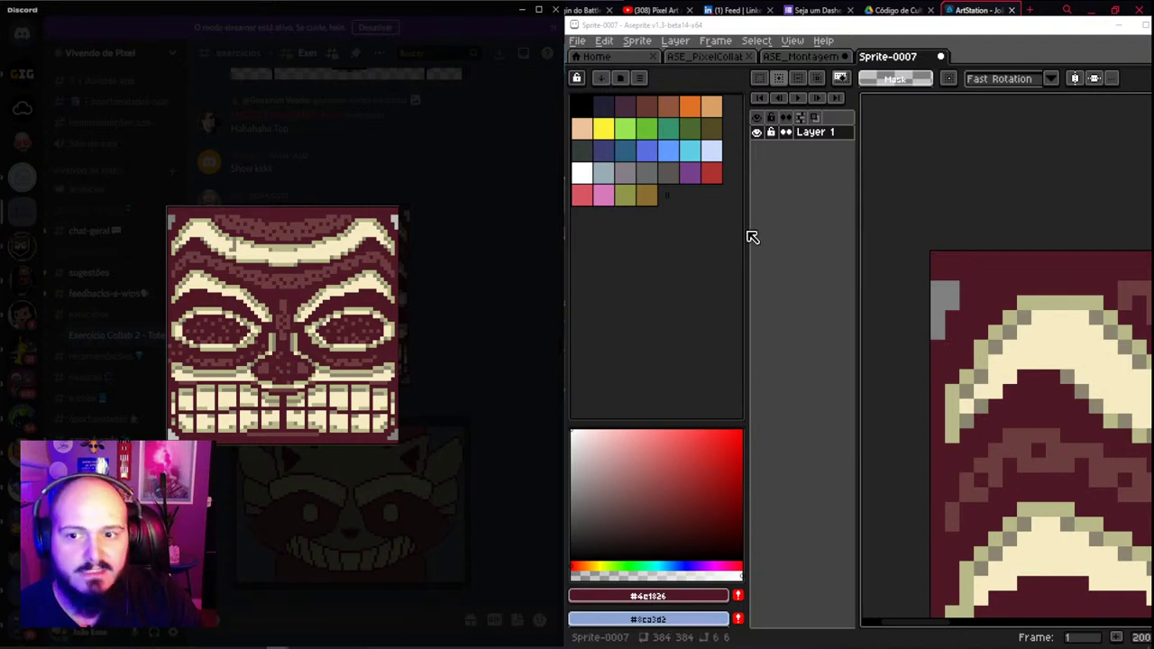
{"action": "scroll", "coordinate": [1010, 208], "scroll_direction": "down", "scroll_amount": 2}
{"action": "scroll", "coordinate": [971, 255], "scroll_direction": "up", "scroll_amount": 4}
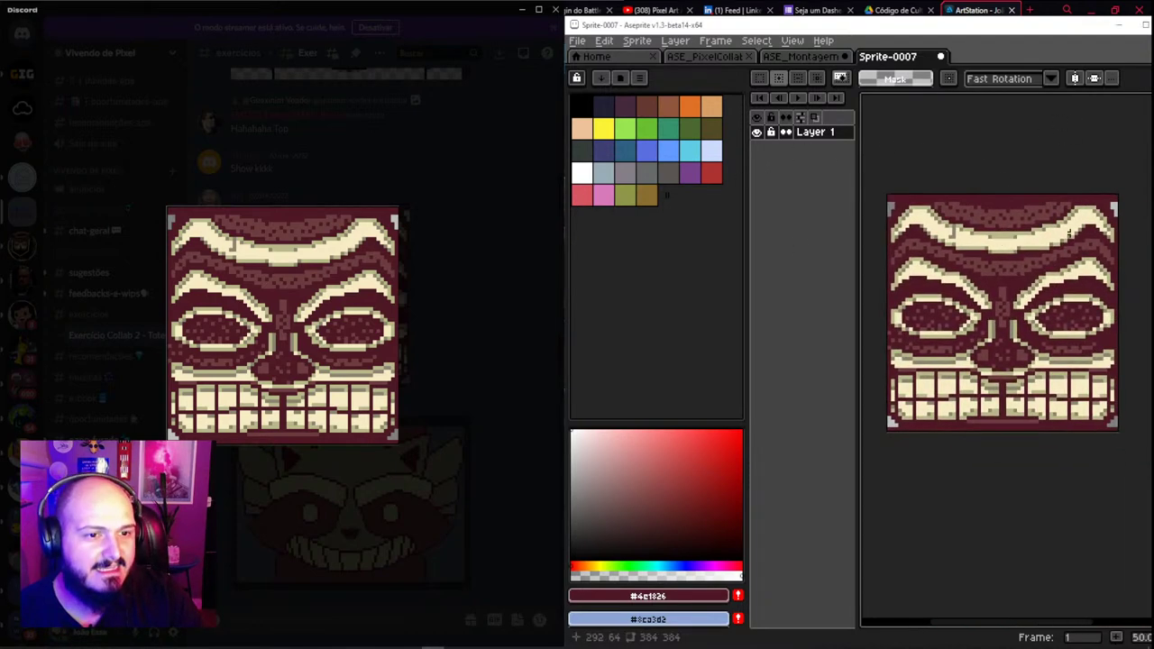
{"action": "key", "text": "w"}
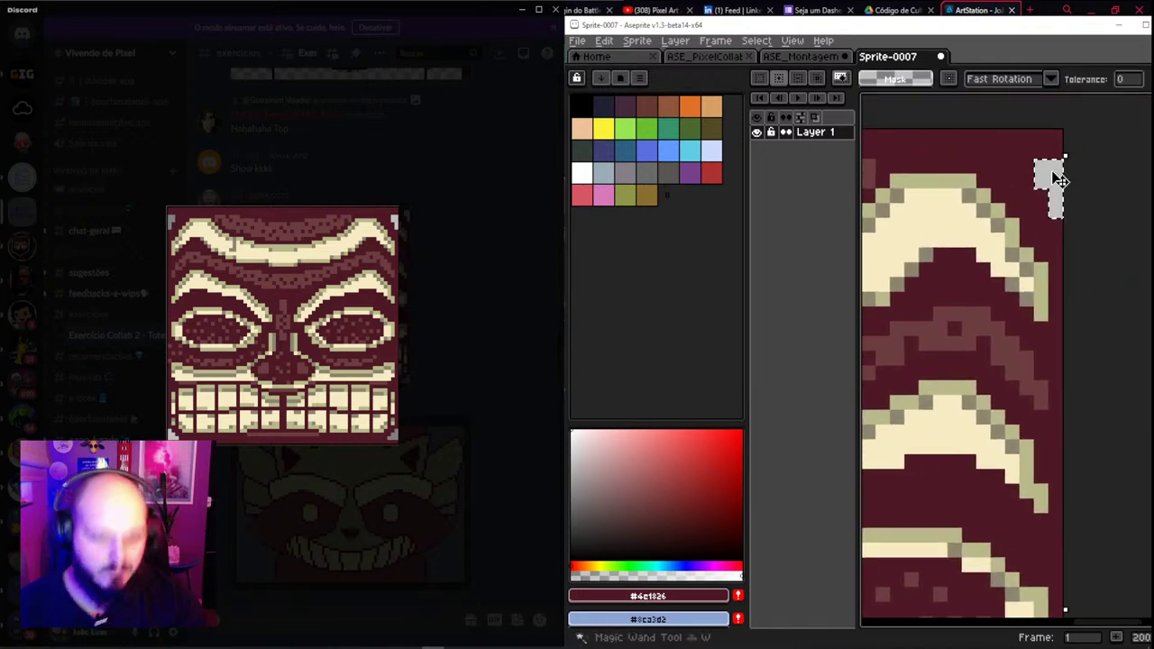
{"action": "scroll", "coordinate": [1049, 183], "scroll_direction": "down", "scroll_amount": 1}
{"action": "scroll", "coordinate": [1048, 184], "scroll_direction": "up", "scroll_amount": 6}
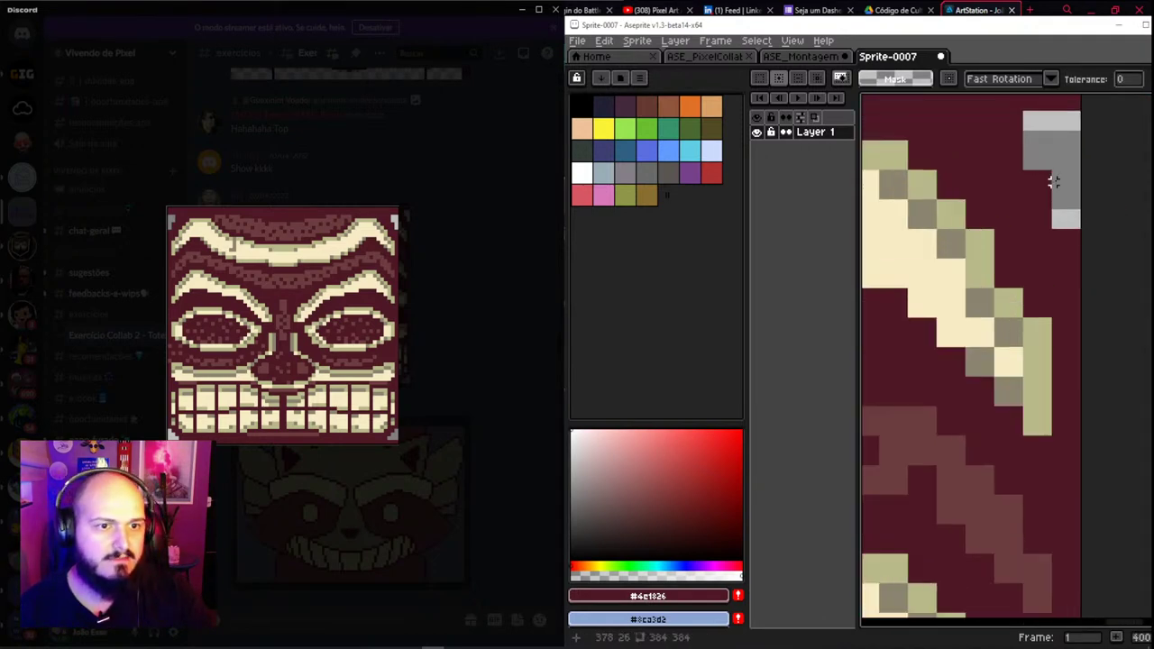
{"action": "scroll", "coordinate": [1061, 256], "scroll_direction": "down", "scroll_amount": 2}
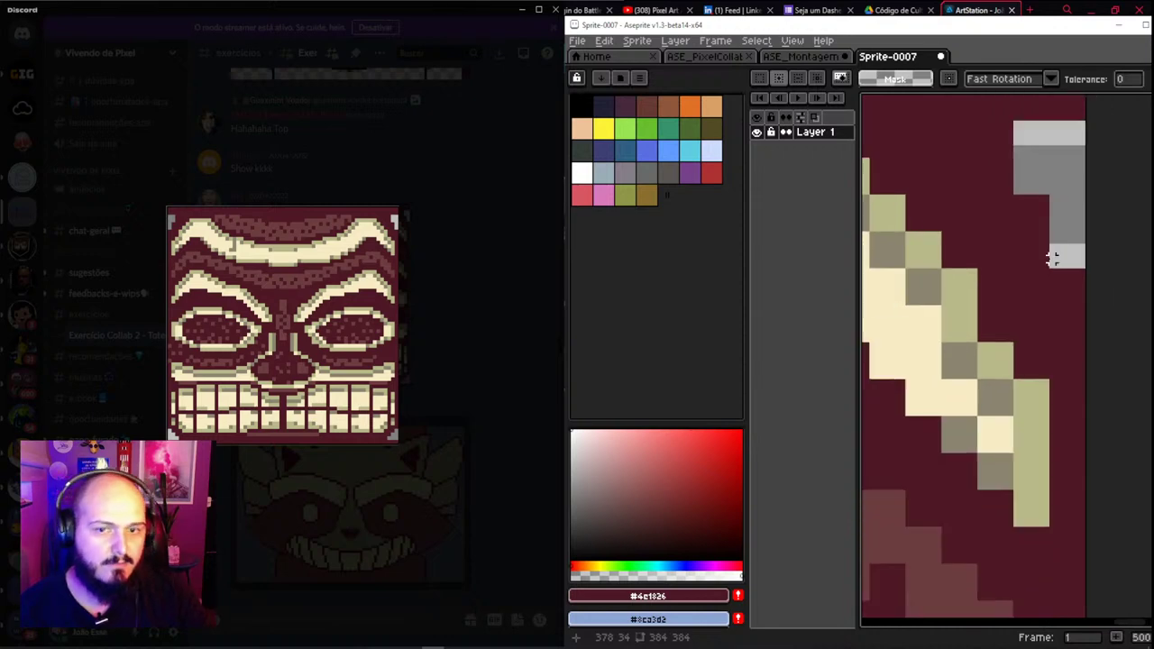
{"action": "scroll", "coordinate": [892, 235], "scroll_direction": "down", "scroll_amount": 3}
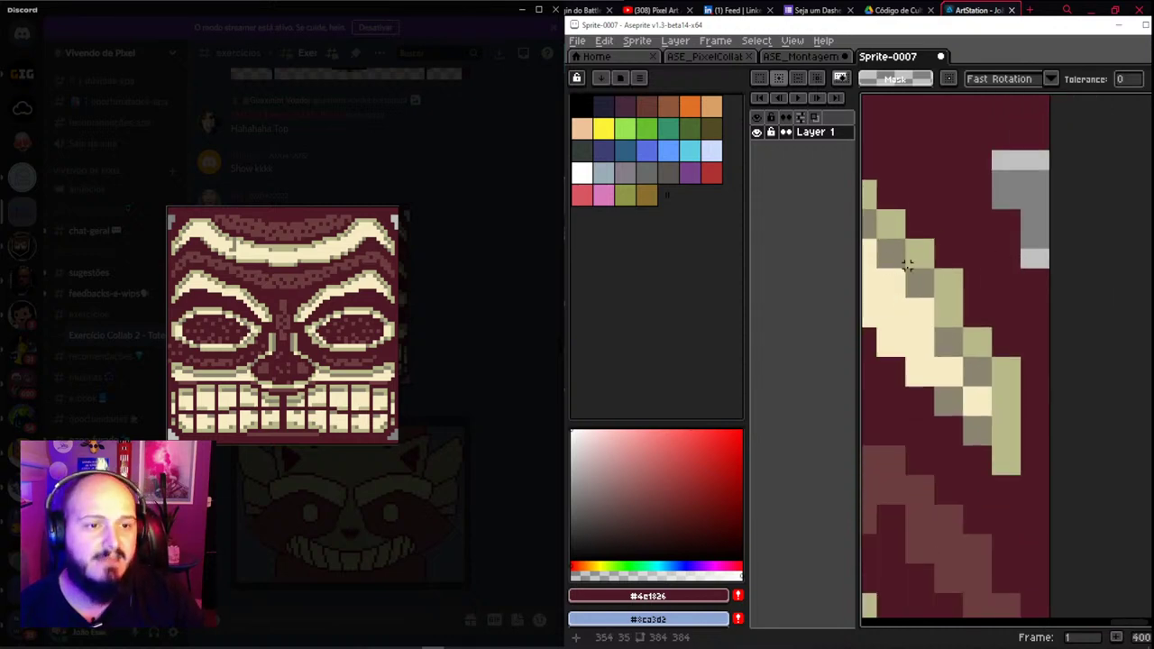
{"action": "scroll", "coordinate": [1028, 241], "scroll_direction": "down", "scroll_amount": 2}
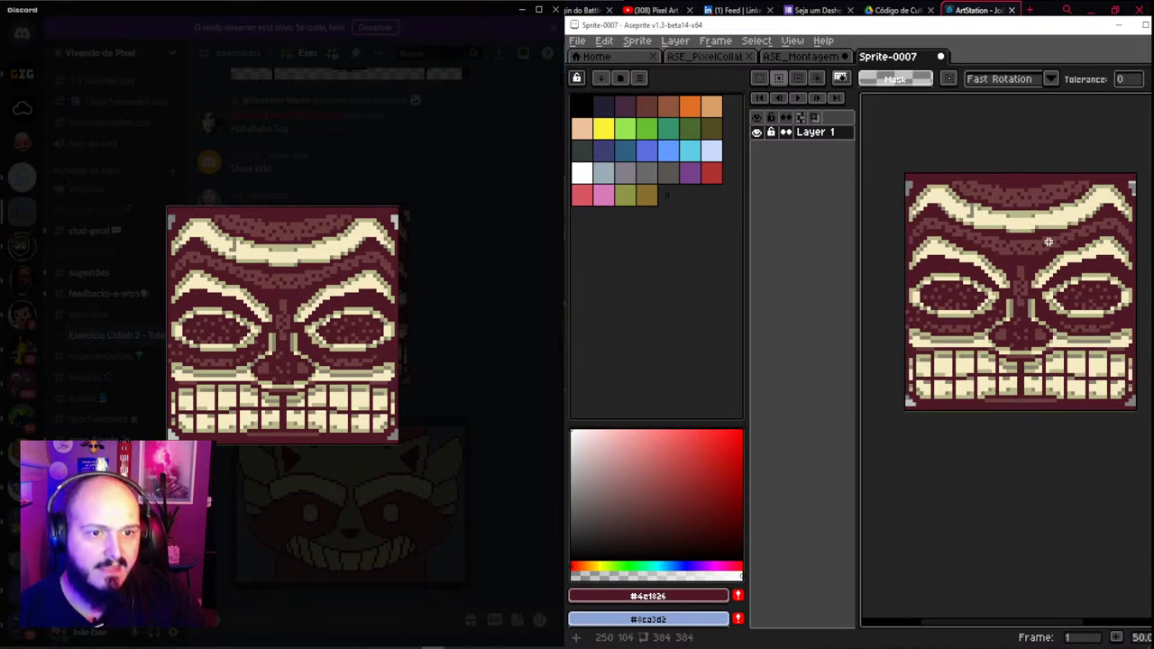
{"action": "left_click_drag", "start_coordinate": [1026, 275], "coordinate": [988, 274]}
{"action": "scroll", "coordinate": [974, 261], "scroll_direction": "up", "scroll_amount": 3}
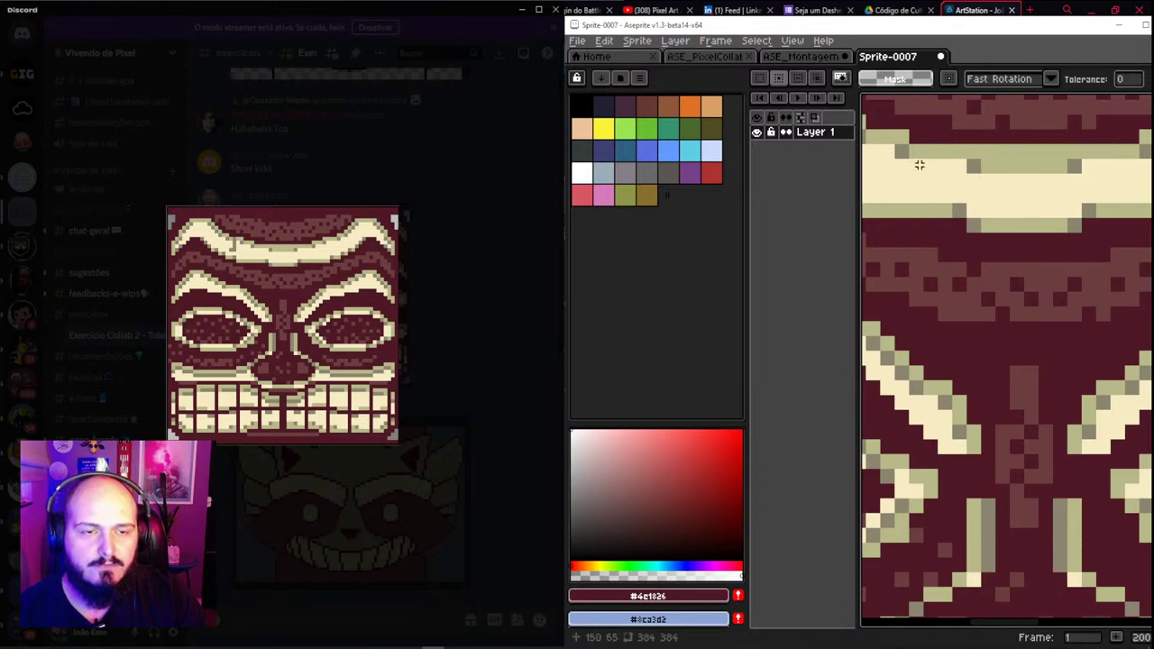
Set Sprite Size width to 64 so the locked height follows, scaling Sprite-0007 to 64×64
{"action": "left_click", "coordinate": [637, 41]}
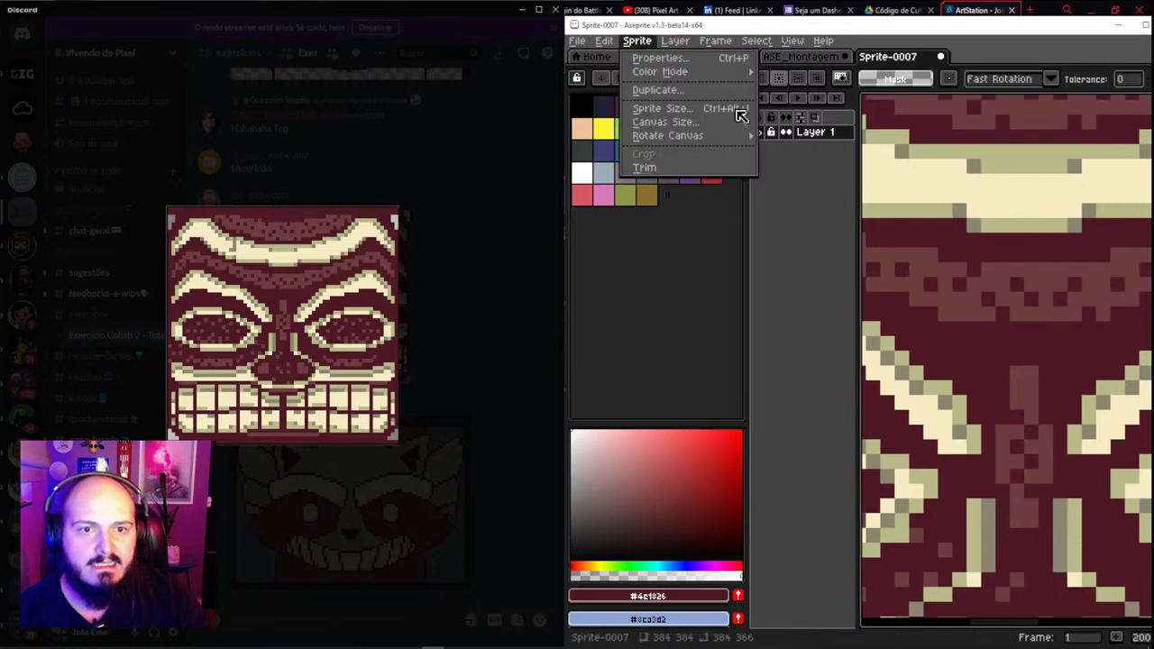
{"action": "left_click", "coordinate": [676, 108]}
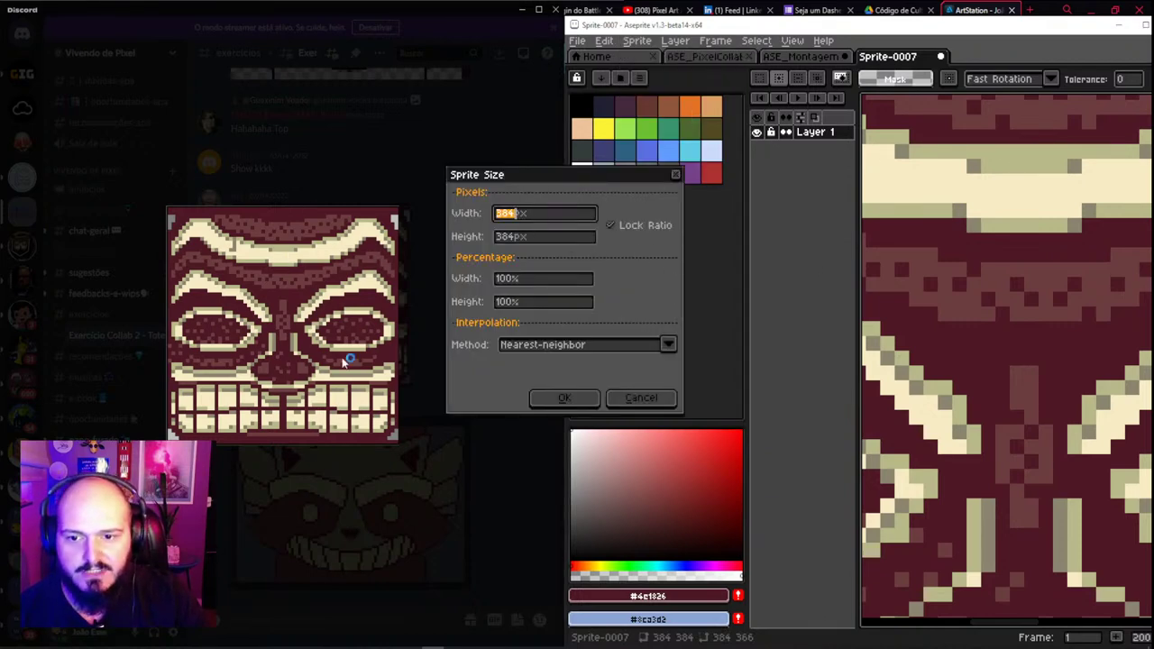
{"action": "left_click", "coordinate": [514, 214]}
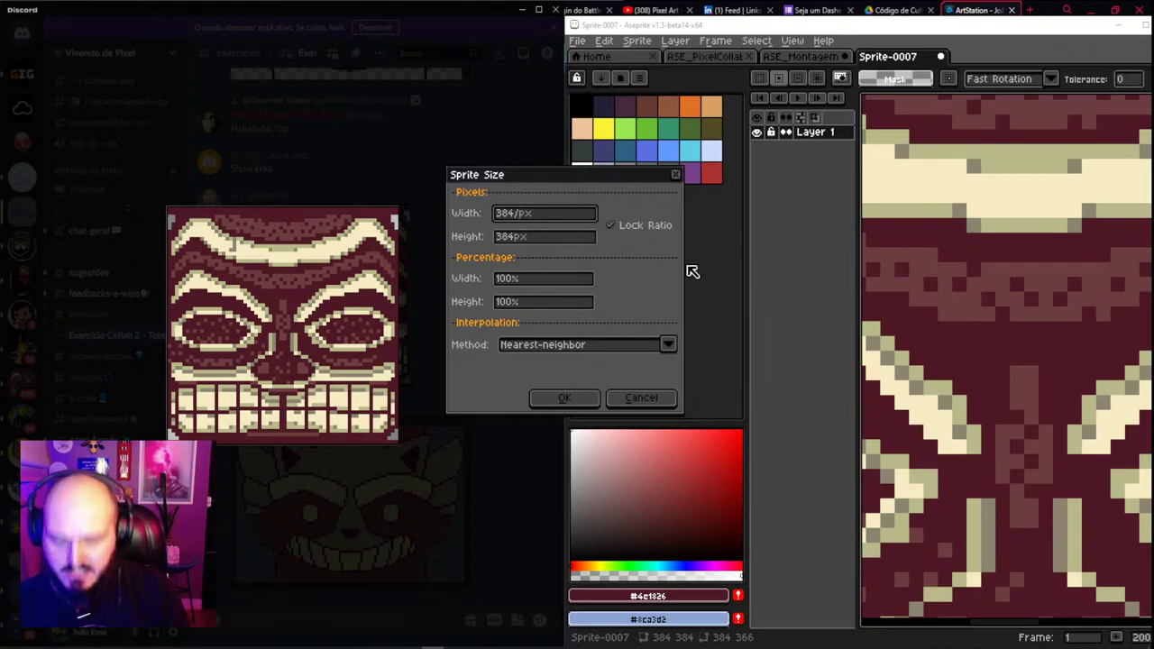
{"action": "key", "text": "BackSpace"}
{"action": "key", "text": "BackSpace"}
{"action": "key", "text": "BackSpace"}
{"action": "type", "text": "64"}
{"action": "key", "text": "Tab"}
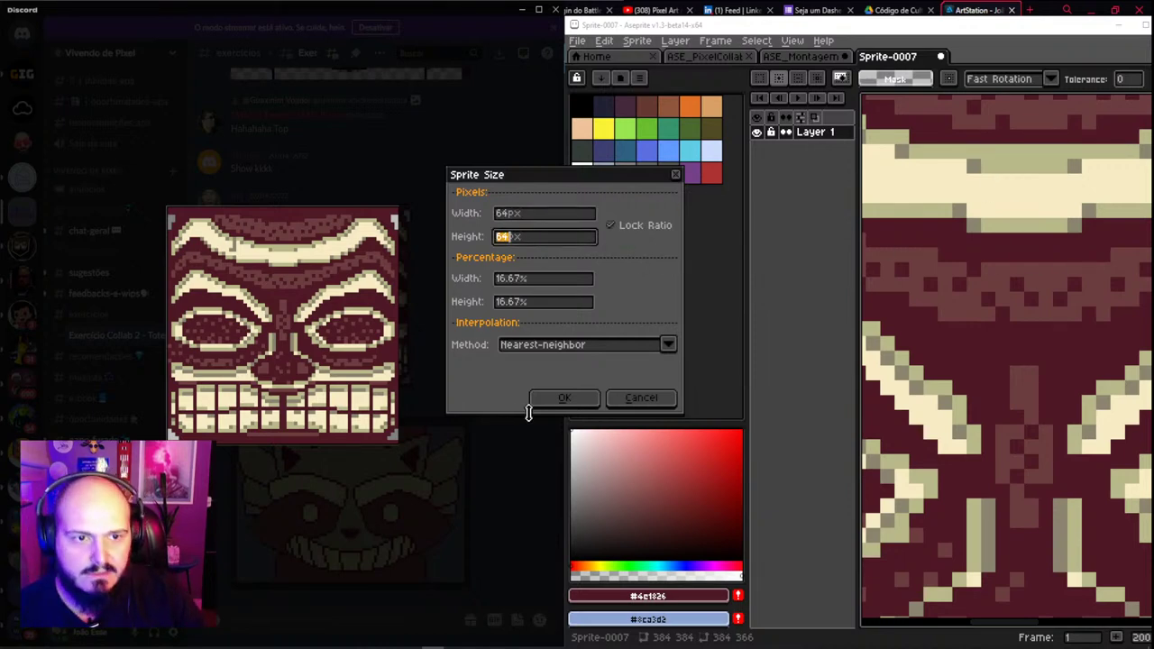
{"action": "left_click", "coordinate": [552, 398]}
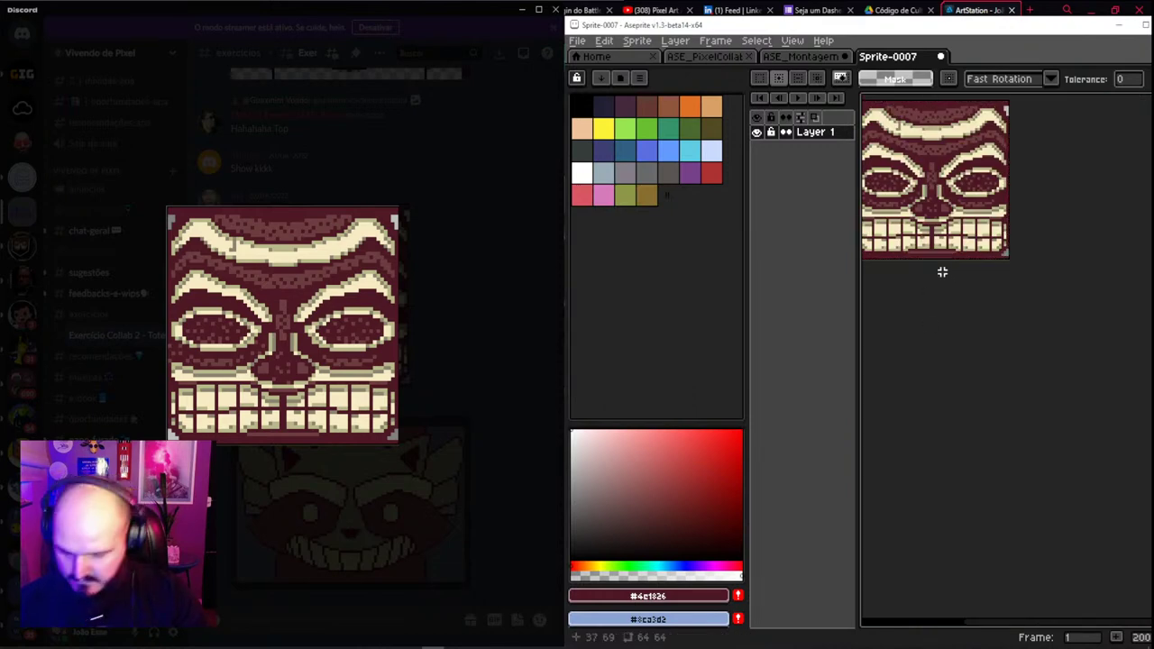
{"action": "left_click", "coordinate": [732, 56]}
Paste the tiki face onto the Raí layer of ASE_Montagem and drag it under the owl head
{"action": "left_click", "coordinate": [799, 56]}
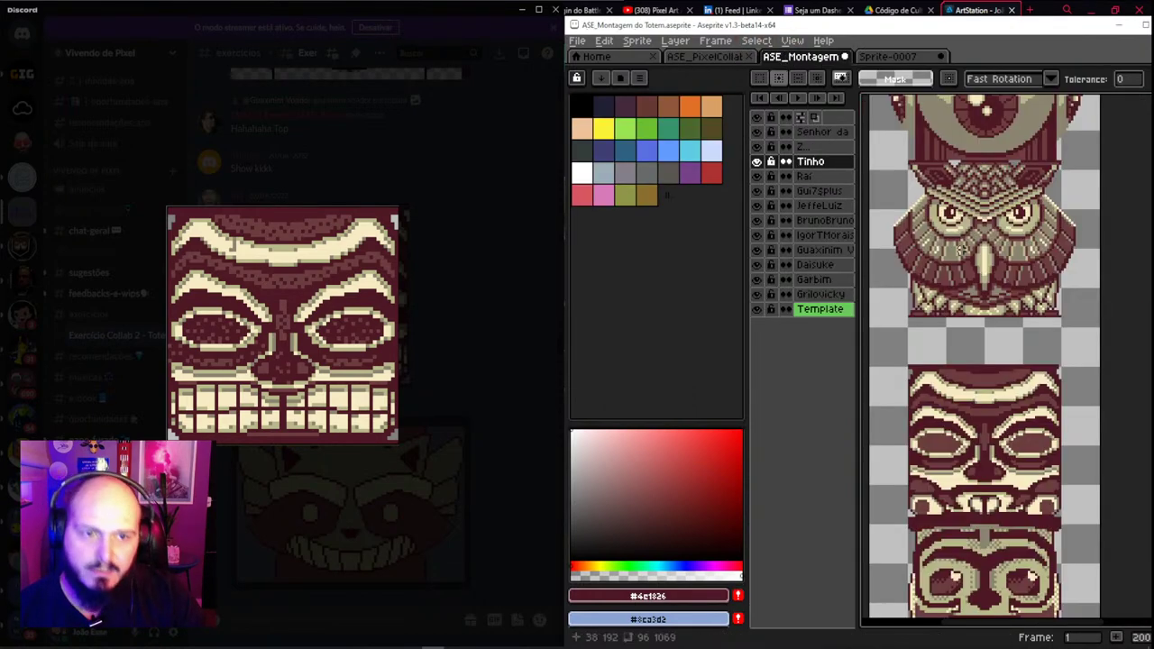
{"action": "key", "text": "v"}
{"action": "left_click", "coordinate": [816, 177]}
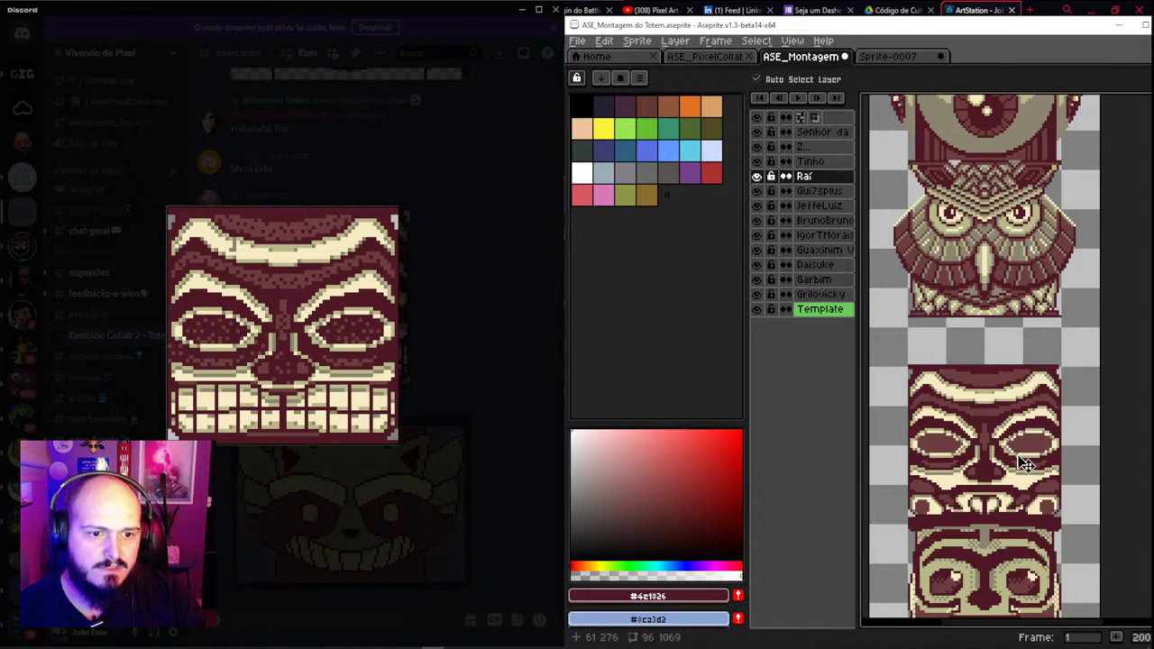
{"action": "key", "text": "ctrl+v"}
{"action": "left_click_drag", "start_coordinate": [1015, 436], "coordinate": [1013, 336]}
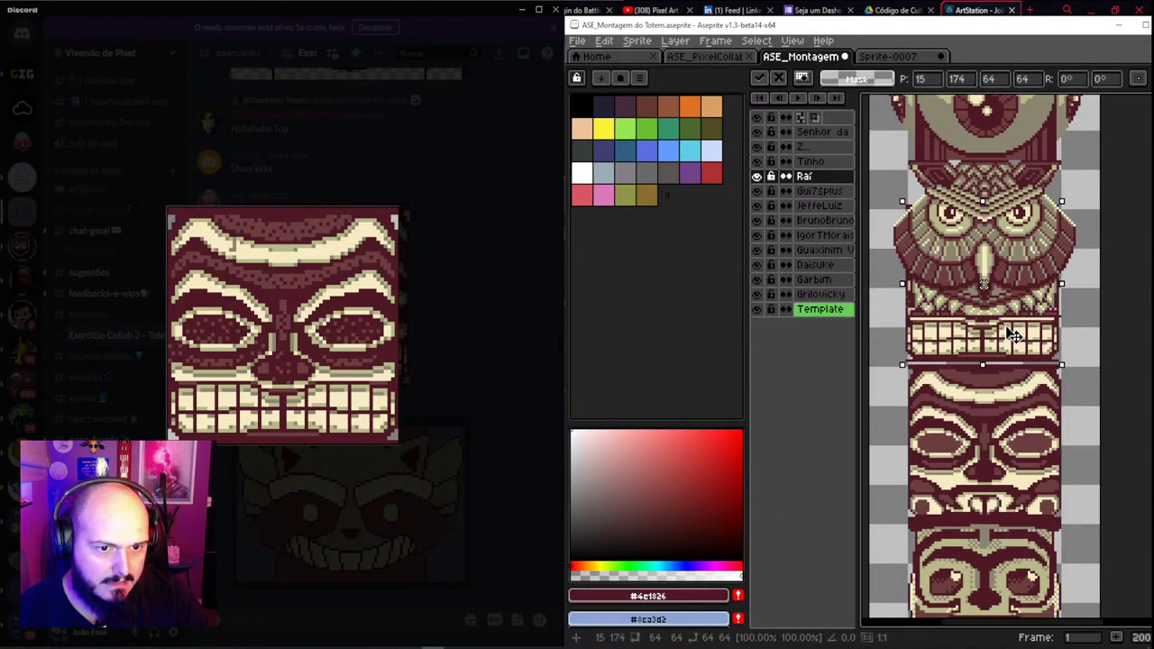
Nudge the pasted face one pixel into position and drop it in place
{"action": "key", "text": "Right"}
{"action": "key", "text": "Down"}
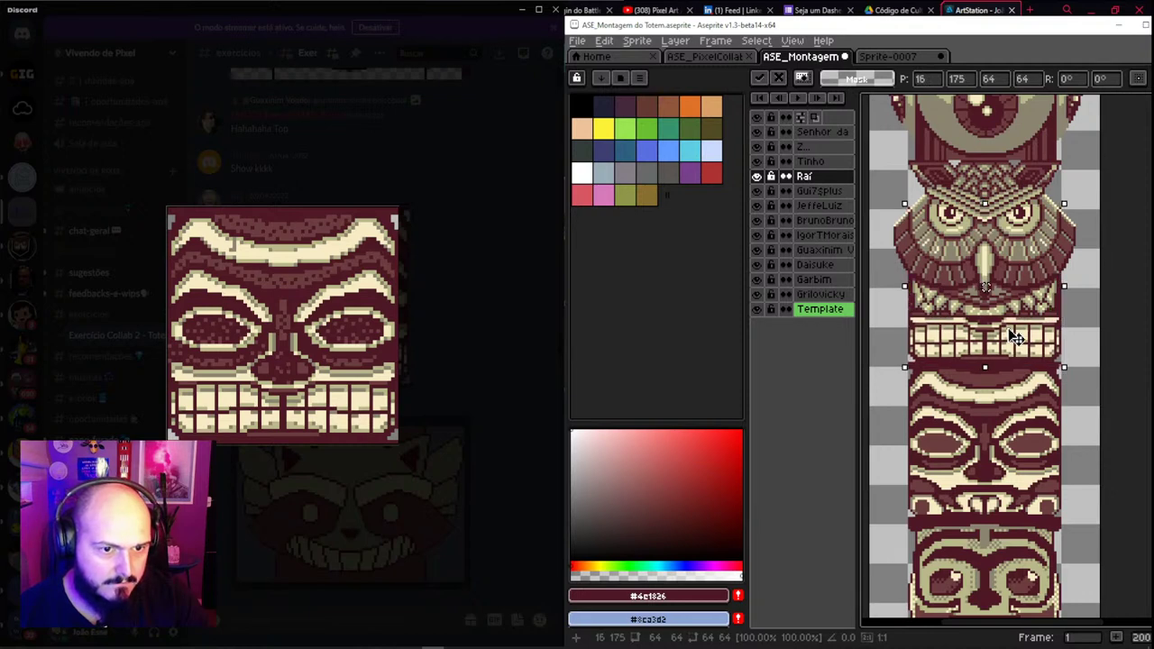
{"action": "key", "text": "Left"}
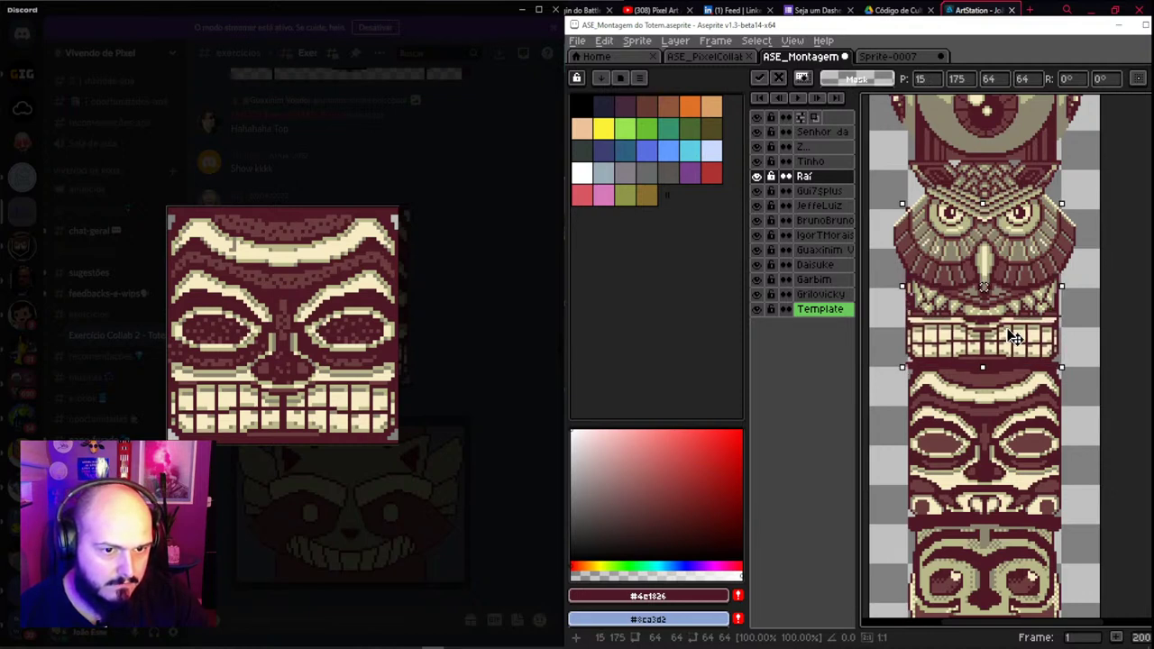
{"action": "key", "text": "ctrl+d"}
{"action": "key", "text": "v"}
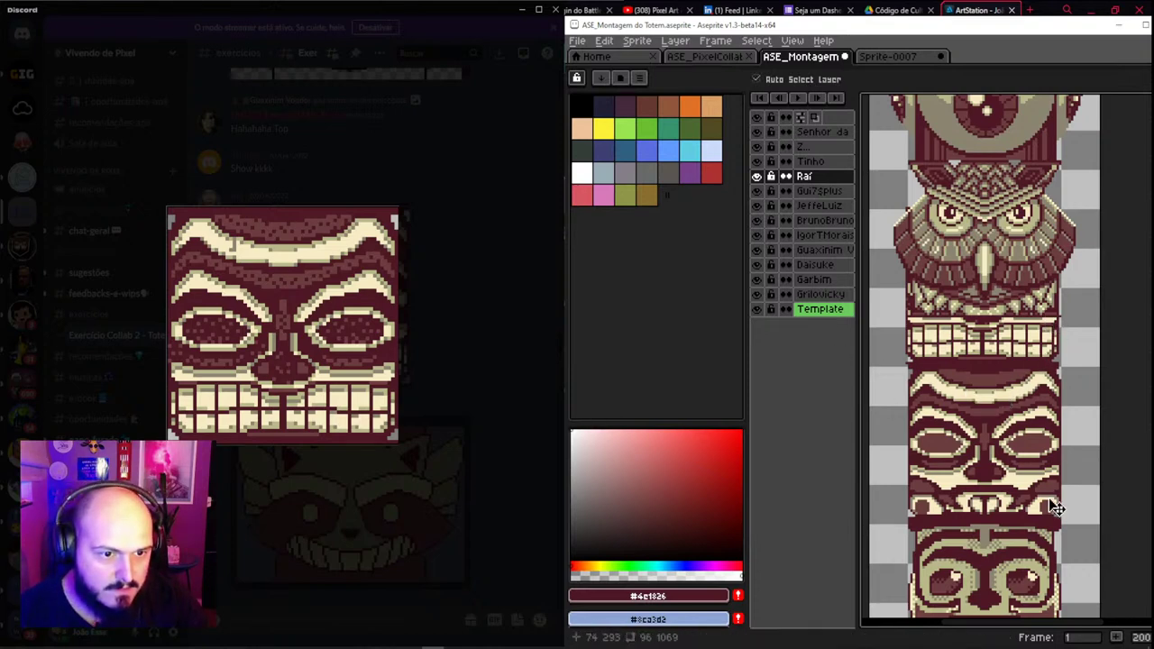
{"action": "scroll", "coordinate": [1019, 460], "scroll_direction": "down", "scroll_amount": 2}
{"action": "scroll", "coordinate": [999, 416], "scroll_direction": "up", "scroll_amount": 2}
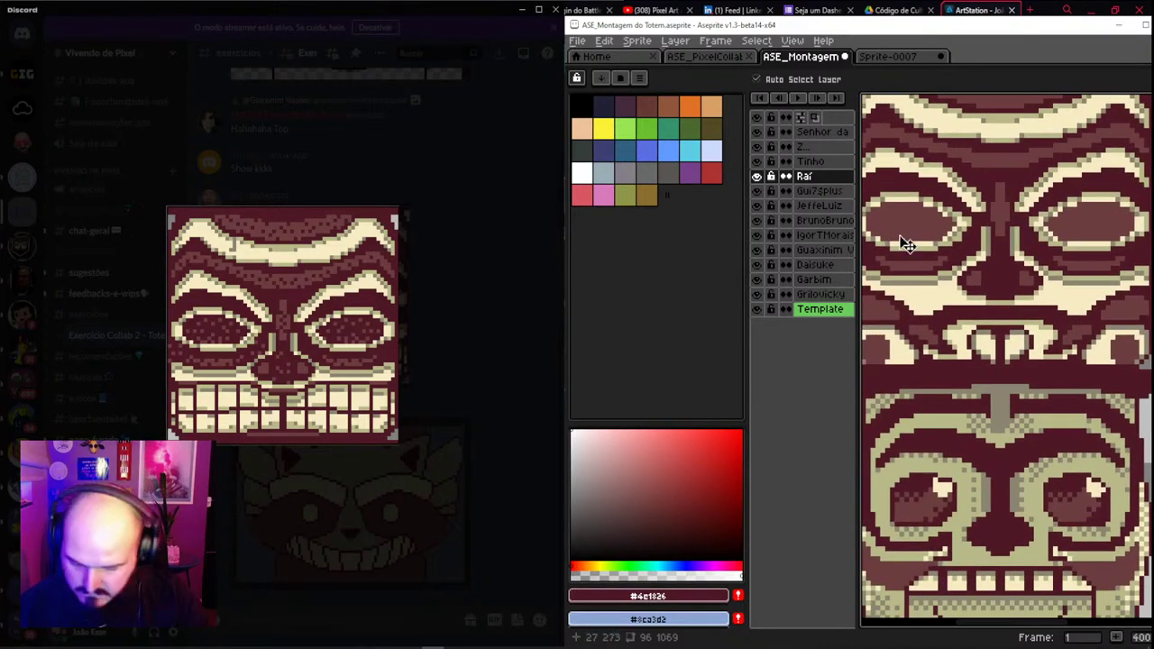
Enable pencil vertical symmetry with a guide down the totem's centre
{"action": "key", "text": "b"}
{"action": "left_click", "coordinate": [947, 79]}
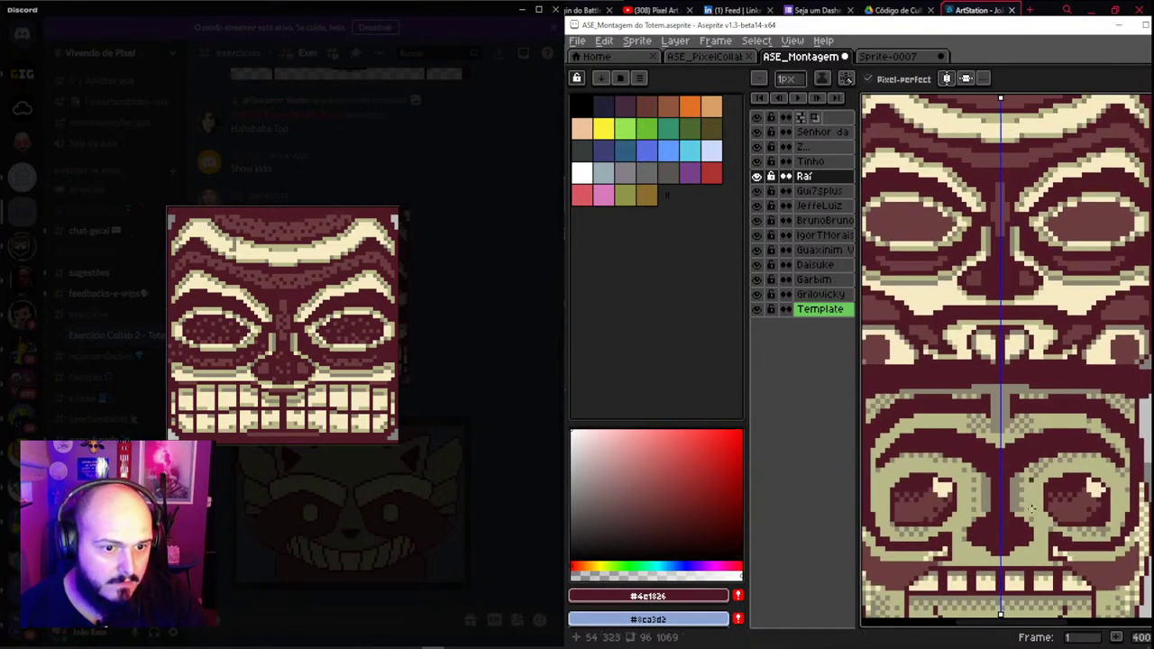
{"action": "scroll", "coordinate": [1010, 482], "scroll_direction": "down", "scroll_amount": 2}
{"action": "scroll", "coordinate": [1010, 483], "scroll_direction": "up", "scroll_amount": 1}
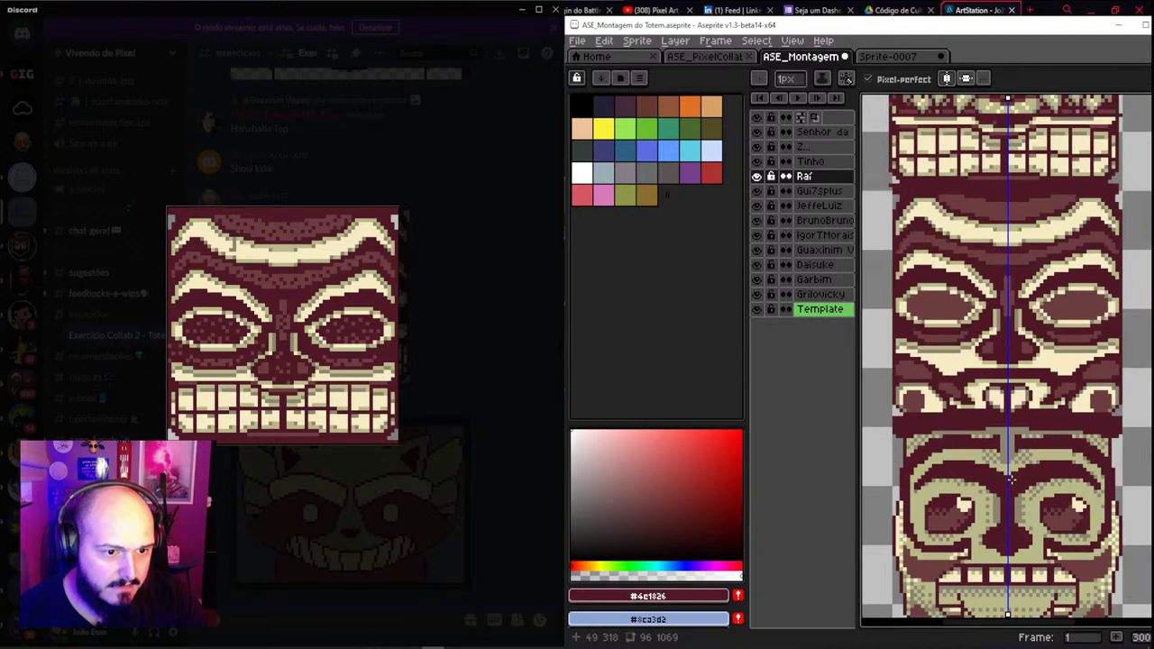
{"action": "scroll", "coordinate": [1016, 519], "scroll_direction": "up", "scroll_amount": 5}
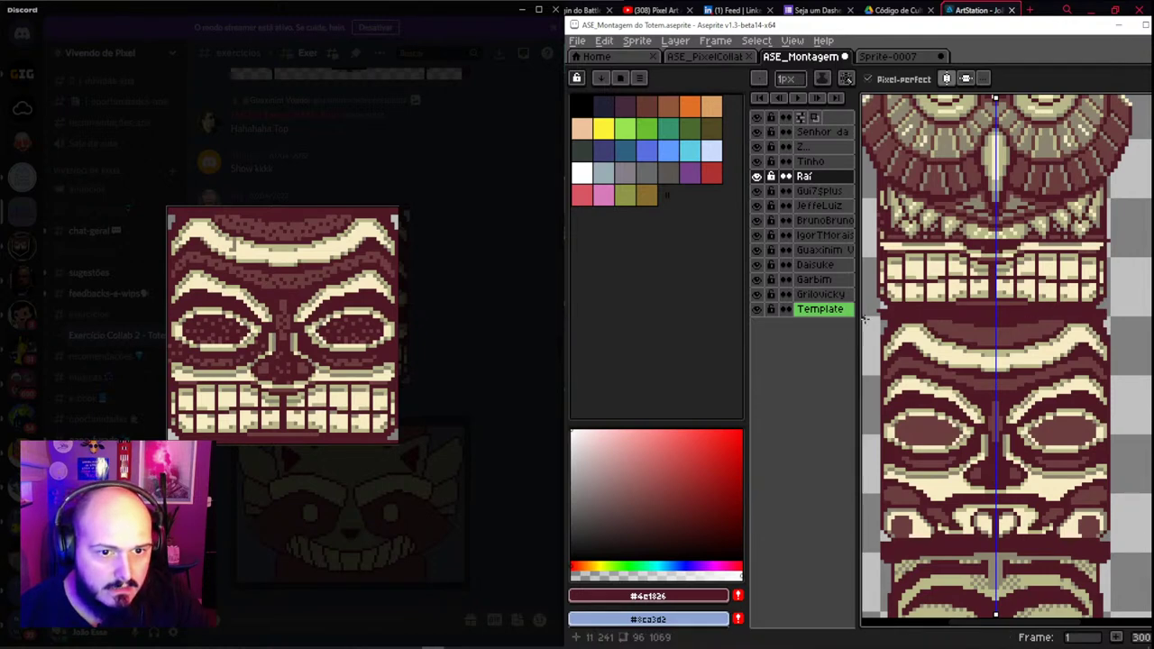
{"action": "scroll", "coordinate": [1001, 397], "scroll_direction": "up", "scroll_amount": 4}
Check the owl section's alignment with a marquee selection and a close-up of the tiki teeth
{"action": "key", "text": "v"}
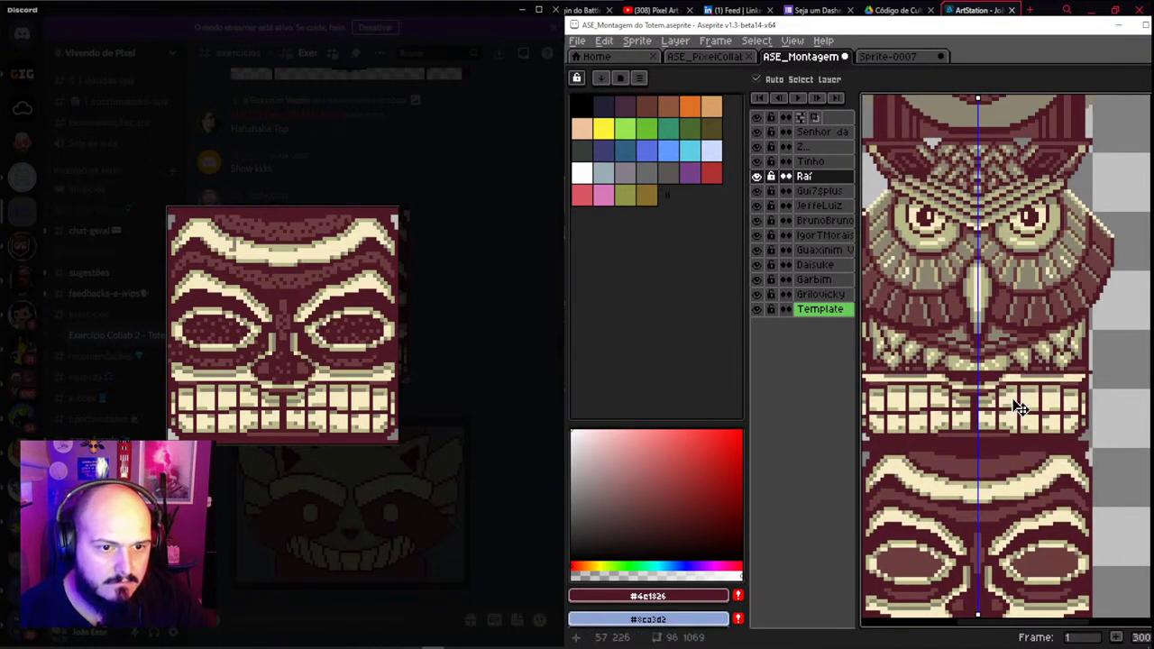
{"action": "scroll", "coordinate": [1019, 408], "scroll_direction": "down", "scroll_amount": 1}
{"action": "key", "text": "m"}
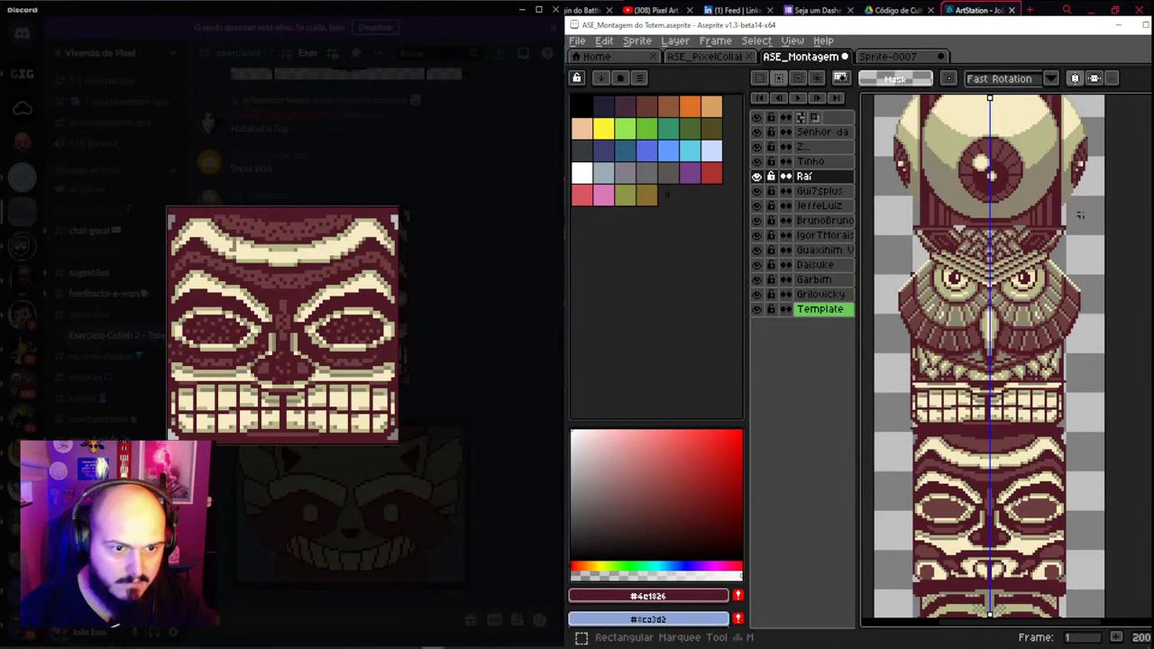
{"action": "left_click_drag", "start_coordinate": [1099, 215], "coordinate": [904, 398]}
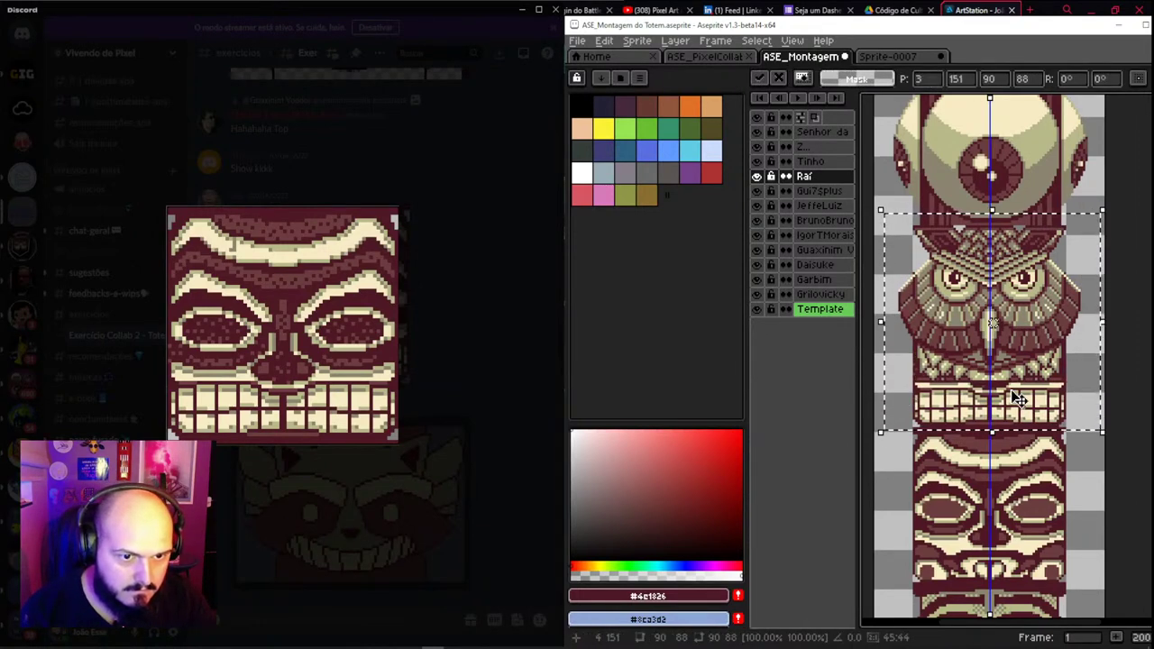
{"action": "key", "text": "Return"}
{"action": "key", "text": "v"}
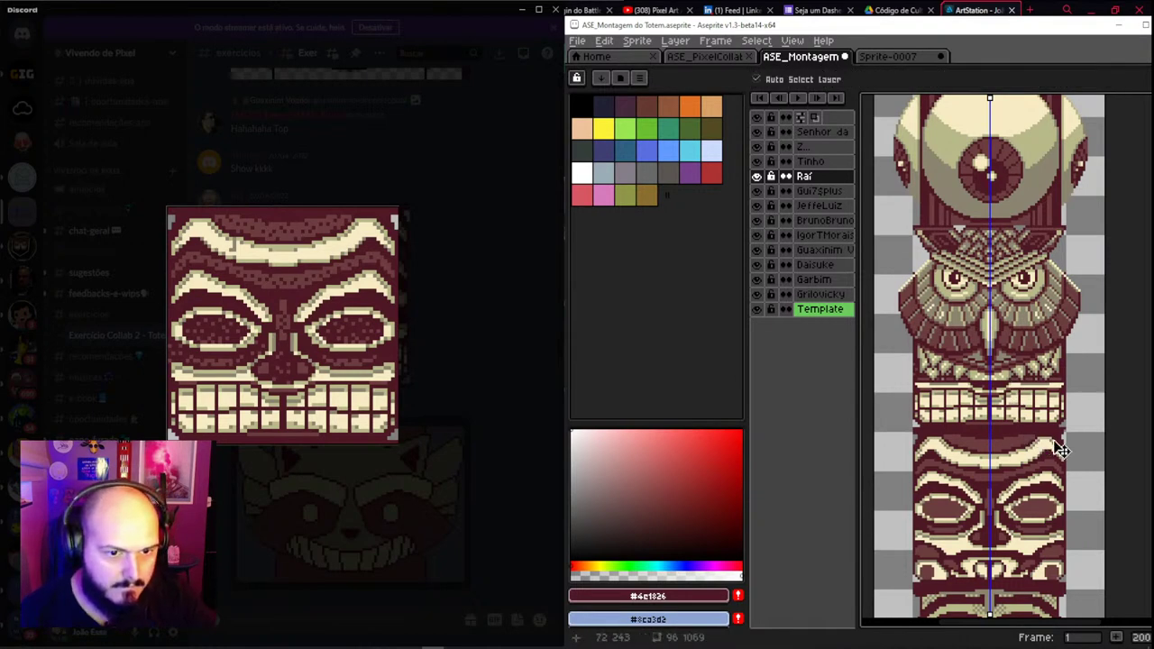
{"action": "scroll", "coordinate": [1062, 449], "scroll_direction": "up", "scroll_amount": 2}
{"action": "left_click_drag", "start_coordinate": [1062, 449], "coordinate": [1049, 410]}
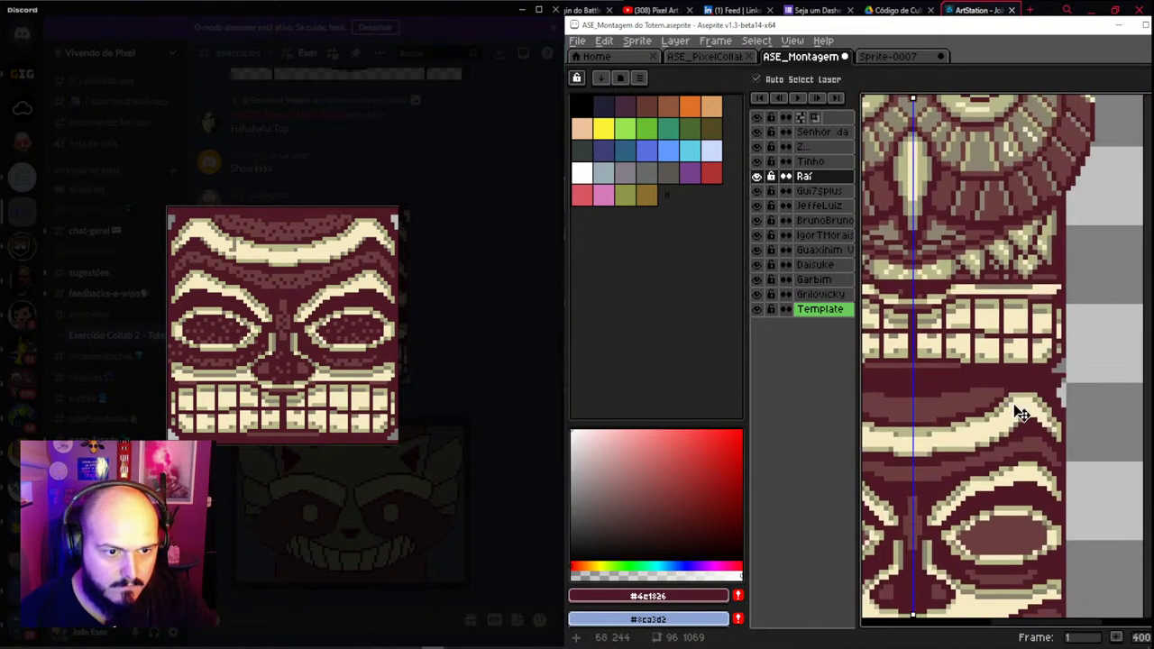
Inspect the big eye piece, then bring the Discord Totem channel to the front
{"action": "key", "text": "b"}
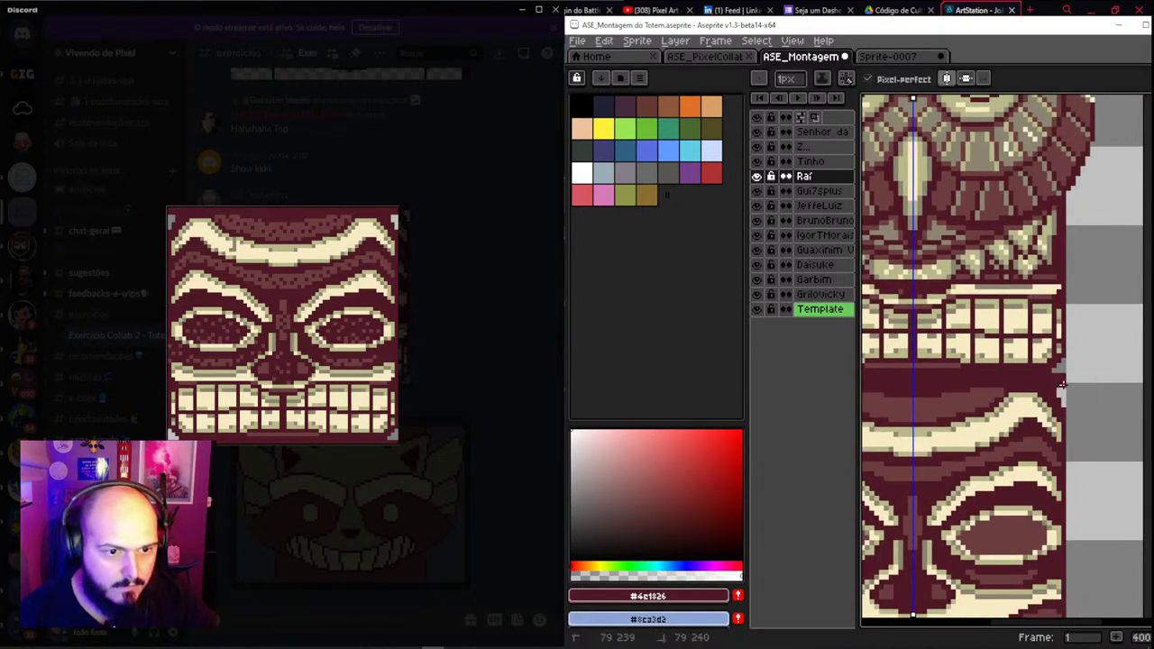
{"action": "scroll", "coordinate": [981, 408], "scroll_direction": "down", "scroll_amount": 2}
{"action": "scroll", "coordinate": [983, 409], "scroll_direction": "down", "scroll_amount": 2}
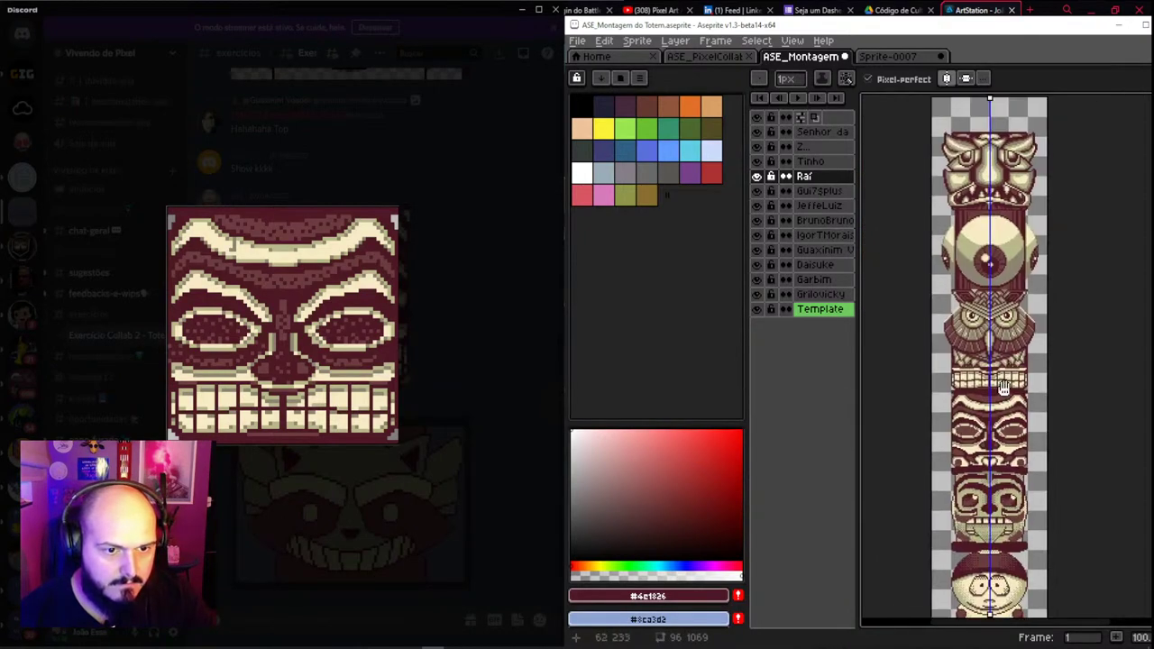
{"action": "scroll", "coordinate": [991, 435], "scroll_direction": "up", "scroll_amount": 2}
{"action": "left_click_drag", "start_coordinate": [992, 434], "coordinate": [992, 586]}
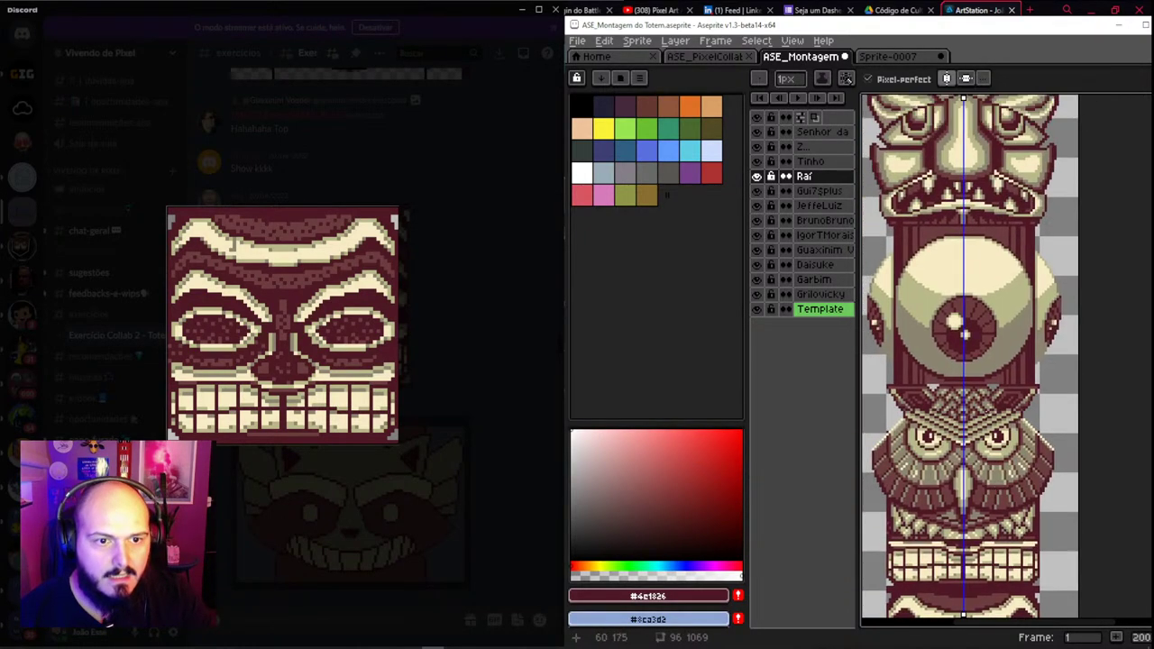
{"action": "key", "text": "v"}
{"action": "left_click", "coordinate": [380, 293]}
{"action": "scroll", "coordinate": [380, 339], "scroll_direction": "up", "scroll_amount": 10}
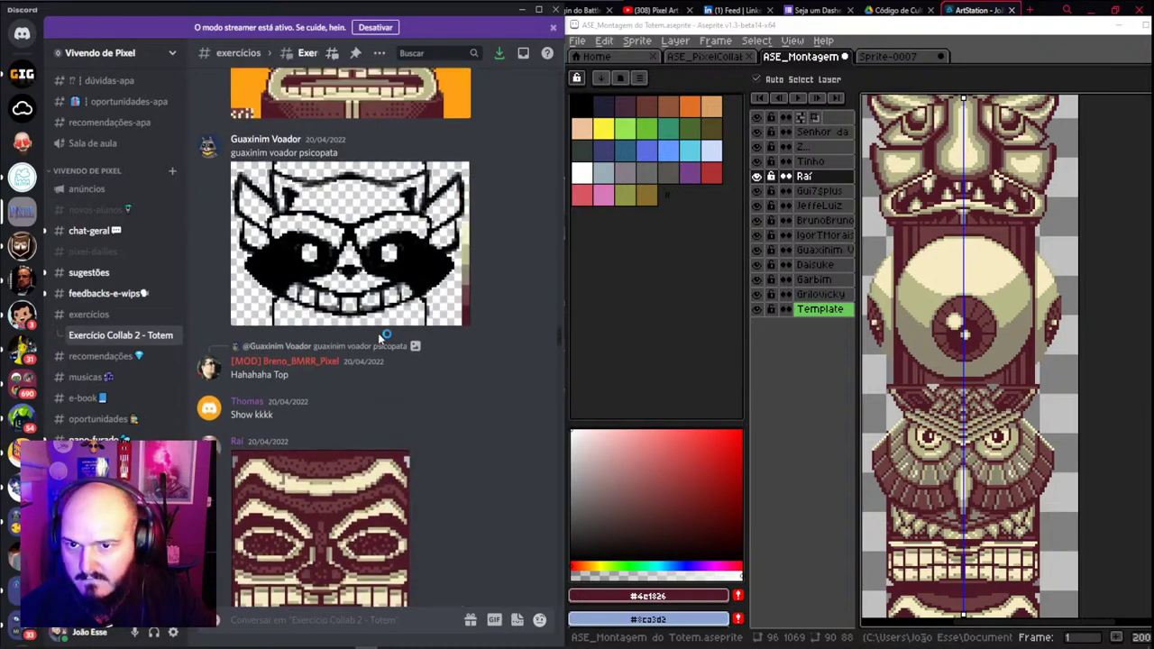
Copy another member's totem submission image from the Totem channel via Copiar imagem
{"action": "scroll", "coordinate": [380, 352], "scroll_direction": "up", "scroll_amount": 5}
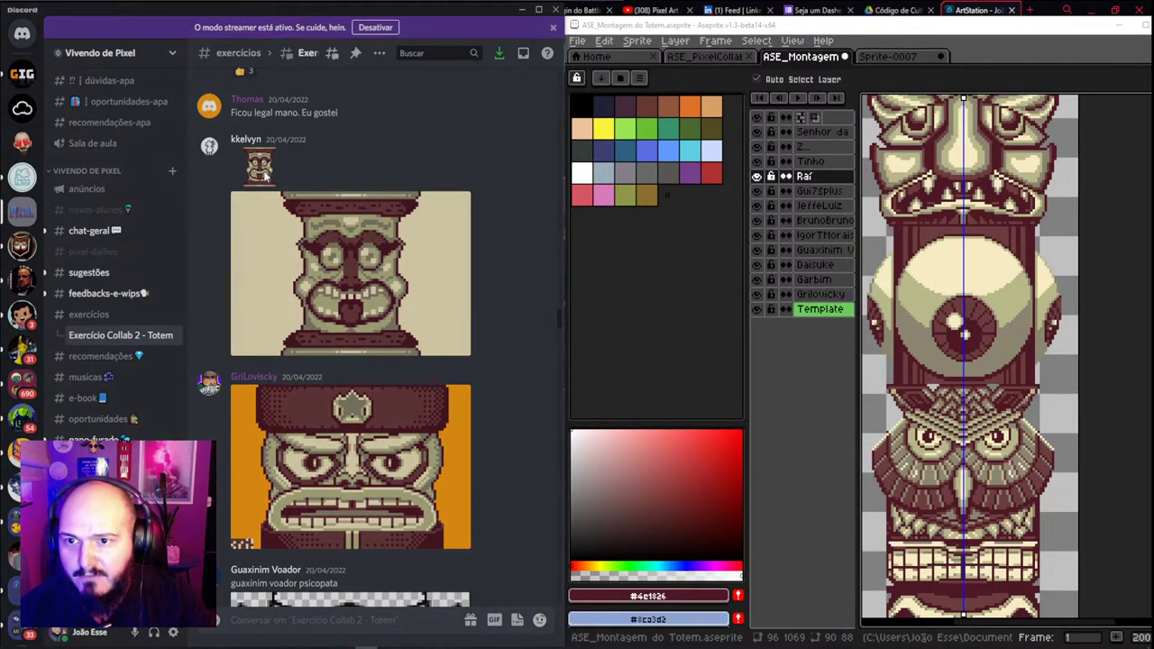
{"action": "left_click", "coordinate": [262, 177]}
{"action": "right_click", "coordinate": [285, 311]}
{"action": "left_click", "coordinate": [307, 338]}
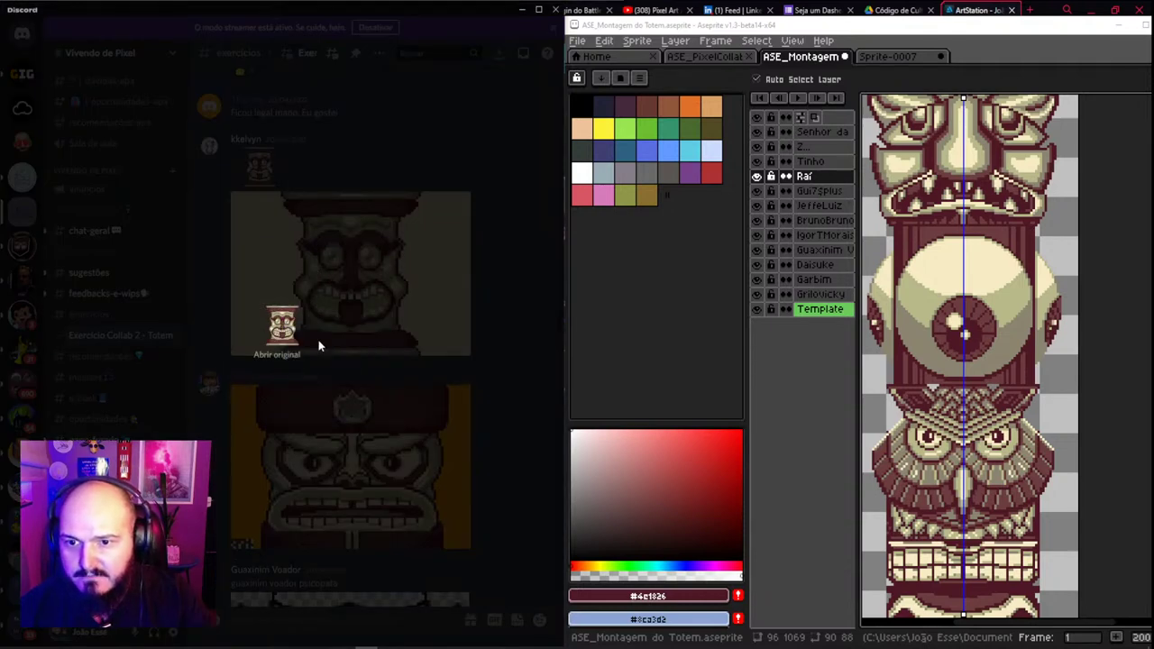
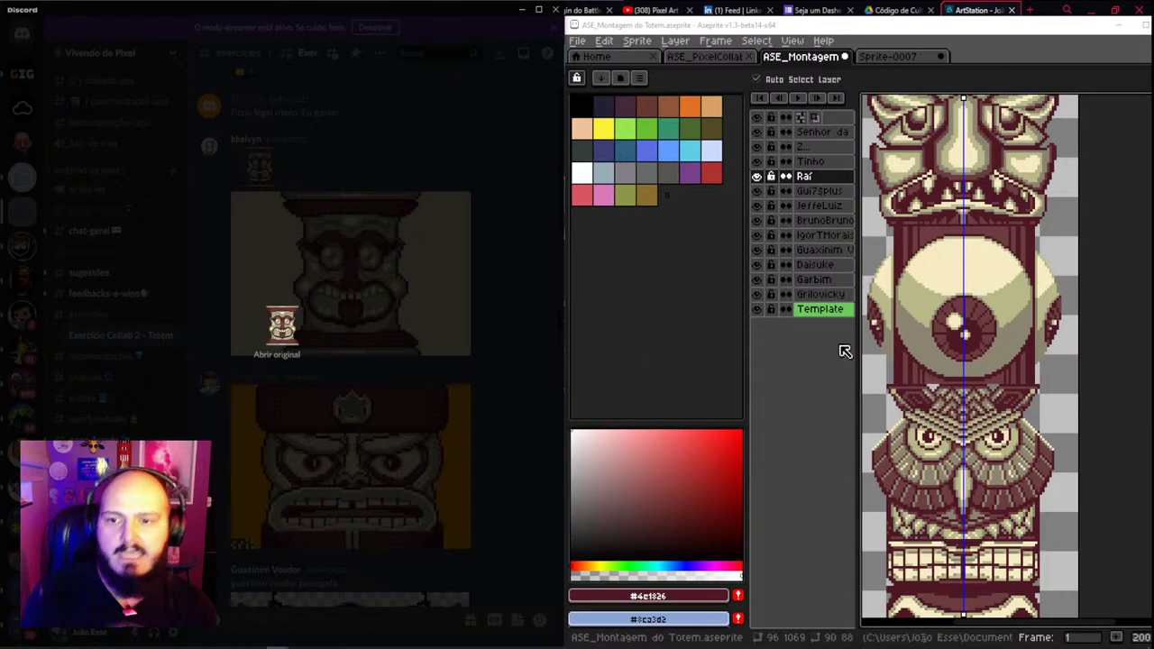
Close the Discord preview and select the top face's layer in Aseprite with the pencil tool
{"action": "left_click", "coordinate": [512, 329]}
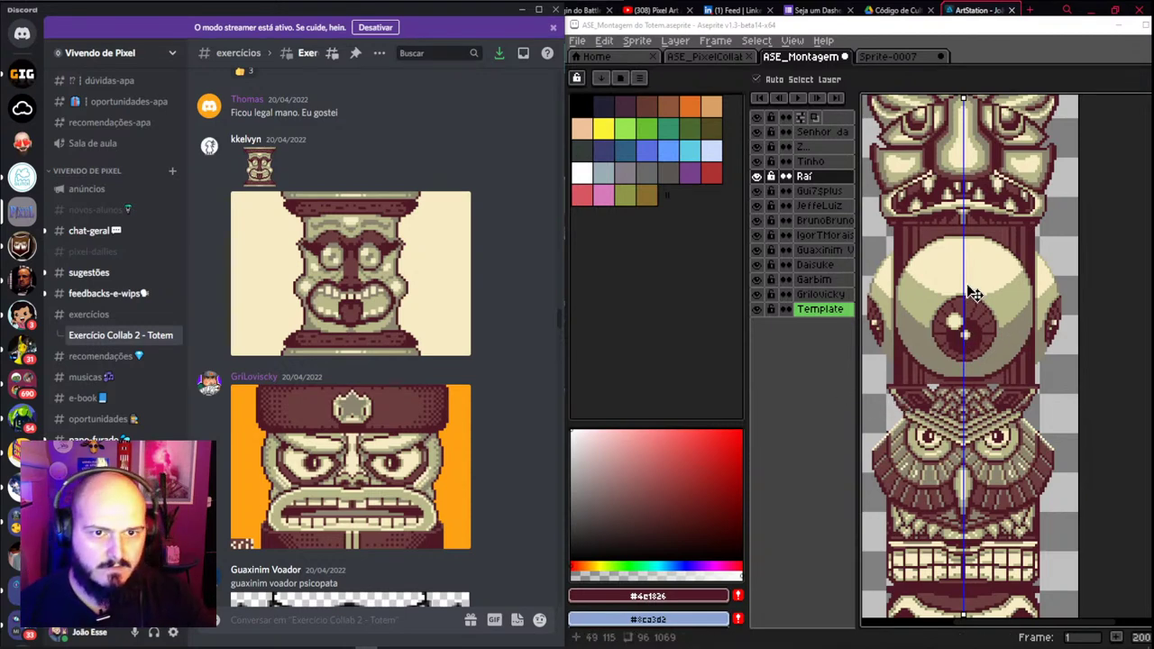
{"action": "type", "text": "v"}
{"action": "scroll", "coordinate": [974, 354], "scroll_direction": "down", "scroll_amount": 3}
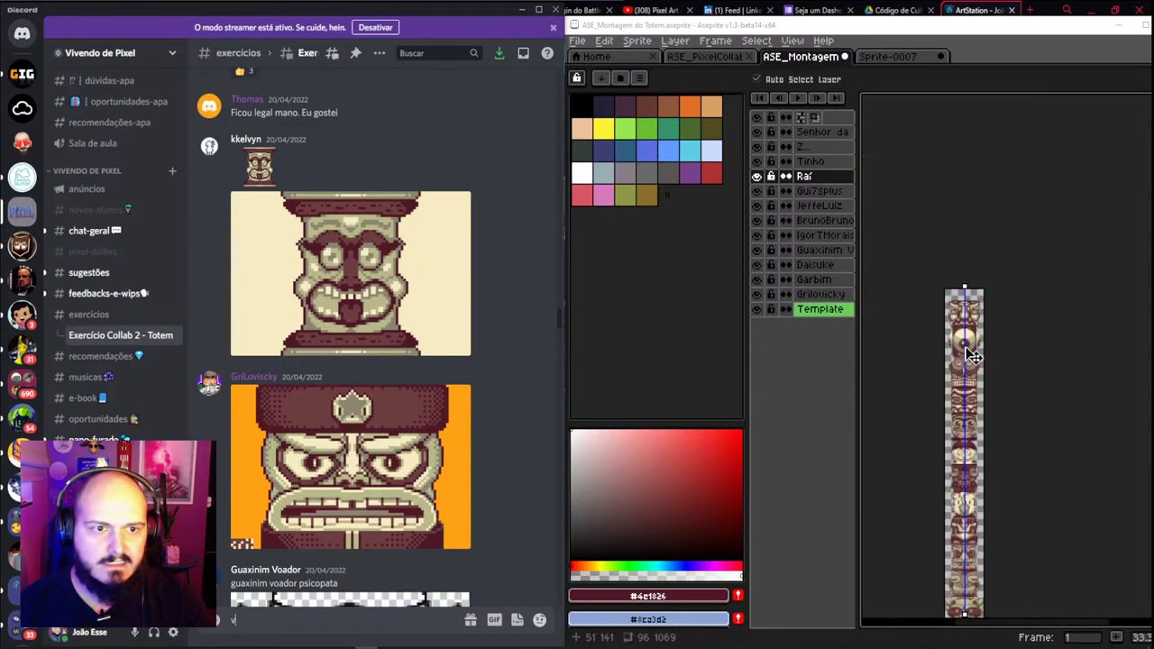
{"action": "scroll", "coordinate": [978, 370], "scroll_direction": "up", "scroll_amount": 2}
{"action": "scroll", "coordinate": [986, 394], "scroll_direction": "up", "scroll_amount": 1}
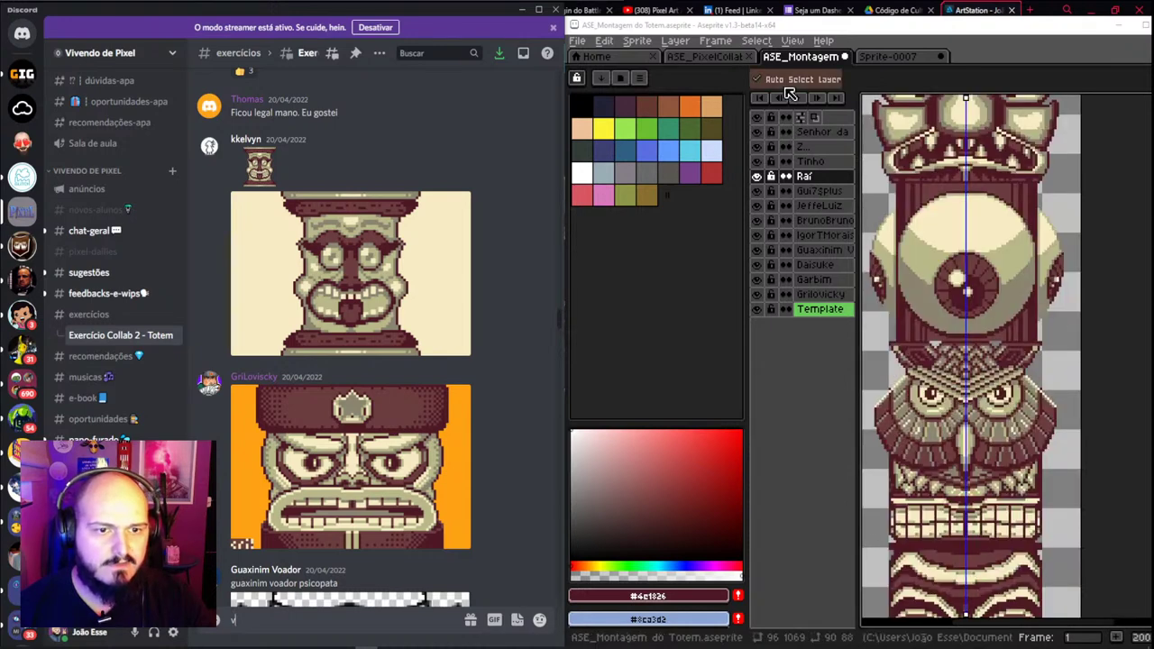
{"action": "type", "text": "b"}
{"action": "left_click", "coordinate": [988, 171]}
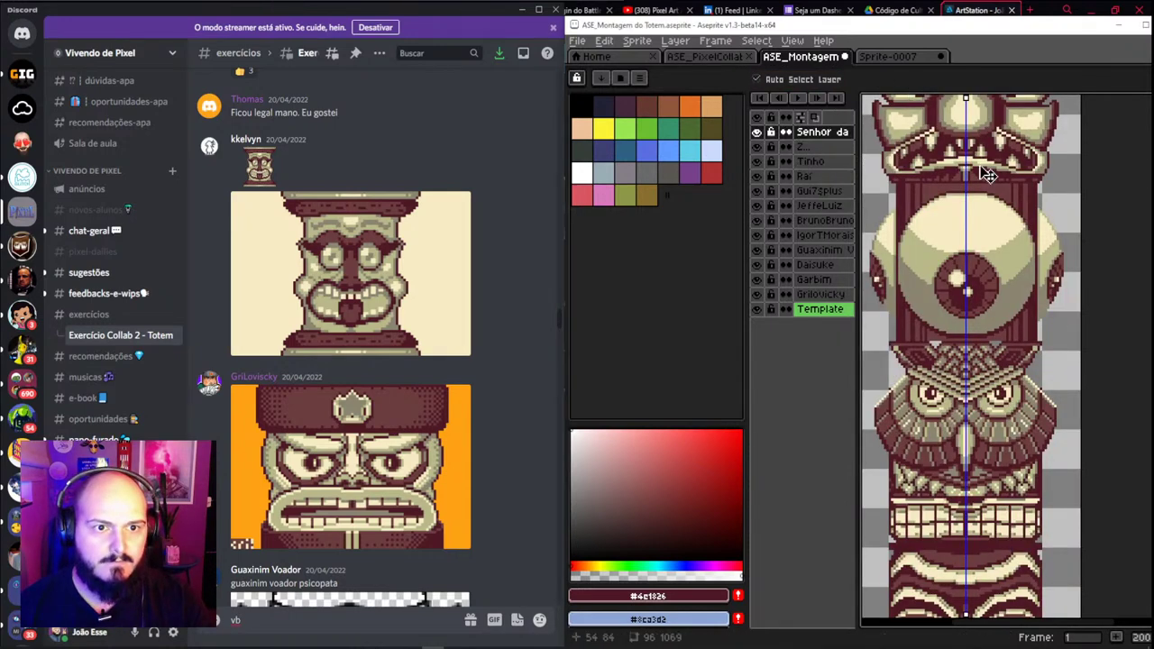
{"action": "key", "text": "b"}
{"action": "left_click", "coordinate": [949, 79]}
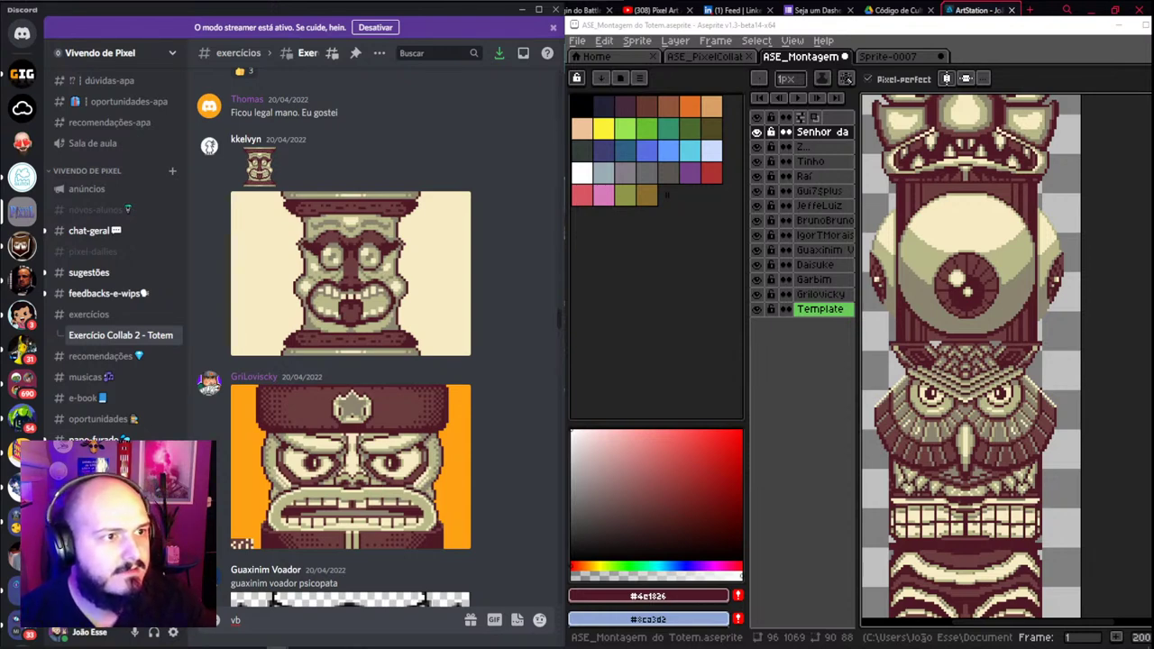
{"action": "scroll", "coordinate": [957, 263], "scroll_direction": "down", "scroll_amount": 2}
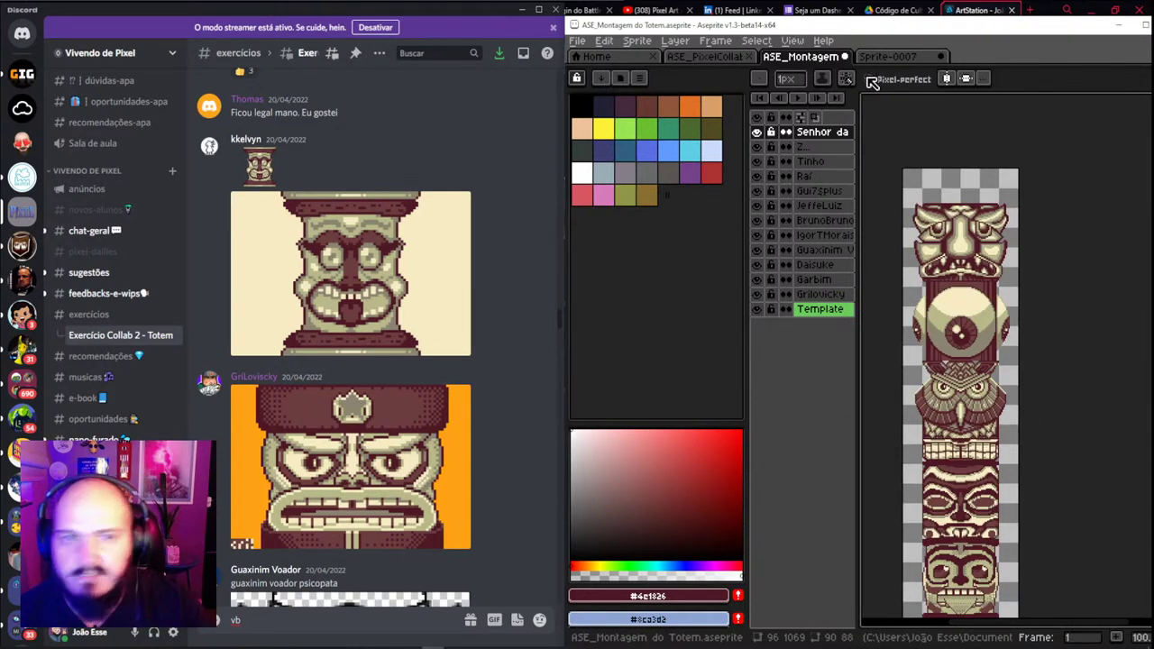
View the newest submitted face full size in Discord and copy the image with Copiar imagem
{"action": "right_click", "coordinate": [258, 165]}
{"action": "left_click", "coordinate": [261, 164]}
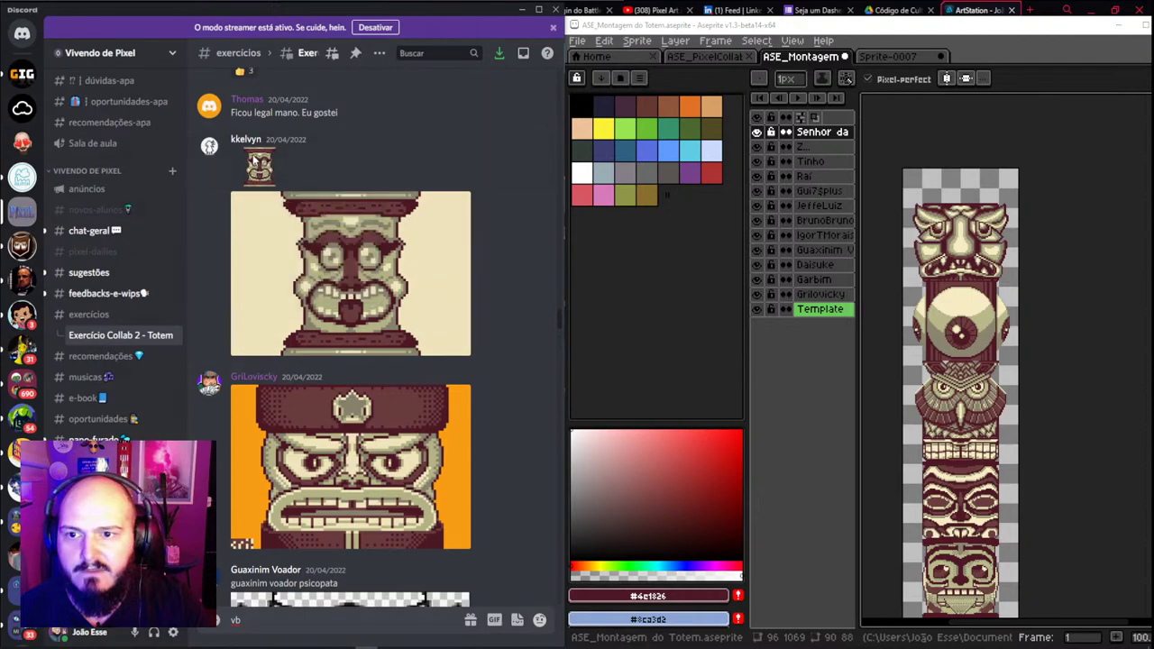
{"action": "left_click", "coordinate": [261, 165]}
{"action": "right_click", "coordinate": [286, 323]}
{"action": "left_click", "coordinate": [311, 340]}
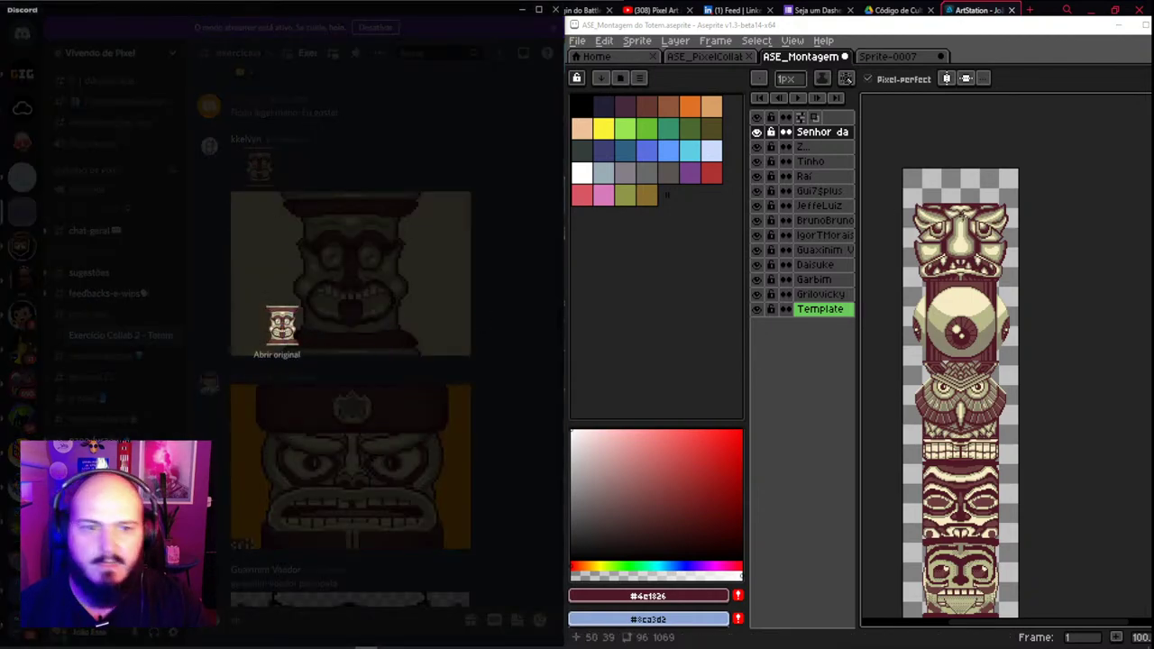
Paste the face onto a new layer named after its submitter and drag it above the top face
{"action": "scroll", "coordinate": [1007, 255], "scroll_direction": "up", "scroll_amount": 3}
{"action": "key", "text": "v"}
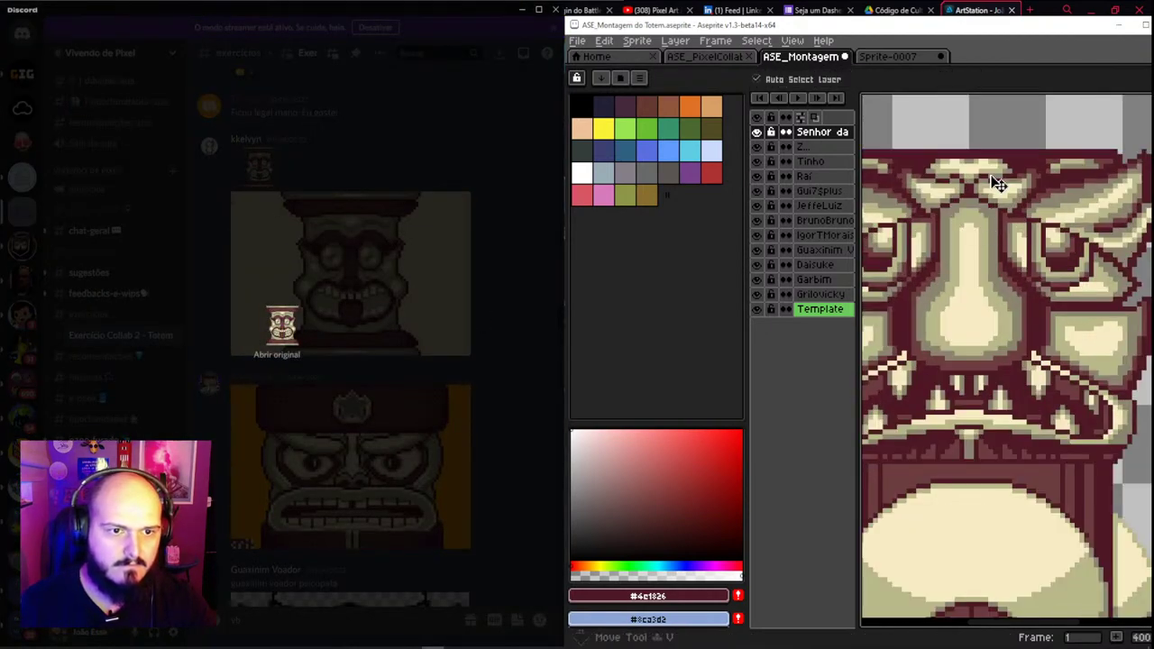
{"action": "key", "text": "shift+n"}
{"action": "double_click", "coordinate": [820, 134]}
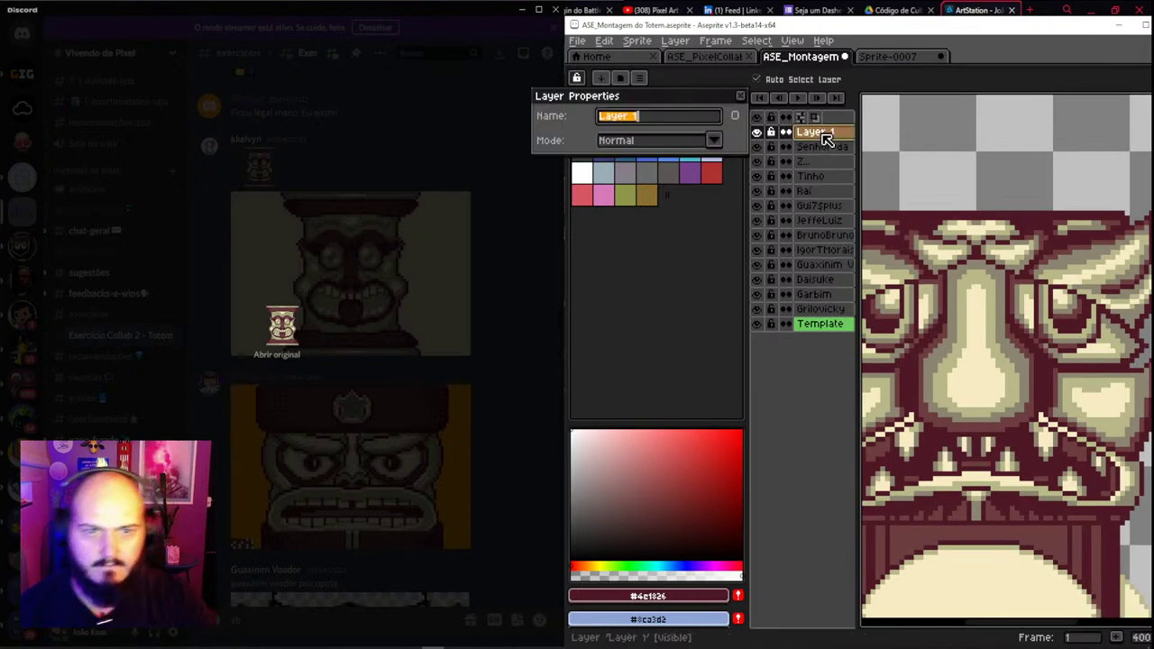
{"action": "type", "text": "kkel"}
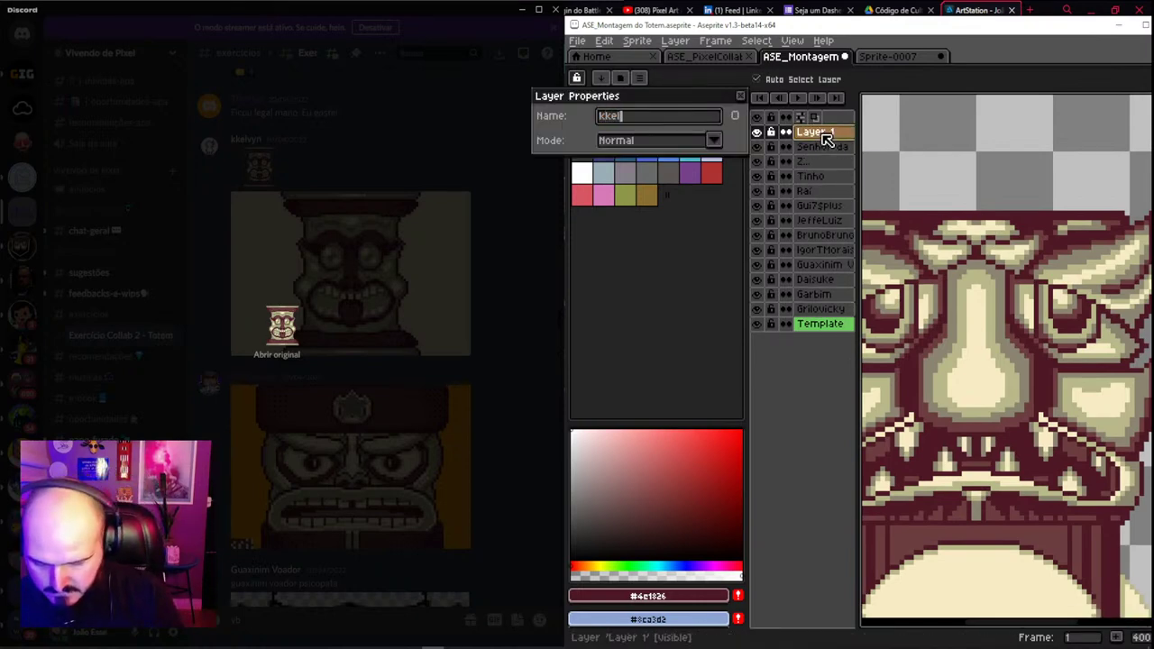
{"action": "type", "text": "vyn"}
{"action": "key", "text": "Return"}
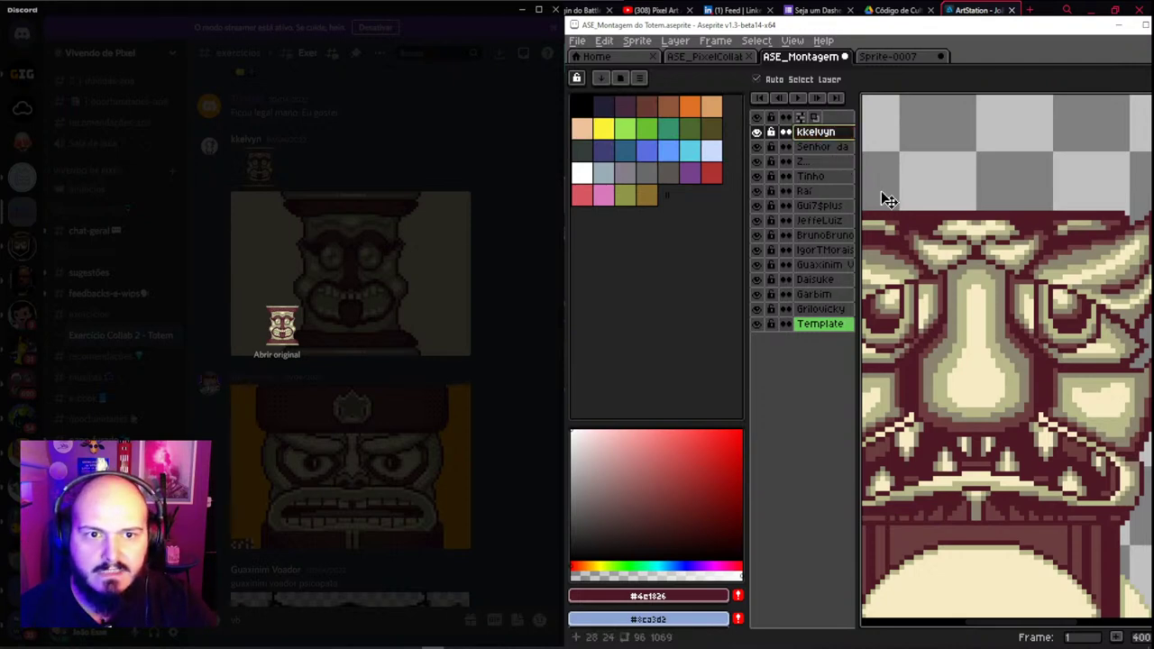
{"action": "left_click_drag", "start_coordinate": [954, 189], "coordinate": [965, 142]}
{"action": "scroll", "coordinate": [965, 141], "scroll_direction": "down", "scroll_amount": 3}
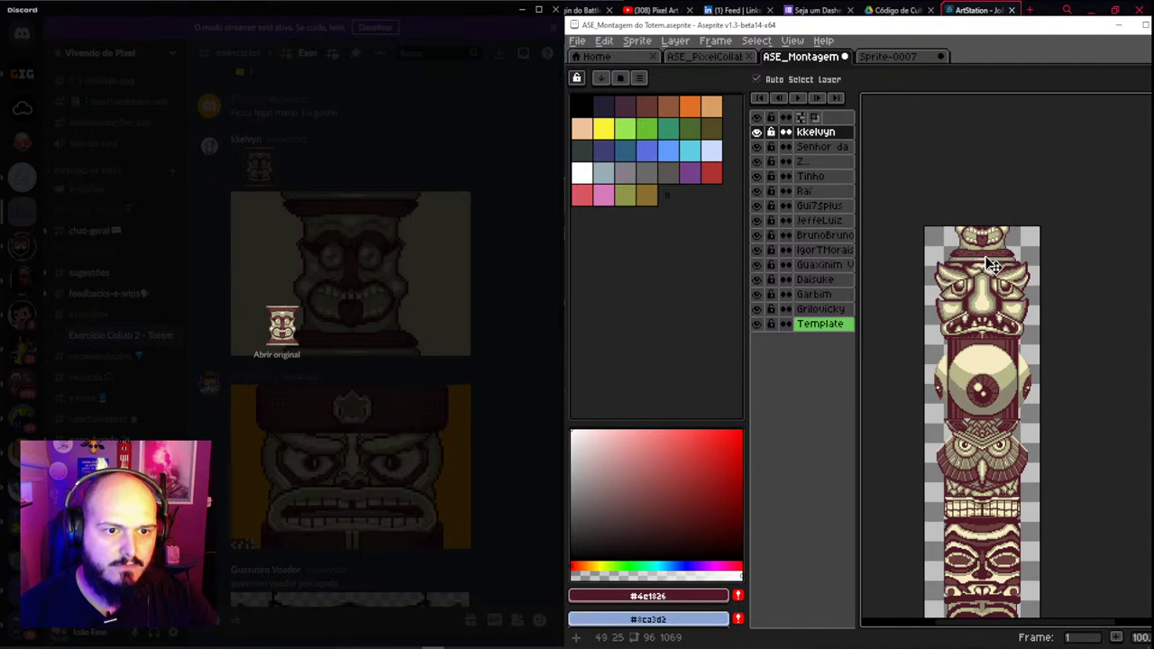
Extend the canvas by 177 px at the top through Canvas Size
{"action": "key", "text": "v"}
{"action": "key", "text": "ctrl+alt+c"}
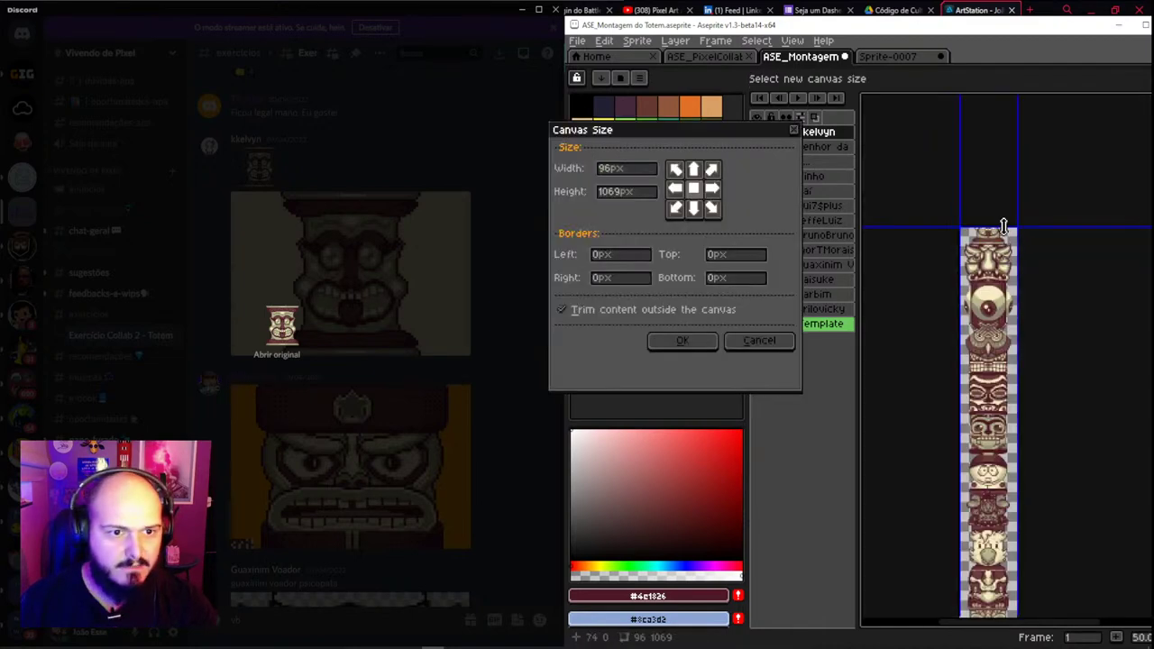
{"action": "left_click_drag", "start_coordinate": [1005, 227], "coordinate": [1008, 114]}
{"action": "left_click", "coordinate": [681, 341]}
Review the full totem column and close the Discord image preview
{"action": "scroll", "coordinate": [996, 270], "scroll_direction": "up", "scroll_amount": 5}
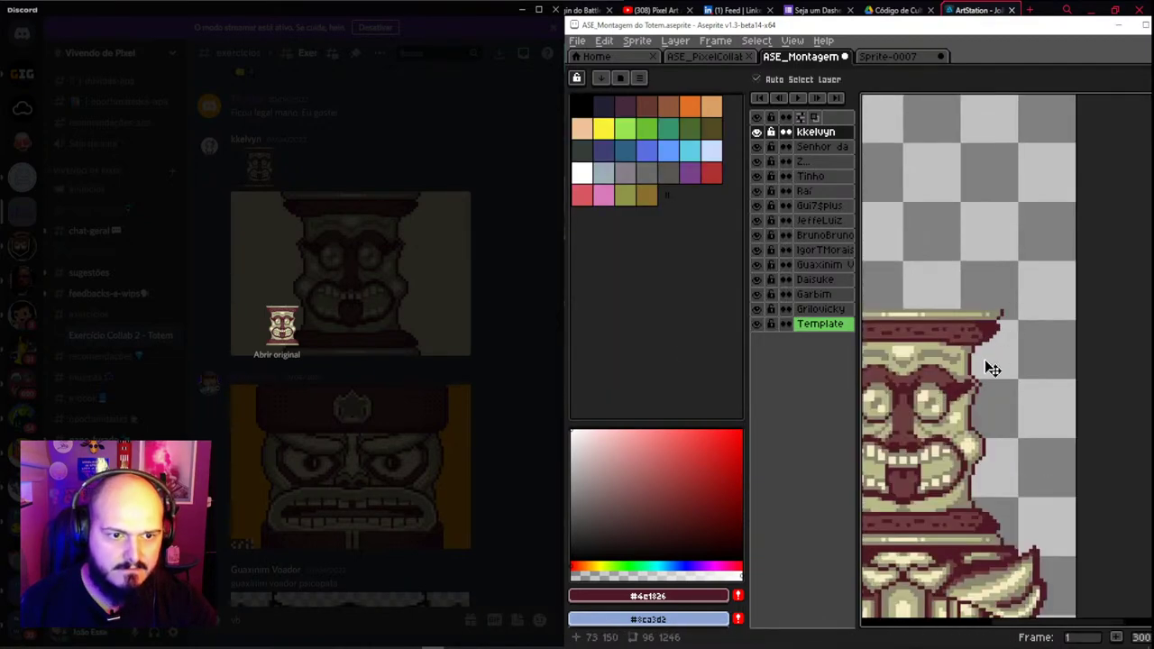
{"action": "scroll", "coordinate": [1017, 263], "scroll_direction": "down", "scroll_amount": 3}
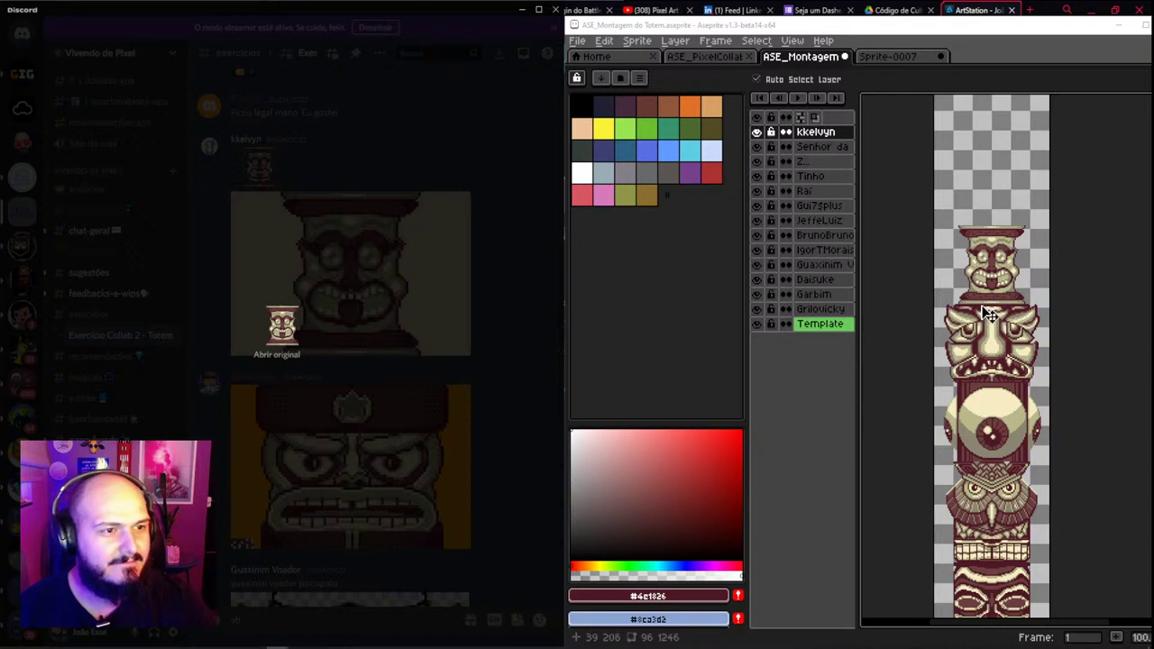
{"action": "scroll", "coordinate": [978, 262], "scroll_direction": "down", "scroll_amount": 10}
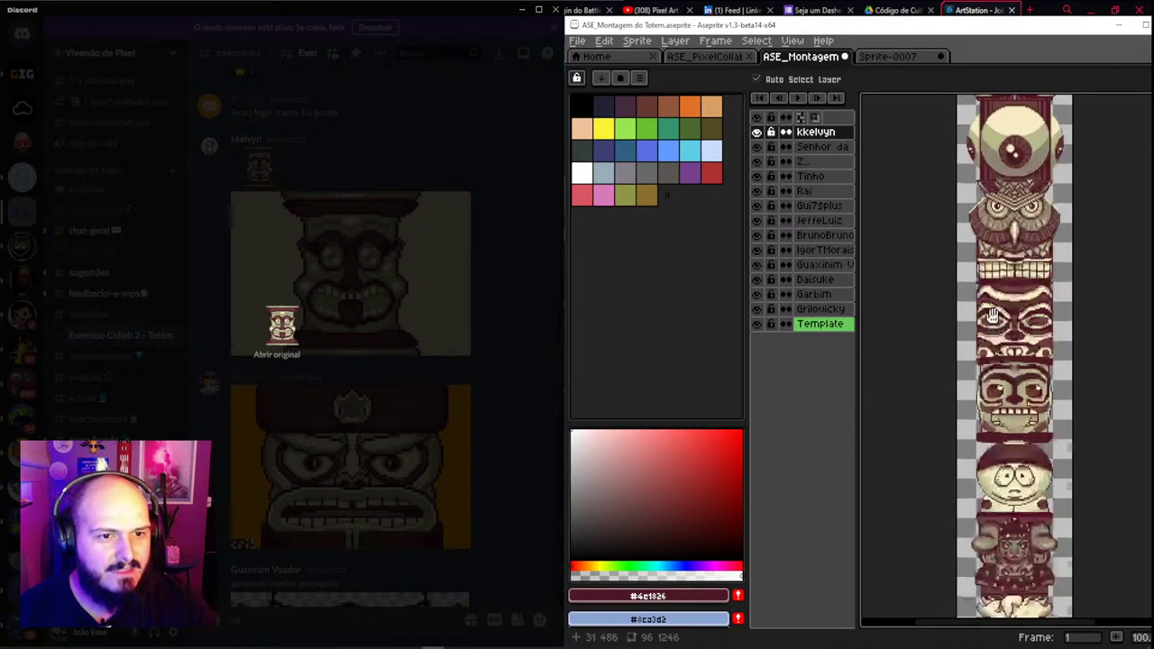
{"action": "scroll", "coordinate": [996, 289], "scroll_direction": "down", "scroll_amount": 10}
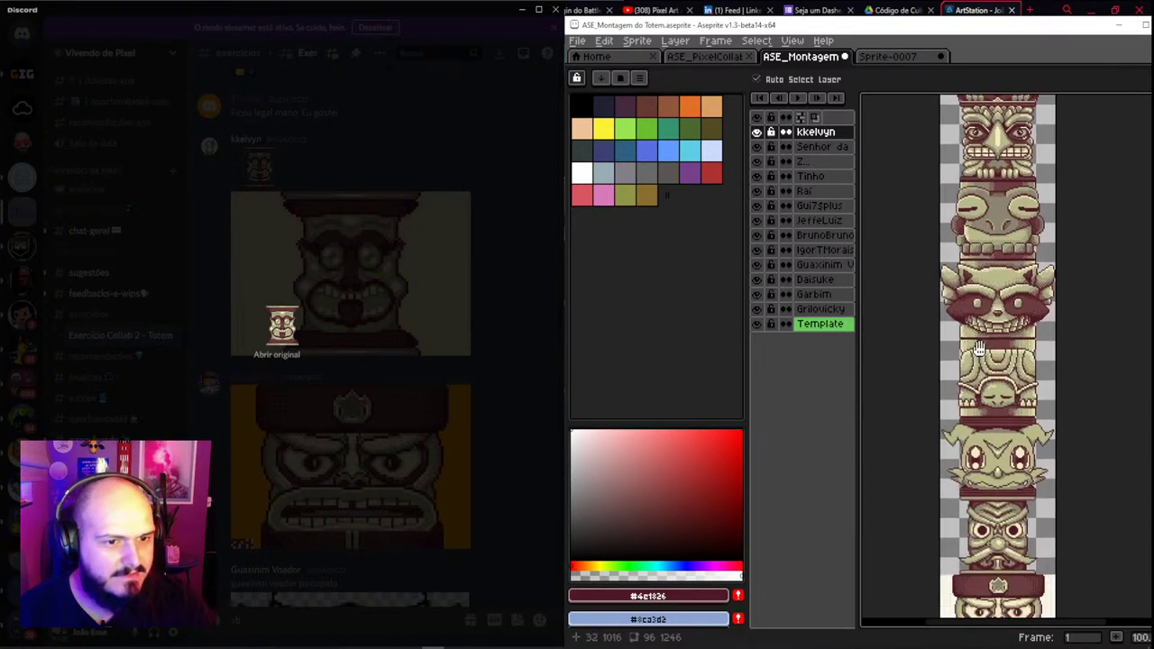
{"action": "scroll", "coordinate": [999, 329], "scroll_direction": "down", "scroll_amount": 1}
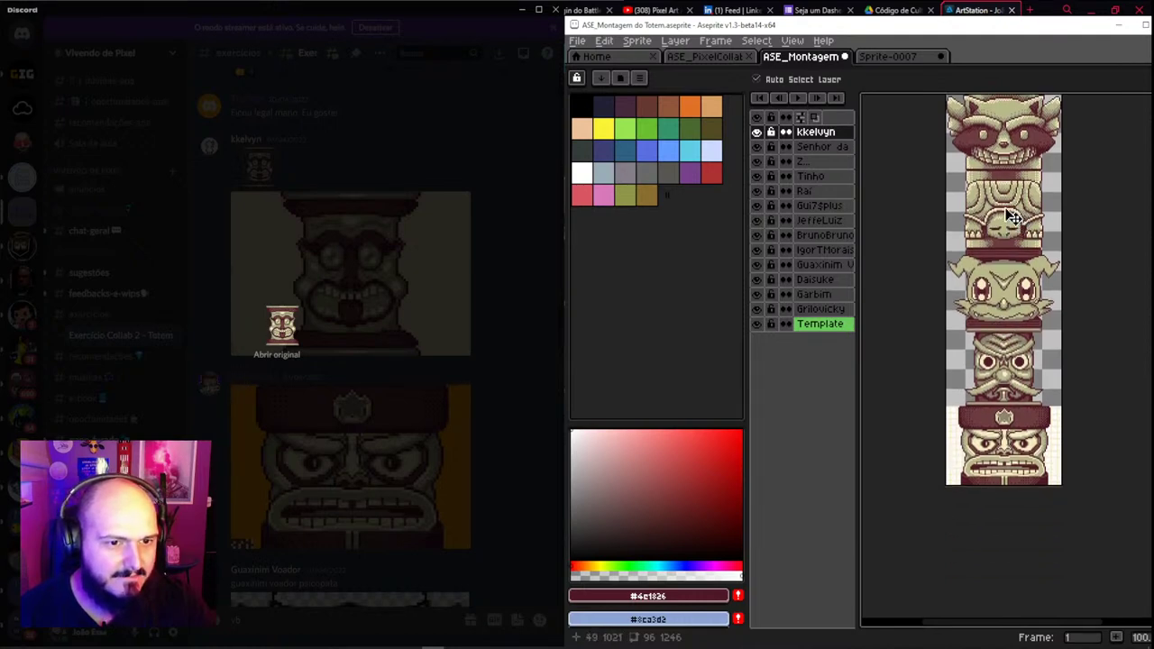
{"action": "scroll", "coordinate": [1010, 194], "scroll_direction": "up", "scroll_amount": 8}
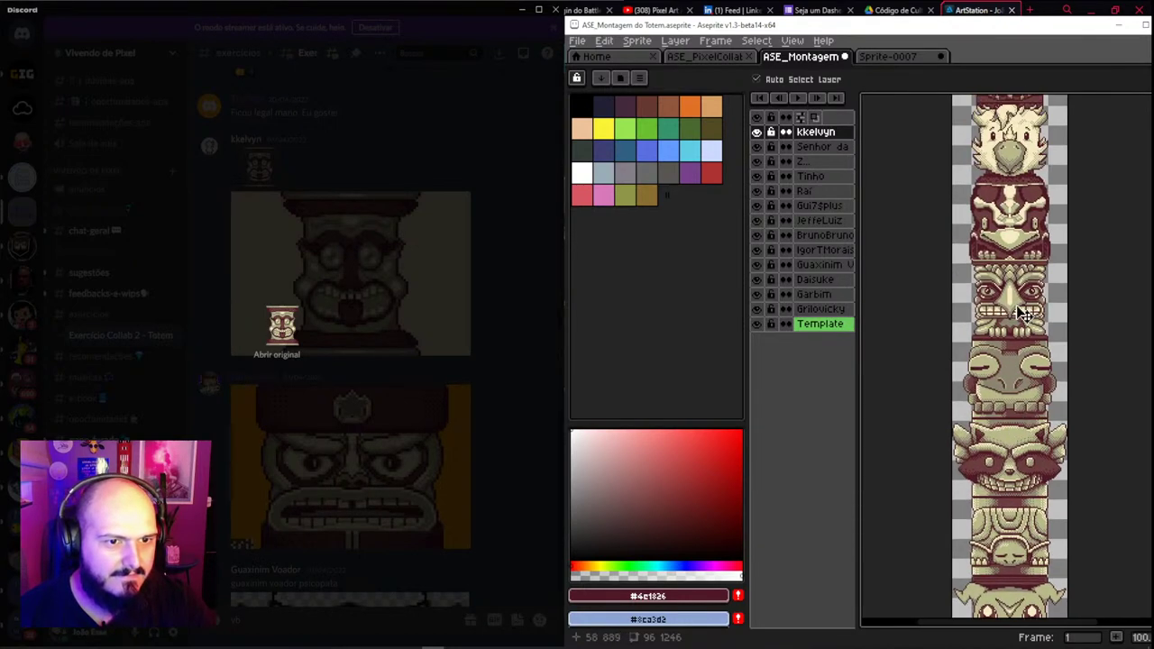
{"action": "scroll", "coordinate": [1037, 289], "scroll_direction": "up", "scroll_amount": 4}
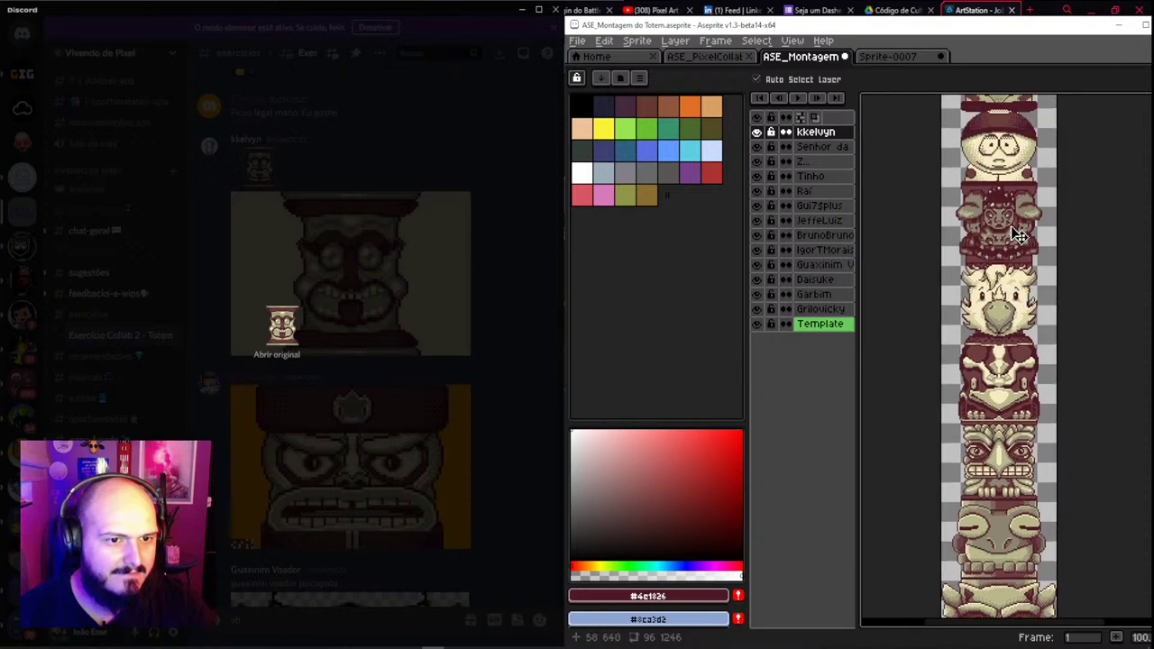
{"action": "scroll", "coordinate": [1010, 235], "scroll_direction": "up", "scroll_amount": 5}
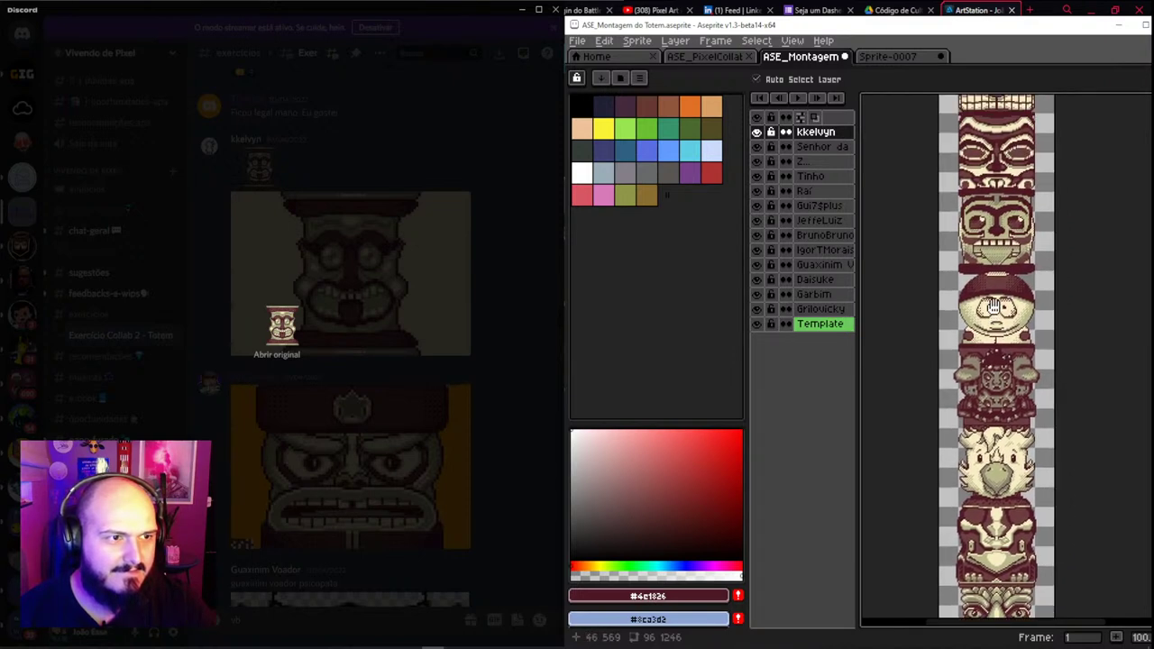
{"action": "scroll", "coordinate": [992, 261], "scroll_direction": "up", "scroll_amount": 10}
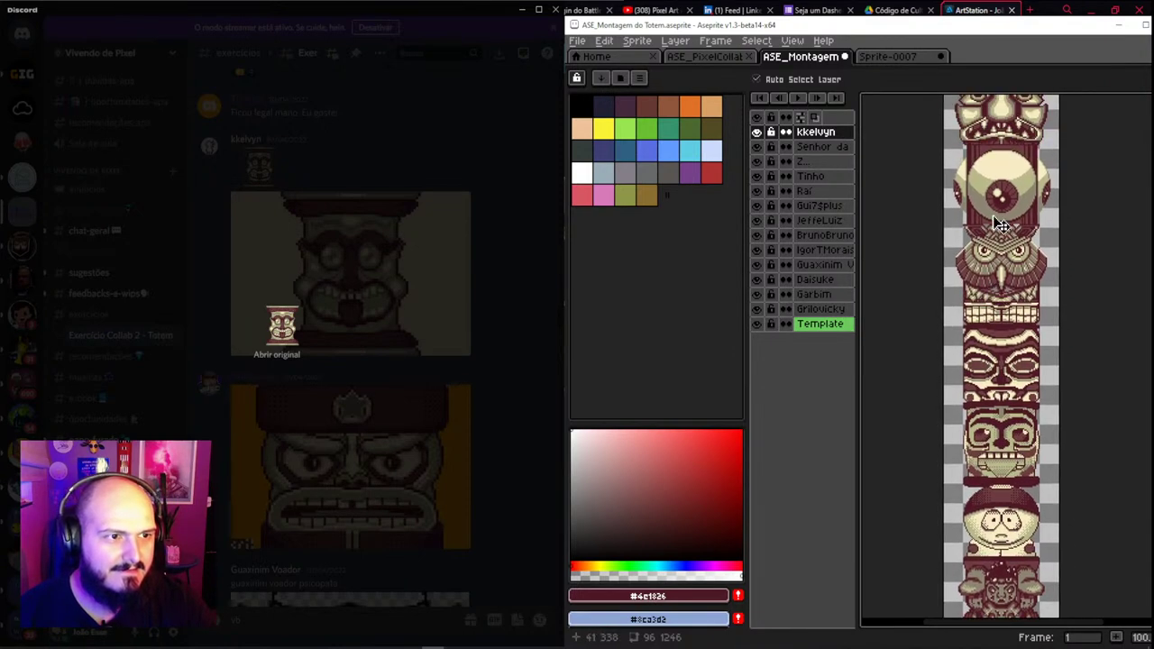
{"action": "scroll", "coordinate": [1013, 262], "scroll_direction": "up", "scroll_amount": 1}
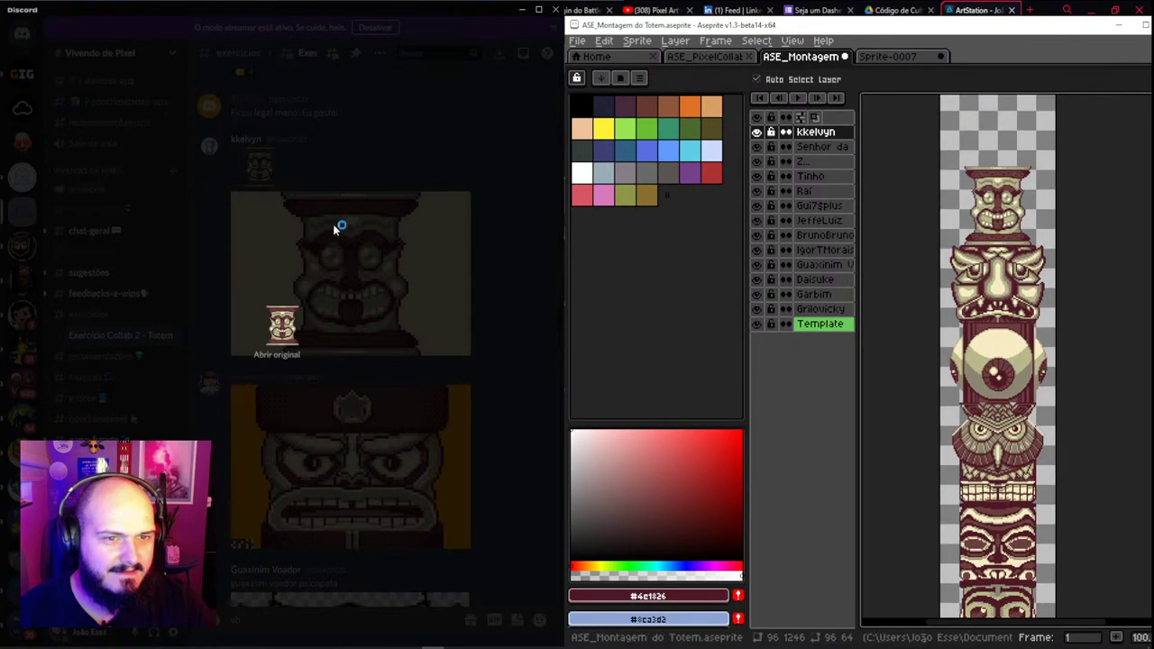
{"action": "left_click", "coordinate": [333, 175]}
{"action": "scroll", "coordinate": [342, 206], "scroll_direction": "up", "scroll_amount": 2}
{"action": "scroll", "coordinate": [342, 207], "scroll_direction": "up", "scroll_amount": 2}
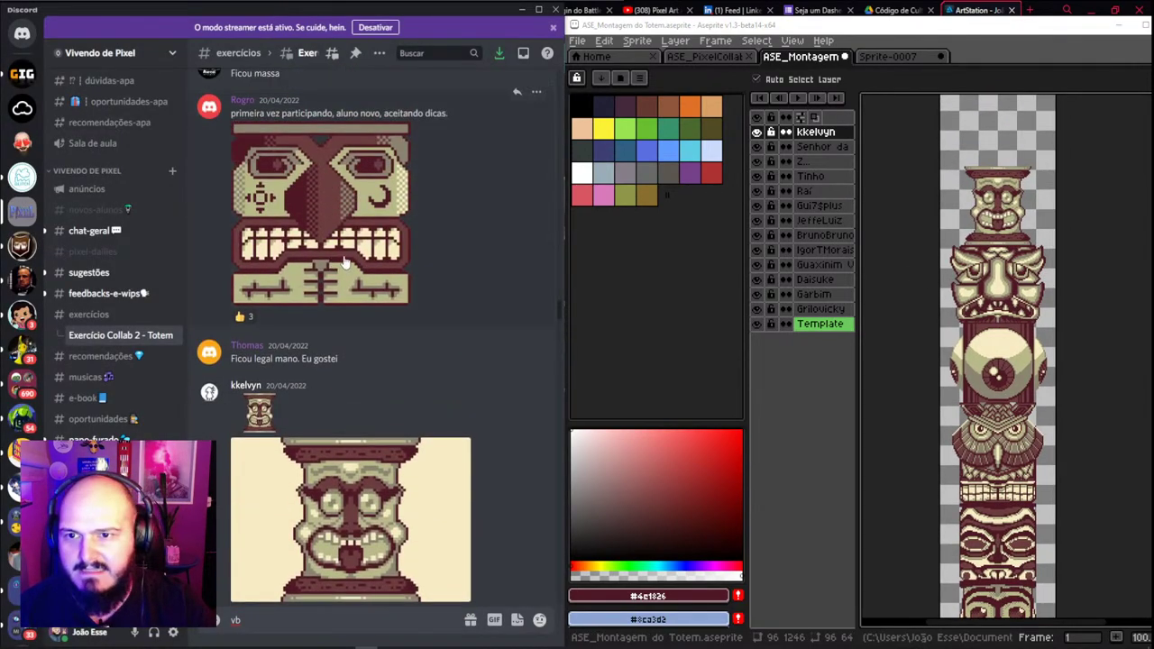
Copy an earlier submitted face image from the Discord chat
{"action": "left_click", "coordinate": [330, 209]}
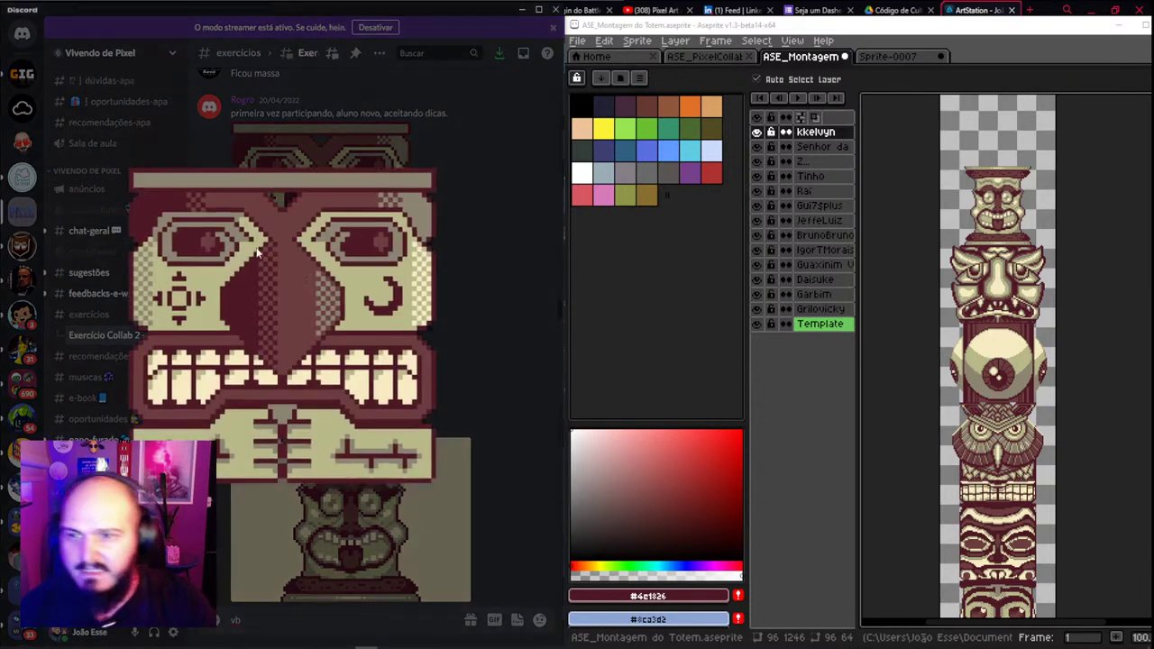
{"action": "left_click", "coordinate": [375, 147]}
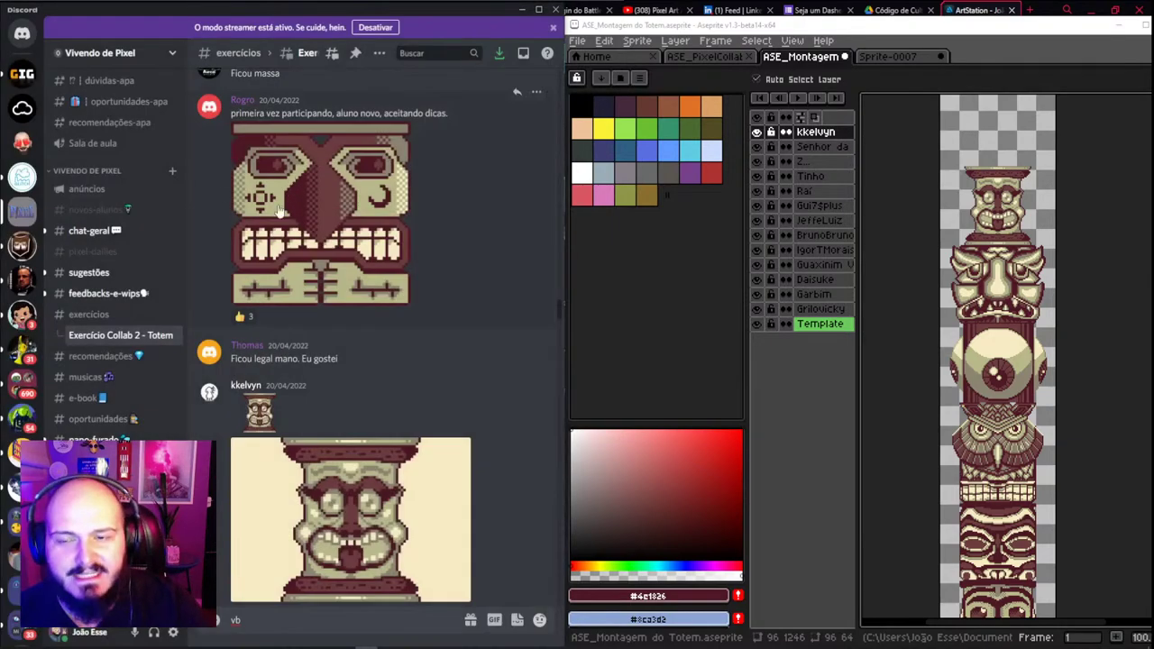
{"action": "scroll", "coordinate": [1036, 462], "scroll_direction": "down", "scroll_amount": 1}
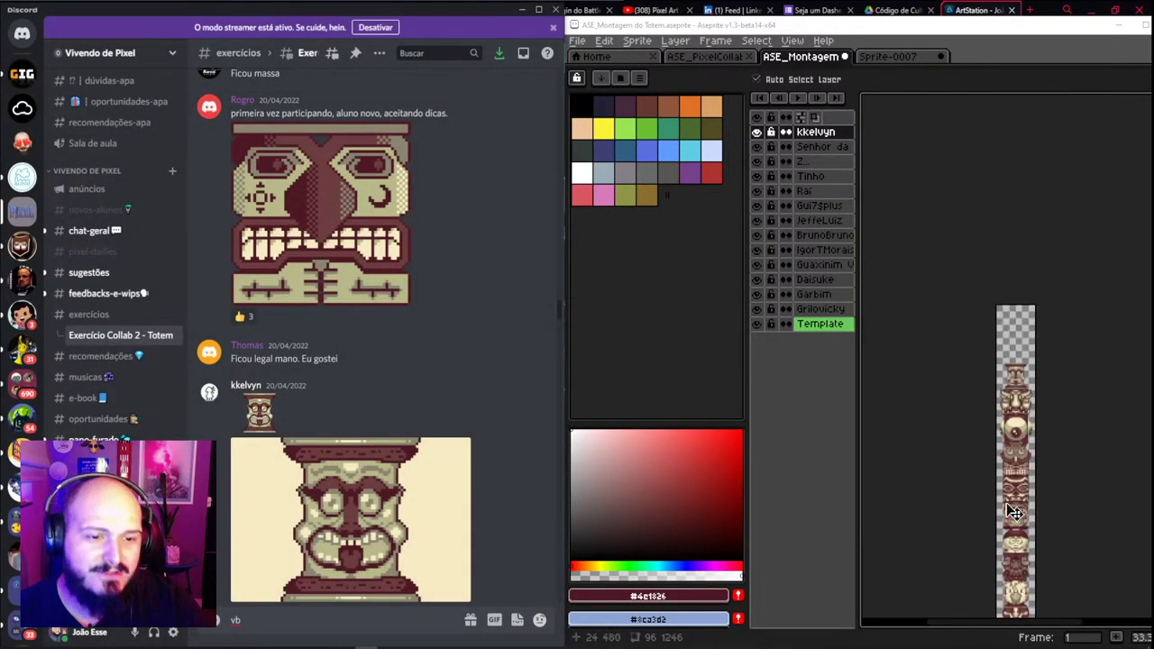
{"action": "scroll", "coordinate": [1012, 407], "scroll_direction": "up", "scroll_amount": 1}
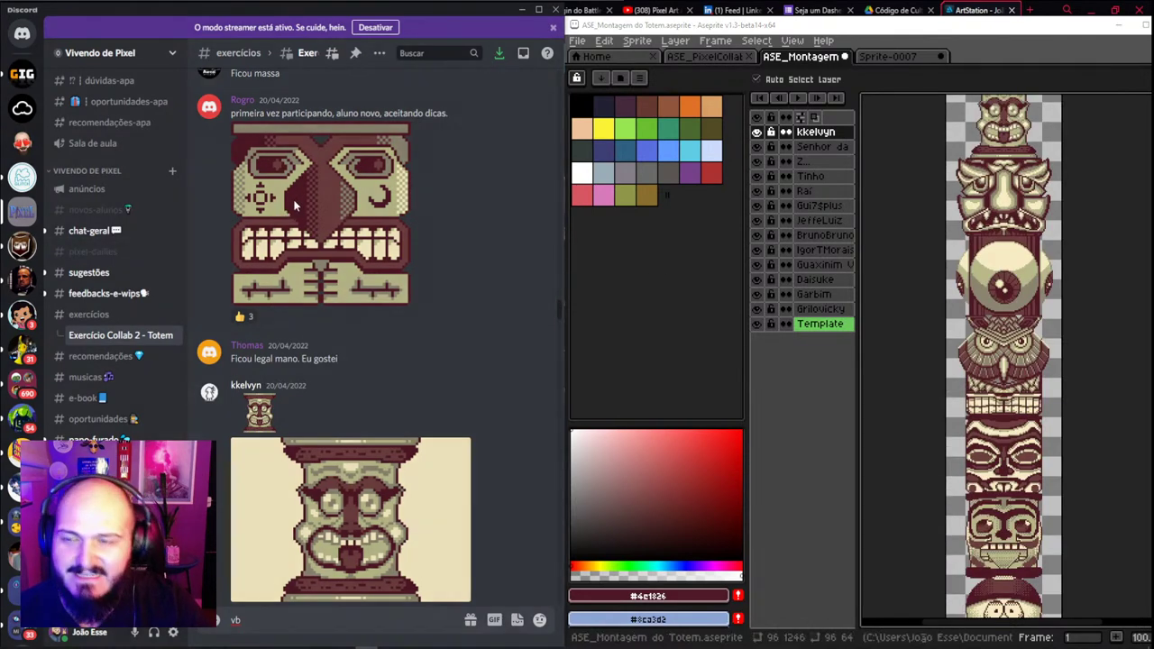
{"action": "left_click", "coordinate": [289, 253]}
{"action": "right_click", "coordinate": [274, 266]}
{"action": "left_click", "coordinate": [298, 282]}
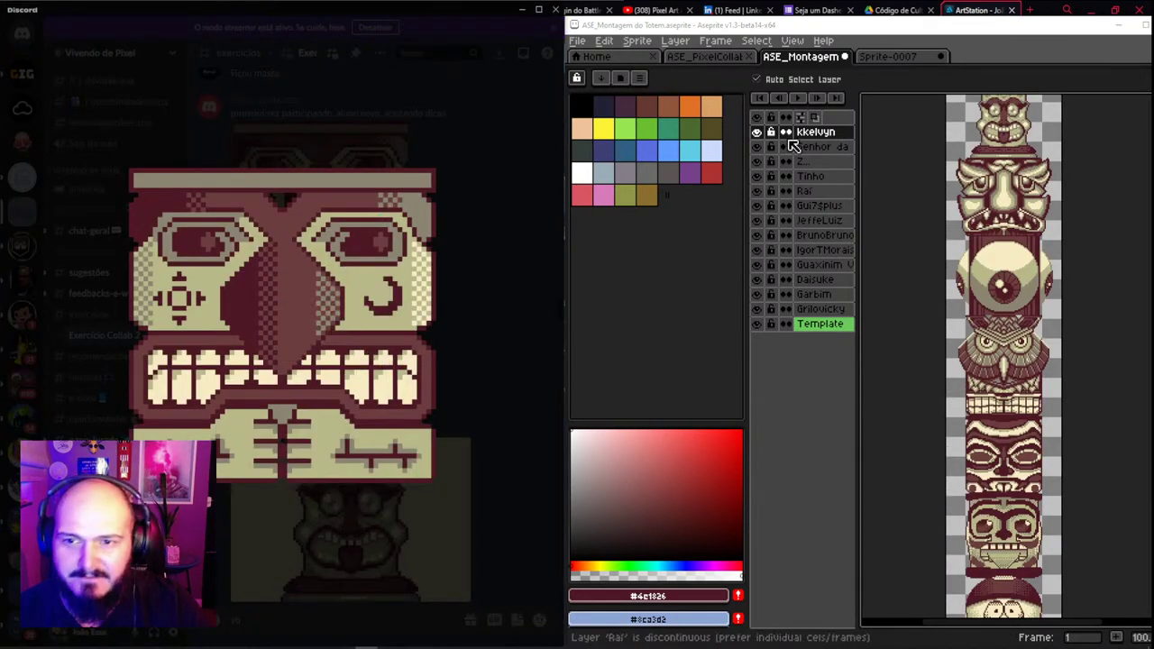
Close Sprite-0007 without saving and create a new 512×512 sprite
{"action": "left_click", "coordinate": [903, 60]}
{"action": "left_click", "coordinate": [940, 56]}
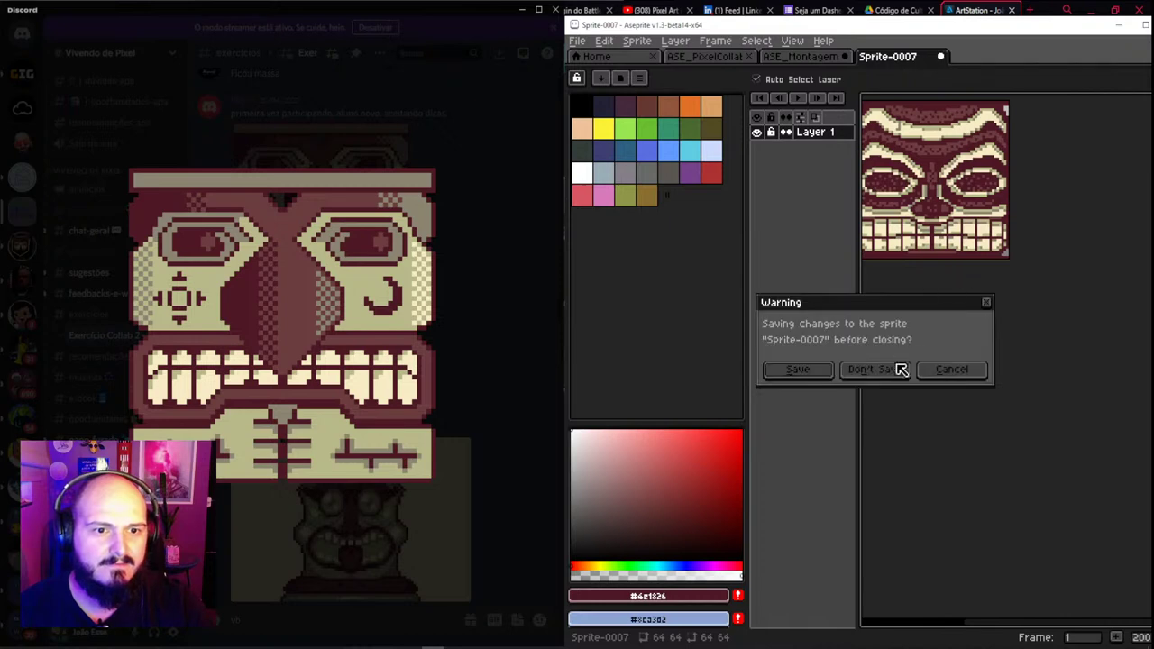
{"action": "left_click", "coordinate": [897, 371]}
{"action": "left_click", "coordinate": [577, 40]}
{"action": "left_click", "coordinate": [586, 59]}
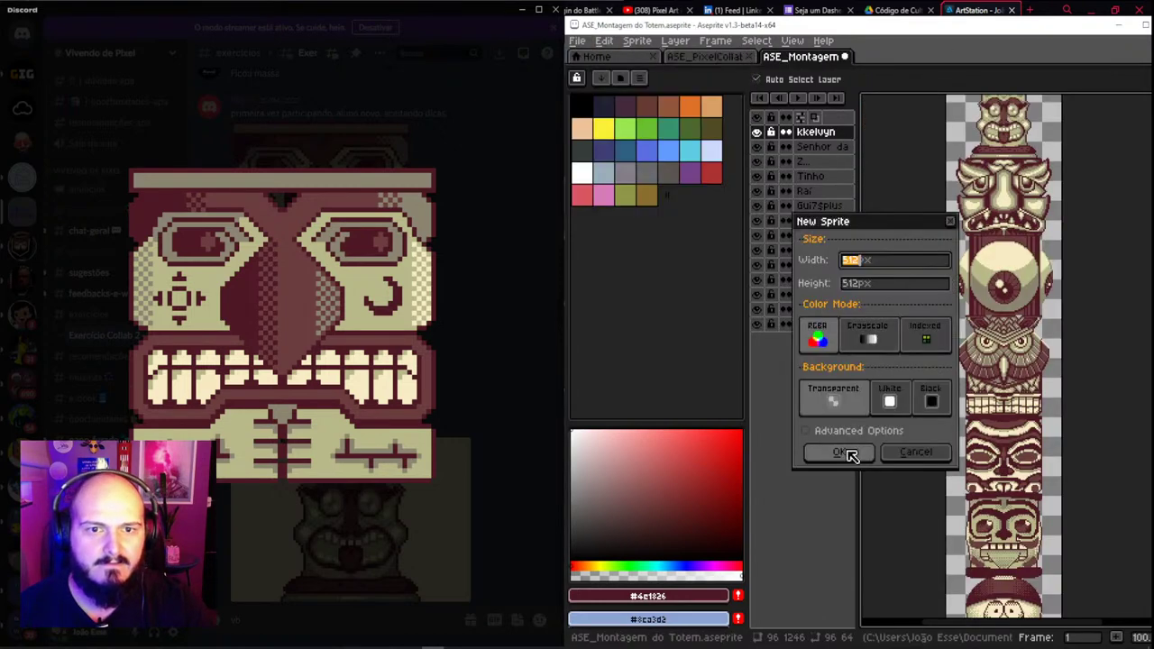
{"action": "left_click", "coordinate": [843, 454]}
Paste the face and resize the sprite from 512 px to 64×64 (width 512/8)
{"action": "key", "text": "ctrl+v"}
{"action": "scroll", "coordinate": [974, 242], "scroll_direction": "up", "scroll_amount": 5}
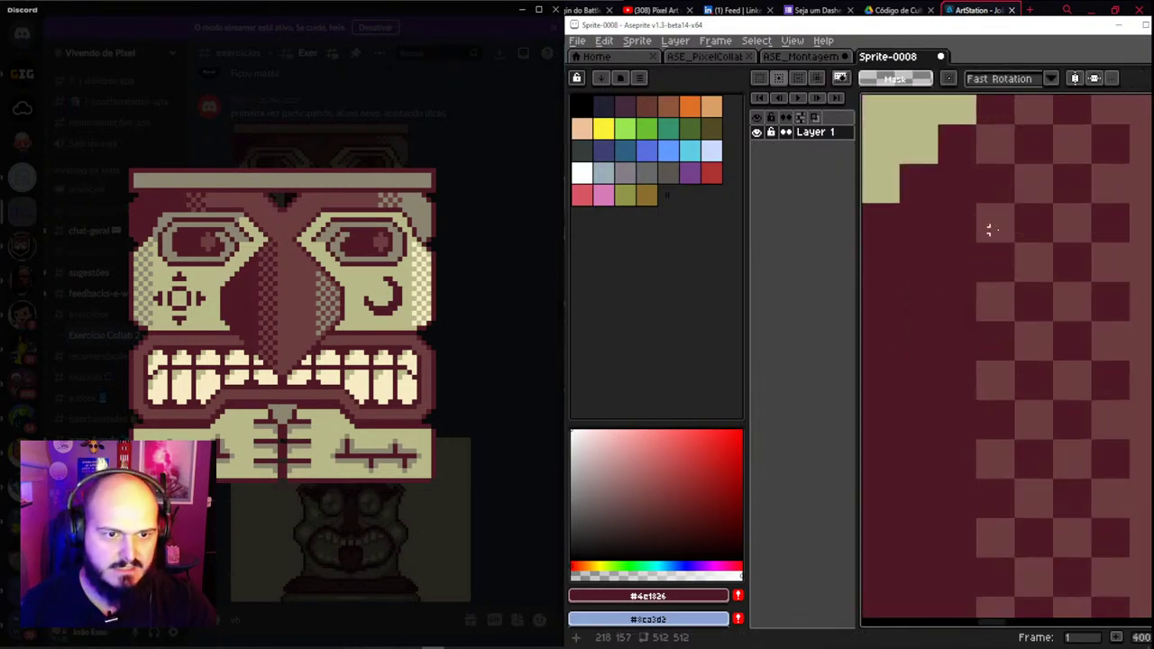
{"action": "left_click_drag", "start_coordinate": [999, 211], "coordinate": [958, 245]}
{"action": "key", "text": "ctrl+d"}
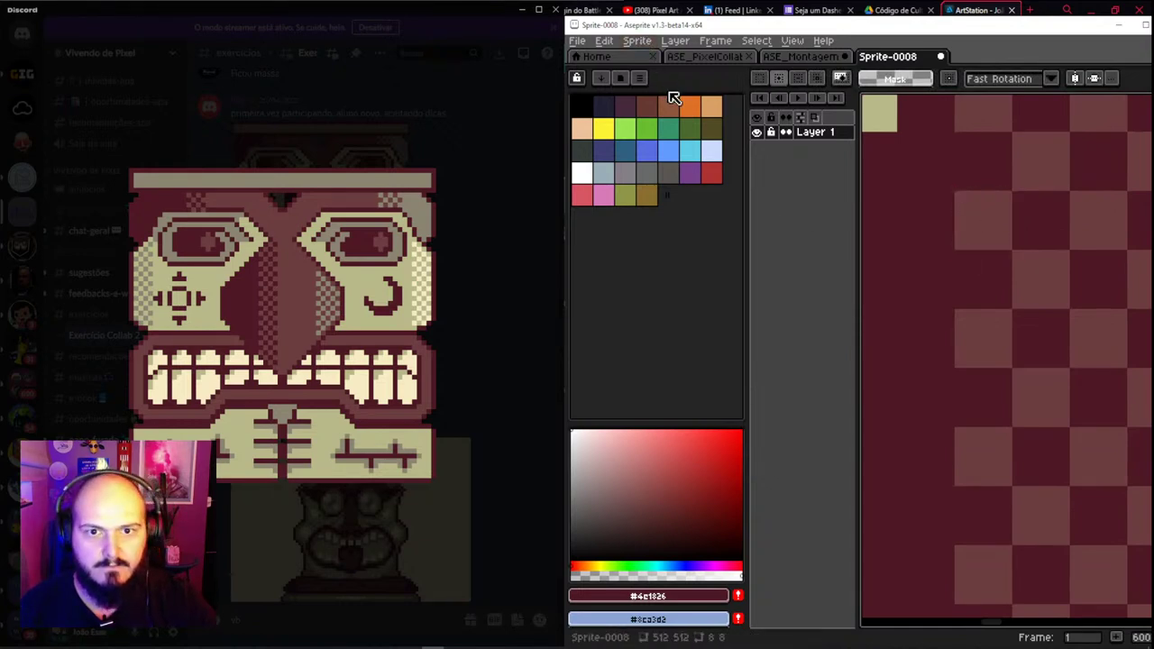
{"action": "left_click", "coordinate": [636, 41]}
{"action": "left_click", "coordinate": [661, 106]}
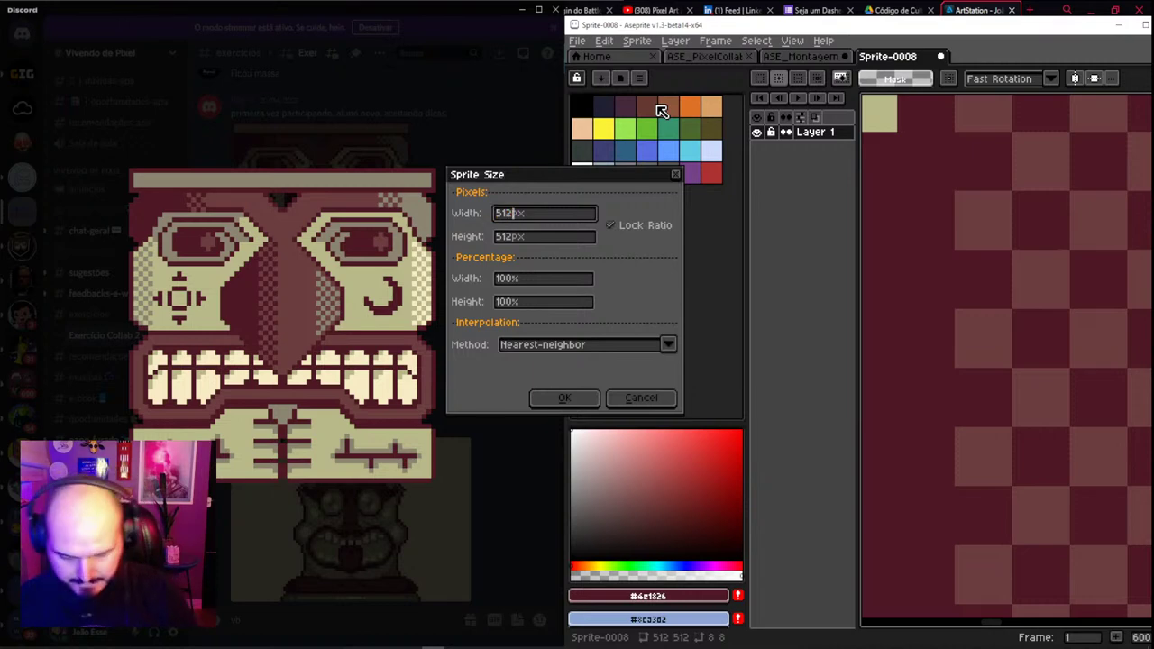
{"action": "key", "text": "Tab"}
{"action": "key", "text": "Return"}
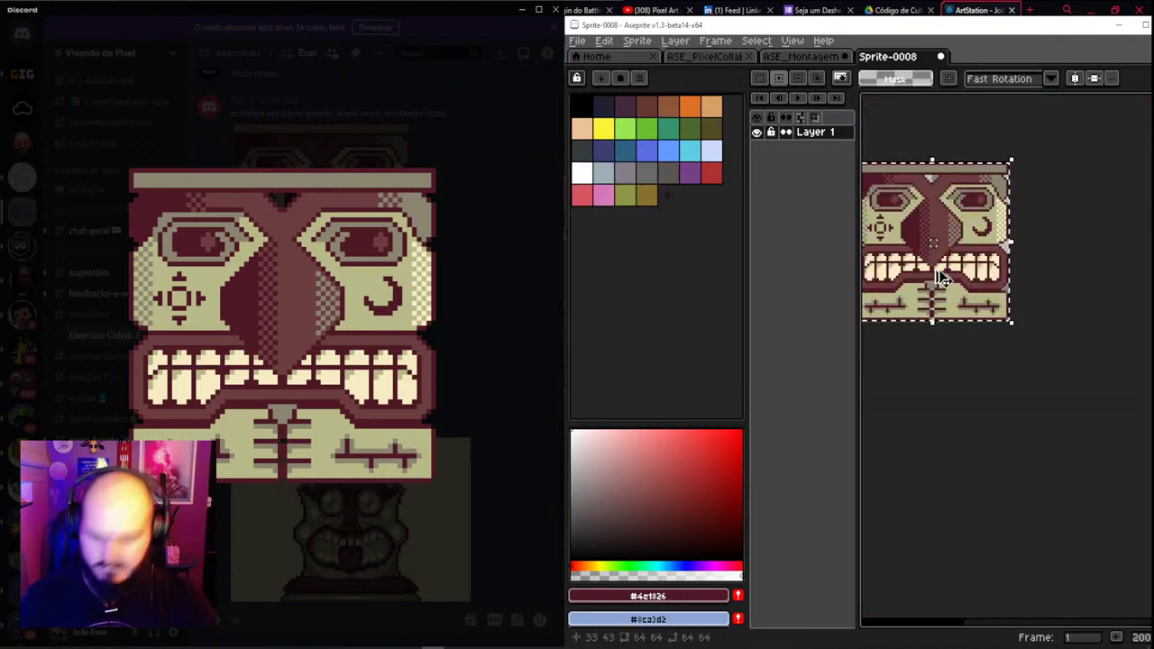
Switch to the Magic Wand and return to the ASE_Montagem totem file
{"action": "scroll", "coordinate": [993, 251], "scroll_direction": "up", "scroll_amount": 2}
{"action": "key", "text": "w"}
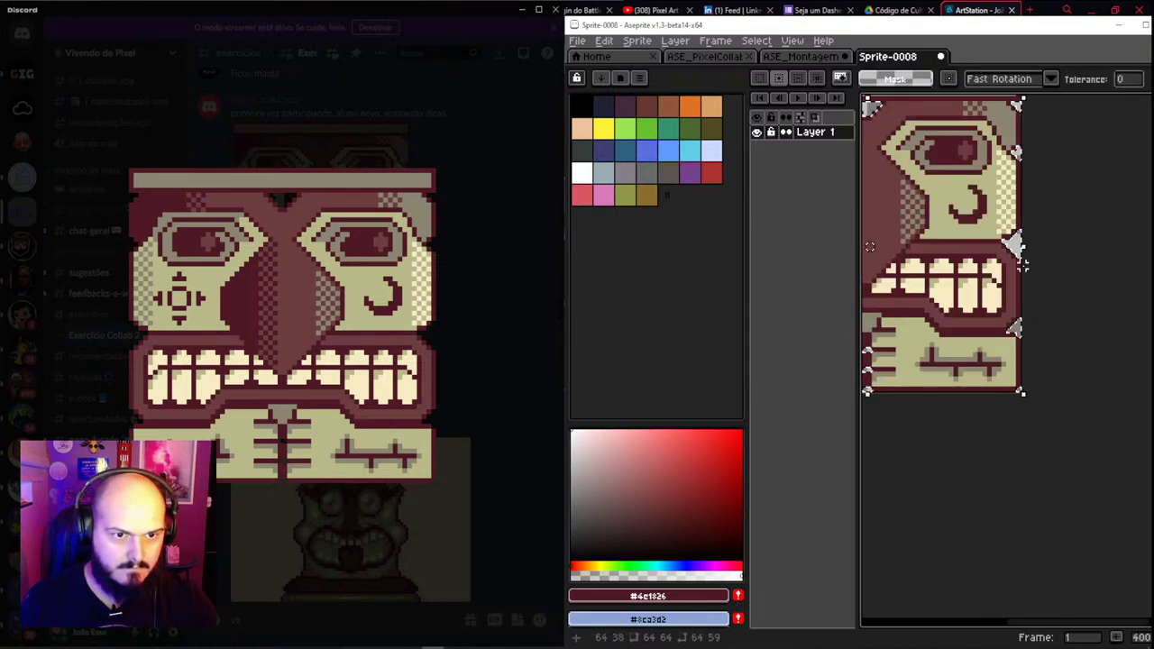
{"action": "scroll", "coordinate": [1020, 258], "scroll_direction": "up", "scroll_amount": 2}
{"action": "scroll", "coordinate": [1023, 261], "scroll_direction": "down", "scroll_amount": 3}
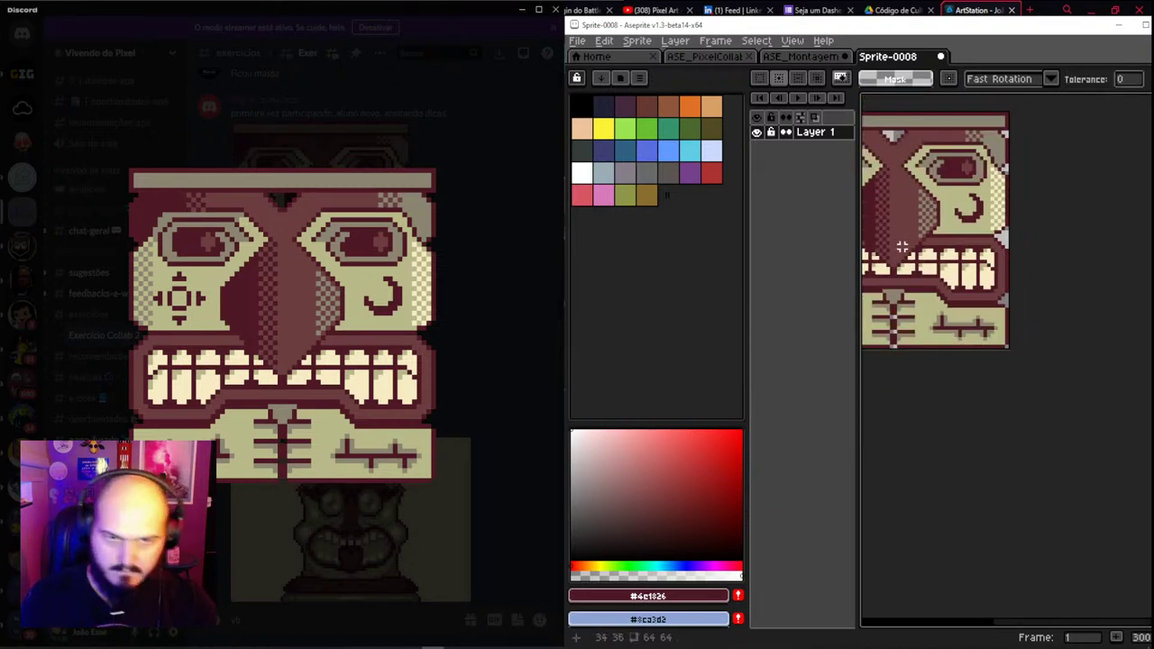
{"action": "left_click", "coordinate": [814, 59]}
{"action": "scroll", "coordinate": [1016, 347], "scroll_direction": "up", "scroll_amount": 2}
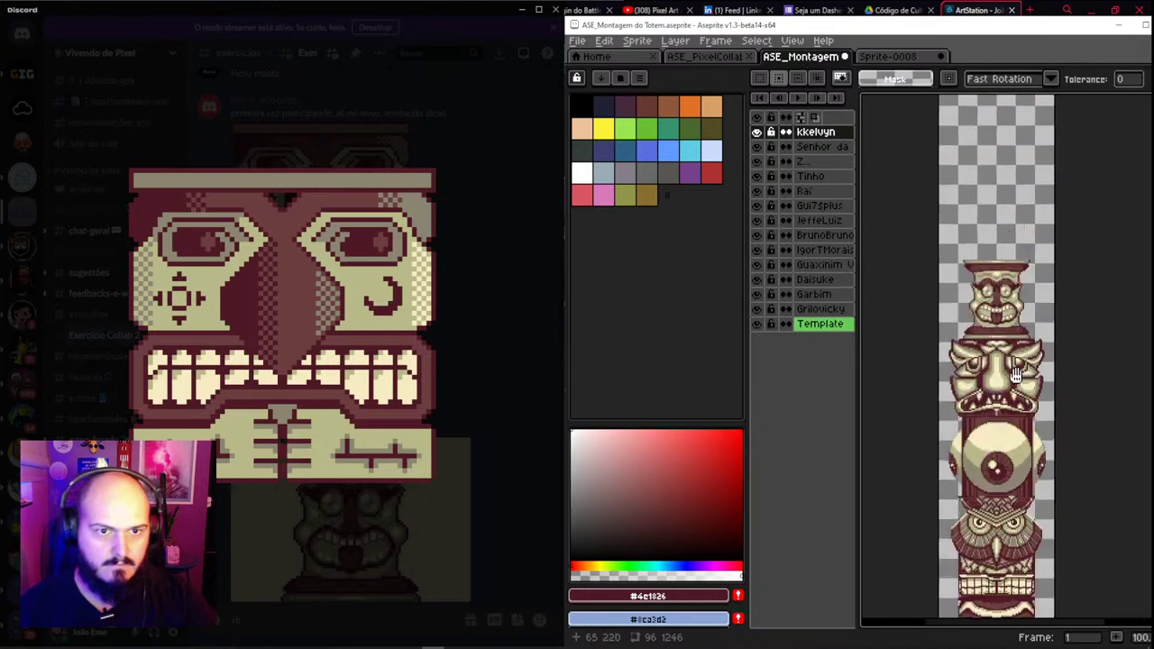
Add a new layer named after the submitter, paste the face, and drag it onto the totem top
{"action": "key", "text": "v"}
{"action": "key", "text": "shift+n"}
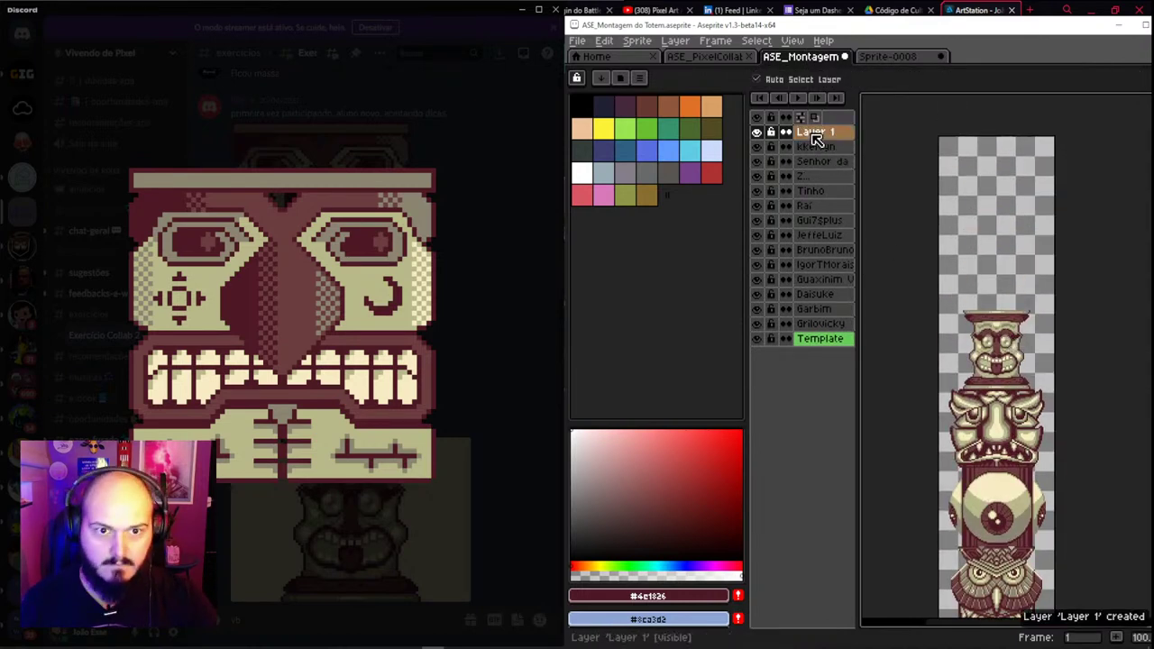
{"action": "double_click", "coordinate": [814, 133]}
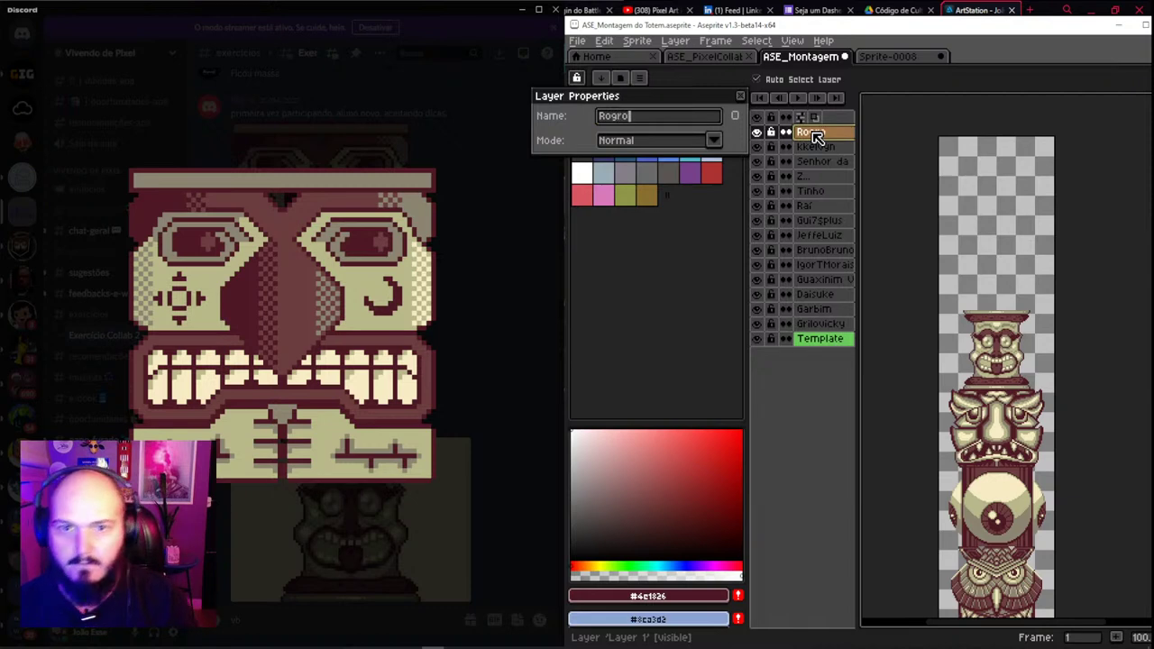
{"action": "key", "text": "Return"}
{"action": "key", "text": "ctrl+v"}
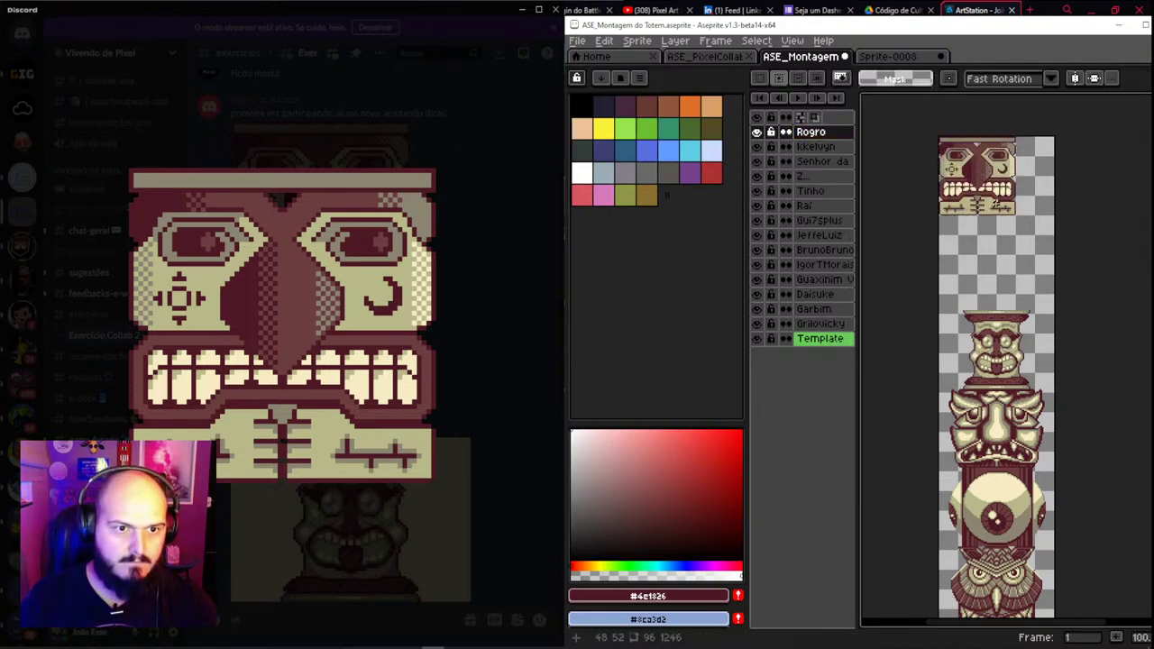
{"action": "key", "text": "Return"}
{"action": "left_click_drag", "start_coordinate": [990, 194], "coordinate": [1010, 300]}
Undo two accidental face moves while reviewing the stack, then select a lower face section
{"action": "scroll", "coordinate": [1010, 301], "scroll_direction": "up", "scroll_amount": 3}
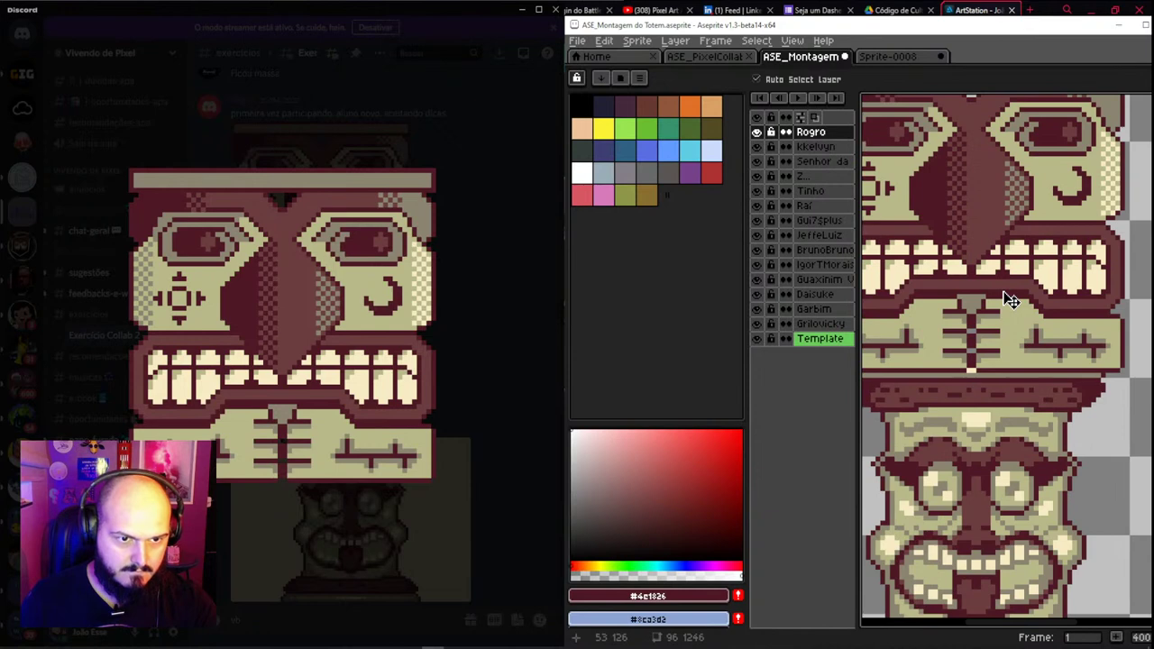
{"action": "scroll", "coordinate": [1006, 322], "scroll_direction": "down", "scroll_amount": 3}
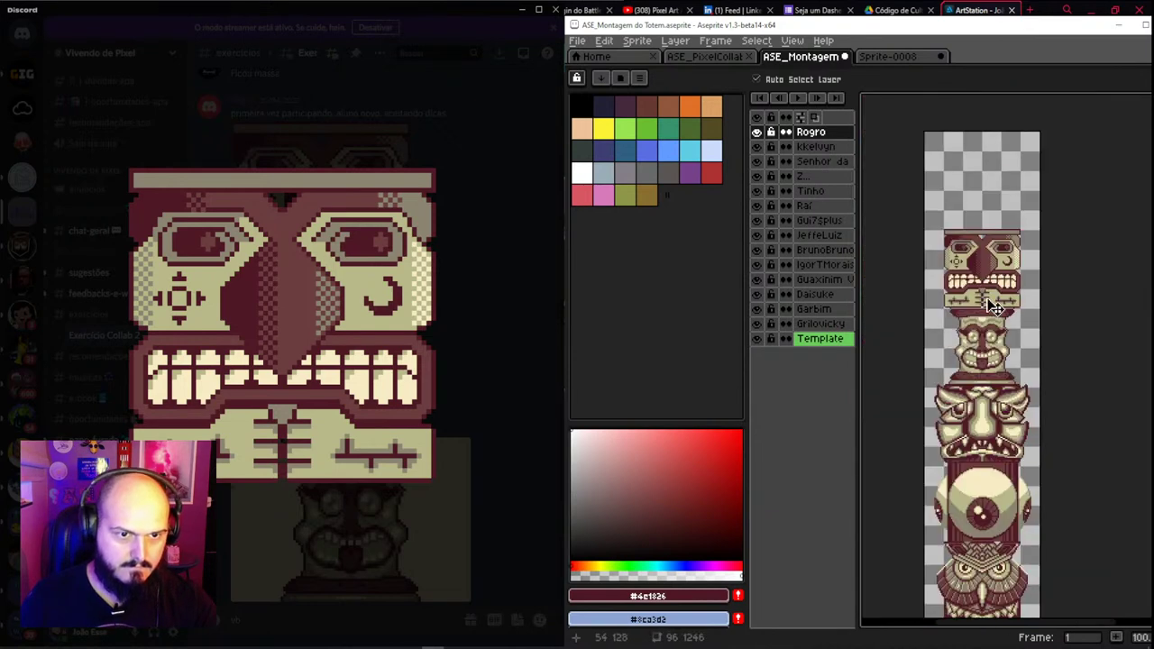
{"action": "scroll", "coordinate": [992, 307], "scroll_direction": "up", "scroll_amount": 1}
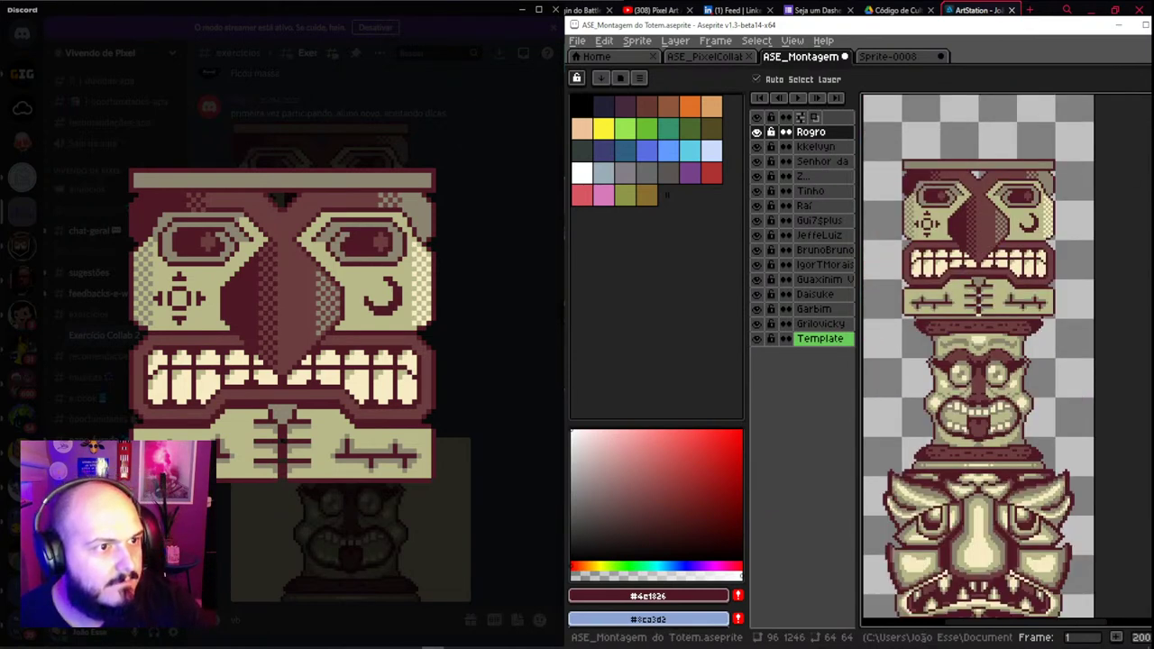
{"action": "scroll", "coordinate": [992, 297], "scroll_direction": "down", "scroll_amount": 2}
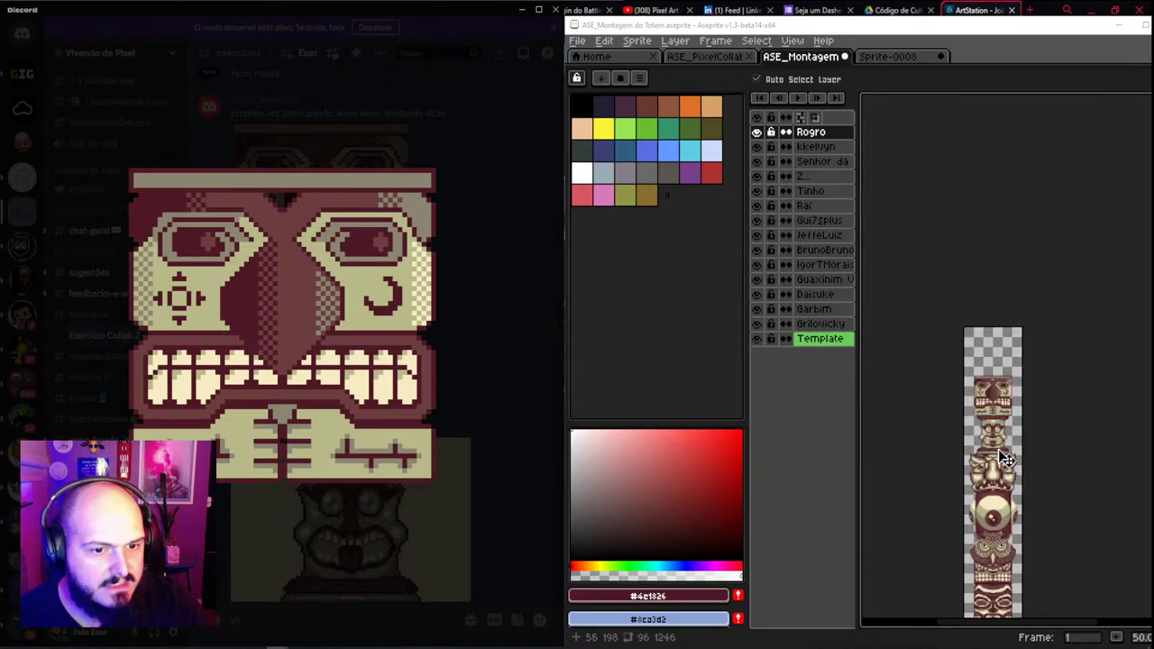
{"action": "scroll", "coordinate": [998, 361], "scroll_direction": "up", "scroll_amount": 4}
{"action": "left_click_drag", "start_coordinate": [1002, 342], "coordinate": [1011, 316]}
{"action": "key", "text": "ctrl+z"}
{"action": "scroll", "coordinate": [1017, 398], "scroll_direction": "down", "scroll_amount": 3}
{"action": "scroll", "coordinate": [999, 422], "scroll_direction": "up", "scroll_amount": 3}
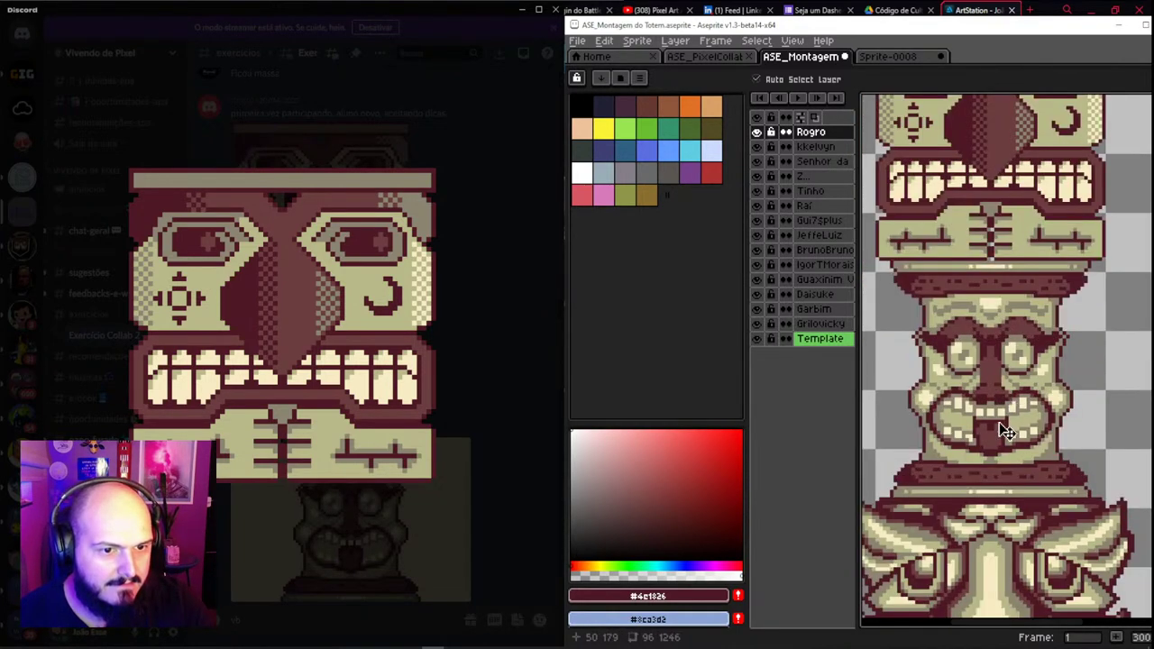
{"action": "left_click_drag", "start_coordinate": [999, 422], "coordinate": [1002, 415]}
{"action": "key", "text": "ctrl+z"}
{"action": "scroll", "coordinate": [1010, 476], "scroll_direction": "down", "scroll_amount": 3}
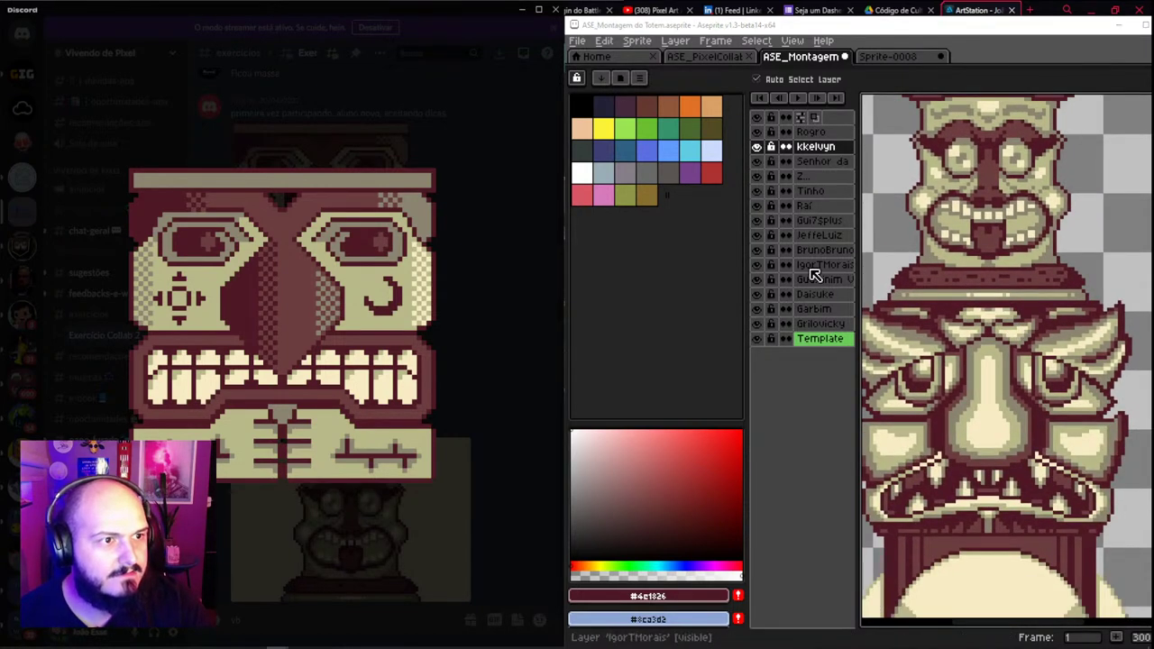
{"action": "scroll", "coordinate": [1017, 245], "scroll_direction": "down", "scroll_amount": 2}
{"action": "scroll", "coordinate": [1017, 245], "scroll_direction": "down", "scroll_amount": 1}
{"action": "scroll", "coordinate": [1017, 245], "scroll_direction": "down", "scroll_amount": 1}
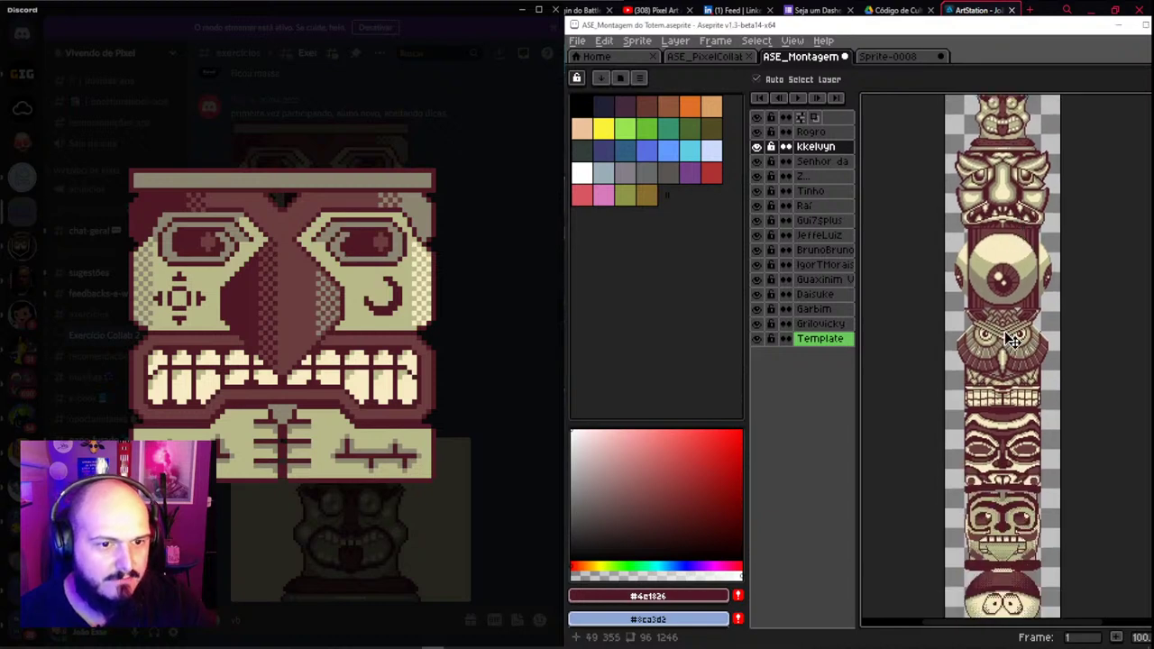
{"action": "left_click", "coordinate": [1018, 261]}
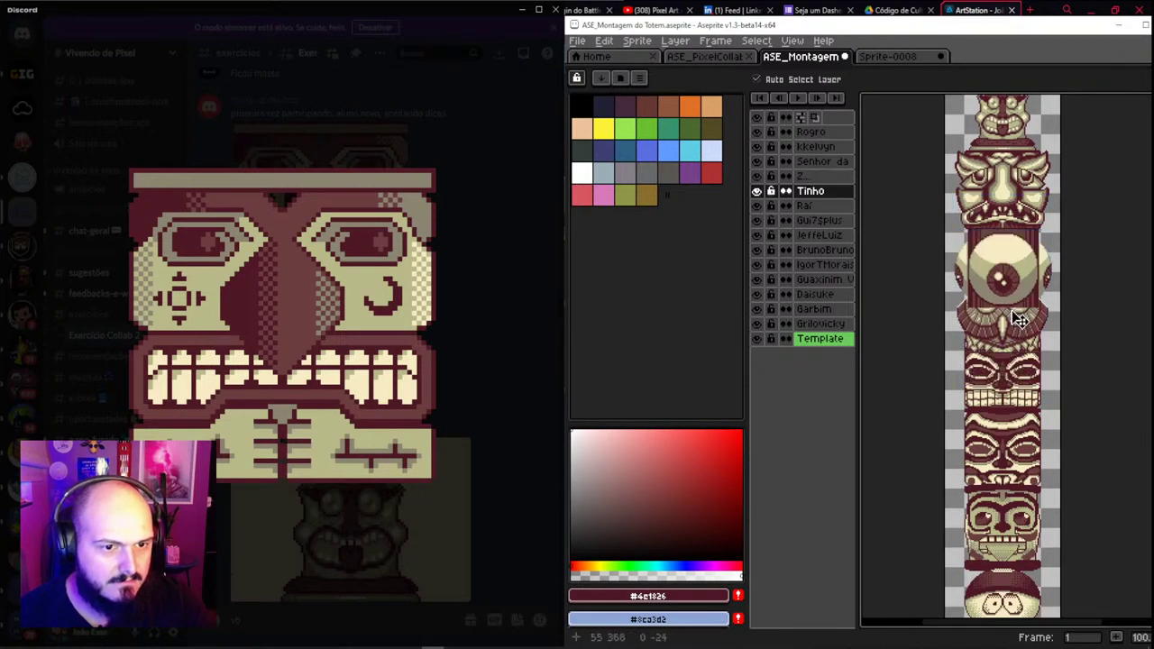
Select the five upper face layers together and raise them about 47 px
{"action": "scroll", "coordinate": [1020, 319], "scroll_direction": "up", "scroll_amount": 1}
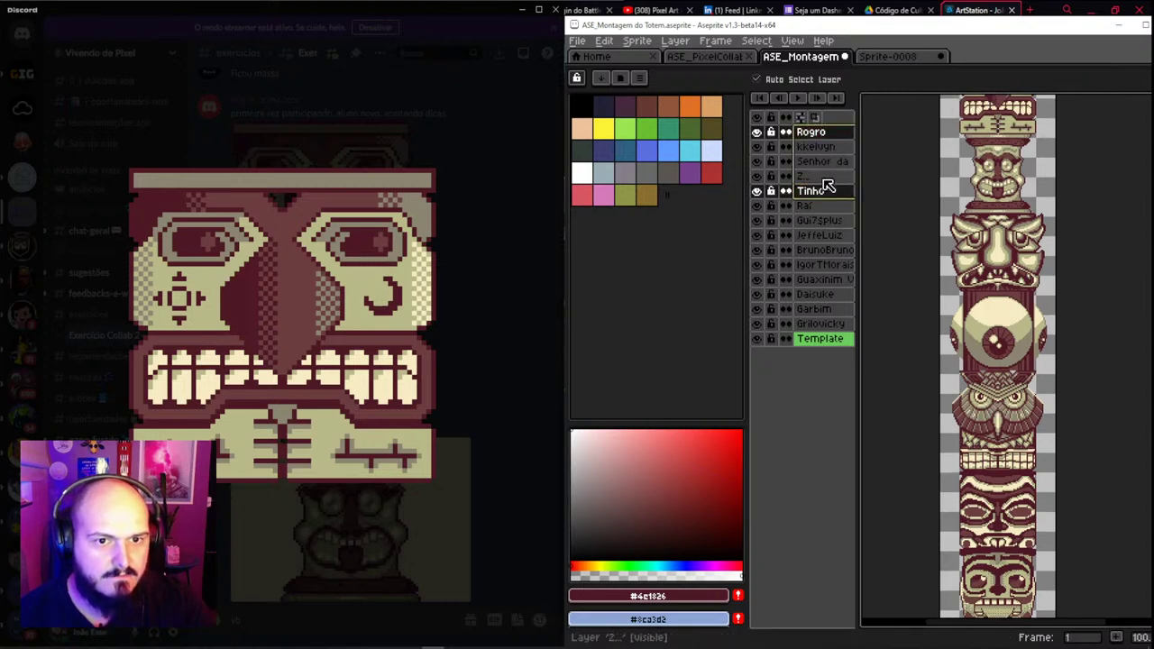
{"action": "key", "text": "ctrl"}
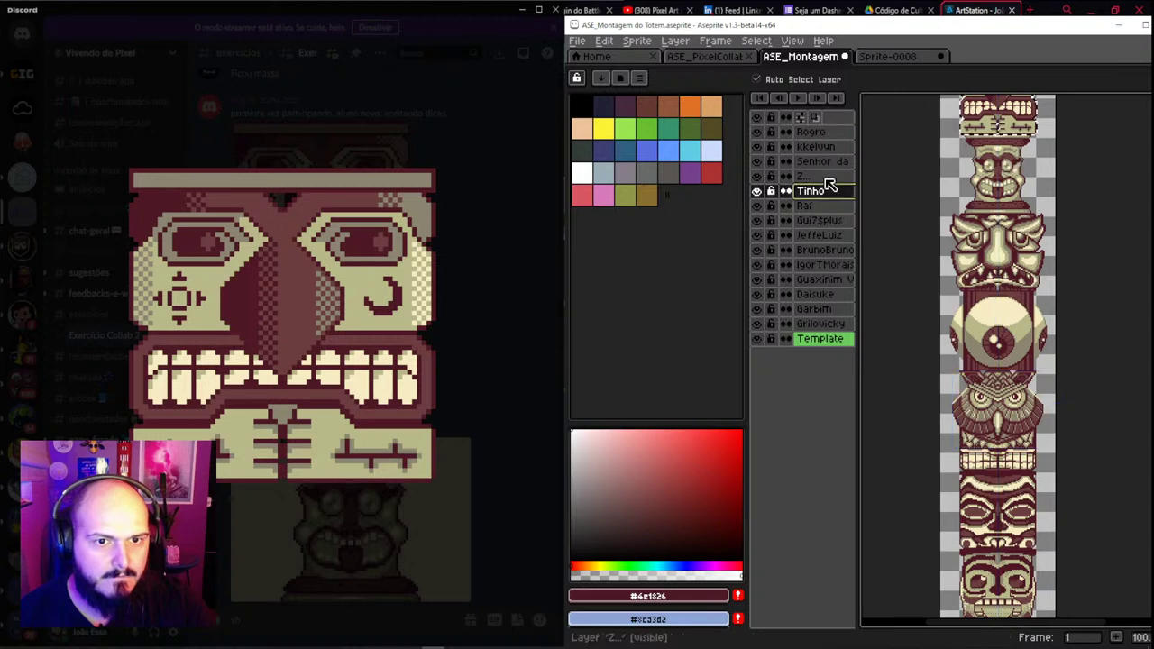
{"action": "left_click_drag", "start_coordinate": [830, 184], "coordinate": [837, 140]}
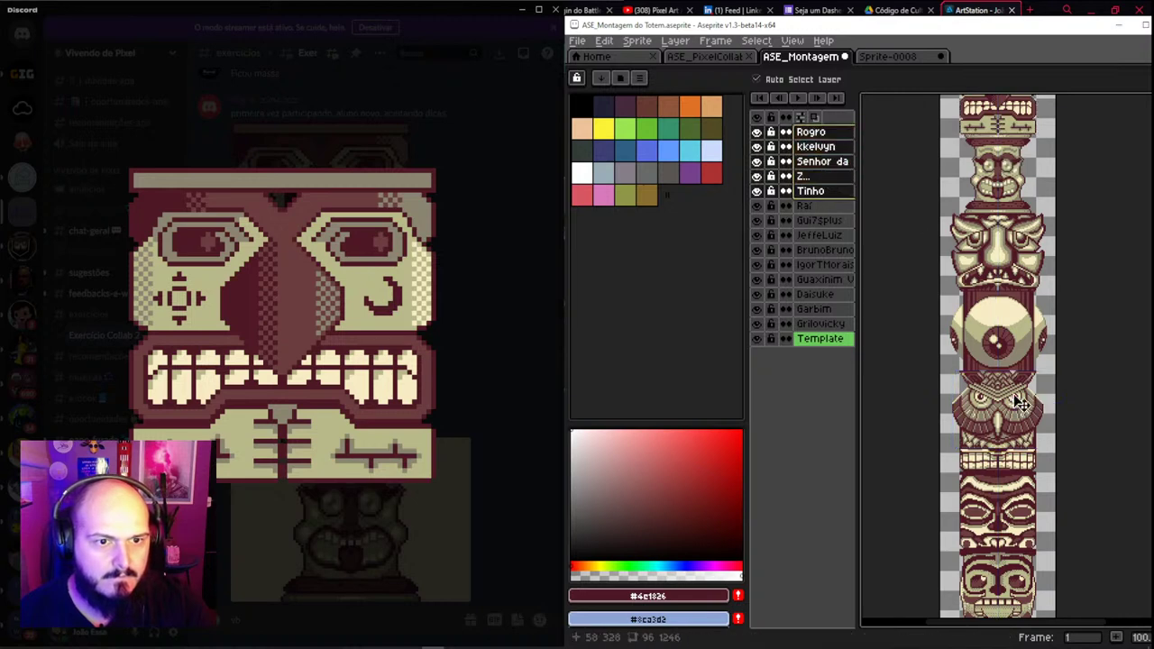
{"action": "left_click_drag", "start_coordinate": [1025, 313], "coordinate": [1021, 252]}
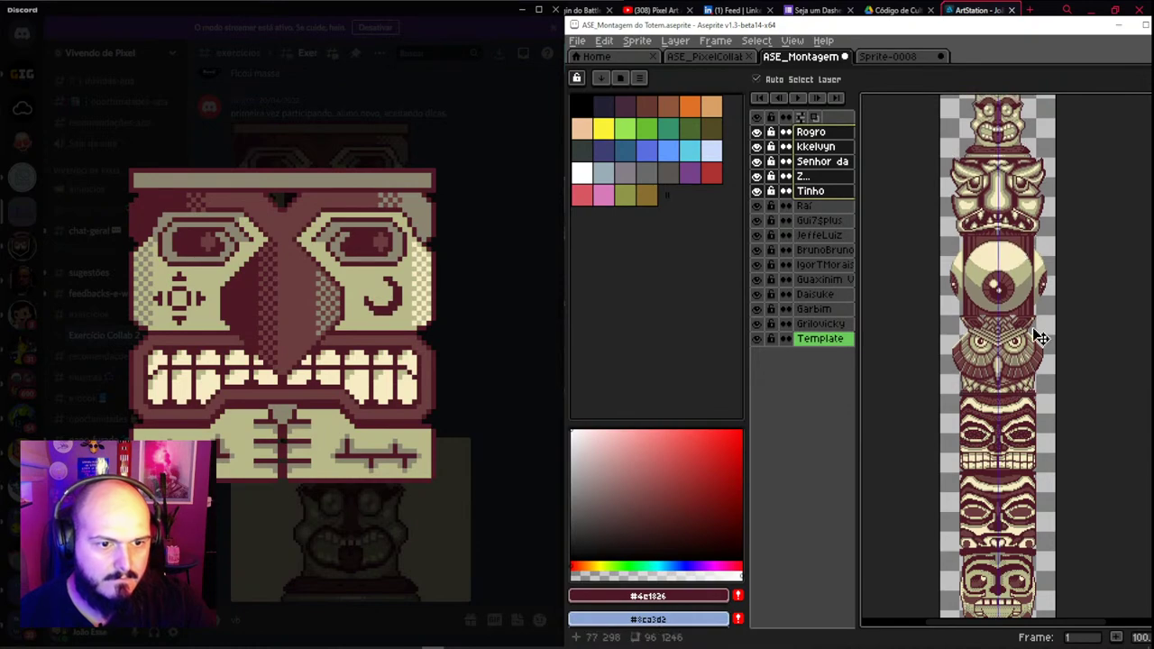
{"action": "scroll", "coordinate": [1028, 318], "scroll_direction": "down", "scroll_amount": 3}
{"action": "scroll", "coordinate": [1012, 299], "scroll_direction": "up", "scroll_amount": 3}
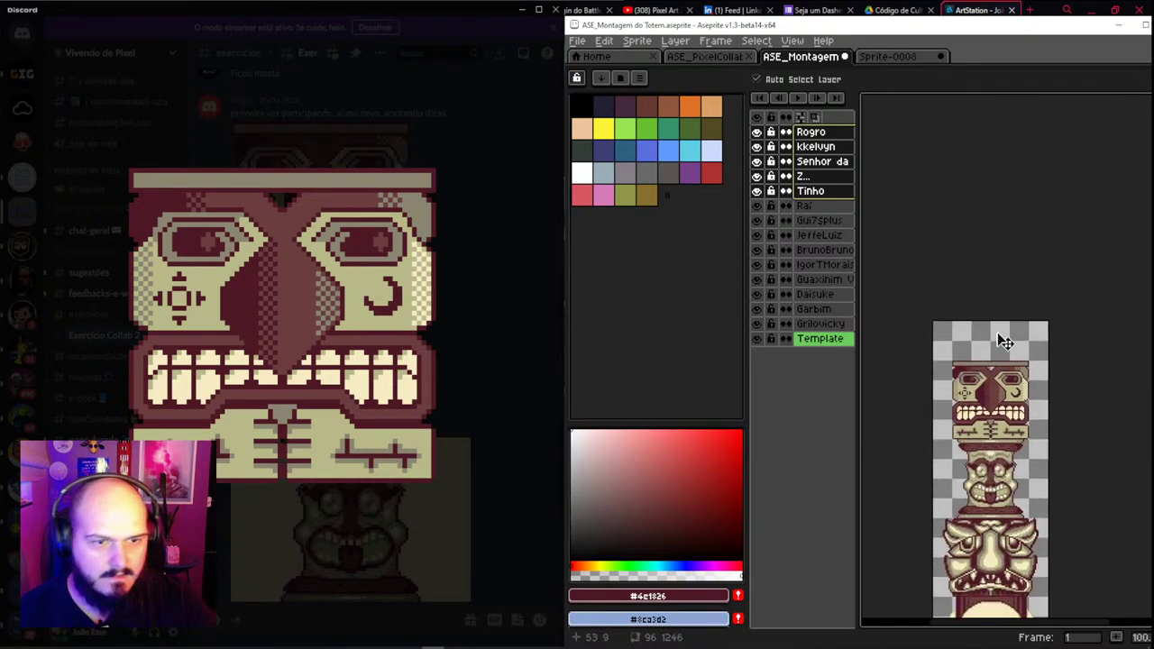
{"action": "left_click", "coordinate": [451, 175]}
{"action": "scroll", "coordinate": [419, 259], "scroll_direction": "up", "scroll_amount": 5}
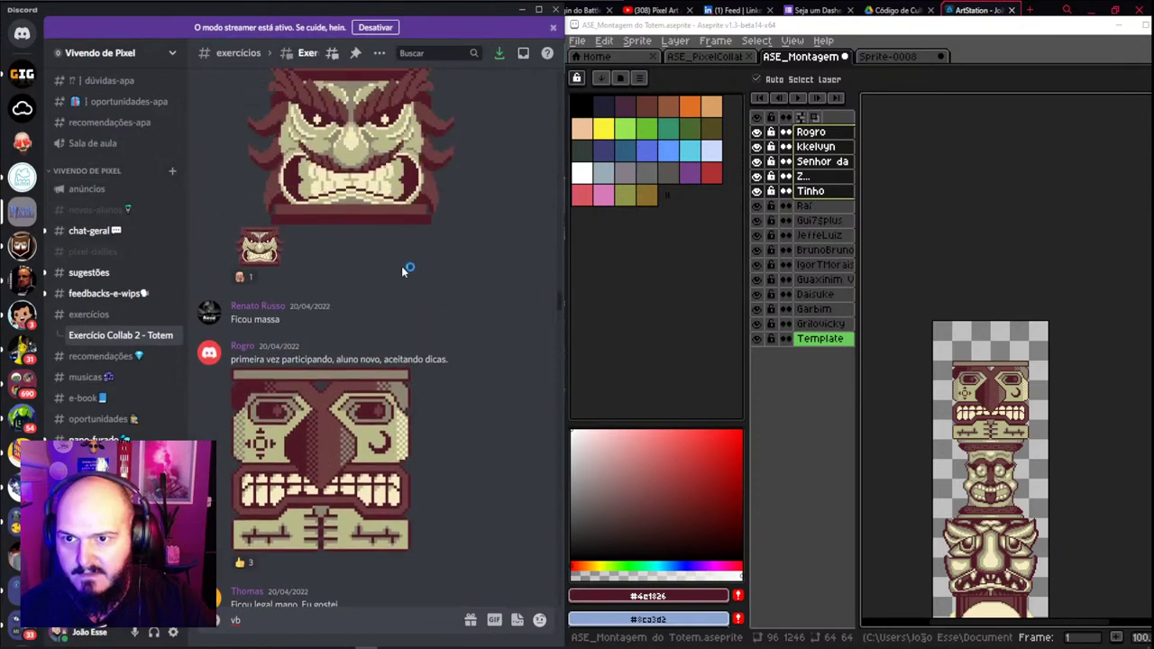
Extend the canvas top by 249 px to a height of 1495 px
{"action": "scroll", "coordinate": [403, 270], "scroll_direction": "up", "scroll_amount": 2}
{"action": "left_click", "coordinate": [1010, 363]}
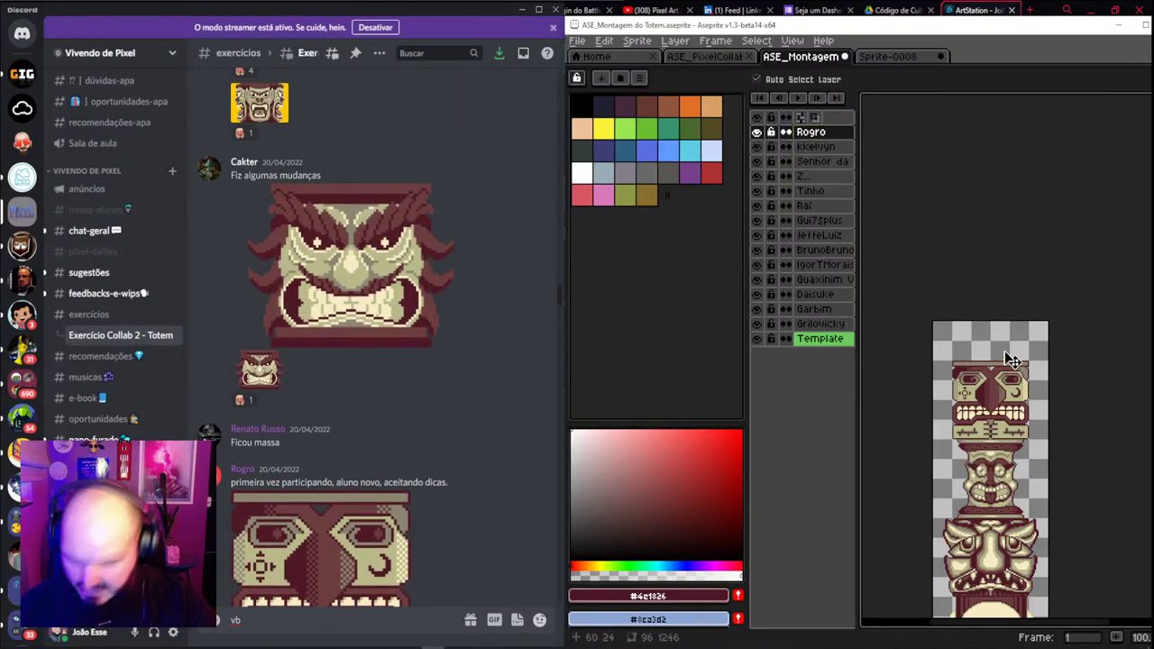
{"action": "key", "text": "ctrl+alt+c"}
{"action": "left_click_drag", "start_coordinate": [1004, 323], "coordinate": [997, 92]}
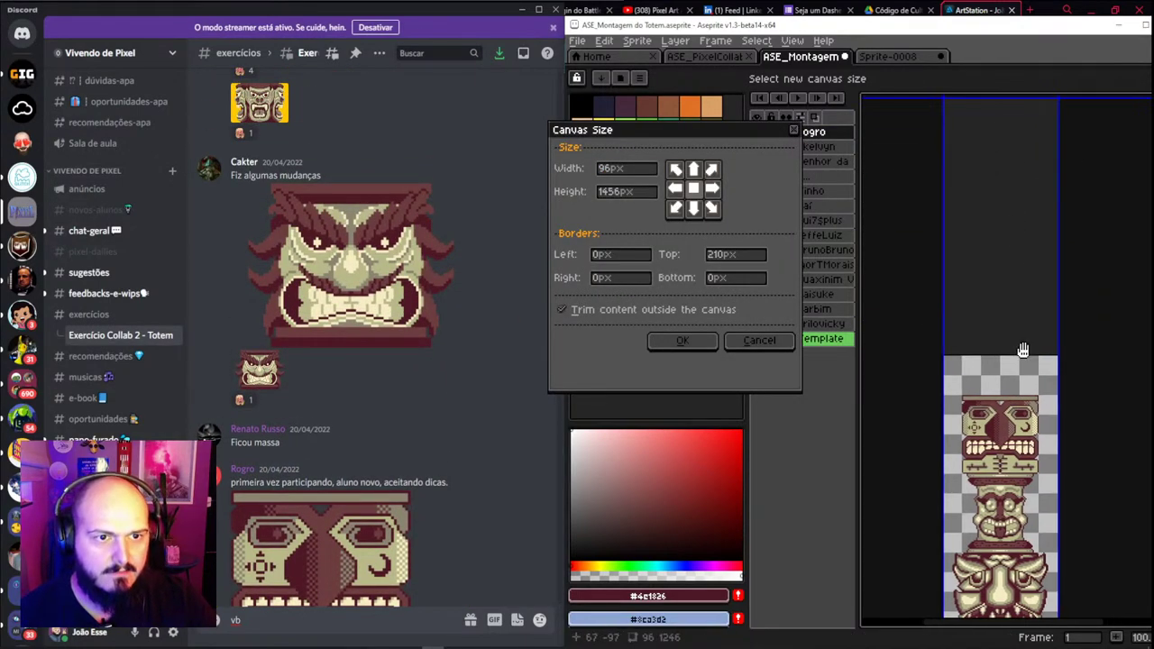
{"action": "left_click_drag", "start_coordinate": [1023, 350], "coordinate": [1013, 91]}
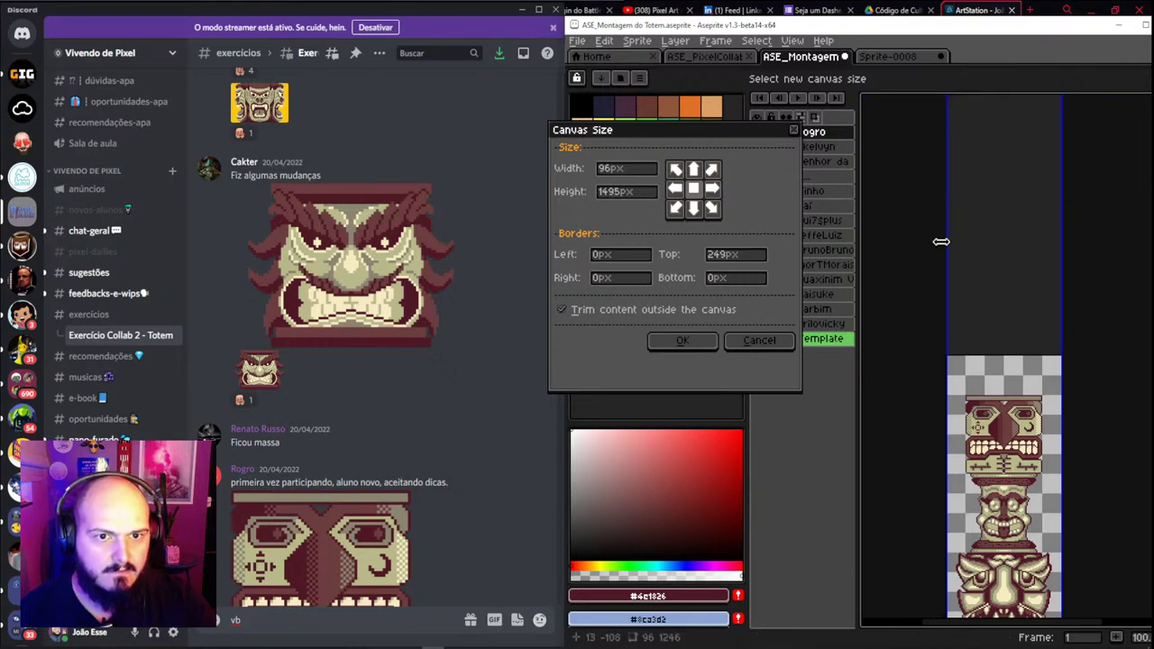
{"action": "left_click", "coordinate": [682, 340]}
Check the taller canvas and save the montage file with Ctrl+S
{"action": "scroll", "coordinate": [940, 361], "scroll_direction": "down", "scroll_amount": 3}
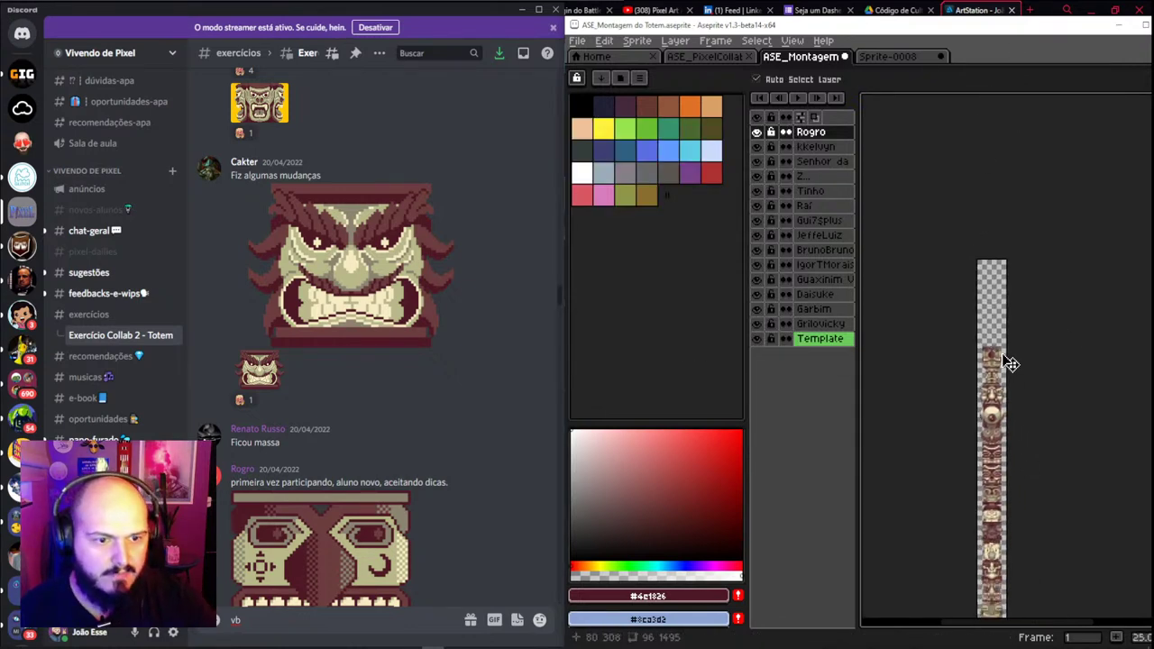
{"action": "scroll", "coordinate": [1010, 363], "scroll_direction": "up", "scroll_amount": 8}
{"action": "scroll", "coordinate": [1007, 312], "scroll_direction": "down", "scroll_amount": 2}
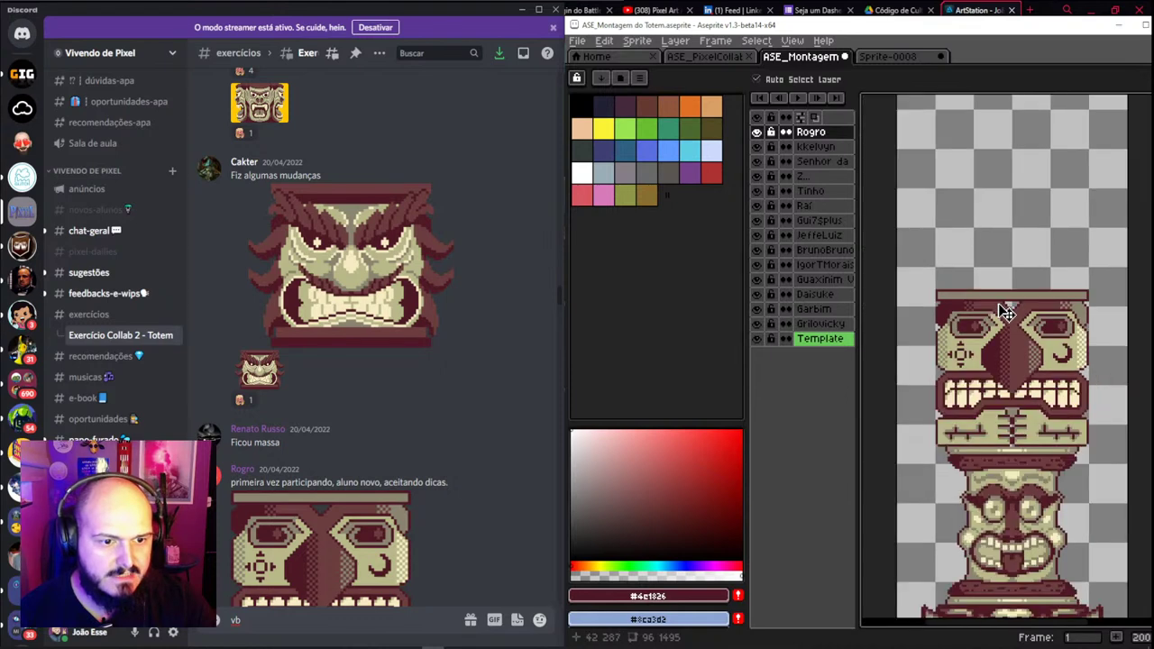
{"action": "scroll", "coordinate": [1007, 311], "scroll_direction": "up", "scroll_amount": 1}
{"action": "scroll", "coordinate": [1022, 319], "scroll_direction": "down", "scroll_amount": 1}
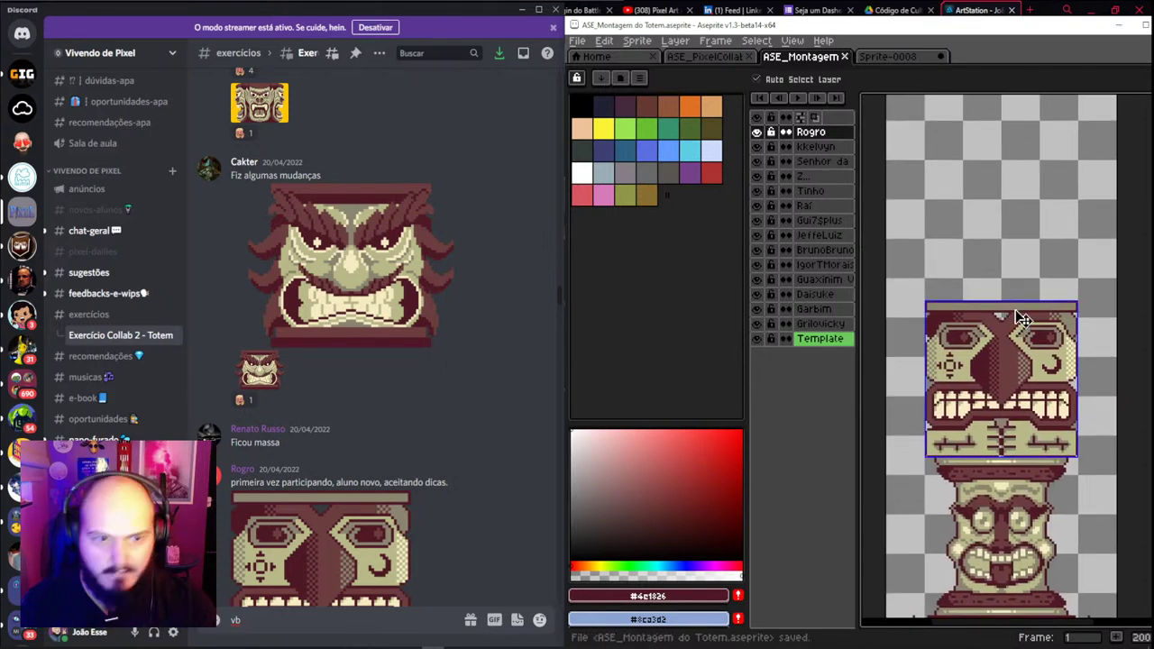
{"action": "key", "text": "ctrl+s"}
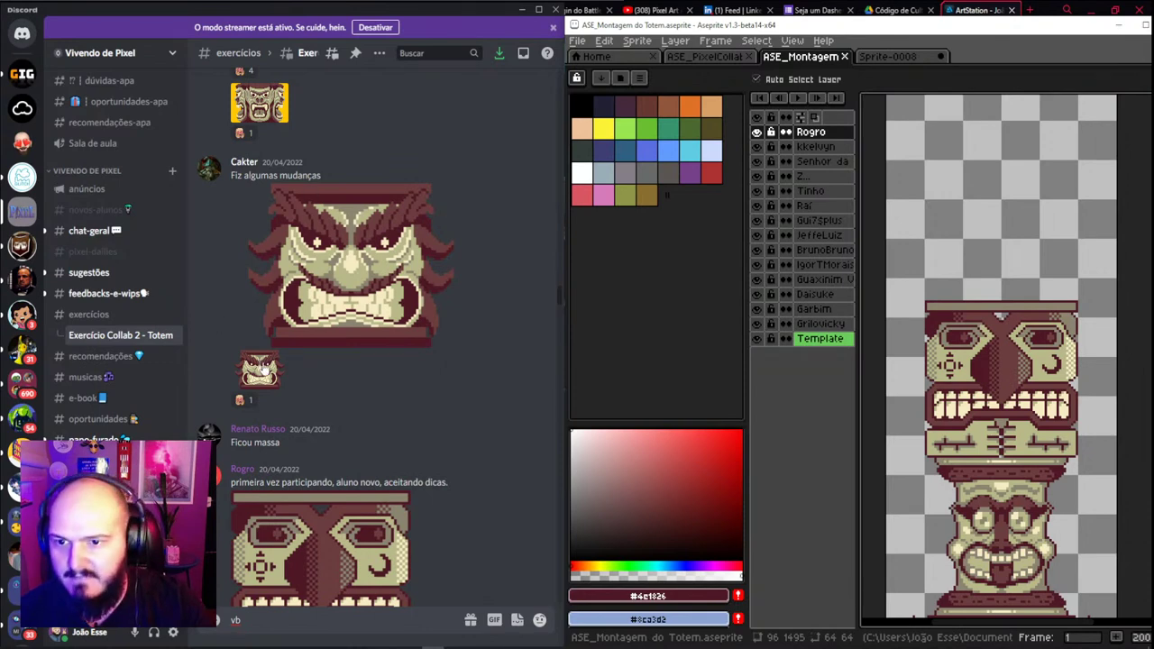
Copy the angry bearded totem head image from Discord
{"action": "left_click", "coordinate": [260, 370]}
{"action": "right_click", "coordinate": [281, 330]}
{"action": "left_click", "coordinate": [334, 340]}
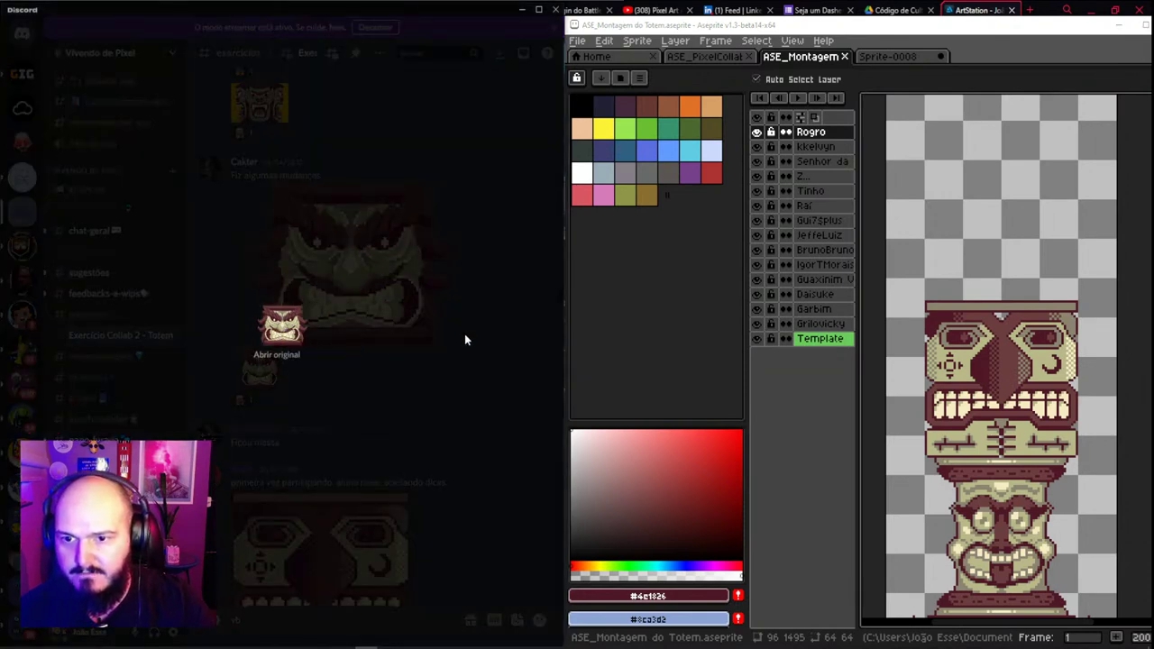
Paste the head onto a new layer named after its artist and set it atop the totem
{"action": "key", "text": "shift+n"}
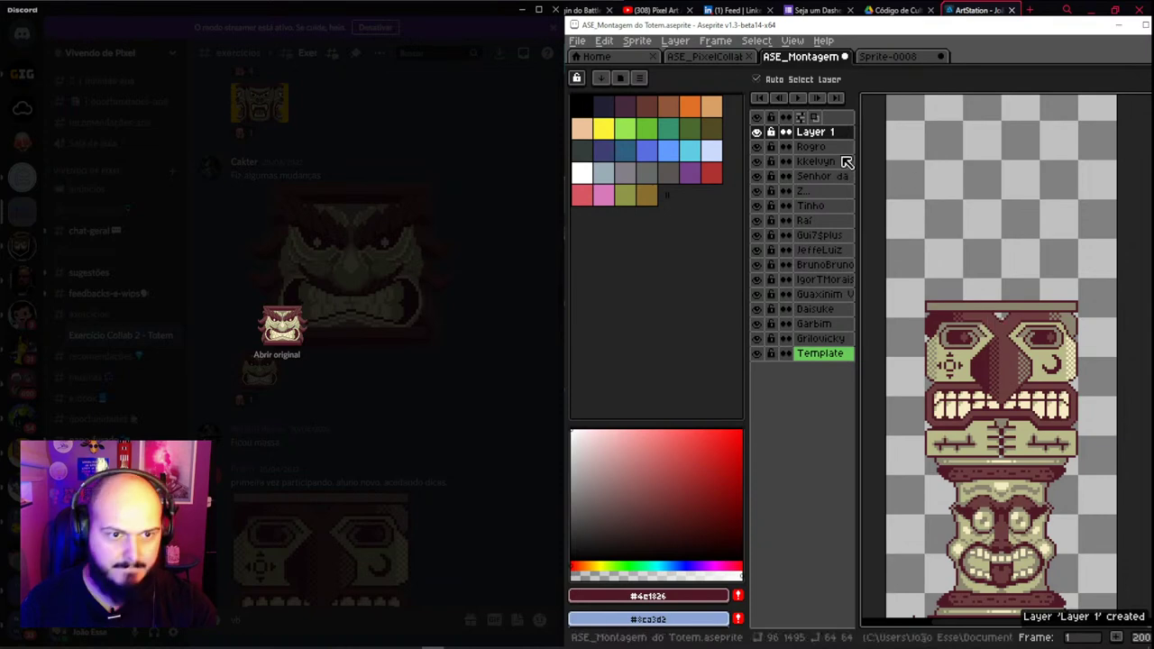
{"action": "double_click", "coordinate": [817, 133]}
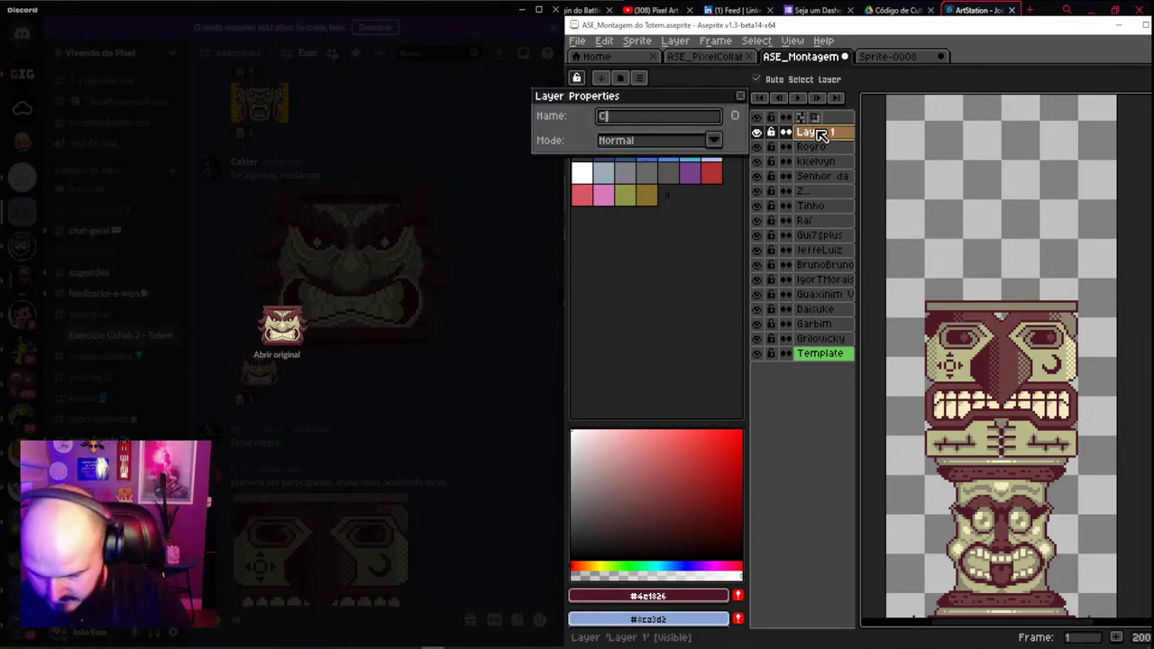
{"action": "type", "text": "Cakter"}
{"action": "key", "text": "Return"}
{"action": "key", "text": "ctrl+v"}
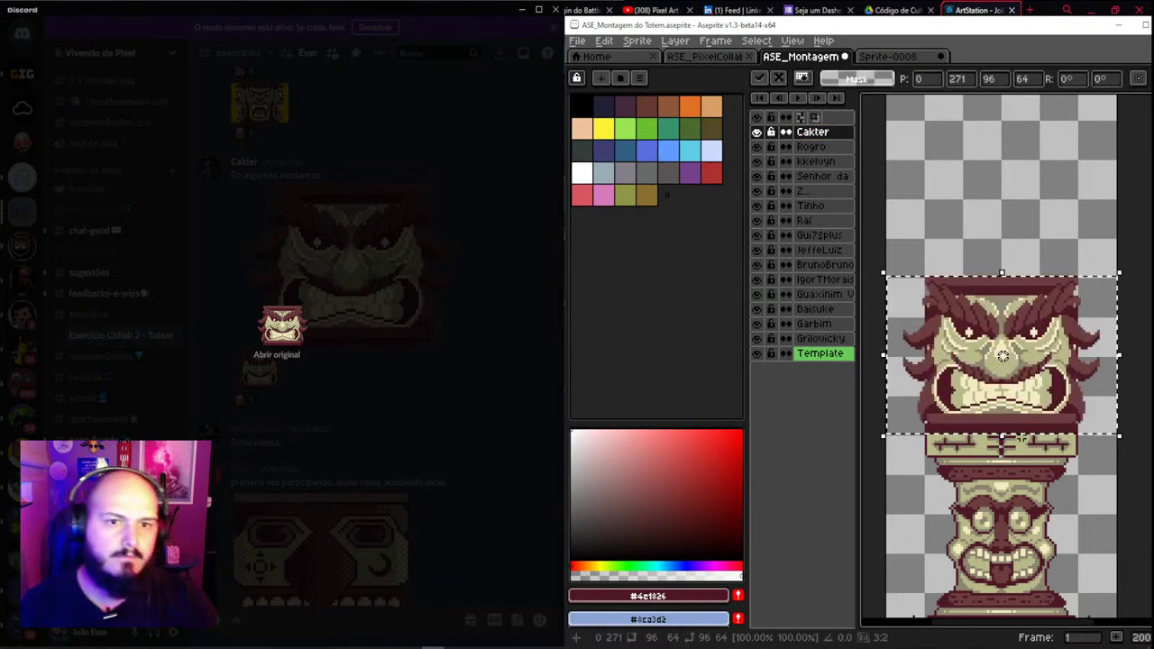
{"action": "left_click_drag", "start_coordinate": [1029, 246], "coordinate": [1026, 268]}
{"action": "key", "text": "Return"}
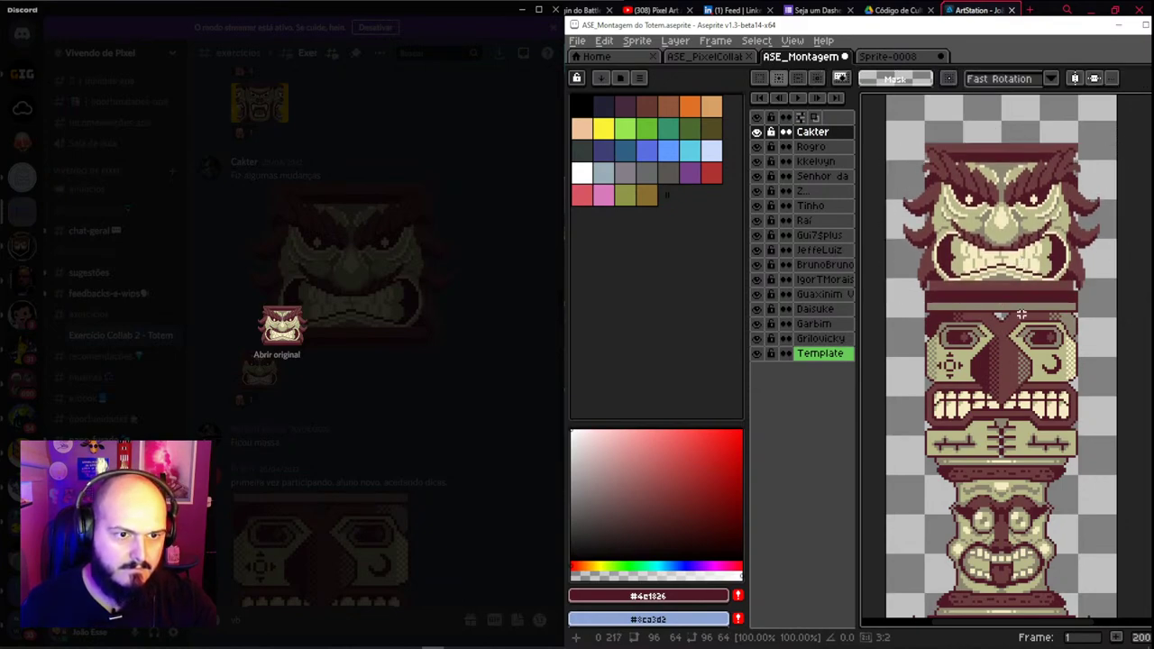
Close the Discord image view and enlarge the yellow-background totem submission
{"action": "left_click", "coordinate": [346, 200]}
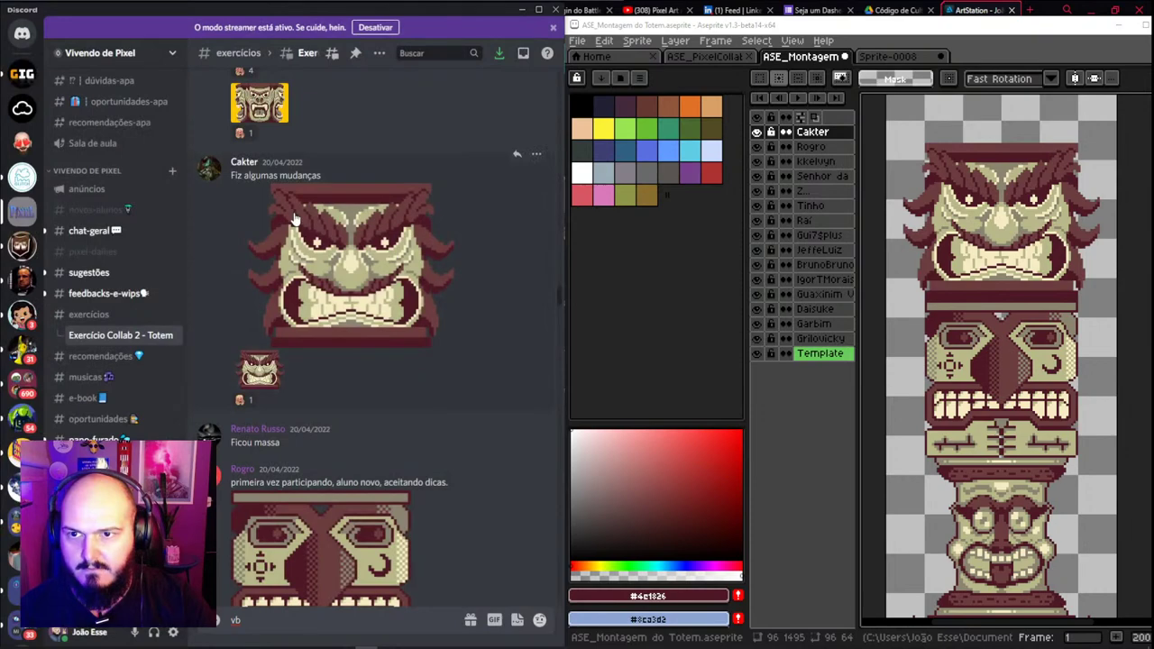
{"action": "scroll", "coordinate": [293, 221], "scroll_direction": "up", "scroll_amount": 2}
{"action": "scroll", "coordinate": [297, 226], "scroll_direction": "up", "scroll_amount": 3}
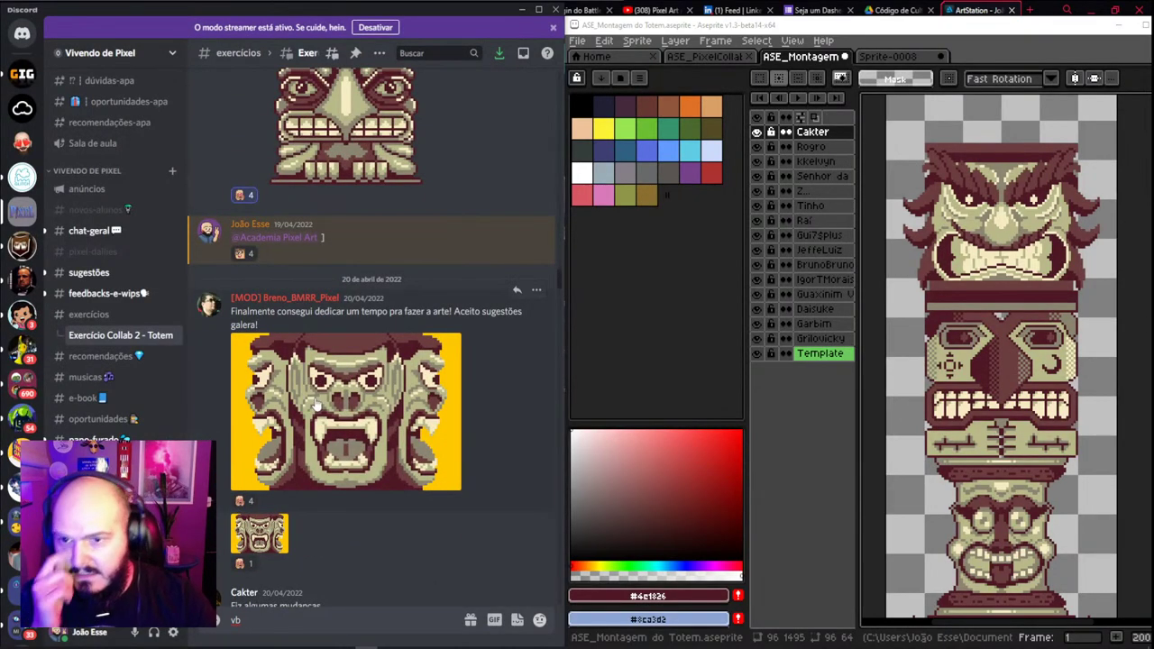
{"action": "scroll", "coordinate": [316, 407], "scroll_direction": "up", "scroll_amount": 1}
{"action": "scroll", "coordinate": [316, 407], "scroll_direction": "down", "scroll_amount": 3}
{"action": "left_click", "coordinate": [273, 478]}
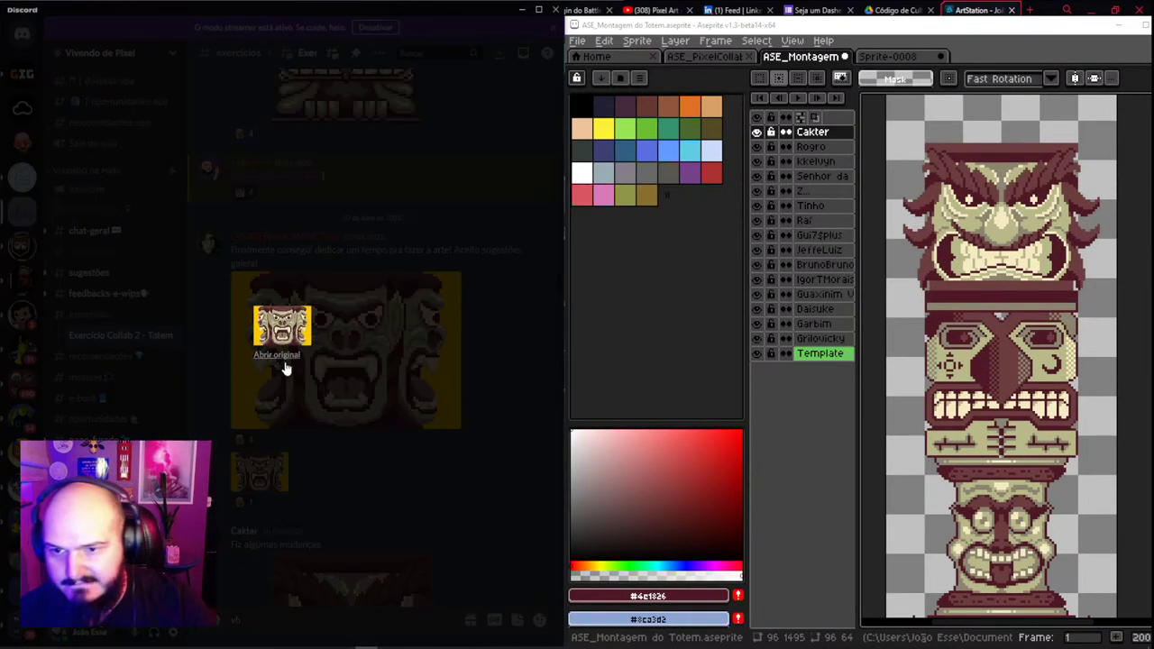
Copy the yellow-background totem image and paste it onto a new layer at the top of the stack
{"action": "right_click", "coordinate": [297, 316]}
{"action": "left_click", "coordinate": [330, 330]}
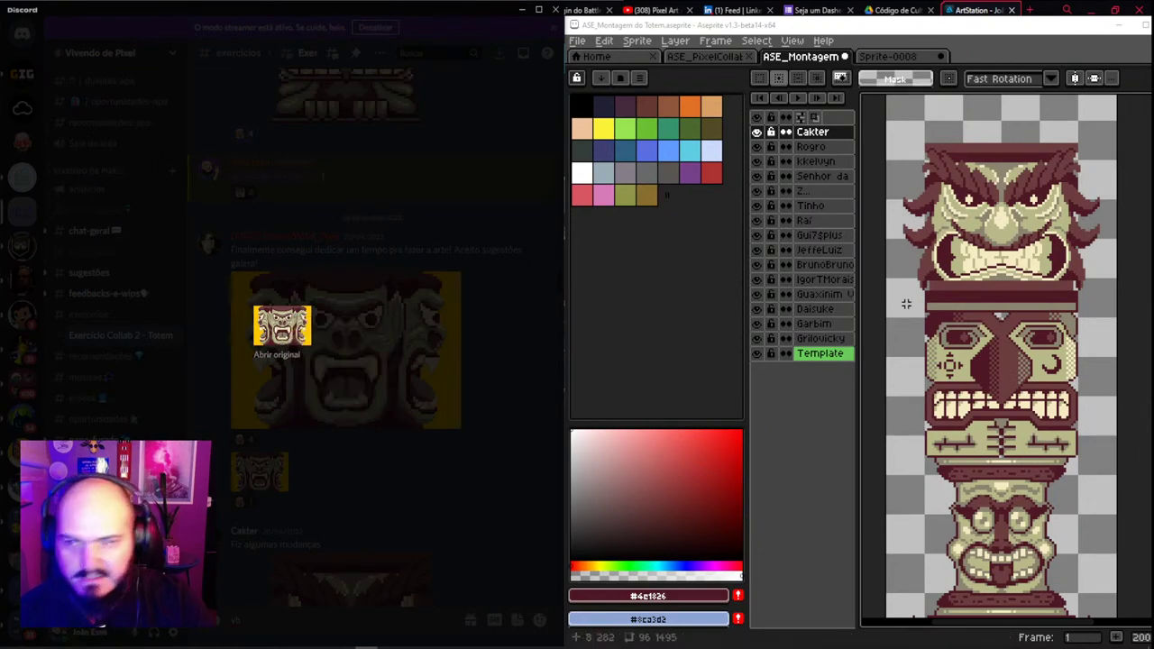
{"action": "scroll", "coordinate": [992, 253], "scroll_direction": "up", "scroll_amount": 3}
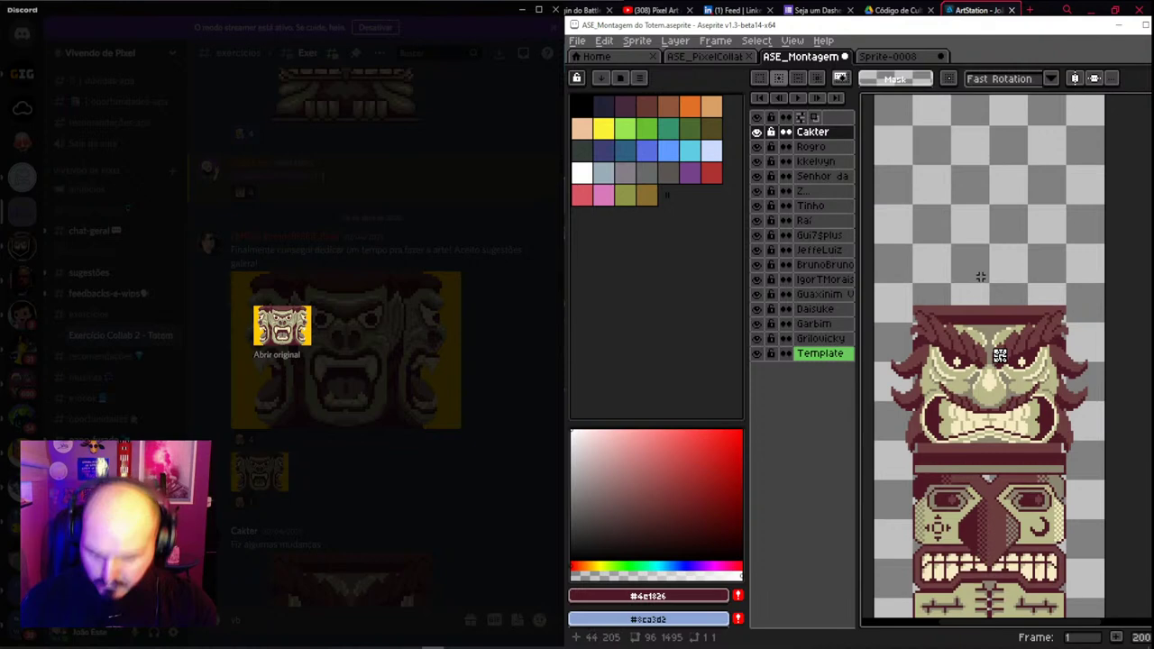
{"action": "key", "text": "shift+n"}
{"action": "key", "text": "ctrl+v"}
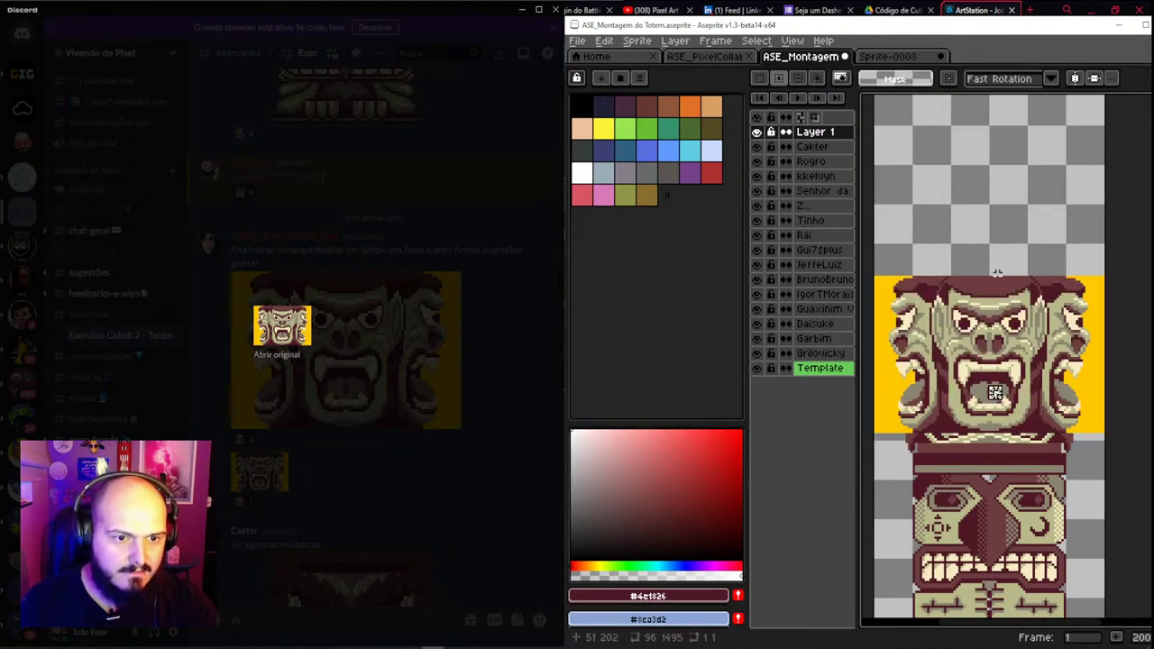
{"action": "key", "text": "Return"}
{"action": "left_click_drag", "start_coordinate": [1003, 367], "coordinate": [1012, 273]}
Delete the yellow background with the Magic Wand, undoing a stray pencil stroke and a move
{"action": "key", "text": "e"}
{"action": "key", "text": "w"}
{"action": "left_click", "coordinate": [918, 285]}
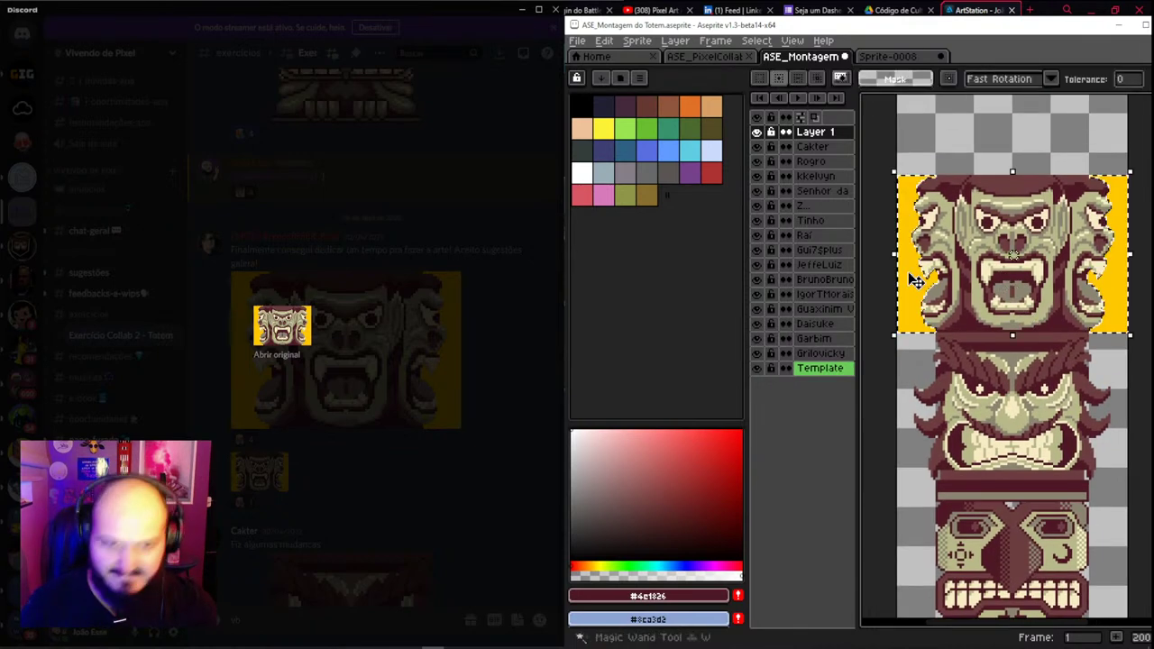
{"action": "key", "text": "Delete"}
{"action": "key", "text": "b"}
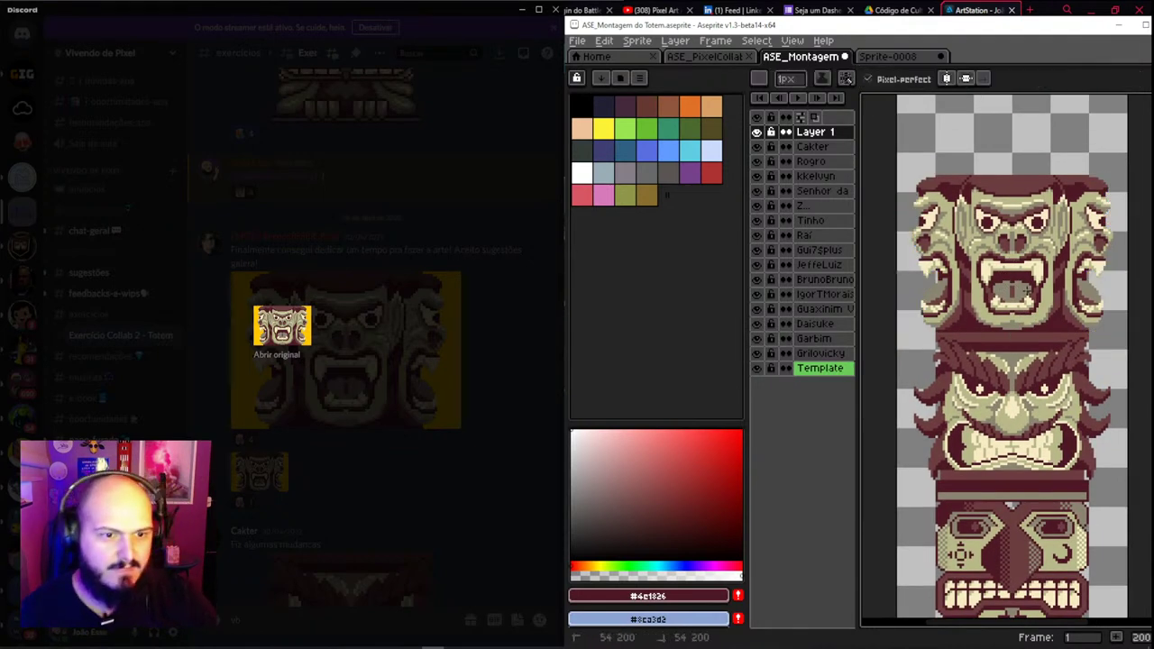
{"action": "key", "text": "ctrl+z"}
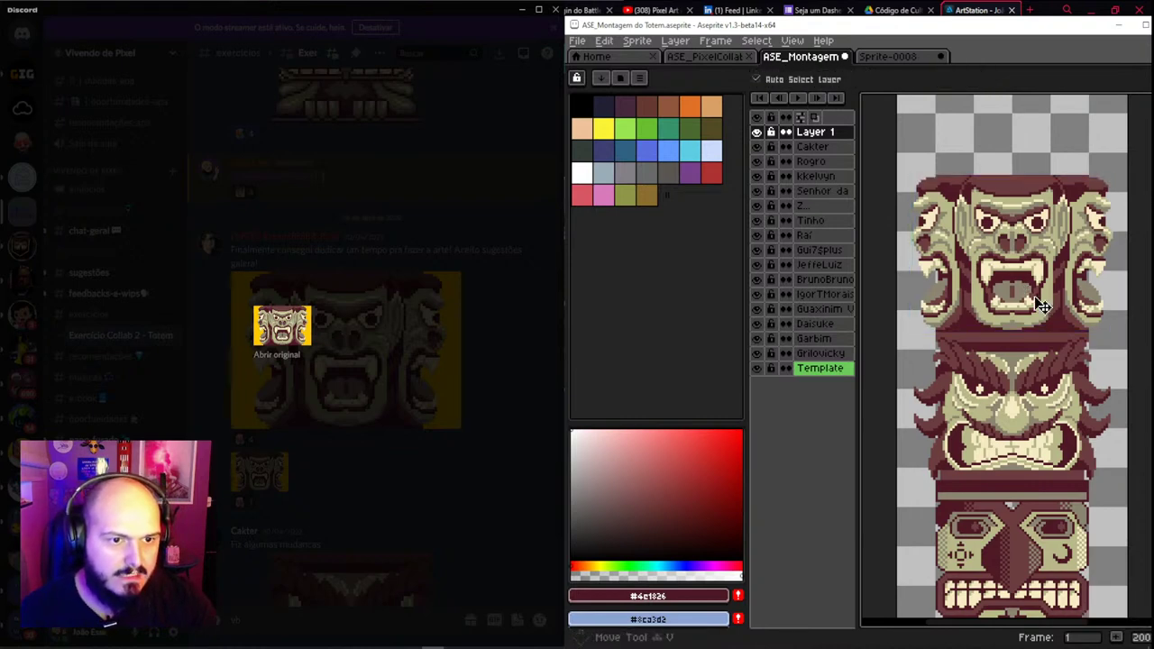
{"action": "left_click_drag", "start_coordinate": [1043, 305], "coordinate": [1037, 315]}
{"action": "key", "text": "ctrl+z"}
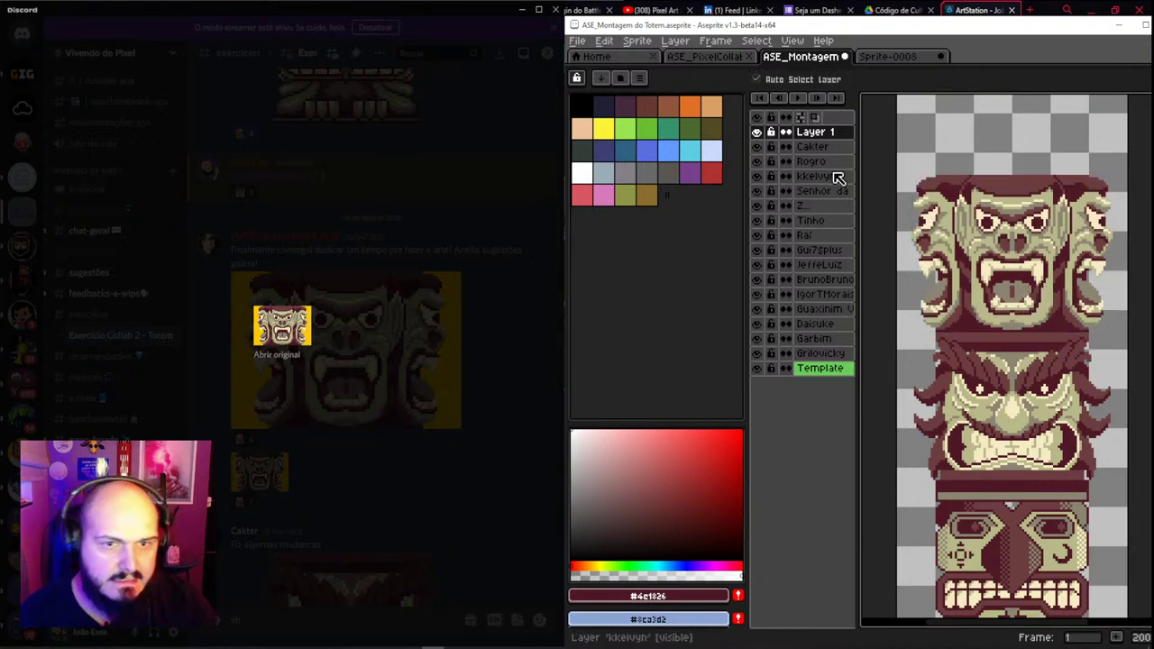
Rename the new top layer to the fanged face contributor's name
{"action": "double_click", "coordinate": [821, 135]}
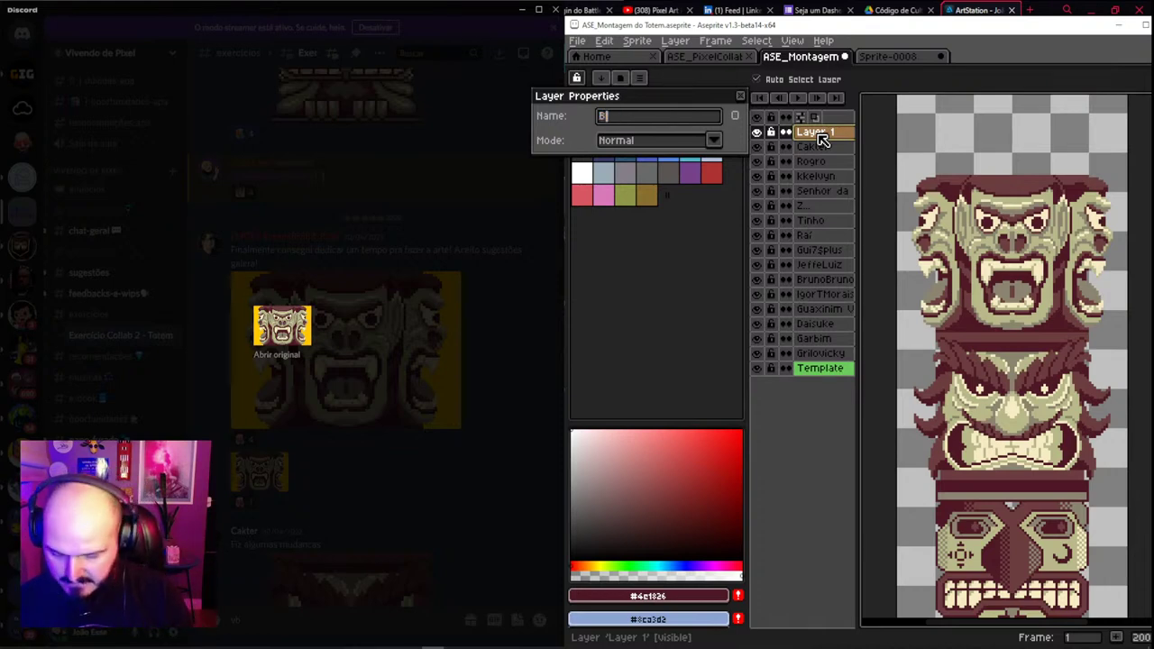
{"action": "key", "text": "Return"}
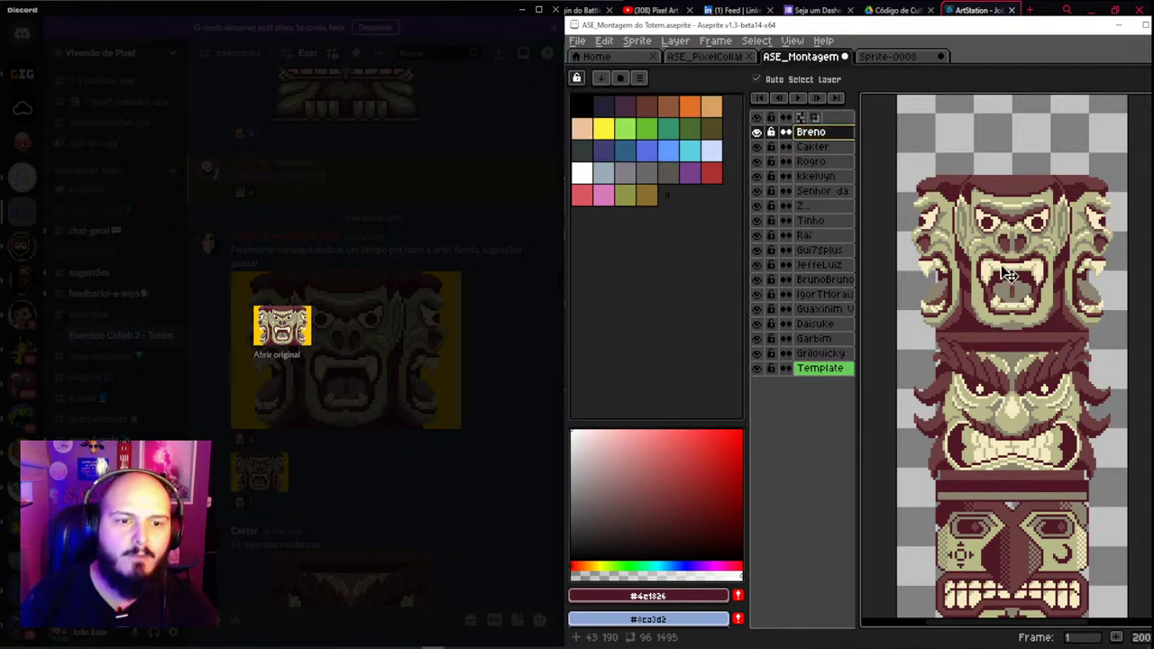
{"action": "left_click_drag", "start_coordinate": [1012, 274], "coordinate": [992, 536]}
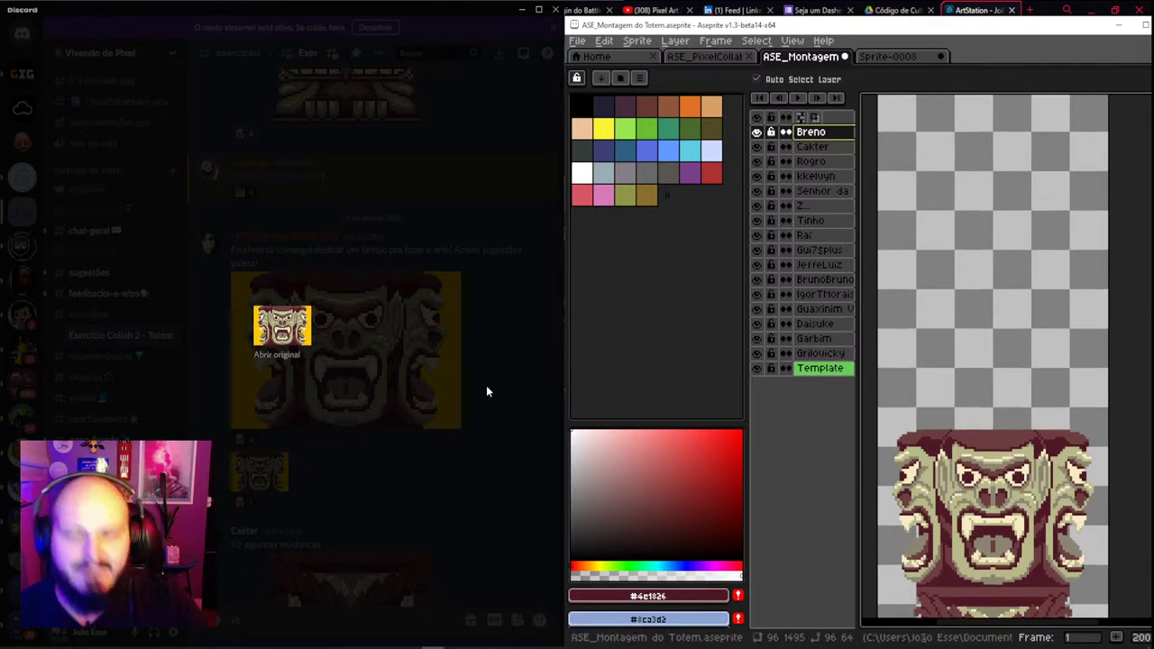
In Discord, scroll back up the chat and enlarge the red mask-shaped totem submission
{"action": "left_click", "coordinate": [345, 241]}
{"action": "scroll", "coordinate": [349, 271], "scroll_direction": "up", "scroll_amount": 3}
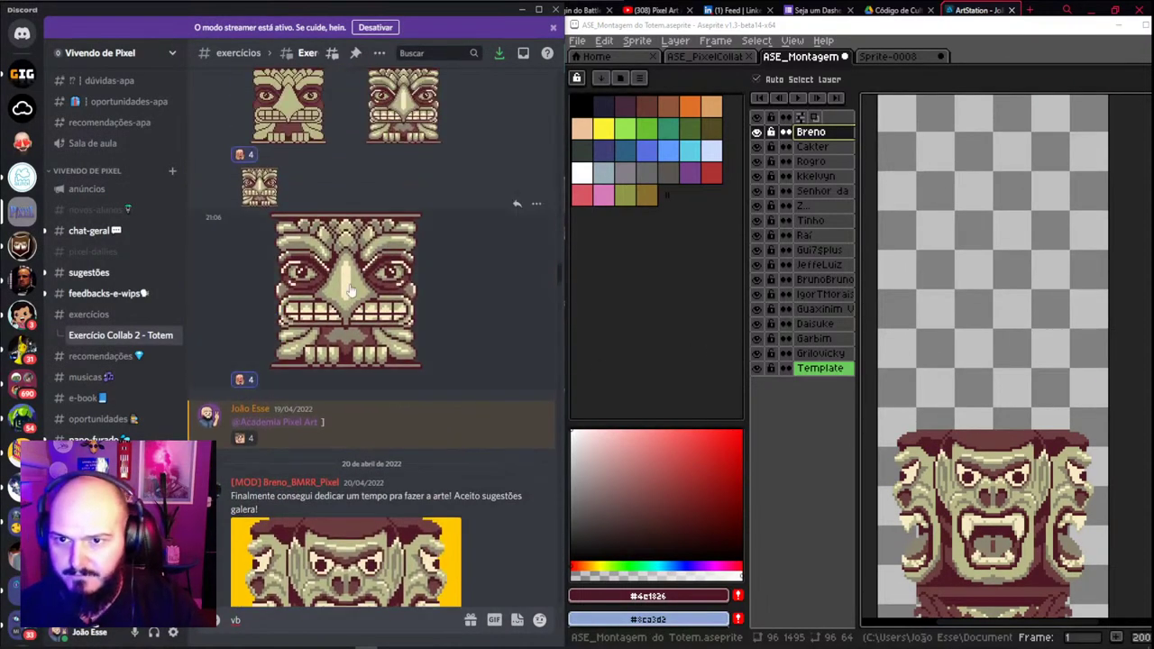
{"action": "scroll", "coordinate": [334, 280], "scroll_direction": "up", "scroll_amount": 5}
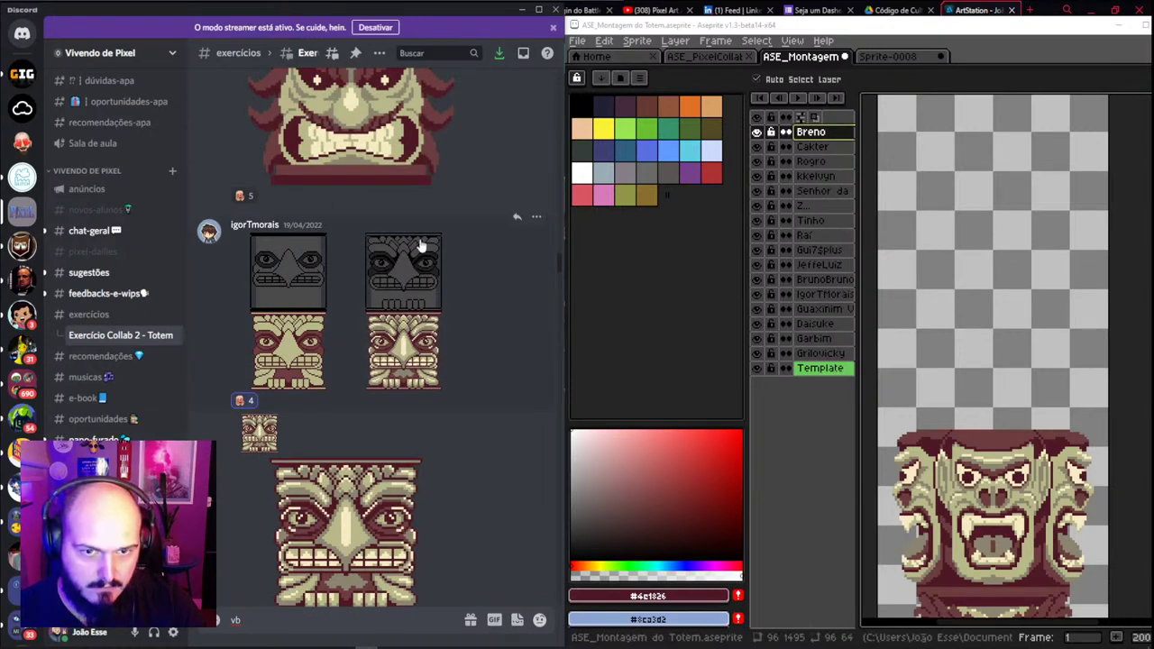
{"action": "scroll", "coordinate": [428, 266], "scroll_direction": "up", "scroll_amount": 3}
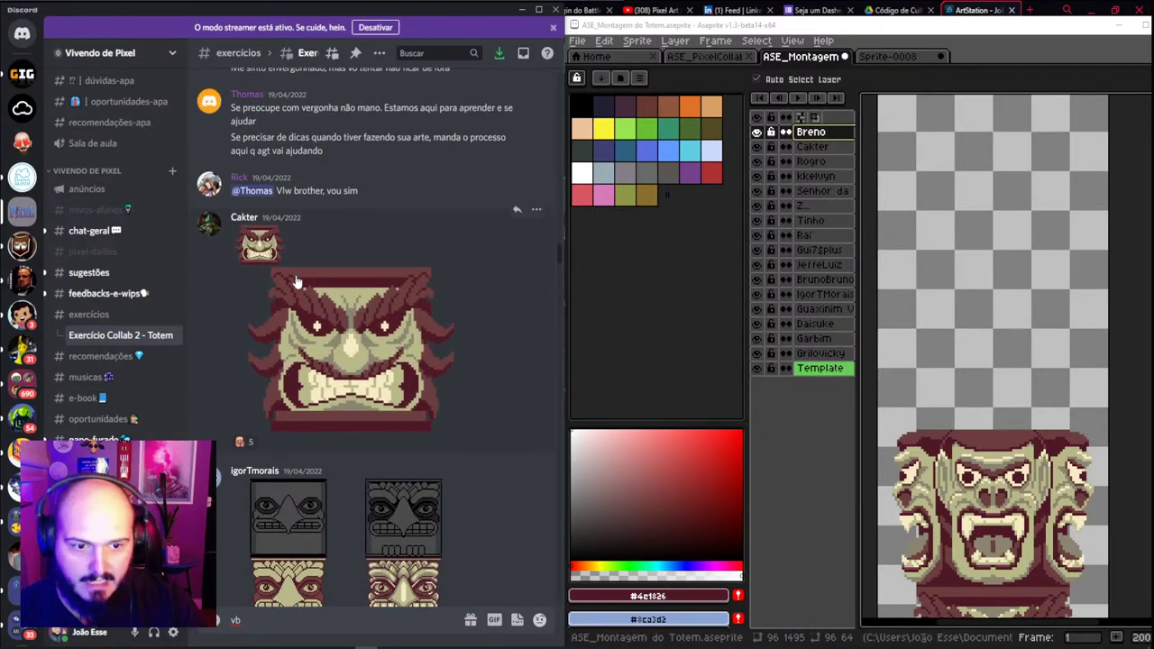
{"action": "scroll", "coordinate": [296, 282], "scroll_direction": "up", "scroll_amount": 10}
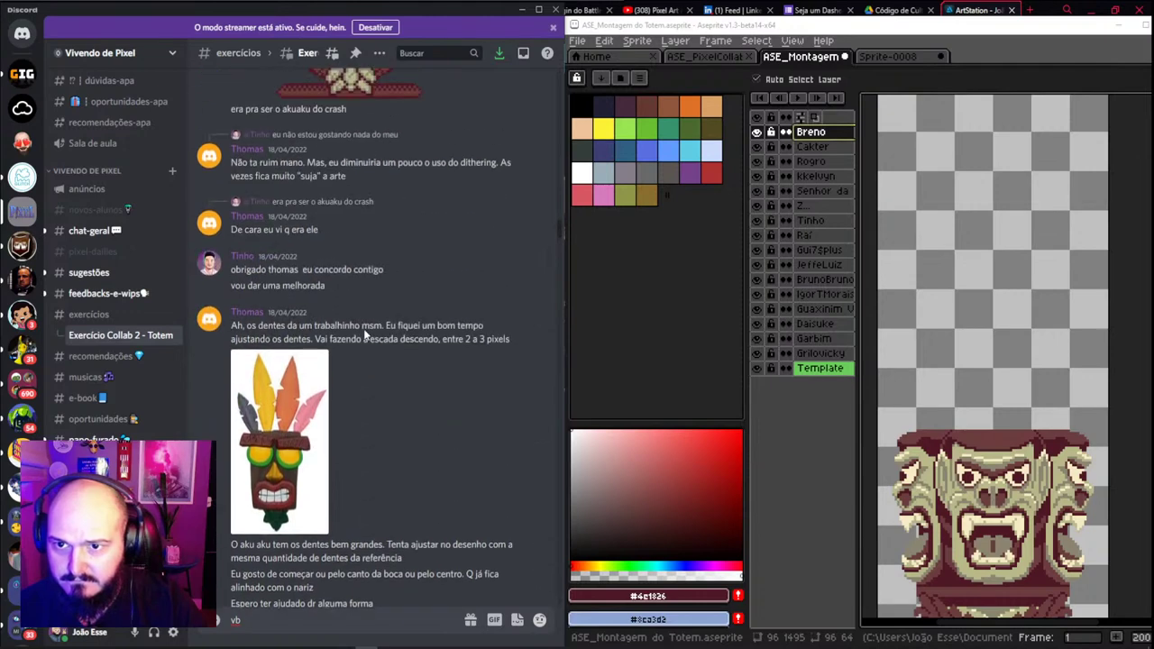
{"action": "scroll", "coordinate": [364, 328], "scroll_direction": "up", "scroll_amount": 5}
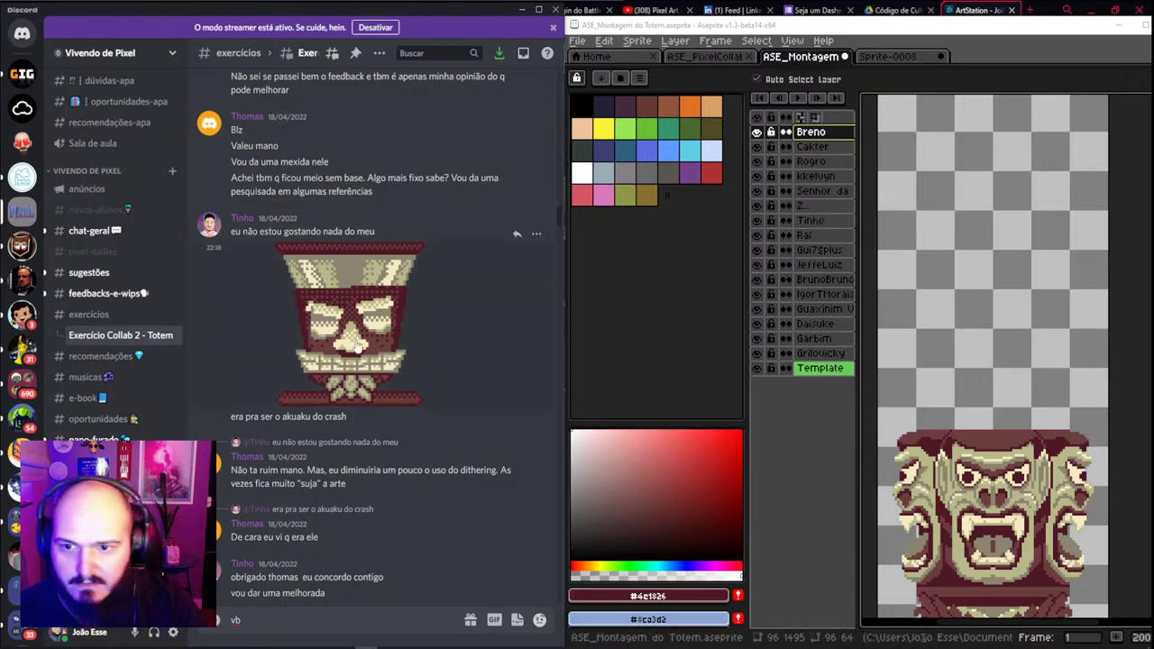
{"action": "left_click", "coordinate": [348, 310]}
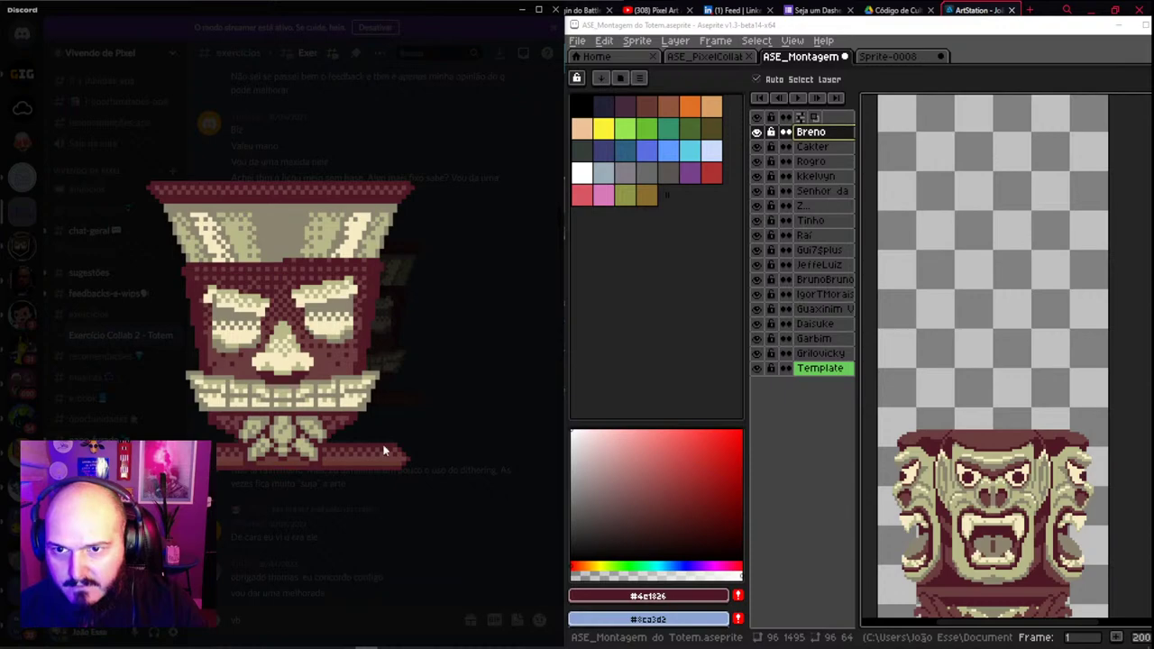
Reopen the red mask totem image, copy it with Copiar imagem, and close the viewer
{"action": "left_click", "coordinate": [384, 511]}
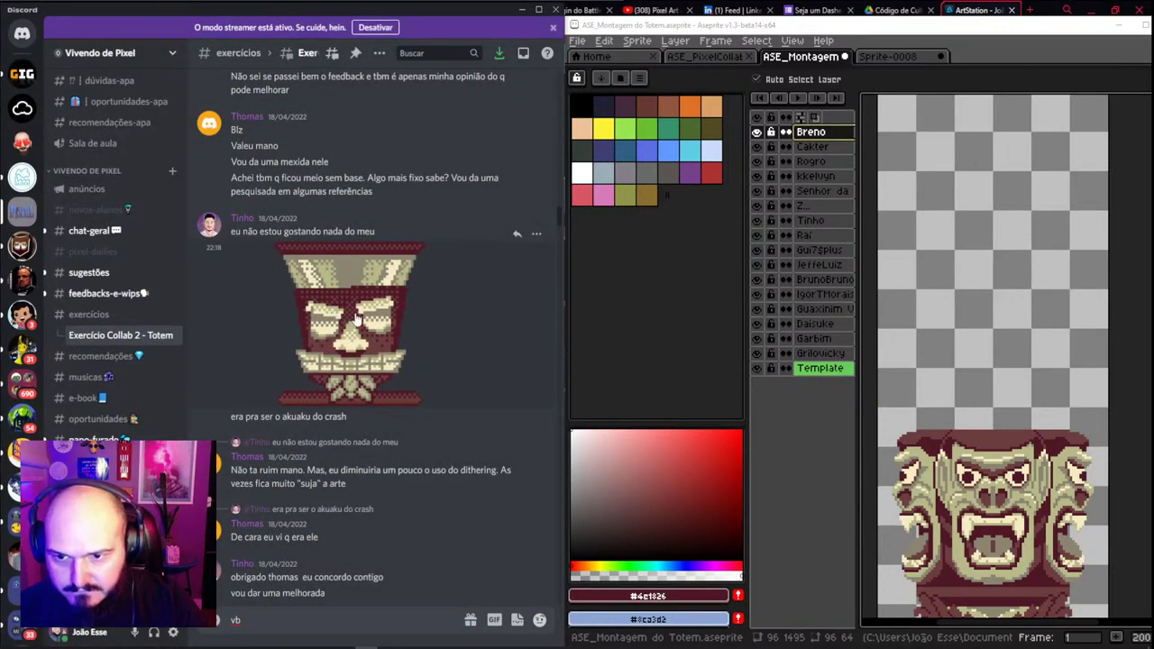
{"action": "left_click", "coordinate": [356, 317]}
{"action": "right_click", "coordinate": [269, 262]}
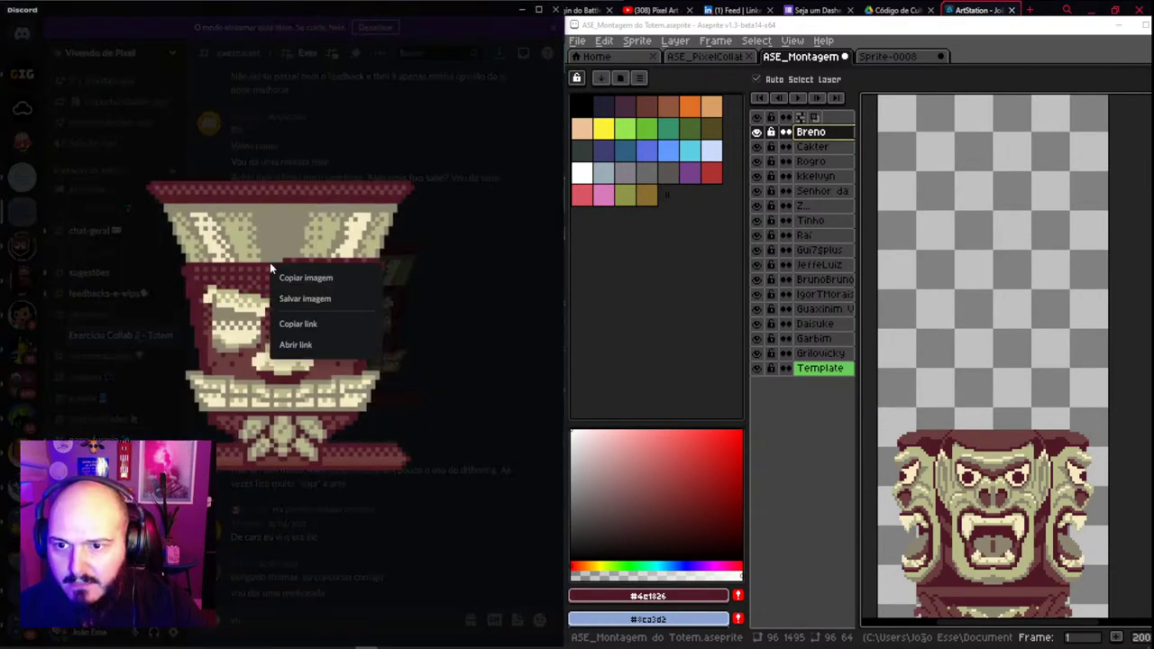
{"action": "left_click", "coordinate": [336, 275]}
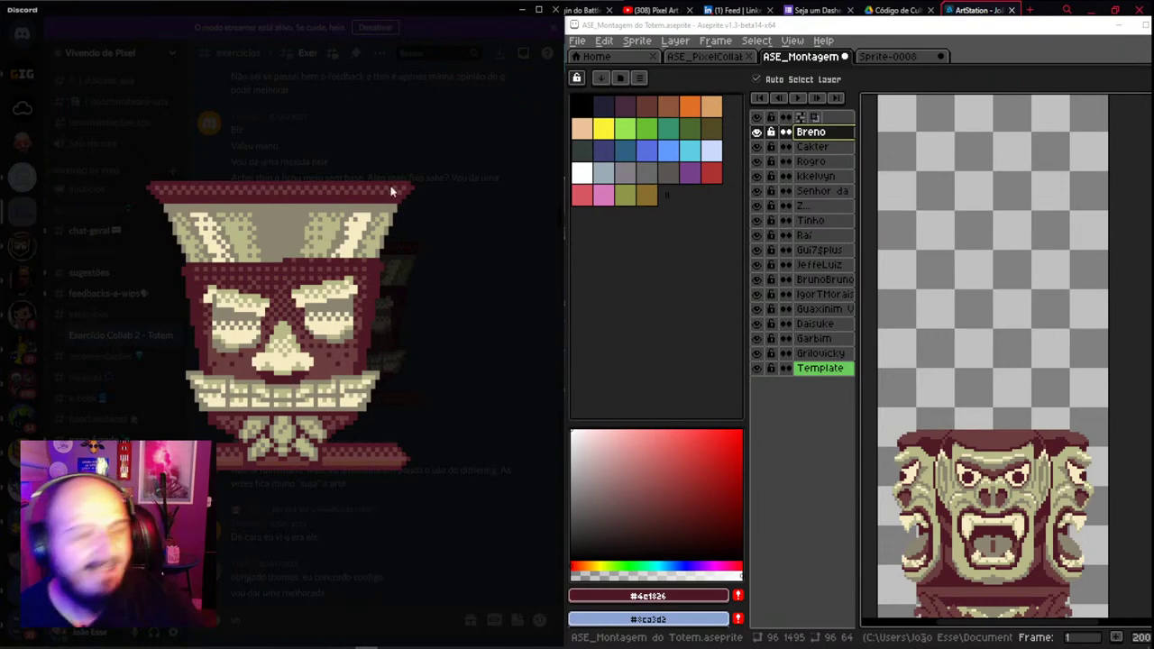
{"action": "left_click", "coordinate": [391, 155]}
{"action": "scroll", "coordinate": [924, 410], "scroll_direction": "down", "scroll_amount": 2}
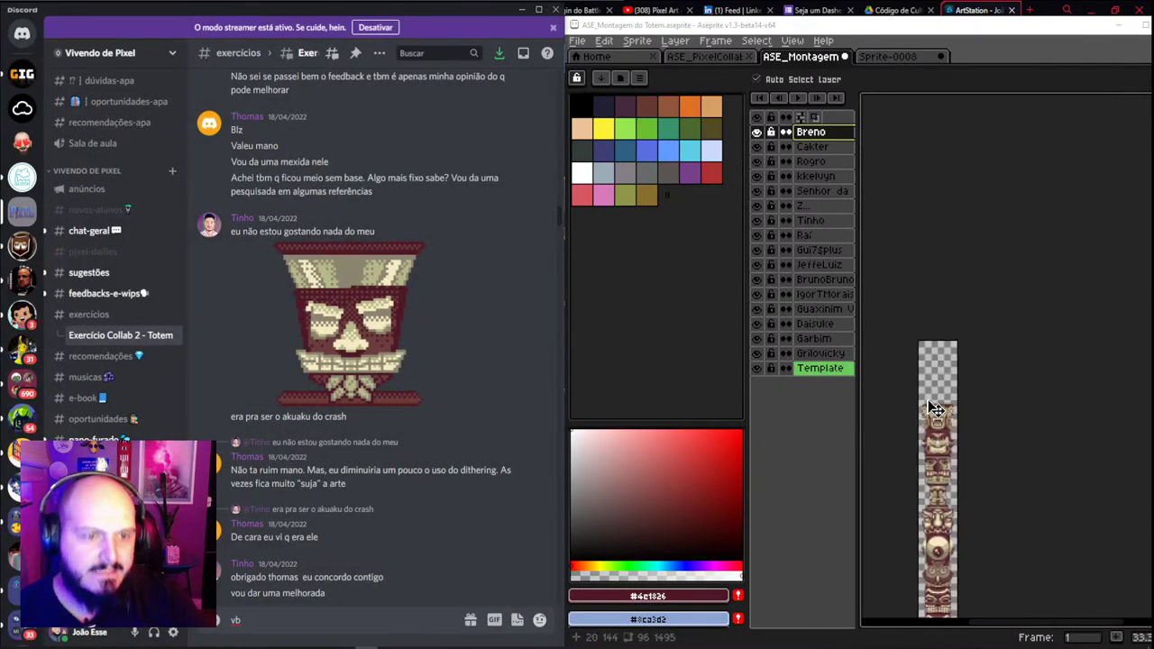
Pan up the totem and make the Aku Aku-inspired face's layer active
{"action": "scroll", "coordinate": [933, 541], "scroll_direction": "up", "scroll_amount": 1}
{"action": "scroll", "coordinate": [933, 541], "scroll_direction": "up", "scroll_amount": 1}
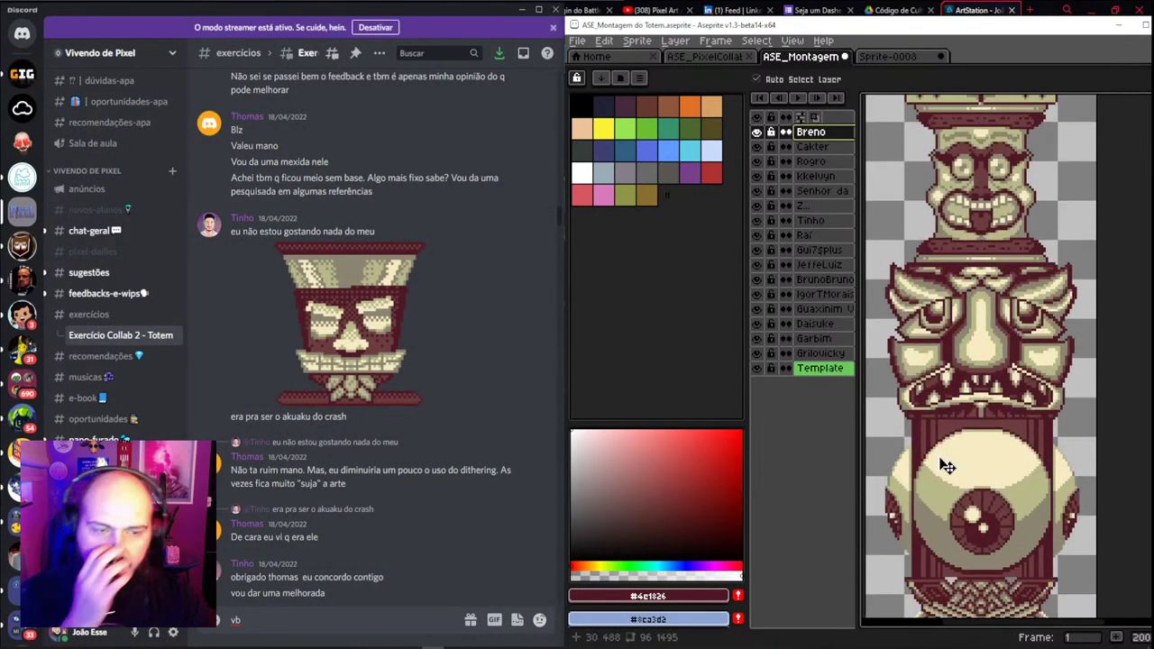
{"action": "scroll", "coordinate": [946, 467], "scroll_direction": "down", "scroll_amount": 2}
{"action": "scroll", "coordinate": [954, 378], "scroll_direction": "up", "scroll_amount": 1}
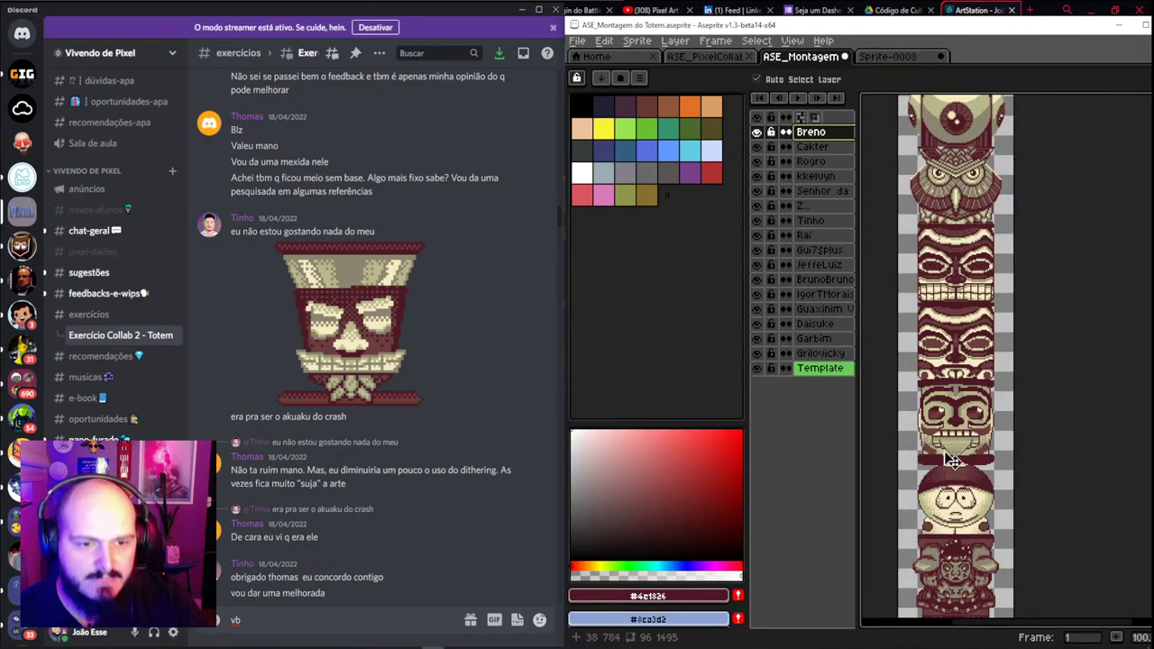
{"action": "left_click_drag", "start_coordinate": [954, 505], "coordinate": [962, 334]}
{"action": "scroll", "coordinate": [968, 387], "scroll_direction": "up", "scroll_amount": 1}
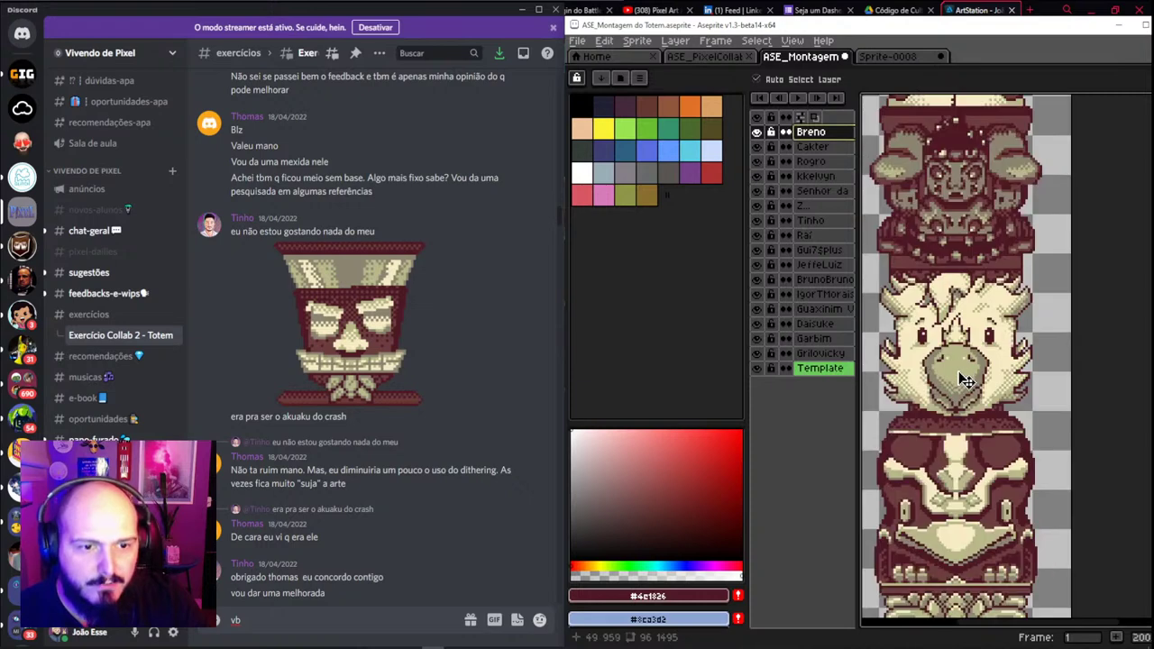
{"action": "left_click_drag", "start_coordinate": [965, 489], "coordinate": [954, 318]}
{"action": "left_click", "coordinate": [813, 220]}
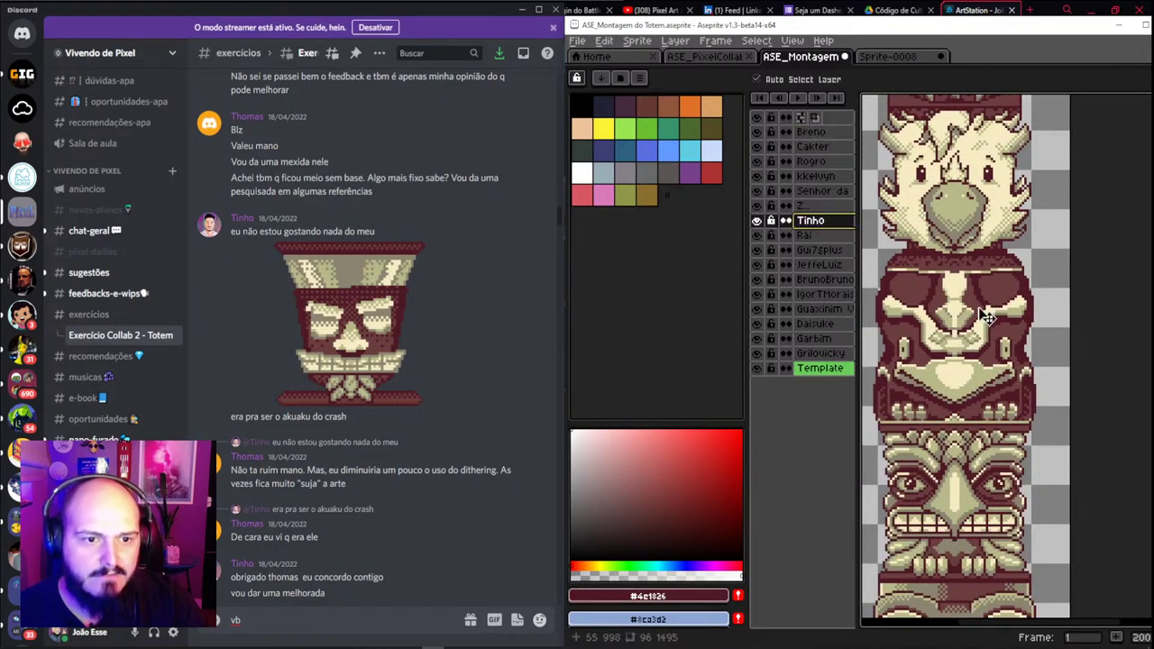
Switch to the Sprite-0008 document and close it, bringing up the save-changes prompt
{"action": "scroll", "coordinate": [983, 271], "scroll_direction": "down", "scroll_amount": 3}
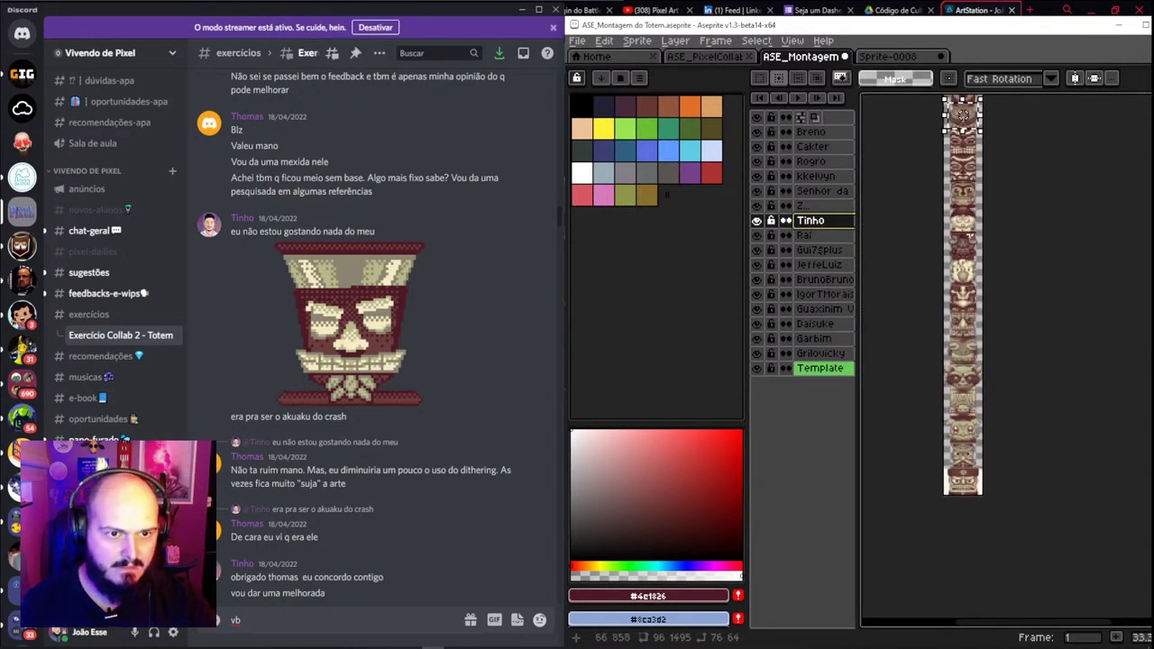
{"action": "scroll", "coordinate": [954, 298], "scroll_direction": "up", "scroll_amount": 2}
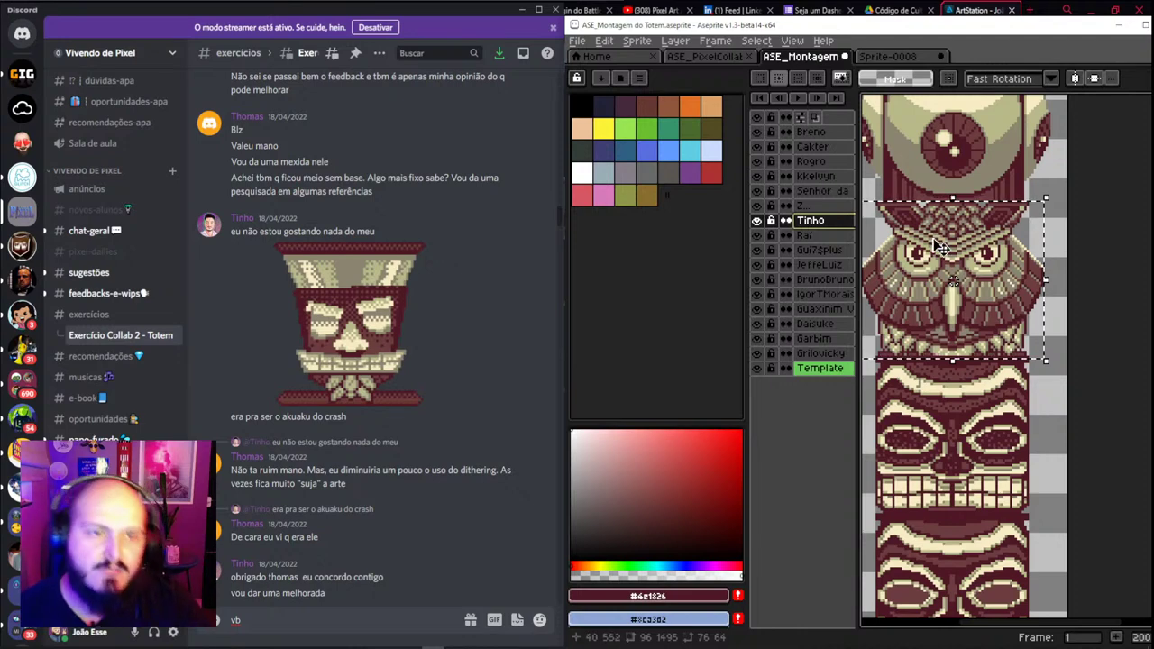
{"action": "scroll", "coordinate": [940, 250], "scroll_direction": "down", "scroll_amount": 1}
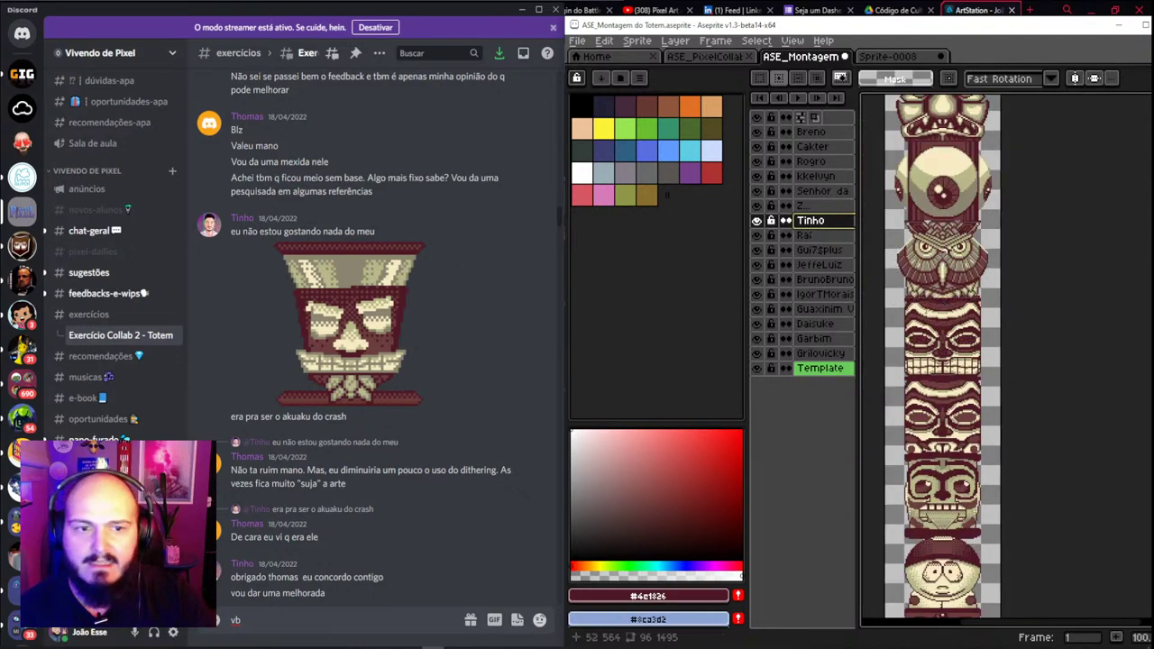
{"action": "scroll", "coordinate": [940, 249], "scroll_direction": "up", "scroll_amount": 2}
{"action": "left_click", "coordinate": [888, 56]}
{"action": "left_click", "coordinate": [941, 56]}
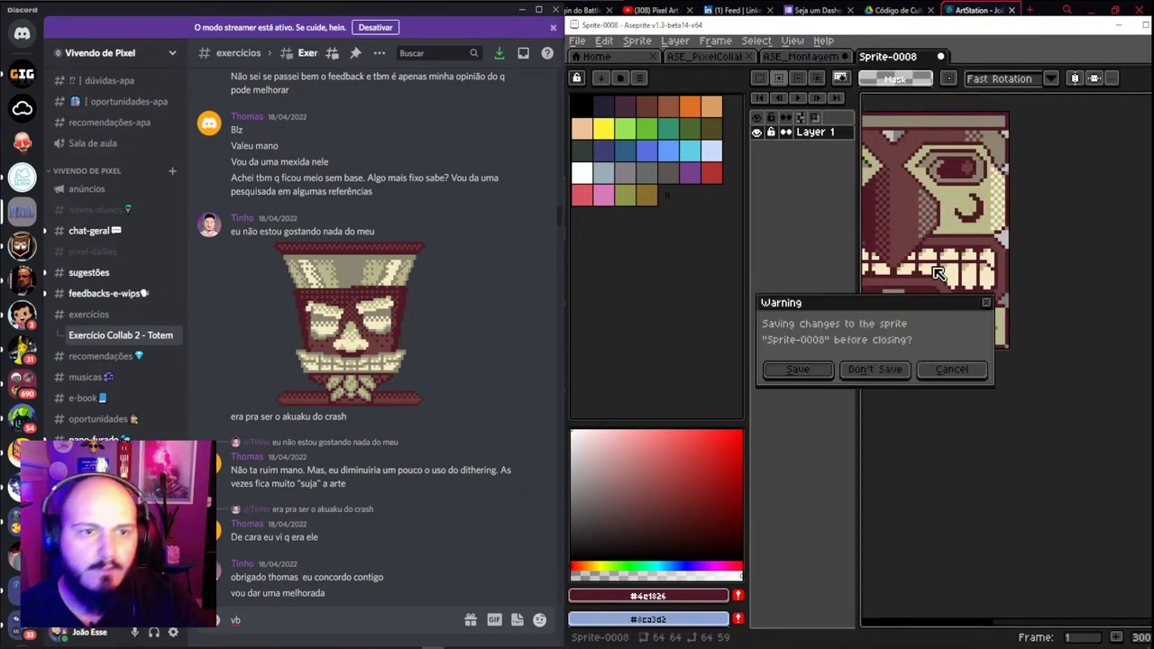
Discard Sprite-0008, create a new 960x640 sprite, and paste the akuaku skull image into it
{"action": "left_click", "coordinate": [874, 370]}
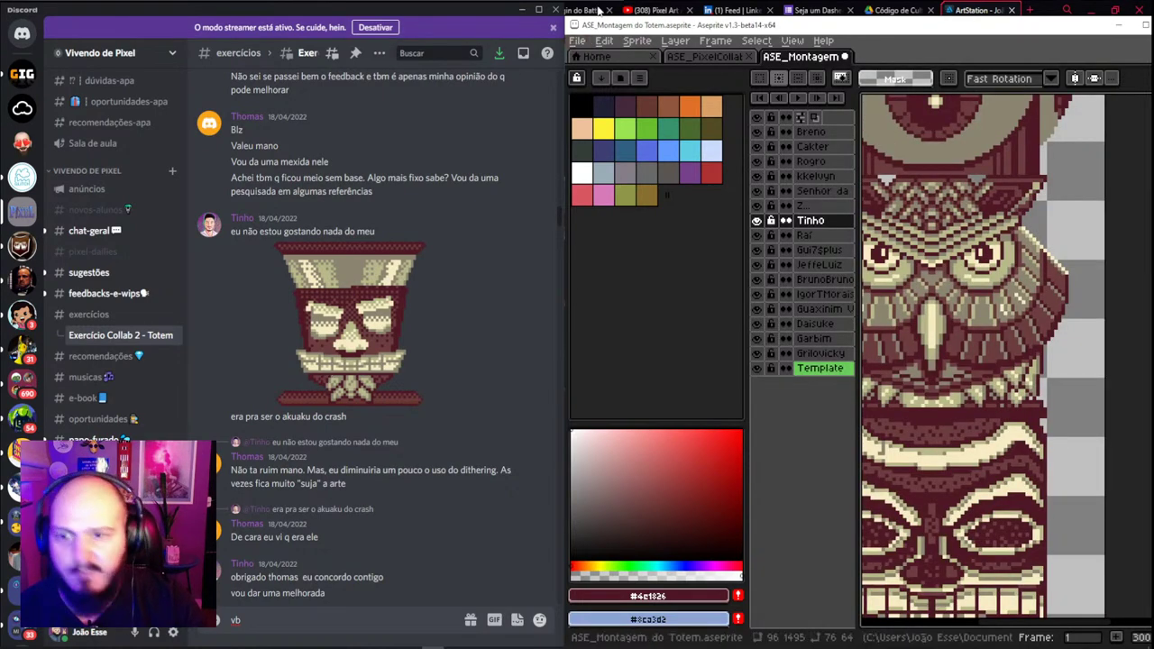
{"action": "left_click", "coordinate": [577, 40]}
{"action": "left_click", "coordinate": [586, 58]}
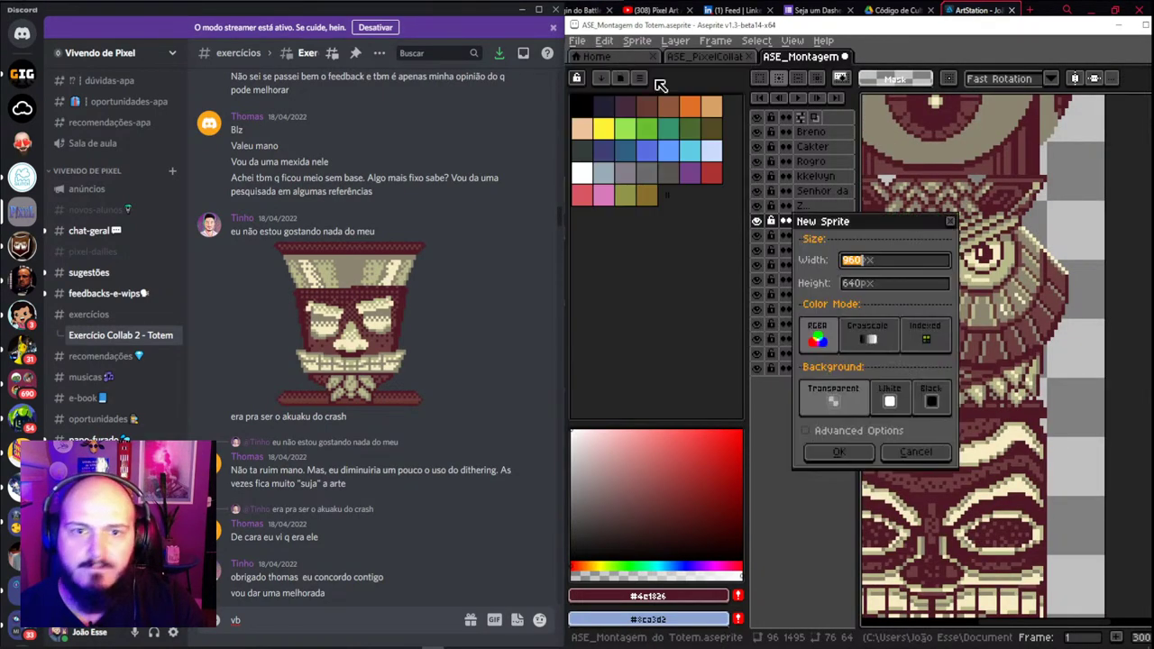
{"action": "left_click", "coordinate": [870, 456]}
{"action": "key", "text": "ctrl+v"}
{"action": "key", "text": "minus"}
{"action": "key", "text": "minus"}
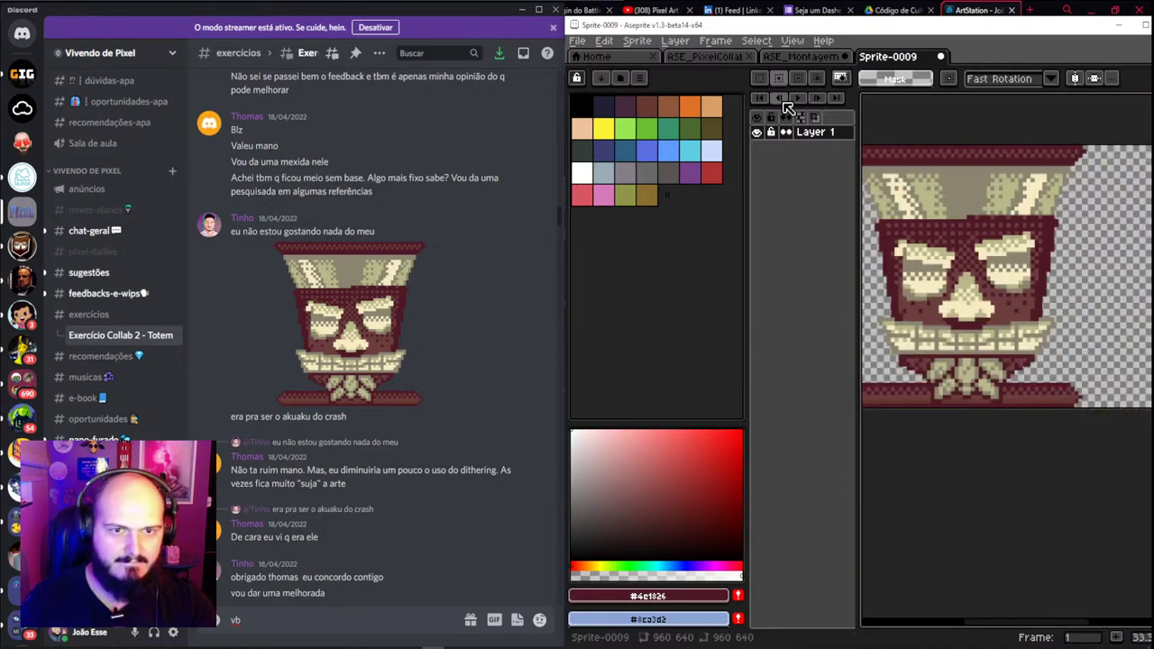
{"action": "scroll", "coordinate": [979, 261], "scroll_direction": "up", "scroll_amount": 7}
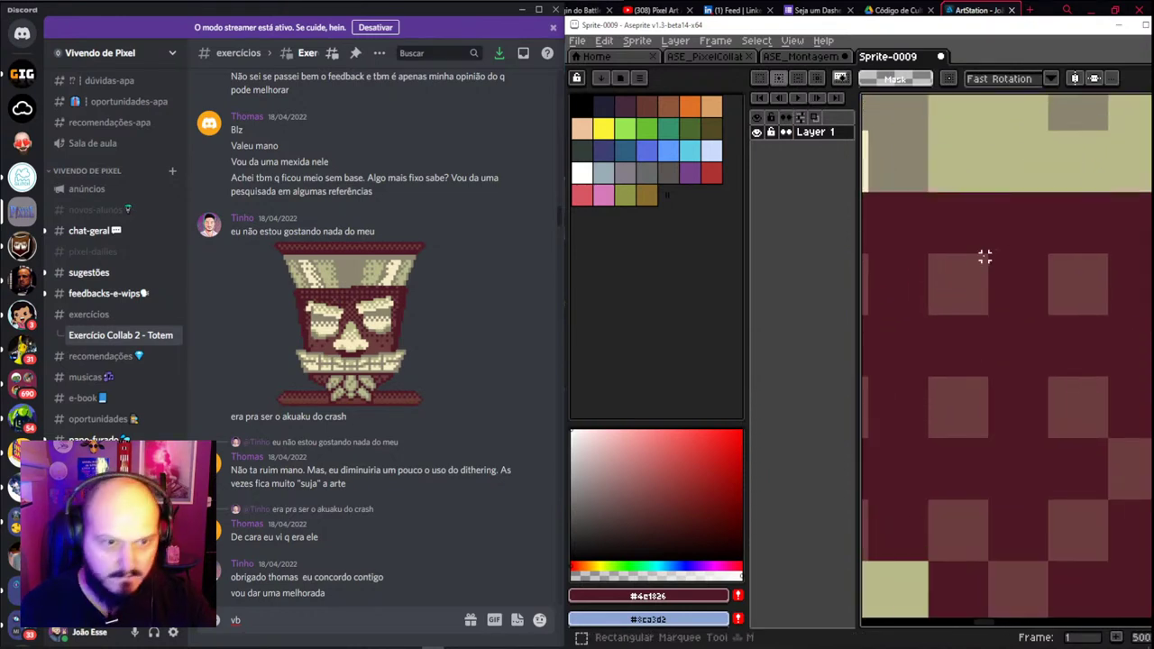
{"action": "left_click_drag", "start_coordinate": [984, 257], "coordinate": [930, 316]}
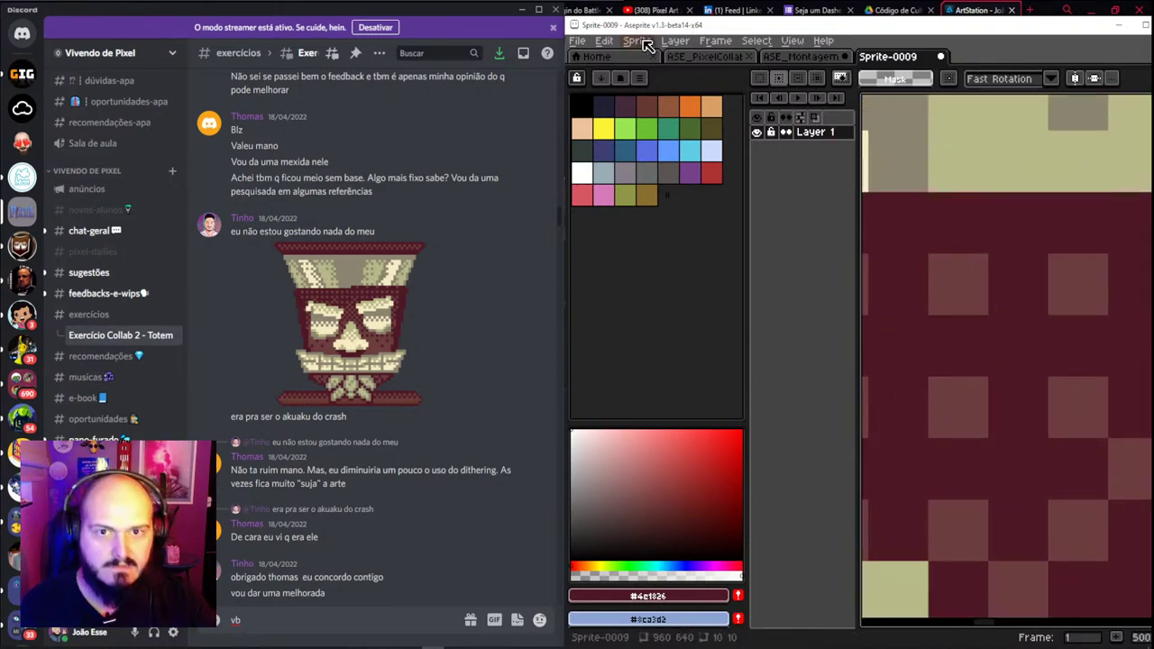
Resize the sprite width to 960/10, shrinking the skull to 96x64
{"action": "left_click", "coordinate": [646, 45]}
{"action": "left_click", "coordinate": [669, 110]}
{"action": "key", "text": "Right"}
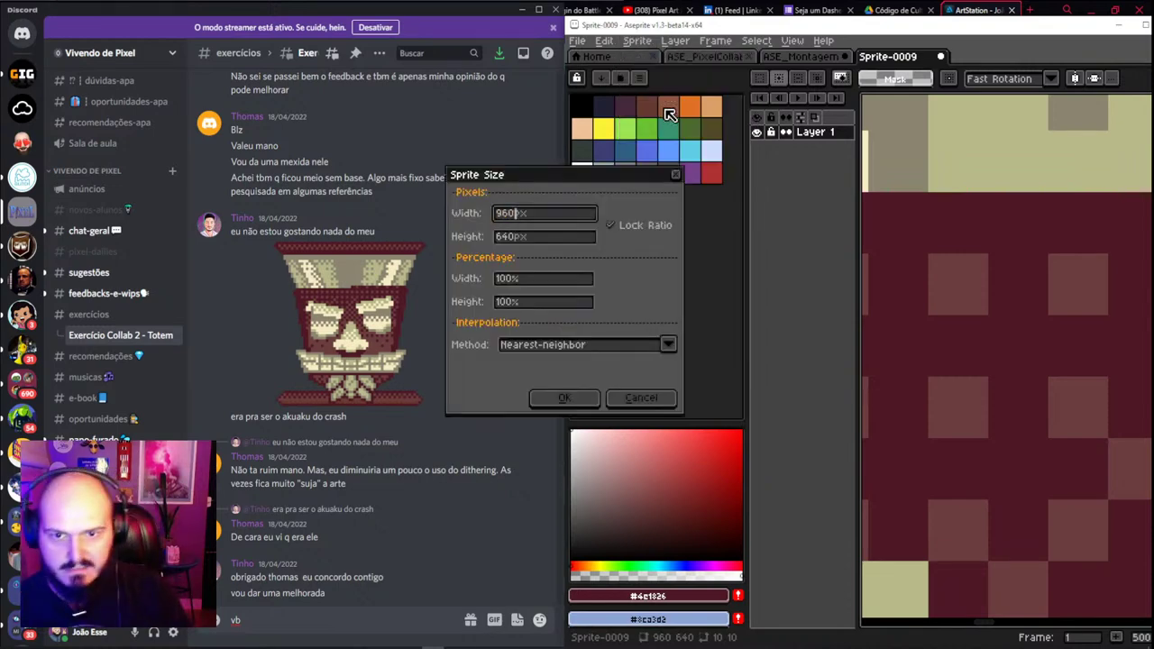
{"action": "type", "text": "/10"}
{"action": "key", "text": "Return"}
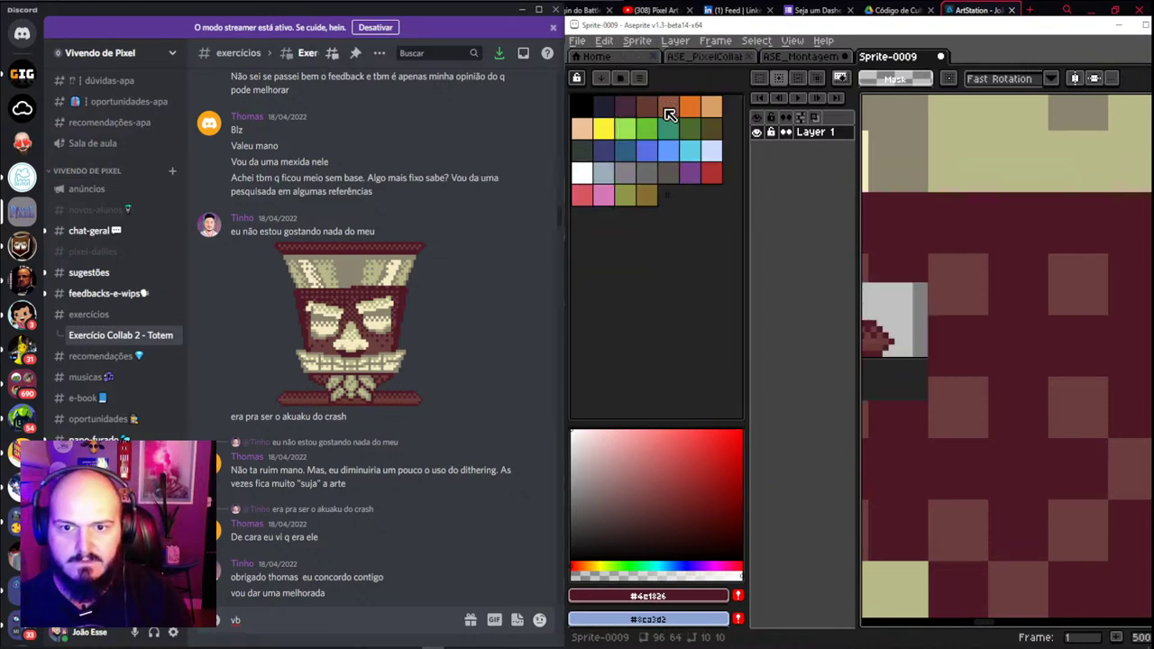
{"action": "scroll", "coordinate": [913, 274], "scroll_direction": "down", "scroll_amount": 3}
{"action": "scroll", "coordinate": [912, 274], "scroll_direction": "up", "scroll_amount": 1}
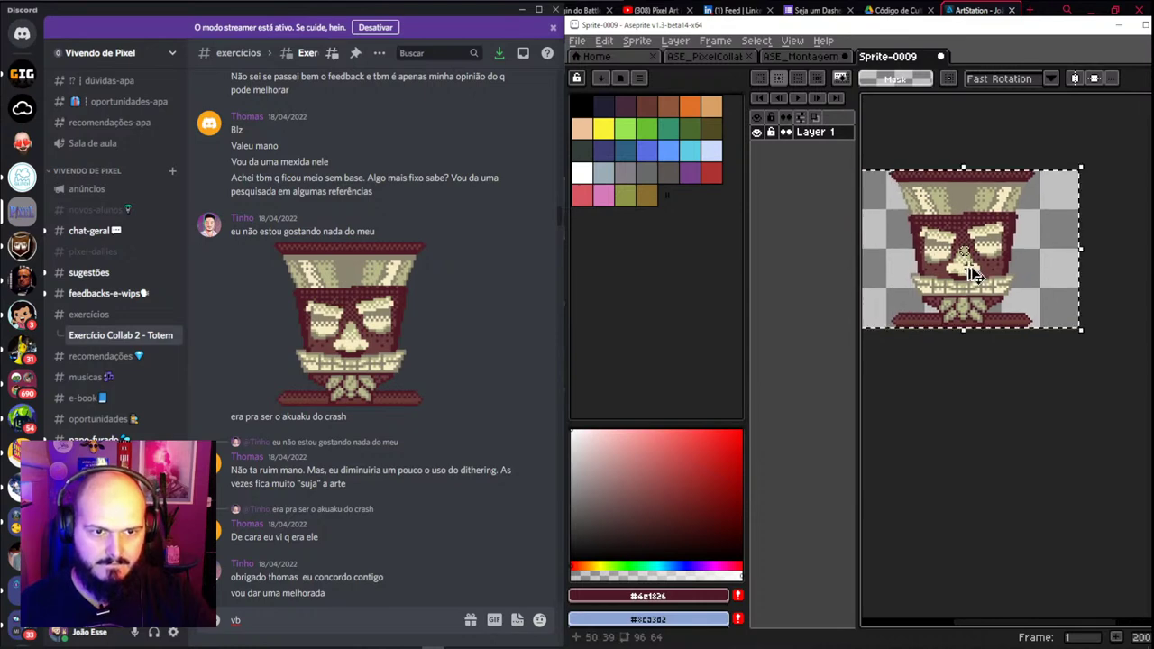
In the totem montage, move the owl down and paste the shrunken skull into the gap above it
{"action": "left_click", "coordinate": [817, 59]}
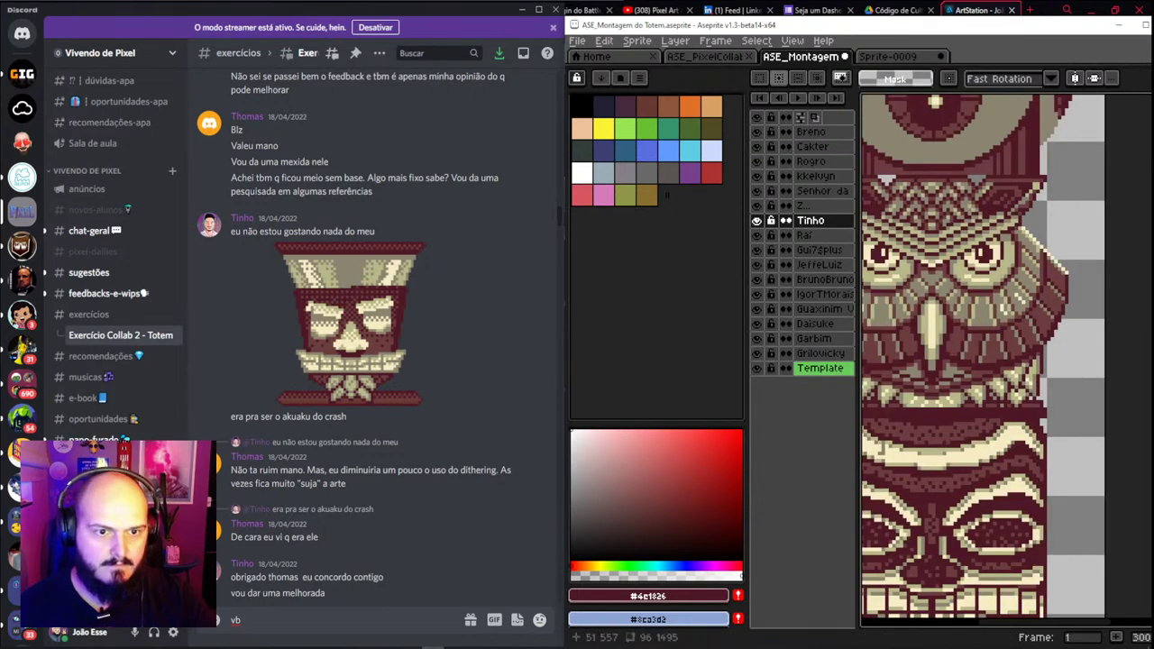
{"action": "key", "text": "v"}
{"action": "left_click_drag", "start_coordinate": [954, 298], "coordinate": [976, 461]}
{"action": "key", "text": "ctrl+v"}
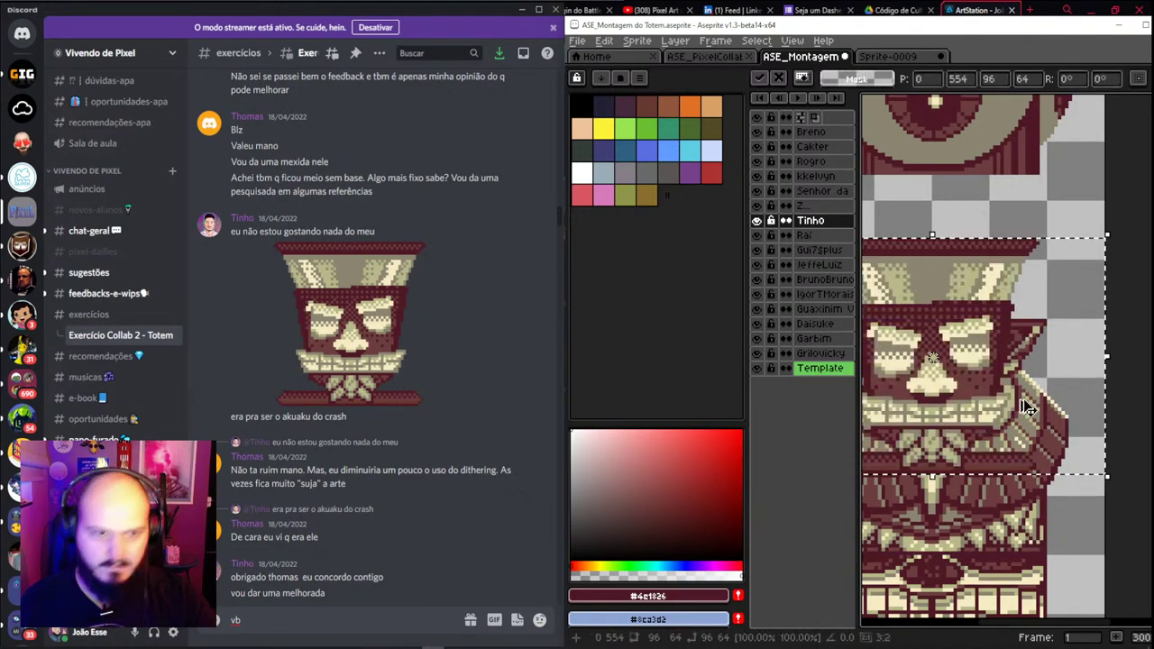
{"action": "left_click_drag", "start_coordinate": [1026, 332], "coordinate": [983, 239]}
{"action": "scroll", "coordinate": [983, 239], "scroll_direction": "down", "scroll_amount": 1}
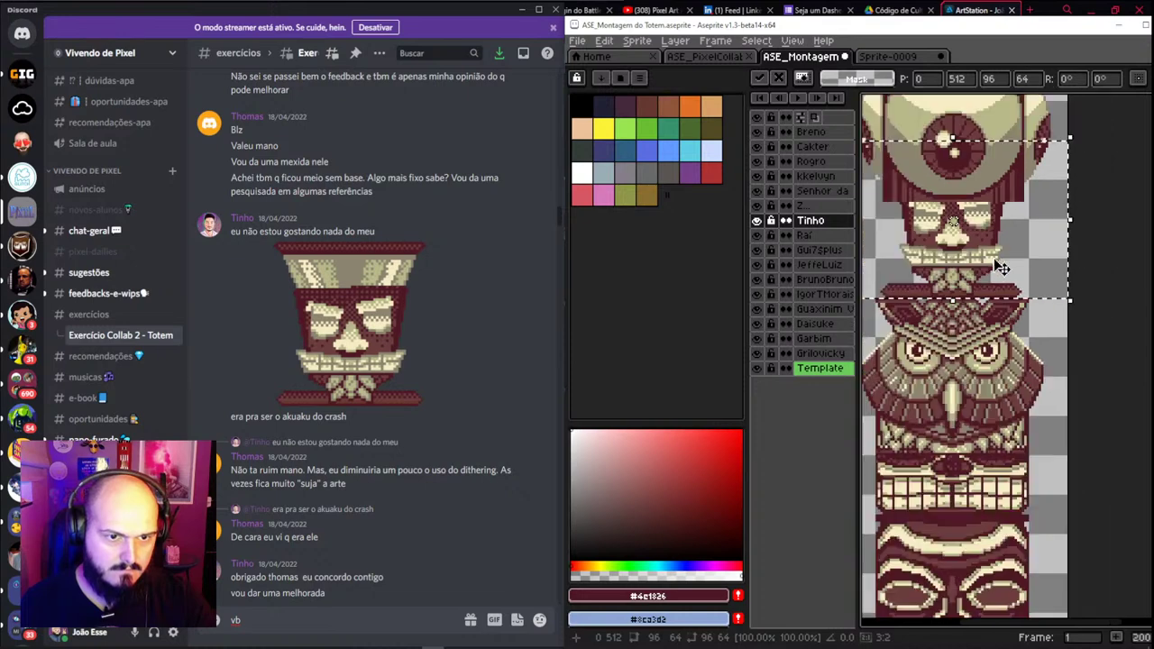
{"action": "key", "text": "Return"}
{"action": "scroll", "coordinate": [961, 242], "scroll_direction": "down", "scroll_amount": 1}
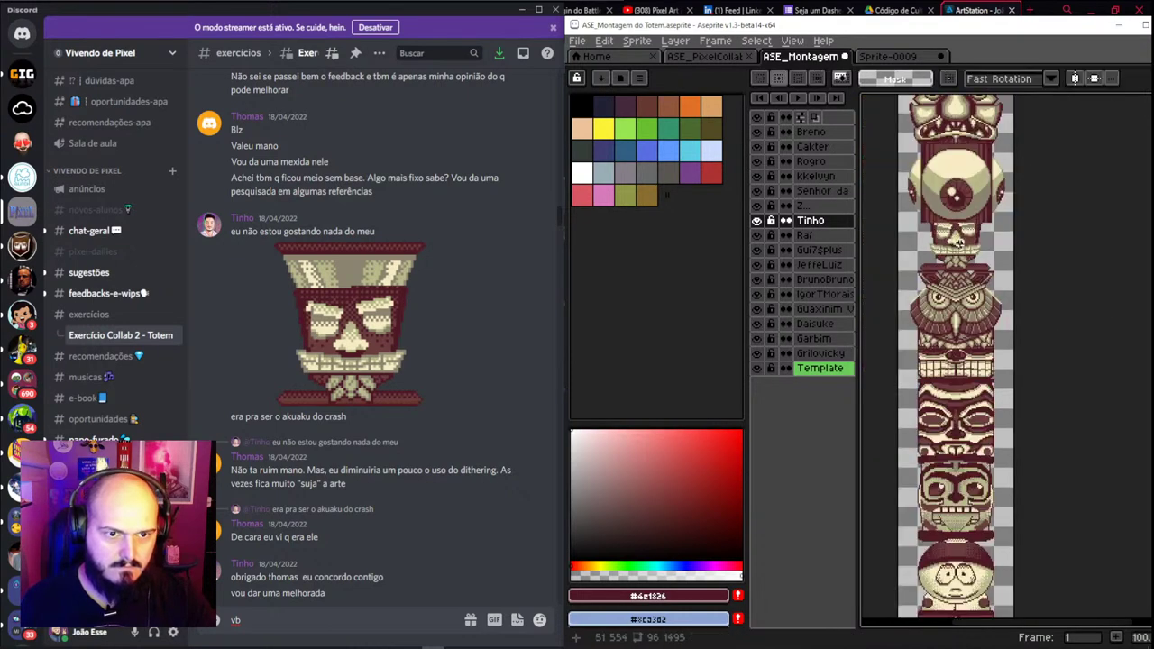
{"action": "key", "text": "v"}
{"action": "left_click", "coordinate": [977, 194]}
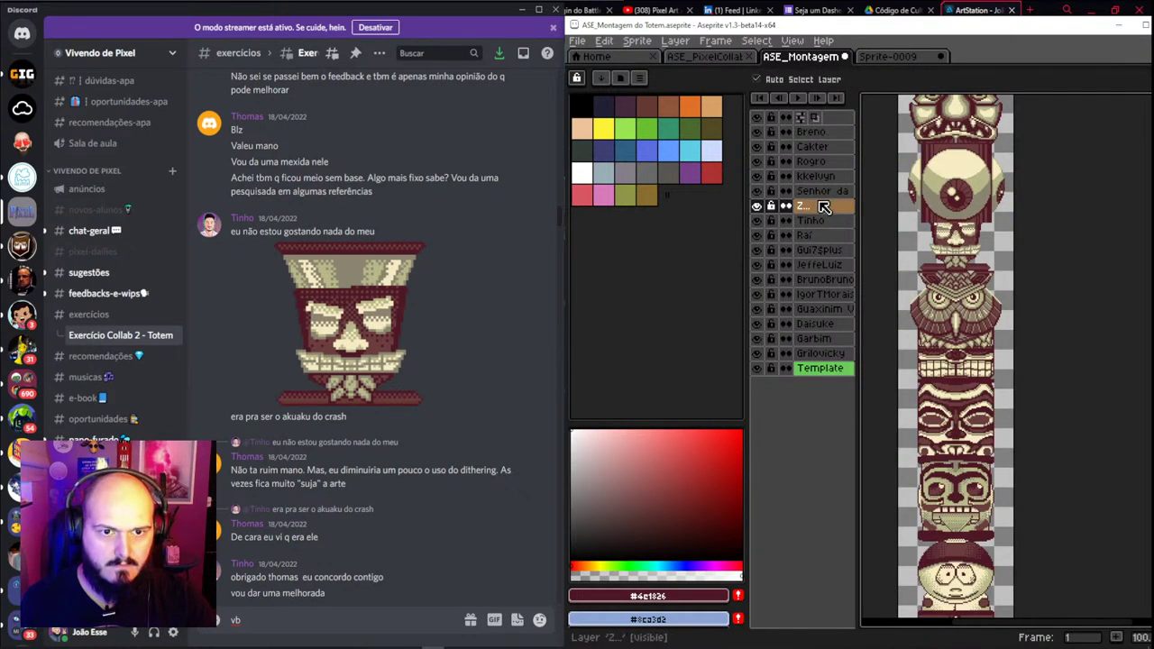
Select the top layers down to above the skull, move those faces up, and inspect the skull
{"action": "left_click", "coordinate": [815, 133], "text": "shift"}
{"action": "left_click_drag", "start_coordinate": [978, 205], "coordinate": [975, 174]}
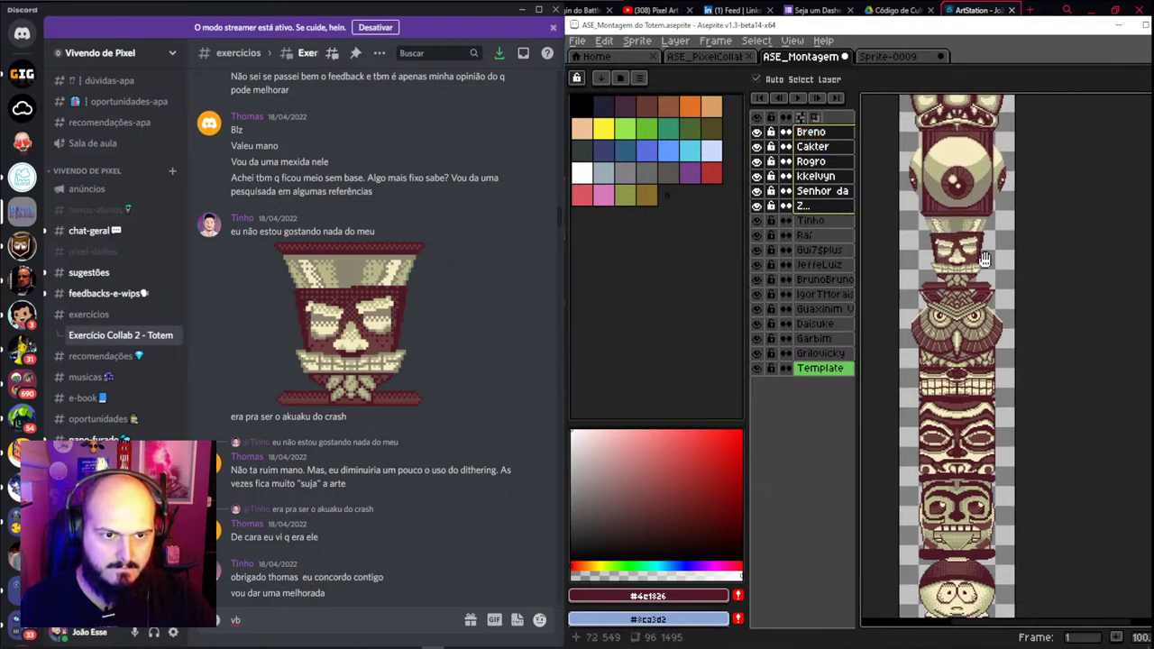
{"action": "scroll", "coordinate": [972, 312], "scroll_direction": "up", "scroll_amount": 2}
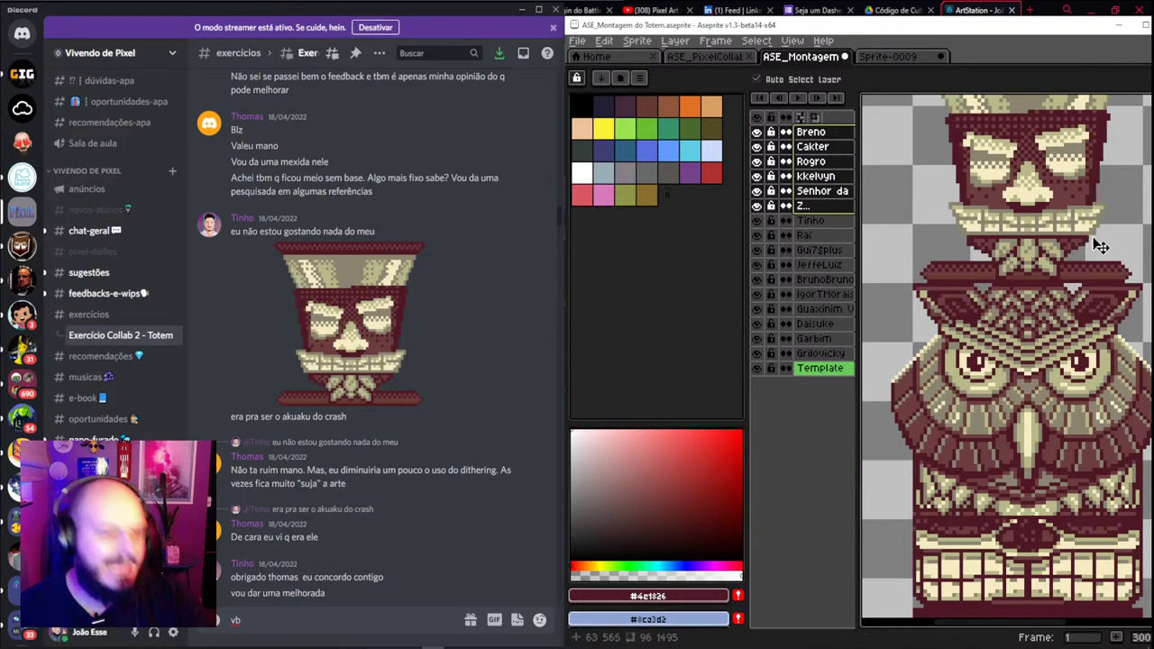
{"action": "left_click_drag", "start_coordinate": [1100, 246], "coordinate": [1073, 321]}
{"action": "left_click", "coordinate": [1028, 196]}
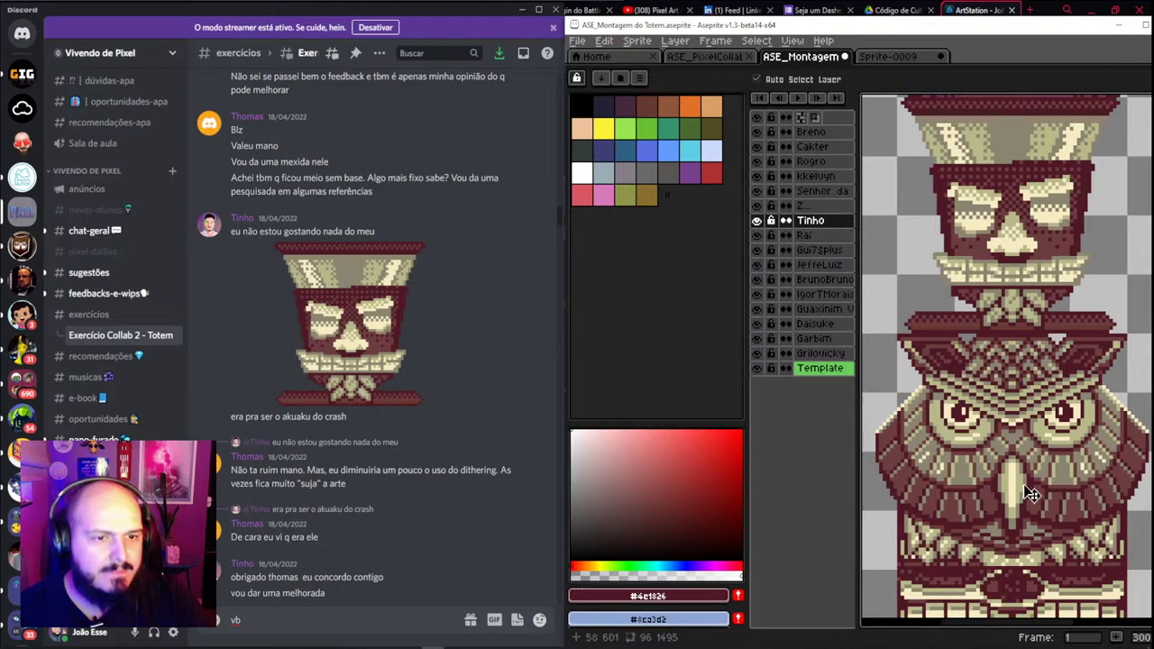
{"action": "scroll", "coordinate": [1013, 420], "scroll_direction": "down", "scroll_amount": 2}
{"action": "scroll", "coordinate": [1012, 420], "scroll_direction": "up", "scroll_amount": 3}
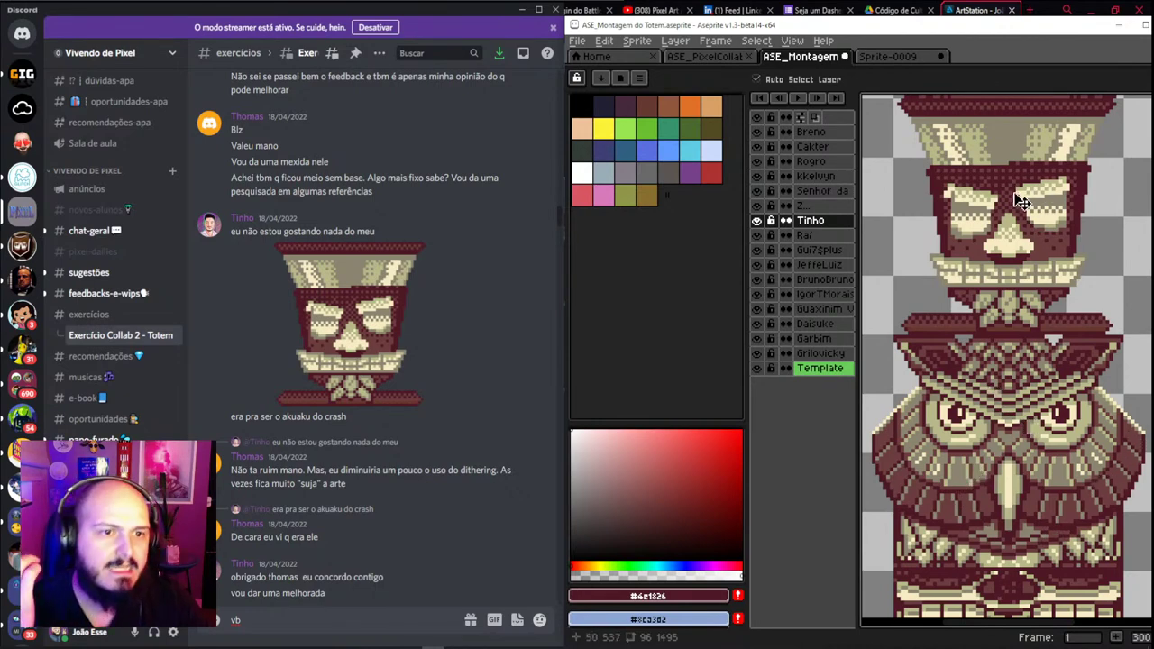
{"action": "left_click_drag", "start_coordinate": [1019, 200], "coordinate": [1017, 324]}
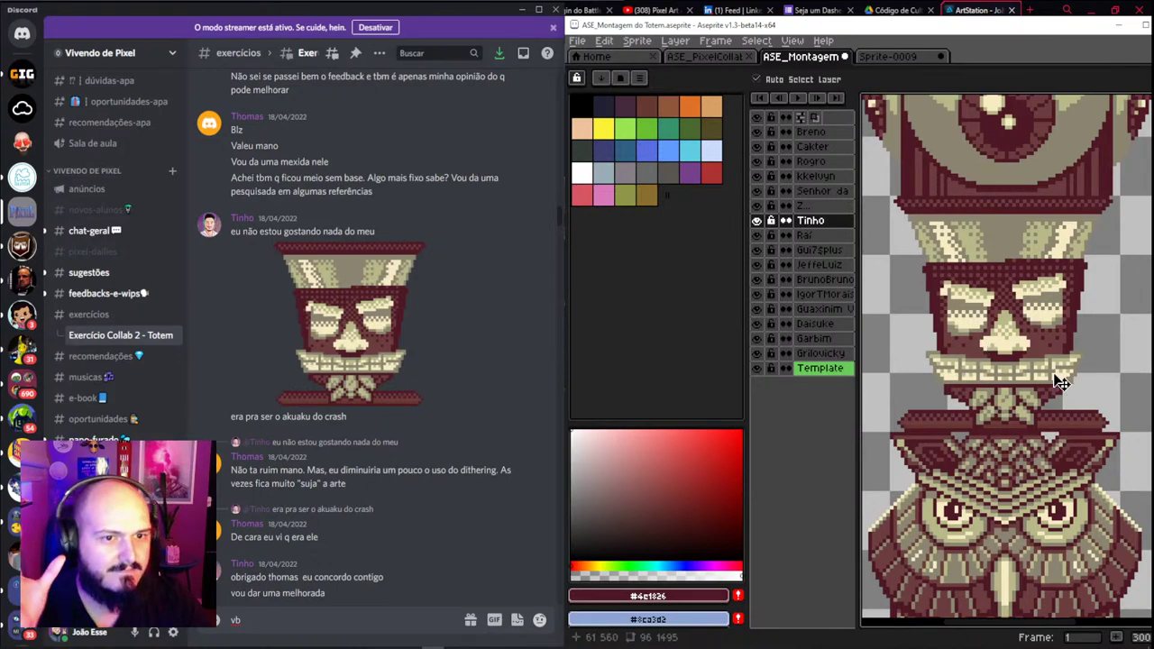
{"action": "scroll", "coordinate": [1061, 383], "scroll_direction": "down", "scroll_amount": 2}
{"action": "scroll", "coordinate": [1043, 391], "scroll_direction": "up", "scroll_amount": 2}
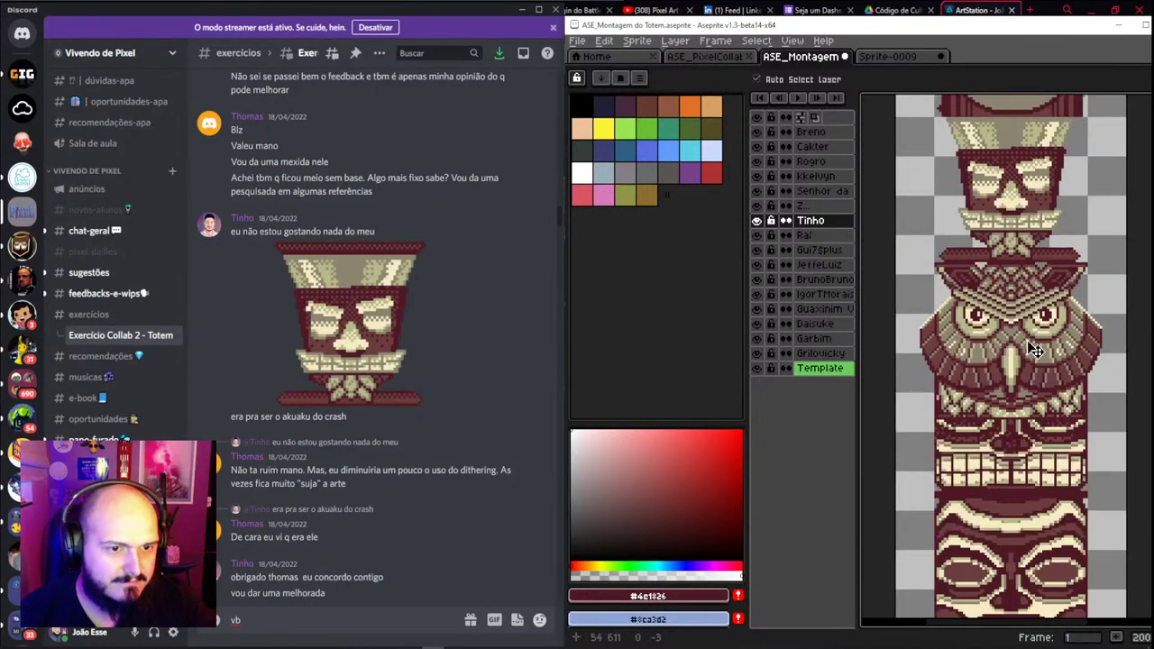
{"action": "left_click_drag", "start_coordinate": [1033, 350], "coordinate": [1028, 315]}
{"action": "scroll", "coordinate": [956, 433], "scroll_direction": "down", "scroll_amount": 2}
{"action": "scroll", "coordinate": [952, 439], "scroll_direction": "up", "scroll_amount": 1}
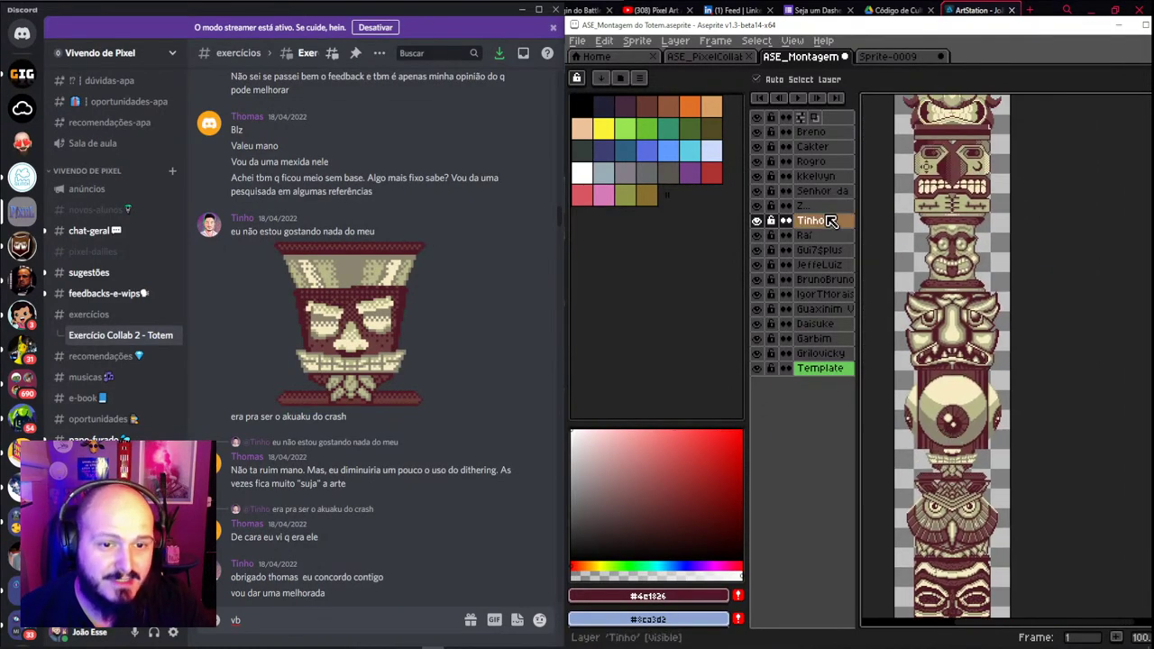
Reselect every layer above the skull and raise them further to uncover the skull's hat
{"action": "left_click", "coordinate": [822, 206]}
{"action": "left_click_drag", "start_coordinate": [830, 207], "coordinate": [810, 132]}
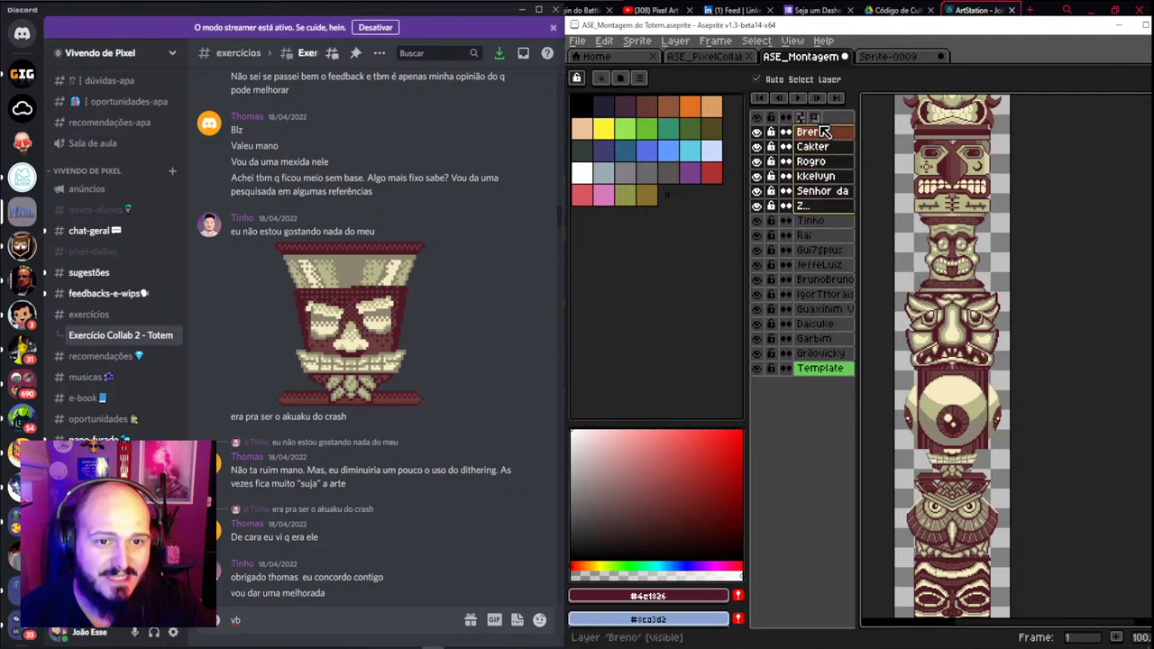
{"action": "left_click_drag", "start_coordinate": [979, 348], "coordinate": [972, 297]}
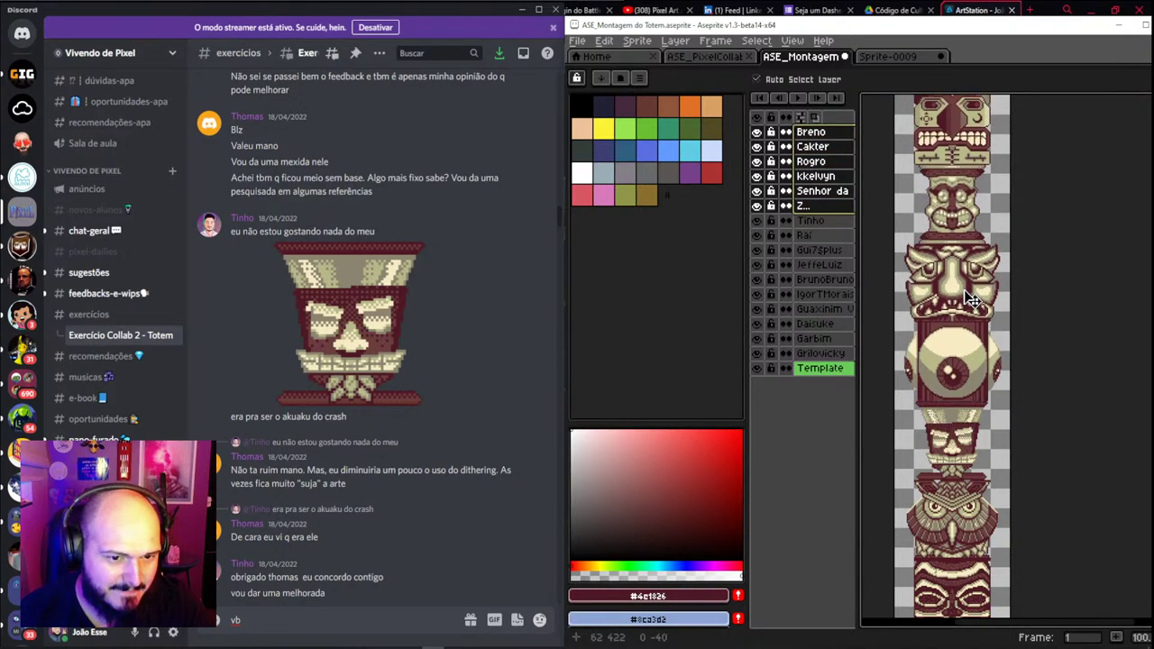
{"action": "scroll", "coordinate": [947, 426], "scroll_direction": "up", "scroll_amount": 2}
{"action": "scroll", "coordinate": [981, 429], "scroll_direction": "left", "scroll_amount": 2}
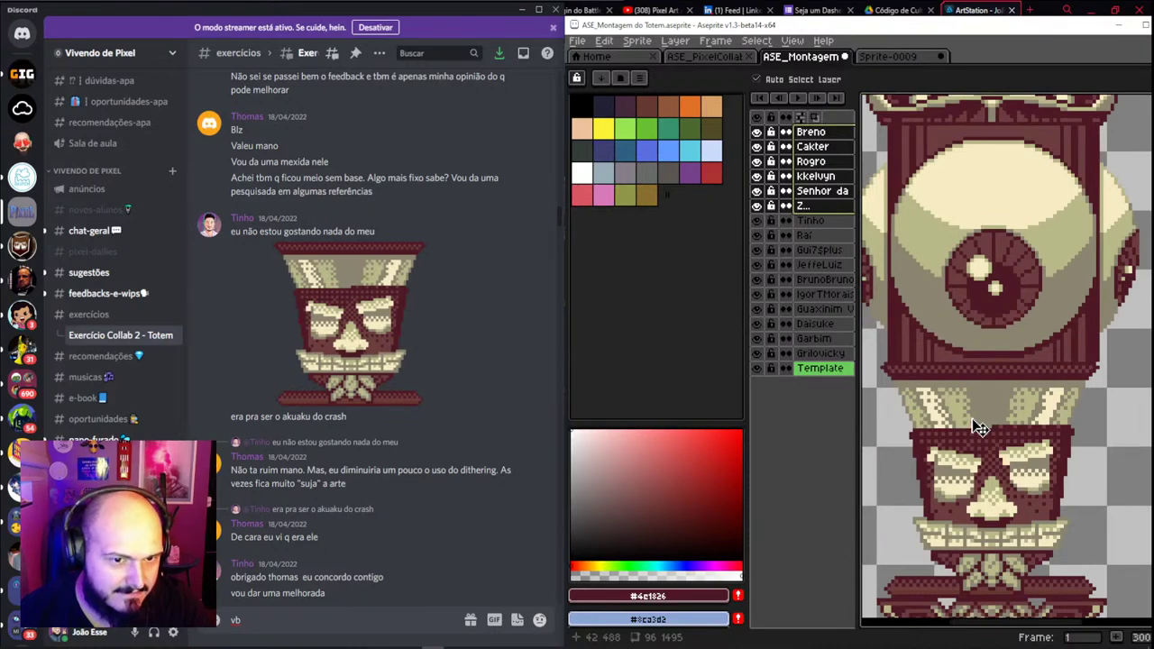
{"action": "scroll", "coordinate": [980, 428], "scroll_direction": "down", "scroll_amount": 2}
{"action": "scroll", "coordinate": [980, 428], "scroll_direction": "up", "scroll_amount": 1}
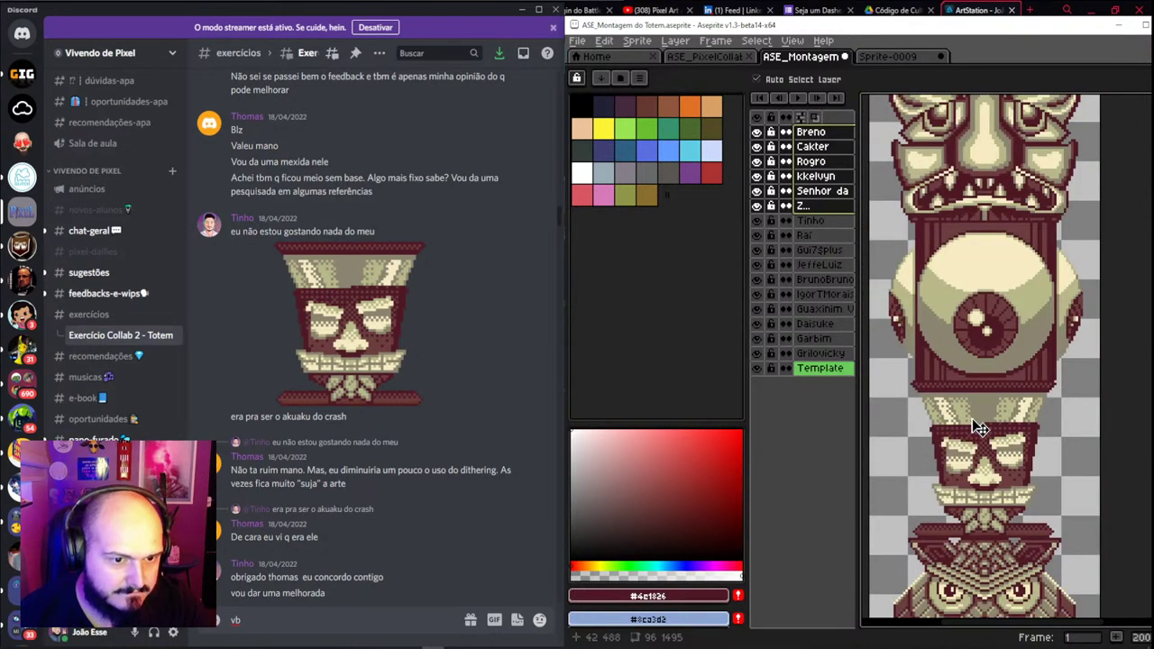
{"action": "scroll", "coordinate": [981, 429], "scroll_direction": "down", "scroll_amount": 1}
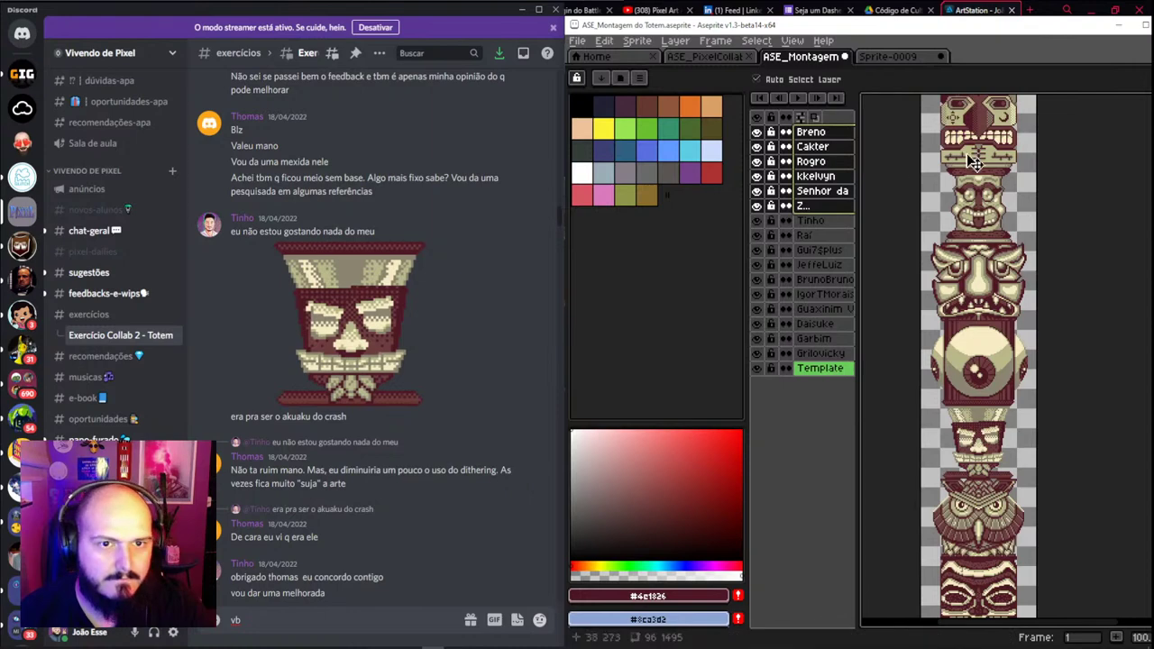
{"action": "scroll", "coordinate": [963, 321], "scroll_direction": "down", "scroll_amount": 2}
{"action": "scroll", "coordinate": [963, 321], "scroll_direction": "up", "scroll_amount": 3}
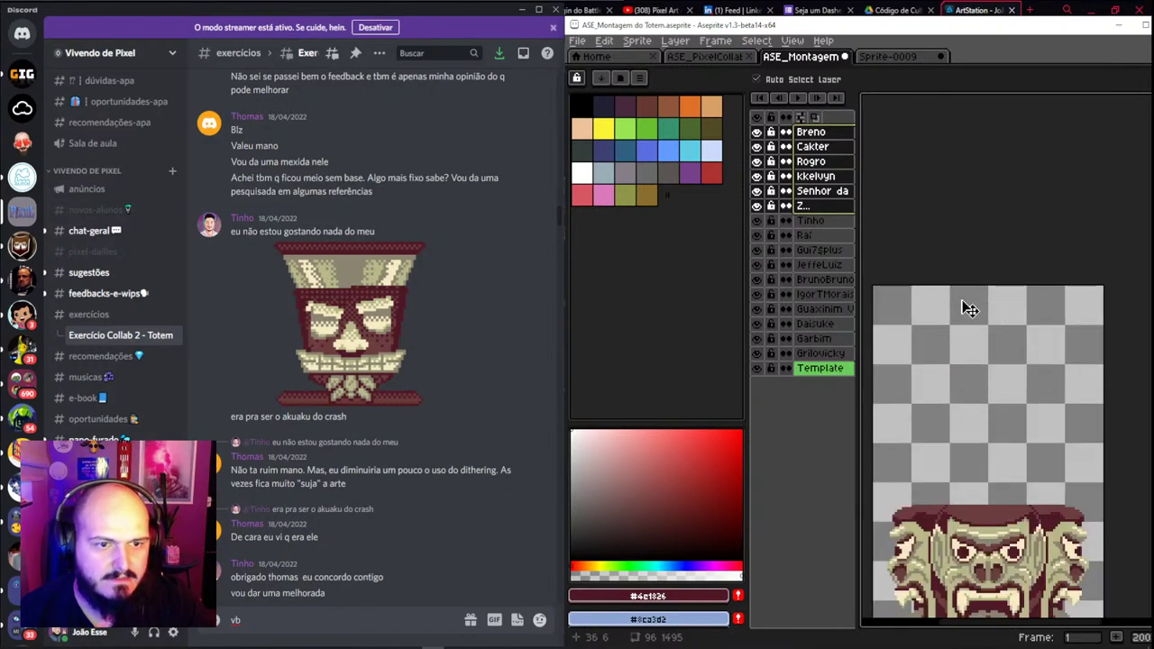
{"action": "scroll", "coordinate": [311, 279], "scroll_direction": "up", "scroll_amount": 5}
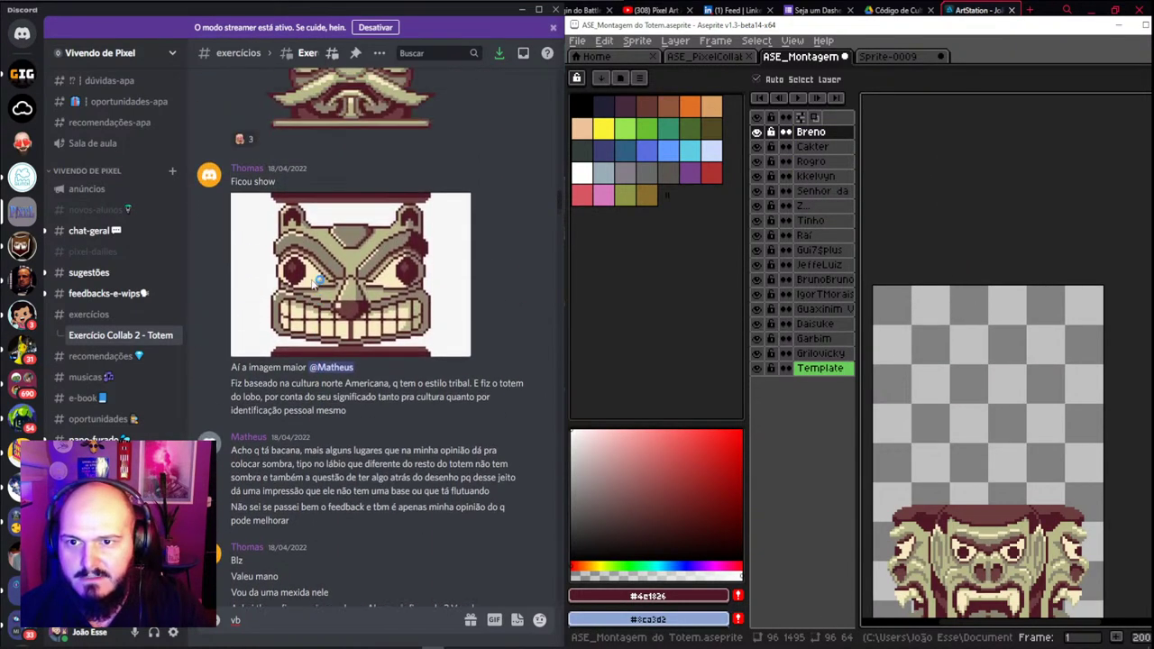
{"action": "scroll", "coordinate": [311, 280], "scroll_direction": "up", "scroll_amount": 2}
{"action": "scroll", "coordinate": [340, 382], "scroll_direction": "up", "scroll_amount": 2}
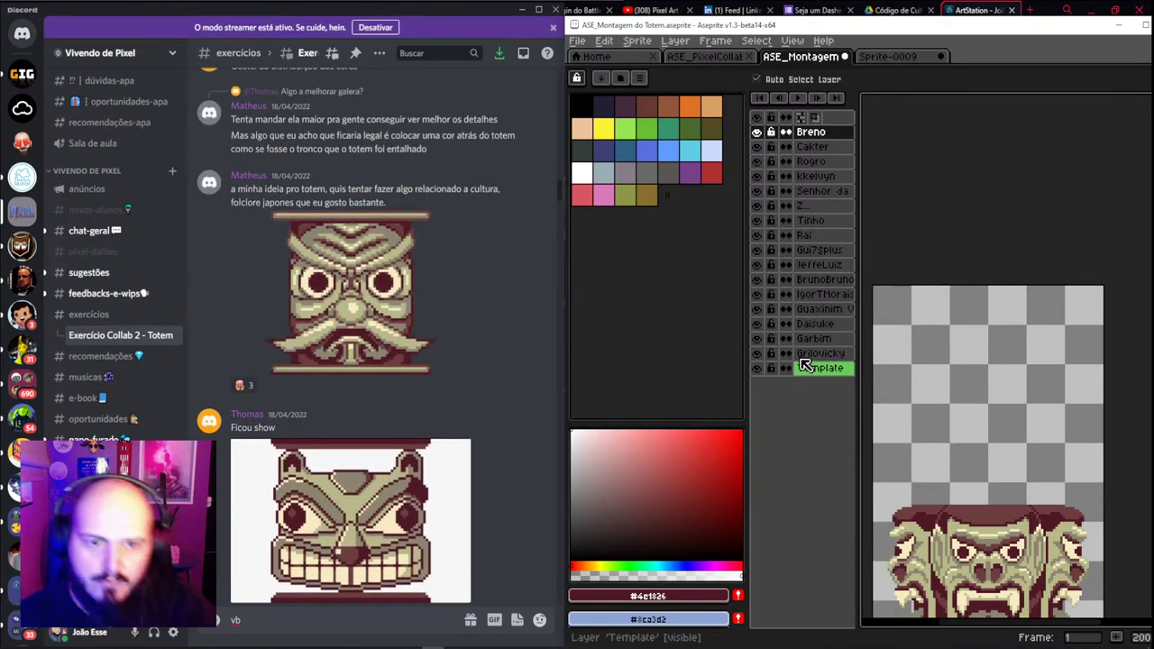
{"action": "scroll", "coordinate": [941, 399], "scroll_direction": "down", "scroll_amount": 3}
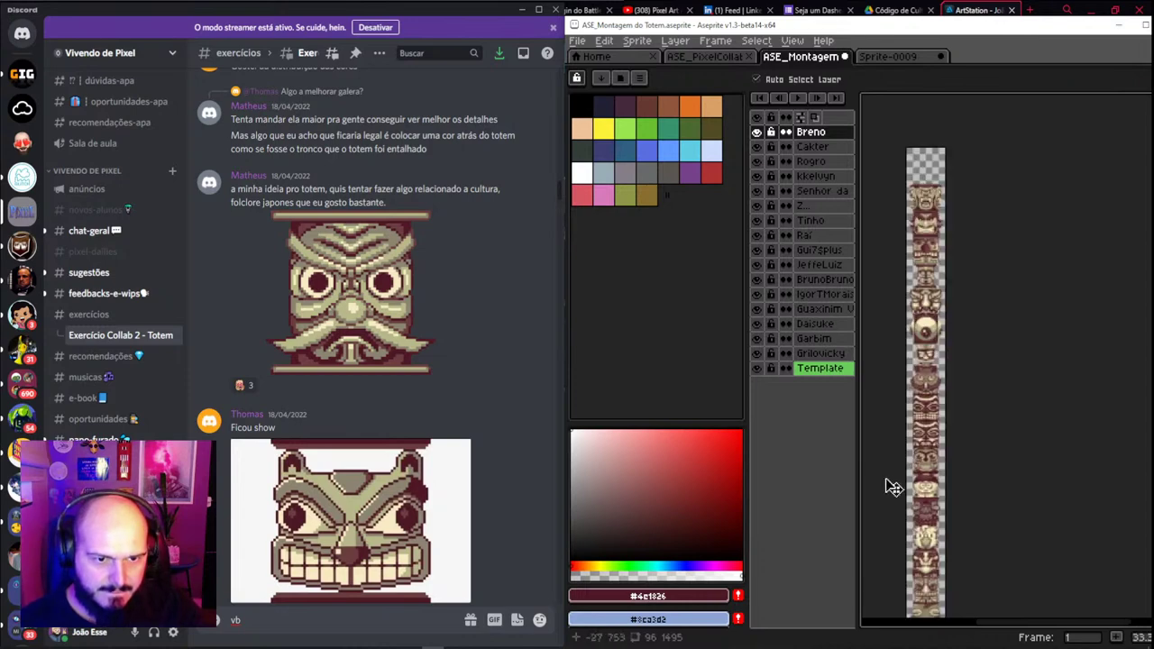
{"action": "scroll", "coordinate": [906, 487], "scroll_direction": "up", "scroll_amount": 3}
{"action": "left_click_drag", "start_coordinate": [906, 487], "coordinate": [967, 298]}
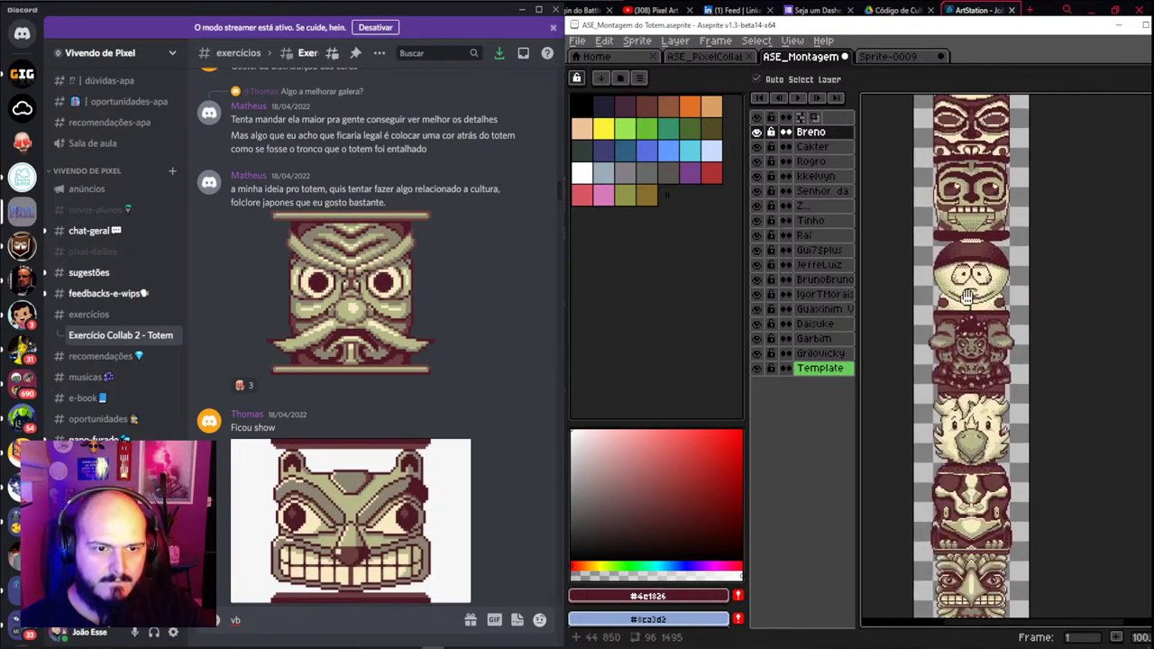
{"action": "scroll", "coordinate": [967, 297], "scroll_direction": "down", "scroll_amount": 5}
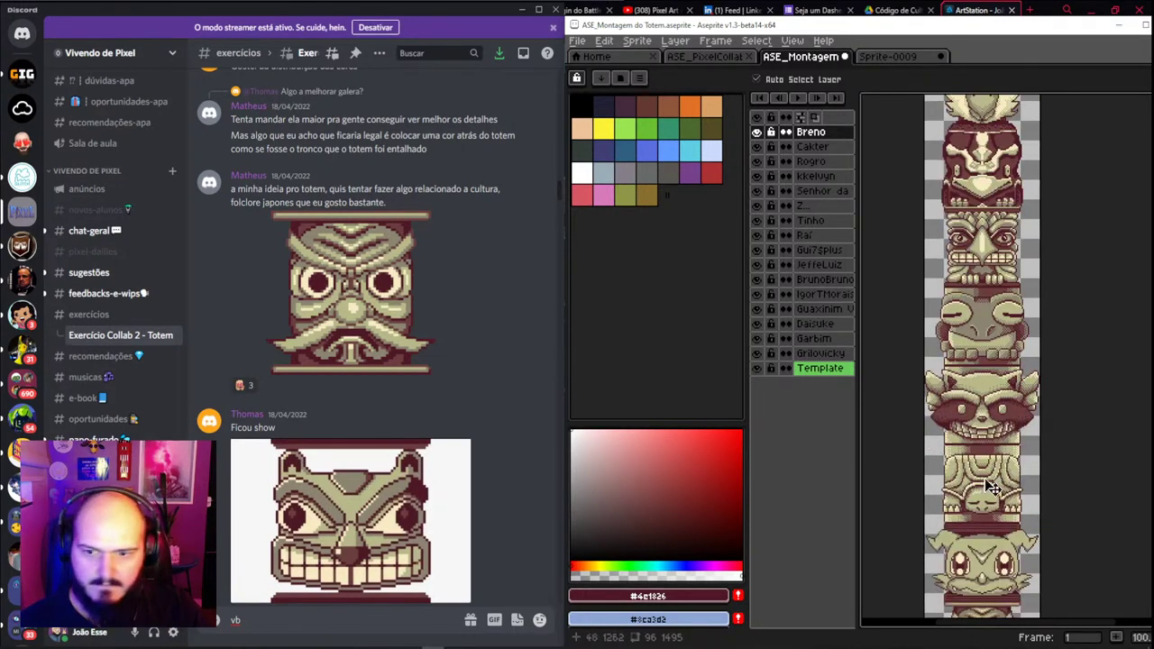
{"action": "scroll", "coordinate": [989, 487], "scroll_direction": "up", "scroll_amount": 3}
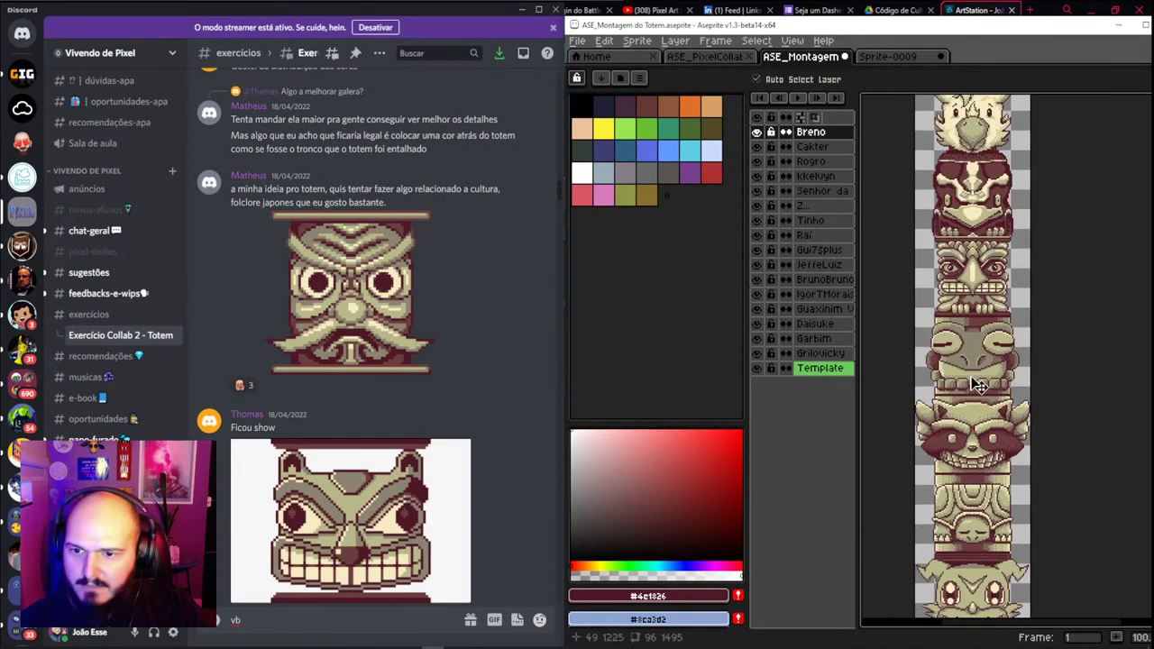
{"action": "scroll", "coordinate": [978, 385], "scroll_direction": "up", "scroll_amount": 5}
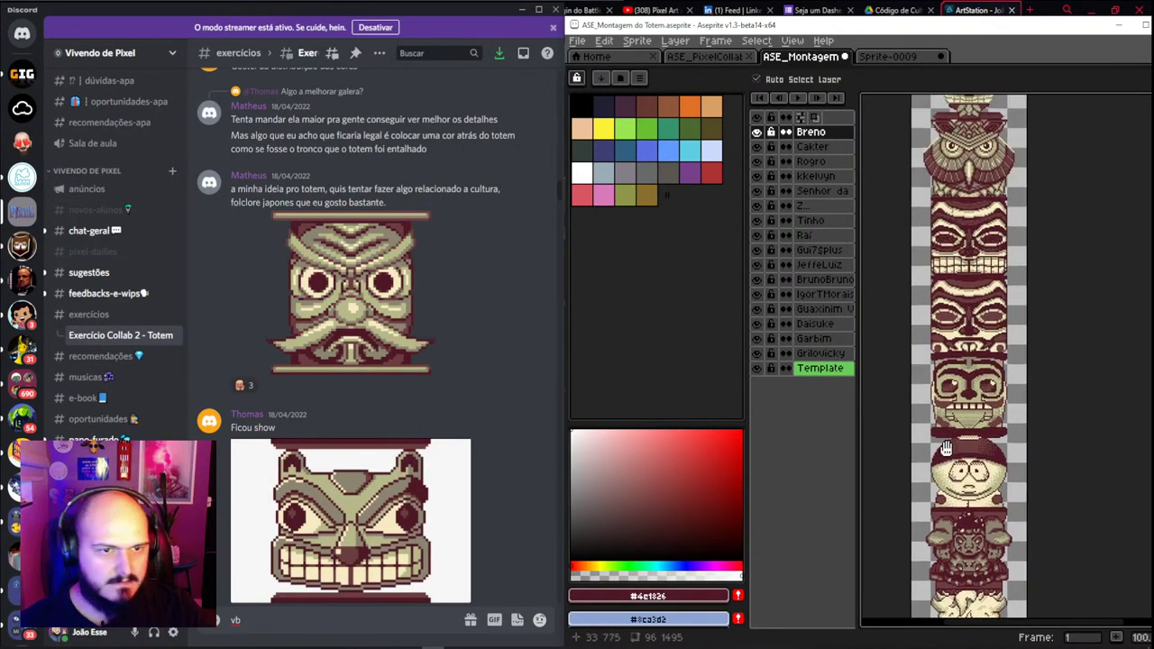
{"action": "scroll", "coordinate": [945, 448], "scroll_direction": "up", "scroll_amount": 2}
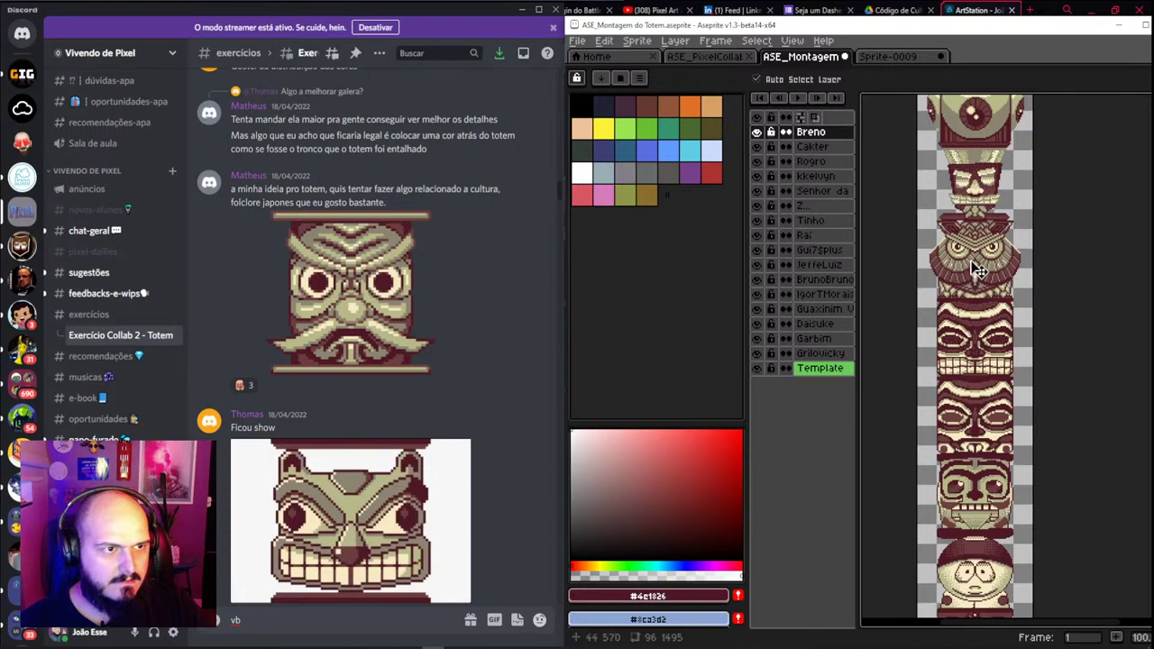
{"action": "scroll", "coordinate": [965, 383], "scroll_direction": "up", "scroll_amount": 3}
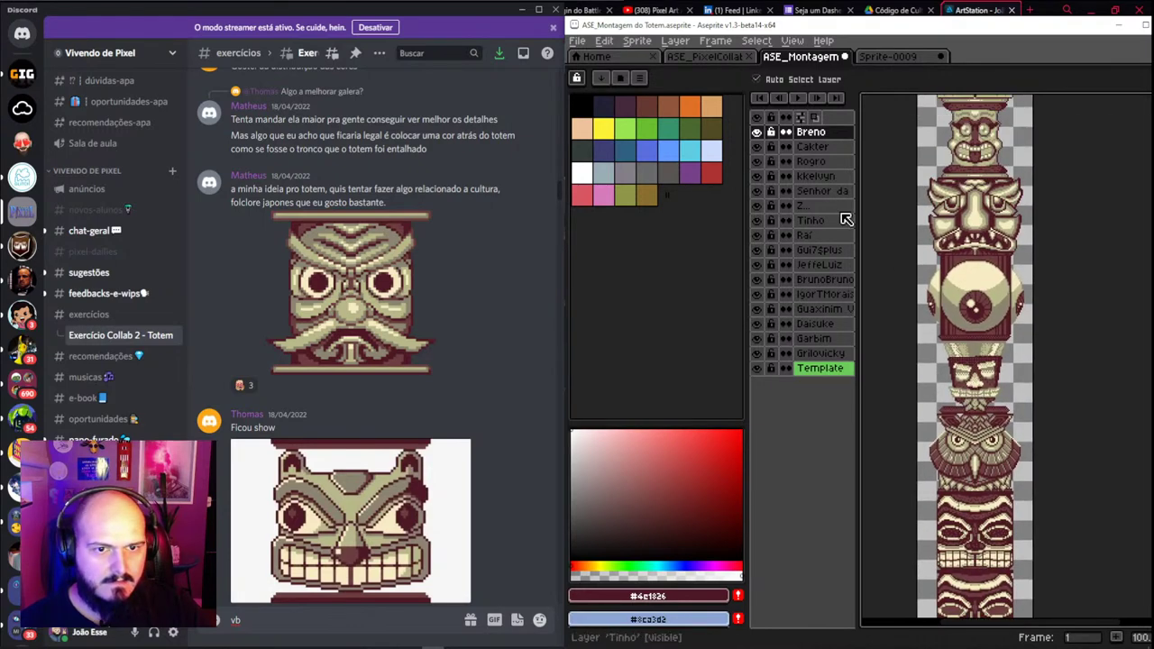
{"action": "scroll", "coordinate": [370, 462], "scroll_direction": "down", "scroll_amount": 3}
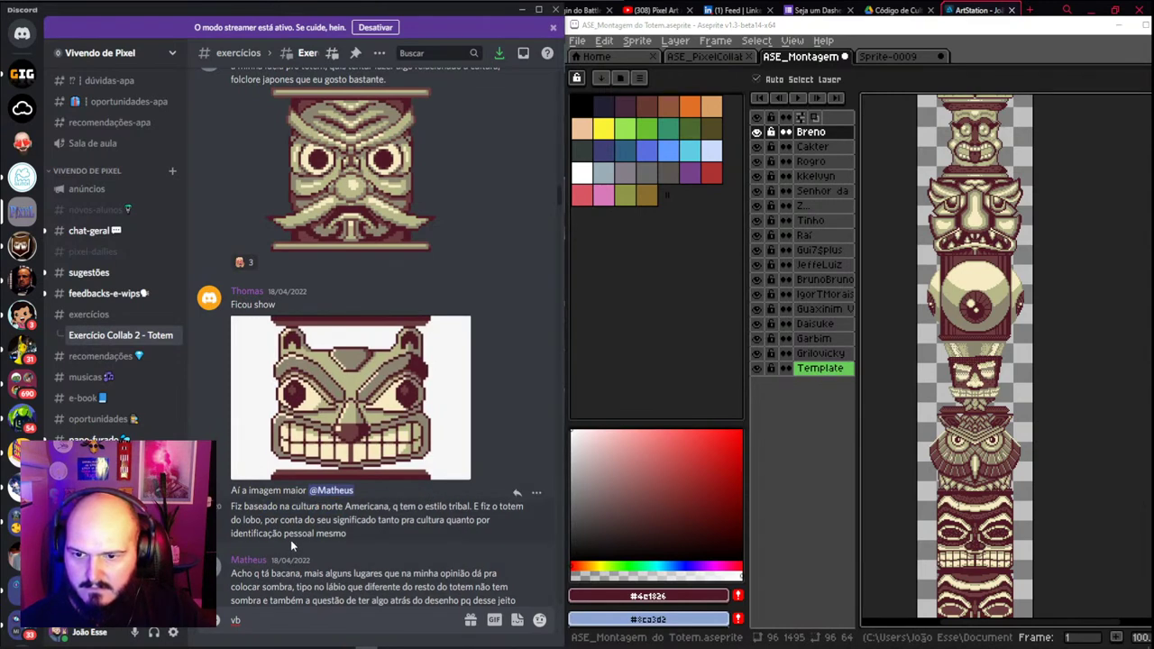
{"action": "left_click_drag", "start_coordinate": [378, 521], "coordinate": [430, 520]}
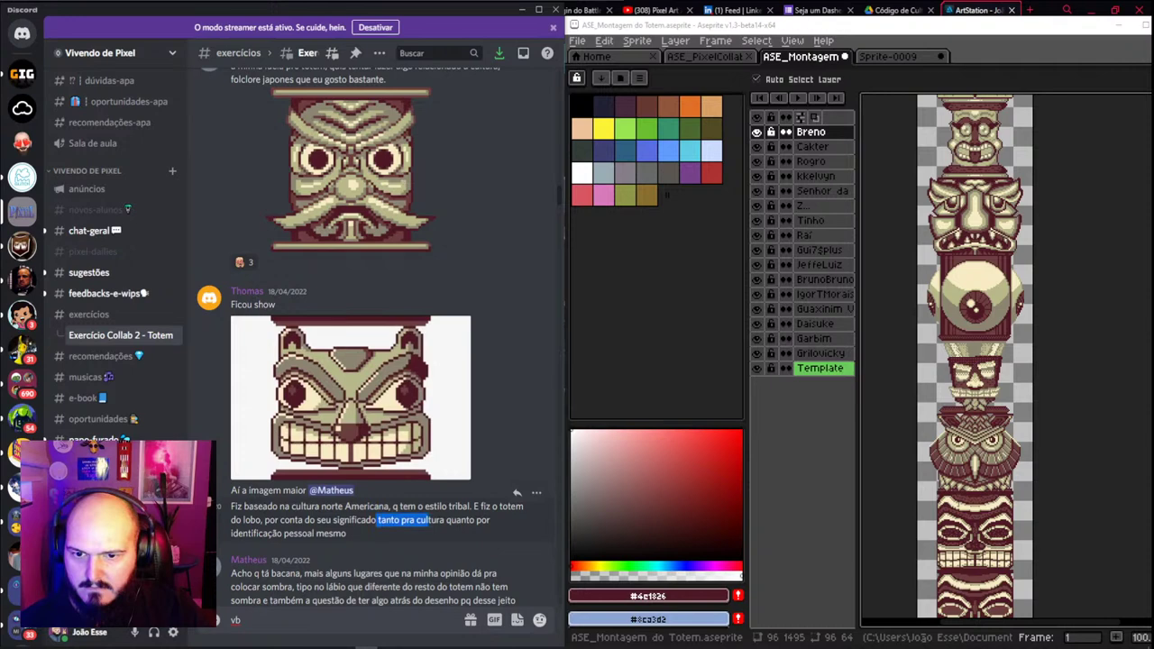
{"action": "scroll", "coordinate": [268, 549], "scroll_direction": "up", "scroll_amount": 3}
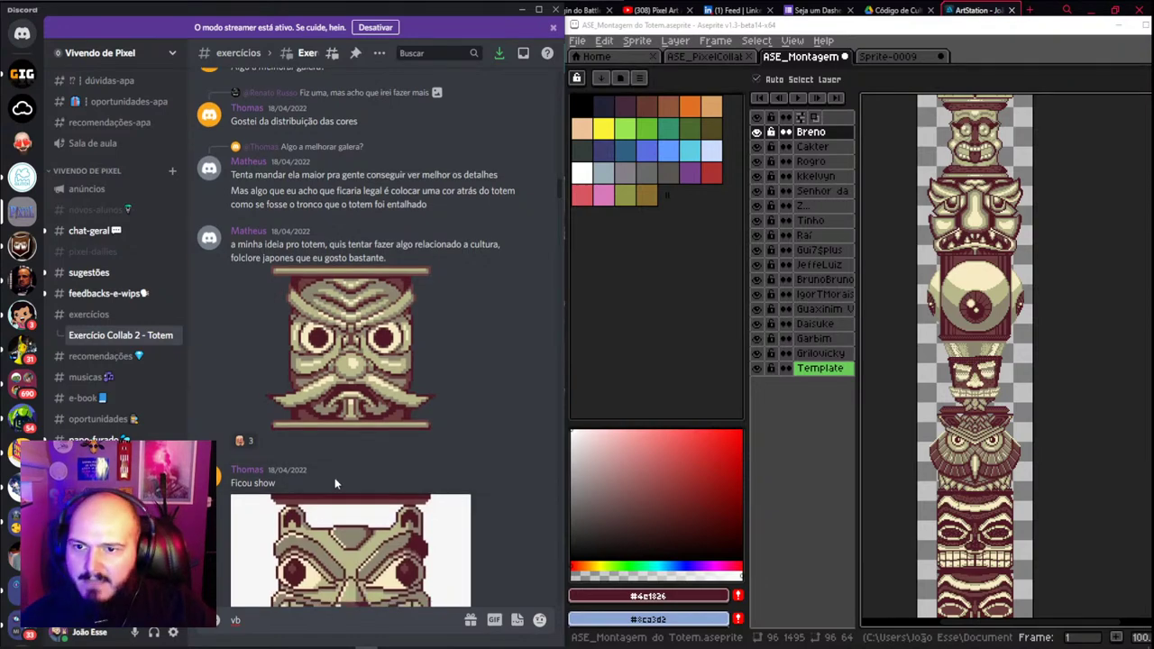
{"action": "scroll", "coordinate": [335, 478], "scroll_direction": "down", "scroll_amount": 3}
{"action": "scroll", "coordinate": [319, 513], "scroll_direction": "down", "scroll_amount": 1}
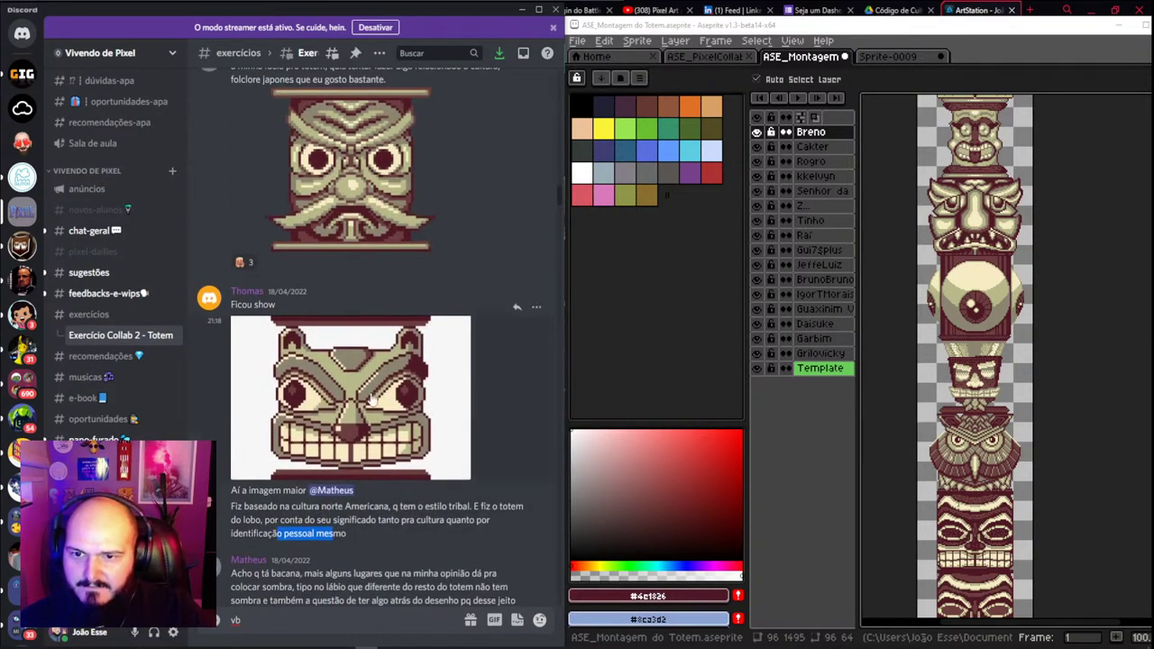
{"action": "left_click", "coordinate": [373, 399]}
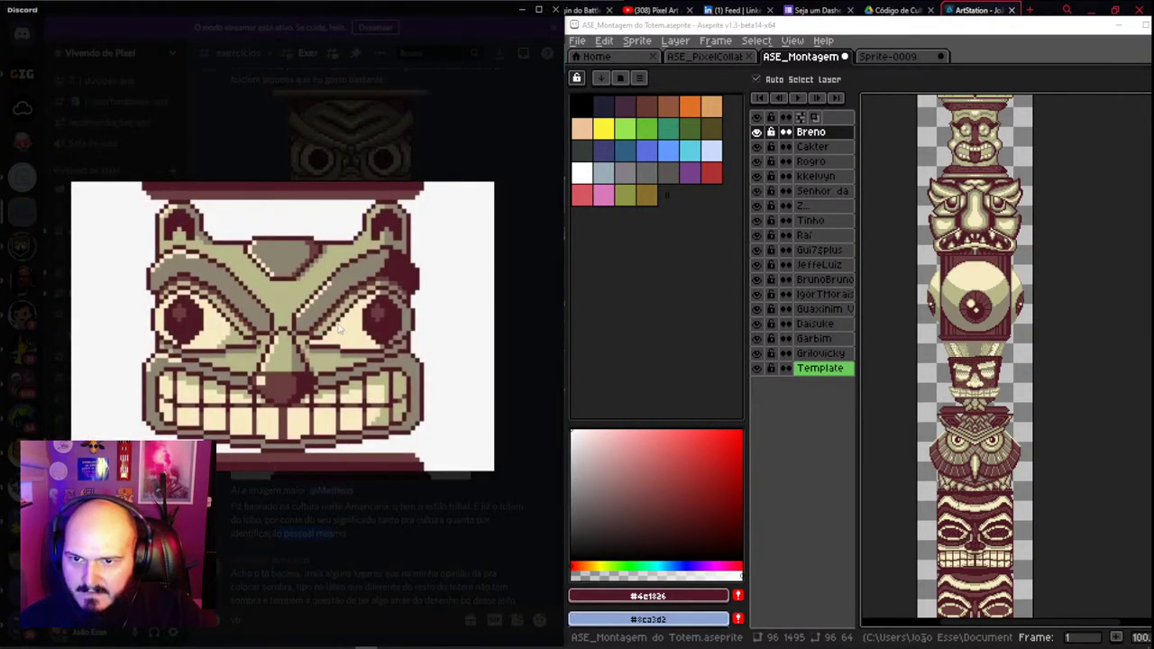
{"action": "left_click", "coordinate": [380, 181]}
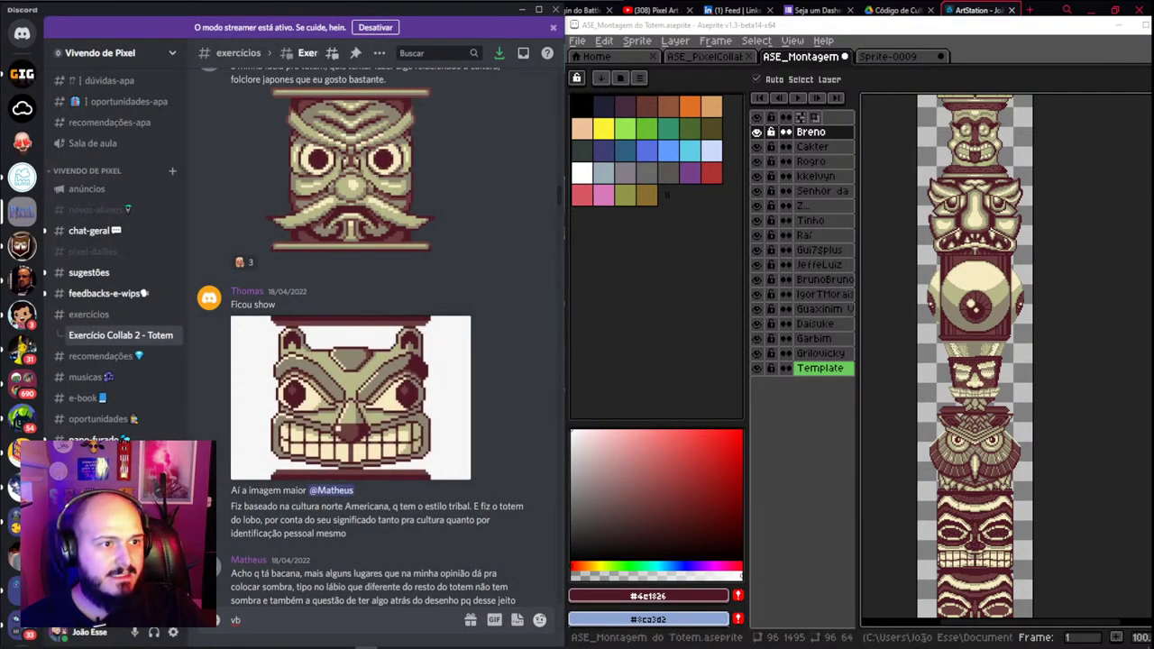
{"action": "scroll", "coordinate": [329, 338], "scroll_direction": "up", "scroll_amount": 5}
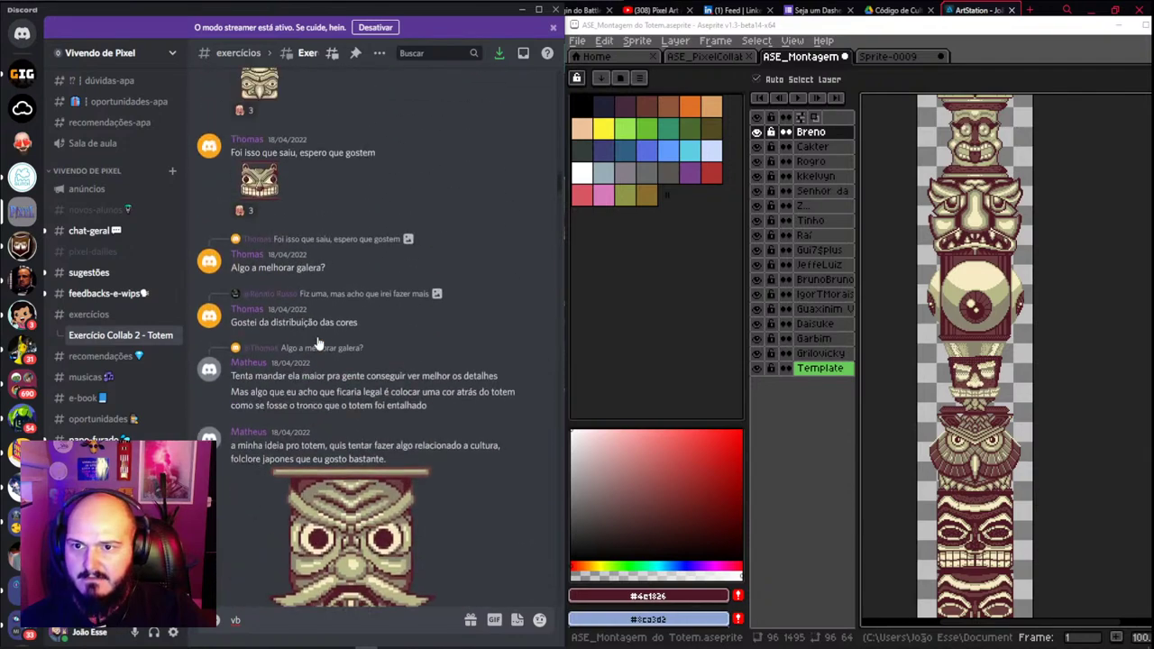
{"action": "scroll", "coordinate": [260, 237], "scroll_direction": "up", "scroll_amount": 2}
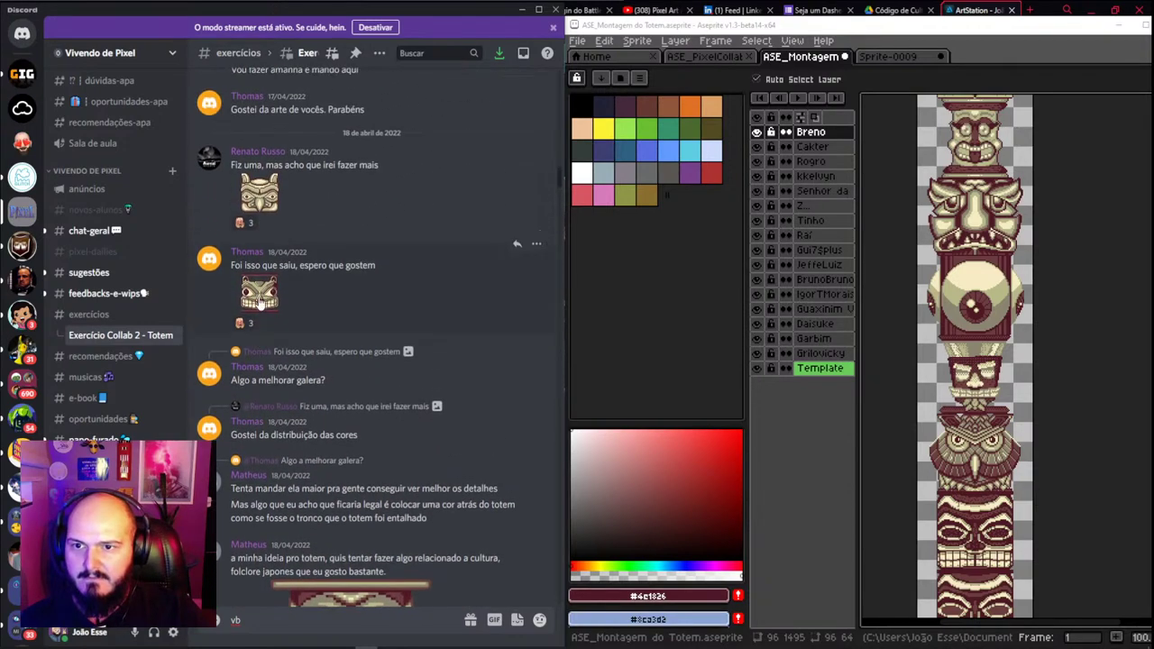
Open the wolf totem image in Discord and copy it with Copiar imagem
{"action": "left_click", "coordinate": [261, 301]}
{"action": "right_click", "coordinate": [285, 347]}
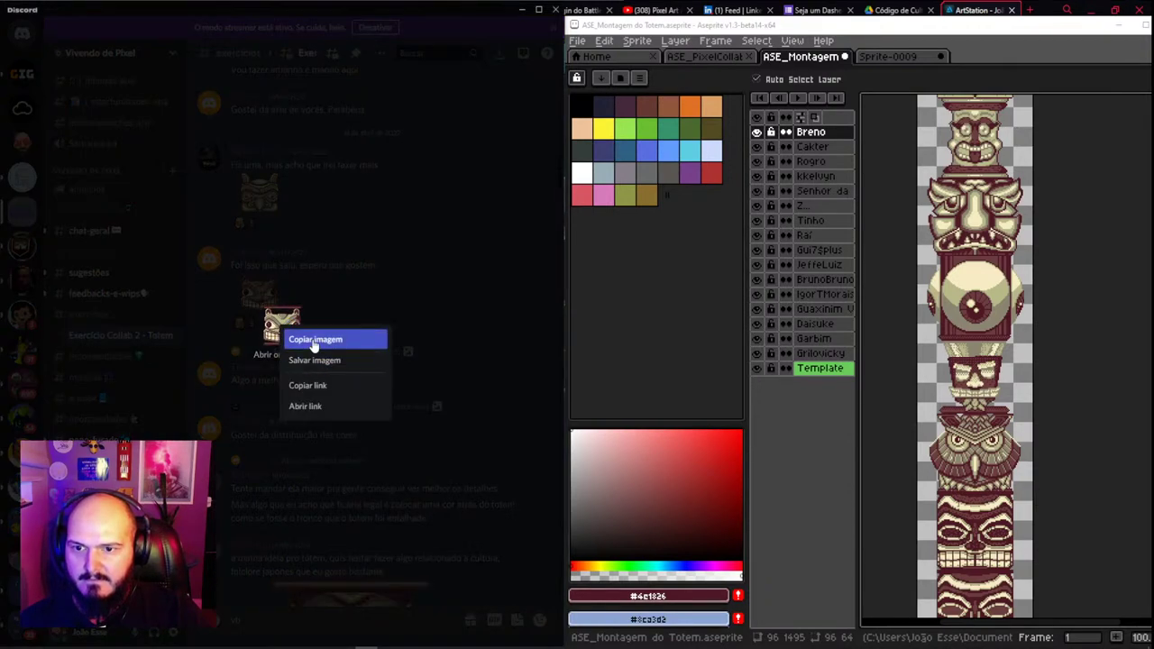
{"action": "left_click", "coordinate": [312, 339]}
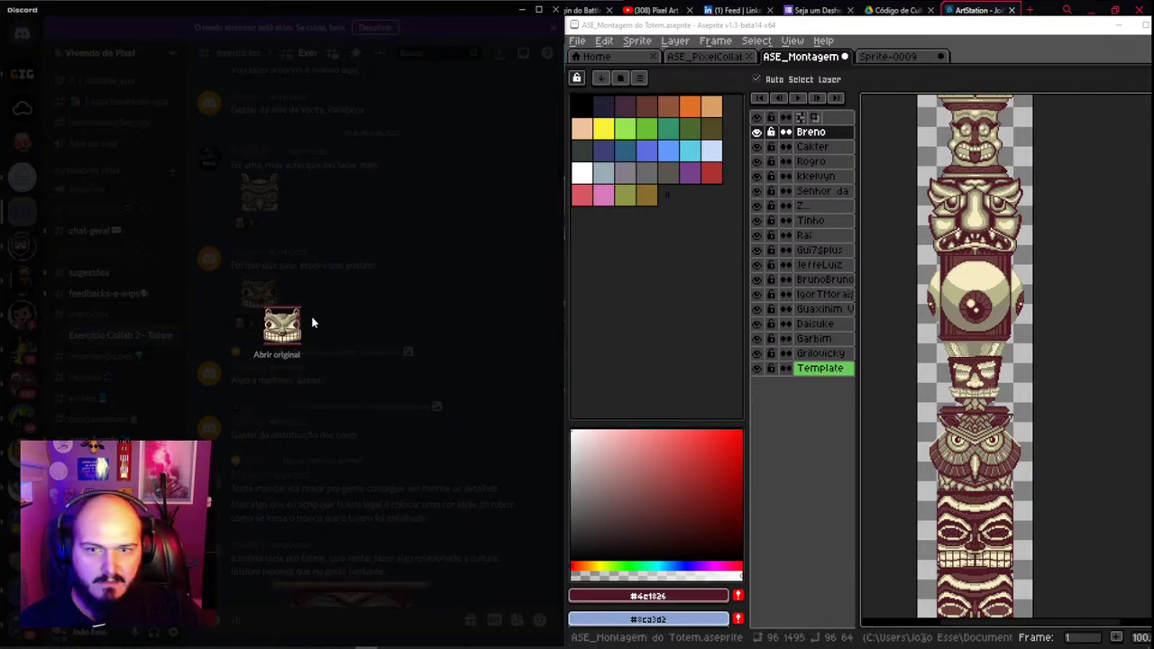
{"action": "left_click", "coordinate": [380, 282]}
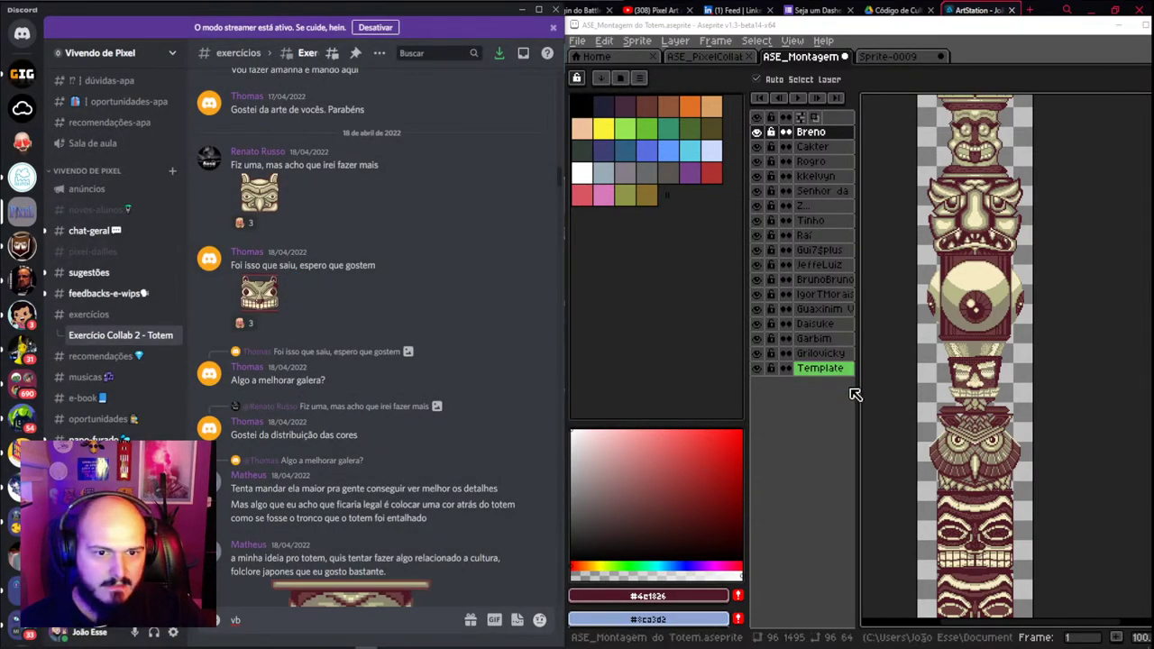
Hide Aseprite's panels, view the wolf author's profile card, and select the top layer
{"action": "key", "text": "ctrl+f"}
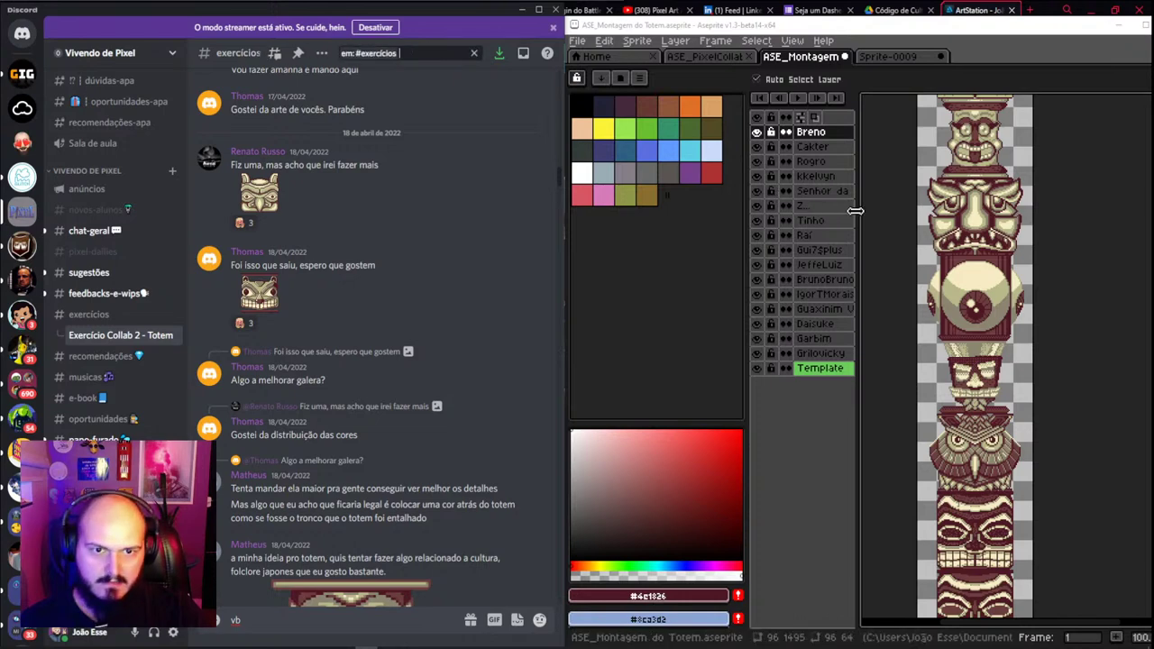
{"action": "left_click", "coordinate": [766, 407]}
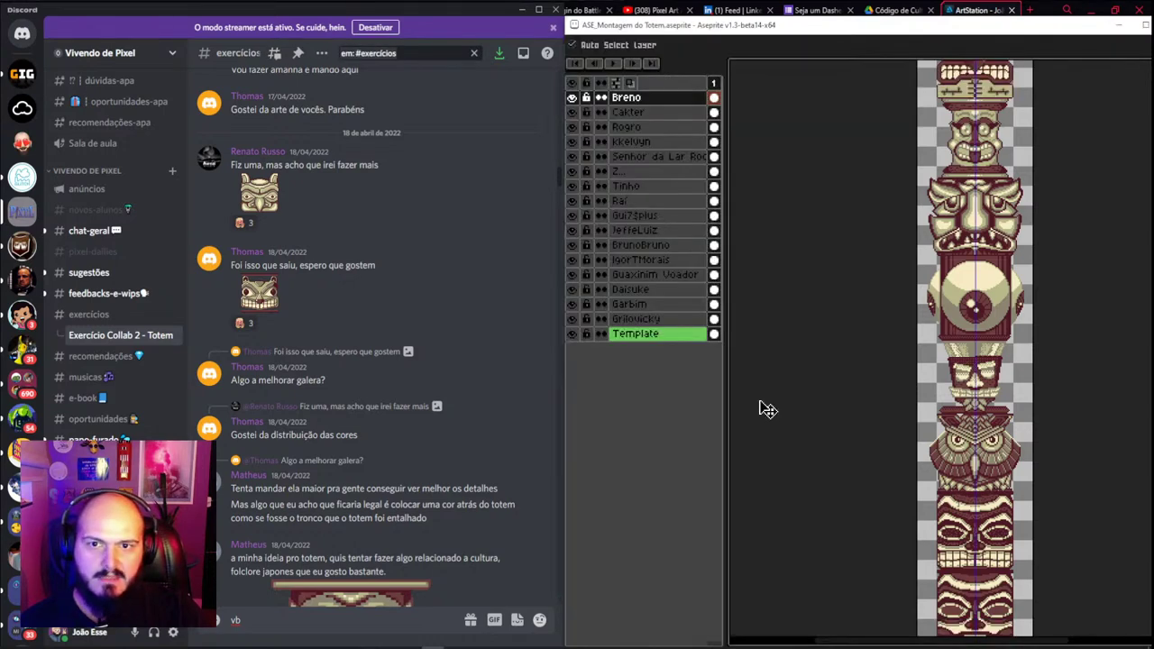
{"action": "key", "text": "Tab"}
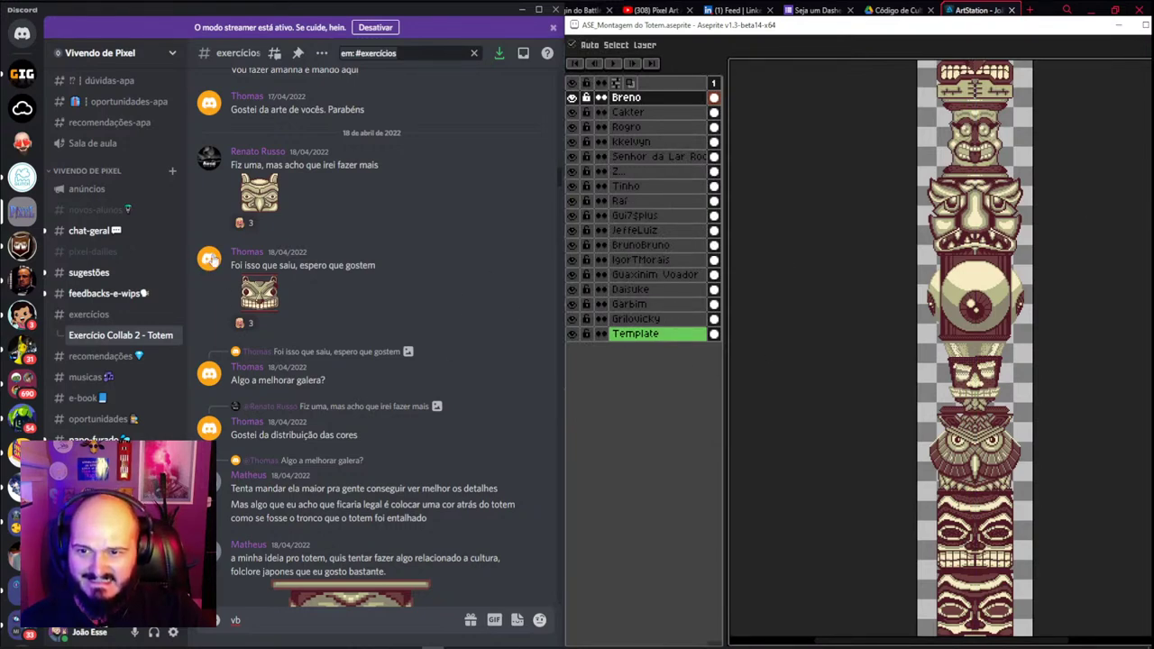
{"action": "left_click", "coordinate": [250, 254]}
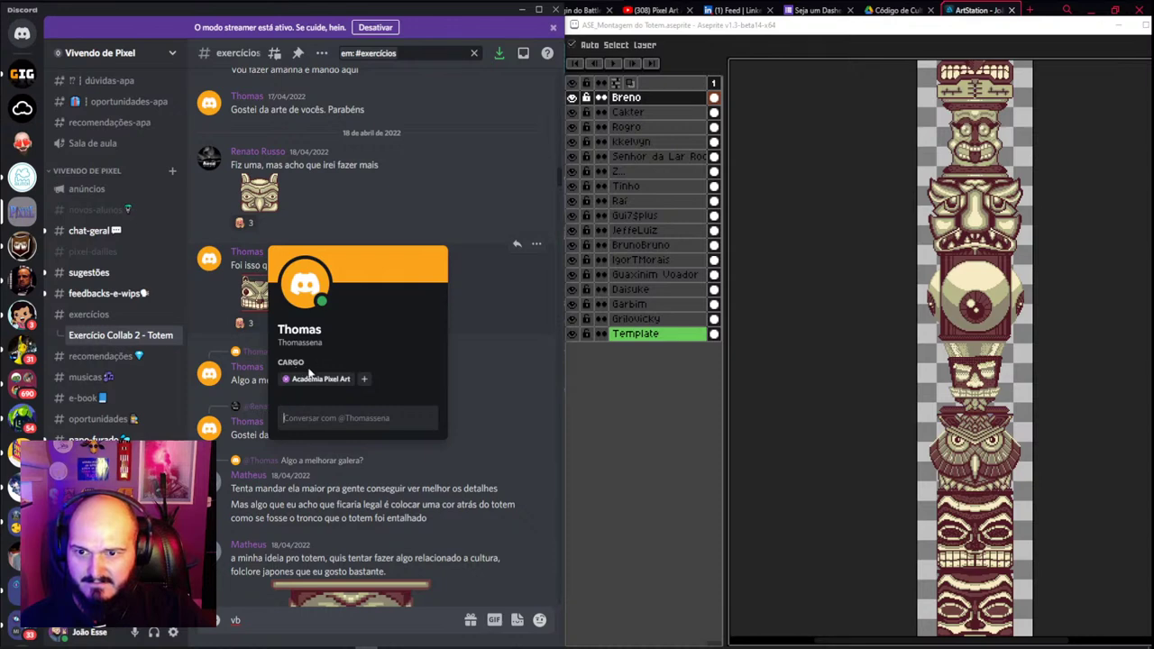
{"action": "left_click", "coordinate": [620, 373]}
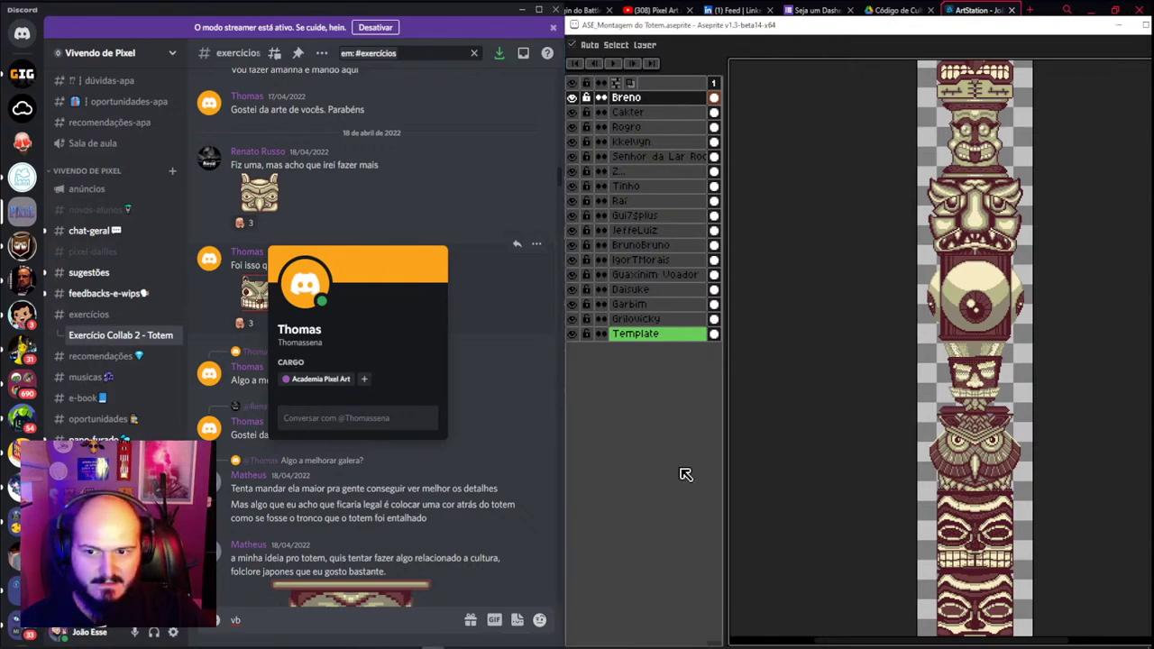
{"action": "left_click", "coordinate": [672, 101]}
Add a new top layer and name it after the wolf totem's author
{"action": "key", "text": "shift+n"}
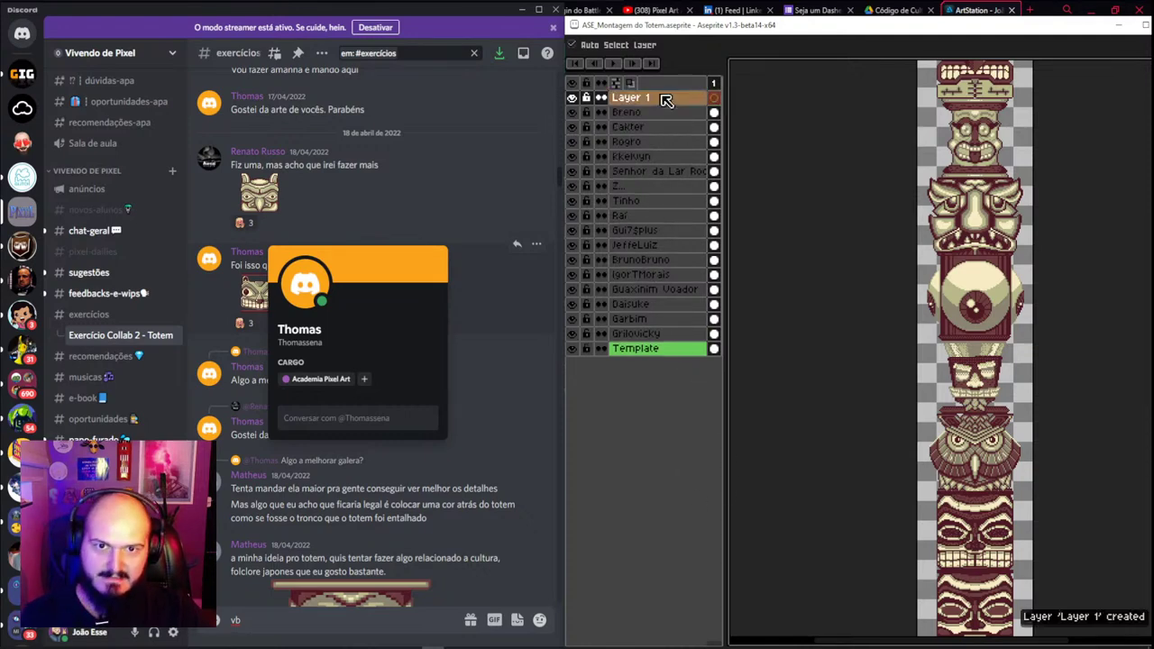
{"action": "double_click", "coordinate": [666, 97]}
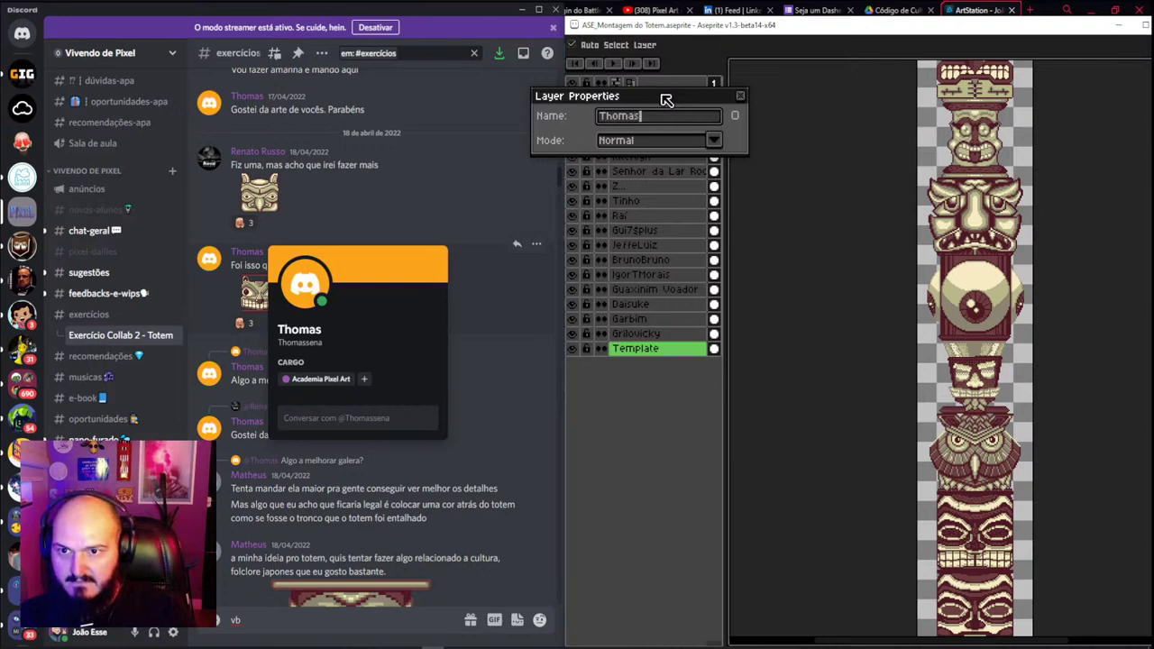
{"action": "key", "text": "Return"}
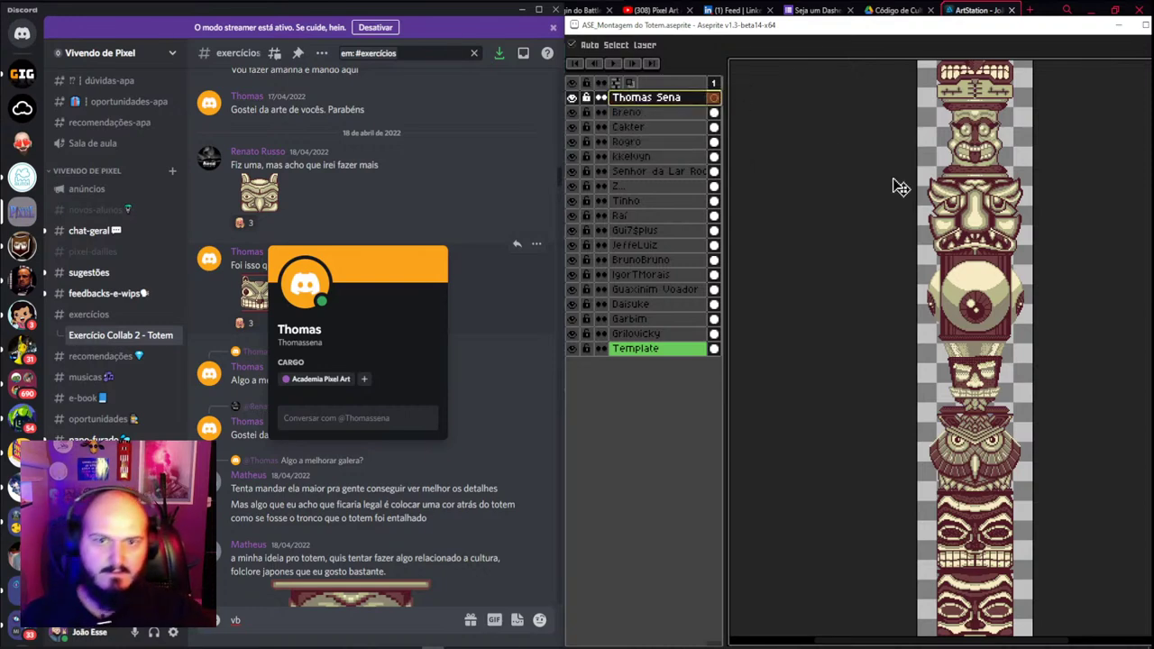
Paste the wolf face onto that layer and move it up to the totem's top
{"action": "scroll", "coordinate": [975, 216], "scroll_direction": "up", "scroll_amount": 4}
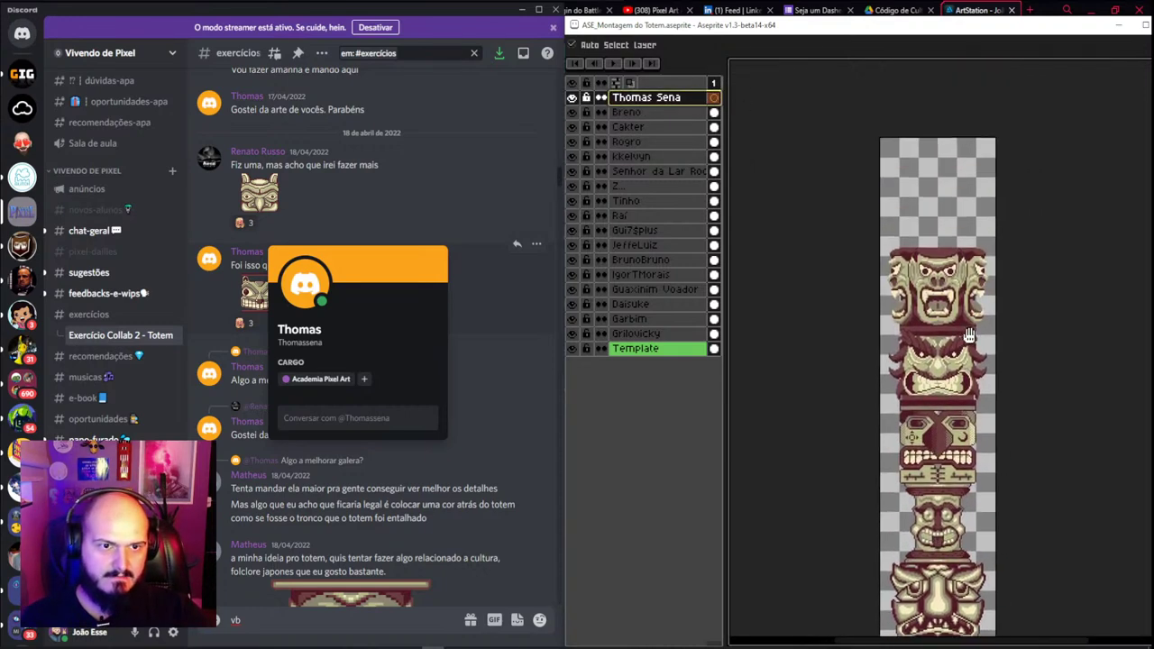
{"action": "left_click_drag", "start_coordinate": [935, 328], "coordinate": [1004, 347]}
{"action": "key", "text": "ctrl+v"}
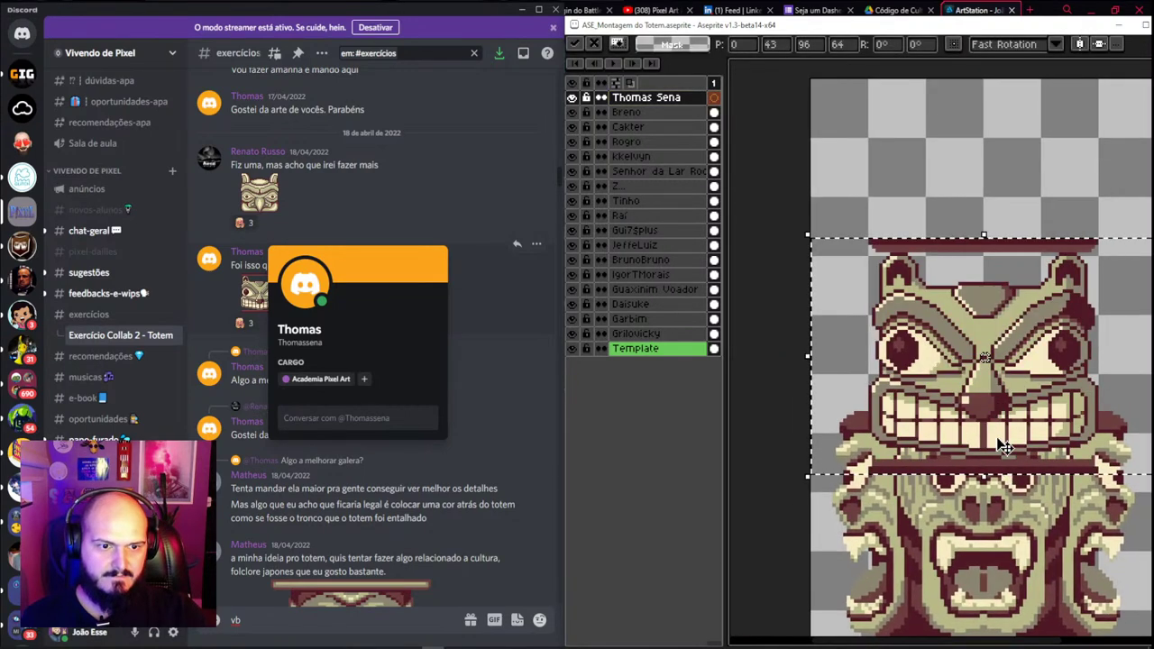
{"action": "key", "text": "v"}
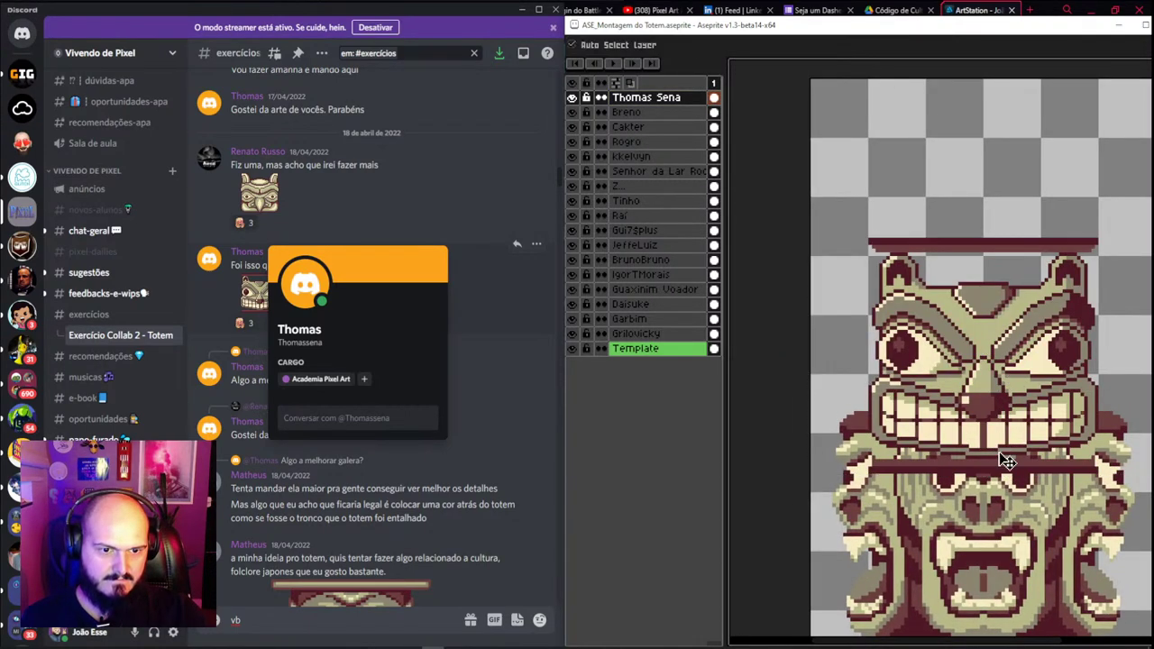
{"action": "left_click_drag", "start_coordinate": [1001, 442], "coordinate": [997, 391]}
{"action": "scroll", "coordinate": [997, 391], "scroll_direction": "down", "scroll_amount": 3}
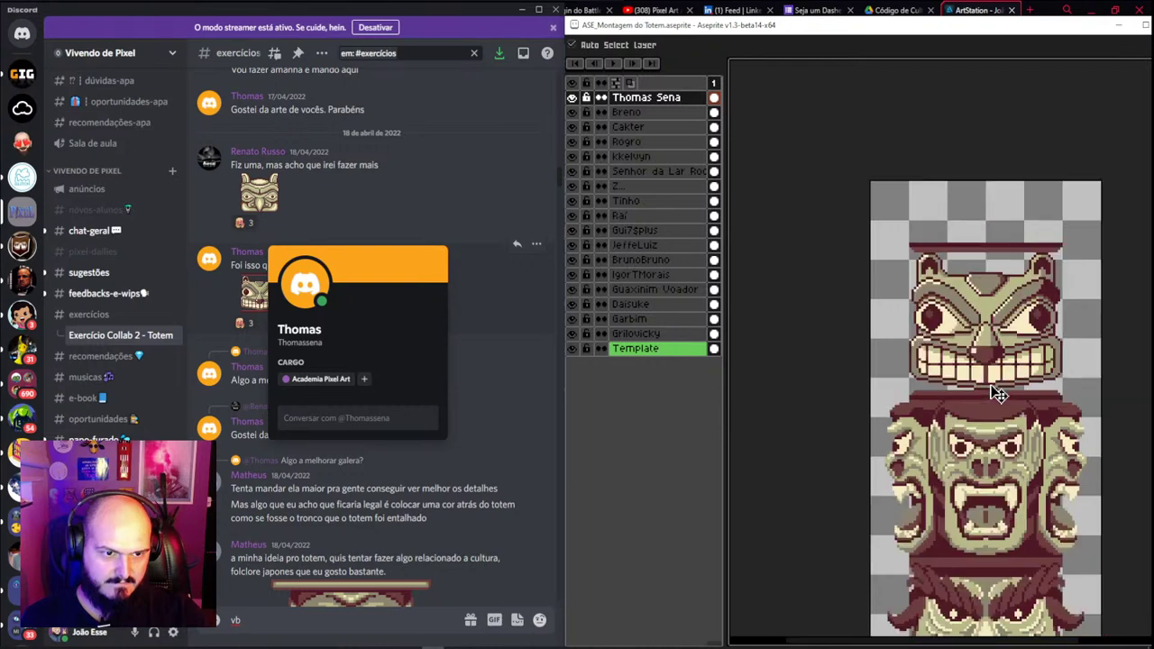
{"action": "scroll", "coordinate": [1026, 425], "scroll_direction": "up", "scroll_amount": 1}
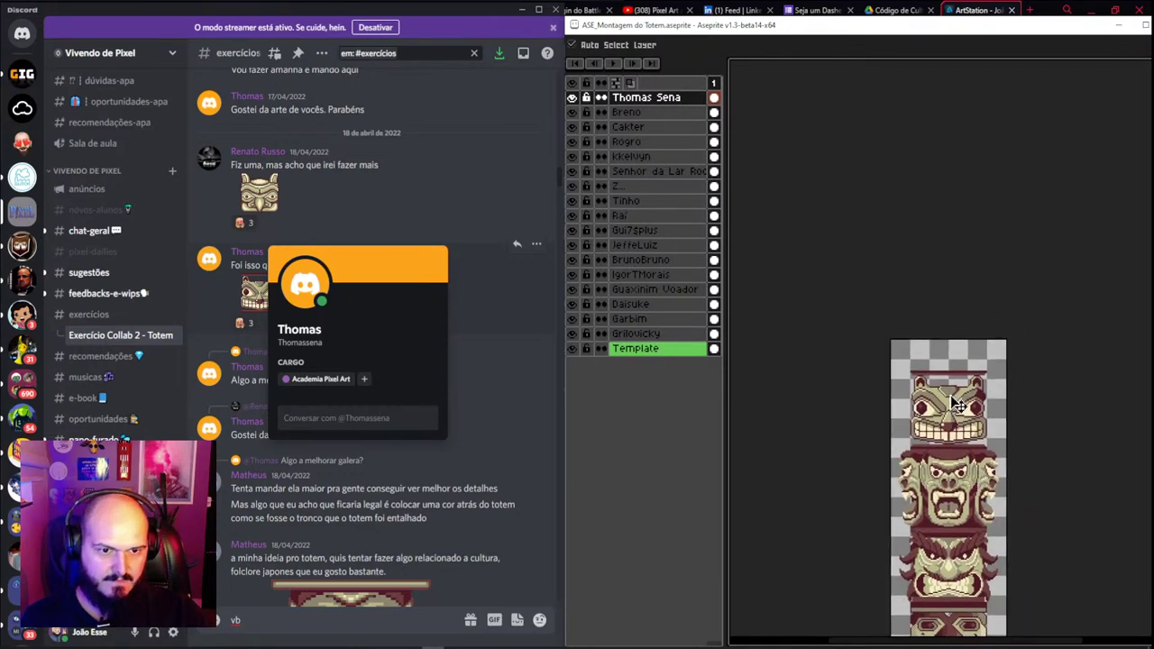
{"action": "scroll", "coordinate": [956, 404], "scroll_direction": "up", "scroll_amount": 1}
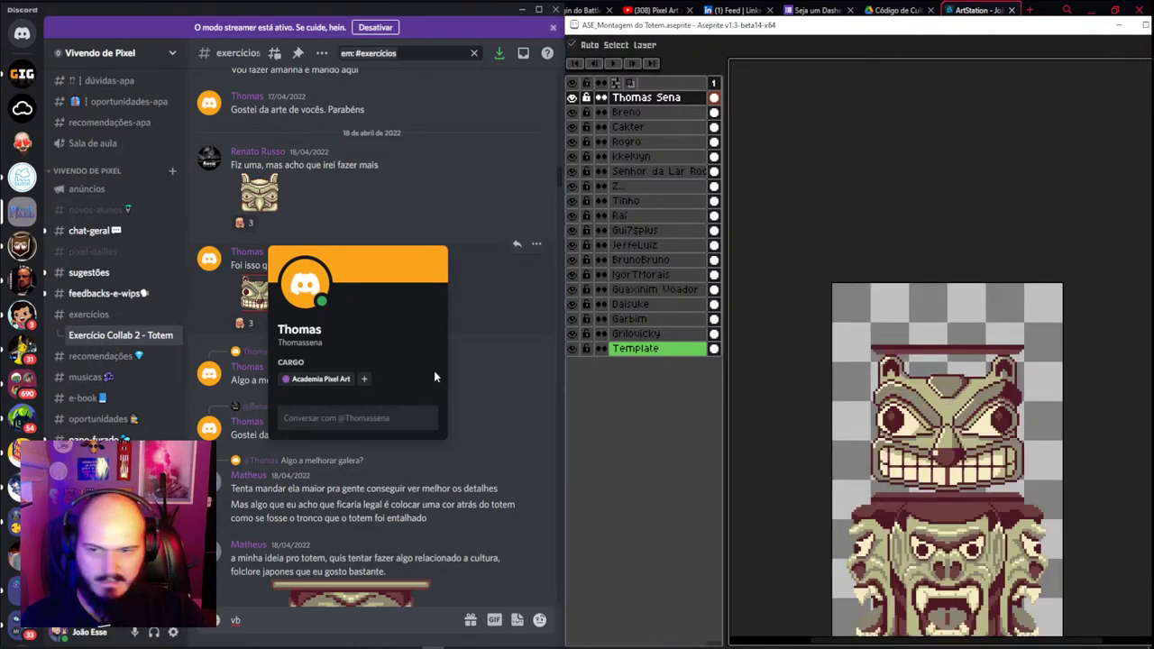
Close the profile card, preview the contributor's totem face, and look through layers mid-stack
{"action": "left_click", "coordinate": [315, 193]}
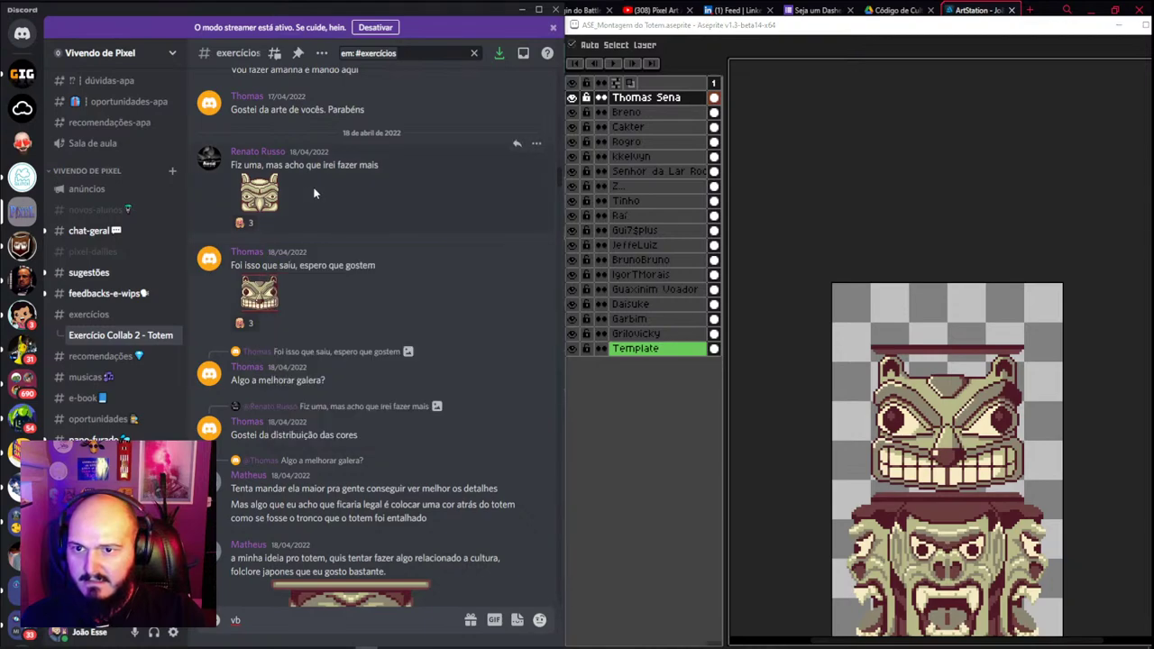
{"action": "left_click", "coordinate": [260, 196]}
{"action": "left_click", "coordinate": [485, 324]}
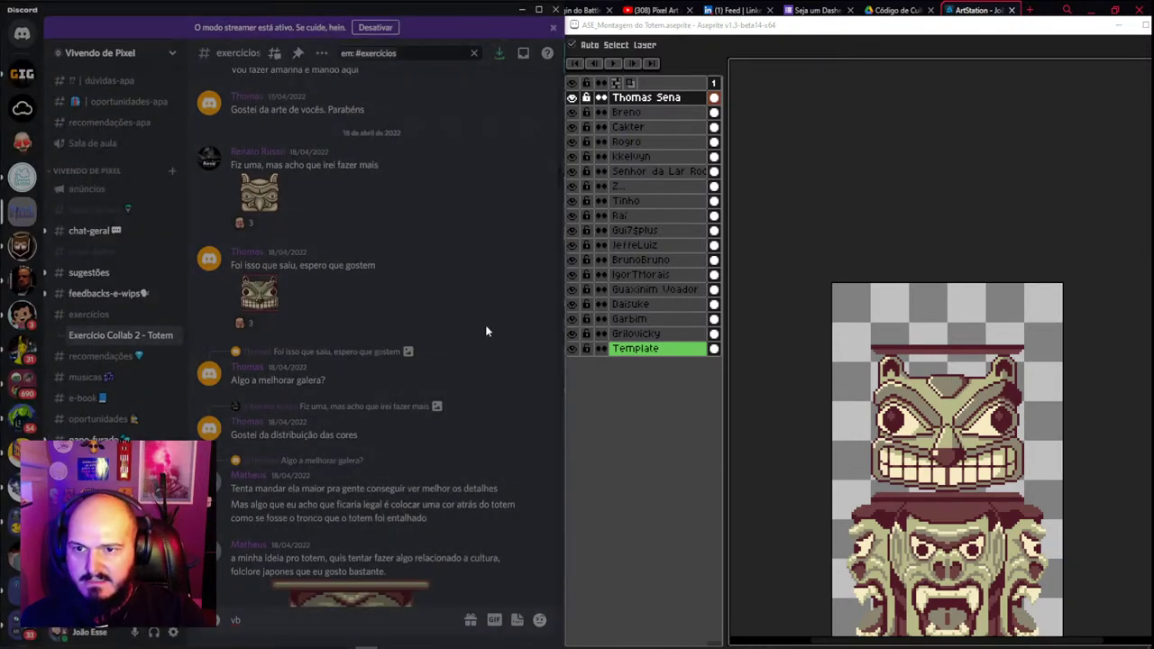
{"action": "scroll", "coordinate": [966, 520], "scroll_direction": "down", "scroll_amount": 5}
{"action": "scroll", "coordinate": [953, 561], "scroll_direction": "up", "scroll_amount": 5}
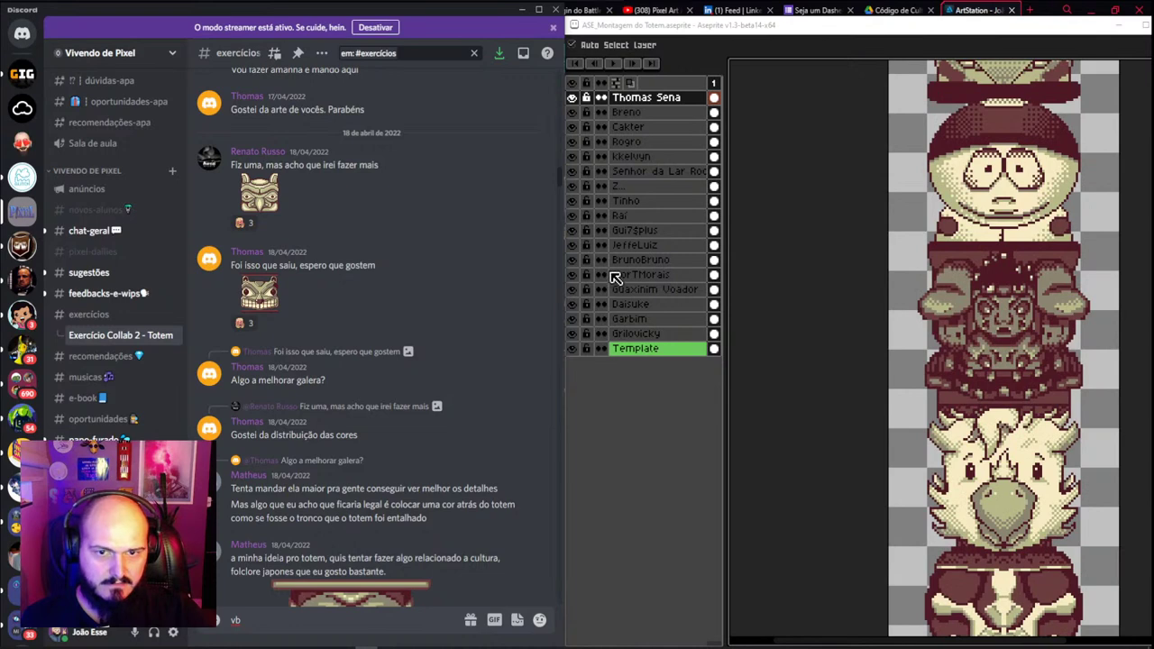
{"action": "left_click", "coordinate": [640, 200]}
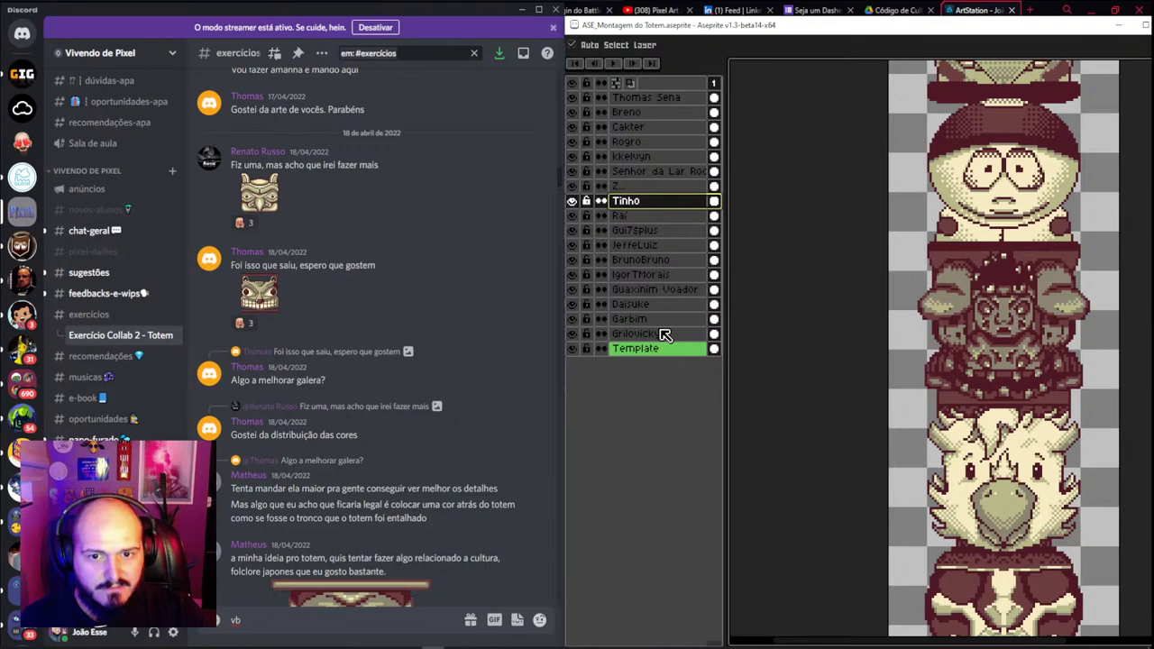
{"action": "left_click", "coordinate": [658, 334]}
{"action": "left_click", "coordinate": [659, 307]}
{"action": "left_click", "coordinate": [658, 260]}
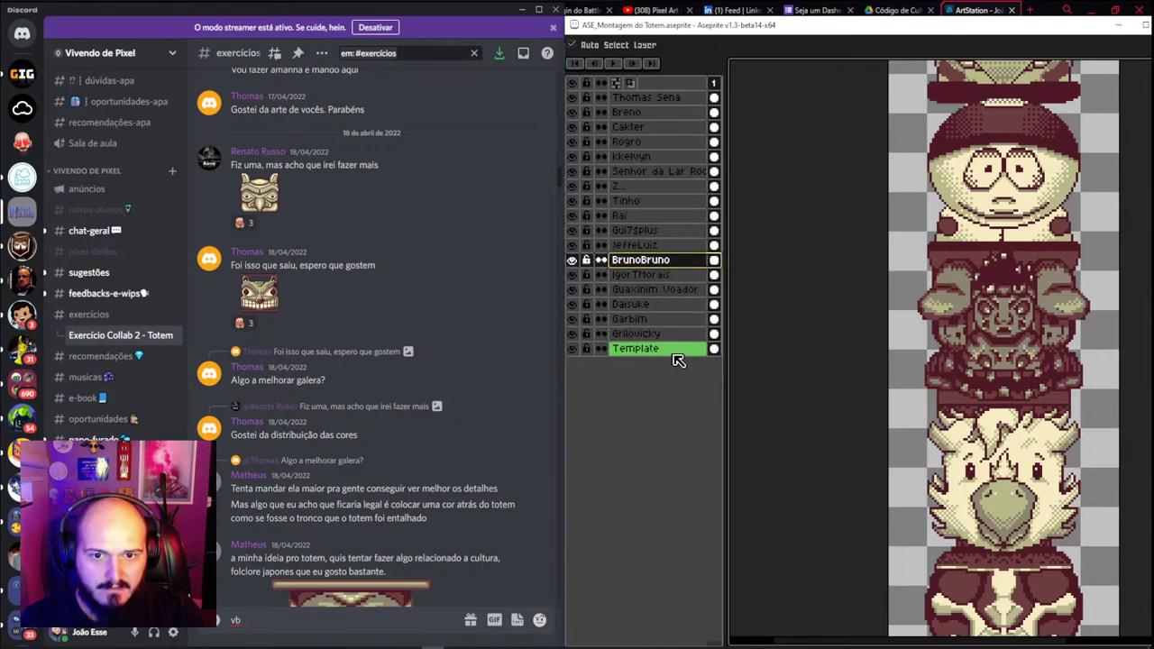
Copy the contributor's totem image from the Discord viewer and make the topmost layer active
{"action": "left_click_drag", "start_coordinate": [264, 187], "coordinate": [260, 204]}
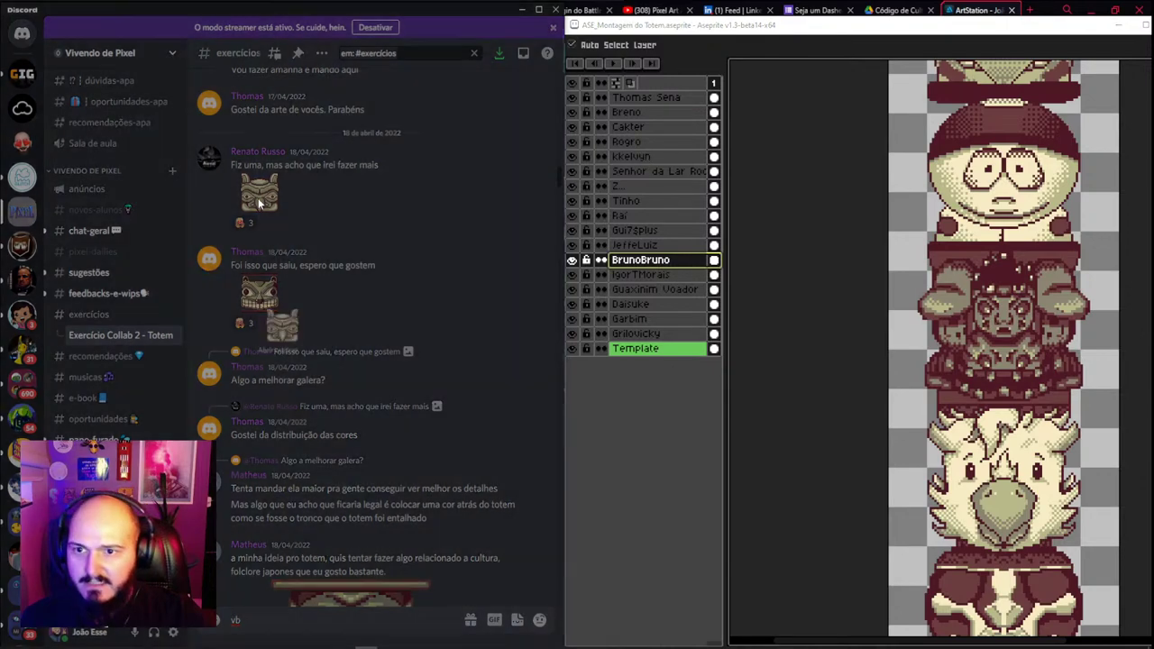
{"action": "left_click", "coordinate": [260, 203]}
{"action": "left_click", "coordinate": [315, 291]}
{"action": "right_click", "coordinate": [257, 185]}
{"action": "key", "text": "Escape"}
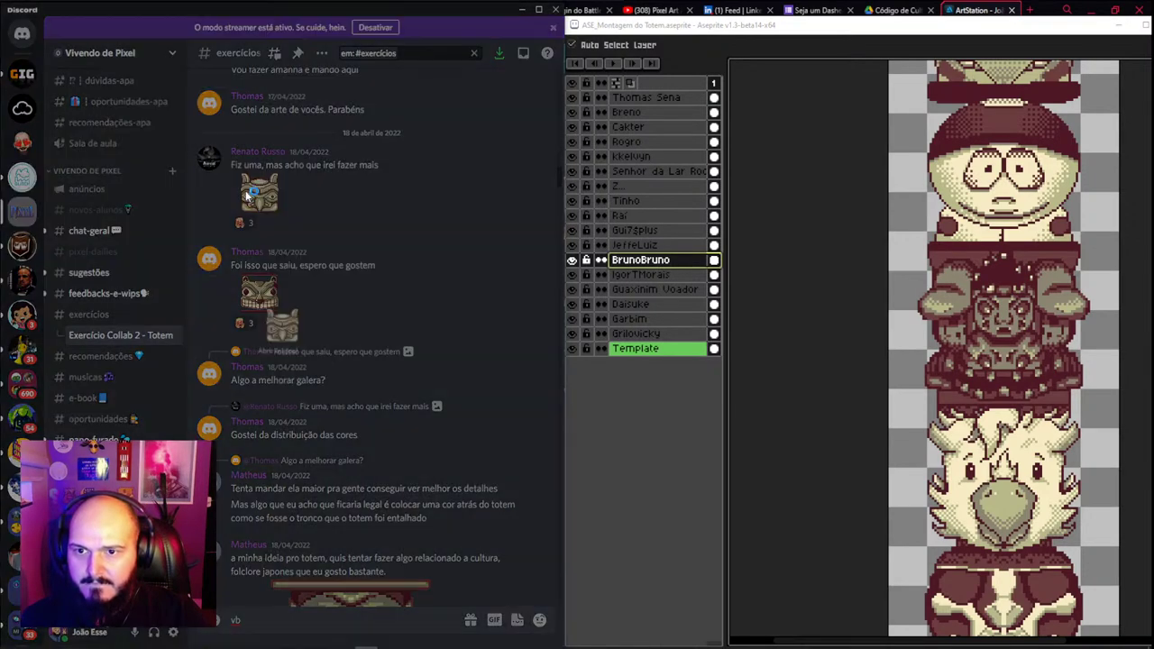
{"action": "left_click", "coordinate": [248, 195]}
{"action": "right_click", "coordinate": [282, 333]}
{"action": "left_click", "coordinate": [325, 347]}
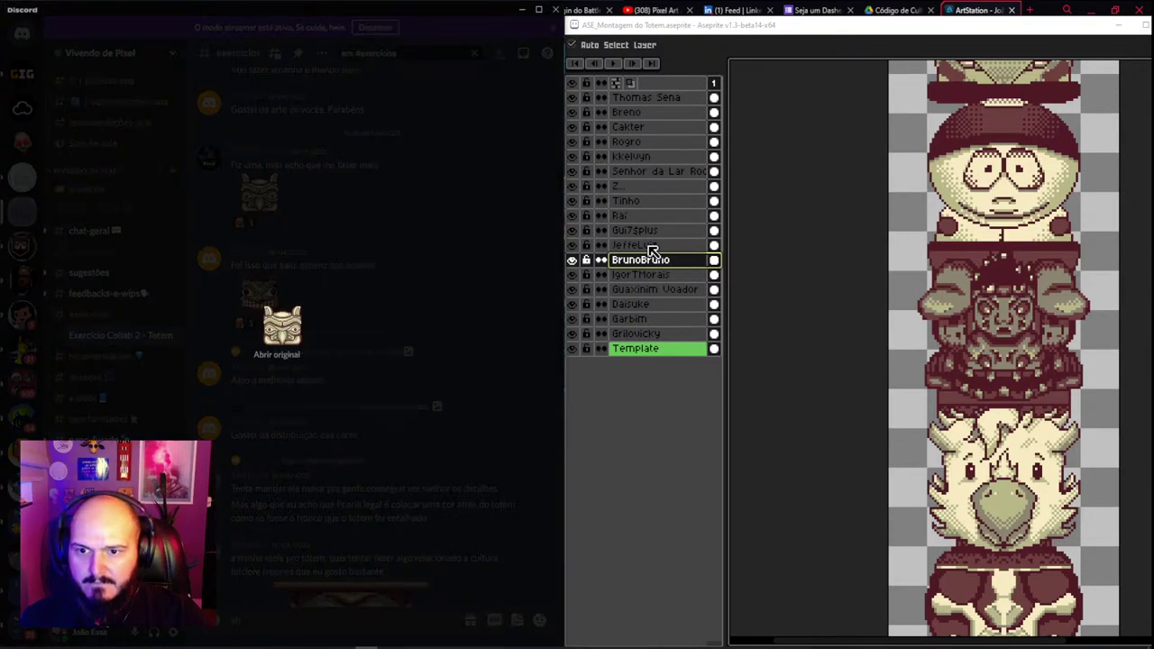
{"action": "left_click", "coordinate": [665, 97]}
Add a new top layer and name it after the face's author
{"action": "key", "text": "shift+n"}
{"action": "double_click", "coordinate": [661, 99]}
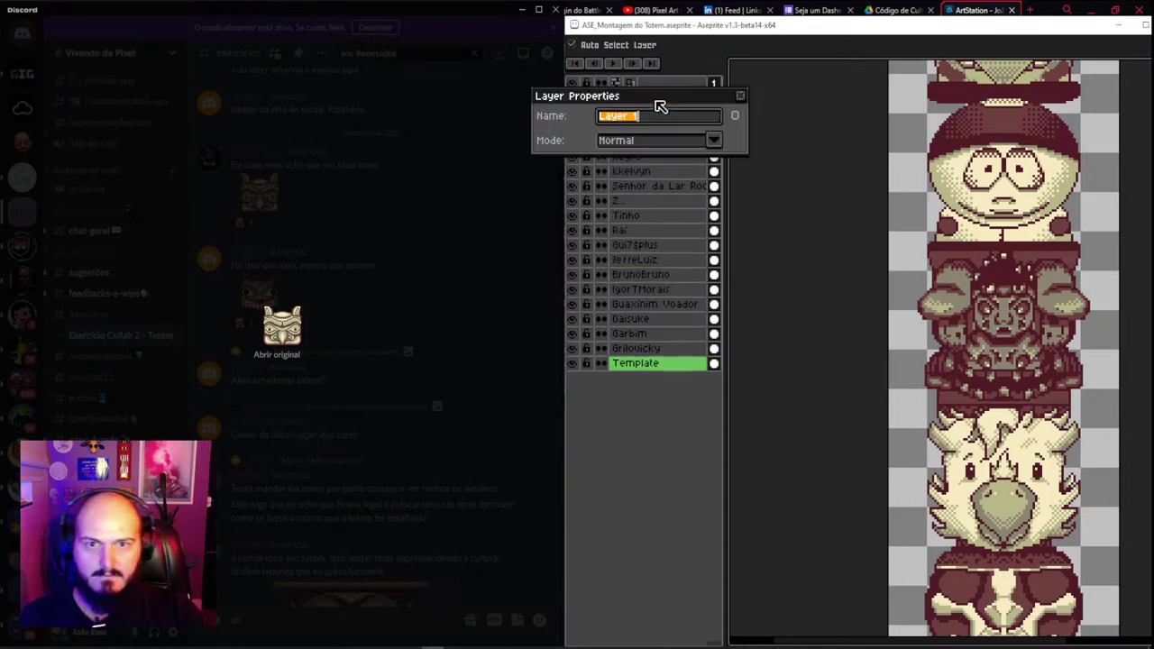
{"action": "type", "text": "Renato Russo"}
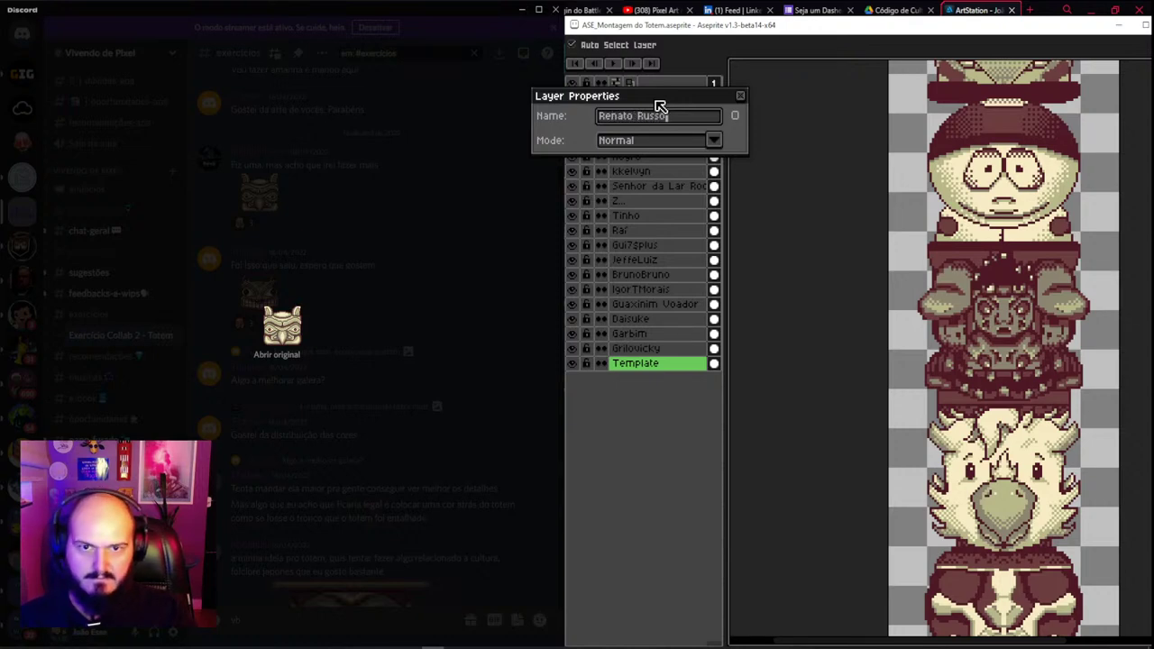
{"action": "key", "text": "Return"}
Paste the copied totem face onto the new layer
{"action": "key", "text": "ctrl+v"}
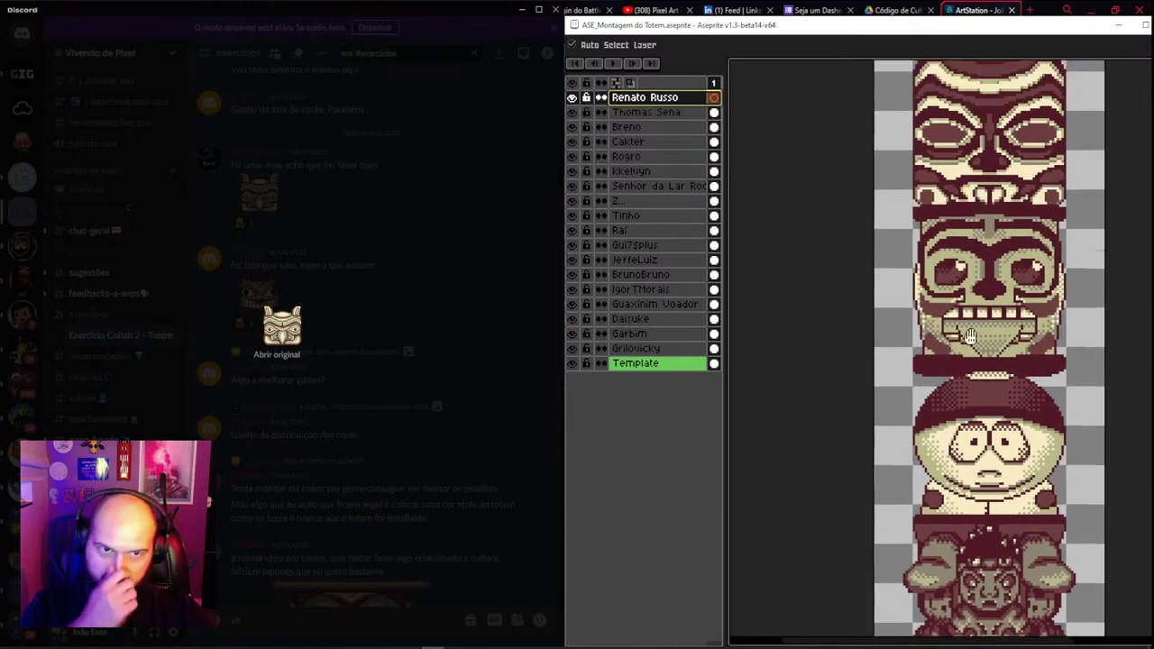
{"action": "scroll", "coordinate": [971, 336], "scroll_direction": "up", "scroll_amount": 15}
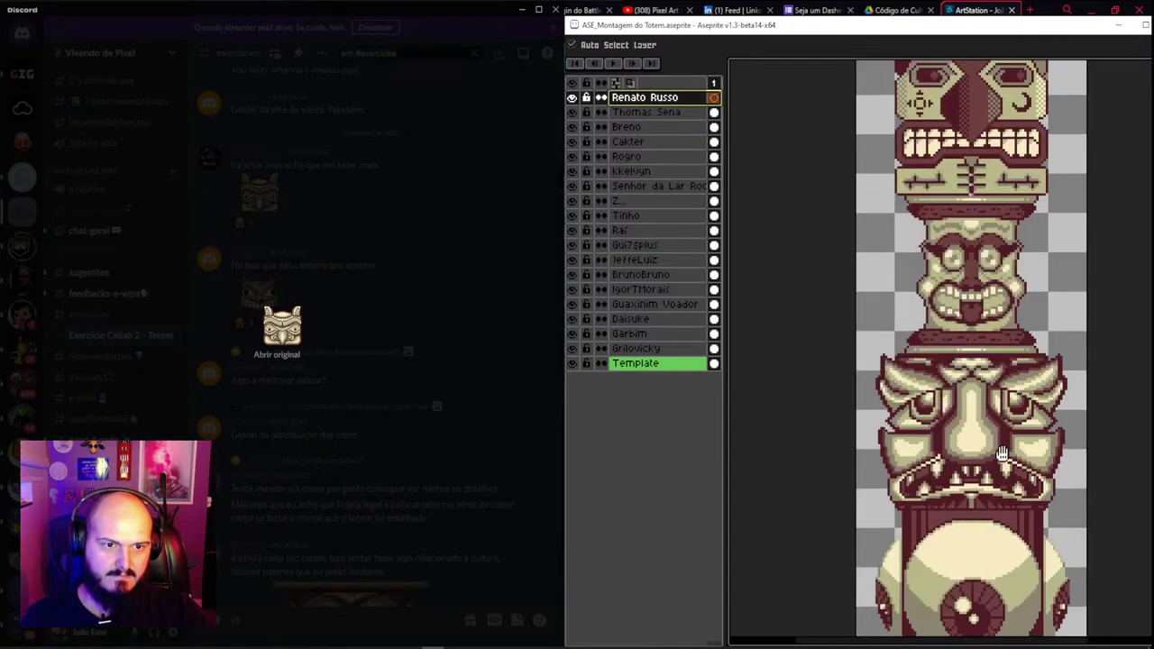
{"action": "scroll", "coordinate": [1002, 453], "scroll_direction": "up", "scroll_amount": 10}
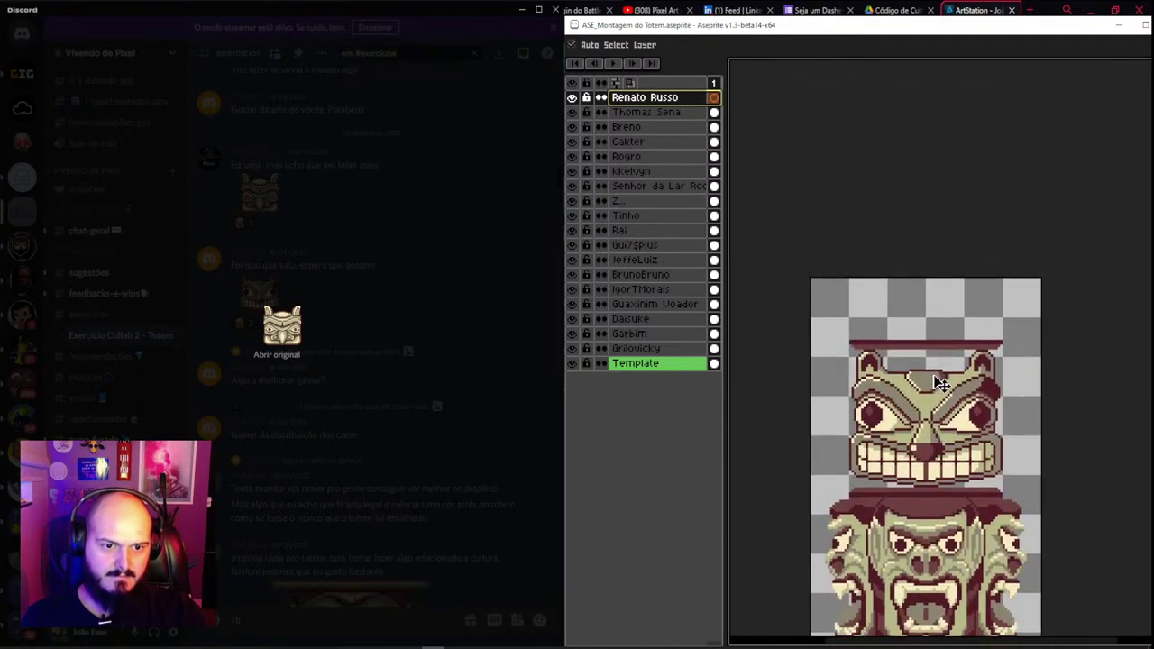
{"action": "key", "text": "ctrl+alt+c"}
Extend the canvas 102 px upward to 1597 px tall
{"action": "left_click_drag", "start_coordinate": [948, 292], "coordinate": [937, 29]}
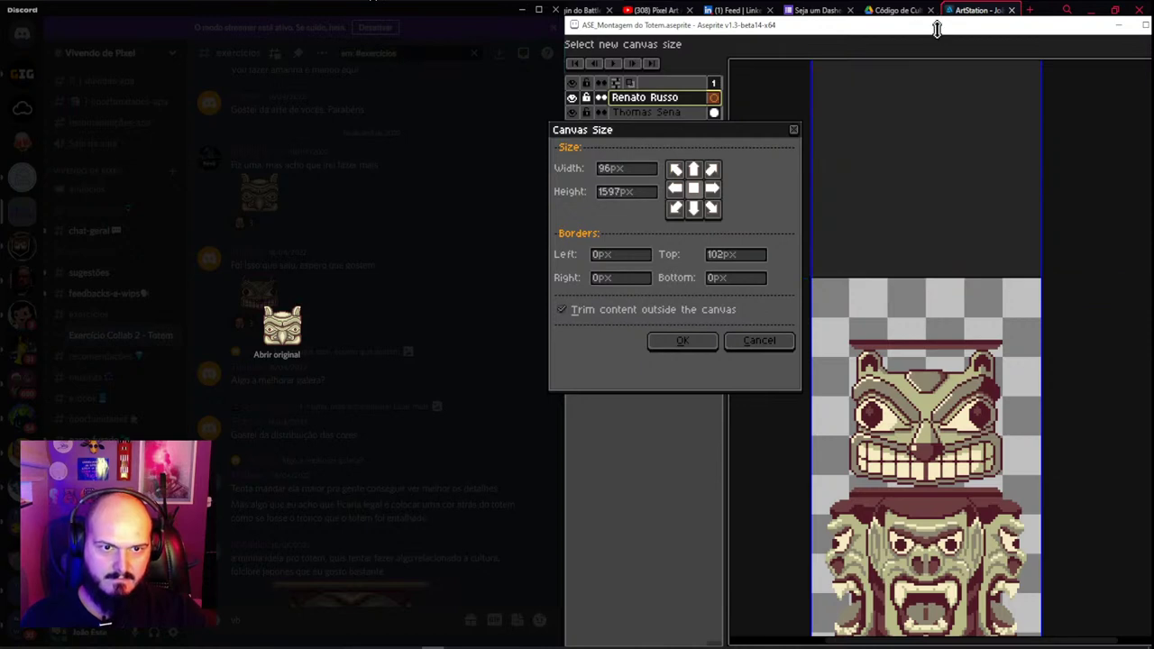
{"action": "scroll", "coordinate": [961, 247], "scroll_direction": "up", "scroll_amount": 3}
{"action": "key", "text": "Return"}
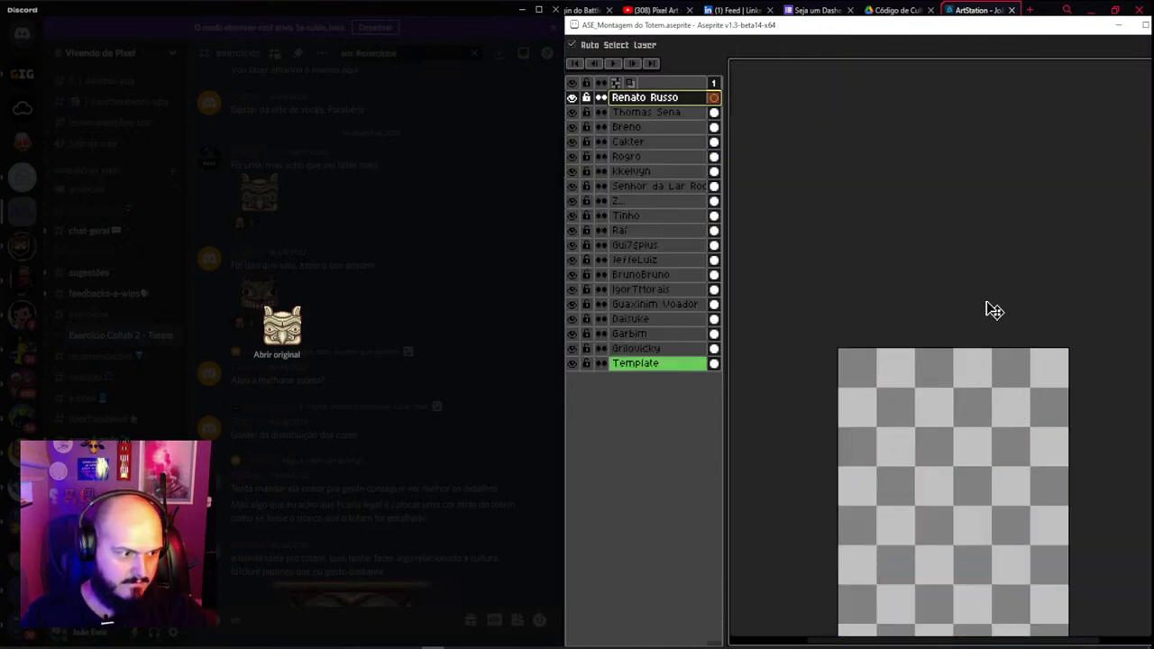
{"action": "scroll", "coordinate": [976, 310], "scroll_direction": "down", "scroll_amount": 2}
{"action": "scroll", "coordinate": [955, 360], "scroll_direction": "up", "scroll_amount": 3}
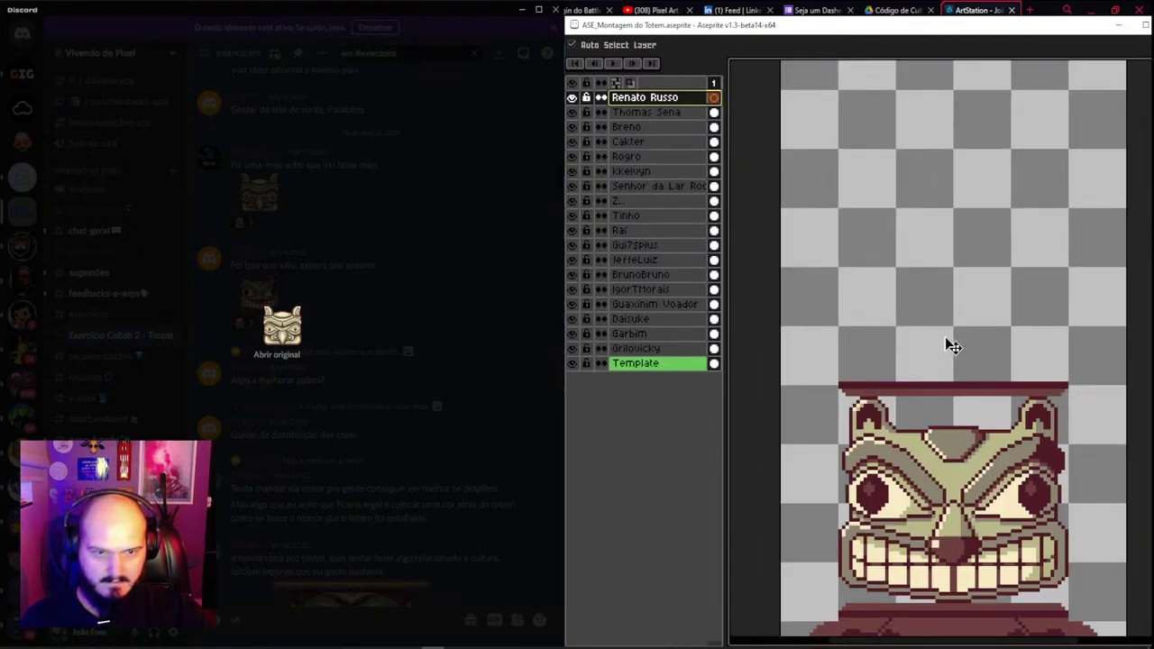
Paste the horned face and move it onto the top of the totem
{"action": "key", "text": "ctrl+v"}
{"action": "key", "text": "Return"}
{"action": "left_click_drag", "start_coordinate": [973, 438], "coordinate": [968, 363]}
{"action": "scroll", "coordinate": [971, 361], "scroll_direction": "down", "scroll_amount": 1}
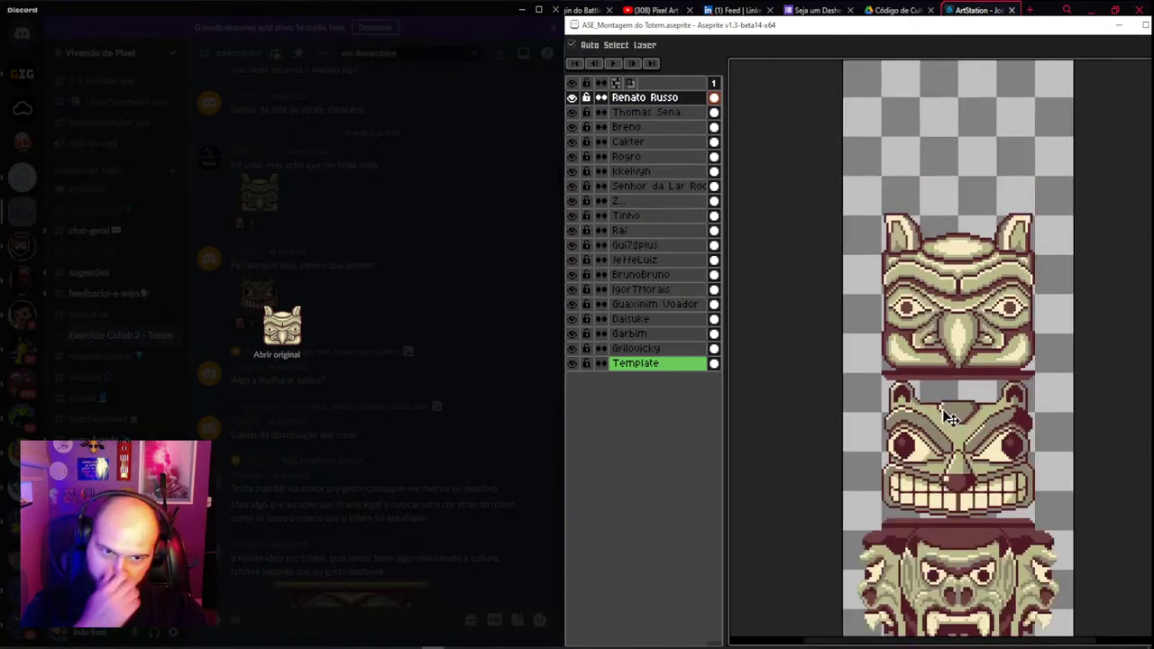
{"action": "scroll", "coordinate": [951, 419], "scroll_direction": "down", "scroll_amount": 1}
{"action": "left_click_drag", "start_coordinate": [945, 469], "coordinate": [919, 369]}
{"action": "left_click_drag", "start_coordinate": [901, 478], "coordinate": [891, 388]}
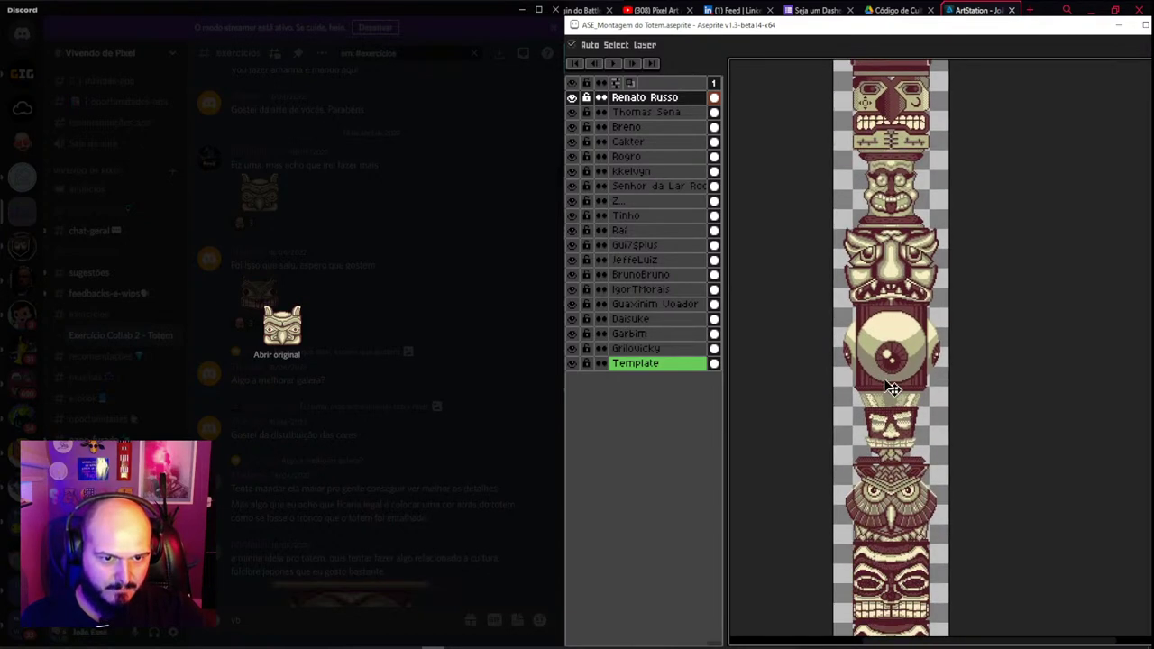
{"action": "left_click_drag", "start_coordinate": [892, 599], "coordinate": [889, 477]}
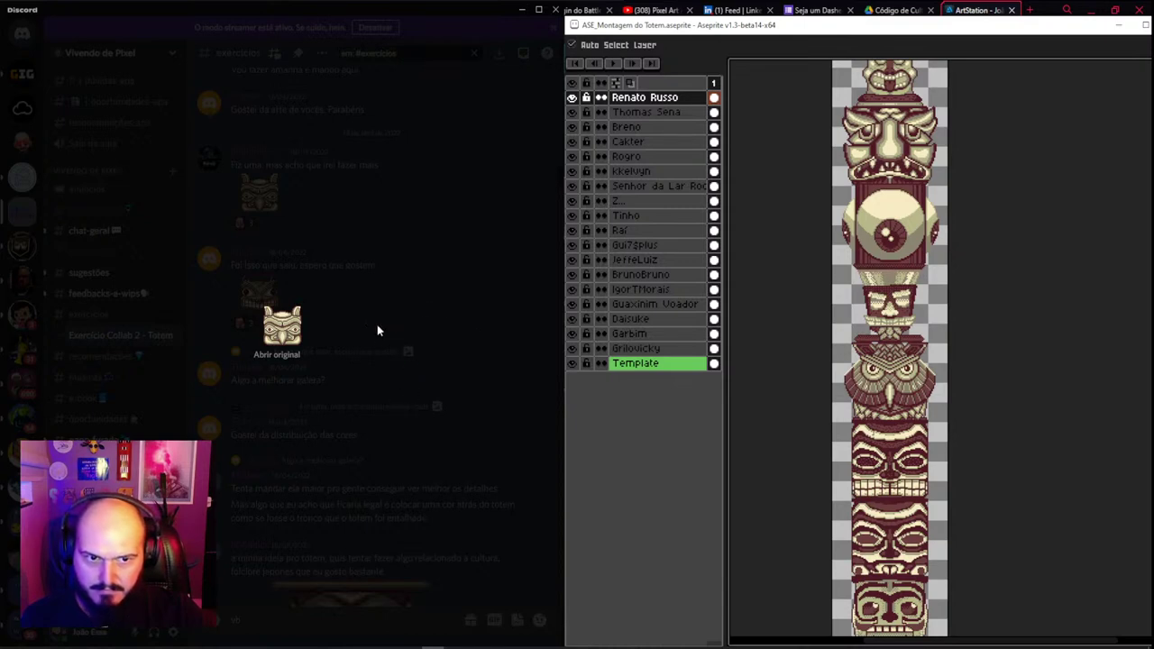
Close the preview and briefly check a poster's profile card and a posted totem image
{"action": "left_click", "coordinate": [322, 337]}
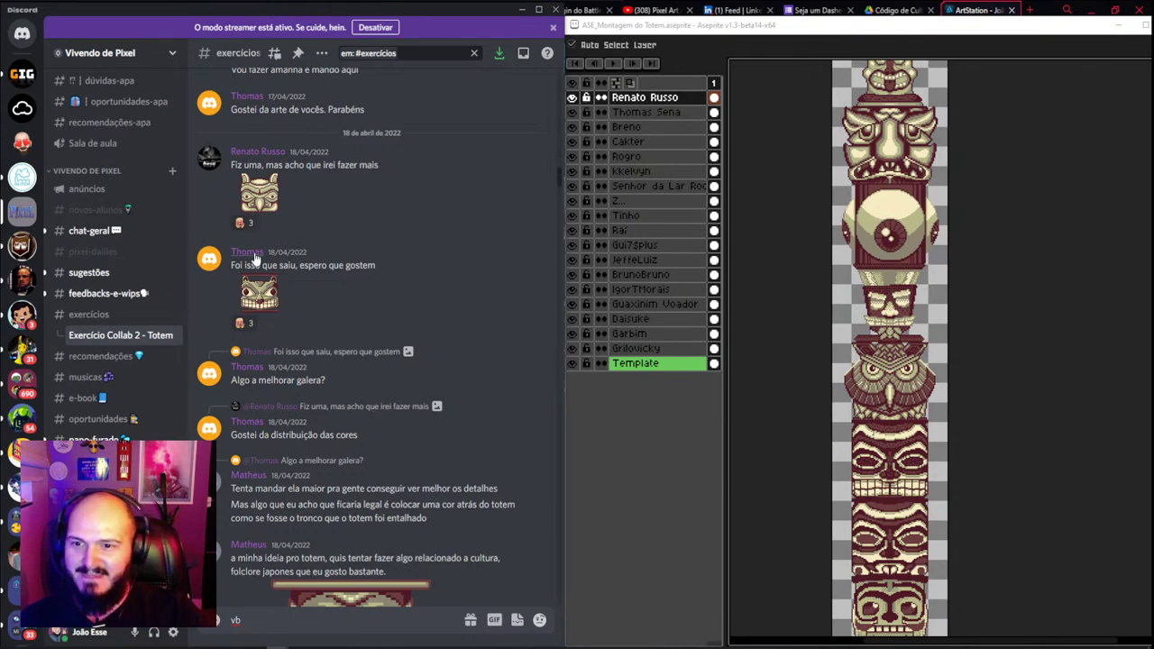
{"action": "left_click", "coordinate": [248, 252]}
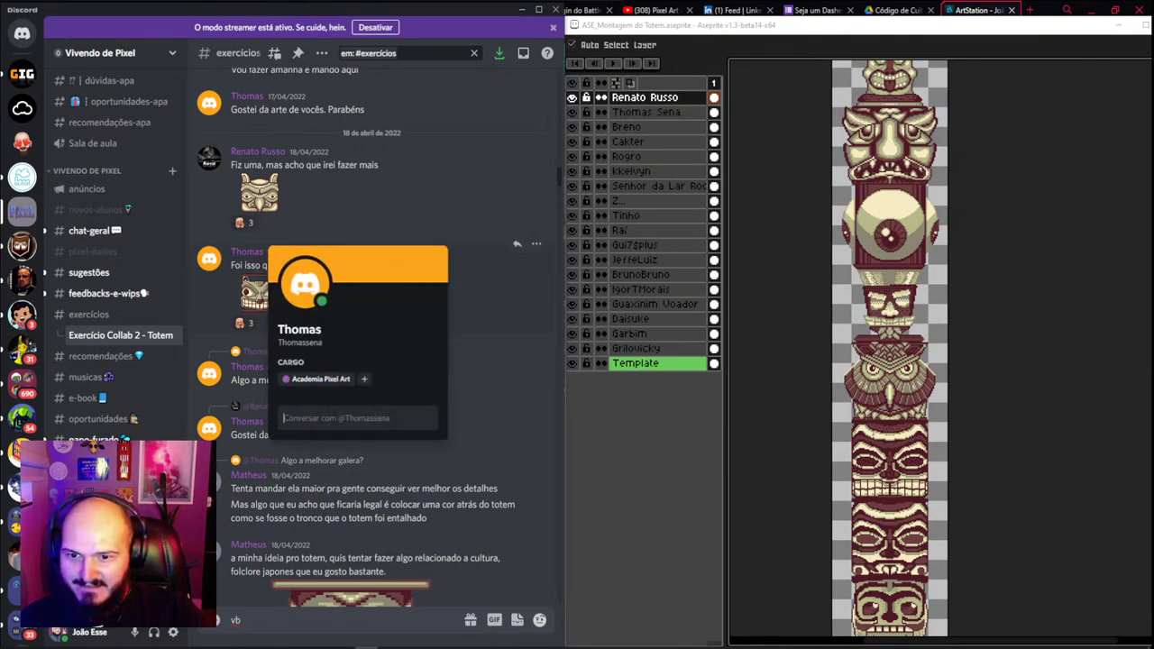
{"action": "left_click", "coordinate": [270, 192]}
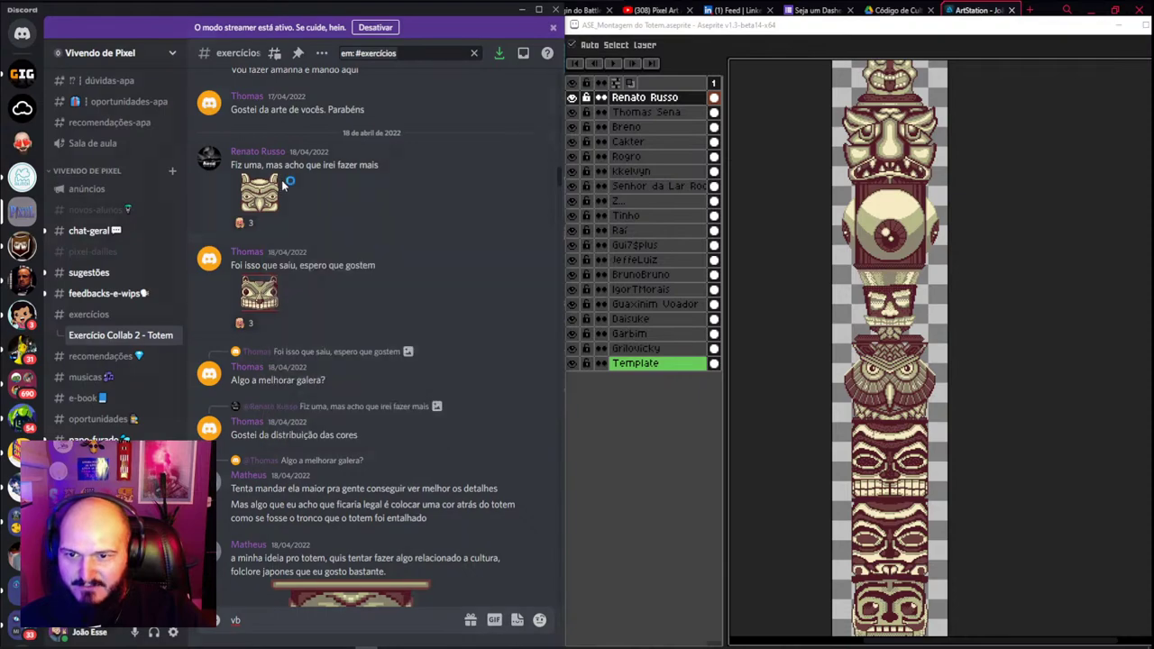
{"action": "left_click", "coordinate": [271, 192]}
{"action": "left_click", "coordinate": [394, 239]}
Scroll up past the totem sketch photo and open the owl totem image full size
{"action": "scroll", "coordinate": [292, 214], "scroll_direction": "up", "scroll_amount": 1}
{"action": "scroll", "coordinate": [292, 214], "scroll_direction": "up", "scroll_amount": 5}
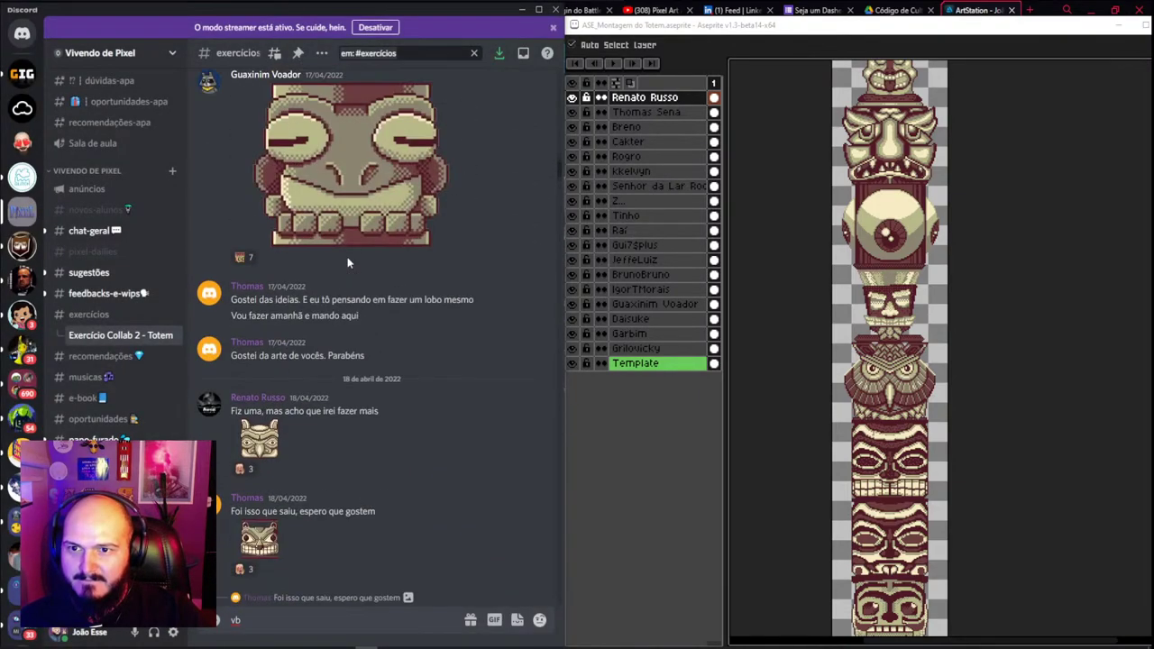
{"action": "scroll", "coordinate": [291, 389], "scroll_direction": "up", "scroll_amount": 3}
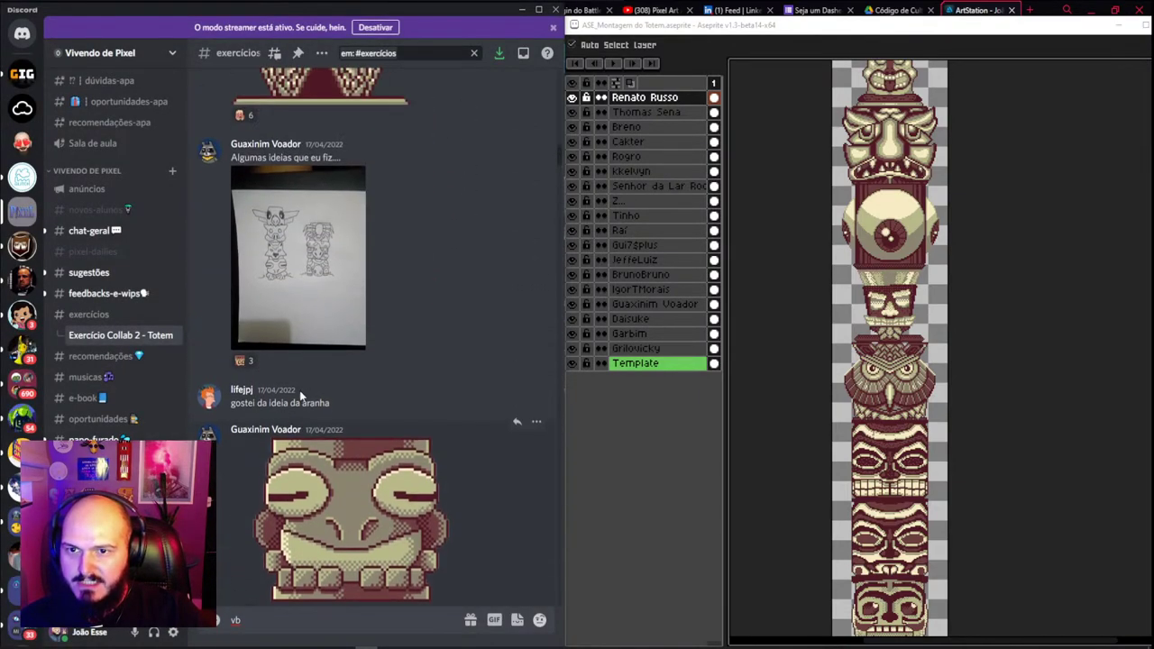
{"action": "left_click", "coordinate": [335, 388]}
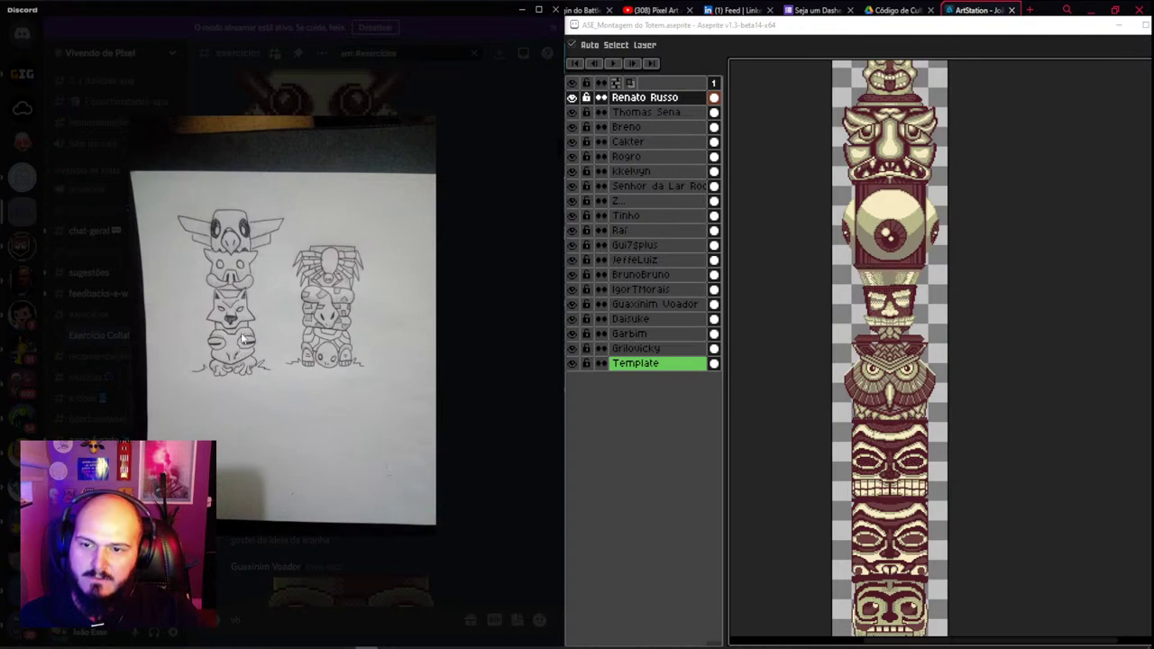
{"action": "left_click", "coordinate": [541, 262]}
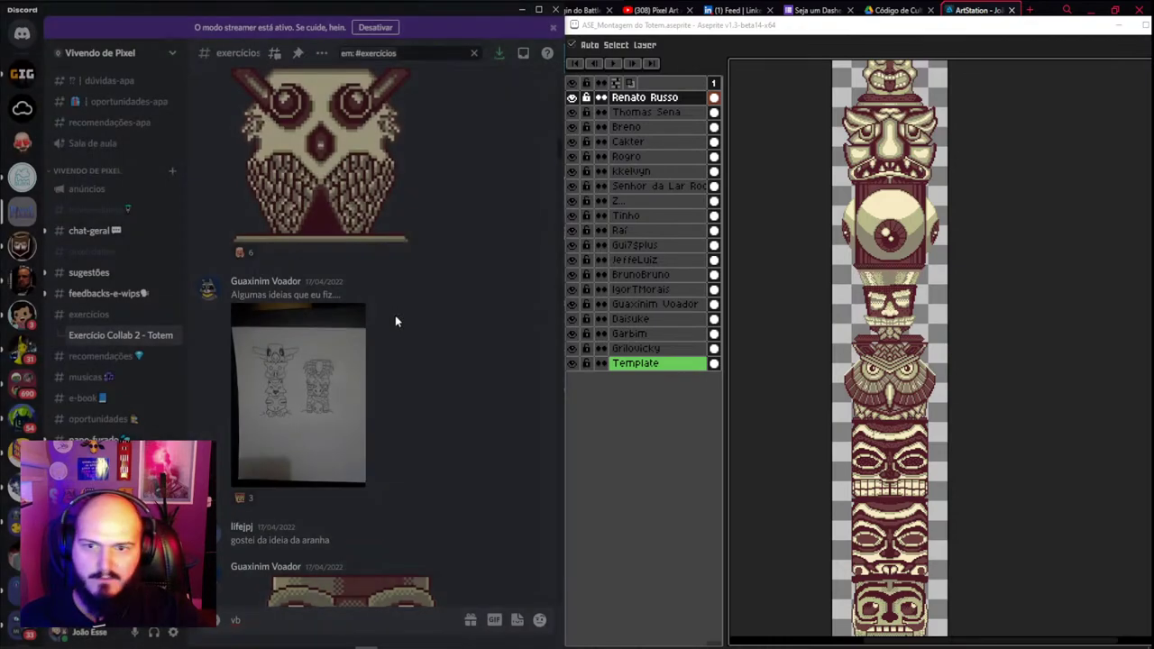
{"action": "scroll", "coordinate": [289, 397], "scroll_direction": "up", "scroll_amount": 2}
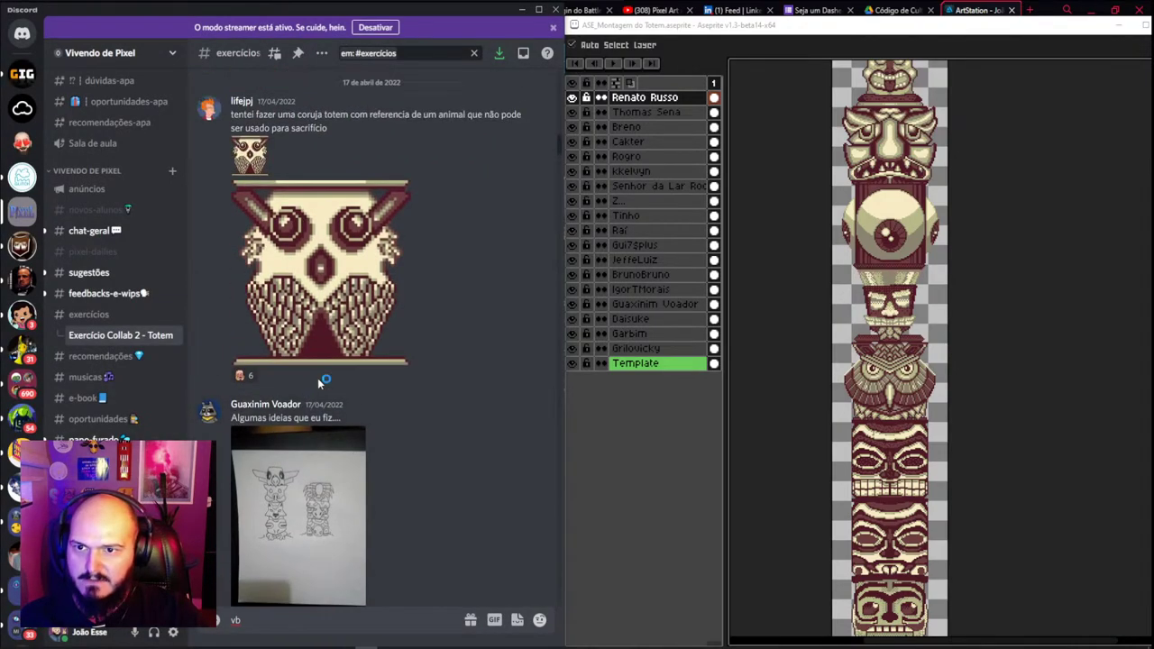
{"action": "left_click", "coordinate": [249, 156]}
Open the owl image's link in the browser and copy the owl image
{"action": "right_click", "coordinate": [293, 342]}
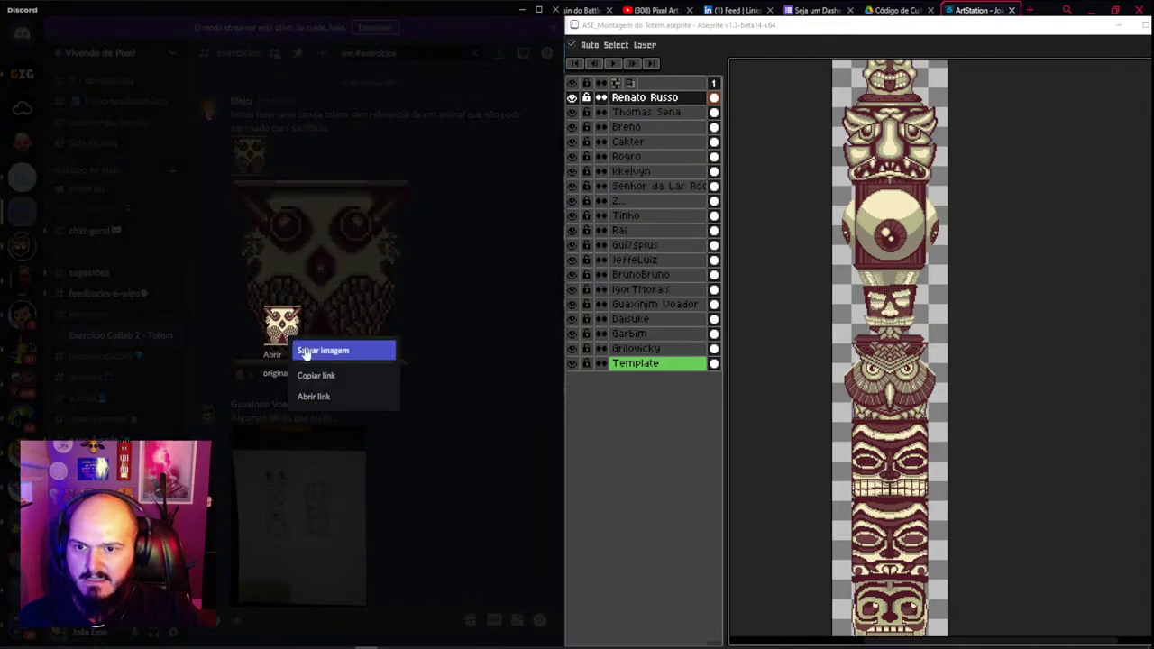
{"action": "left_click", "coordinate": [322, 379]}
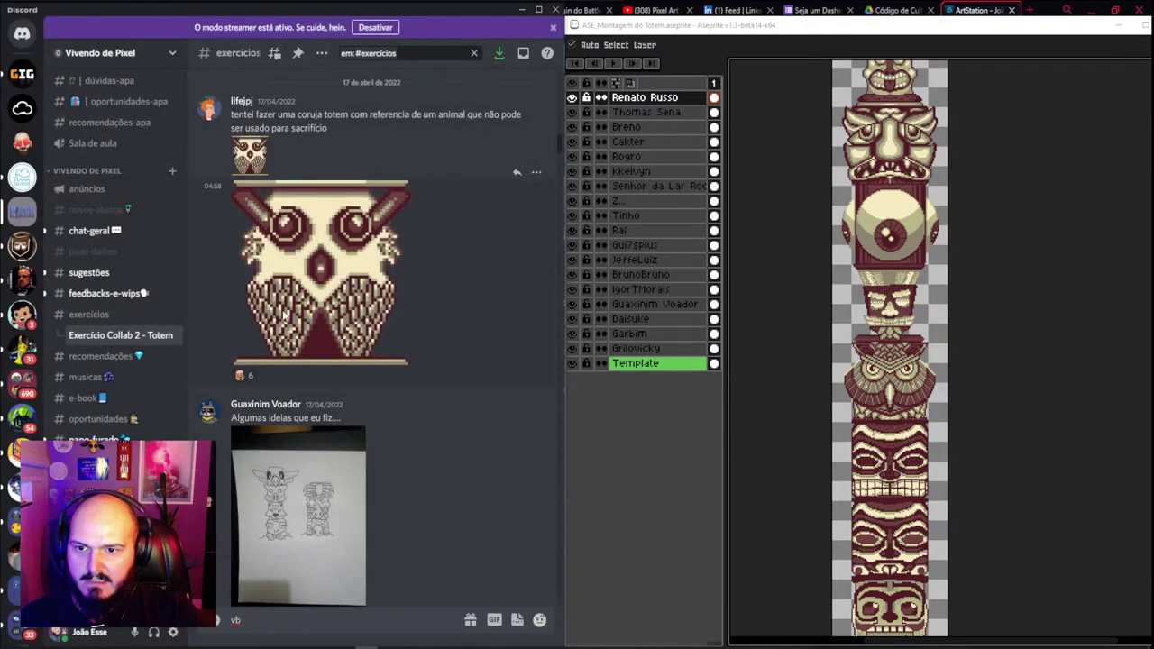
{"action": "left_click", "coordinate": [287, 308]}
{"action": "left_click", "coordinate": [386, 141]}
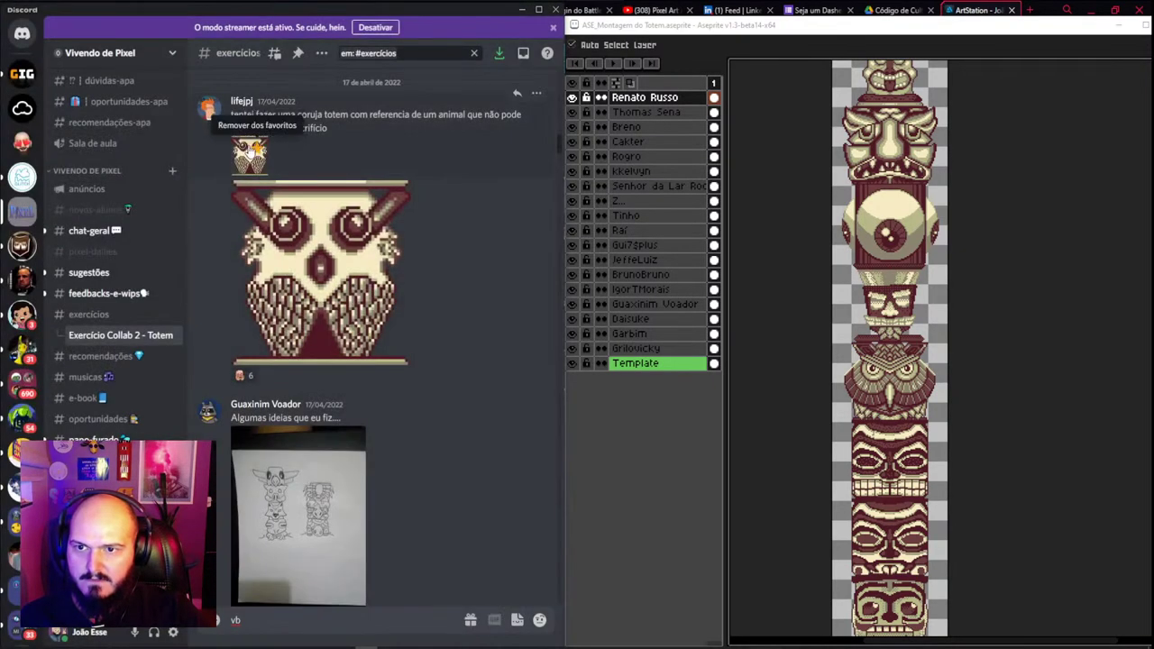
{"action": "left_click", "coordinate": [326, 233]}
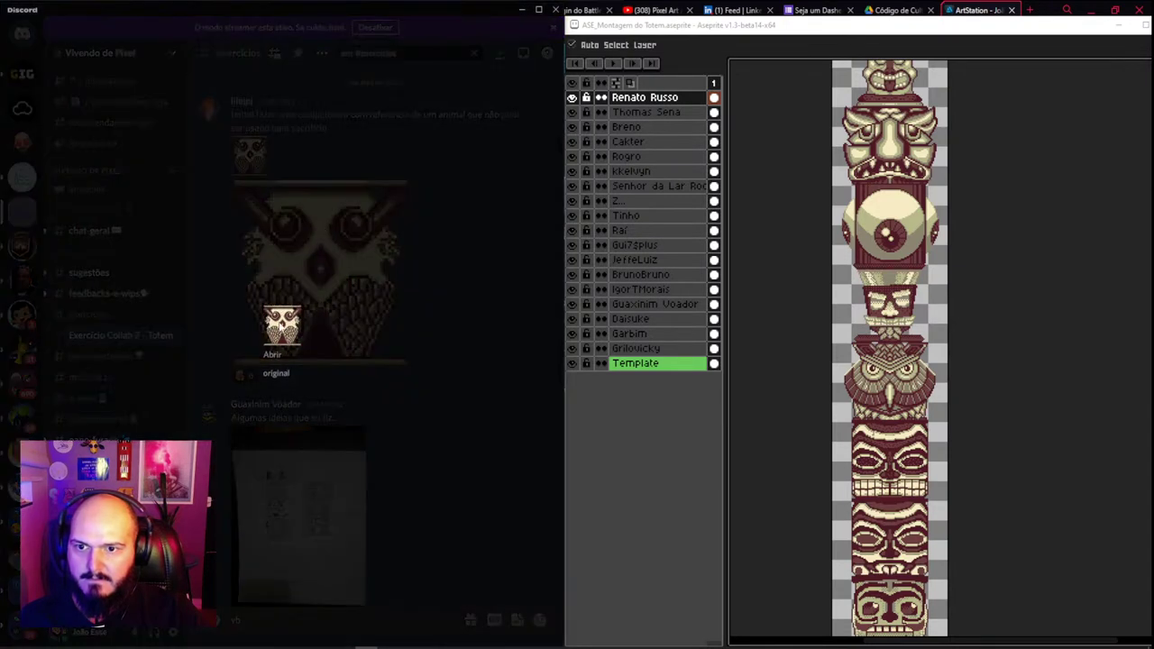
{"action": "right_click", "coordinate": [286, 329]}
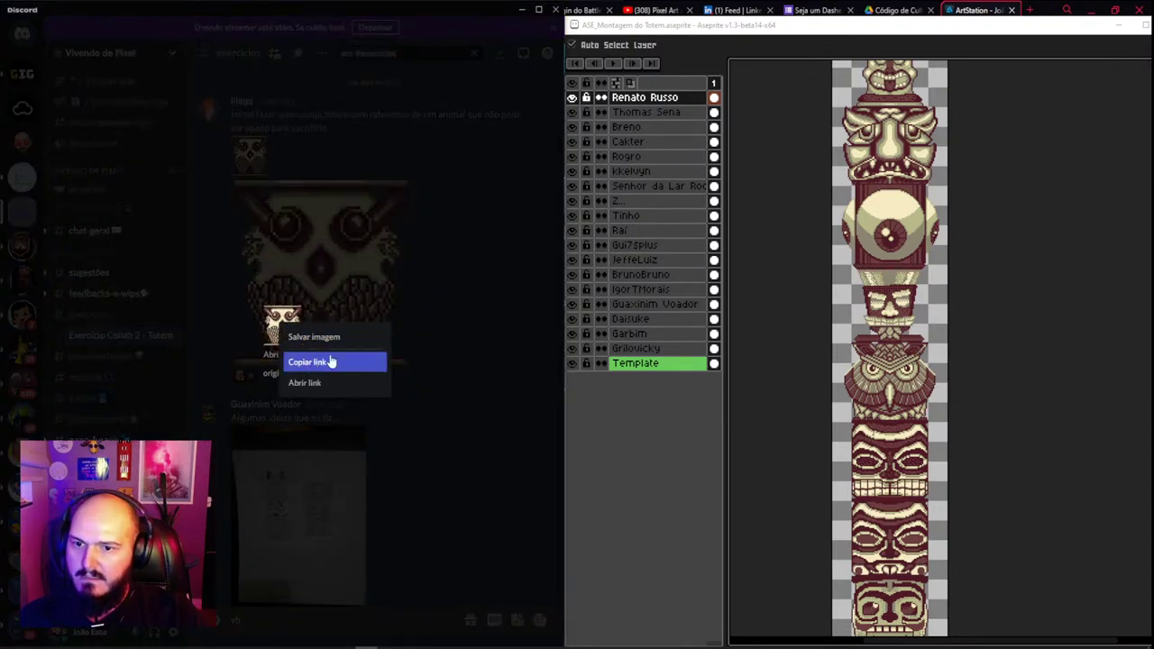
{"action": "left_click", "coordinate": [326, 385]}
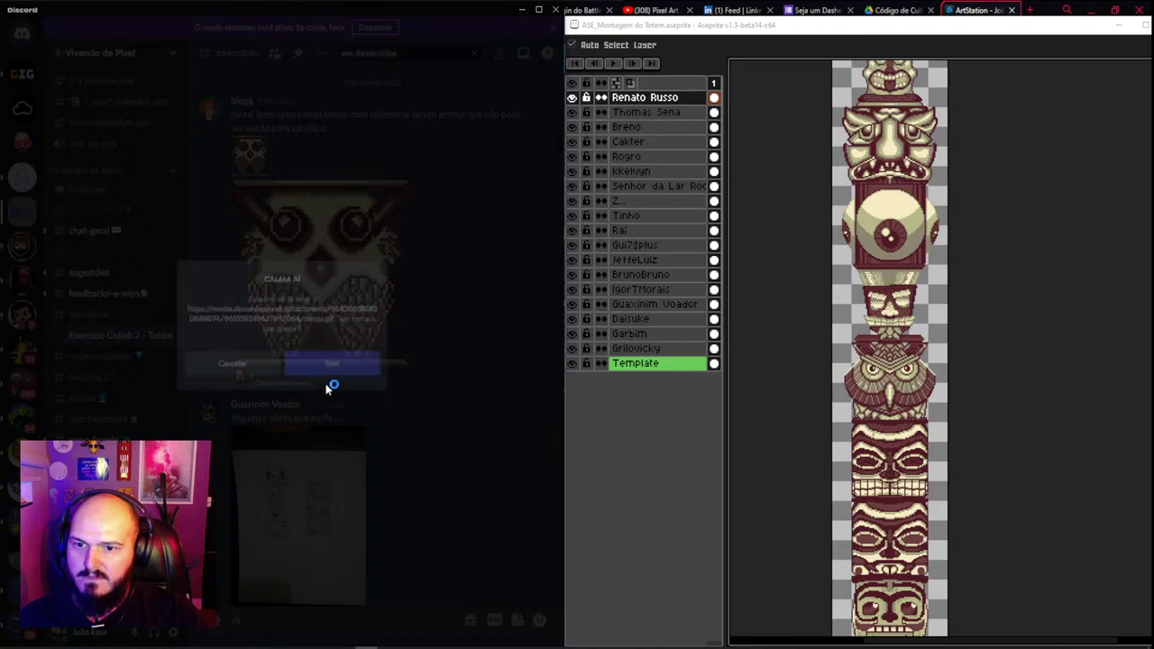
{"action": "left_click", "coordinate": [326, 383]}
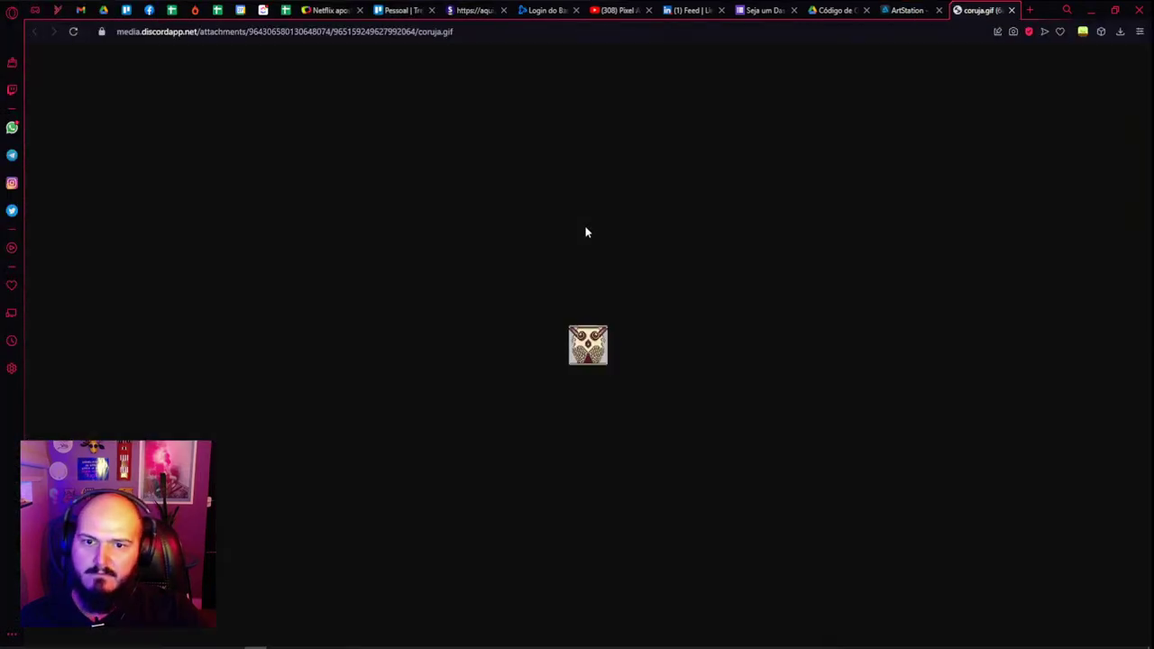
{"action": "right_click", "coordinate": [586, 347]}
{"action": "left_click", "coordinate": [622, 388]}
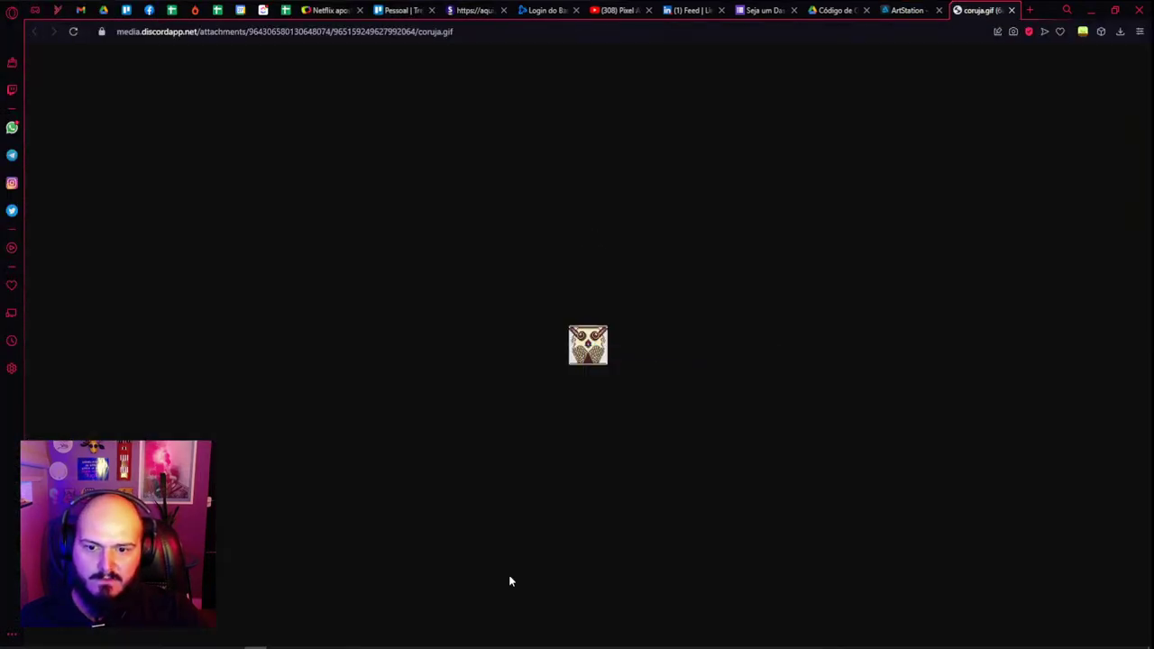
Return to the totem file and select its topmost face layer
{"action": "left_click", "coordinate": [433, 644]}
{"action": "scroll", "coordinate": [865, 355], "scroll_direction": "up", "scroll_amount": 2}
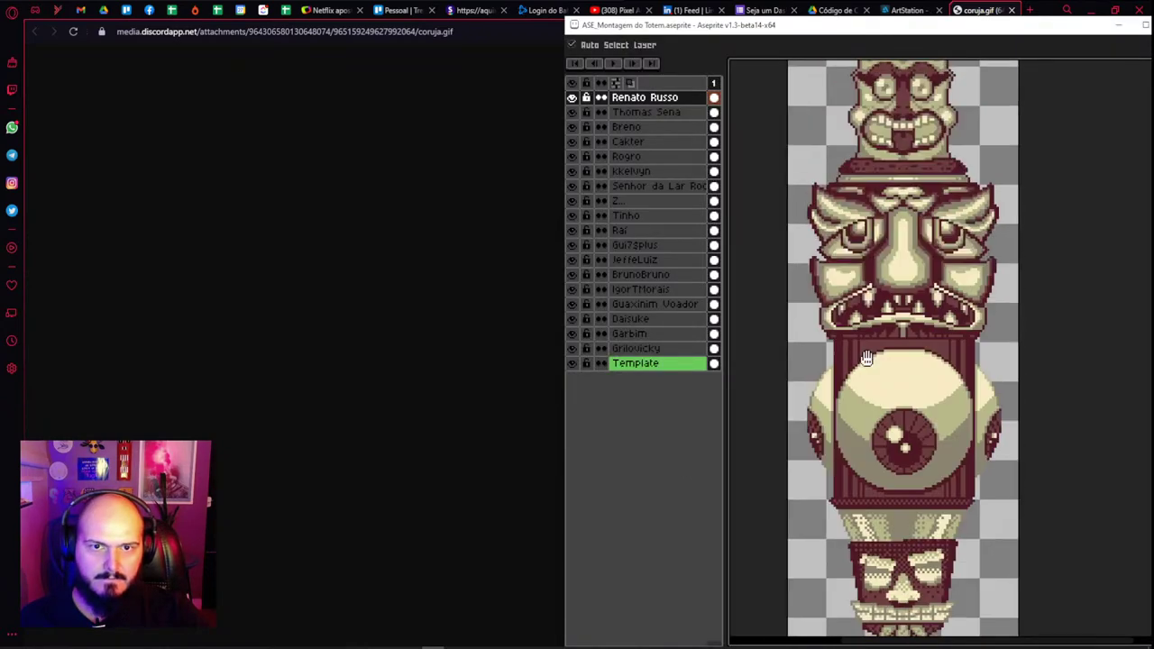
{"action": "scroll", "coordinate": [870, 288], "scroll_direction": "up", "scroll_amount": 3}
{"action": "scroll", "coordinate": [882, 198], "scroll_direction": "down", "scroll_amount": 4}
{"action": "left_click", "coordinate": [365, 645]}
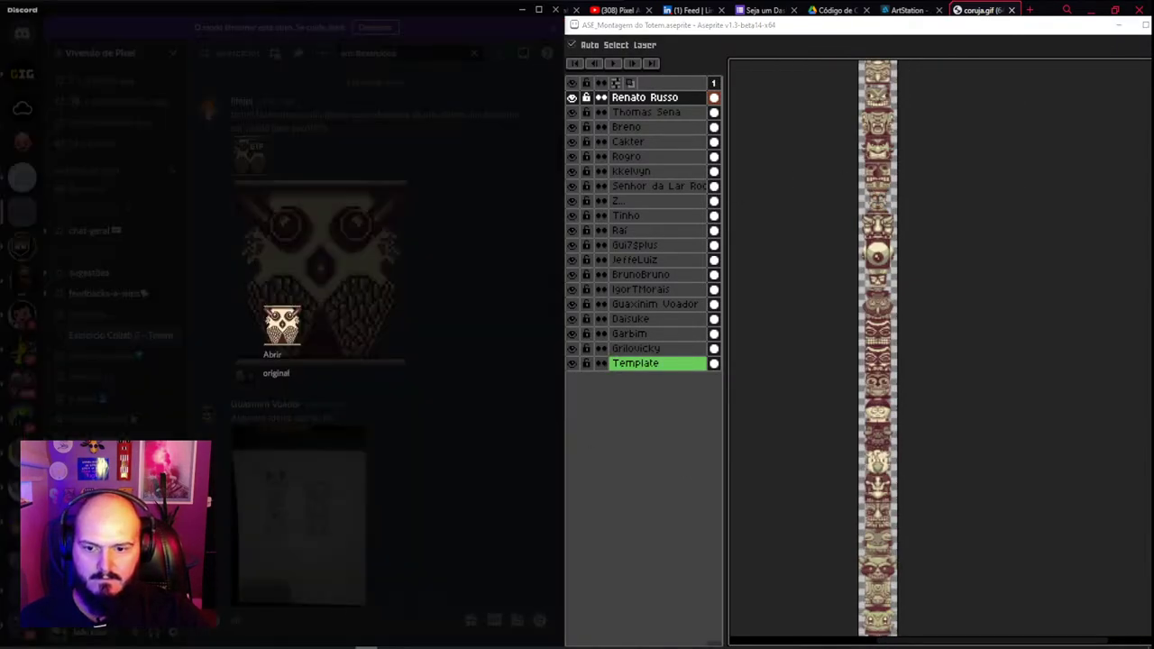
{"action": "scroll", "coordinate": [801, 225], "scroll_direction": "up", "scroll_amount": 3}
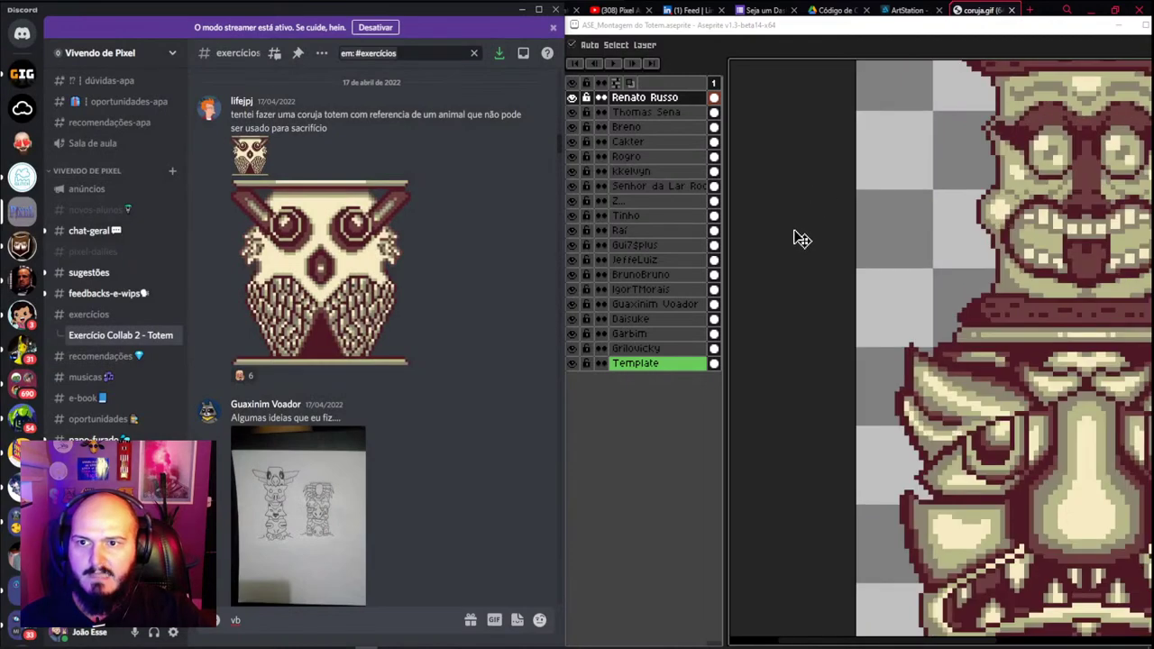
{"action": "scroll", "coordinate": [904, 223], "scroll_direction": "down", "scroll_amount": 3}
{"action": "scroll", "coordinate": [905, 223], "scroll_direction": "up", "scroll_amount": 4}
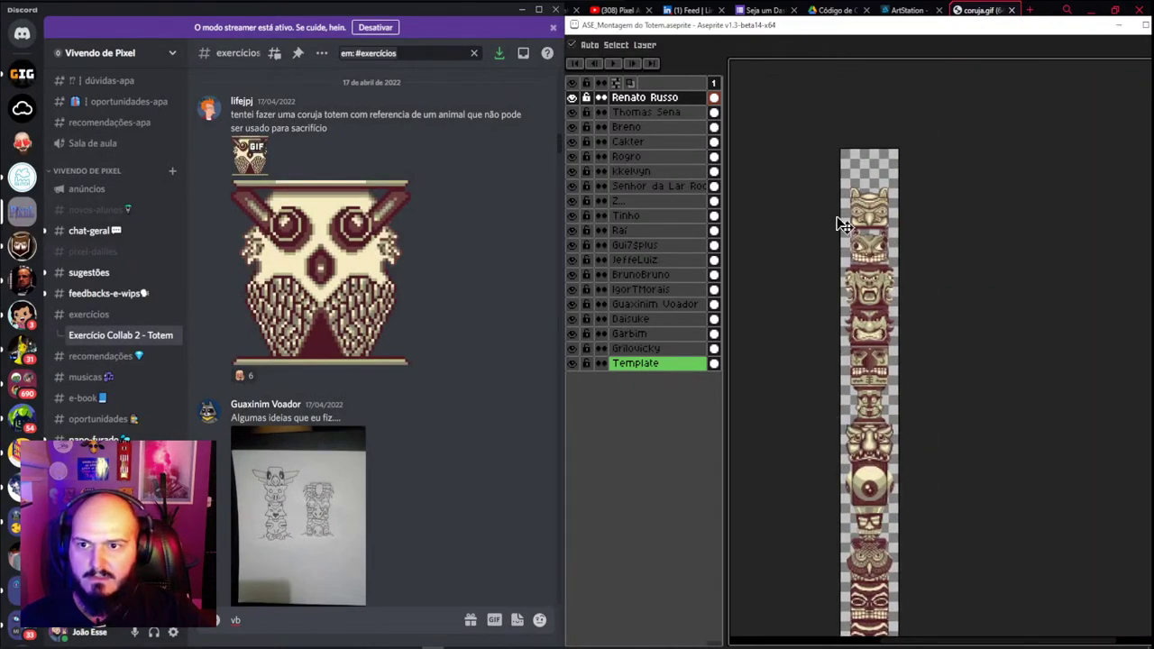
{"action": "scroll", "coordinate": [879, 171], "scroll_direction": "up", "scroll_amount": 1}
{"action": "scroll", "coordinate": [801, 207], "scroll_direction": "up", "scroll_amount": 1}
{"action": "left_click", "coordinate": [665, 97]}
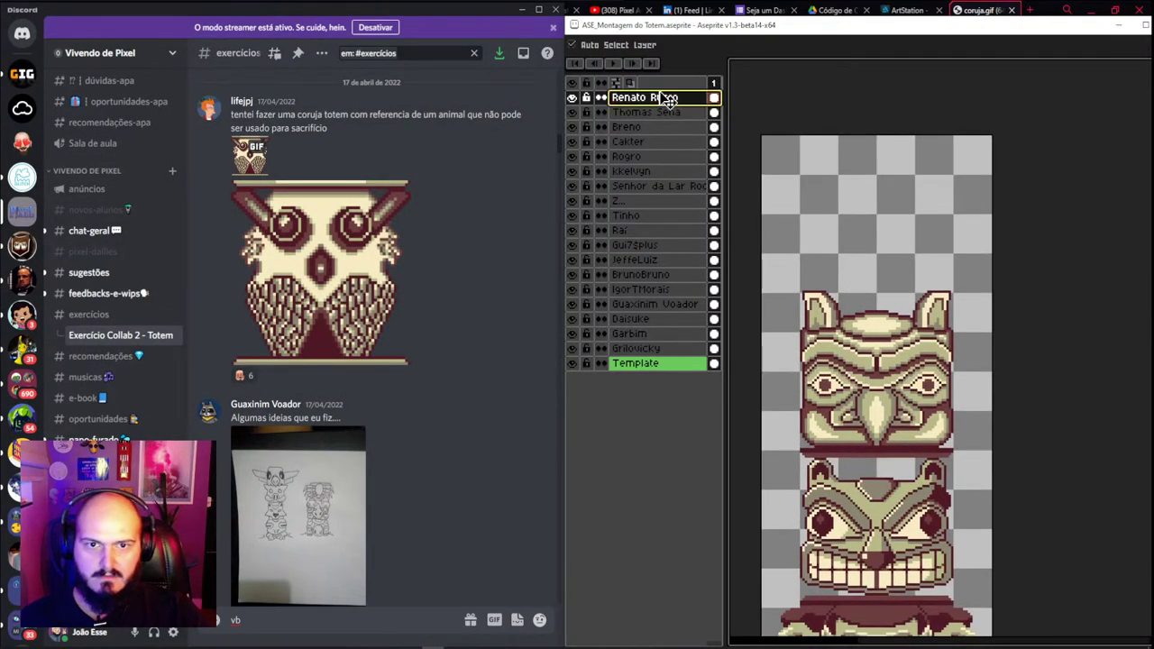
Add a new layer named after the owl's submitter and paste the owl face at the canvas top
{"action": "key", "text": "shift+n"}
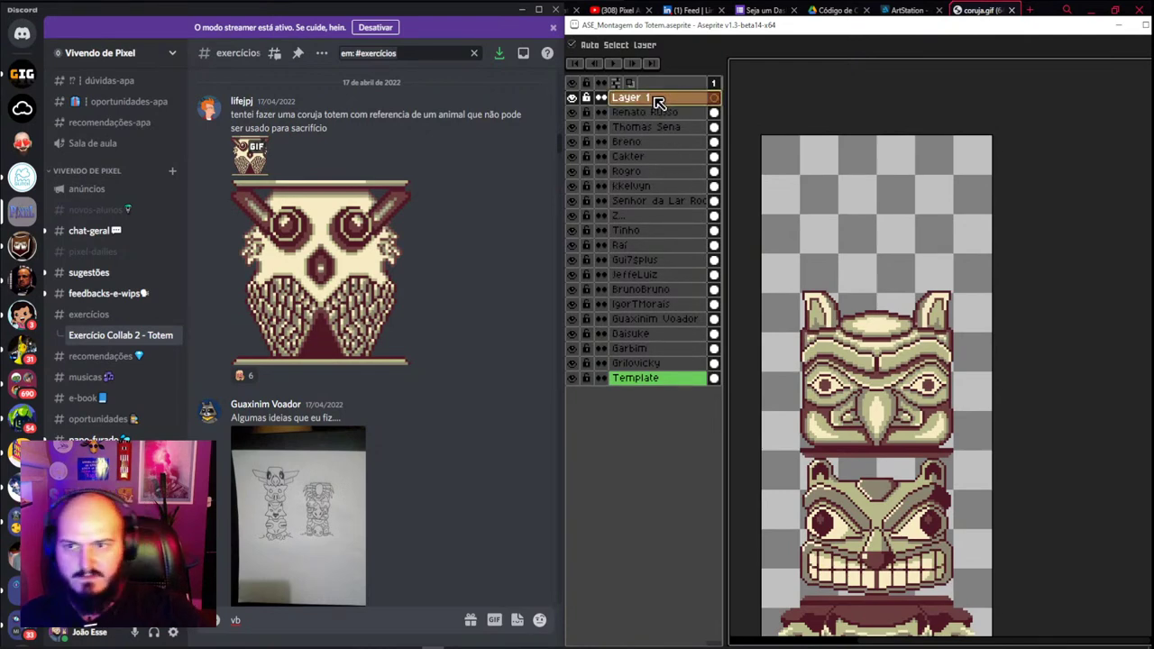
{"action": "double_click", "coordinate": [658, 99]}
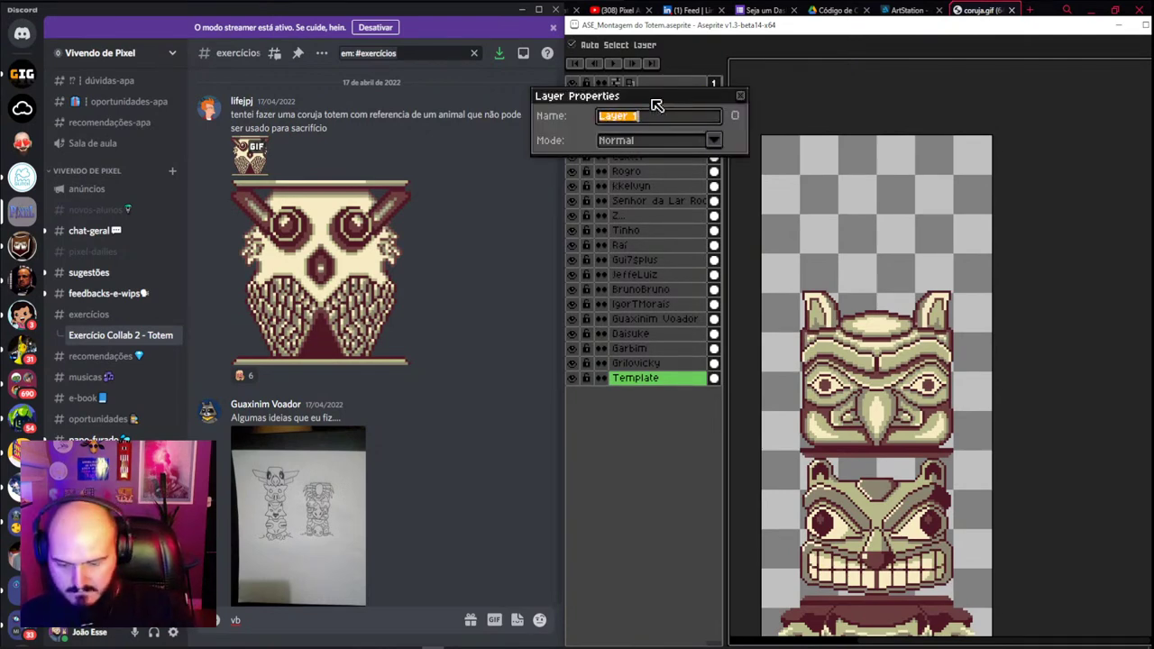
{"action": "type", "text": "life"}
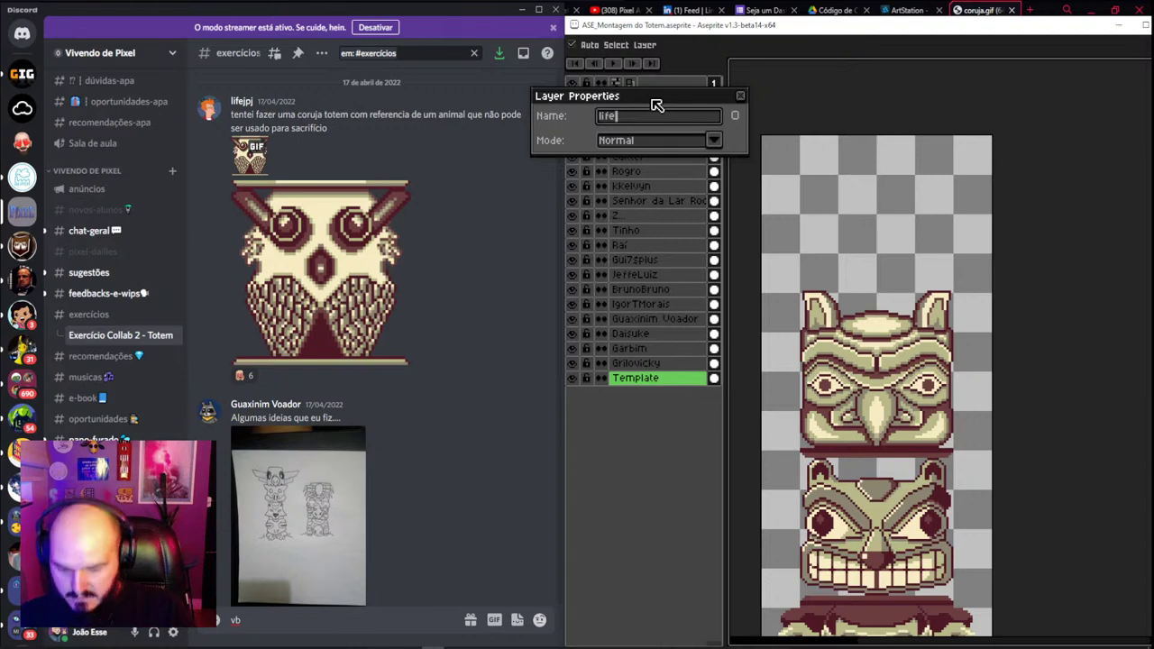
{"action": "type", "text": "jpj"}
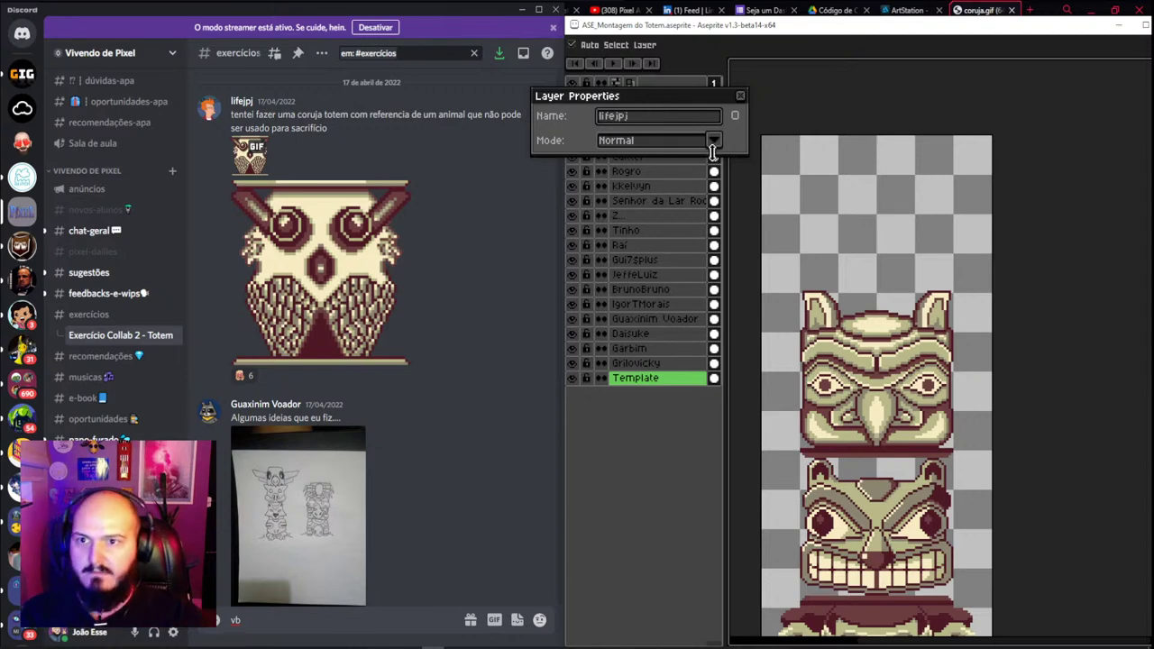
{"action": "key", "text": "Return"}
{"action": "key", "text": "ctrl+v"}
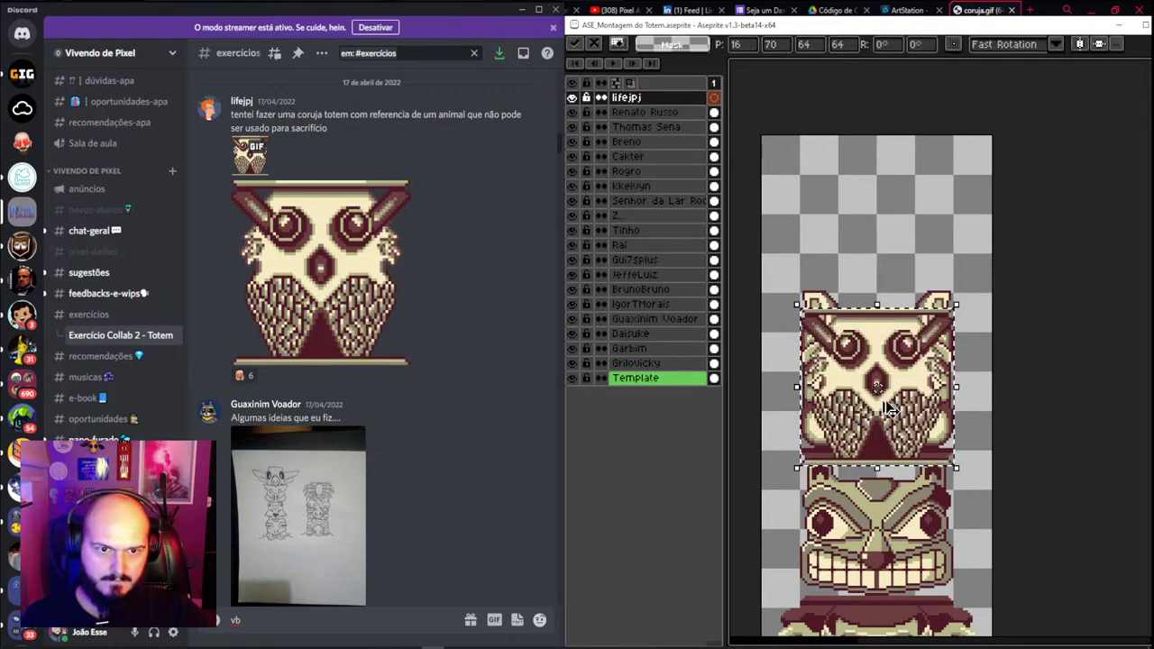
{"action": "left_click_drag", "start_coordinate": [898, 406], "coordinate": [897, 257]}
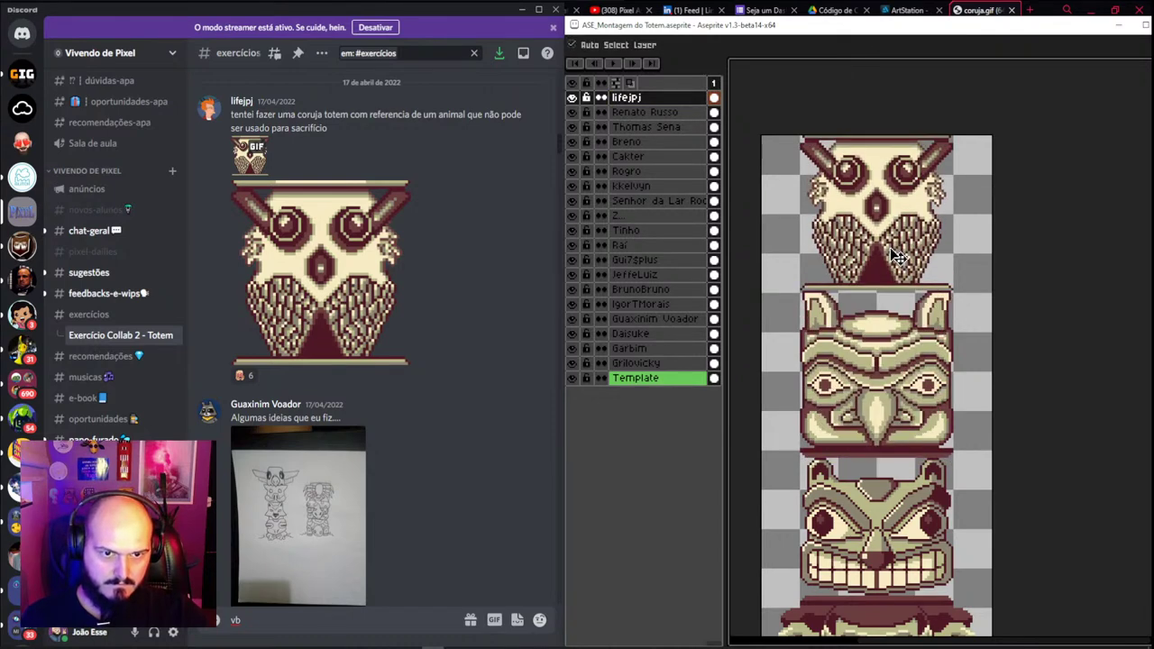
{"action": "scroll", "coordinate": [899, 312], "scroll_direction": "down", "scroll_amount": 2}
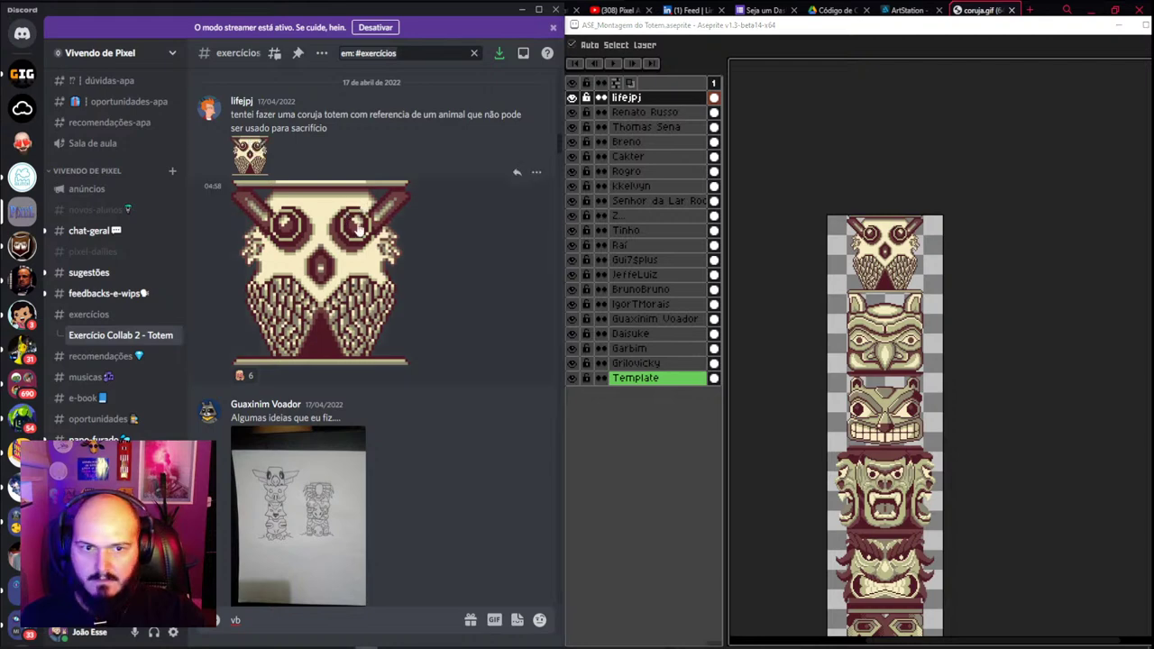
Close the owl image browser pages and return to the totem file
{"action": "left_click", "coordinate": [356, 268]}
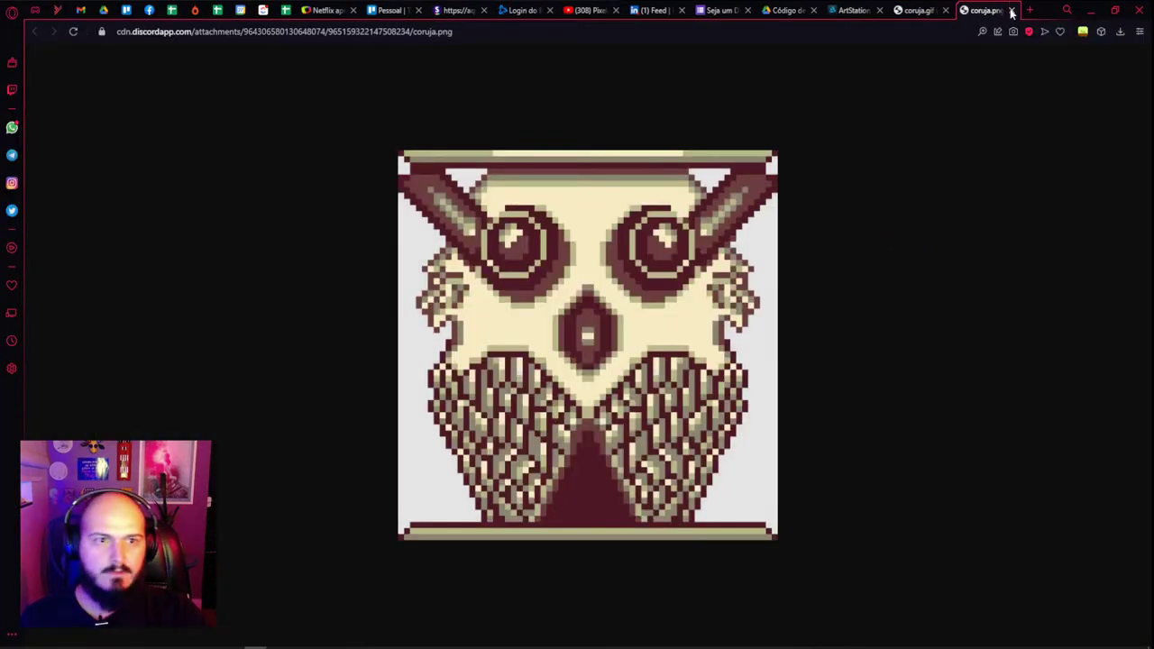
{"action": "left_click", "coordinate": [1012, 12]}
{"action": "left_click", "coordinate": [1011, 10]}
{"action": "key", "text": "alt+Tab"}
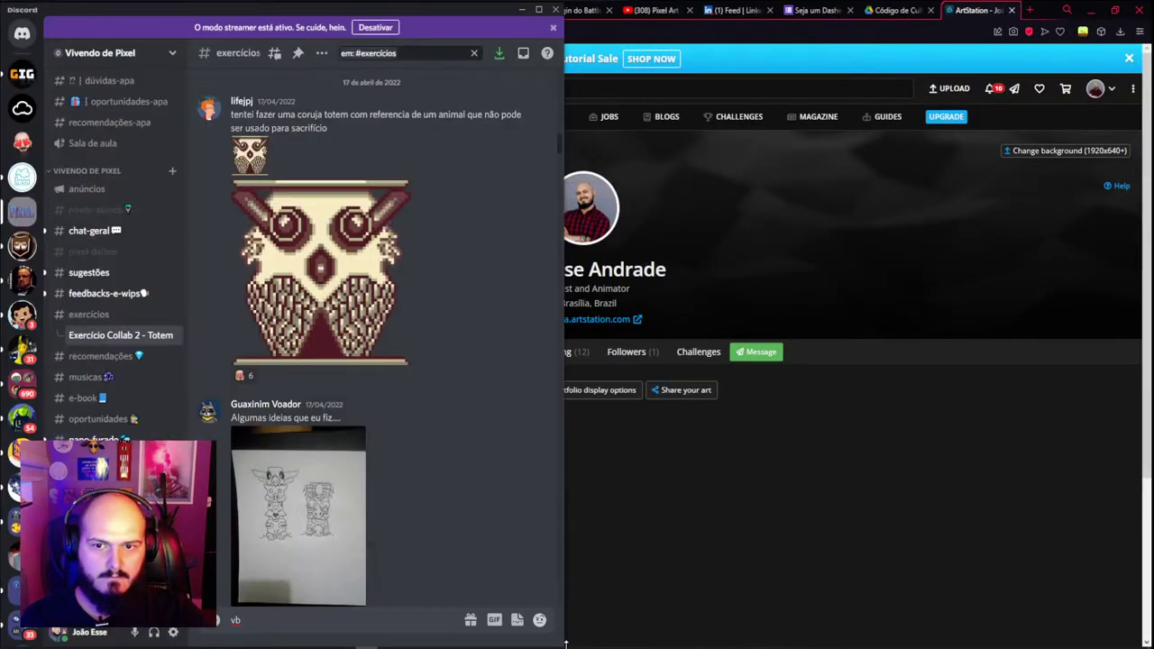
{"action": "key", "text": "alt+Tab"}
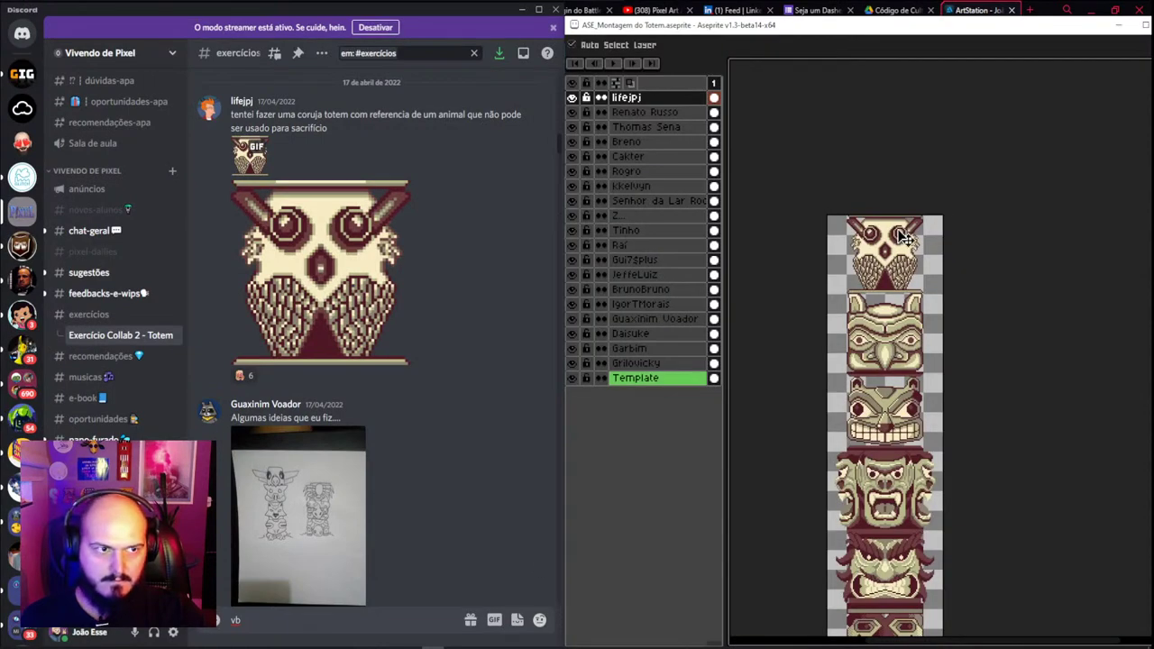
{"action": "key", "text": "ctrl+alt+c"}
Extend the canvas 123 px upward to 1720 px tall and restore the full interface
{"action": "left_click_drag", "start_coordinate": [911, 216], "coordinate": [910, 66]}
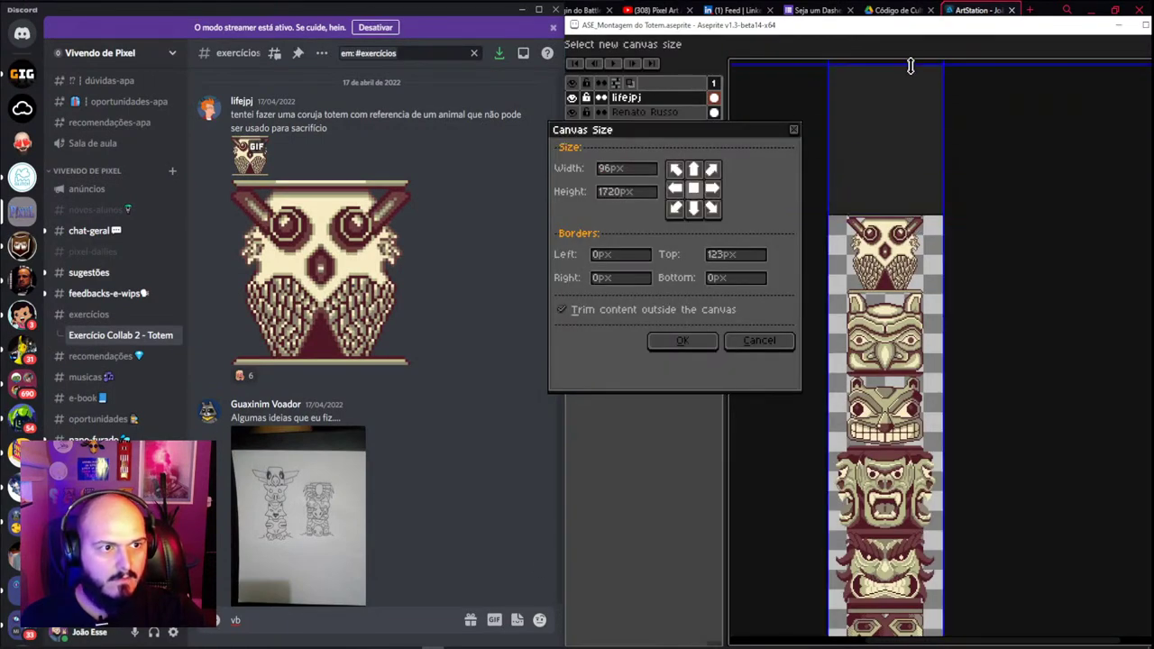
{"action": "left_click", "coordinate": [683, 340]}
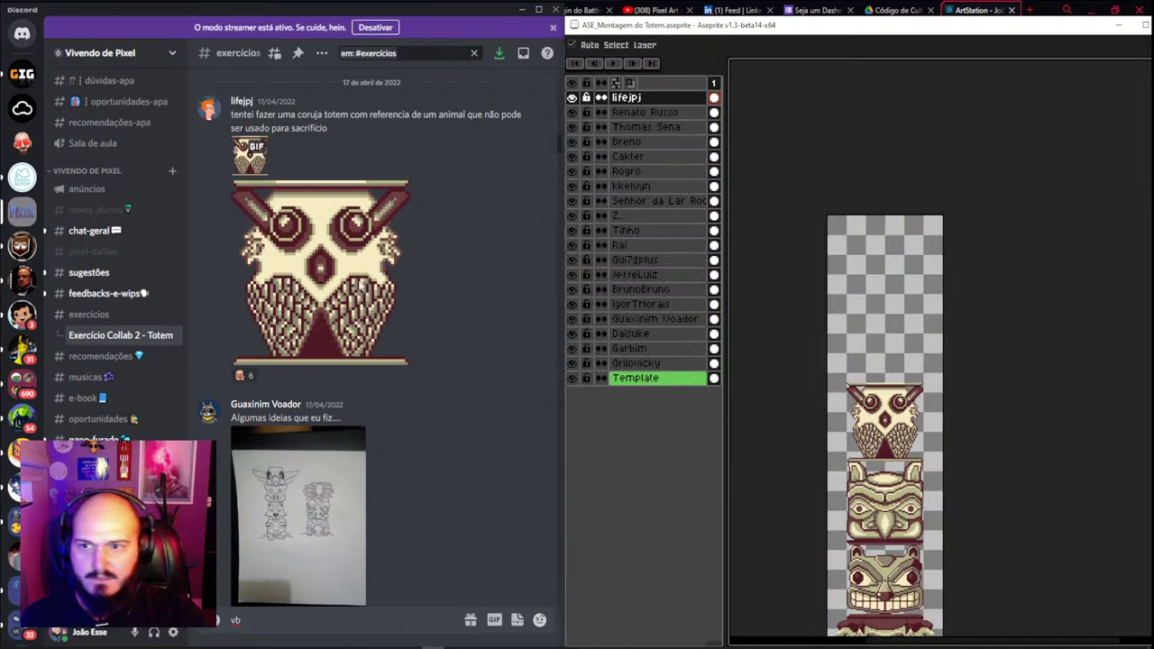
{"action": "scroll", "coordinate": [378, 342], "scroll_direction": "up", "scroll_amount": 6}
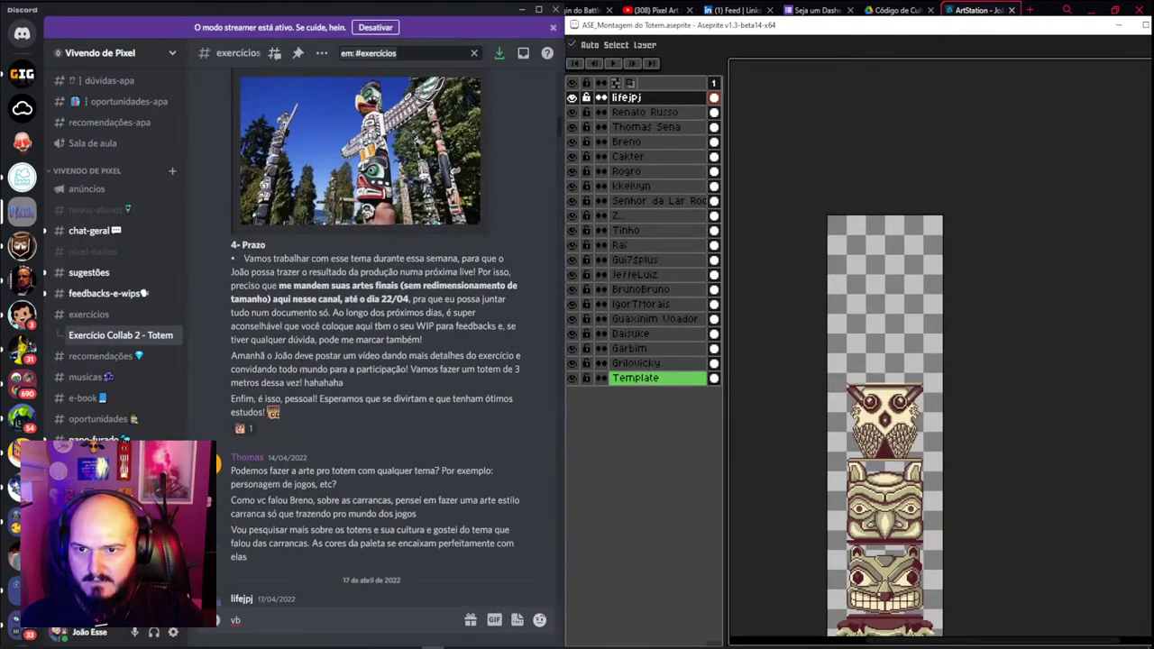
{"action": "scroll", "coordinate": [378, 343], "scroll_direction": "up", "scroll_amount": 2}
{"action": "scroll", "coordinate": [379, 343], "scroll_direction": "down", "scroll_amount": 3}
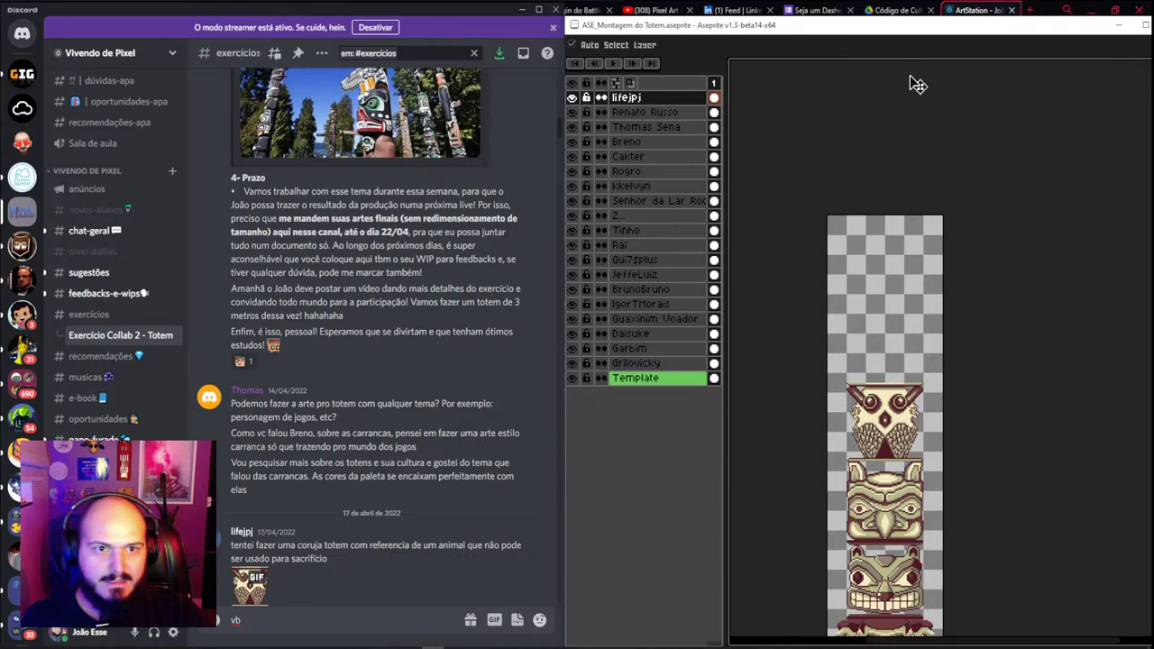
{"action": "key", "text": "ctrl+f"}
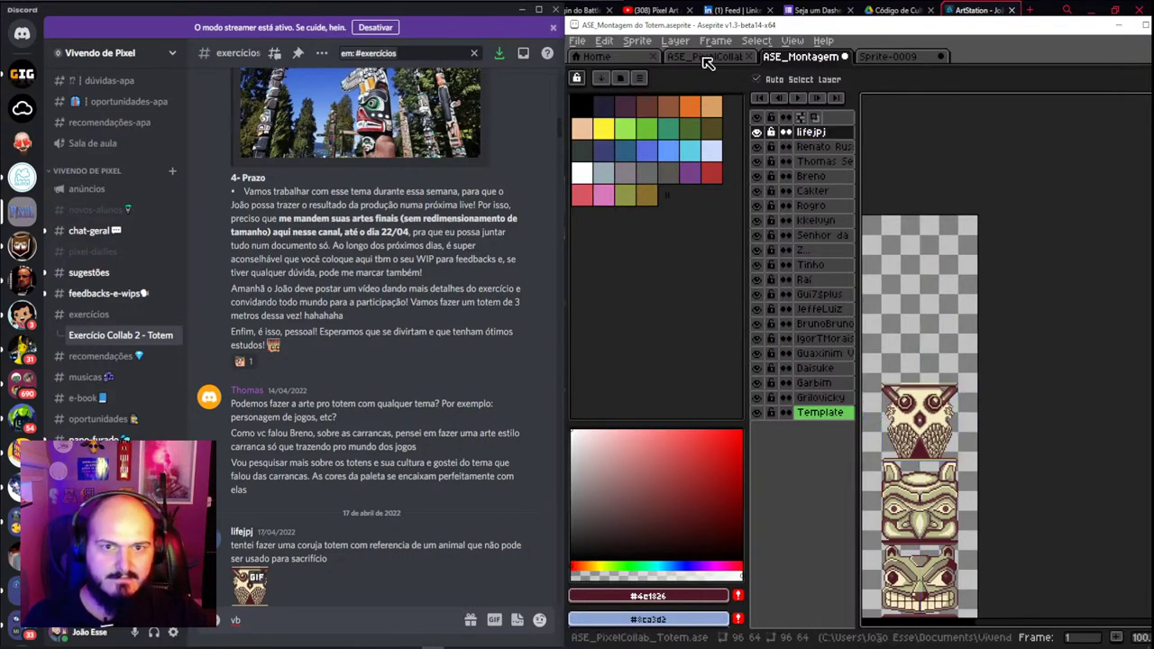
Flatten the bulldog face file's layers from Layer 5, clear the selection and close the file
{"action": "key", "text": "ctrl+shift+Tab"}
{"action": "scroll", "coordinate": [934, 266], "scroll_direction": "down", "scroll_amount": 1}
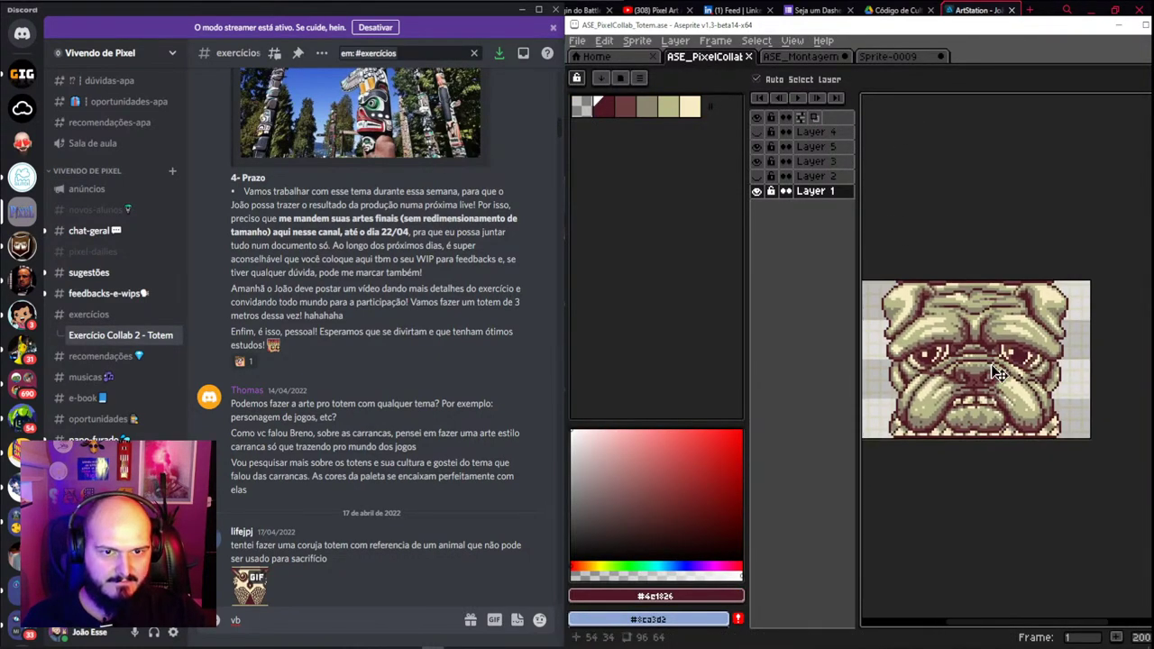
{"action": "left_click", "coordinate": [1019, 317]}
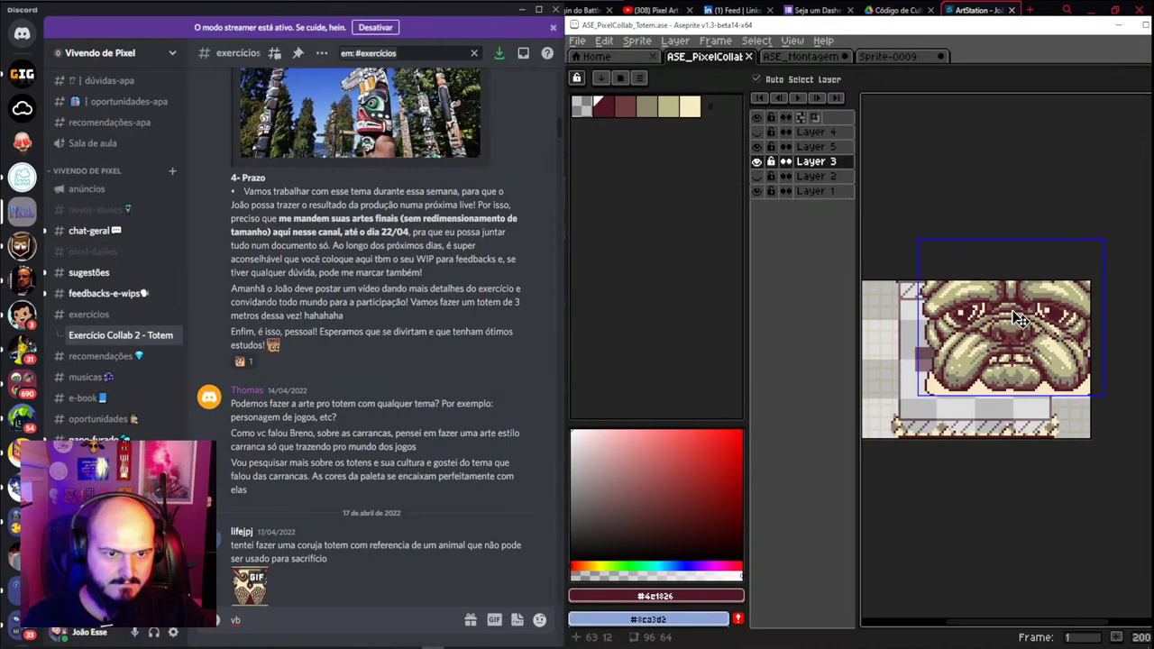
{"action": "right_click", "coordinate": [814, 148]}
{"action": "key", "text": "Escape"}
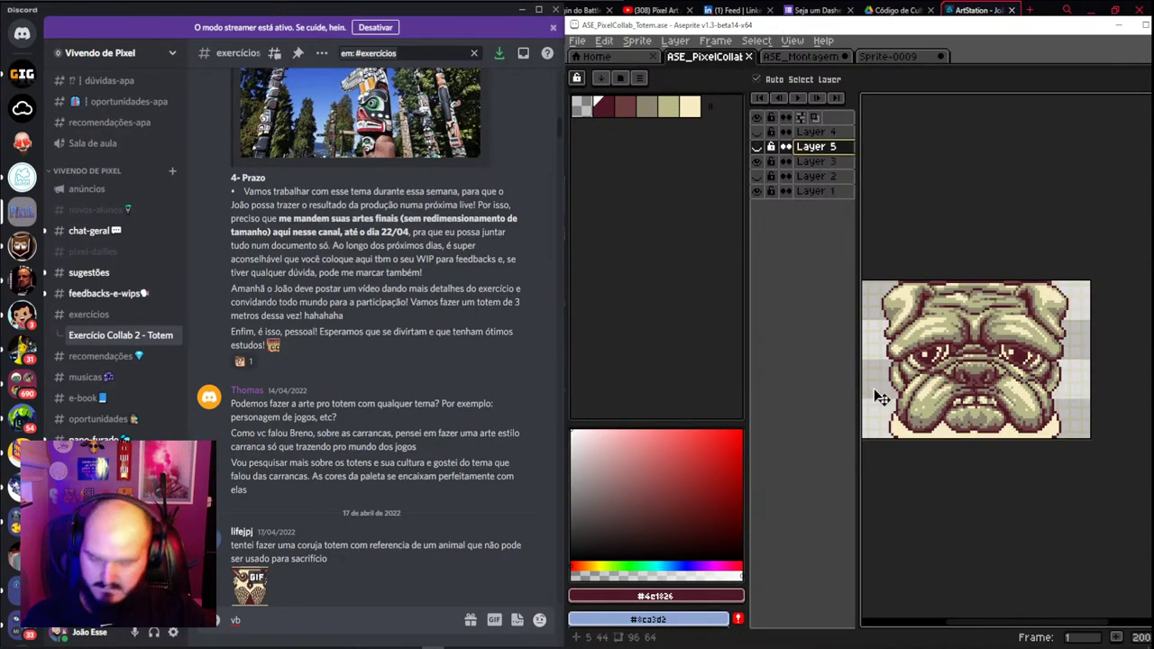
{"action": "left_click", "coordinate": [883, 380]}
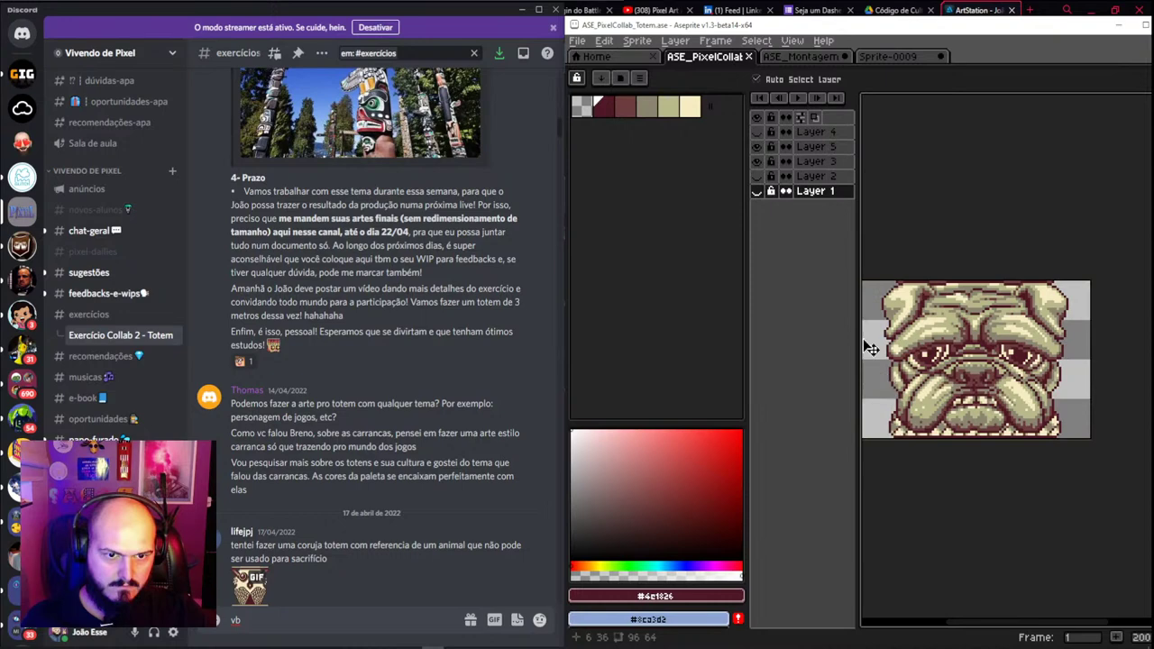
{"action": "right_click", "coordinate": [799, 148]}
{"action": "left_click", "coordinate": [834, 247]}
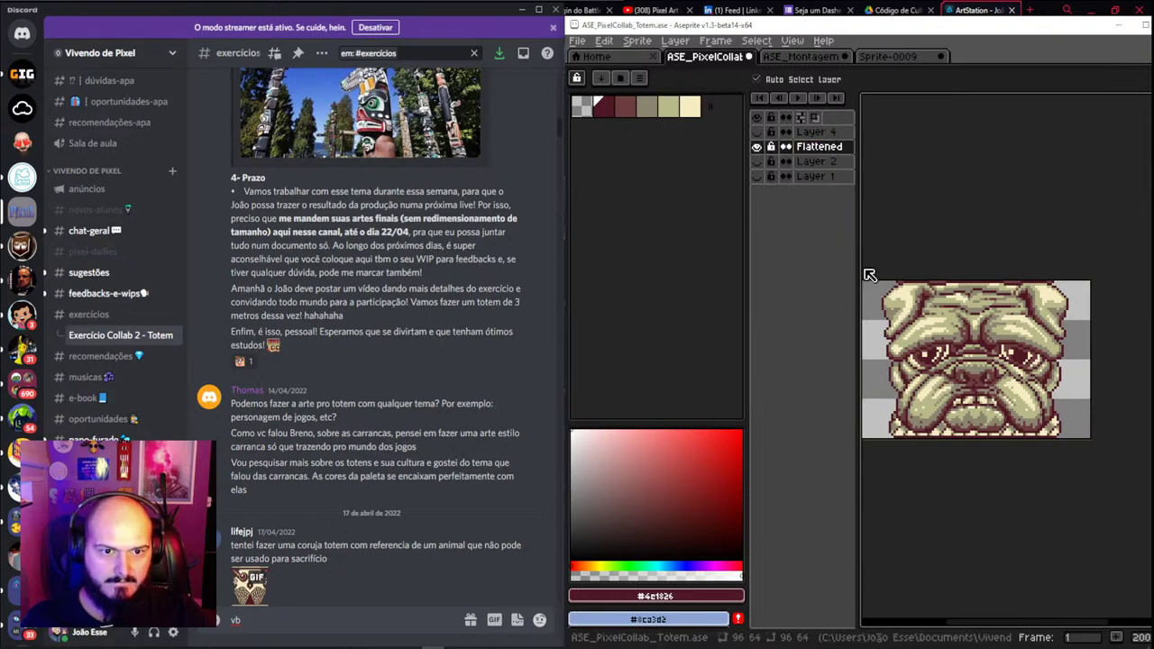
{"action": "key", "text": "ctrl+d"}
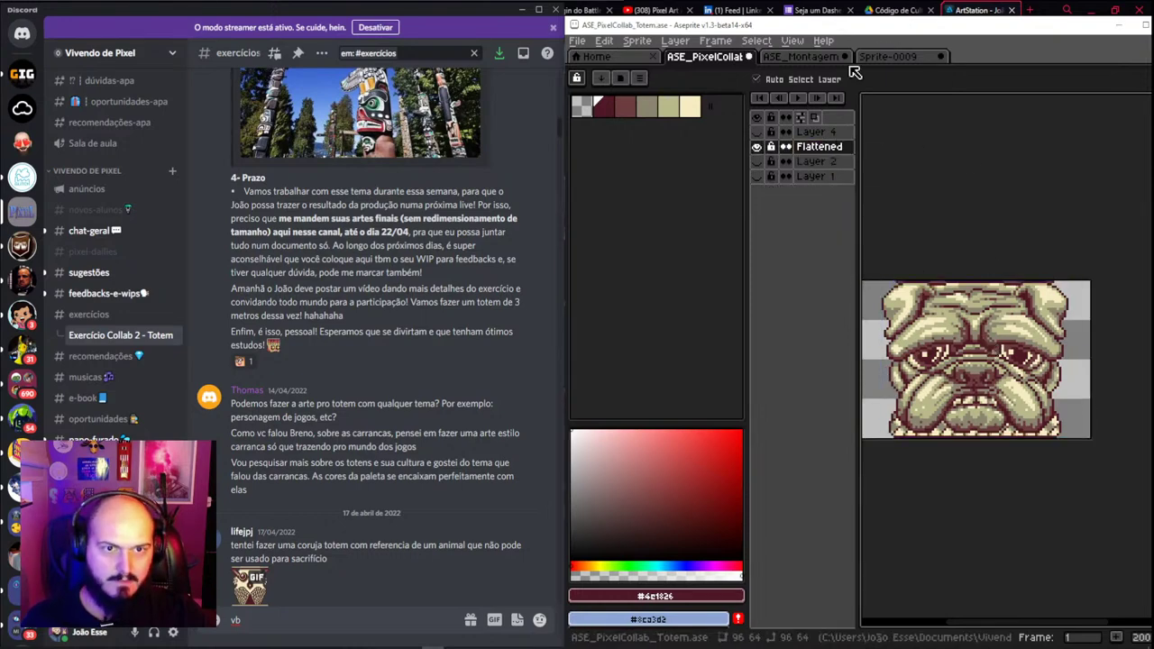
{"action": "left_click", "coordinate": [750, 59]}
Discard the bulldog file's changes and add a layer above the owl named after the bulldog's artist
{"action": "left_click", "coordinate": [873, 376]}
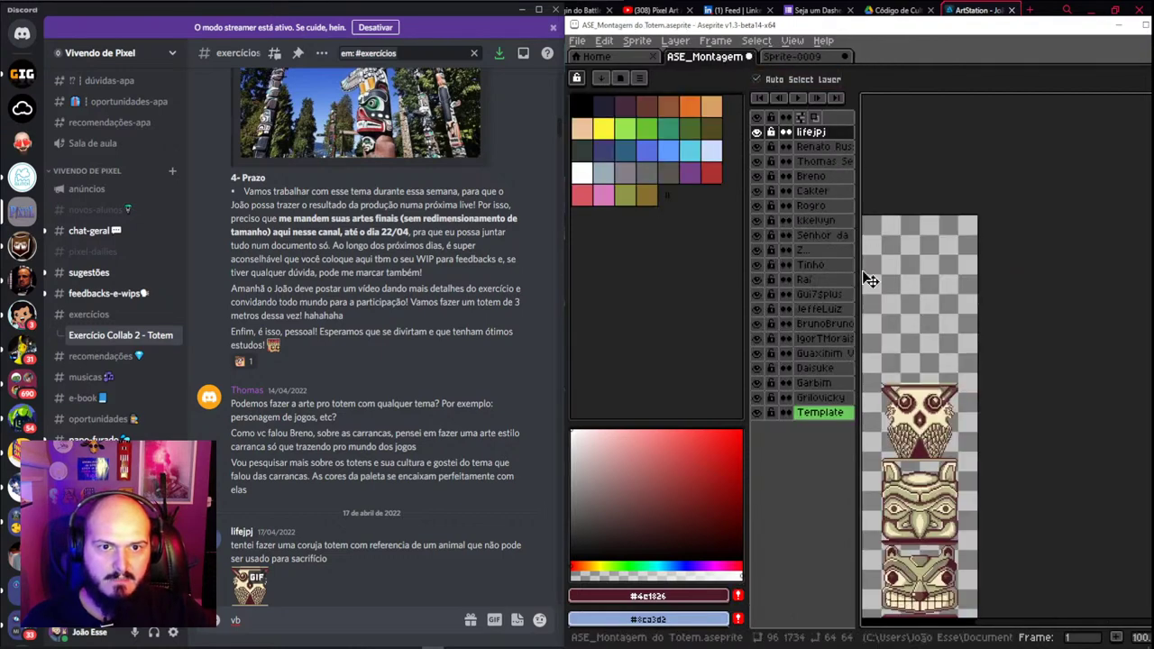
{"action": "key", "text": "shift+n"}
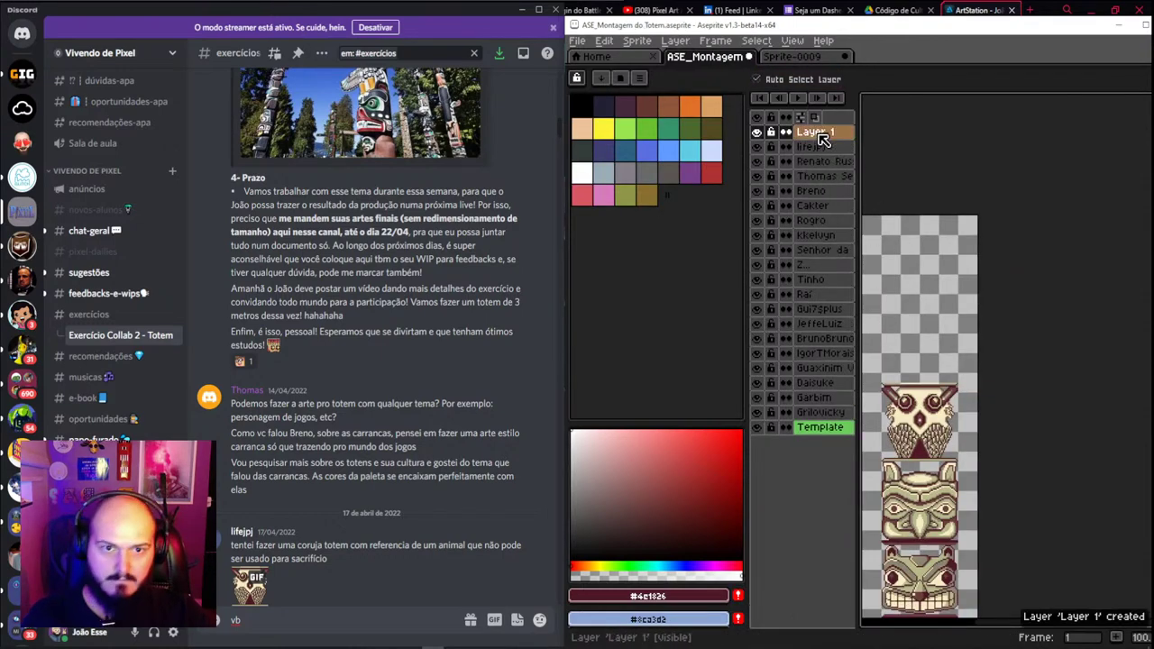
{"action": "double_click", "coordinate": [821, 132]}
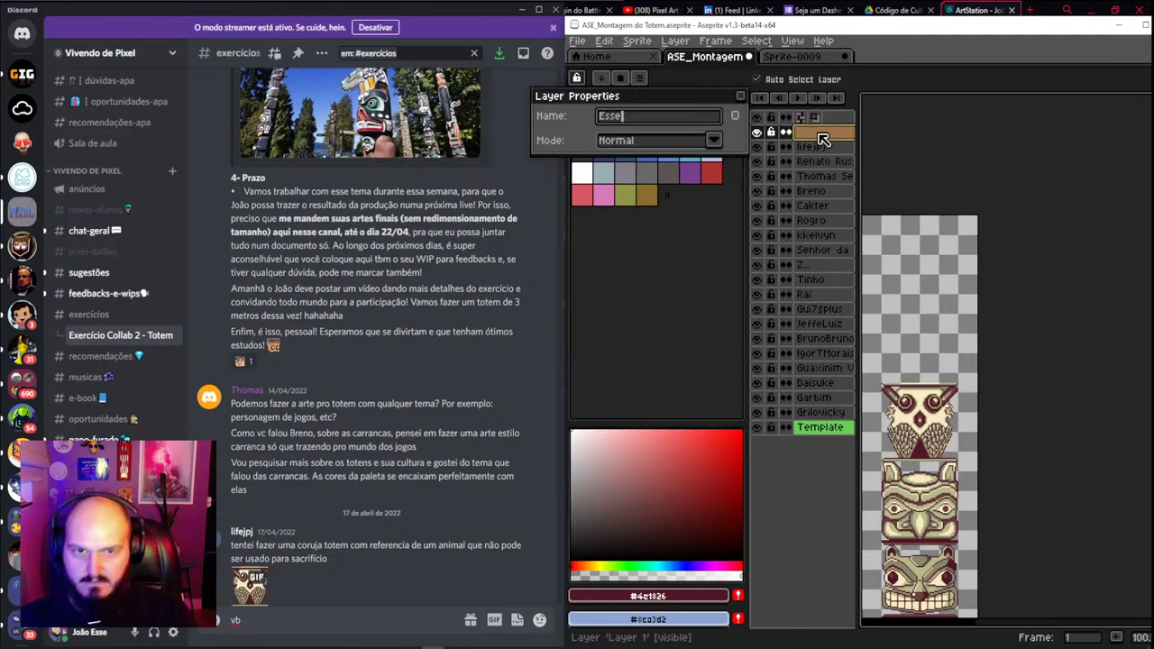
{"action": "type", "text": "Essecorrea"}
{"action": "key", "text": "Return"}
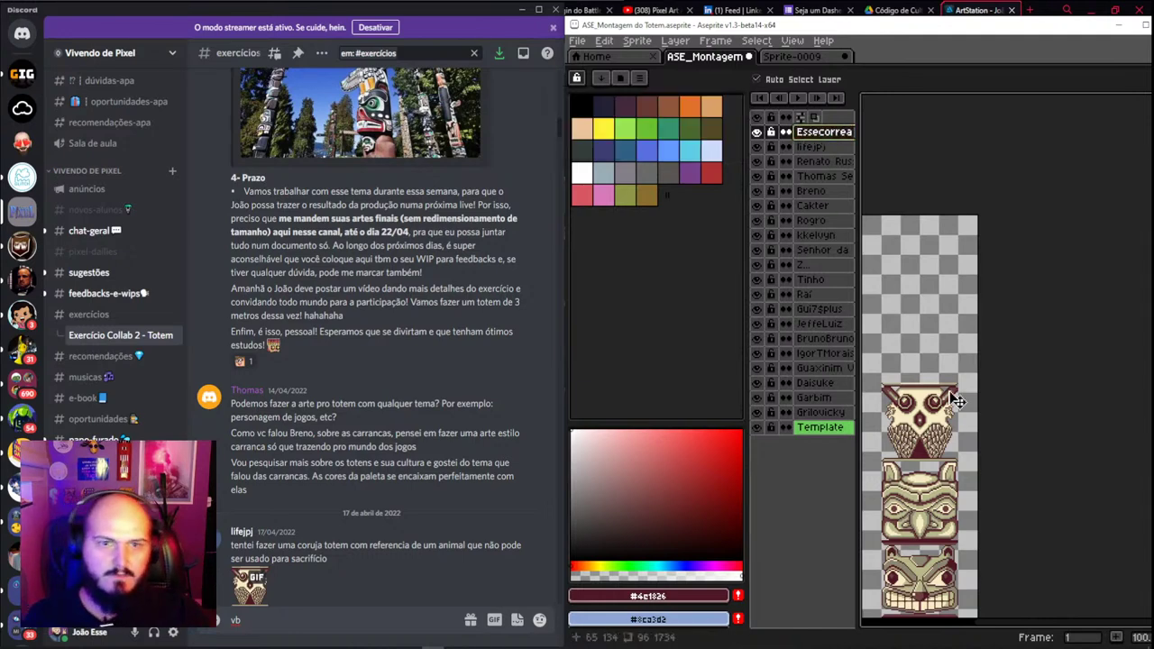
{"action": "left_click_drag", "start_coordinate": [918, 382], "coordinate": [962, 386]}
{"action": "scroll", "coordinate": [962, 389], "scroll_direction": "up", "scroll_amount": 1}
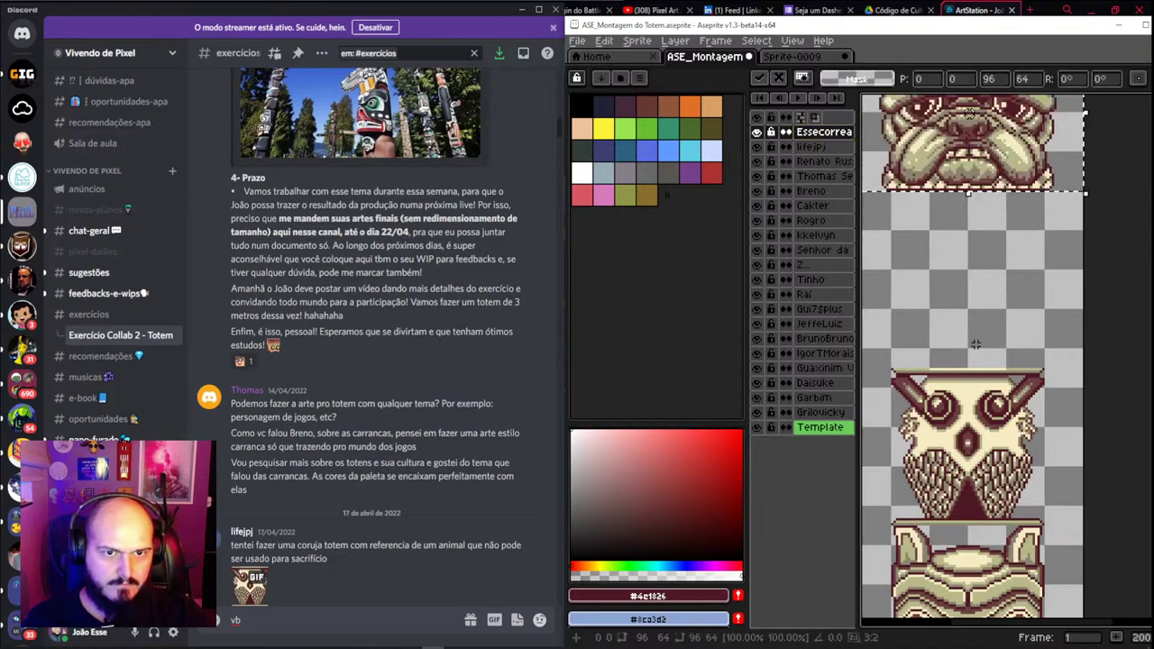
{"action": "left_click_drag", "start_coordinate": [981, 173], "coordinate": [985, 284]}
{"action": "scroll", "coordinate": [997, 334], "scroll_direction": "down", "scroll_amount": 2}
{"action": "scroll", "coordinate": [997, 334], "scroll_direction": "up", "scroll_amount": 2}
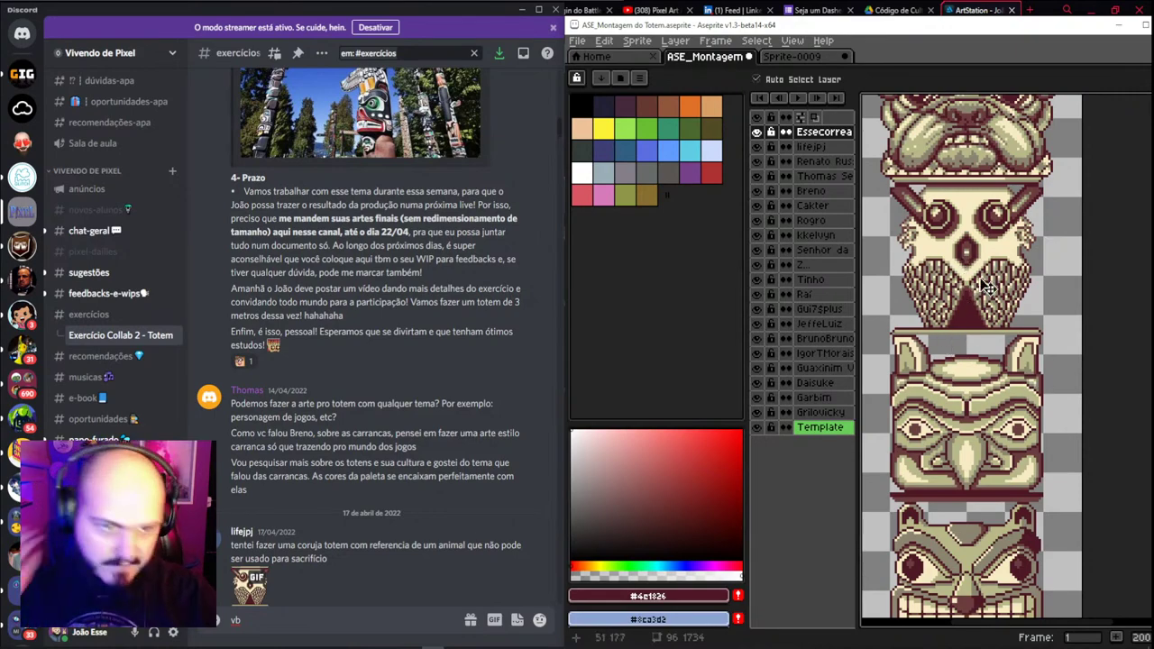
{"action": "scroll", "coordinate": [974, 363], "scroll_direction": "down", "scroll_amount": 2}
{"action": "scroll", "coordinate": [974, 363], "scroll_direction": "up", "scroll_amount": 2}
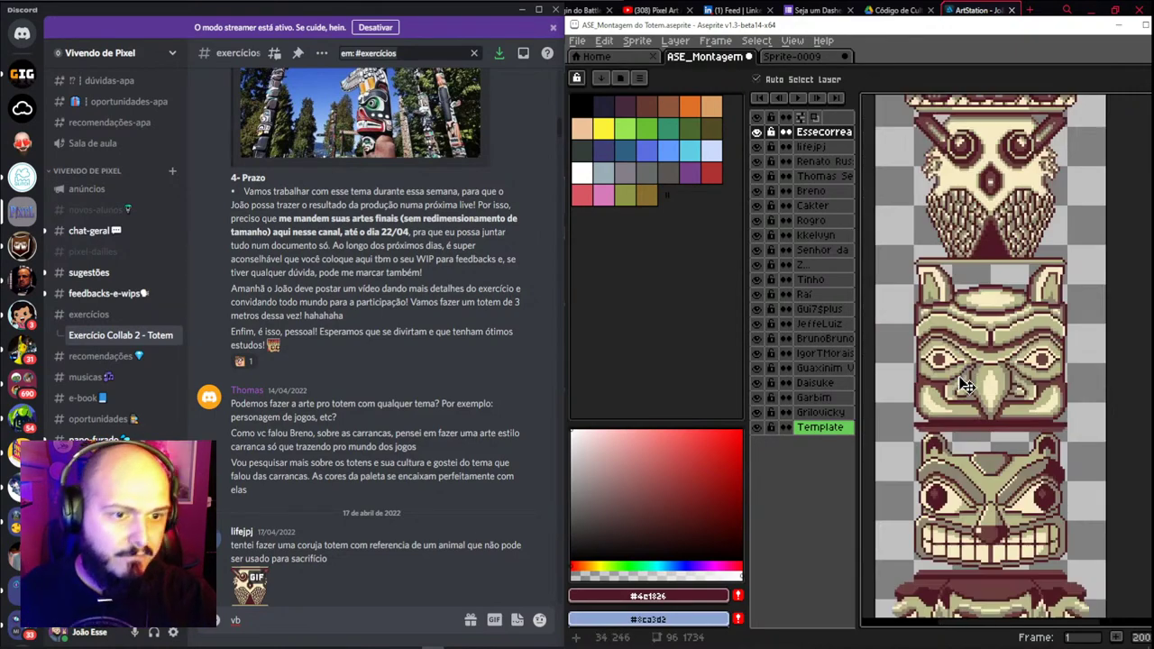
{"action": "scroll", "coordinate": [969, 384], "scroll_direction": "down", "scroll_amount": 2}
{"action": "scroll", "coordinate": [978, 406], "scroll_direction": "down", "scroll_amount": 3}
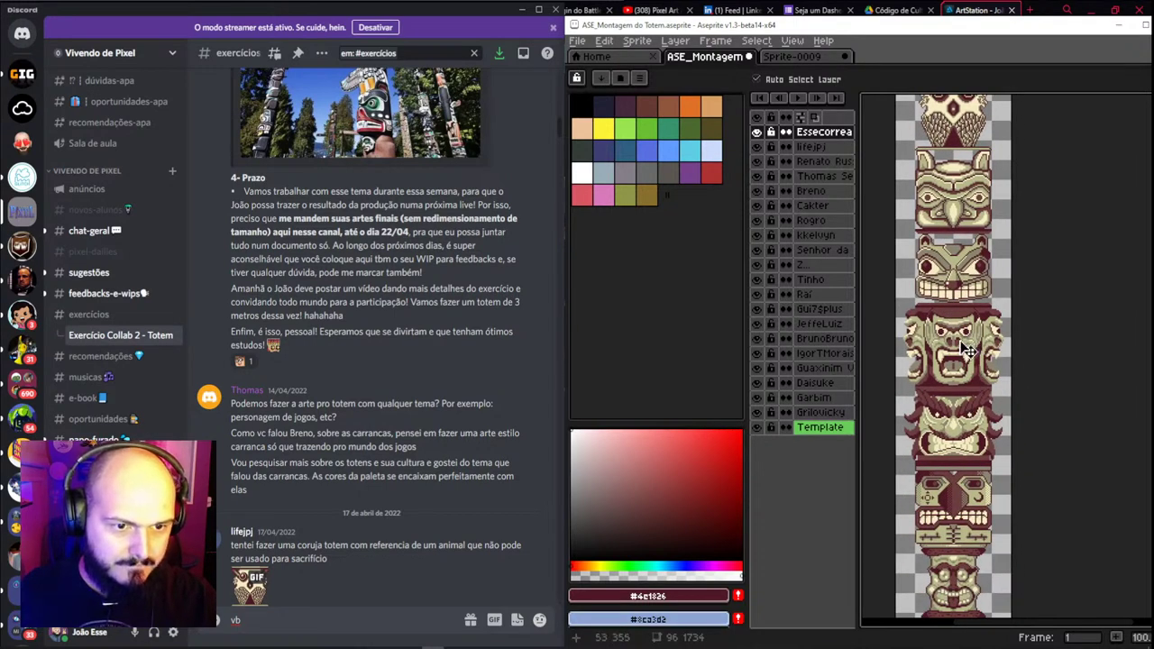
{"action": "scroll", "coordinate": [973, 406], "scroll_direction": "up", "scroll_amount": 2}
{"action": "scroll", "coordinate": [954, 370], "scroll_direction": "up", "scroll_amount": 1}
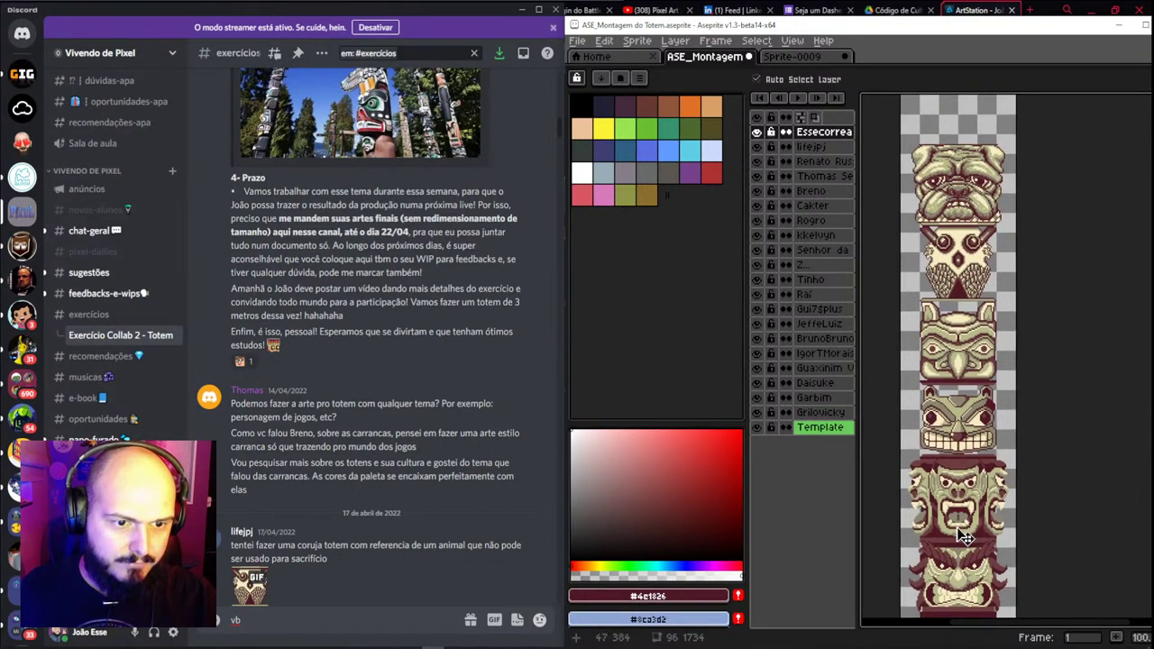
{"action": "left_click", "coordinate": [974, 507]}
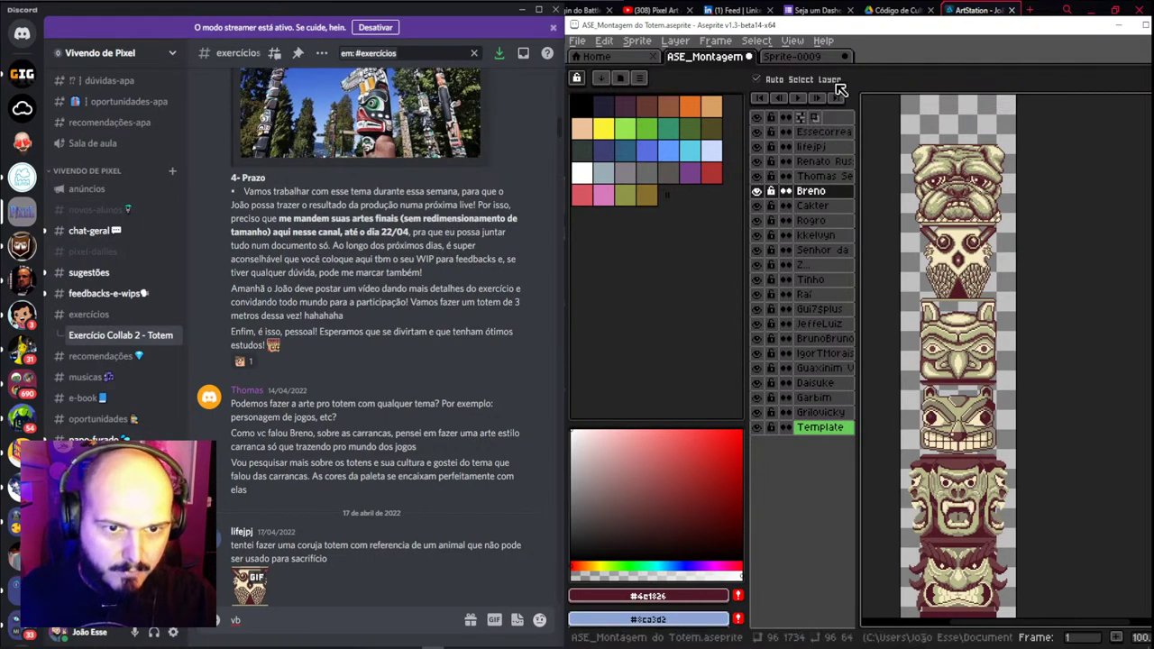
Set the angry face's layer and sprite onto the owl, and shift the bulldog face near the base
{"action": "left_click_drag", "start_coordinate": [820, 190], "coordinate": [828, 131]}
{"action": "left_click_drag", "start_coordinate": [963, 508], "coordinate": [953, 116]}
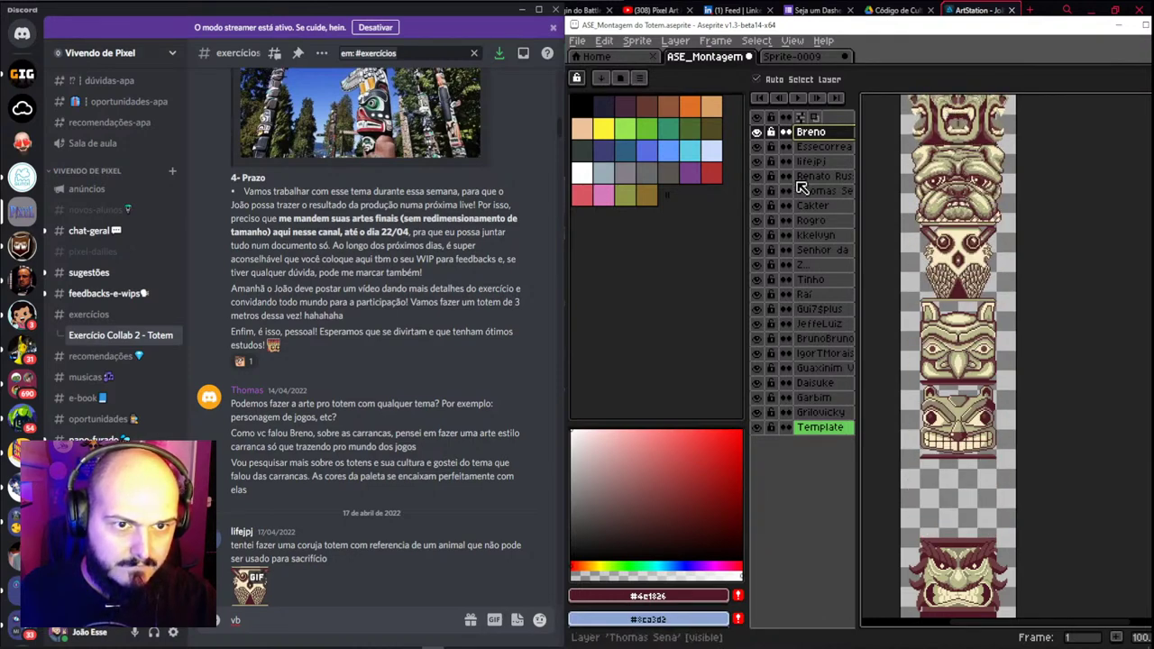
{"action": "left_click", "coordinate": [833, 151]}
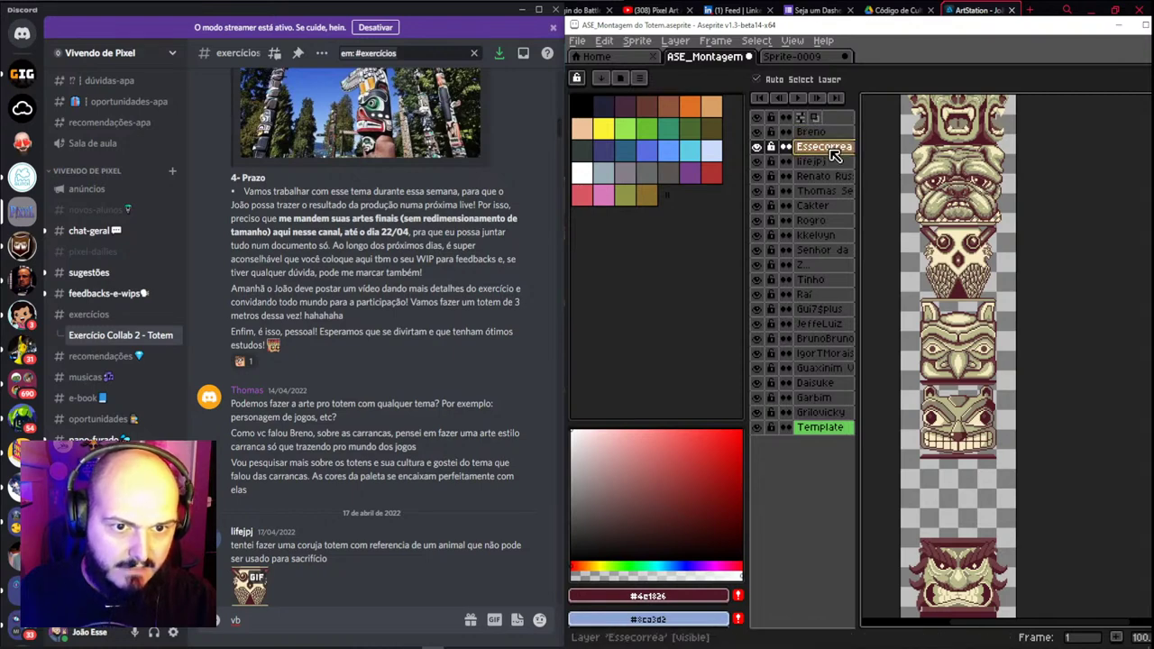
{"action": "left_click_drag", "start_coordinate": [980, 191], "coordinate": [981, 508]}
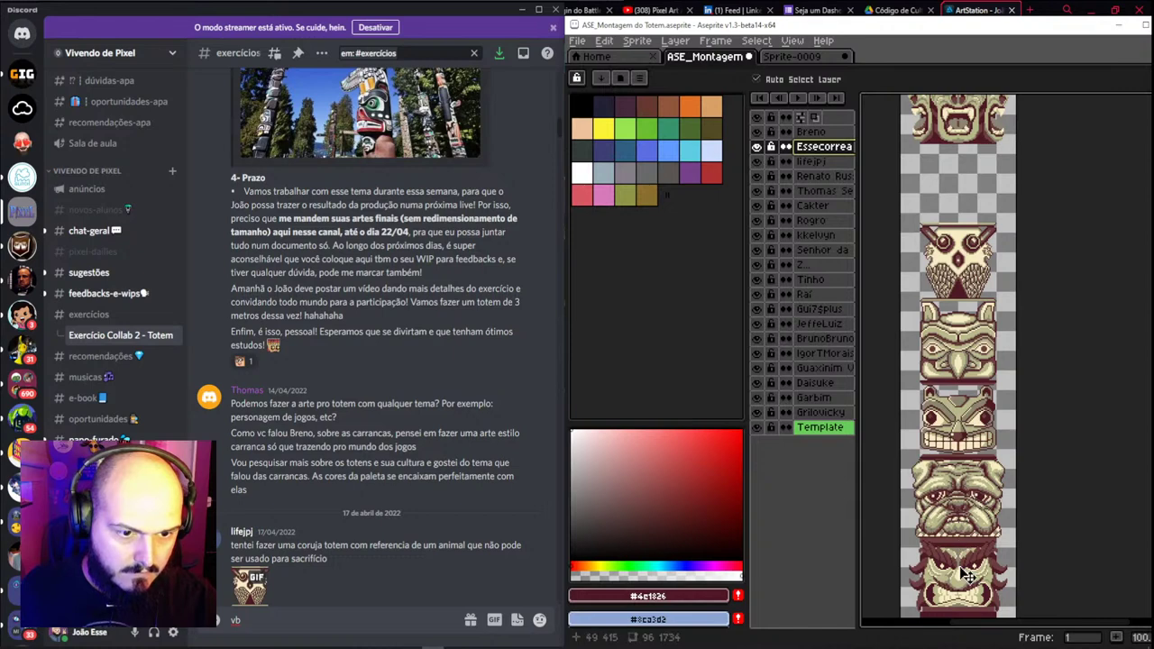
{"action": "left_click", "coordinate": [964, 576]}
{"action": "left_click_drag", "start_coordinate": [816, 146], "coordinate": [831, 198]}
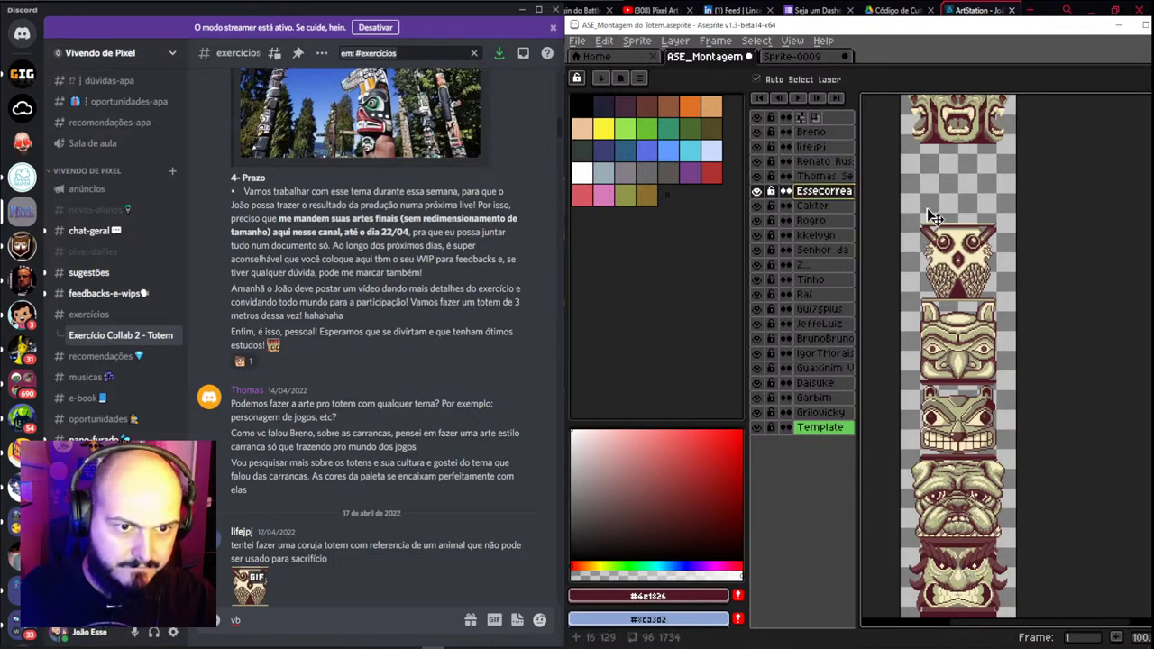
{"action": "left_click_drag", "start_coordinate": [978, 137], "coordinate": [978, 203]}
Zoom in on the totem base and drag the raccoon face a few pixels down
{"action": "scroll", "coordinate": [982, 214], "scroll_direction": "up", "scroll_amount": 2}
{"action": "scroll", "coordinate": [978, 203], "scroll_direction": "down", "scroll_amount": 1}
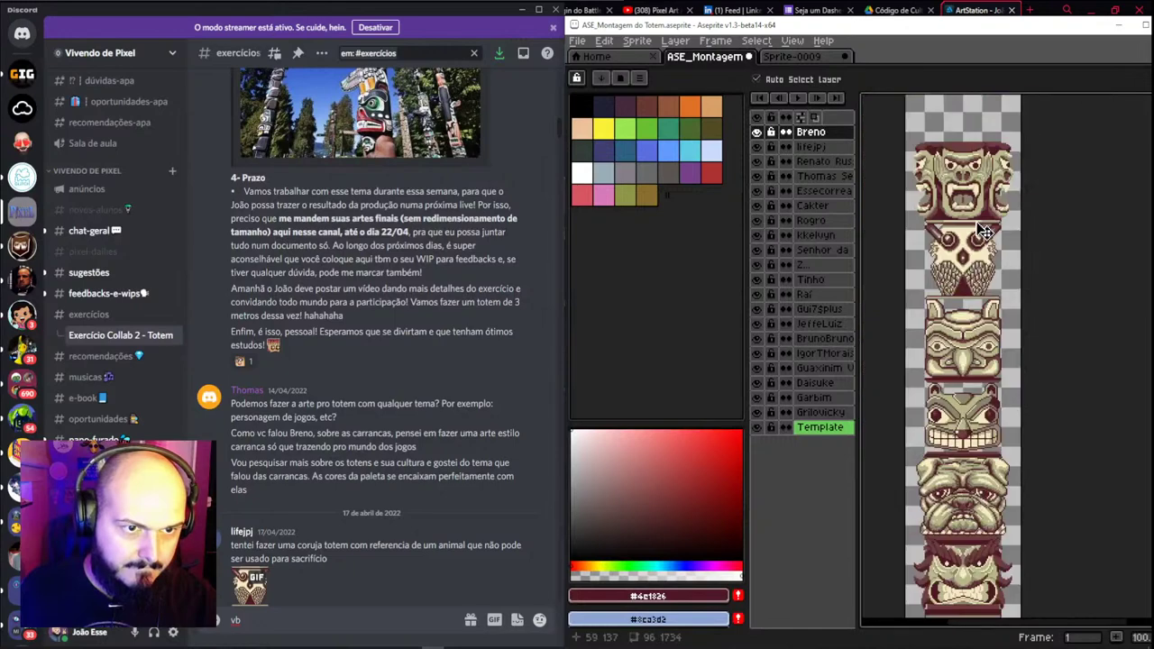
{"action": "scroll", "coordinate": [982, 253], "scroll_direction": "down", "scroll_amount": 1}
{"action": "scroll", "coordinate": [985, 271], "scroll_direction": "up", "scroll_amount": 1}
{"action": "scroll", "coordinate": [990, 302], "scroll_direction": "down", "scroll_amount": 1}
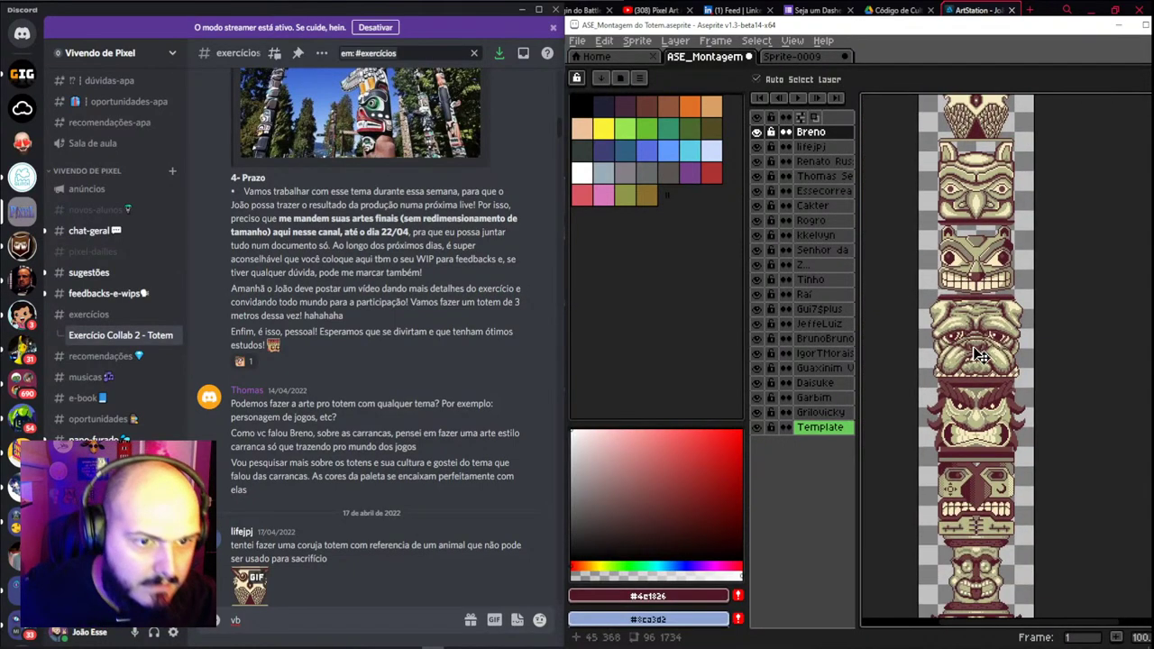
{"action": "scroll", "coordinate": [990, 302], "scroll_direction": "down", "scroll_amount": 1}
{"action": "scroll", "coordinate": [970, 400], "scroll_direction": "up", "scroll_amount": 1}
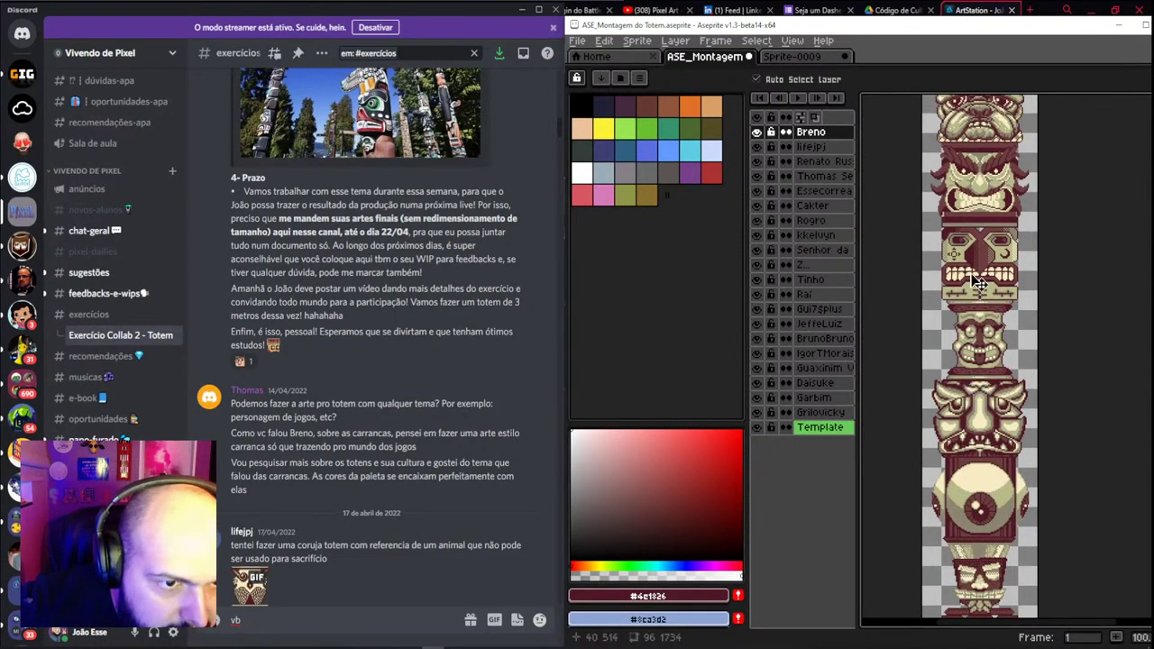
{"action": "scroll", "coordinate": [978, 283], "scroll_direction": "up", "scroll_amount": 1}
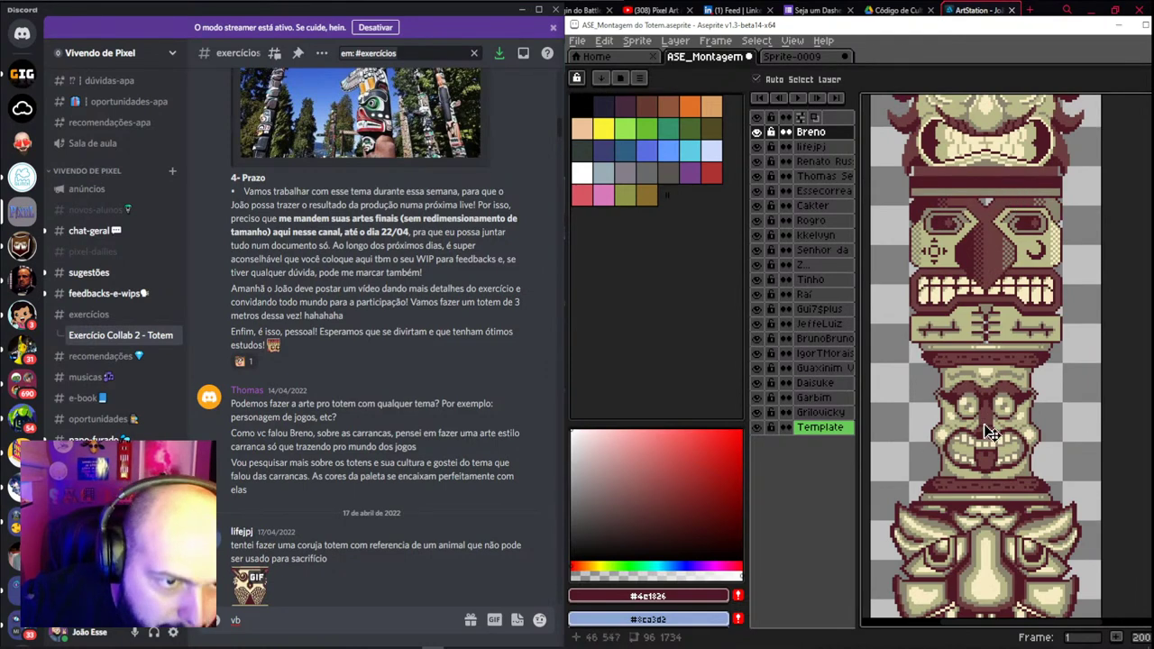
{"action": "scroll", "coordinate": [987, 415], "scroll_direction": "down", "scroll_amount": 5}
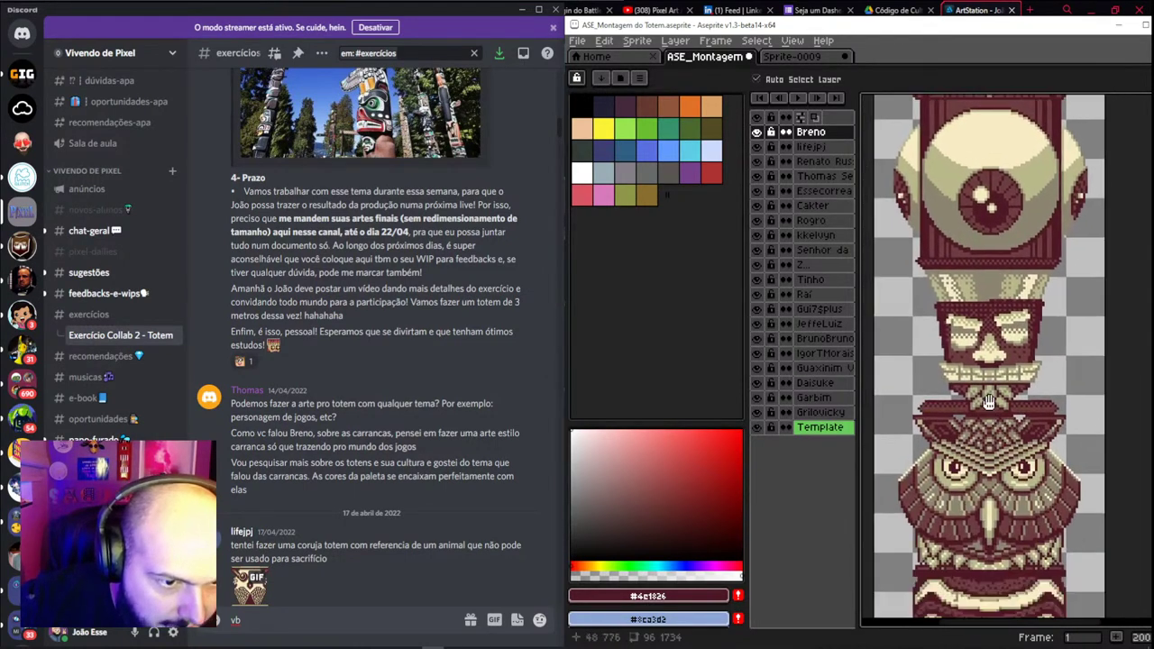
{"action": "scroll", "coordinate": [977, 310], "scroll_direction": "down", "scroll_amount": 5}
{"action": "scroll", "coordinate": [977, 309], "scroll_direction": "down", "scroll_amount": 2}
{"action": "scroll", "coordinate": [983, 200], "scroll_direction": "up", "scroll_amount": 1}
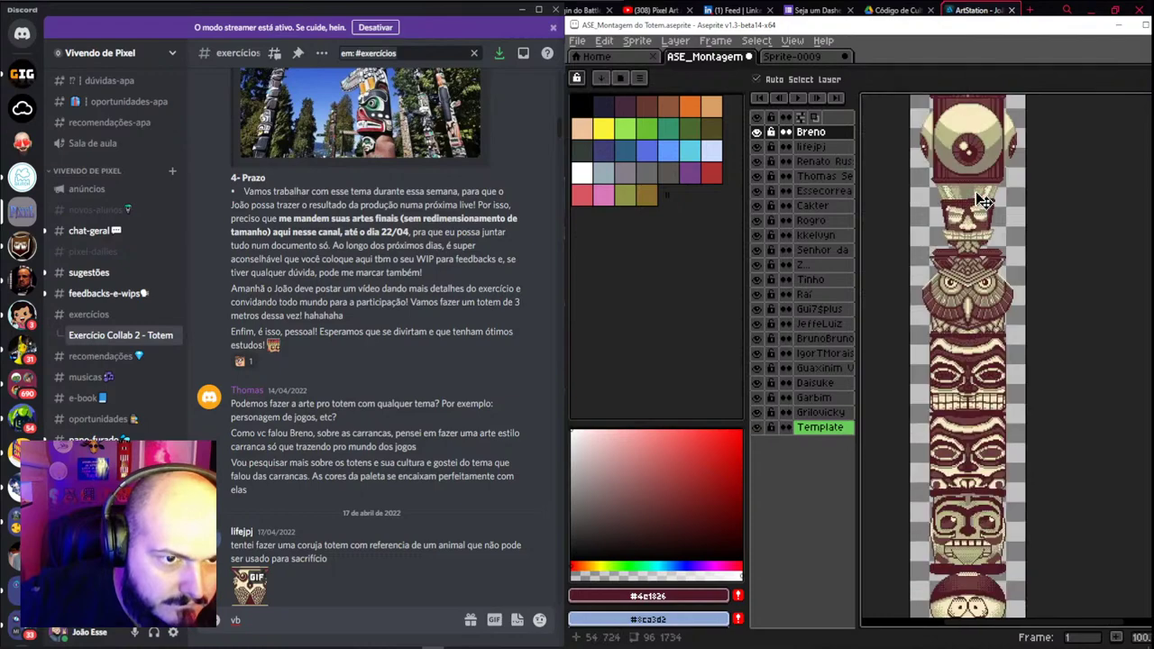
{"action": "scroll", "coordinate": [982, 200], "scroll_direction": "up", "scroll_amount": 1}
{"action": "scroll", "coordinate": [981, 223], "scroll_direction": "down", "scroll_amount": 2}
{"action": "scroll", "coordinate": [977, 189], "scroll_direction": "up", "scroll_amount": 3}
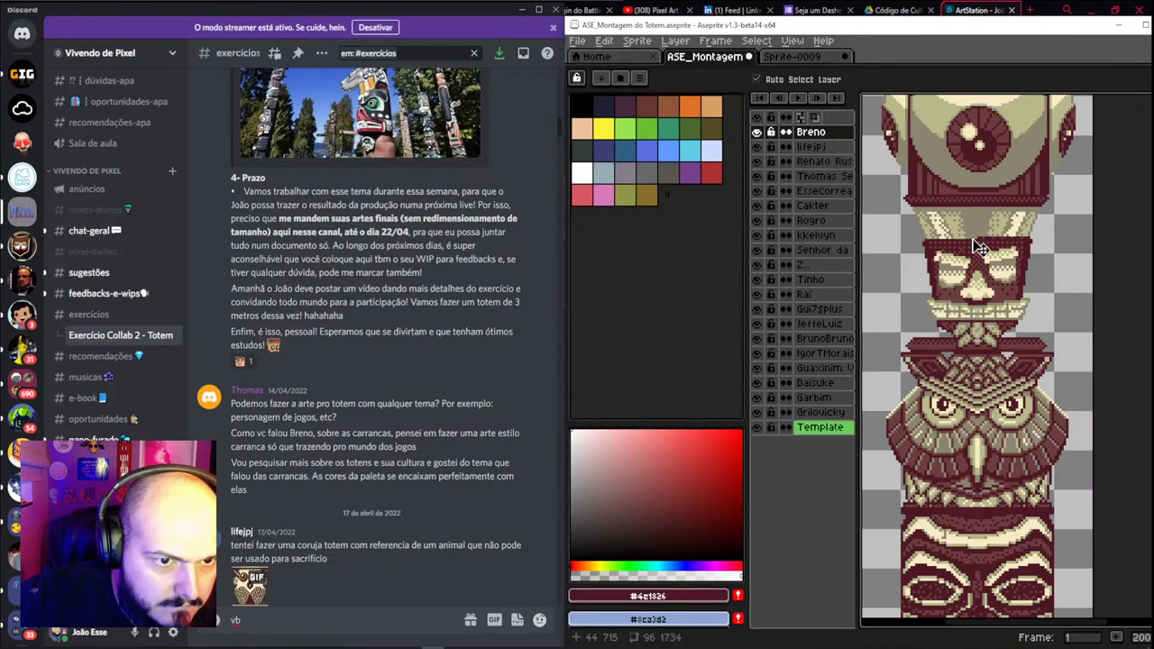
{"action": "scroll", "coordinate": [992, 235], "scroll_direction": "down", "scroll_amount": 4}
{"action": "scroll", "coordinate": [992, 293], "scroll_direction": "down", "scroll_amount": 6}
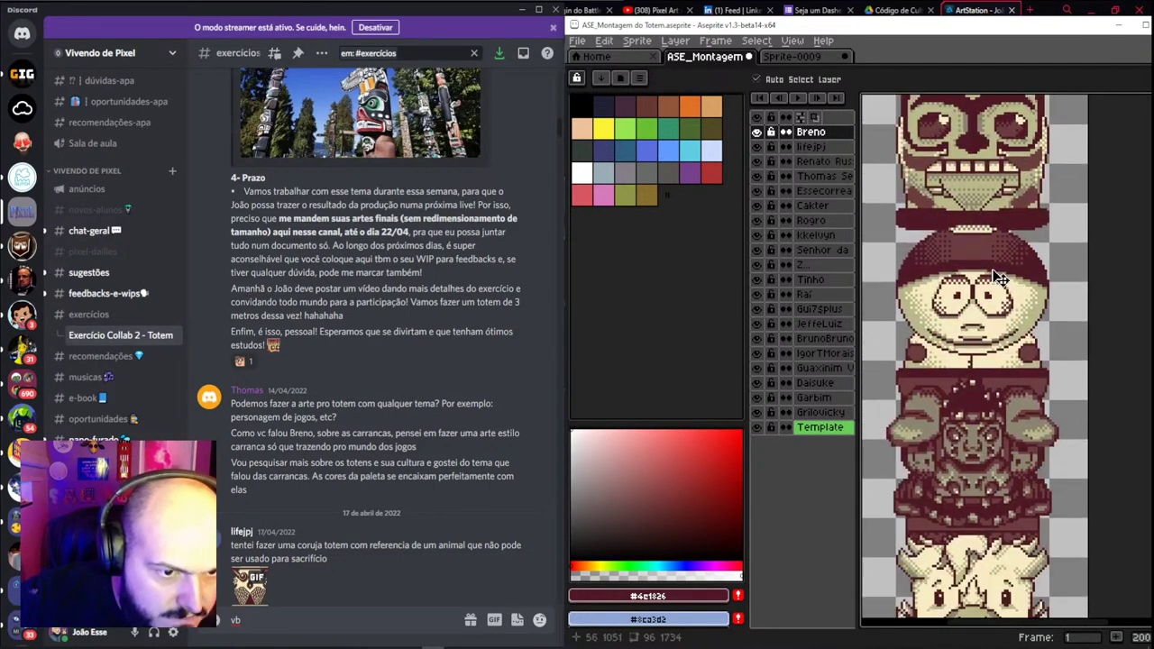
{"action": "scroll", "coordinate": [977, 315], "scroll_direction": "down", "scroll_amount": 2}
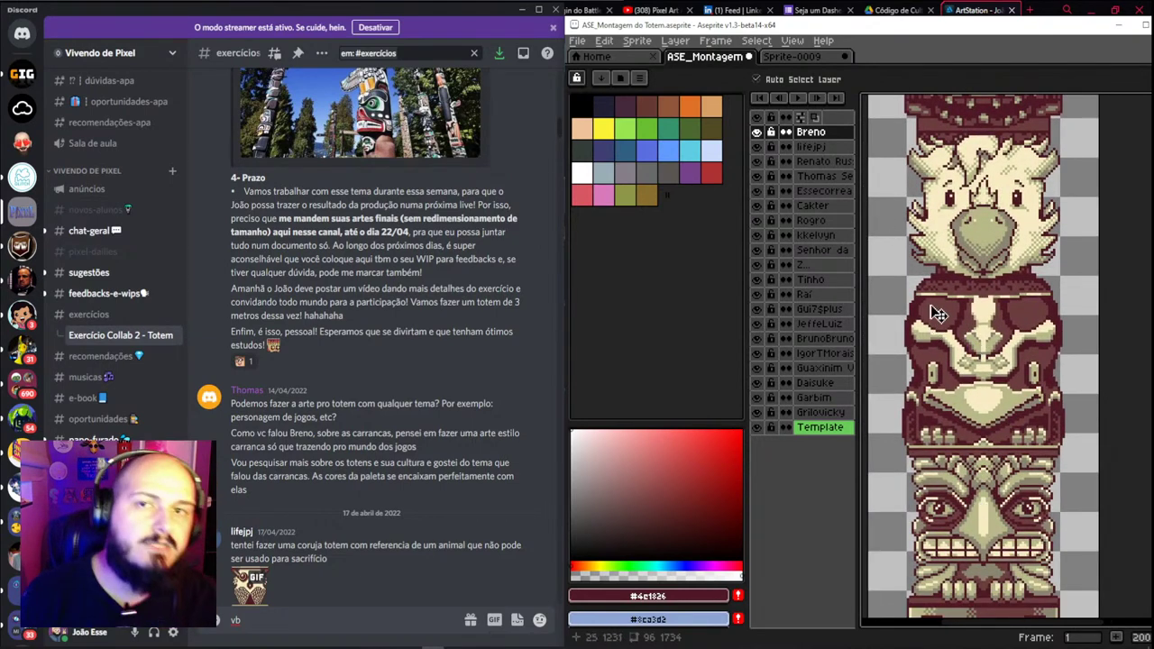
{"action": "scroll", "coordinate": [1005, 491], "scroll_direction": "down", "scroll_amount": 3}
{"action": "scroll", "coordinate": [1003, 537], "scroll_direction": "up", "scroll_amount": 3}
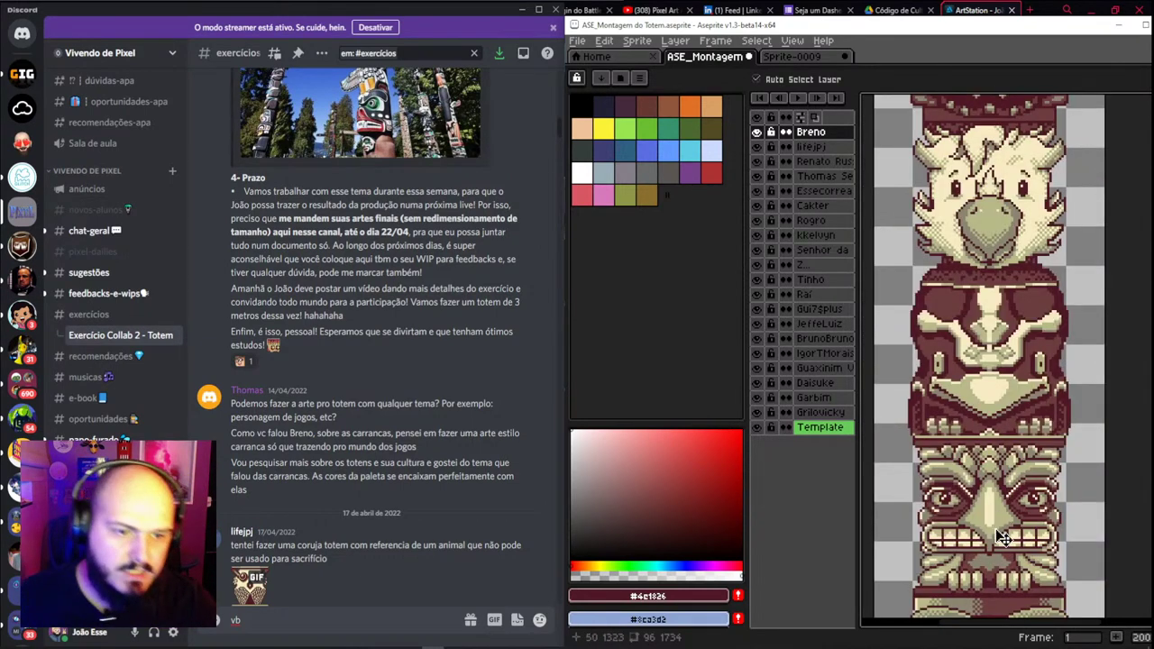
{"action": "scroll", "coordinate": [1003, 537], "scroll_direction": "down", "scroll_amount": 6}
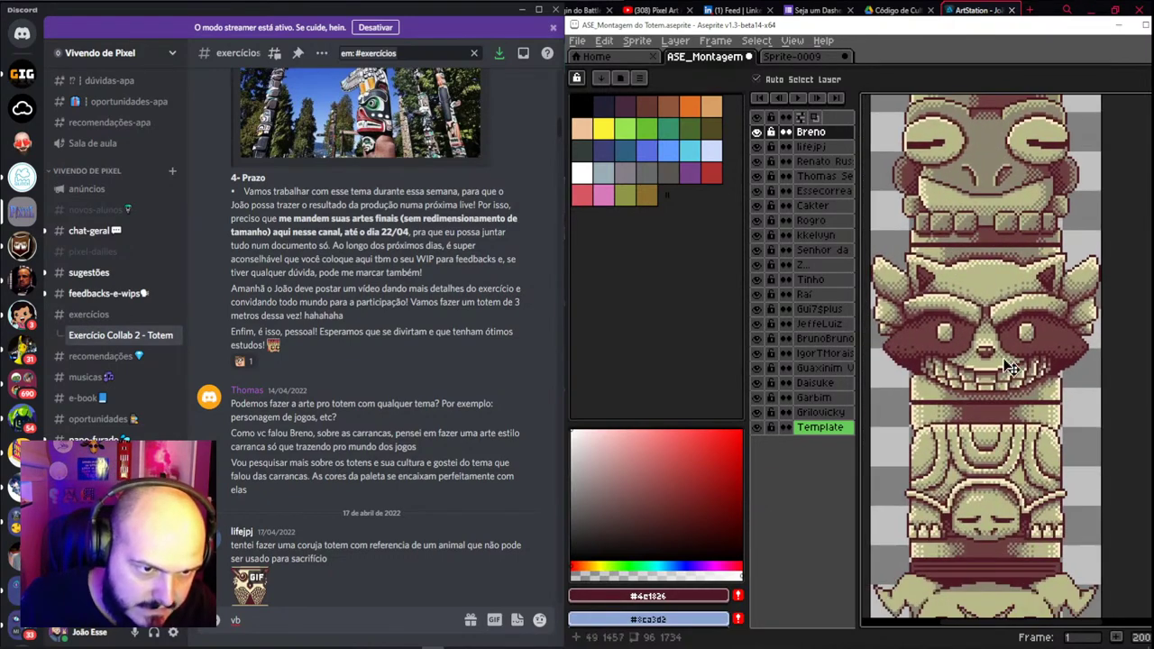
{"action": "scroll", "coordinate": [1025, 355], "scroll_direction": "down", "scroll_amount": 2}
{"action": "scroll", "coordinate": [1017, 347], "scroll_direction": "down", "scroll_amount": 3}
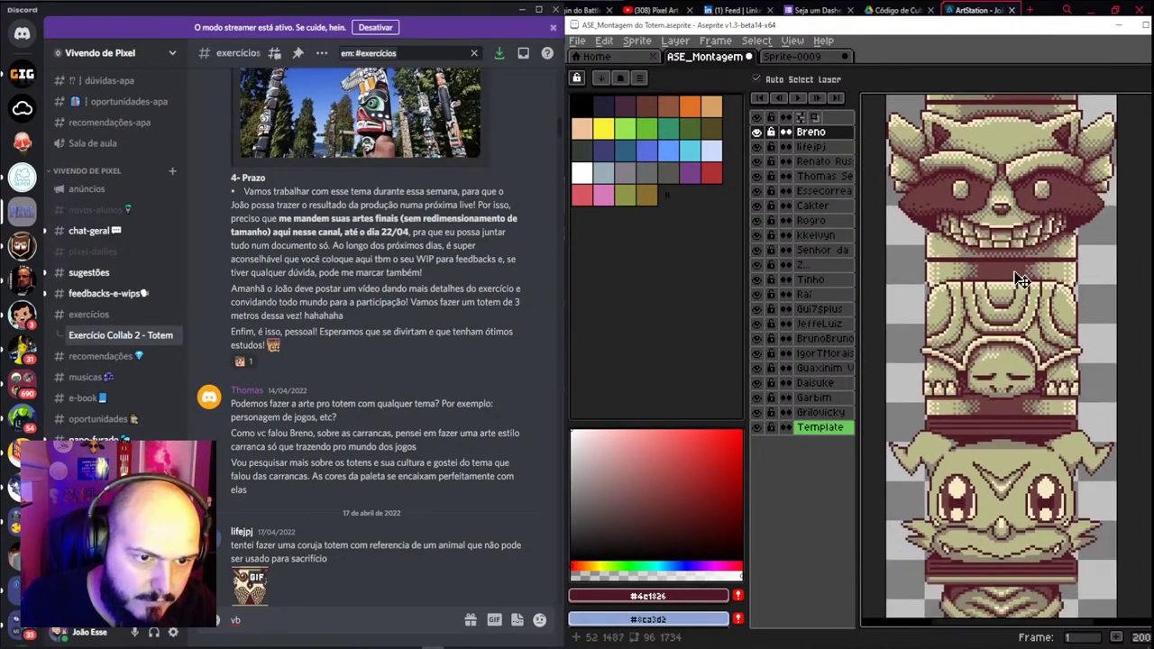
{"action": "scroll", "coordinate": [1009, 361], "scroll_direction": "up", "scroll_amount": 2}
{"action": "scroll", "coordinate": [1003, 289], "scroll_direction": "up", "scroll_amount": 1}
{"action": "left_click_drag", "start_coordinate": [1003, 288], "coordinate": [1010, 298]}
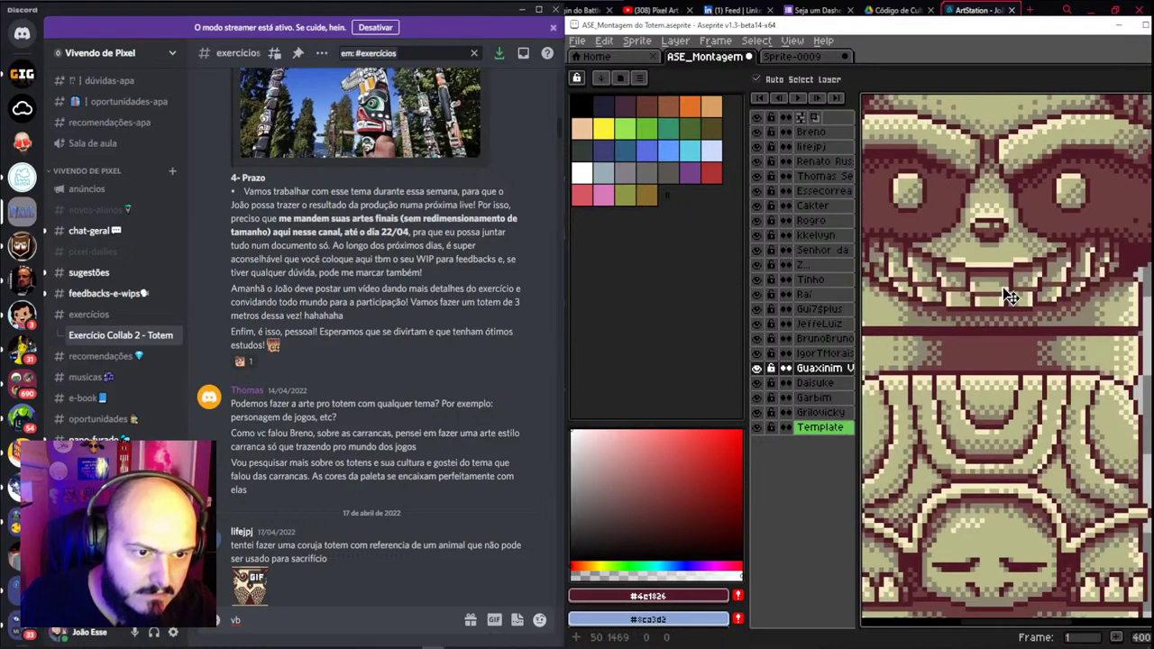
{"action": "scroll", "coordinate": [1009, 297], "scroll_direction": "down", "scroll_amount": 2}
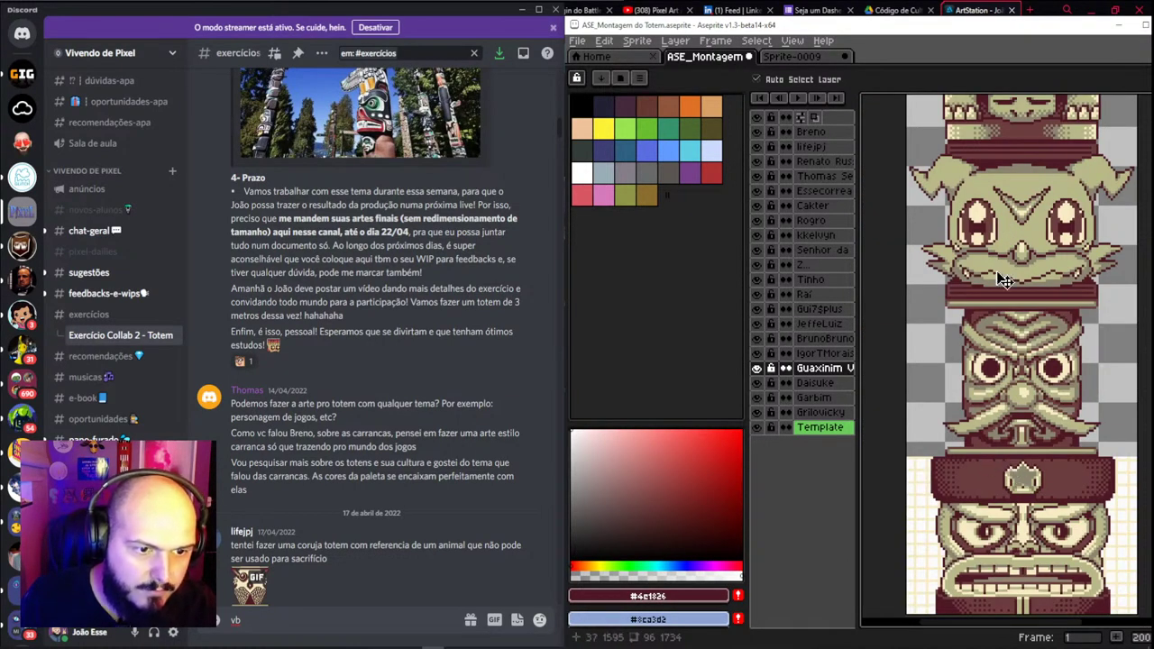
{"action": "scroll", "coordinate": [1004, 280], "scroll_direction": "up", "scroll_amount": 2}
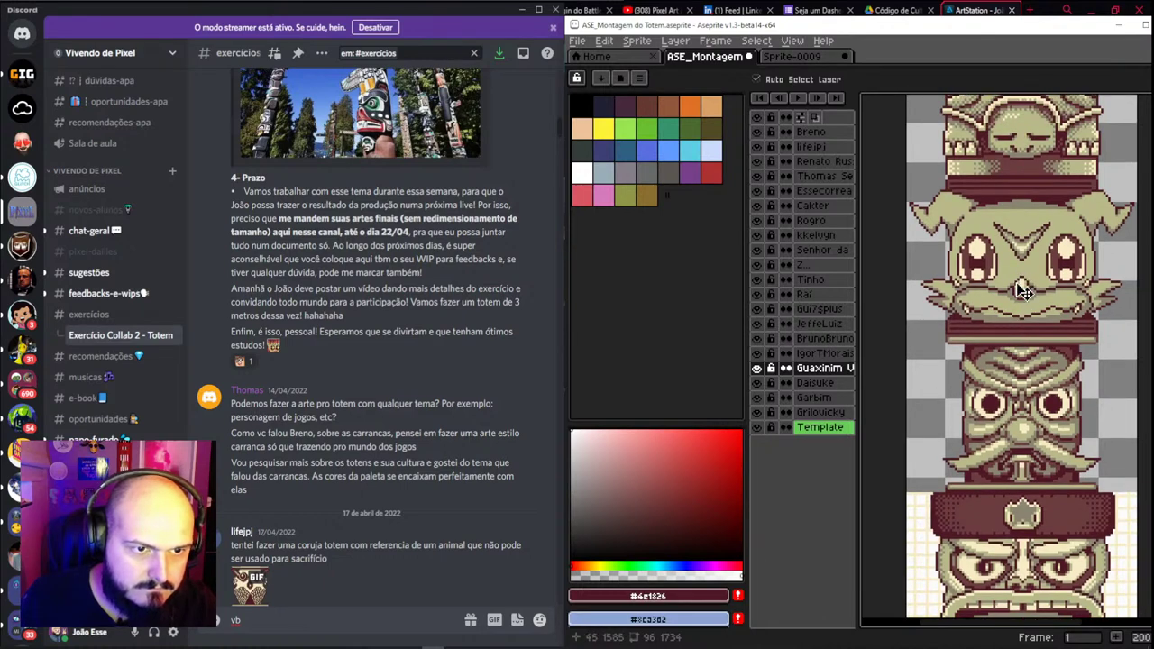
{"action": "scroll", "coordinate": [1022, 290], "scroll_direction": "down", "scroll_amount": 1}
{"action": "left_click_drag", "start_coordinate": [1027, 289], "coordinate": [1012, 352]}
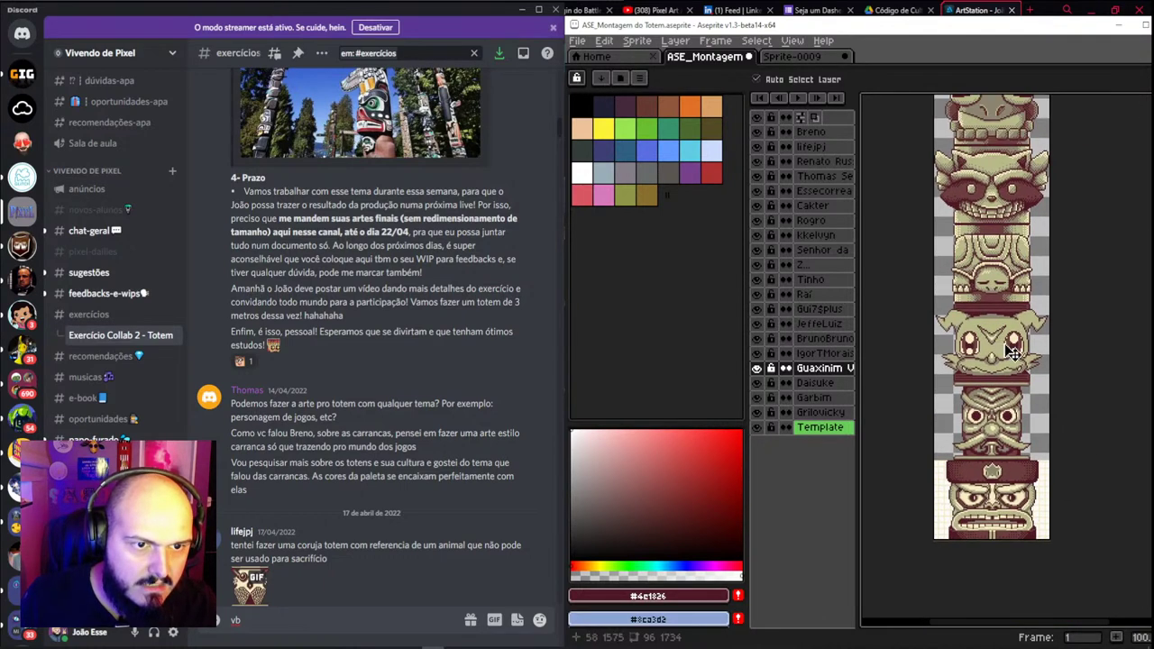
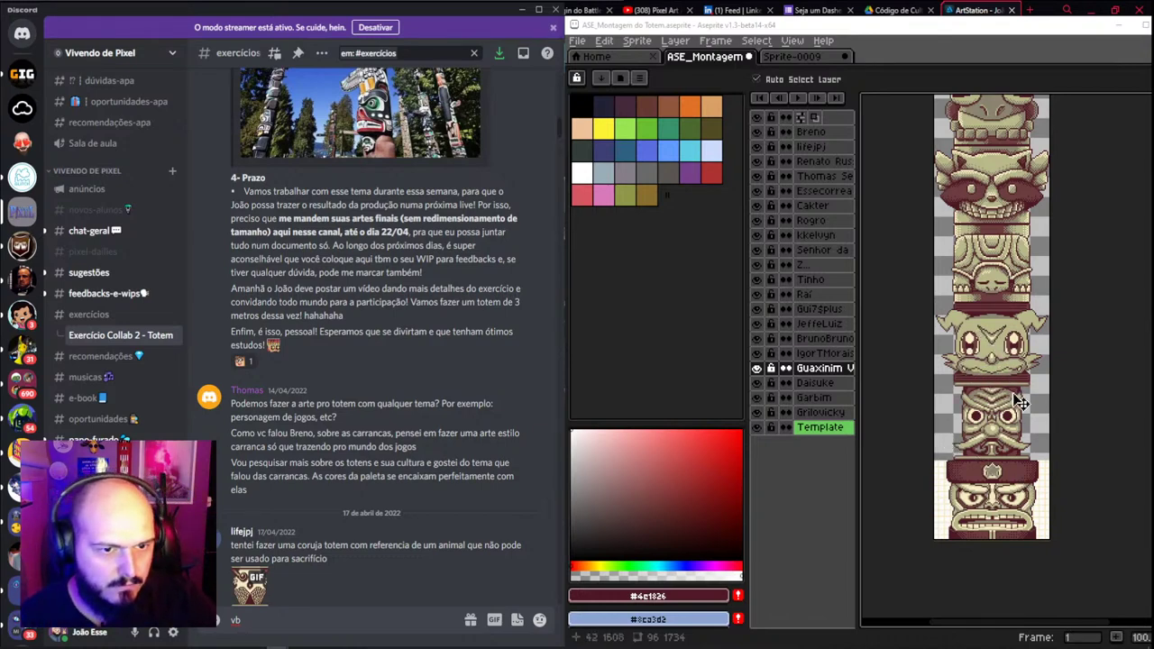
Hide the side panels, close the Discord chat window and maximize Aseprite
{"action": "scroll", "coordinate": [1007, 382], "scroll_direction": "down", "scroll_amount": 1}
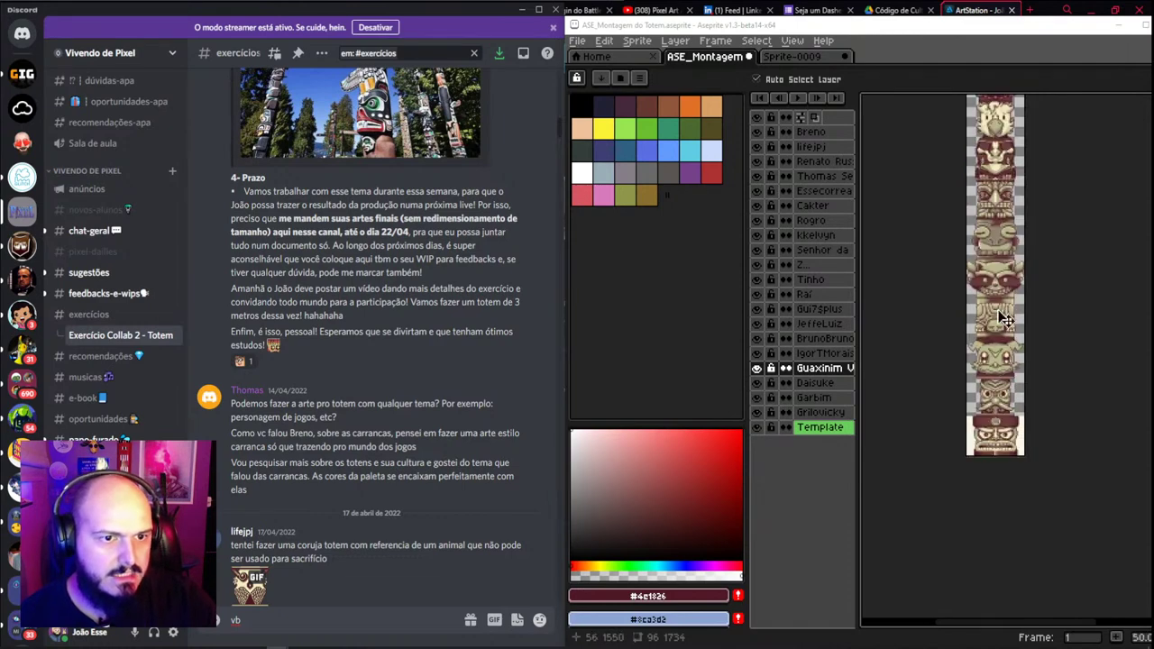
{"action": "scroll", "coordinate": [958, 285], "scroll_direction": "down", "scroll_amount": 5}
{"action": "scroll", "coordinate": [956, 280], "scroll_direction": "up", "scroll_amount": 3}
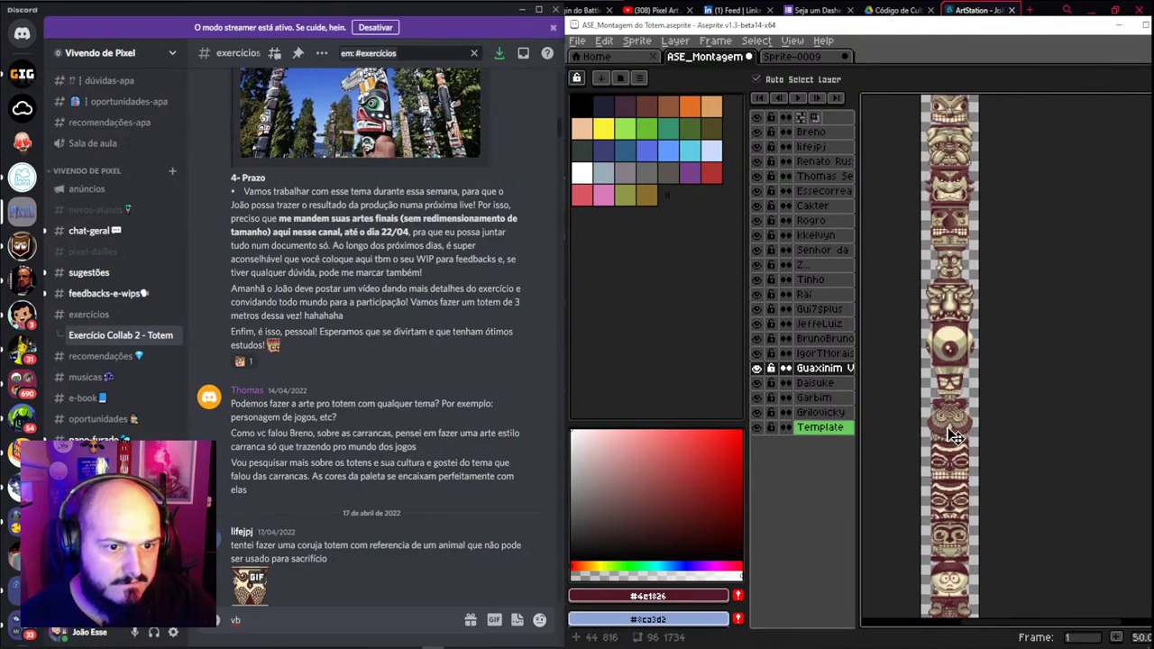
{"action": "scroll", "coordinate": [951, 246], "scroll_direction": "up", "scroll_amount": 3}
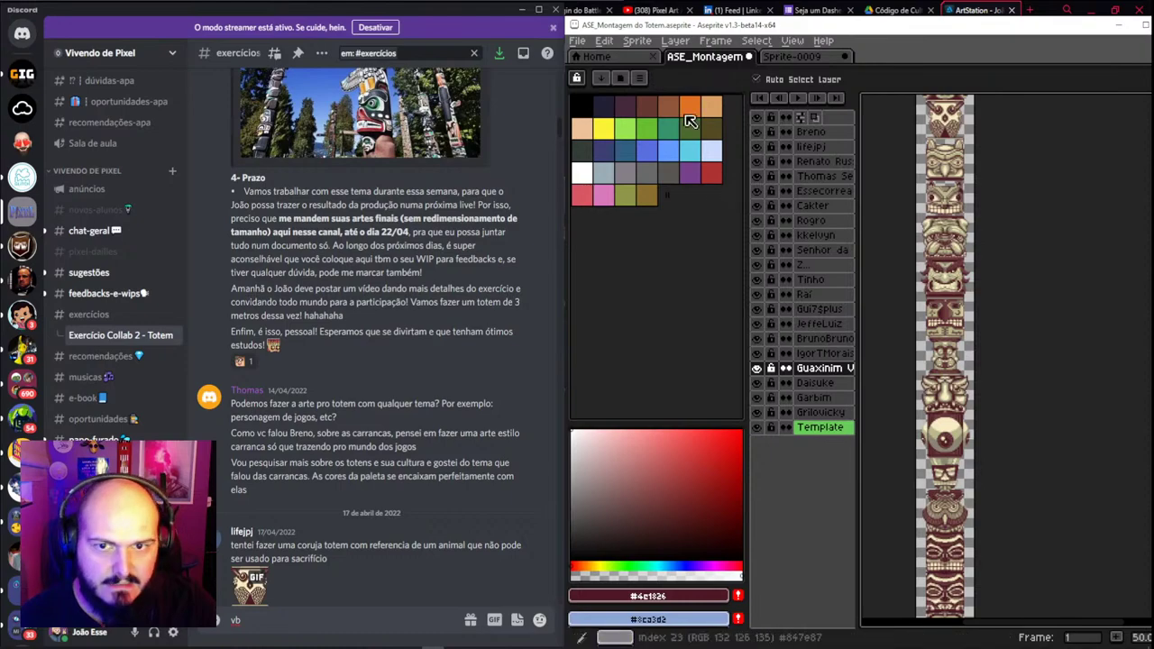
{"action": "key", "text": "ctrl+f"}
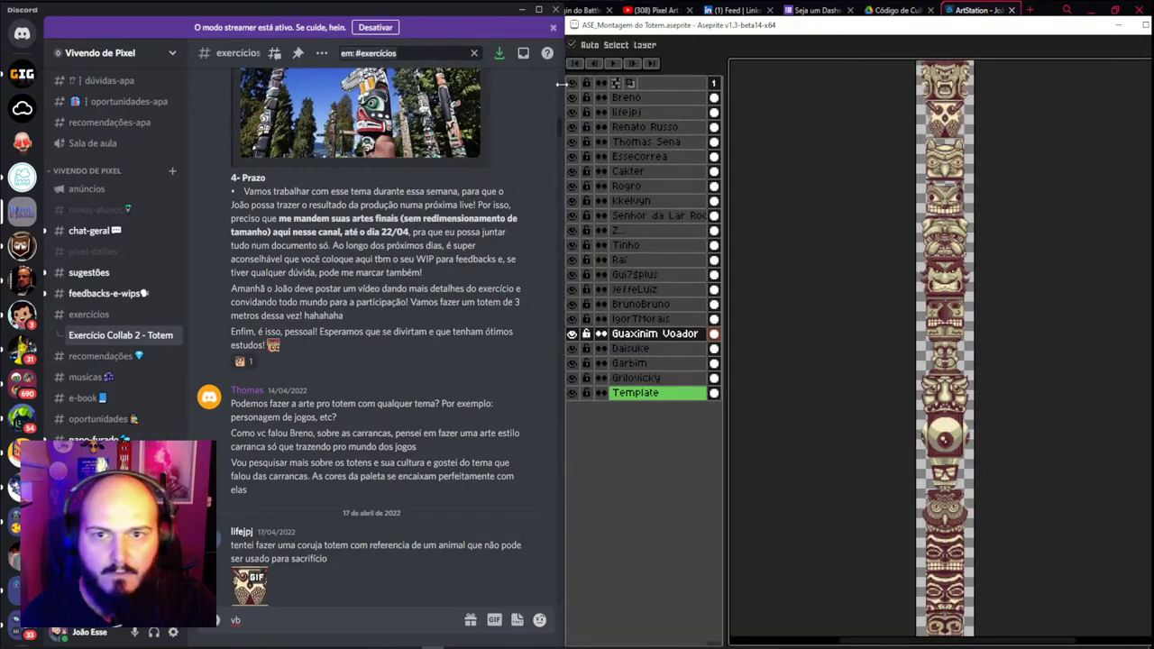
{"action": "left_click", "coordinate": [554, 10]}
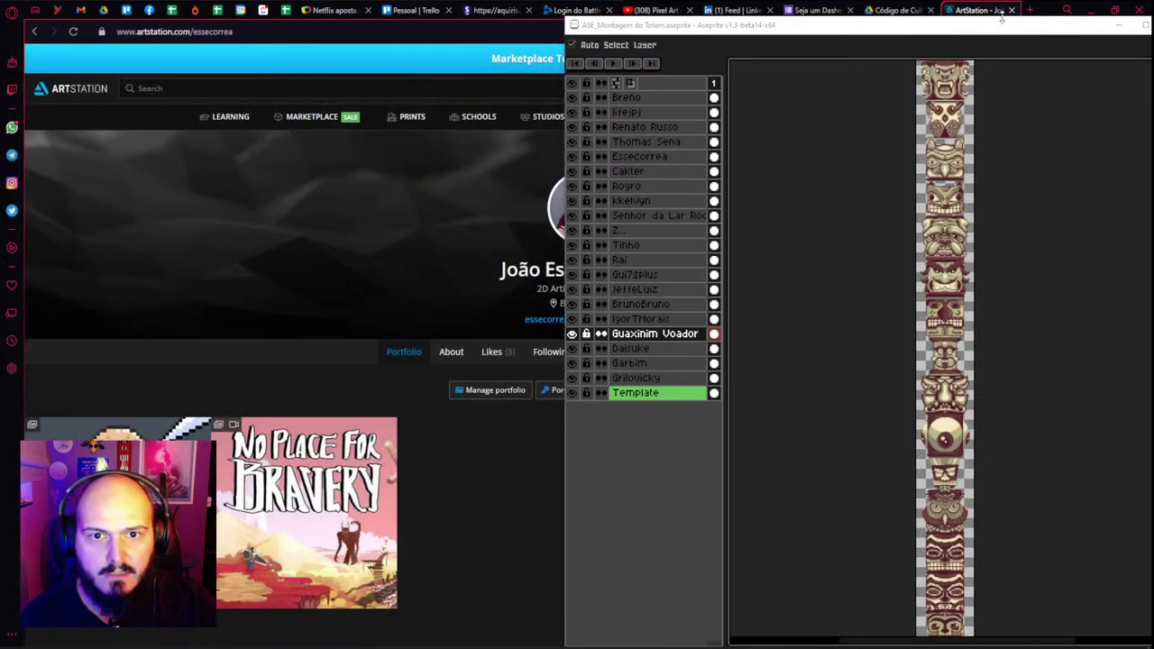
{"action": "left_click", "coordinate": [1132, 29]}
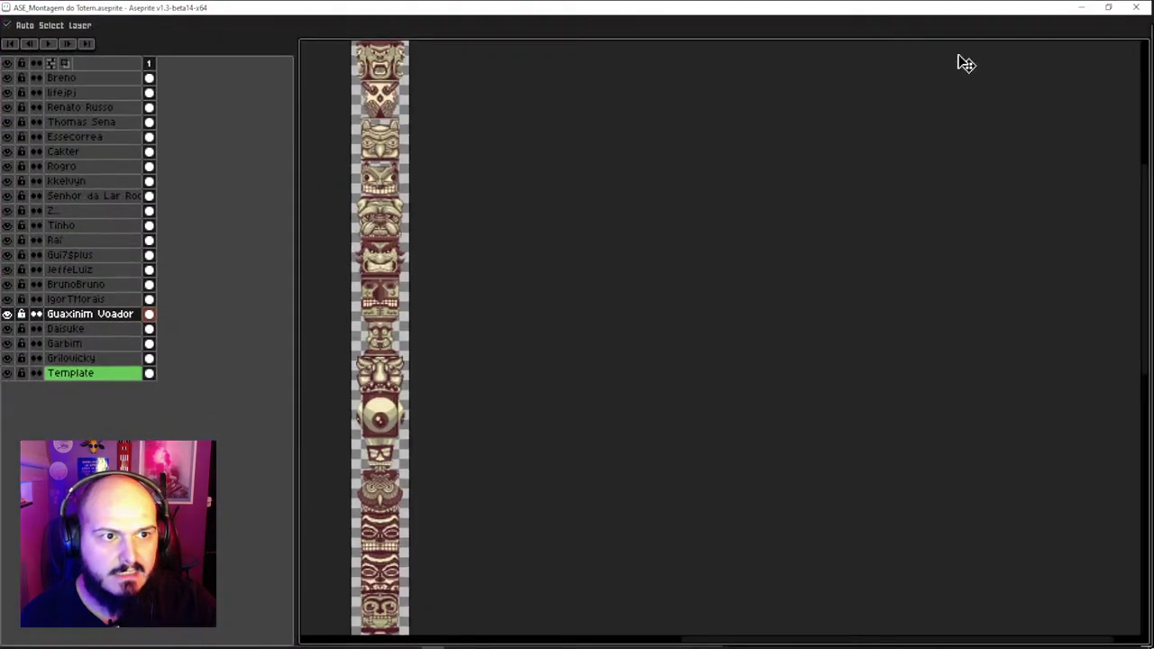
Centre the totem on the canvas, restore the panels and widen the canvas beside the layers list
{"action": "left_click_drag", "start_coordinate": [428, 183], "coordinate": [770, 335]}
{"action": "scroll", "coordinate": [770, 334], "scroll_direction": "up", "scroll_amount": 5}
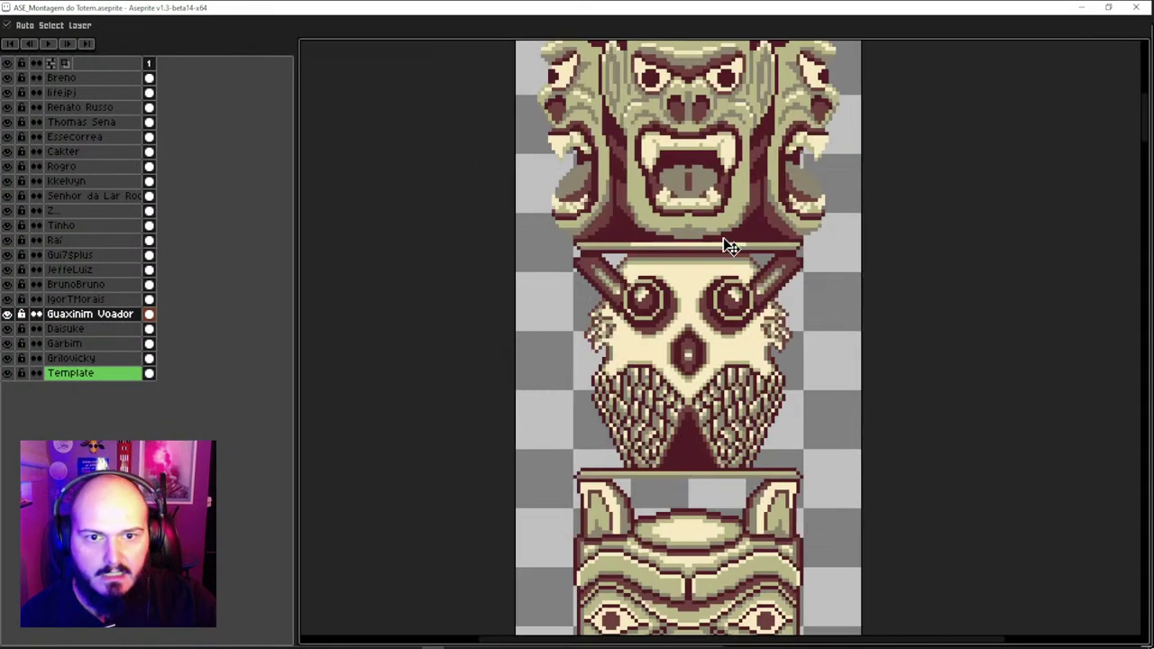
{"action": "scroll", "coordinate": [728, 245], "scroll_direction": "down", "scroll_amount": 1}
{"action": "scroll", "coordinate": [717, 260], "scroll_direction": "down", "scroll_amount": 4}
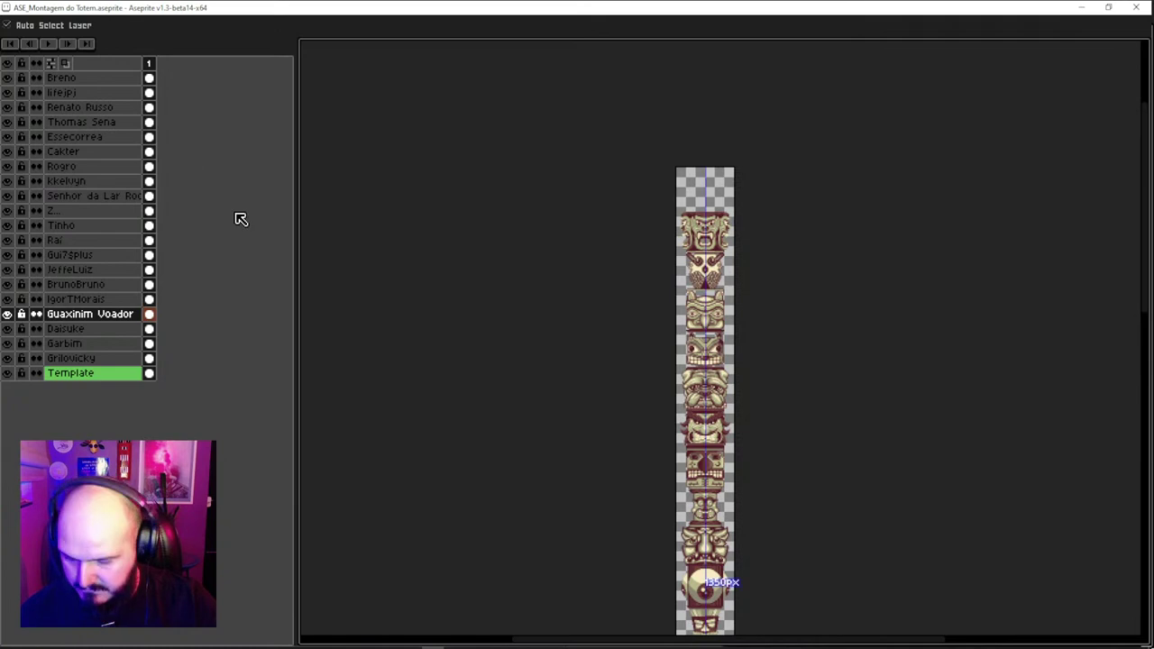
{"action": "key", "text": "ctrl+f"}
{"action": "left_click_drag", "start_coordinate": [427, 178], "coordinate": [402, 180]}
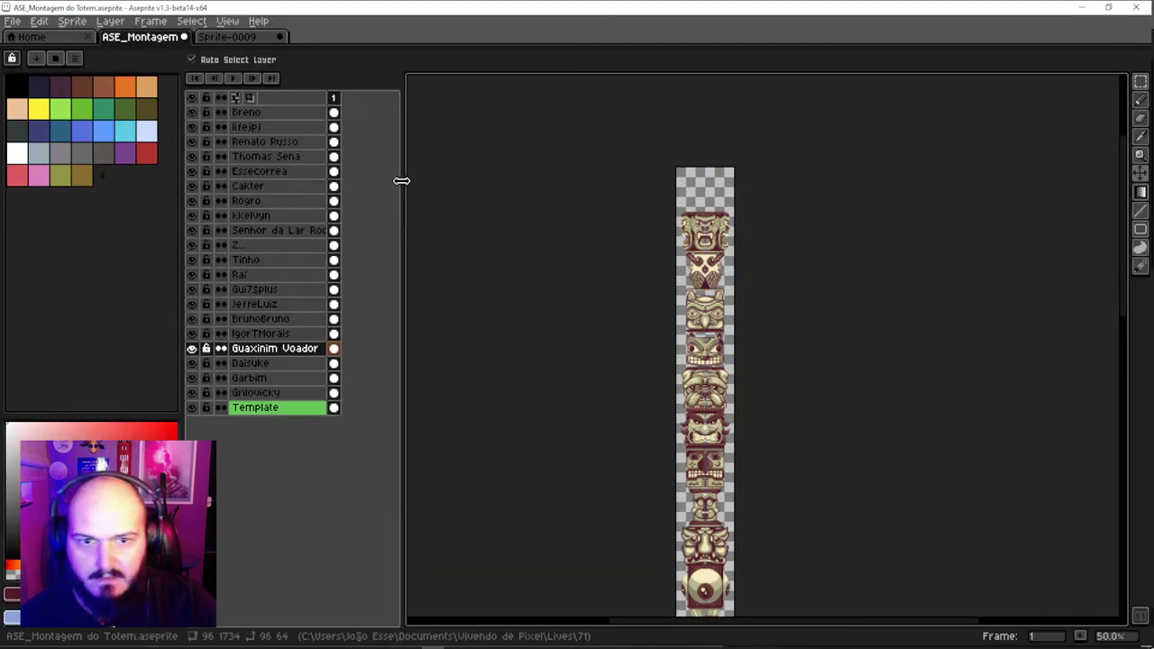
Move the Garbim face from the bottom of the totem to the top
{"action": "scroll", "coordinate": [658, 234], "scroll_direction": "up", "scroll_amount": 1}
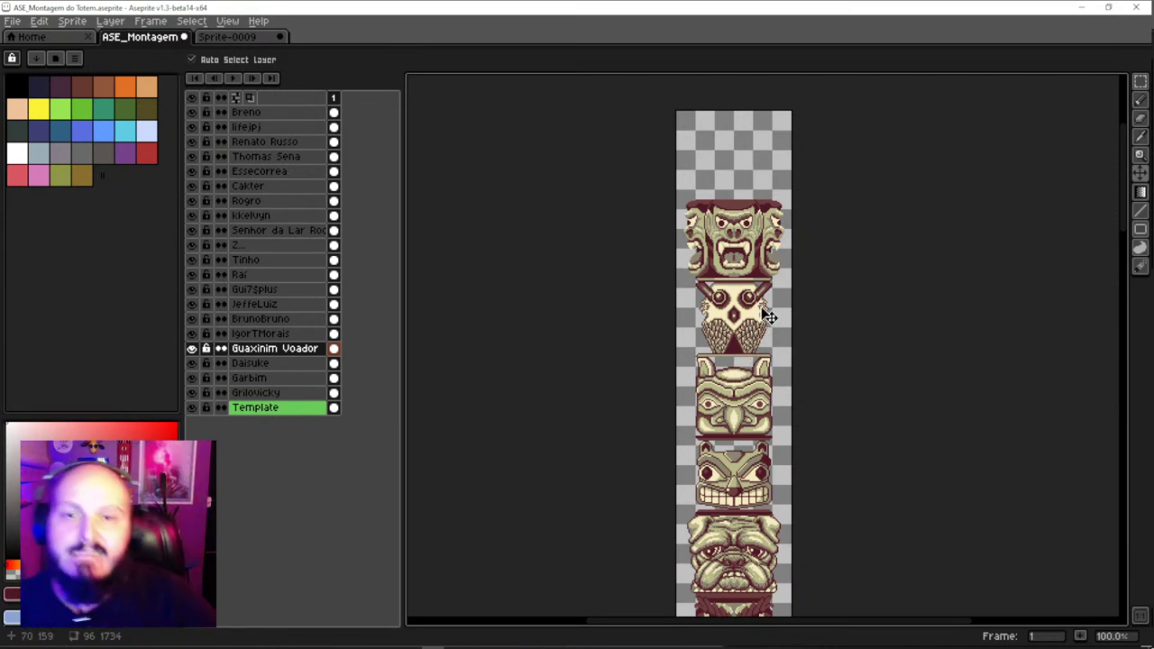
{"action": "scroll", "coordinate": [758, 260], "scroll_direction": "down", "scroll_amount": 2}
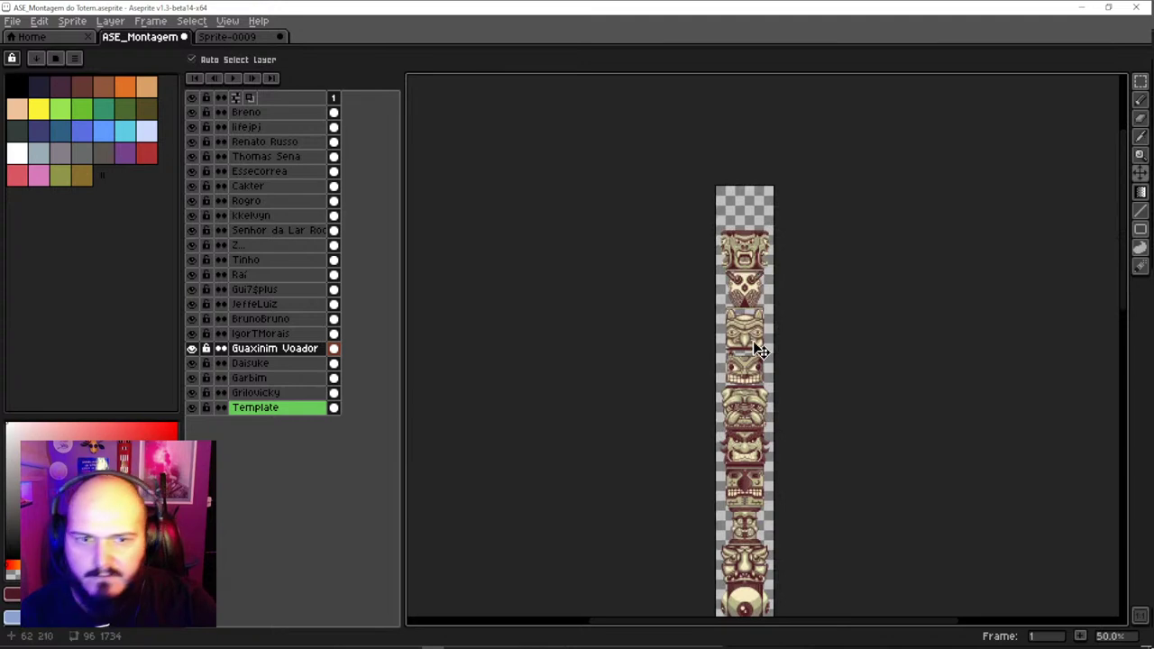
{"action": "scroll", "coordinate": [738, 284], "scroll_direction": "down", "scroll_amount": 2}
{"action": "scroll", "coordinate": [738, 284], "scroll_direction": "down", "scroll_amount": 10}
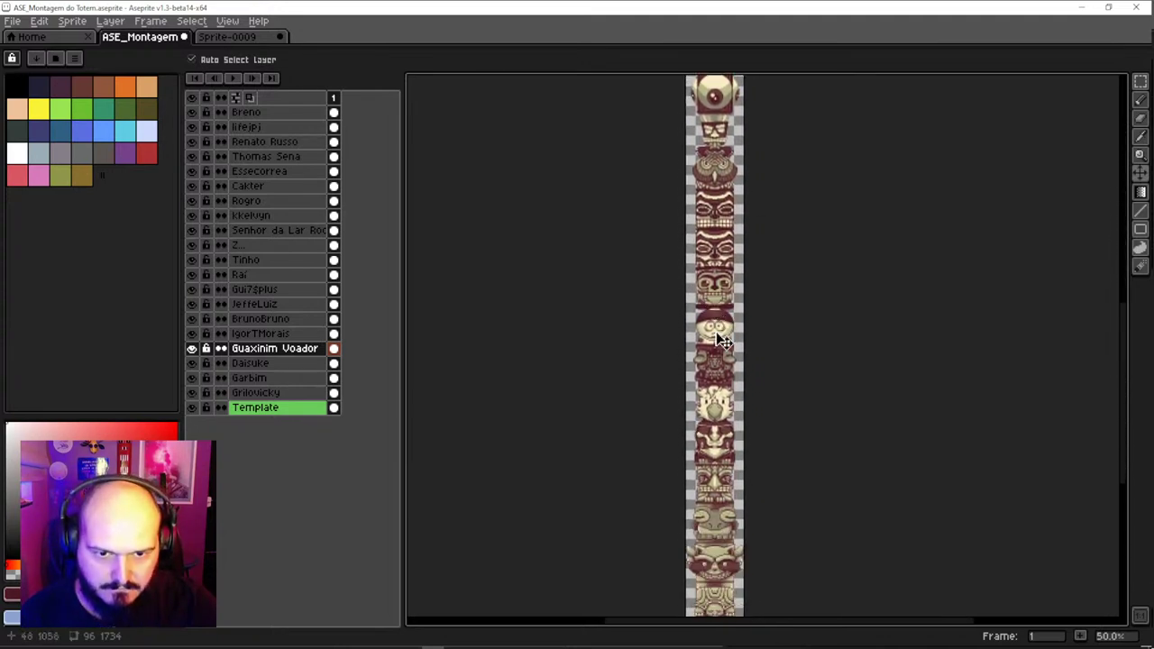
{"action": "scroll", "coordinate": [728, 406], "scroll_direction": "up", "scroll_amount": 2}
{"action": "scroll", "coordinate": [730, 393], "scroll_direction": "down", "scroll_amount": 1}
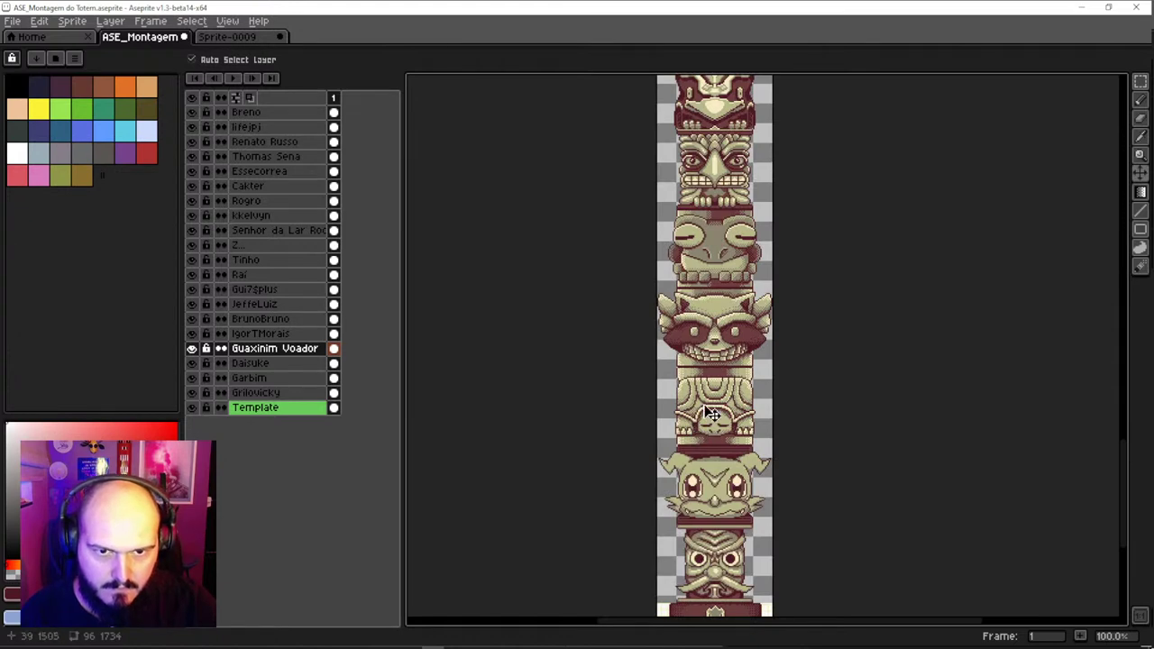
{"action": "left_click_drag", "start_coordinate": [711, 413], "coordinate": [720, 278]}
{"action": "left_click", "coordinate": [722, 435]}
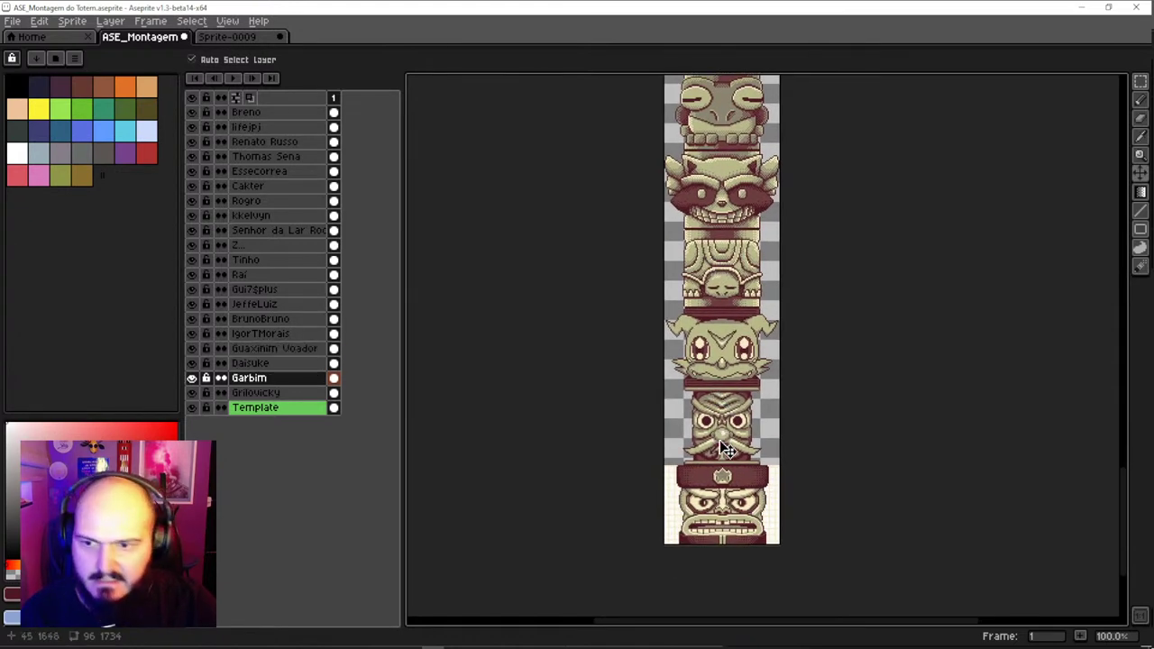
{"action": "scroll", "coordinate": [726, 451], "scroll_direction": "down", "scroll_amount": 2}
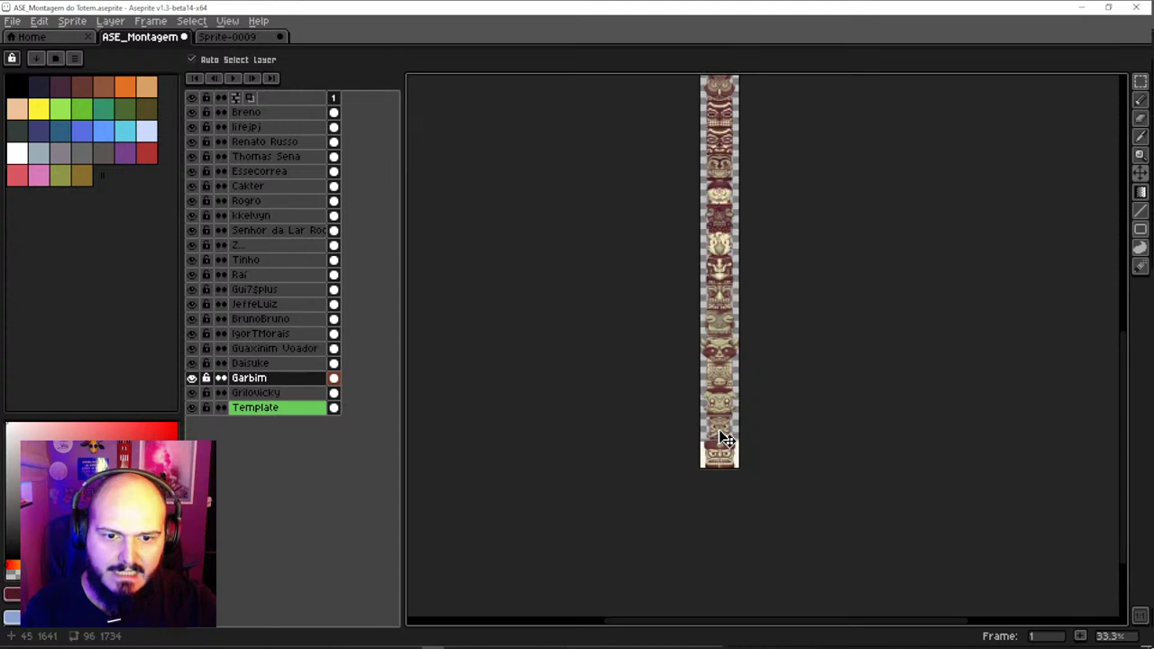
{"action": "scroll", "coordinate": [719, 516], "scroll_direction": "down", "scroll_amount": 1}
{"action": "mouse_move", "coordinate": [719, 570]}
{"action": "left_mouse_down"}
{"action": "mouse_move", "coordinate": [718, 93]}
{"action": "mouse_move", "coordinate": [708, 567]}
{"action": "left_mouse_up"}
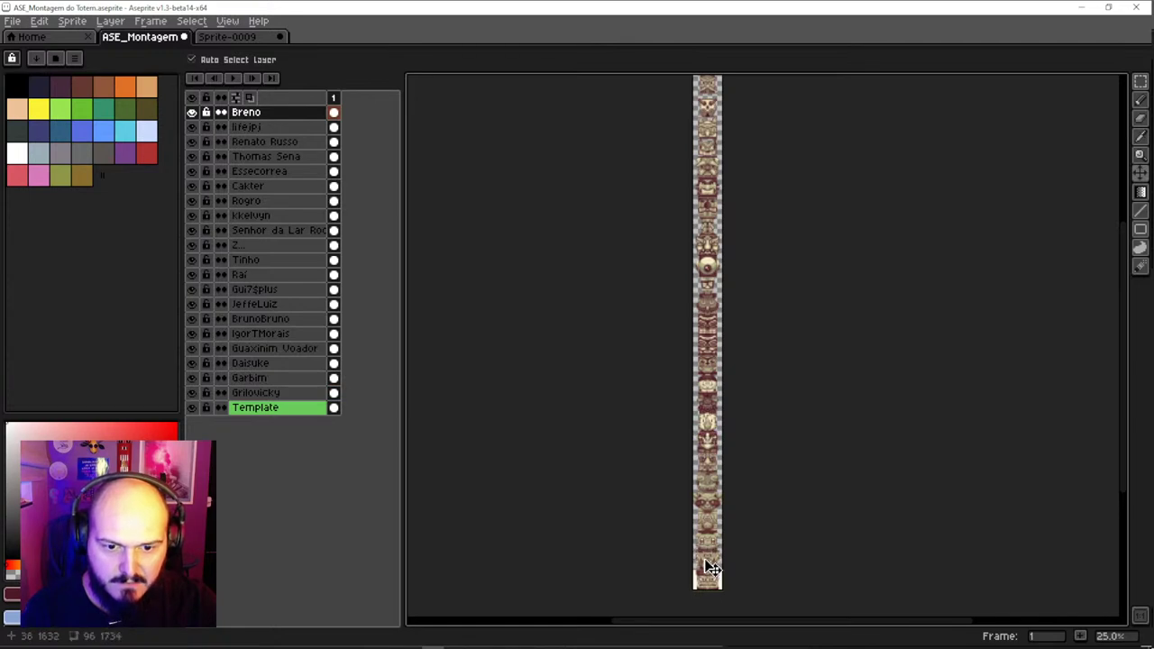
Nudge the Breno face down a couple of pixels with the arrow keys
{"action": "scroll", "coordinate": [707, 568], "scroll_direction": "up", "scroll_amount": 7}
{"action": "key", "text": "Down"}
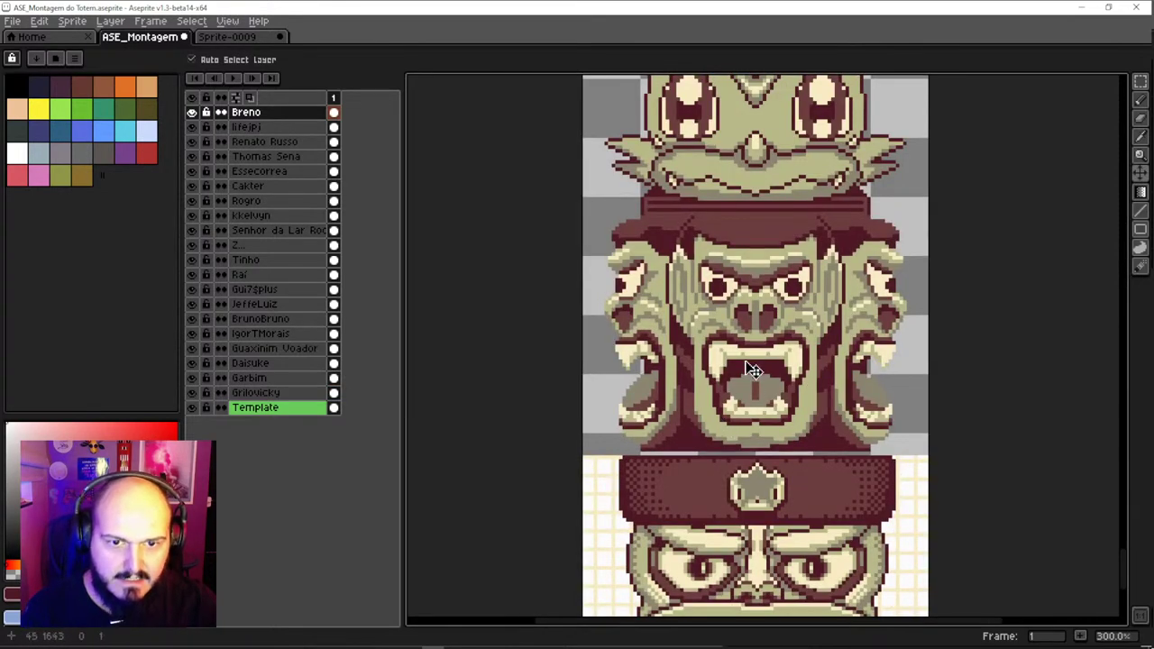
{"action": "key", "text": "Down"}
{"action": "key", "text": "Up"}
{"action": "key", "text": "Down"}
{"action": "scroll", "coordinate": [753, 372], "scroll_direction": "down", "scroll_amount": 4}
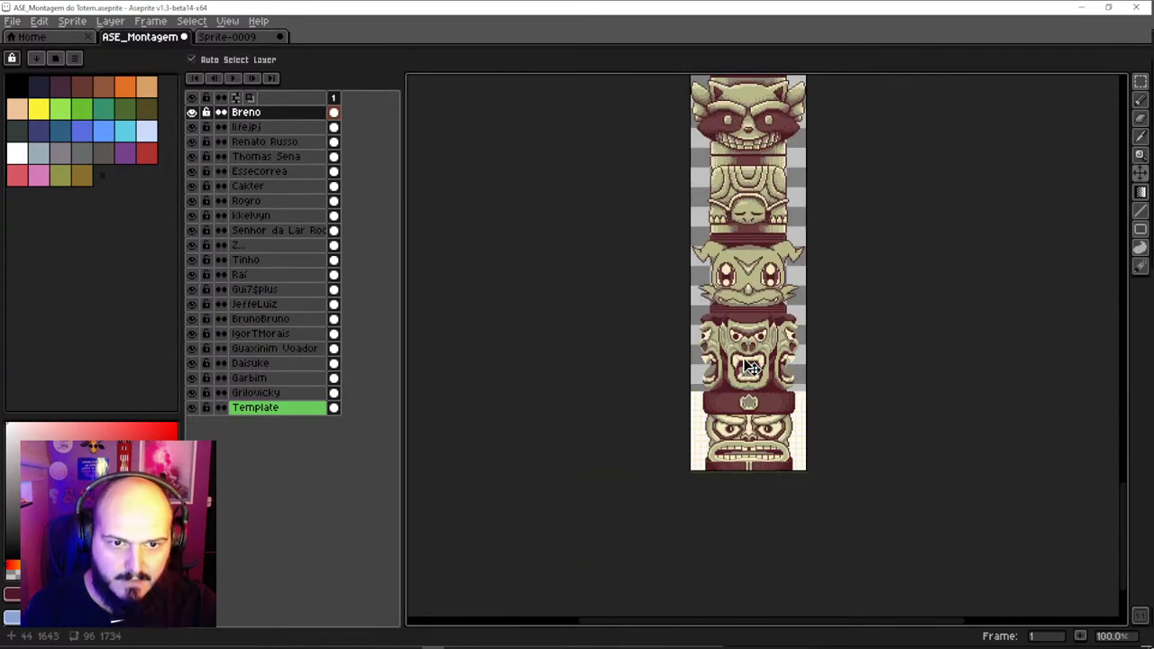
{"action": "scroll", "coordinate": [749, 283], "scroll_direction": "up", "scroll_amount": 2}
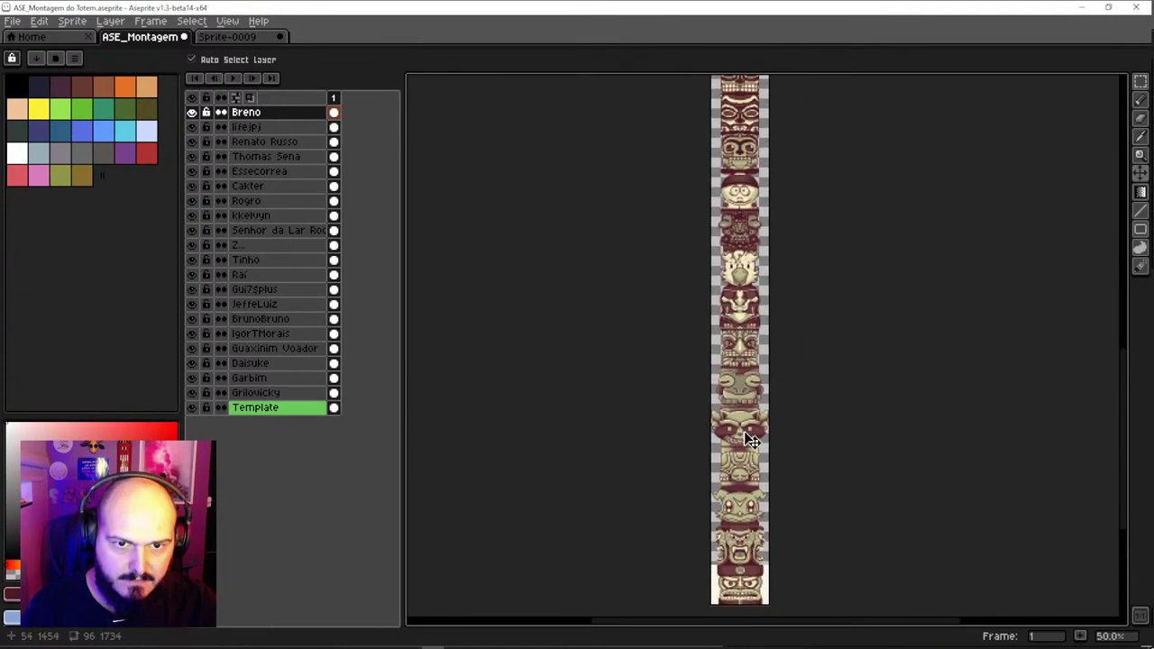
{"action": "scroll", "coordinate": [735, 289], "scroll_direction": "up", "scroll_amount": 3}
{"action": "left_click_drag", "start_coordinate": [721, 282], "coordinate": [724, 370]}
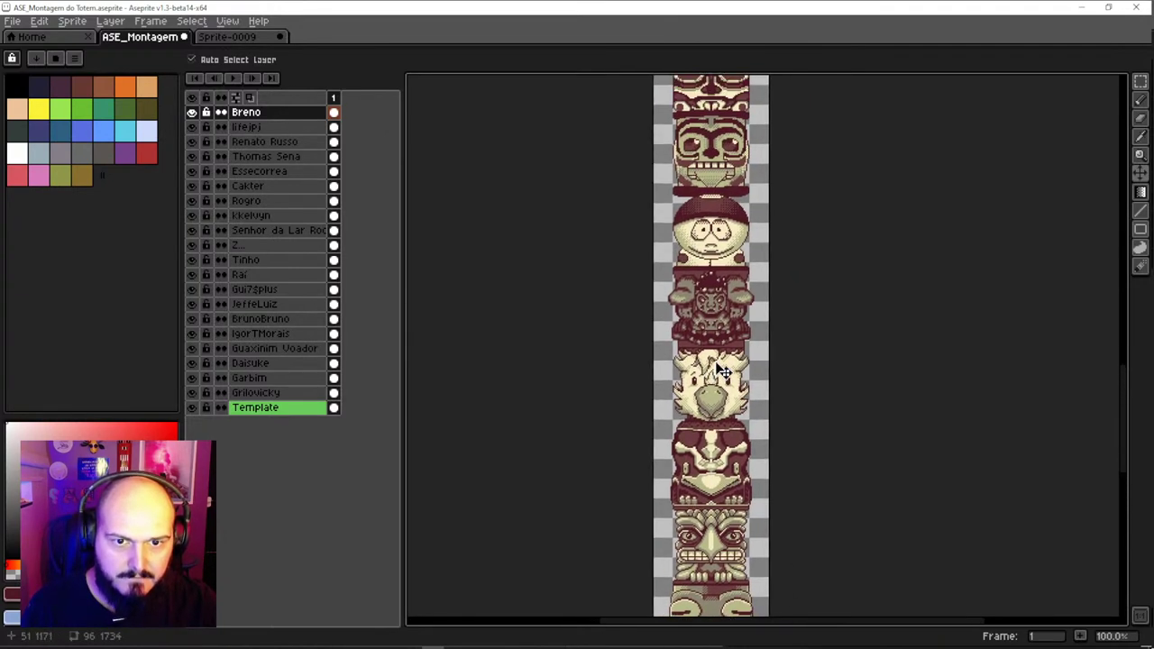
{"action": "left_click", "coordinate": [727, 323]}
{"action": "key", "text": "ctrl+z"}
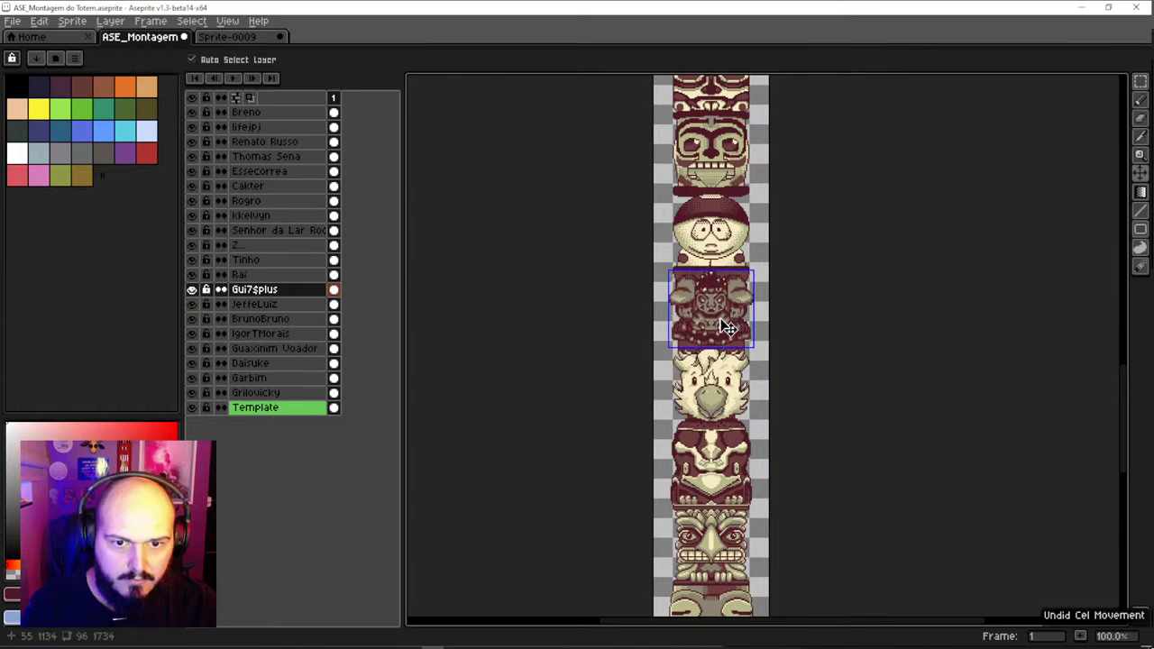
{"action": "left_click", "coordinate": [721, 390]}
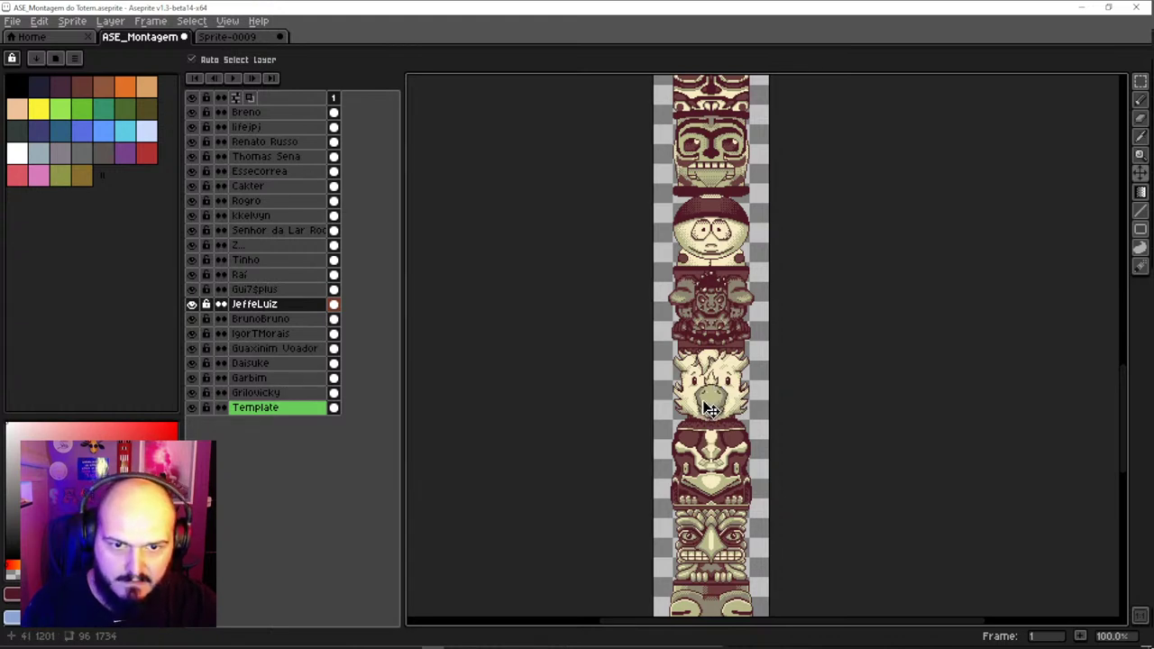
{"action": "left_click", "coordinate": [721, 294]}
{"action": "mouse_move", "coordinate": [717, 391]}
{"action": "left_mouse_down"}
{"action": "mouse_move", "coordinate": [720, 314]}
{"action": "mouse_move", "coordinate": [717, 380]}
{"action": "left_mouse_up"}
{"action": "left_click_drag", "start_coordinate": [724, 341], "coordinate": [724, 339]}
Select the Raí face piece on the totem
{"action": "scroll", "coordinate": [721, 333], "scroll_direction": "down", "scroll_amount": 1}
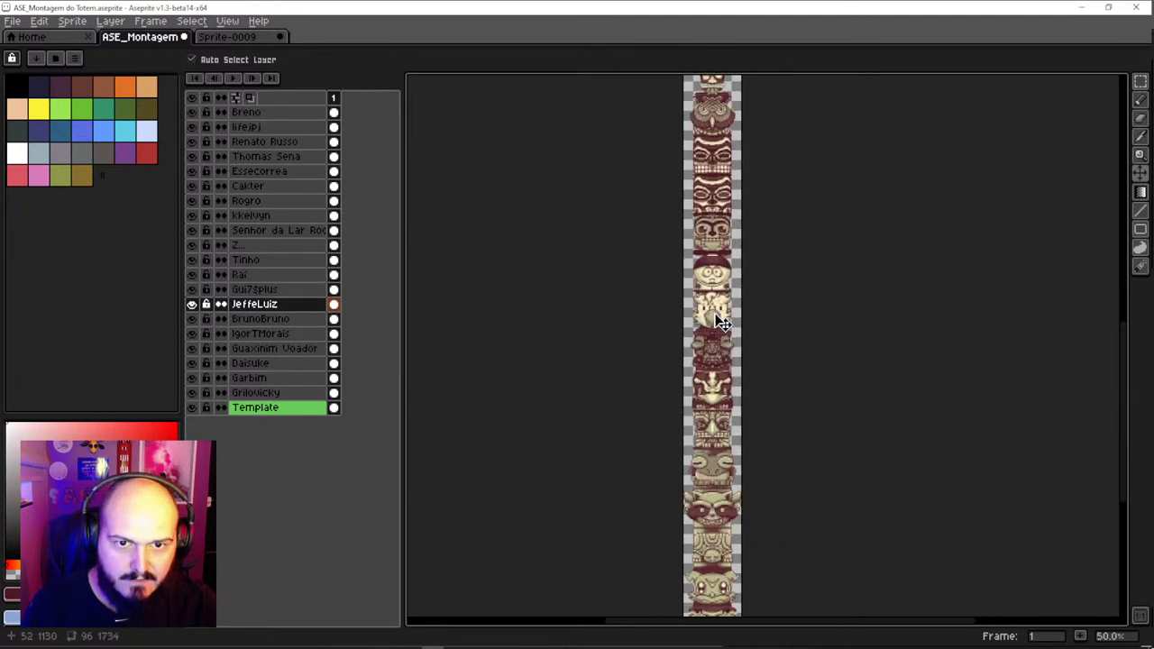
{"action": "scroll", "coordinate": [712, 284], "scroll_direction": "up", "scroll_amount": 1}
{"action": "scroll", "coordinate": [712, 280], "scroll_direction": "down", "scroll_amount": 1}
{"action": "scroll", "coordinate": [710, 288], "scroll_direction": "up", "scroll_amount": 1}
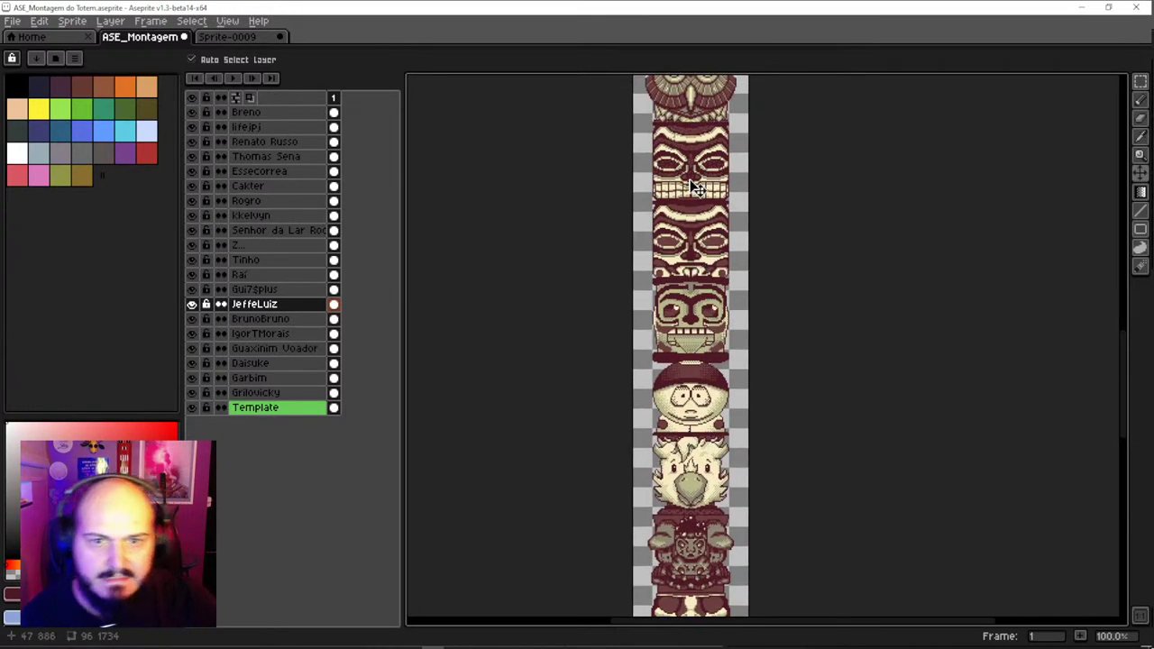
{"action": "left_click", "coordinate": [708, 297]}
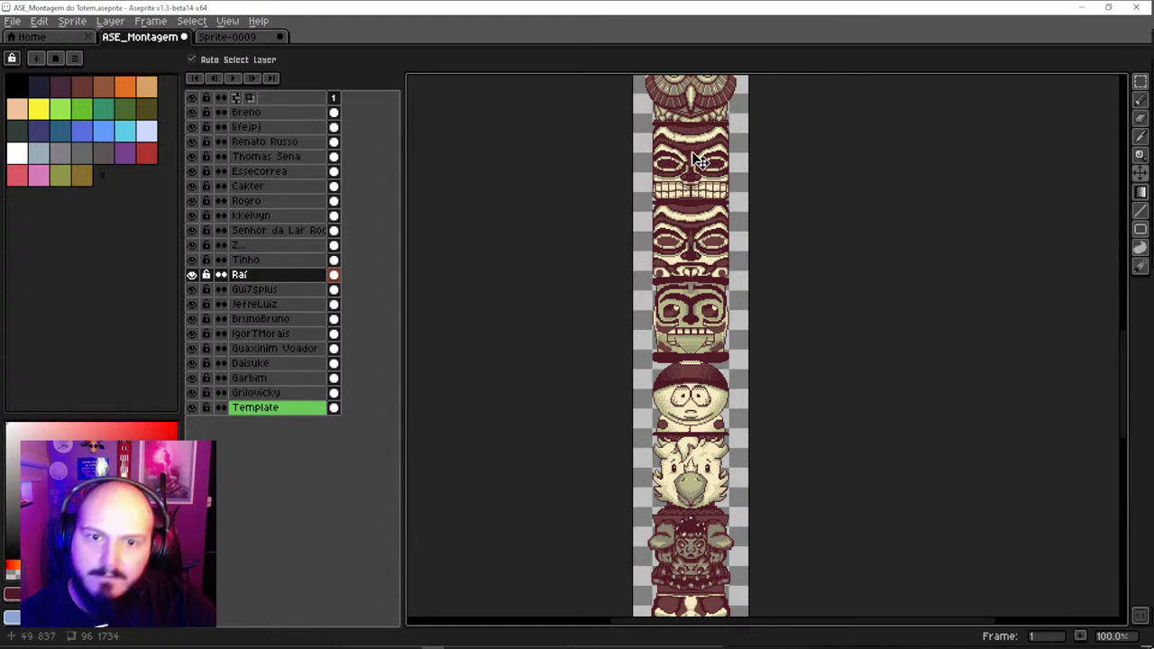
{"action": "scroll", "coordinate": [694, 287], "scroll_direction": "down", "scroll_amount": 2}
{"action": "scroll", "coordinate": [690, 290], "scroll_direction": "up", "scroll_amount": 2}
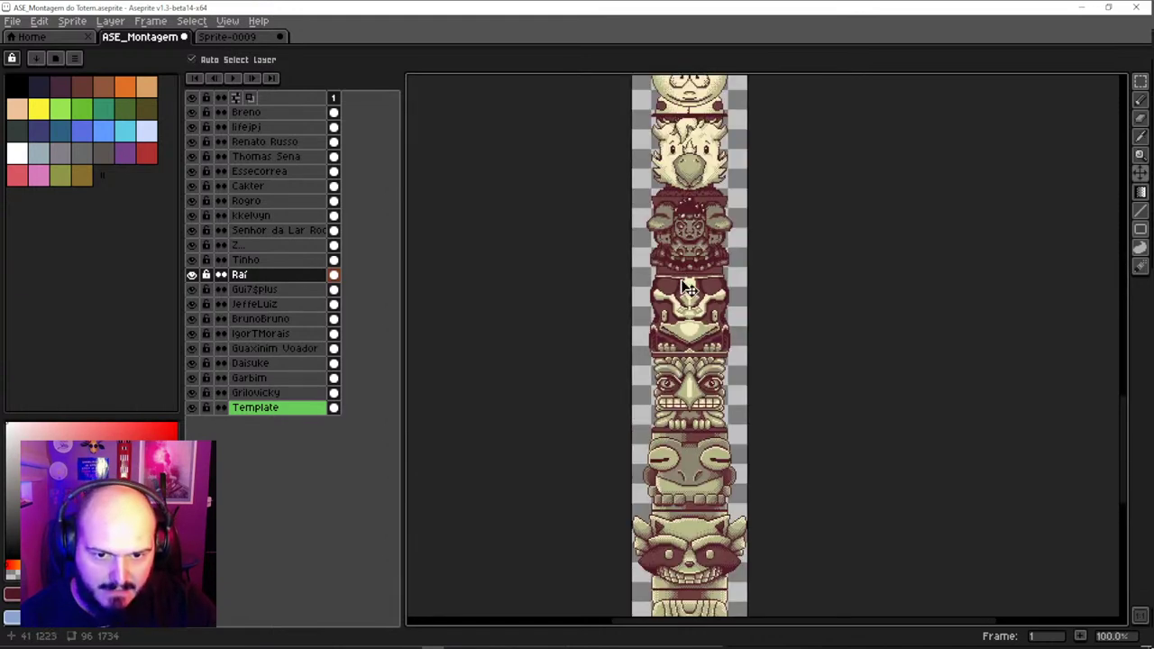
{"action": "scroll", "coordinate": [685, 294], "scroll_direction": "down", "scroll_amount": 1}
{"action": "scroll", "coordinate": [685, 334], "scroll_direction": "up", "scroll_amount": 1}
Try lifting the Raí face and those above it, undo that, and view the owl head
{"action": "left_click_drag", "start_coordinate": [693, 196], "coordinate": [689, 383]}
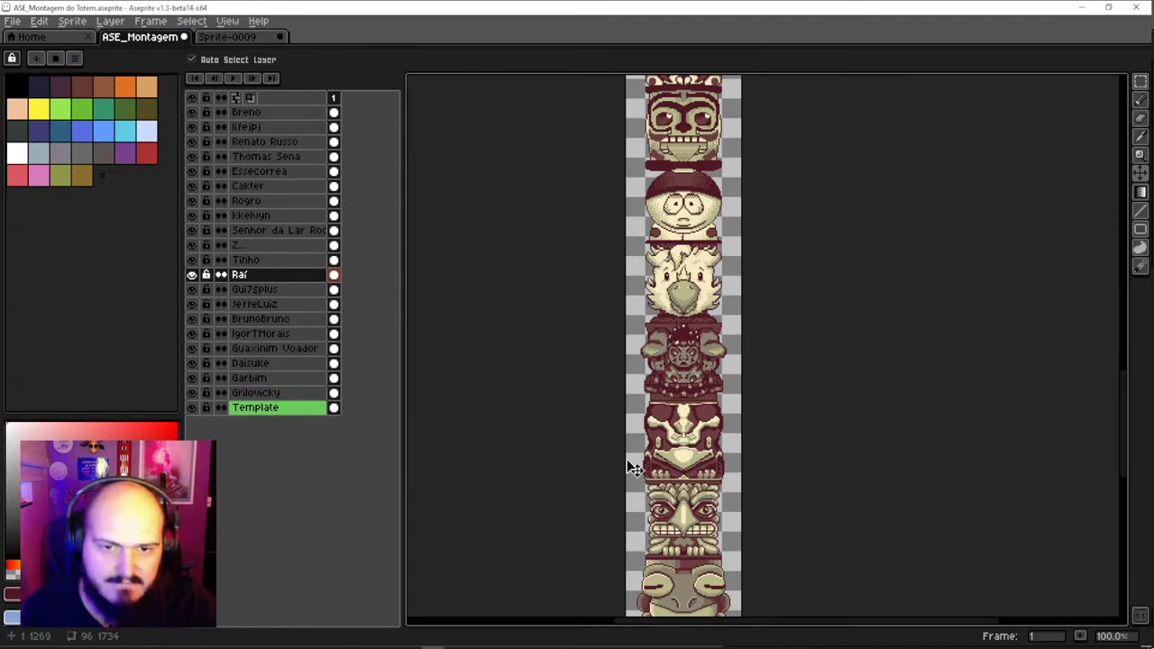
{"action": "left_click_drag", "start_coordinate": [699, 302], "coordinate": [679, 449]}
{"action": "left_click", "coordinate": [678, 449]}
{"action": "left_click", "coordinate": [685, 383]}
{"action": "left_click", "coordinate": [672, 444]}
{"action": "left_click", "coordinate": [682, 380]}
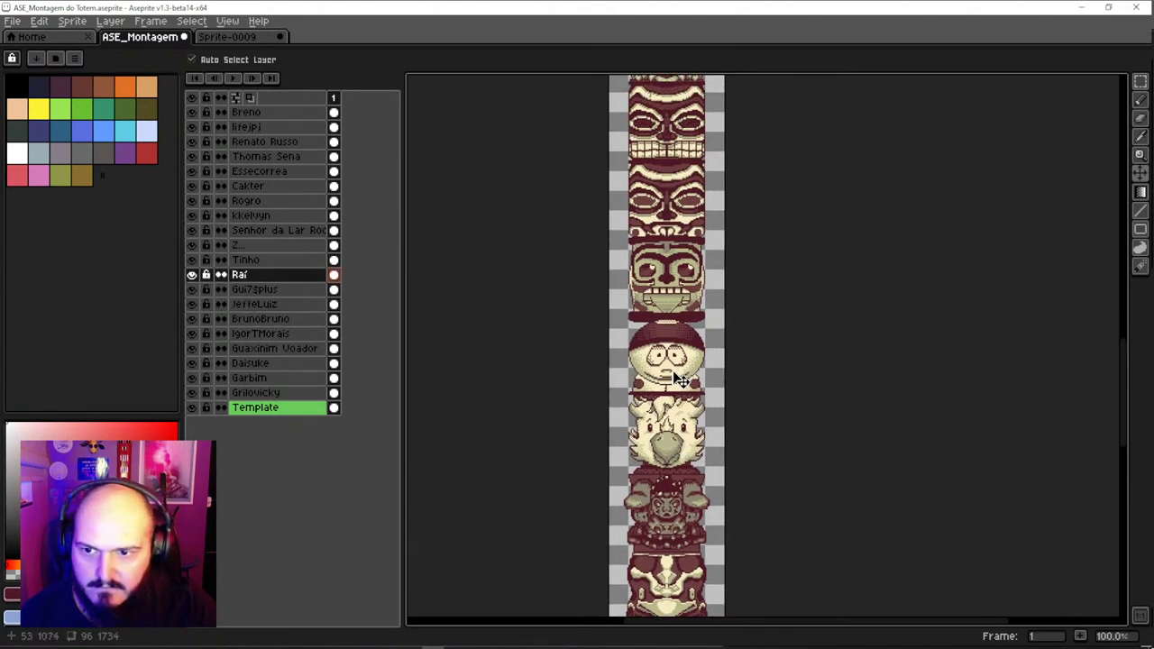
{"action": "left_click_drag", "start_coordinate": [678, 394], "coordinate": [688, 272]}
{"action": "key", "text": "ctrl+z"}
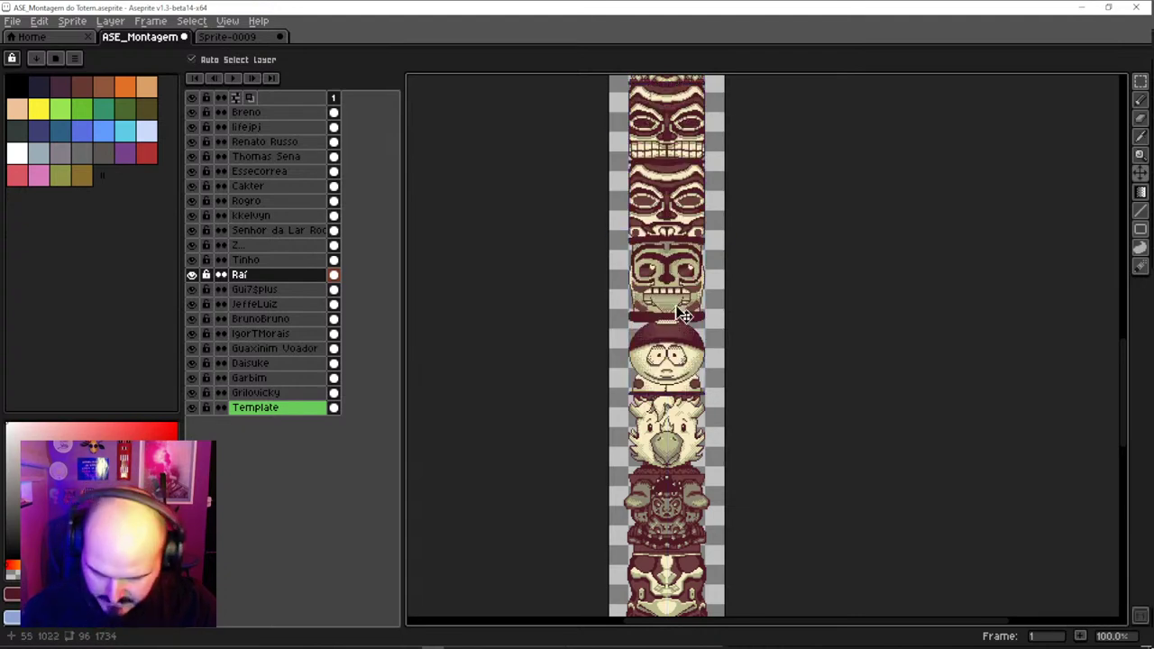
{"action": "left_click_drag", "start_coordinate": [682, 312], "coordinate": [680, 398]}
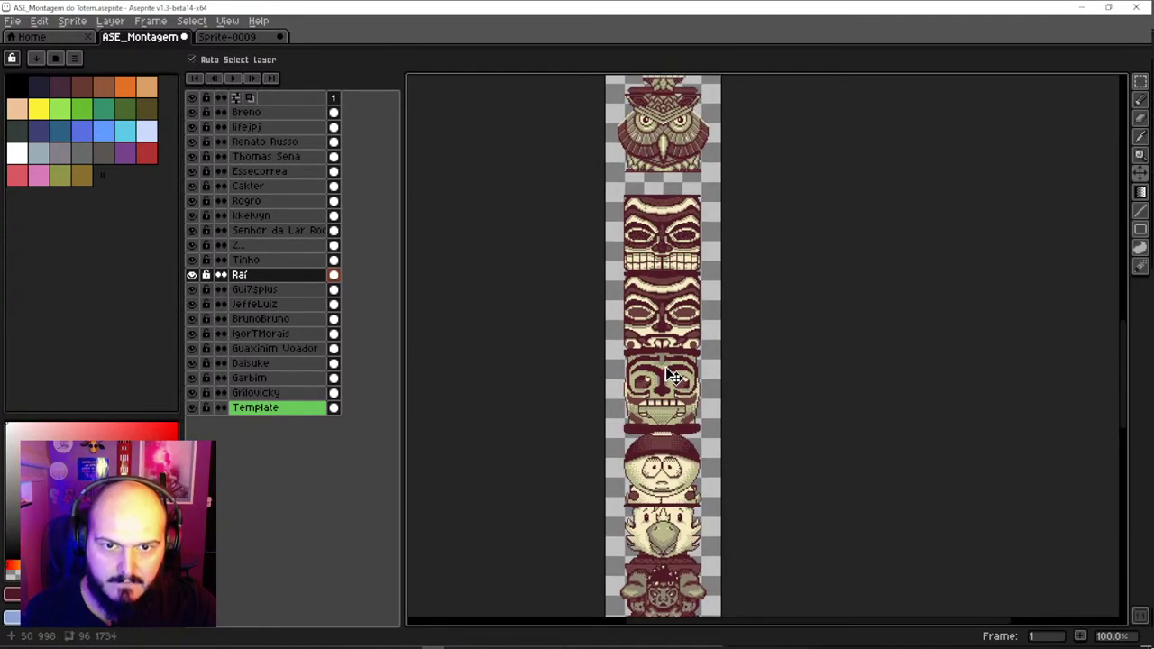
Marquee-select the Cartman head and move it up the totem beneath the owl
{"action": "key", "text": "ctrl+z"}
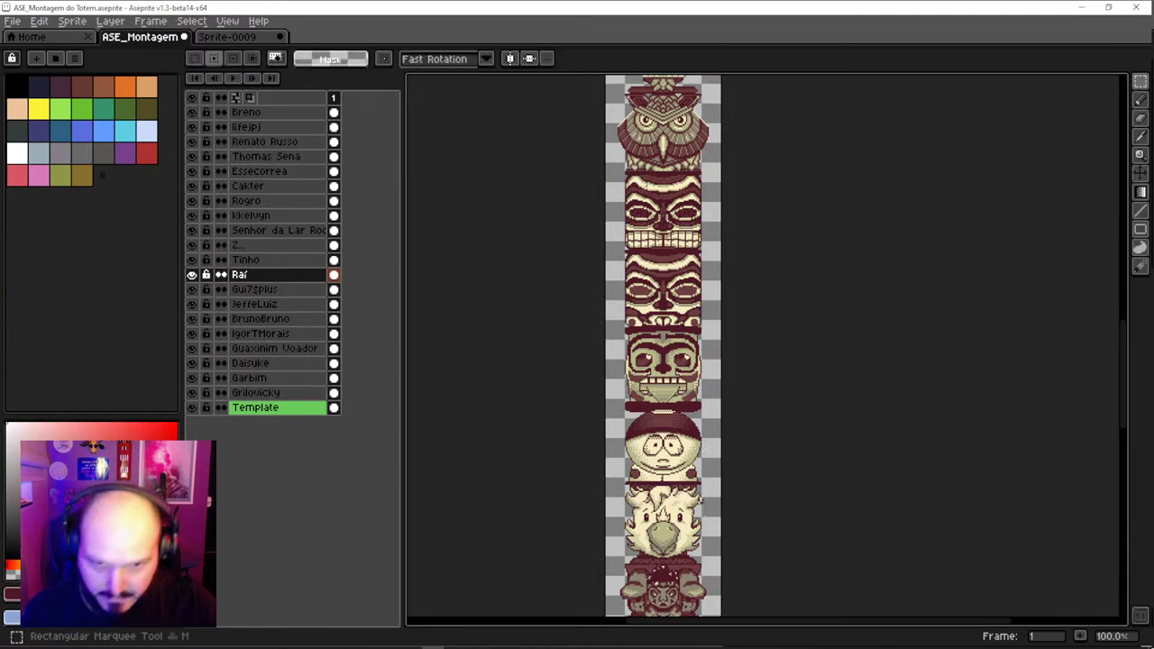
{"action": "scroll", "coordinate": [699, 496], "scroll_direction": "up", "scroll_amount": 2}
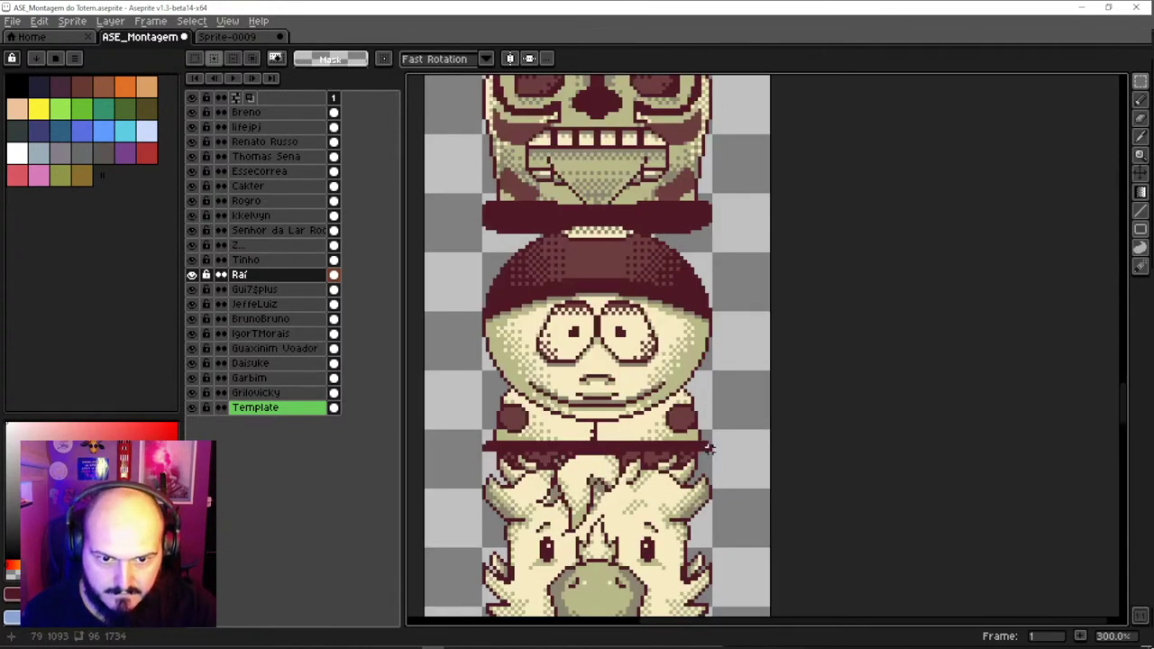
{"action": "left_click_drag", "start_coordinate": [710, 448], "coordinate": [483, 216]}
{"action": "scroll", "coordinate": [701, 232], "scroll_direction": "up", "scroll_amount": 3}
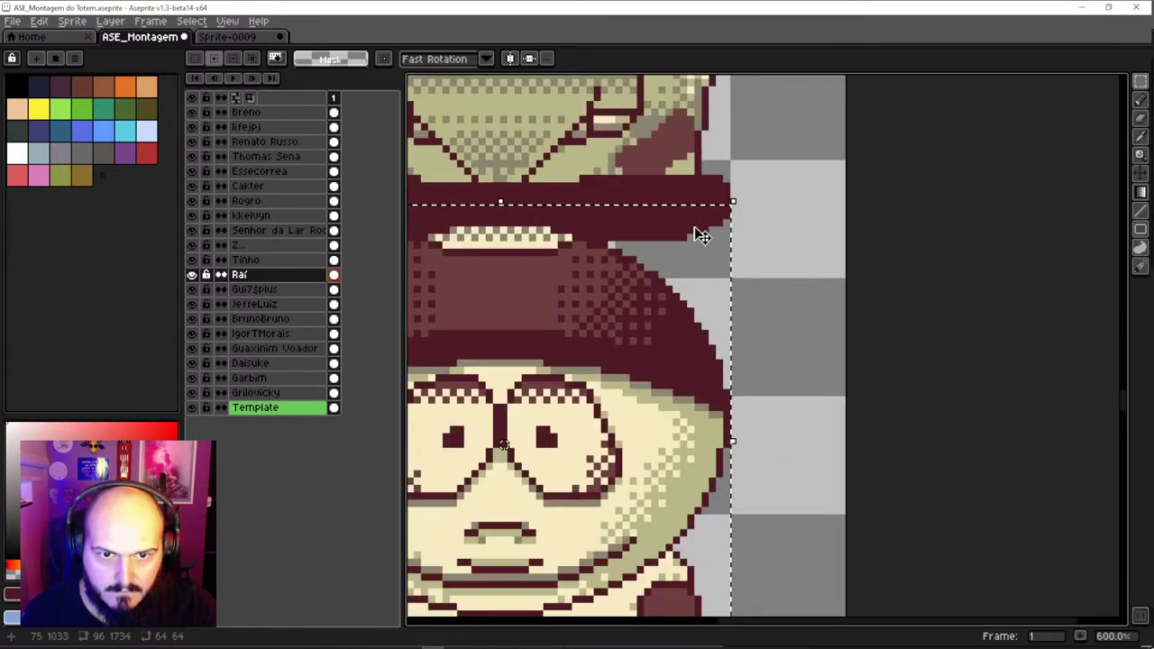
{"action": "scroll", "coordinate": [700, 232], "scroll_direction": "up", "scroll_amount": 1}
{"action": "scroll", "coordinate": [701, 231], "scroll_direction": "down", "scroll_amount": 7}
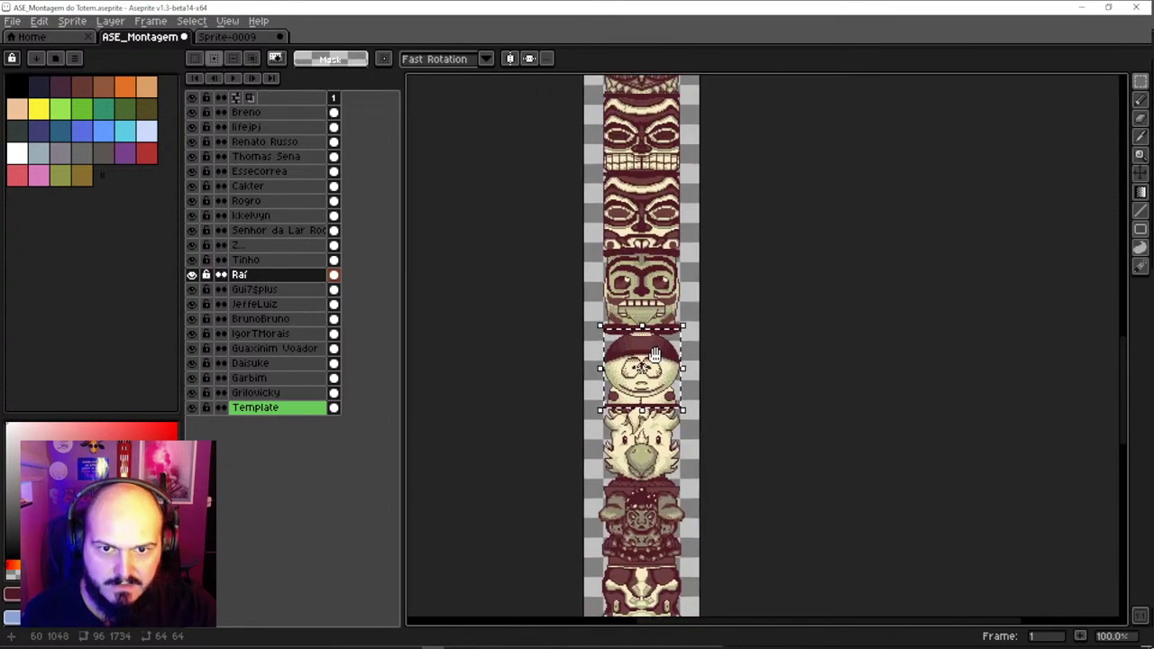
{"action": "left_click_drag", "start_coordinate": [656, 356], "coordinate": [668, 146]}
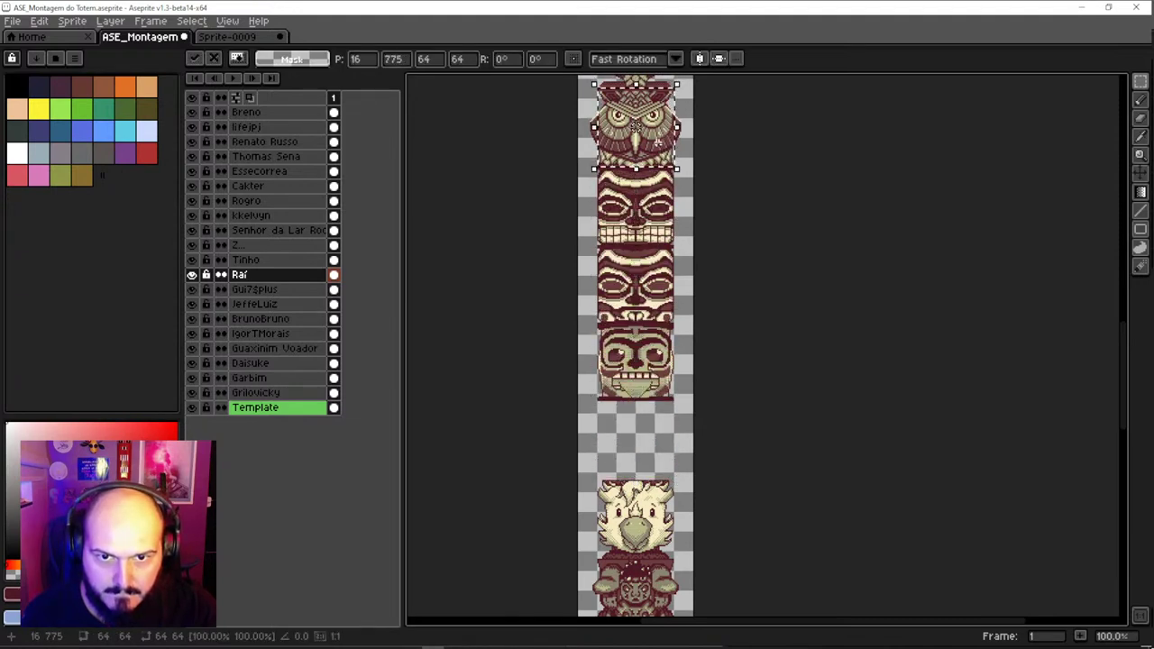
{"action": "key", "text": "Return"}
Shift the tiki stack down below the owl and clear the Cartman selection
{"action": "left_click_drag", "start_coordinate": [657, 216], "coordinate": [659, 293]}
{"action": "scroll", "coordinate": [658, 293], "scroll_direction": "up", "scroll_amount": 1}
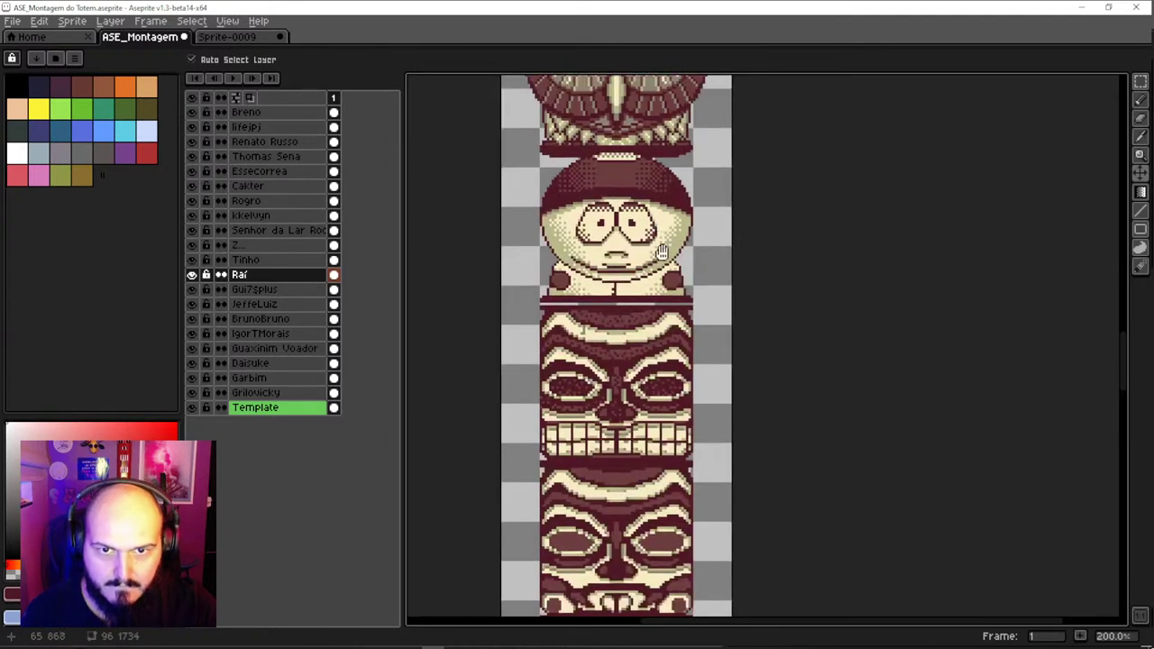
{"action": "scroll", "coordinate": [685, 226], "scroll_direction": "up", "scroll_amount": 3}
{"action": "key", "text": "m"}
{"action": "left_click_drag", "start_coordinate": [711, 153], "coordinate": [524, 354]}
{"action": "key", "text": "ctrl+d"}
With the Move tool, drag the Essecorrea piece and another piece lower down the totem
{"action": "scroll", "coordinate": [629, 353], "scroll_direction": "down", "scroll_amount": 2}
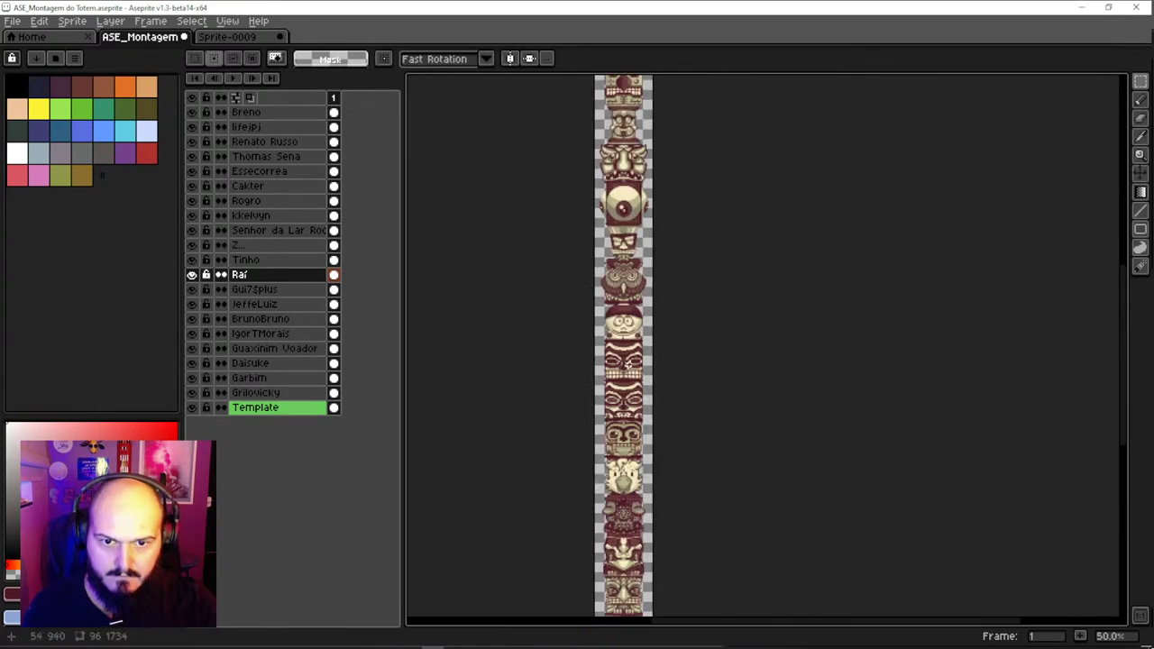
{"action": "key", "text": "v"}
{"action": "scroll", "coordinate": [635, 360], "scroll_direction": "up", "scroll_amount": 1}
{"action": "scroll", "coordinate": [635, 360], "scroll_direction": "up", "scroll_amount": 1}
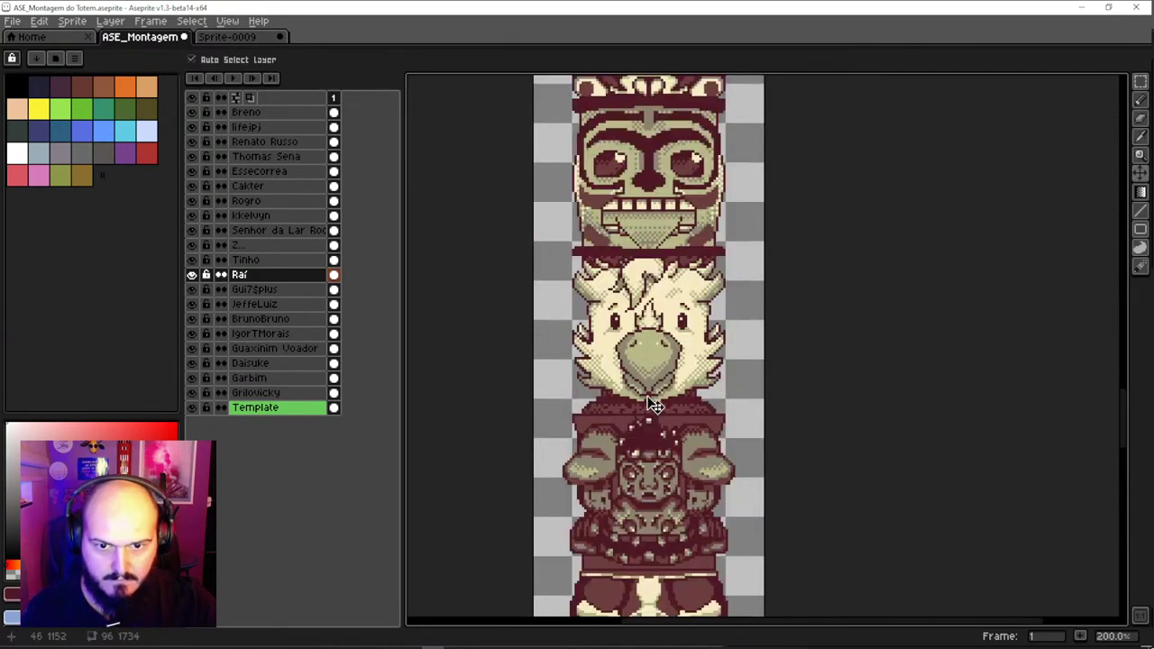
{"action": "scroll", "coordinate": [655, 404], "scroll_direction": "down", "scroll_amount": 3}
{"action": "scroll", "coordinate": [650, 379], "scroll_direction": "down", "scroll_amount": 3}
{"action": "scroll", "coordinate": [640, 339], "scroll_direction": "up", "scroll_amount": 1}
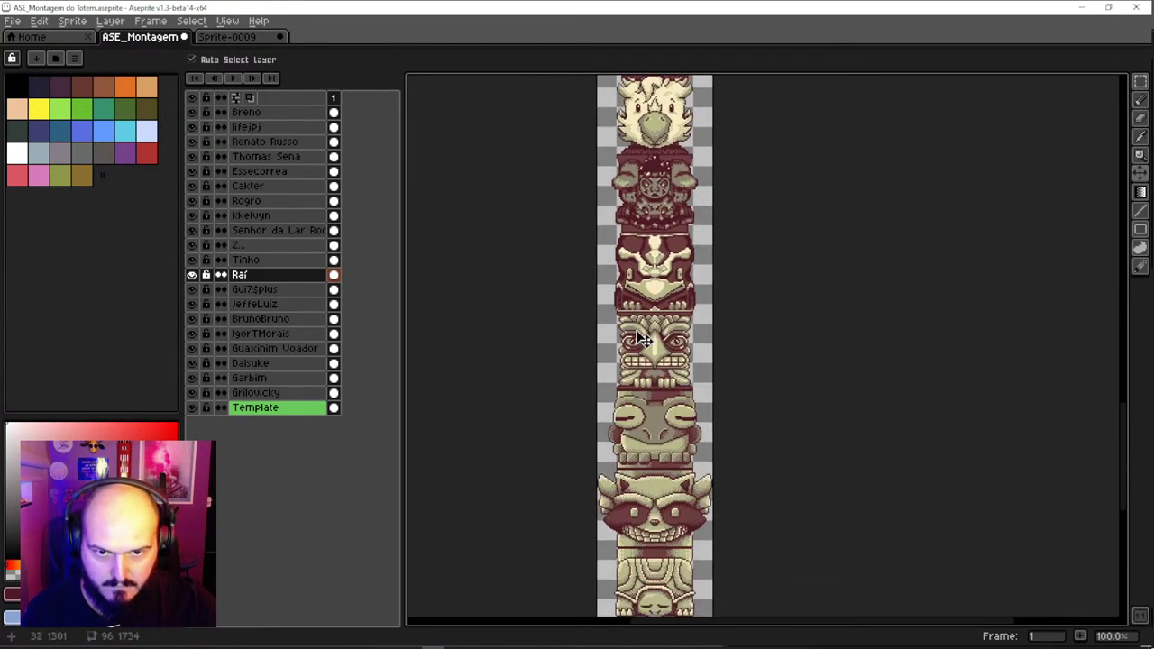
{"action": "scroll", "coordinate": [640, 339], "scroll_direction": "down", "scroll_amount": 5}
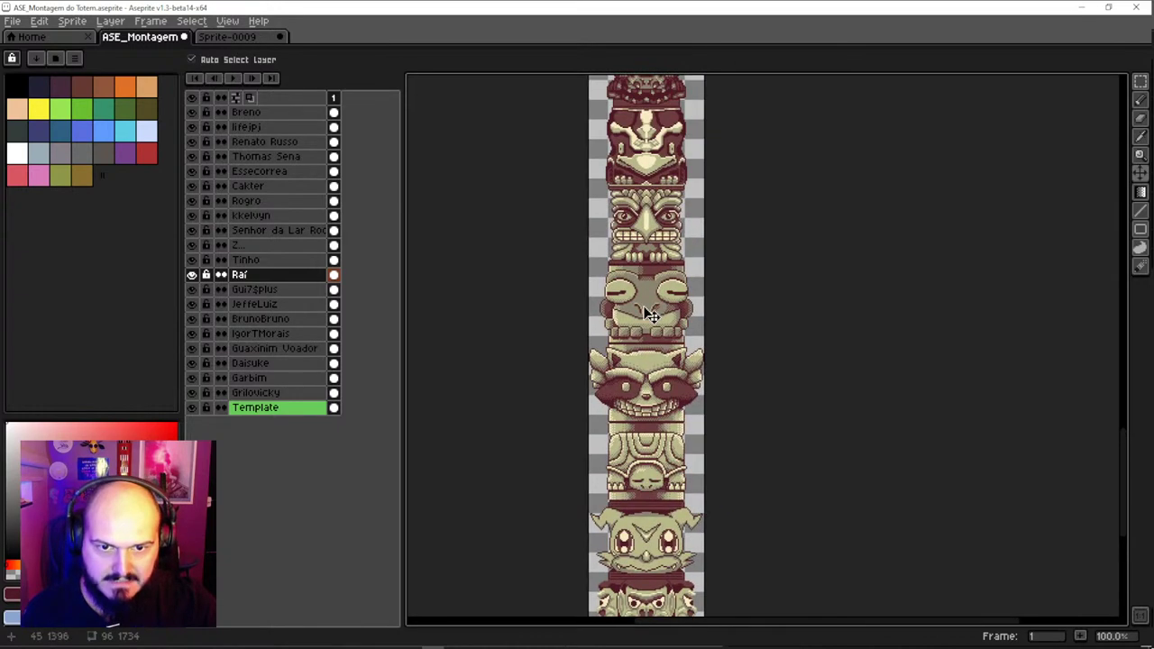
{"action": "scroll", "coordinate": [651, 315], "scroll_direction": "down", "scroll_amount": 4}
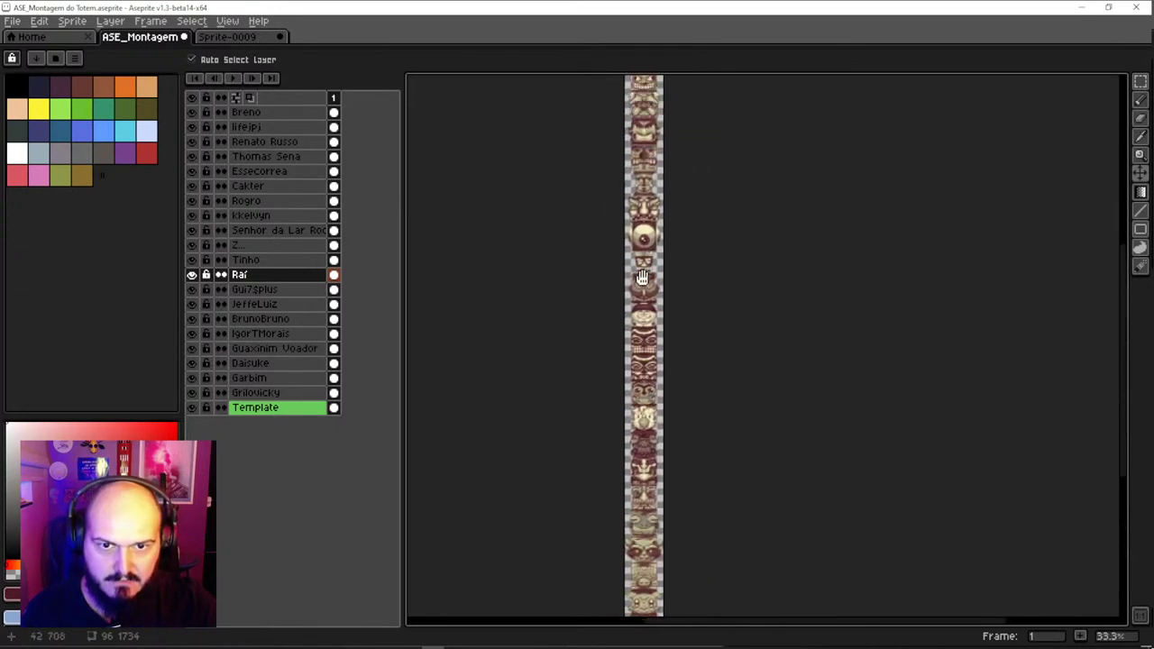
{"action": "scroll", "coordinate": [642, 277], "scroll_direction": "up", "scroll_amount": 5}
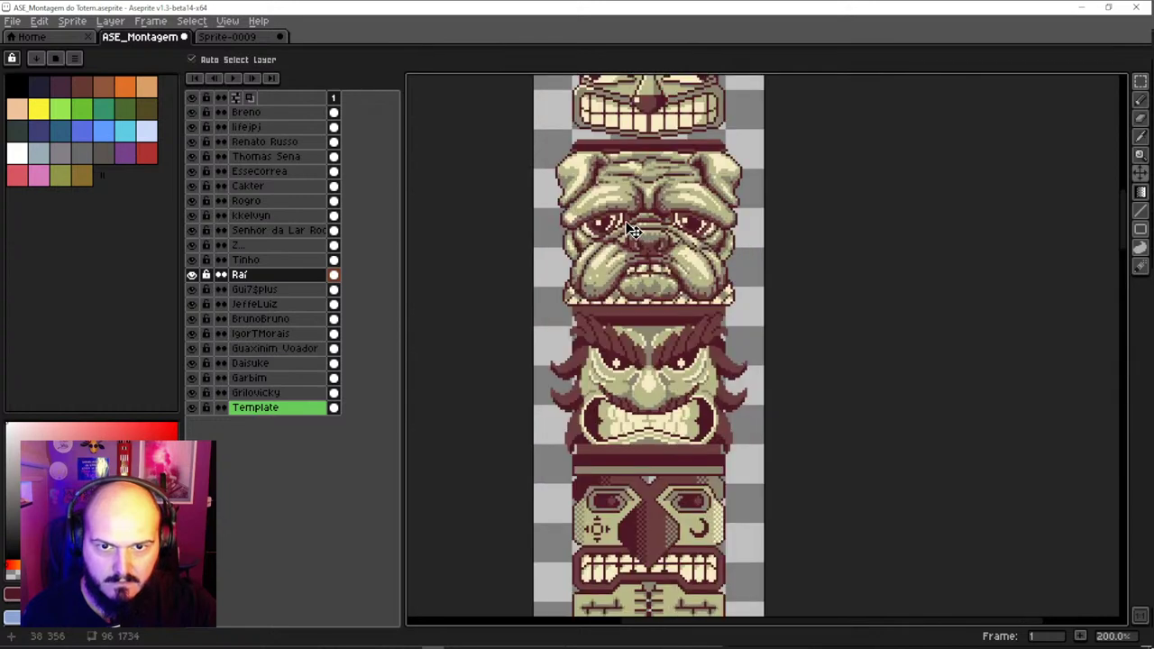
{"action": "scroll", "coordinate": [640, 218], "scroll_direction": "down", "scroll_amount": 3}
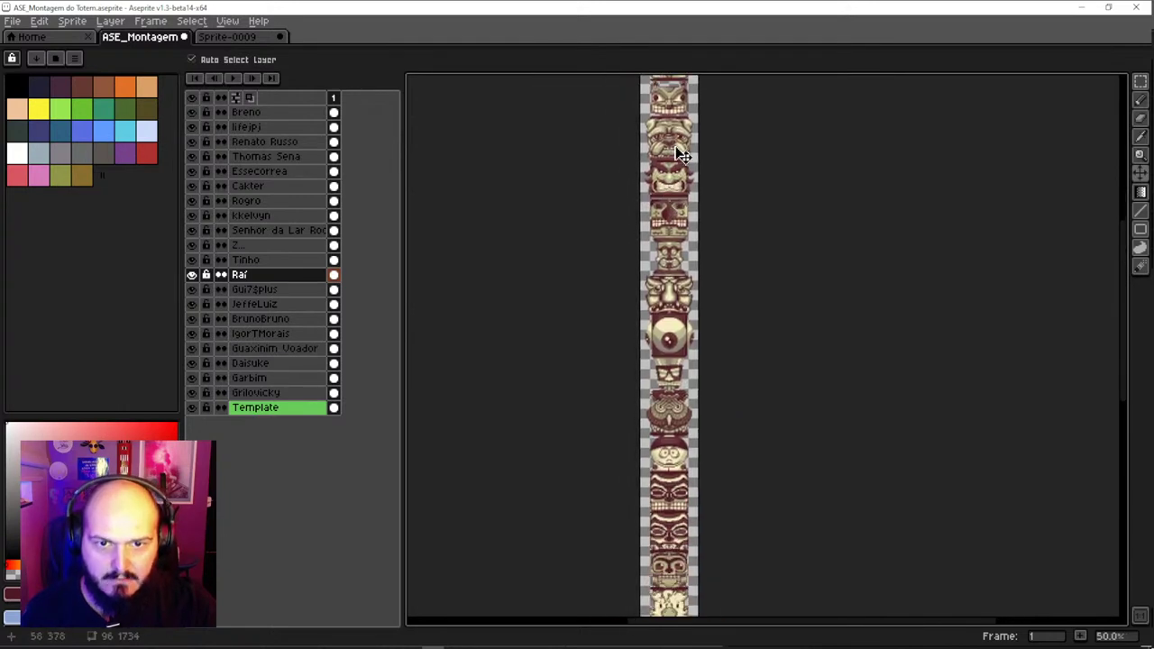
{"action": "left_click_drag", "start_coordinate": [682, 156], "coordinate": [681, 542]}
{"action": "scroll", "coordinate": [668, 381], "scroll_direction": "down", "scroll_amount": 3}
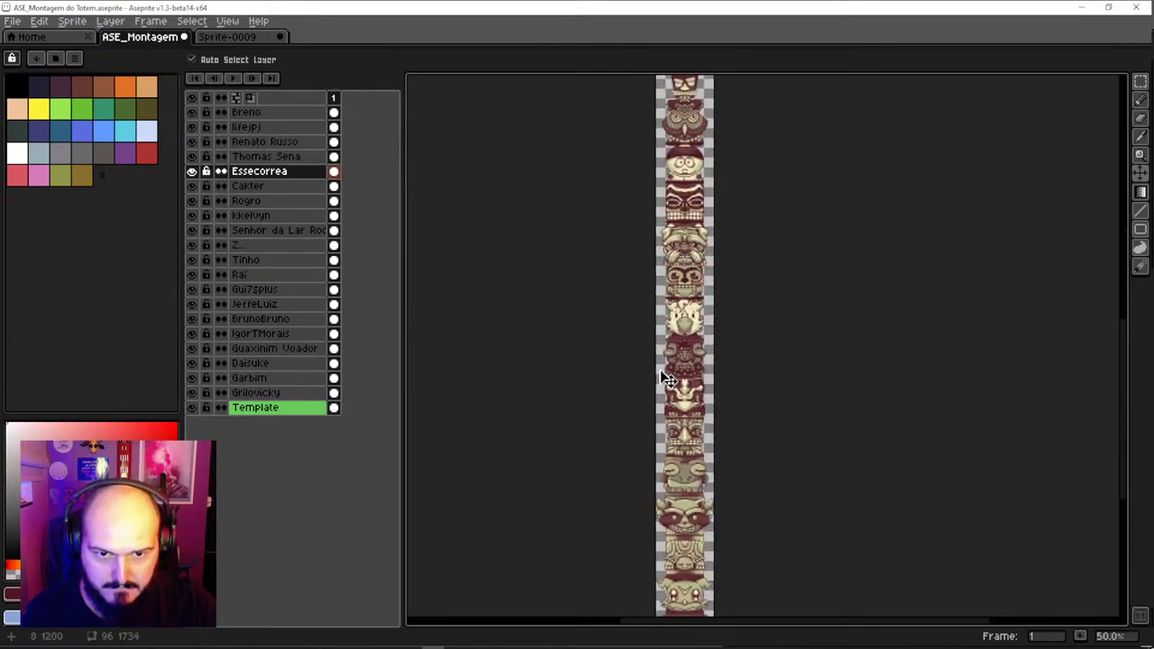
{"action": "scroll", "coordinate": [668, 380], "scroll_direction": "up", "scroll_amount": 1}
{"action": "left_click_drag", "start_coordinate": [710, 217], "coordinate": [729, 343]}
Drop the bulldog face into the lower slot and the red-eyed face to the base
{"action": "scroll", "coordinate": [732, 343], "scroll_direction": "down", "scroll_amount": 3}
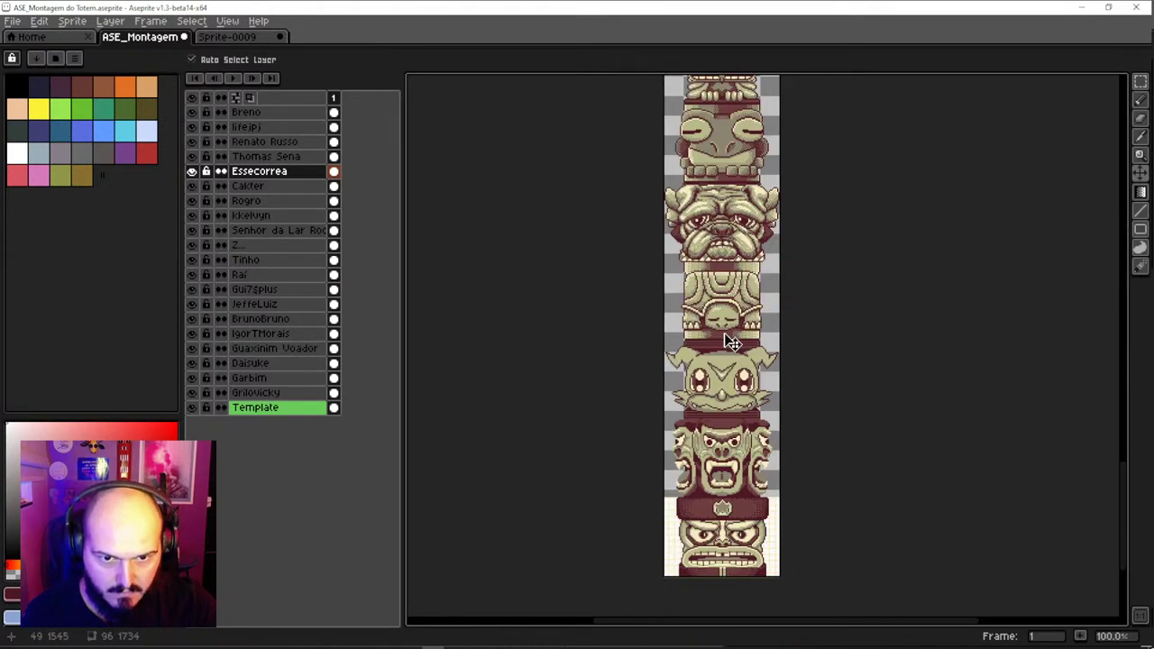
{"action": "left_click_drag", "start_coordinate": [744, 226], "coordinate": [739, 455]}
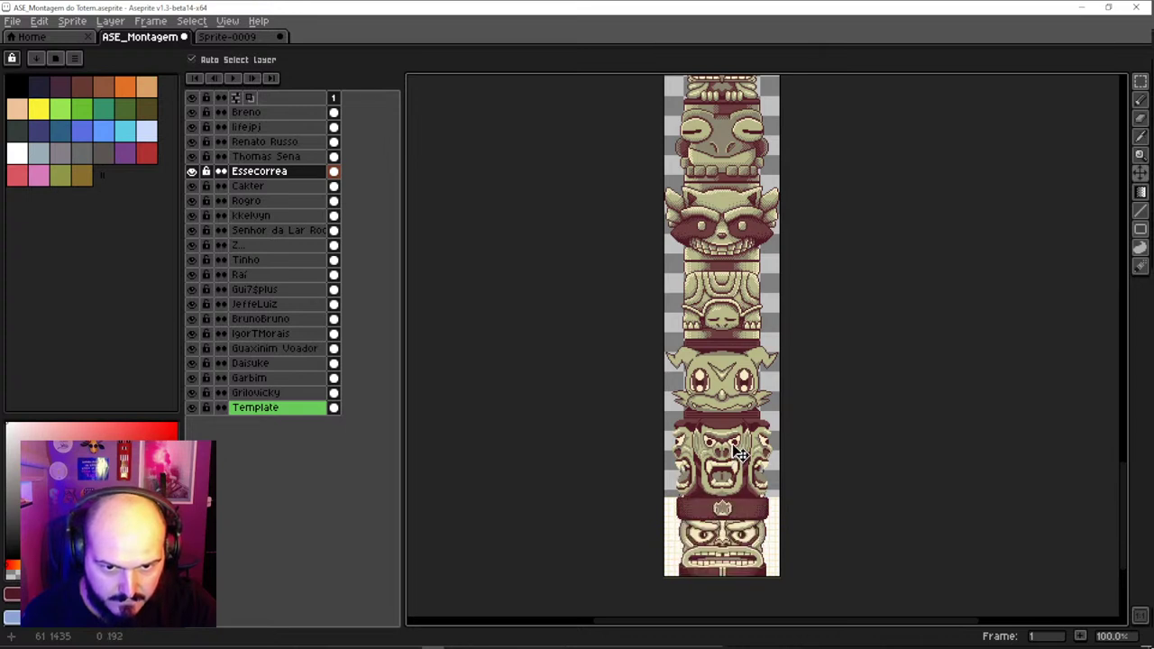
{"action": "mouse_move", "coordinate": [734, 546]}
{"action": "left_mouse_down"}
{"action": "mouse_move", "coordinate": [735, 453]}
{"action": "mouse_move", "coordinate": [729, 558]}
{"action": "left_mouse_up"}
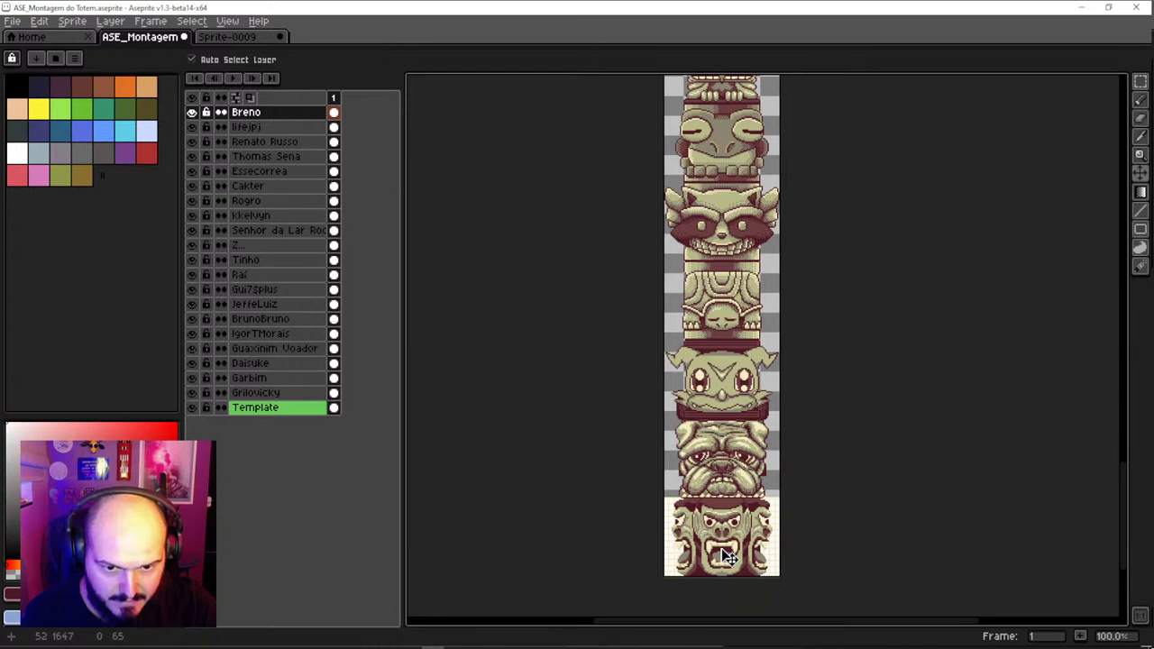
{"action": "key", "text": "Up"}
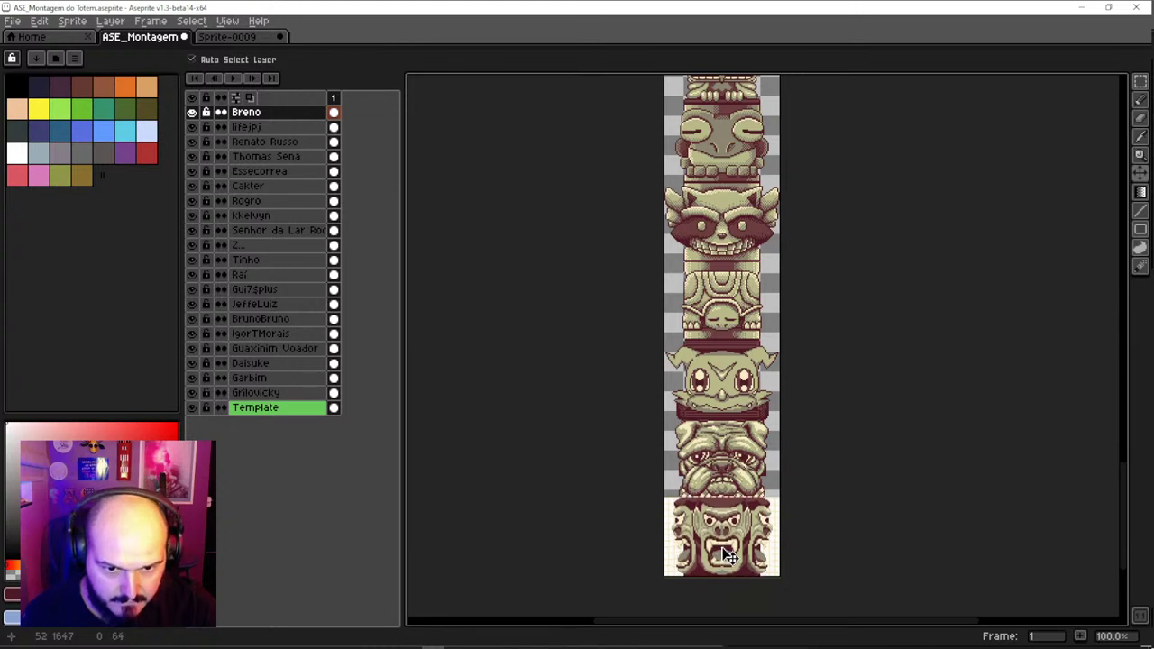
Fine-tune the bulldog face on the Essecorrea layer with arrow-key nudges and confirm its position
{"action": "left_click", "coordinate": [724, 478]}
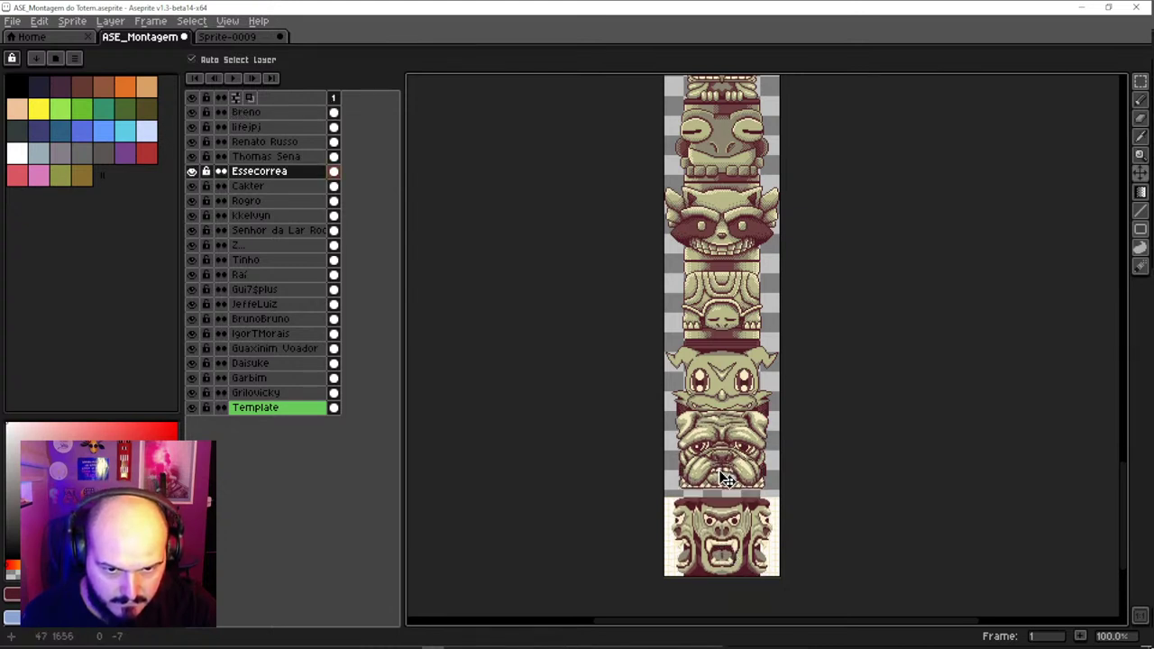
{"action": "key", "text": "Up"}
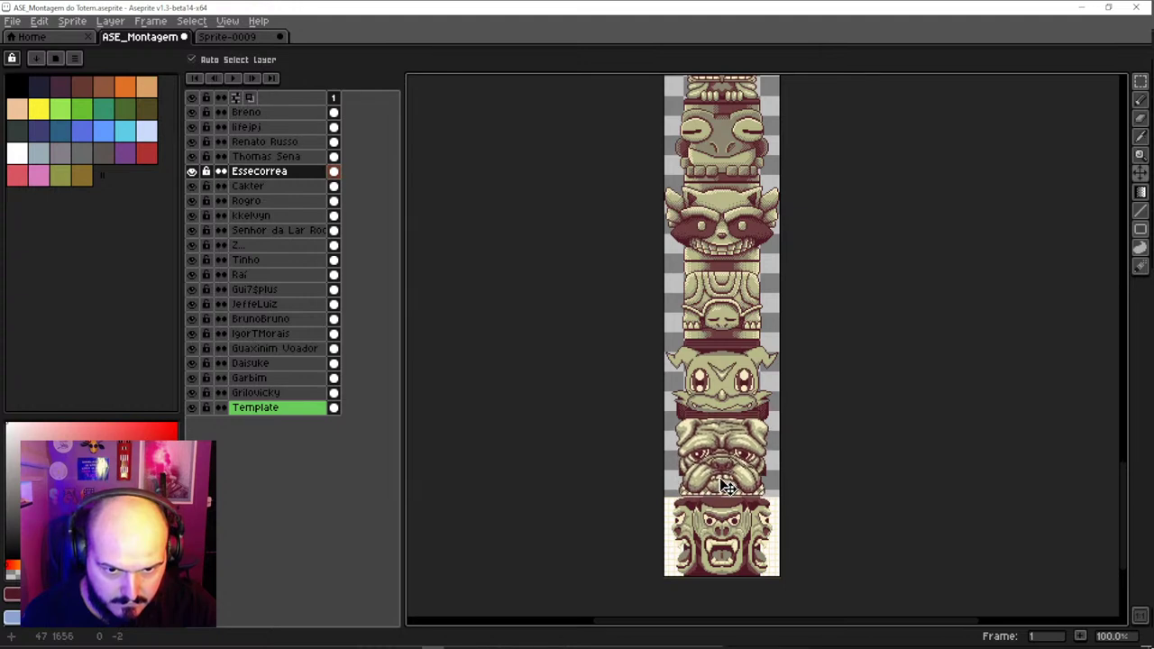
{"action": "key", "text": "Down"}
{"action": "key", "text": "Down"}
{"action": "key", "text": "Left"}
{"action": "scroll", "coordinate": [729, 487], "scroll_direction": "up", "scroll_amount": 2}
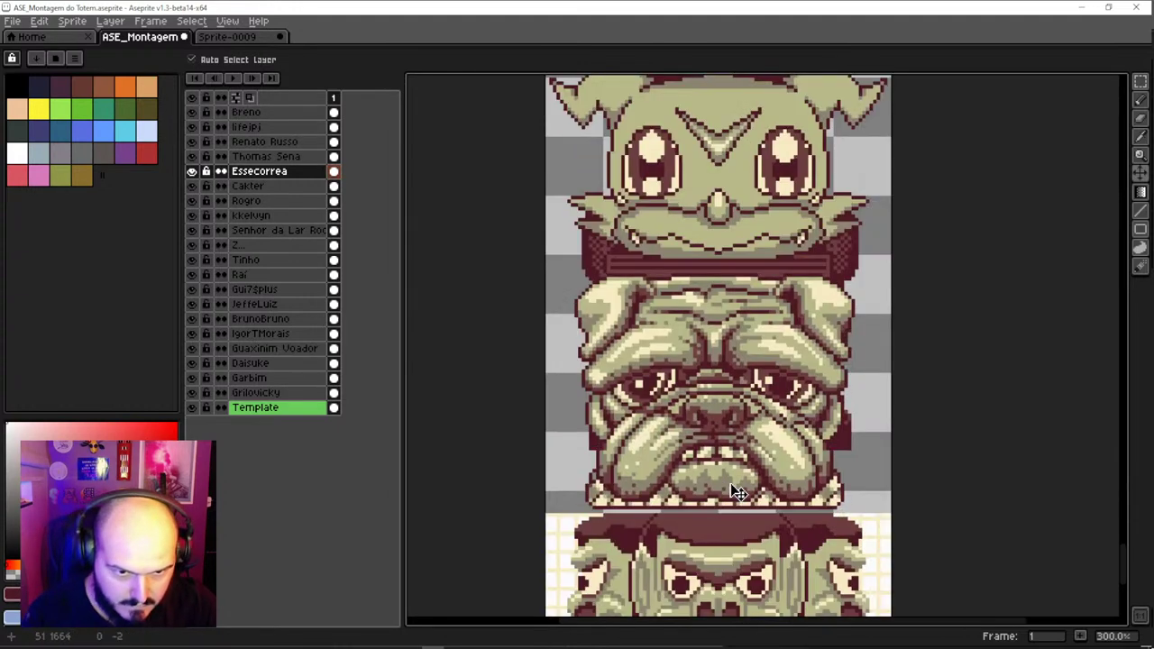
{"action": "key", "text": "Right"}
{"action": "key", "text": "Up"}
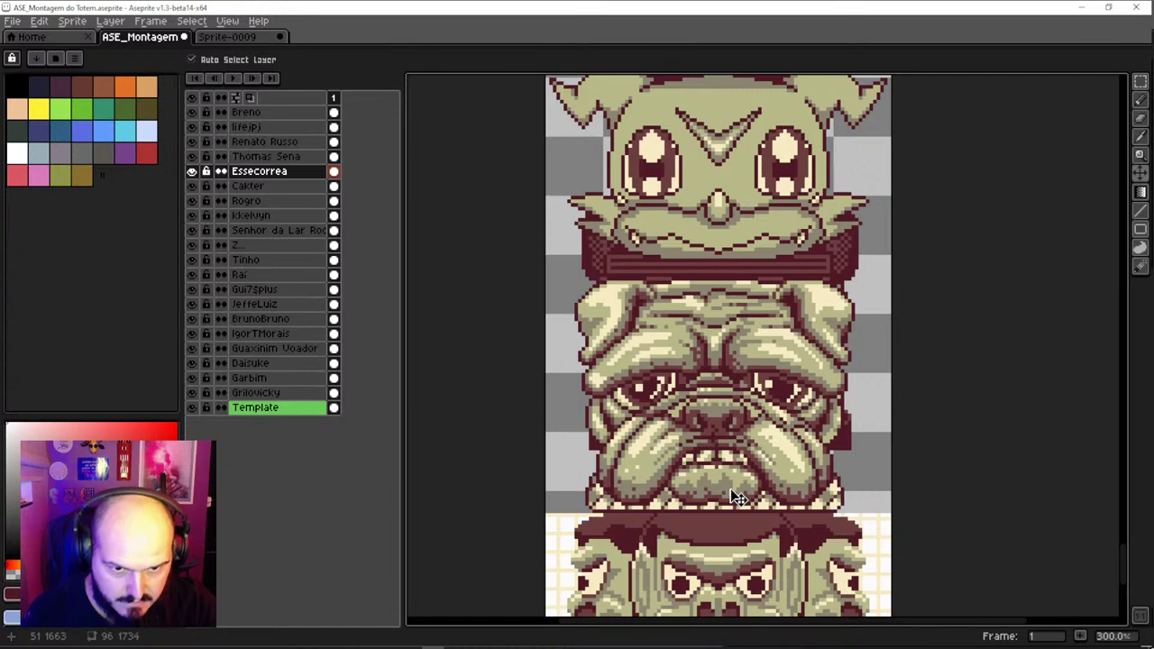
{"action": "key", "text": "ctrl+t"}
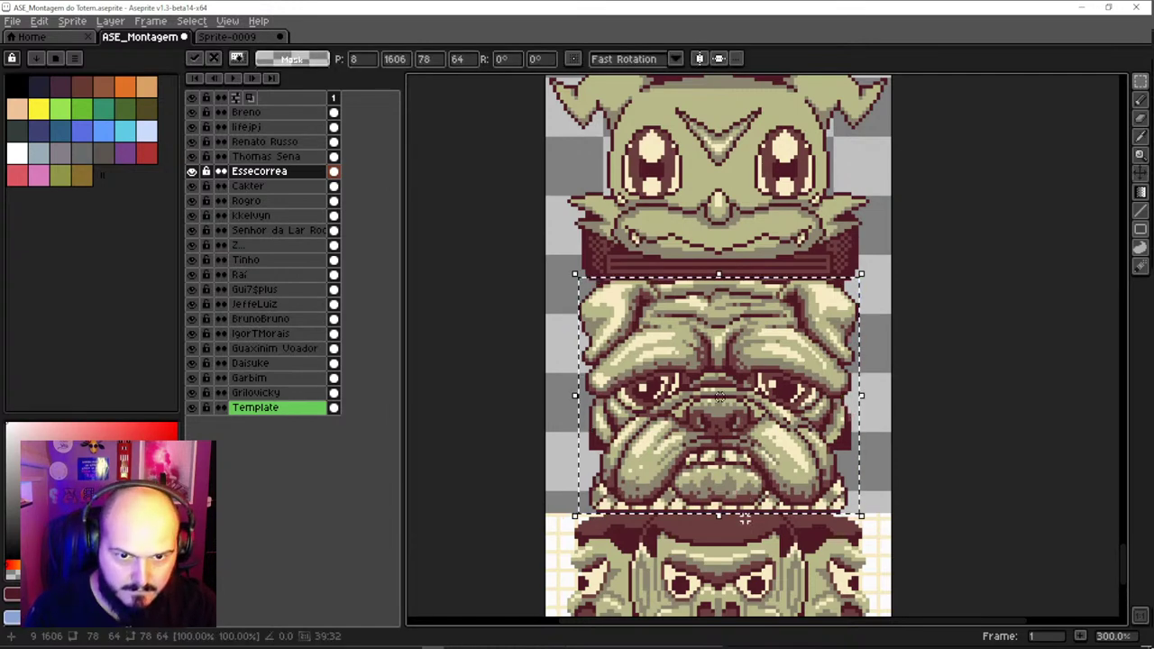
{"action": "key", "text": "Return"}
{"action": "key", "text": "v"}
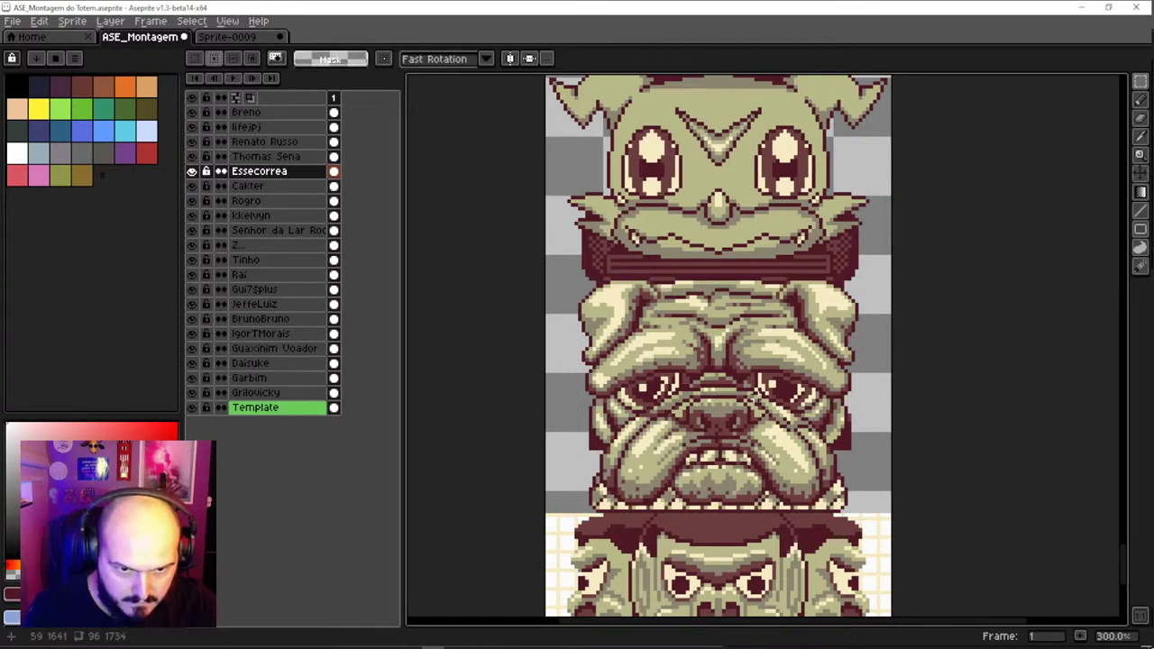
{"action": "scroll", "coordinate": [746, 293], "scroll_direction": "down", "scroll_amount": 2}
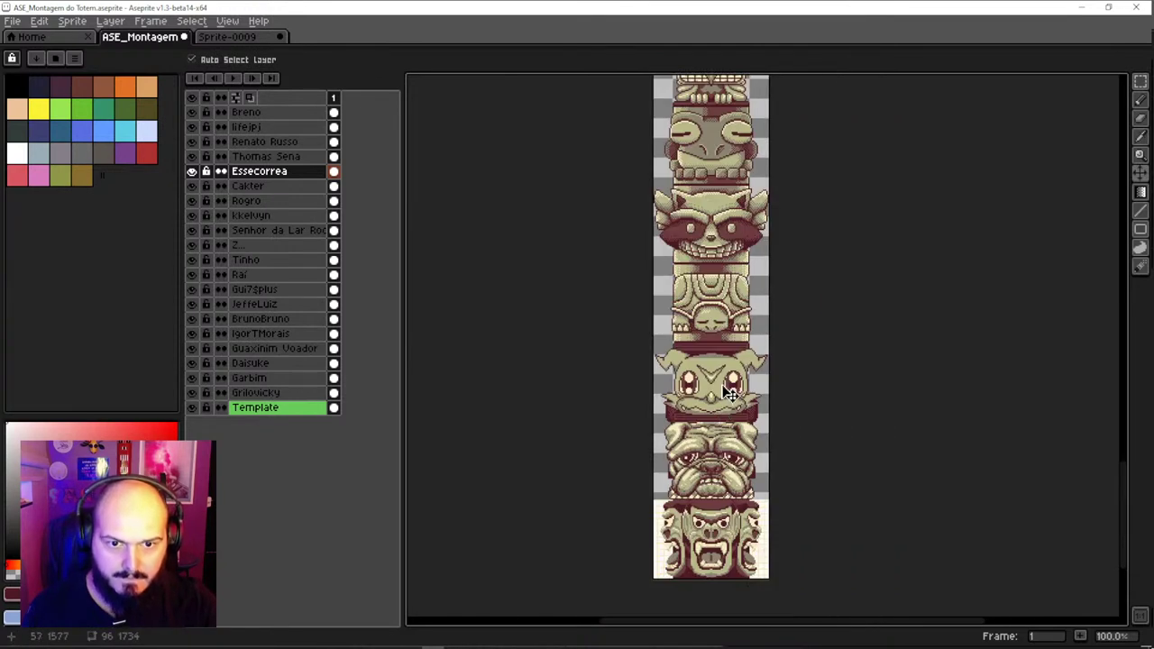
Rearrange the Daisuke goblin, angry and bulldog faces, then undo the last move
{"action": "left_click_drag", "start_coordinate": [729, 392], "coordinate": [728, 308]}
{"action": "left_click_drag", "start_coordinate": [728, 406], "coordinate": [730, 348]}
{"action": "scroll", "coordinate": [709, 439], "scroll_direction": "up", "scroll_amount": 1}
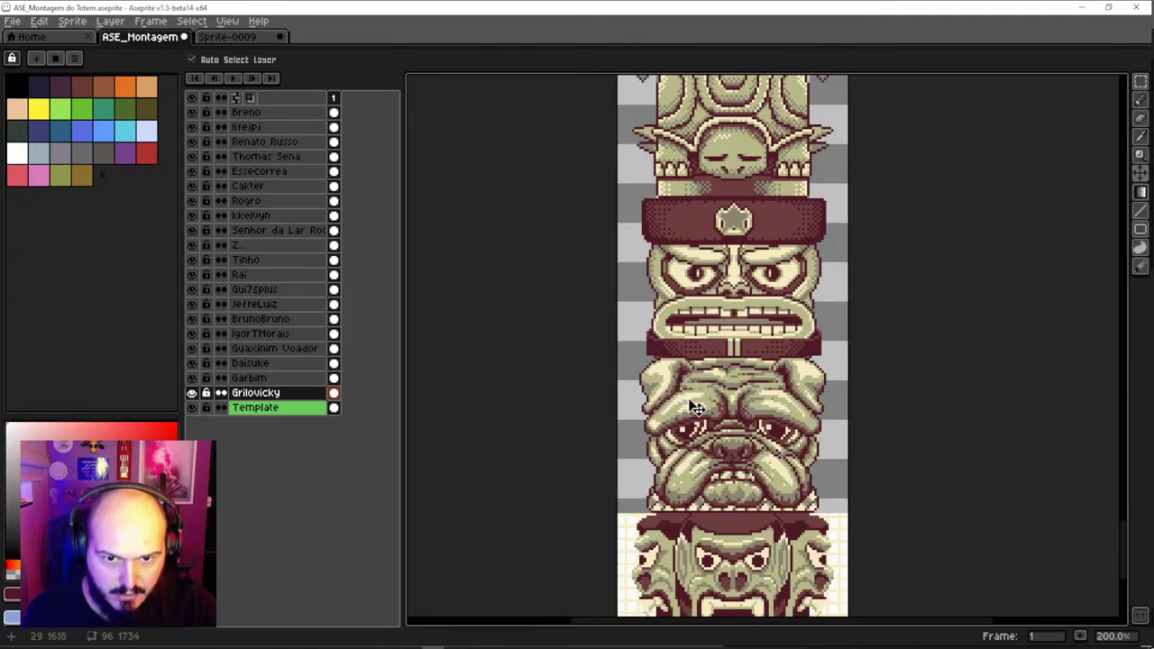
{"action": "left_click_drag", "start_coordinate": [744, 503], "coordinate": [748, 284]}
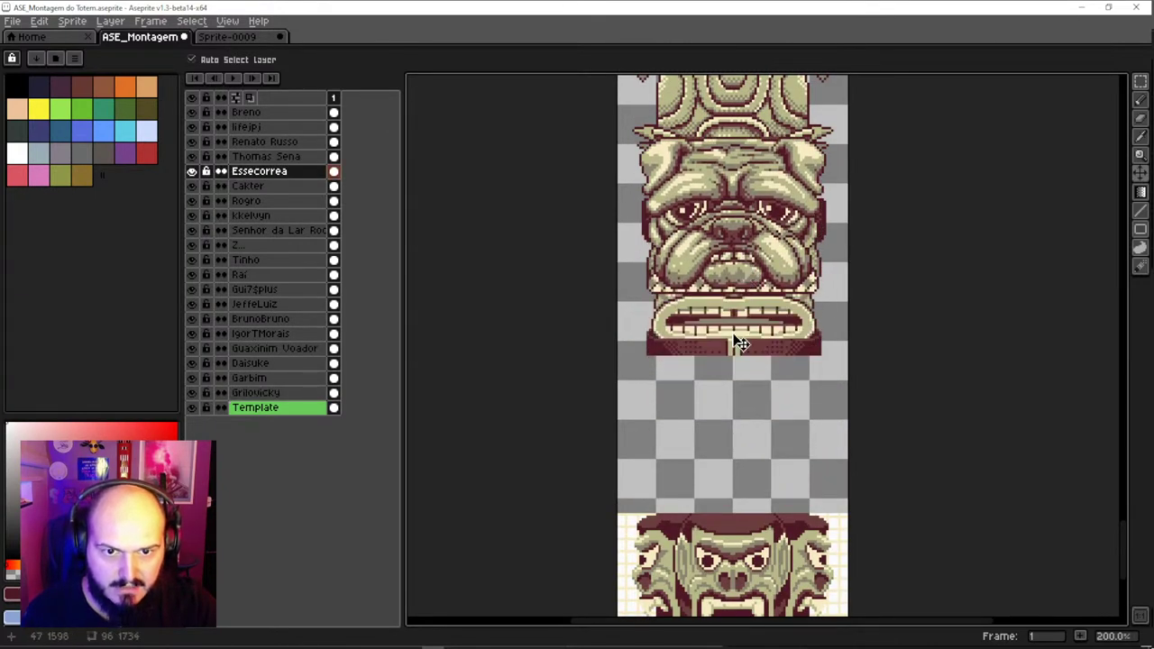
{"action": "left_click_drag", "start_coordinate": [740, 344], "coordinate": [741, 283]}
{"action": "left_click_drag", "start_coordinate": [734, 428], "coordinate": [734, 497]}
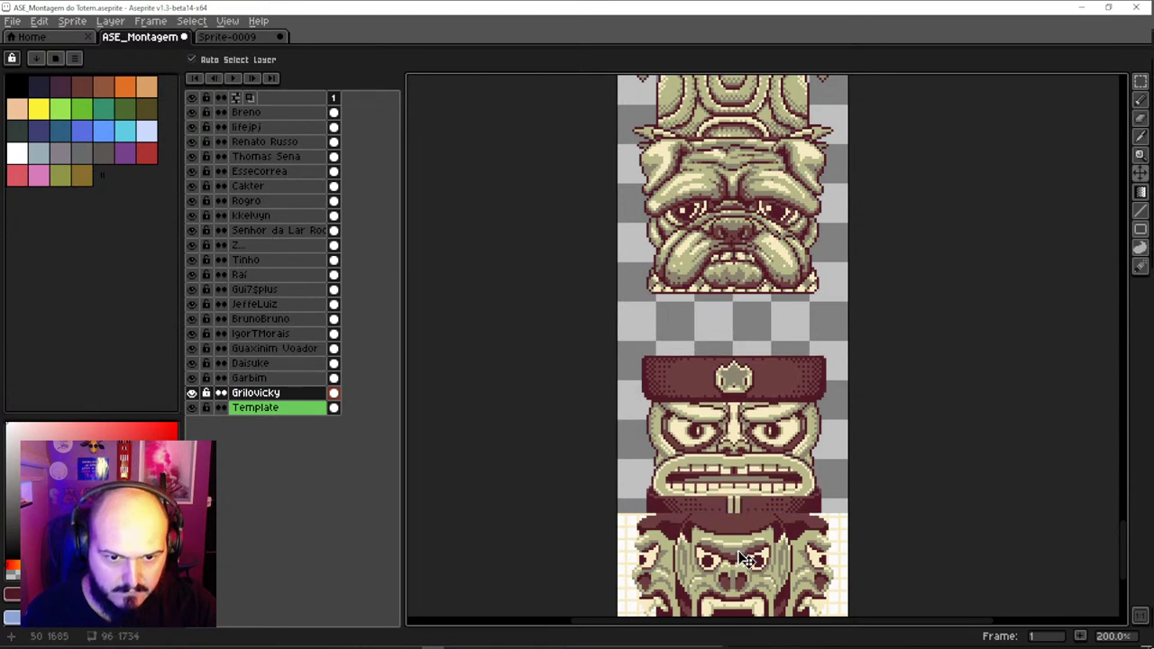
{"action": "scroll", "coordinate": [747, 559], "scroll_direction": "down", "scroll_amount": 2}
{"action": "scroll", "coordinate": [742, 391], "scroll_direction": "up", "scroll_amount": 1}
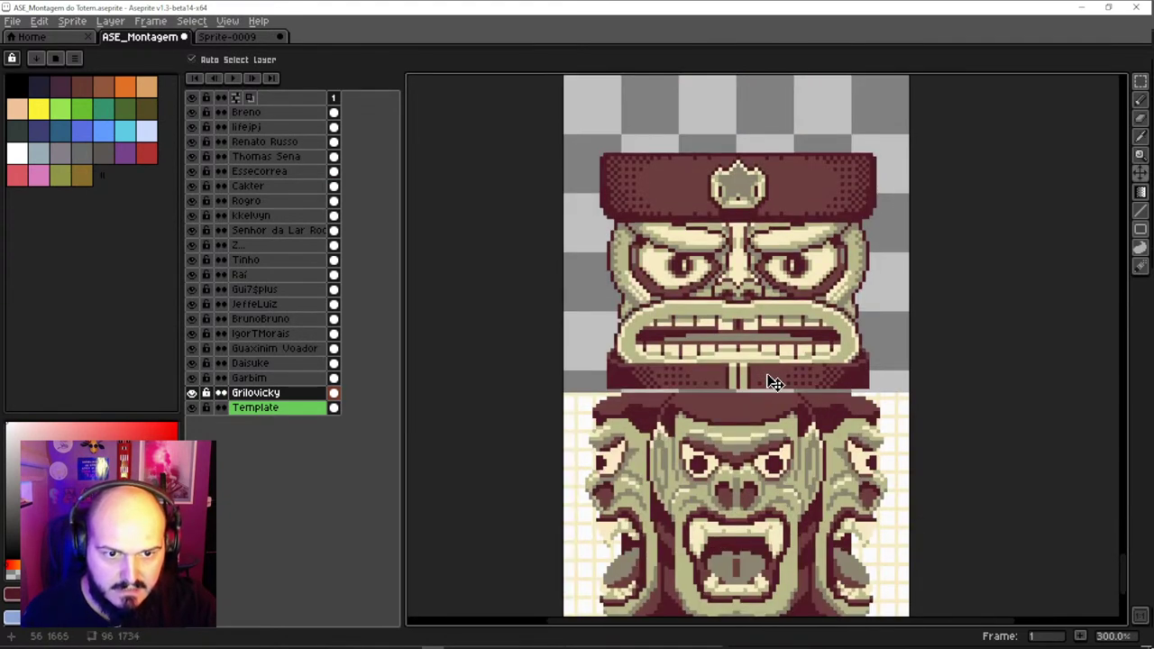
{"action": "key", "text": "ctrl+z"}
Activate the top layer, choose the Pencil and turn on vertical symmetry
{"action": "scroll", "coordinate": [772, 382], "scroll_direction": "up", "scroll_amount": 1}
{"action": "left_click", "coordinate": [857, 418]}
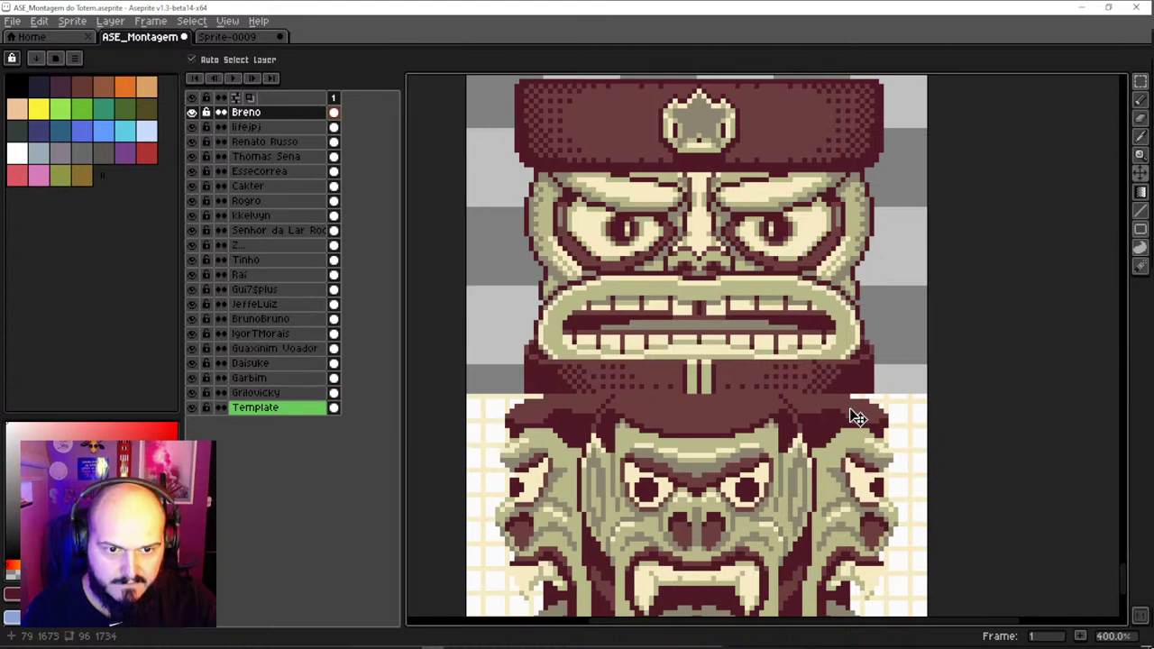
{"action": "key", "text": "b"}
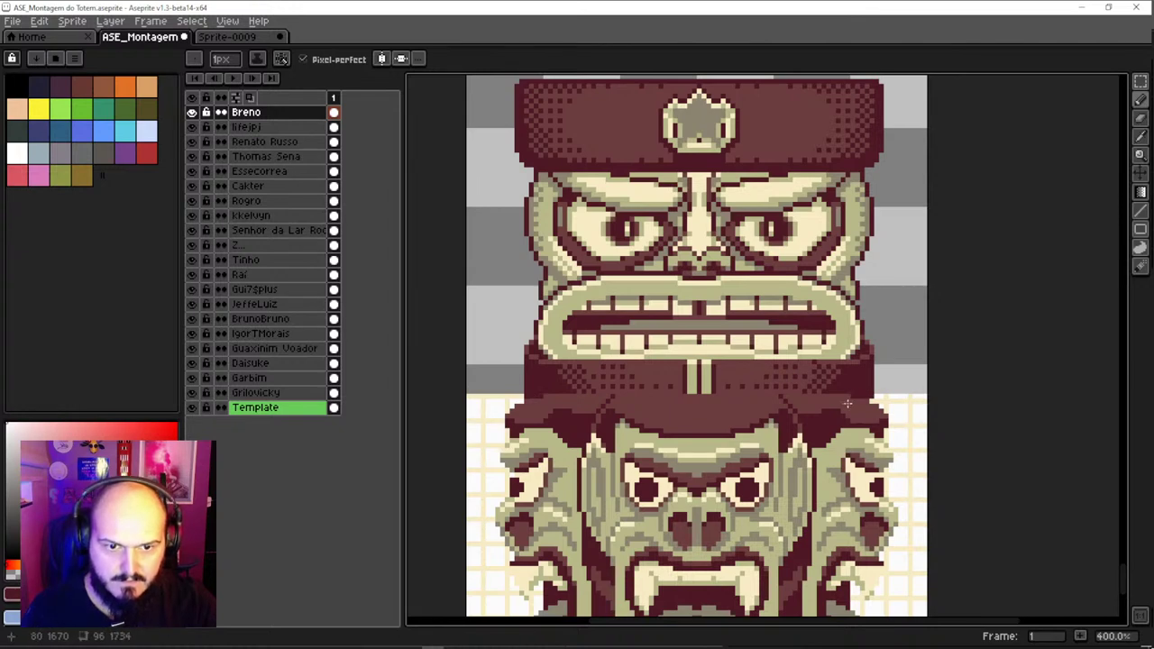
{"action": "key", "text": "ctrl"}
{"action": "key", "text": "ctrl"}
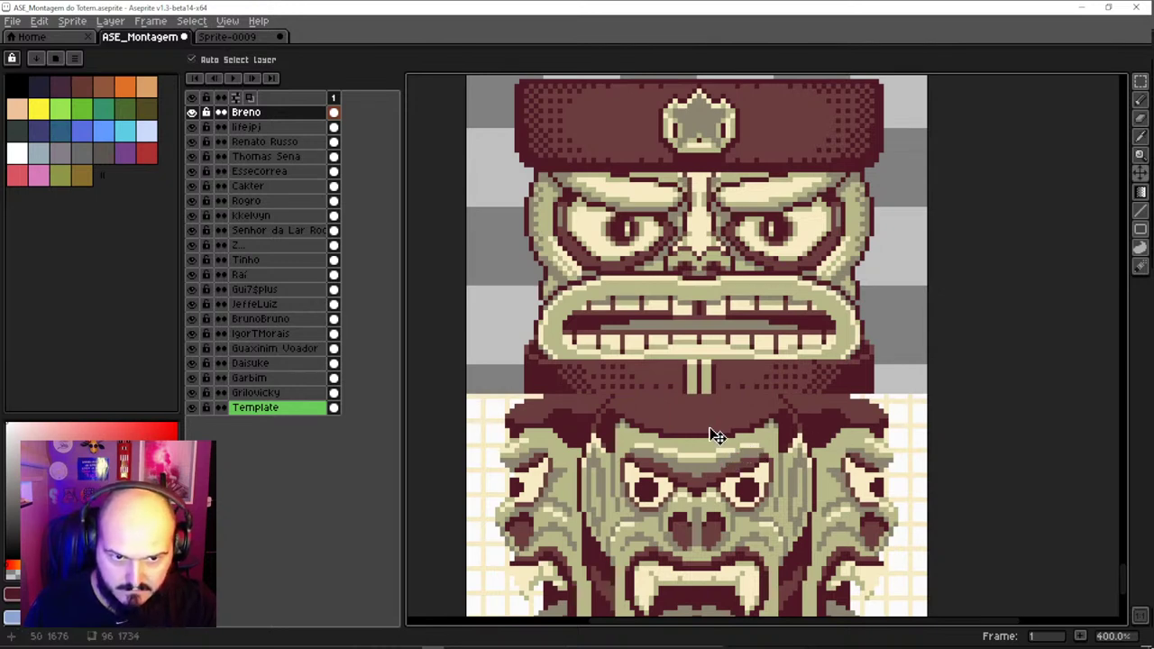
{"action": "key", "text": "b"}
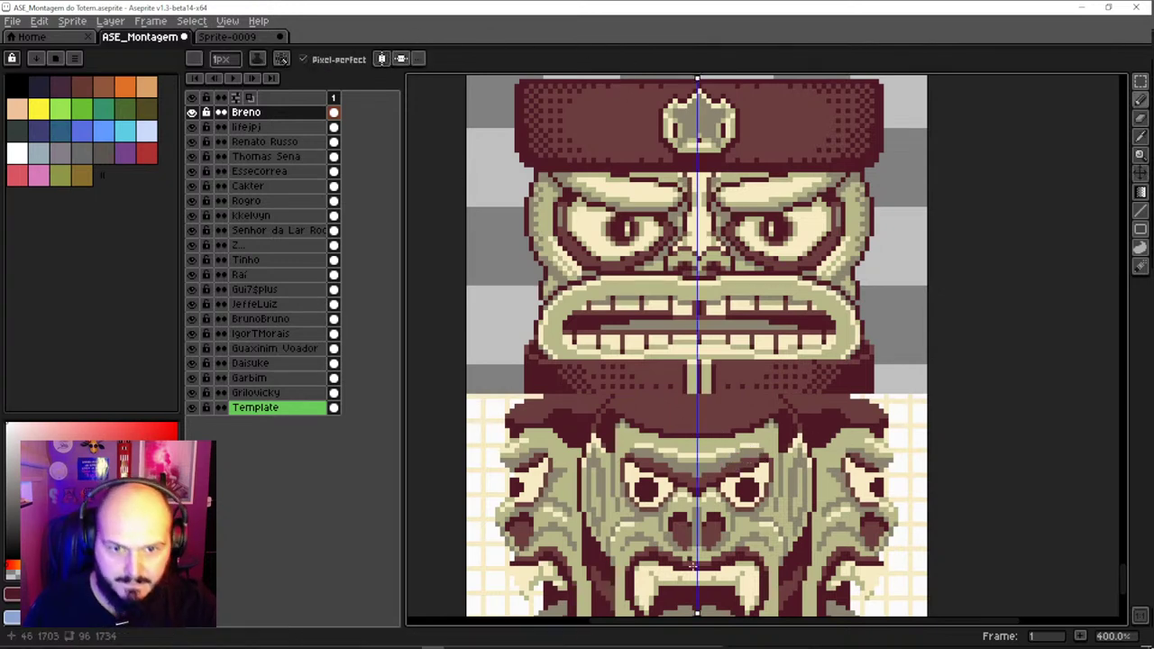
{"action": "scroll", "coordinate": [689, 394], "scroll_direction": "up", "scroll_amount": 1}
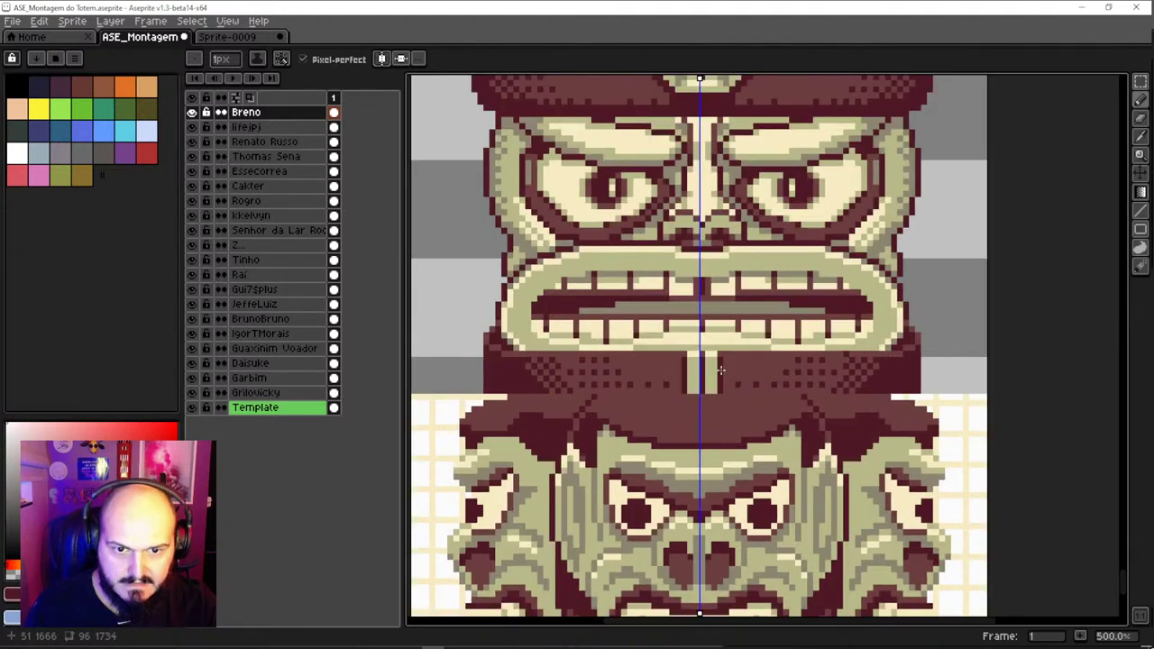
{"action": "scroll", "coordinate": [732, 245], "scroll_direction": "down", "scroll_amount": 1}
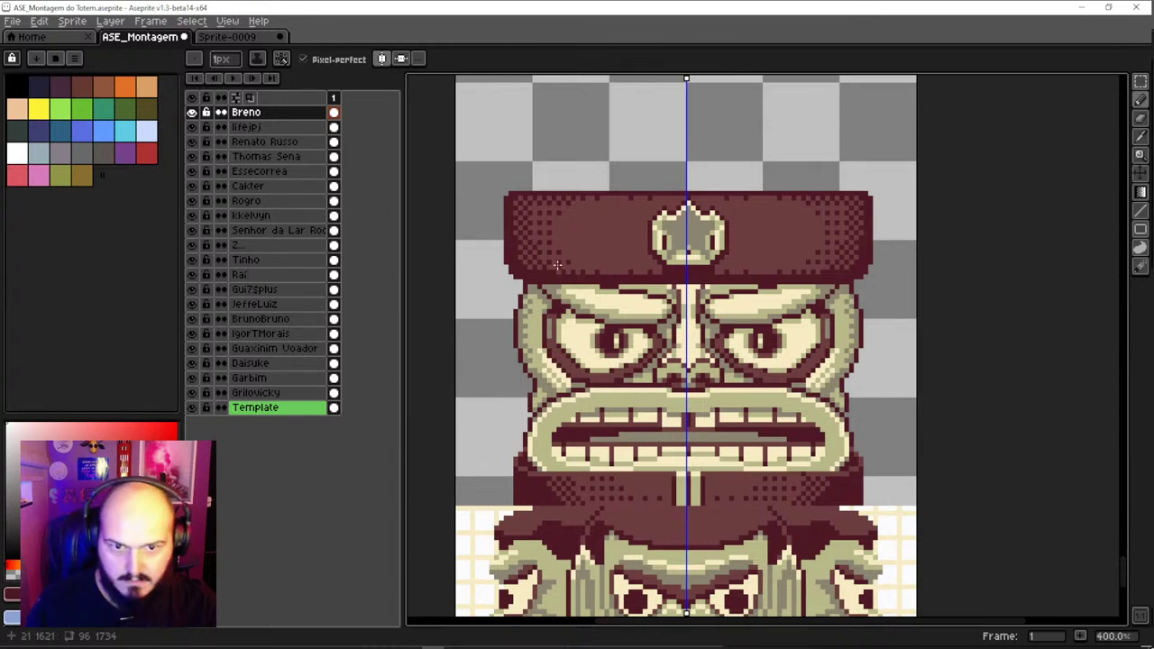
{"action": "key", "text": "m"}
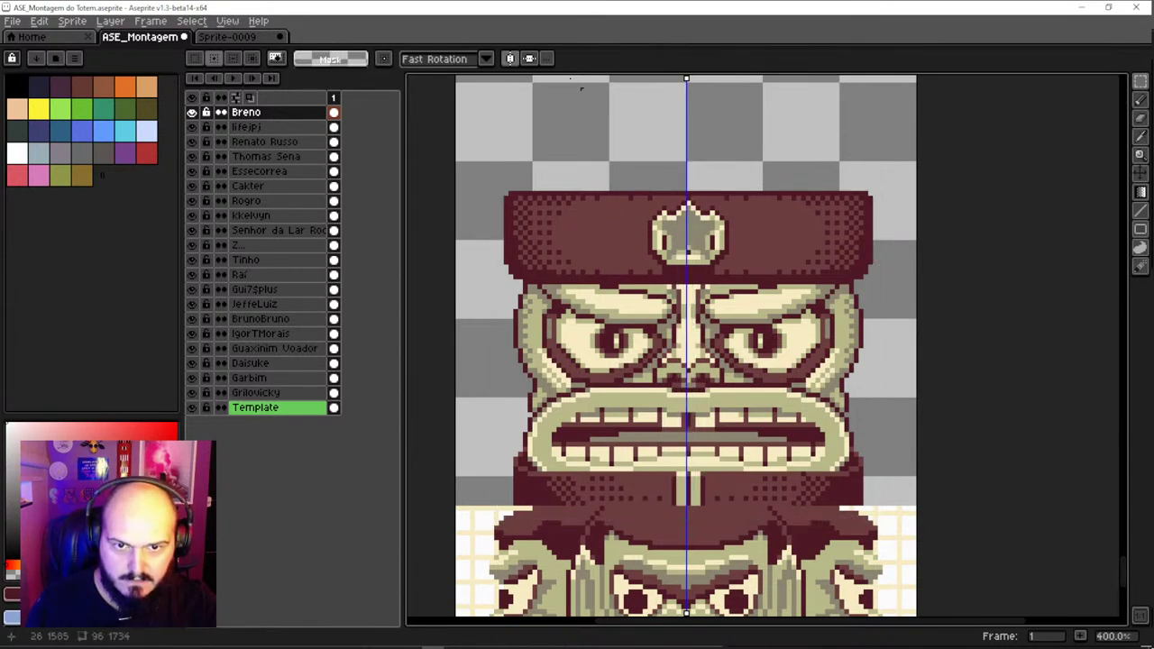
{"action": "left_click_drag", "start_coordinate": [459, 136], "coordinate": [684, 554]}
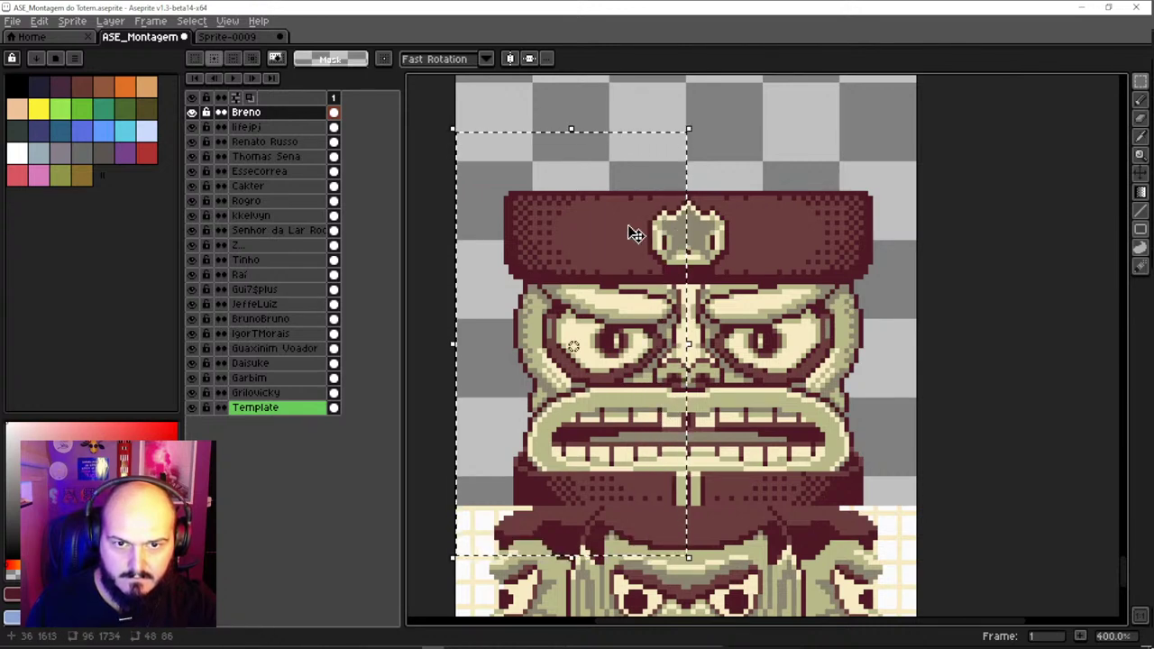
{"action": "left_click", "coordinate": [487, 140]}
{"action": "left_click_drag", "start_coordinate": [483, 132], "coordinate": [694, 530]}
{"action": "left_click", "coordinate": [671, 407]}
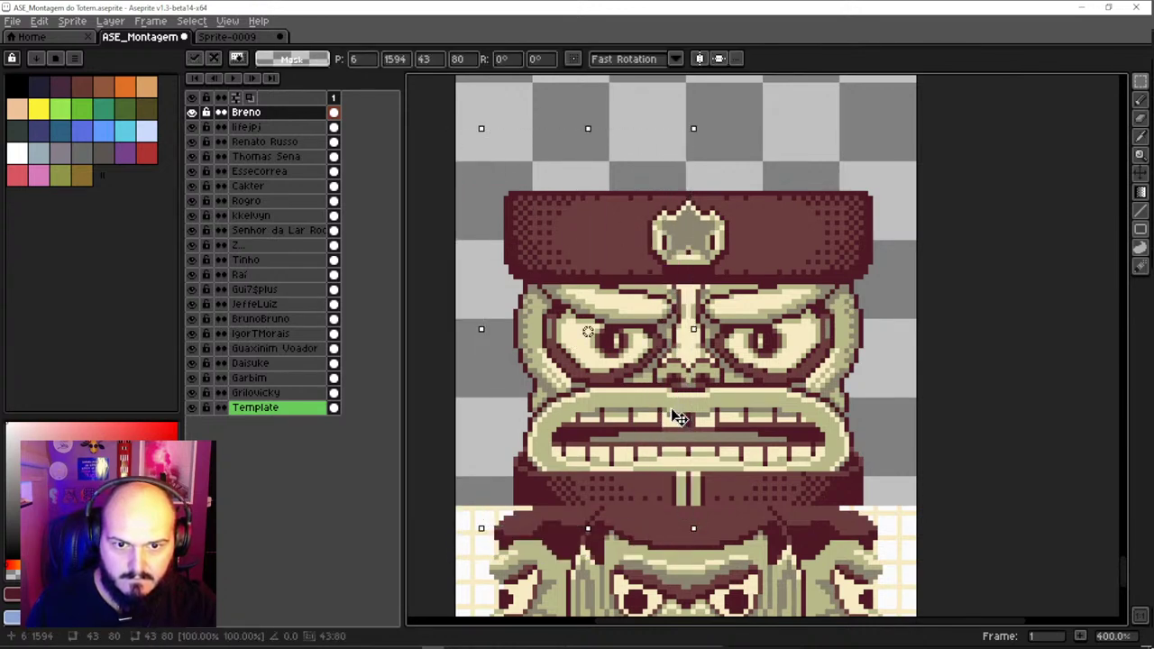
{"action": "left_click_drag", "start_coordinate": [671, 416], "coordinate": [670, 412]}
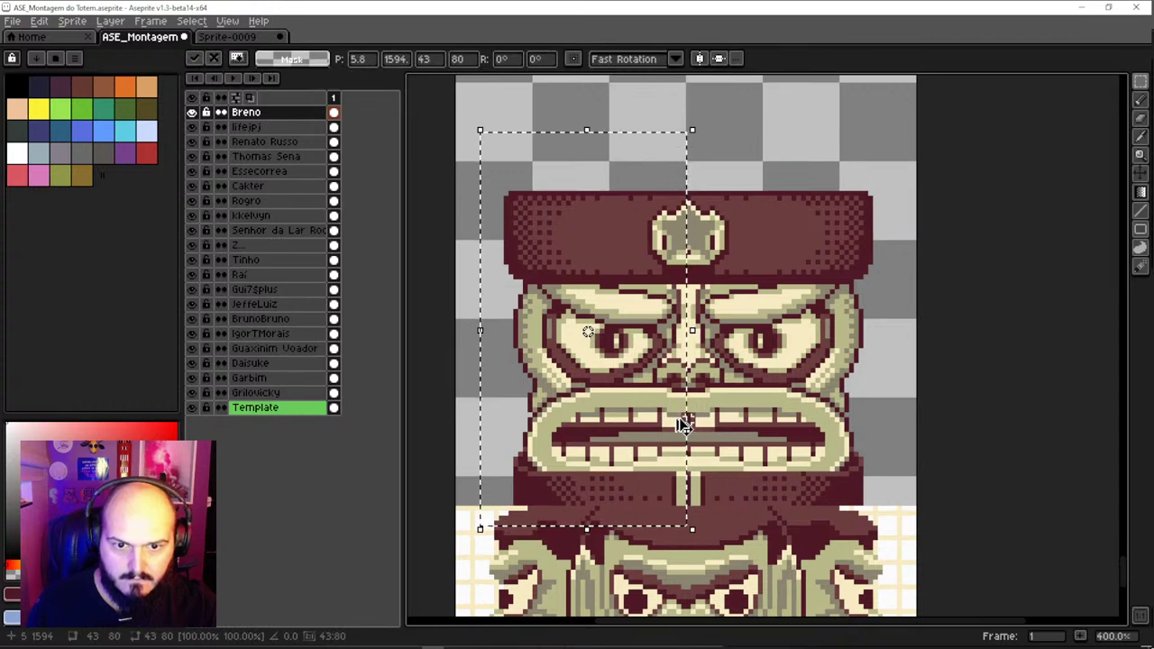
{"action": "key", "text": "ctrl+z"}
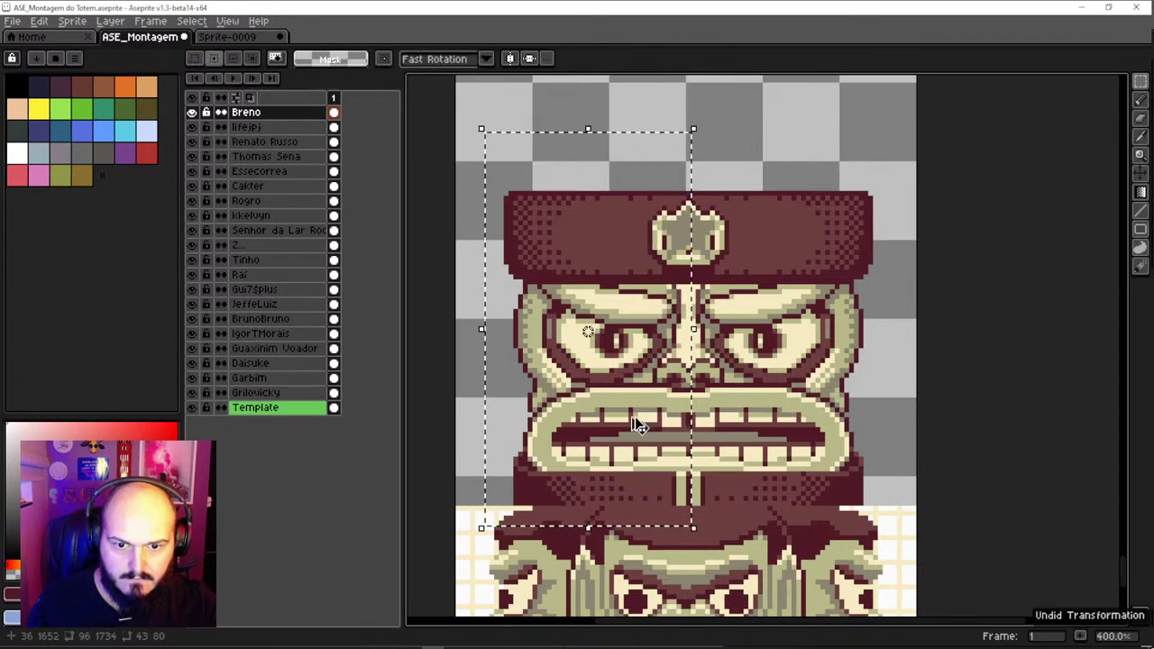
{"action": "left_click", "coordinate": [651, 407], "text": "ctrl"}
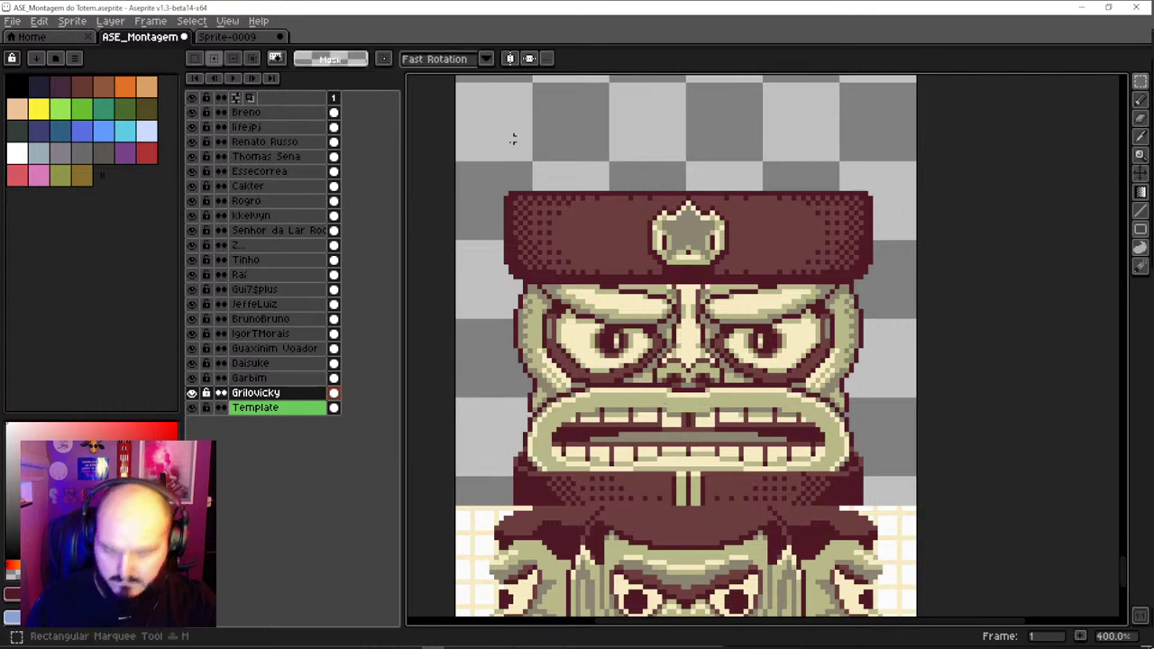
{"action": "left_click_drag", "start_coordinate": [500, 154], "coordinate": [692, 535]}
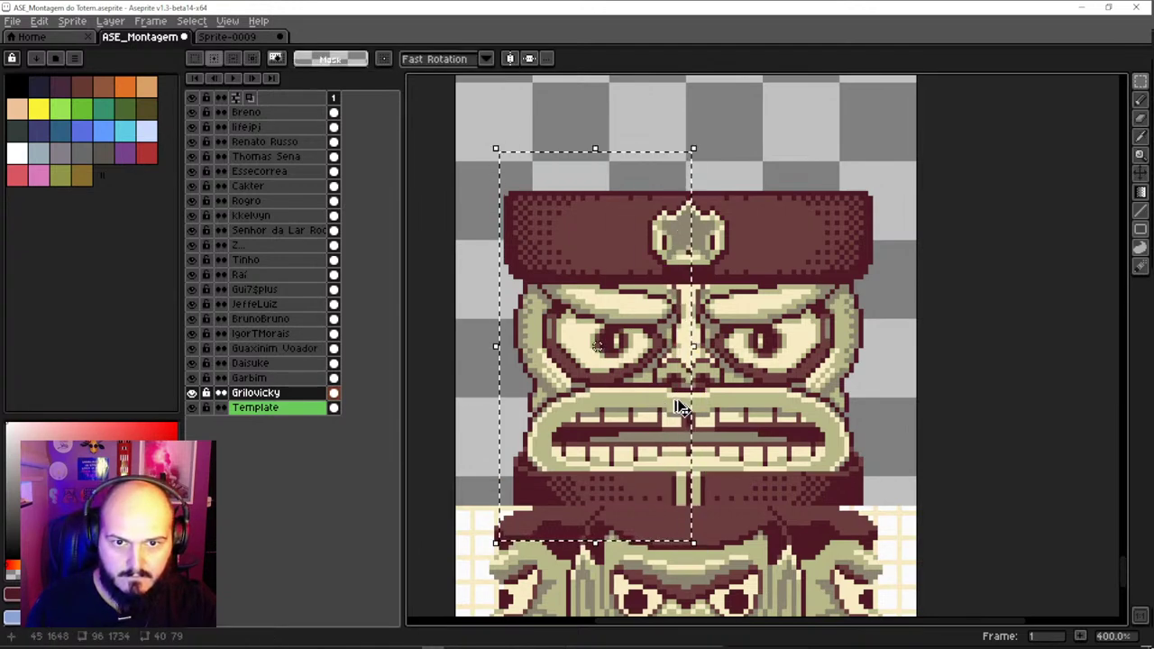
{"action": "left_click_drag", "start_coordinate": [677, 405], "coordinate": [687, 394]}
{"action": "key", "text": "ctrl+d"}
{"action": "scroll", "coordinate": [682, 415], "scroll_direction": "down", "scroll_amount": 1}
{"action": "key", "text": "v"}
{"action": "key", "text": "ctrl+z"}
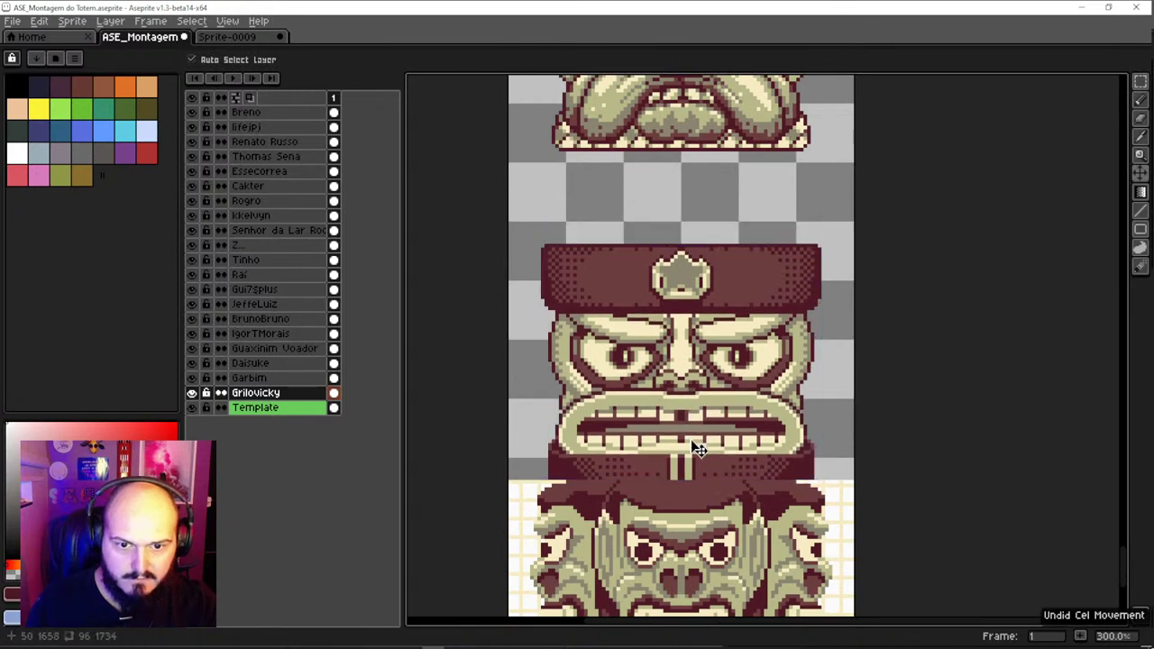
{"action": "scroll", "coordinate": [745, 502], "scroll_direction": "up", "scroll_amount": 1}
{"action": "key", "text": "e"}
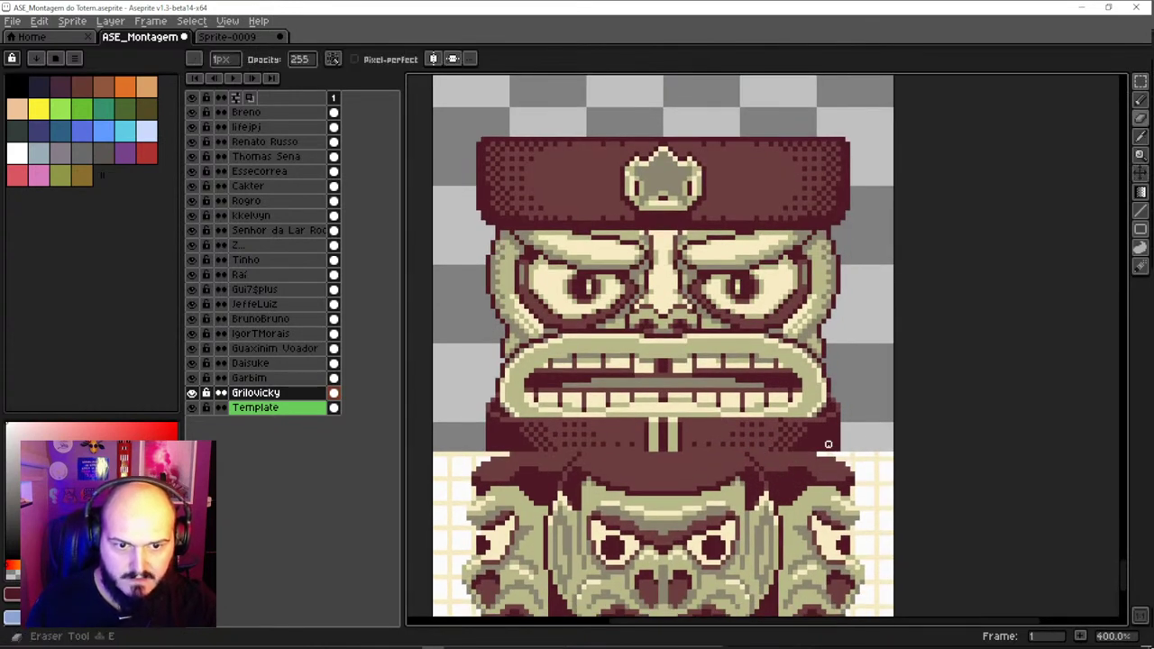
Undo the last pencil stroke, frame the join and make the capped face's layer active
{"action": "left_click", "coordinate": [835, 473], "text": "ctrl"}
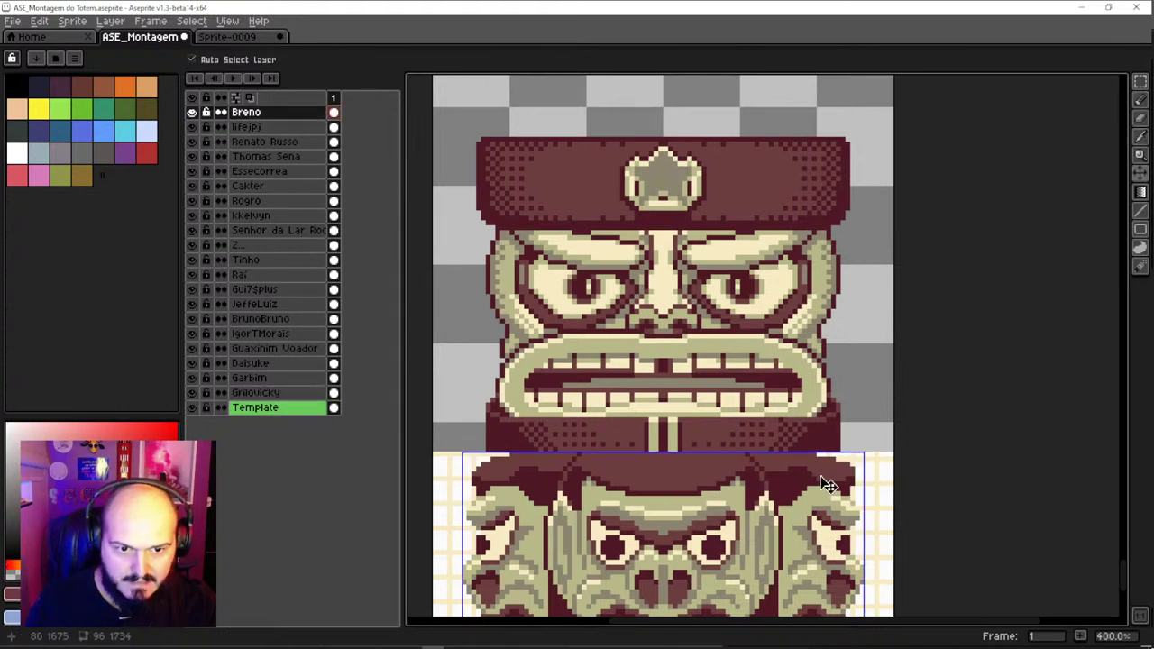
{"action": "key", "text": "ctrl+z"}
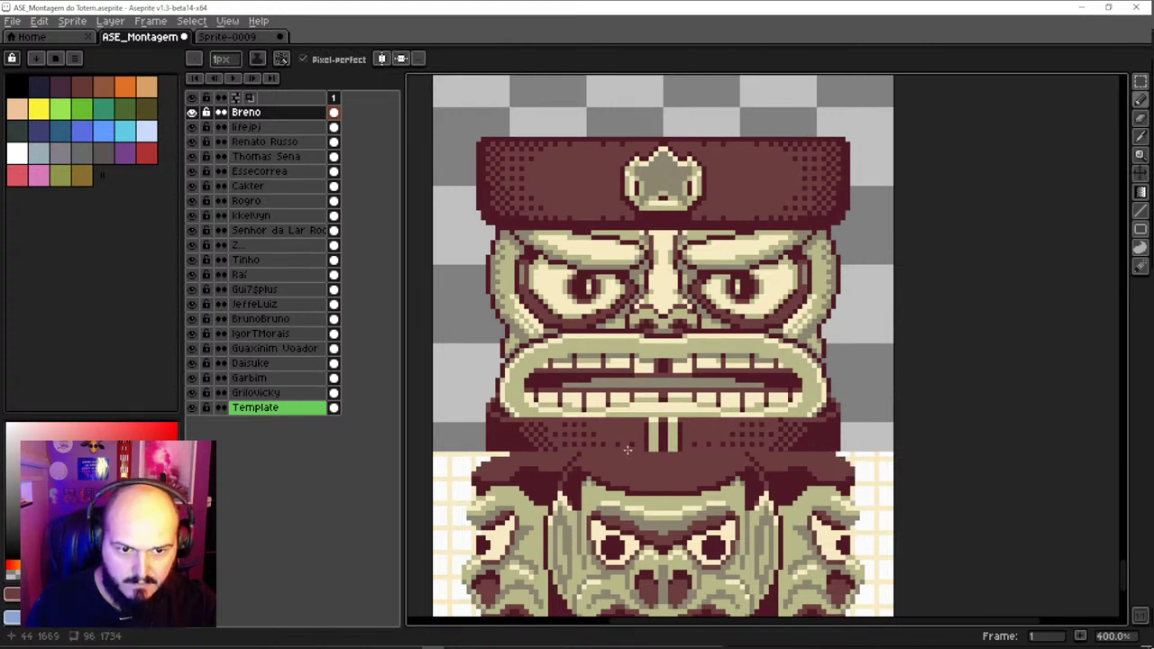
{"action": "left_click_drag", "start_coordinate": [573, 468], "coordinate": [662, 408]}
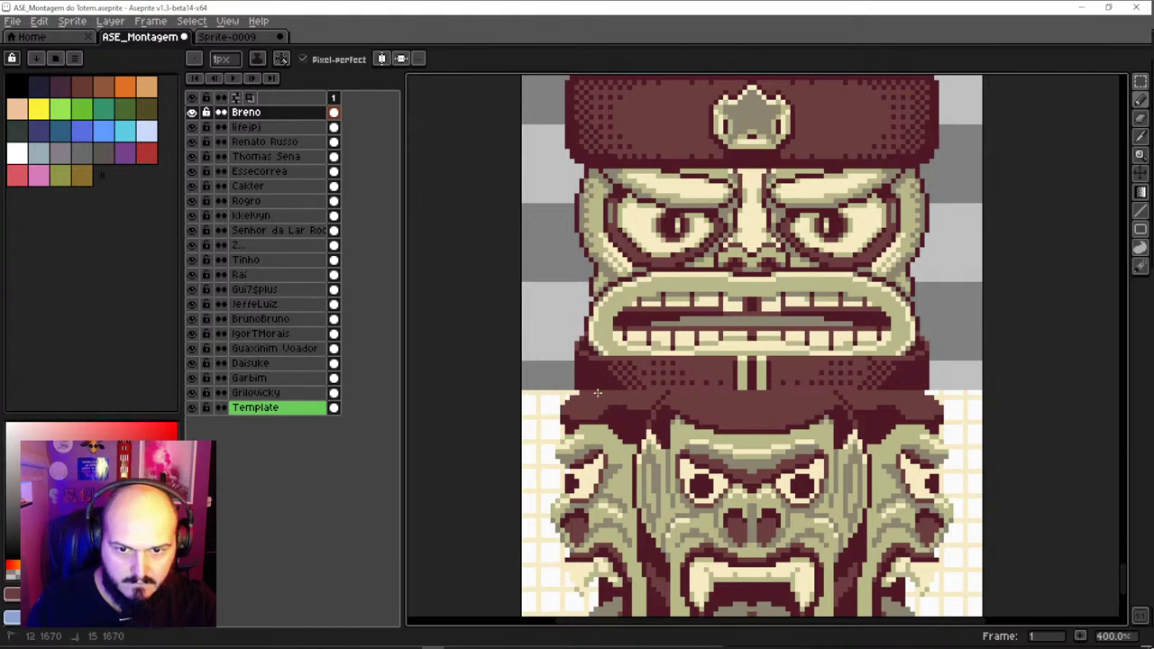
{"action": "left_click", "coordinate": [582, 389], "text": "ctrl"}
{"action": "key", "text": "e"}
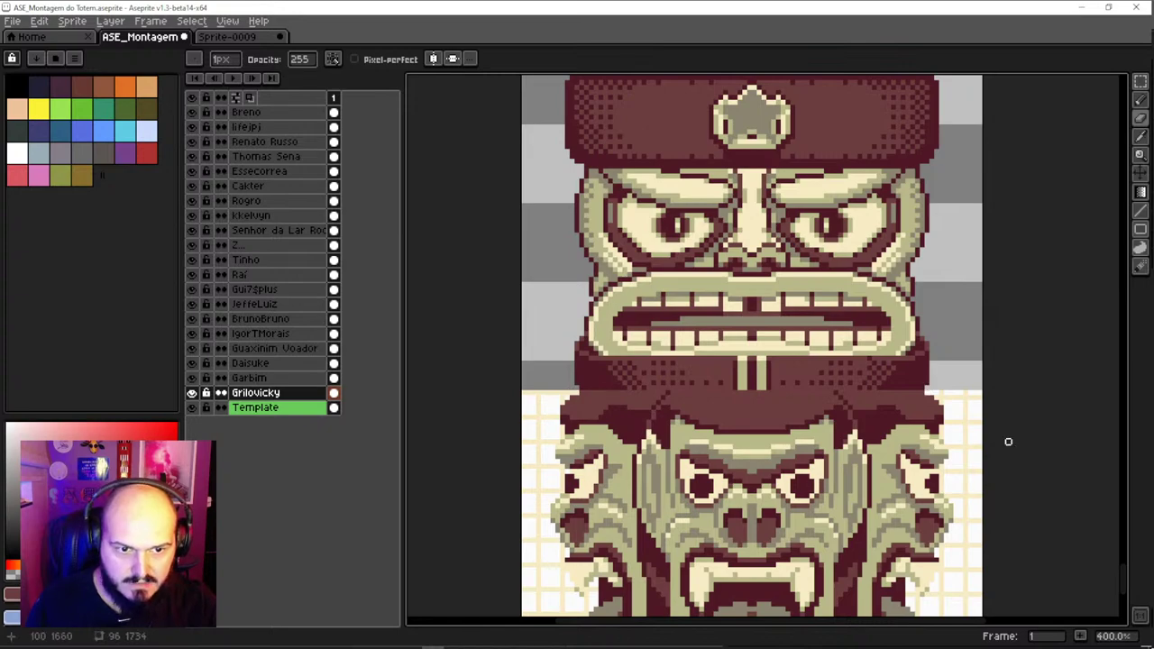
{"action": "scroll", "coordinate": [1008, 442], "scroll_direction": "down", "scroll_amount": 3}
{"action": "scroll", "coordinate": [774, 379], "scroll_direction": "up", "scroll_amount": 3}
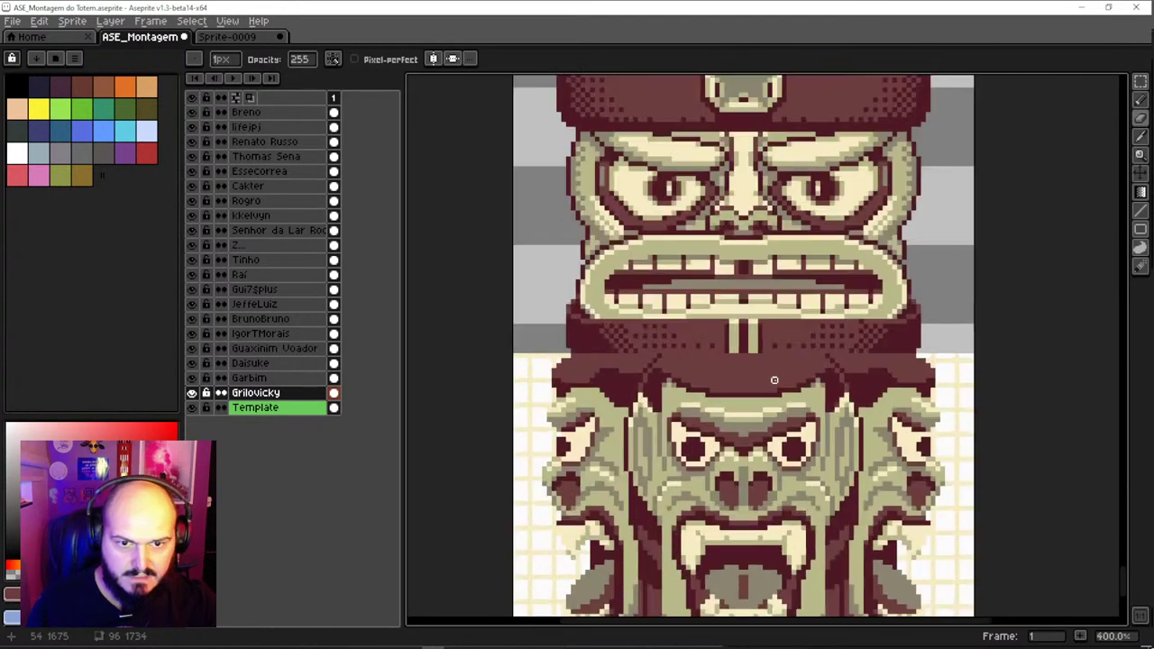
Nudge the capped face up one pixel and paint the gap beneath it dark maroon
{"action": "key", "text": "v"}
{"action": "key", "text": "Up"}
{"action": "key", "text": "Up"}
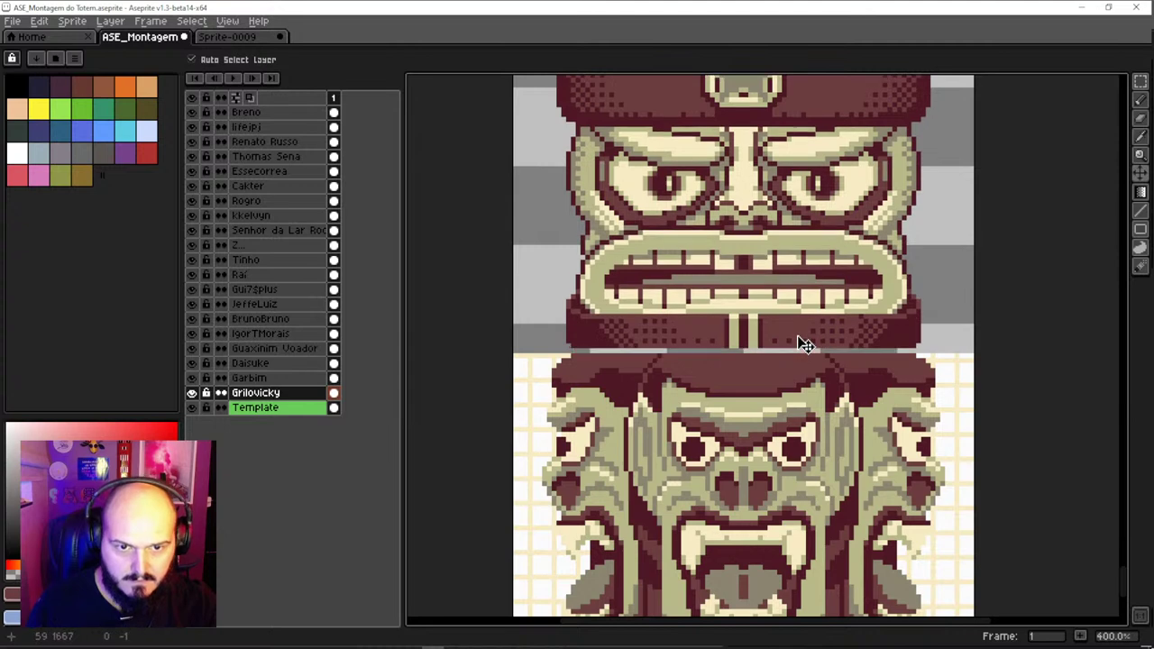
{"action": "key", "text": "b"}
{"action": "left_click", "coordinate": [906, 348], "text": "alt"}
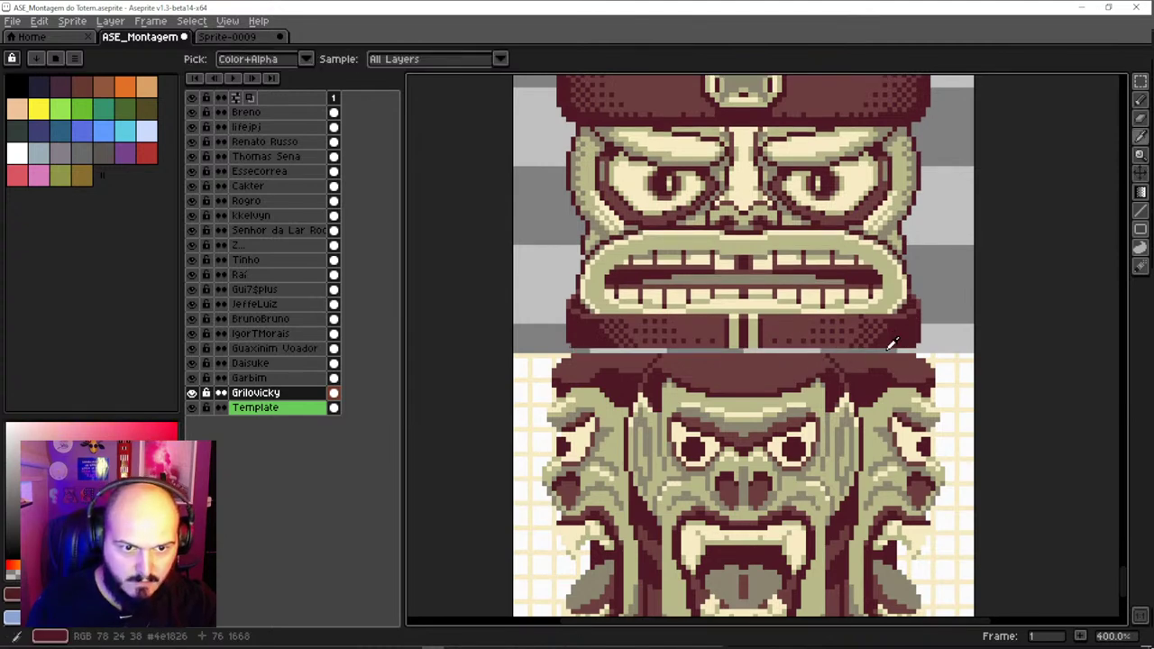
{"action": "left_click_drag", "start_coordinate": [910, 351], "coordinate": [572, 352]}
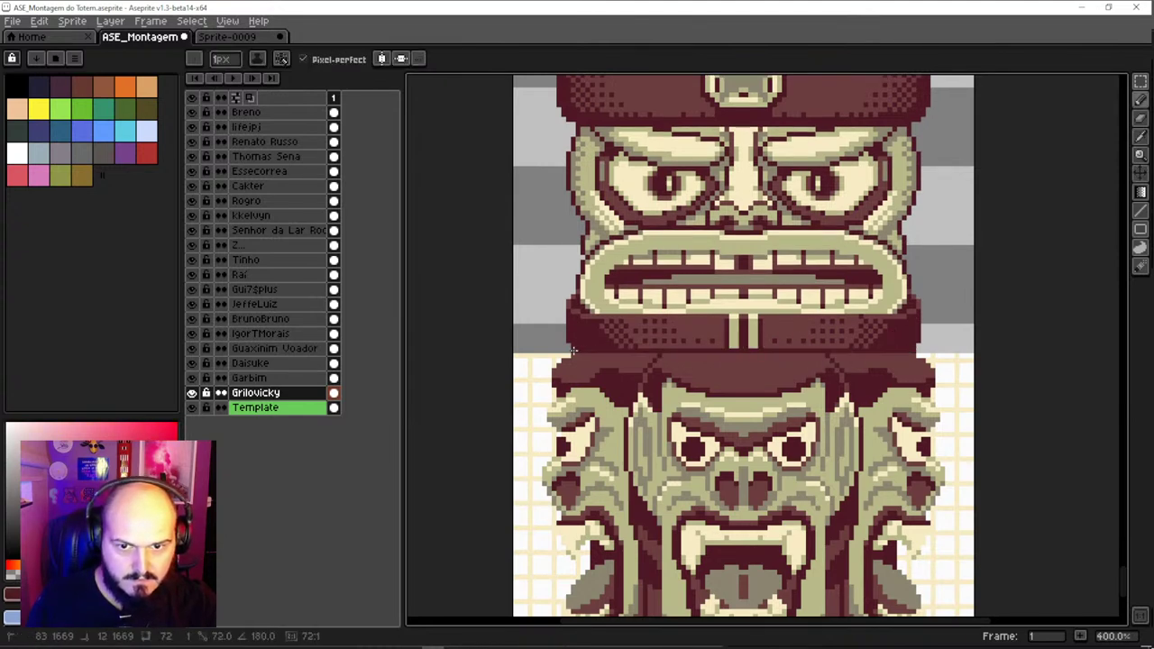
{"action": "key", "text": "v"}
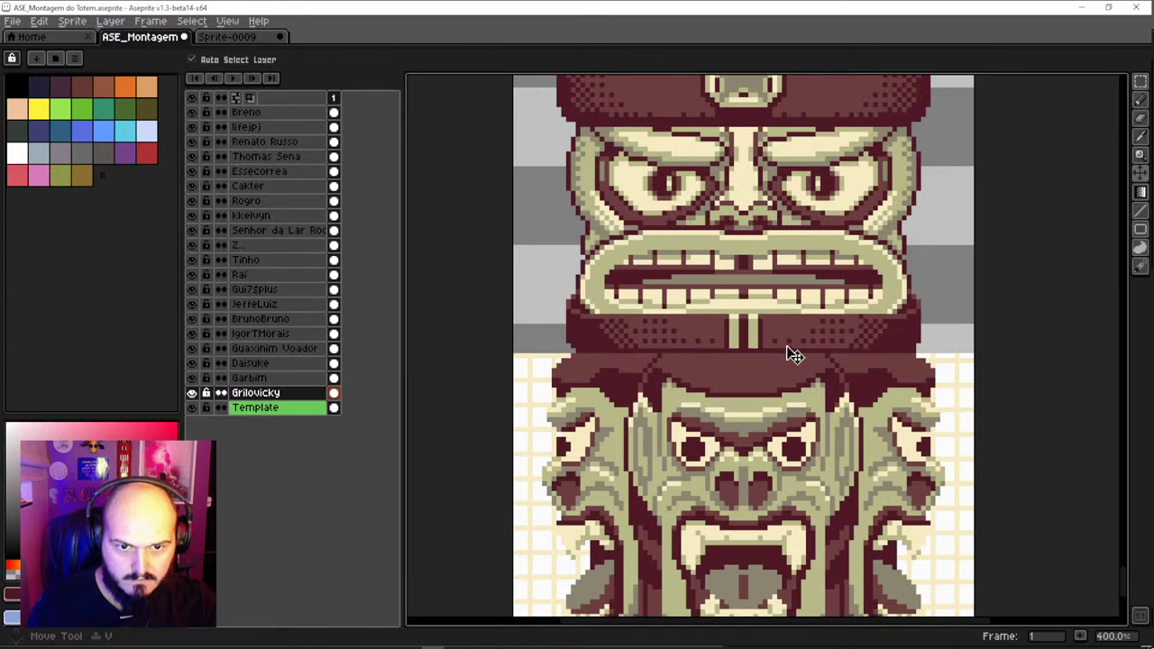
{"action": "left_click_drag", "start_coordinate": [785, 353], "coordinate": [788, 356]}
{"action": "key", "text": "ctrl+z"}
{"action": "scroll", "coordinate": [792, 357], "scroll_direction": "down", "scroll_amount": 1}
{"action": "scroll", "coordinate": [794, 360], "scroll_direction": "down", "scroll_amount": 1}
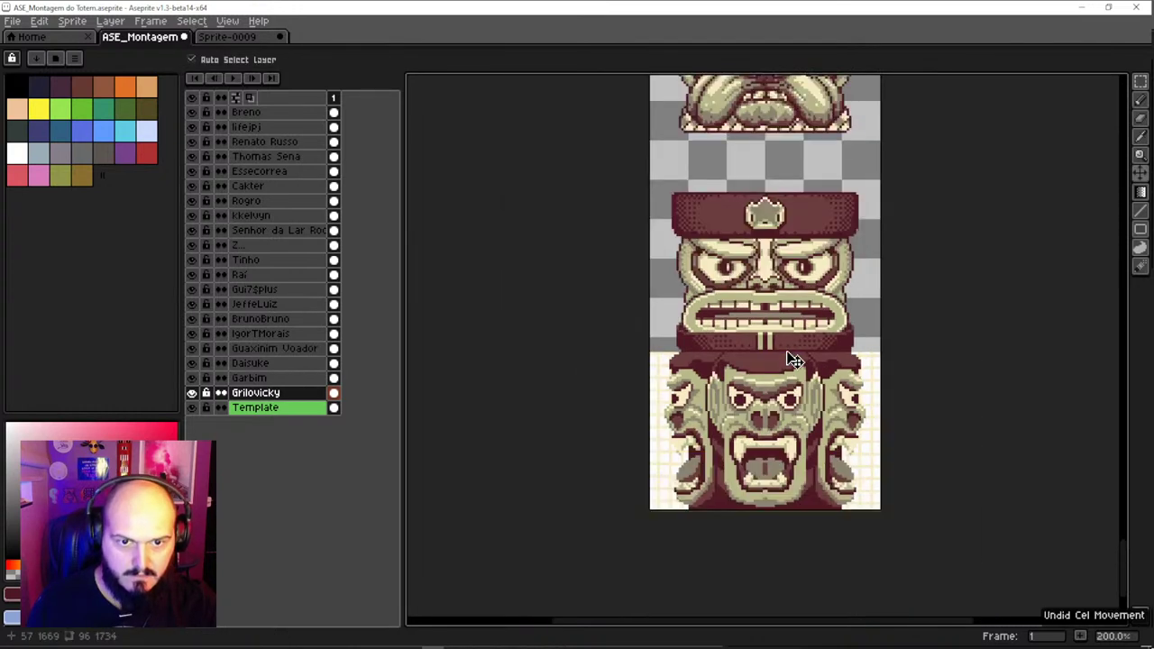
Lower the bulldog face about 48 px toward the piece below
{"action": "scroll", "coordinate": [798, 442], "scroll_direction": "down", "scroll_amount": 2}
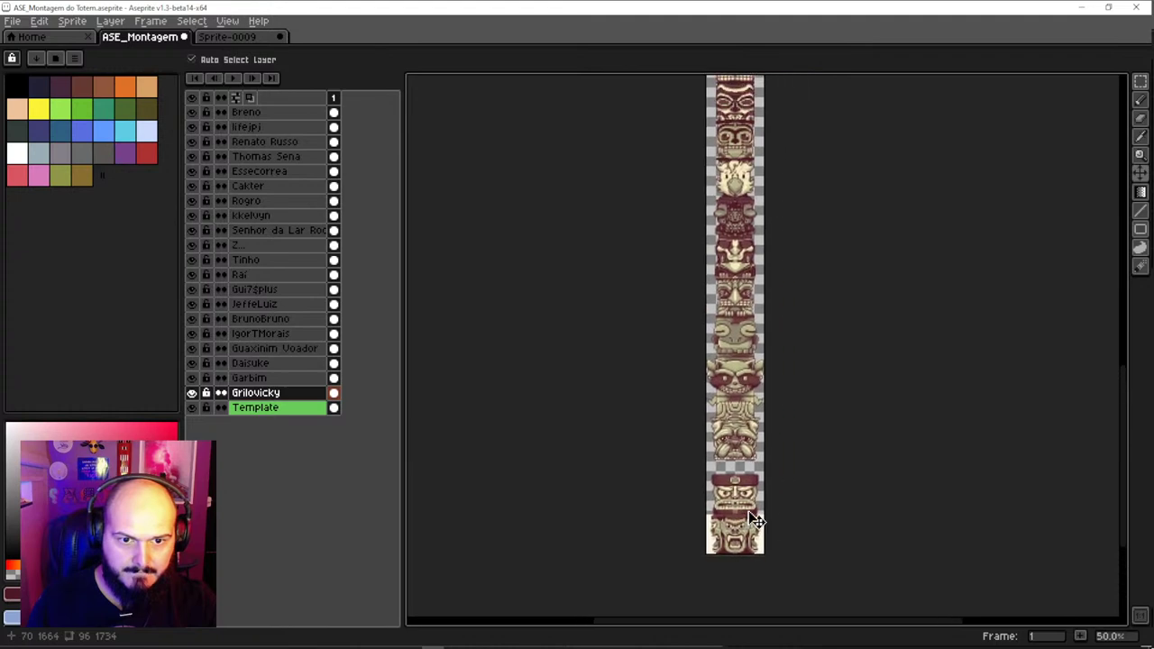
{"action": "scroll", "coordinate": [755, 515], "scroll_direction": "up", "scroll_amount": 2}
{"action": "left_click", "coordinate": [738, 335]}
{"action": "left_click_drag", "start_coordinate": [738, 336], "coordinate": [737, 372]}
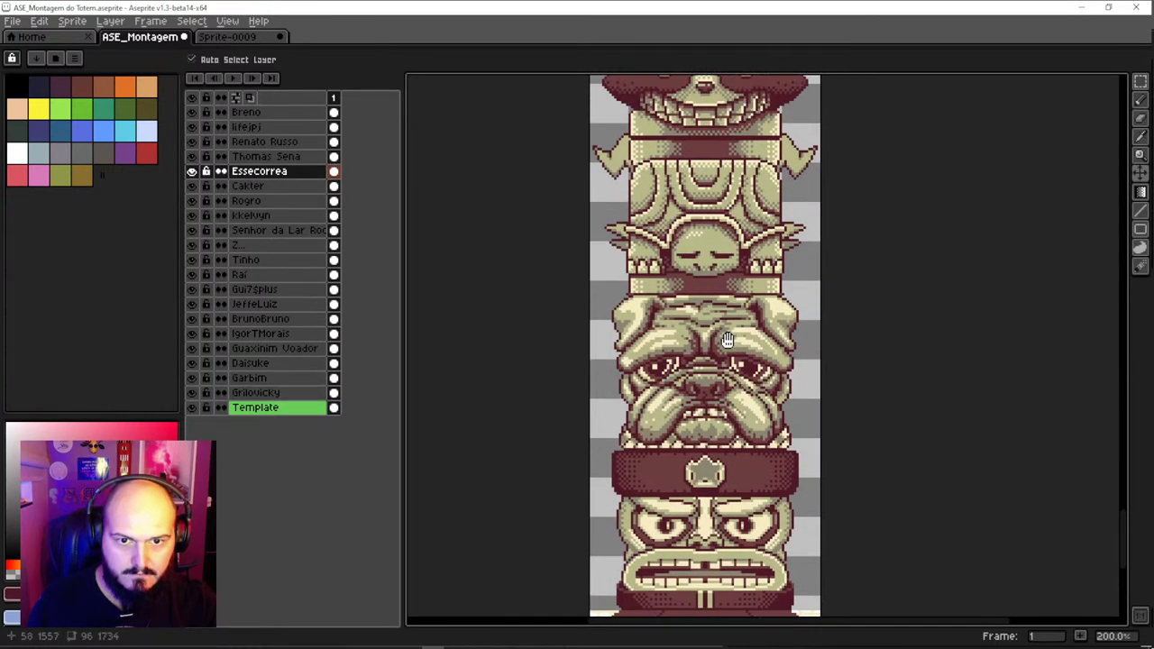
Drag a face stack further down the totem about 85 px to close its gap
{"action": "scroll", "coordinate": [729, 334], "scroll_direction": "down", "scroll_amount": 1}
{"action": "left_click_drag", "start_coordinate": [729, 381], "coordinate": [727, 121]}
{"action": "scroll", "coordinate": [703, 459], "scroll_direction": "up", "scroll_amount": 5}
{"action": "left_click_drag", "start_coordinate": [690, 347], "coordinate": [692, 422]}
Lower the bird face flush onto the piece below it
{"action": "left_click", "coordinate": [699, 140]}
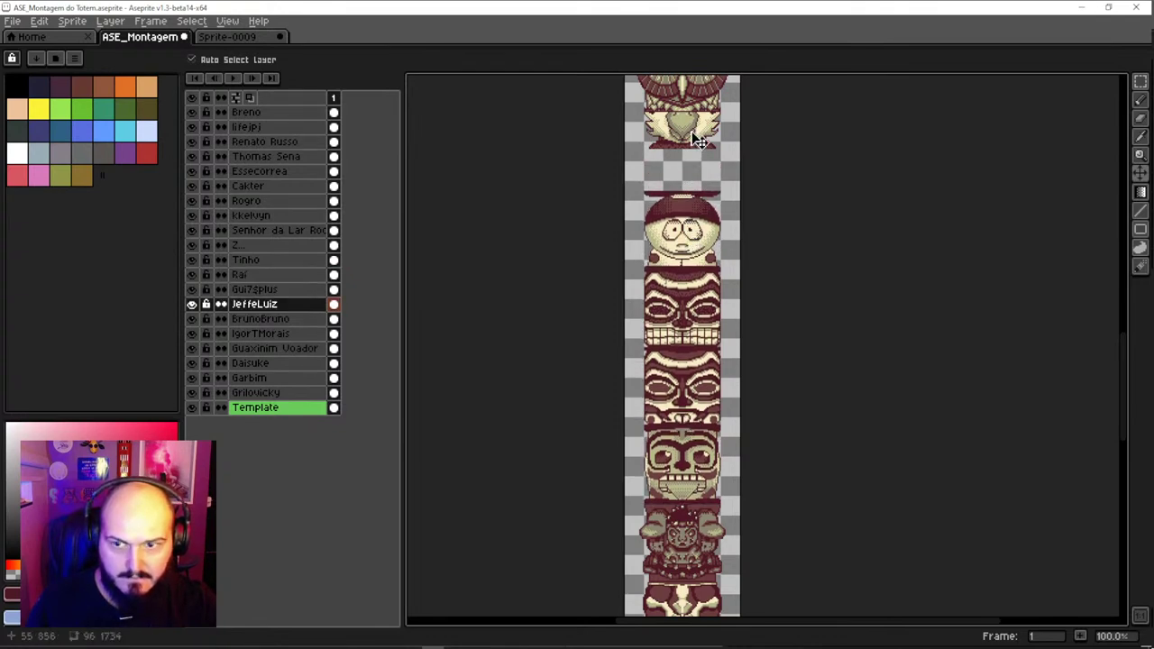
{"action": "left_click_drag", "start_coordinate": [699, 140], "coordinate": [699, 162]}
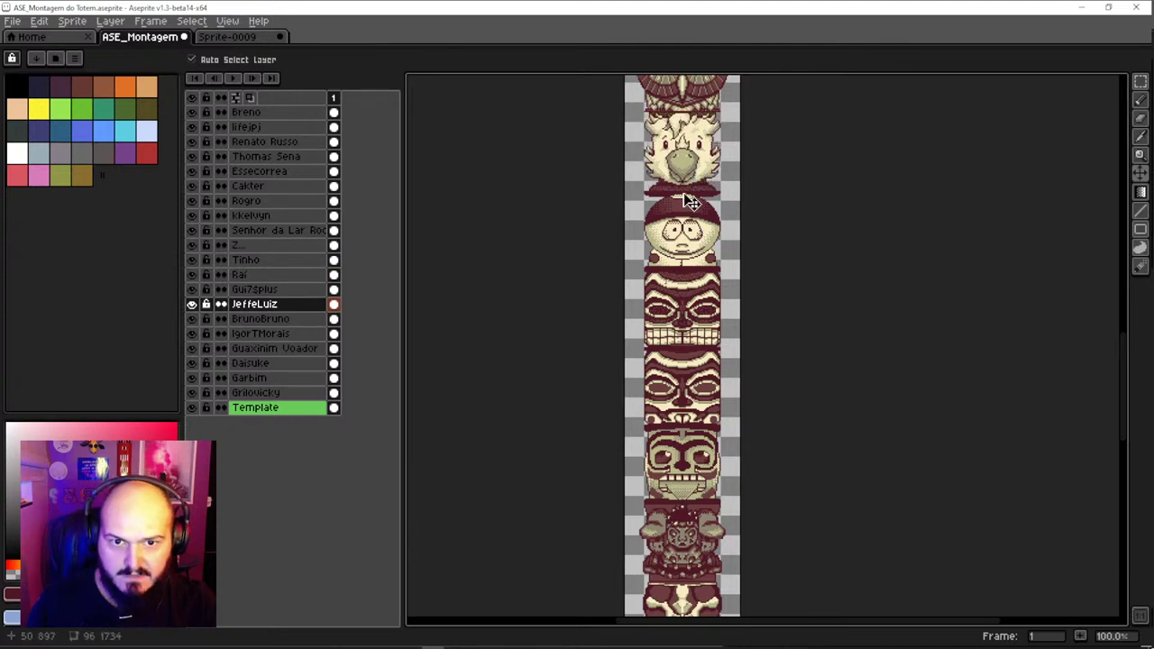
{"action": "left_click_drag", "start_coordinate": [689, 200], "coordinate": [693, 365]}
{"action": "left_click_drag", "start_coordinate": [709, 275], "coordinate": [698, 373]}
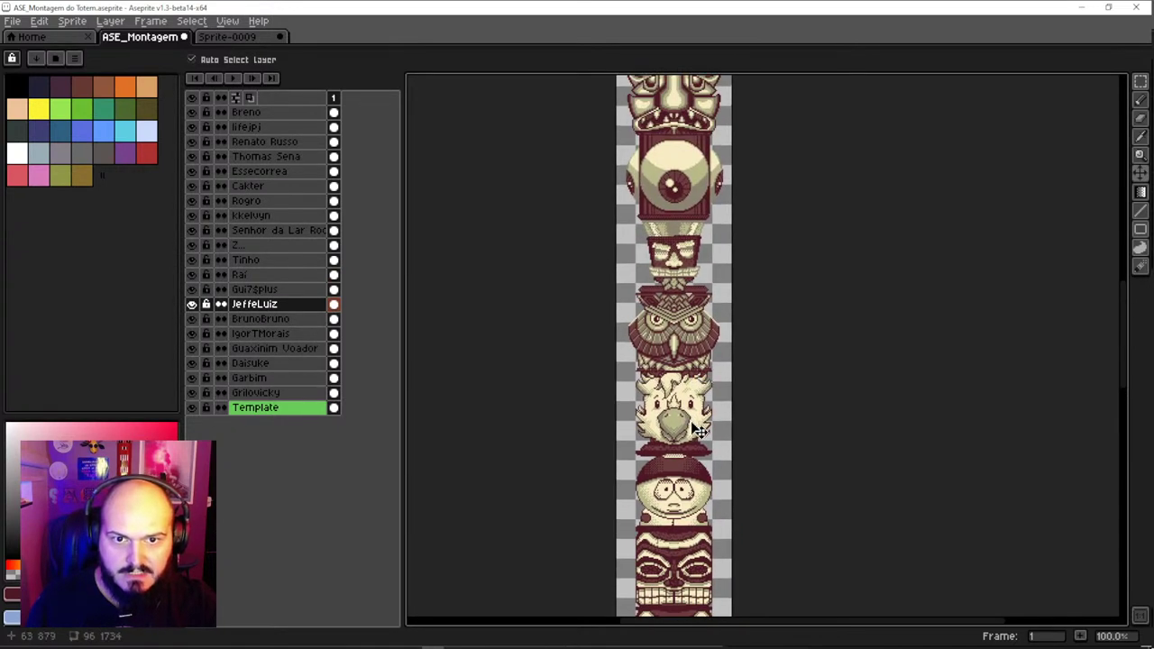
Lift the small face out of its slot above the angry face, further up the totem
{"action": "left_click_drag", "start_coordinate": [671, 149], "coordinate": [682, 290]}
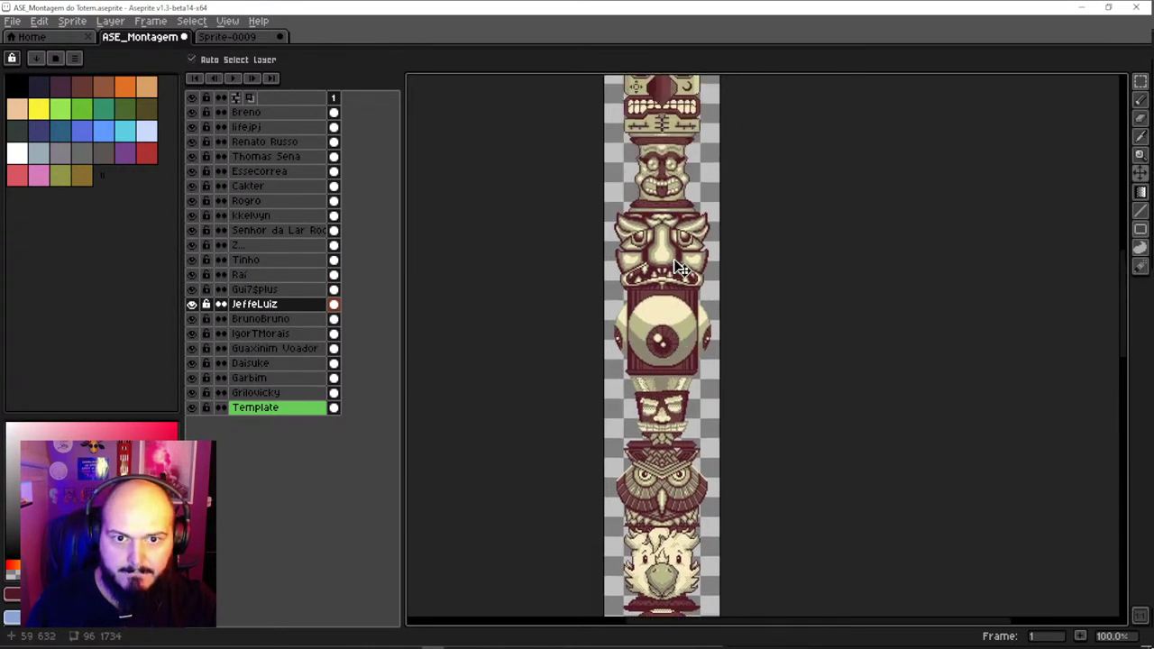
{"action": "left_click", "coordinate": [681, 268]}
{"action": "left_click_drag", "start_coordinate": [681, 206], "coordinate": [663, 372]}
{"action": "left_click", "coordinate": [664, 270]}
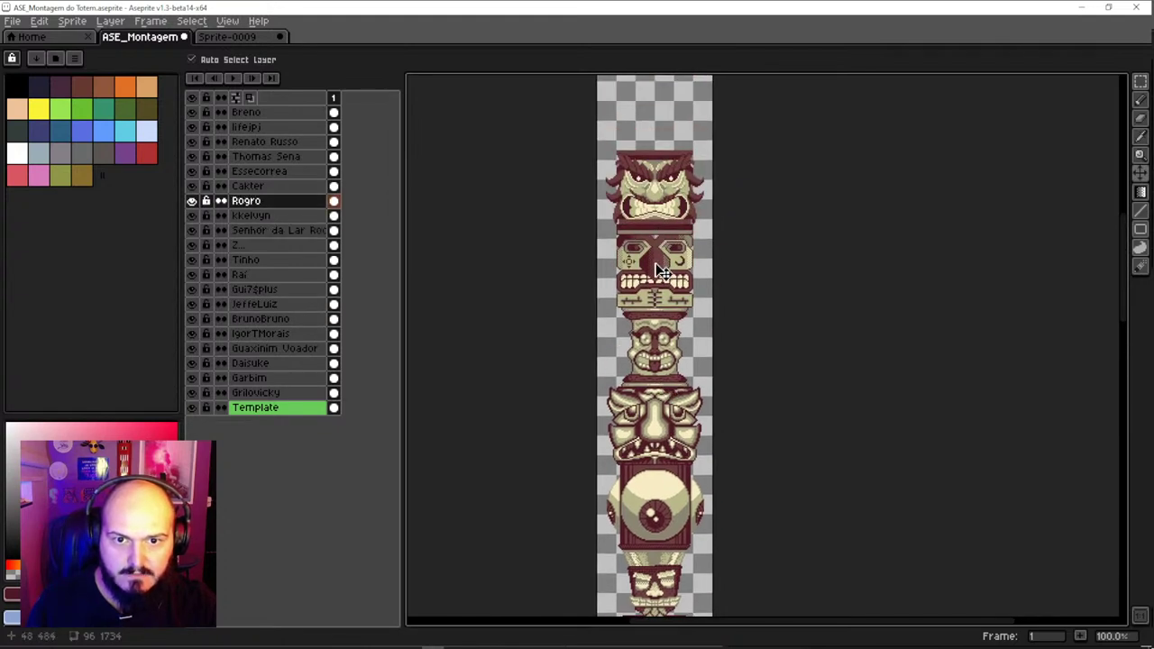
{"action": "scroll", "coordinate": [665, 306], "scroll_direction": "down", "scroll_amount": 1}
{"action": "scroll", "coordinate": [666, 289], "scroll_direction": "up", "scroll_amount": 1}
{"action": "left_click_drag", "start_coordinate": [664, 288], "coordinate": [656, 370]}
{"action": "mouse_move", "coordinate": [652, 416]}
{"action": "left_mouse_down"}
{"action": "mouse_move", "coordinate": [665, 406]}
{"action": "mouse_move", "coordinate": [658, 211]}
{"action": "mouse_move", "coordinate": [643, 405]}
{"action": "left_mouse_up"}
{"action": "left_click_drag", "start_coordinate": [642, 405], "coordinate": [667, 362]}
{"action": "left_click_drag", "start_coordinate": [639, 252], "coordinate": [638, 137]}
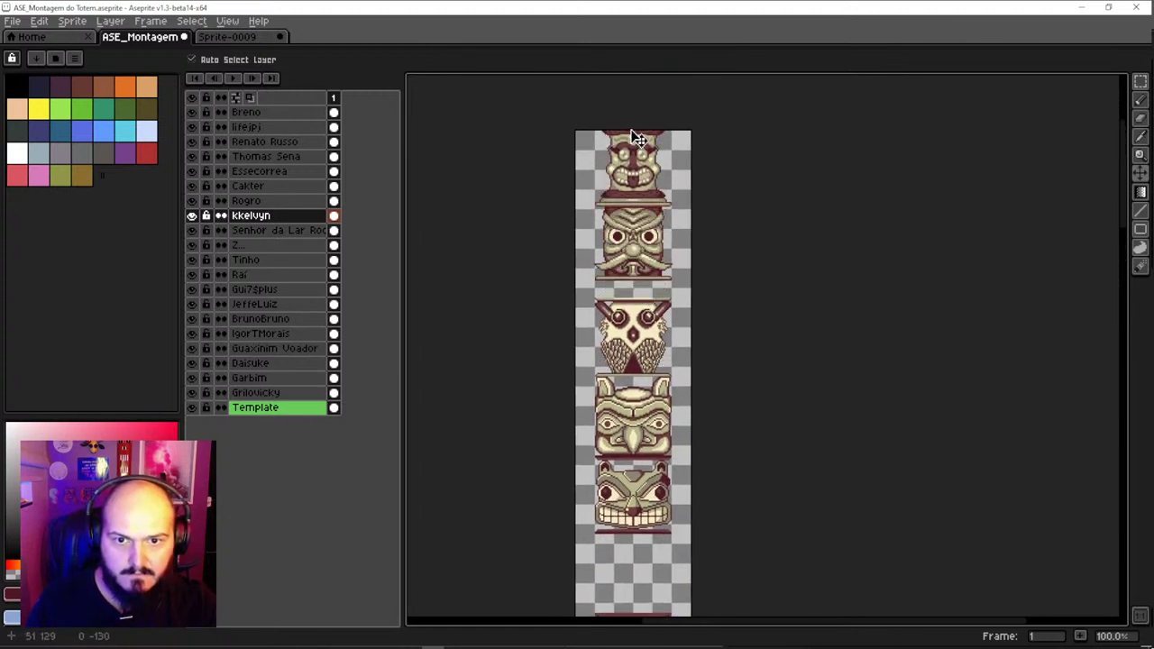
Move the face sitting in the empty gap up, just below the top faces
{"action": "scroll", "coordinate": [649, 275], "scroll_direction": "down", "scroll_amount": 2}
{"action": "scroll", "coordinate": [632, 301], "scroll_direction": "up", "scroll_amount": 2}
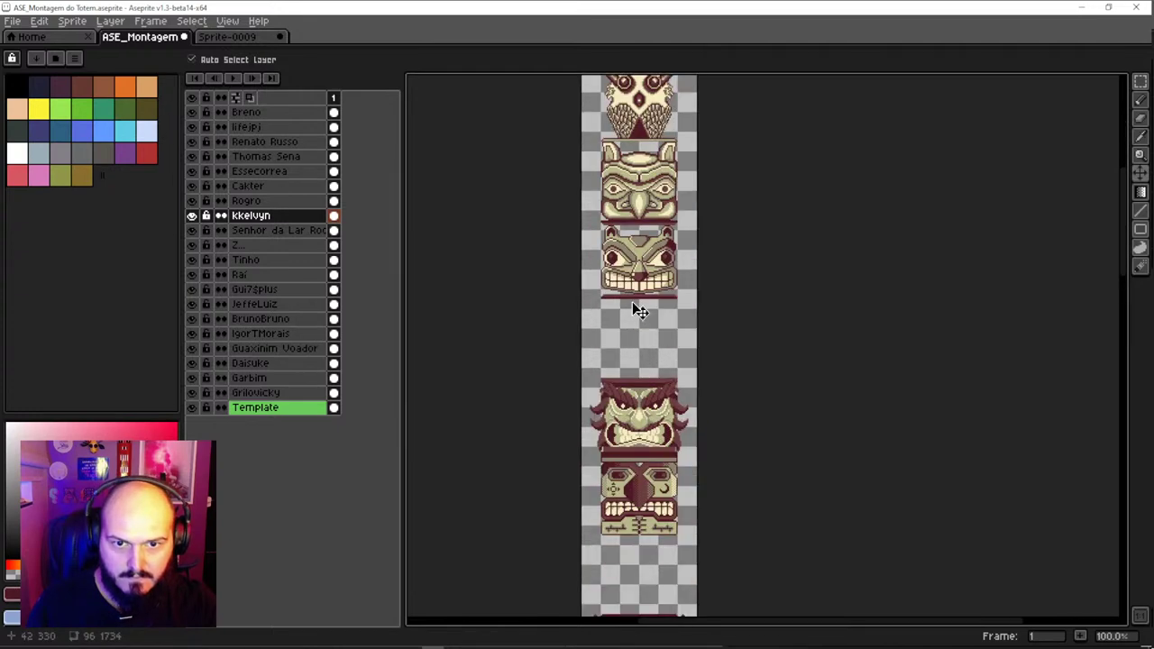
{"action": "scroll", "coordinate": [650, 319], "scroll_direction": "down", "scroll_amount": 1}
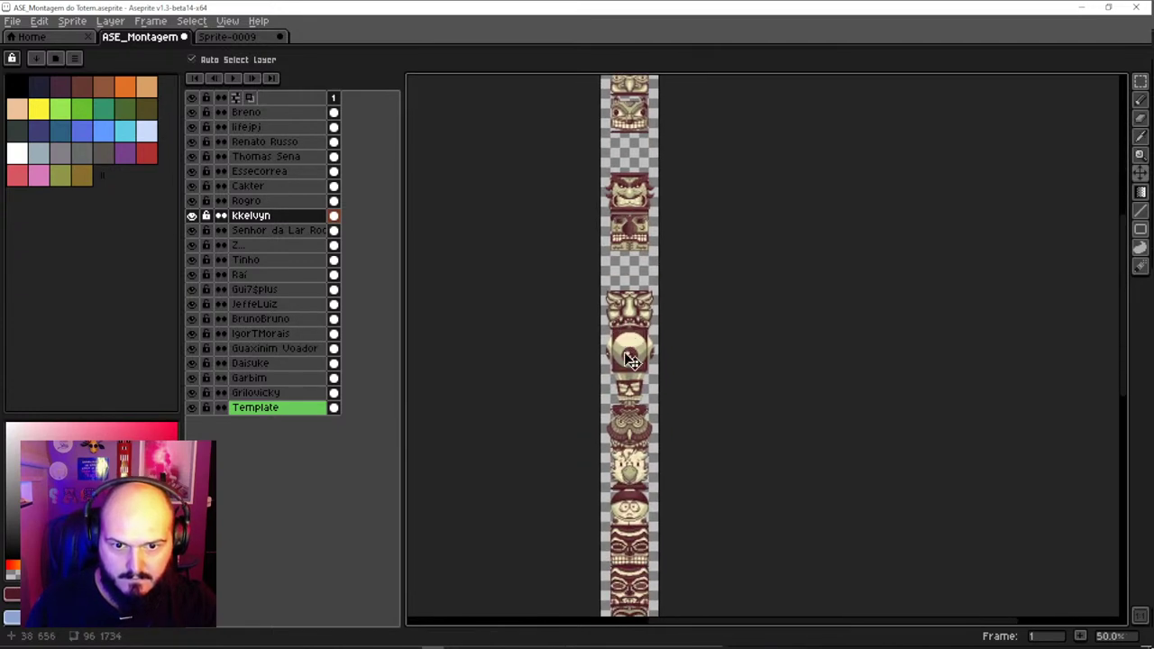
{"action": "left_click", "coordinate": [631, 284]}
{"action": "left_click_drag", "start_coordinate": [631, 285], "coordinate": [638, 140]}
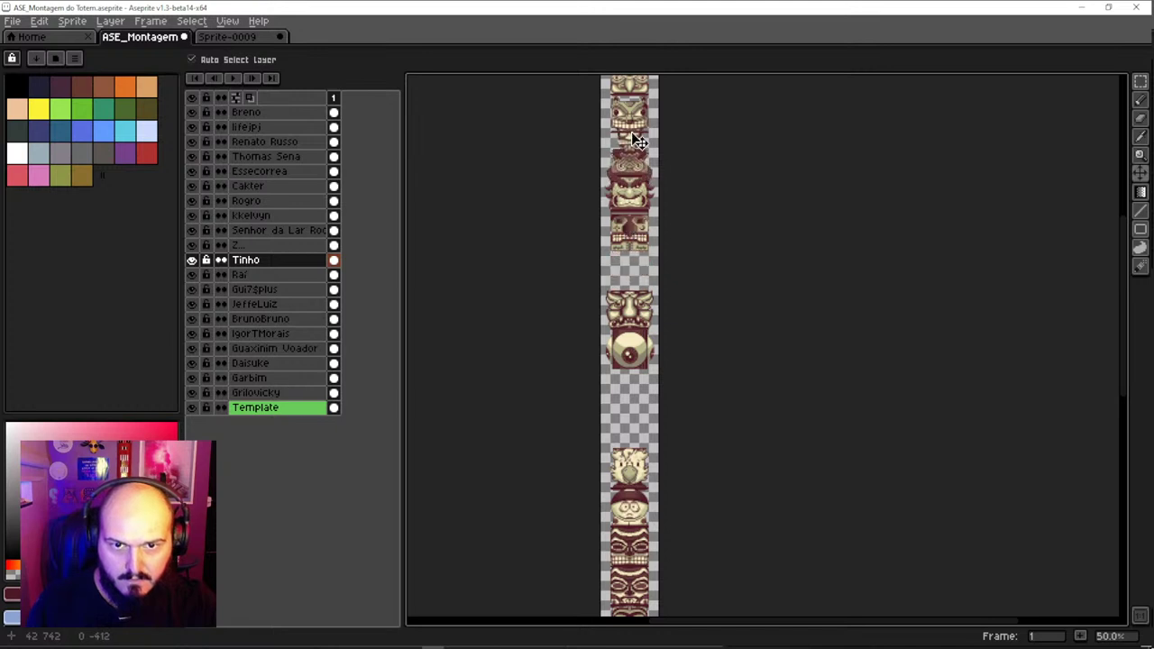
{"action": "left_click_drag", "start_coordinate": [630, 225], "coordinate": [628, 493]}
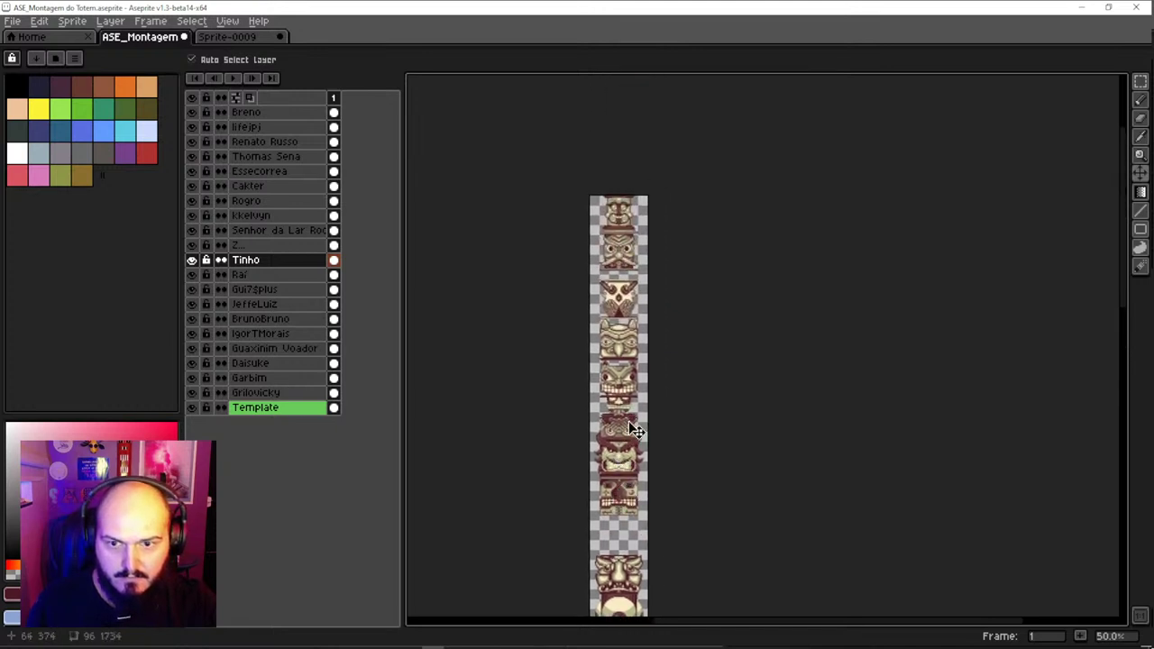
{"action": "left_click_drag", "start_coordinate": [636, 431], "coordinate": [639, 323]}
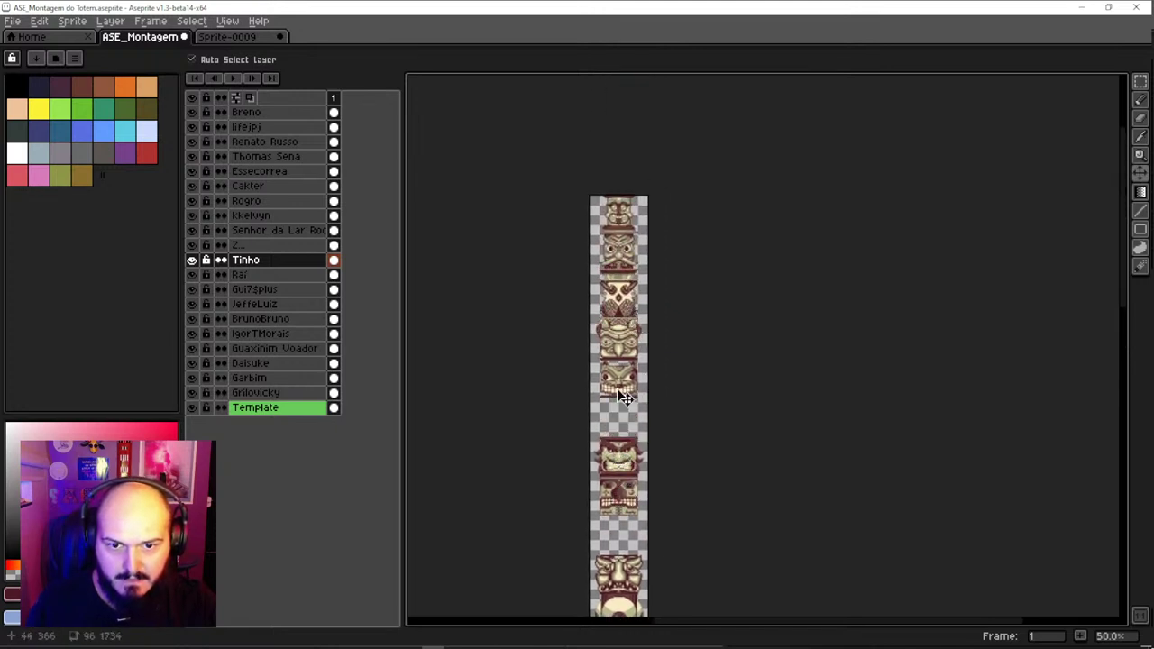
{"action": "mouse_move", "coordinate": [623, 396]}
{"action": "left_mouse_down"}
{"action": "mouse_move", "coordinate": [619, 334]}
{"action": "mouse_move", "coordinate": [621, 405]}
{"action": "left_mouse_up"}
Drop the face below the top faces into the gap, nudging it up 10 px to close the seam
{"action": "left_click", "coordinate": [625, 329]}
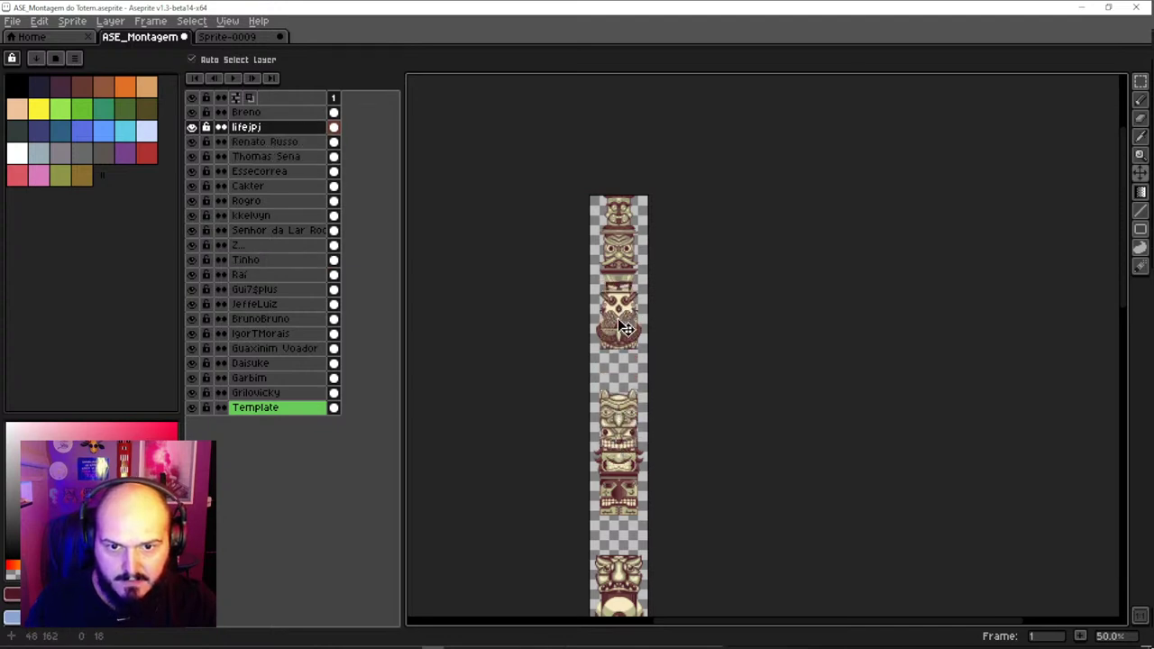
{"action": "left_click_drag", "start_coordinate": [625, 329], "coordinate": [624, 377]}
{"action": "scroll", "coordinate": [626, 377], "scroll_direction": "up", "scroll_amount": 2}
{"action": "scroll", "coordinate": [631, 377], "scroll_direction": "down", "scroll_amount": 1}
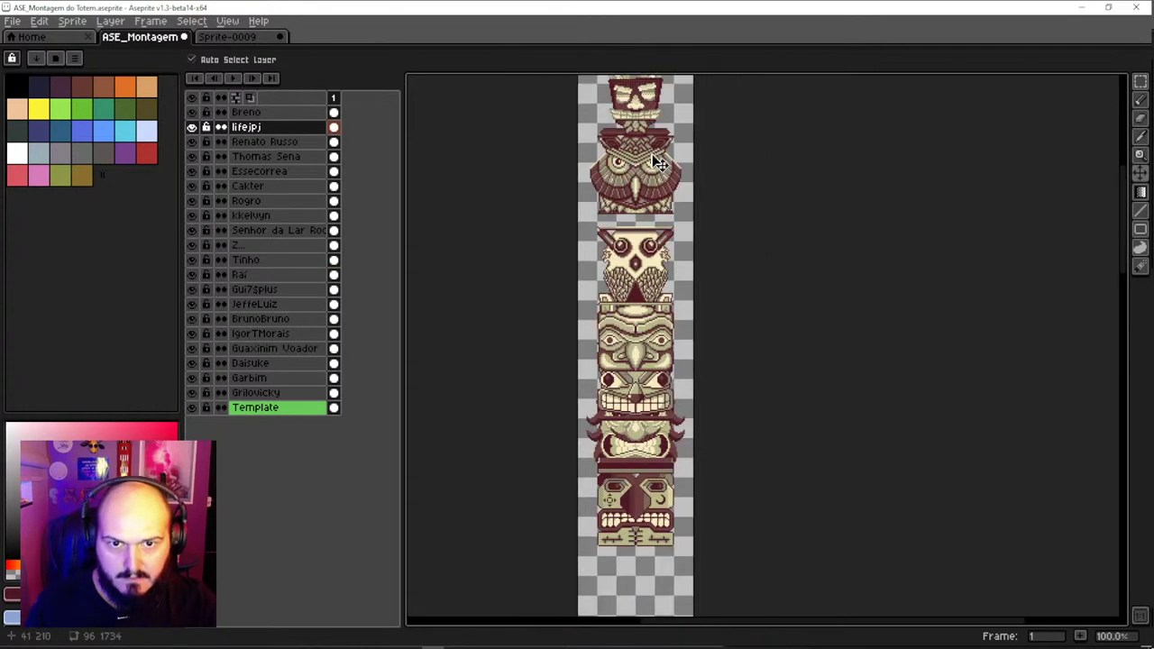
{"action": "scroll", "coordinate": [659, 172], "scroll_direction": "up", "scroll_amount": 3}
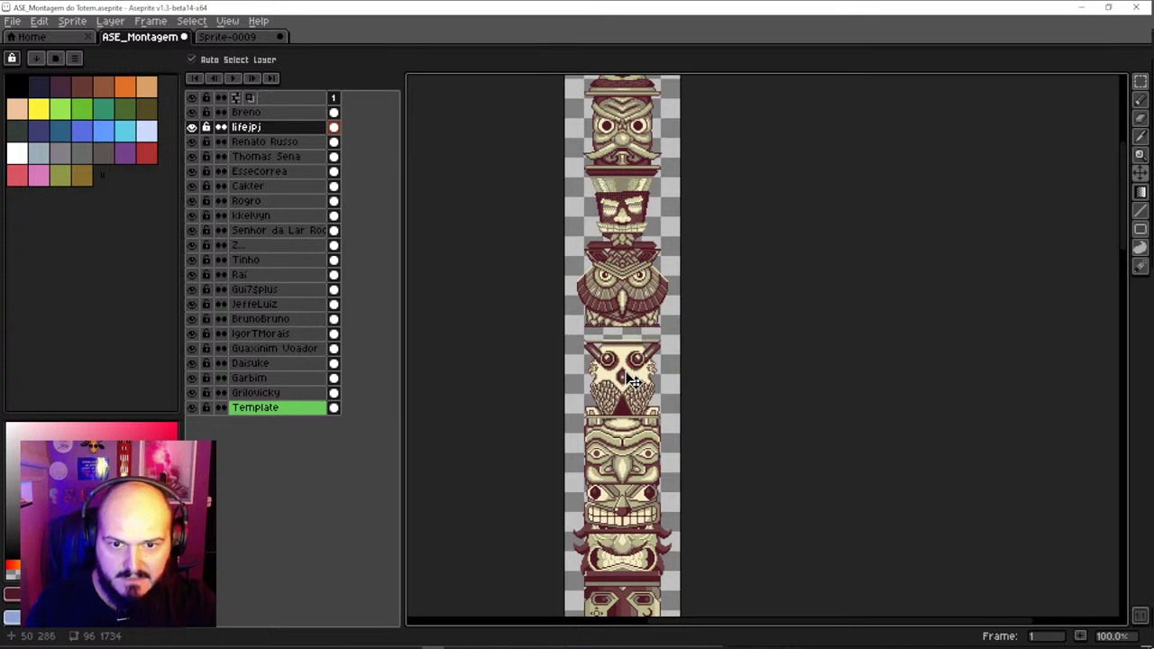
{"action": "left_click_drag", "start_coordinate": [634, 382], "coordinate": [625, 368]}
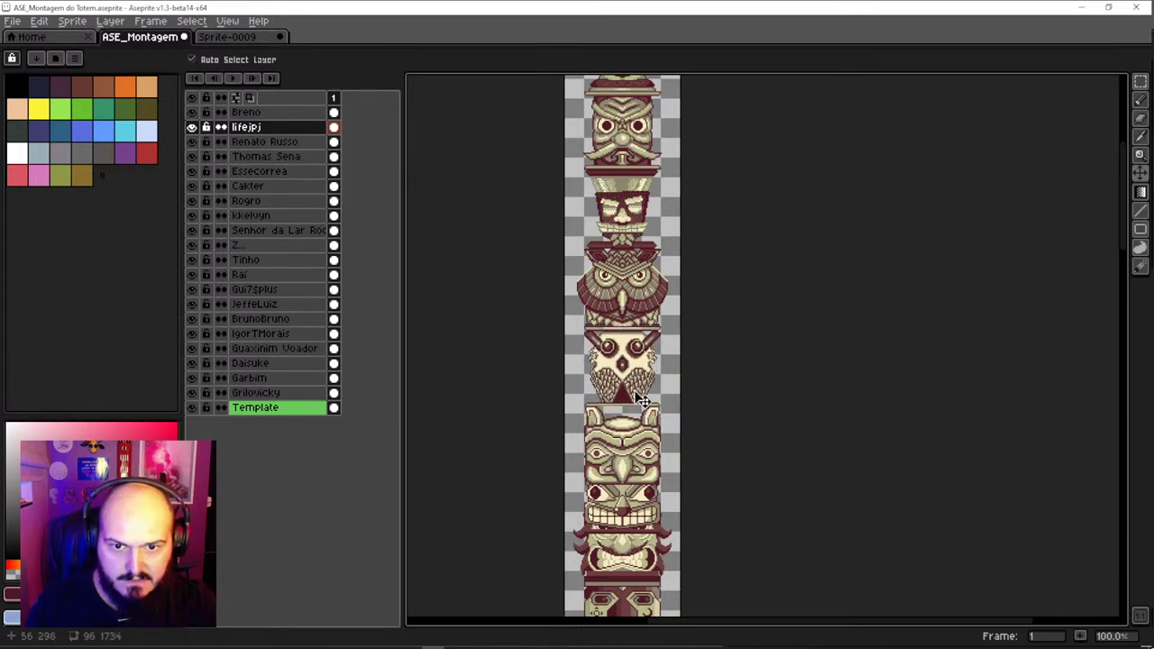
{"action": "scroll", "coordinate": [645, 364], "scroll_direction": "down", "scroll_amount": 2}
{"action": "scroll", "coordinate": [629, 466], "scroll_direction": "down", "scroll_amount": 8}
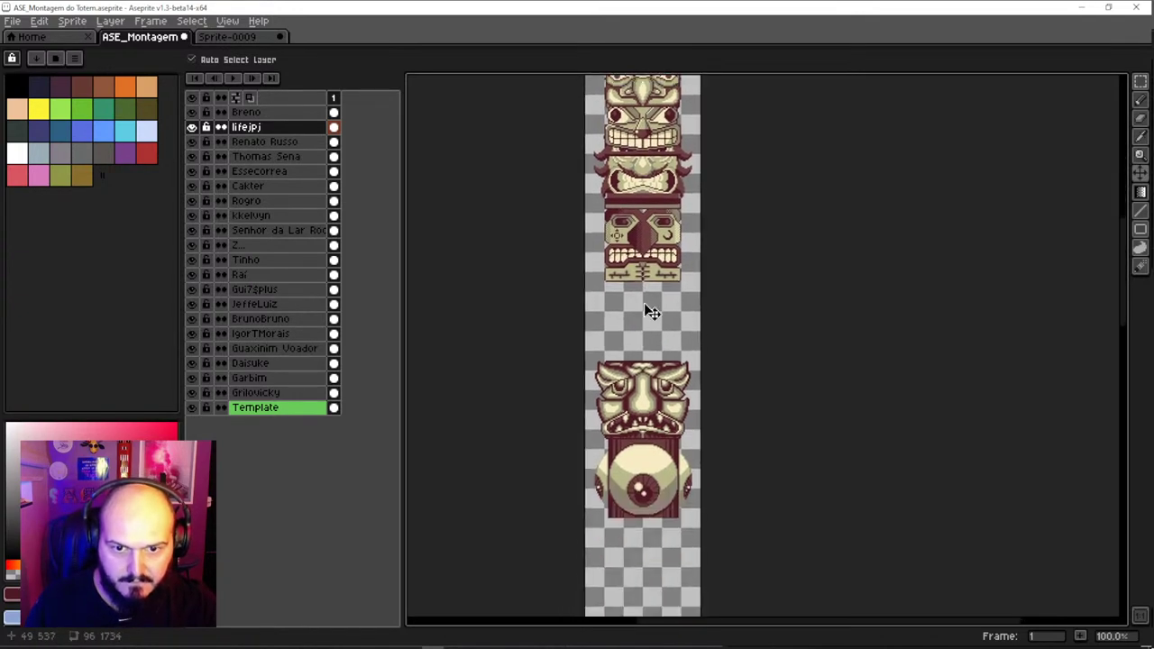
{"action": "scroll", "coordinate": [644, 309], "scroll_direction": "up", "scroll_amount": 1}
{"action": "left_click_drag", "start_coordinate": [651, 300], "coordinate": [656, 410]}
Move the big eye piece down to sit just above the bird face
{"action": "scroll", "coordinate": [656, 457], "scroll_direction": "down", "scroll_amount": 2}
{"action": "scroll", "coordinate": [656, 457], "scroll_direction": "down", "scroll_amount": 4}
{"action": "scroll", "coordinate": [633, 413], "scroll_direction": "up", "scroll_amount": 1}
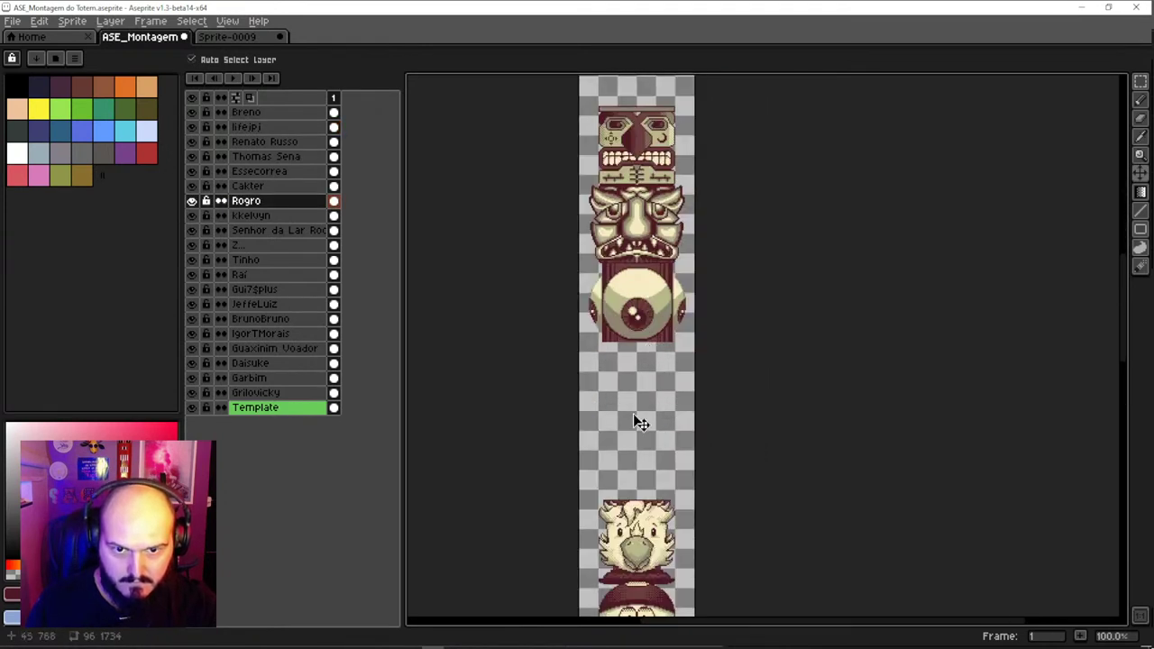
{"action": "scroll", "coordinate": [636, 297], "scroll_direction": "down", "scroll_amount": 3}
{"action": "left_click", "coordinate": [641, 245]}
{"action": "left_click_drag", "start_coordinate": [640, 245], "coordinate": [642, 584]}
Lower the cartoon face so it stacks directly above the eye
{"action": "scroll", "coordinate": [637, 463], "scroll_direction": "down", "scroll_amount": 2}
{"action": "scroll", "coordinate": [628, 202], "scroll_direction": "down", "scroll_amount": 3}
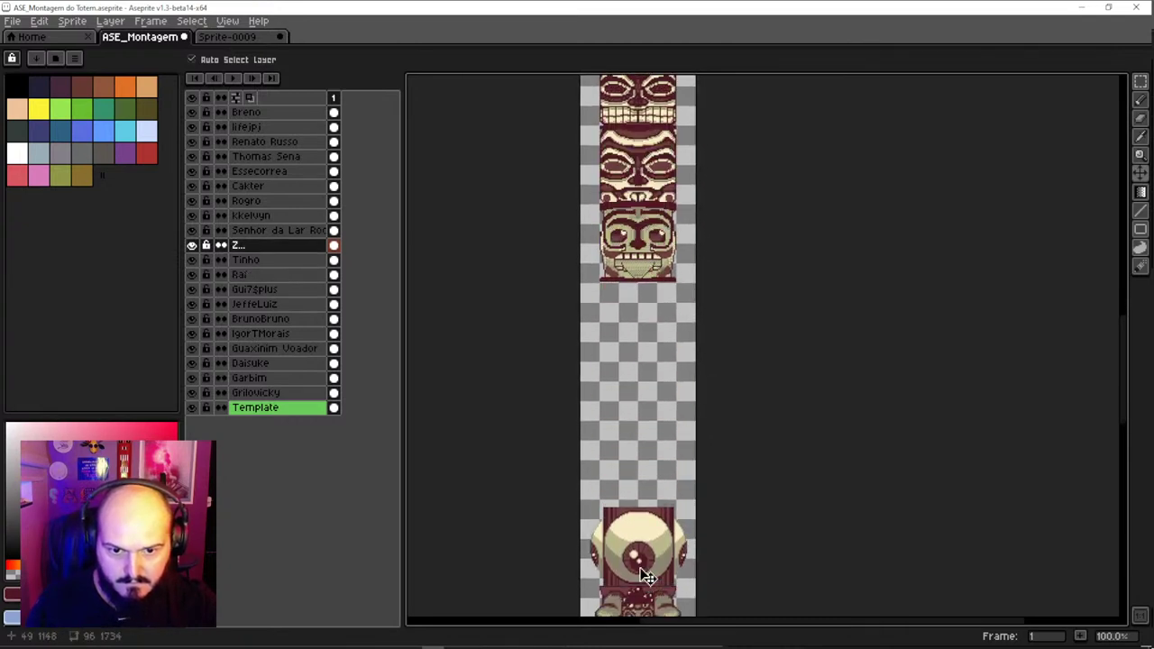
{"action": "scroll", "coordinate": [649, 568], "scroll_direction": "down", "scroll_amount": 1}
{"action": "scroll", "coordinate": [649, 505], "scroll_direction": "down", "scroll_amount": 2}
{"action": "scroll", "coordinate": [631, 379], "scroll_direction": "up", "scroll_amount": 1}
{"action": "left_click_drag", "start_coordinate": [620, 162], "coordinate": [617, 411]}
{"action": "scroll", "coordinate": [626, 275], "scroll_direction": "up", "scroll_amount": 5}
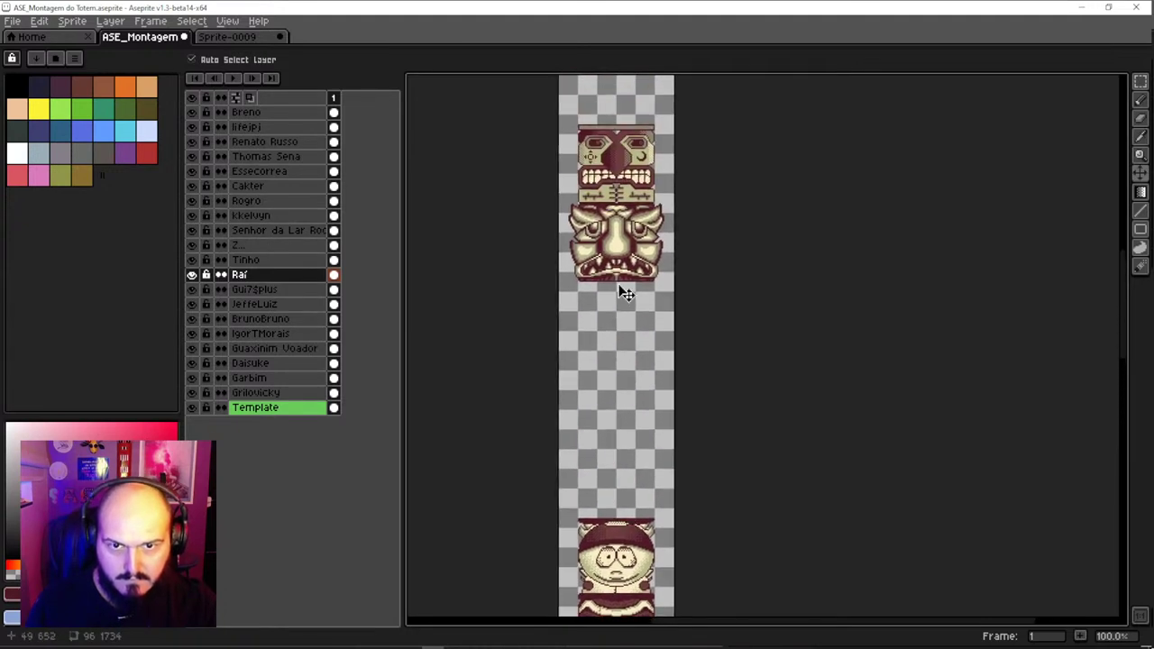
Lower the patterned mask face onto the stack, then the scowling face flush on the mask
{"action": "left_click_drag", "start_coordinate": [618, 286], "coordinate": [622, 495]}
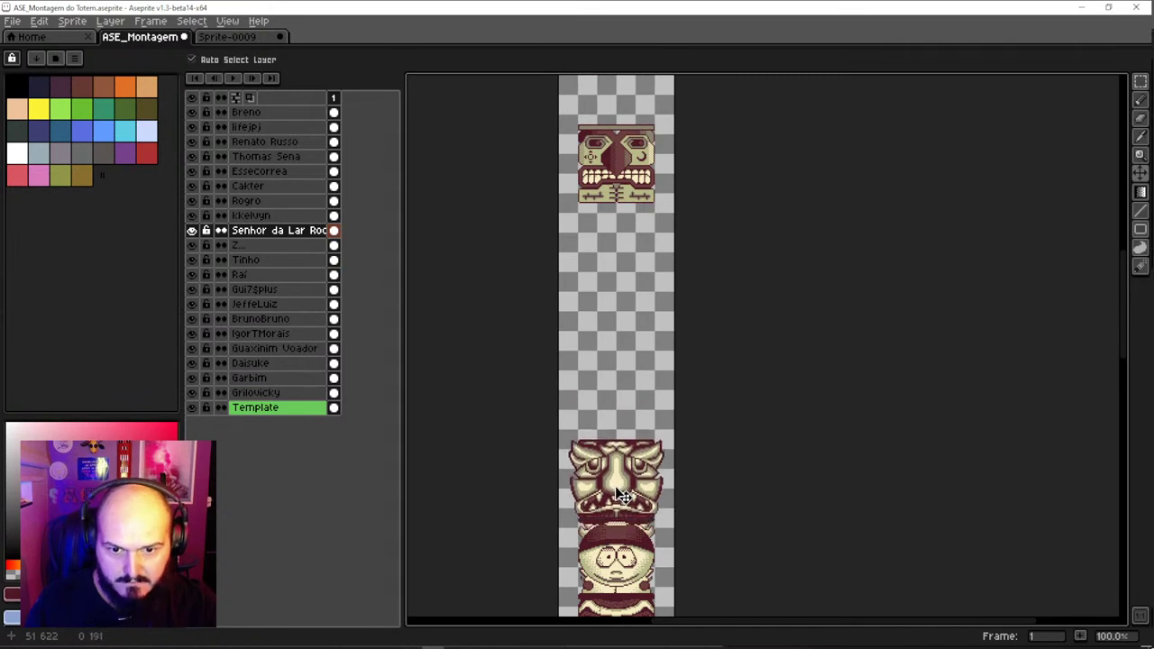
{"action": "scroll", "coordinate": [636, 549], "scroll_direction": "down", "scroll_amount": 3}
{"action": "scroll", "coordinate": [642, 270], "scroll_direction": "up", "scroll_amount": 3}
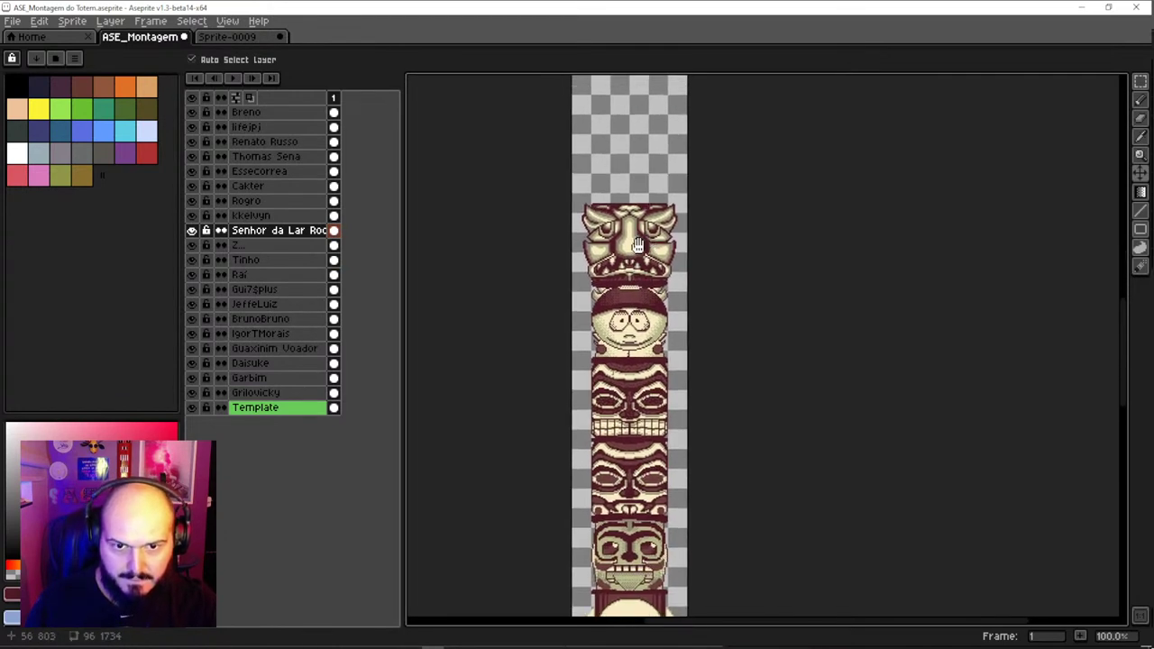
{"action": "left_click_drag", "start_coordinate": [637, 205], "coordinate": [641, 431]}
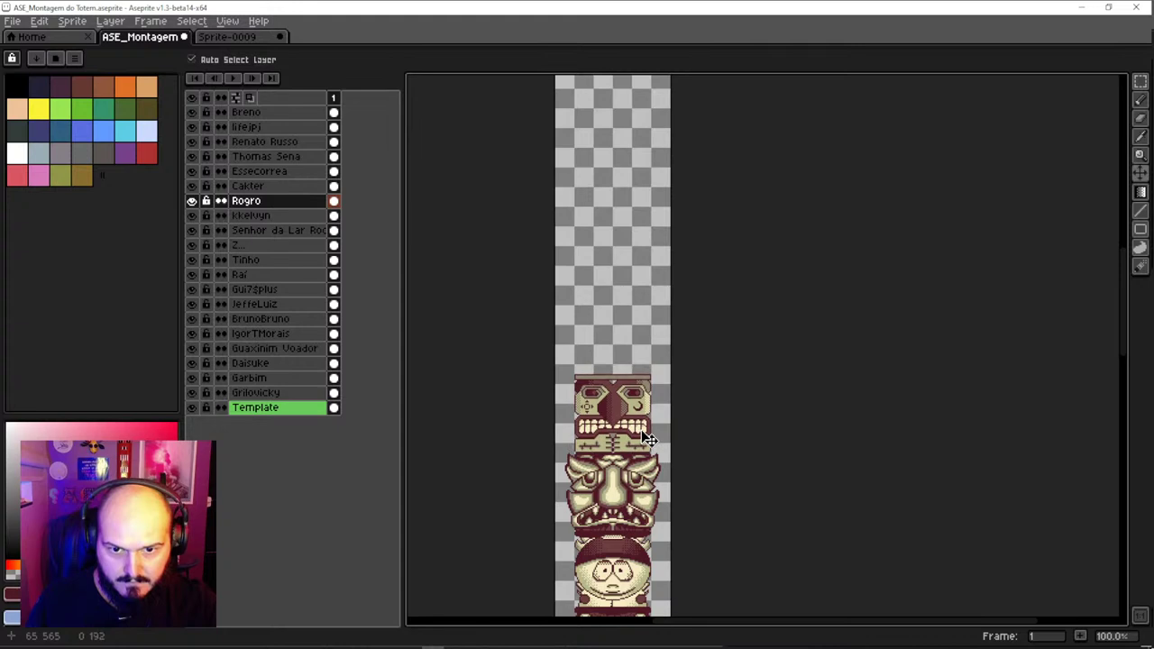
{"action": "scroll", "coordinate": [623, 270], "scroll_direction": "down", "scroll_amount": 1}
{"action": "left_click_drag", "start_coordinate": [629, 155], "coordinate": [627, 333]}
{"action": "scroll", "coordinate": [628, 336], "scroll_direction": "up", "scroll_amount": 2}
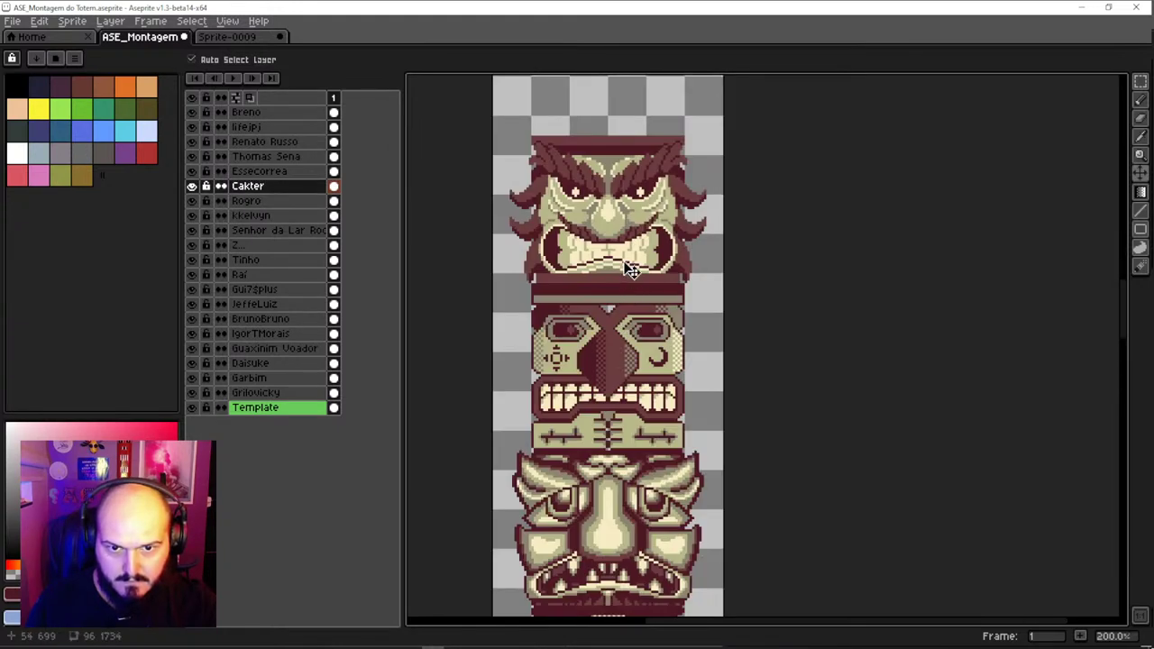
{"action": "left_click_drag", "start_coordinate": [629, 268], "coordinate": [632, 269]}
Bring the next face and the horned face down onto the stack
{"action": "scroll", "coordinate": [629, 256], "scroll_direction": "down", "scroll_amount": 1}
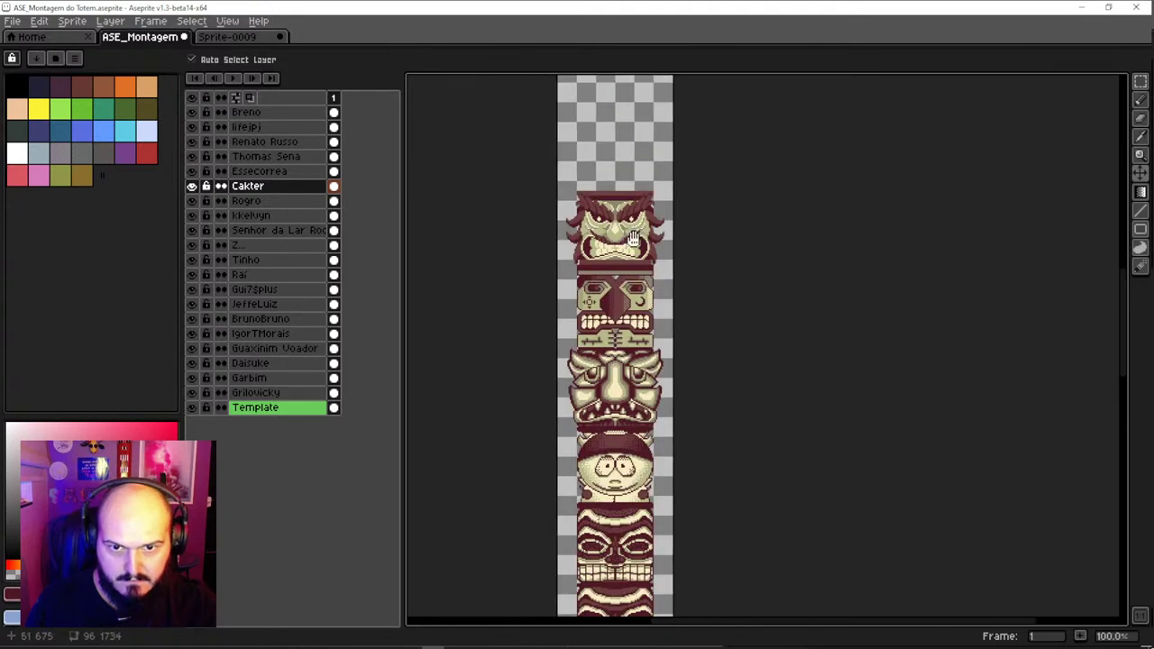
{"action": "scroll", "coordinate": [613, 219], "scroll_direction": "up", "scroll_amount": 3}
{"action": "left_click_drag", "start_coordinate": [625, 161], "coordinate": [622, 431]}
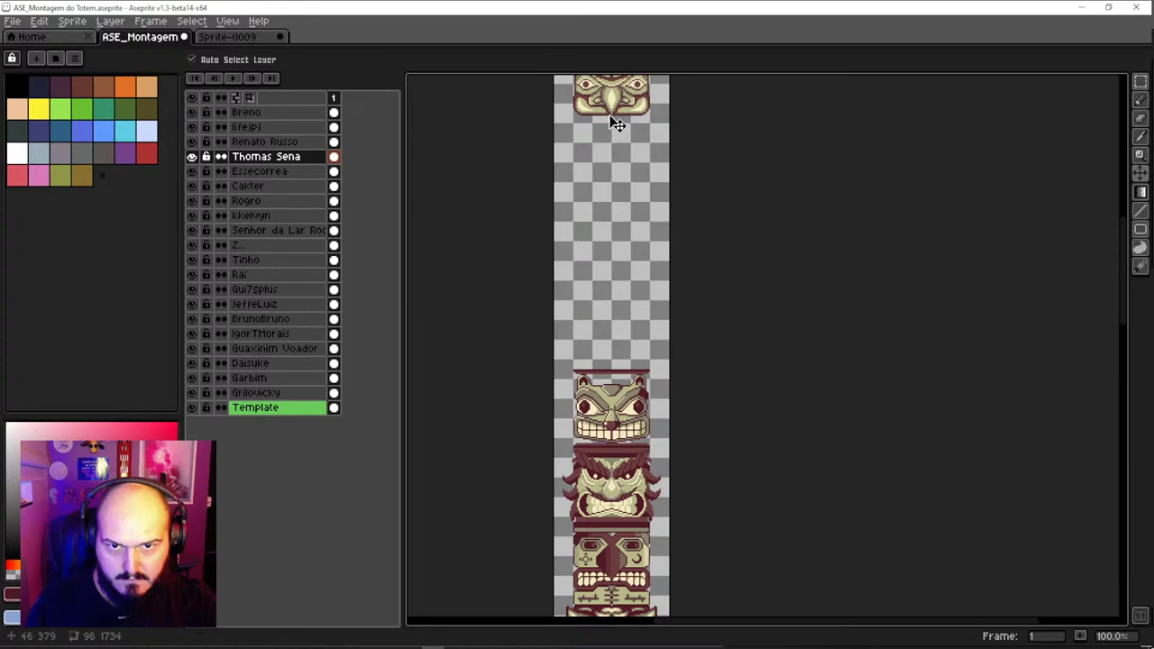
{"action": "left_click_drag", "start_coordinate": [617, 124], "coordinate": [606, 359]}
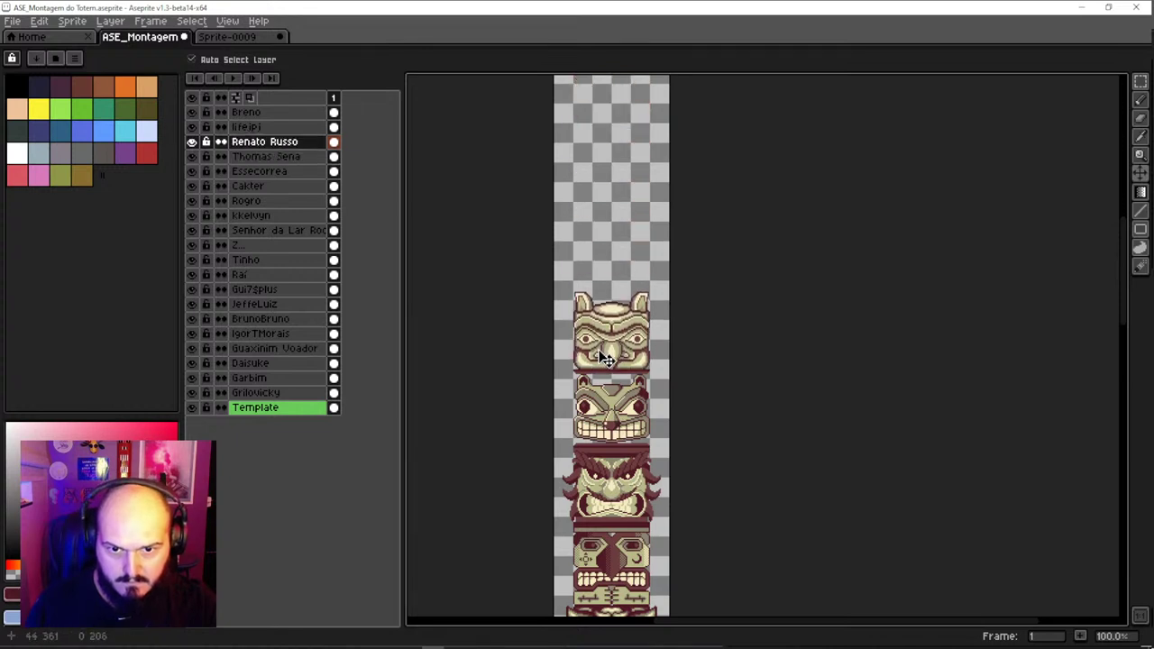
{"action": "scroll", "coordinate": [624, 284], "scroll_direction": "down", "scroll_amount": 1}
{"action": "scroll", "coordinate": [628, 207], "scroll_direction": "up", "scroll_amount": 2}
Close the remaining gap by raising one lower face and lowering another
{"action": "left_click_drag", "start_coordinate": [618, 242], "coordinate": [611, 218]}
{"action": "scroll", "coordinate": [612, 218], "scroll_direction": "down", "scroll_amount": 1}
{"action": "left_click_drag", "start_coordinate": [611, 167], "coordinate": [613, 319]}
{"action": "scroll", "coordinate": [592, 329], "scroll_direction": "up", "scroll_amount": 3}
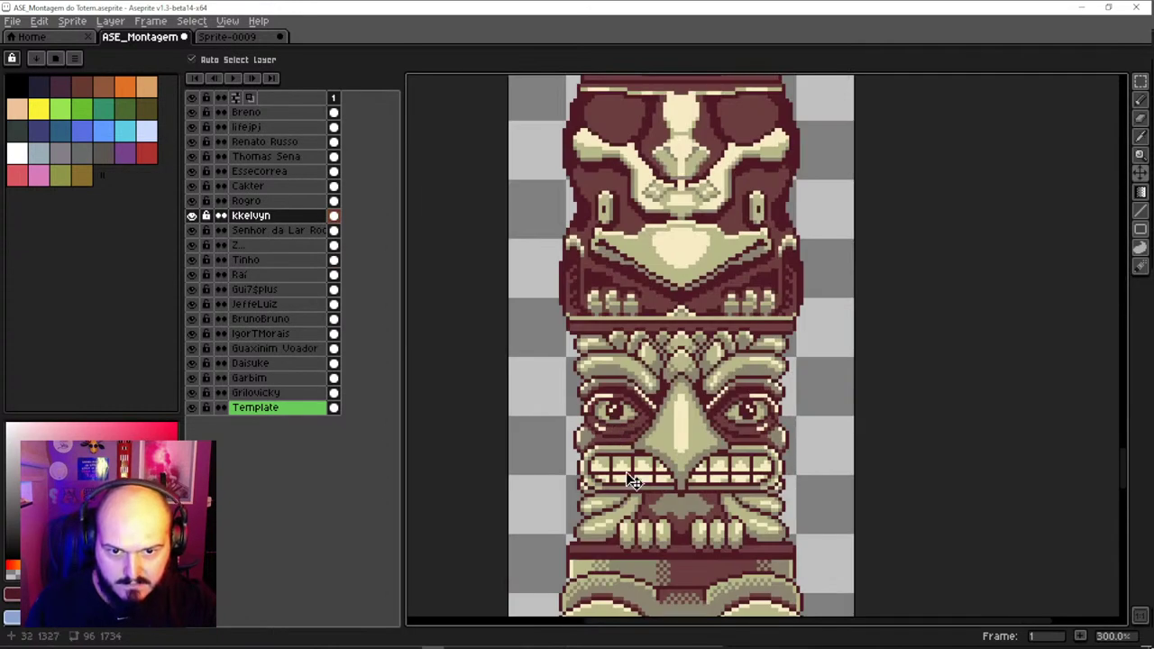
{"action": "left_click_drag", "start_coordinate": [664, 327], "coordinate": [568, 335]}
{"action": "key", "text": "ctrl+z"}
{"action": "scroll", "coordinate": [631, 343], "scroll_direction": "down", "scroll_amount": 3}
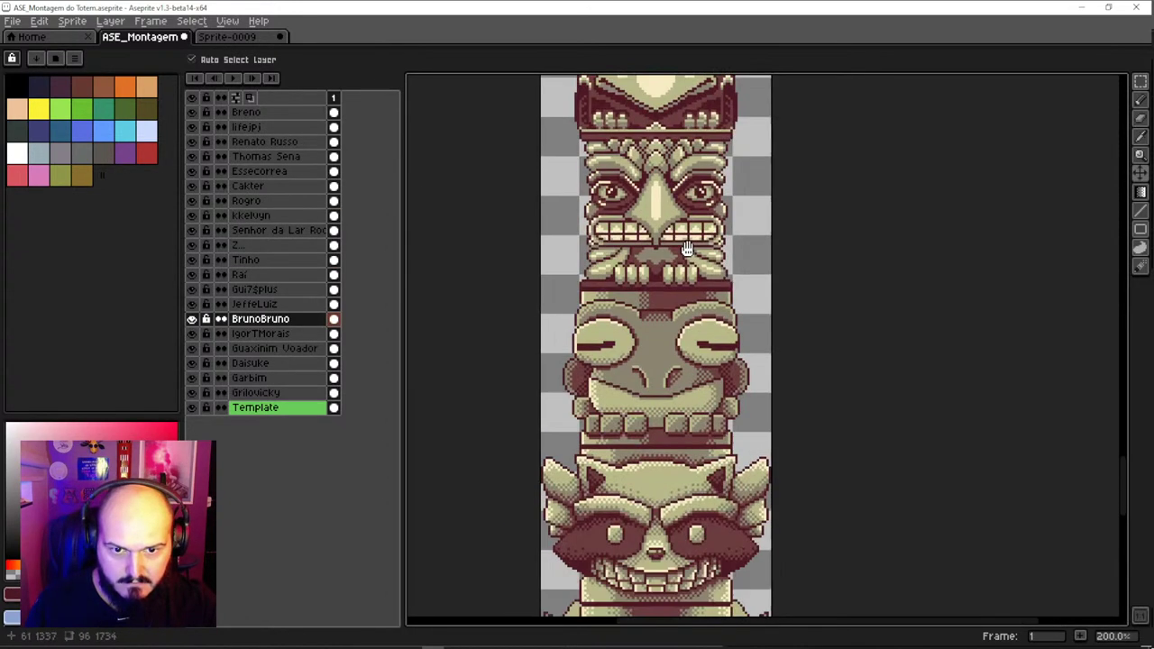
{"action": "left_click_drag", "start_coordinate": [685, 352], "coordinate": [563, 275]}
{"action": "key", "text": "ctrl+z"}
{"action": "scroll", "coordinate": [685, 358], "scroll_direction": "down", "scroll_amount": 1}
{"action": "left_click_drag", "start_coordinate": [686, 358], "coordinate": [551, 343]}
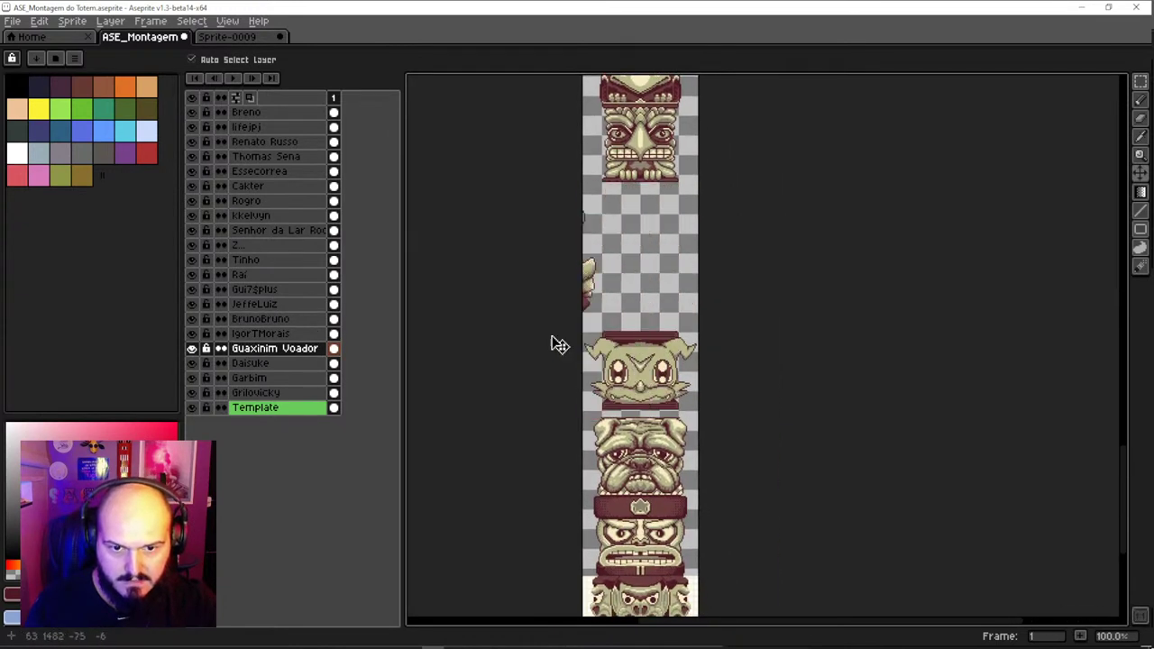
{"action": "key", "text": "ctrl+z"}
{"action": "left_click_drag", "start_coordinate": [667, 455], "coordinate": [631, 446]}
{"action": "key", "text": "ctrl+z"}
{"action": "left_click", "coordinate": [663, 374]}
{"action": "left_click_drag", "start_coordinate": [663, 374], "coordinate": [648, 295]}
{"action": "left_click_drag", "start_coordinate": [654, 257], "coordinate": [637, 513]}
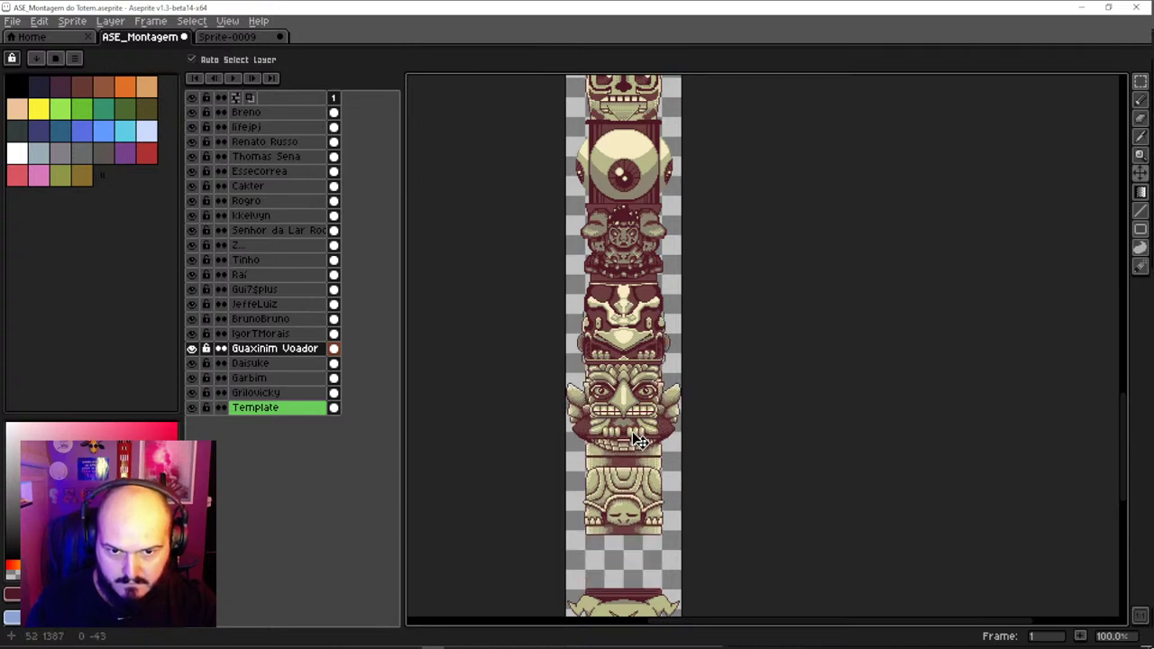
{"action": "key", "text": "ctrl+z"}
{"action": "left_click", "coordinate": [636, 346]}
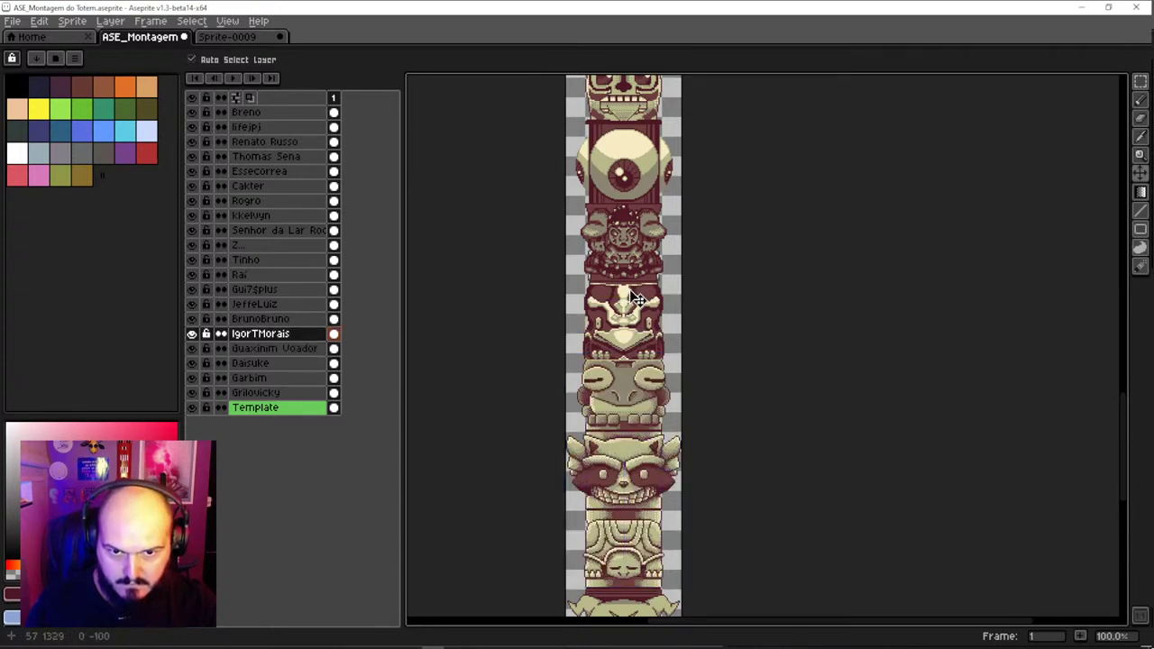
{"action": "left_click_drag", "start_coordinate": [636, 302], "coordinate": [635, 238]}
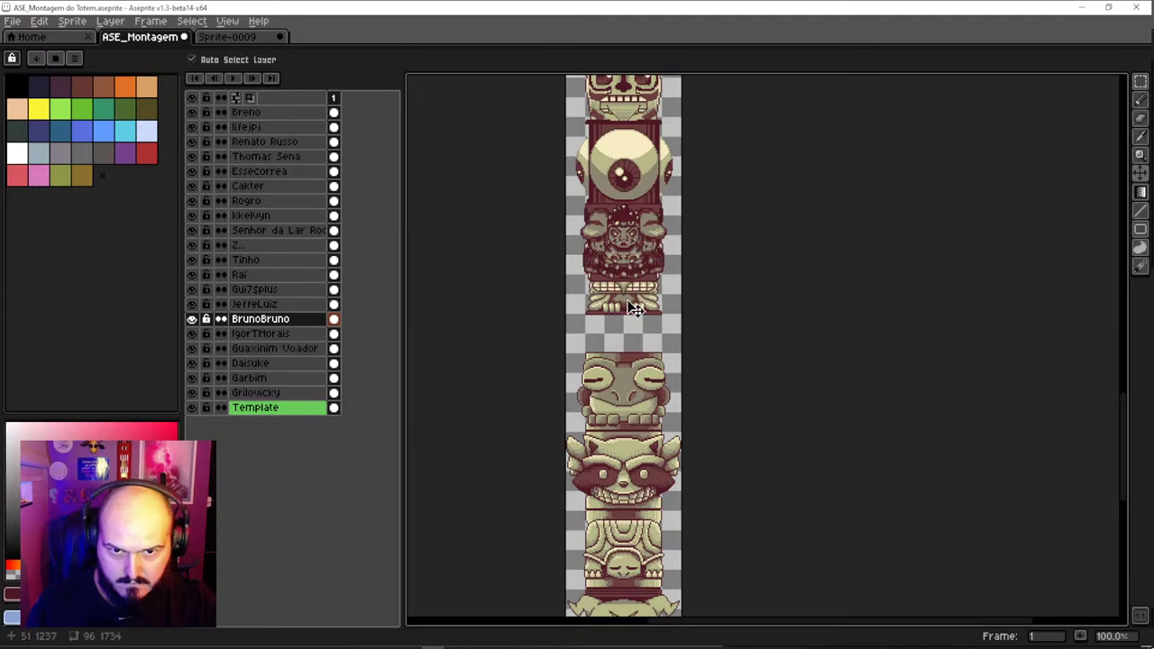
{"action": "left_click_drag", "start_coordinate": [636, 310], "coordinate": [637, 347]}
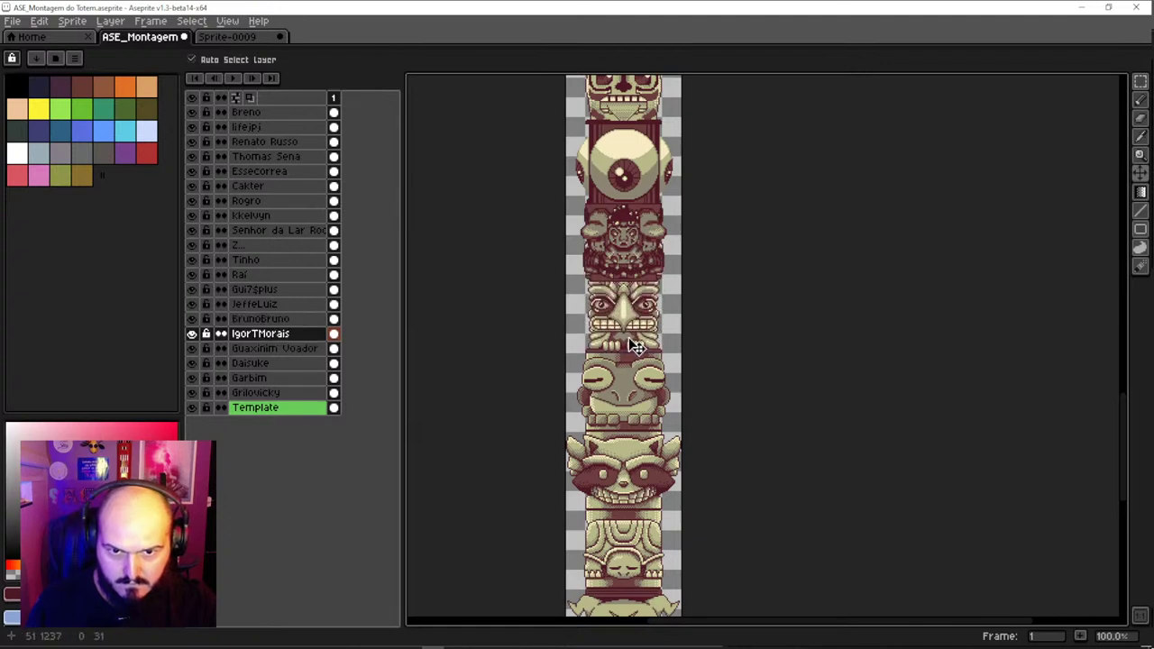
{"action": "scroll", "coordinate": [629, 337], "scroll_direction": "up", "scroll_amount": 3}
{"action": "left_click", "coordinate": [622, 395]}
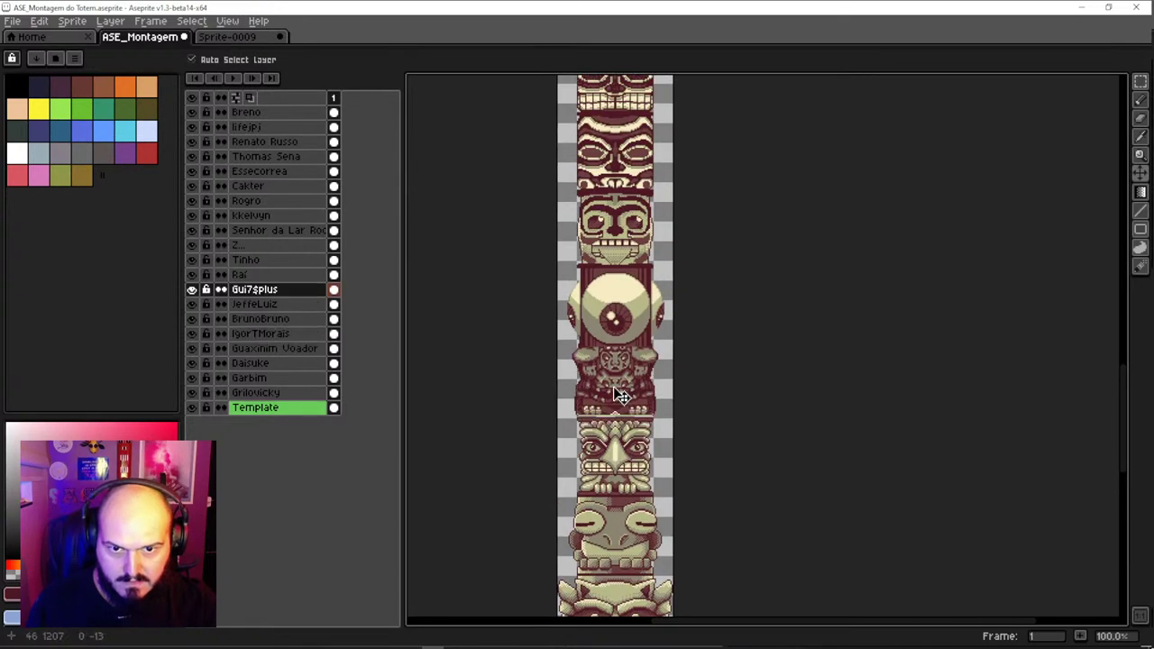
{"action": "scroll", "coordinate": [625, 312], "scroll_direction": "down", "scroll_amount": 1}
{"action": "left_click", "coordinate": [626, 310]}
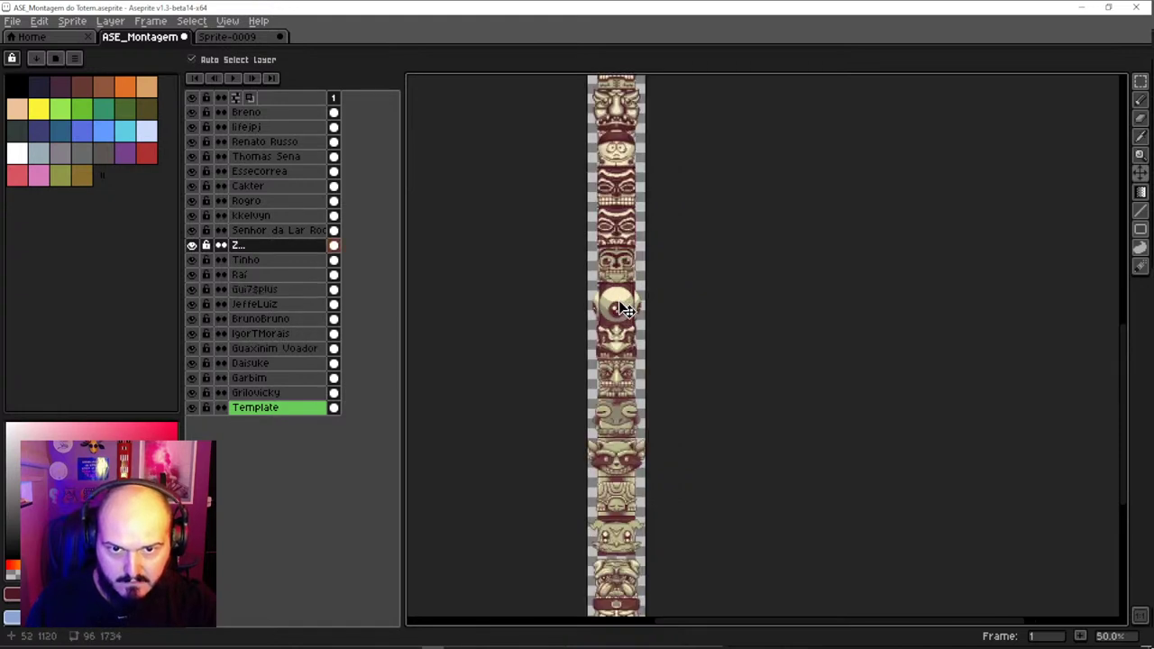
{"action": "scroll", "coordinate": [631, 325], "scroll_direction": "up", "scroll_amount": 3}
{"action": "key", "text": "ctrl+z"}
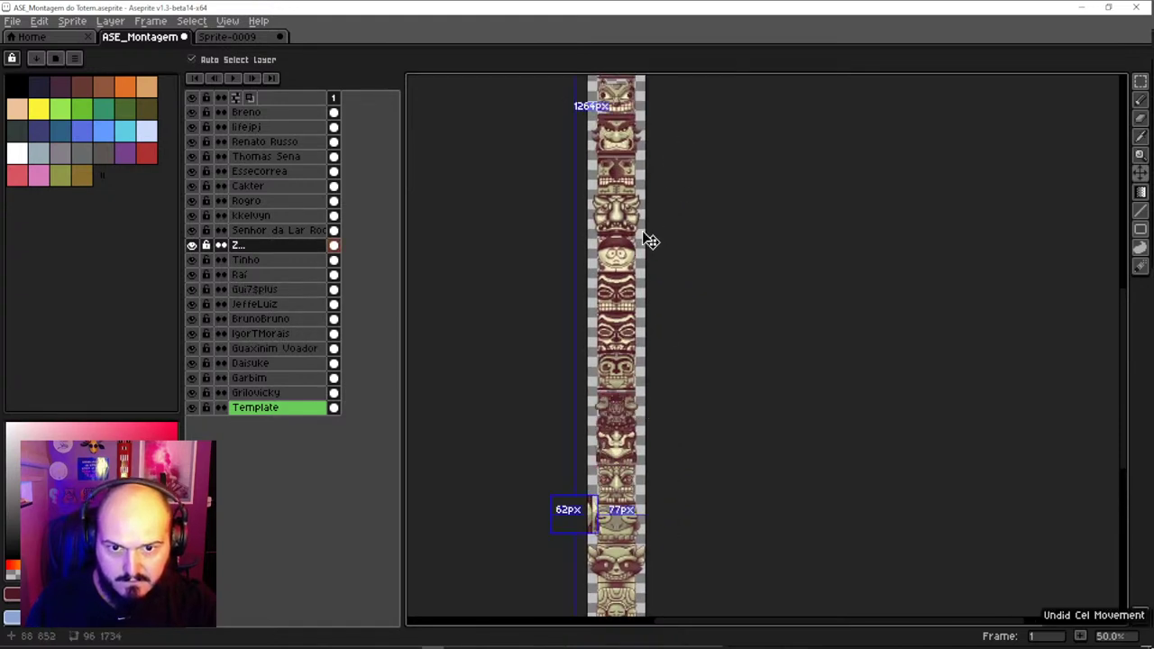
{"action": "key", "text": "ctrl+y"}
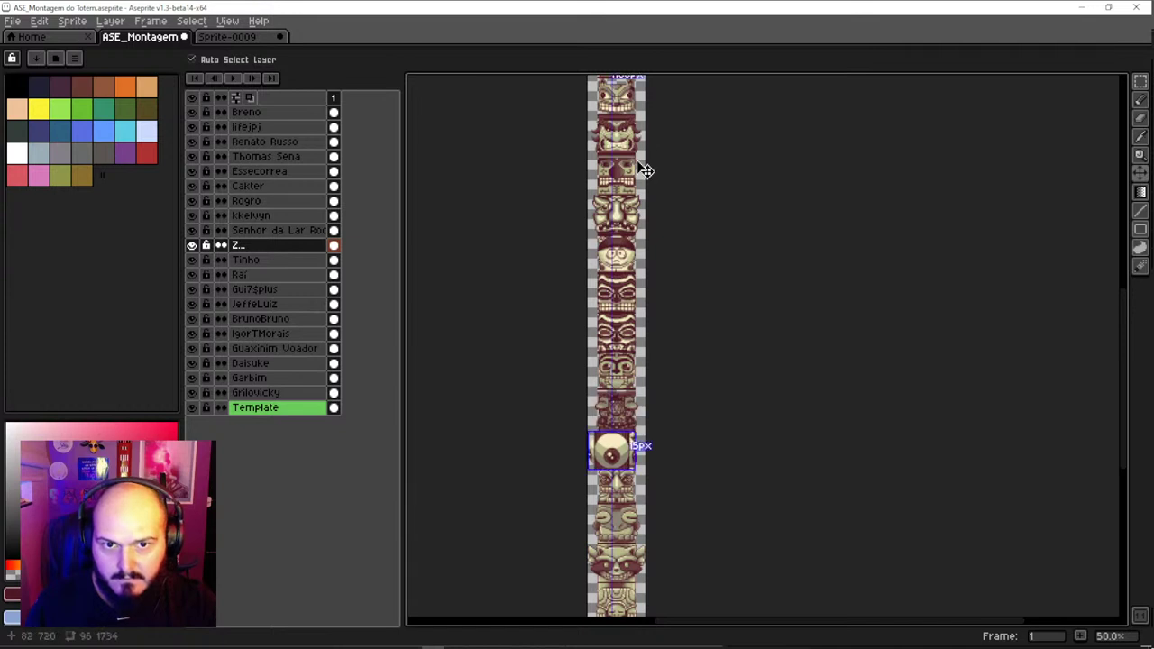
{"action": "key", "text": "ctrl+z"}
{"action": "left_click", "coordinate": [622, 358]}
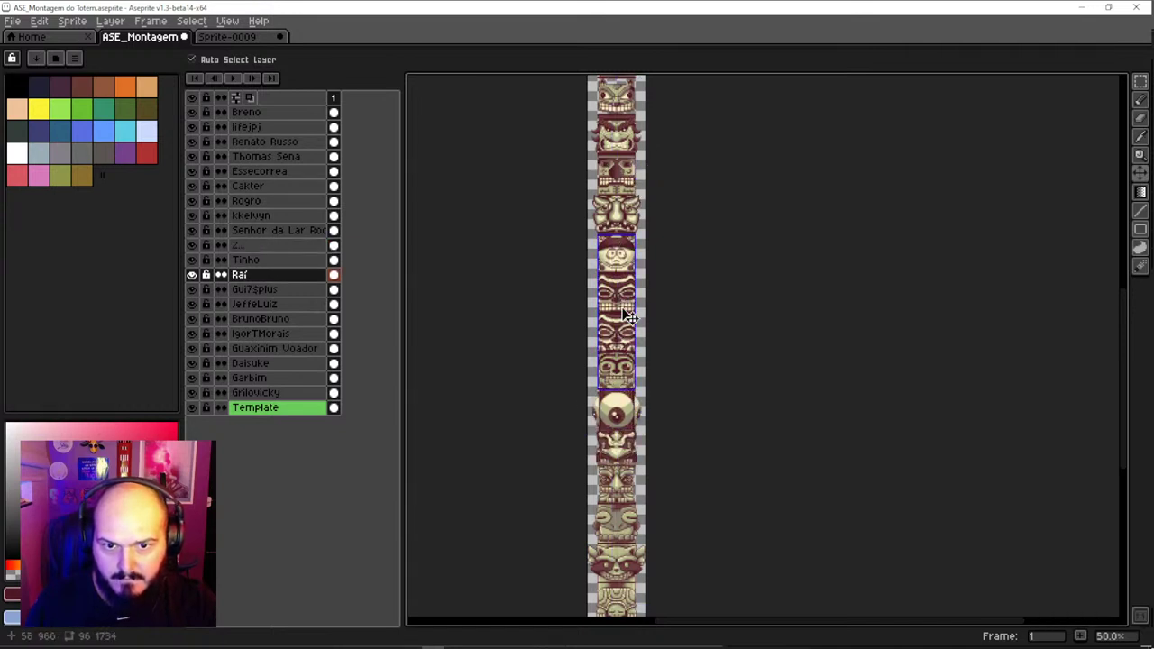
{"action": "left_click_drag", "start_coordinate": [629, 309], "coordinate": [629, 298]}
{"action": "key", "text": "ctrl+z"}
{"action": "left_click", "coordinate": [622, 221]}
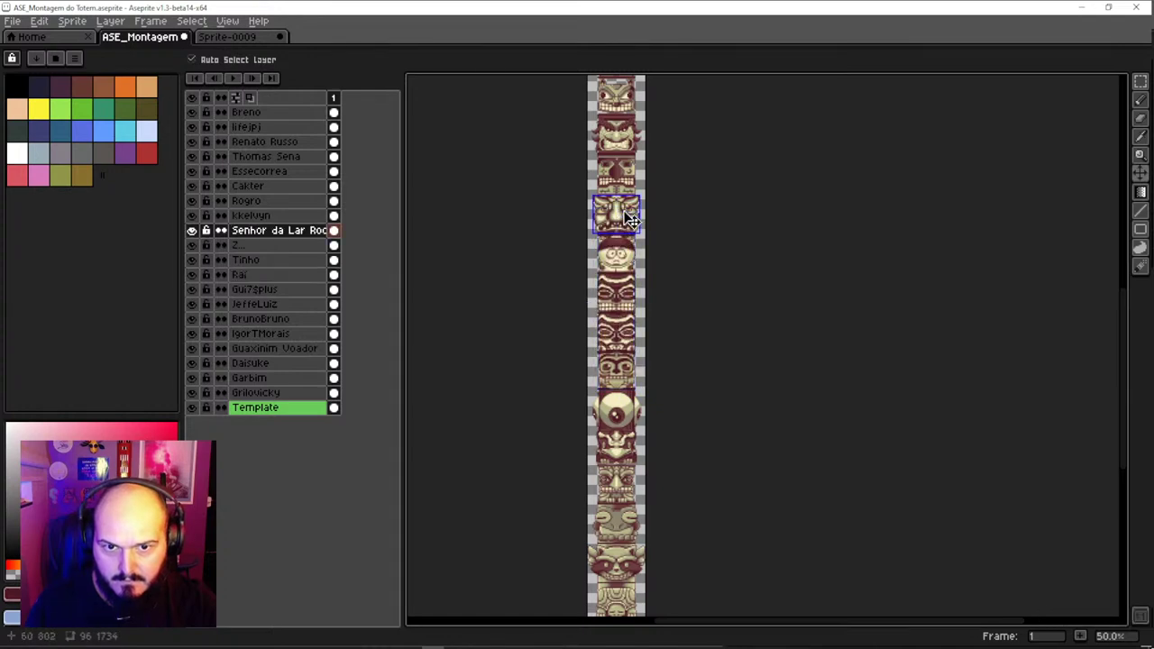
{"action": "left_click", "coordinate": [625, 287]}
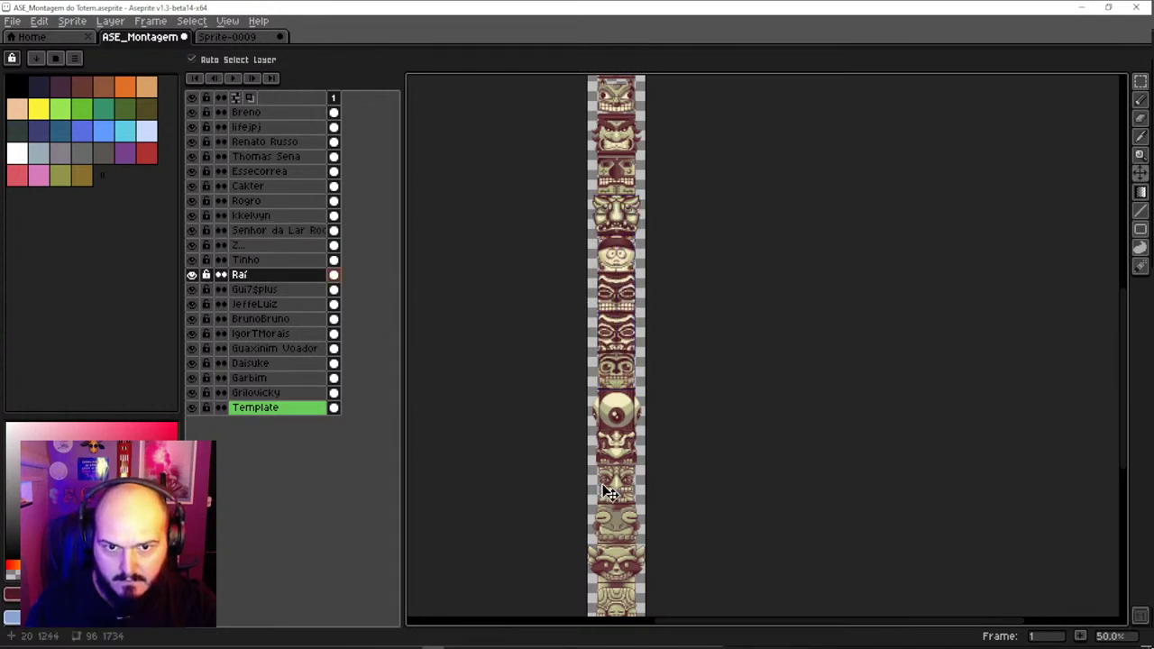
{"action": "scroll", "coordinate": [613, 469], "scroll_direction": "up", "scroll_amount": 1}
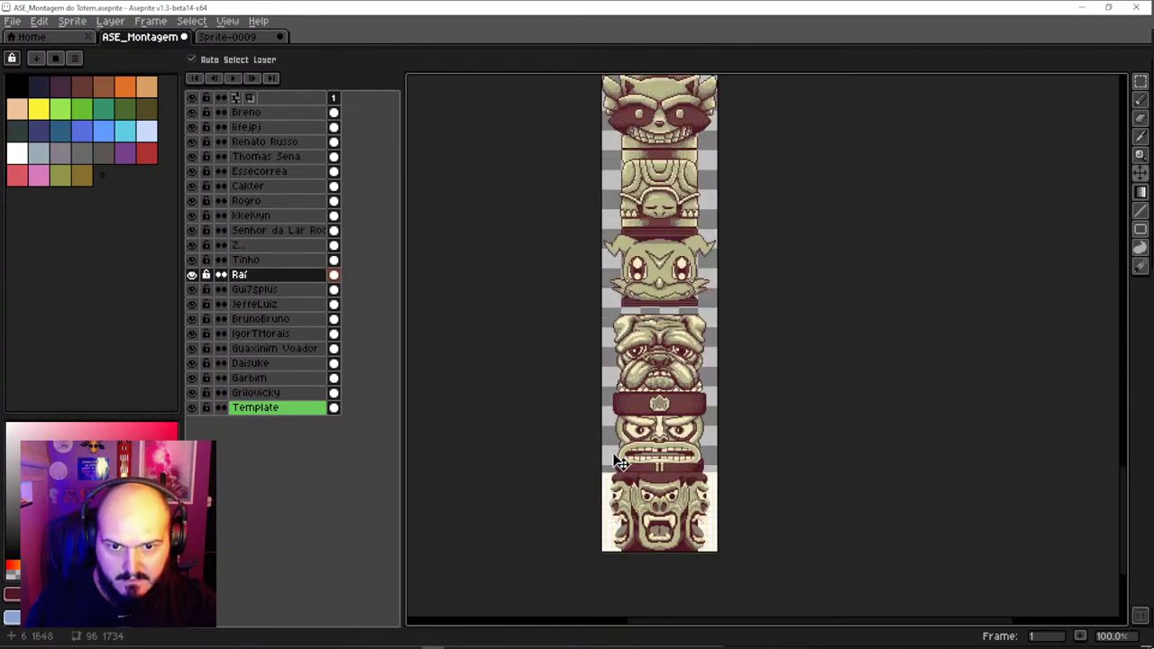
Move the topmost face layer and another face layer toward the bottom of the layer order
{"action": "left_click", "coordinate": [647, 523]}
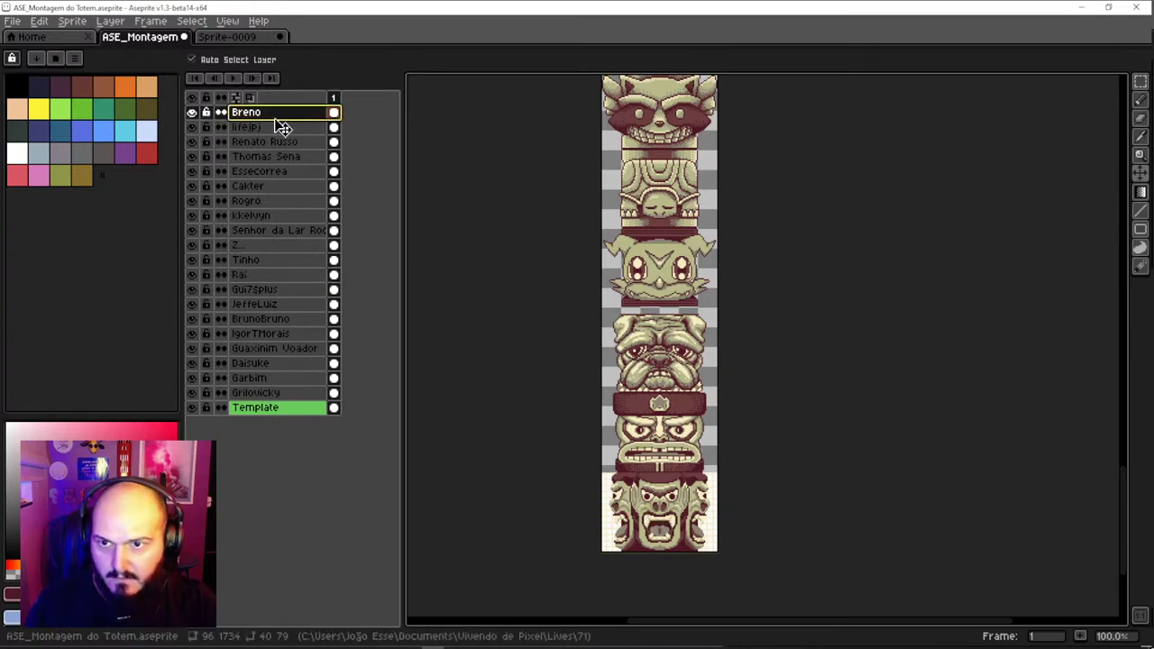
{"action": "left_click_drag", "start_coordinate": [276, 117], "coordinate": [272, 402]}
{"action": "key", "text": "Up"}
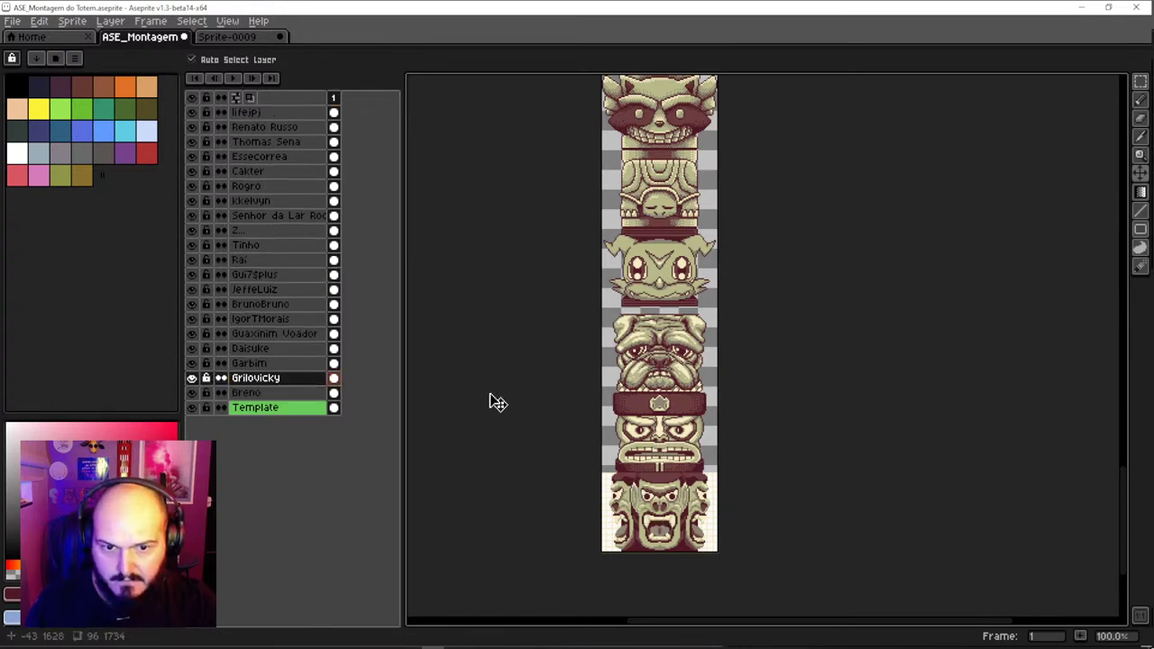
{"action": "left_click", "coordinate": [263, 156]}
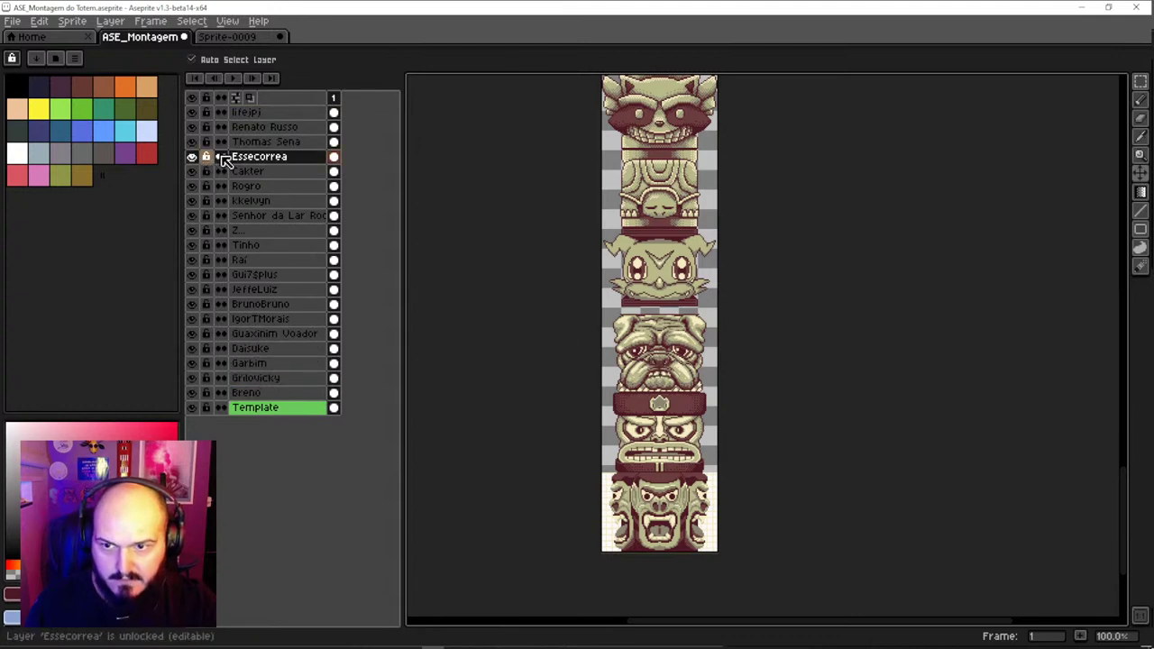
{"action": "left_click_drag", "start_coordinate": [273, 164], "coordinate": [269, 290]}
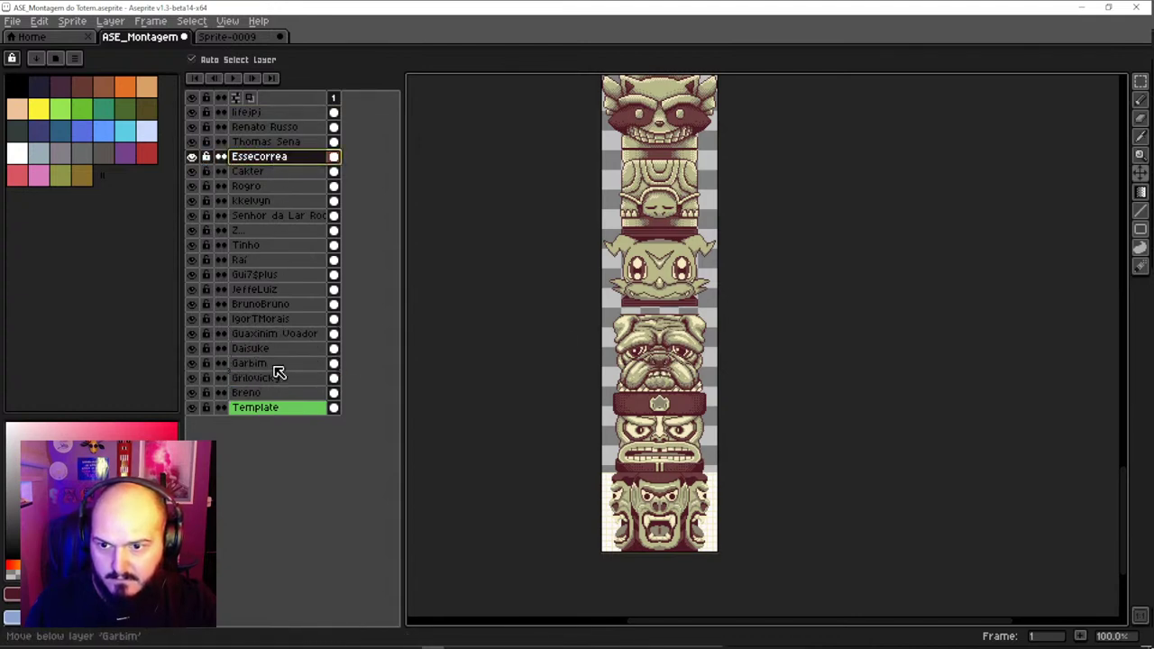
{"action": "left_click_drag", "start_coordinate": [279, 372], "coordinate": [281, 338]}
{"action": "left_click", "coordinate": [285, 336]}
Shift the tiki face's layer and the next face layer down one slot each
{"action": "left_click", "coordinate": [667, 227]}
{"action": "left_click_drag", "start_coordinate": [609, 253], "coordinate": [653, 414]}
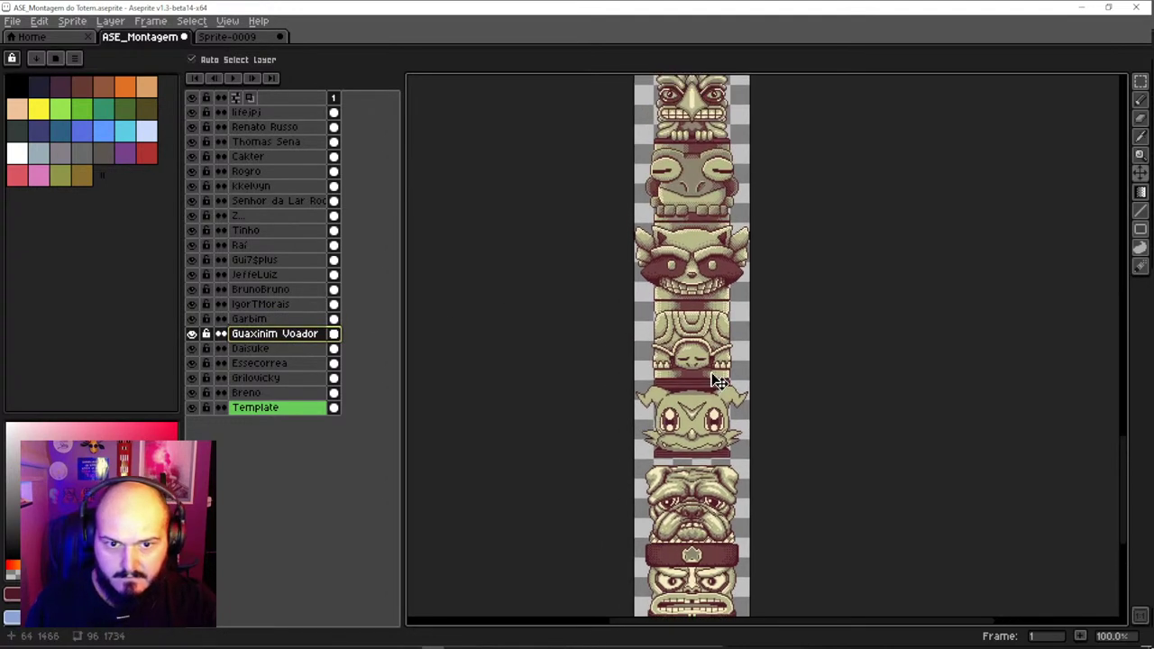
{"action": "left_click_drag", "start_coordinate": [694, 264], "coordinate": [704, 415]}
{"action": "left_click", "coordinate": [706, 286]}
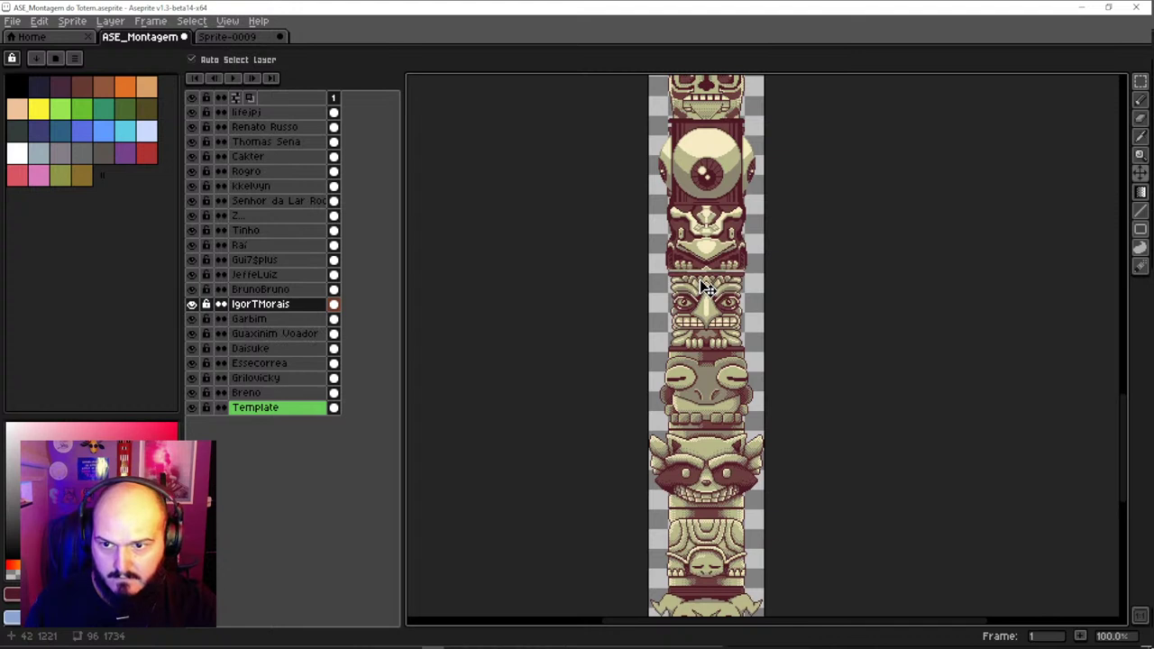
{"action": "left_click_drag", "start_coordinate": [287, 307], "coordinate": [291, 325]}
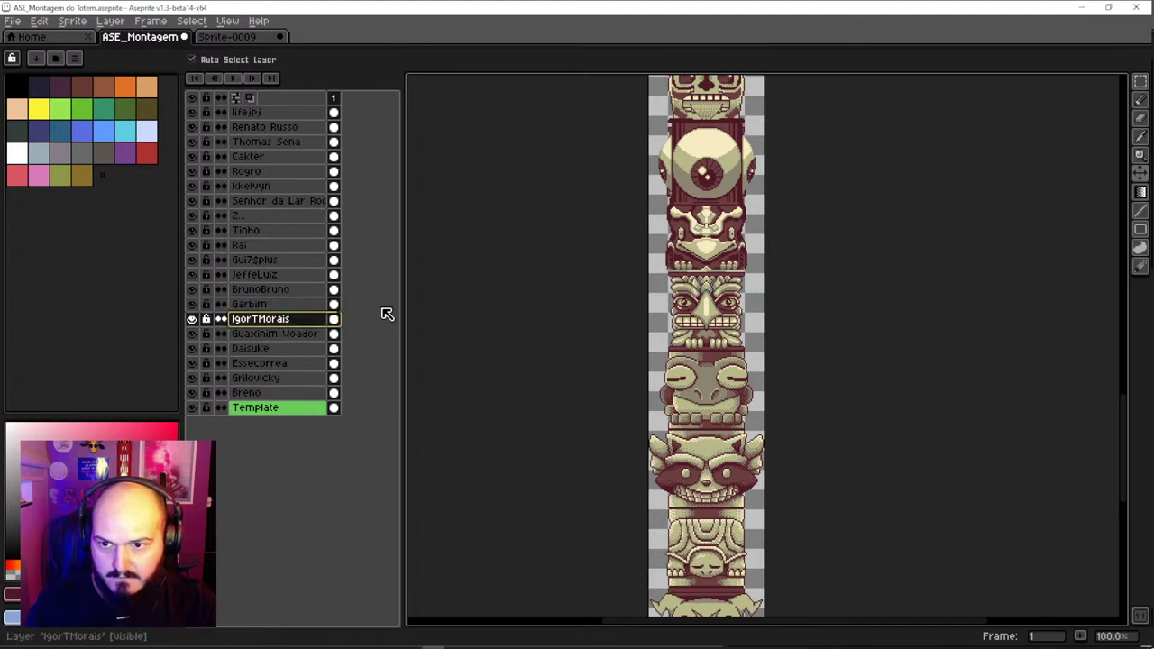
{"action": "left_click_drag", "start_coordinate": [631, 319], "coordinate": [649, 435]}
{"action": "left_click_drag", "start_coordinate": [260, 290], "coordinate": [274, 319]}
Move the eye layer lower, raise the small face piece, and place its layer beside the eye's
{"action": "left_click", "coordinate": [726, 289]}
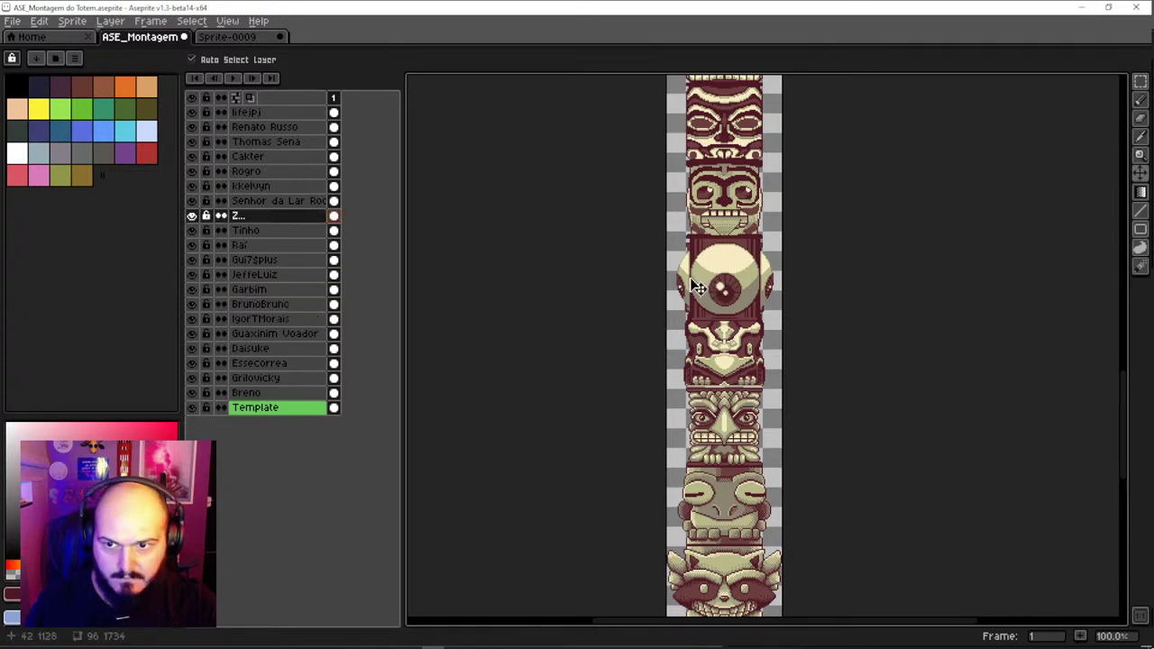
{"action": "left_click_drag", "start_coordinate": [271, 216], "coordinate": [282, 310]}
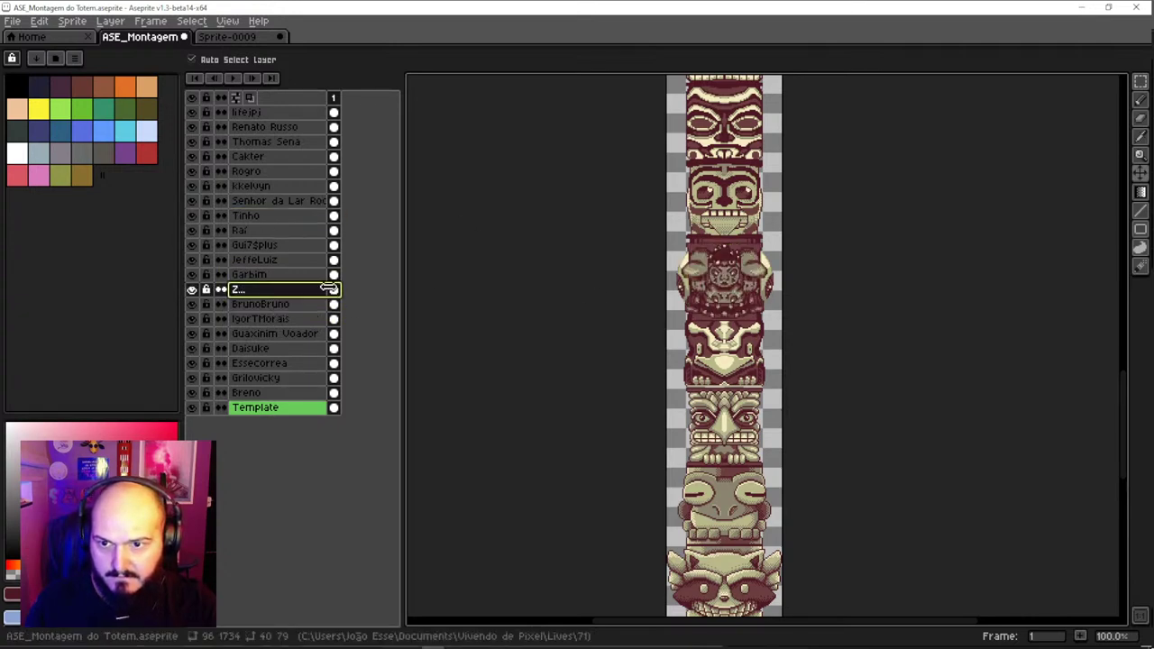
{"action": "scroll", "coordinate": [670, 360], "scroll_direction": "up", "scroll_amount": 2}
{"action": "left_click", "coordinate": [755, 386]}
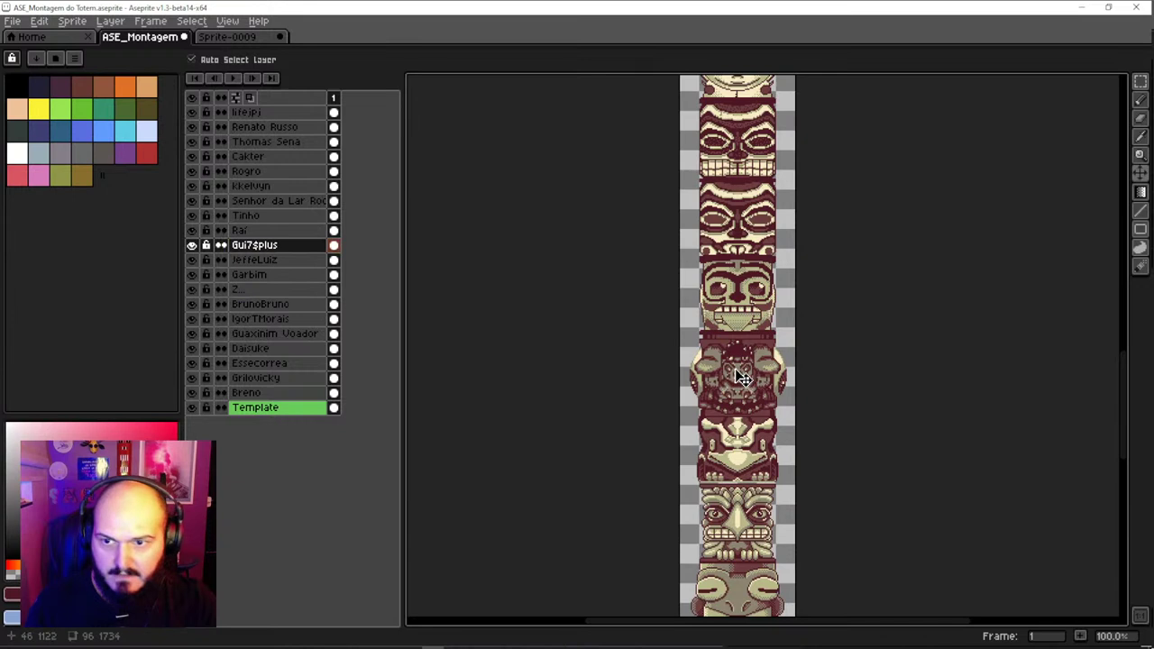
{"action": "left_click_drag", "start_coordinate": [741, 383], "coordinate": [741, 332]}
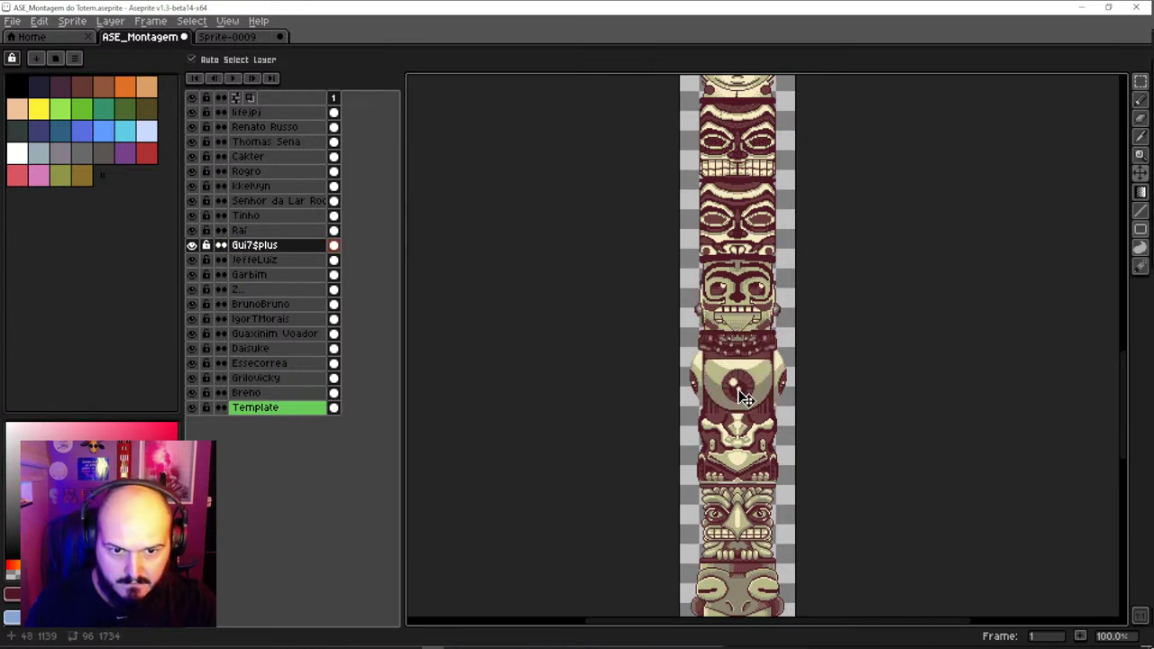
{"action": "left_click_drag", "start_coordinate": [271, 245], "coordinate": [270, 289]}
{"action": "left_click_drag", "start_coordinate": [762, 445], "coordinate": [712, 467]}
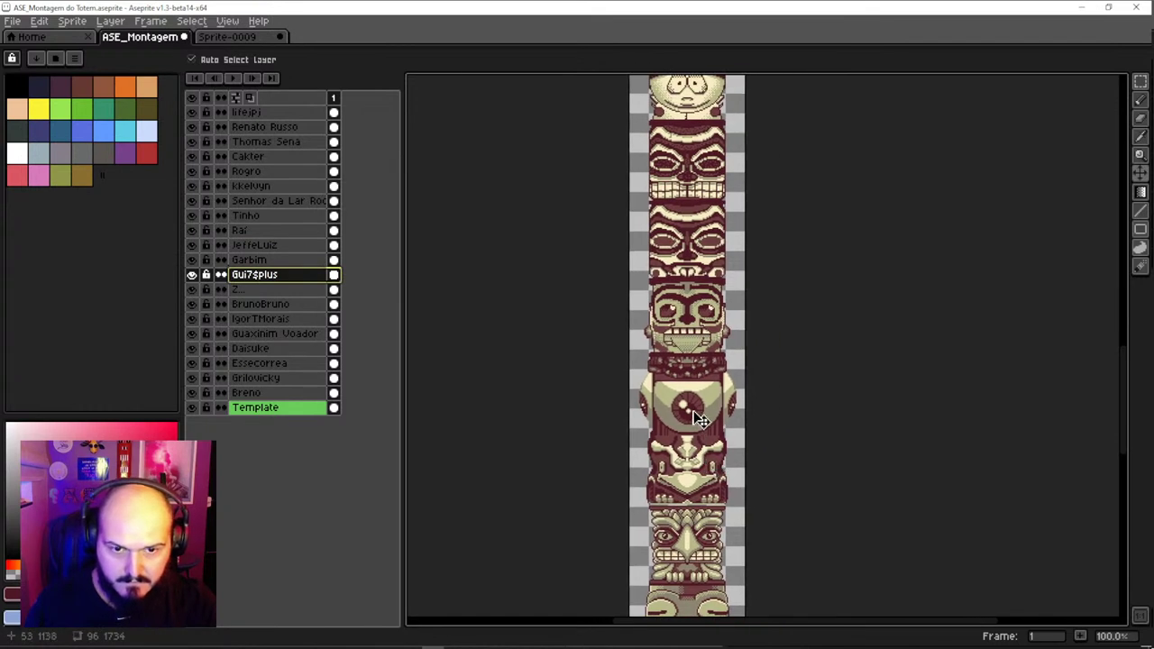
Raise the skull piece about 110 px on the totem
{"action": "left_click", "coordinate": [700, 419]}
{"action": "left_click", "coordinate": [710, 375]}
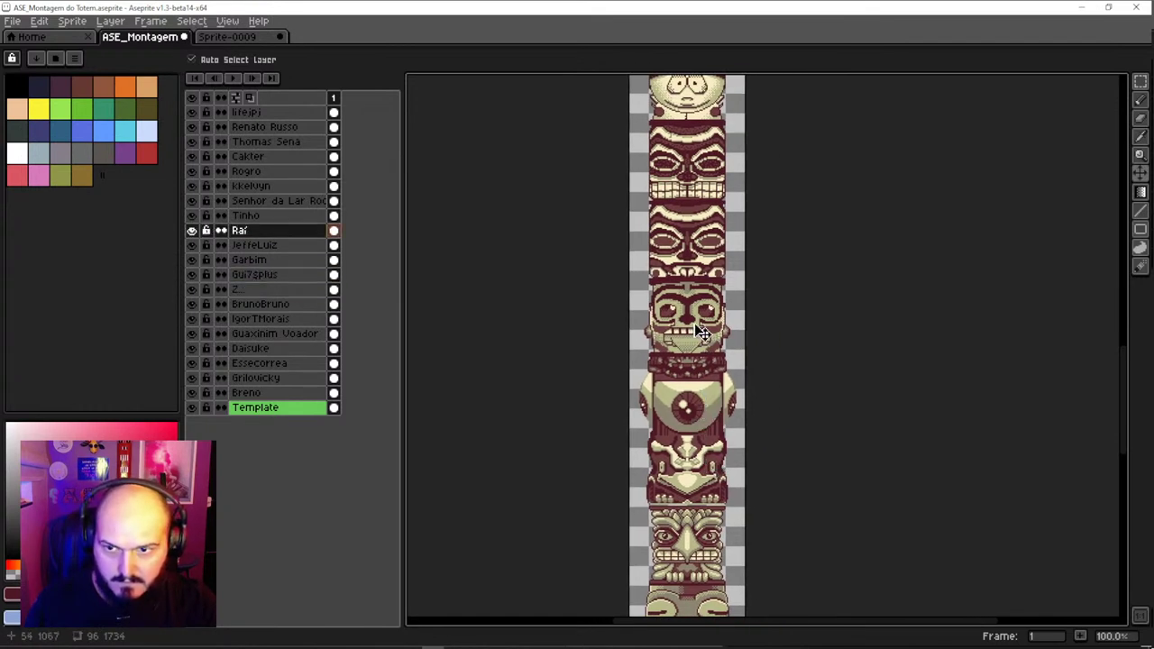
{"action": "left_click_drag", "start_coordinate": [702, 350], "coordinate": [689, 222]}
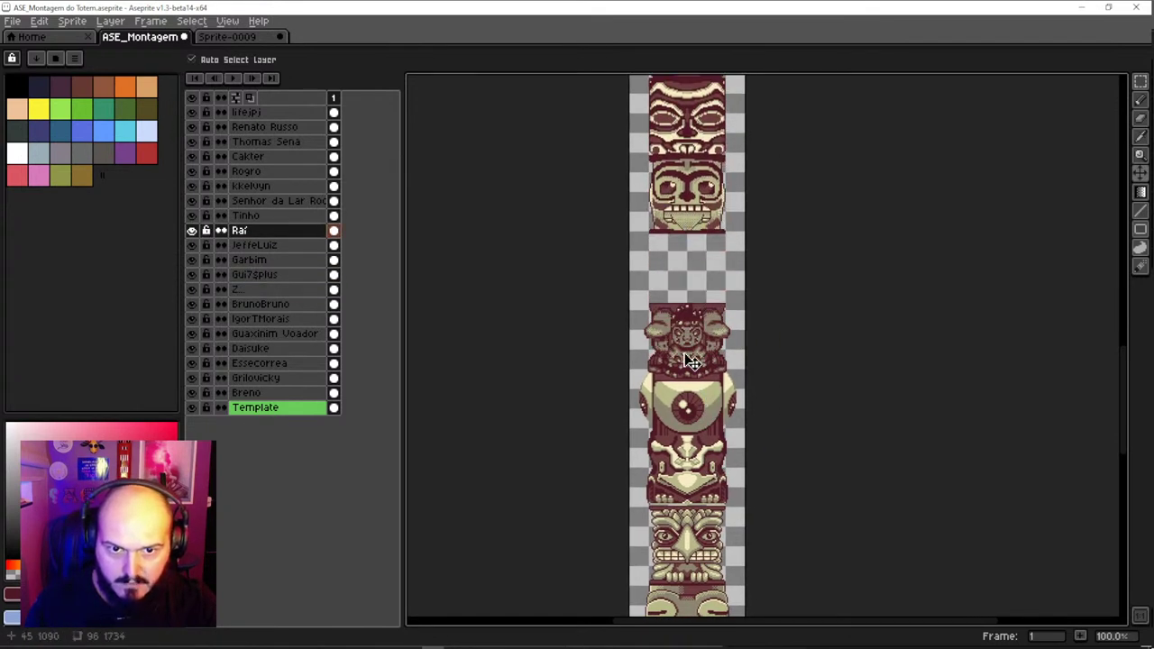
Raise the small face about 20 px and the eye about 9 px so they touch
{"action": "left_click", "coordinate": [690, 361]}
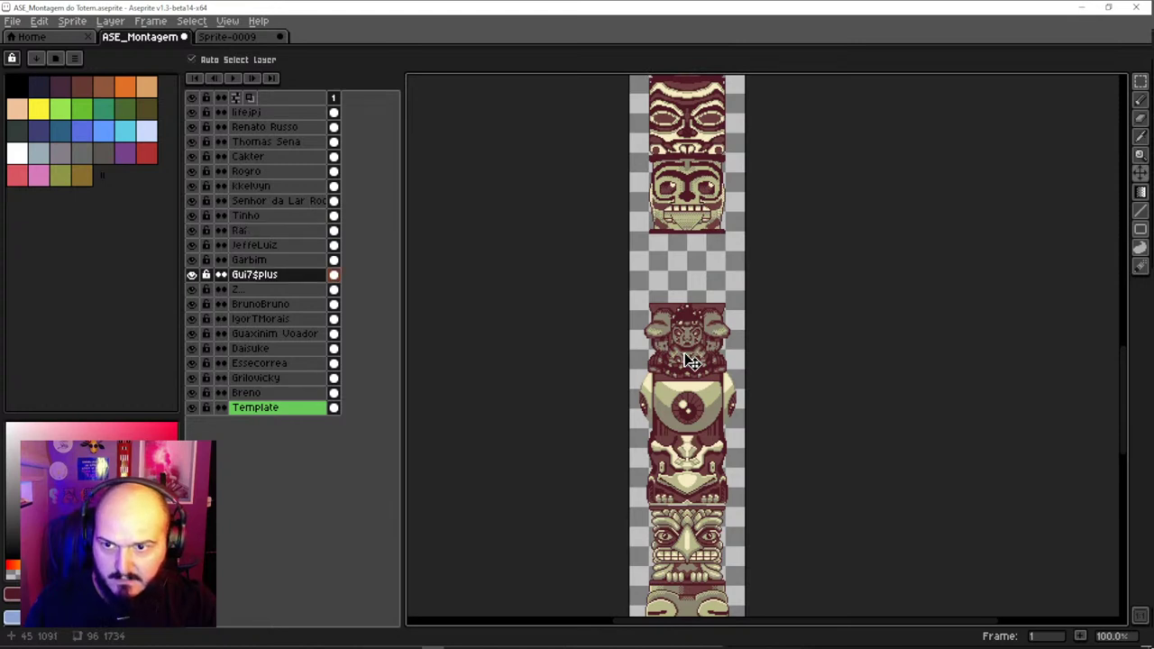
{"action": "left_click", "coordinate": [690, 404]}
{"action": "left_click", "coordinate": [709, 475]}
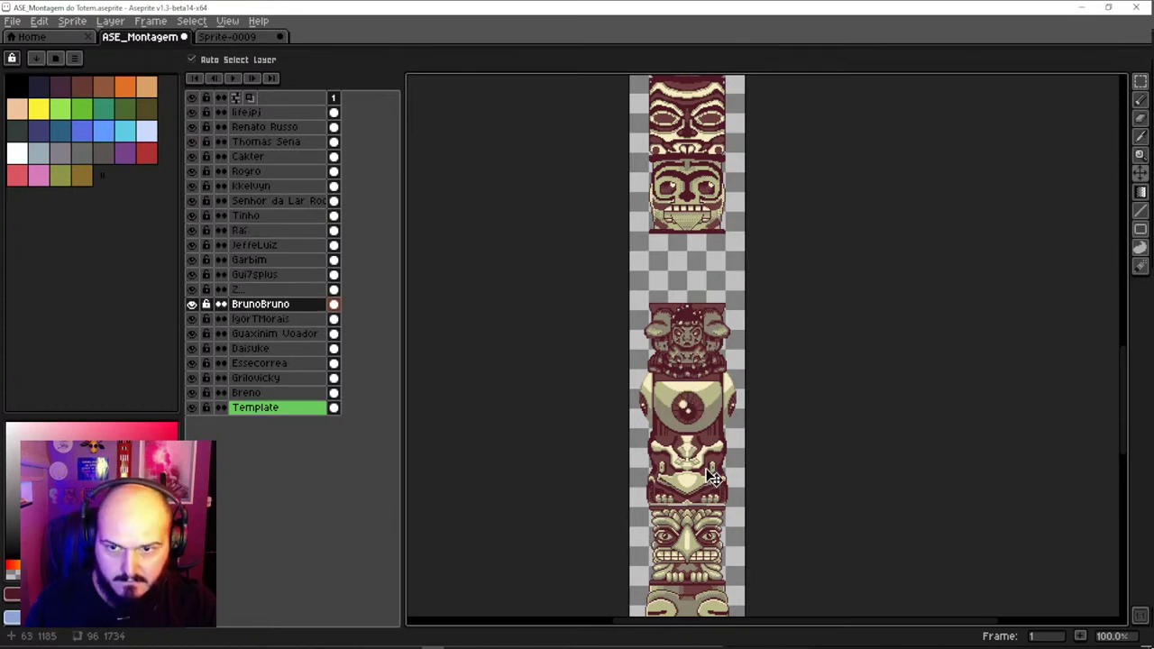
{"action": "left_click", "coordinate": [712, 433]}
{"action": "left_click", "coordinate": [704, 355]}
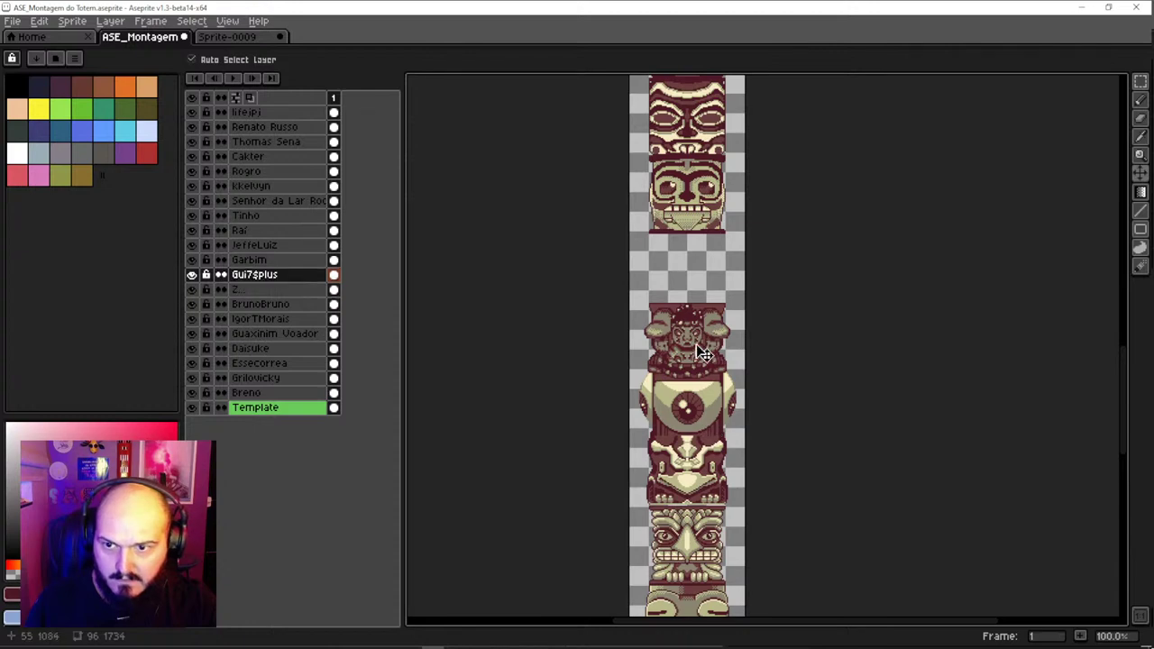
{"action": "left_click_drag", "start_coordinate": [706, 360], "coordinate": [702, 335]}
{"action": "mouse_move", "coordinate": [704, 422]}
{"action": "left_mouse_down"}
{"action": "mouse_move", "coordinate": [698, 400]}
{"action": "mouse_move", "coordinate": [705, 416]}
{"action": "left_mouse_up"}
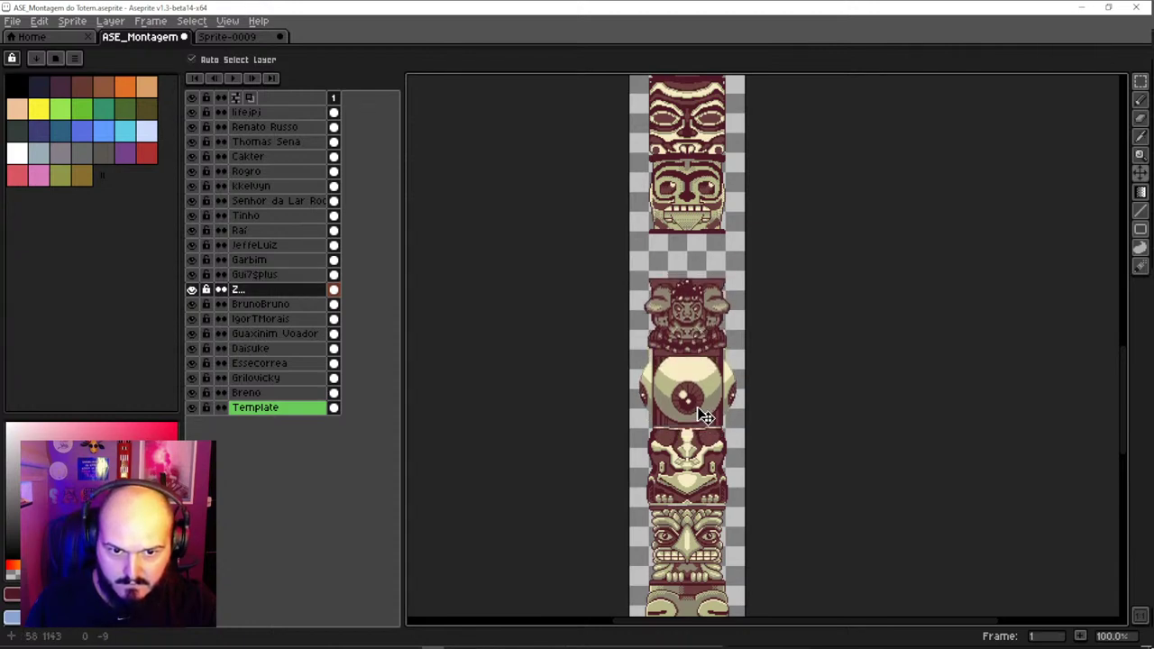
{"action": "left_click_drag", "start_coordinate": [696, 334], "coordinate": [678, 440]}
Fit the skull piece into the empty gap and move its layer lower in the order
{"action": "left_click_drag", "start_coordinate": [686, 297], "coordinate": [685, 345]}
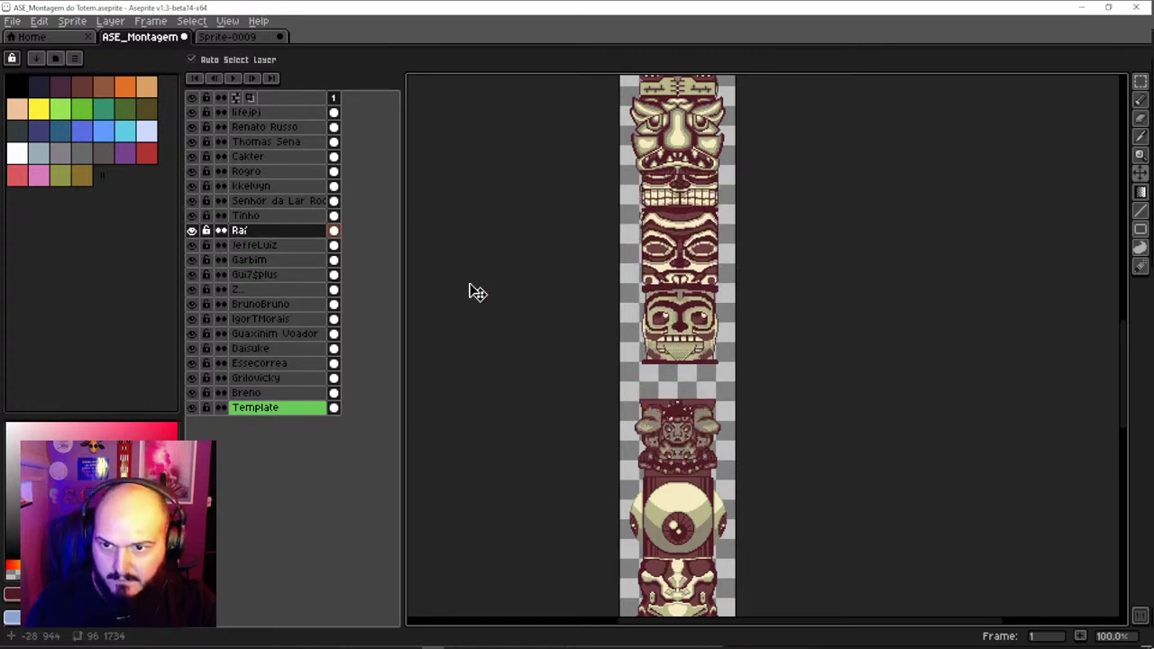
{"action": "mouse_move", "coordinate": [268, 235]}
{"action": "left_mouse_down"}
{"action": "mouse_move", "coordinate": [278, 244]}
{"action": "mouse_move", "coordinate": [273, 279]}
{"action": "mouse_move", "coordinate": [310, 282]}
{"action": "left_mouse_up"}
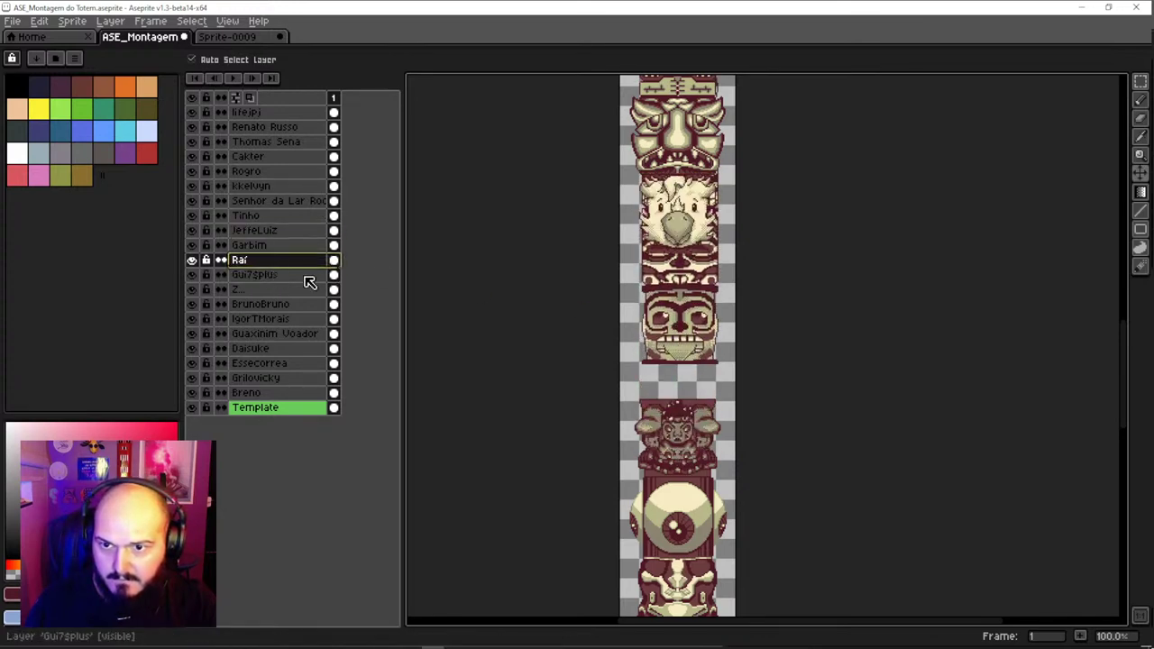
{"action": "left_click_drag", "start_coordinate": [695, 349], "coordinate": [692, 383]}
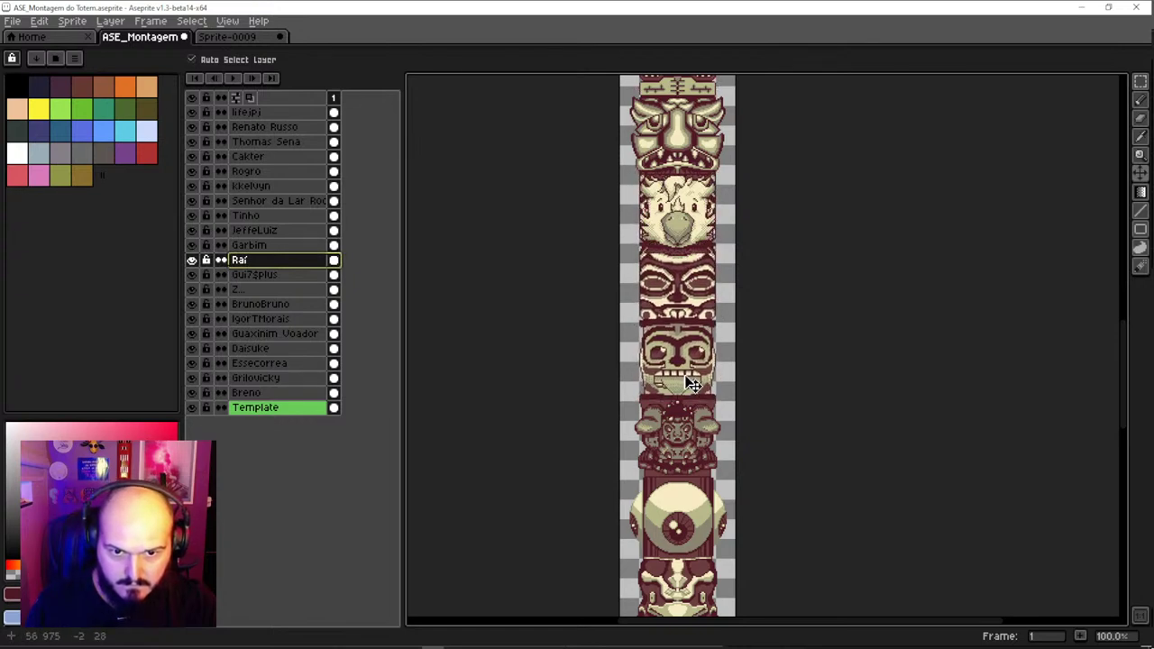
Place the beaked face's layer above the skull's and raise that face to close the gap
{"action": "scroll", "coordinate": [687, 315], "scroll_direction": "up", "scroll_amount": 3}
{"action": "left_click", "coordinate": [687, 332]}
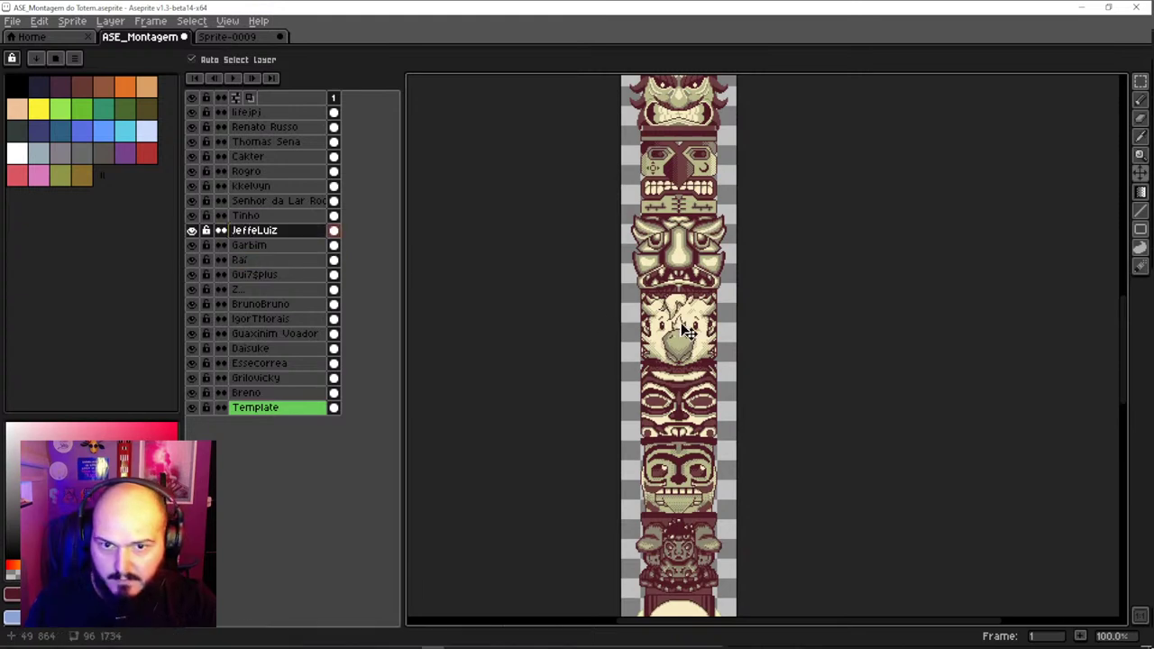
{"action": "left_click_drag", "start_coordinate": [283, 231], "coordinate": [273, 261]}
{"action": "left_click_drag", "start_coordinate": [698, 335], "coordinate": [667, 290]}
{"action": "scroll", "coordinate": [703, 307], "scroll_direction": "up", "scroll_amount": 3}
{"action": "left_click", "coordinate": [665, 424]}
{"action": "left_click_drag", "start_coordinate": [662, 464], "coordinate": [661, 351]}
{"action": "scroll", "coordinate": [668, 397], "scroll_direction": "up", "scroll_amount": 3}
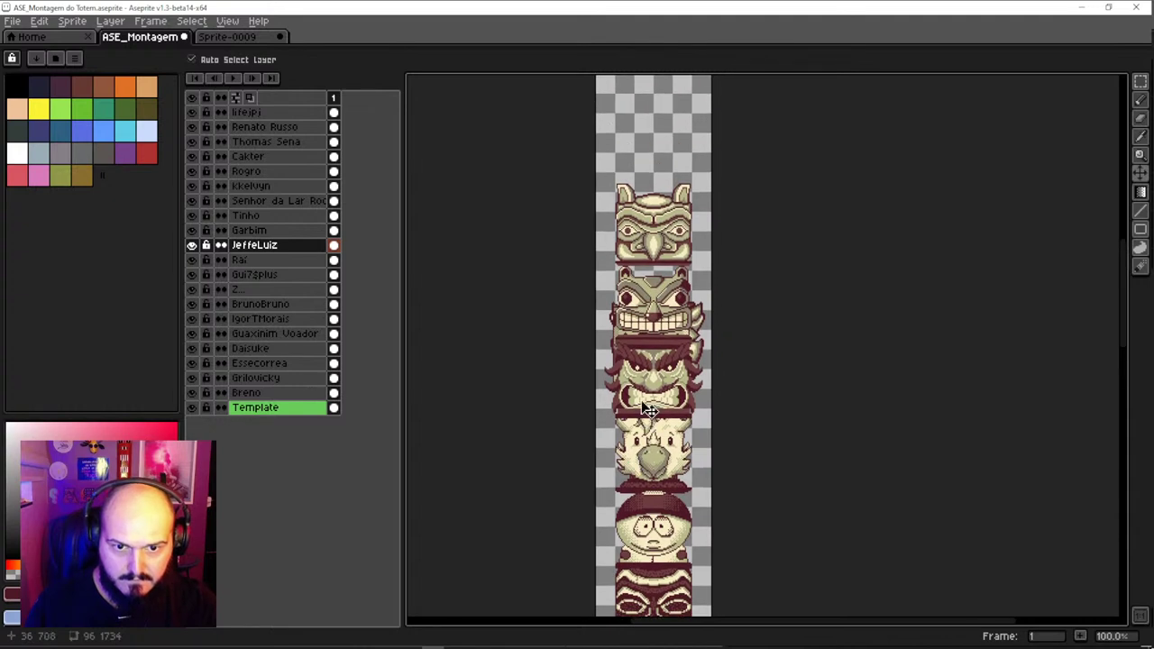
{"action": "scroll", "coordinate": [661, 512], "scroll_direction": "down", "scroll_amount": 3}
{"action": "left_click_drag", "start_coordinate": [655, 402], "coordinate": [655, 394]}
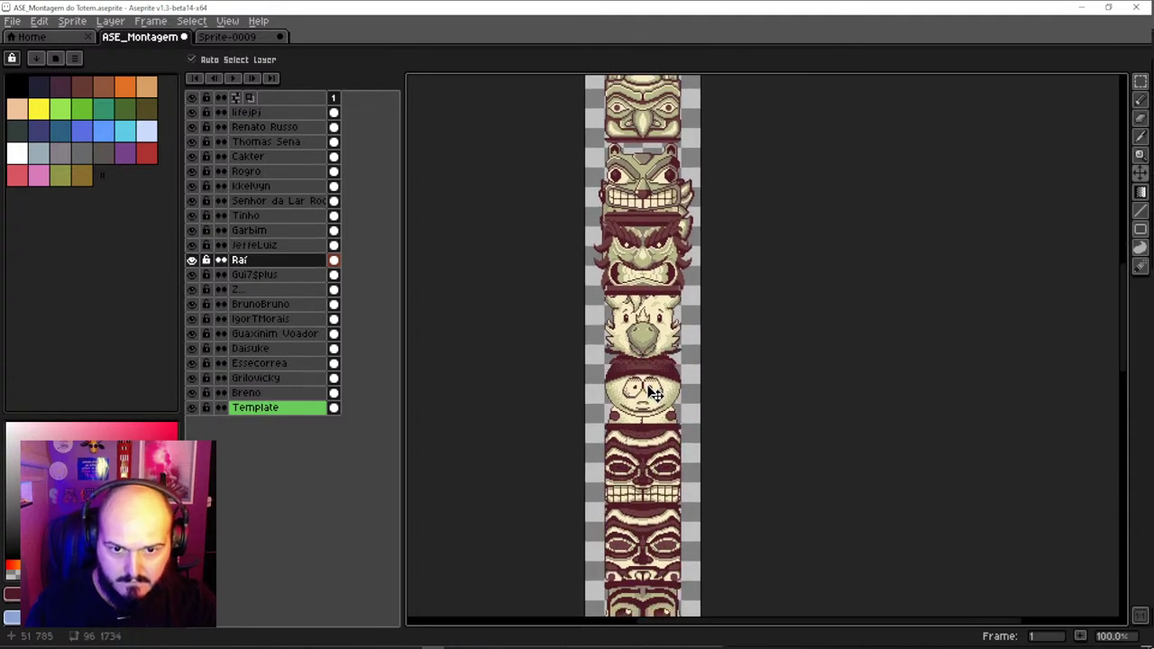
{"action": "scroll", "coordinate": [661, 521], "scroll_direction": "down", "scroll_amount": 3}
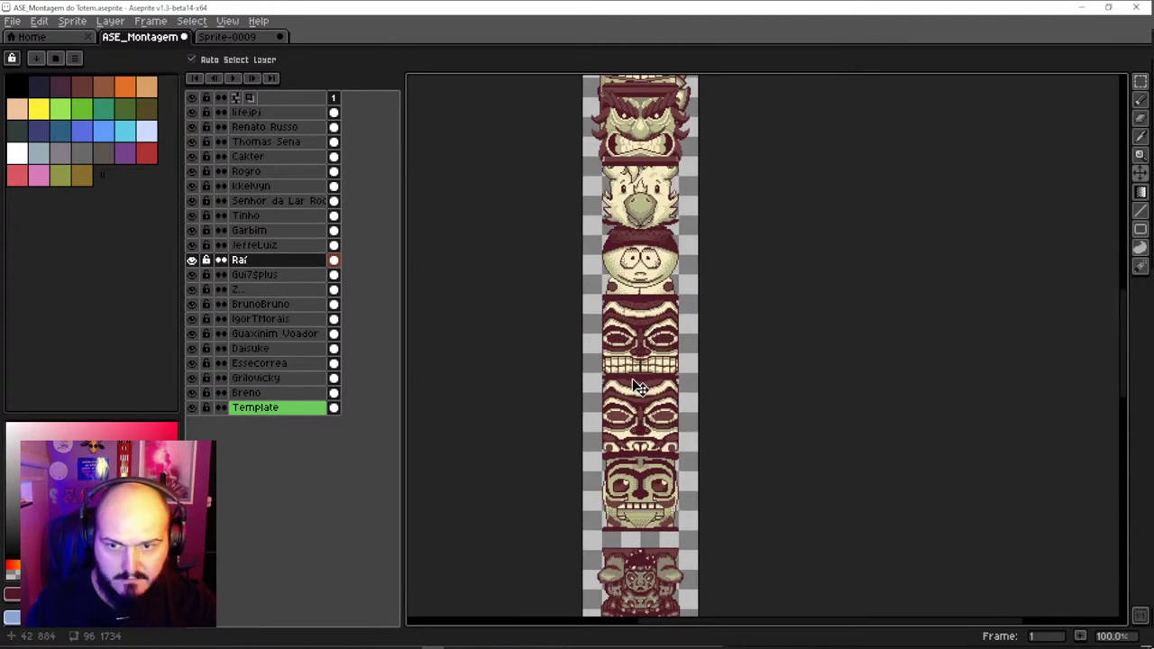
Move the Cakter face down near the bottom, its layer just above Gui7$plus
{"action": "left_click", "coordinate": [638, 128]}
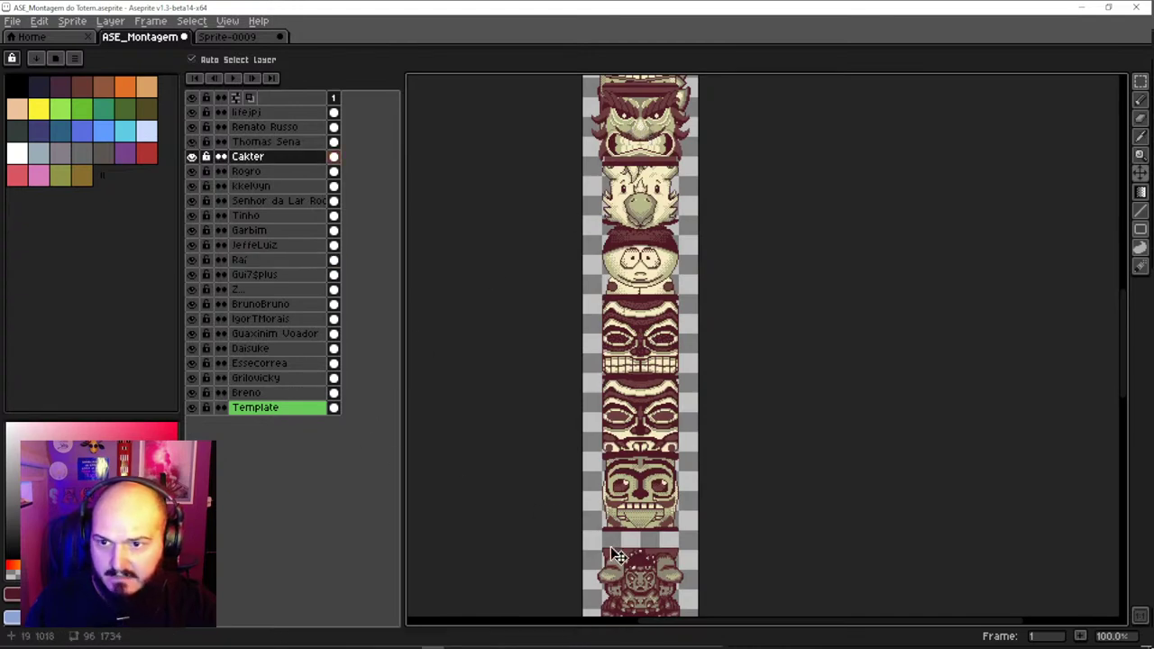
{"action": "left_click", "coordinate": [637, 584]}
{"action": "left_click_drag", "start_coordinate": [656, 255], "coordinate": [651, 534]}
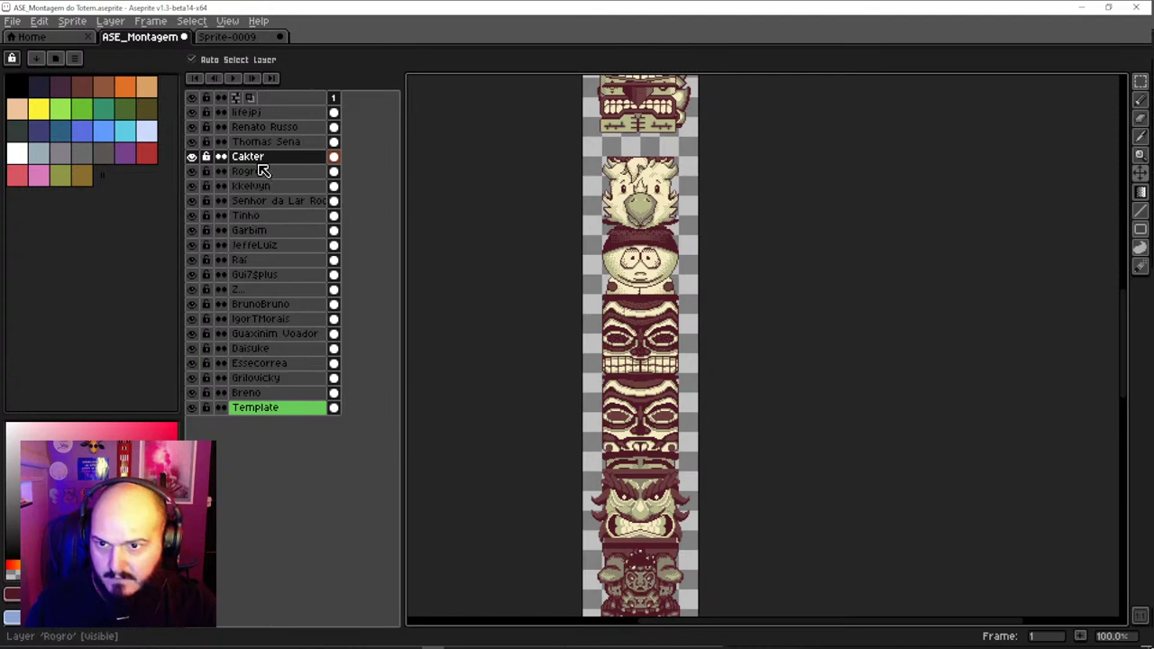
{"action": "left_click_drag", "start_coordinate": [266, 159], "coordinate": [281, 232]}
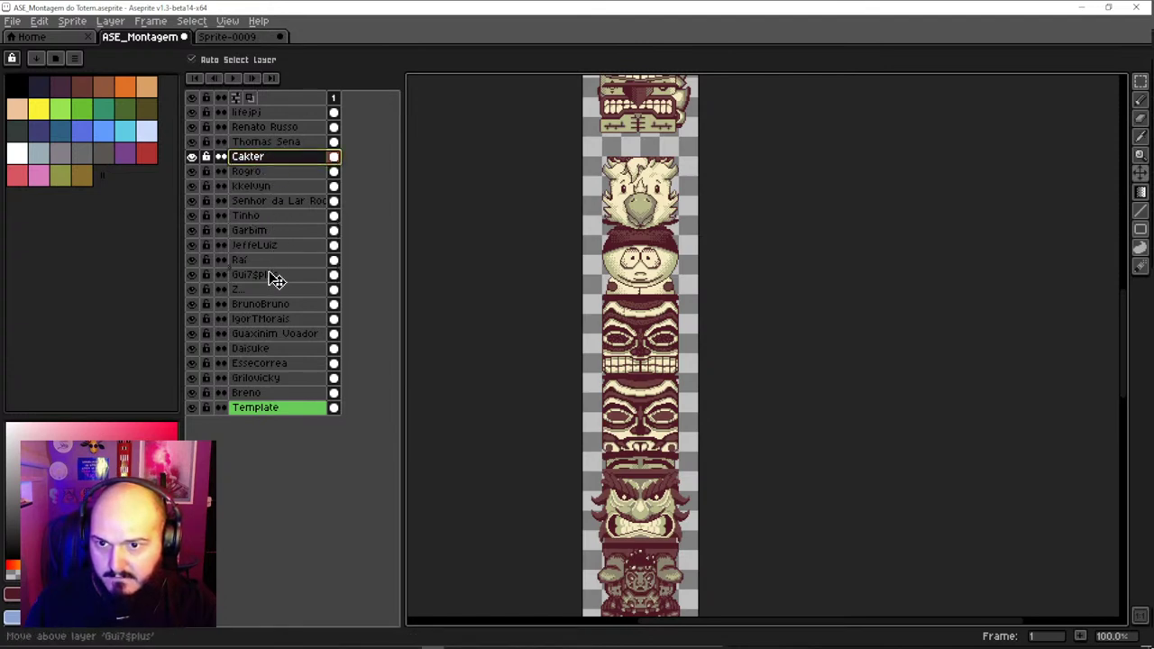
{"action": "left_click_drag", "start_coordinate": [275, 280], "coordinate": [276, 280]}
Undo the accidental upward shift of the Raí face
{"action": "left_click_drag", "start_coordinate": [667, 453], "coordinate": [665, 429]}
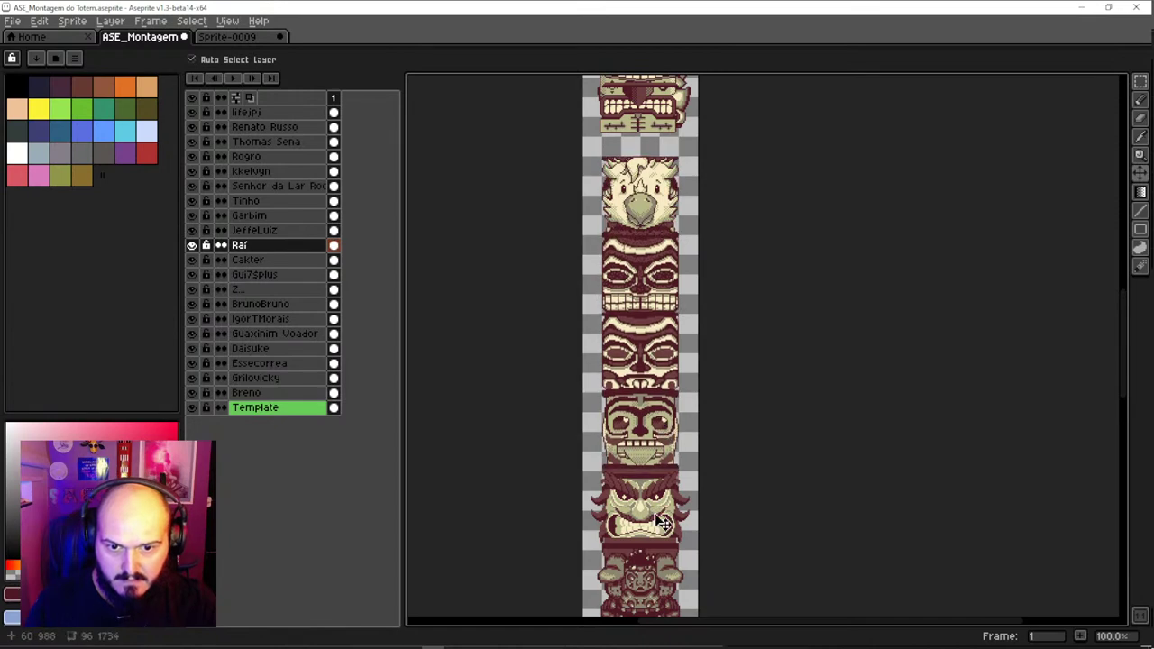
{"action": "left_click", "coordinate": [666, 429]}
{"action": "left_click", "coordinate": [653, 439]}
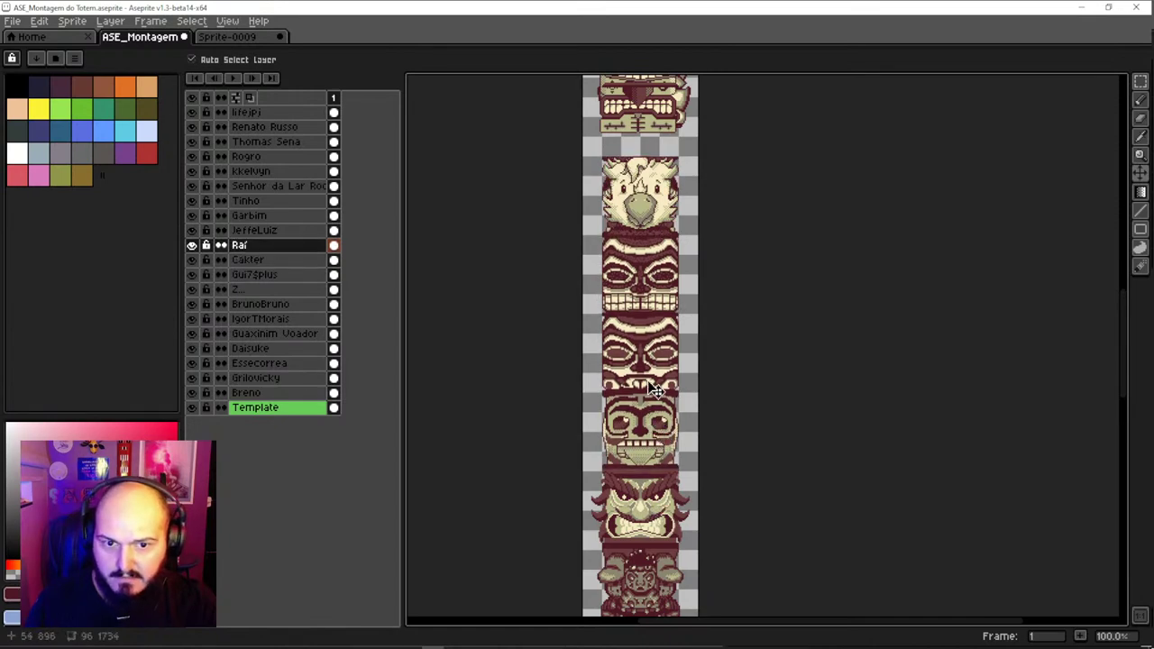
{"action": "key", "text": "ctrl+z"}
{"action": "key", "text": "ctrl+z"}
{"action": "key", "text": "ctrl+z"}
{"action": "key", "text": "ctrl+z"}
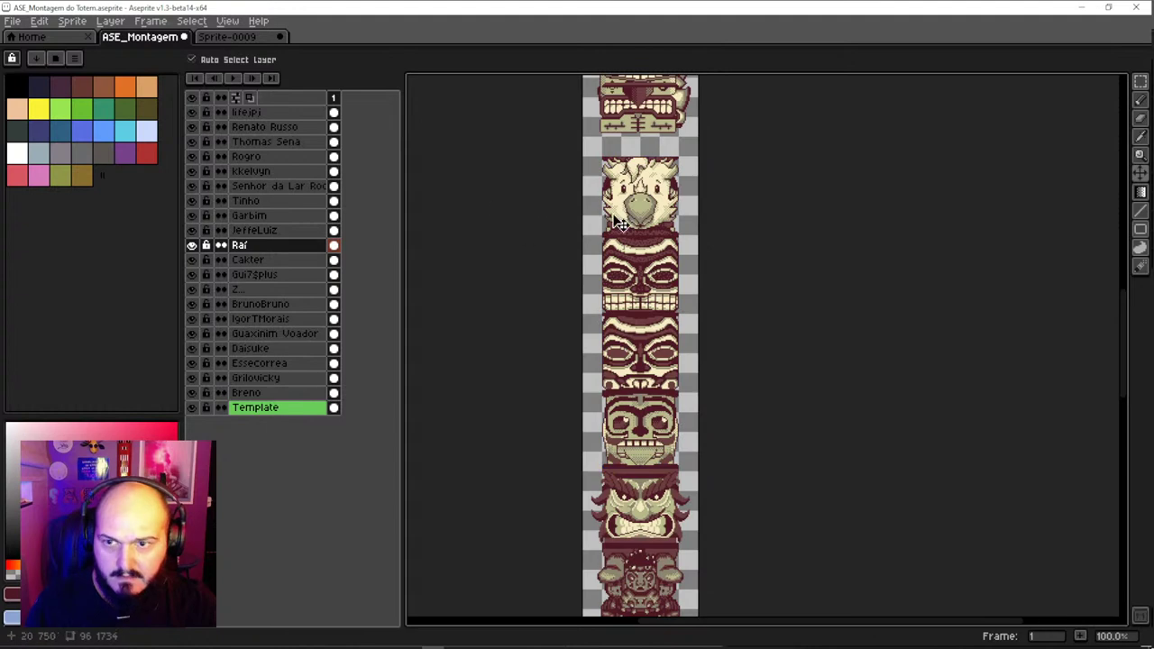
Raise the JeffeLuiz face up to the top of the totem
{"action": "left_click", "coordinate": [651, 200]}
{"action": "scroll", "coordinate": [653, 361], "scroll_direction": "up", "scroll_amount": 5}
{"action": "left_click_drag", "start_coordinate": [662, 421], "coordinate": [672, 114]}
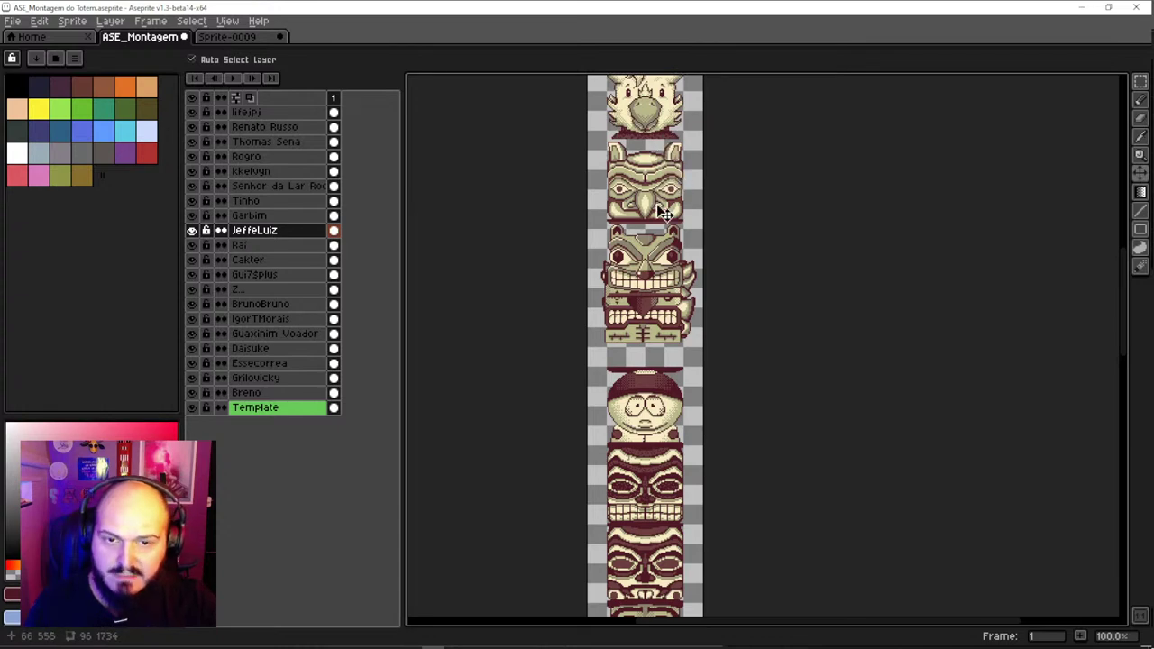
Reposition the Renato Russo face in the middle of the totem
{"action": "scroll", "coordinate": [667, 263], "scroll_direction": "down", "scroll_amount": 2}
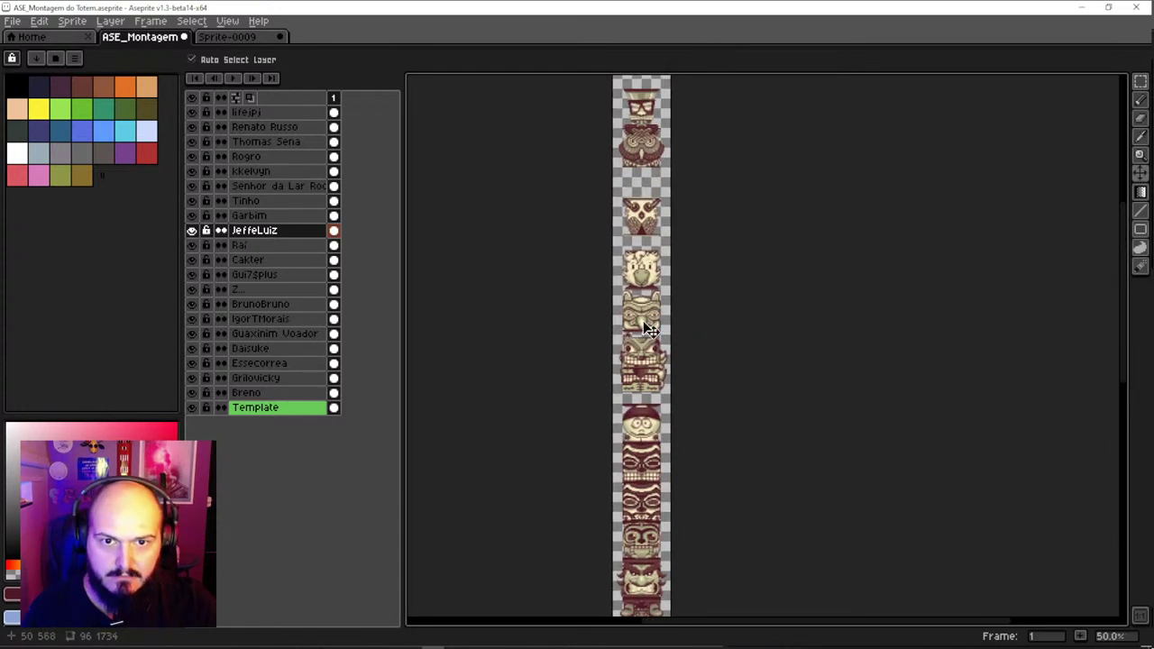
{"action": "scroll", "coordinate": [643, 268], "scroll_direction": "up", "scroll_amount": 2}
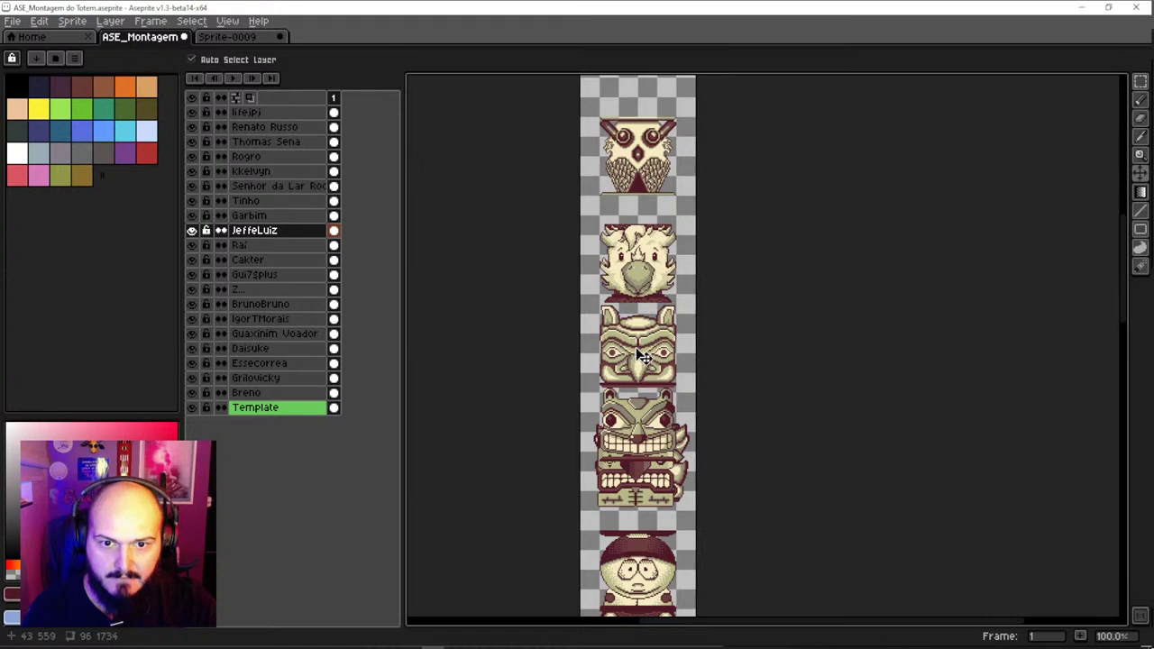
{"action": "mouse_move", "coordinate": [646, 380]}
{"action": "left_mouse_down"}
{"action": "mouse_move", "coordinate": [639, 234]}
{"action": "mouse_move", "coordinate": [654, 340]}
{"action": "mouse_move", "coordinate": [635, 503]}
{"action": "mouse_move", "coordinate": [643, 387]}
{"action": "left_mouse_up"}
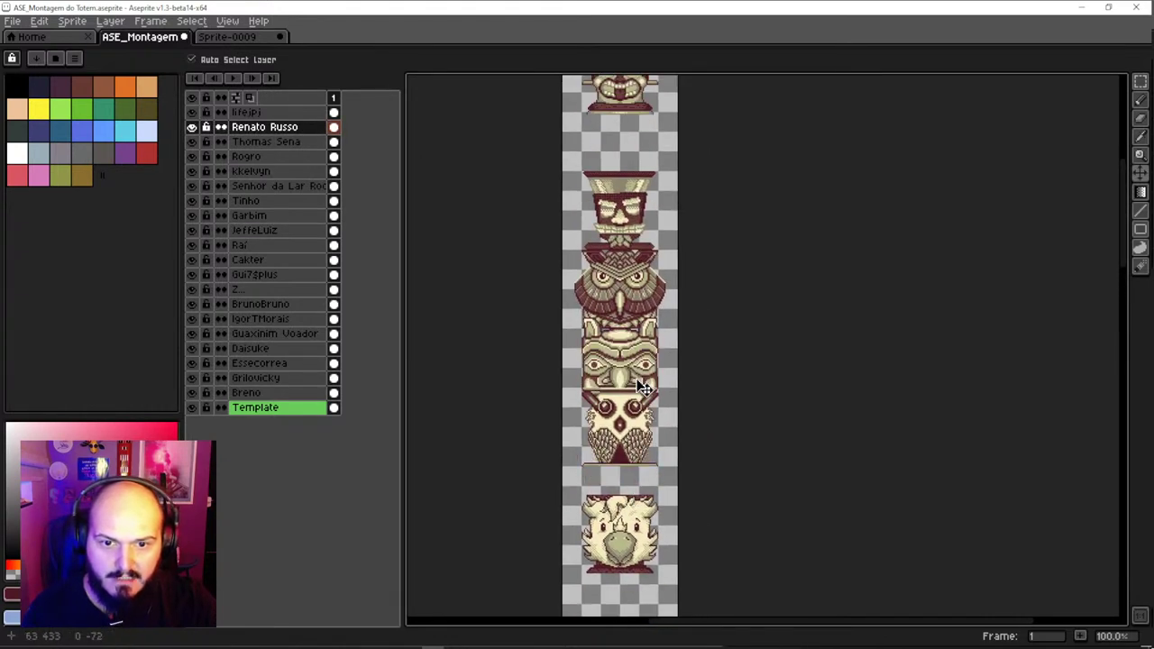
{"action": "scroll", "coordinate": [647, 368], "scroll_direction": "up", "scroll_amount": 1}
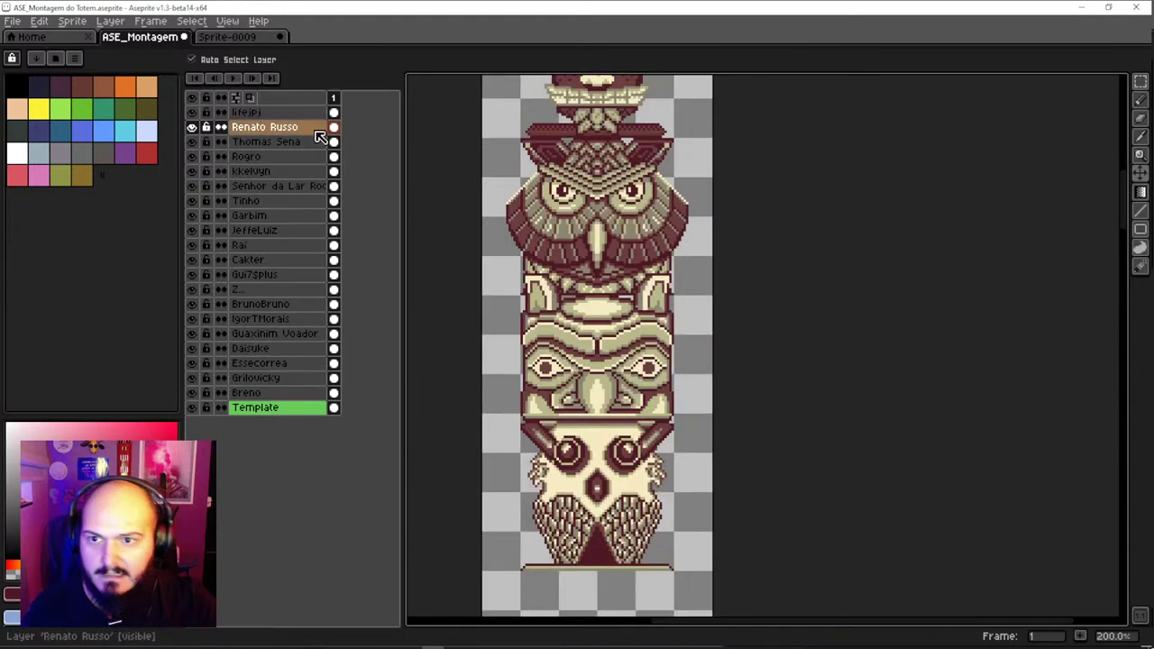
{"action": "scroll", "coordinate": [610, 345], "scroll_direction": "down", "scroll_amount": 1}
Pick Tinho's hat-face piece near the top and nudge it into alignment
{"action": "left_click_drag", "start_coordinate": [611, 323], "coordinate": [559, 228]}
{"action": "scroll", "coordinate": [622, 360], "scroll_direction": "down", "scroll_amount": 3}
{"action": "left_click", "coordinate": [593, 337]}
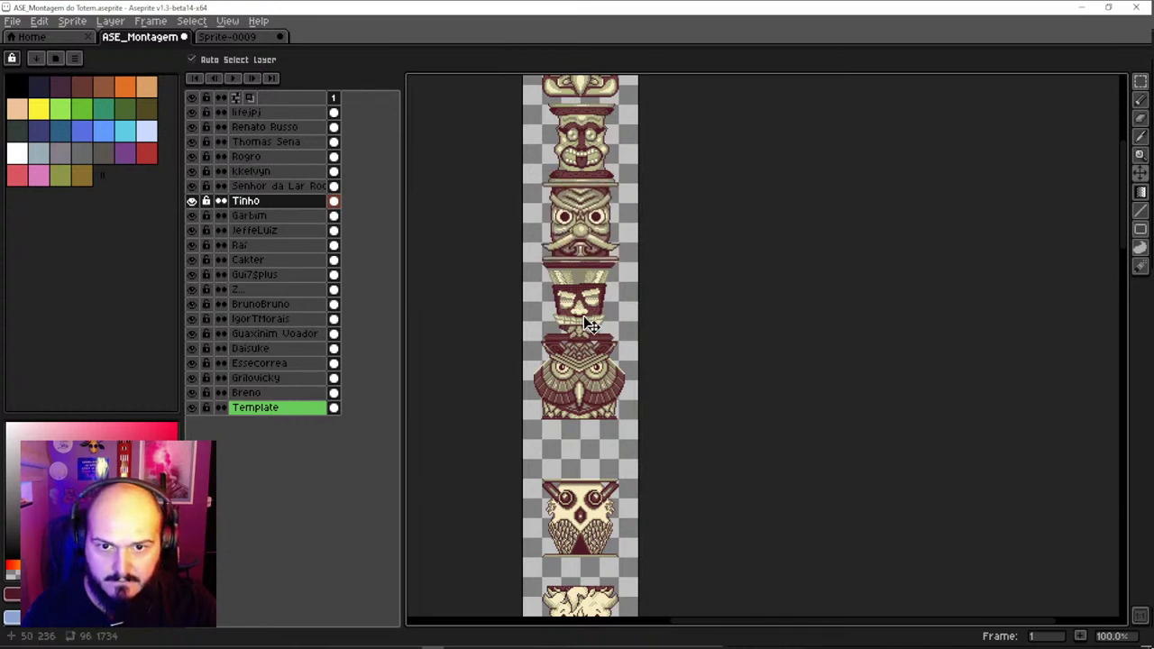
{"action": "scroll", "coordinate": [595, 364], "scroll_direction": "down", "scroll_amount": 1}
{"action": "scroll", "coordinate": [588, 352], "scroll_direction": "up", "scroll_amount": 1}
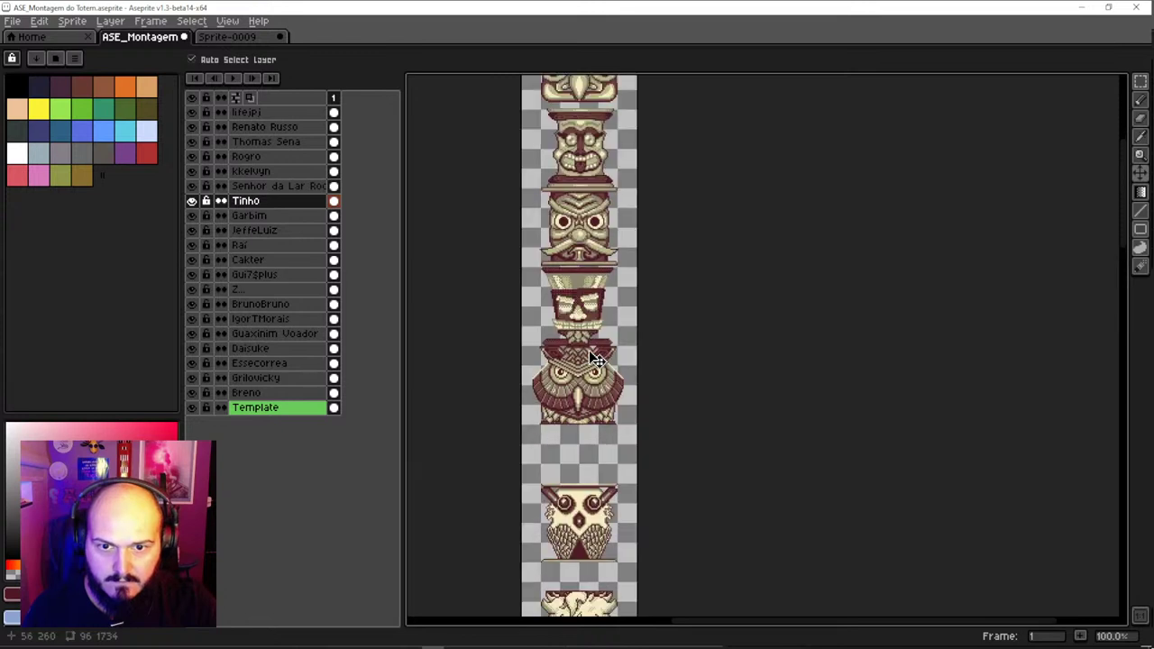
{"action": "left_click_drag", "start_coordinate": [596, 373], "coordinate": [600, 376]}
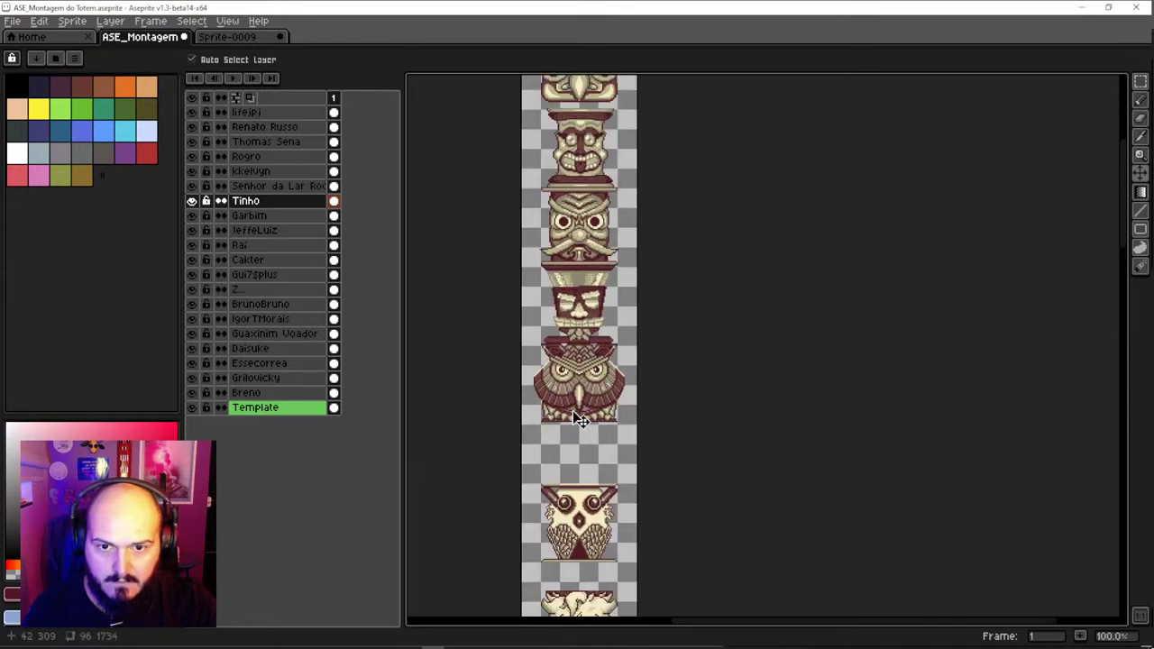
Select the Renato Russo face, then raise the Senhor da Lar Roc face and settle it over the middle piece
{"action": "left_click_drag", "start_coordinate": [553, 308], "coordinate": [560, 394]}
{"action": "left_click", "coordinate": [600, 163]}
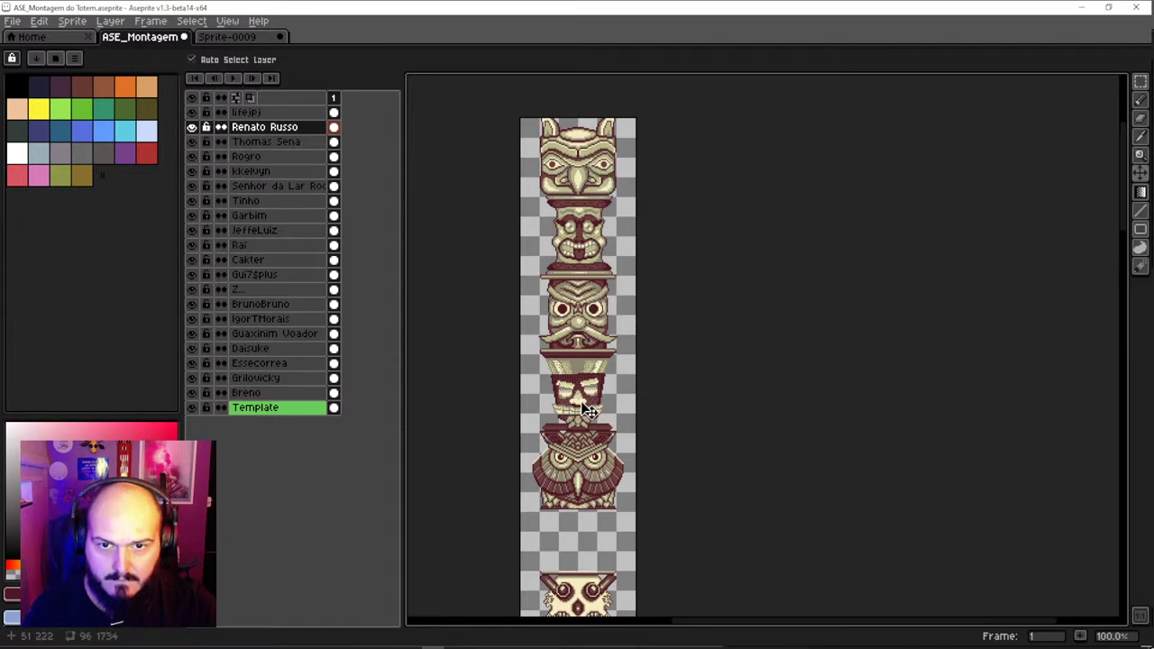
{"action": "scroll", "coordinate": [583, 410], "scroll_direction": "down", "scroll_amount": 5}
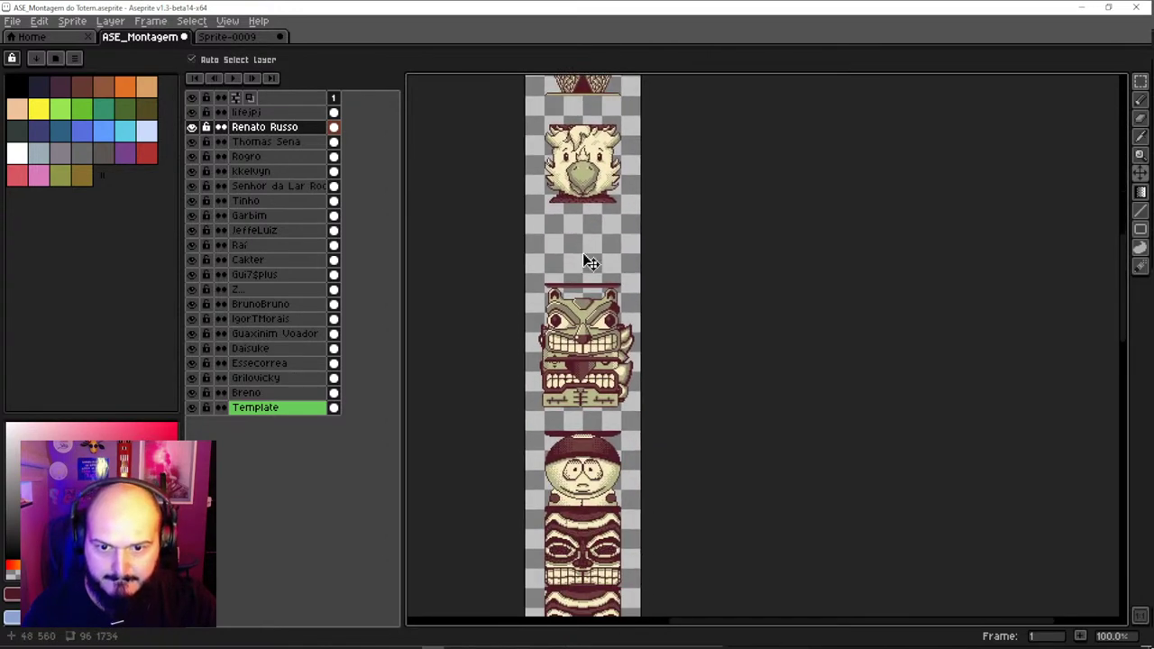
{"action": "scroll", "coordinate": [584, 270], "scroll_direction": "down", "scroll_amount": 4}
{"action": "scroll", "coordinate": [586, 377], "scroll_direction": "up", "scroll_amount": 6}
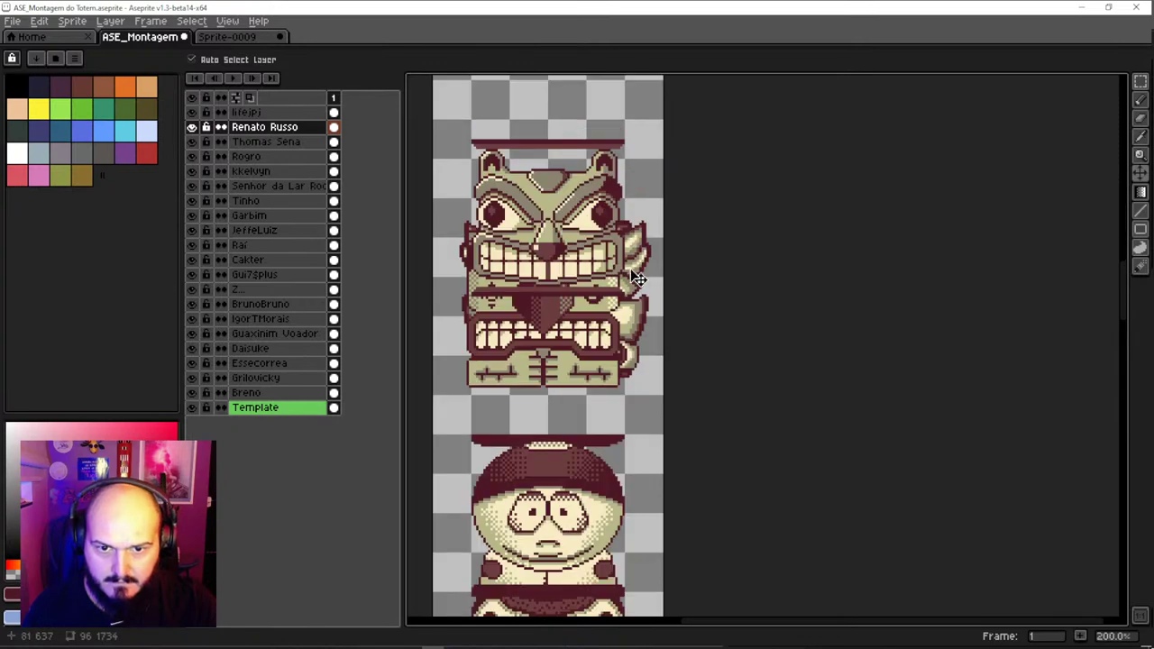
{"action": "left_click_drag", "start_coordinate": [636, 278], "coordinate": [628, 118]}
{"action": "left_click_drag", "start_coordinate": [550, 144], "coordinate": [552, 230]}
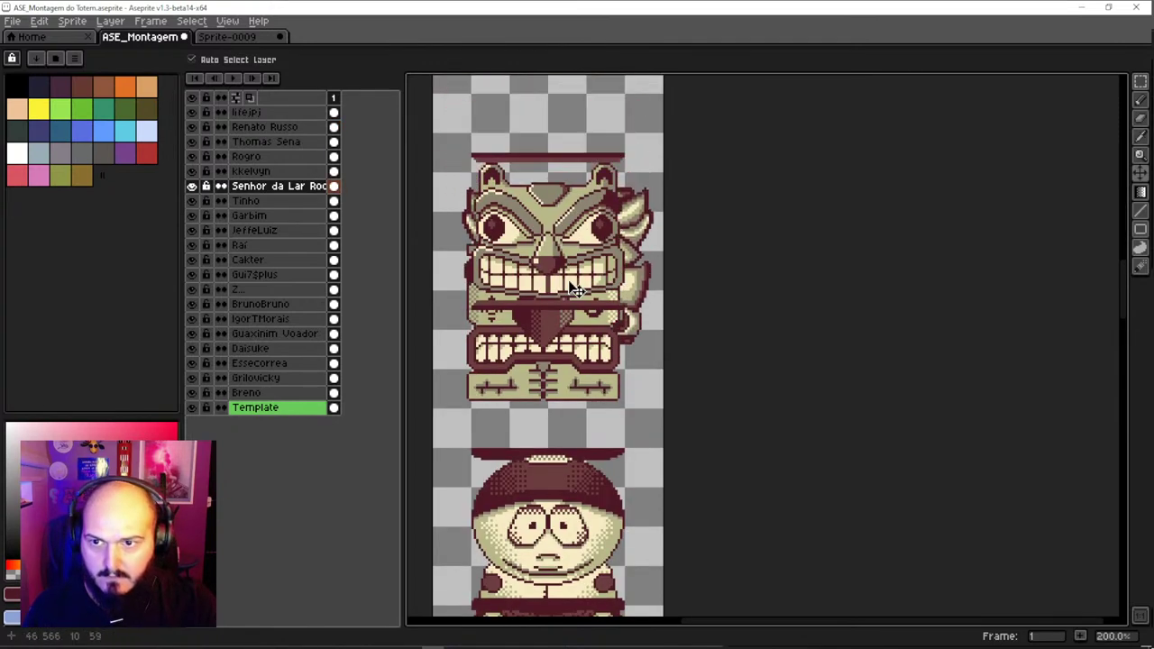
Move the totem piece further down the strip and settle the fanged piece slightly lower
{"action": "scroll", "coordinate": [590, 296], "scroll_direction": "down", "scroll_amount": 1}
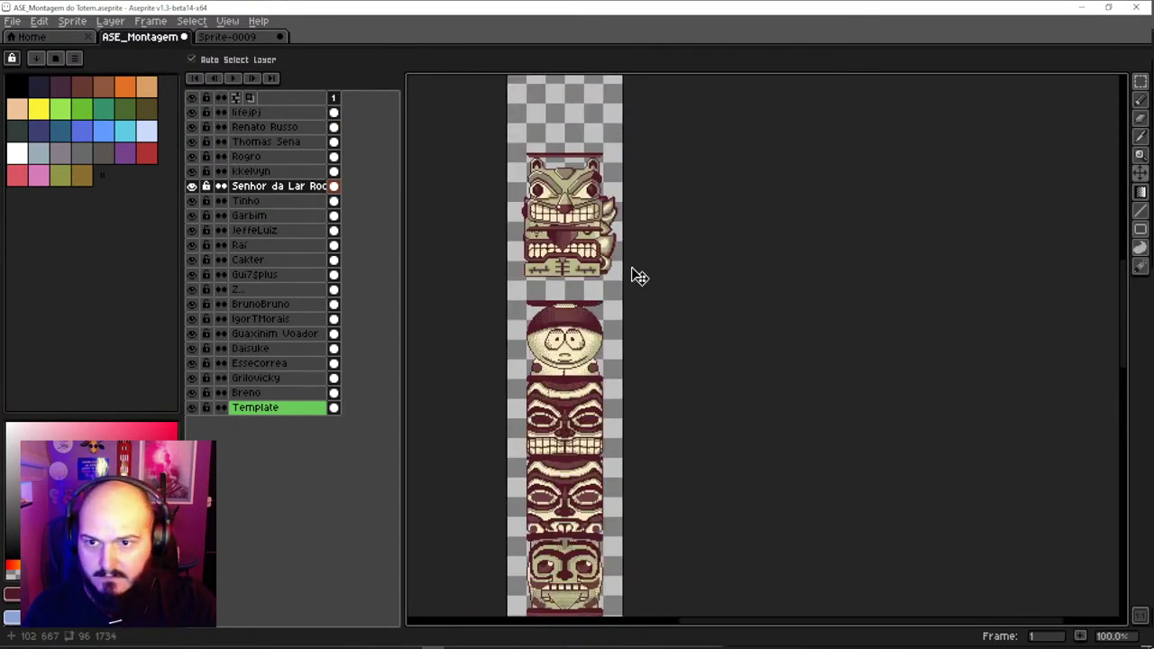
{"action": "left_click_drag", "start_coordinate": [618, 274], "coordinate": [604, 503]}
{"action": "scroll", "coordinate": [602, 361], "scroll_direction": "down", "scroll_amount": 5}
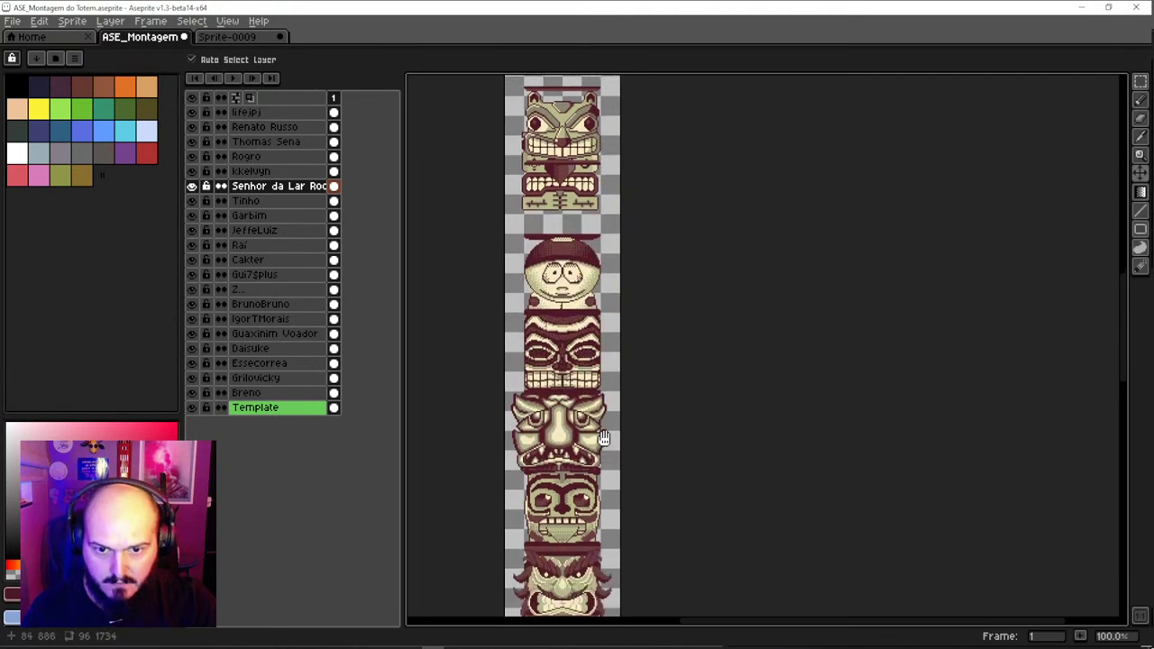
{"action": "left_click_drag", "start_coordinate": [593, 209], "coordinate": [584, 233]}
Move the Senhor da Lar Roc layer just above Raí in the layer stack, undoing a trial shift
{"action": "left_click", "coordinate": [570, 290]}
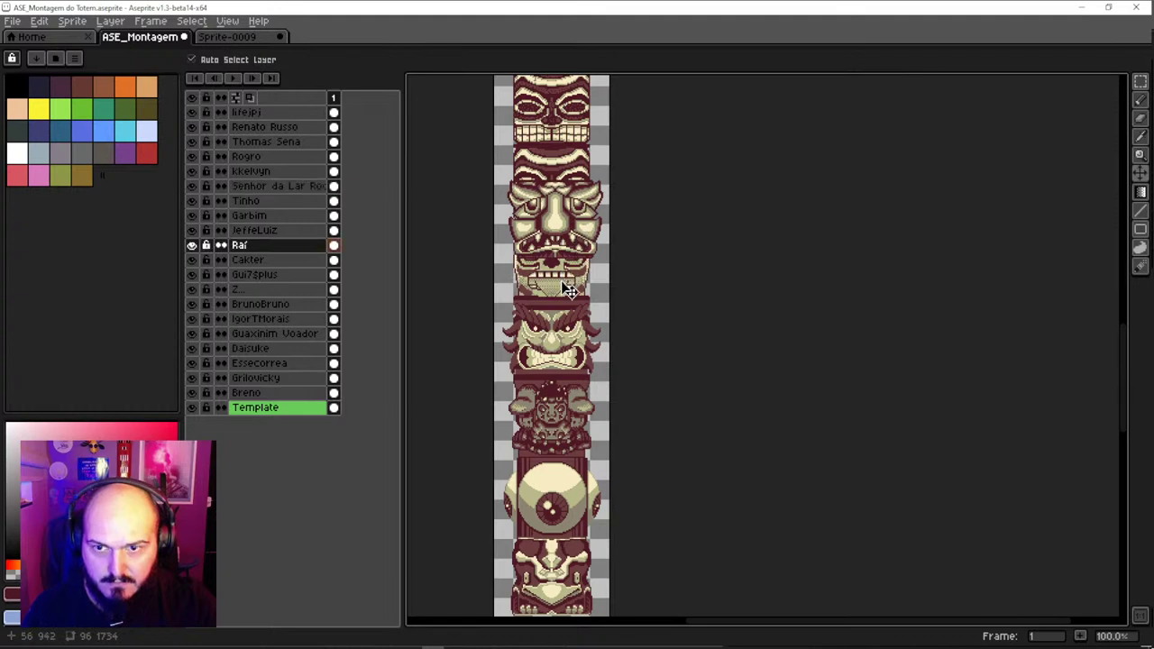
{"action": "left_click", "coordinate": [279, 186]}
{"action": "left_click_drag", "start_coordinate": [278, 190], "coordinate": [281, 258]}
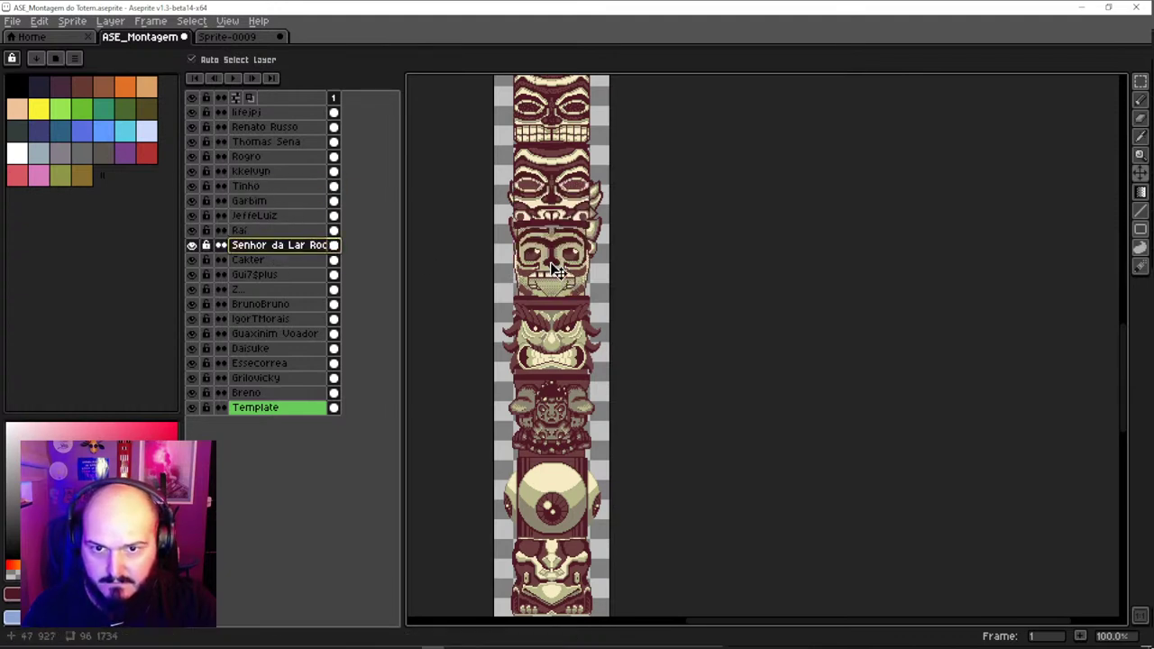
{"action": "left_click_drag", "start_coordinate": [595, 256], "coordinate": [560, 222]}
{"action": "scroll", "coordinate": [560, 221], "scroll_direction": "up", "scroll_amount": 5}
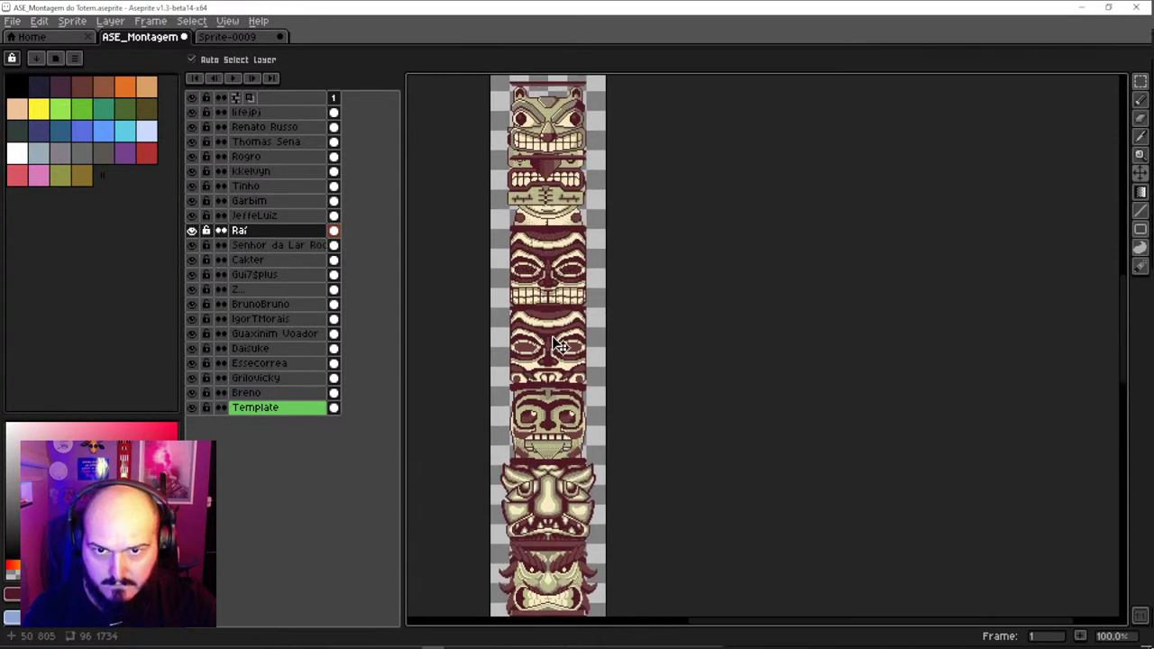
{"action": "scroll", "coordinate": [555, 285], "scroll_direction": "up", "scroll_amount": 2}
{"action": "key", "text": "ctrl+z"}
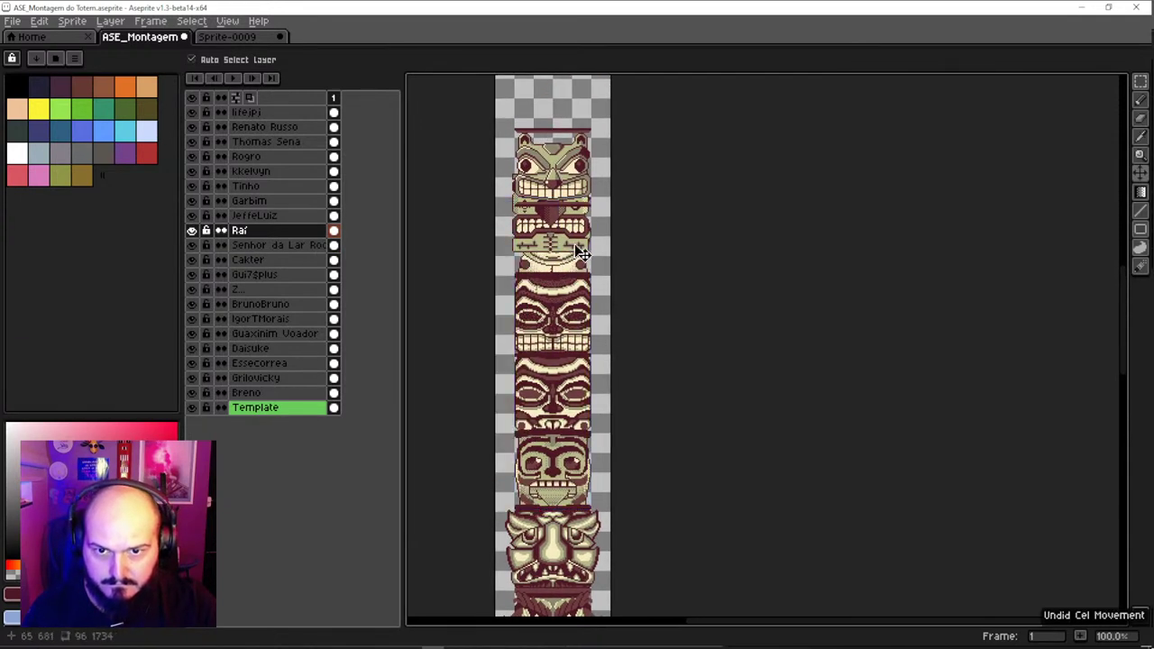
Reorder the Rogro layer below JeffeLuiz and lower the Rogro face down the totem
{"action": "left_click_drag", "start_coordinate": [565, 392], "coordinate": [550, 268]}
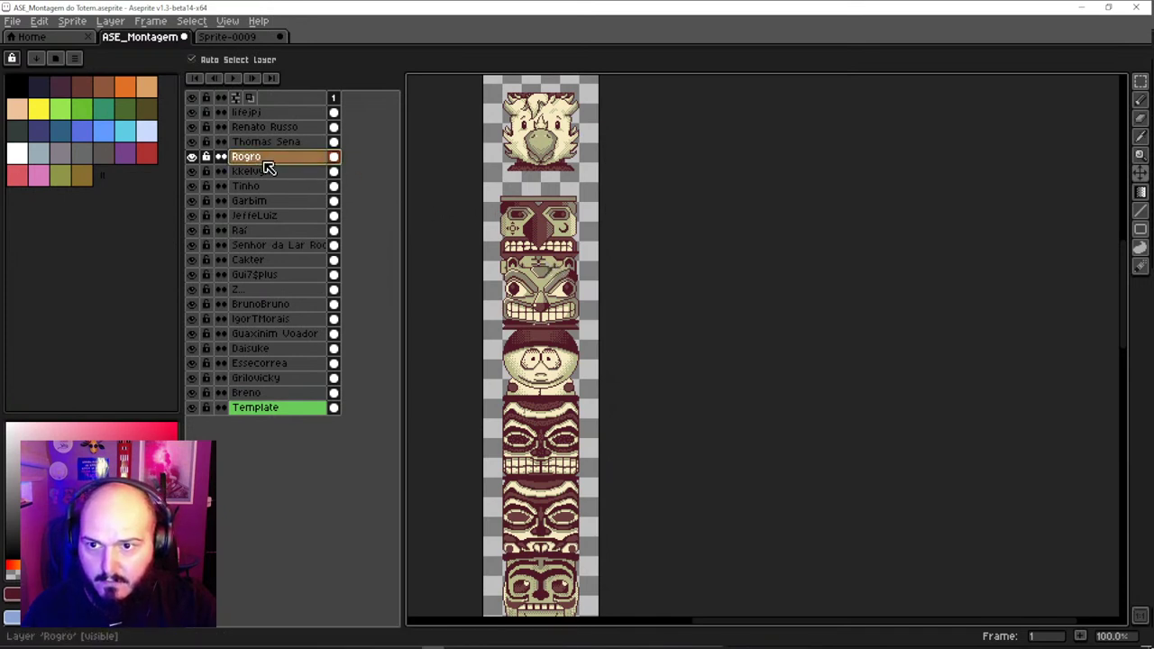
{"action": "left_click_drag", "start_coordinate": [262, 165], "coordinate": [265, 226]}
{"action": "left_click_drag", "start_coordinate": [548, 305], "coordinate": [555, 175]}
{"action": "left_click_drag", "start_coordinate": [551, 265], "coordinate": [559, 296]}
{"action": "scroll", "coordinate": [559, 342], "scroll_direction": "up", "scroll_amount": 1}
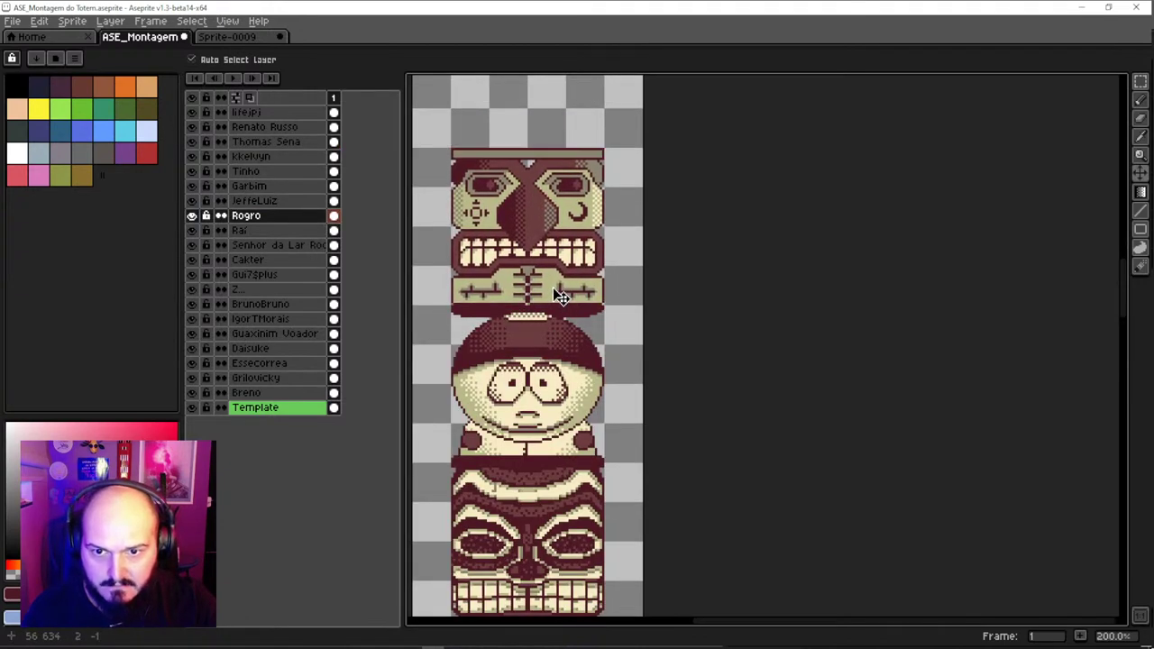
{"action": "scroll", "coordinate": [541, 313], "scroll_direction": "down", "scroll_amount": 2}
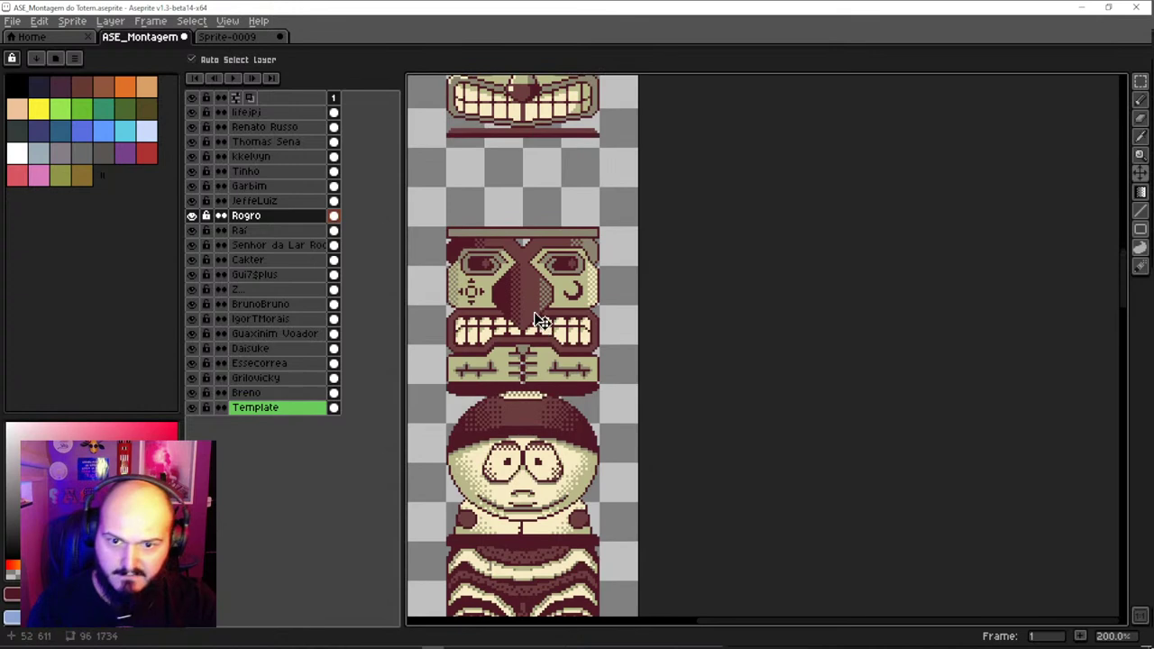
{"action": "left_click_drag", "start_coordinate": [524, 316], "coordinate": [521, 335]}
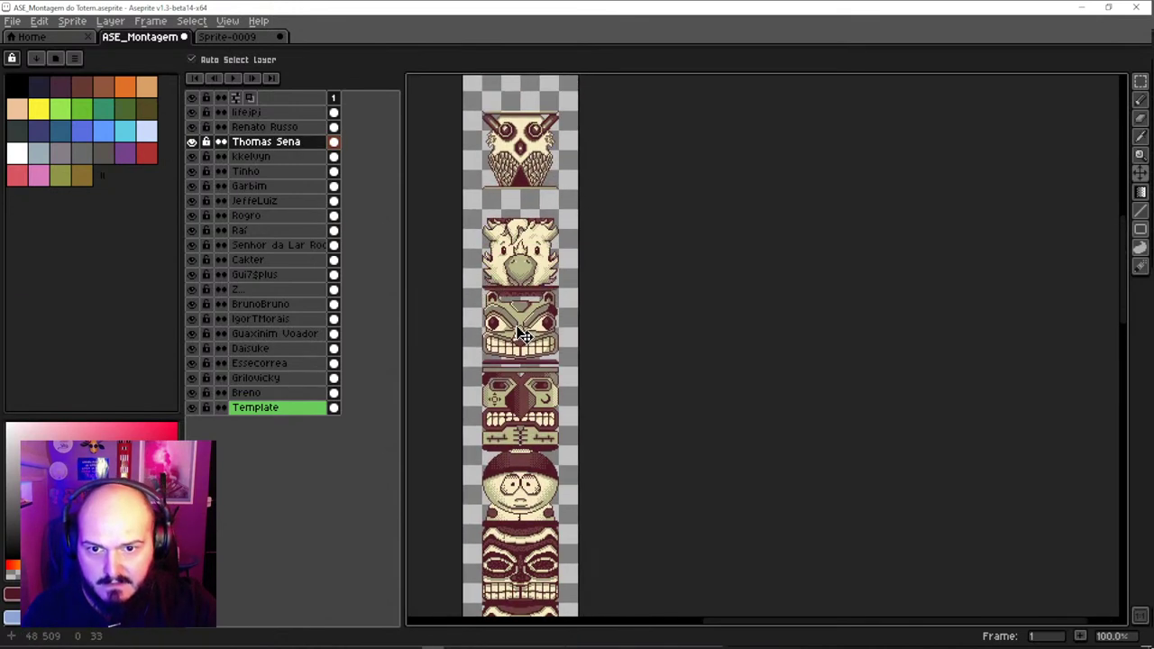
{"action": "scroll", "coordinate": [522, 334], "scroll_direction": "down", "scroll_amount": 1}
{"action": "left_click_drag", "start_coordinate": [531, 275], "coordinate": [503, 403]}
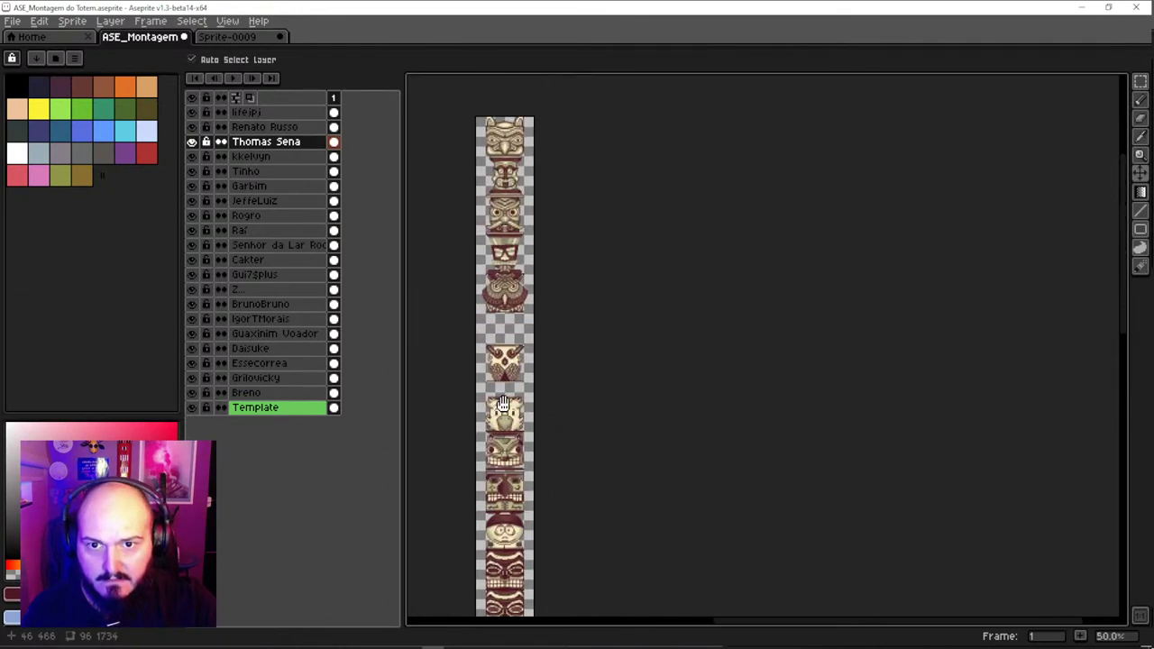
{"action": "scroll", "coordinate": [508, 444], "scroll_direction": "up", "scroll_amount": 2}
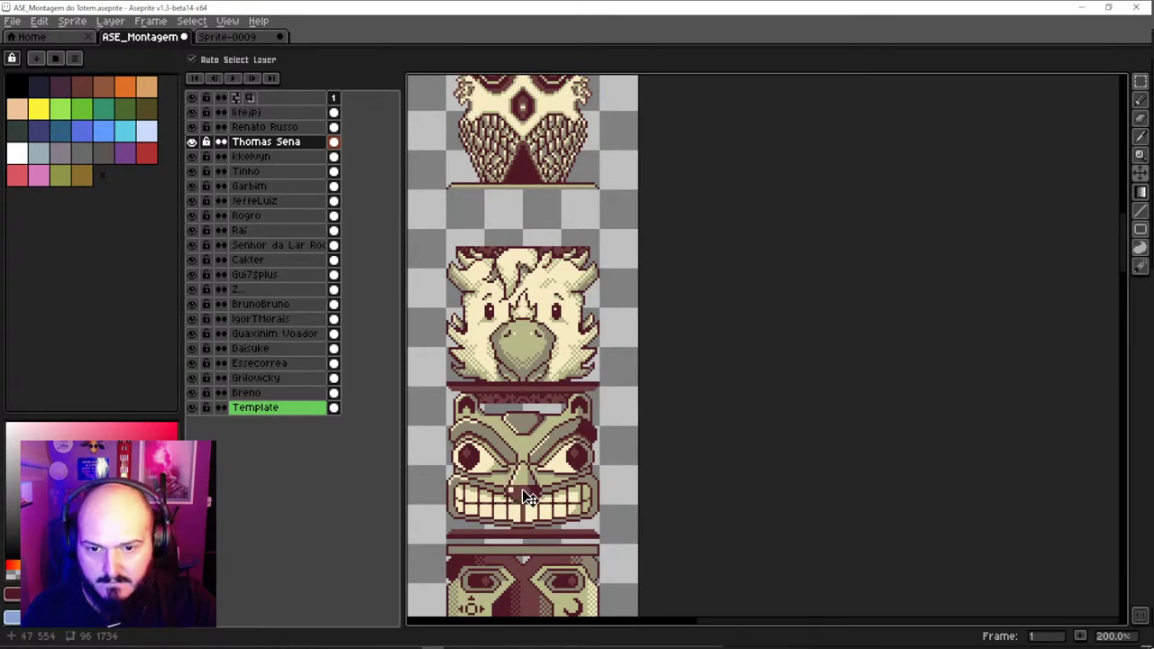
{"action": "left_click_drag", "start_coordinate": [523, 492], "coordinate": [524, 451]}
{"action": "key", "text": "ctrl+z"}
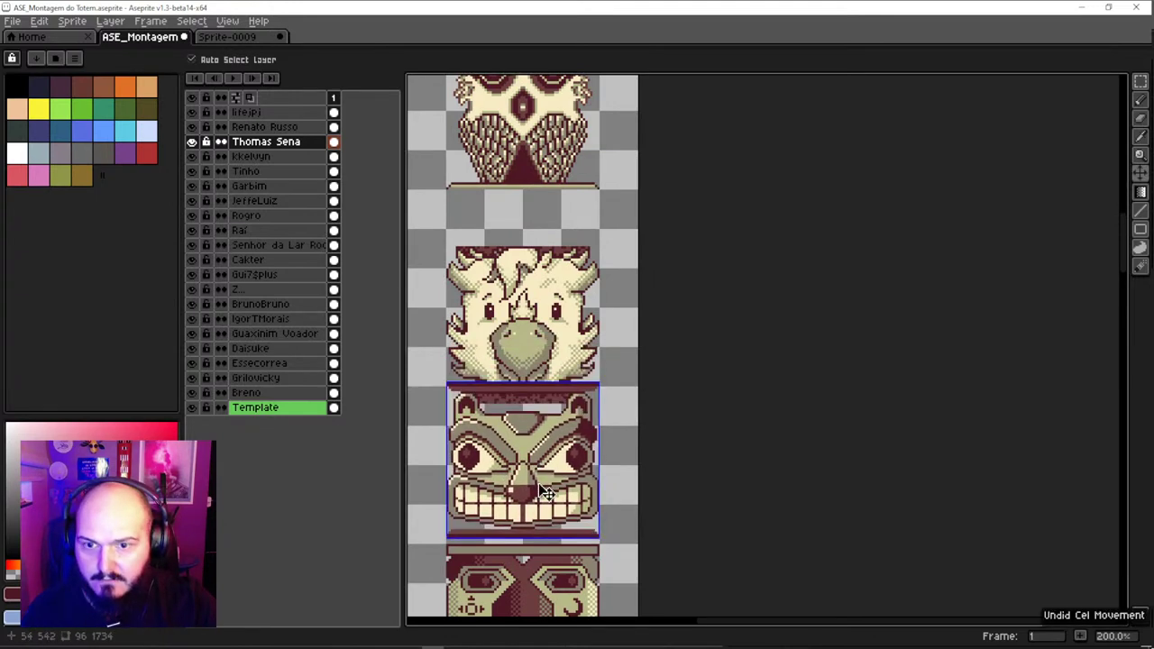
{"action": "left_click_drag", "start_coordinate": [541, 541], "coordinate": [546, 434]}
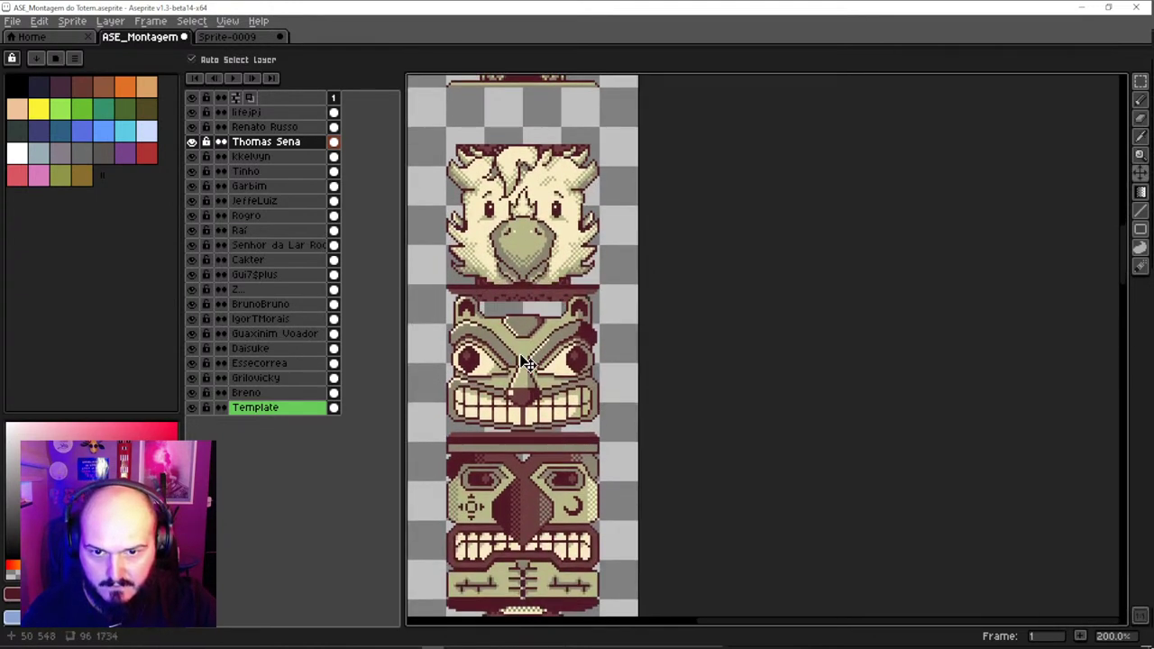
{"action": "mouse_move", "coordinate": [528, 362]}
{"action": "left_mouse_down"}
{"action": "mouse_move", "coordinate": [532, 482]}
{"action": "mouse_move", "coordinate": [539, 334]}
{"action": "mouse_move", "coordinate": [549, 358]}
{"action": "left_mouse_up"}
Lower the Tinho piece to close the gap and the Garbim face onto the glasses piece
{"action": "scroll", "coordinate": [539, 340], "scroll_direction": "down", "scroll_amount": 1}
{"action": "scroll", "coordinate": [538, 334], "scroll_direction": "up", "scroll_amount": 1}
{"action": "scroll", "coordinate": [532, 309], "scroll_direction": "down", "scroll_amount": 1}
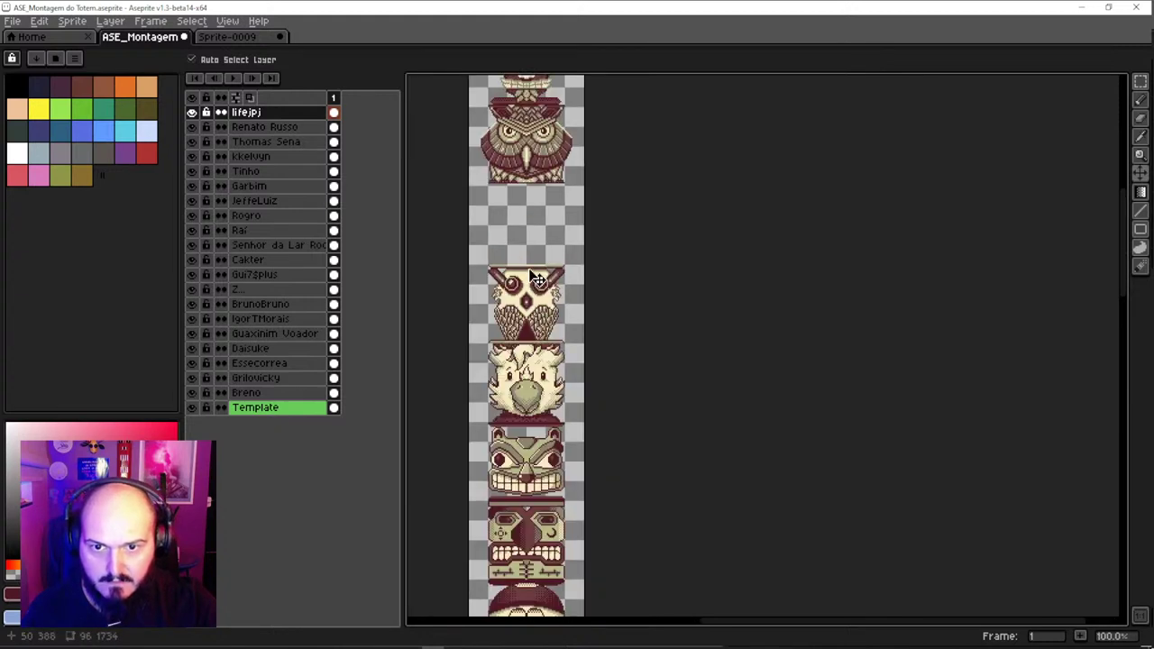
{"action": "scroll", "coordinate": [538, 317], "scroll_direction": "up", "scroll_amount": 3}
{"action": "left_click_drag", "start_coordinate": [535, 263], "coordinate": [538, 336]}
{"action": "scroll", "coordinate": [536, 261], "scroll_direction": "up", "scroll_amount": 2}
{"action": "left_click_drag", "start_coordinate": [530, 200], "coordinate": [573, 307]}
Lower the Renato Russo top piece and shift it 2 pixels right
{"action": "scroll", "coordinate": [532, 290], "scroll_direction": "up", "scroll_amount": 3}
{"action": "scroll", "coordinate": [604, 241], "scroll_direction": "down", "scroll_amount": 1}
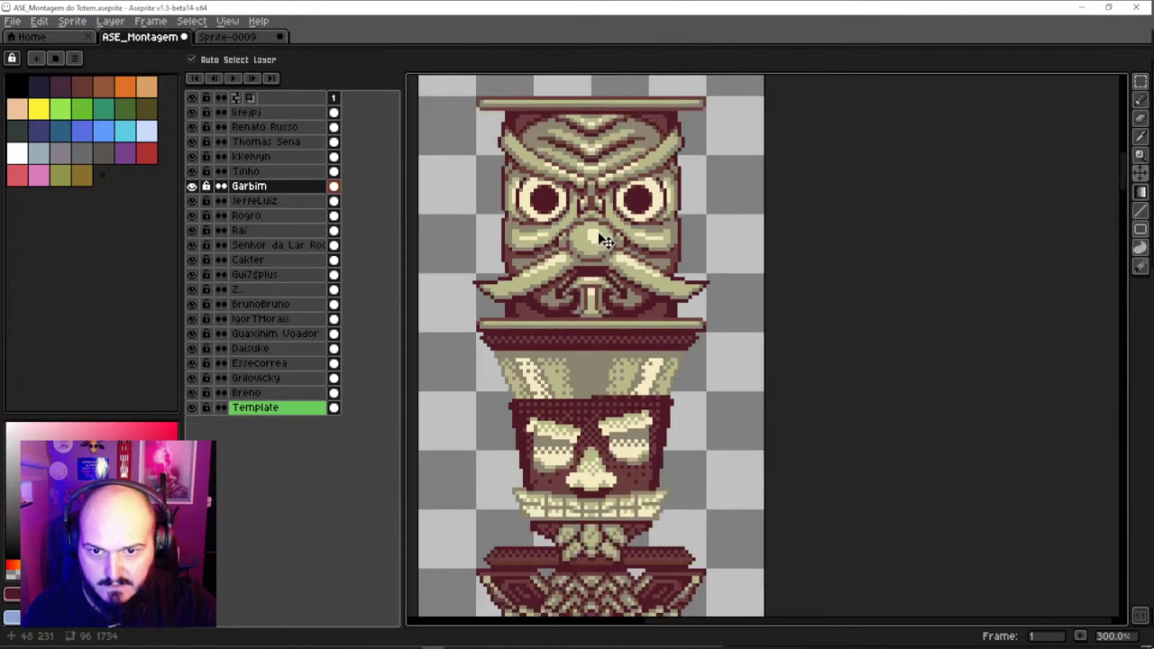
{"action": "scroll", "coordinate": [567, 373], "scroll_direction": "up", "scroll_amount": 3}
{"action": "scroll", "coordinate": [567, 373], "scroll_direction": "down", "scroll_amount": 1}
{"action": "left_click_drag", "start_coordinate": [571, 216], "coordinate": [577, 378]}
{"action": "scroll", "coordinate": [584, 338], "scroll_direction": "down", "scroll_amount": 1}
{"action": "left_click_drag", "start_coordinate": [584, 243], "coordinate": [585, 320]}
{"action": "scroll", "coordinate": [585, 369], "scroll_direction": "up", "scroll_amount": 2}
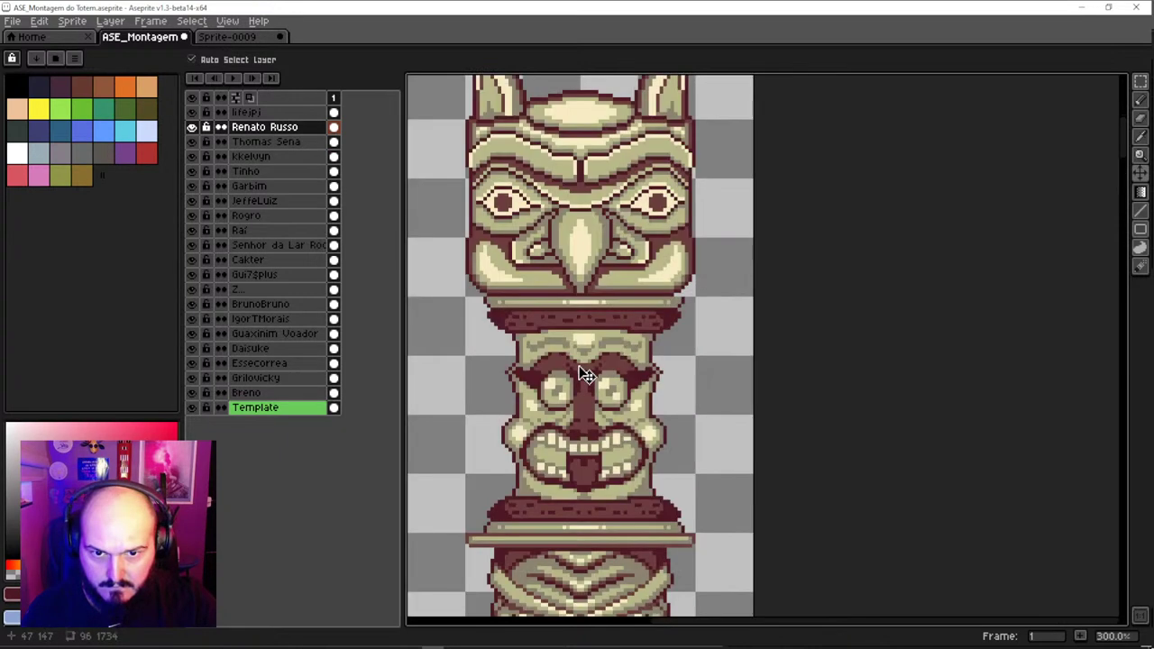
{"action": "left_click_drag", "start_coordinate": [618, 285], "coordinate": [624, 282]}
Zoom in and out along the totem to check the stacked faces' alignment
{"action": "scroll", "coordinate": [625, 283], "scroll_direction": "down", "scroll_amount": 2}
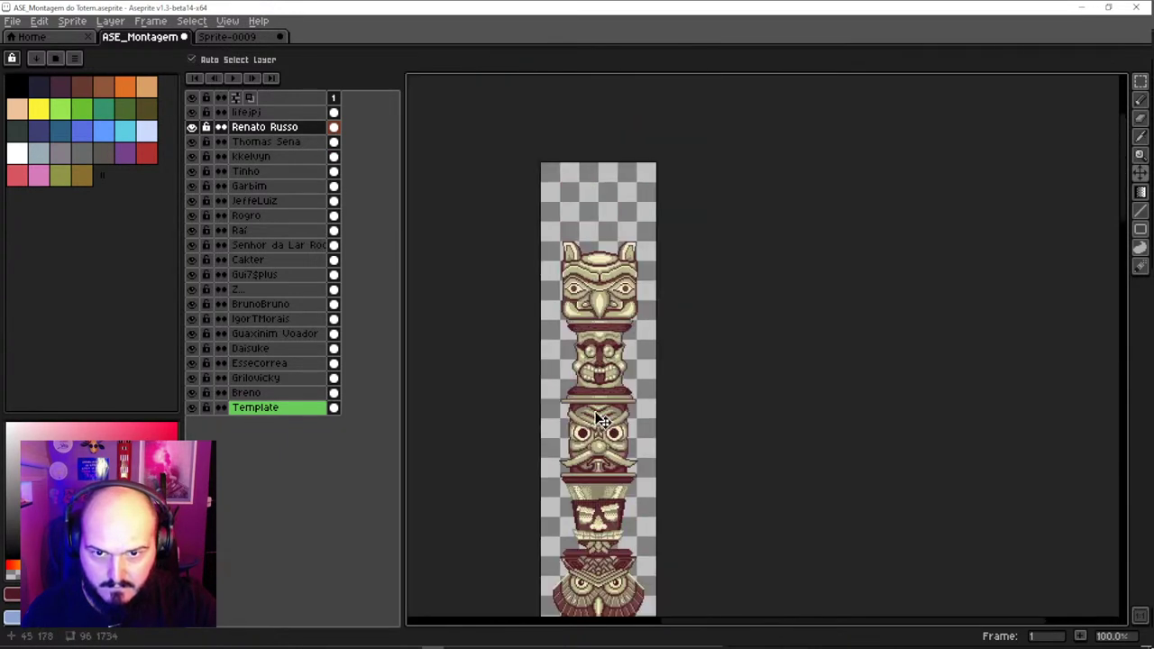
{"action": "scroll", "coordinate": [584, 314], "scroll_direction": "down", "scroll_amount": 3}
{"action": "scroll", "coordinate": [585, 410], "scroll_direction": "down", "scroll_amount": 2}
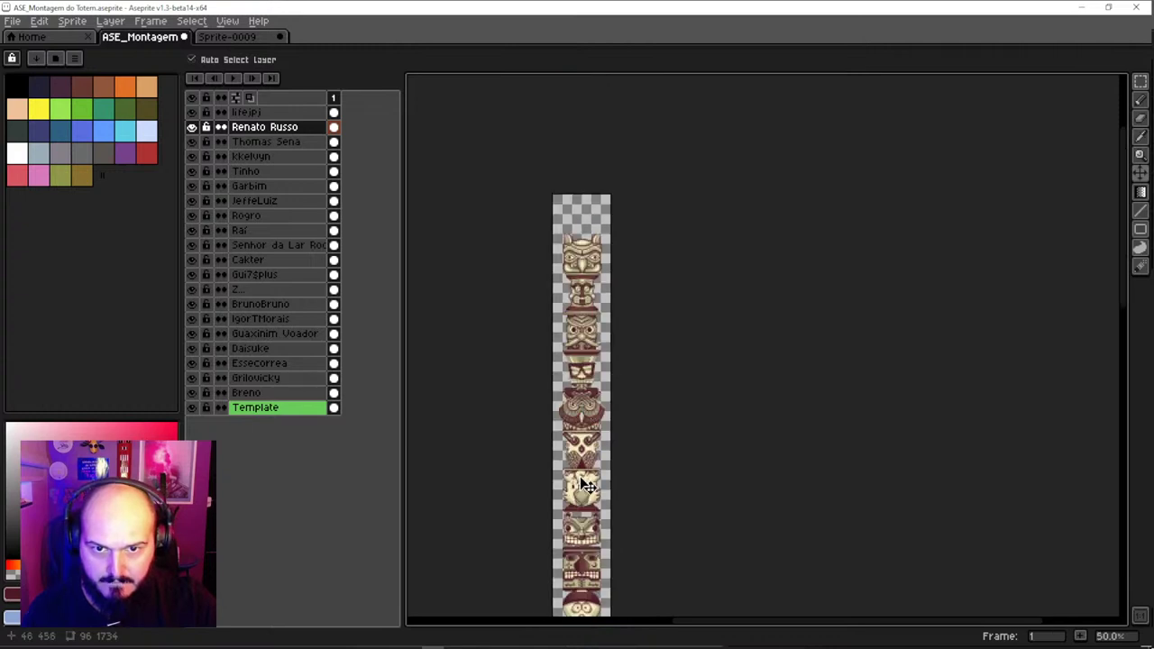
{"action": "scroll", "coordinate": [573, 388], "scroll_direction": "up", "scroll_amount": 2}
{"action": "scroll", "coordinate": [582, 436], "scroll_direction": "down", "scroll_amount": 1}
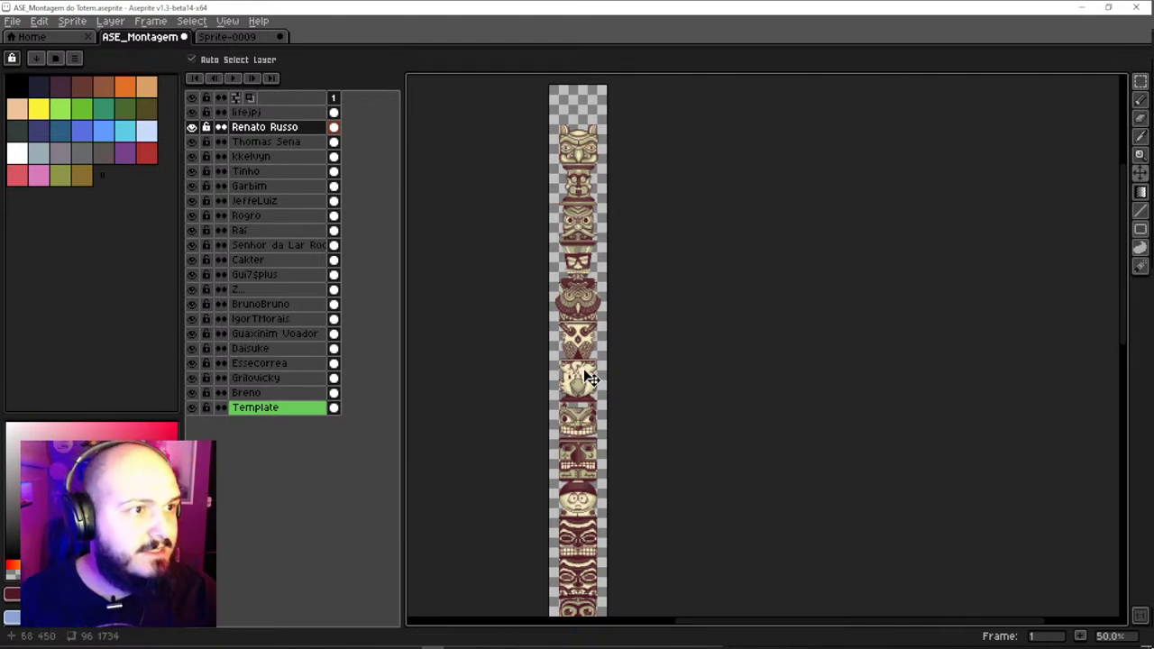
{"action": "scroll", "coordinate": [546, 369], "scroll_direction": "down", "scroll_amount": 1}
{"action": "scroll", "coordinate": [578, 461], "scroll_direction": "up", "scroll_amount": 3}
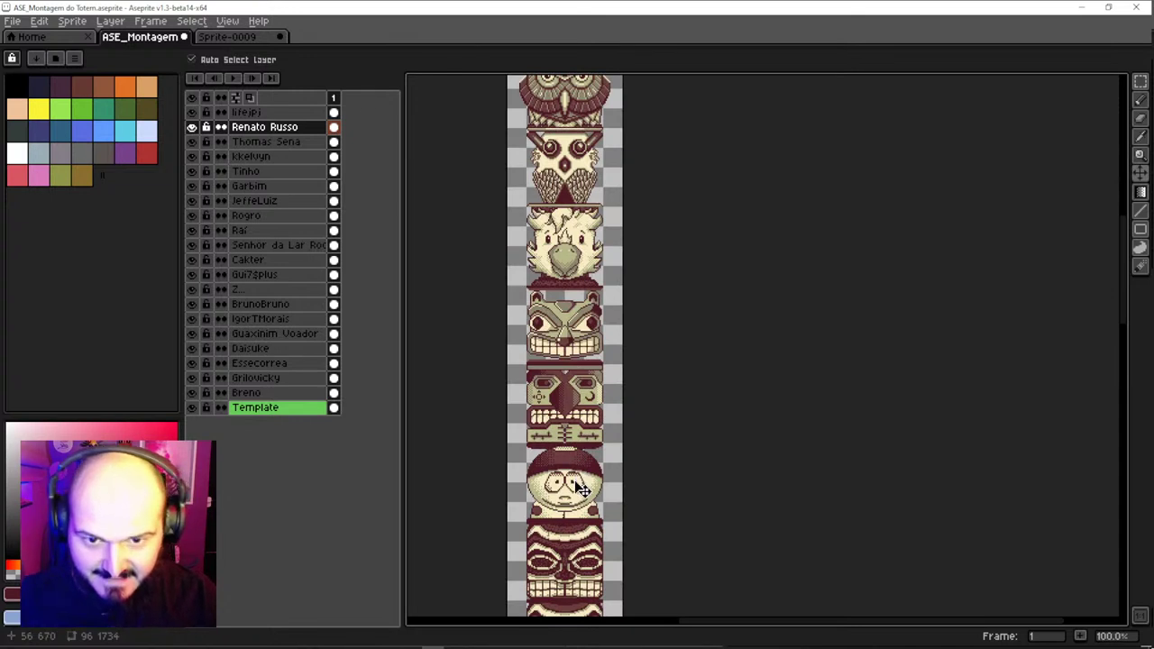
{"action": "scroll", "coordinate": [581, 487], "scroll_direction": "down", "scroll_amount": 8}
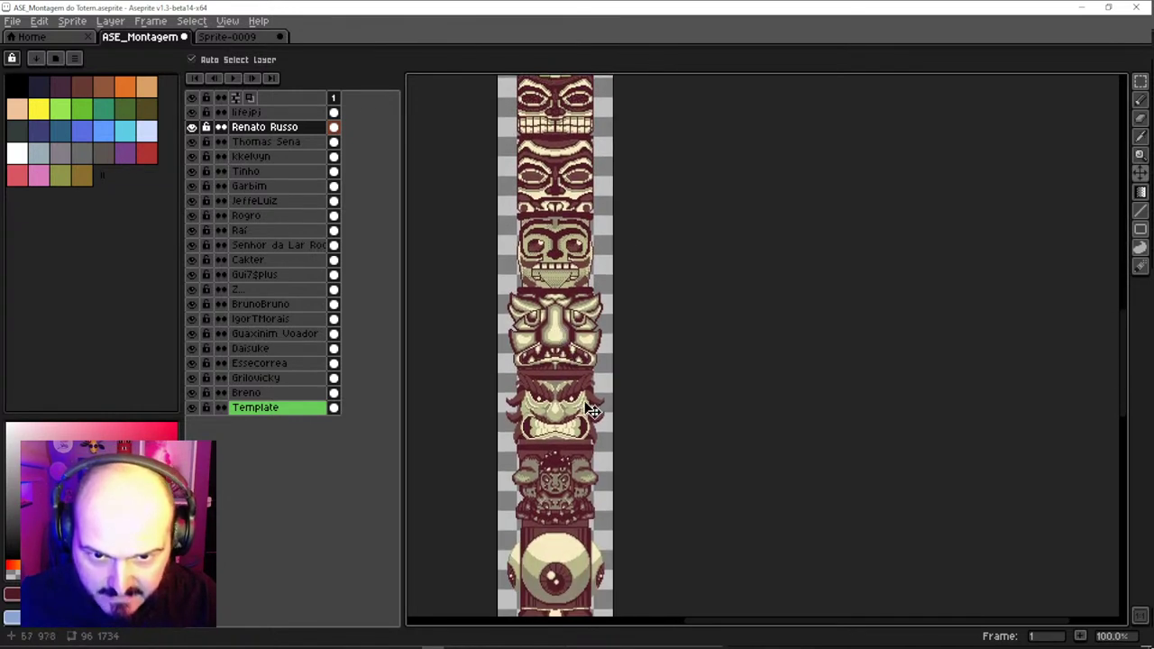
Undo the recent face moves back through the Daisuke and Essecorrea shifts
{"action": "left_click", "coordinate": [585, 356]}
{"action": "key", "text": "ctrl+z"}
{"action": "scroll", "coordinate": [582, 351], "scroll_direction": "down", "scroll_amount": 1}
{"action": "left_click", "coordinate": [577, 345]}
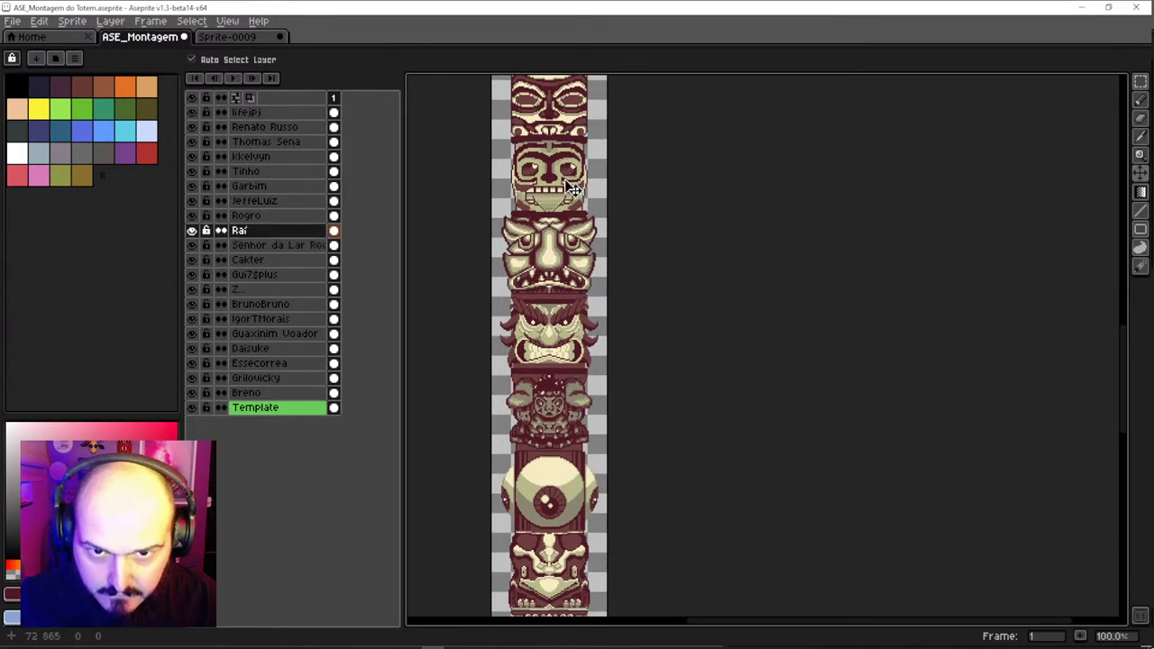
{"action": "key", "text": "ctrl+z"}
{"action": "key", "text": "ctrl+z"}
{"action": "key", "text": "ctrl+z"}
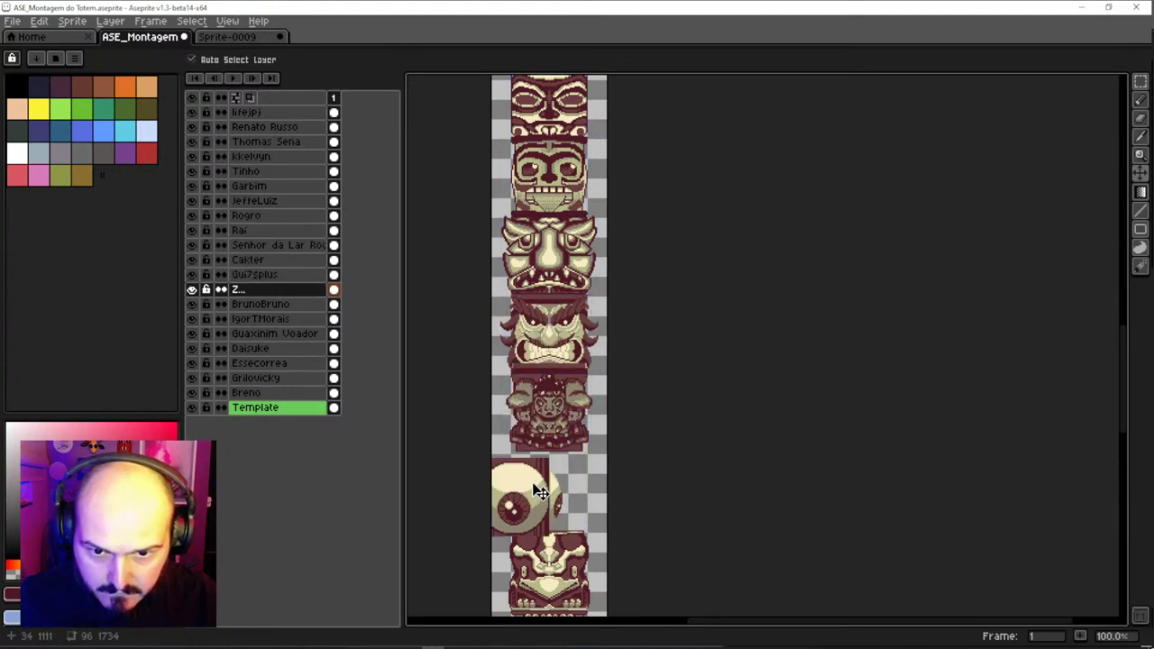
{"action": "scroll", "coordinate": [574, 299], "scroll_direction": "down", "scroll_amount": 3}
{"action": "key", "text": "ctrl+z"}
{"action": "key", "text": "ctrl+z"}
{"action": "scroll", "coordinate": [568, 361], "scroll_direction": "down", "scroll_amount": 4}
{"action": "key", "text": "ctrl+z"}
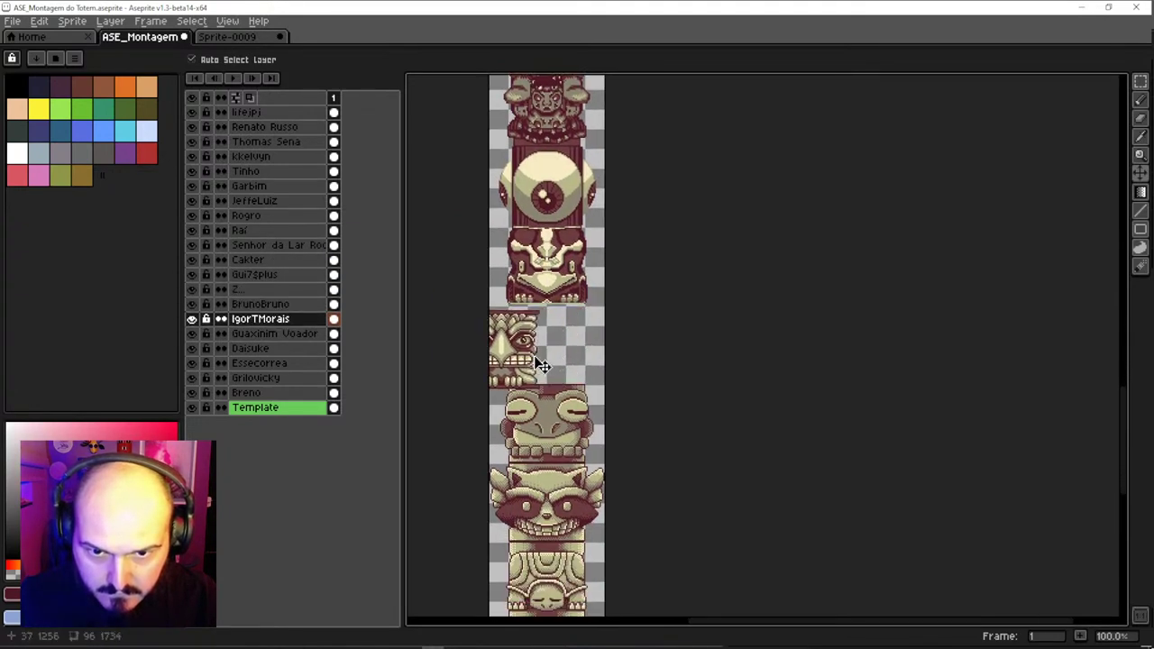
{"action": "key", "text": "ctrl+z"}
{"action": "key", "text": "ctrl+z"}
{"action": "scroll", "coordinate": [587, 224], "scroll_direction": "down", "scroll_amount": 10}
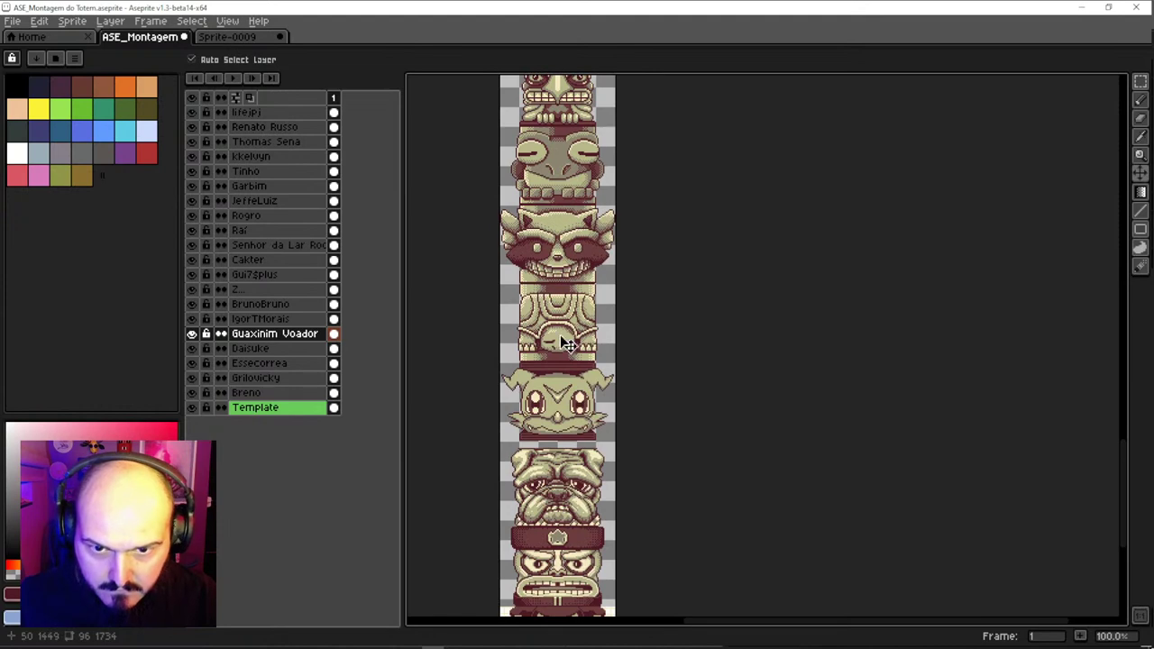
{"action": "key", "text": "ctrl+z"}
{"action": "scroll", "coordinate": [577, 397], "scroll_direction": "down", "scroll_amount": 4}
{"action": "key", "text": "ctrl+z"}
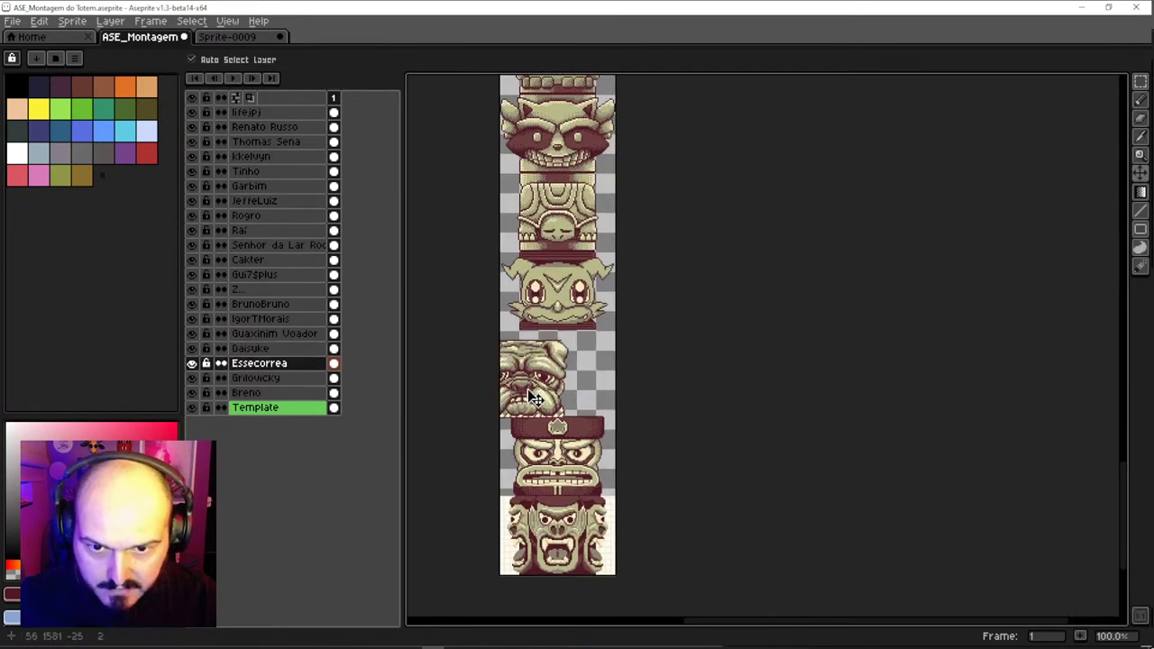
{"action": "key", "text": "ctrl+z"}
{"action": "key", "text": "ctrl+z"}
{"action": "key", "text": "ctrl+z"}
{"action": "key", "text": "ctrl+z"}
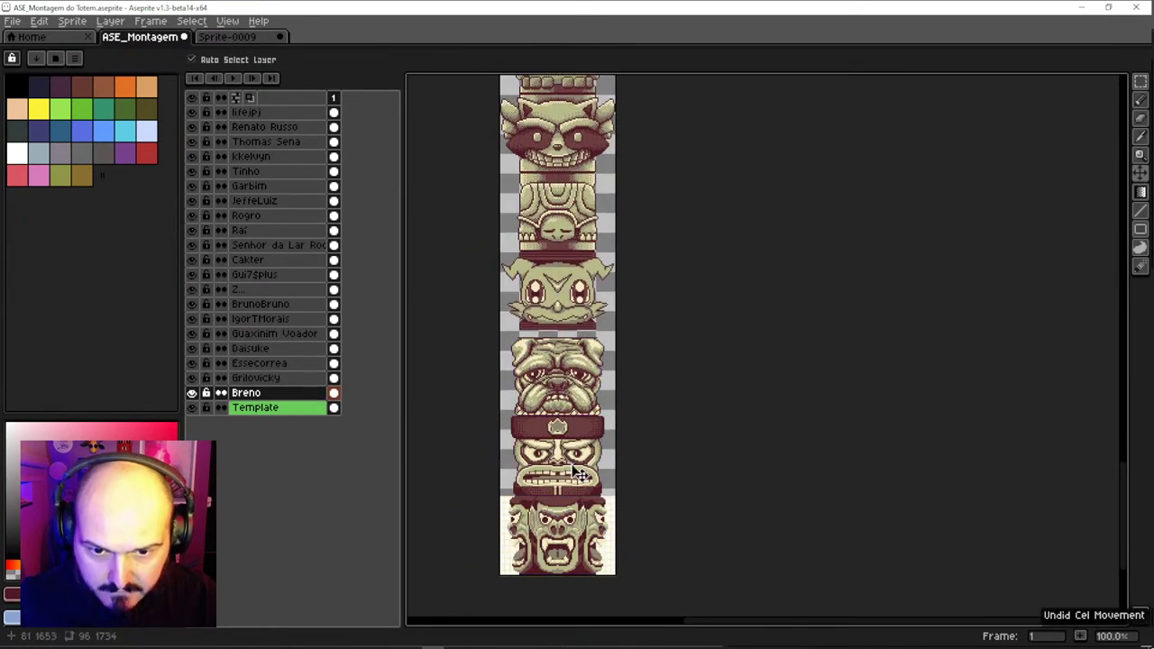
Select the layers from Daisuke up through lifejpj and lower their faces onto the bulldog
{"action": "left_click", "coordinate": [570, 307]}
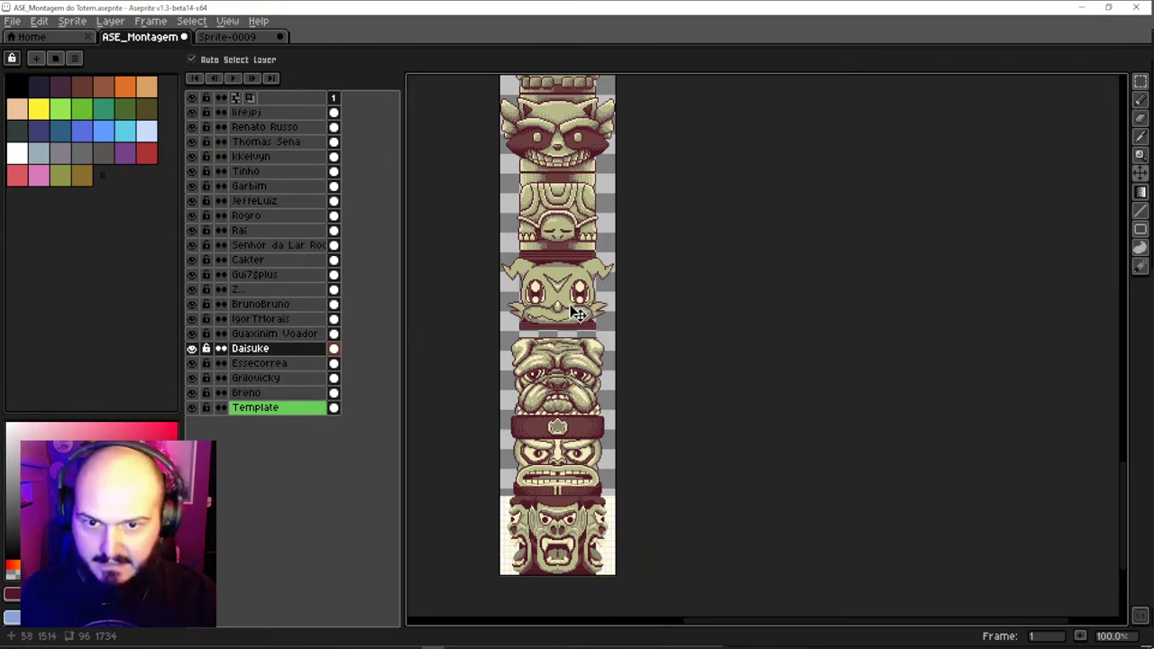
{"action": "left_click_drag", "start_coordinate": [276, 353], "coordinate": [271, 117]}
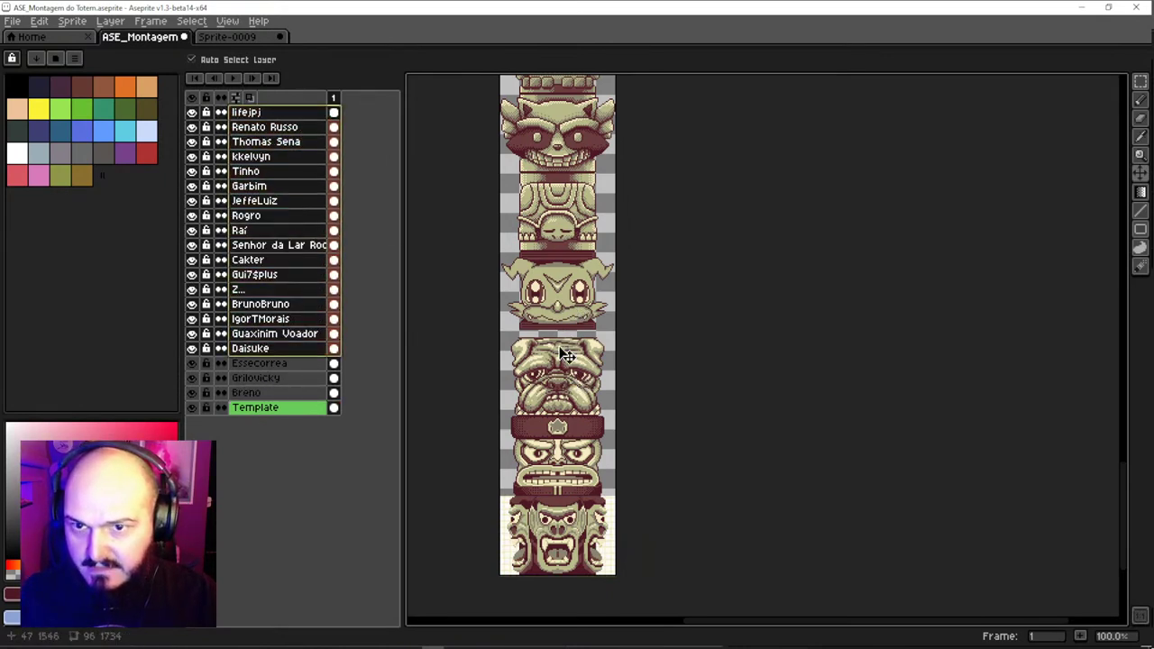
{"action": "scroll", "coordinate": [572, 330], "scroll_direction": "up", "scroll_amount": 2}
{"action": "left_click_drag", "start_coordinate": [576, 311], "coordinate": [578, 335]}
{"action": "scroll", "coordinate": [577, 336], "scroll_direction": "down", "scroll_amount": 2}
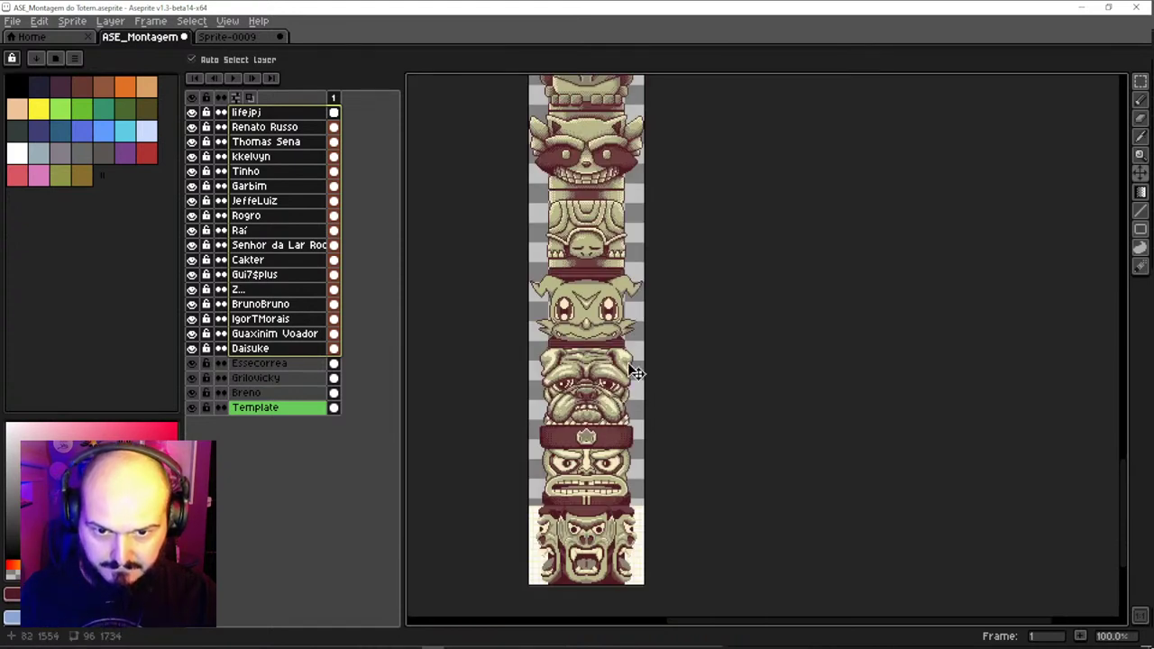
{"action": "scroll", "coordinate": [584, 320], "scroll_direction": "up", "scroll_amount": 5}
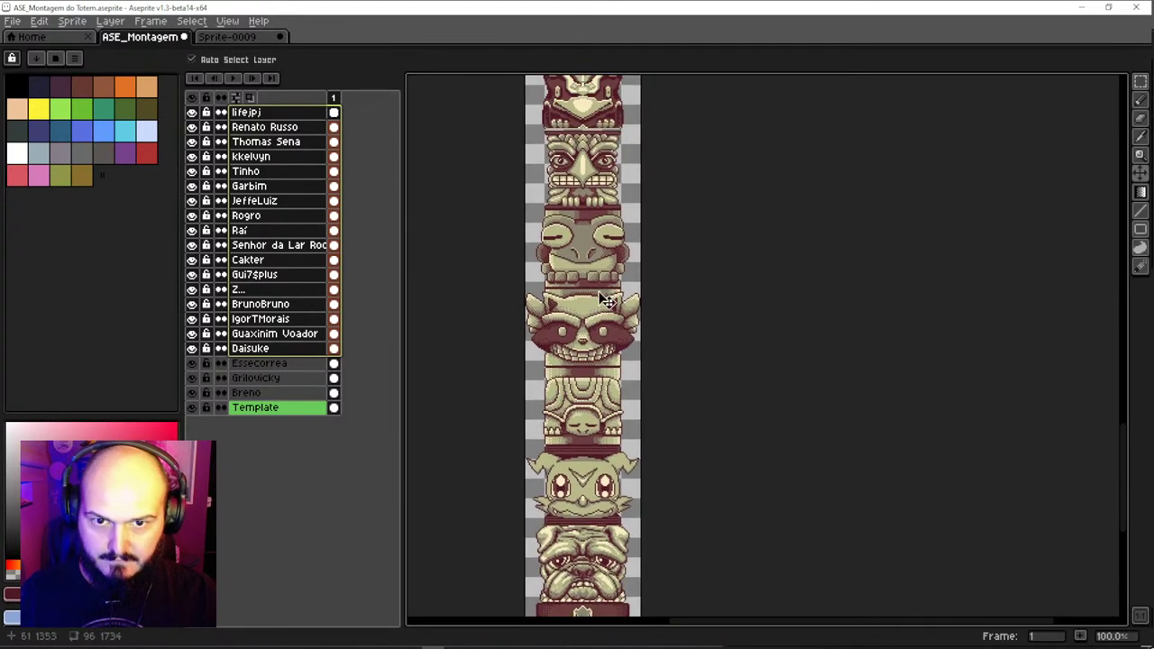
{"action": "scroll", "coordinate": [584, 261], "scroll_direction": "up", "scroll_amount": 1}
Pick the lifejpj, BrunoBruno and eye-segment faces on the canvas to check their layers
{"action": "left_click", "coordinate": [597, 245]}
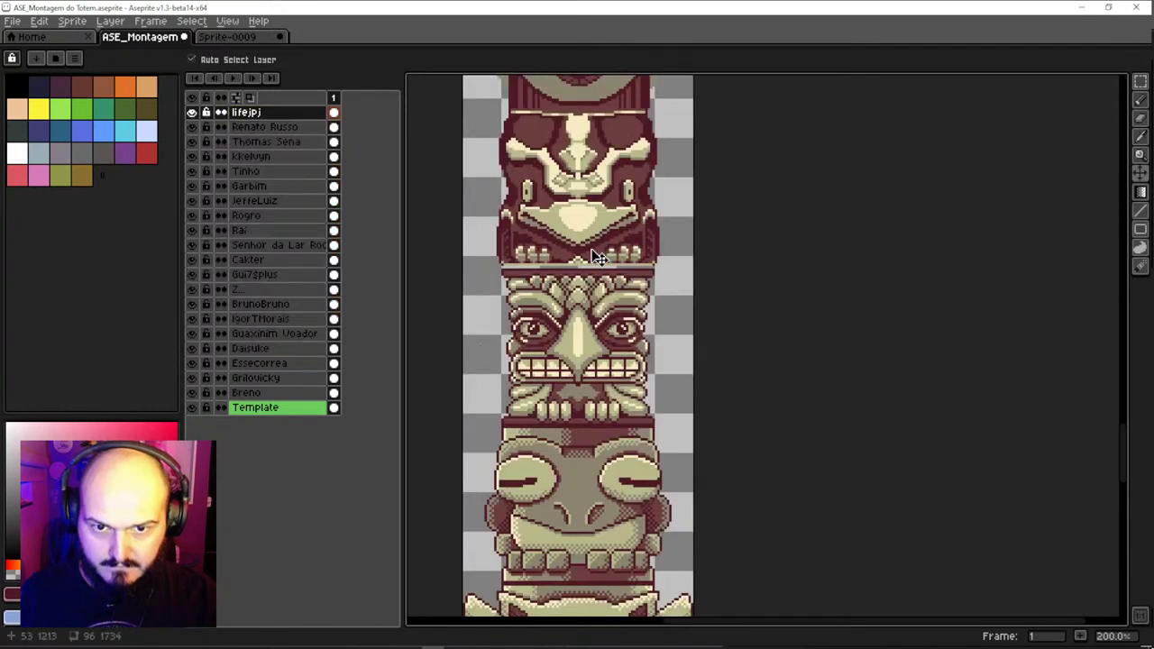
{"action": "scroll", "coordinate": [598, 248], "scroll_direction": "up", "scroll_amount": 2}
{"action": "left_click", "coordinate": [601, 251]}
{"action": "scroll", "coordinate": [606, 256], "scroll_direction": "down", "scroll_amount": 2}
{"action": "scroll", "coordinate": [595, 193], "scroll_direction": "up", "scroll_amount": 3}
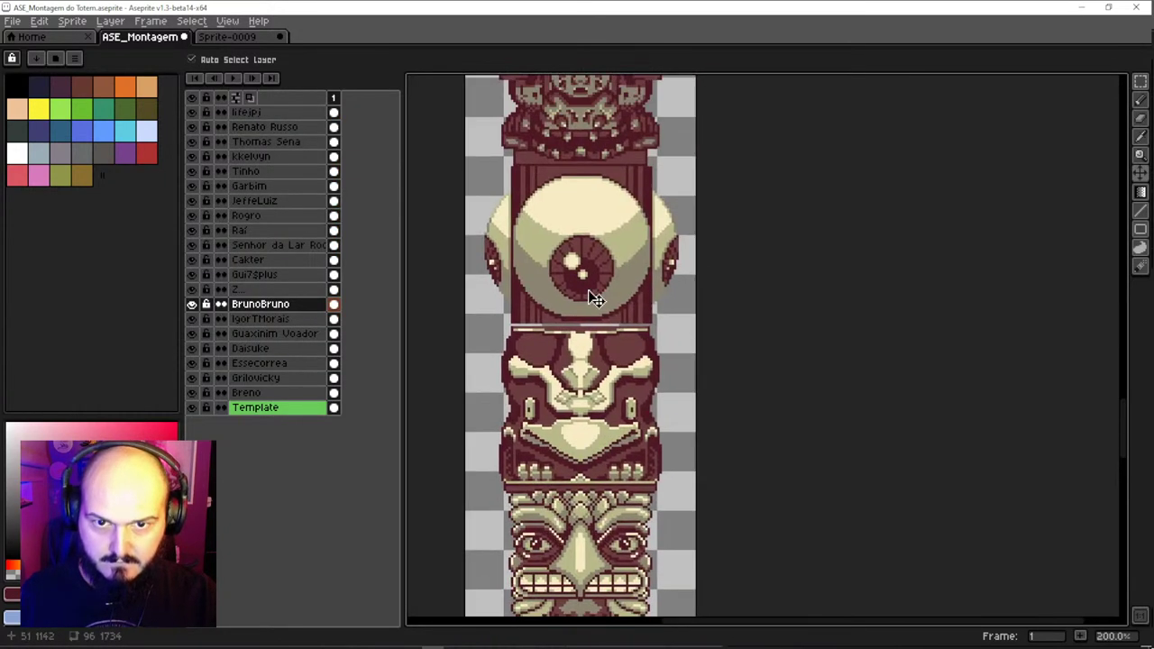
{"action": "scroll", "coordinate": [595, 301], "scroll_direction": "up", "scroll_amount": 1}
{"action": "left_click", "coordinate": [597, 330]}
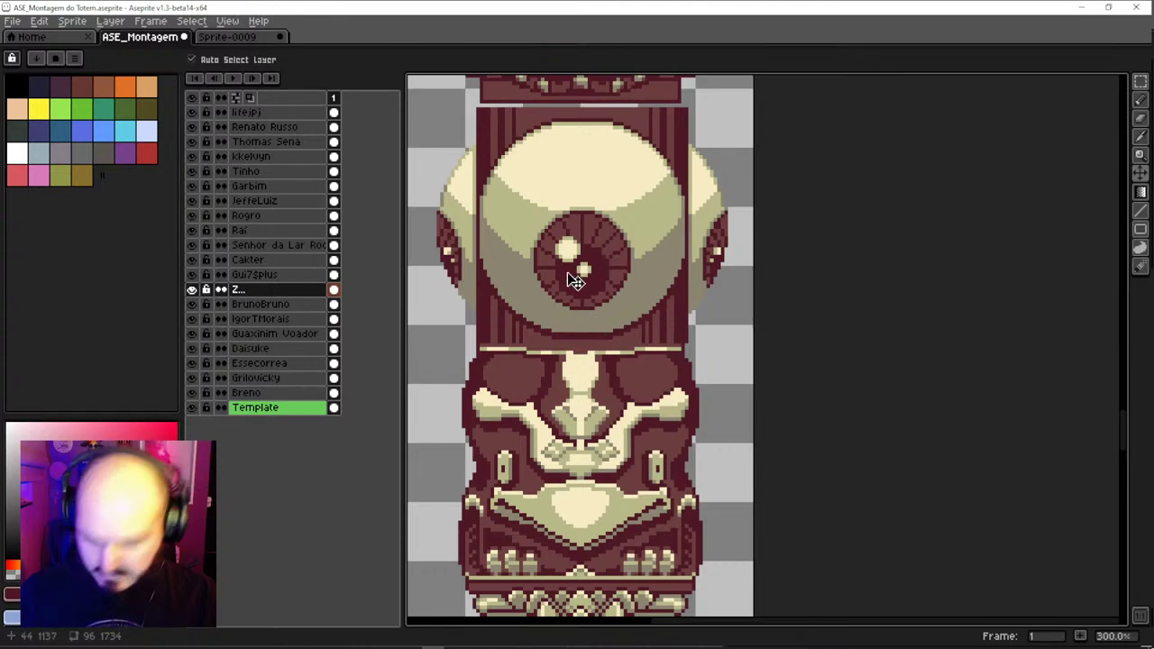
Try shifting the selected eye segment a few pixels left, then undo and deselect
{"action": "key", "text": "ctrl+a"}
{"action": "key", "text": "v"}
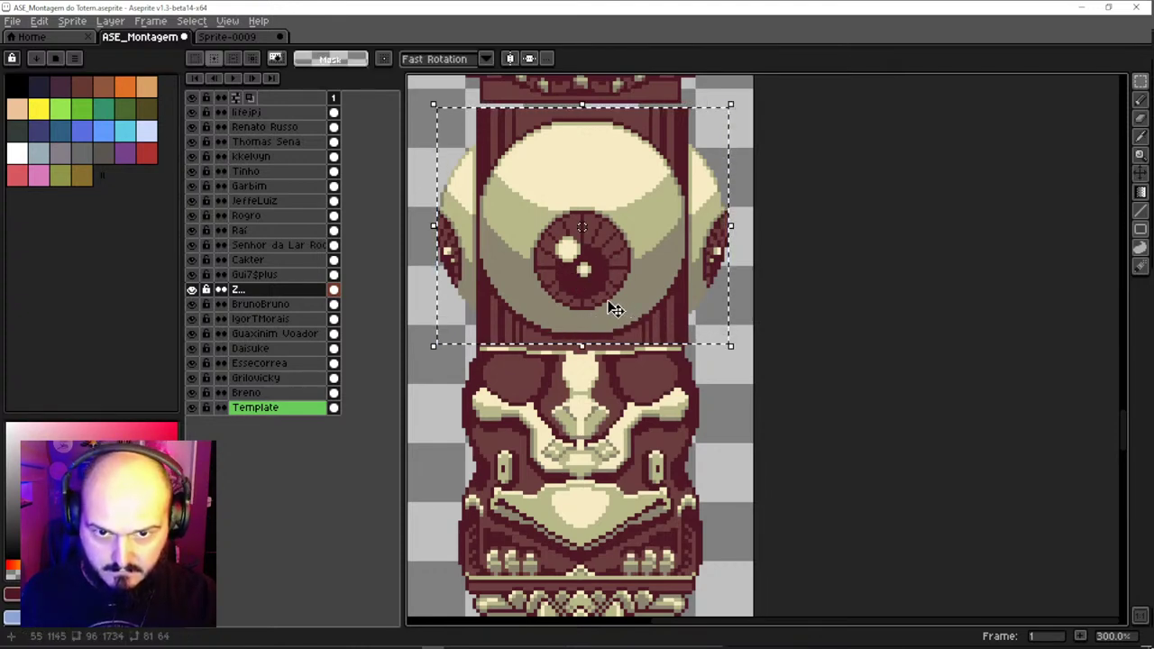
{"action": "left_click_drag", "start_coordinate": [624, 321], "coordinate": [618, 321]}
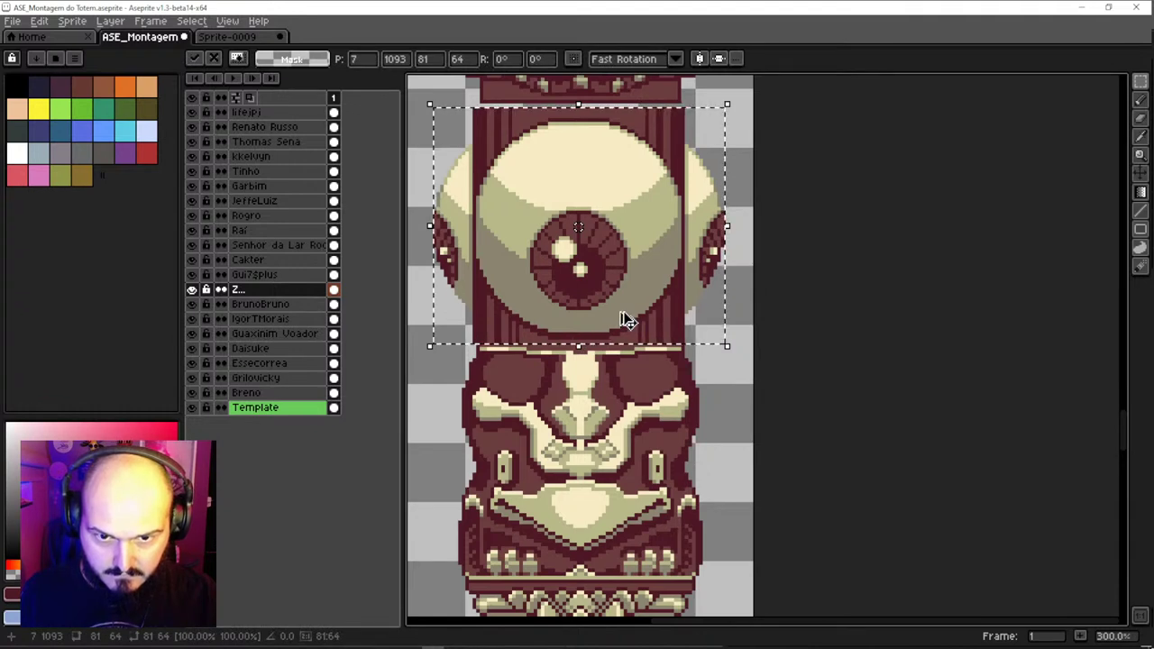
{"action": "key", "text": "ctrl+z"}
{"action": "key", "text": "ctrl+d"}
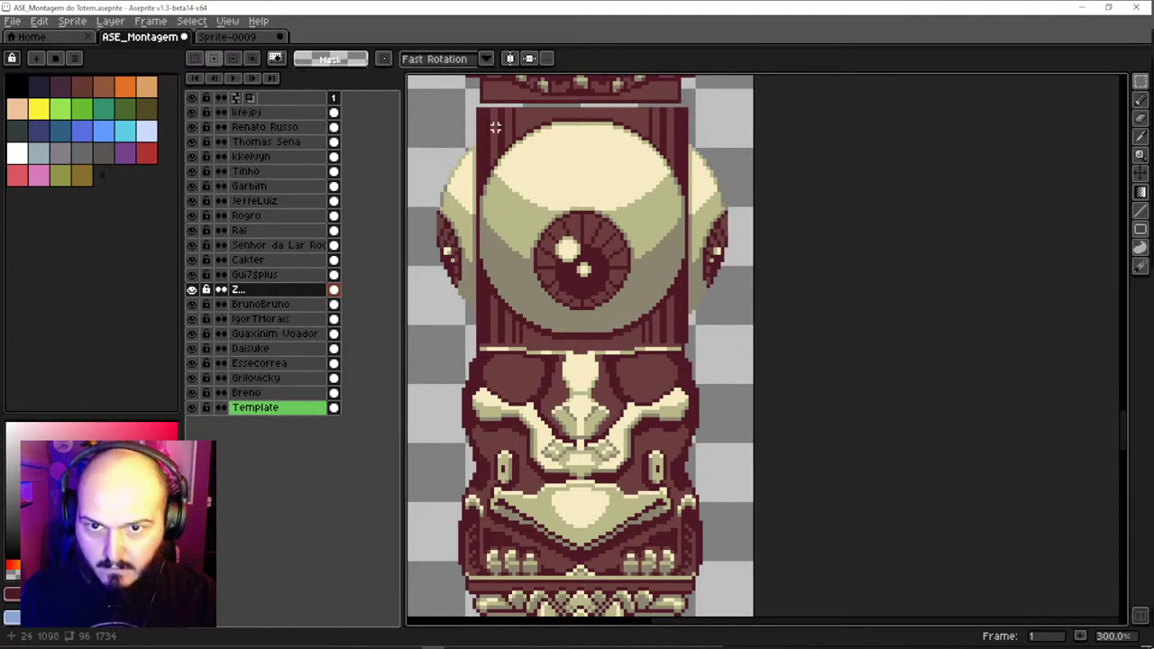
Marquee around the eye segment twice, clearing each selection, and return to the Move tool
{"action": "left_click_drag", "start_coordinate": [479, 109], "coordinate": [686, 345]}
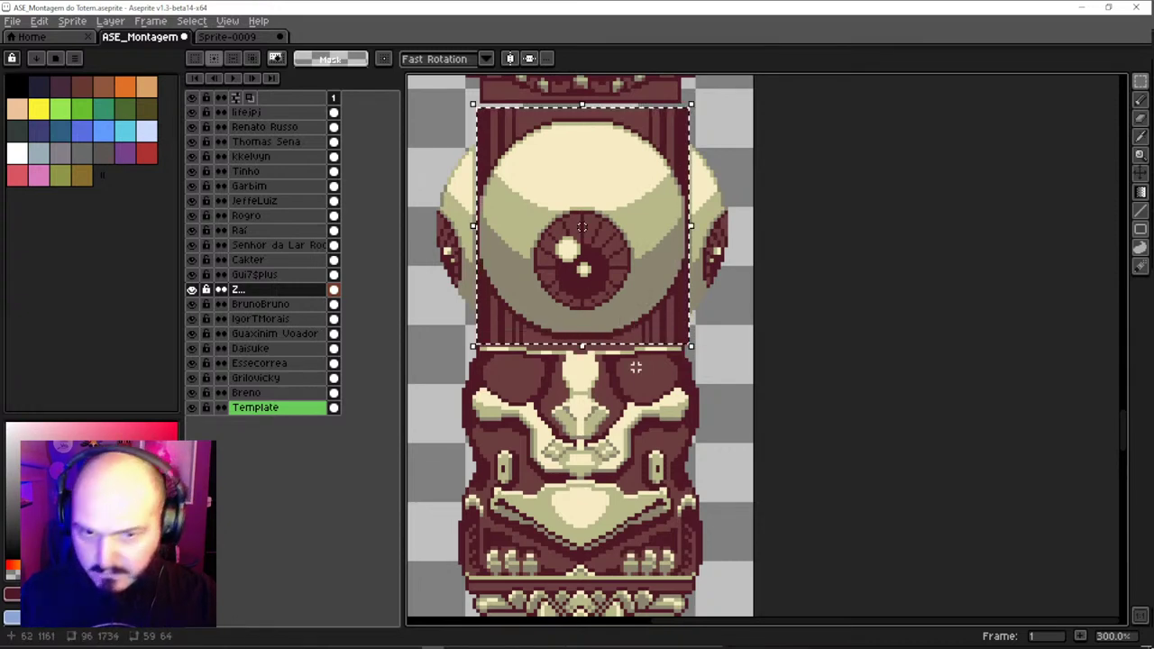
{"action": "key", "text": "ctrl+d"}
{"action": "left_click_drag", "start_coordinate": [413, 105], "coordinate": [578, 345]}
{"action": "key", "text": "ctrl+d"}
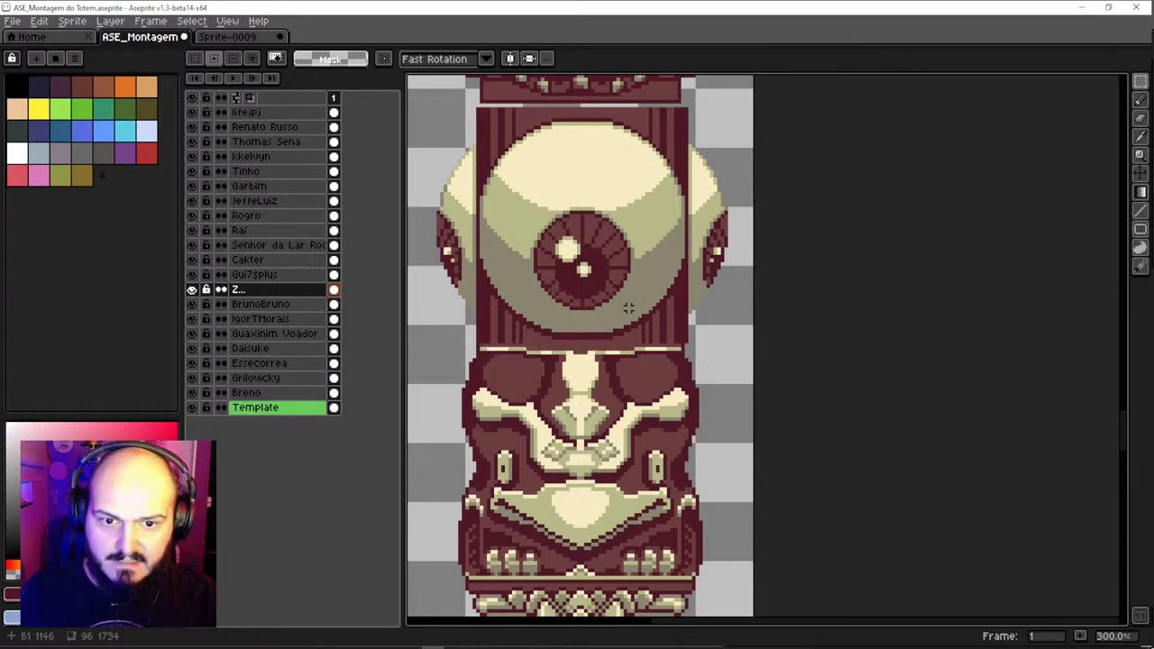
{"action": "key", "text": "v"}
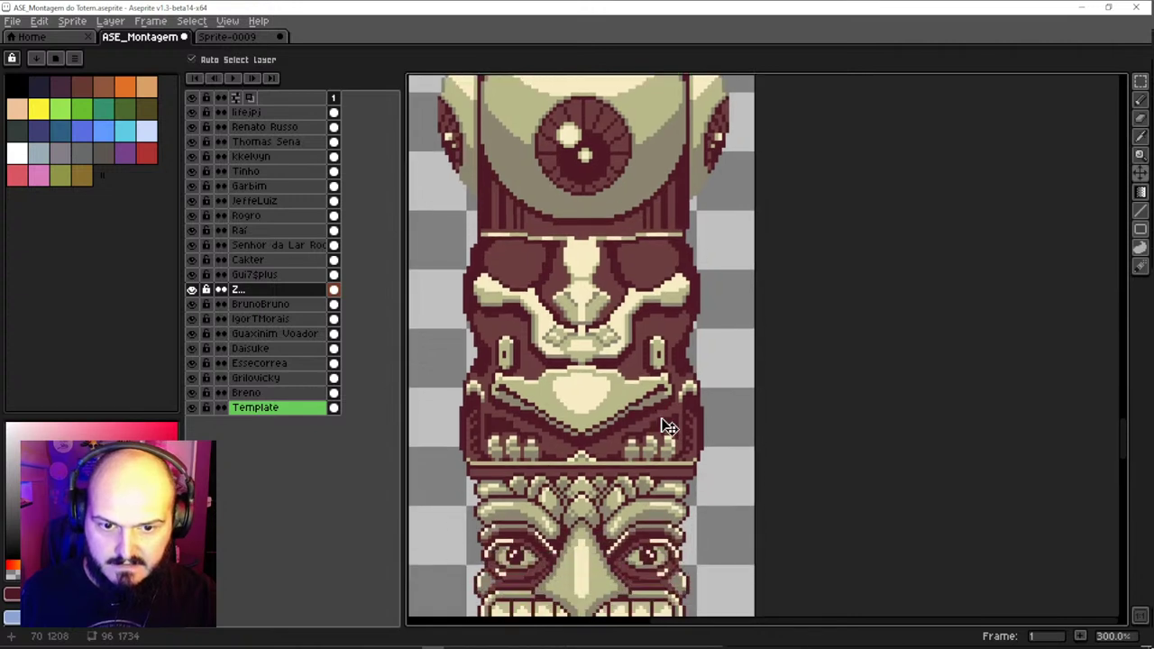
Nudge the face section above the eyeball and the next section up flush against their neighbours
{"action": "scroll", "coordinate": [661, 420], "scroll_direction": "down", "scroll_amount": 2}
{"action": "scroll", "coordinate": [618, 345], "scroll_direction": "up", "scroll_amount": 1}
{"action": "scroll", "coordinate": [618, 344], "scroll_direction": "up", "scroll_amount": 1}
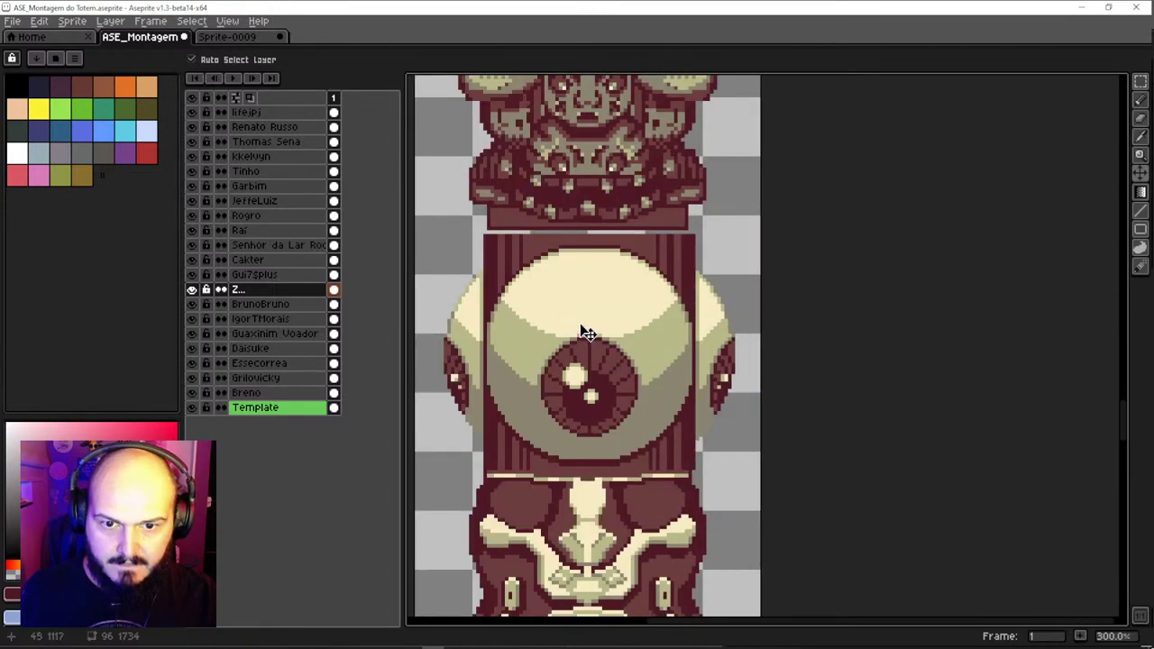
{"action": "left_click_drag", "start_coordinate": [584, 330], "coordinate": [587, 425]}
{"action": "left_click", "coordinate": [597, 332]}
{"action": "scroll", "coordinate": [601, 340], "scroll_direction": "down", "scroll_amount": 1}
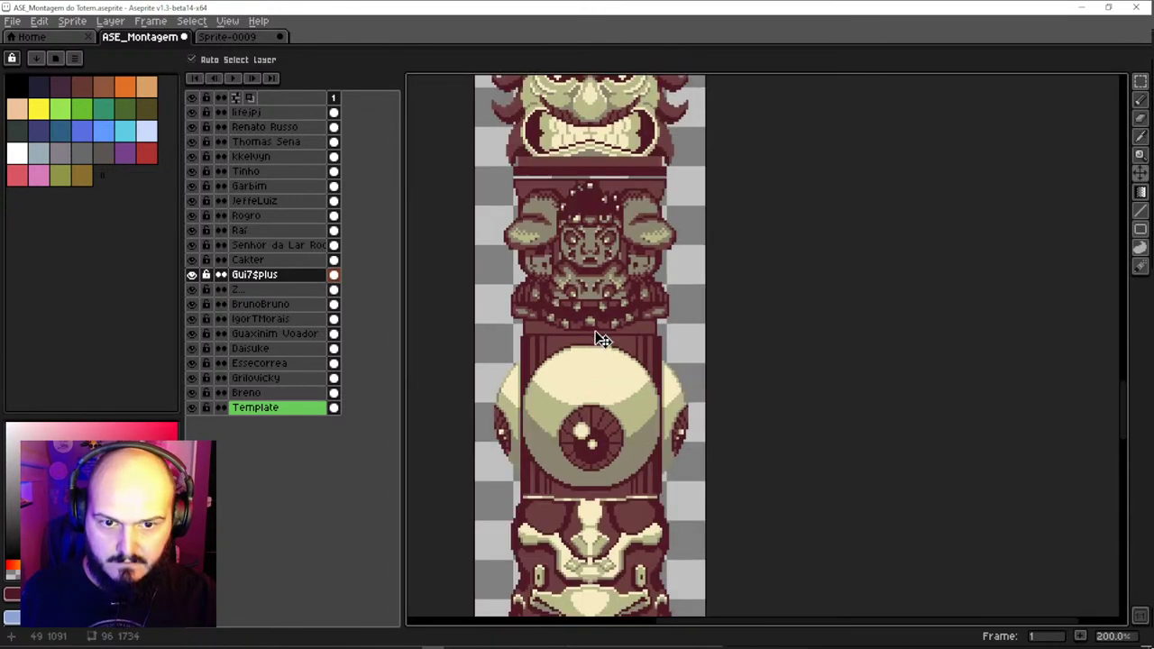
{"action": "scroll", "coordinate": [593, 353], "scroll_direction": "up", "scroll_amount": 1}
{"action": "left_click_drag", "start_coordinate": [616, 340], "coordinate": [598, 370]}
{"action": "left_click", "coordinate": [607, 367]}
Close the gaps around the fanged mask, the dotted face and the crescent-moon mask
{"action": "scroll", "coordinate": [607, 367], "scroll_direction": "down", "scroll_amount": 1}
{"action": "scroll", "coordinate": [598, 370], "scroll_direction": "up", "scroll_amount": 1}
{"action": "left_click", "coordinate": [600, 350]}
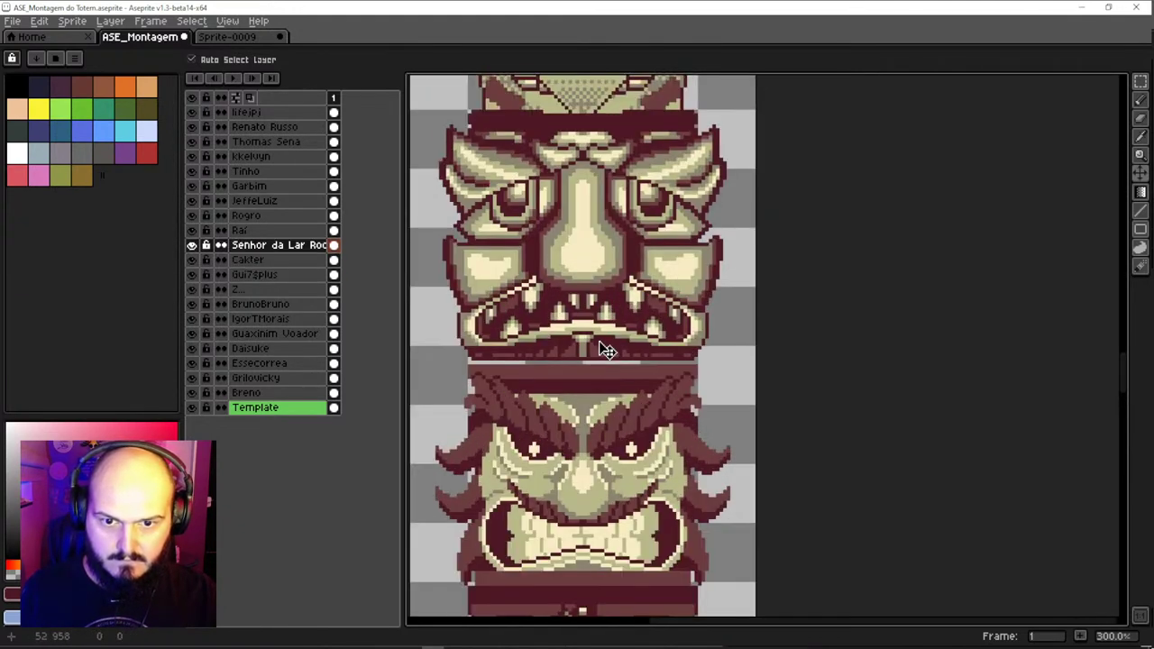
{"action": "left_click_drag", "start_coordinate": [597, 298], "coordinate": [594, 388]}
{"action": "left_click", "coordinate": [589, 303]}
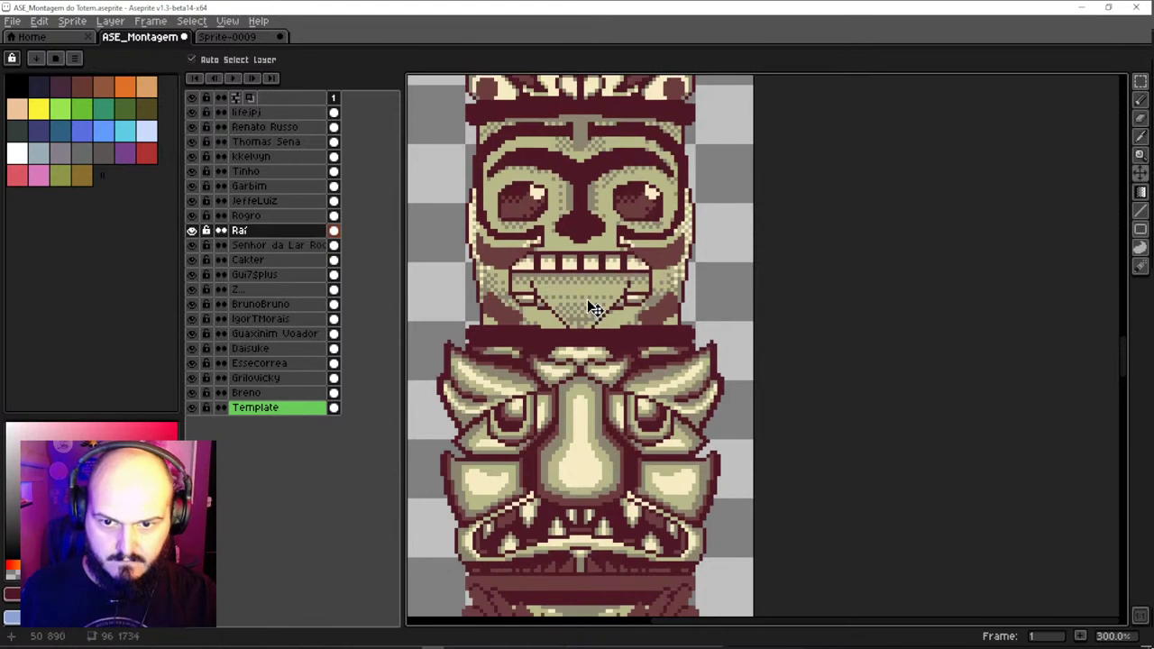
{"action": "scroll", "coordinate": [587, 299], "scroll_direction": "down", "scroll_amount": 1}
{"action": "left_click_drag", "start_coordinate": [587, 299], "coordinate": [572, 460]}
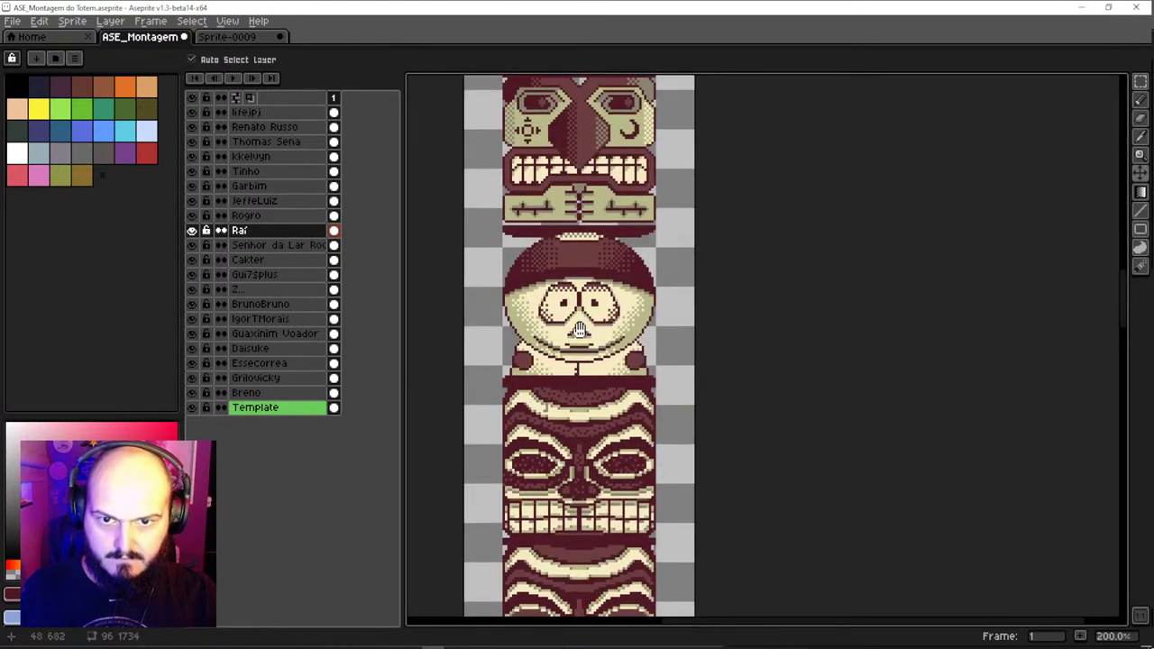
{"action": "left_click_drag", "start_coordinate": [577, 208], "coordinate": [577, 358]}
{"action": "left_click", "coordinate": [569, 350]}
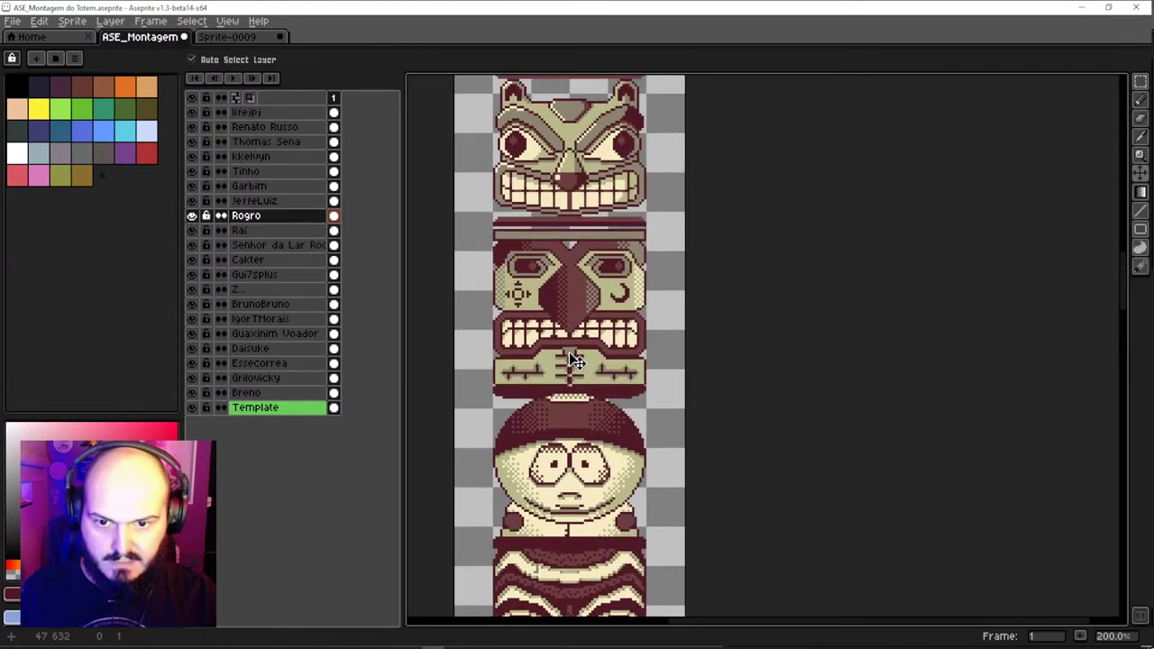
Align the grinning eared face, bird face, owl and skull-with-glasses sections flush
{"action": "left_click_drag", "start_coordinate": [584, 286], "coordinate": [586, 415]}
{"action": "scroll", "coordinate": [580, 316], "scroll_direction": "up", "scroll_amount": 1}
{"action": "left_click", "coordinate": [580, 317]}
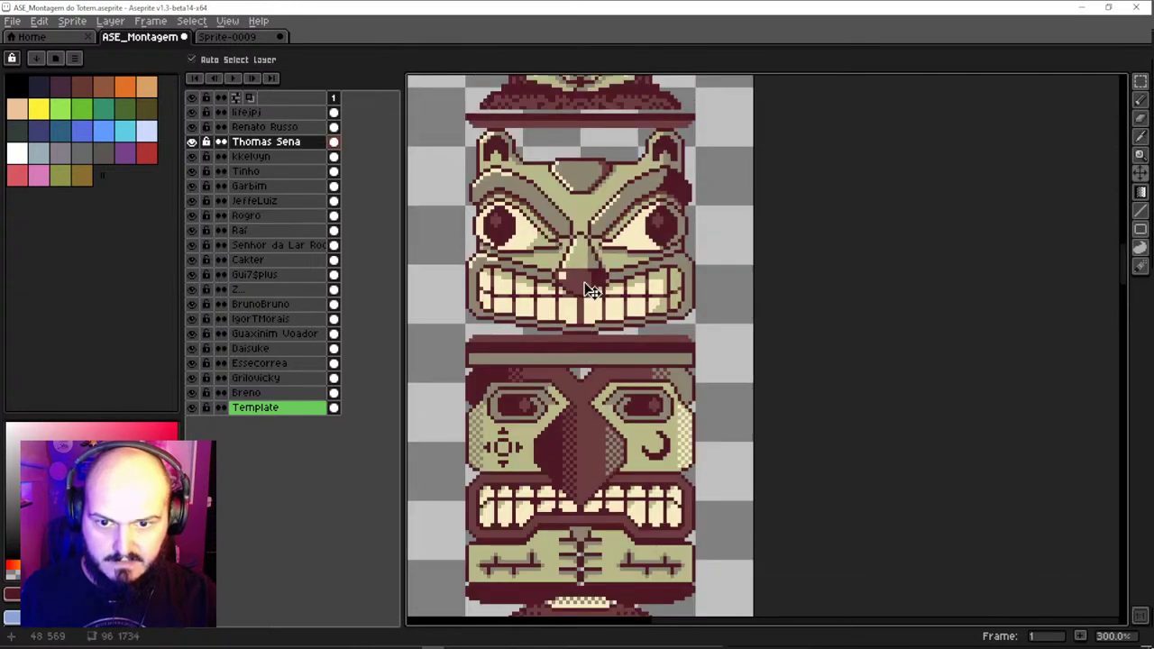
{"action": "left_click_drag", "start_coordinate": [586, 199], "coordinate": [594, 405]}
{"action": "left_click", "coordinate": [593, 344]}
{"action": "scroll", "coordinate": [594, 343], "scroll_direction": "up", "scroll_amount": 3}
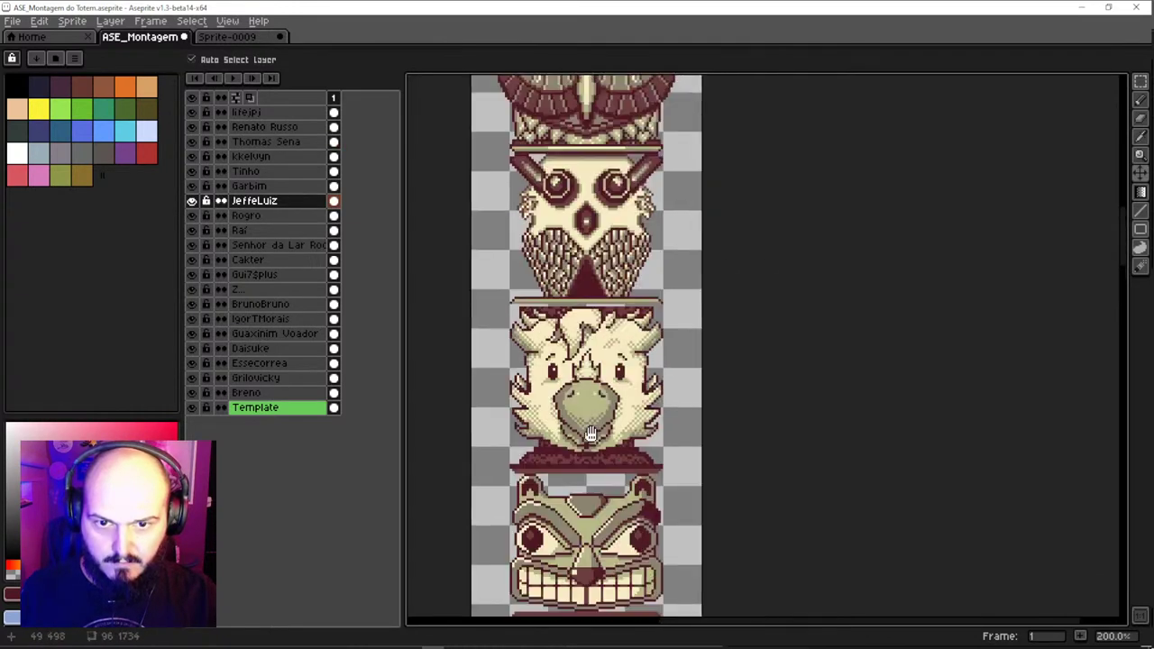
{"action": "left_click", "coordinate": [592, 368]}
{"action": "left_click_drag", "start_coordinate": [593, 368], "coordinate": [586, 298]}
{"action": "scroll", "coordinate": [586, 298], "scroll_direction": "up", "scroll_amount": 2}
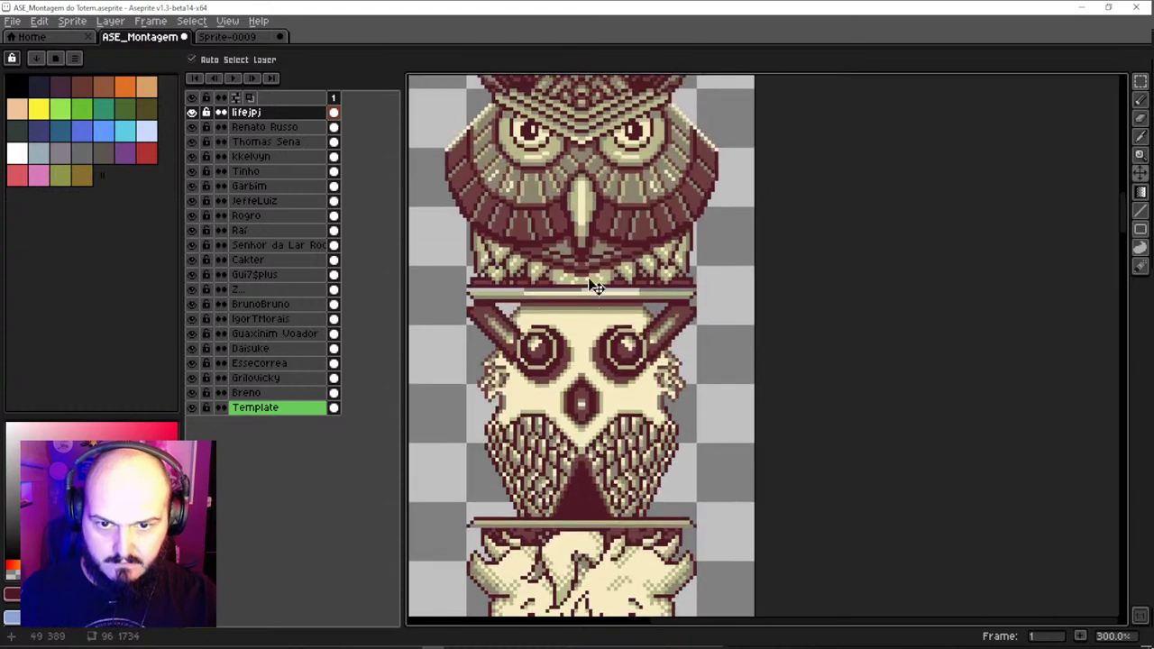
{"action": "left_click", "coordinate": [589, 274]}
Make final small adjustments to the top sections and zoom out to check the column
{"action": "scroll", "coordinate": [589, 274], "scroll_direction": "up", "scroll_amount": 4}
{"action": "scroll", "coordinate": [575, 246], "scroll_direction": "up", "scroll_amount": 6}
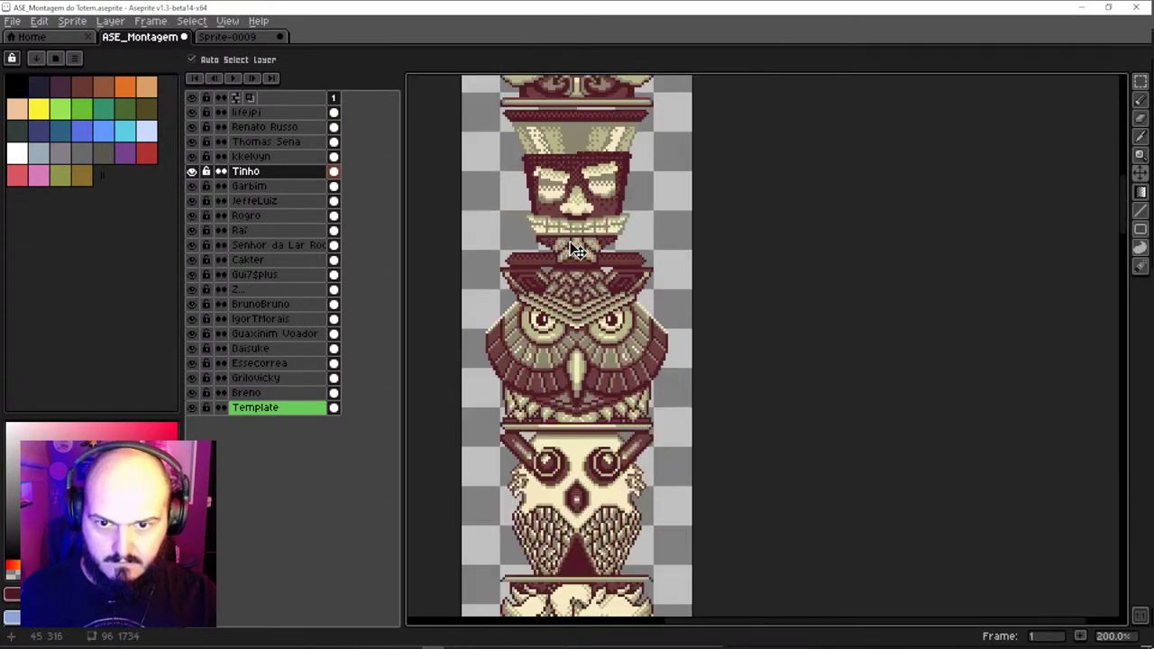
{"action": "left_click_drag", "start_coordinate": [554, 328], "coordinate": [557, 335]}
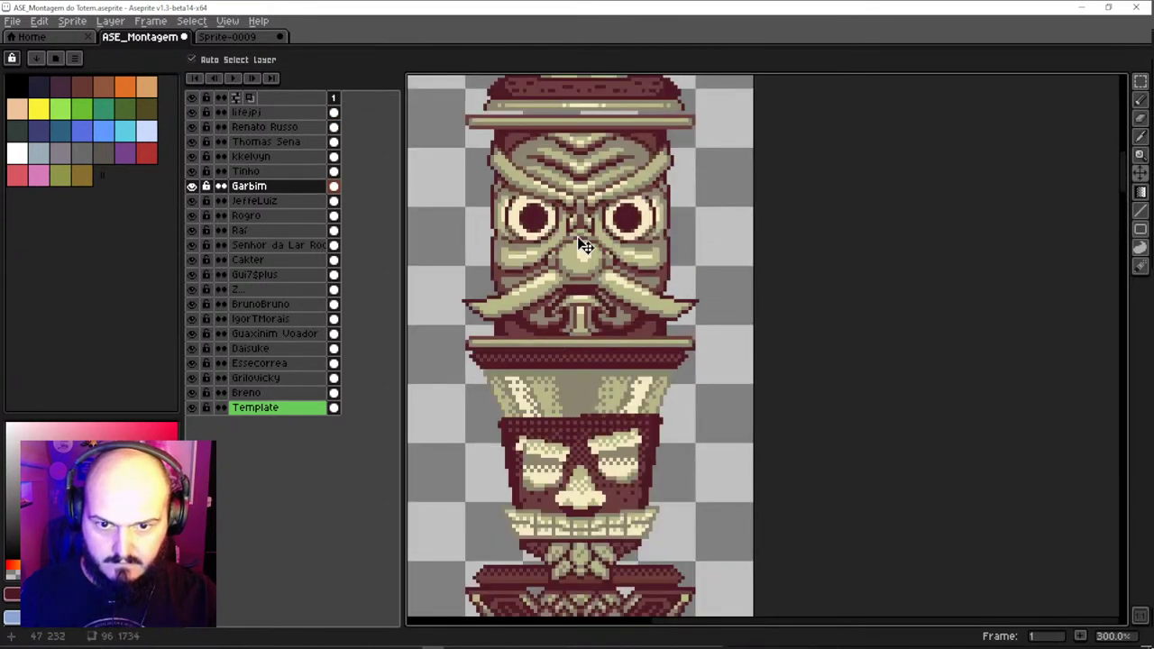
{"action": "scroll", "coordinate": [587, 246], "scroll_direction": "up", "scroll_amount": 5}
{"action": "left_click_drag", "start_coordinate": [592, 283], "coordinate": [598, 225]}
{"action": "scroll", "coordinate": [594, 249], "scroll_direction": "up", "scroll_amount": 4}
{"action": "scroll", "coordinate": [597, 237], "scroll_direction": "down", "scroll_amount": 1}
{"action": "scroll", "coordinate": [601, 356], "scroll_direction": "up", "scroll_amount": 1}
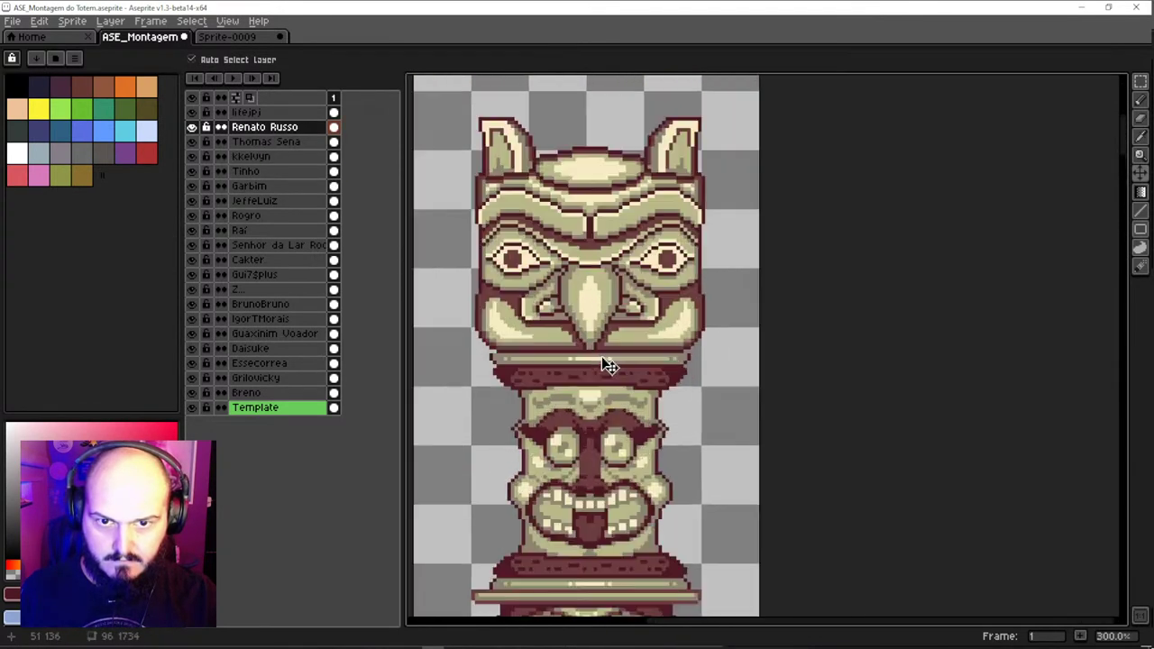
{"action": "scroll", "coordinate": [595, 406], "scroll_direction": "down", "scroll_amount": 5}
{"action": "scroll", "coordinate": [559, 247], "scroll_direction": "up", "scroll_amount": 1}
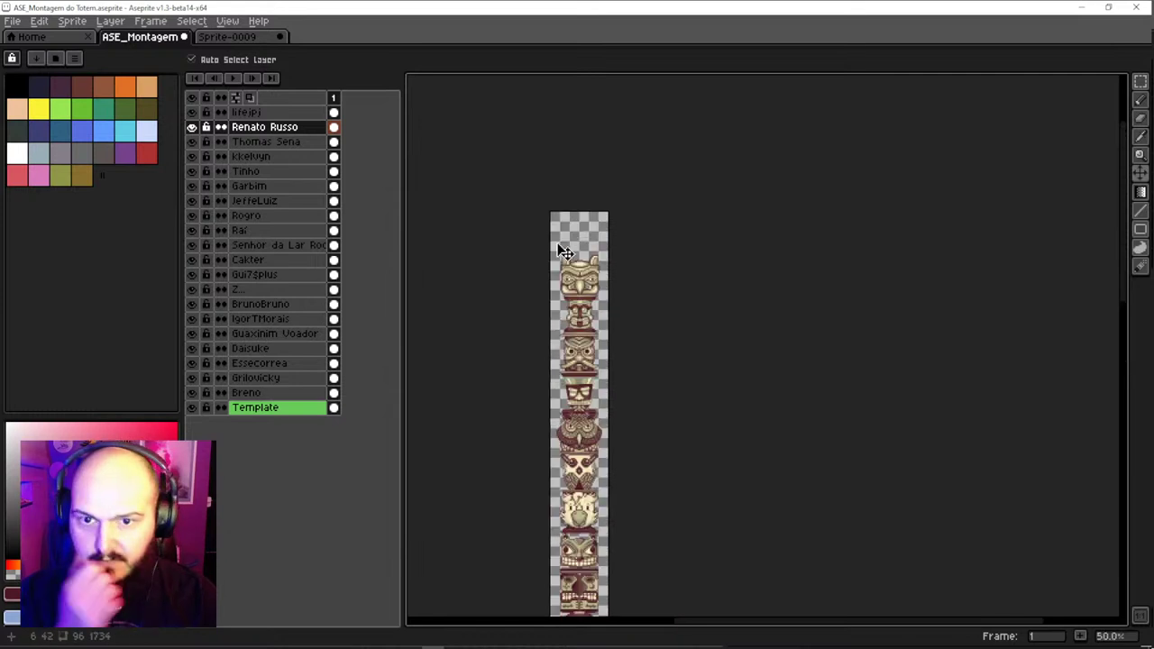
Move the beaked face's layer to the top with the tongue face layer directly beneath it
{"action": "left_click_drag", "start_coordinate": [300, 131], "coordinate": [297, 114]}
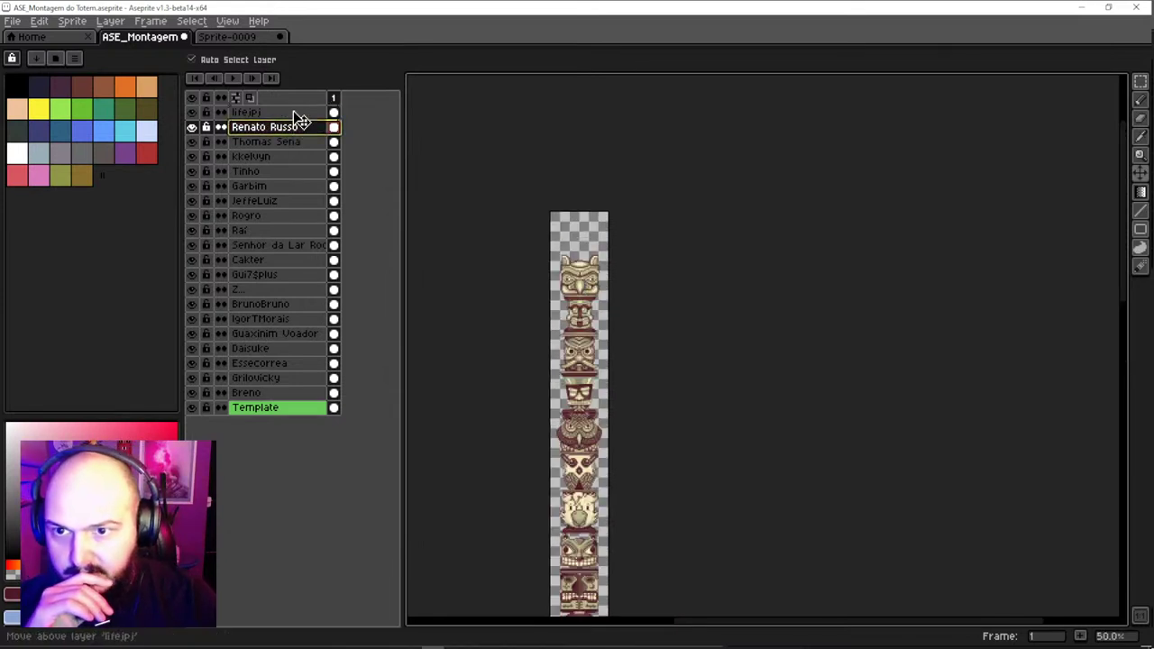
{"action": "scroll", "coordinate": [528, 297], "scroll_direction": "up", "scroll_amount": 4}
{"action": "left_click", "coordinate": [528, 297]}
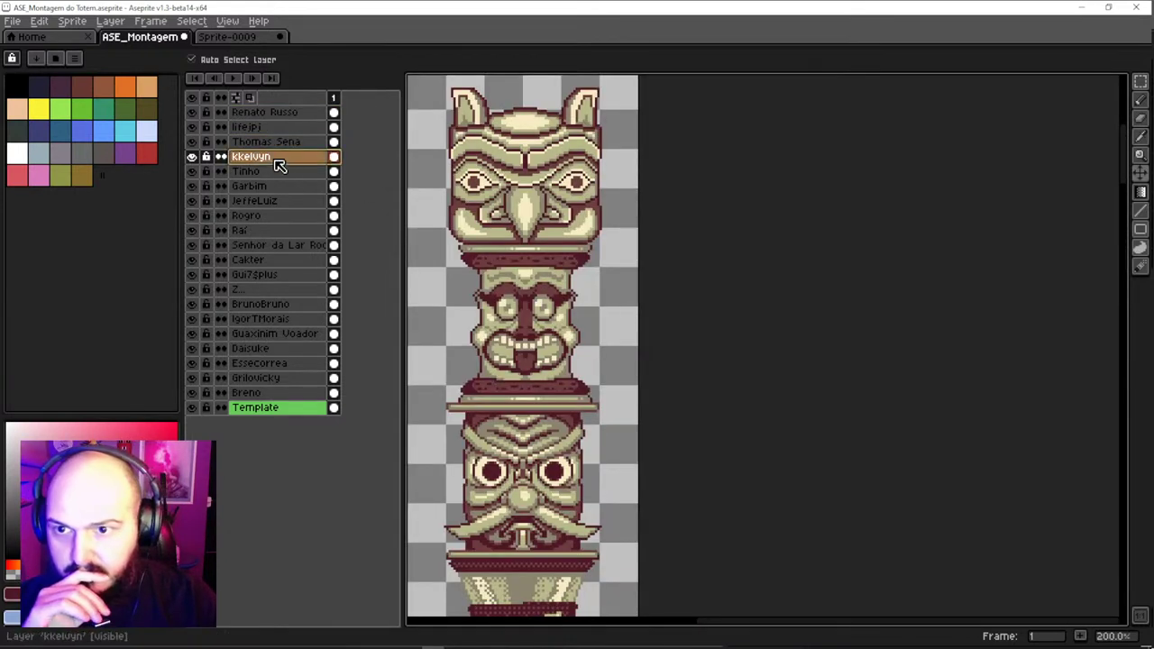
{"action": "left_click_drag", "start_coordinate": [279, 158], "coordinate": [288, 126]}
Place the mustached mask layer under the tongue face, then the skull-with-glasses layer below it
{"action": "scroll", "coordinate": [483, 343], "scroll_direction": "down", "scroll_amount": 3}
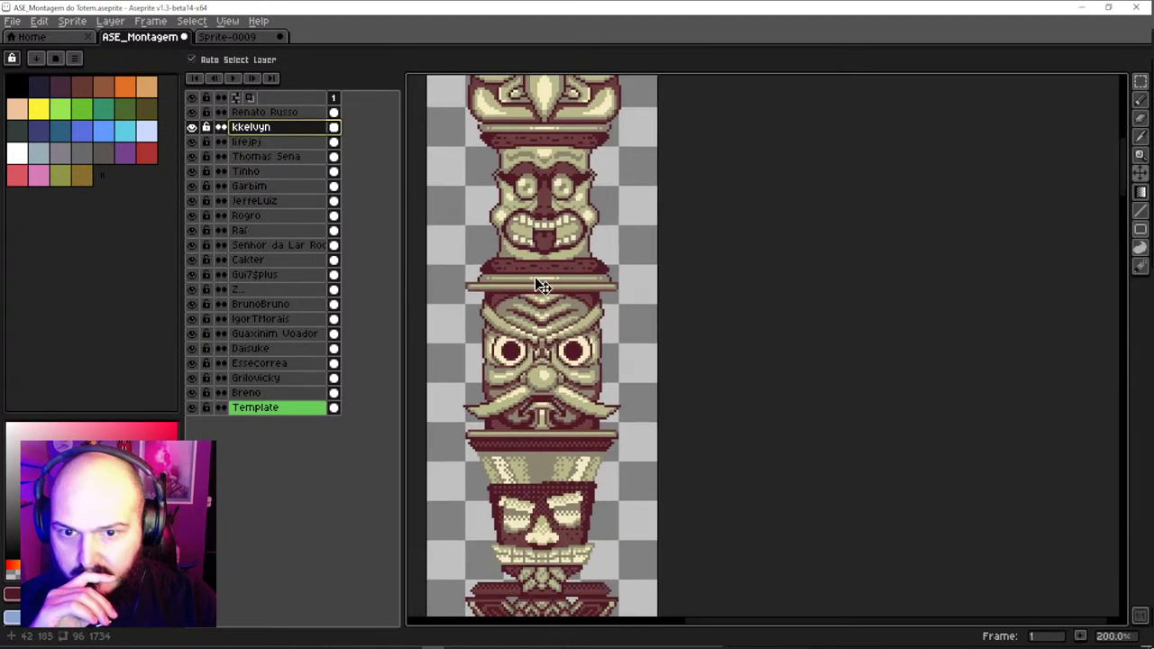
{"action": "left_click", "coordinate": [534, 277]}
{"action": "double_click", "coordinate": [270, 187]}
{"action": "left_click_drag", "start_coordinate": [273, 187], "coordinate": [265, 144]}
{"action": "left_click", "coordinate": [550, 508]}
{"action": "left_click_drag", "start_coordinate": [285, 191], "coordinate": [278, 154]}
Reposition the owl and bird face layers, cancelling an accidental layer rename
{"action": "left_click_drag", "start_coordinate": [513, 410], "coordinate": [535, 240]}
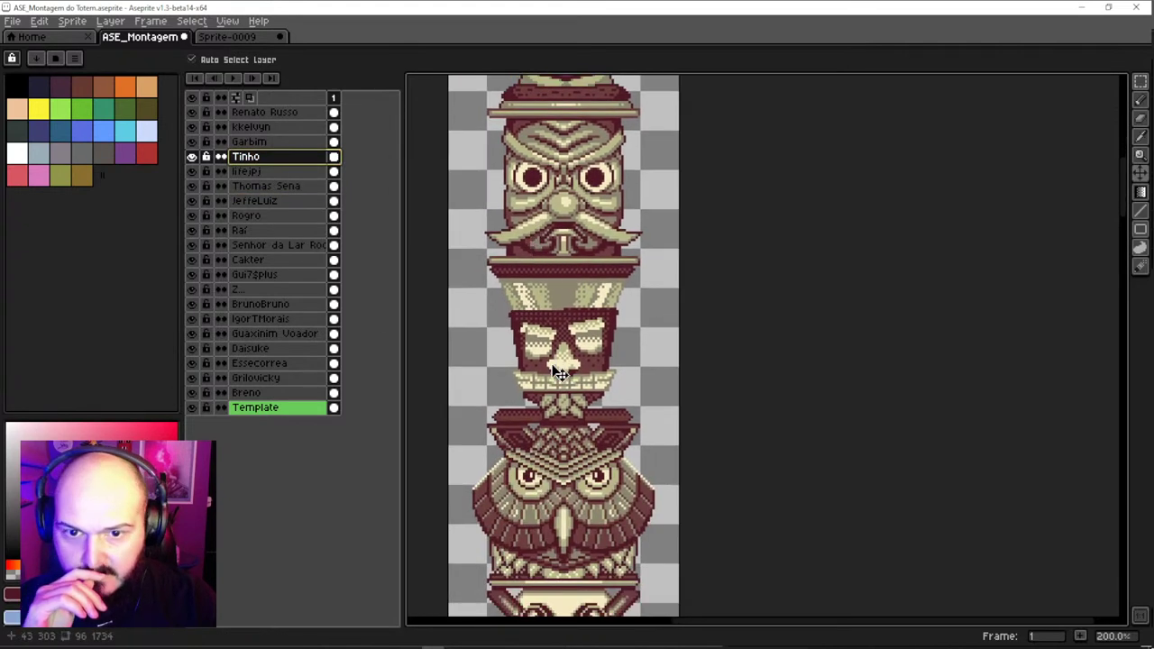
{"action": "scroll", "coordinate": [561, 465], "scroll_direction": "down", "scroll_amount": 5}
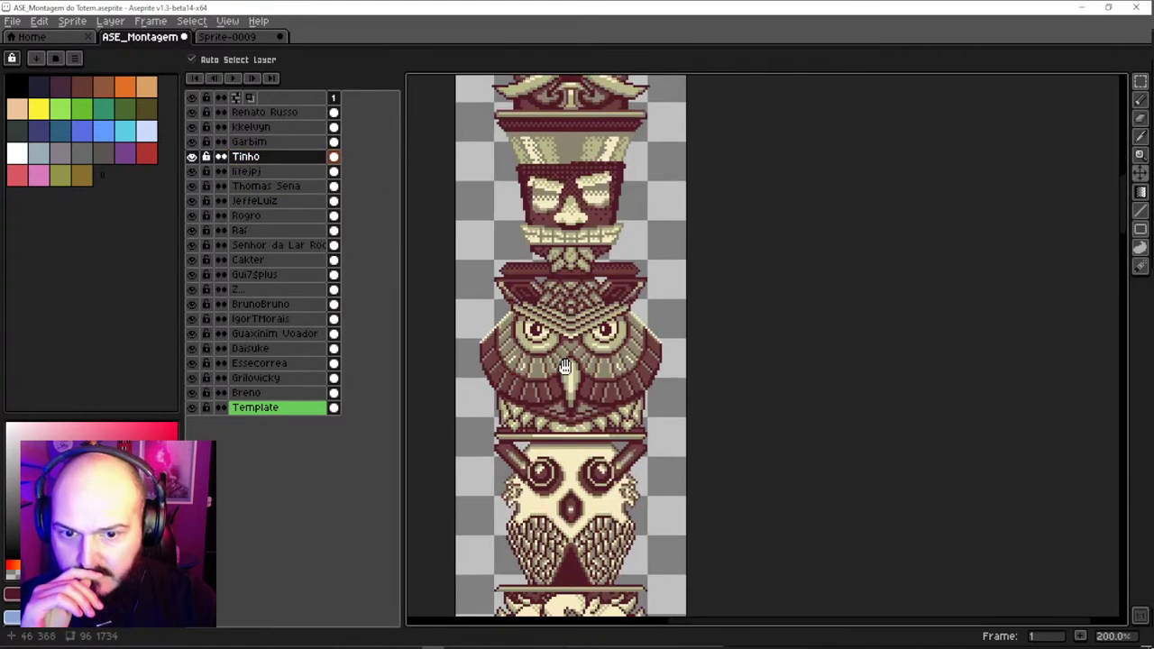
{"action": "left_click", "coordinate": [573, 402]}
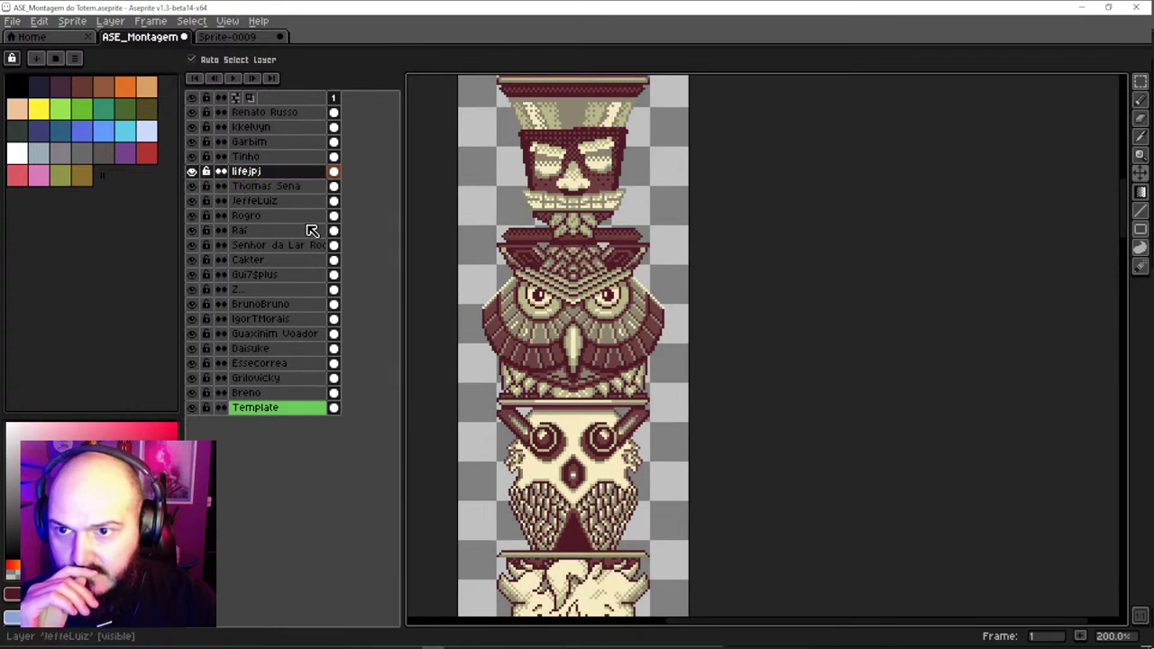
{"action": "scroll", "coordinate": [568, 397], "scroll_direction": "down", "scroll_amount": 3}
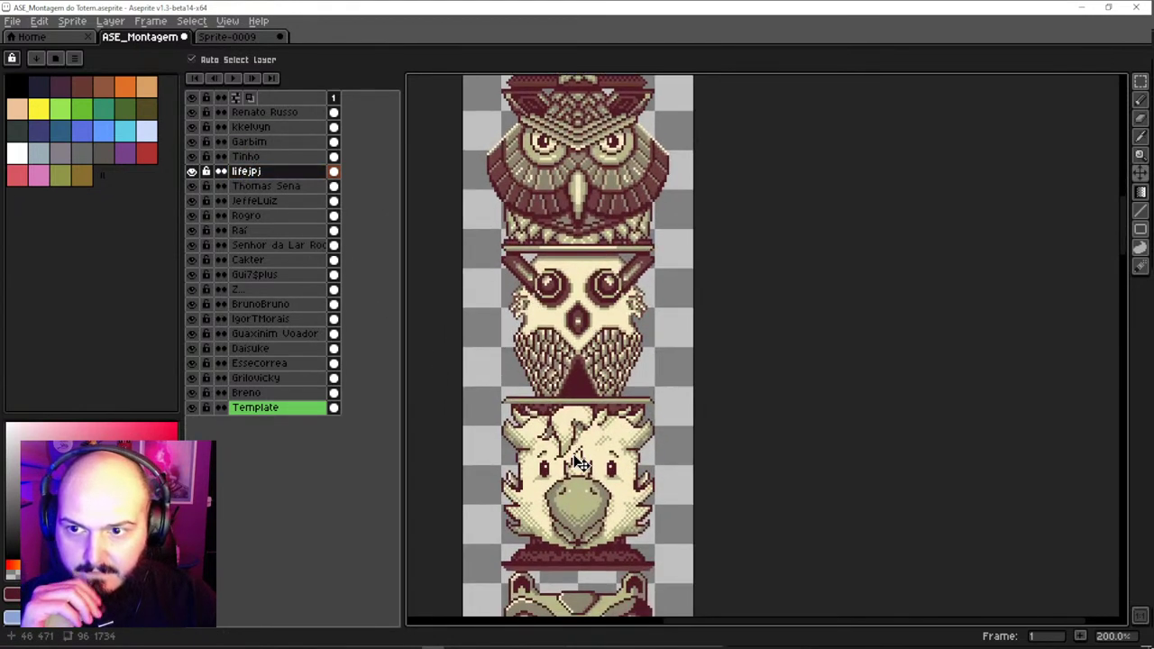
{"action": "double_click", "coordinate": [257, 200]}
{"action": "key", "text": "Return"}
{"action": "left_click_drag", "start_coordinate": [272, 204], "coordinate": [270, 188]}
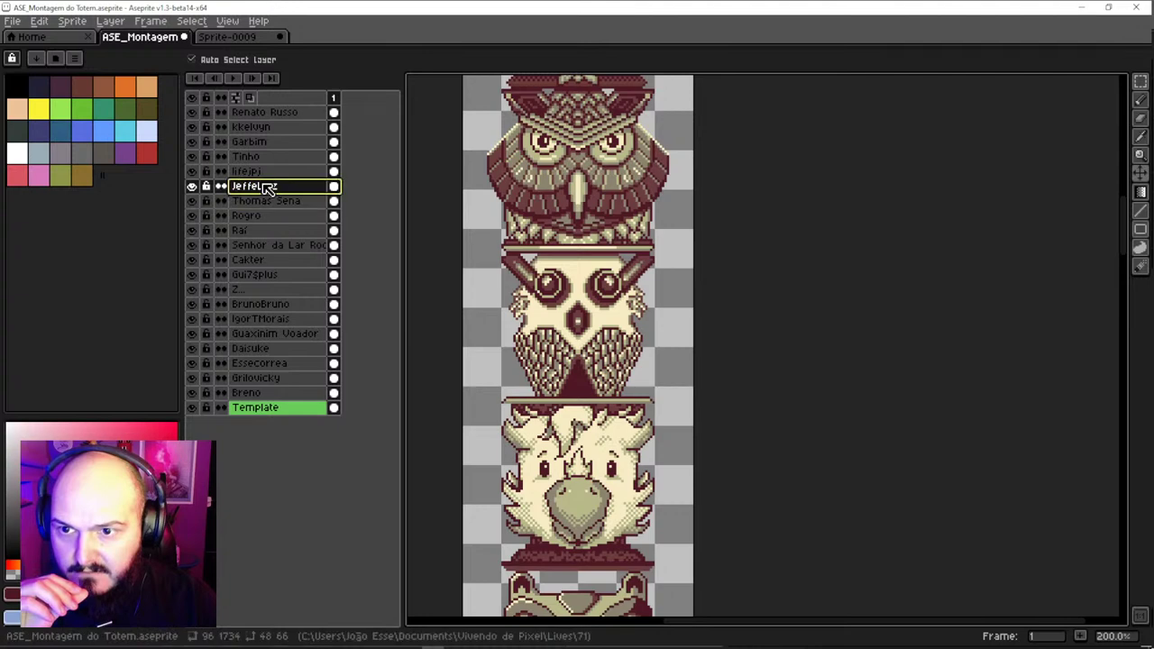
Verify the grinning eared face, crescent-moon mask and round cartoon face layers by clicking them on the canvas
{"action": "scroll", "coordinate": [582, 463], "scroll_direction": "down", "scroll_amount": 3}
{"action": "left_click", "coordinate": [581, 463]}
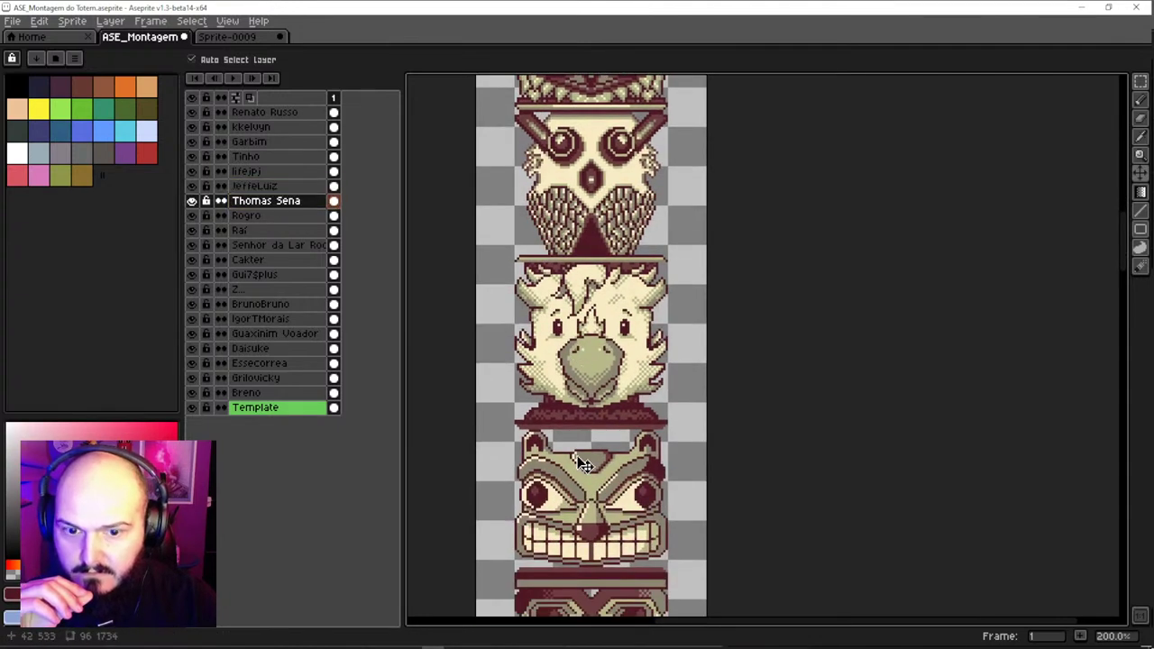
{"action": "scroll", "coordinate": [582, 462], "scroll_direction": "down", "scroll_amount": 4}
{"action": "left_click", "coordinate": [595, 448]}
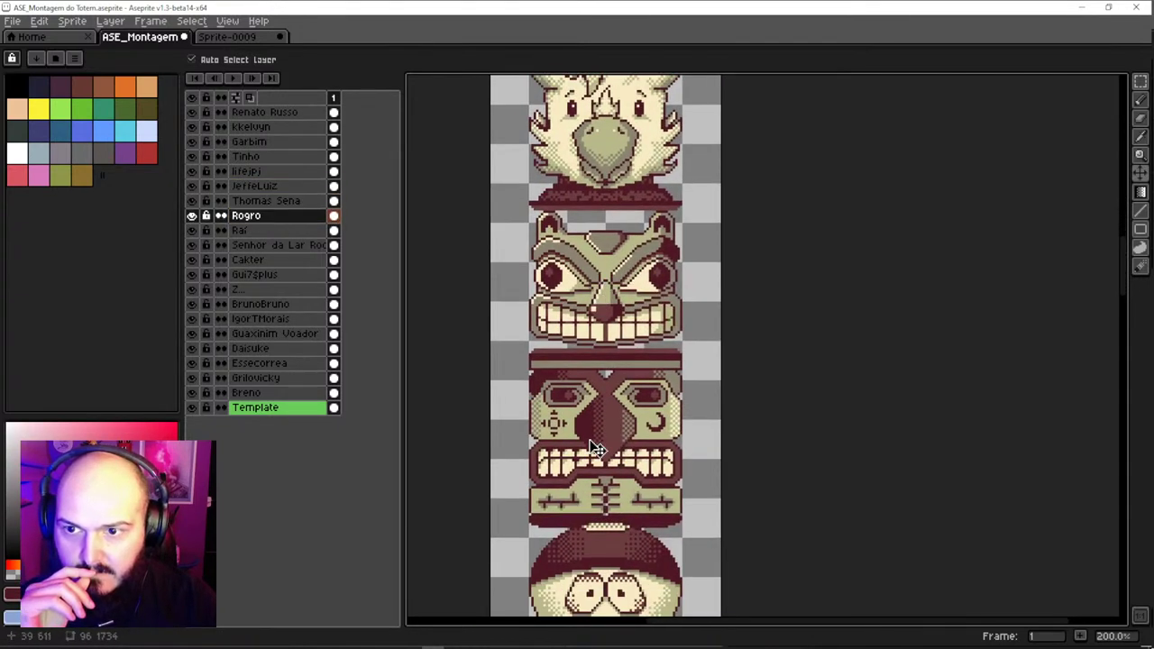
{"action": "scroll", "coordinate": [595, 448], "scroll_direction": "down", "scroll_amount": 4}
{"action": "left_click", "coordinate": [624, 390]}
{"action": "scroll", "coordinate": [631, 491], "scroll_direction": "down", "scroll_amount": 3}
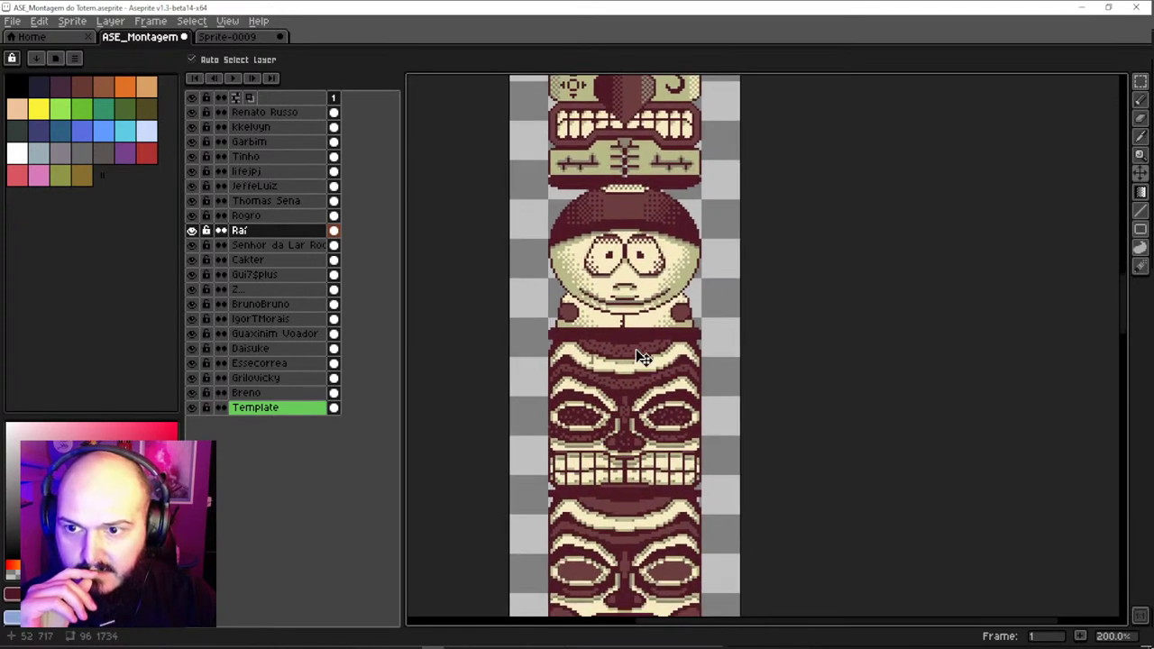
{"action": "scroll", "coordinate": [636, 357], "scroll_direction": "down", "scroll_amount": 2}
{"action": "left_click", "coordinate": [636, 335]}
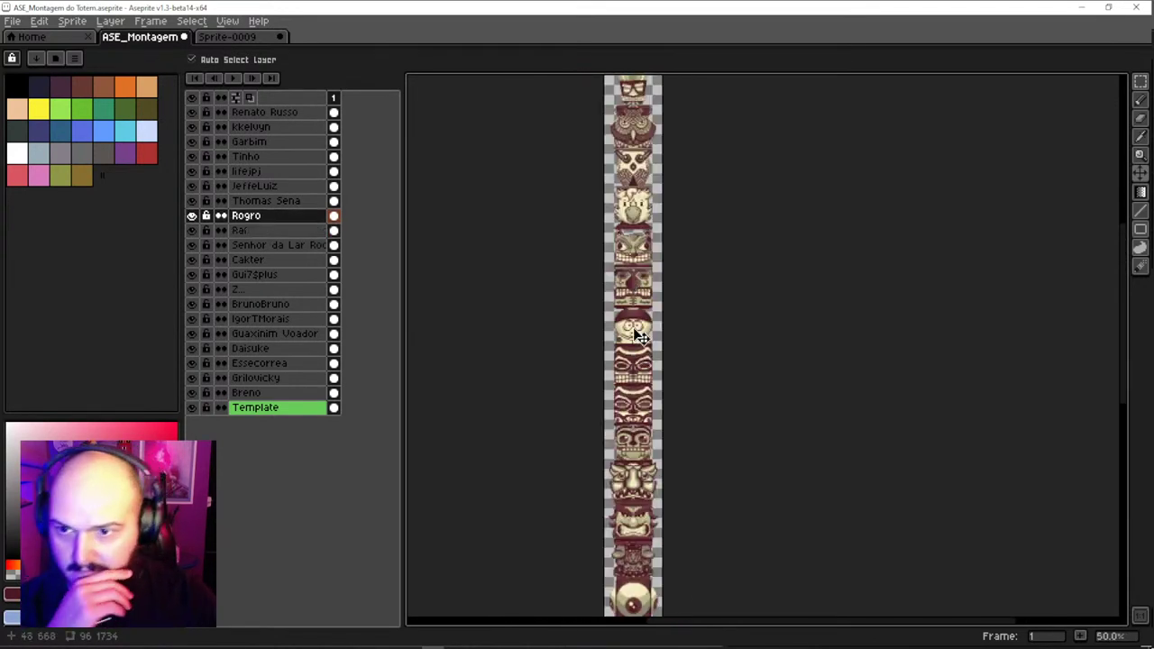
{"action": "left_click", "coordinate": [636, 342]}
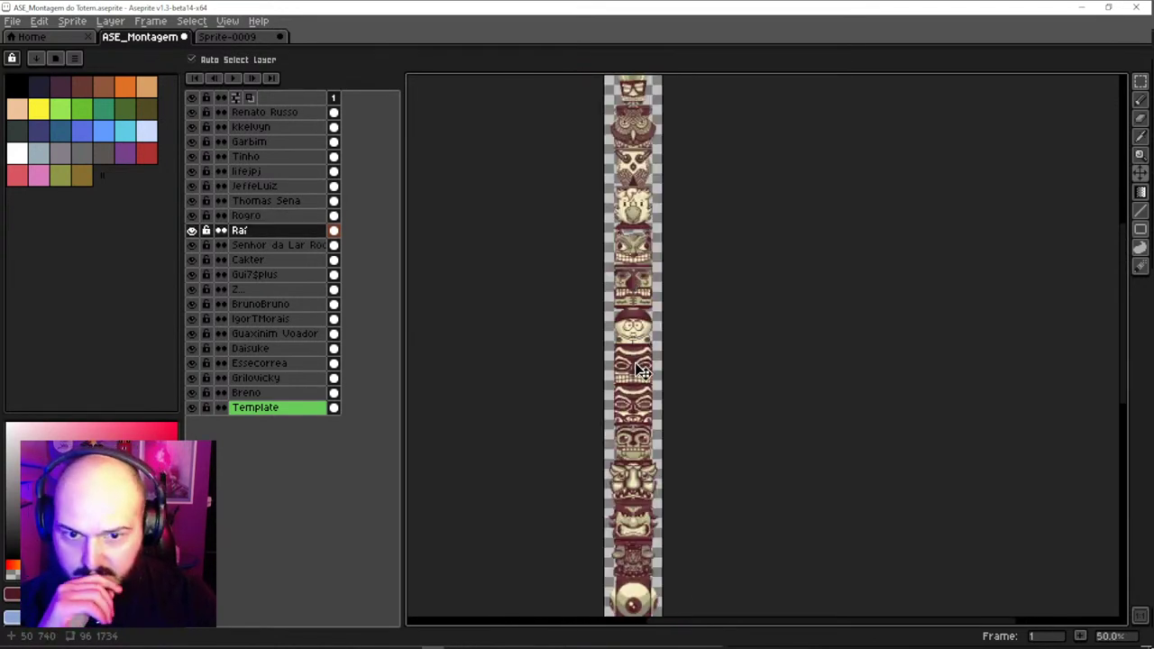
{"action": "left_click", "coordinate": [643, 482]}
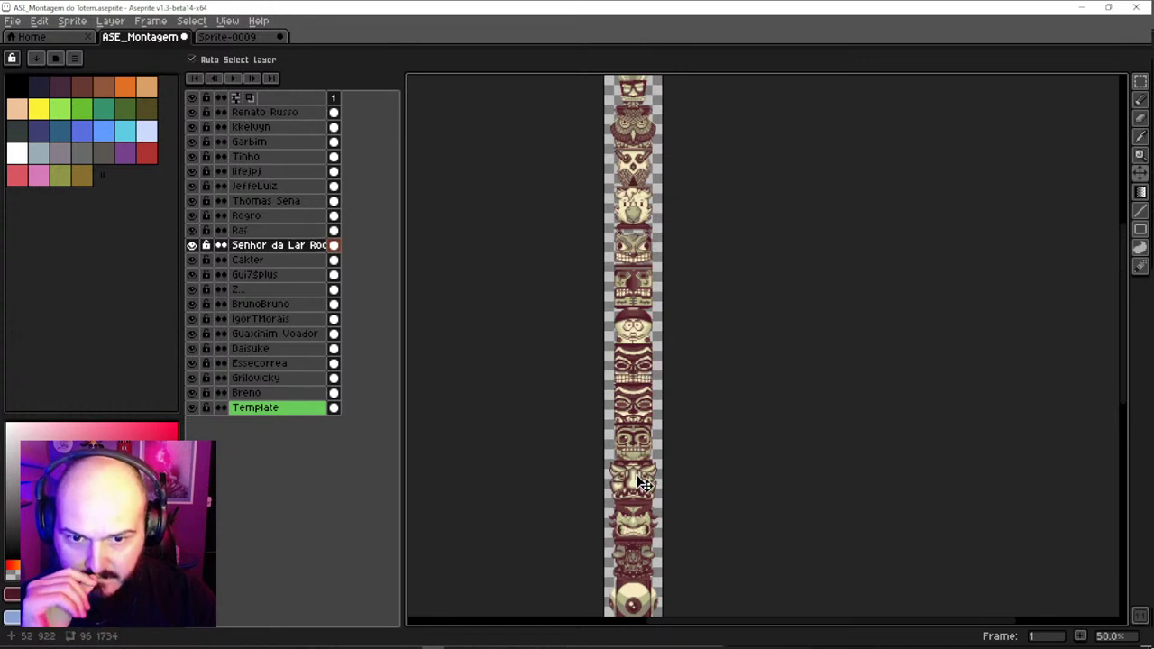
{"action": "left_click", "coordinate": [638, 534]}
{"action": "left_click_drag", "start_coordinate": [638, 533], "coordinate": [654, 291]}
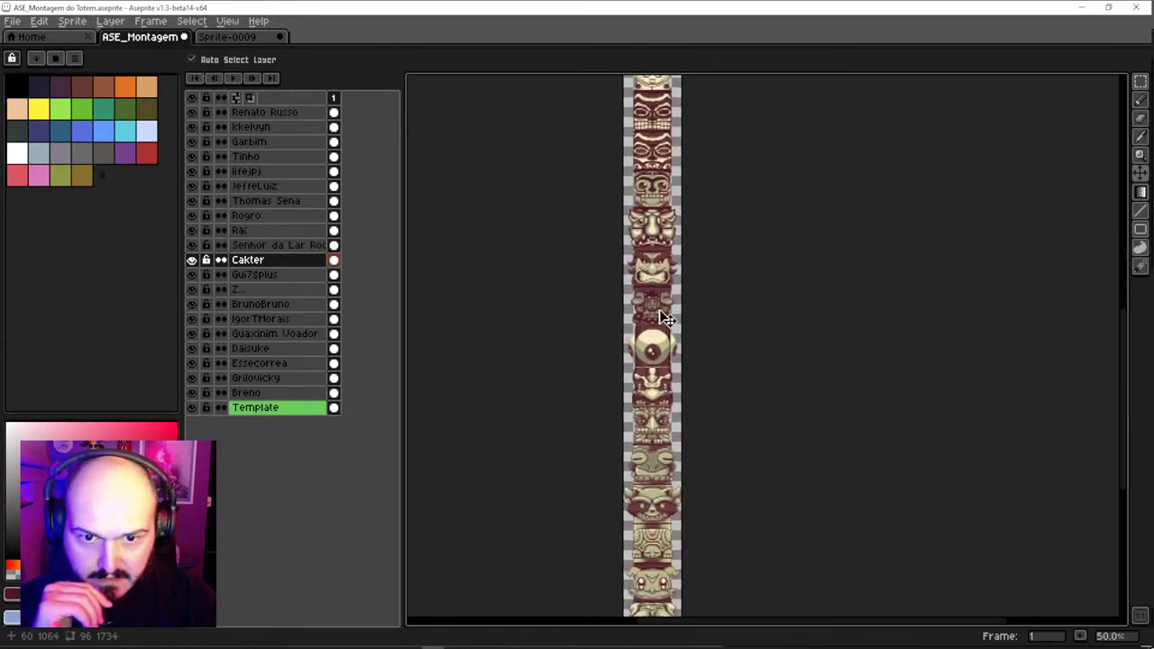
{"action": "left_click", "coordinate": [667, 319]}
{"action": "left_click", "coordinate": [666, 347]}
{"action": "left_click", "coordinate": [654, 393]}
{"action": "left_click", "coordinate": [653, 408]}
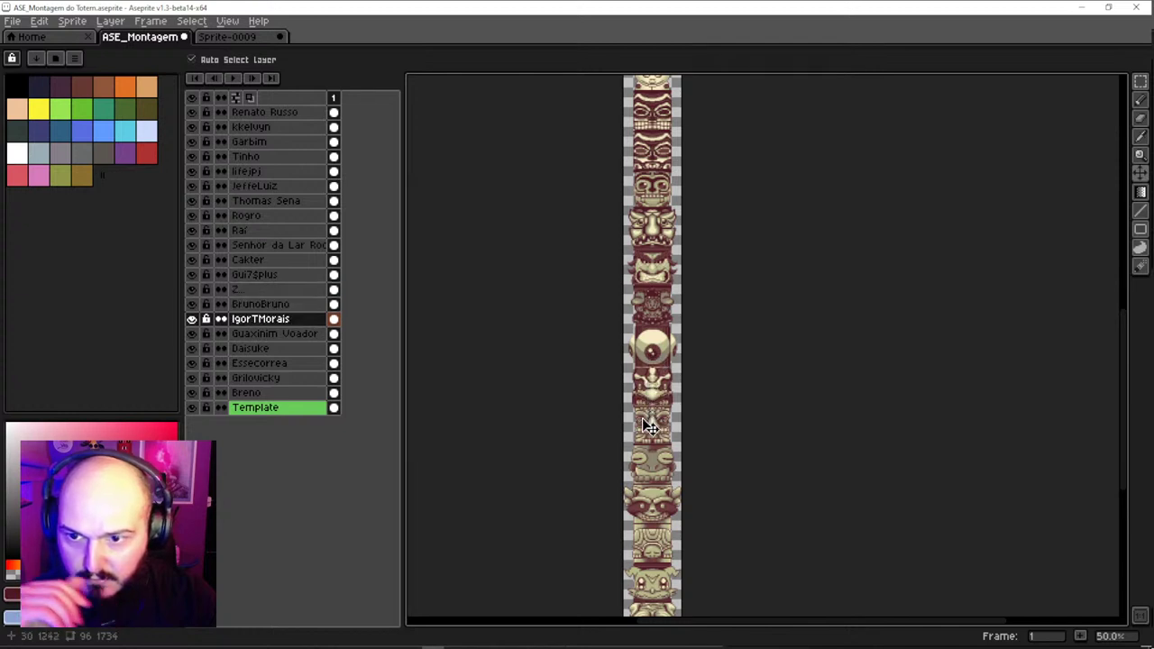
{"action": "left_click", "coordinate": [655, 469]}
{"action": "scroll", "coordinate": [656, 388], "scroll_direction": "down", "scroll_amount": 3}
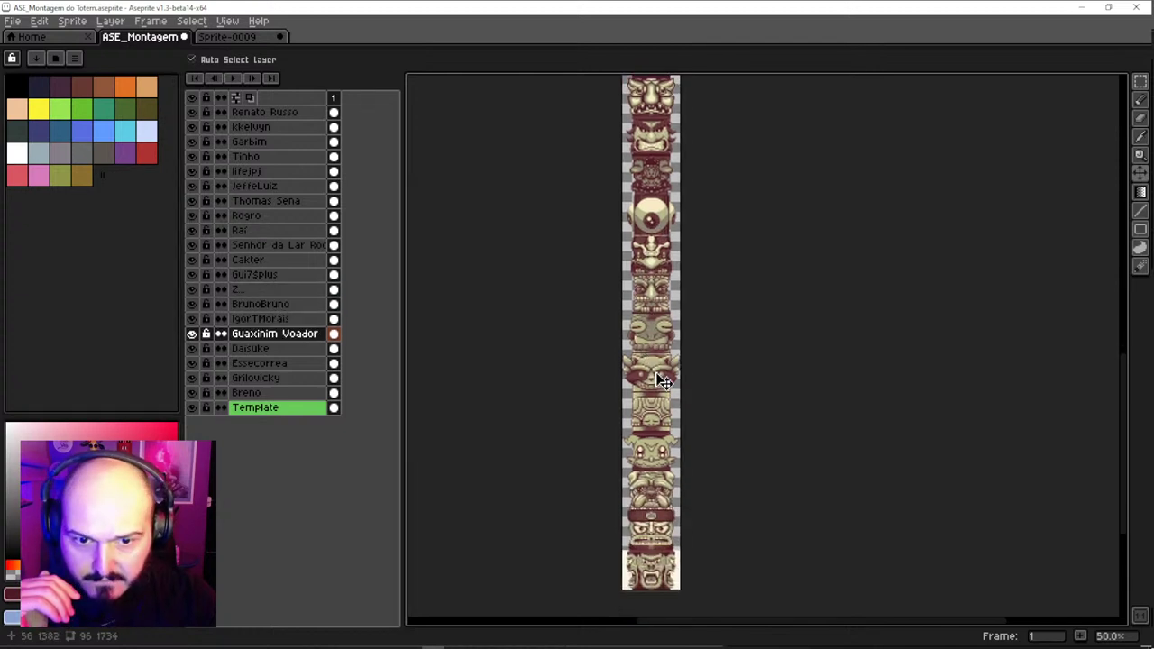
{"action": "scroll", "coordinate": [656, 387], "scroll_direction": "down", "scroll_amount": 2}
{"action": "left_click", "coordinate": [660, 385]}
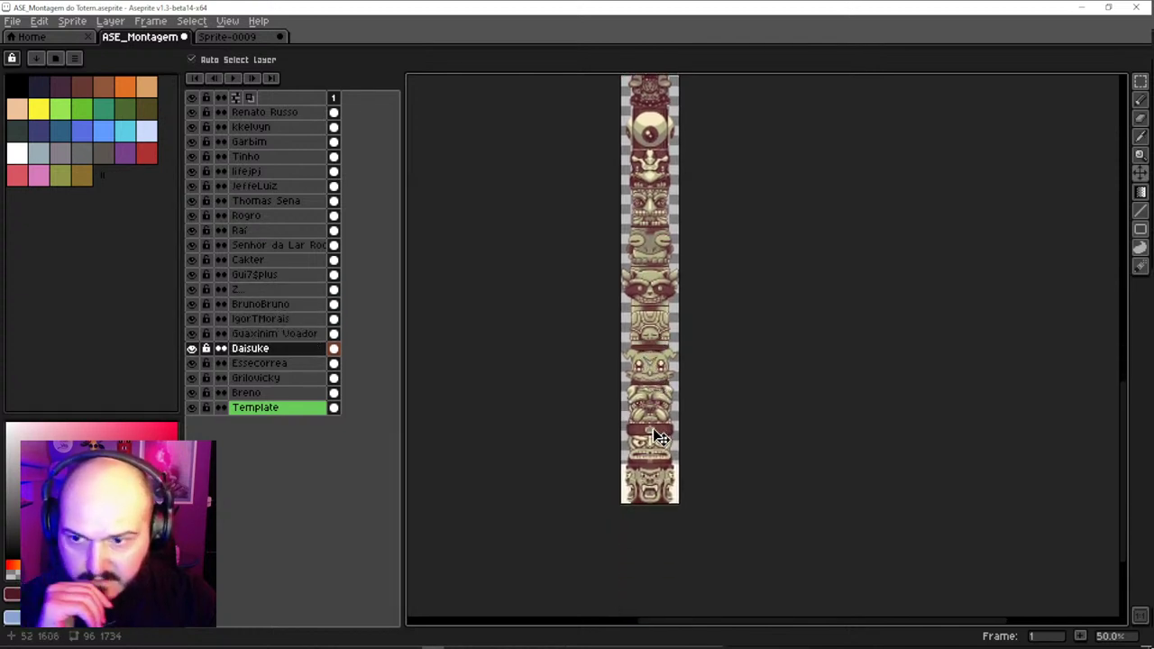
{"action": "scroll", "coordinate": [659, 437], "scroll_direction": "down", "scroll_amount": 1}
{"action": "left_click", "coordinate": [662, 351]}
{"action": "left_click", "coordinate": [659, 405]}
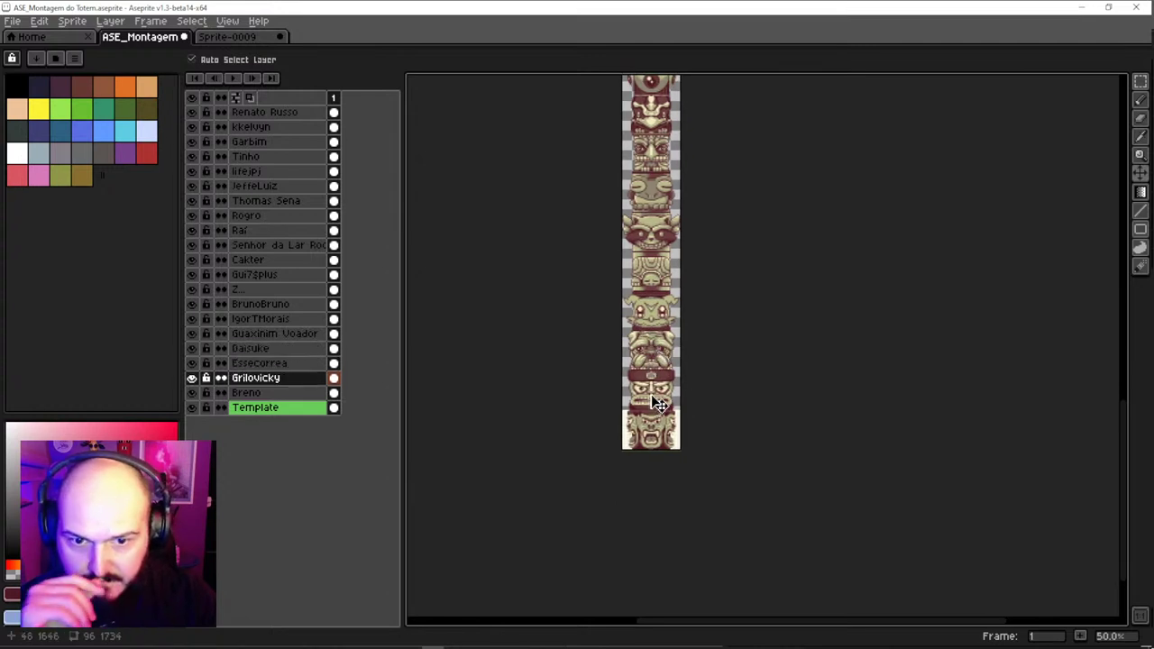
{"action": "left_click", "coordinate": [658, 435]}
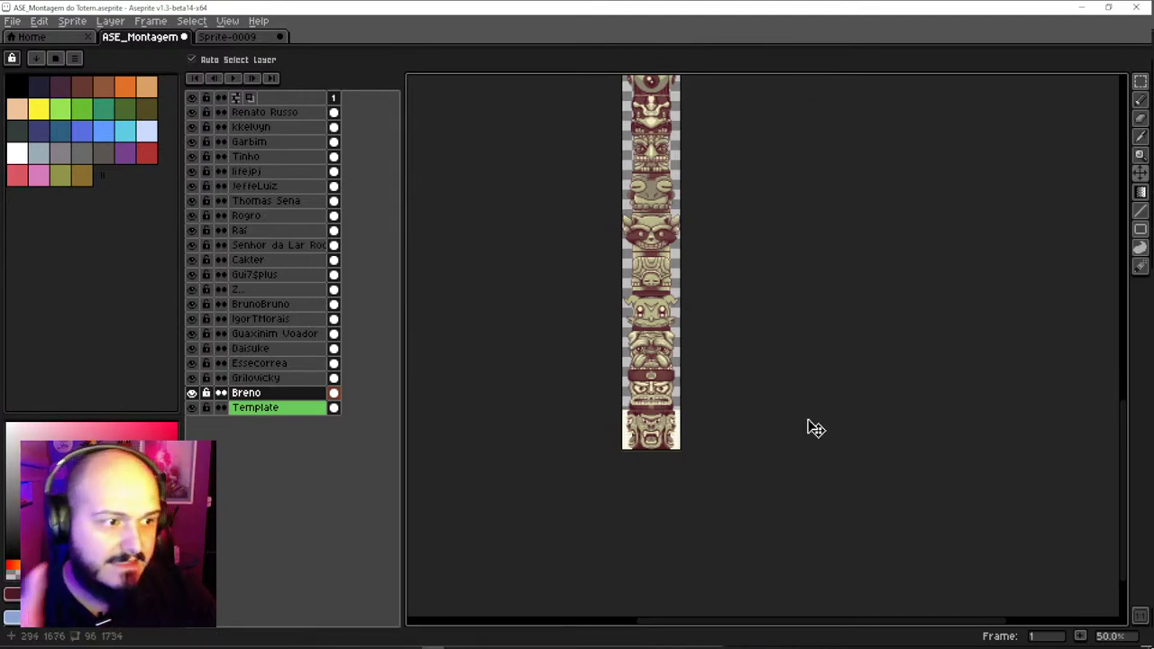
{"action": "scroll", "coordinate": [622, 319], "scroll_direction": "up", "scroll_amount": 2}
Zoom in on the bottom totem pieces and select the Template layer
{"action": "left_click_drag", "start_coordinate": [707, 411], "coordinate": [707, 216]}
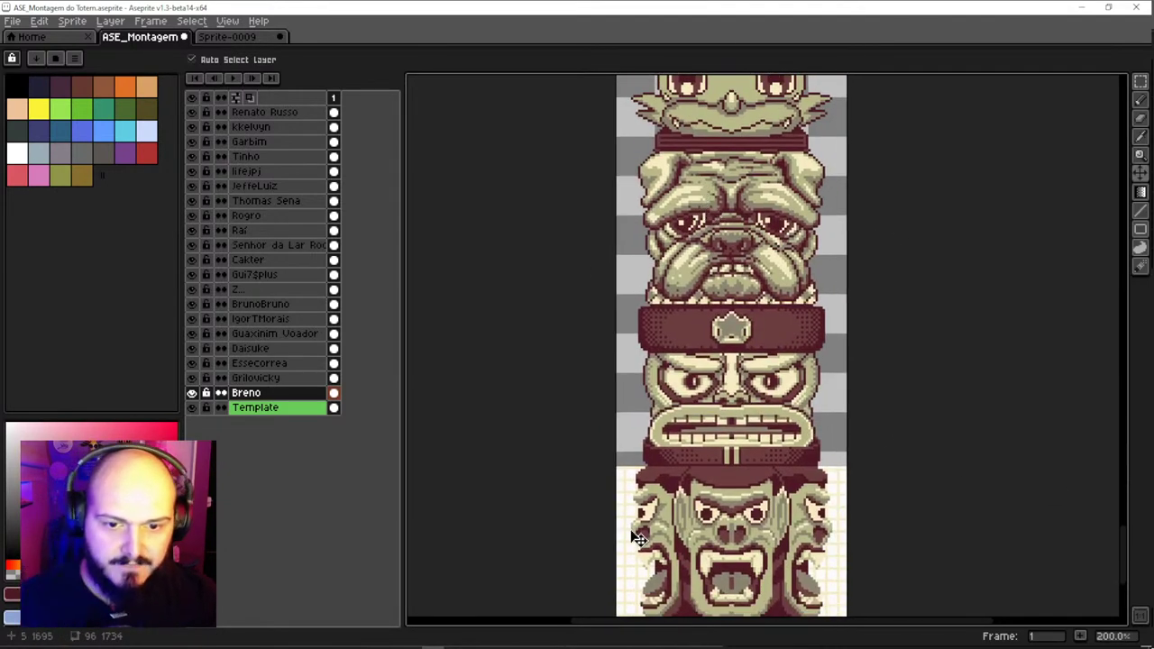
{"action": "left_click", "coordinate": [626, 505]}
{"action": "scroll", "coordinate": [685, 516], "scroll_direction": "up", "scroll_amount": 1}
{"action": "scroll", "coordinate": [685, 517], "scroll_direction": "down", "scroll_amount": 1}
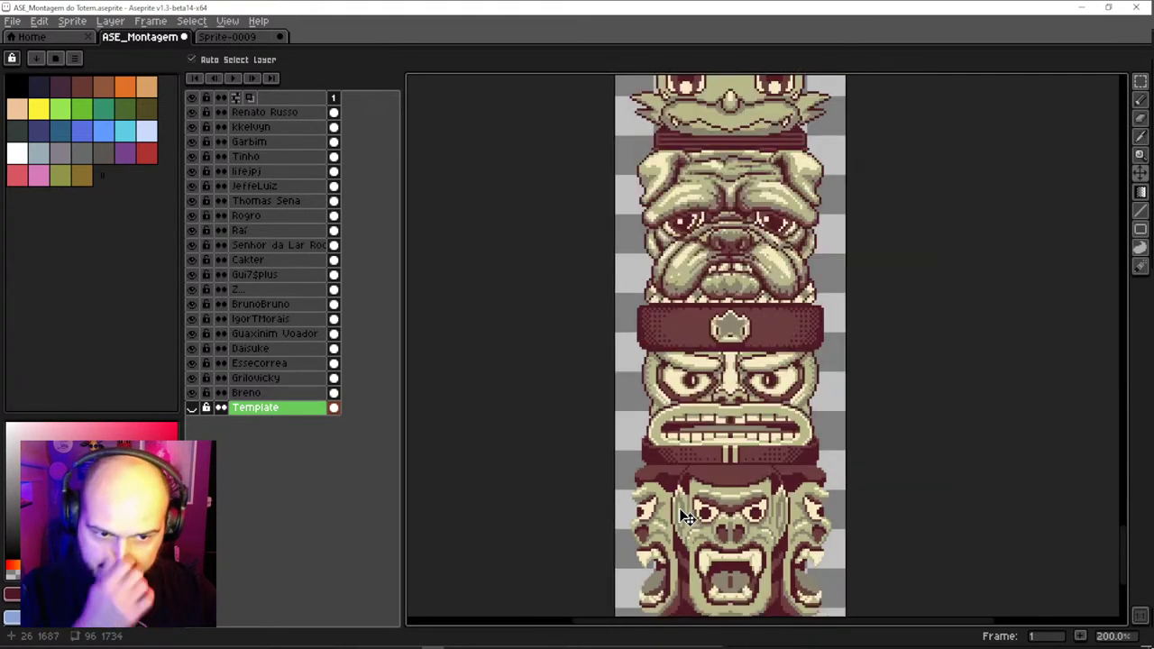
{"action": "mouse_move", "coordinate": [745, 281]}
{"action": "left_mouse_down"}
{"action": "mouse_move", "coordinate": [746, 401]}
{"action": "mouse_move", "coordinate": [728, 403]}
{"action": "left_mouse_up"}
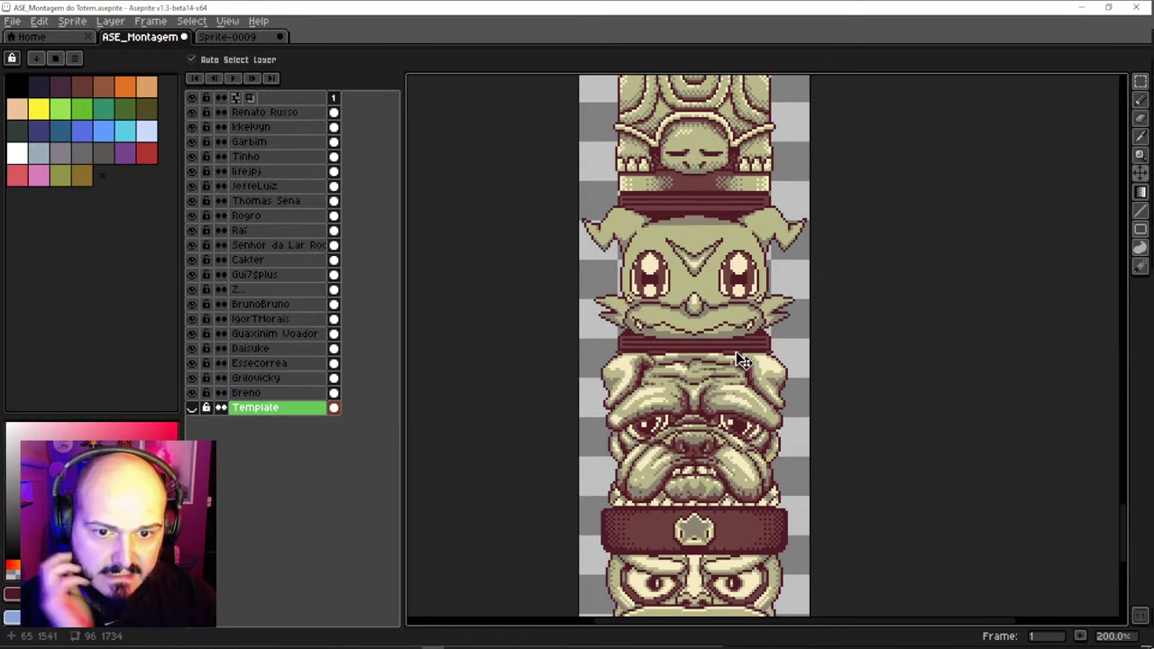
{"action": "scroll", "coordinate": [741, 360], "scroll_direction": "up", "scroll_amount": 1}
{"action": "scroll", "coordinate": [702, 341], "scroll_direction": "down", "scroll_amount": 1}
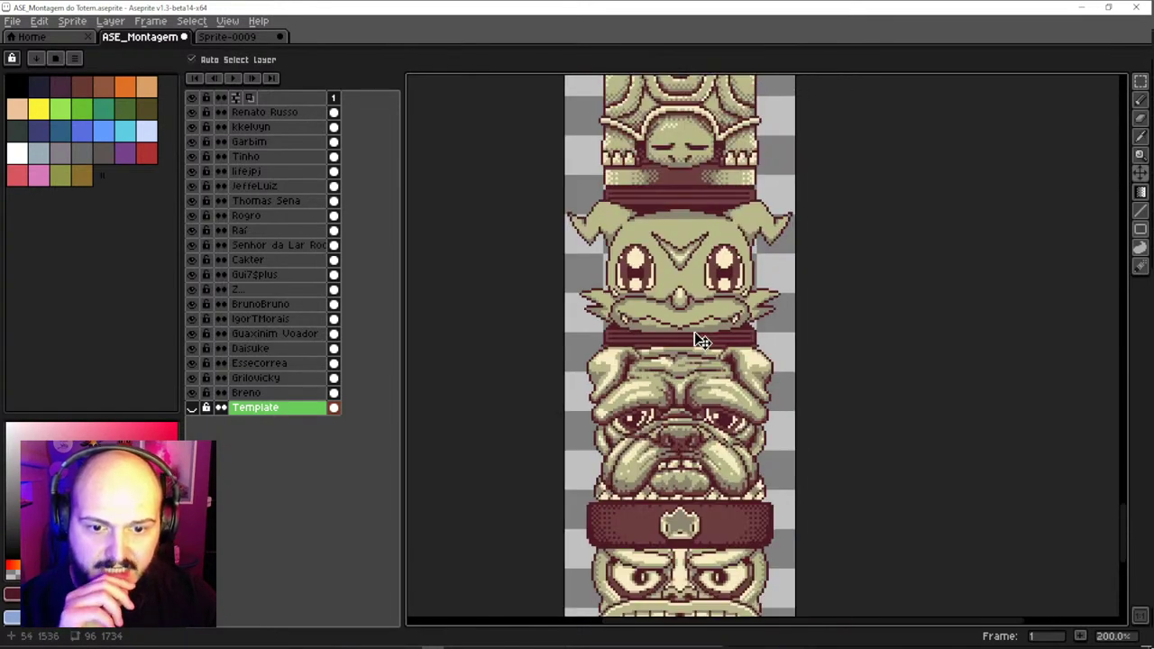
Pan up past the raccoon head, centre the eye-topped head and make its layer active
{"action": "left_click_drag", "start_coordinate": [702, 340], "coordinate": [706, 389]}
{"action": "left_click_drag", "start_coordinate": [729, 273], "coordinate": [716, 458]}
{"action": "left_click_drag", "start_coordinate": [712, 354], "coordinate": [712, 381]}
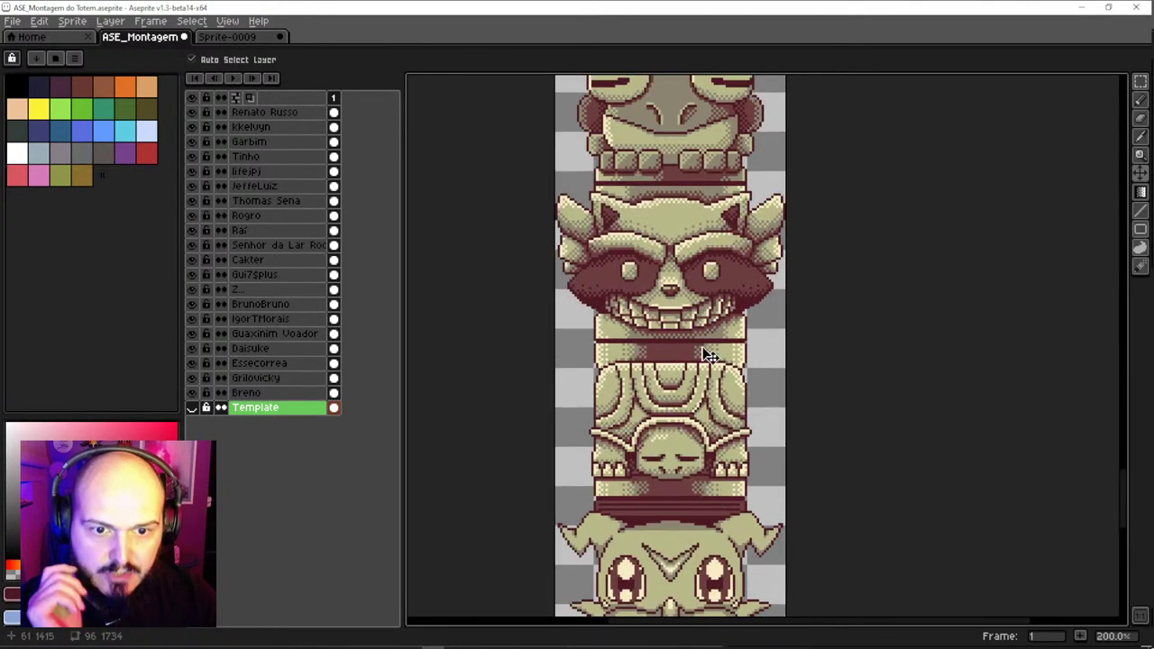
{"action": "scroll", "coordinate": [696, 340], "scroll_direction": "up", "scroll_amount": 1}
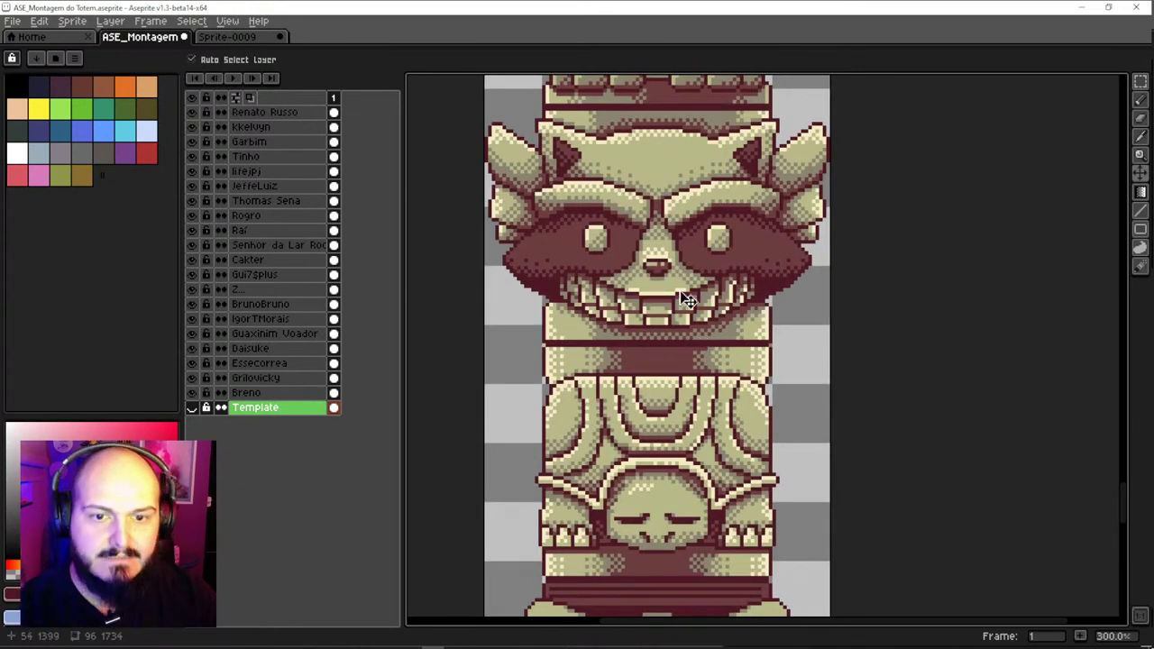
{"action": "left_click_drag", "start_coordinate": [683, 300], "coordinate": [660, 455]}
{"action": "left_click_drag", "start_coordinate": [663, 181], "coordinate": [658, 469]}
{"action": "left_click_drag", "start_coordinate": [653, 325], "coordinate": [647, 444]}
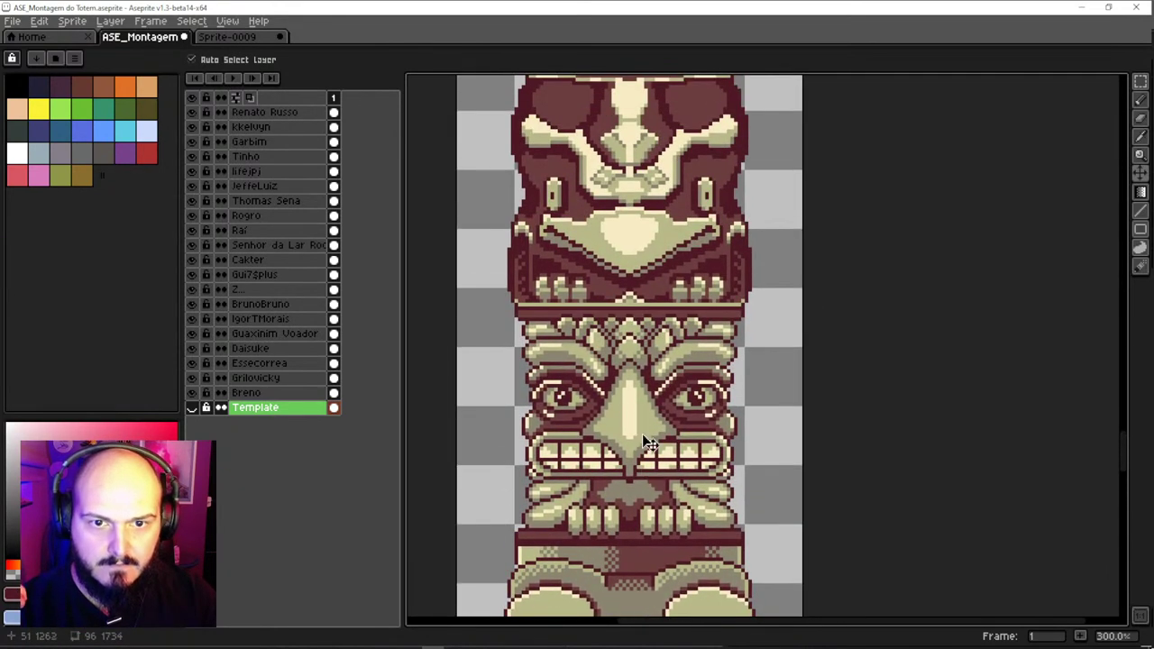
{"action": "mouse_move", "coordinate": [637, 281]}
{"action": "left_mouse_down"}
{"action": "mouse_move", "coordinate": [644, 429]}
{"action": "mouse_move", "coordinate": [654, 376]}
{"action": "left_mouse_up"}
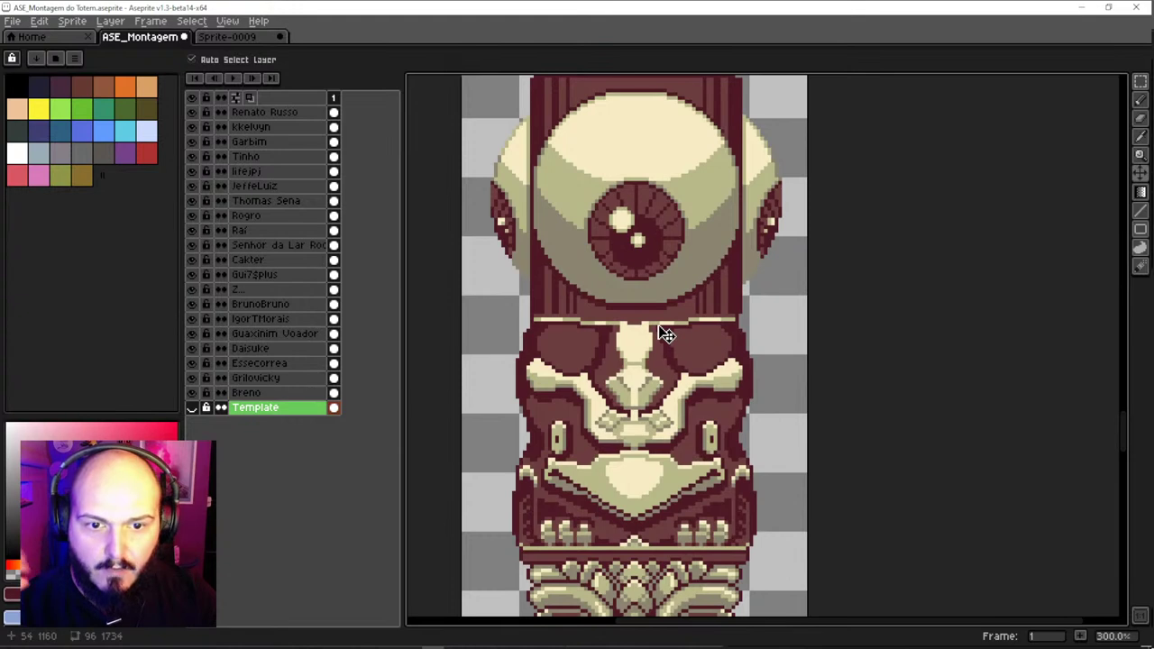
{"action": "left_click_drag", "start_coordinate": [675, 289], "coordinate": [676, 321]}
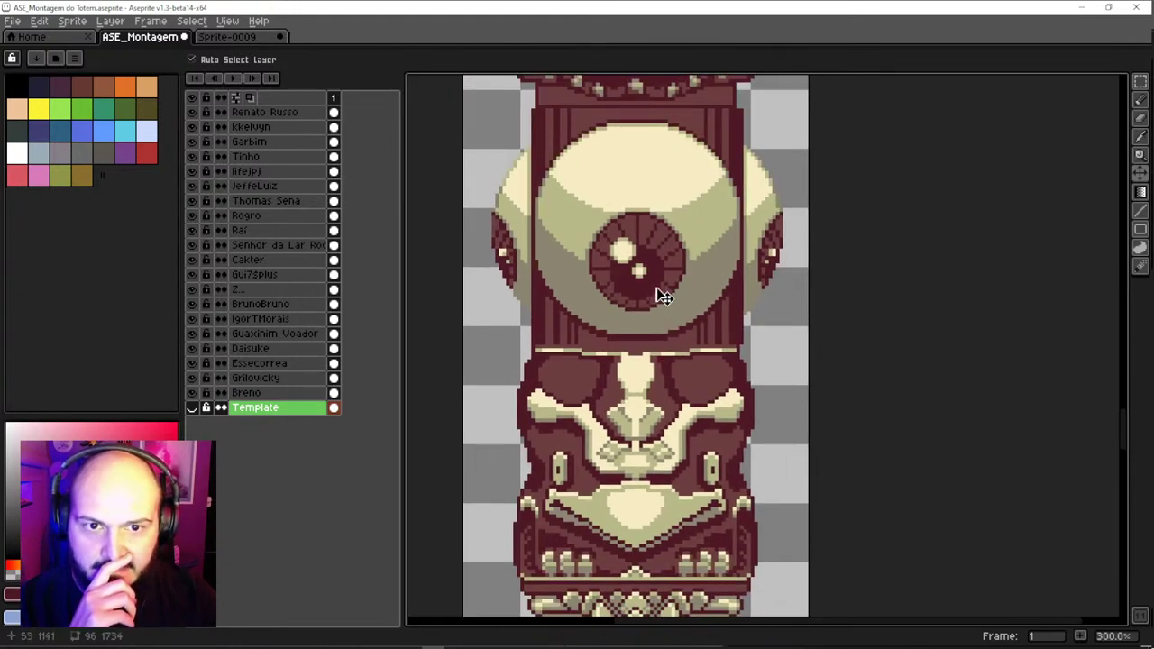
{"action": "left_click", "coordinate": [663, 296]}
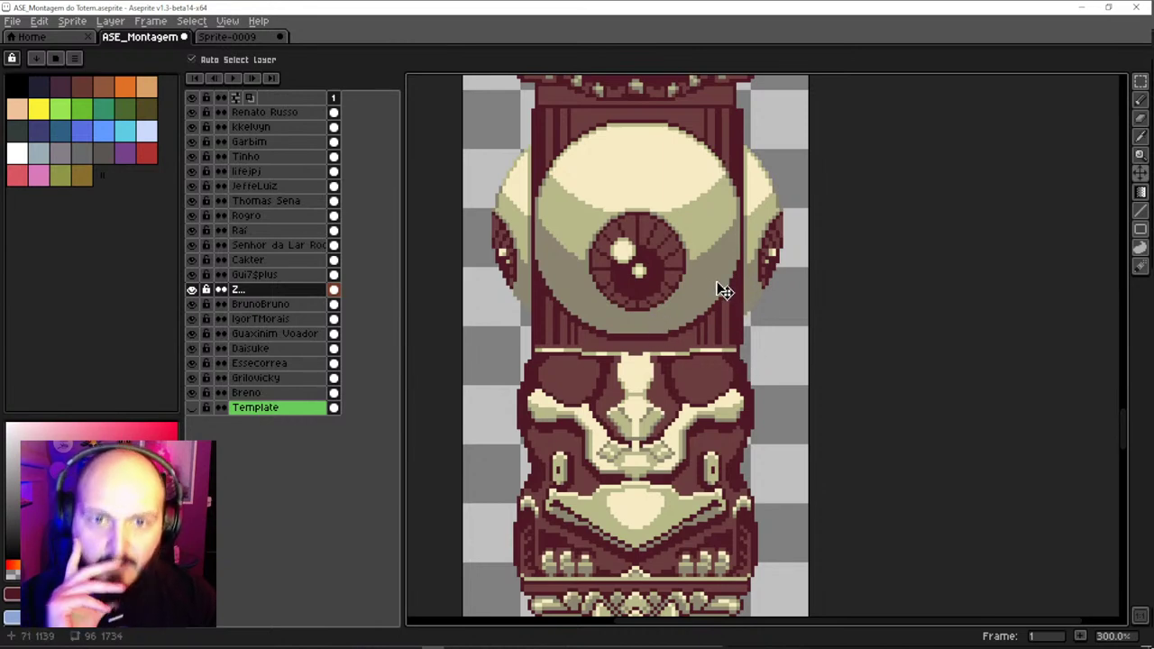
{"action": "key", "text": "q"}
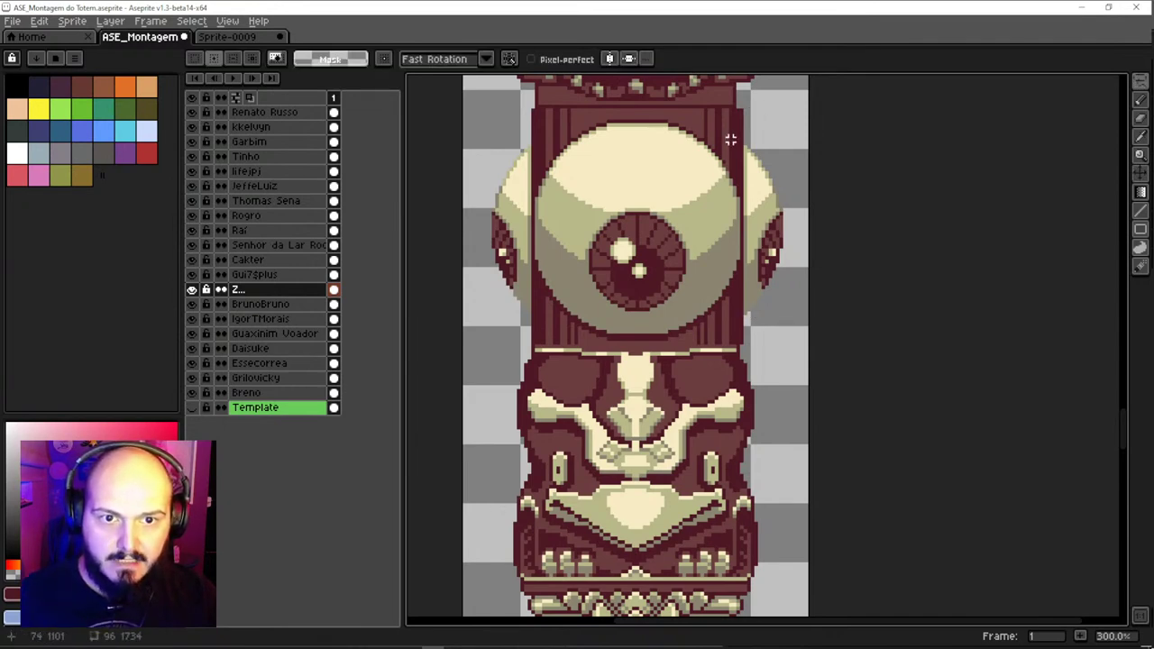
{"action": "left_click_drag", "start_coordinate": [734, 129], "coordinate": [728, 227]}
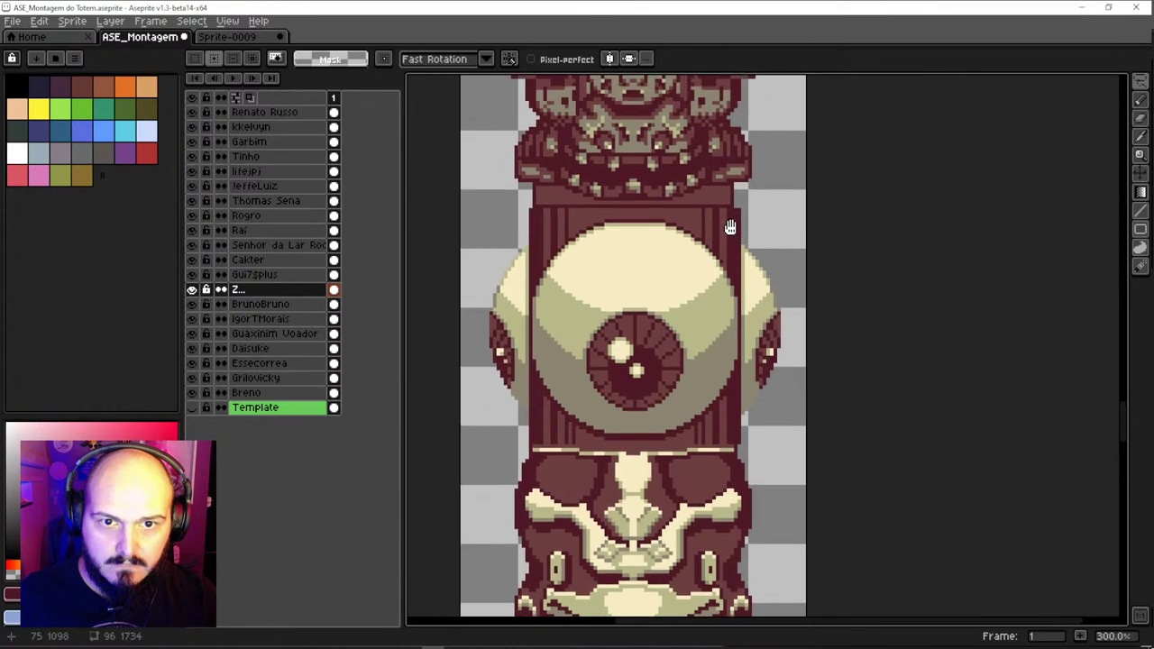
{"action": "key", "text": "v"}
{"action": "left_click", "coordinate": [698, 183], "text": "ctrl"}
{"action": "left_click_drag", "start_coordinate": [697, 183], "coordinate": [694, 183]}
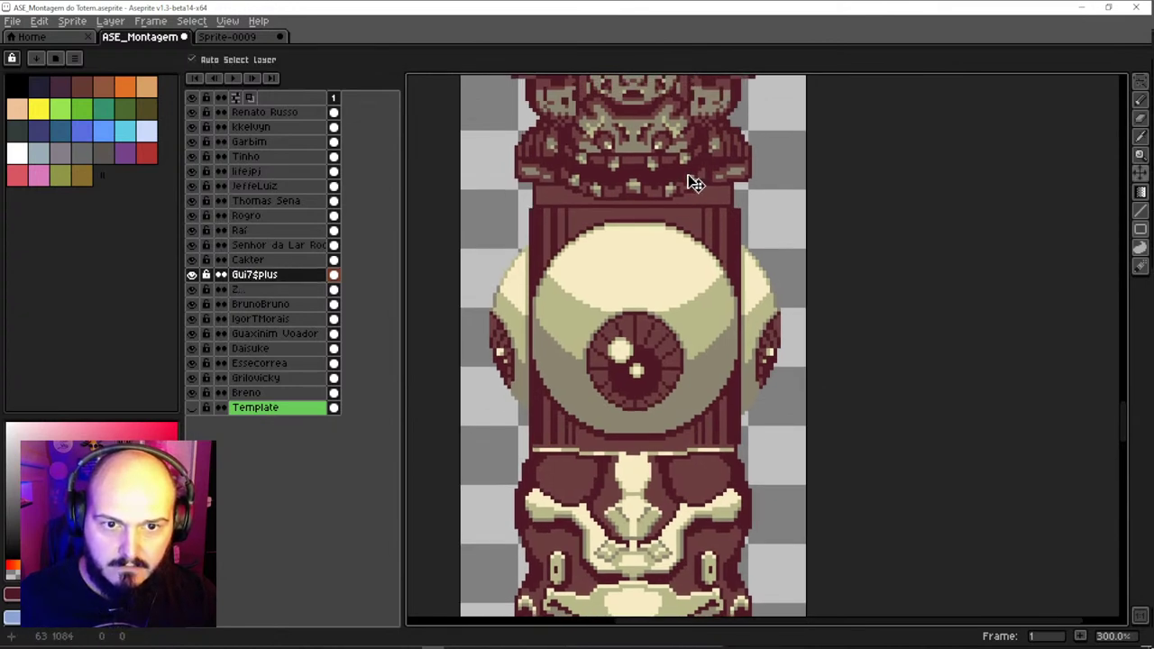
{"action": "key", "text": "q"}
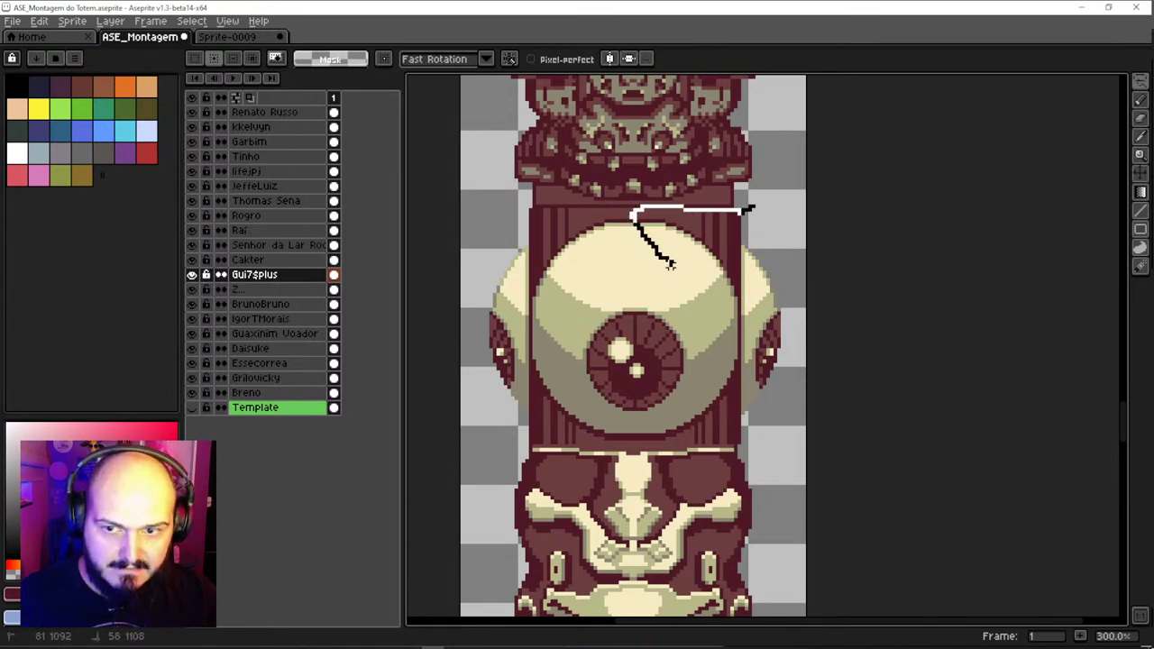
{"action": "left_click_drag", "start_coordinate": [669, 264], "coordinate": [669, 262]}
{"action": "key", "text": "alt+Down"}
{"action": "left_click_drag", "start_coordinate": [765, 192], "coordinate": [627, 209]}
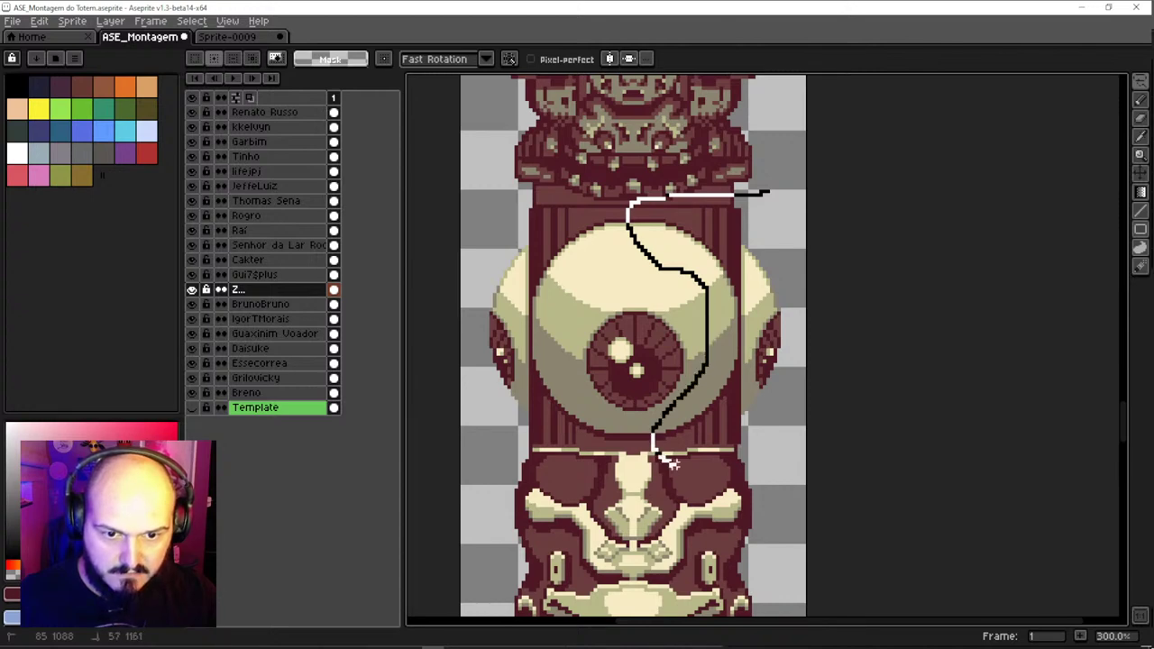
{"action": "mouse_move", "coordinate": [672, 465]}
{"action": "left_mouse_down"}
{"action": "mouse_move", "coordinate": [804, 482]}
{"action": "mouse_move", "coordinate": [809, 295]}
{"action": "mouse_move", "coordinate": [791, 232]}
{"action": "left_mouse_up"}
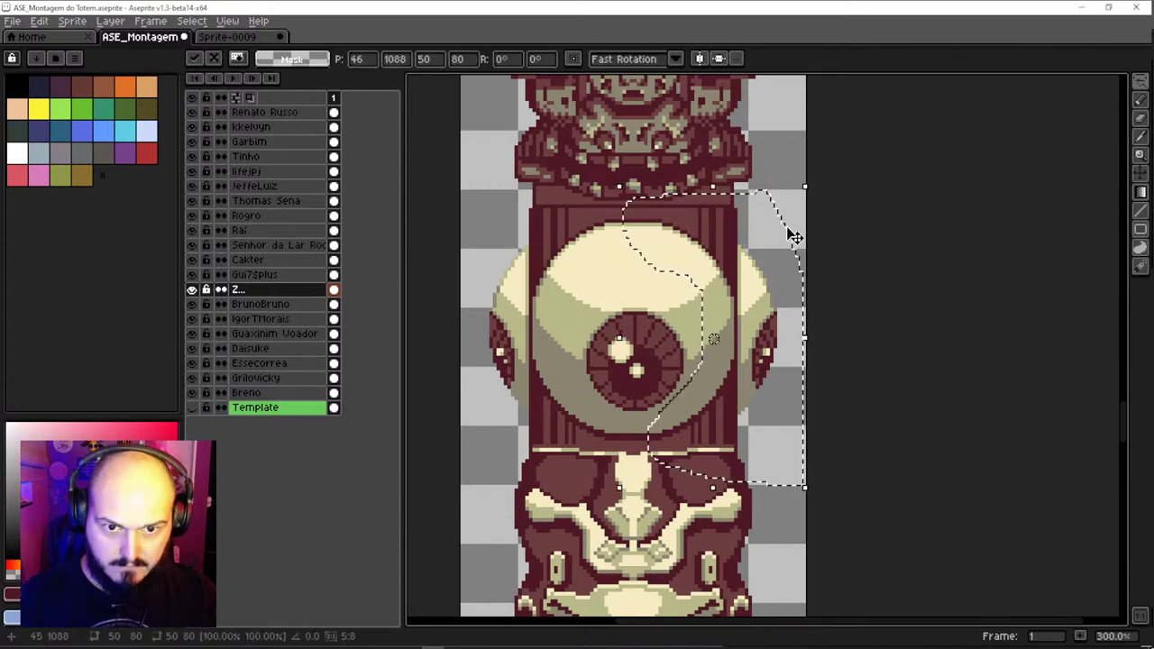
{"action": "key", "text": "ctrl+d"}
{"action": "key", "text": "v"}
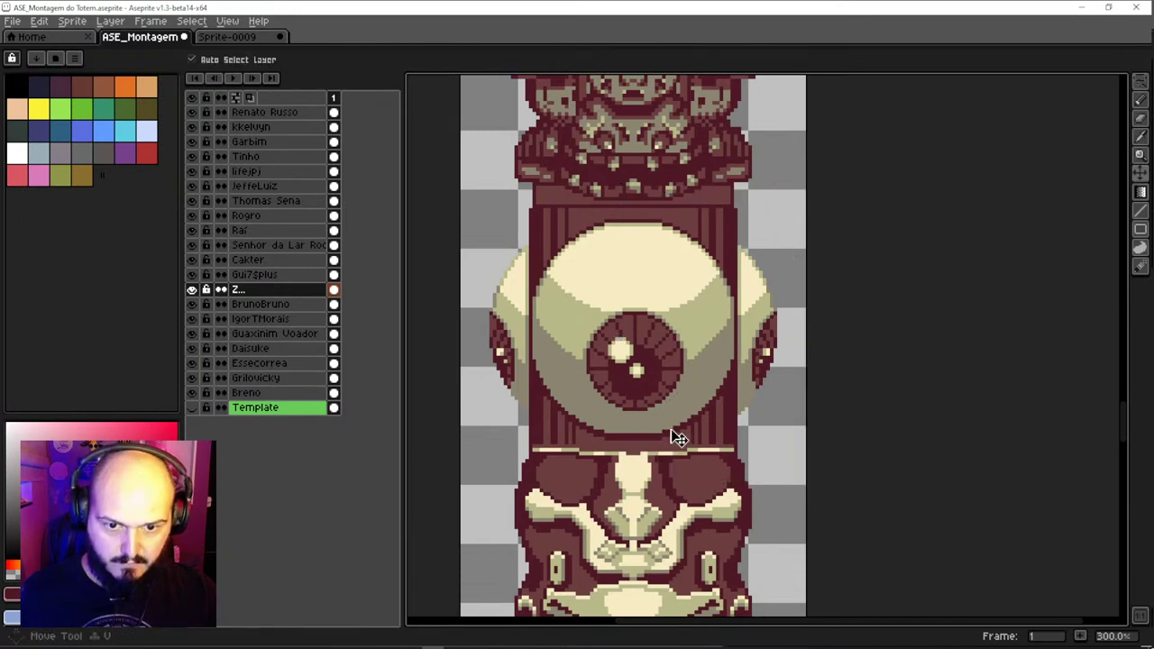
{"action": "left_click_drag", "start_coordinate": [675, 438], "coordinate": [676, 409]}
{"action": "key", "text": "ctrl+z"}
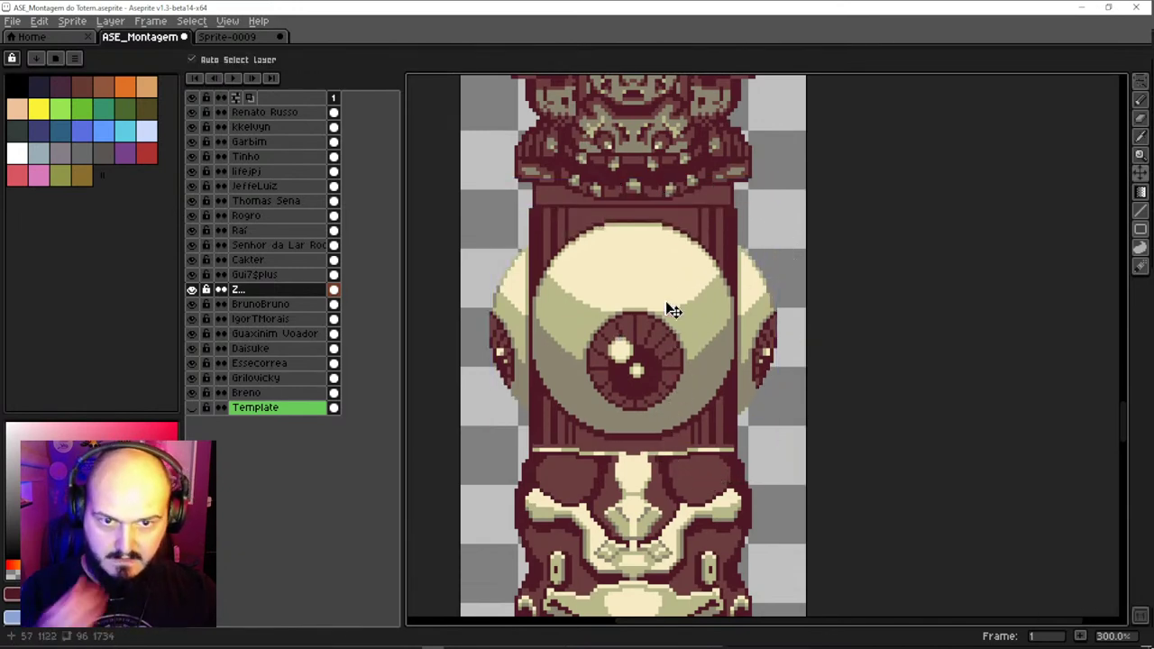
{"action": "scroll", "coordinate": [659, 298], "scroll_direction": "down", "scroll_amount": 1}
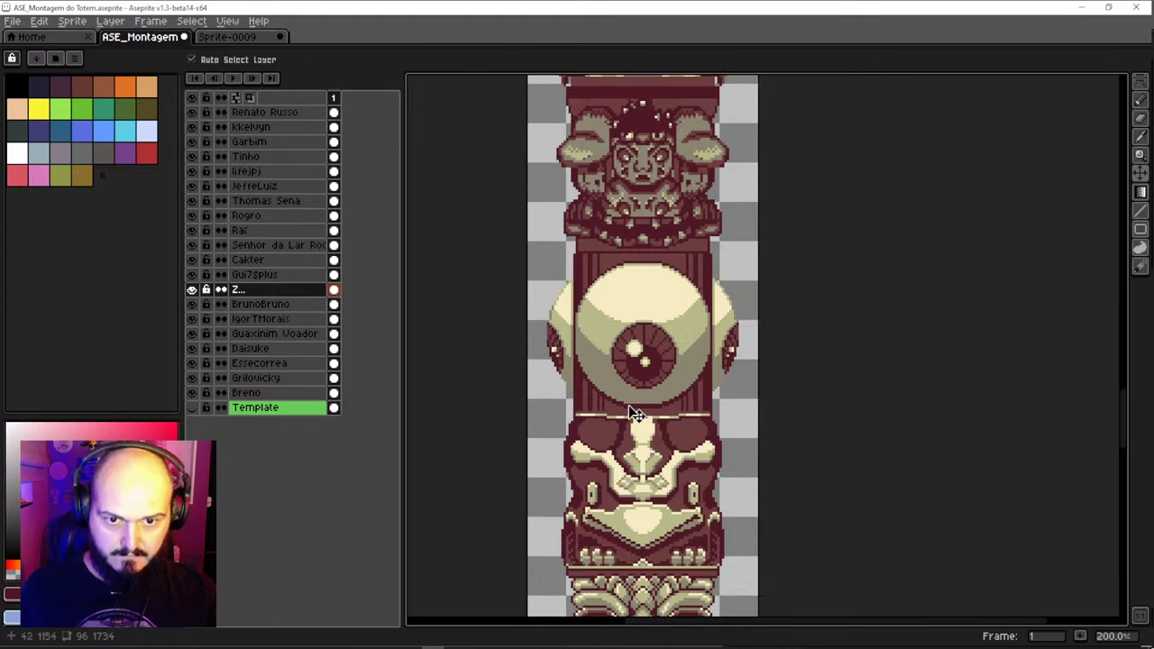
{"action": "scroll", "coordinate": [622, 397], "scroll_direction": "up", "scroll_amount": 2}
{"action": "scroll", "coordinate": [701, 322], "scroll_direction": "down", "scroll_amount": 3}
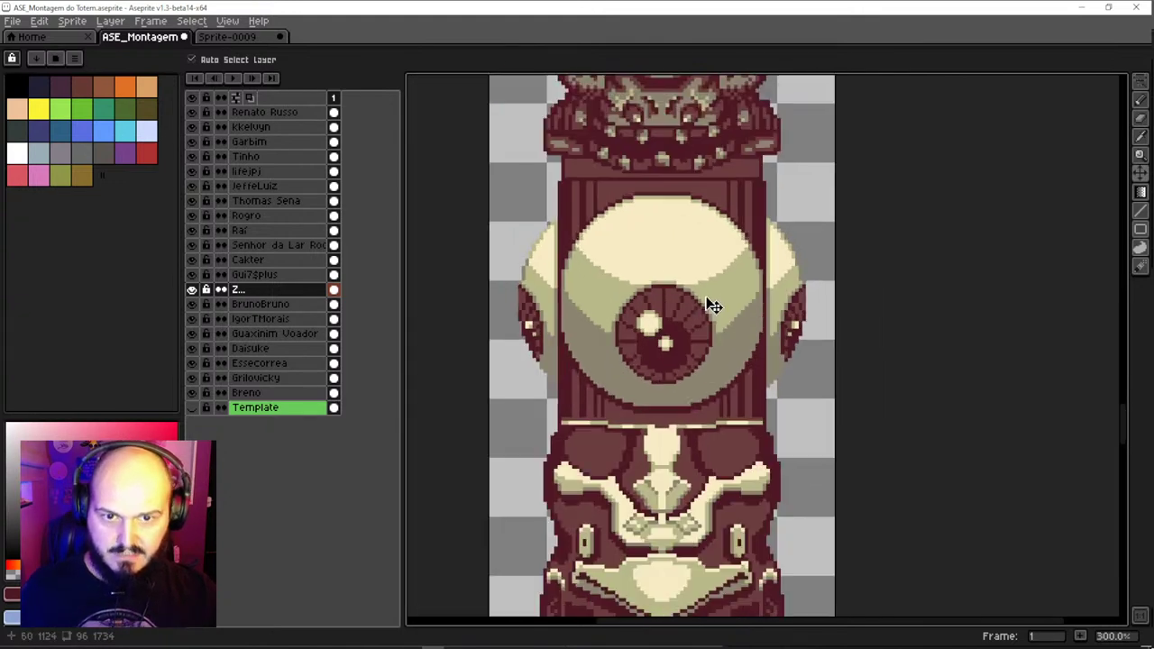
{"action": "scroll", "coordinate": [708, 299], "scroll_direction": "up", "scroll_amount": 1}
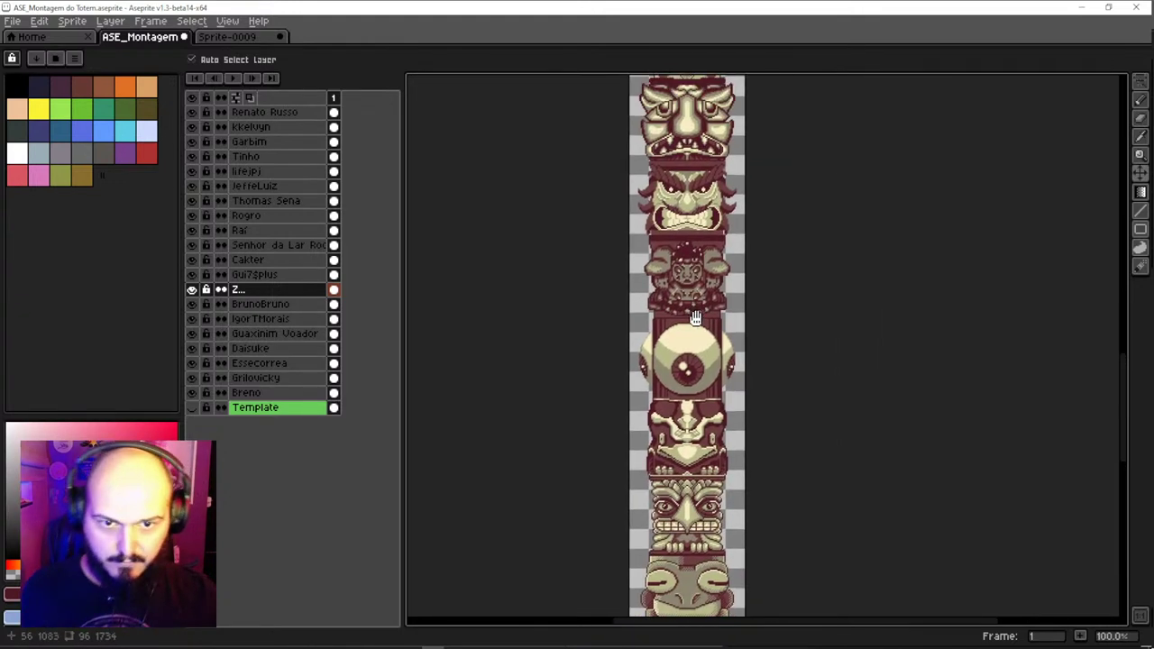
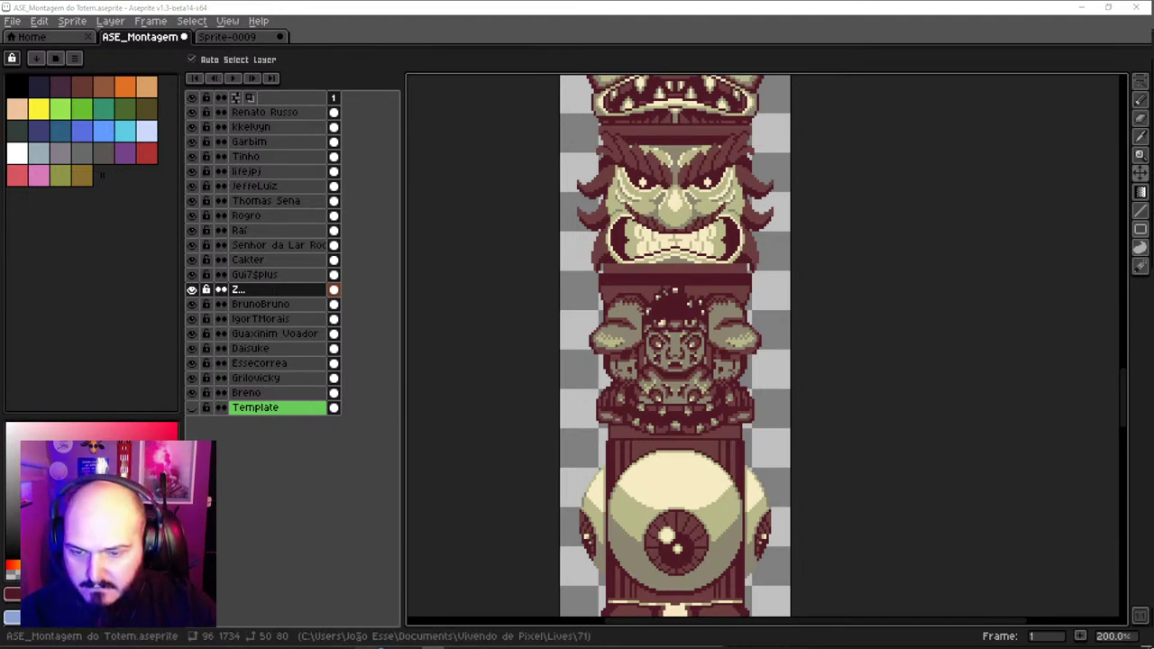
In Discord, jump to the latest messages of the Exercício Collab 2 - Totem thread and post 'aqui?'
{"action": "key", "text": "alt+Tab"}
{"action": "scroll", "coordinate": [392, 536], "scroll_direction": "down", "scroll_amount": 5}
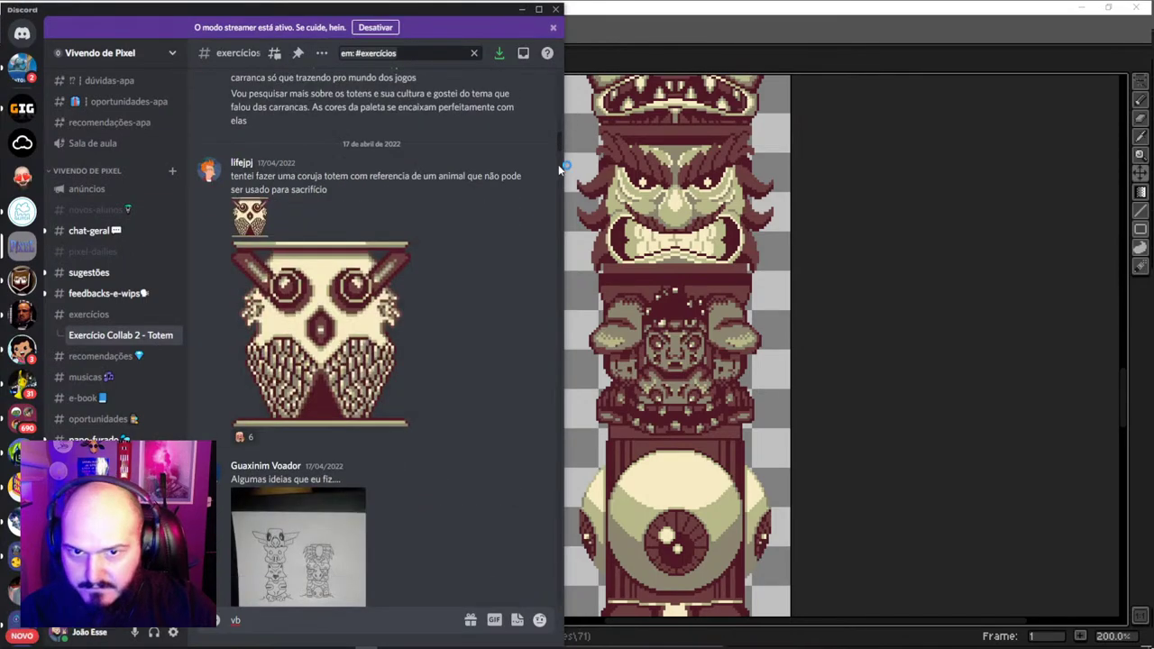
{"action": "left_click_drag", "start_coordinate": [560, 142], "coordinate": [562, 622]}
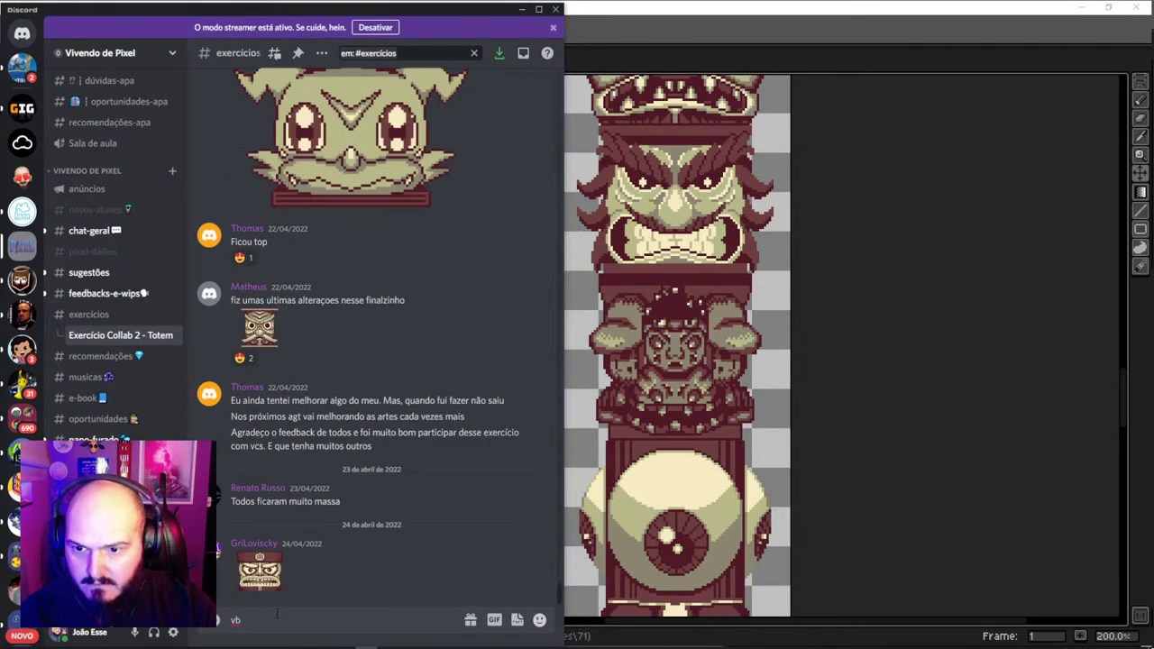
{"action": "key", "text": "ctrl+a"}
{"action": "type", "text": "a"}
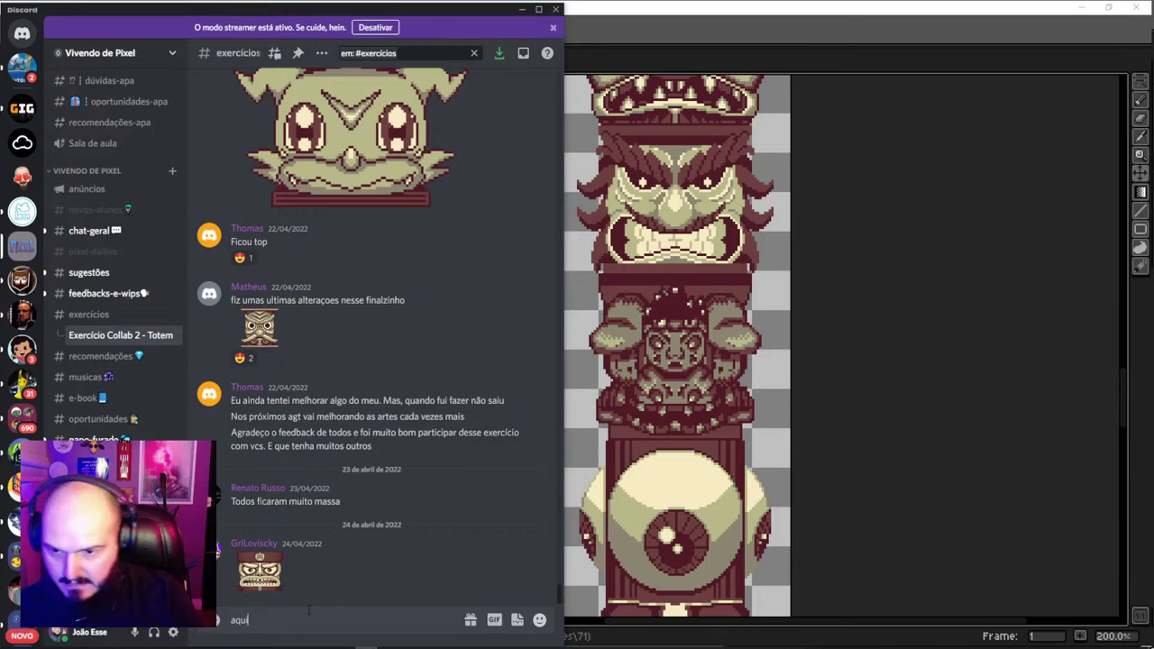
{"action": "type", "text": "qui?"}
{"action": "key", "text": "Return"}
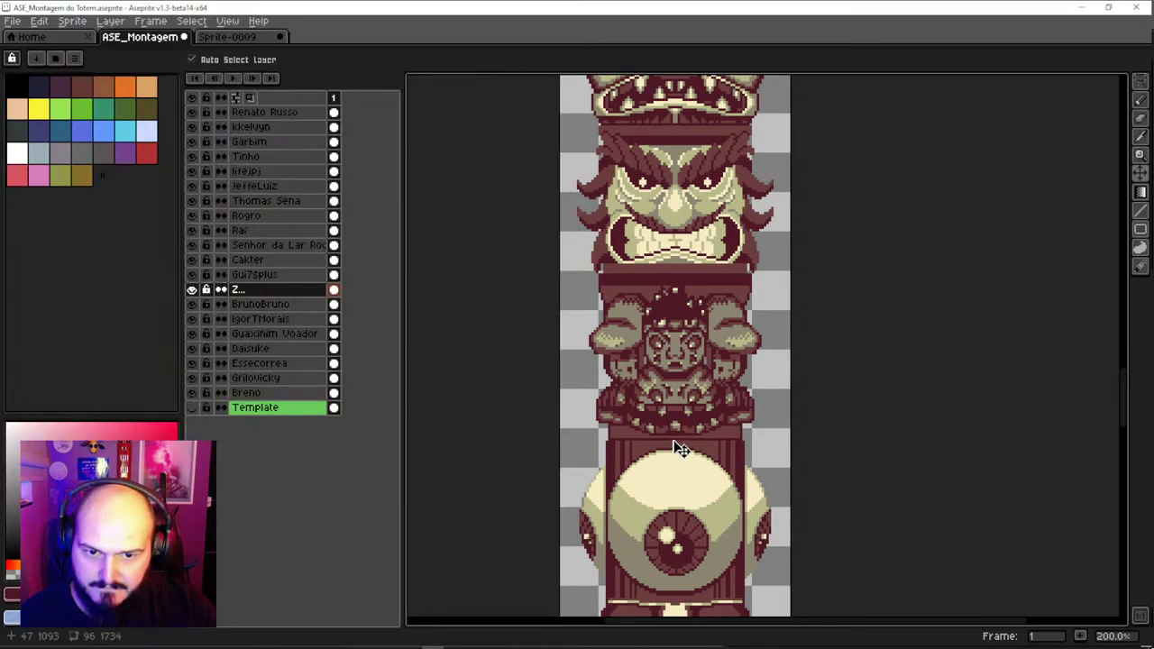
Back in Aseprite, undo the accidental shift of the angry face piece
{"action": "left_click", "coordinate": [672, 448]}
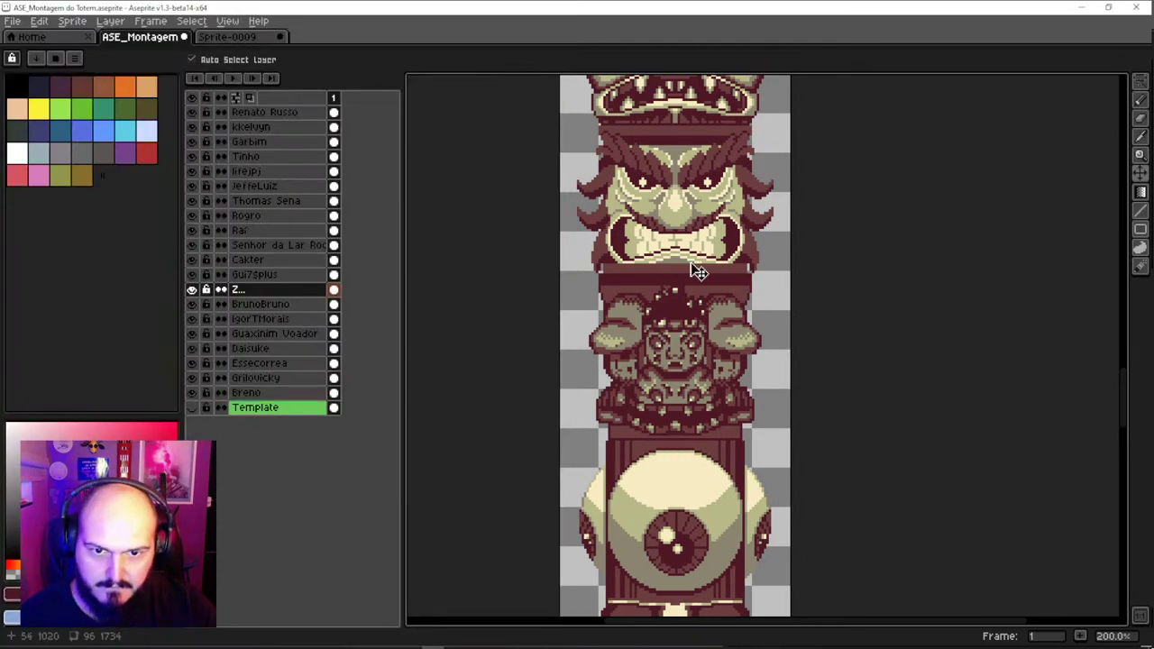
{"action": "scroll", "coordinate": [699, 270], "scroll_direction": "up", "scroll_amount": 2}
{"action": "left_click", "coordinate": [695, 320]}
{"action": "left_click_drag", "start_coordinate": [695, 319], "coordinate": [691, 304]}
{"action": "key", "text": "ctrl+z"}
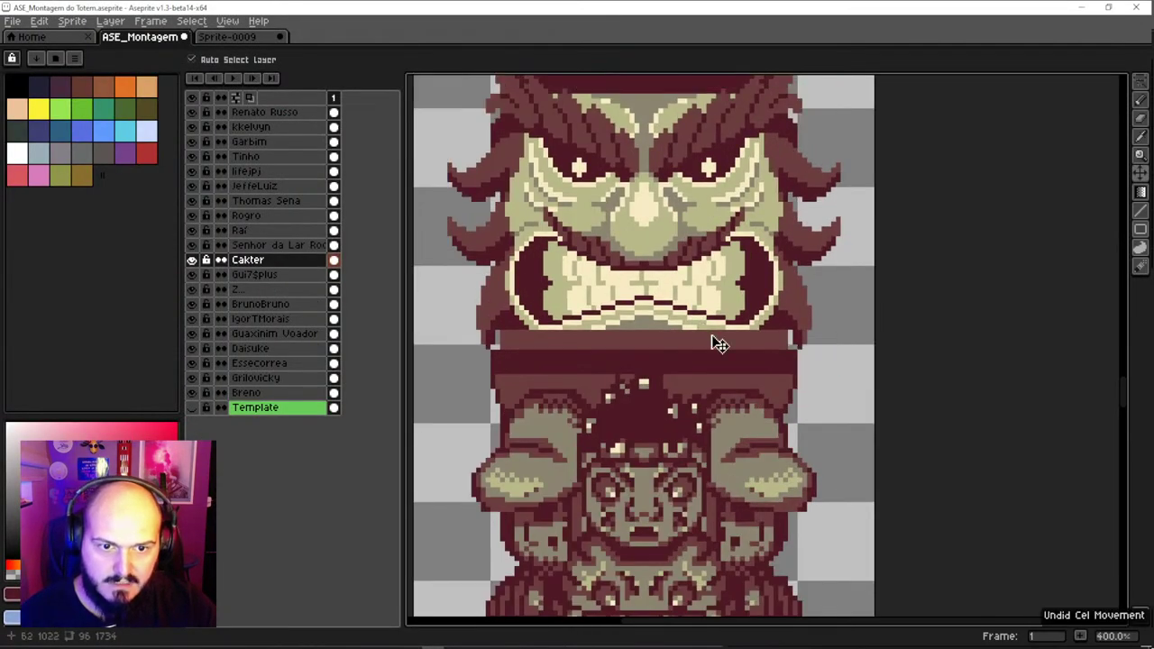
Zoom and pan around the totem to inspect the stacked faces, including the striped tiki piece
{"action": "key", "text": "e"}
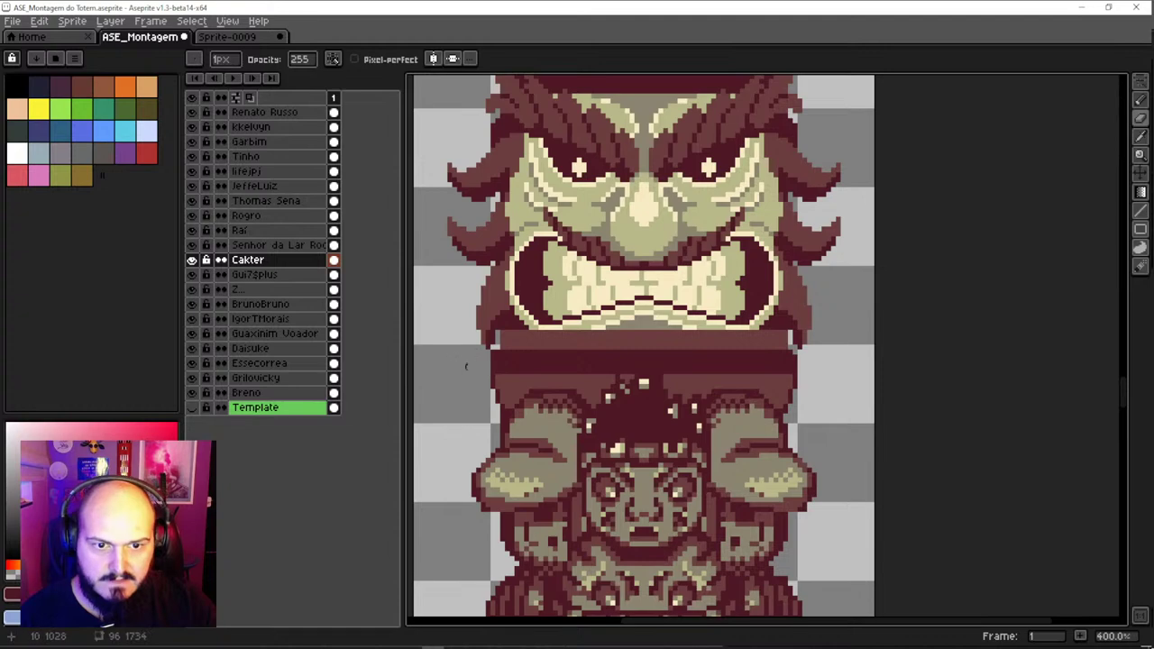
{"action": "scroll", "coordinate": [585, 195], "scroll_direction": "down", "scroll_amount": 2}
{"action": "scroll", "coordinate": [588, 297], "scroll_direction": "up", "scroll_amount": 1}
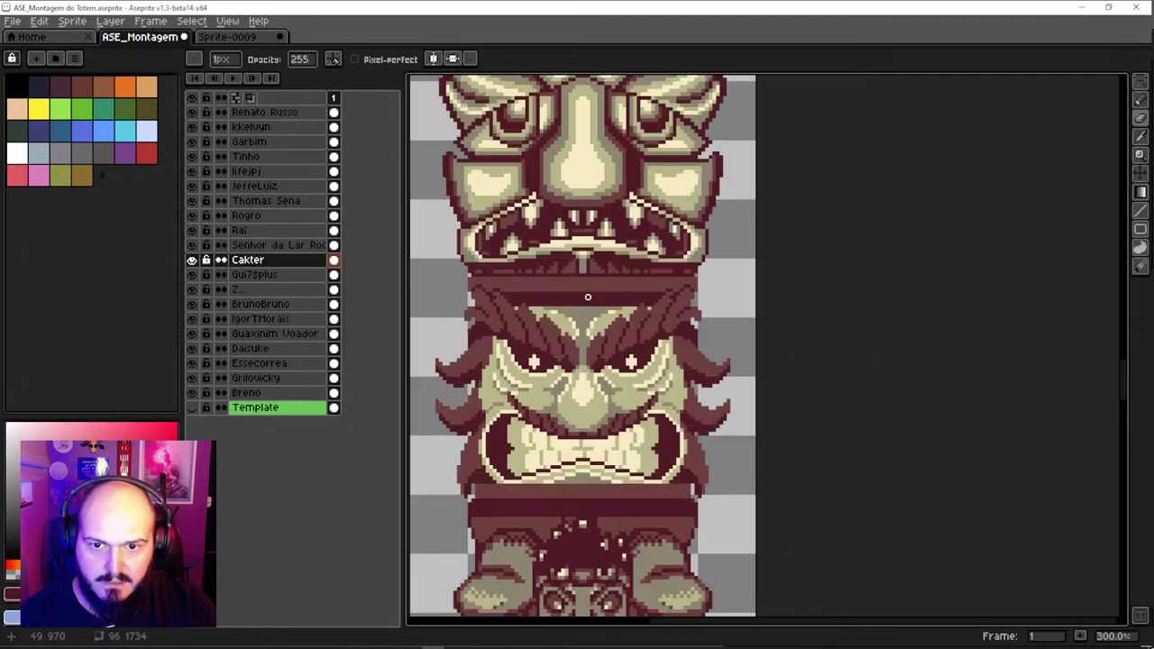
{"action": "scroll", "coordinate": [606, 271], "scroll_direction": "up", "scroll_amount": 5}
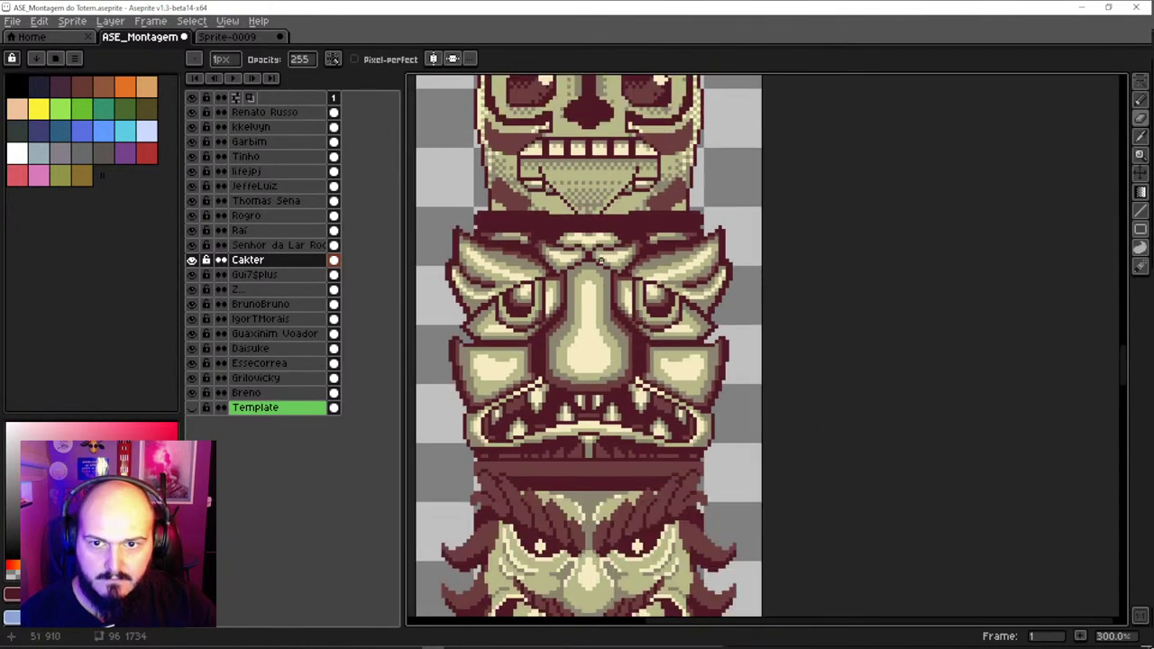
{"action": "scroll", "coordinate": [611, 421], "scroll_direction": "up", "scroll_amount": 5}
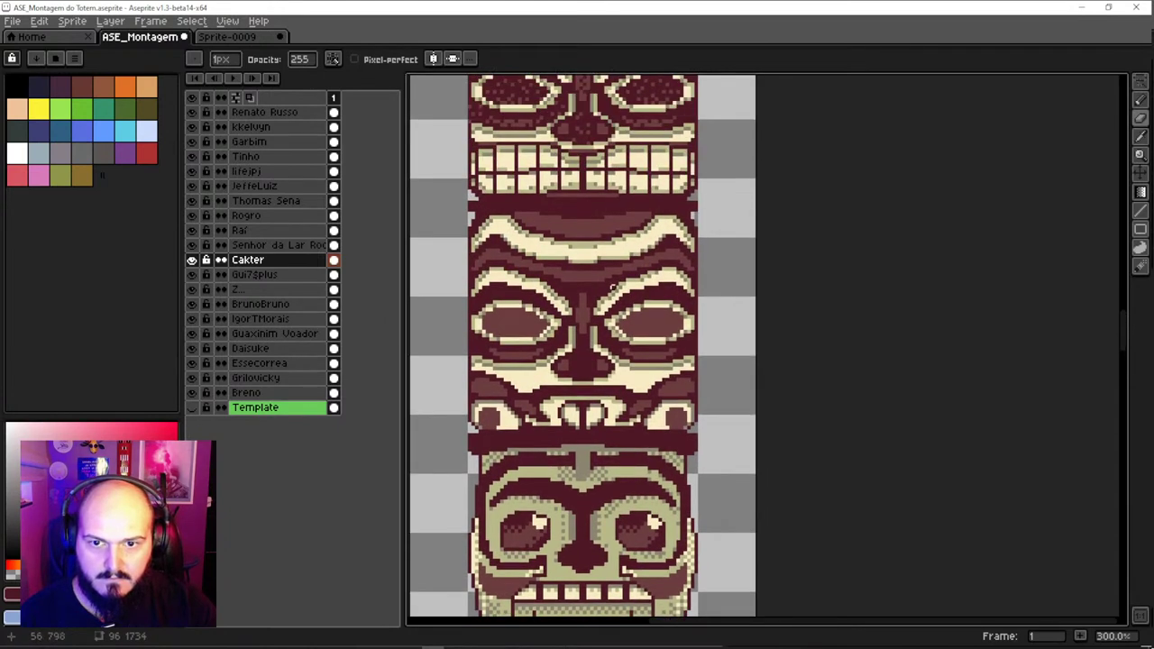
{"action": "scroll", "coordinate": [580, 345], "scroll_direction": "up", "scroll_amount": 2}
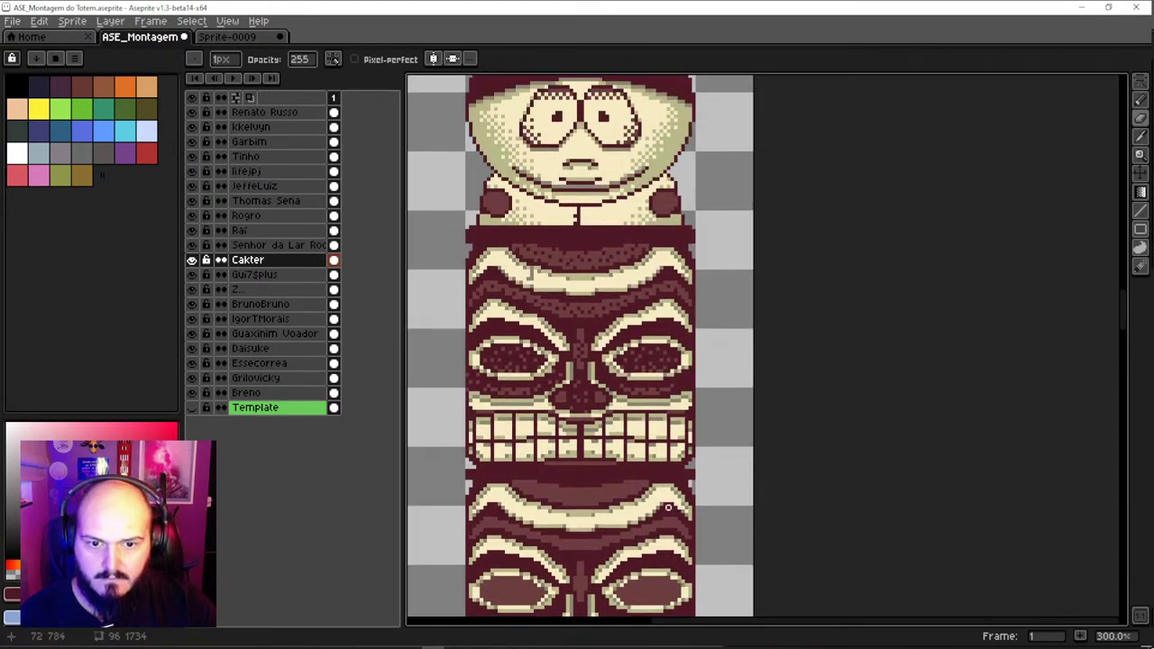
{"action": "scroll", "coordinate": [682, 478], "scroll_direction": "up", "scroll_amount": 3}
{"action": "left_click", "coordinate": [693, 476], "text": "ctrl"}
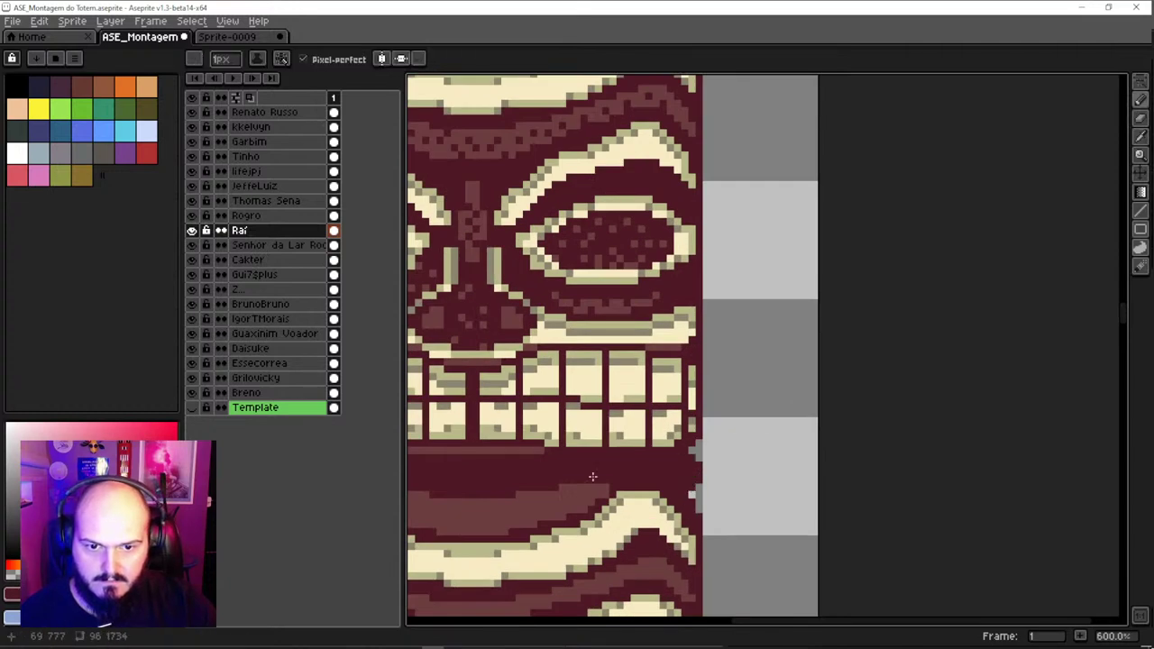
{"action": "scroll", "coordinate": [559, 451], "scroll_direction": "left", "scroll_amount": 5}
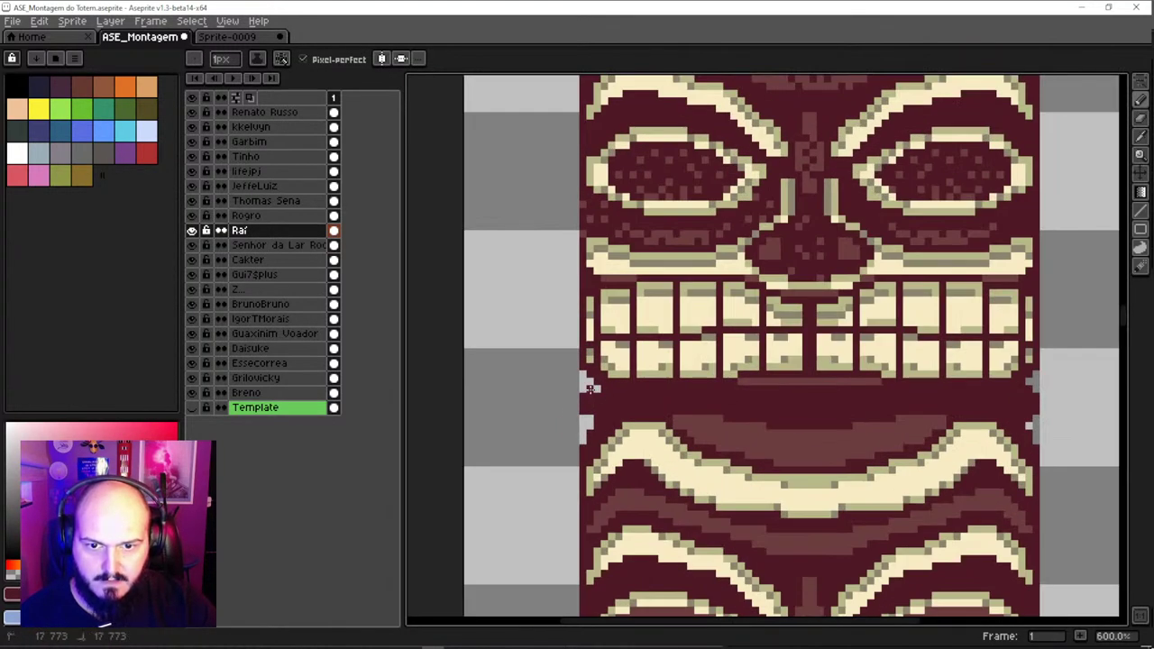
{"action": "scroll", "coordinate": [586, 417], "scroll_direction": "down", "scroll_amount": 3}
{"action": "scroll", "coordinate": [754, 265], "scroll_direction": "up", "scroll_amount": 1}
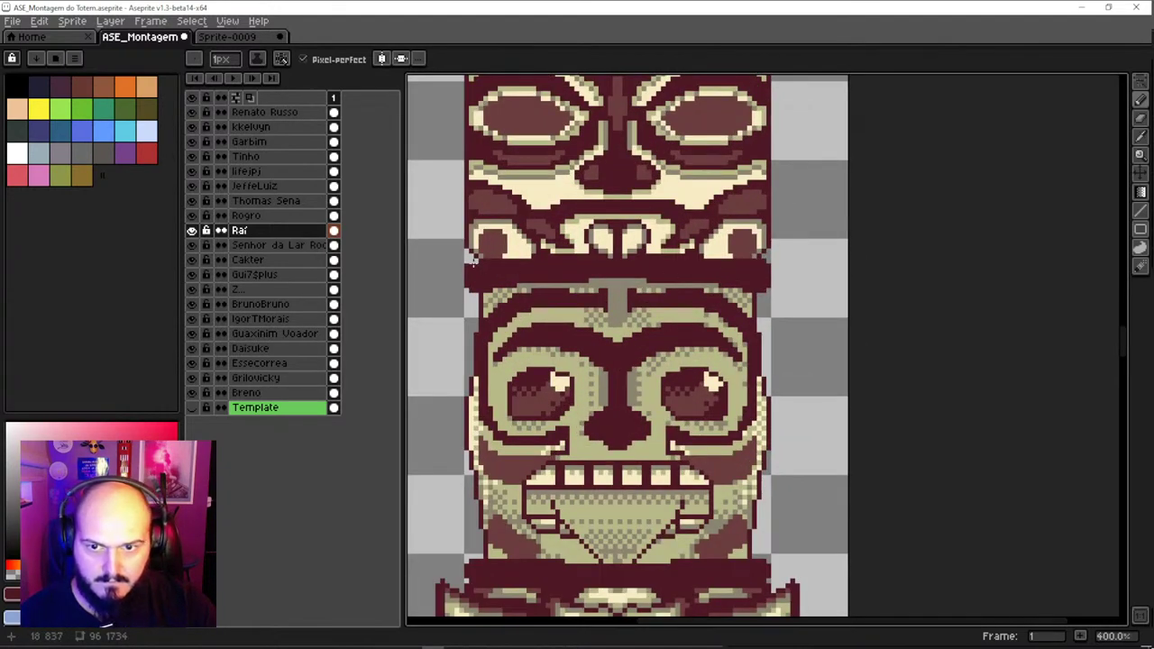
{"action": "scroll", "coordinate": [596, 459], "scroll_direction": "down", "scroll_amount": 2}
{"action": "scroll", "coordinate": [631, 496], "scroll_direction": "right", "scroll_amount": 2}
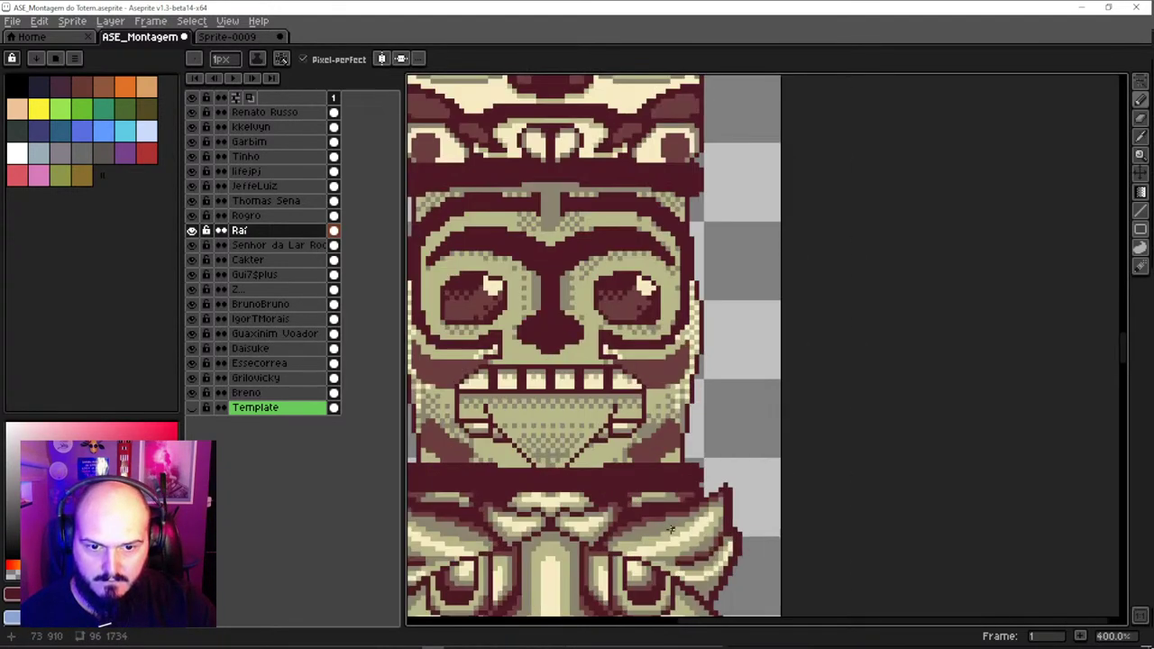
{"action": "scroll", "coordinate": [668, 501], "scroll_direction": "down", "scroll_amount": 5}
{"action": "scroll", "coordinate": [604, 501], "scroll_direction": "up", "scroll_amount": 1}
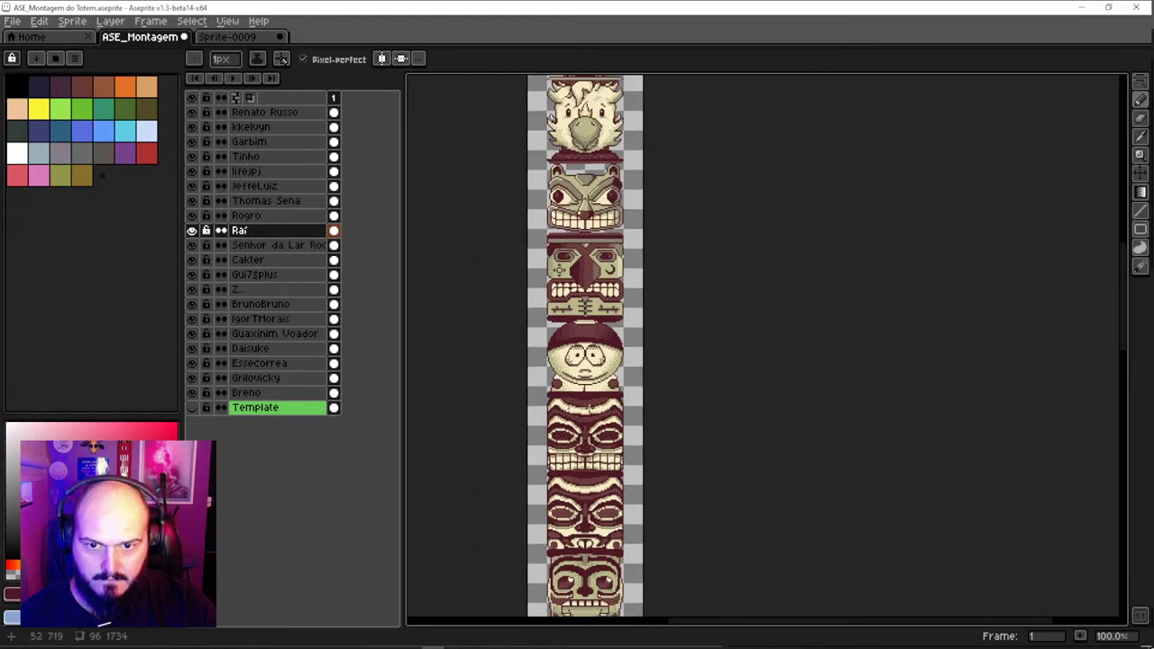
{"action": "scroll", "coordinate": [589, 405], "scroll_direction": "up", "scroll_amount": 3}
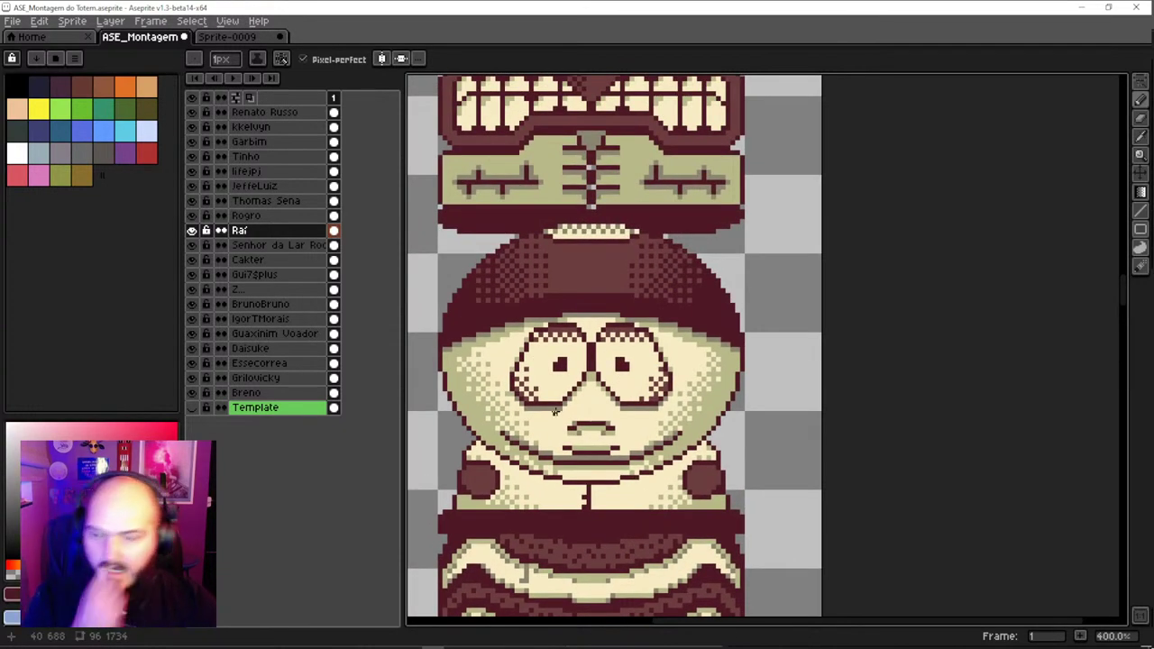
{"action": "scroll", "coordinate": [555, 410], "scroll_direction": "down", "scroll_amount": 1}
{"action": "scroll", "coordinate": [620, 372], "scroll_direction": "down", "scroll_amount": 1}
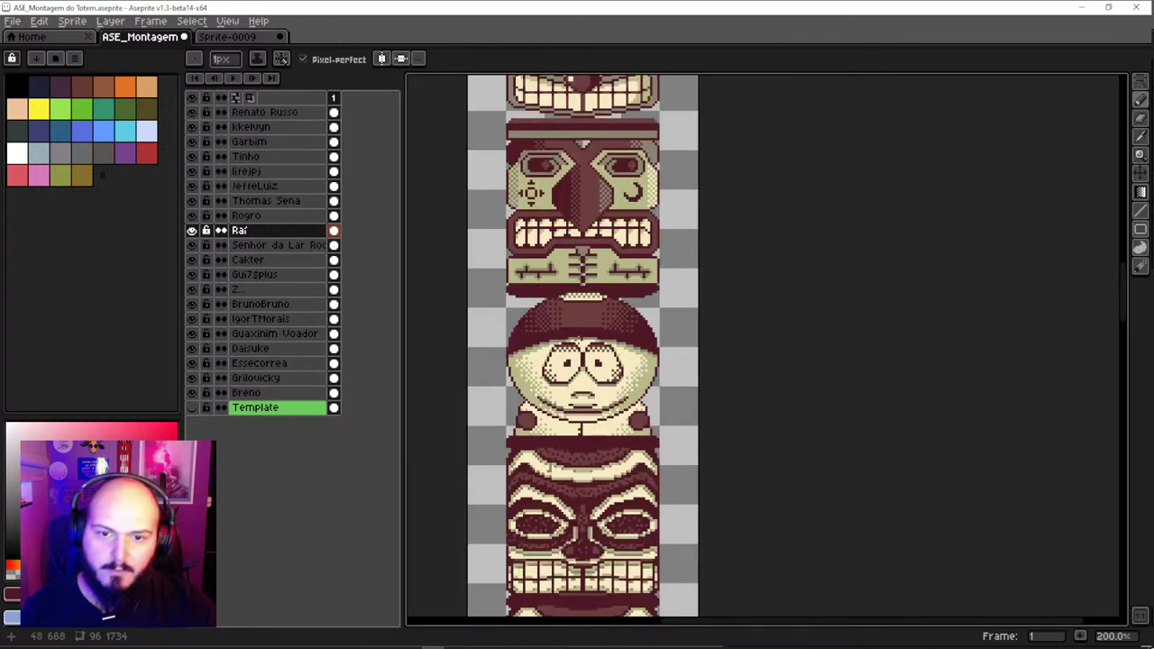
{"action": "scroll", "coordinate": [637, 334], "scroll_direction": "up", "scroll_amount": 1}
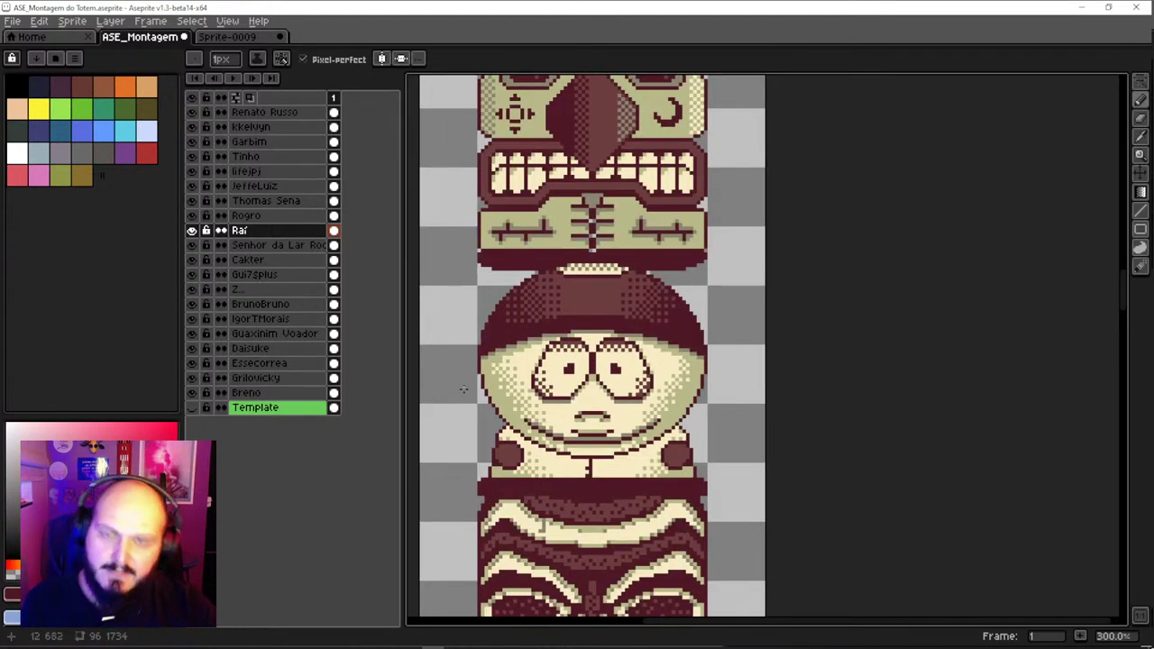
{"action": "scroll", "coordinate": [504, 398], "scroll_direction": "down", "scroll_amount": 2}
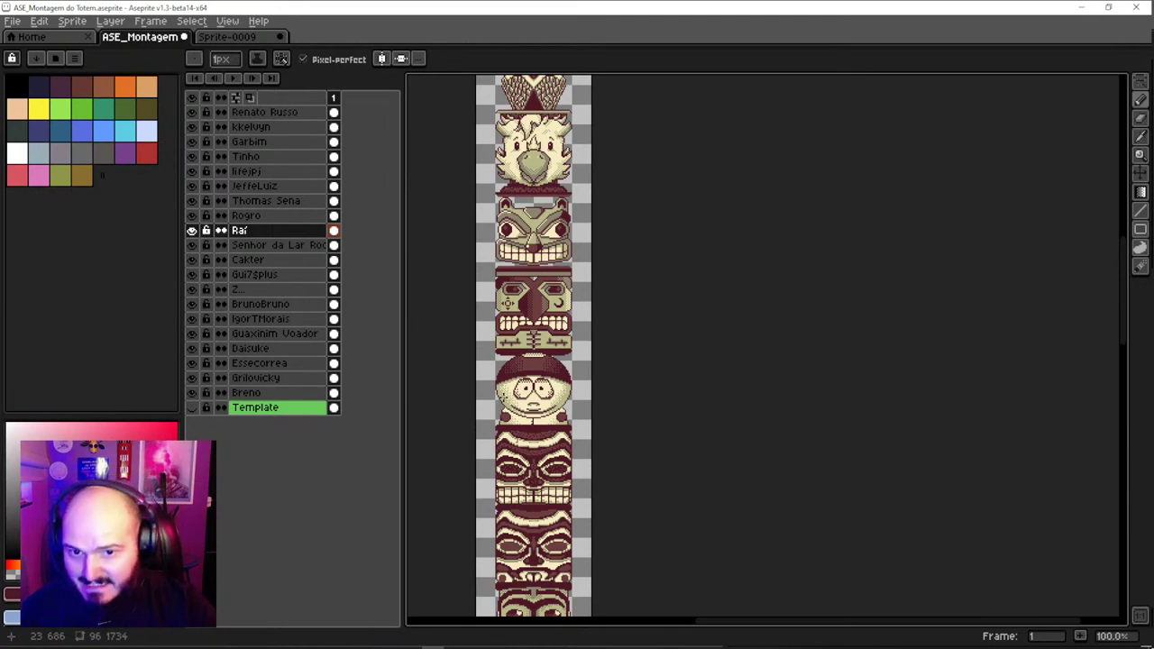
{"action": "scroll", "coordinate": [527, 235], "scroll_direction": "up", "scroll_amount": 1}
{"action": "left_click_drag", "start_coordinate": [527, 235], "coordinate": [559, 81]}
{"action": "scroll", "coordinate": [511, 306], "scroll_direction": "up", "scroll_amount": 1}
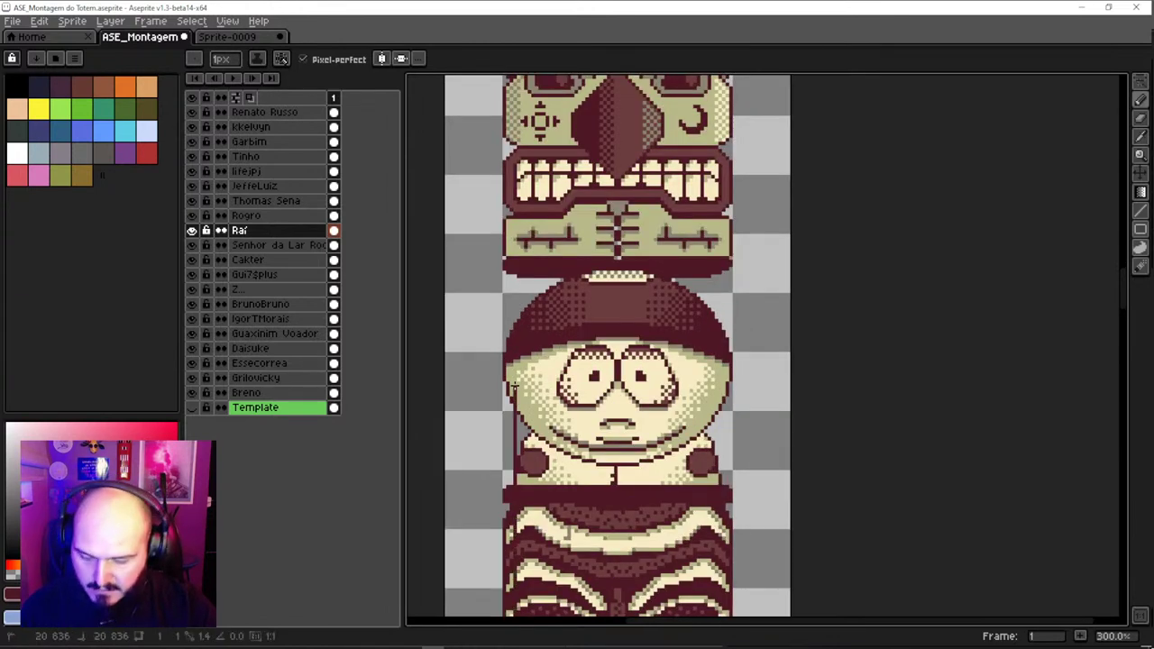
Add a new empty layer to the totem file
{"action": "key", "text": "v"}
{"action": "scroll", "coordinate": [409, 276], "scroll_direction": "left", "scroll_amount": 5}
{"action": "scroll", "coordinate": [816, 357], "scroll_direction": "down", "scroll_amount": 2}
{"action": "scroll", "coordinate": [816, 357], "scroll_direction": "right", "scroll_amount": 2}
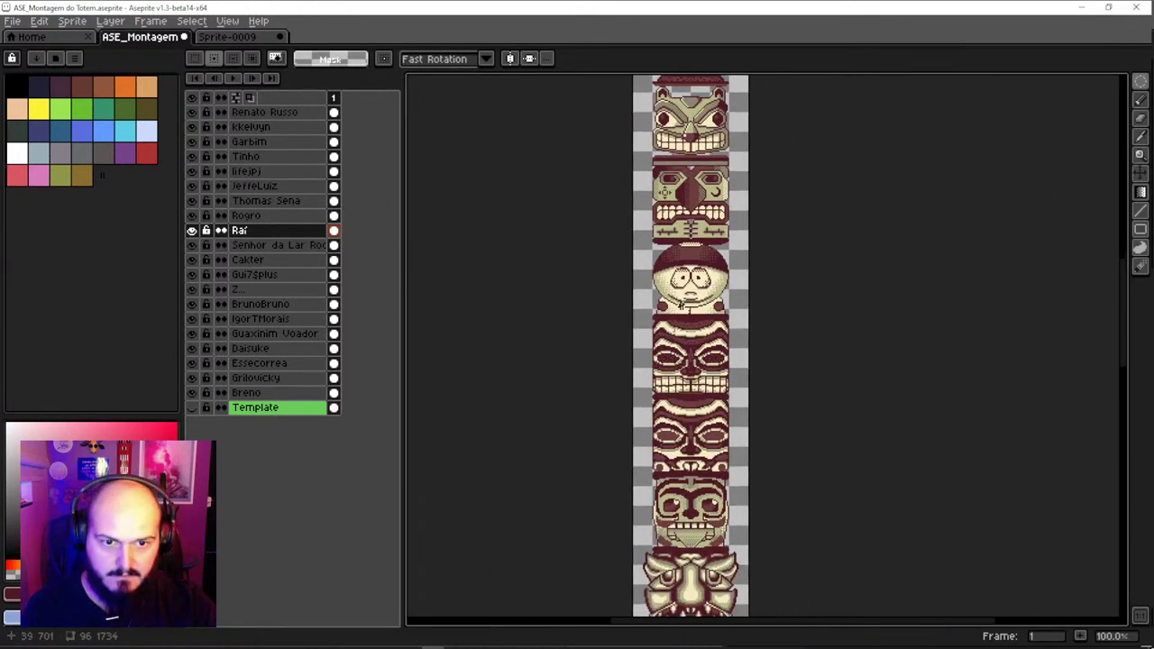
{"action": "scroll", "coordinate": [726, 286], "scroll_direction": "up", "scroll_amount": 2}
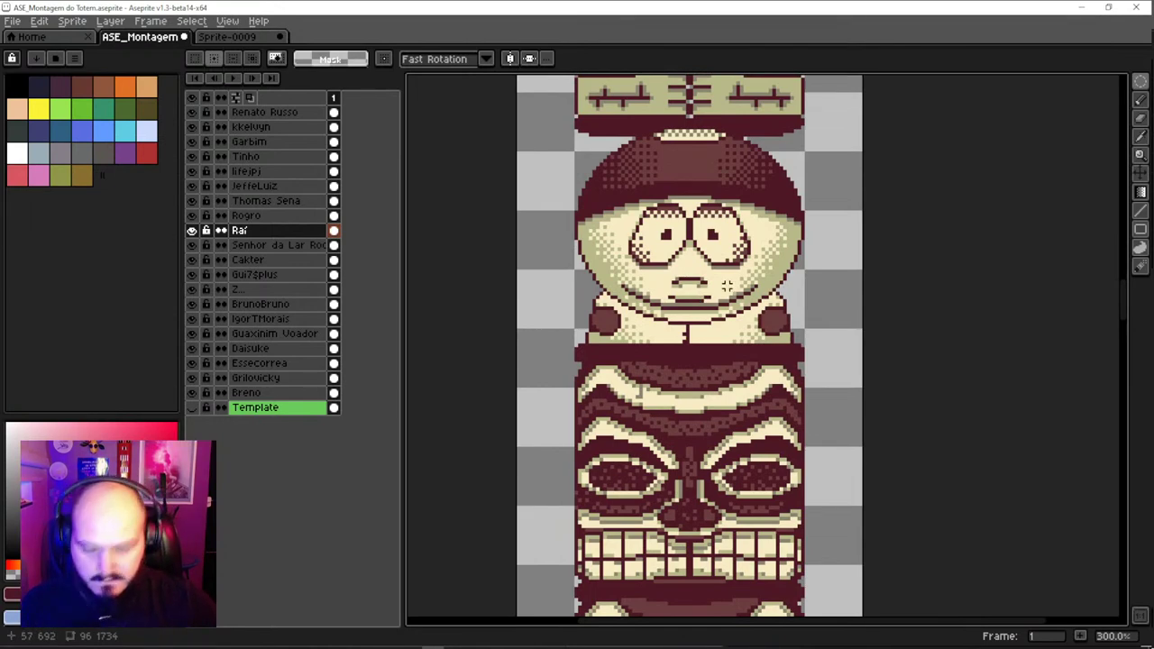
{"action": "key", "text": "shift+n"}
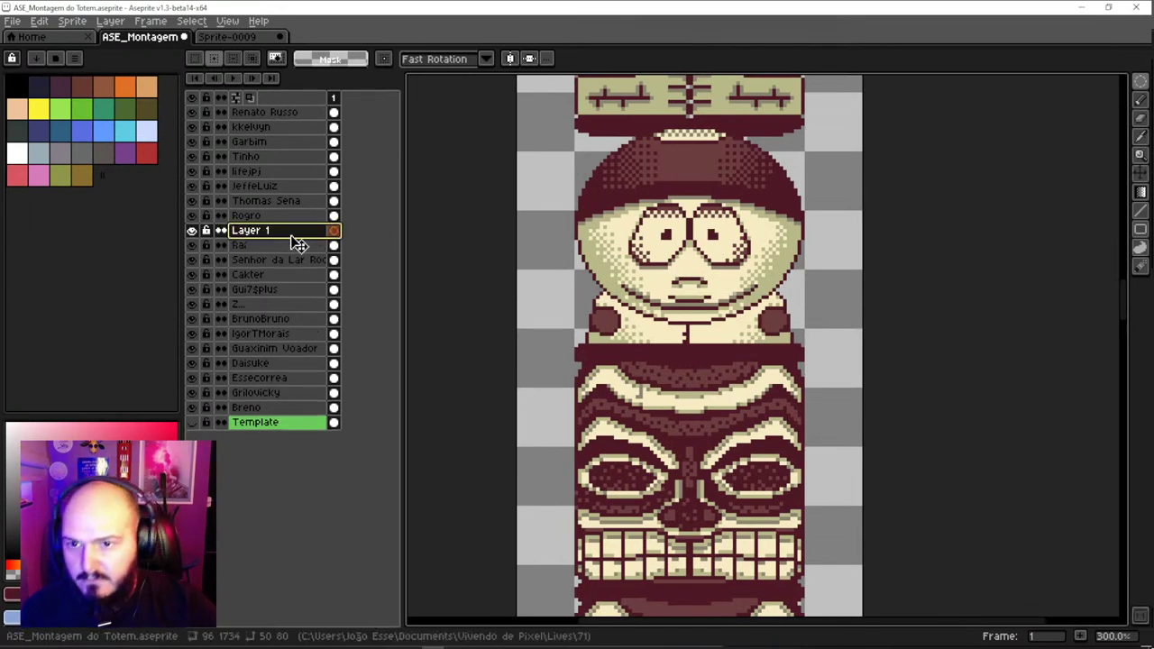
Move the new layer down just above Template and rename it 'Base'
{"action": "left_click_drag", "start_coordinate": [293, 233], "coordinate": [280, 413]}
{"action": "double_click", "coordinate": [280, 410]}
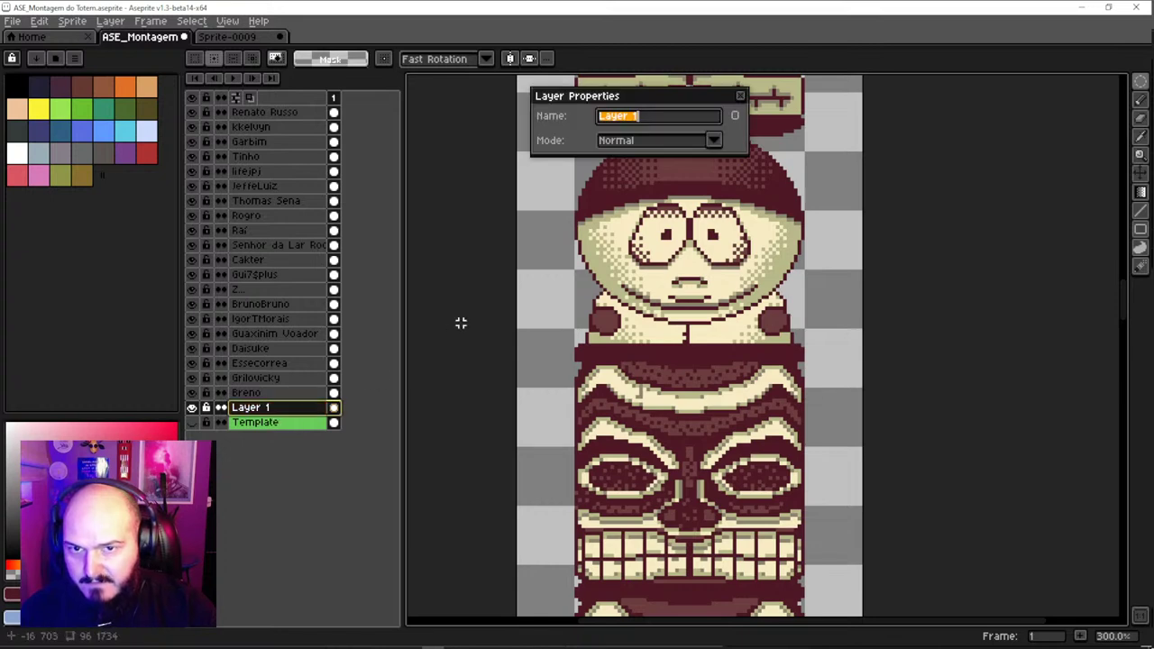
{"action": "type", "text": "Base"}
{"action": "key", "text": "Return"}
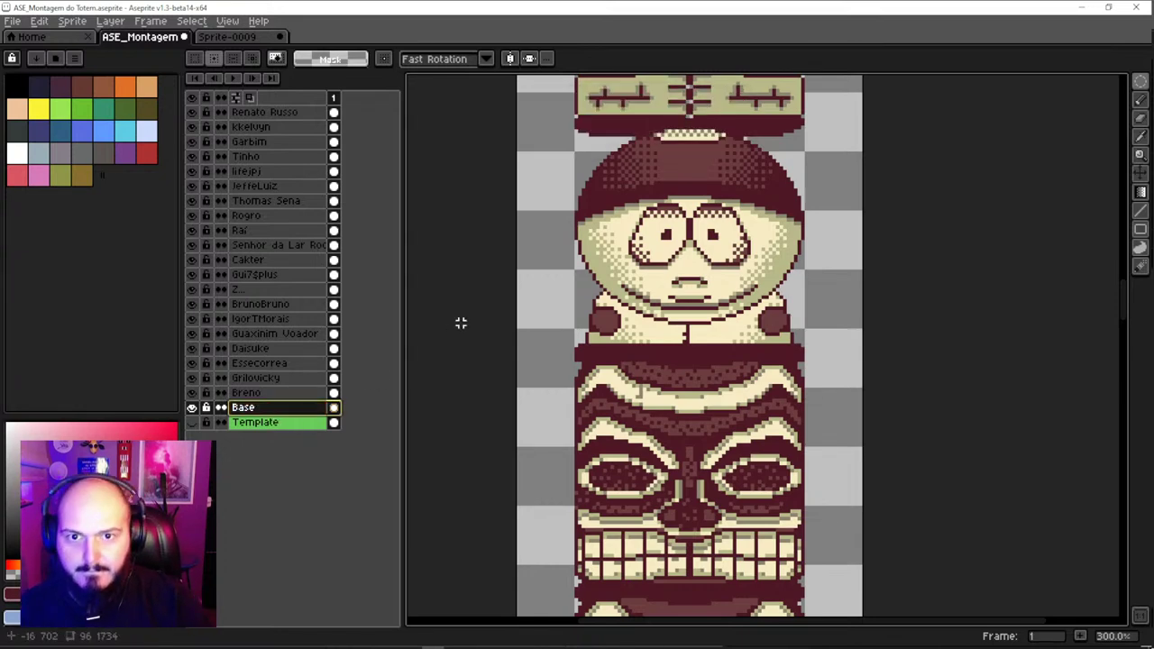
Turn on vertical symmetry and pencil mirrored dark pixels at the hat's top corners
{"action": "scroll", "coordinate": [629, 198], "scroll_direction": "down", "scroll_amount": 1}
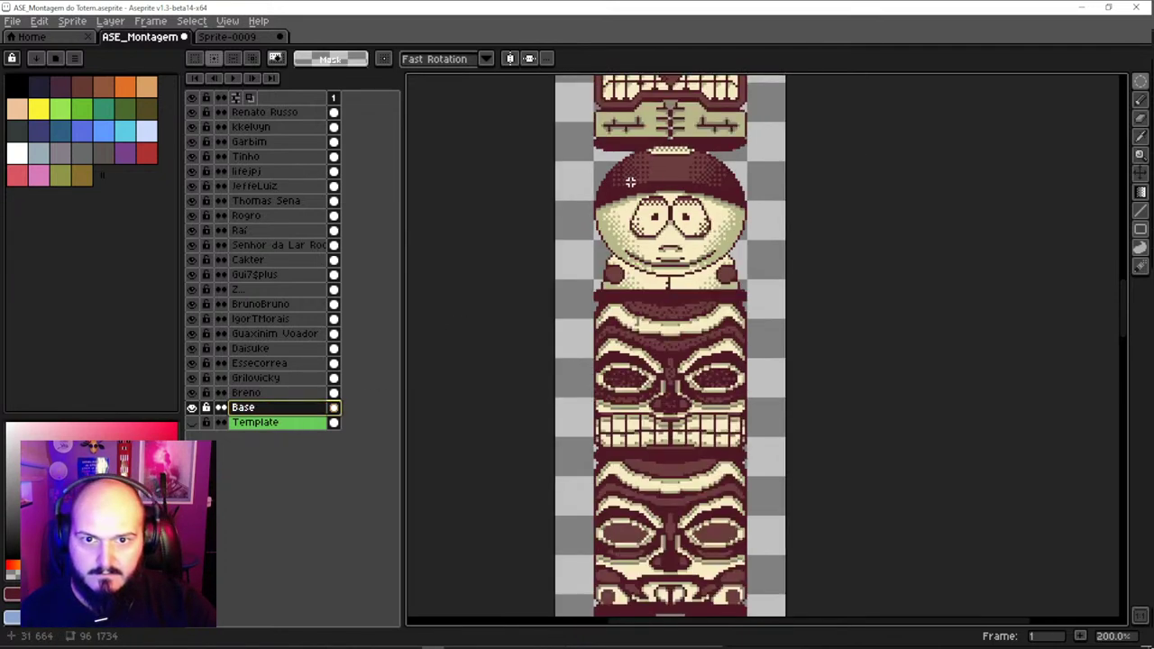
{"action": "key", "text": "b"}
{"action": "scroll", "coordinate": [619, 271], "scroll_direction": "up", "scroll_amount": 2}
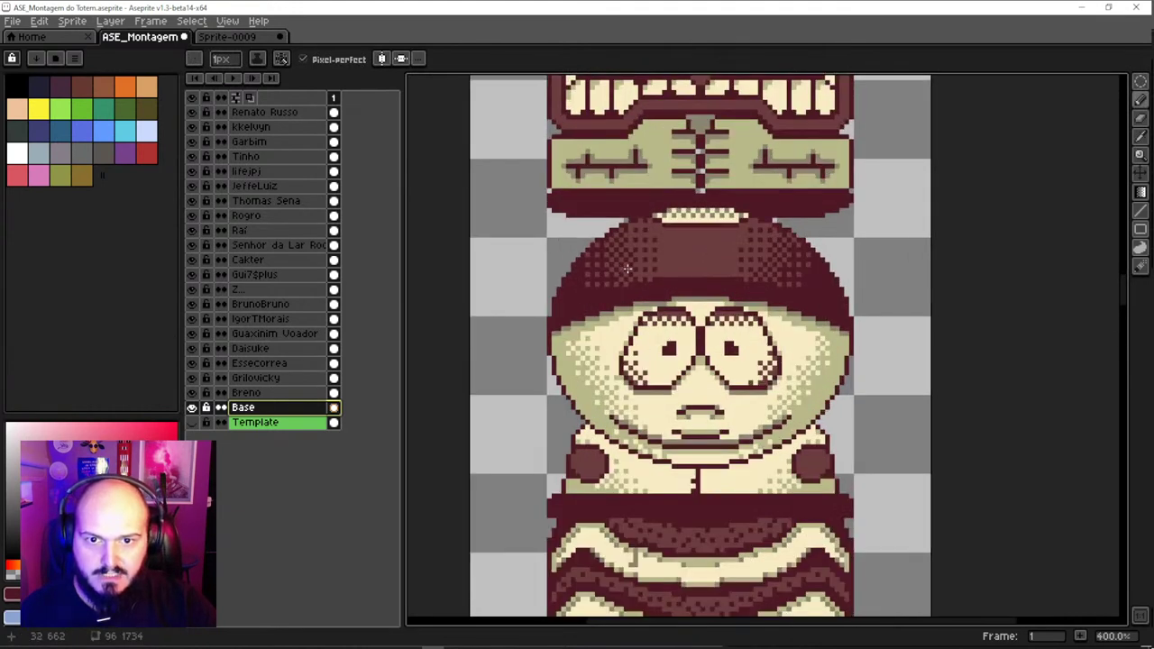
{"action": "key", "text": "g"}
{"action": "key", "text": "b"}
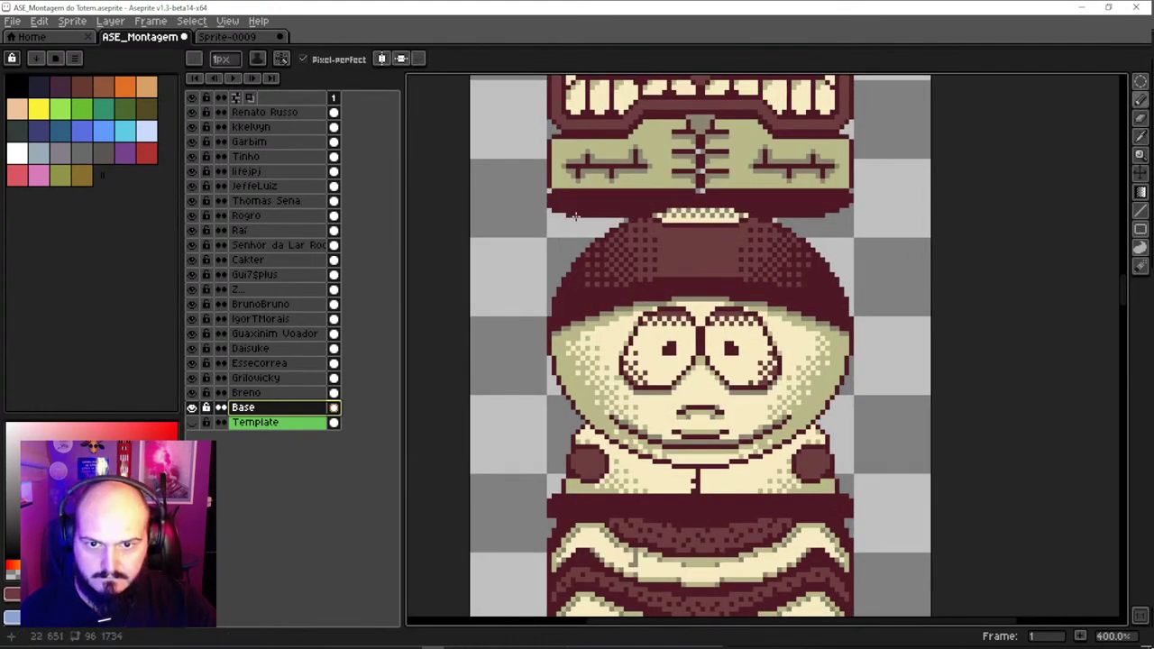
{"action": "left_click_drag", "start_coordinate": [580, 231], "coordinate": [582, 262]}
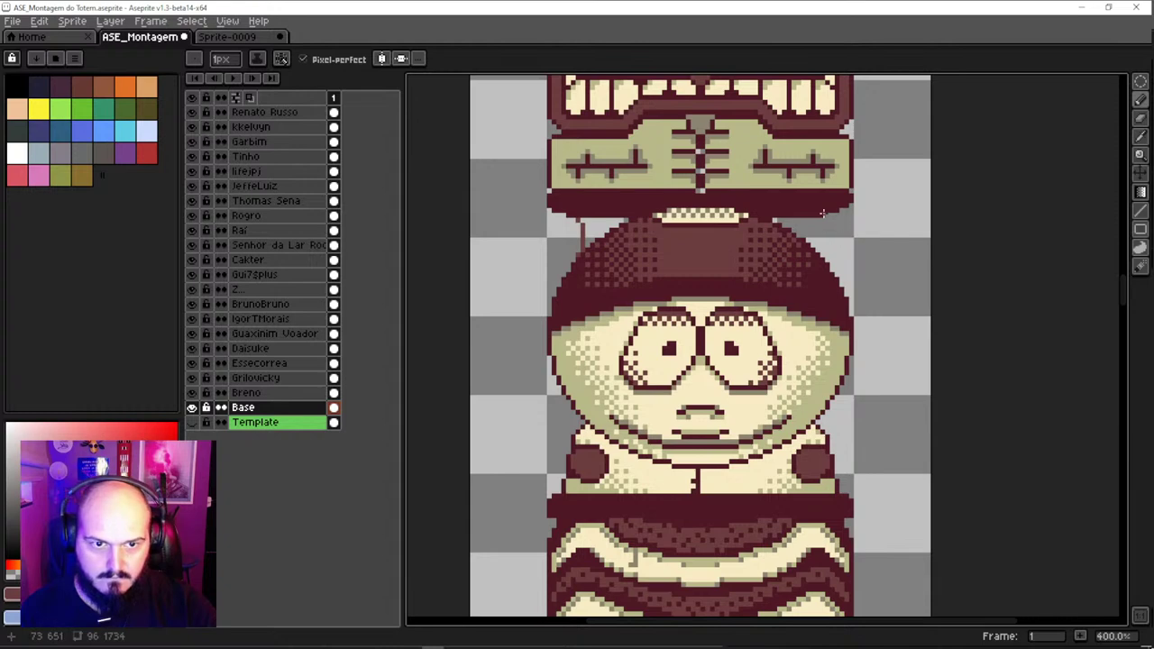
{"action": "key", "text": "ctrl+z"}
{"action": "left_click", "coordinate": [382, 59]}
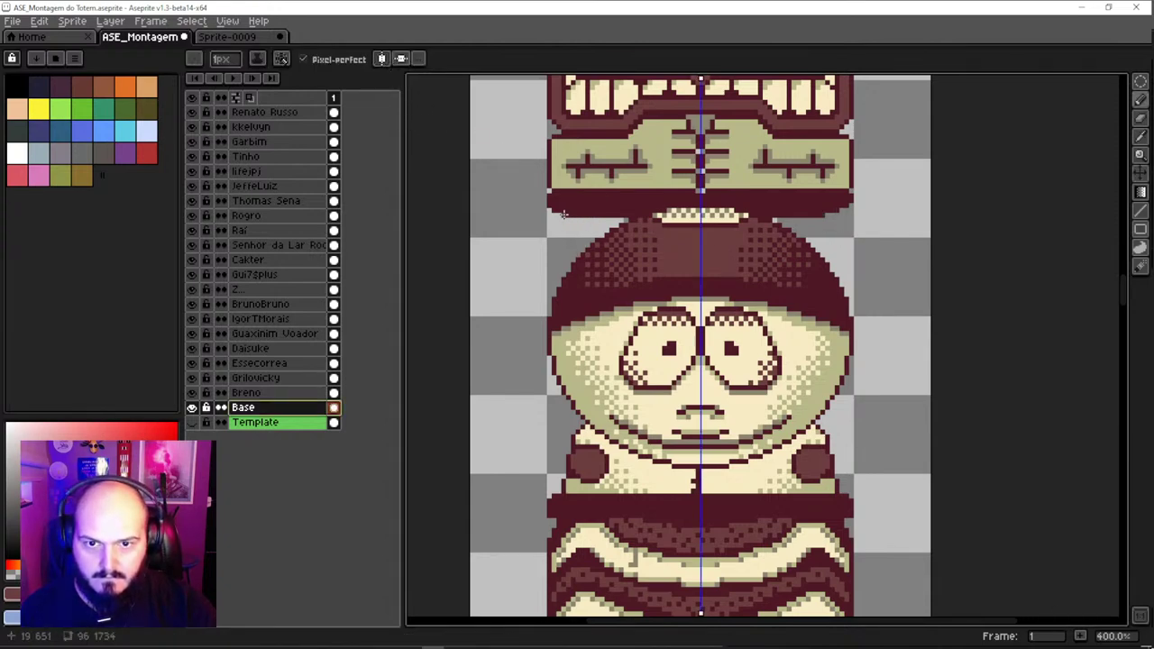
{"action": "left_click_drag", "start_coordinate": [567, 214], "coordinate": [571, 219]}
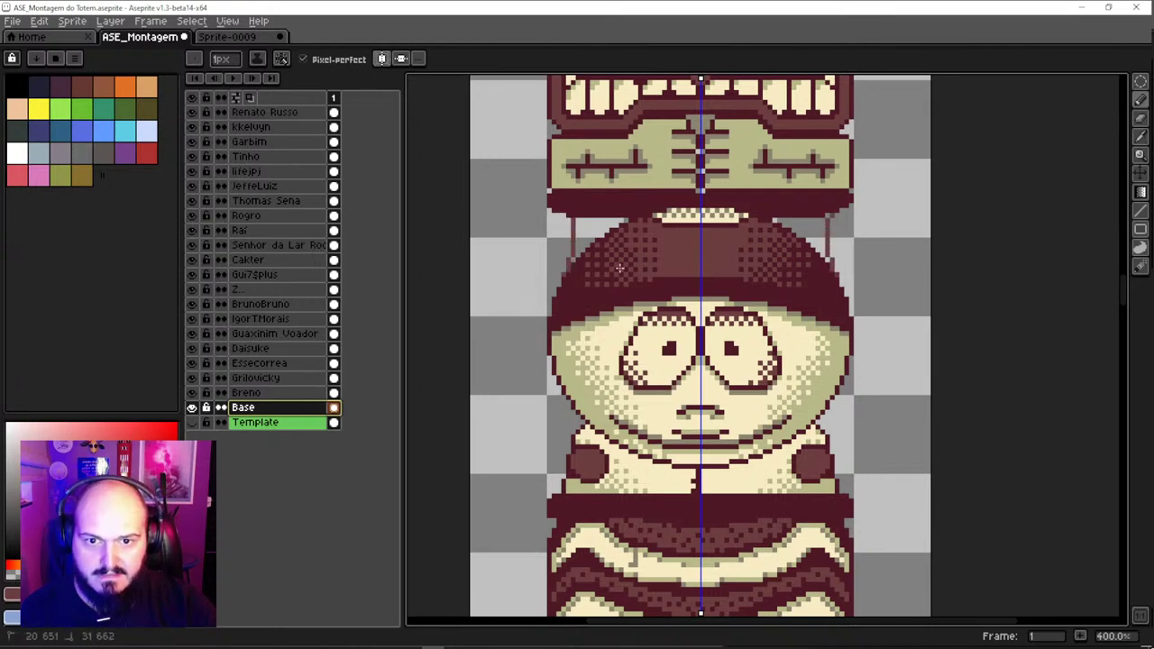
Fill the hat's upper corners on both sides with the Contour tool
{"action": "key", "text": "d"}
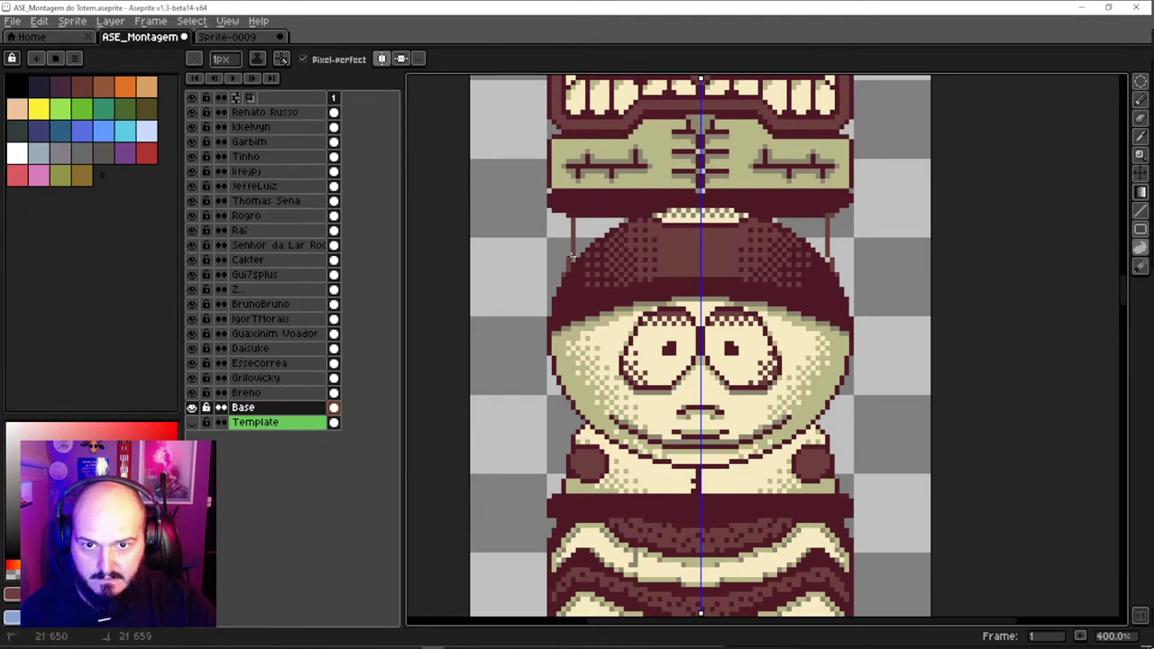
{"action": "left_click_drag", "start_coordinate": [658, 208], "coordinate": [657, 202]}
{"action": "scroll", "coordinate": [657, 202], "scroll_direction": "down", "scroll_amount": 3}
{"action": "scroll", "coordinate": [636, 260], "scroll_direction": "up", "scroll_amount": 2}
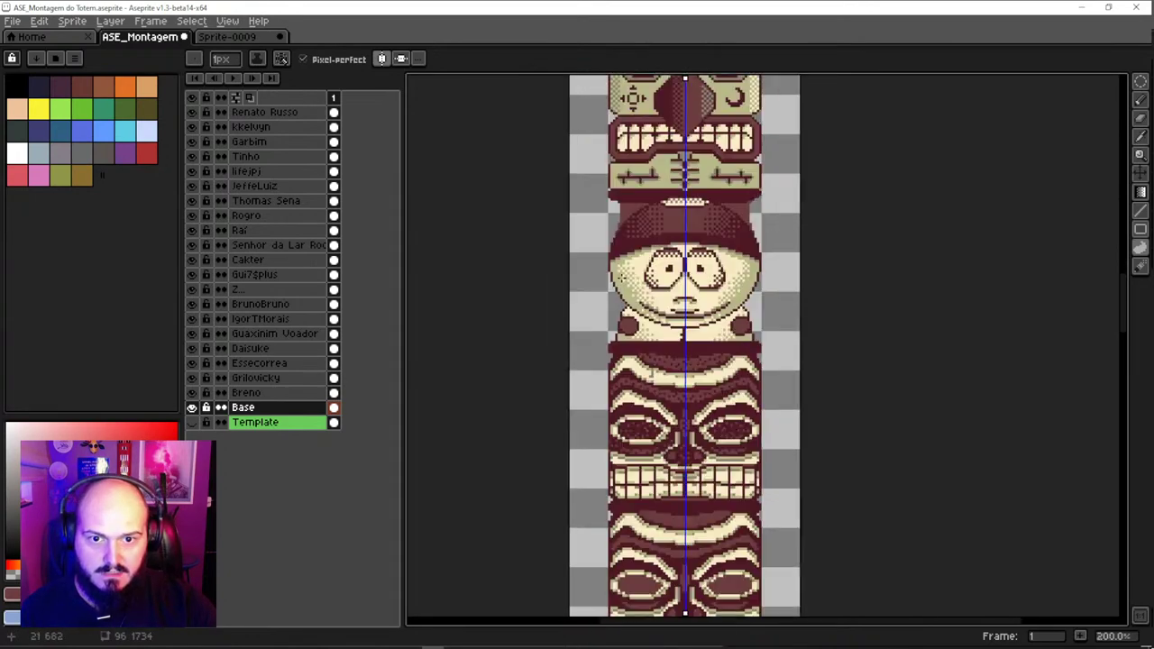
{"action": "scroll", "coordinate": [650, 200], "scroll_direction": "up", "scroll_amount": 3}
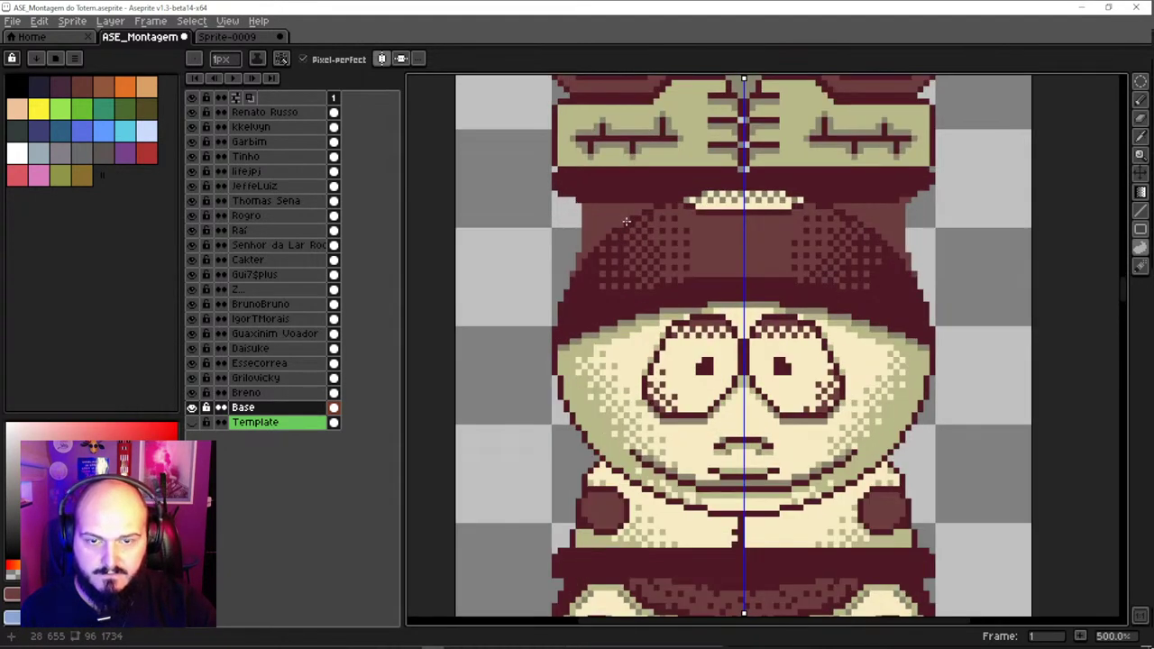
Using the hat's dark edge colour, paint a dark edge up the hat's sides and touch up its pixels
{"action": "key", "text": "b"}
{"action": "left_click", "coordinate": [599, 269], "text": "ctrl"}
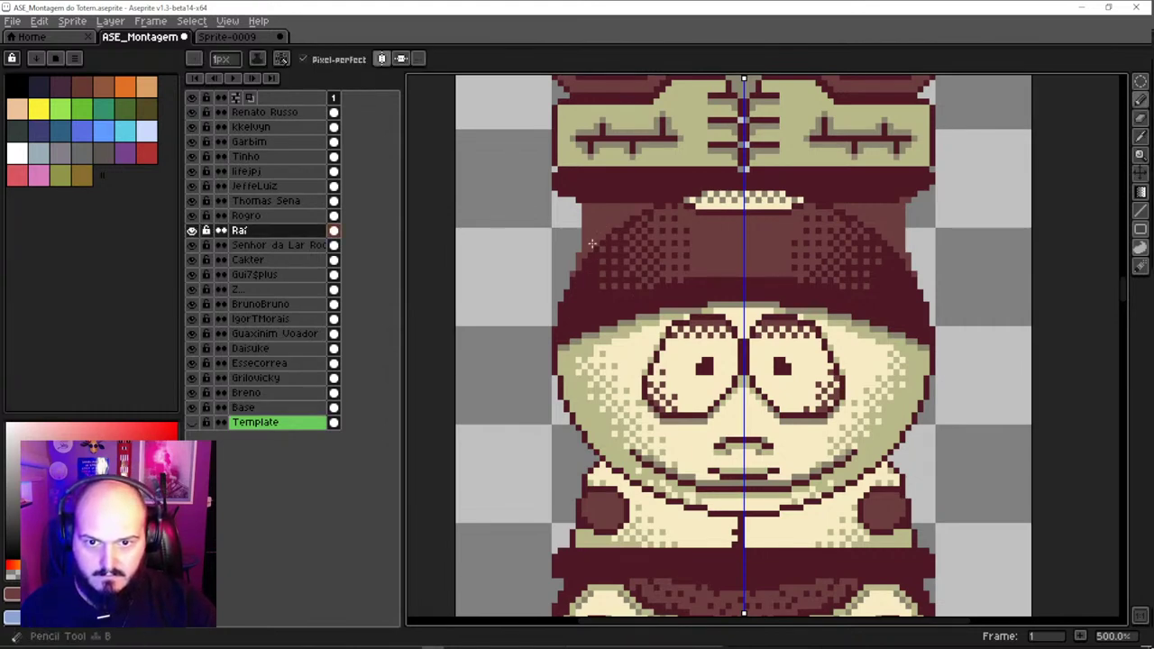
{"action": "left_click", "coordinate": [593, 239], "text": "ctrl"}
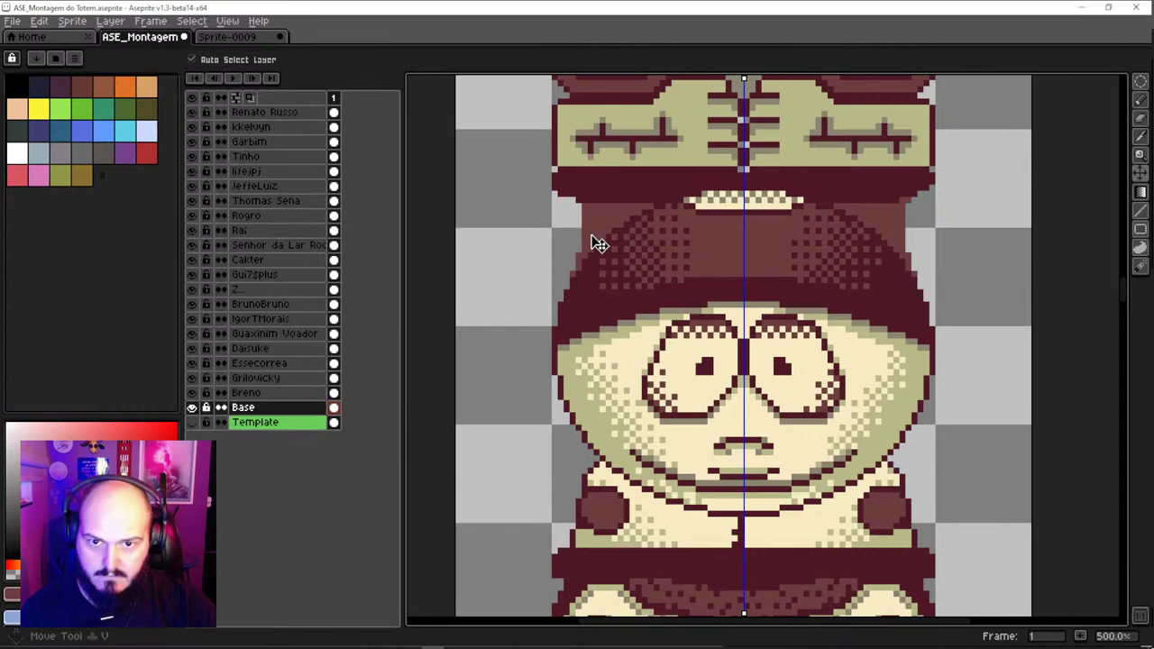
{"action": "left_click", "coordinate": [597, 245], "text": "ctrl"}
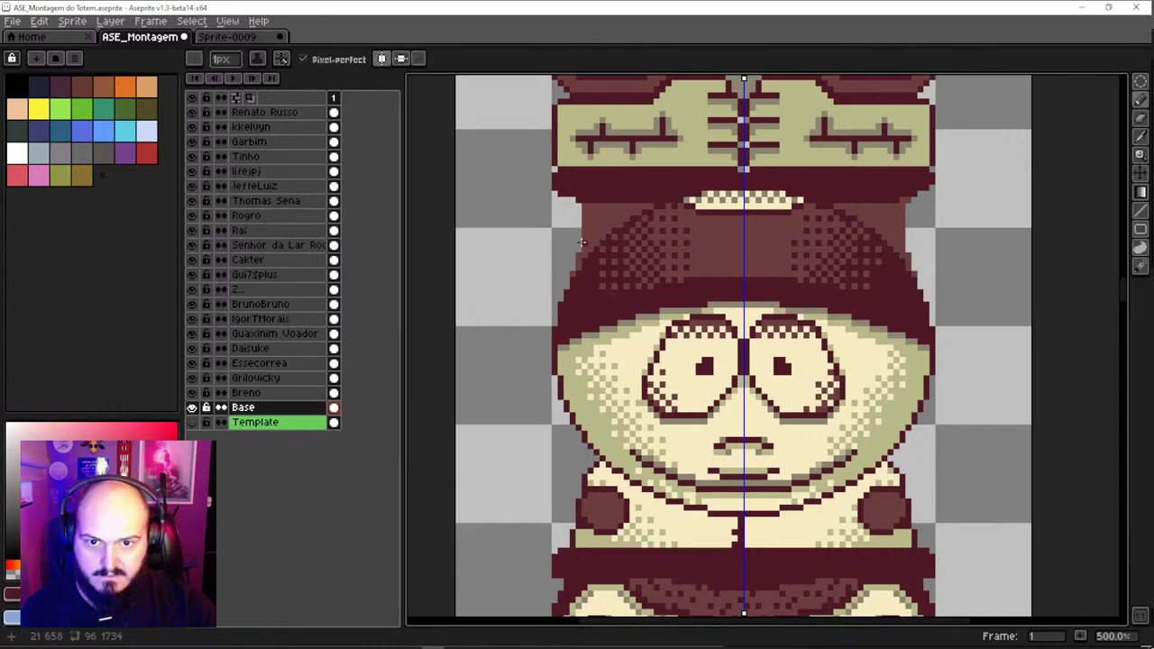
{"action": "left_click_drag", "start_coordinate": [580, 249], "coordinate": [577, 203]}
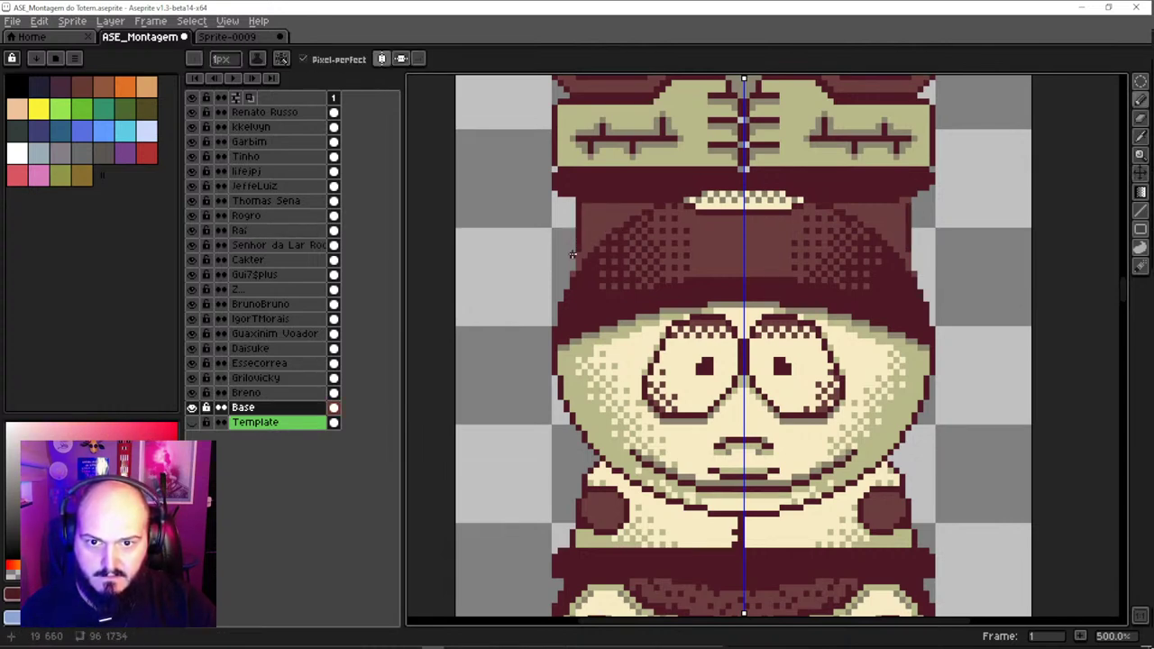
{"action": "left_click_drag", "start_coordinate": [566, 275], "coordinate": [566, 280]}
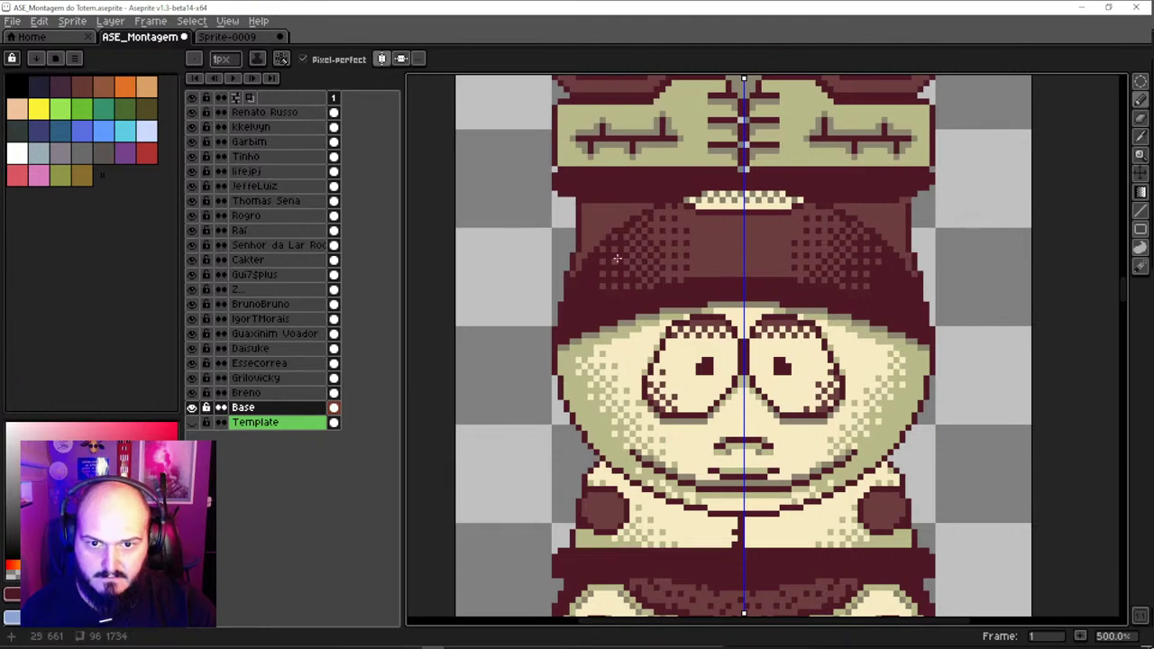
{"action": "scroll", "coordinate": [616, 258], "scroll_direction": "down", "scroll_amount": 5}
{"action": "scroll", "coordinate": [630, 309], "scroll_direction": "up", "scroll_amount": 1}
{"action": "scroll", "coordinate": [642, 283], "scroll_direction": "up", "scroll_amount": 1}
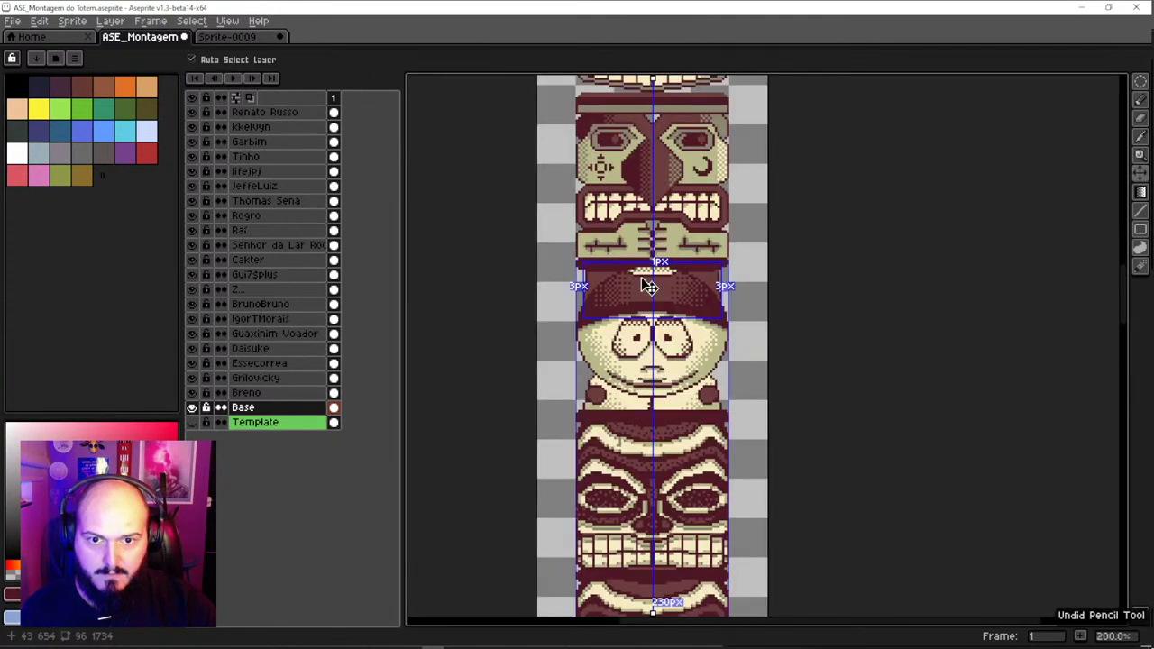
{"action": "scroll", "coordinate": [631, 307], "scroll_direction": "up", "scroll_amount": 3}
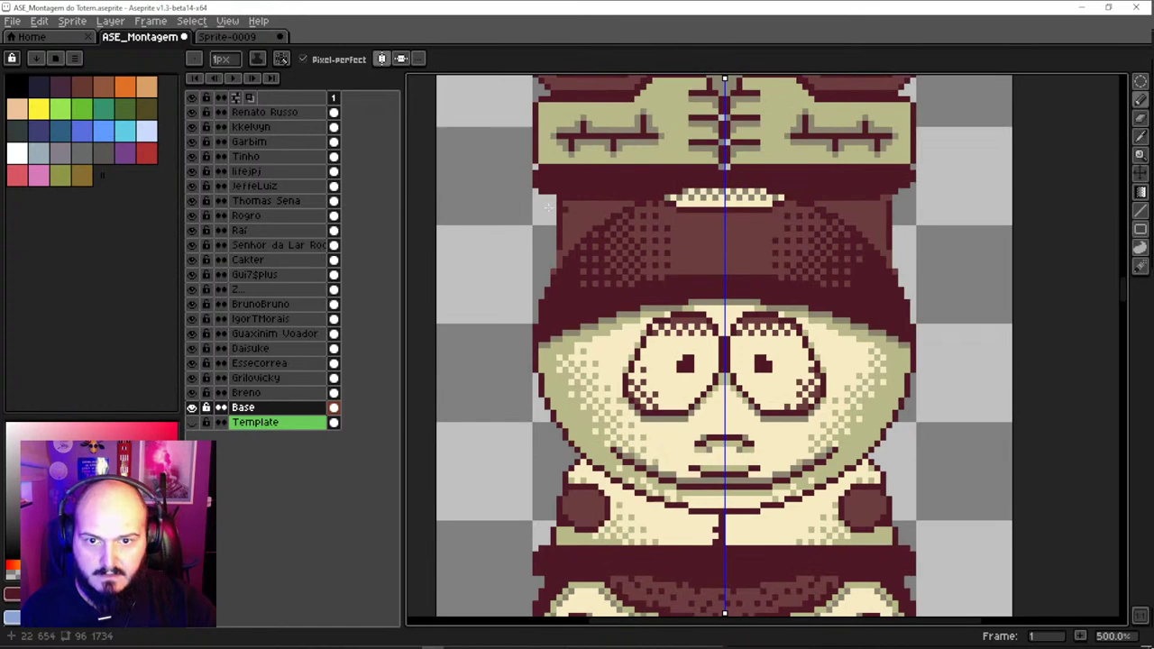
Replace the current palette with a New Palette from Sprite of only the maroon and cream colours
{"action": "left_click", "coordinate": [72, 20]}
{"action": "mouse_move", "coordinate": [102, 116]}
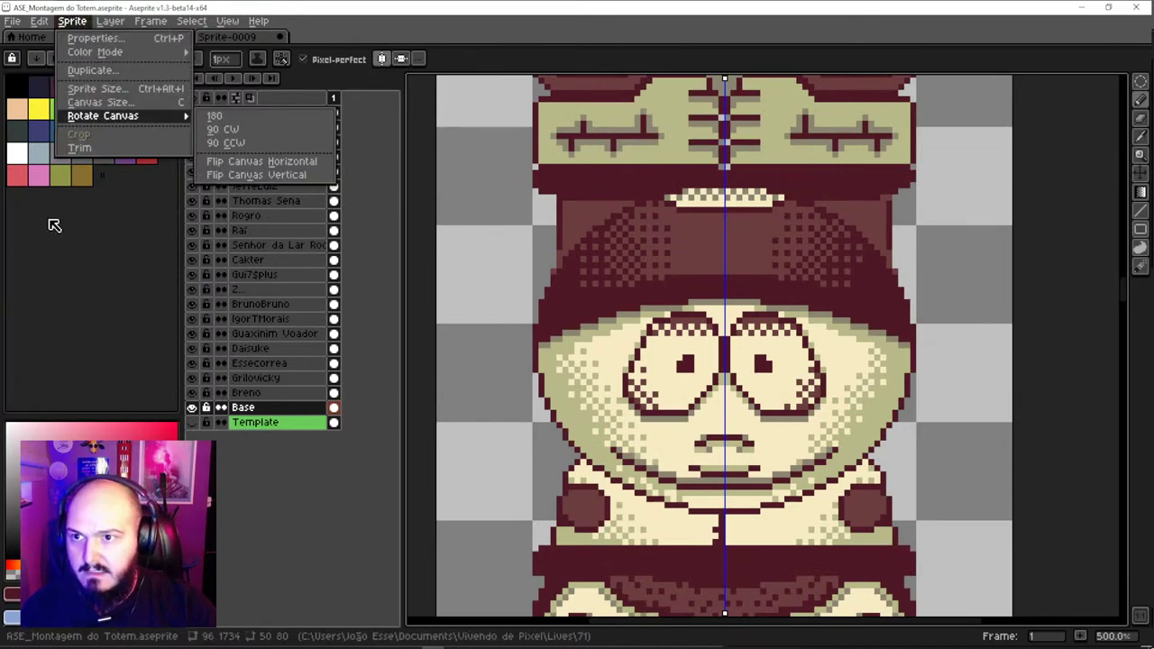
{"action": "left_click", "coordinate": [74, 58]}
{"action": "left_click", "coordinate": [74, 58]}
{"action": "left_click", "coordinate": [130, 330]}
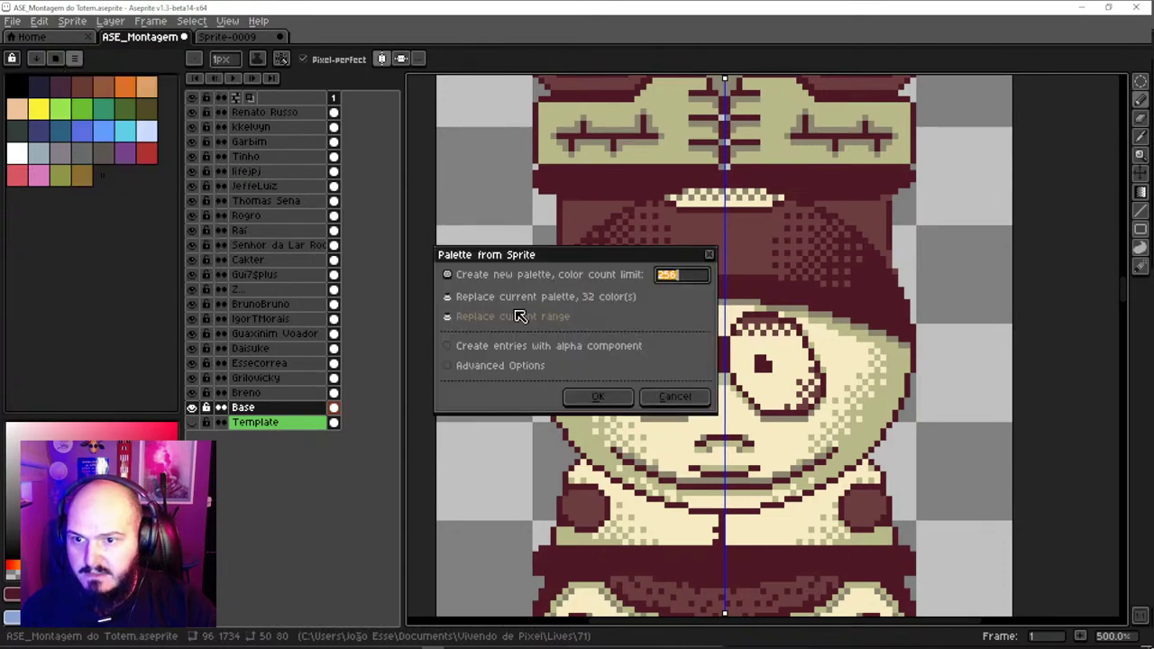
{"action": "left_click", "coordinate": [582, 395]}
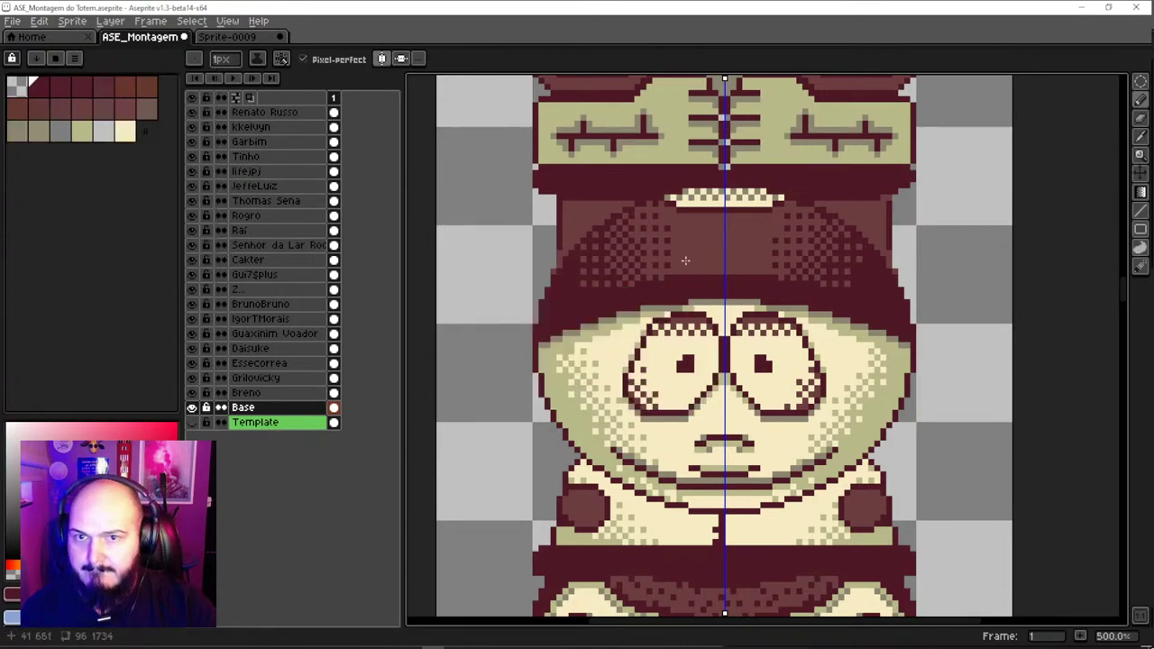
Scroll and zoom along the tall totem to review all the stacked faces
{"action": "scroll", "coordinate": [685, 260], "scroll_direction": "down", "scroll_amount": 6}
{"action": "scroll", "coordinate": [685, 259], "scroll_direction": "up", "scroll_amount": 3}
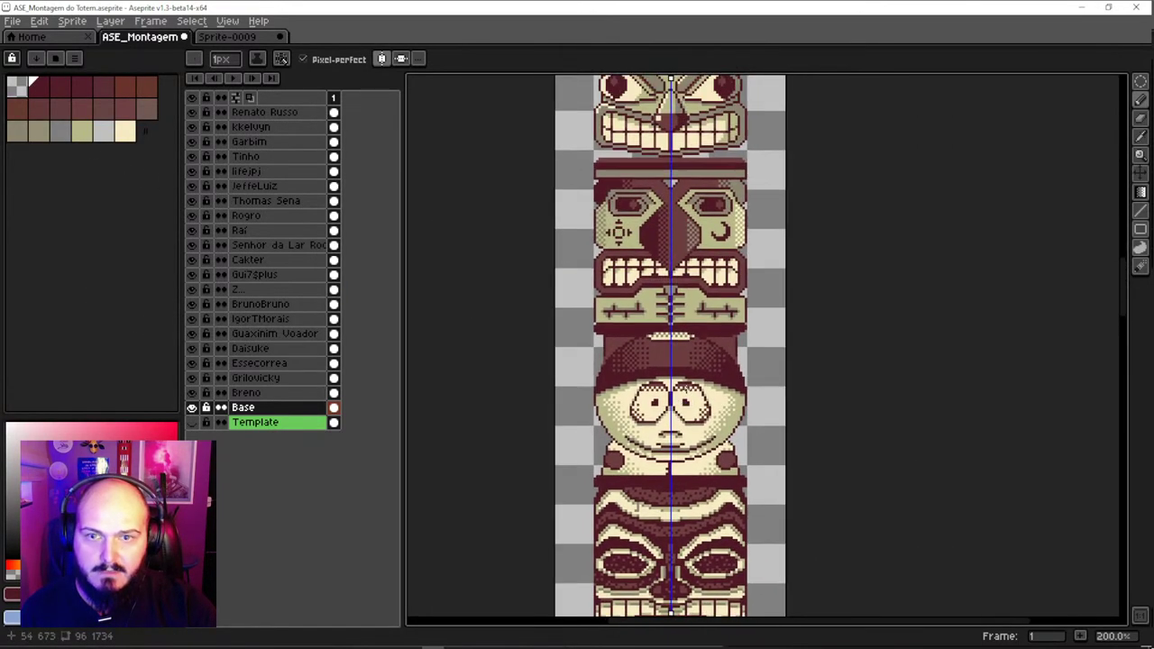
{"action": "scroll", "coordinate": [685, 262], "scroll_direction": "down", "scroll_amount": 4}
{"action": "scroll", "coordinate": [696, 193], "scroll_direction": "up", "scroll_amount": 4}
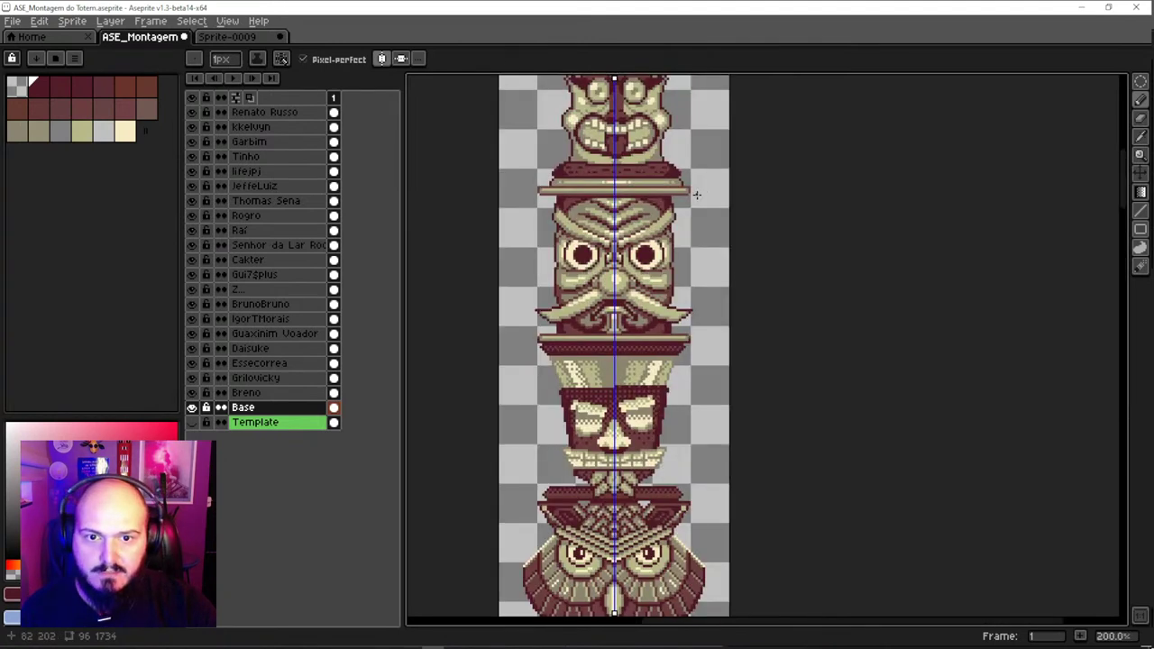
{"action": "scroll", "coordinate": [696, 194], "scroll_direction": "down", "scroll_amount": 4}
{"action": "scroll", "coordinate": [648, 451], "scroll_direction": "up", "scroll_amount": 4}
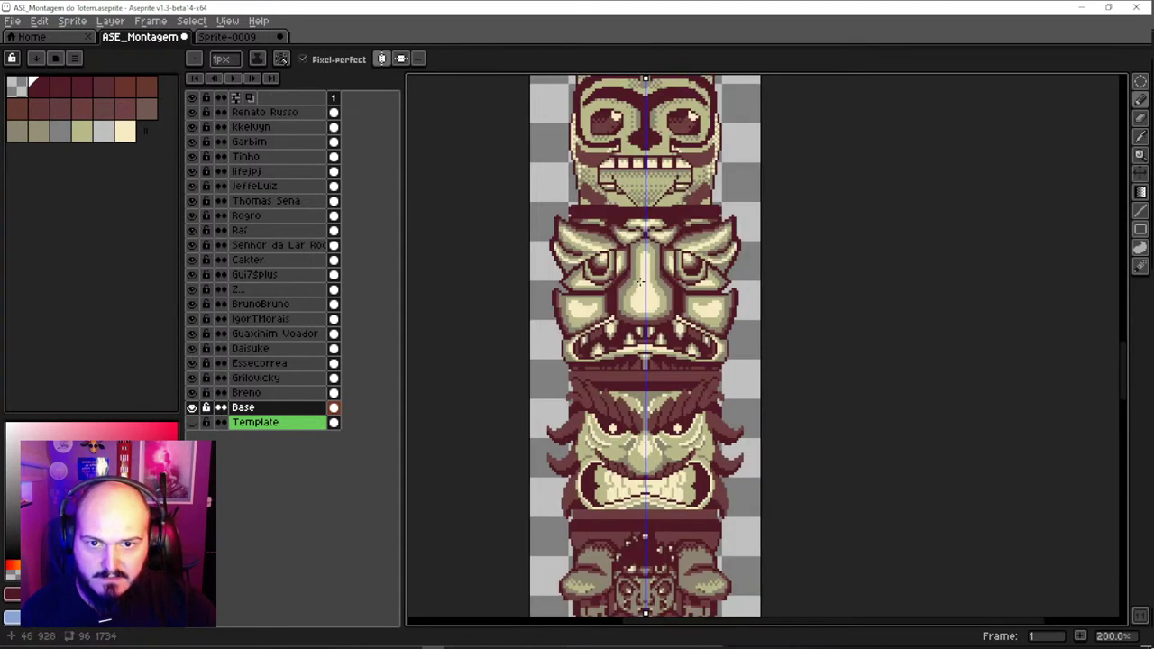
{"action": "scroll", "coordinate": [634, 469], "scroll_direction": "down", "scroll_amount": 10}
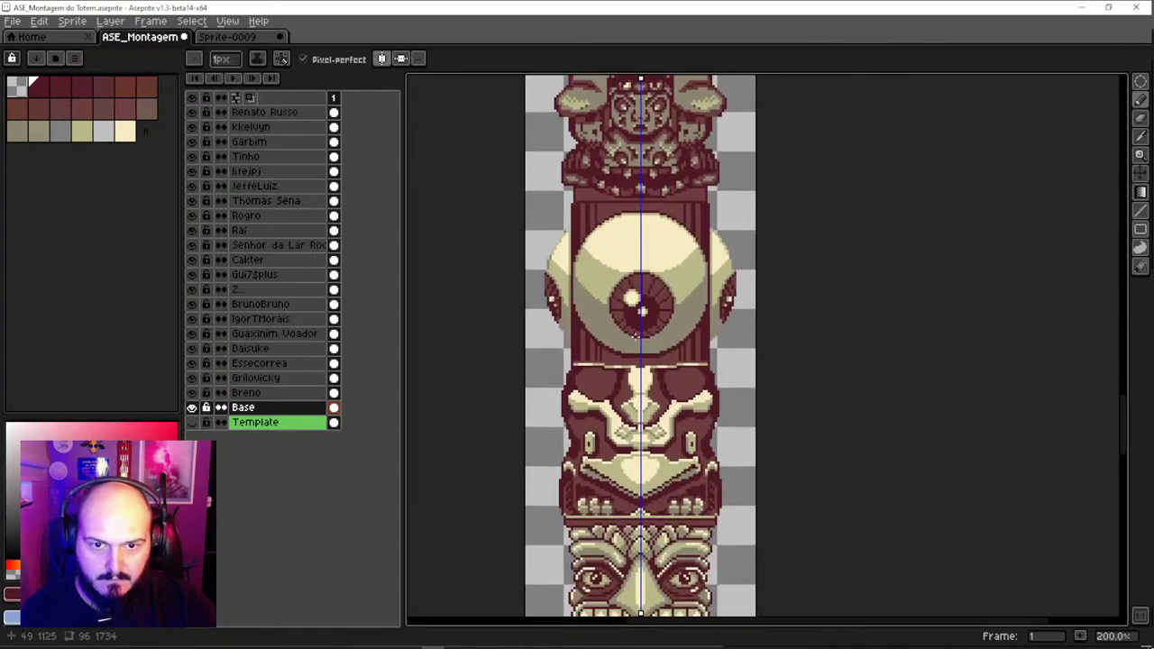
{"action": "scroll", "coordinate": [629, 346], "scroll_direction": "down", "scroll_amount": 10}
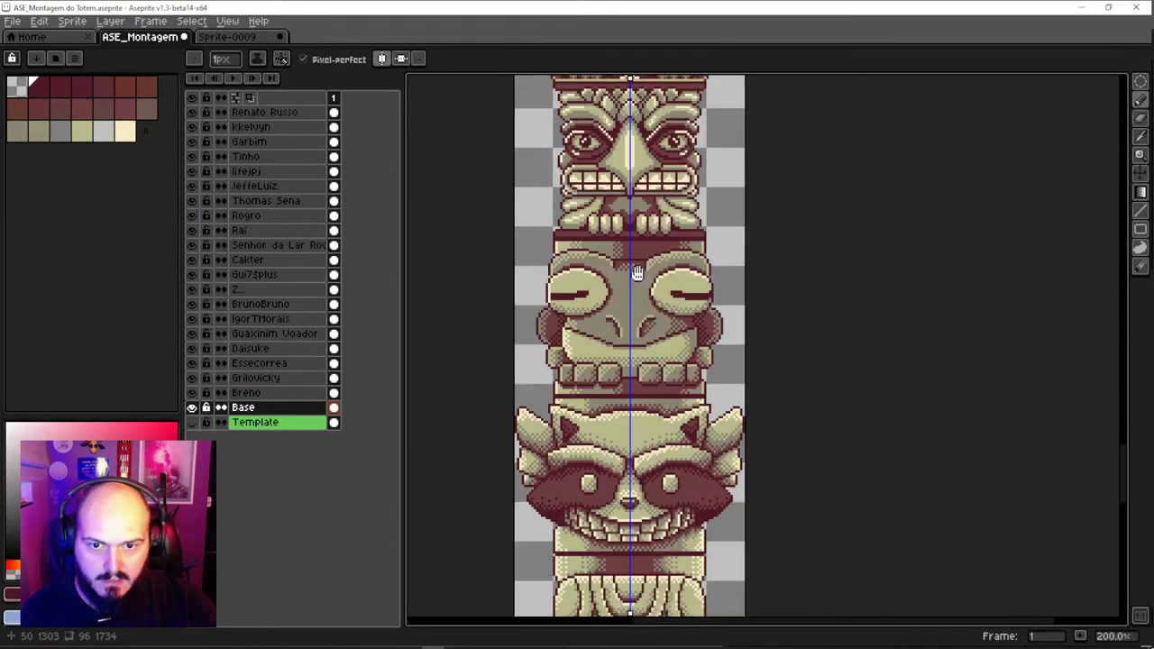
{"action": "scroll", "coordinate": [629, 361], "scroll_direction": "down", "scroll_amount": 3}
{"action": "scroll", "coordinate": [629, 361], "scroll_direction": "down", "scroll_amount": 4}
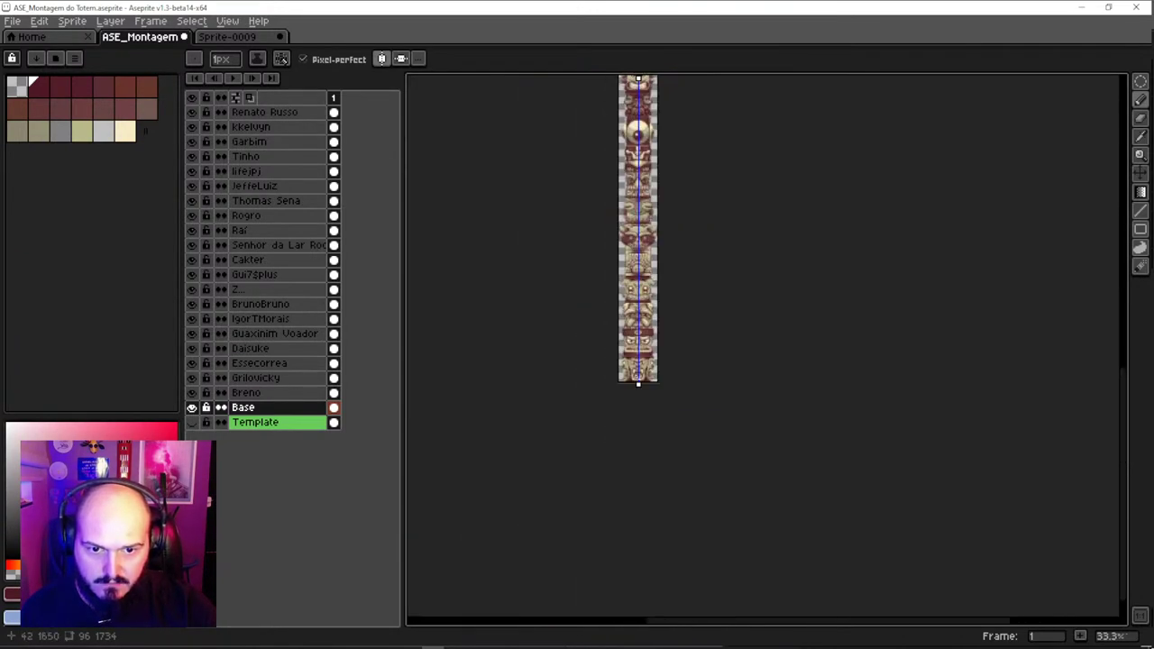
{"action": "scroll", "coordinate": [630, 361], "scroll_direction": "up", "scroll_amount": 3}
{"action": "scroll", "coordinate": [646, 345], "scroll_direction": "up", "scroll_amount": 1}
{"action": "key", "text": "v"}
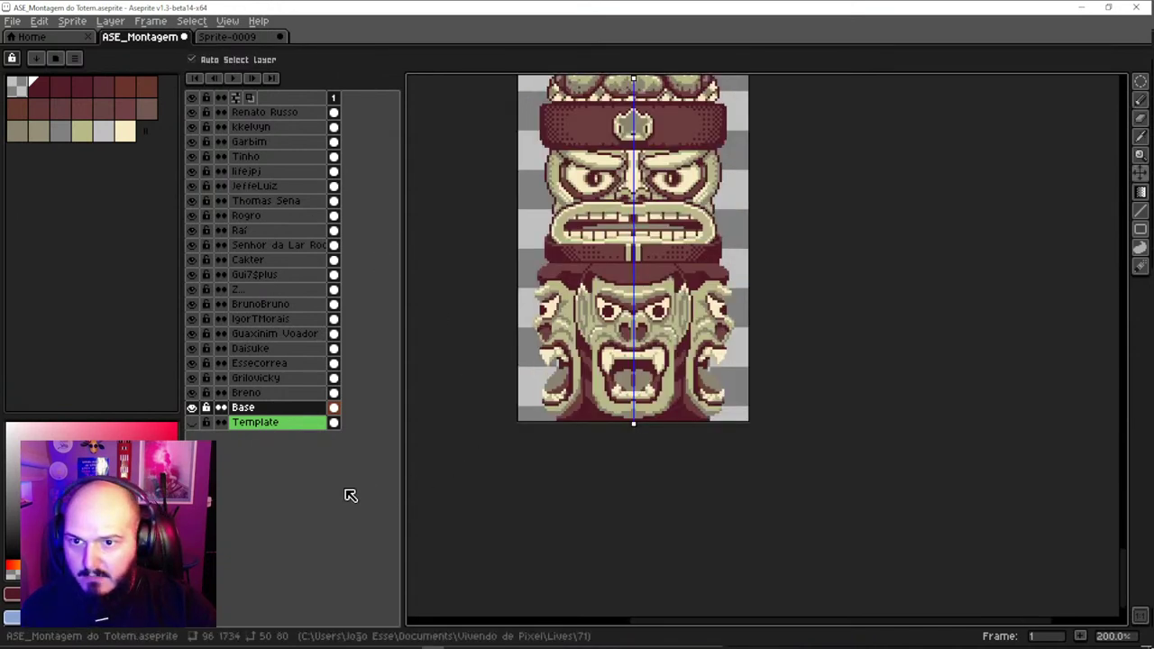
{"action": "left_click", "coordinate": [191, 422]}
{"action": "left_click_drag", "start_coordinate": [528, 395], "coordinate": [508, 327]}
{"action": "key", "text": "ctrl+z"}
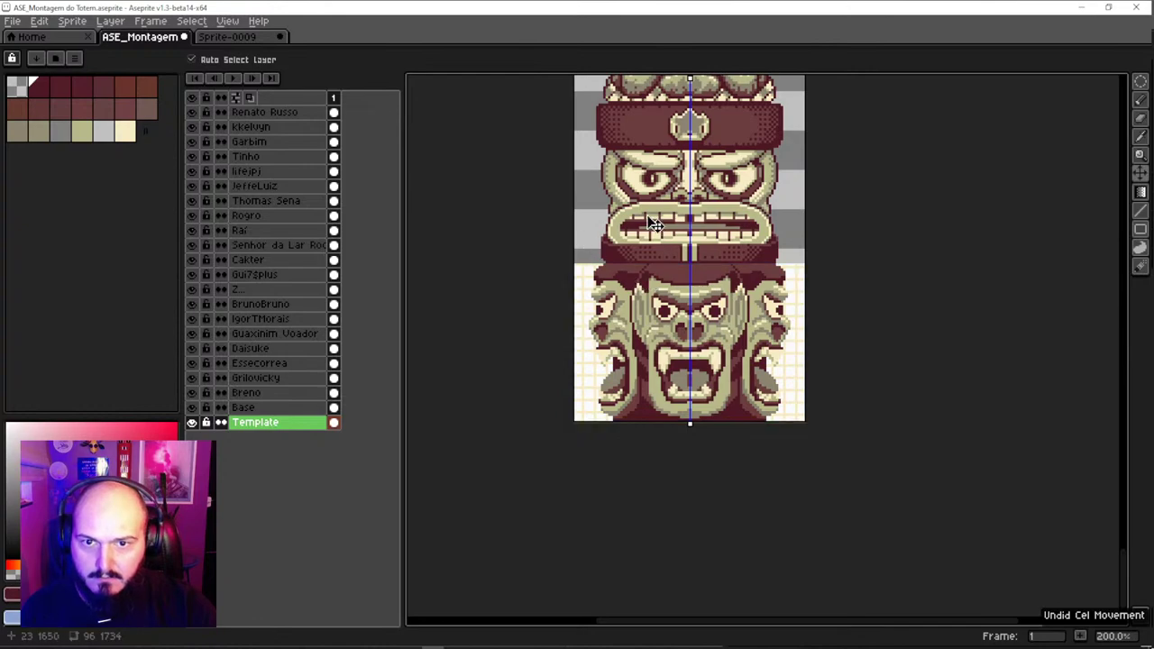
{"action": "left_click_drag", "start_coordinate": [655, 224], "coordinate": [664, 436]}
{"action": "left_click_drag", "start_coordinate": [657, 335], "coordinate": [706, 406]}
{"action": "scroll", "coordinate": [706, 406], "scroll_direction": "up", "scroll_amount": 10}
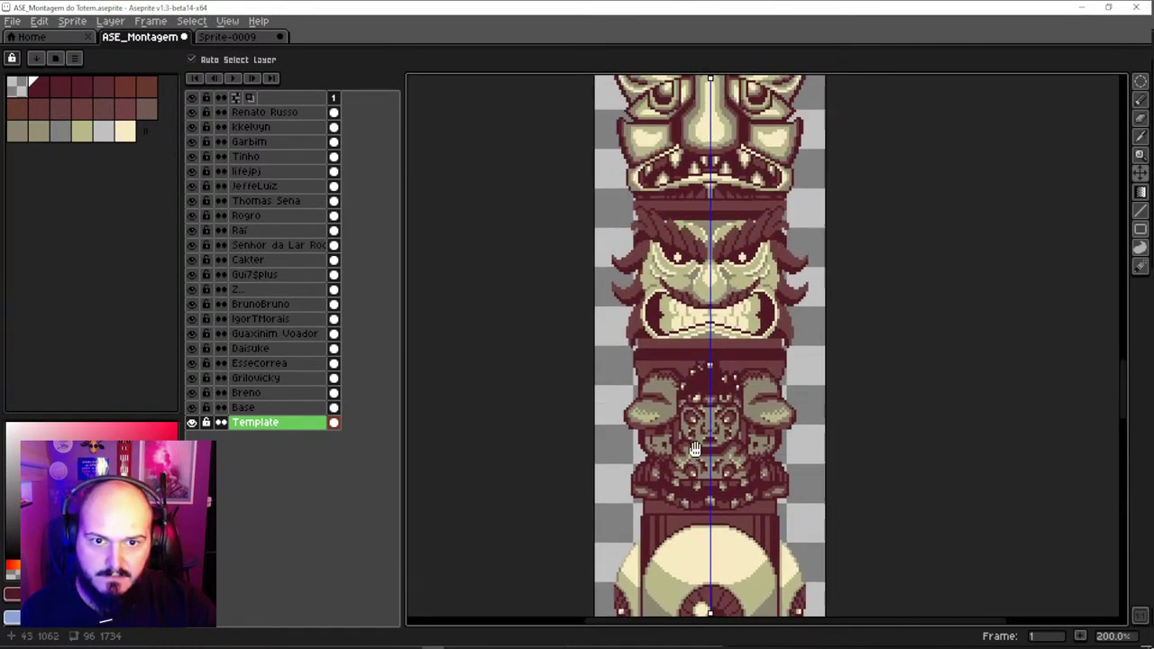
{"action": "scroll", "coordinate": [708, 462], "scroll_direction": "up", "scroll_amount": 5}
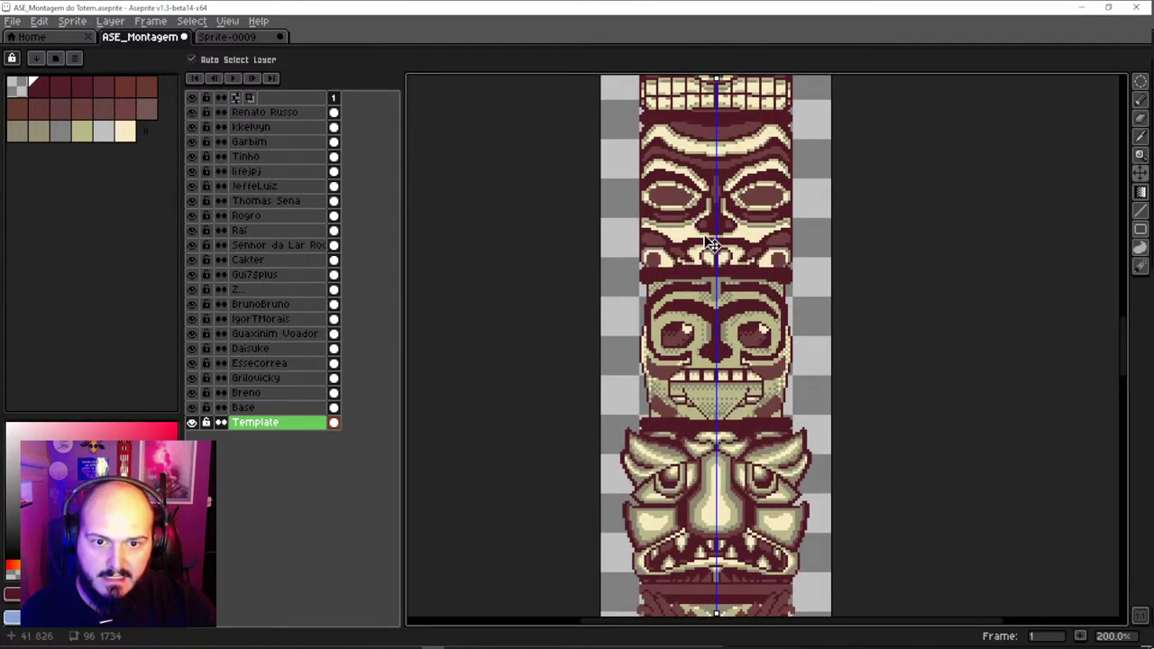
{"action": "scroll", "coordinate": [712, 244], "scroll_direction": "up", "scroll_amount": 2}
{"action": "scroll", "coordinate": [703, 280], "scroll_direction": "up", "scroll_amount": 1}
{"action": "scroll", "coordinate": [704, 279], "scroll_direction": "down", "scroll_amount": 4}
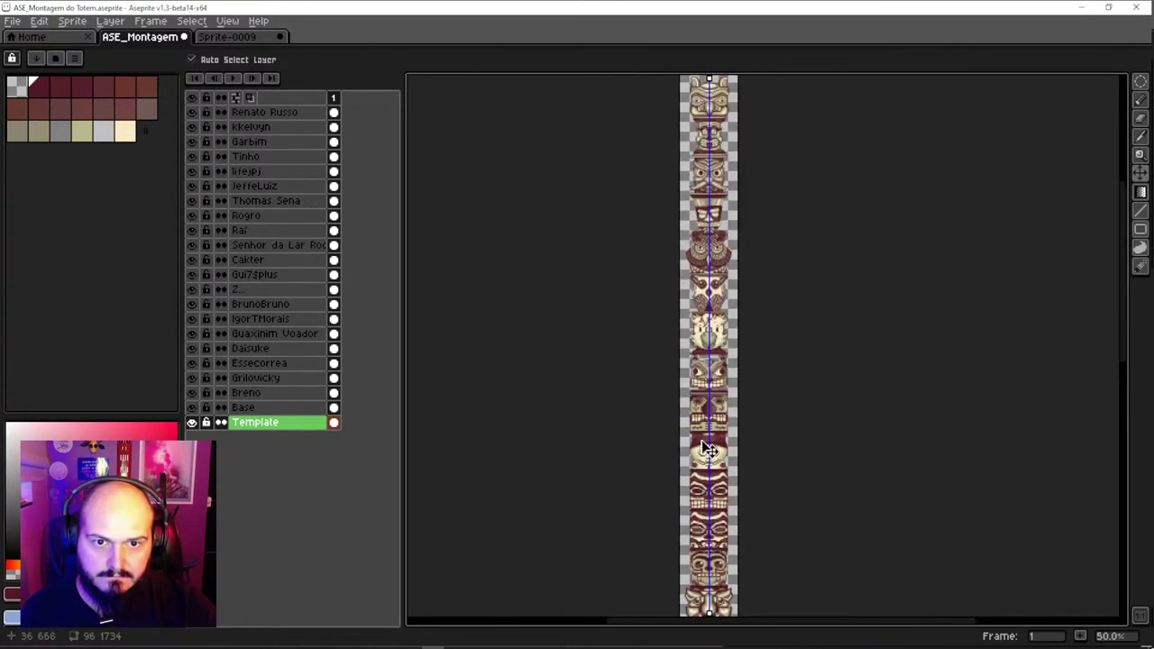
{"action": "scroll", "coordinate": [707, 451], "scroll_direction": "up", "scroll_amount": 2}
{"action": "scroll", "coordinate": [713, 478], "scroll_direction": "down", "scroll_amount": 1}
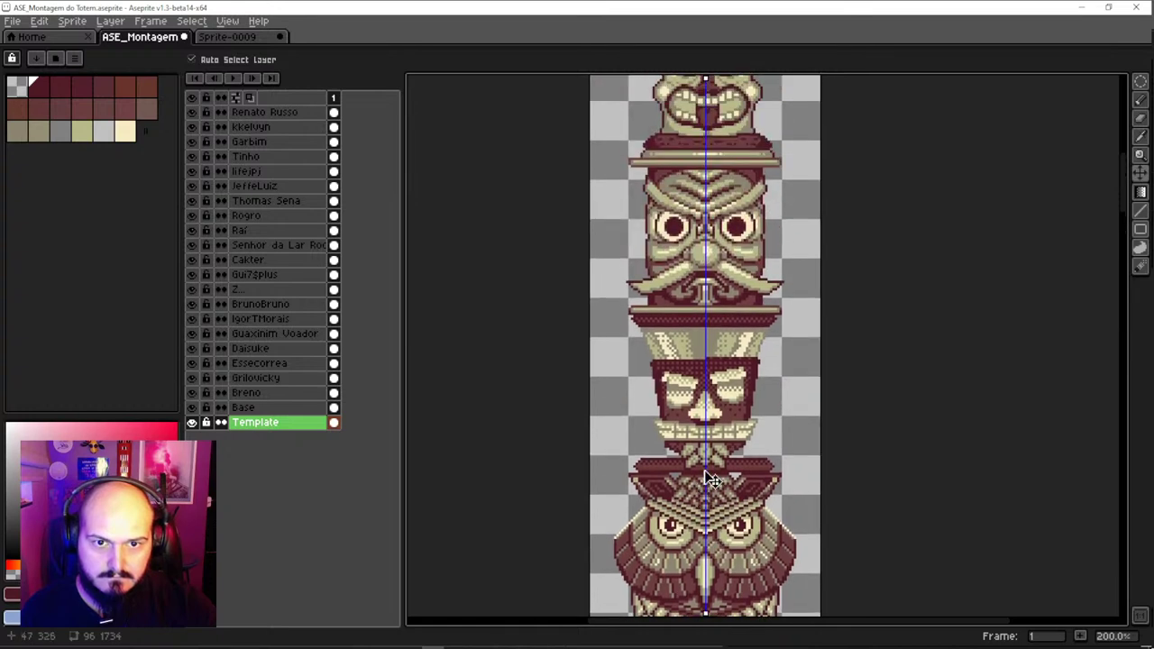
{"action": "scroll", "coordinate": [712, 270], "scroll_direction": "up", "scroll_amount": 10}
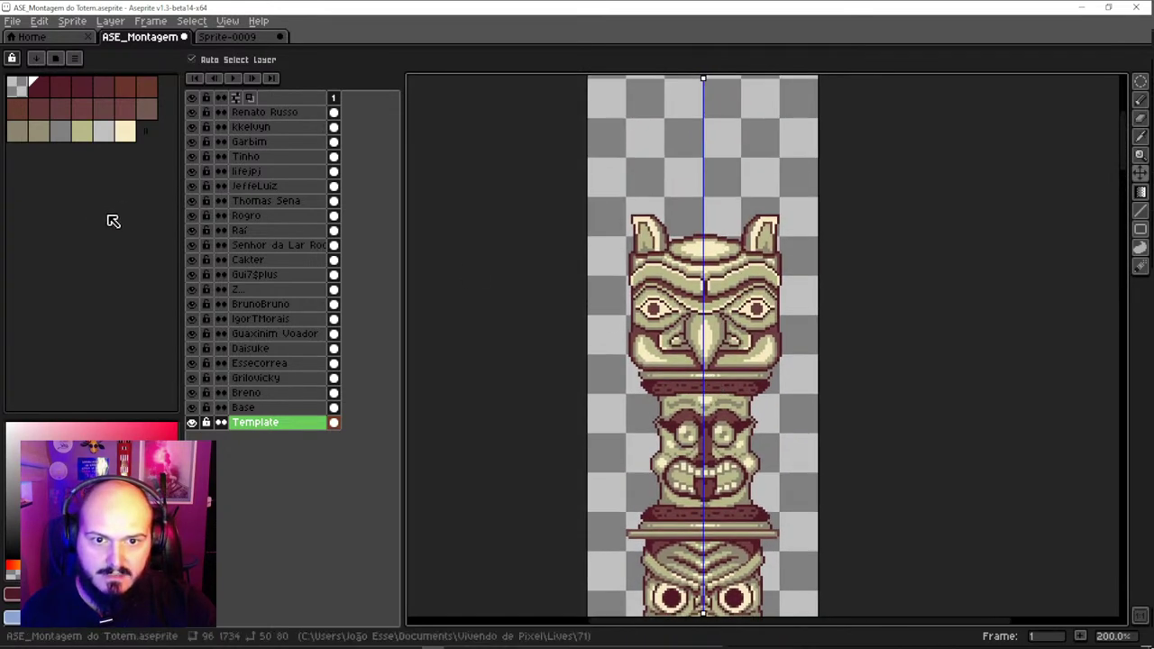
{"action": "scroll", "coordinate": [554, 389], "scroll_direction": "up", "scroll_amount": 1}
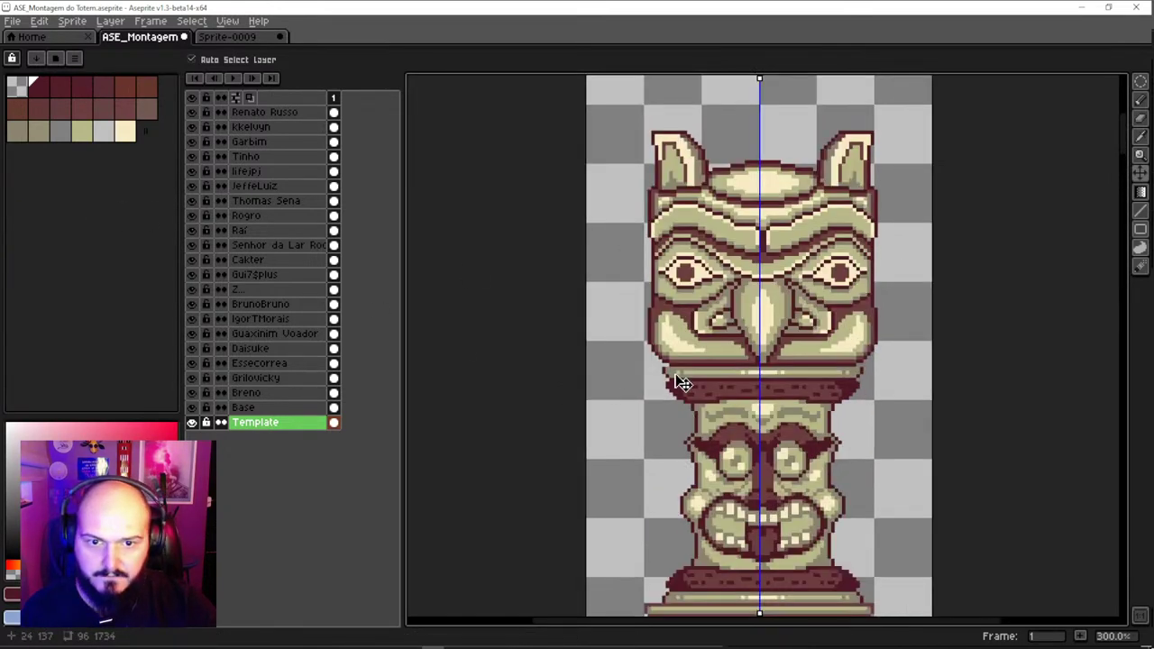
{"action": "scroll", "coordinate": [701, 261], "scroll_direction": "down", "scroll_amount": 3}
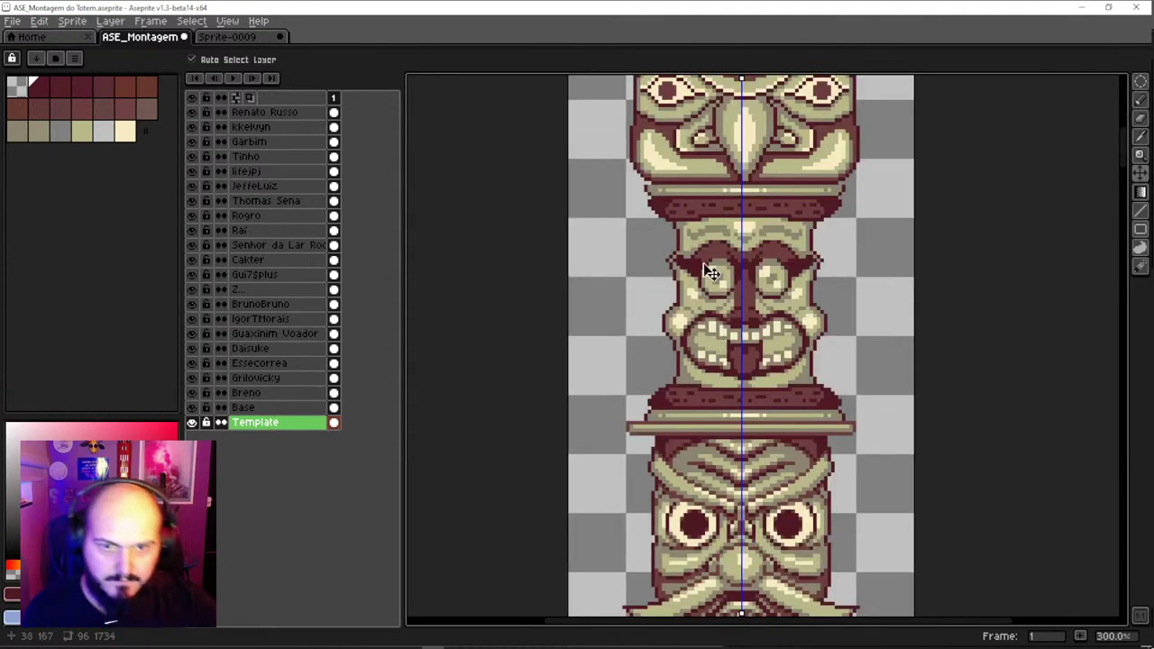
{"action": "scroll", "coordinate": [706, 193], "scroll_direction": "up", "scroll_amount": 1}
{"action": "key", "text": "ctrl+alt+c"}
On the Kkelvyn layer, shift the face piece one pixel left onto the symmetry line
{"action": "key", "text": "Escape"}
{"action": "left_click", "coordinate": [710, 188]}
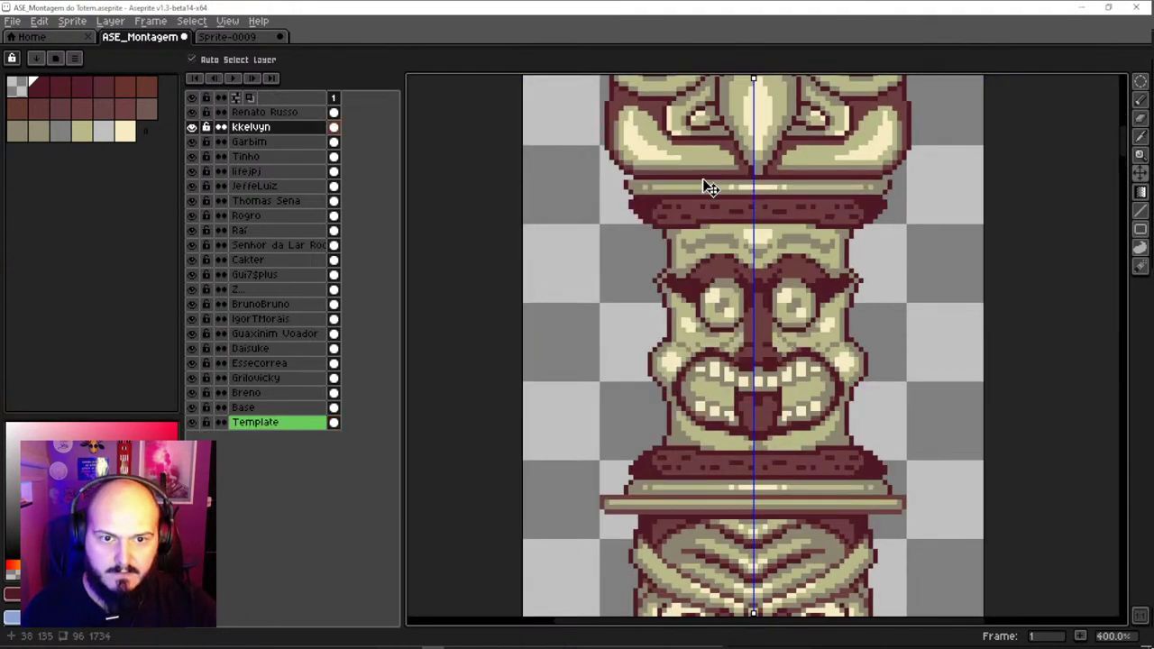
{"action": "key", "text": "ctrl"}
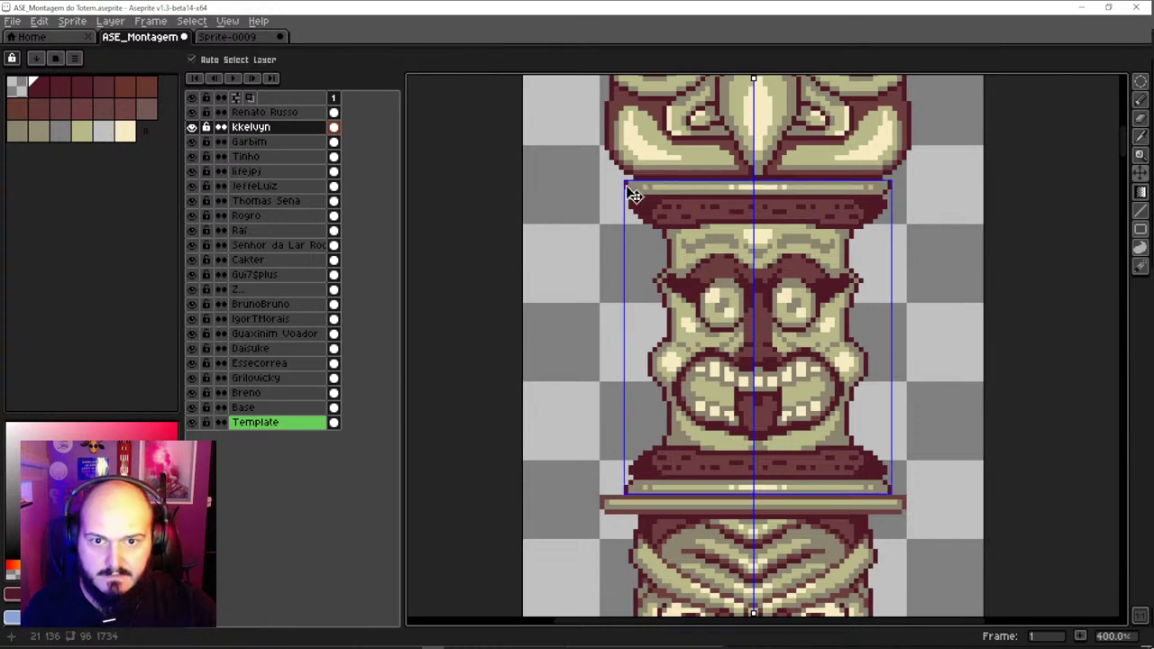
{"action": "key", "text": "ctrl"}
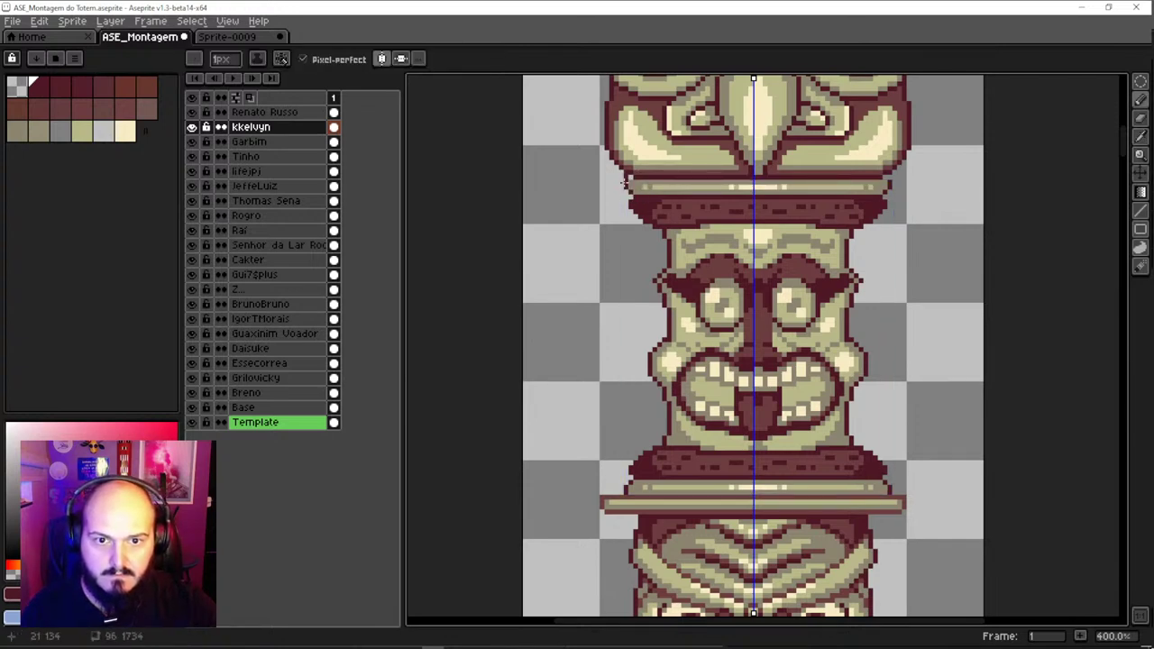
{"action": "key", "text": "ctrl"}
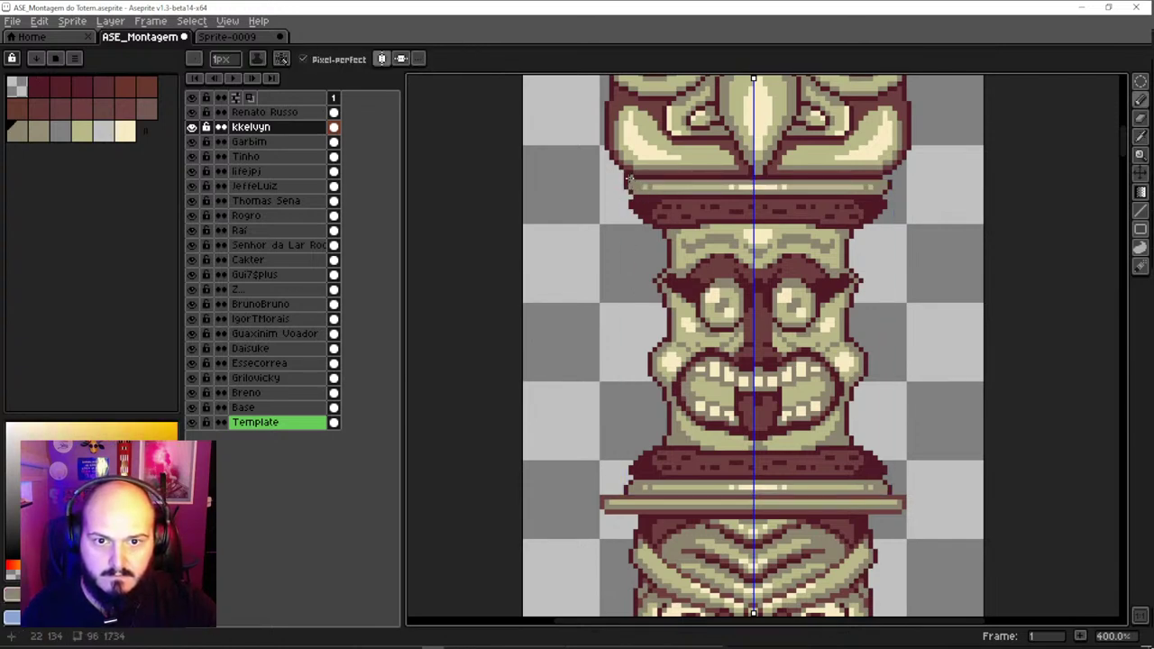
{"action": "key", "text": "ctrl"}
{"action": "left_click_drag", "start_coordinate": [644, 191], "coordinate": [591, 281]}
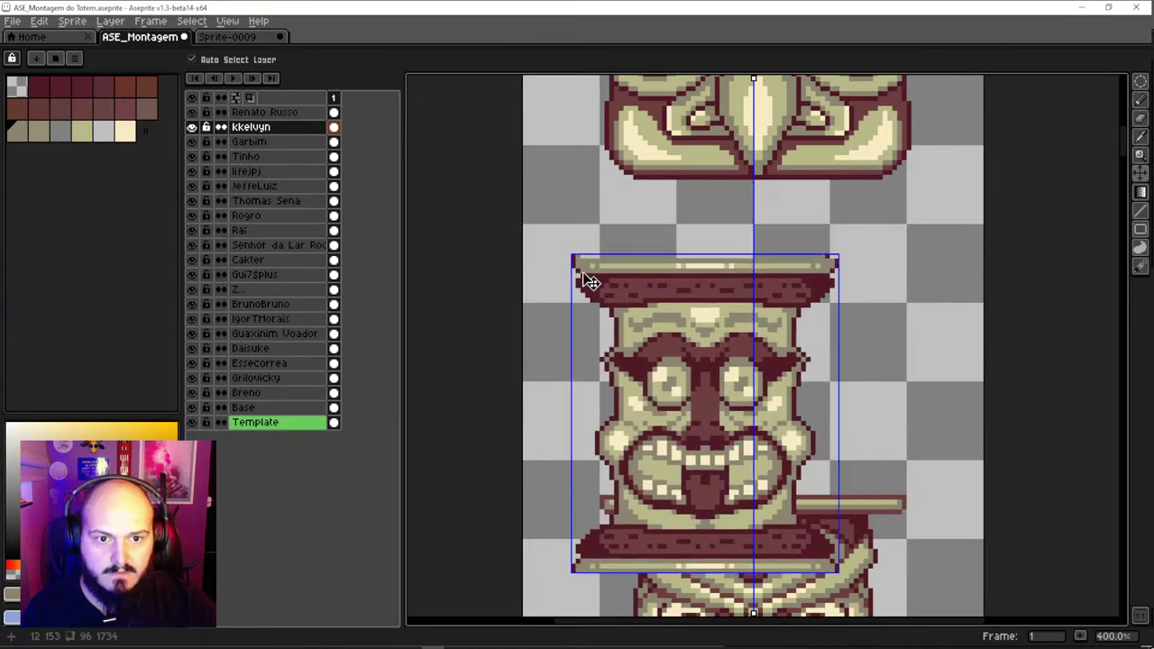
{"action": "key", "text": "ctrl+z"}
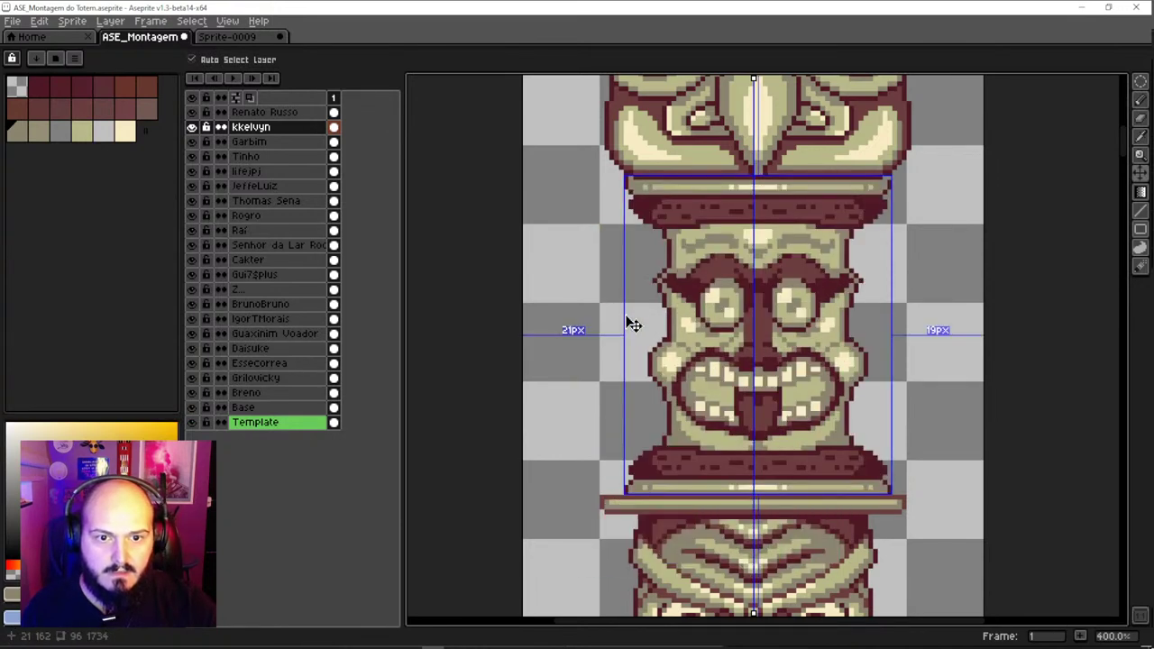
{"action": "left_click_drag", "start_coordinate": [814, 297], "coordinate": [810, 298]}
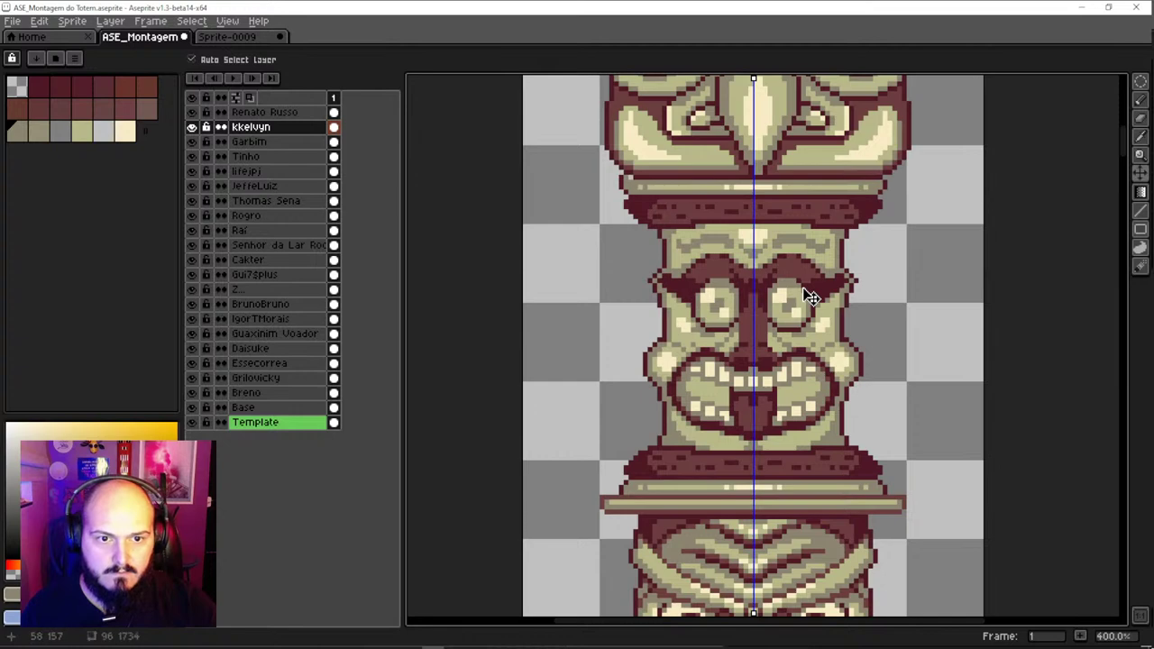
Test-move the Renato Russo top piece down, then undo it
{"action": "left_click", "coordinate": [674, 178]}
{"action": "left_click_drag", "start_coordinate": [718, 233], "coordinate": [717, 541]}
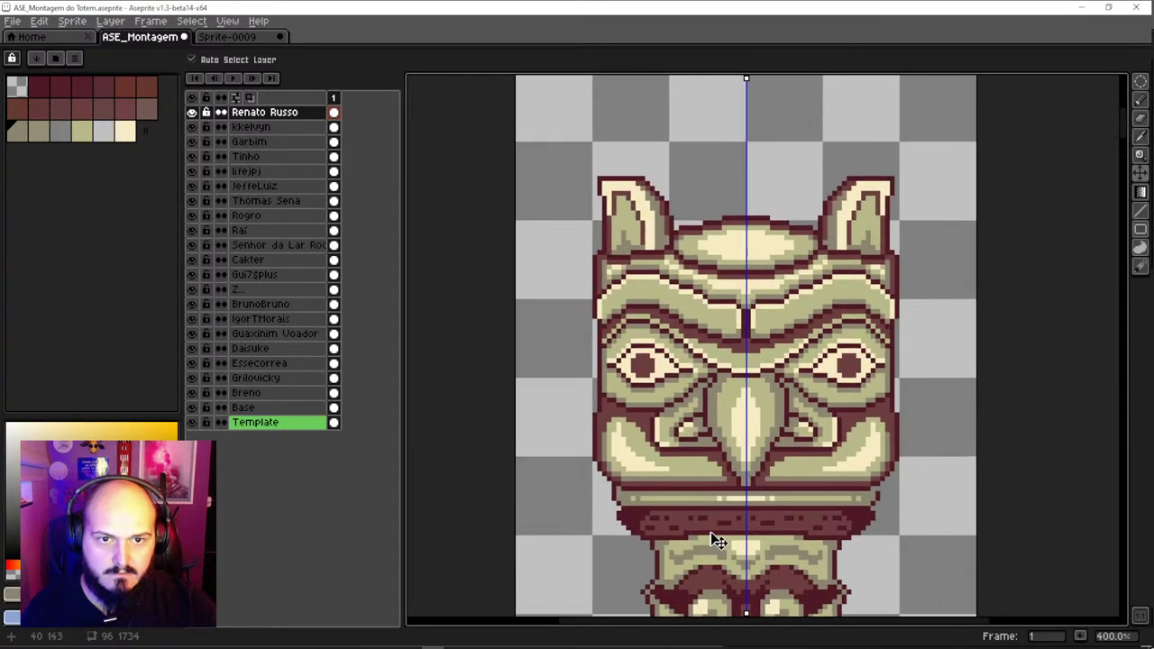
{"action": "mouse_move", "coordinate": [709, 393]}
{"action": "left_mouse_down"}
{"action": "mouse_move", "coordinate": [711, 190]}
{"action": "mouse_move", "coordinate": [675, 262]}
{"action": "left_mouse_up"}
{"action": "left_click", "coordinate": [636, 316]}
{"action": "key", "text": "ctrl+z"}
Test-move the middle totem piece and undo it, then select the Garbim face layer
{"action": "left_click", "coordinate": [680, 300]}
{"action": "key", "text": "b"}
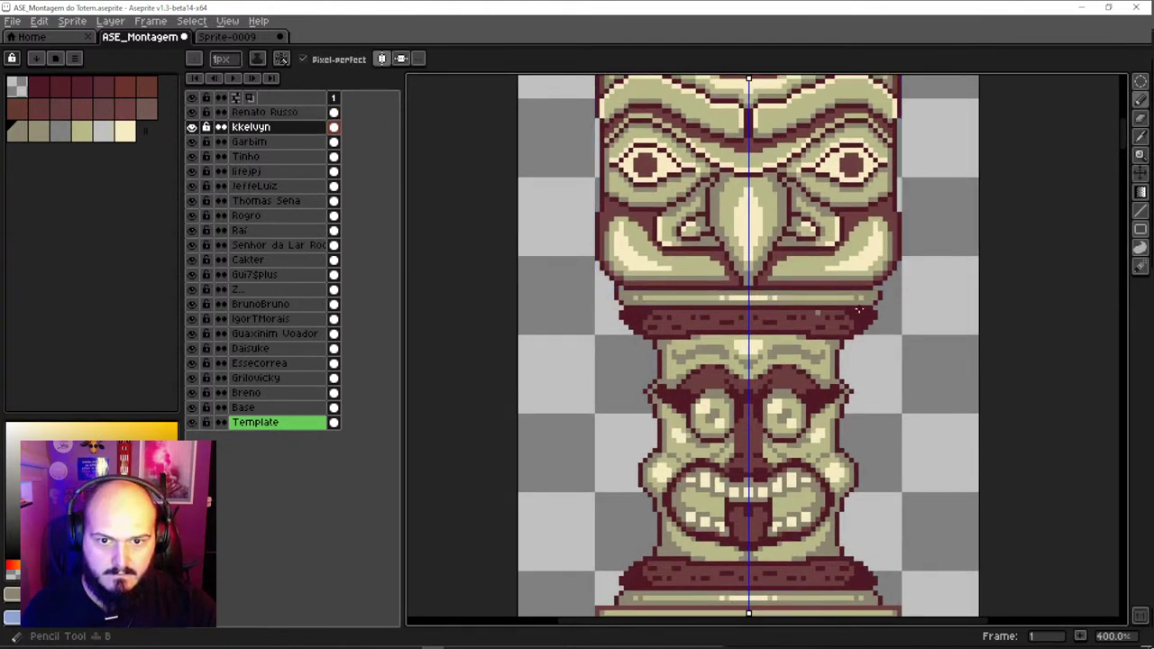
{"action": "key", "text": "alt"}
{"action": "key", "text": "alt"}
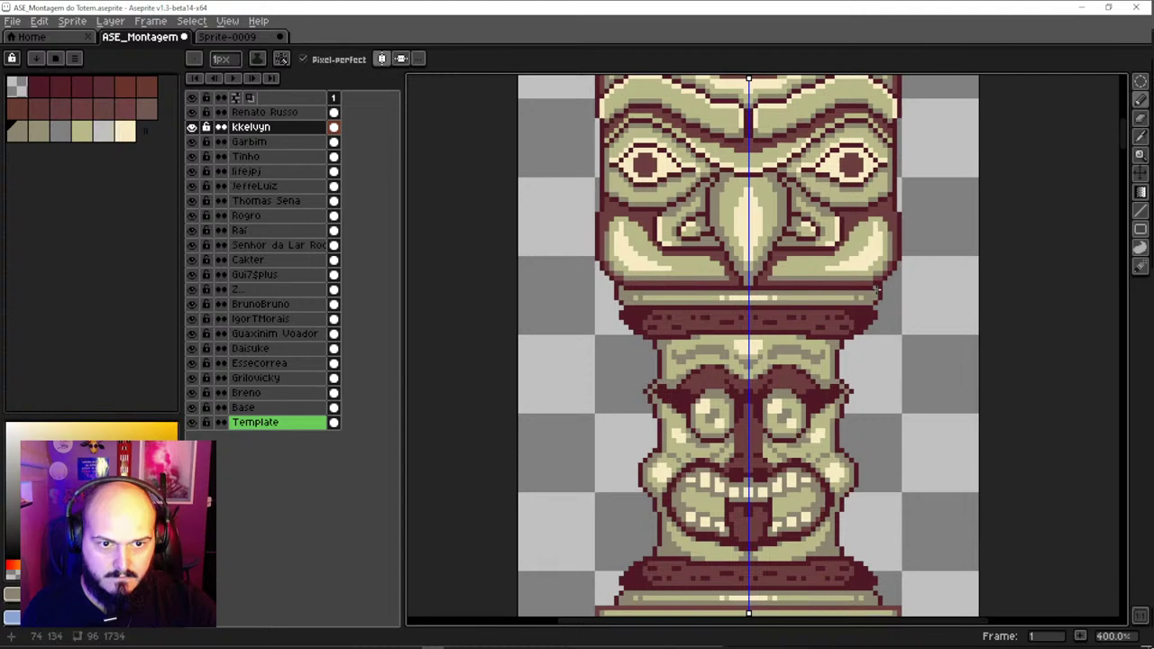
{"action": "scroll", "coordinate": [875, 288], "scroll_direction": "down", "scroll_amount": 3}
{"action": "scroll", "coordinate": [745, 273], "scroll_direction": "up", "scroll_amount": 2}
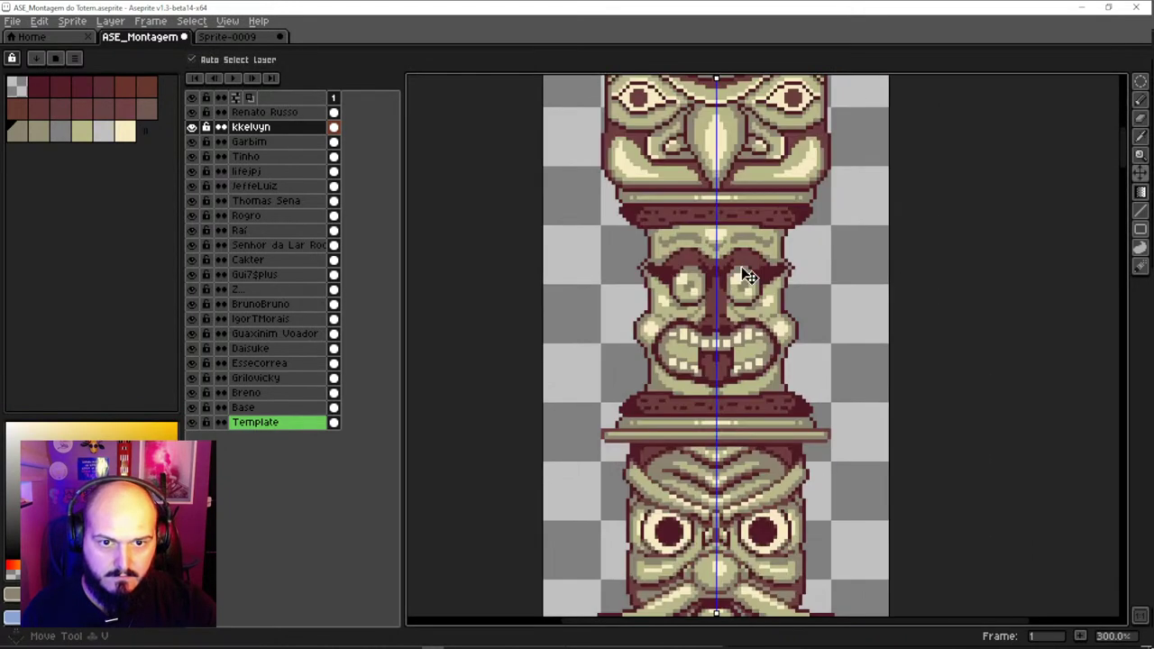
{"action": "left_click_drag", "start_coordinate": [744, 274], "coordinate": [745, 311]}
{"action": "key", "text": "ctrl+z"}
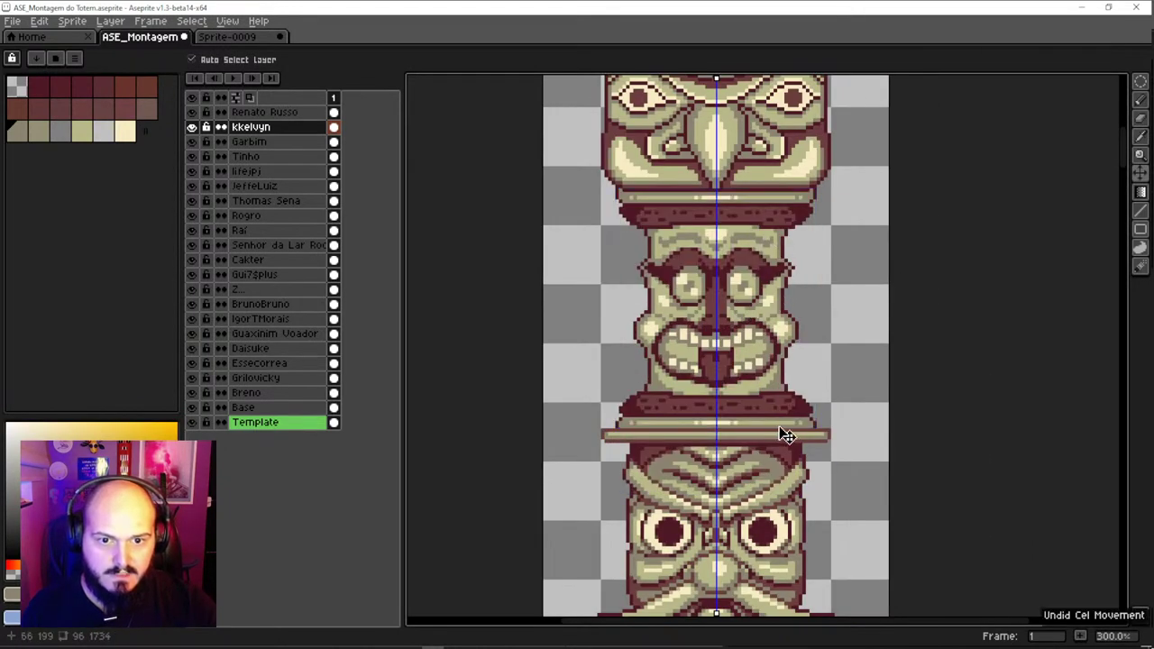
{"action": "scroll", "coordinate": [740, 424], "scroll_direction": "down", "scroll_amount": 4}
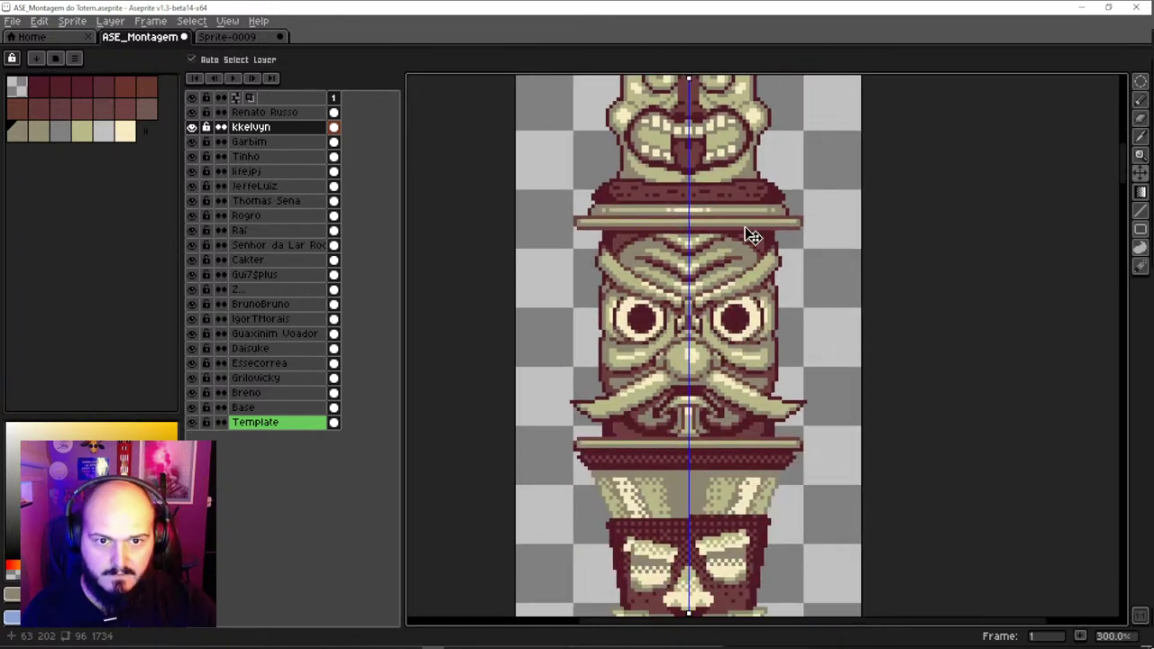
{"action": "scroll", "coordinate": [753, 237], "scroll_direction": "up", "scroll_amount": 1}
{"action": "left_click", "coordinate": [785, 231]}
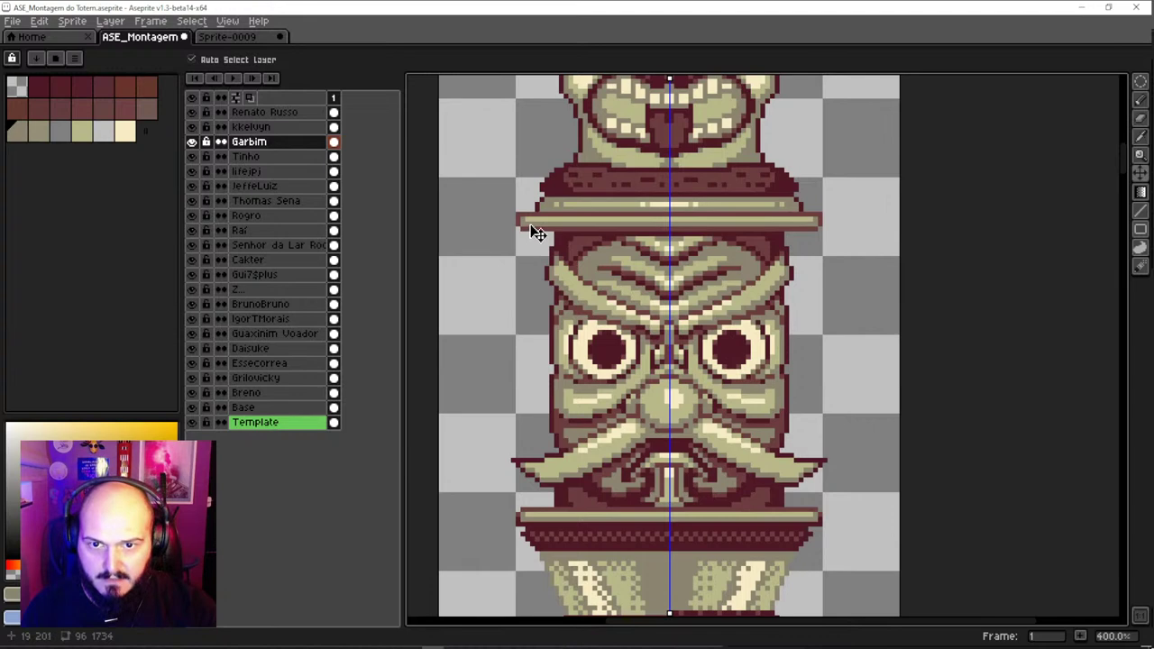
Sample the brim's dark red and paint dark-red edge pixels on the Garbim hat brim
{"action": "scroll", "coordinate": [535, 230], "scroll_direction": "up", "scroll_amount": 2}
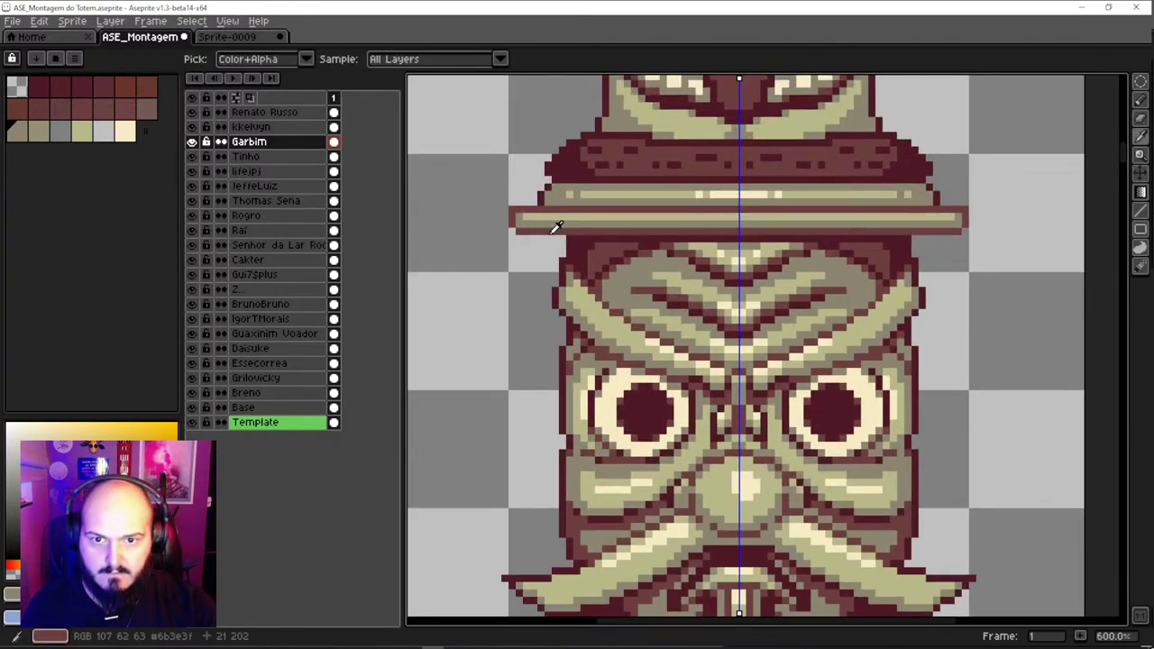
{"action": "left_click", "coordinate": [548, 224], "text": "alt"}
{"action": "left_click", "coordinate": [548, 217], "text": "alt"}
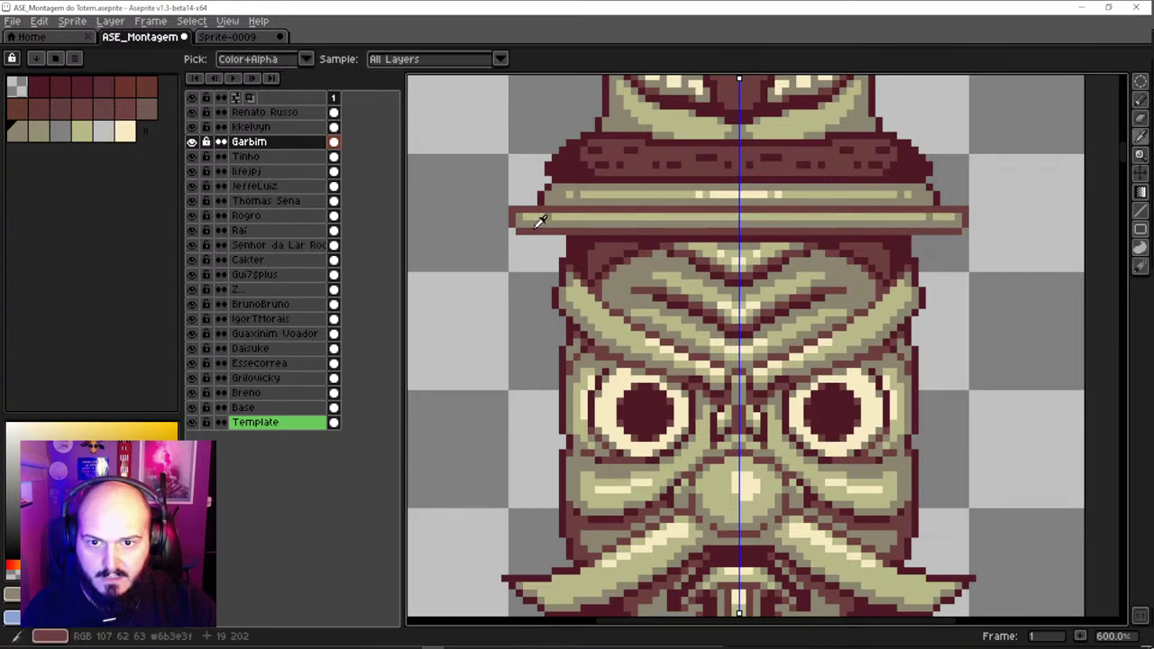
{"action": "left_click", "coordinate": [533, 215], "text": "alt"}
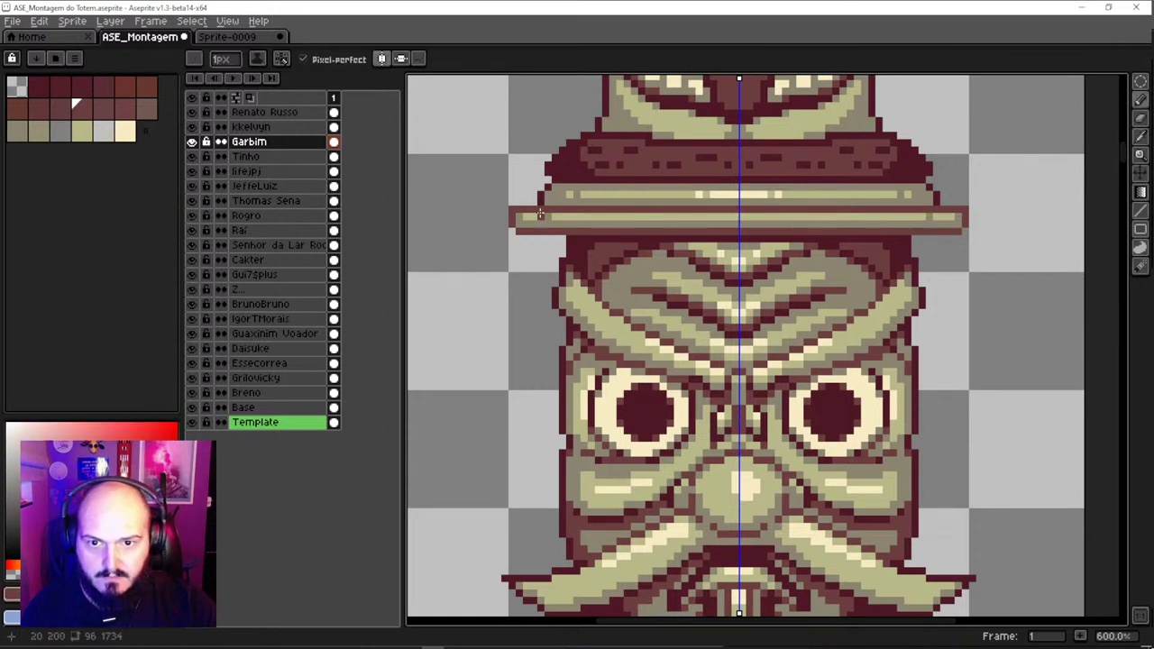
{"action": "left_click", "coordinate": [540, 216]}
Erase the brim's overhanging tips symmetrically on both sides
{"action": "key", "text": "r"}
{"action": "key", "text": "e"}
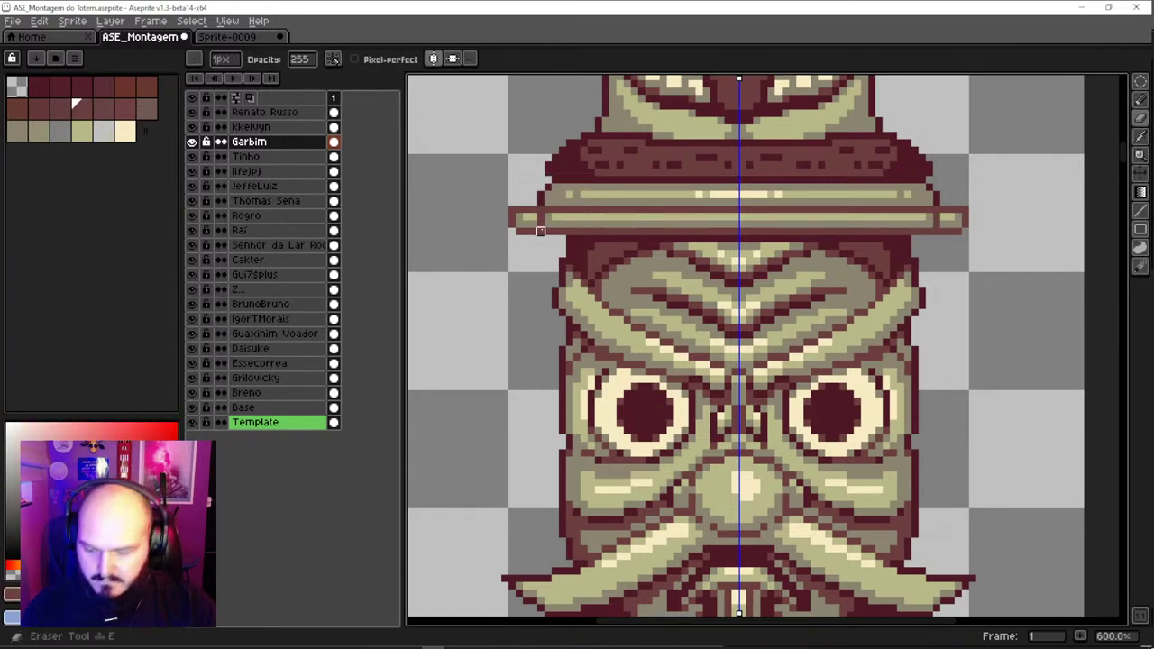
{"action": "mouse_move", "coordinate": [539, 231]}
{"action": "left_mouse_down"}
{"action": "mouse_move", "coordinate": [534, 202]}
{"action": "mouse_move", "coordinate": [534, 232]}
{"action": "mouse_move", "coordinate": [505, 224]}
{"action": "left_mouse_up"}
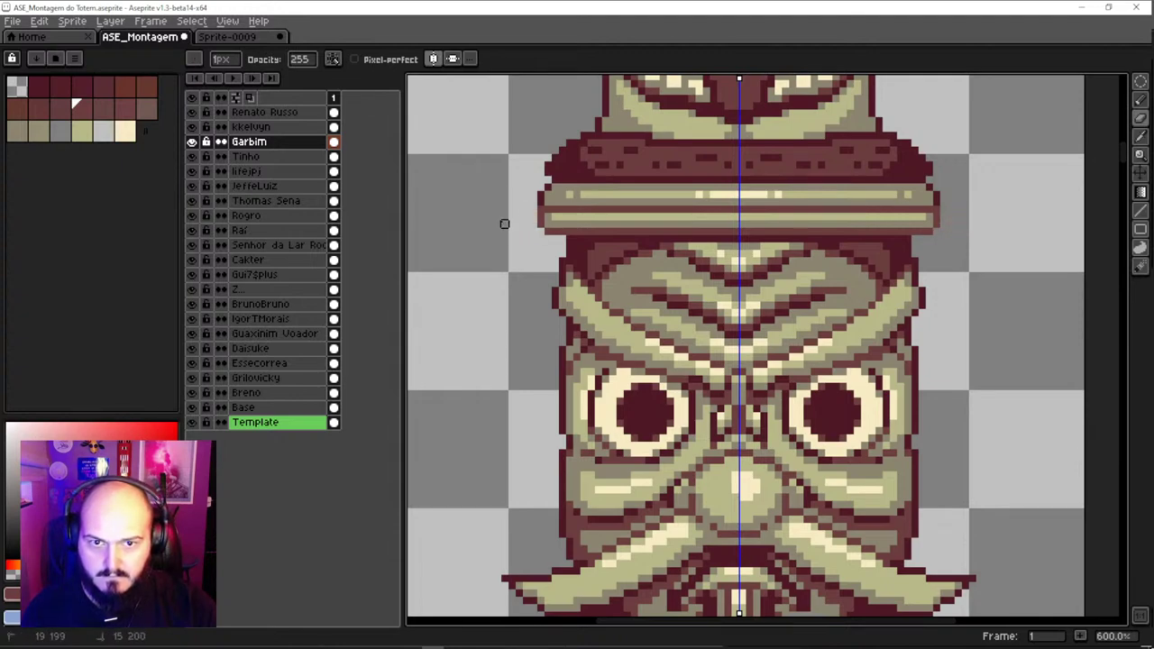
{"action": "scroll", "coordinate": [541, 225], "scroll_direction": "down", "scroll_amount": 2}
{"action": "left_click_drag", "start_coordinate": [568, 271], "coordinate": [530, 135]}
{"action": "scroll", "coordinate": [542, 332], "scroll_direction": "up", "scroll_amount": 1}
{"action": "left_click_drag", "start_coordinate": [488, 300], "coordinate": [454, 292]}
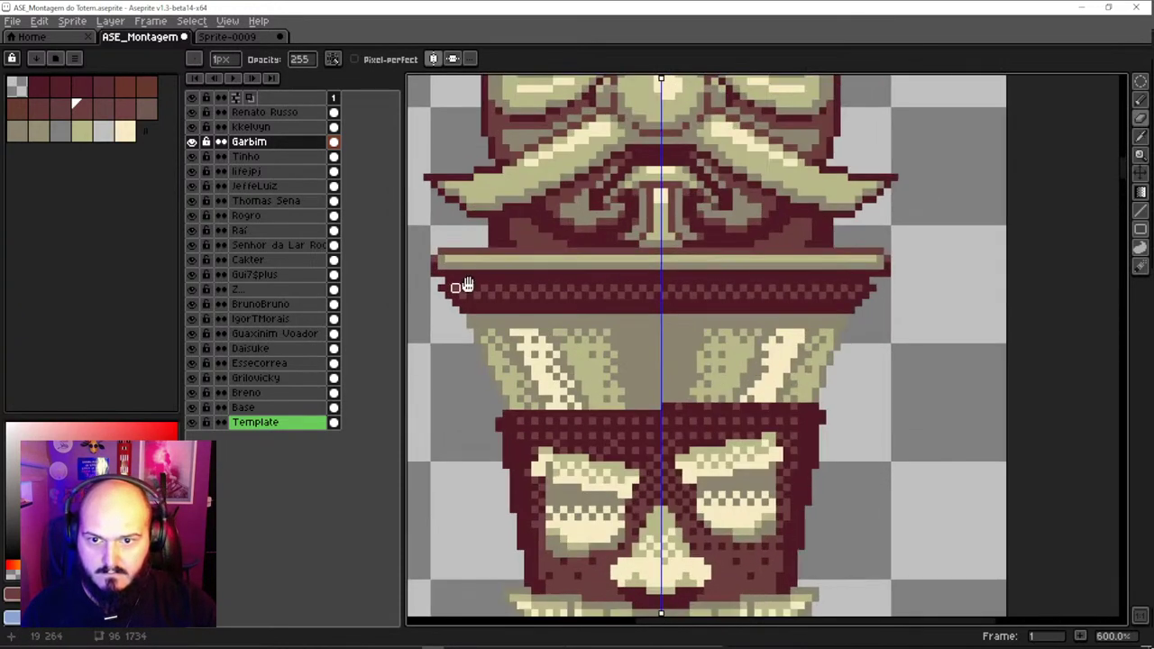
{"action": "scroll", "coordinate": [508, 262], "scroll_direction": "up", "scroll_amount": 1}
{"action": "scroll", "coordinate": [518, 270], "scroll_direction": "up", "scroll_amount": 1}
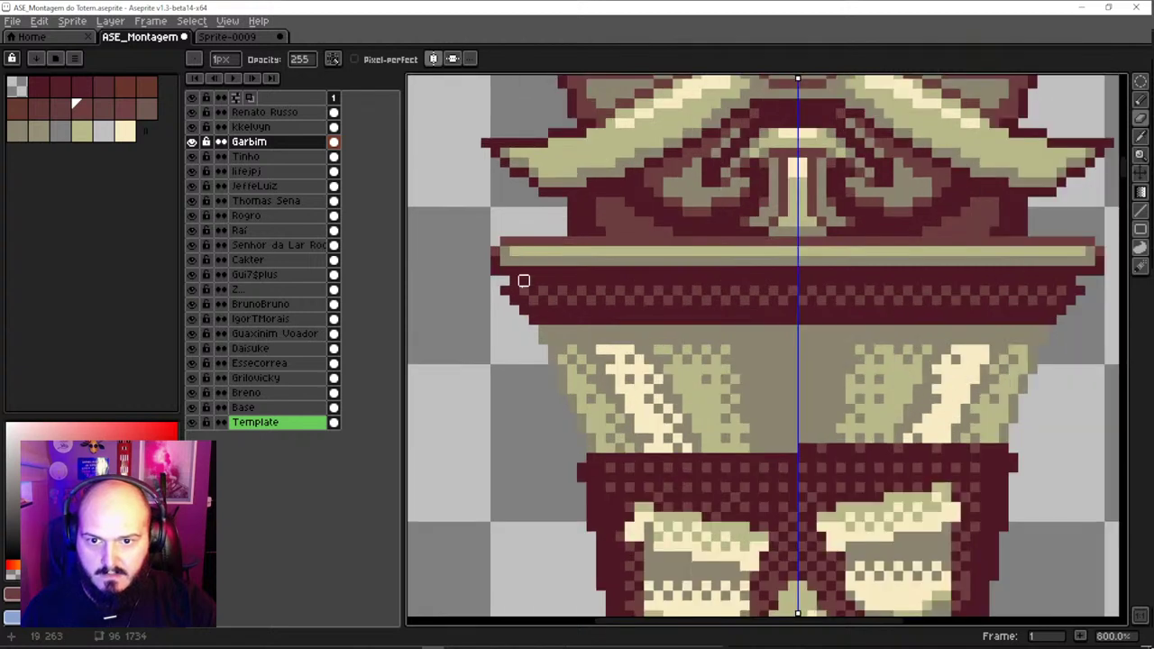
{"action": "scroll", "coordinate": [530, 302], "scroll_direction": "down", "scroll_amount": 2}
Select the Tinho layer and sample dark red from the brim's corner
{"action": "left_click", "coordinate": [535, 302], "text": "ctrl"}
{"action": "key", "text": "b"}
{"action": "left_click", "coordinate": [534, 297], "text": "alt"}
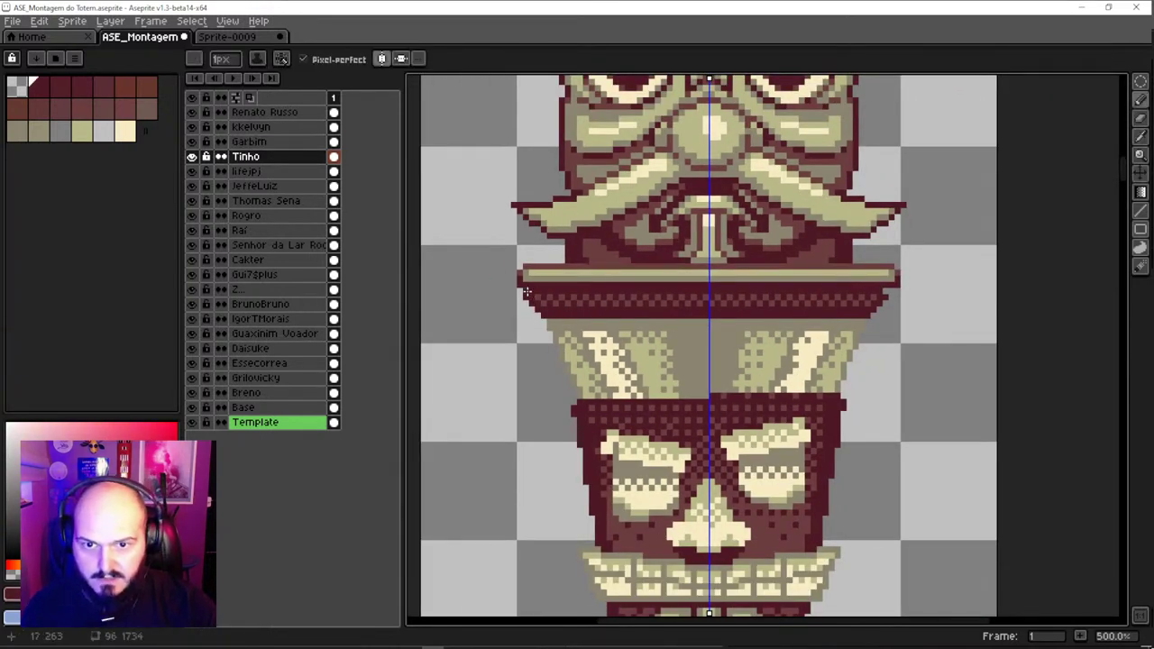
{"action": "scroll", "coordinate": [602, 351], "scroll_direction": "down", "scroll_amount": 1}
{"action": "left_click", "coordinate": [512, 305], "text": "alt"}
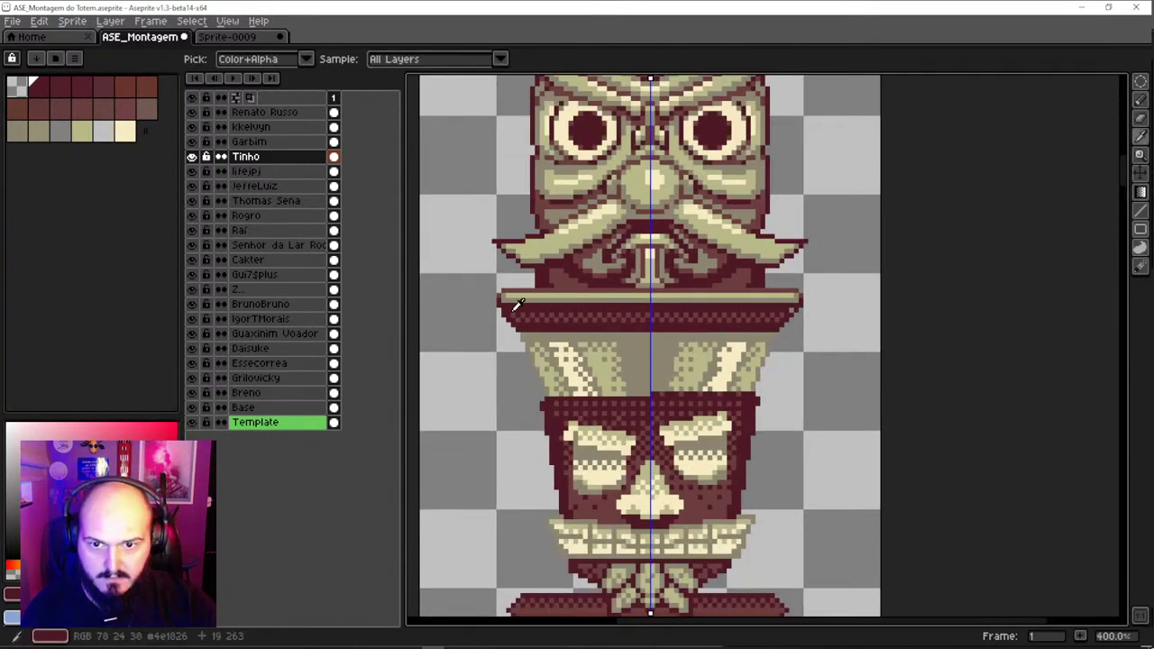
Undo the trial move of the lower Tinho piece and return to the Pencil along the brim
{"action": "left_click_drag", "start_coordinate": [577, 326], "coordinate": [587, 381]}
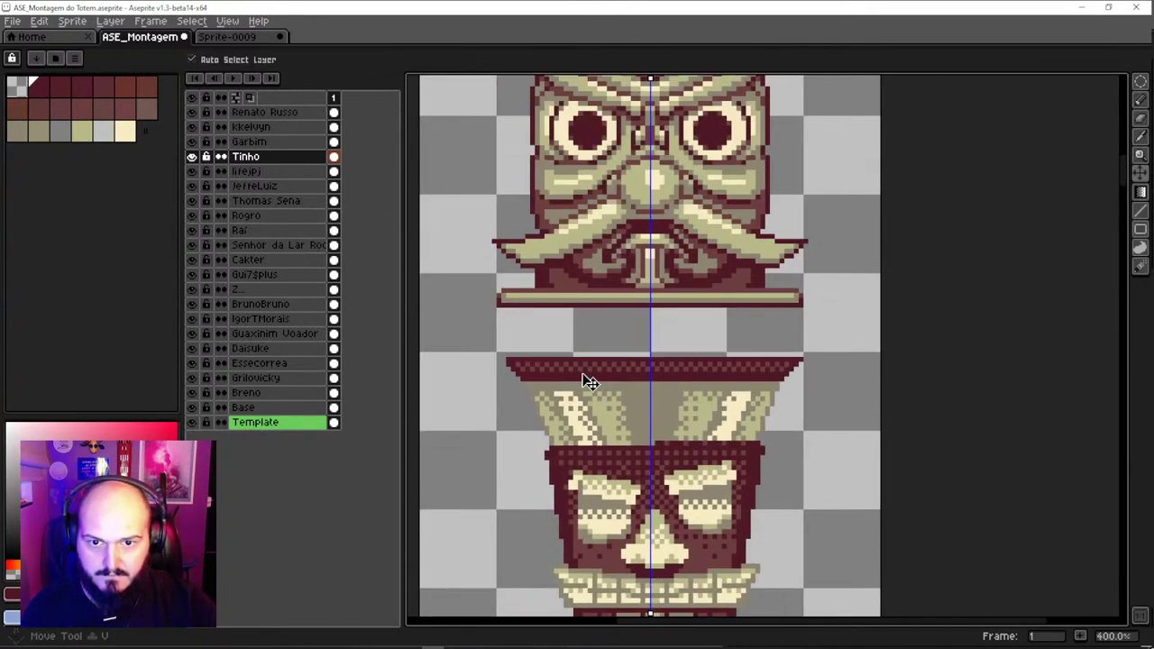
{"action": "key", "text": "ctrl+z"}
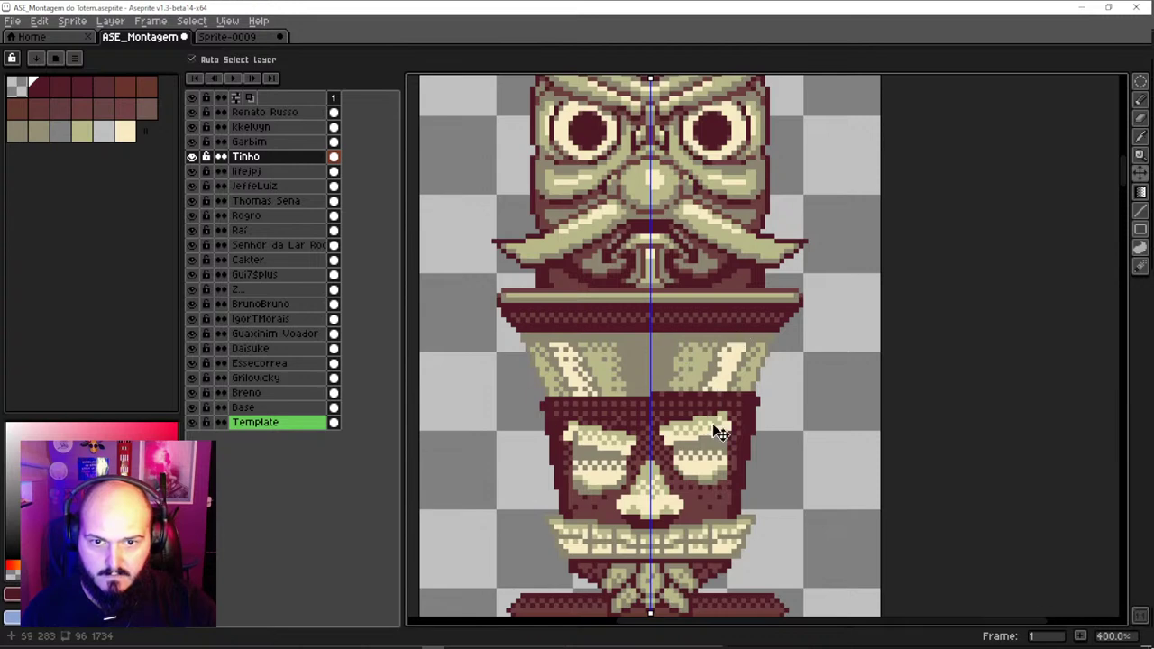
{"action": "scroll", "coordinate": [783, 309], "scroll_direction": "up", "scroll_amount": 2}
{"action": "key", "text": "b"}
{"action": "left_click_drag", "start_coordinate": [806, 337], "coordinate": [868, 321]}
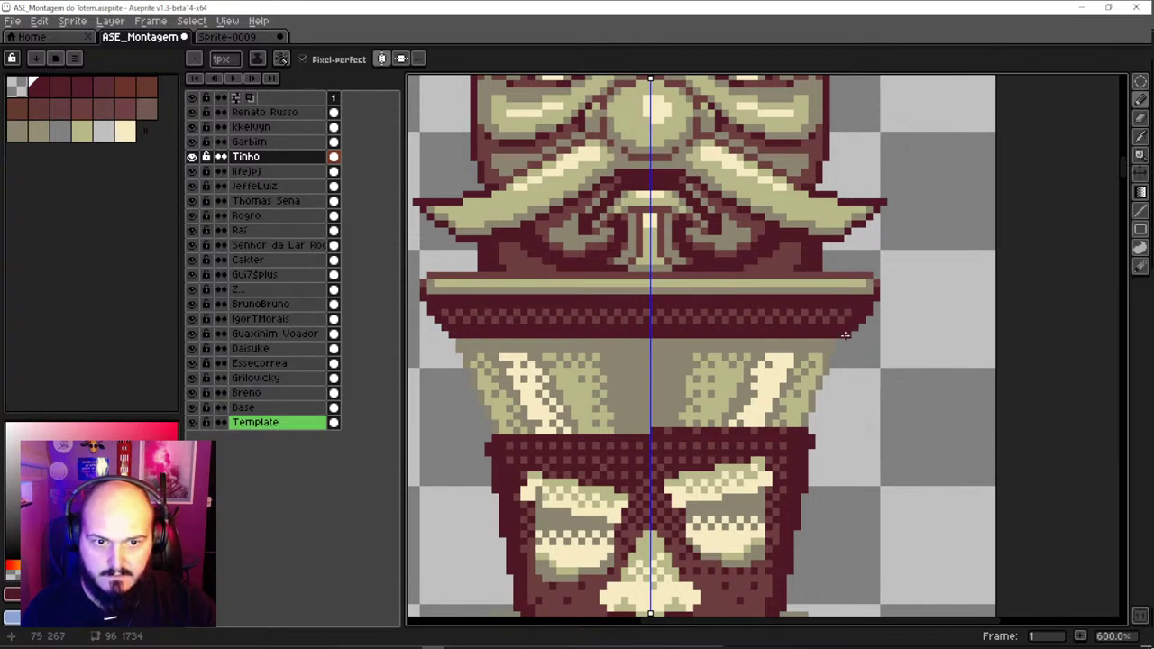
{"action": "scroll", "coordinate": [731, 451], "scroll_direction": "down", "scroll_amount": 3}
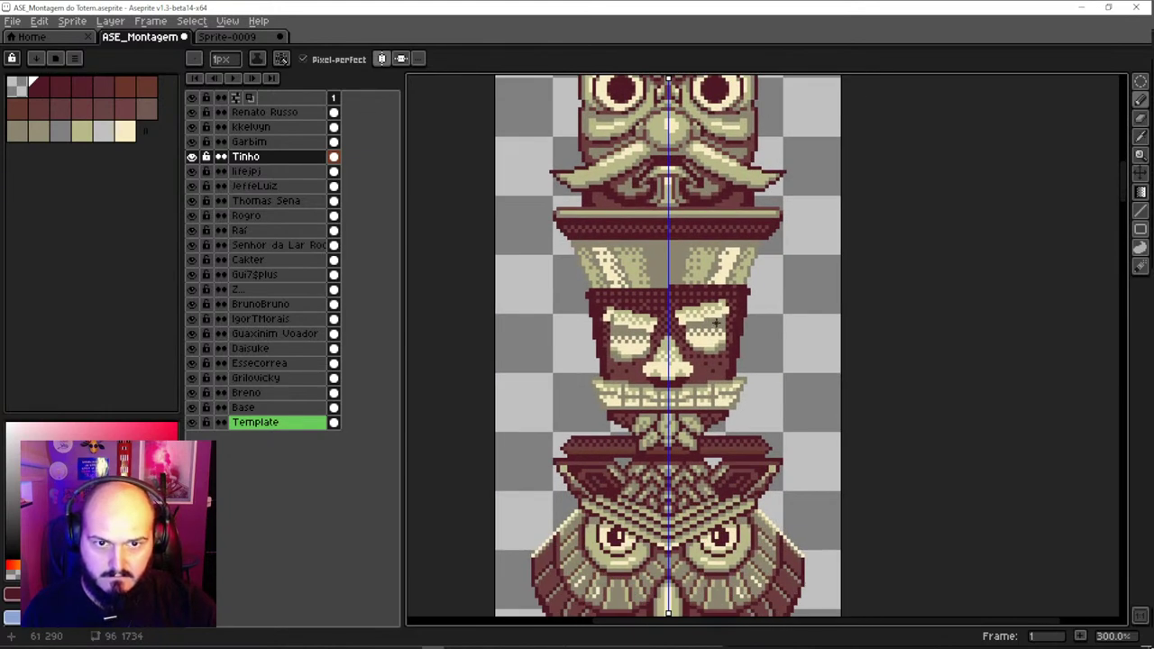
{"action": "scroll", "coordinate": [716, 323], "scroll_direction": "down", "scroll_amount": 4}
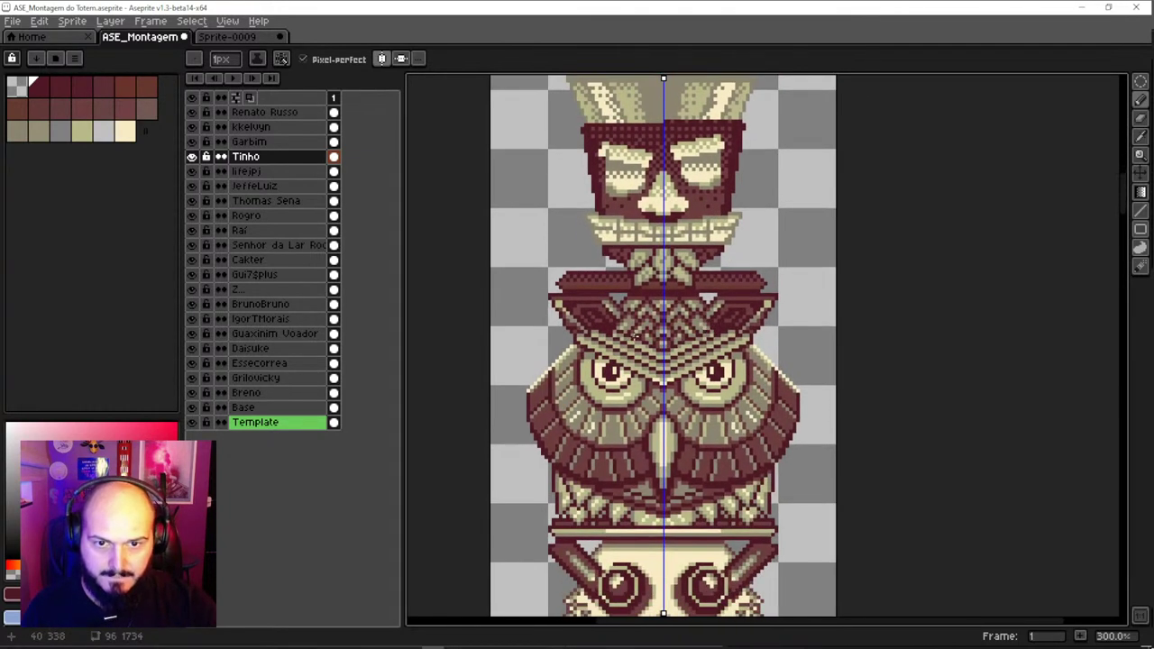
{"action": "scroll", "coordinate": [765, 301], "scroll_direction": "up", "scroll_amount": 1}
{"action": "scroll", "coordinate": [766, 291], "scroll_direction": "up", "scroll_amount": 2}
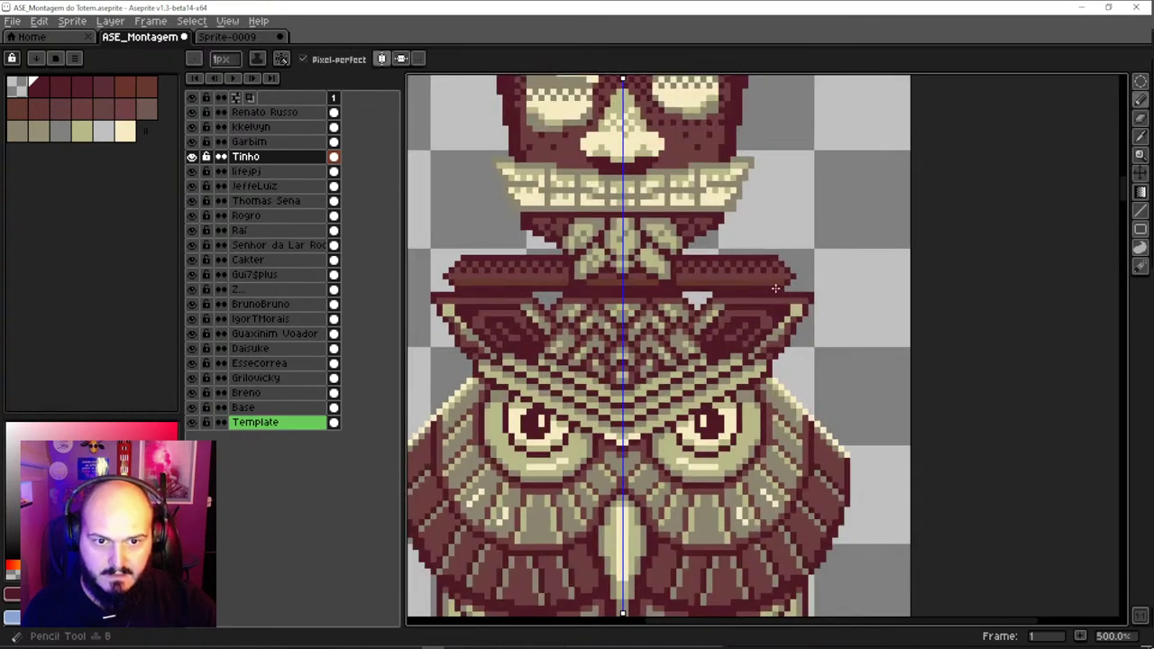
Repaint the brim's end corners with mirrored dark red pixels, undoing one bad stroke
{"action": "left_click", "coordinate": [794, 276], "text": "alt"}
{"action": "left_click", "coordinate": [791, 288]}
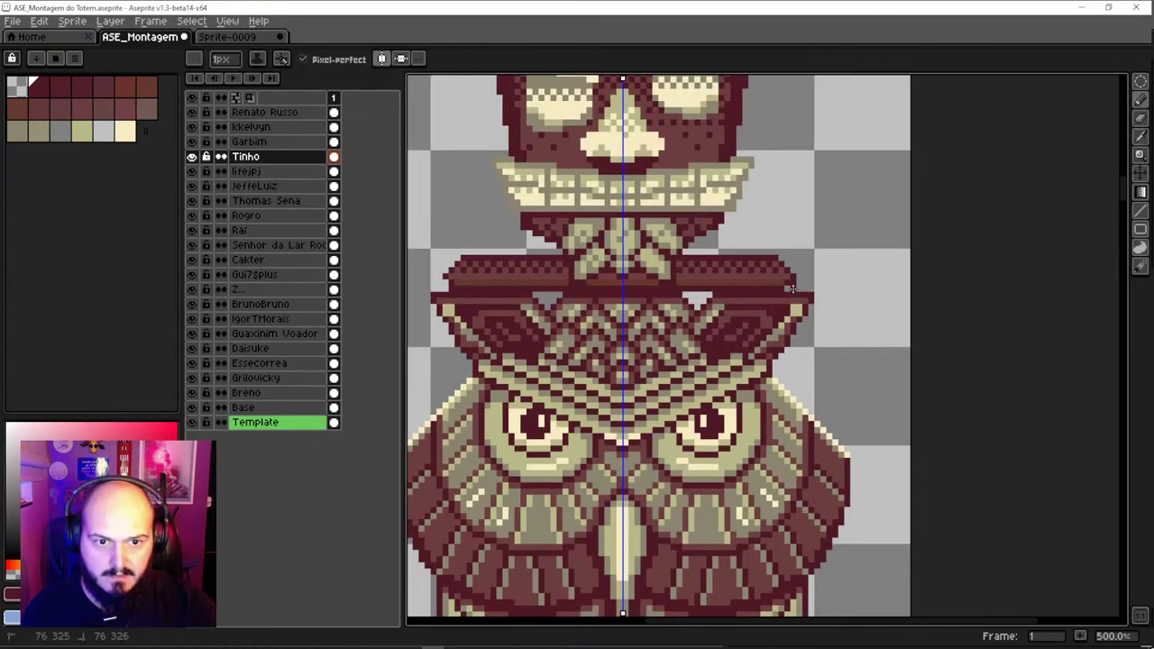
{"action": "key", "text": "alt"}
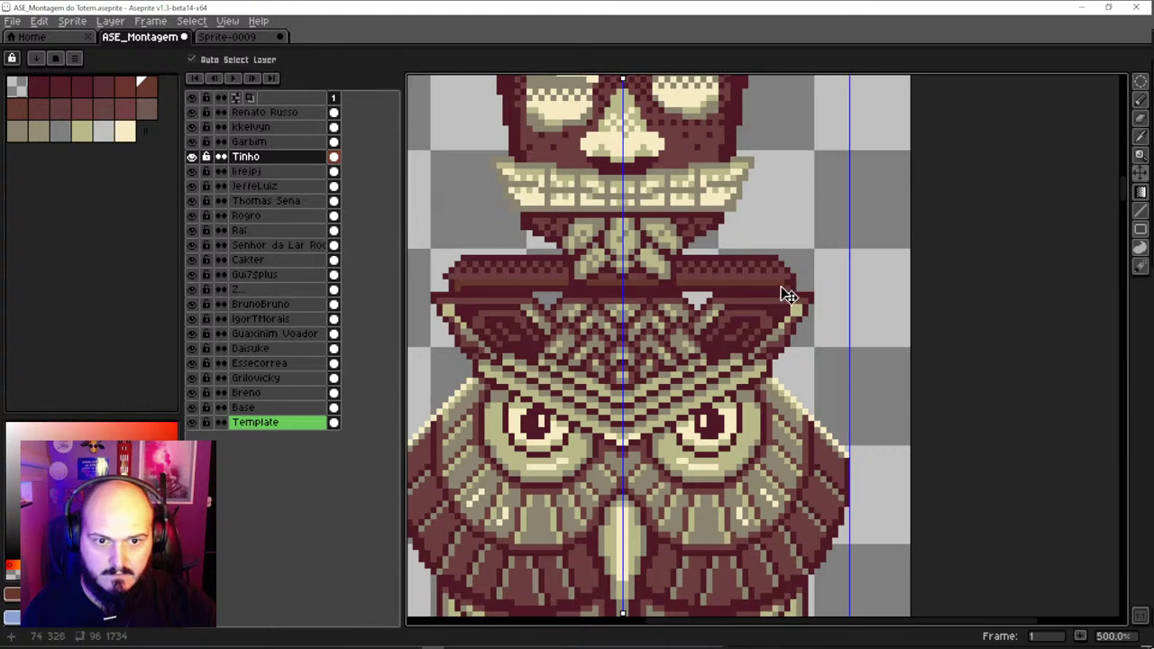
{"action": "scroll", "coordinate": [786, 297], "scroll_direction": "down", "scroll_amount": 2}
{"action": "scroll", "coordinate": [553, 306], "scroll_direction": "up", "scroll_amount": 1}
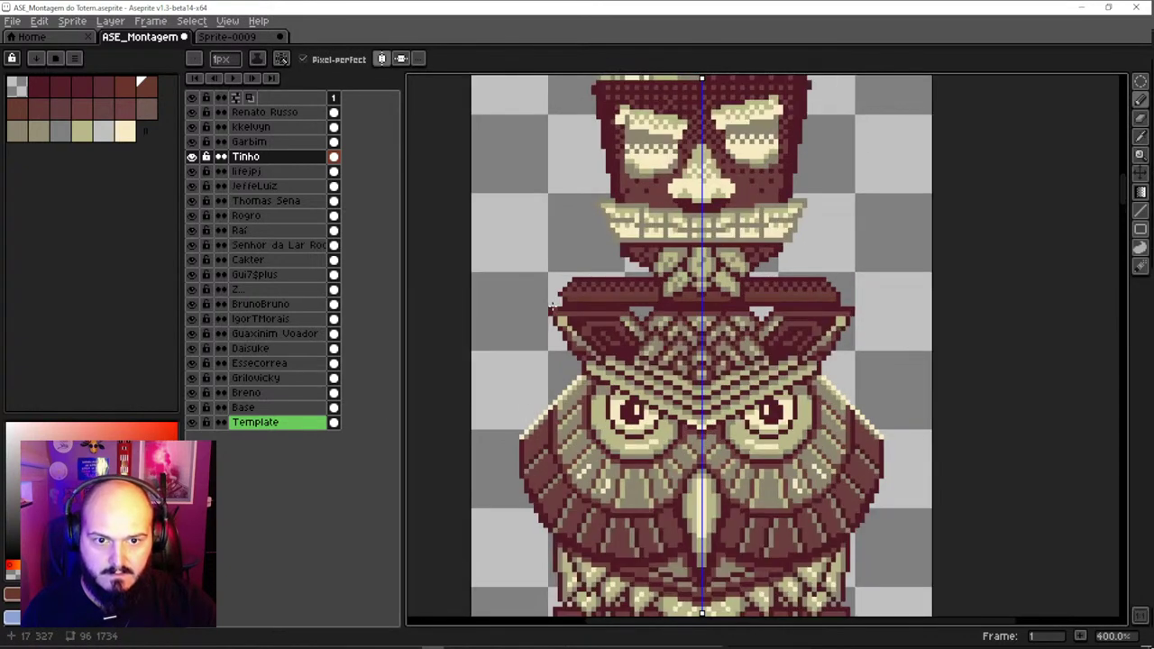
{"action": "scroll", "coordinate": [575, 291], "scroll_direction": "up", "scroll_amount": 1}
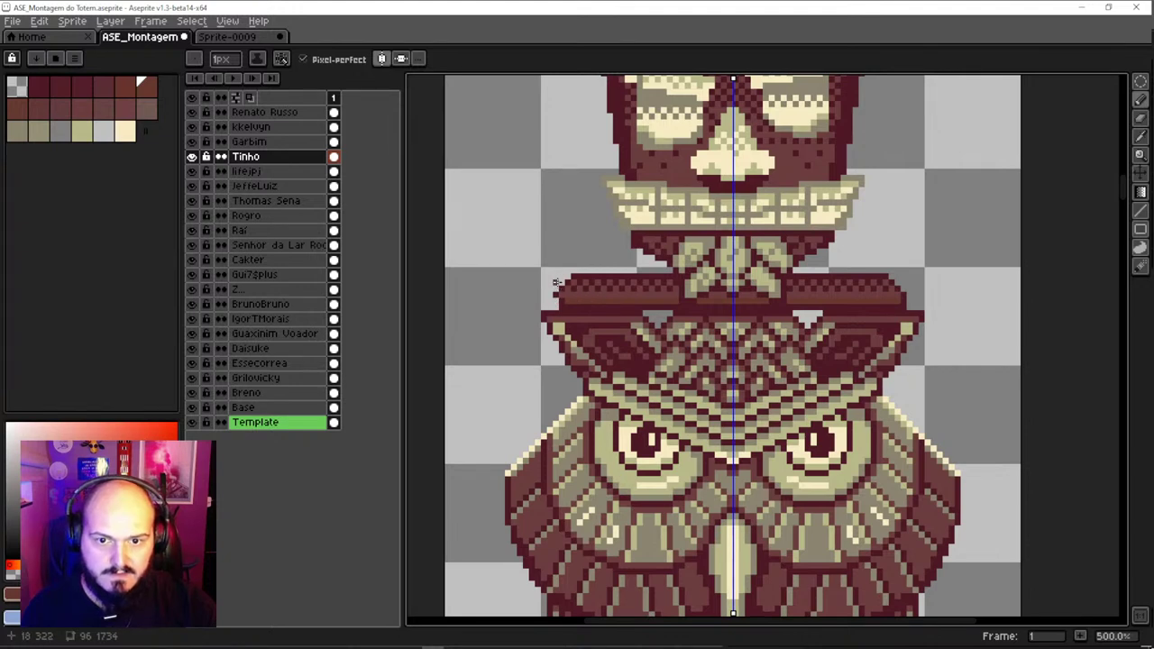
{"action": "left_click", "coordinate": [554, 290], "text": "alt"}
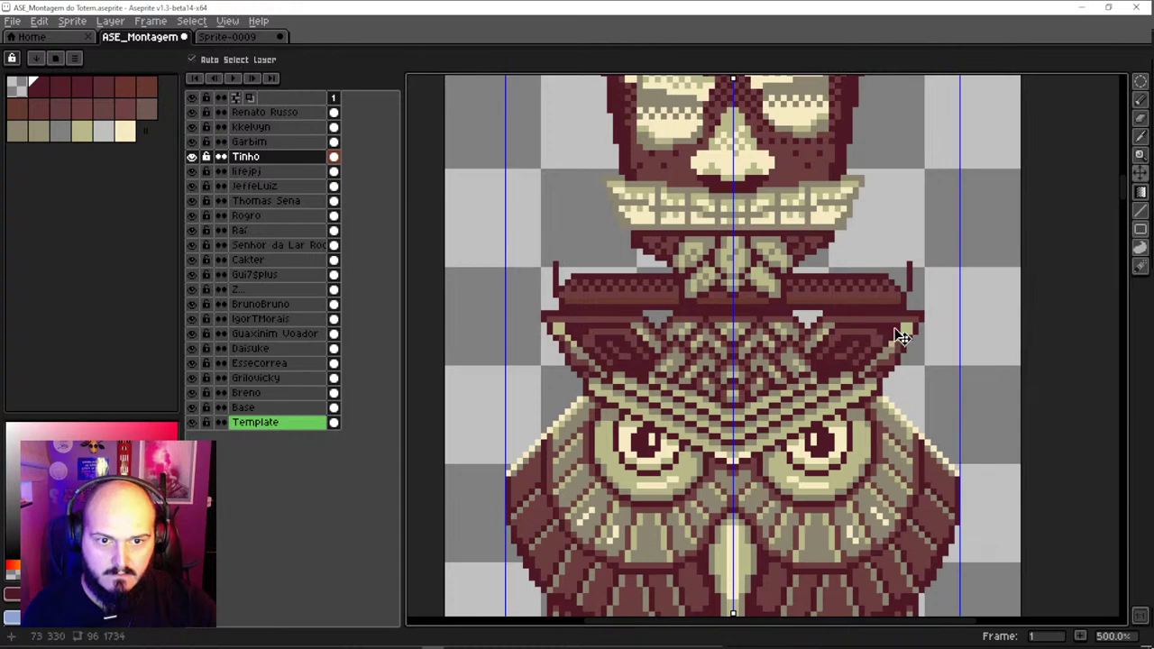
{"action": "key", "text": "ctrl+z"}
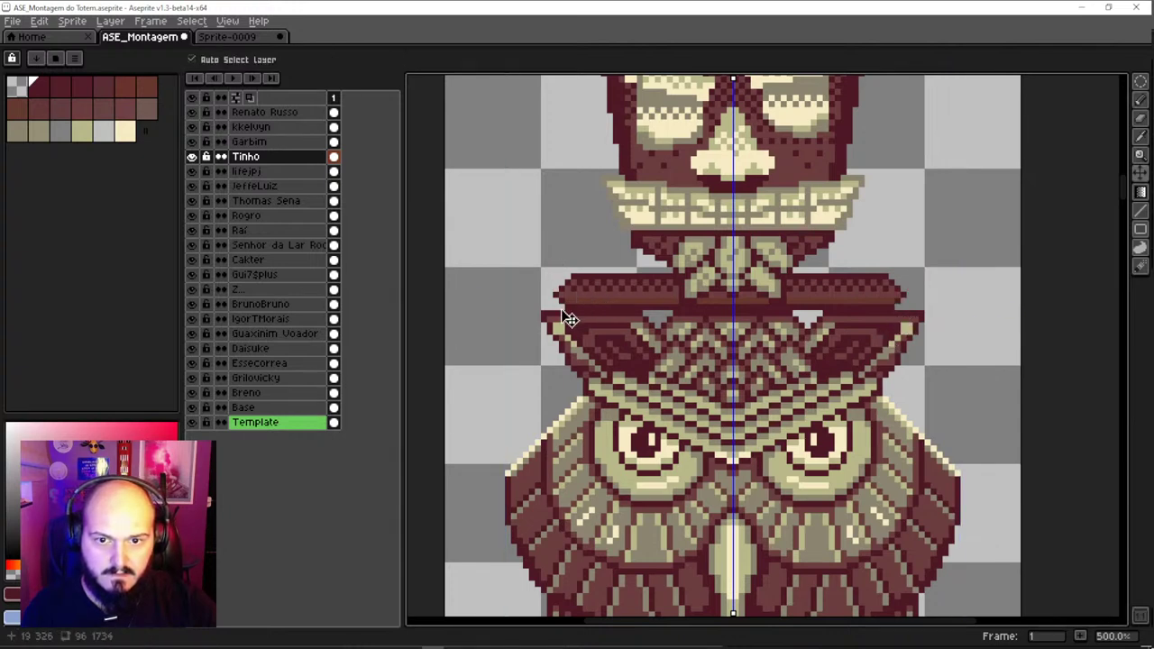
{"action": "key", "text": "alt"}
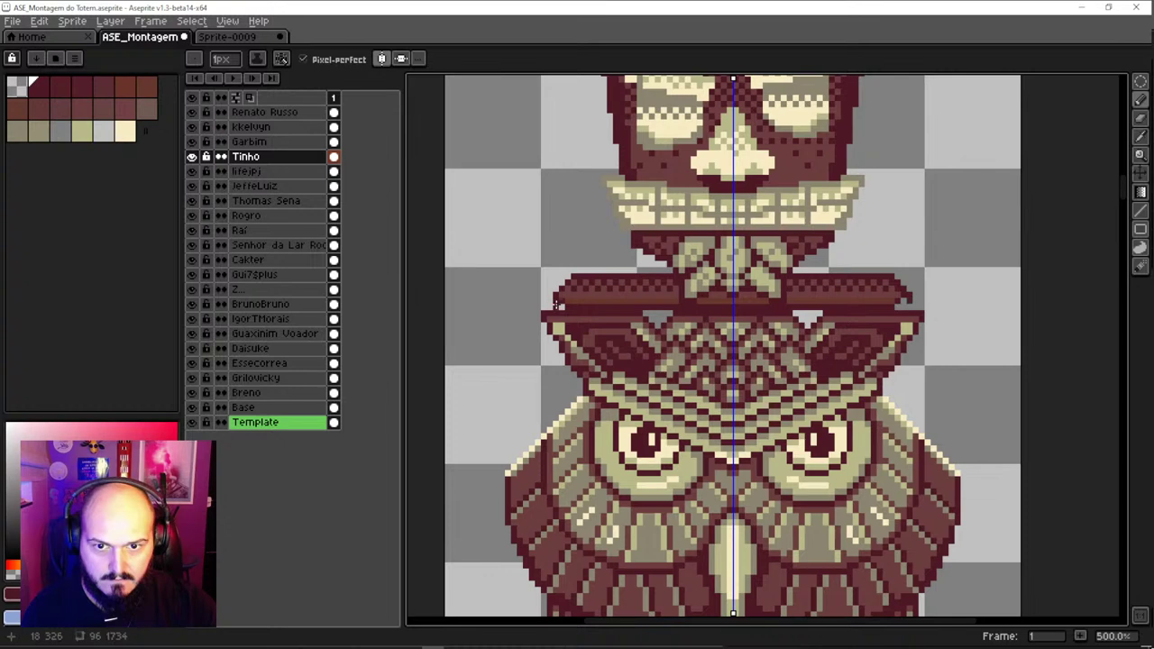
{"action": "left_click", "coordinate": [561, 302], "text": "alt"}
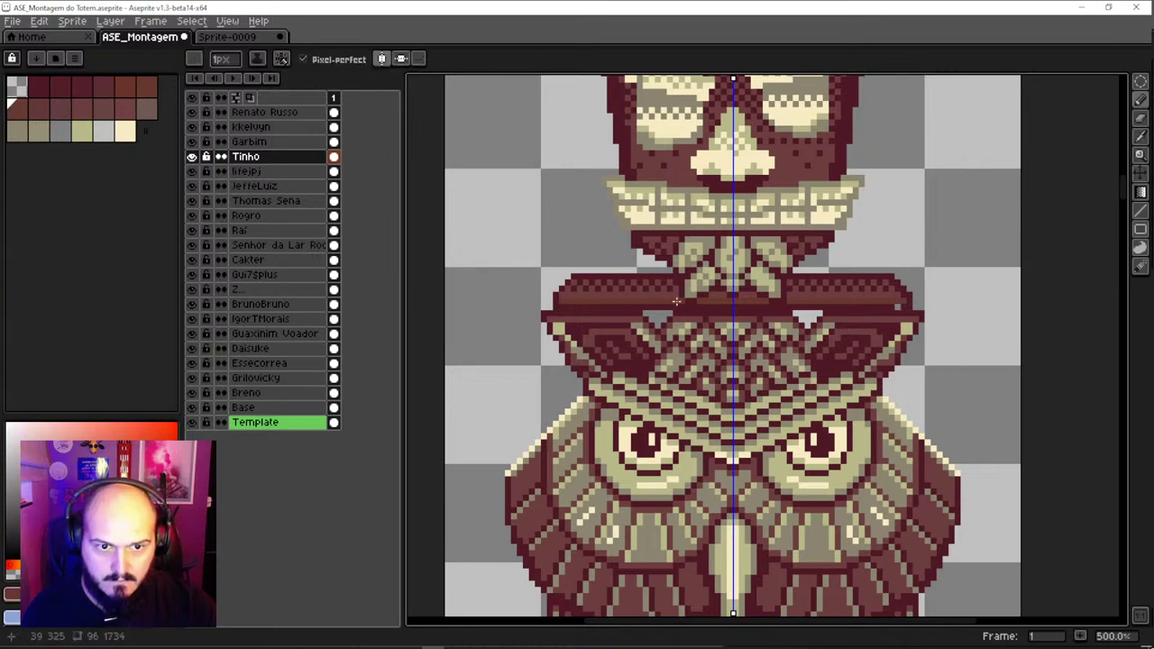
{"action": "left_click", "coordinate": [892, 311], "text": "alt"}
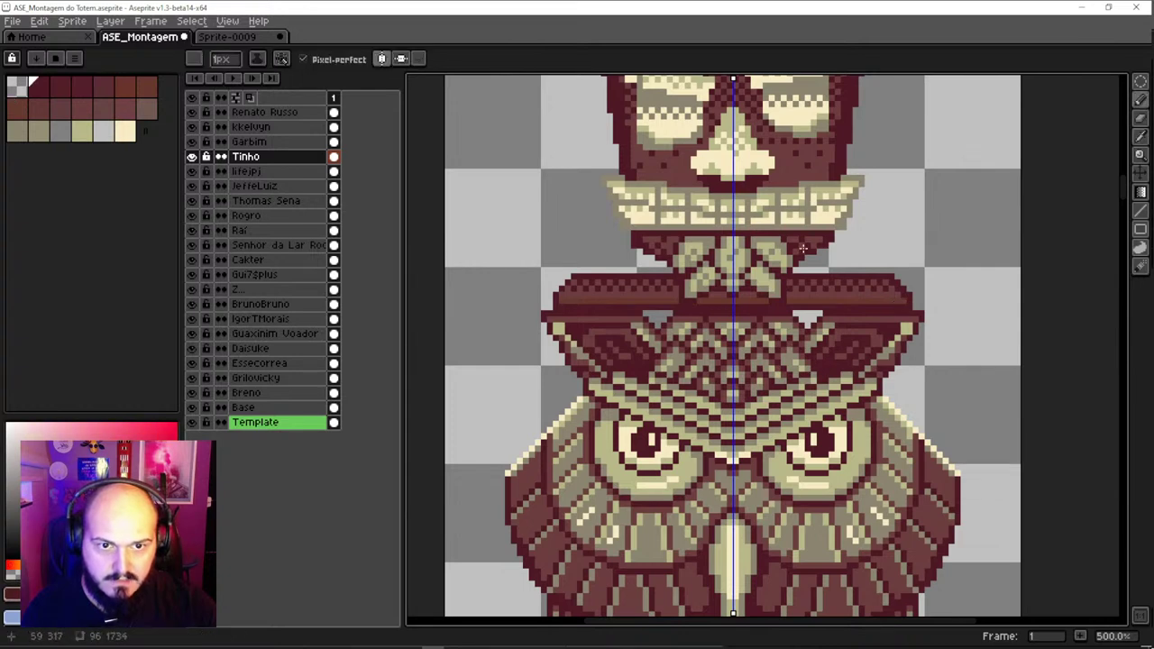
{"action": "left_click_drag", "start_coordinate": [803, 248], "coordinate": [775, 351]}
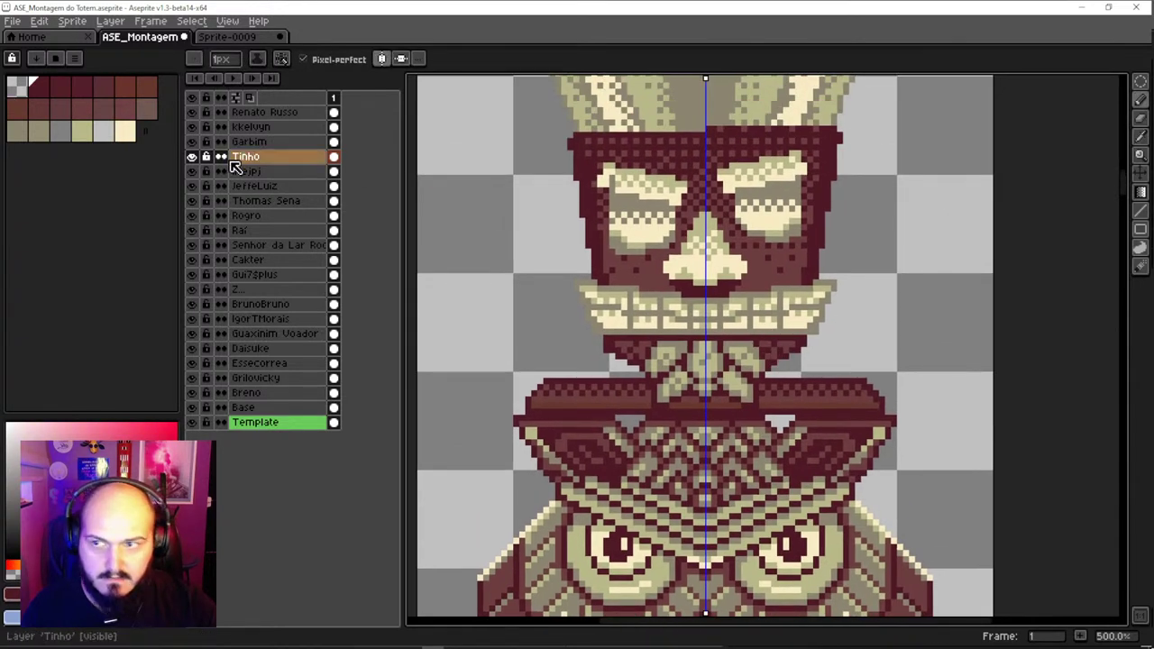
Take the Paint Bucket at tolerance 0, sampling khaki, cream, then the carving's dark red
{"action": "key", "text": "g"}
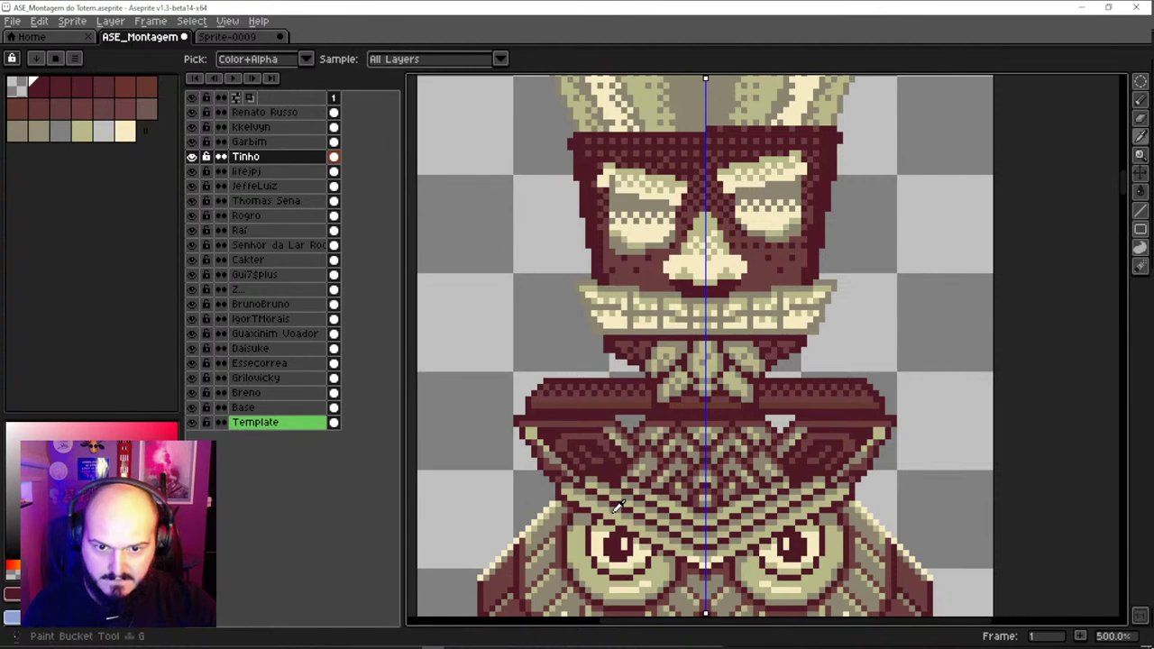
{"action": "left_click", "coordinate": [619, 507], "text": "alt"}
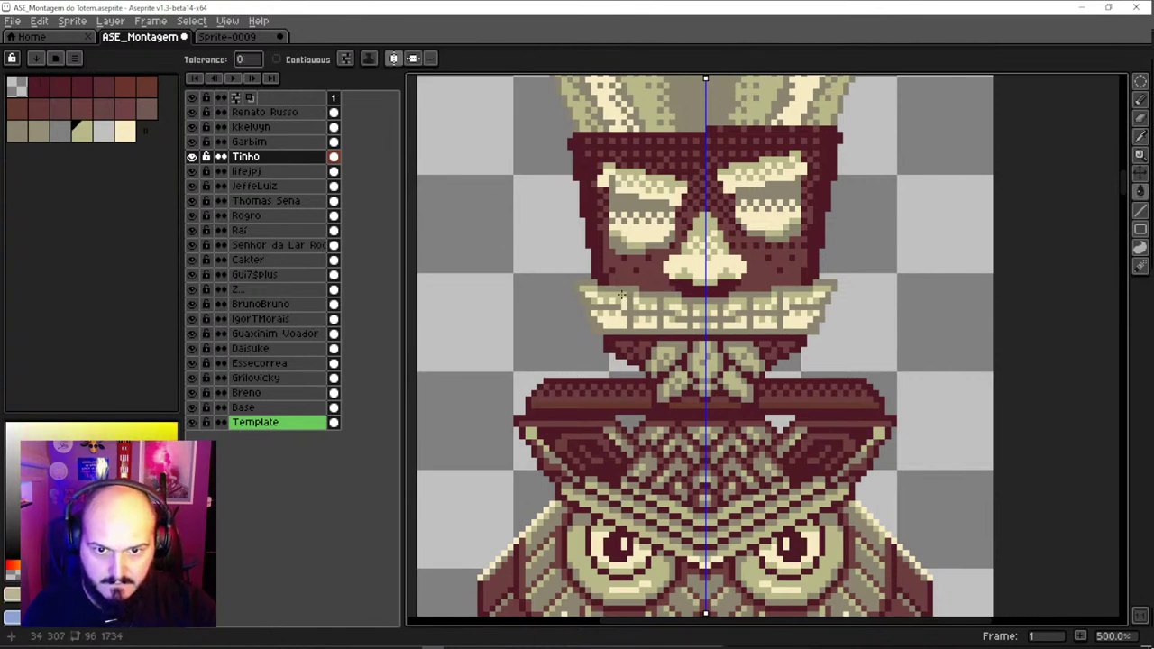
{"action": "left_click", "coordinate": [556, 499], "text": "alt"}
{"action": "key", "text": "alt"}
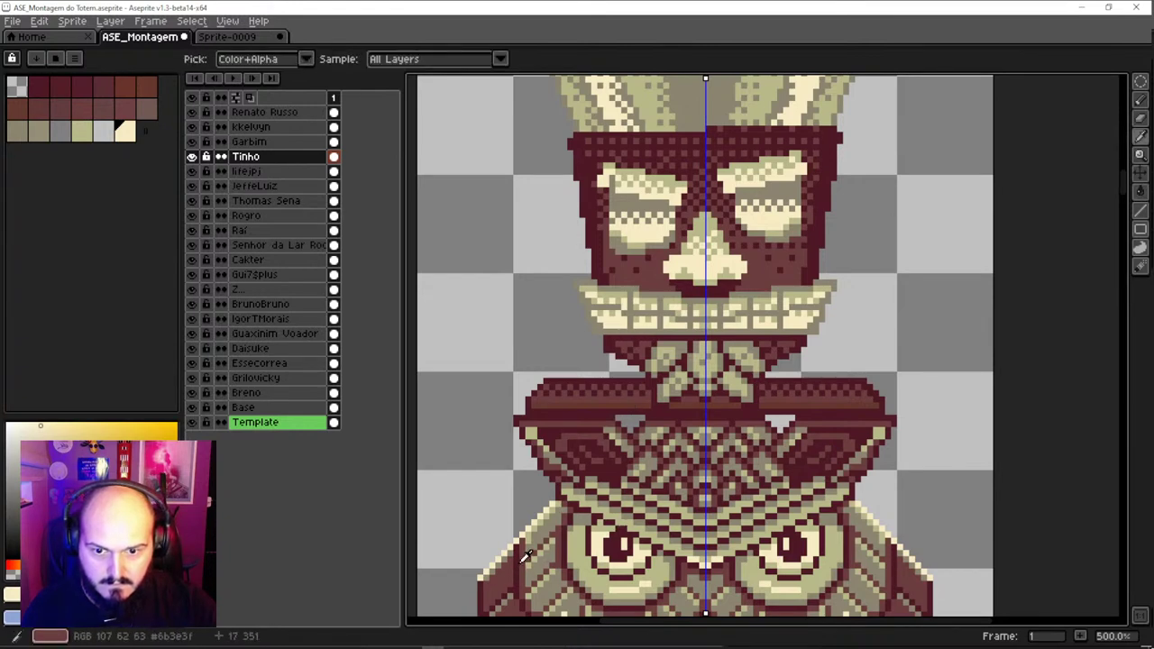
{"action": "left_click", "coordinate": [595, 348], "text": "alt"}
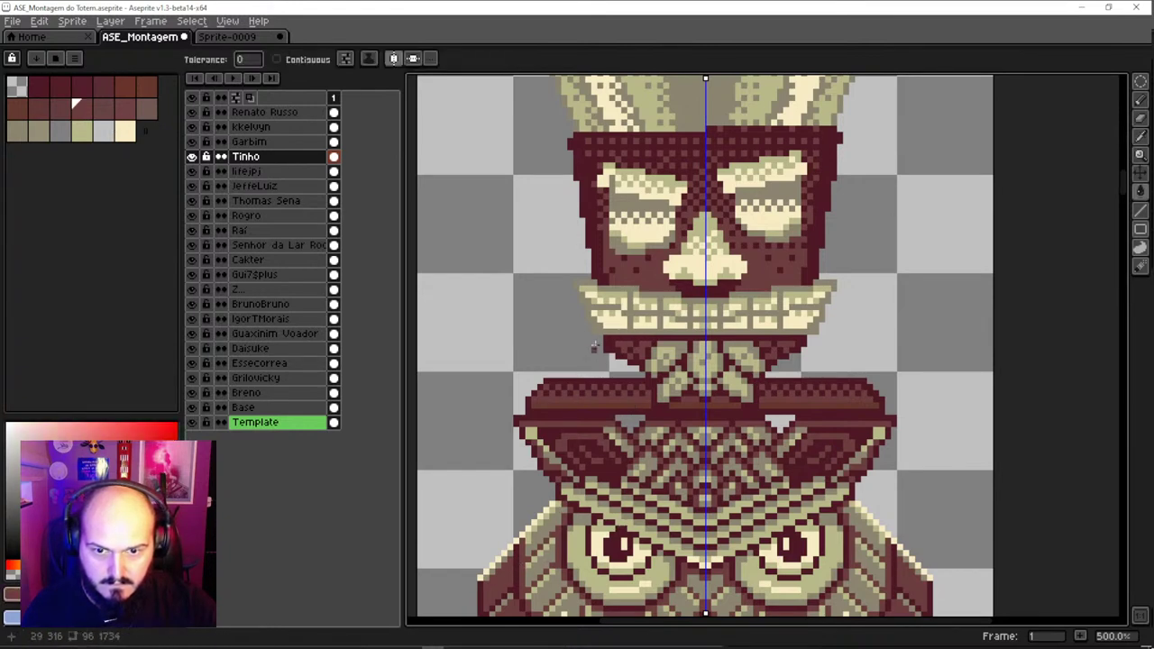
{"action": "left_click", "coordinate": [611, 405], "text": "alt"}
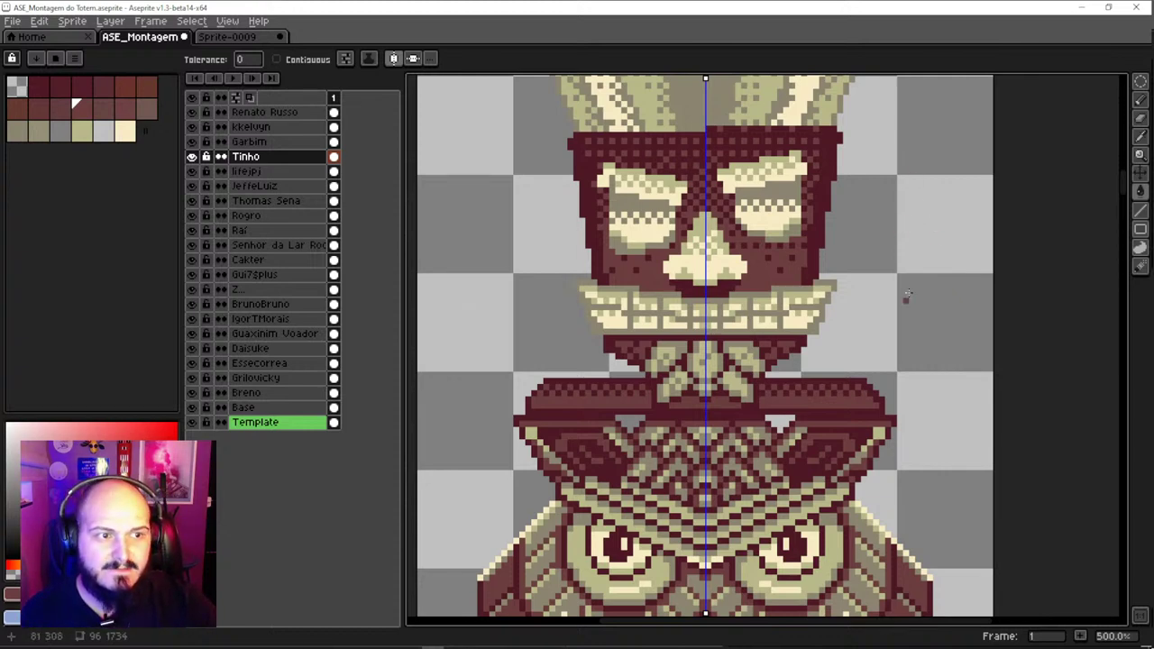
{"action": "scroll", "coordinate": [906, 295], "scroll_direction": "down", "scroll_amount": 2}
{"action": "left_click_drag", "start_coordinate": [907, 296], "coordinate": [810, 333]}
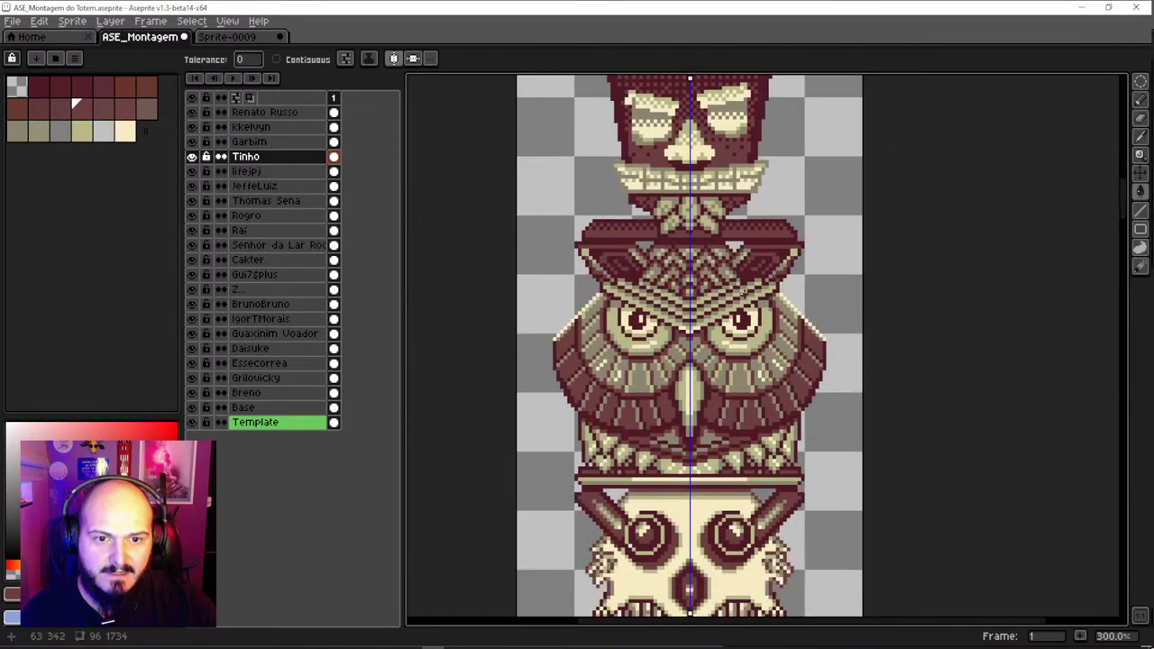
{"action": "scroll", "coordinate": [723, 264], "scroll_direction": "up", "scroll_amount": 1}
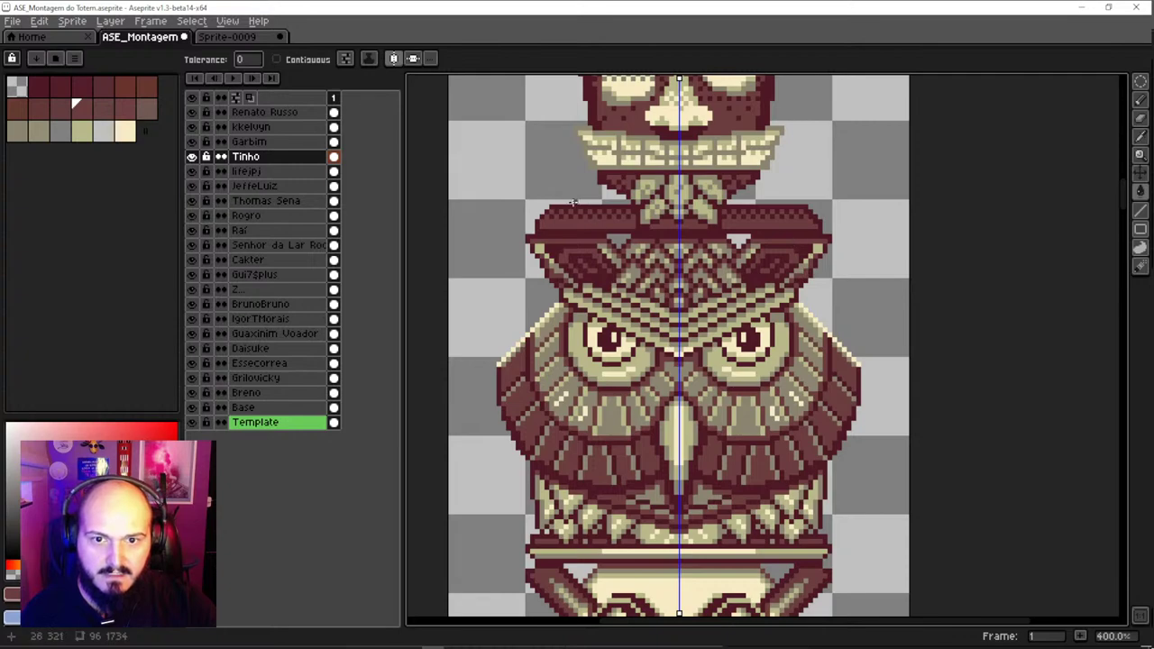
{"action": "scroll", "coordinate": [555, 205], "scroll_direction": "up", "scroll_amount": 1}
{"action": "scroll", "coordinate": [577, 271], "scroll_direction": "down", "scroll_amount": 2}
{"action": "scroll", "coordinate": [595, 322], "scroll_direction": "up", "scroll_amount": 1}
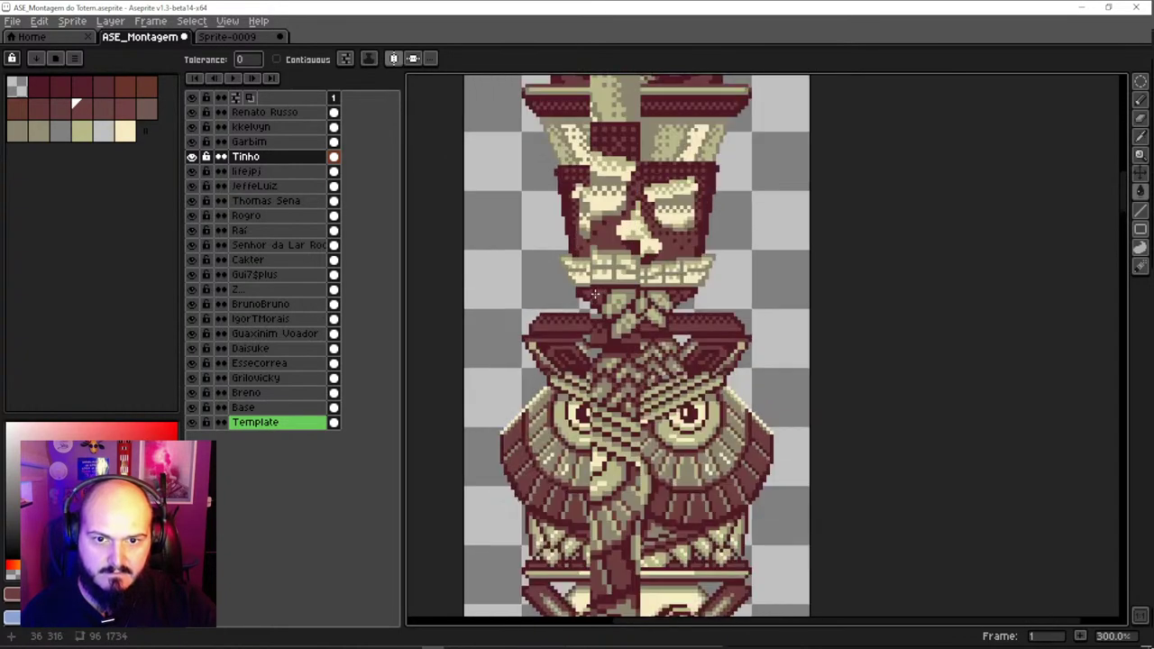
{"action": "scroll", "coordinate": [686, 469], "scroll_direction": "down", "scroll_amount": 2}
{"action": "left_click_drag", "start_coordinate": [685, 469], "coordinate": [686, 267]}
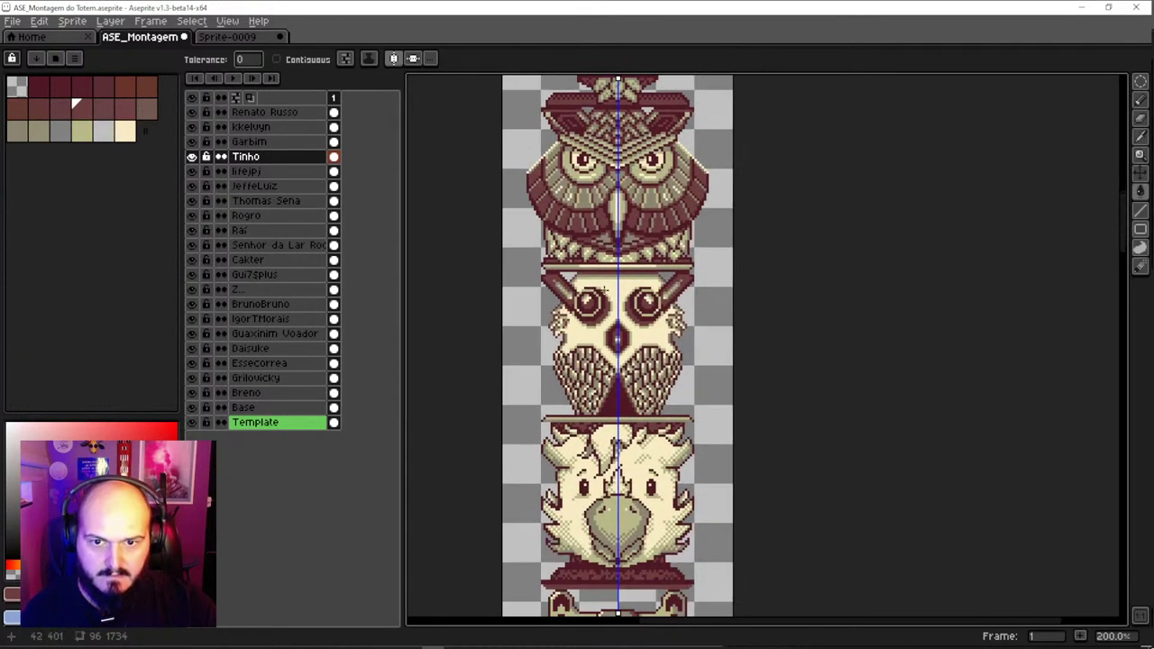
{"action": "scroll", "coordinate": [685, 268], "scroll_direction": "up", "scroll_amount": 1}
{"action": "scroll", "coordinate": [686, 267], "scroll_direction": "up", "scroll_amount": 1}
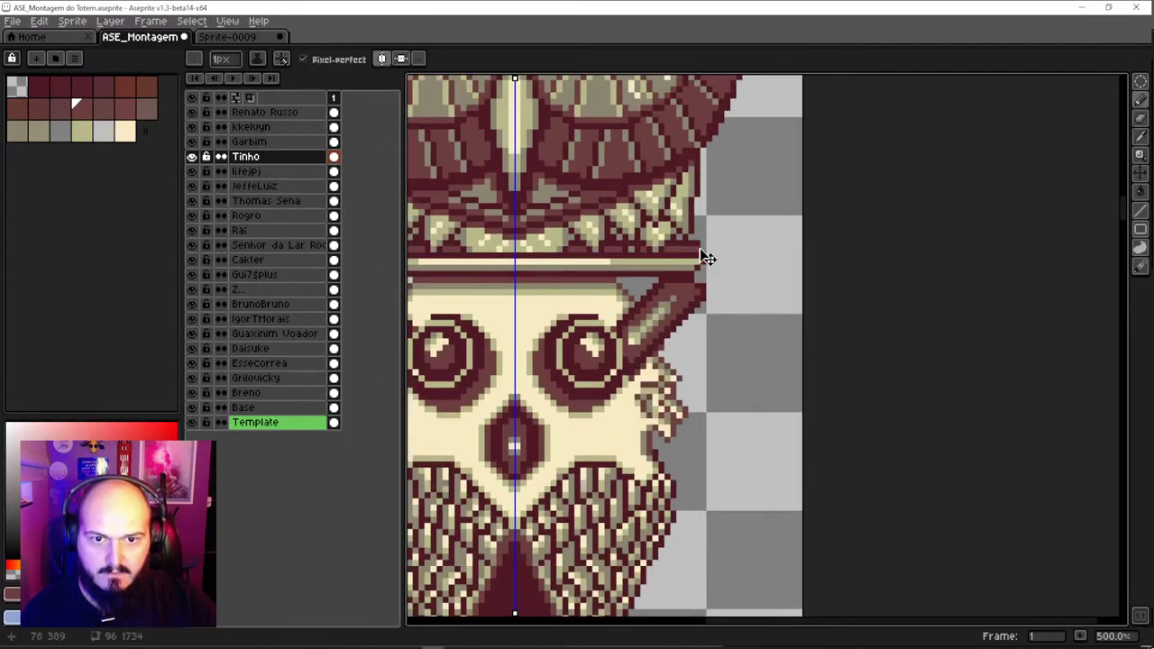
{"action": "key", "text": "b"}
{"action": "left_click", "coordinate": [702, 250], "text": "alt"}
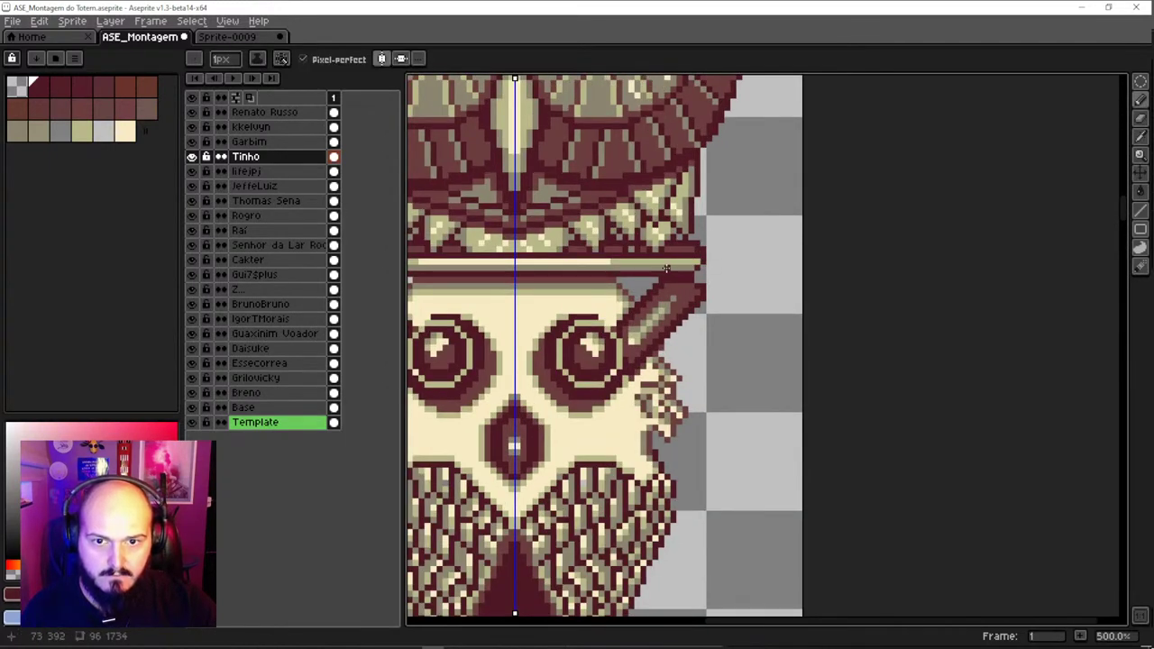
{"action": "left_click_drag", "start_coordinate": [665, 268], "coordinate": [691, 226]}
{"action": "key", "text": "v"}
{"action": "key", "text": "ctrl+z"}
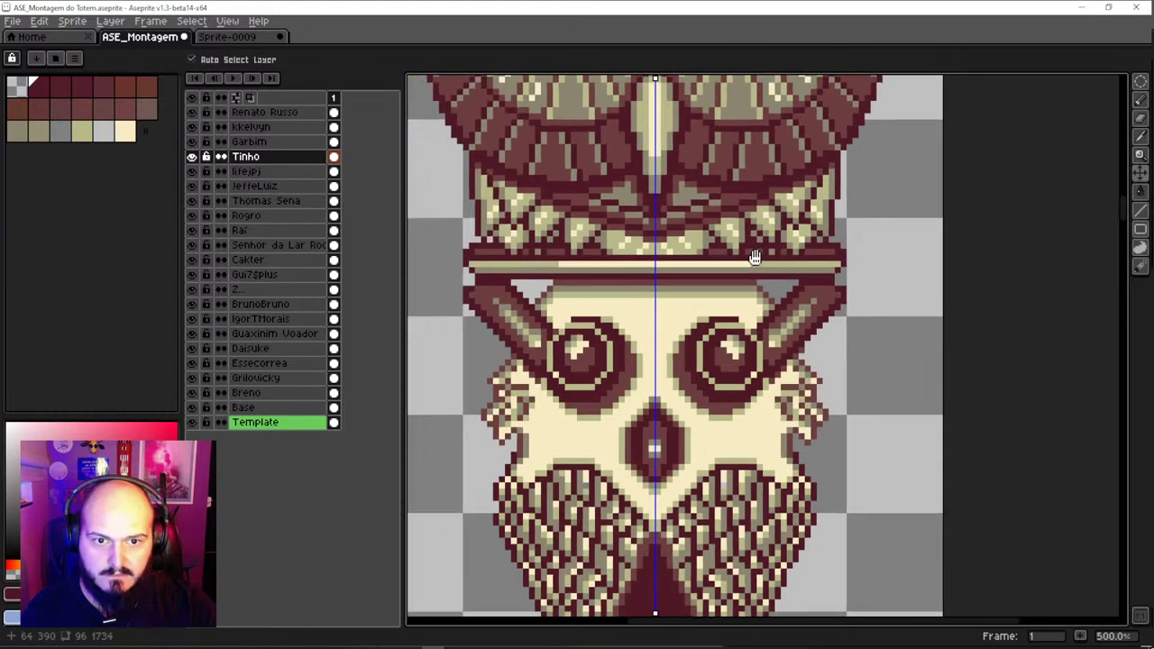
{"action": "left_click_drag", "start_coordinate": [754, 258], "coordinate": [786, 256]}
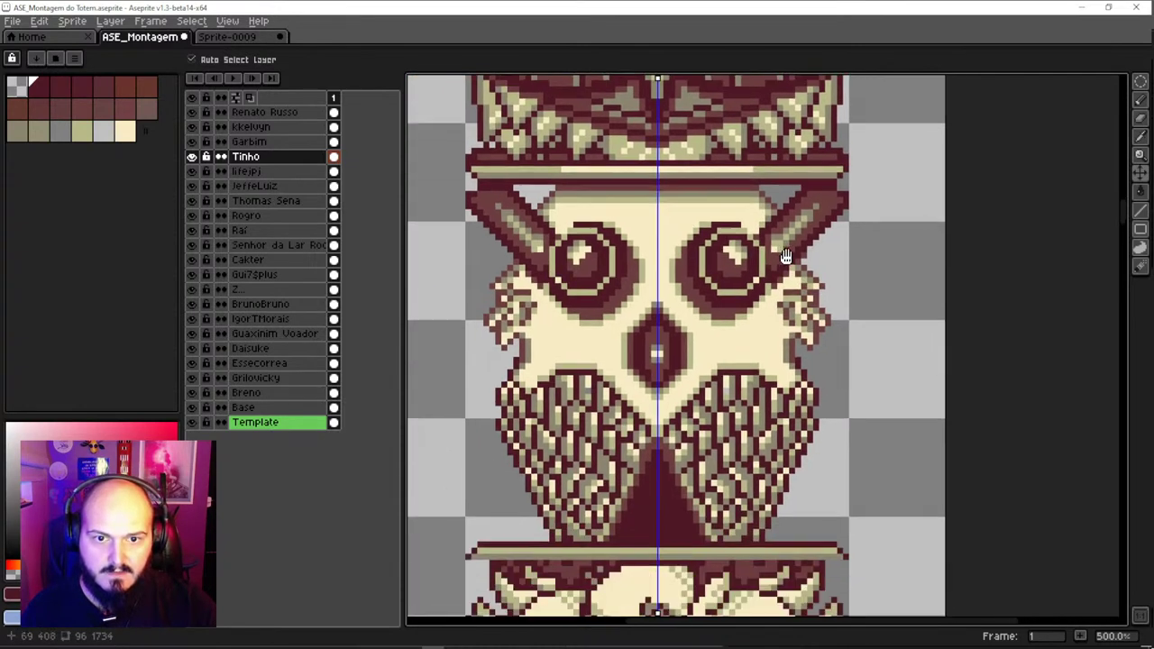
{"action": "scroll", "coordinate": [792, 361], "scroll_direction": "down", "scroll_amount": 3}
{"action": "scroll", "coordinate": [798, 378], "scroll_direction": "down", "scroll_amount": 2}
{"action": "scroll", "coordinate": [786, 372], "scroll_direction": "down", "scroll_amount": 2}
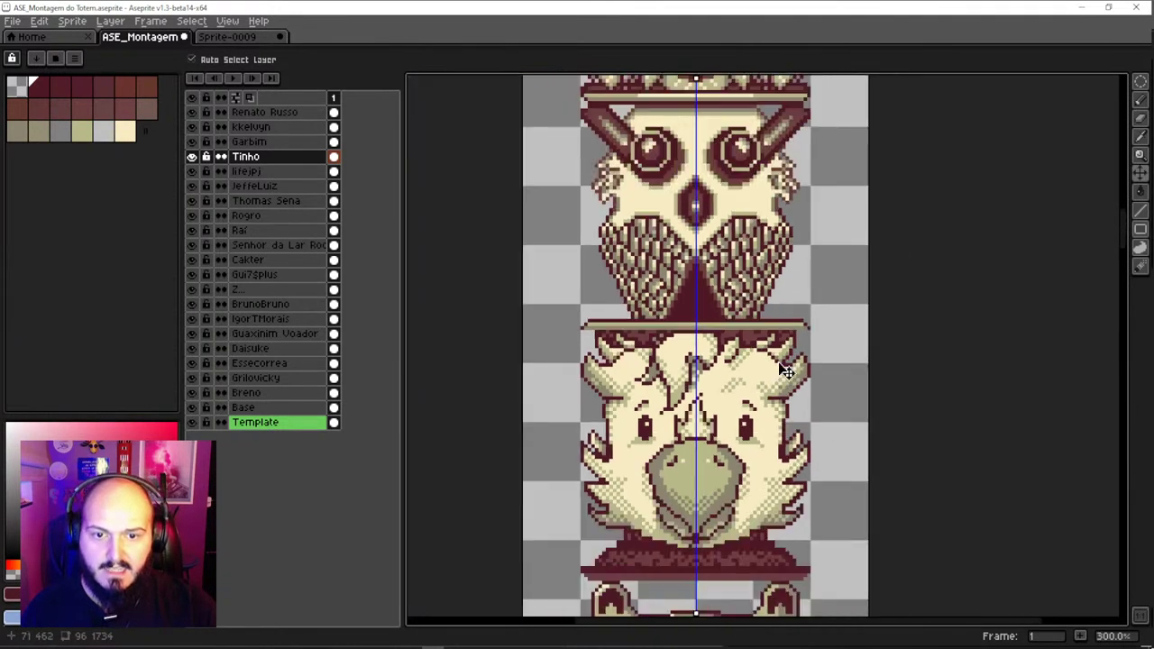
{"action": "scroll", "coordinate": [792, 343], "scroll_direction": "up", "scroll_amount": 1}
{"action": "left_click", "coordinate": [796, 322]}
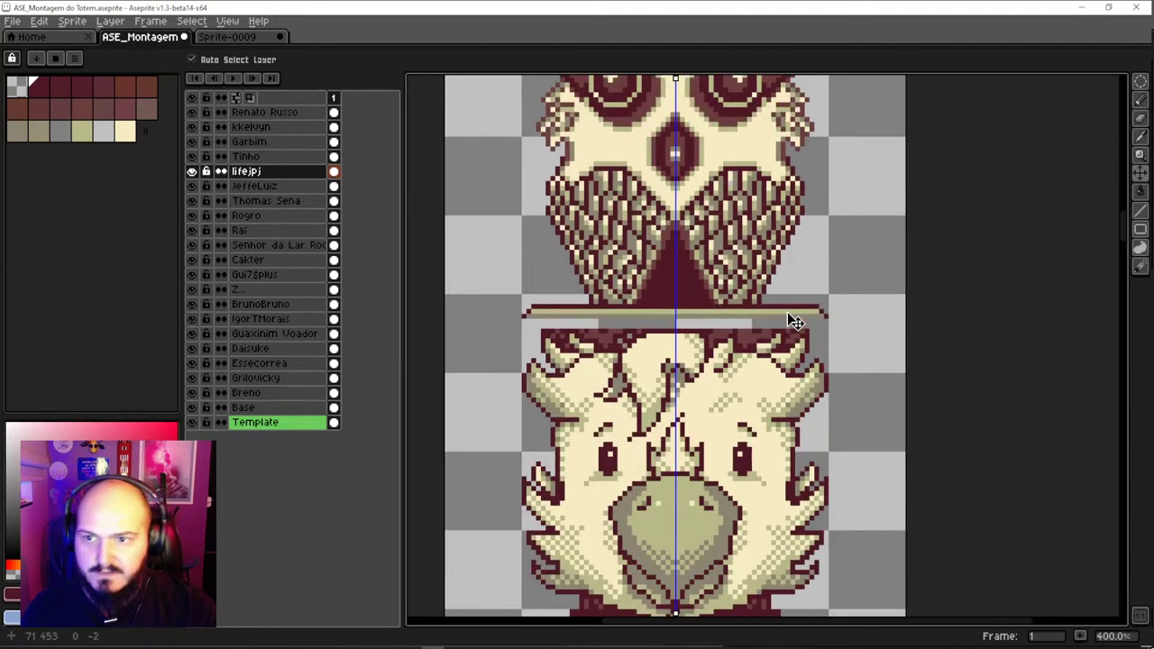
{"action": "key", "text": "ctrl+z"}
{"action": "key", "text": "ctrl+z"}
{"action": "key", "text": "ctrl+z"}
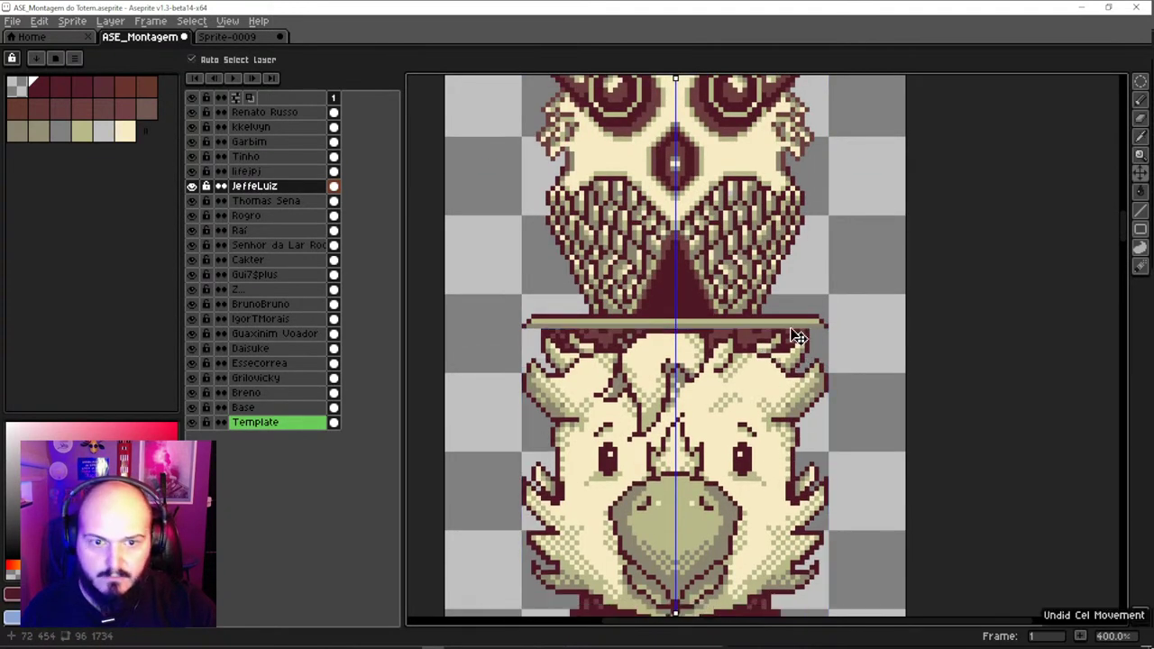
{"action": "key", "text": "ctrl+z"}
{"action": "key", "text": "ctrl+z"}
{"action": "scroll", "coordinate": [814, 323], "scroll_direction": "up", "scroll_amount": 1}
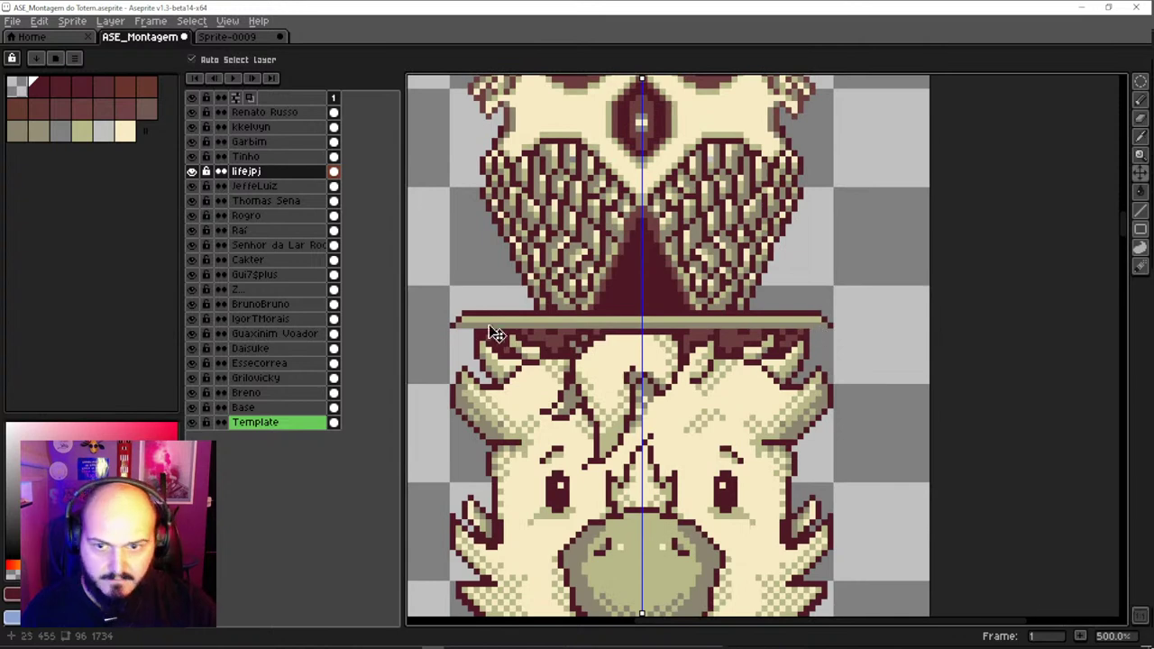
{"action": "key", "text": "b"}
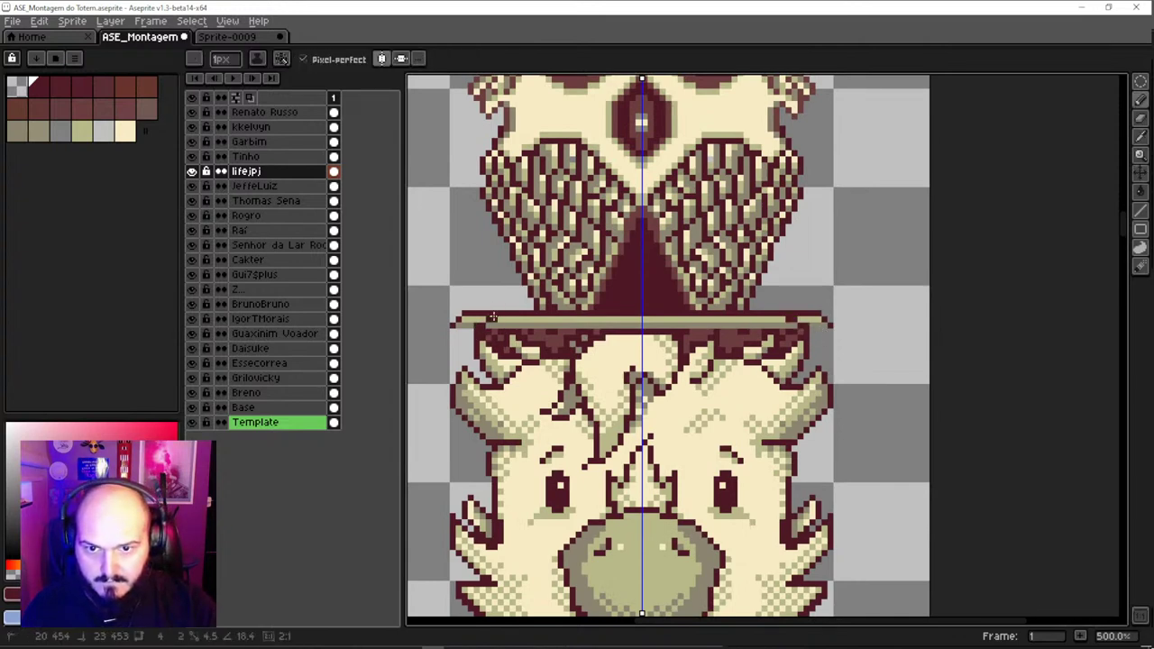
{"action": "key", "text": "e"}
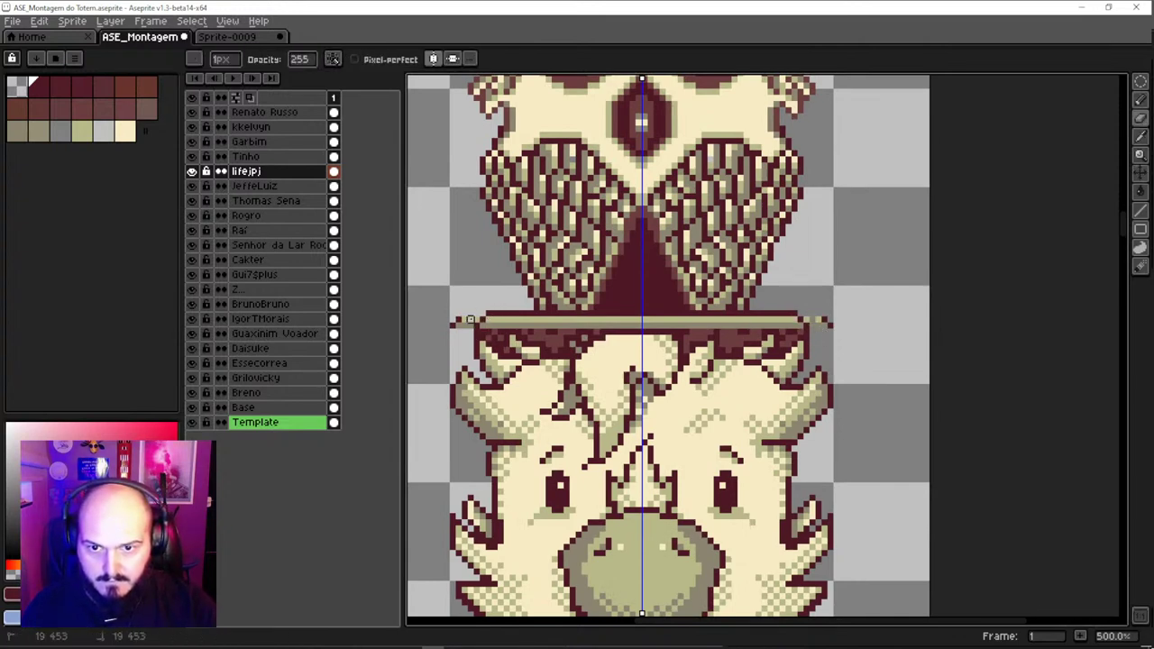
{"action": "scroll", "coordinate": [458, 325], "scroll_direction": "down", "scroll_amount": 2}
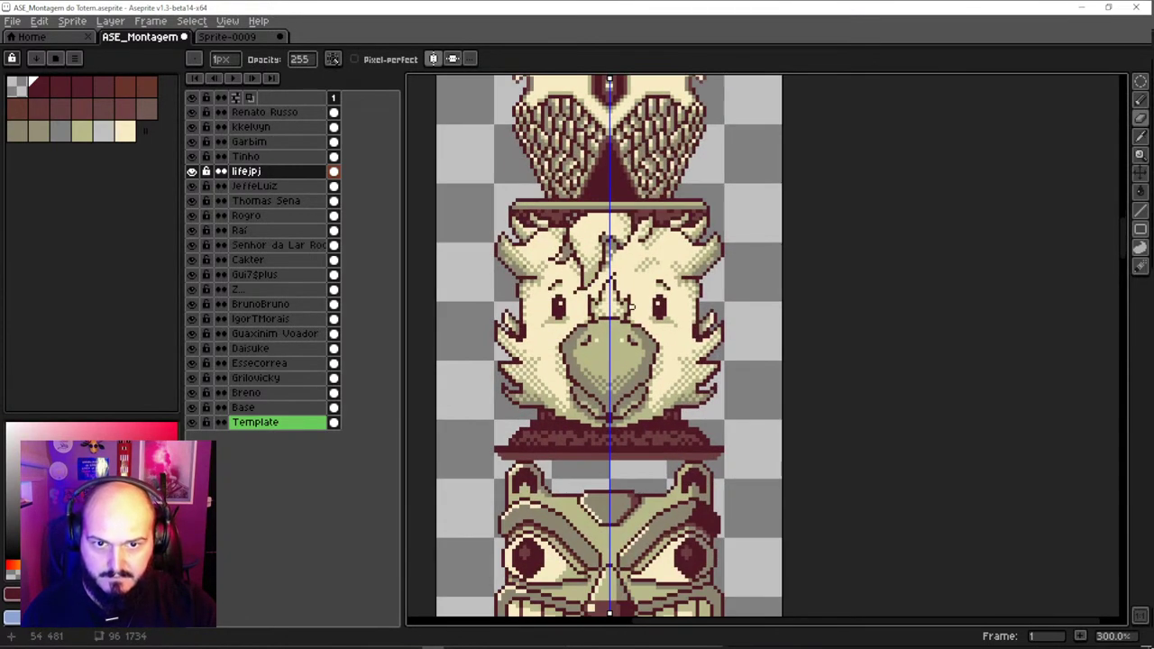
{"action": "left_click_drag", "start_coordinate": [649, 212], "coordinate": [646, 315]}
{"action": "scroll", "coordinate": [646, 327], "scroll_direction": "up", "scroll_amount": 1}
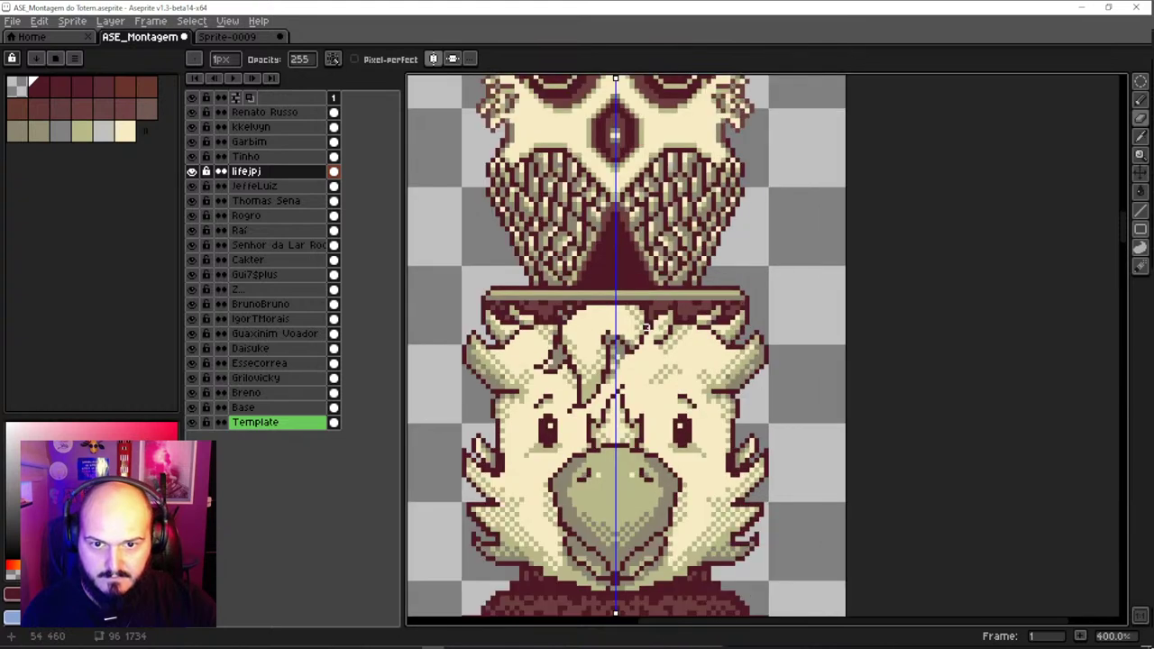
{"action": "scroll", "coordinate": [645, 326], "scroll_direction": "down", "scroll_amount": 2}
{"action": "scroll", "coordinate": [651, 357], "scroll_direction": "up", "scroll_amount": 1}
{"action": "key", "text": "v"}
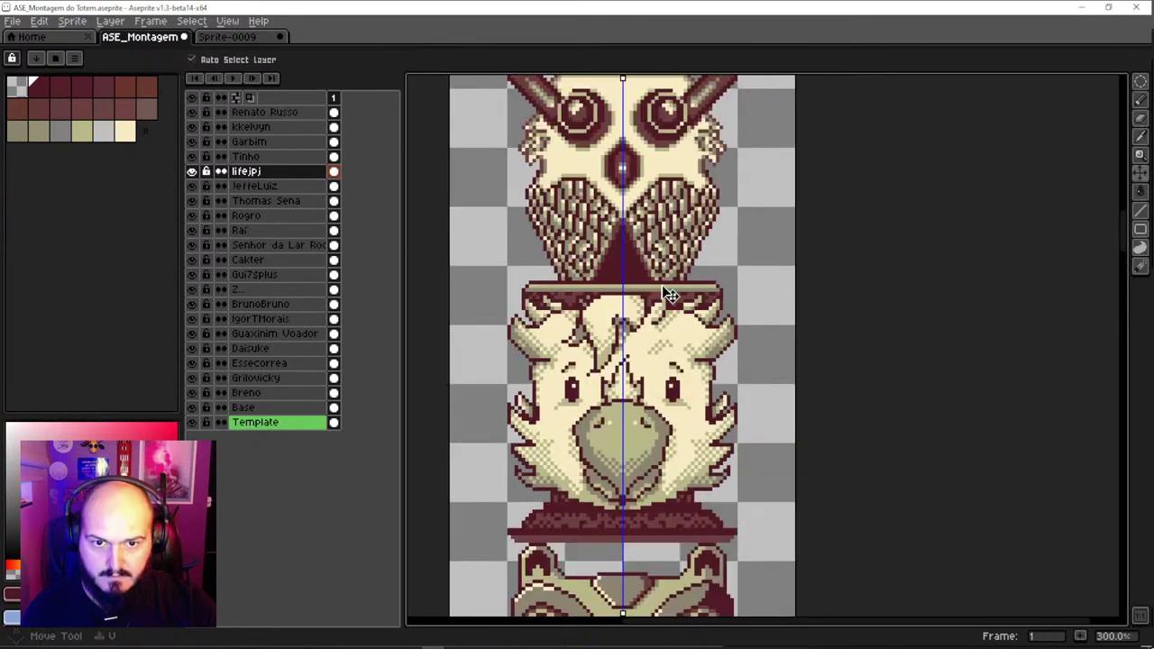
{"action": "left_click_drag", "start_coordinate": [671, 287], "coordinate": [671, 323]}
{"action": "key", "text": "ctrl+z"}
{"action": "scroll", "coordinate": [672, 324], "scroll_direction": "up", "scroll_amount": 1}
{"action": "key", "text": "b"}
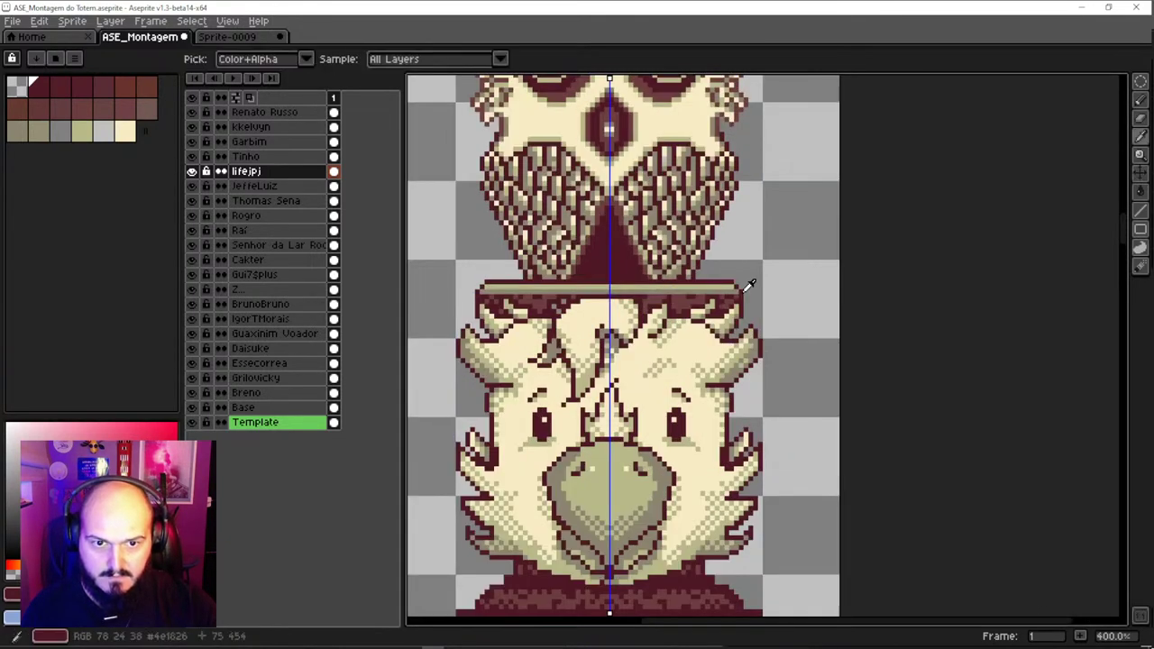
{"action": "left_click", "coordinate": [502, 293], "text": "shift"}
{"action": "scroll", "coordinate": [606, 294], "scroll_direction": "down", "scroll_amount": 2}
{"action": "key", "text": "ctrl+z"}
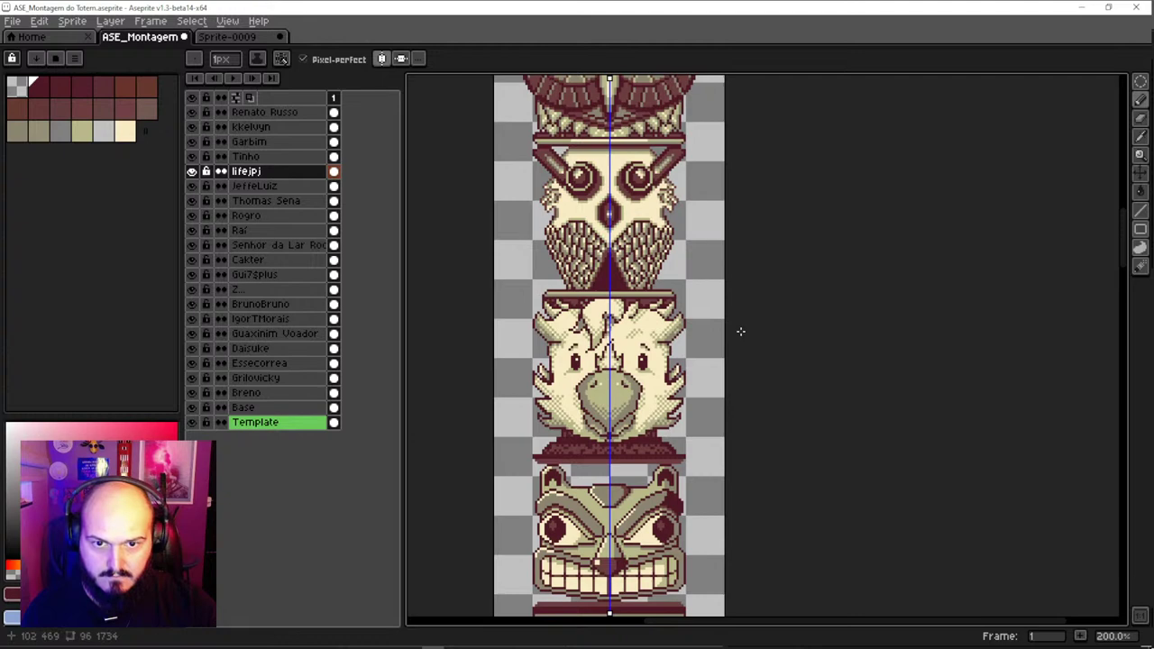
{"action": "scroll", "coordinate": [722, 361], "scroll_direction": "down", "scroll_amount": 2}
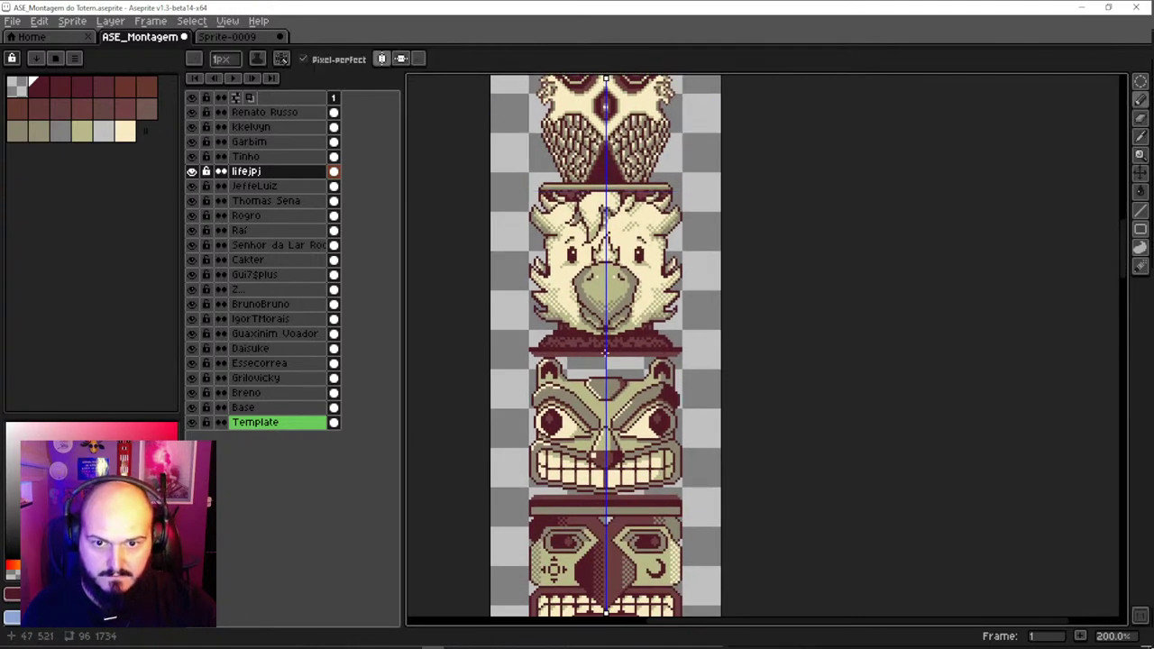
{"action": "scroll", "coordinate": [606, 352], "scroll_direction": "up", "scroll_amount": 1}
{"action": "scroll", "coordinate": [656, 357], "scroll_direction": "up", "scroll_amount": 1}
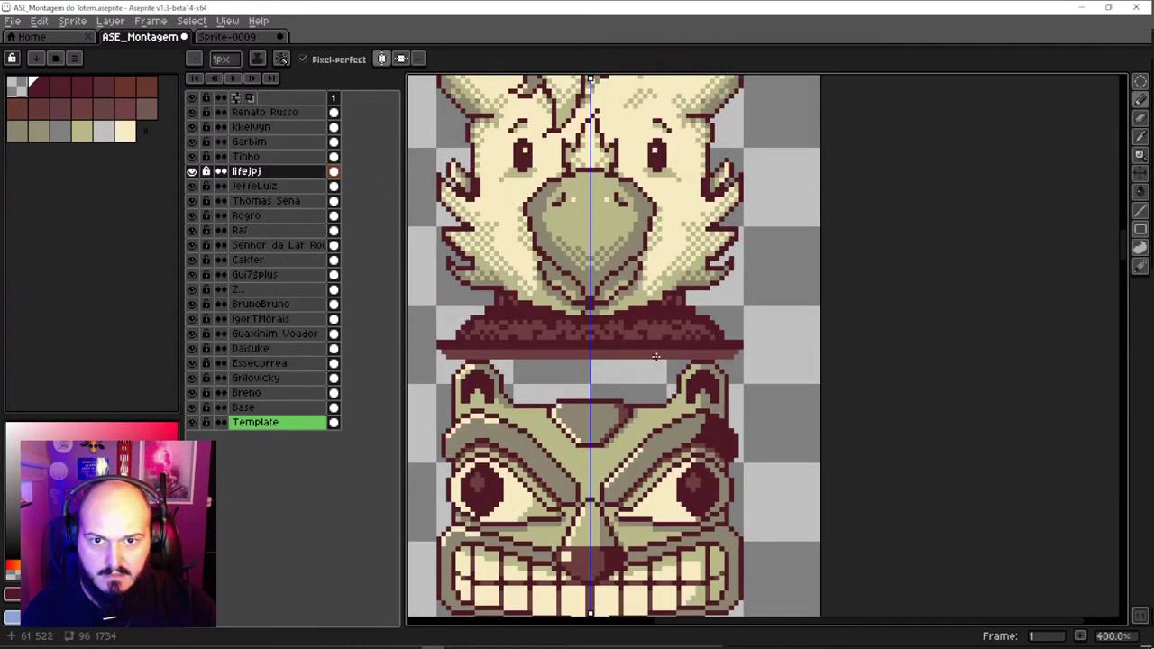
{"action": "left_click", "coordinate": [652, 330], "text": "ctrl"}
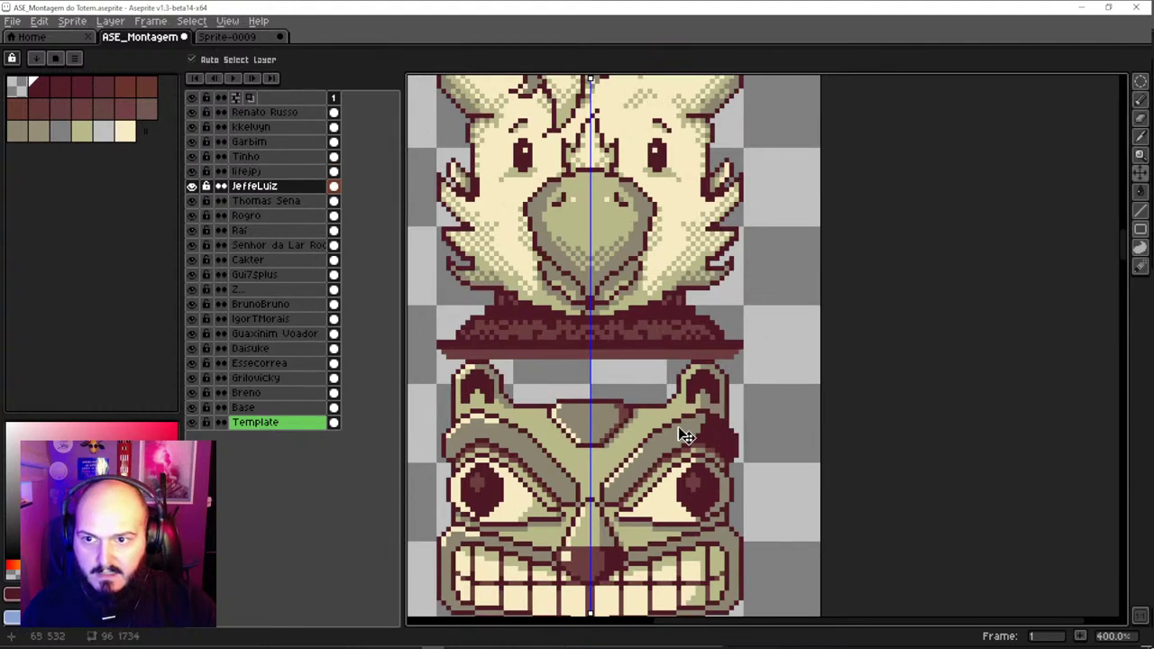
{"action": "left_click", "coordinate": [707, 452], "text": "ctrl"}
{"action": "left_click_drag", "start_coordinate": [672, 451], "coordinate": [690, 315]}
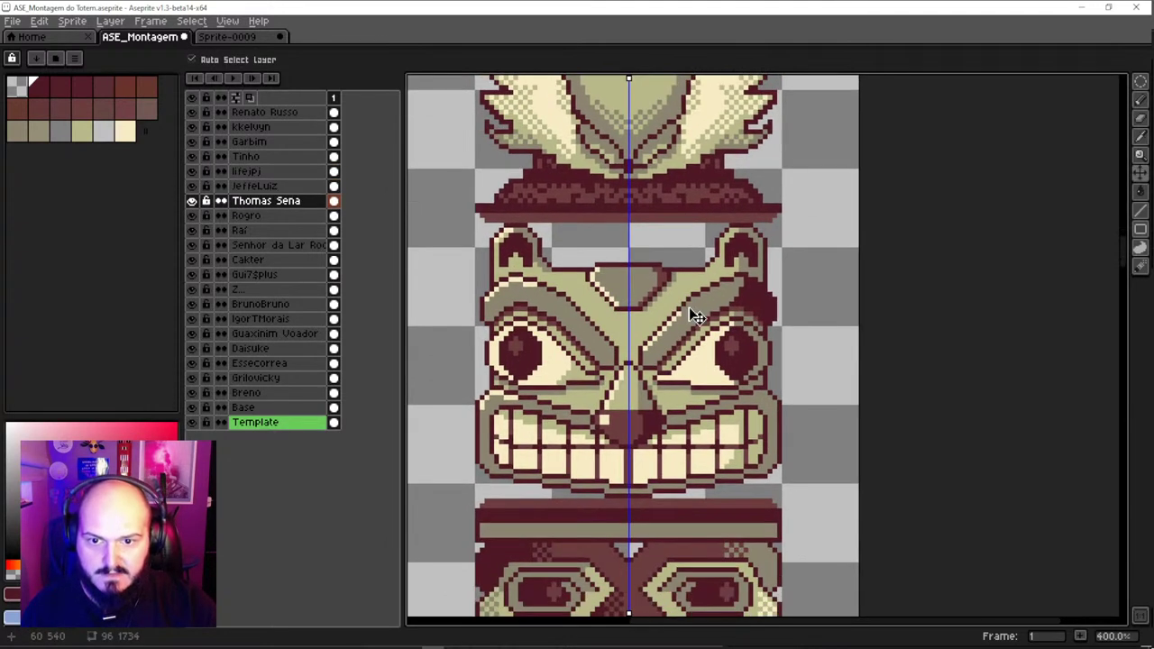
{"action": "left_click", "coordinate": [600, 358], "text": "alt"}
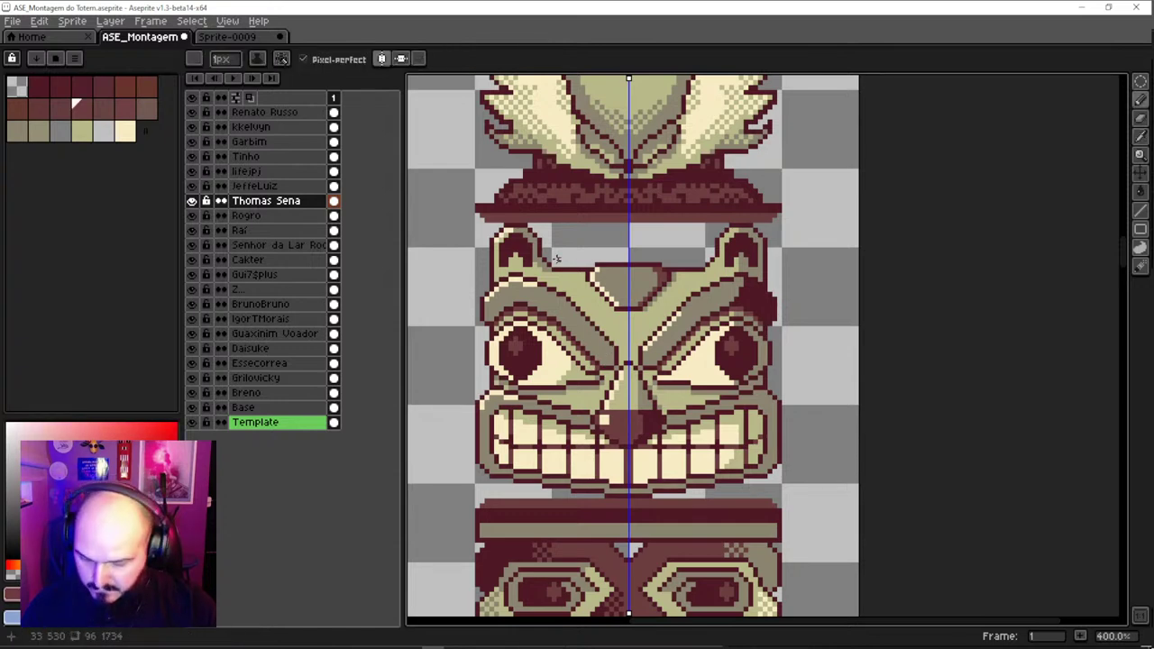
{"action": "key", "text": "w"}
{"action": "left_click", "coordinate": [568, 252]}
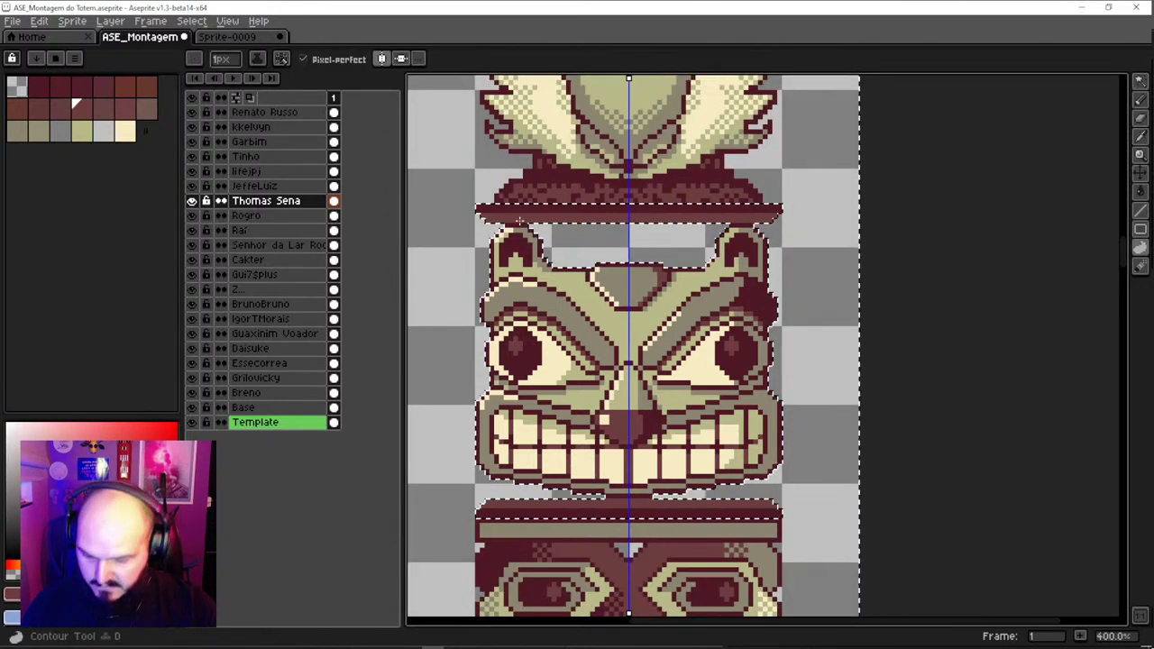
{"action": "mouse_move", "coordinate": [520, 221]}
{"action": "left_mouse_down"}
{"action": "mouse_move", "coordinate": [740, 231]}
{"action": "mouse_move", "coordinate": [731, 282]}
{"action": "left_mouse_up"}
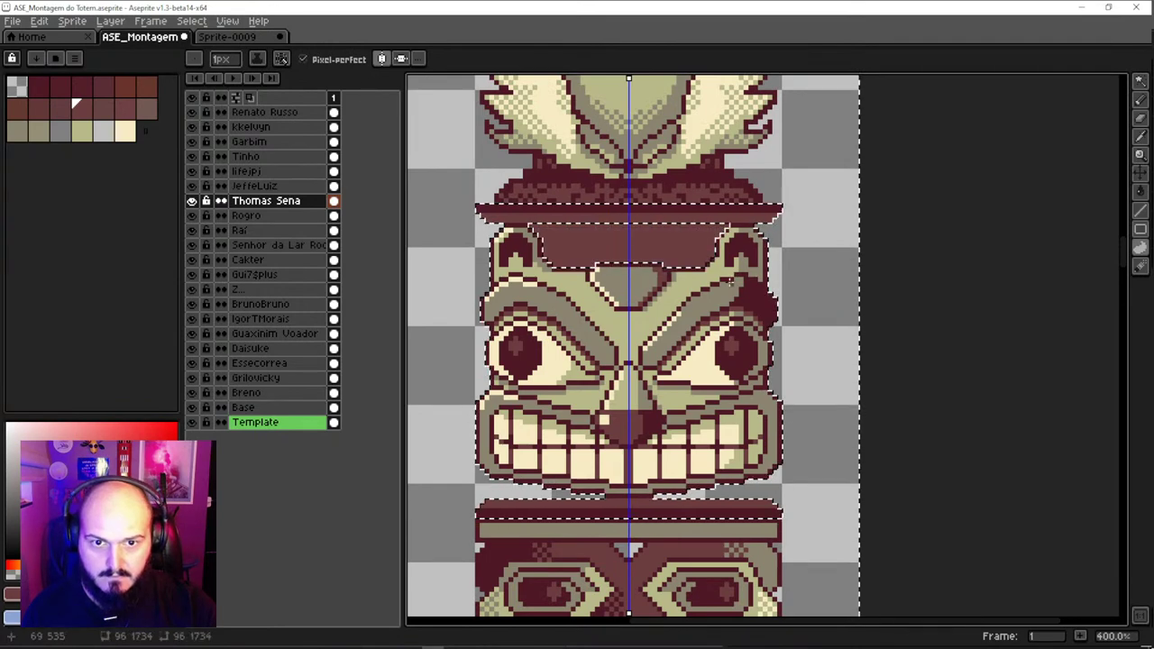
{"action": "key", "text": "ctrl+d"}
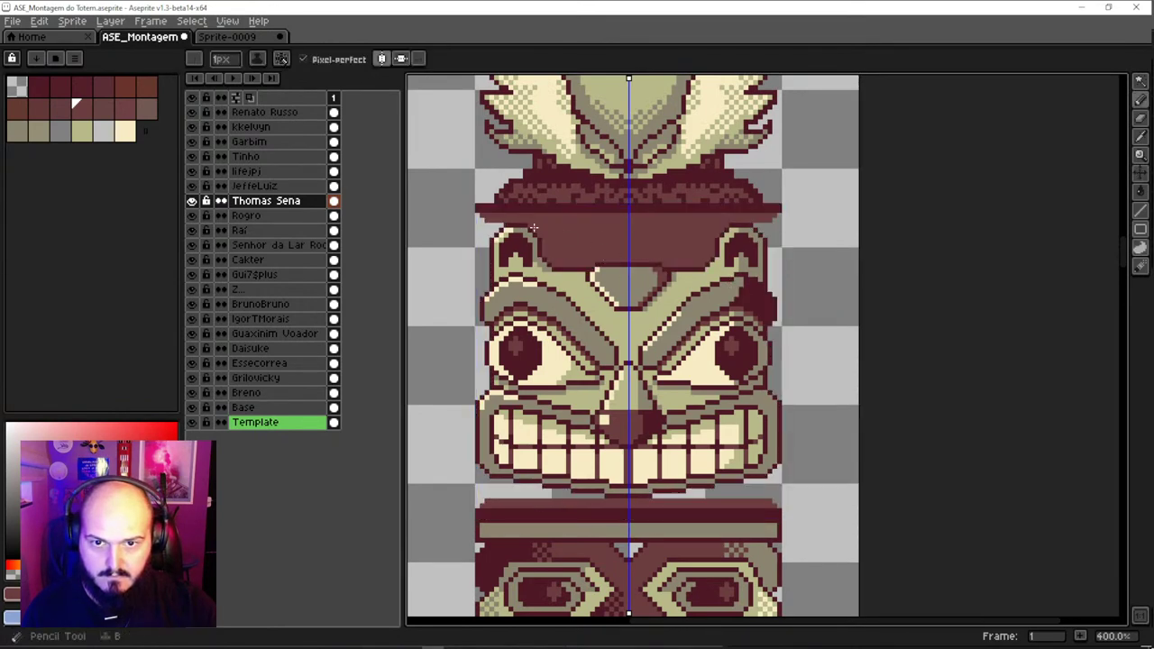
{"action": "left_click", "coordinate": [533, 228], "text": "alt"}
{"action": "scroll", "coordinate": [712, 244], "scroll_direction": "down", "scroll_amount": 2}
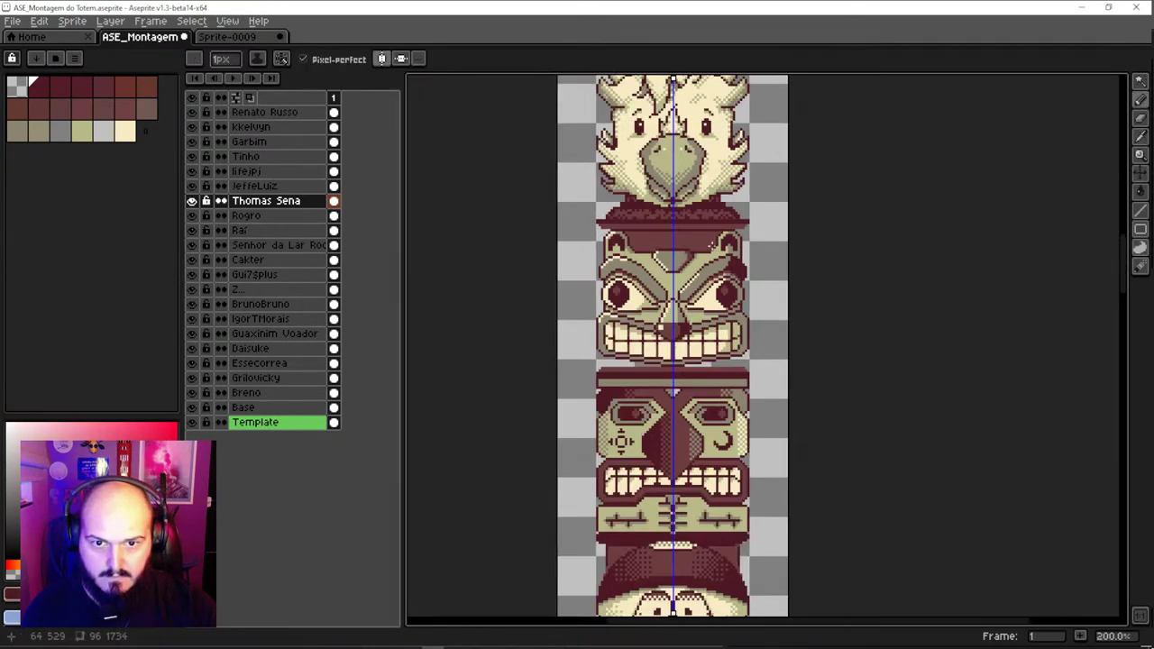
{"action": "scroll", "coordinate": [662, 361], "scroll_direction": "up", "scroll_amount": 1}
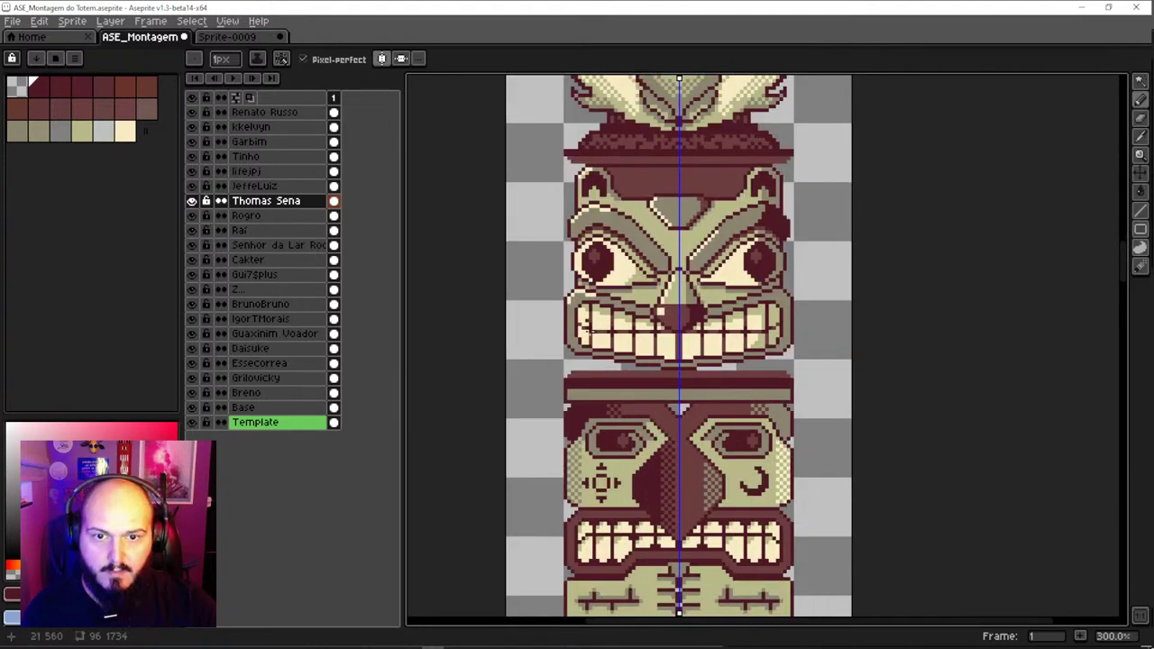
{"action": "key", "text": "v"}
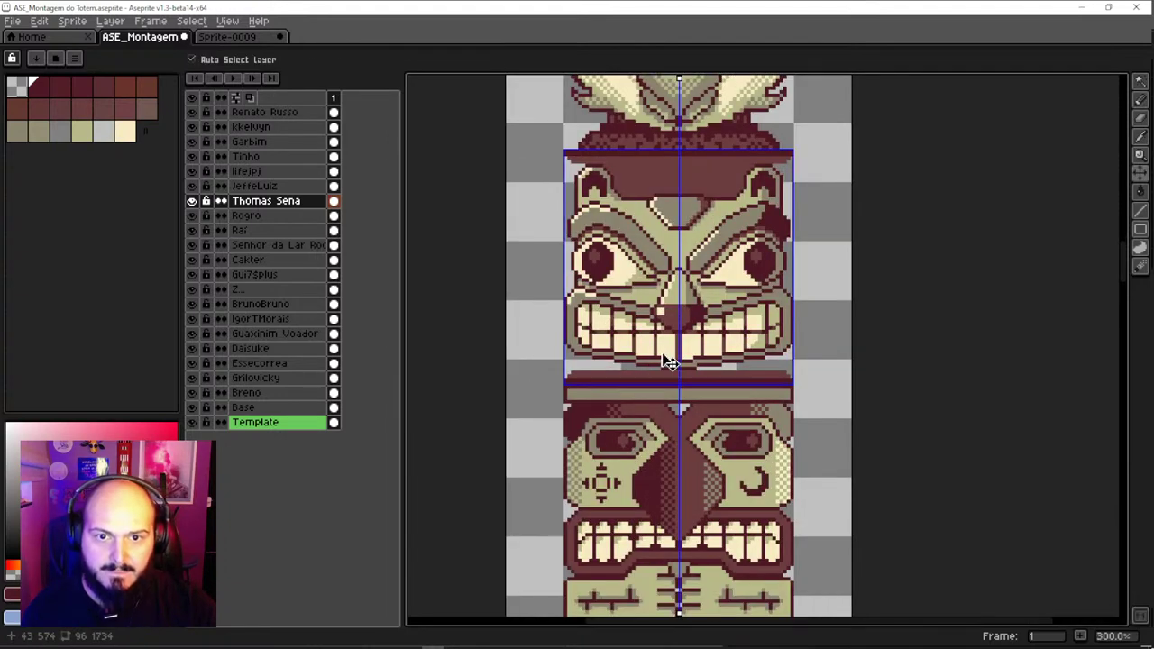
{"action": "key", "text": "ctrl+z"}
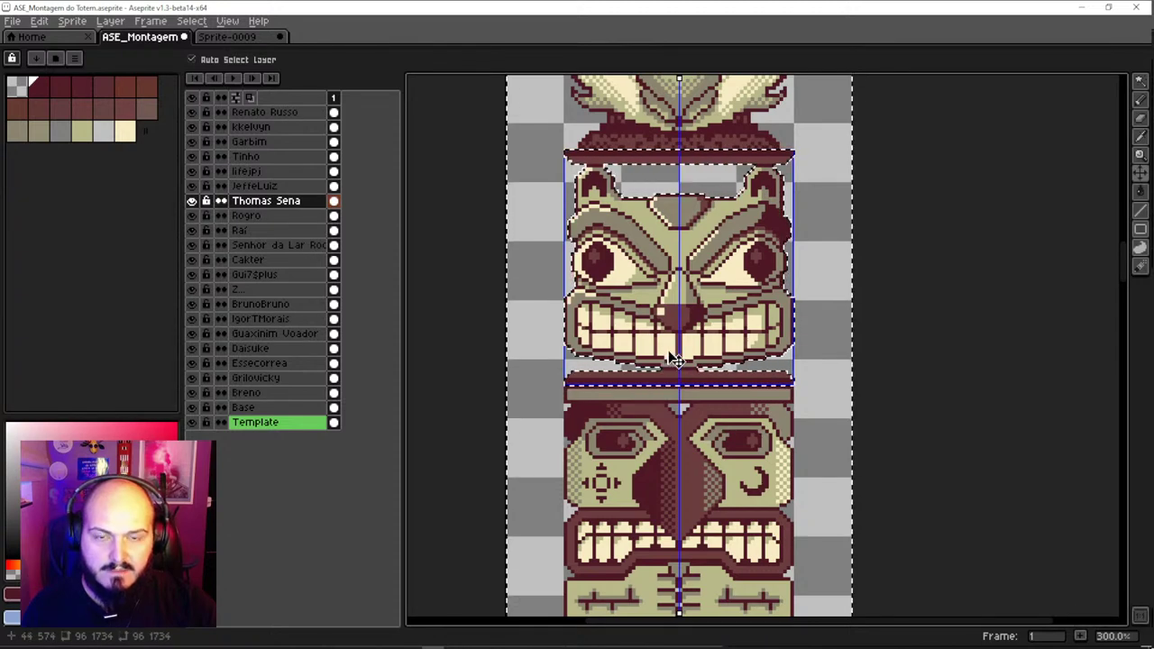
{"action": "key", "text": "ctrl+d"}
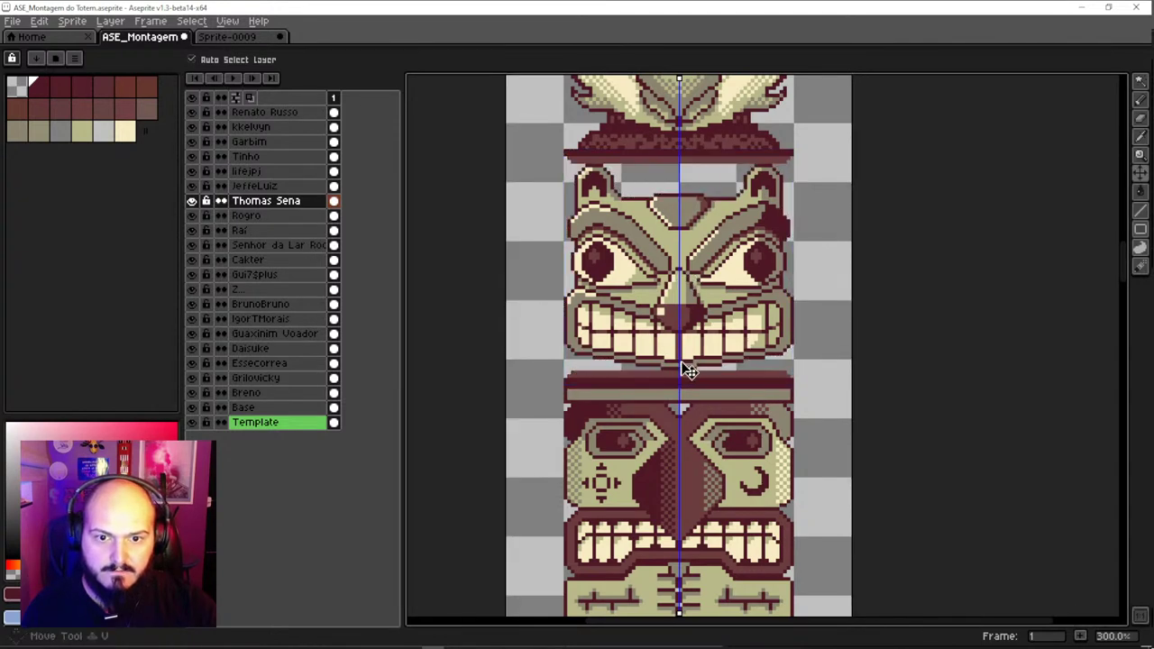
{"action": "key", "text": "m"}
{"action": "left_click_drag", "start_coordinate": [843, 133], "coordinate": [554, 368]}
{"action": "left_click_drag", "start_coordinate": [646, 283], "coordinate": [648, 298]}
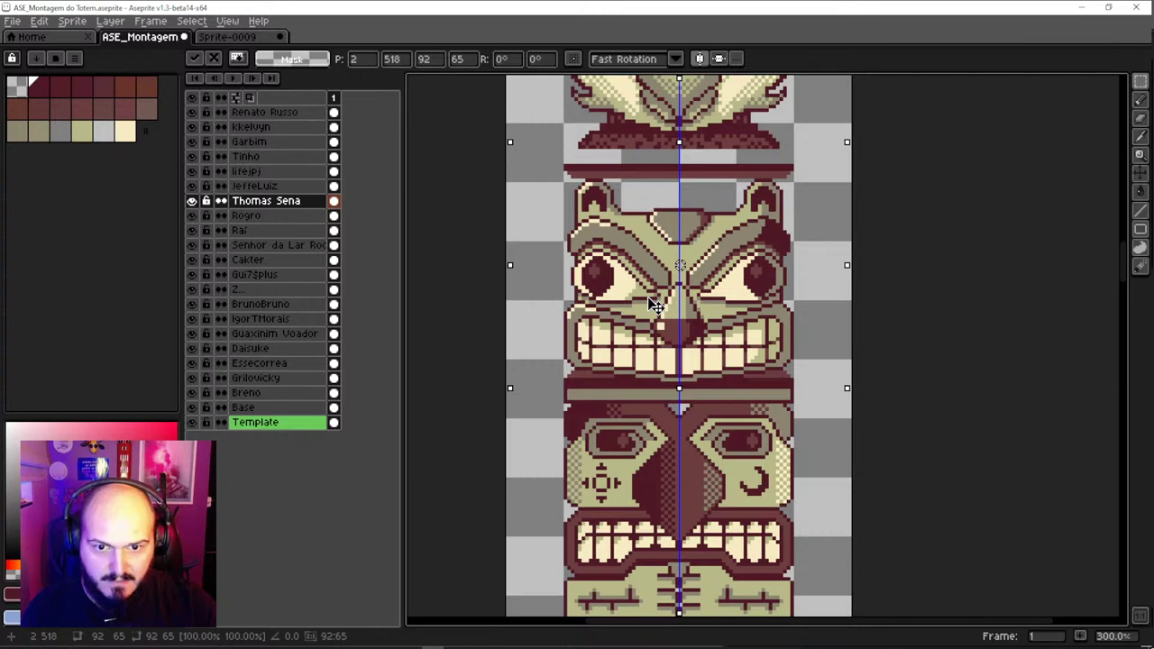
{"action": "key", "text": "ctrl+z"}
{"action": "key", "text": "ctrl+z"}
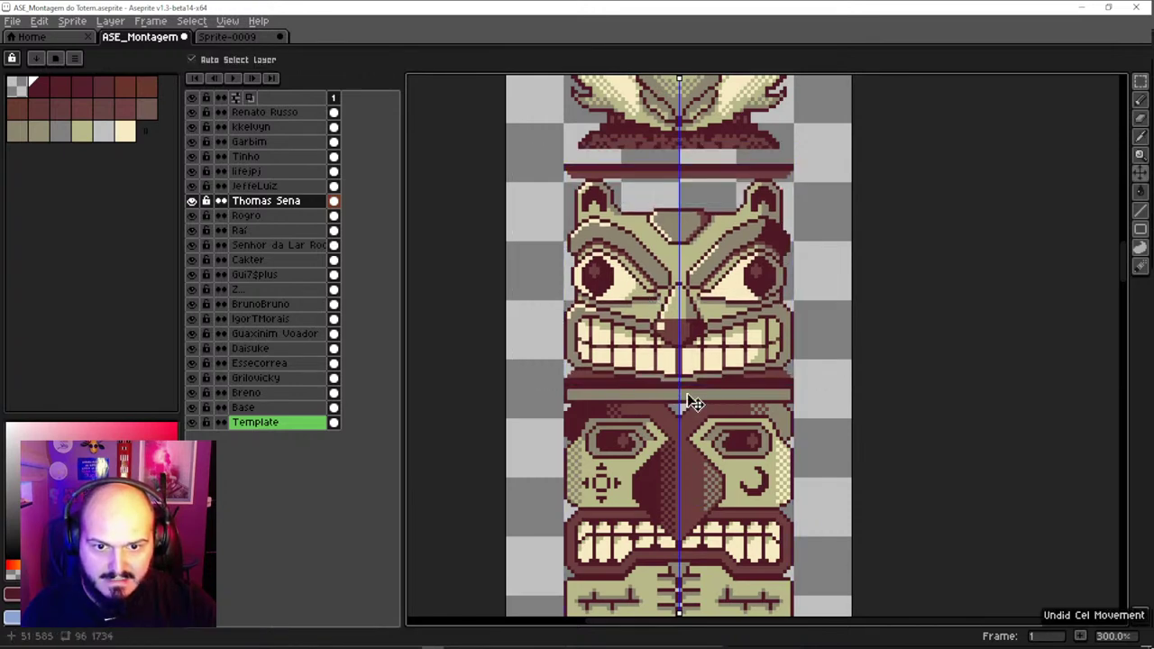
{"action": "left_click_drag", "start_coordinate": [672, 231], "coordinate": [656, 316]}
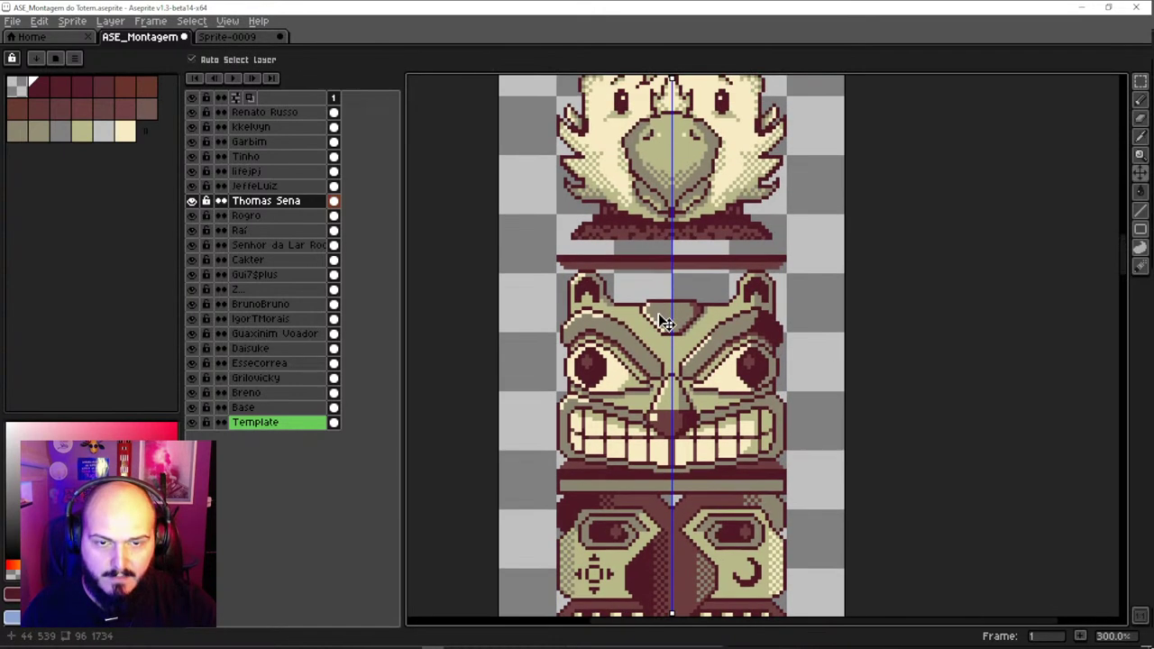
{"action": "scroll", "coordinate": [735, 277], "scroll_direction": "up", "scroll_amount": 1}
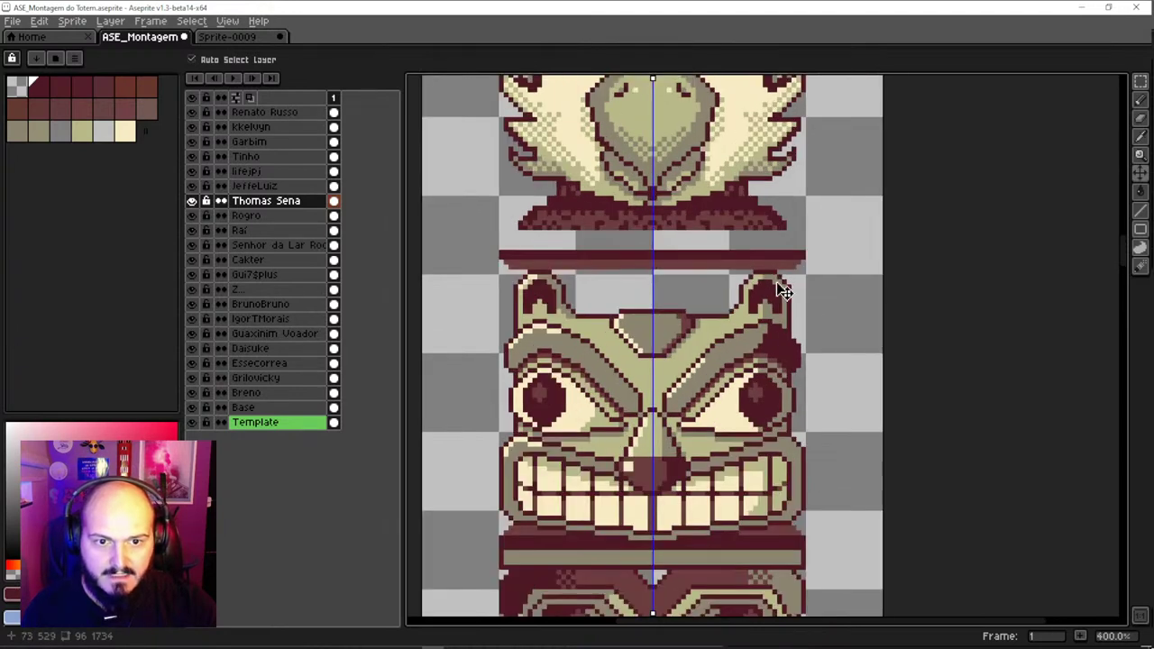
{"action": "key", "text": "m"}
{"action": "left_click_drag", "start_coordinate": [809, 269], "coordinate": [501, 541]}
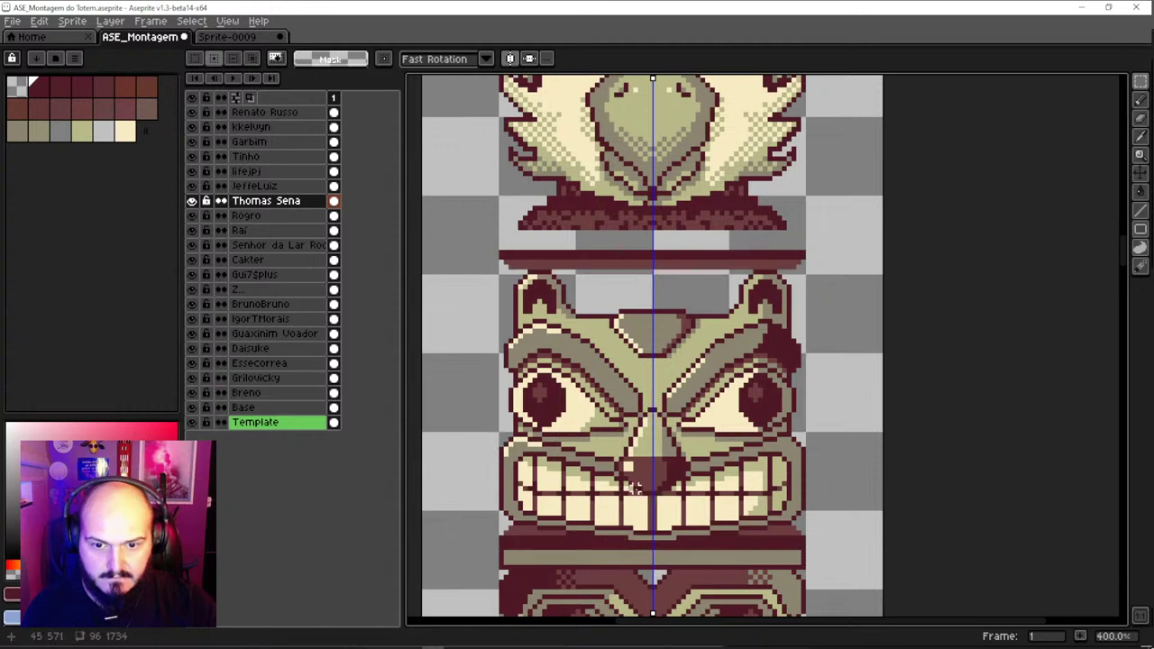
{"action": "key", "text": "v"}
{"action": "key", "text": "ctrl+z"}
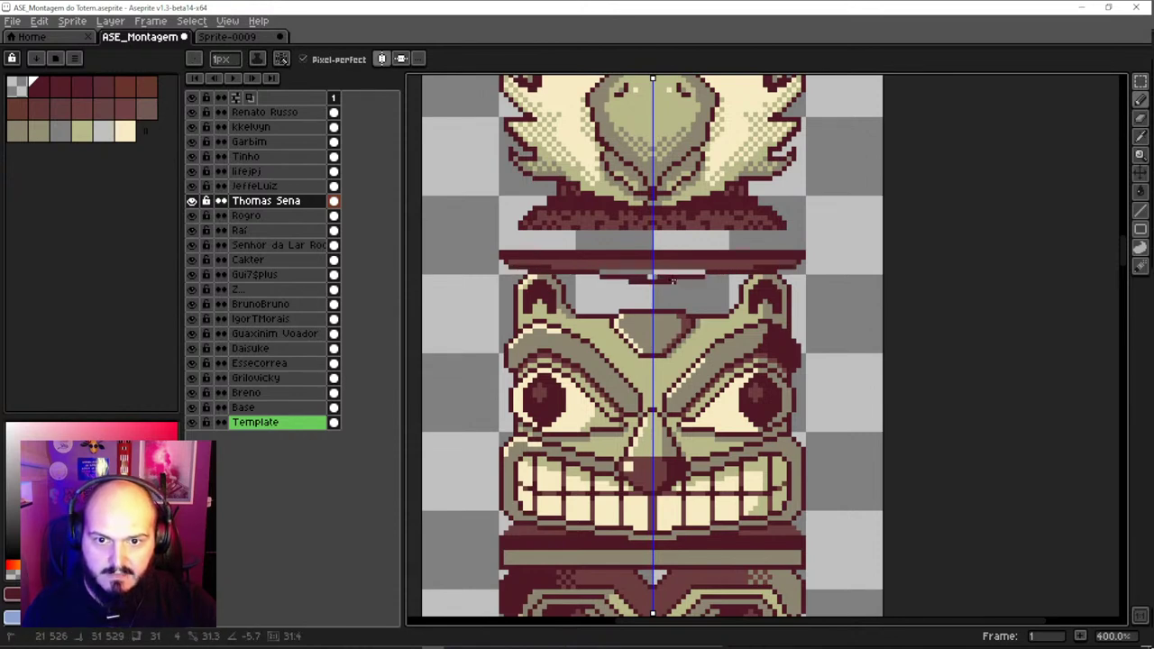
{"action": "left_click", "coordinate": [652, 263], "text": "shift"}
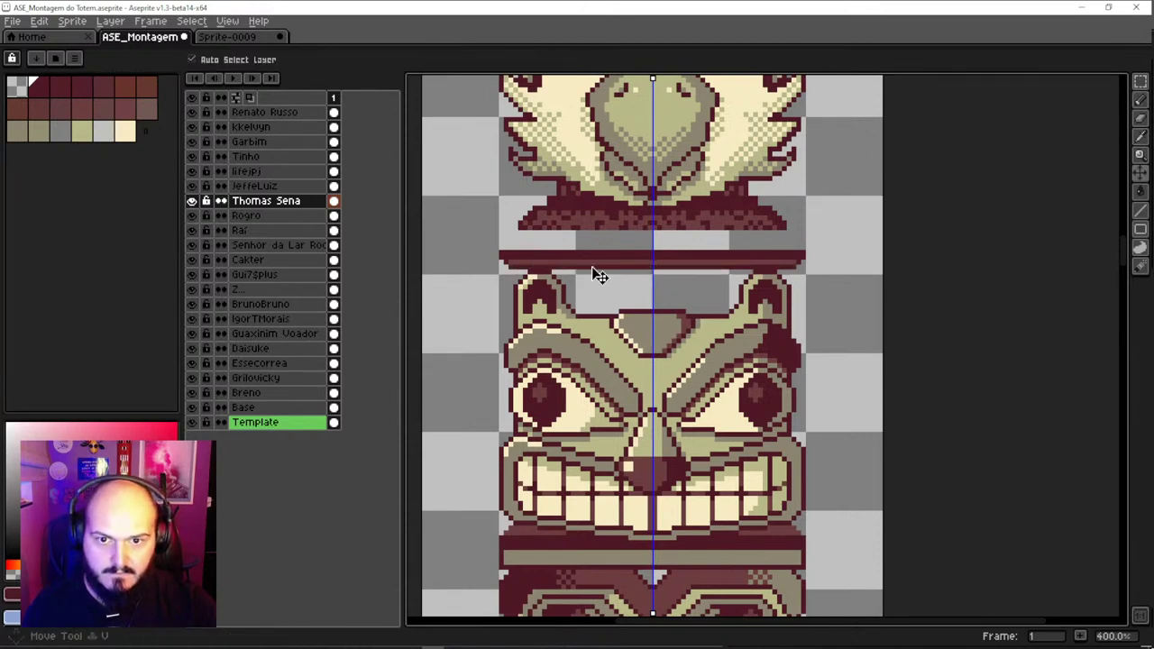
{"action": "key", "text": "w"}
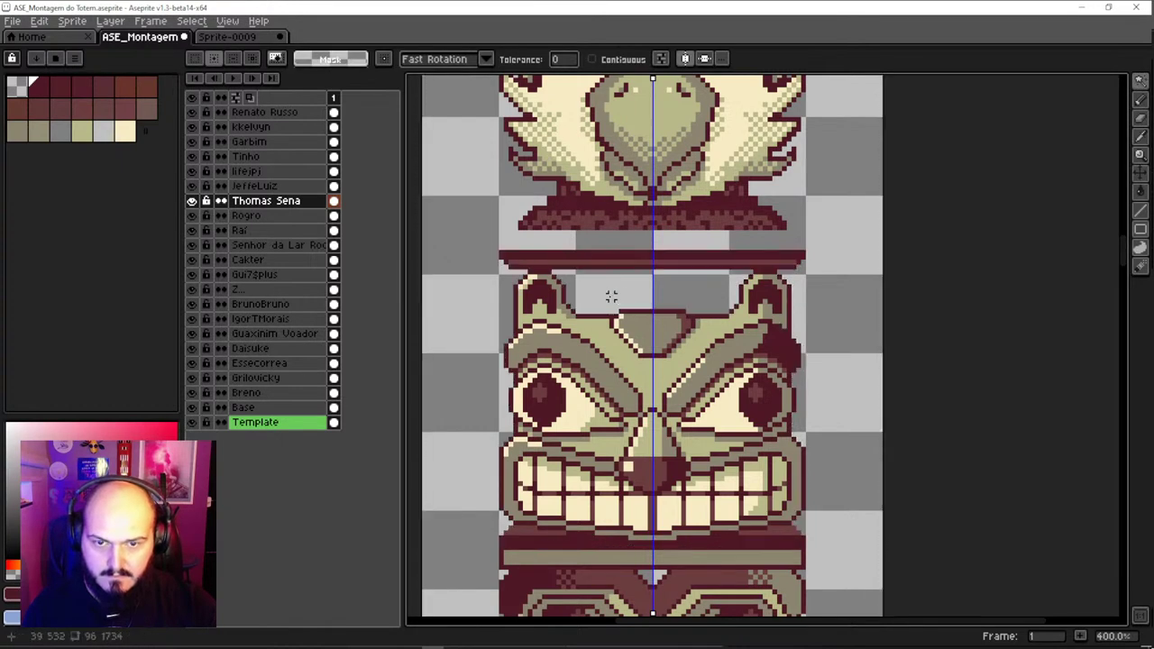
Try filling the gap between the ears with maroon, then undo those edits
{"action": "left_click", "coordinate": [612, 296]}
{"action": "key", "text": "alt"}
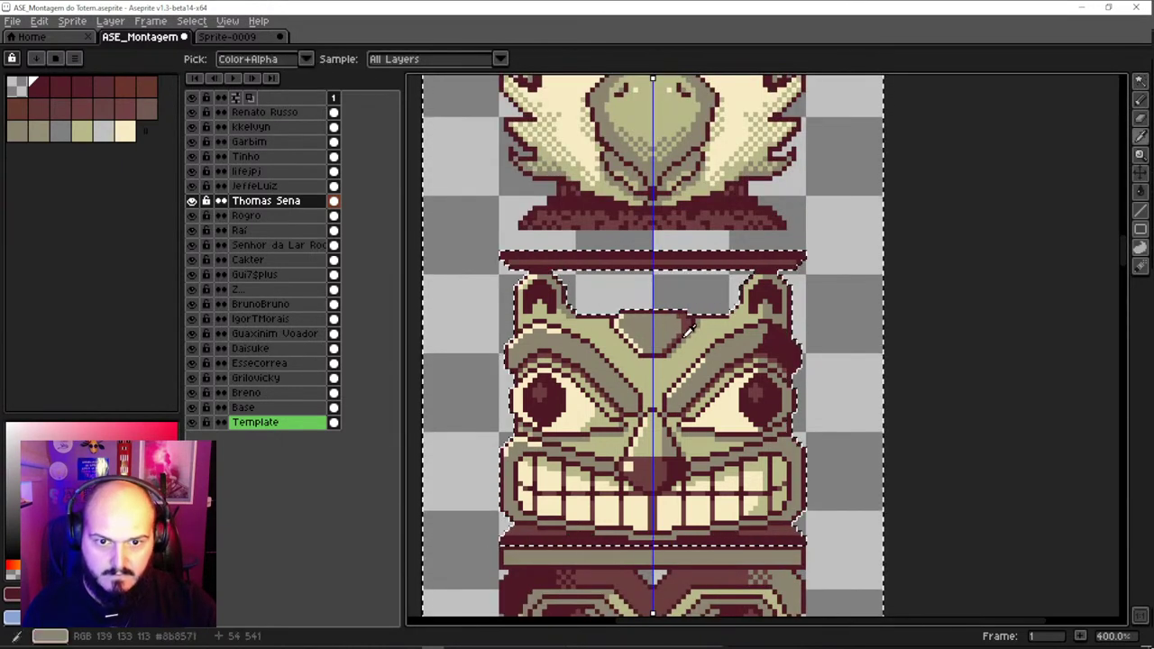
{"action": "left_click", "coordinate": [687, 333], "text": "alt"}
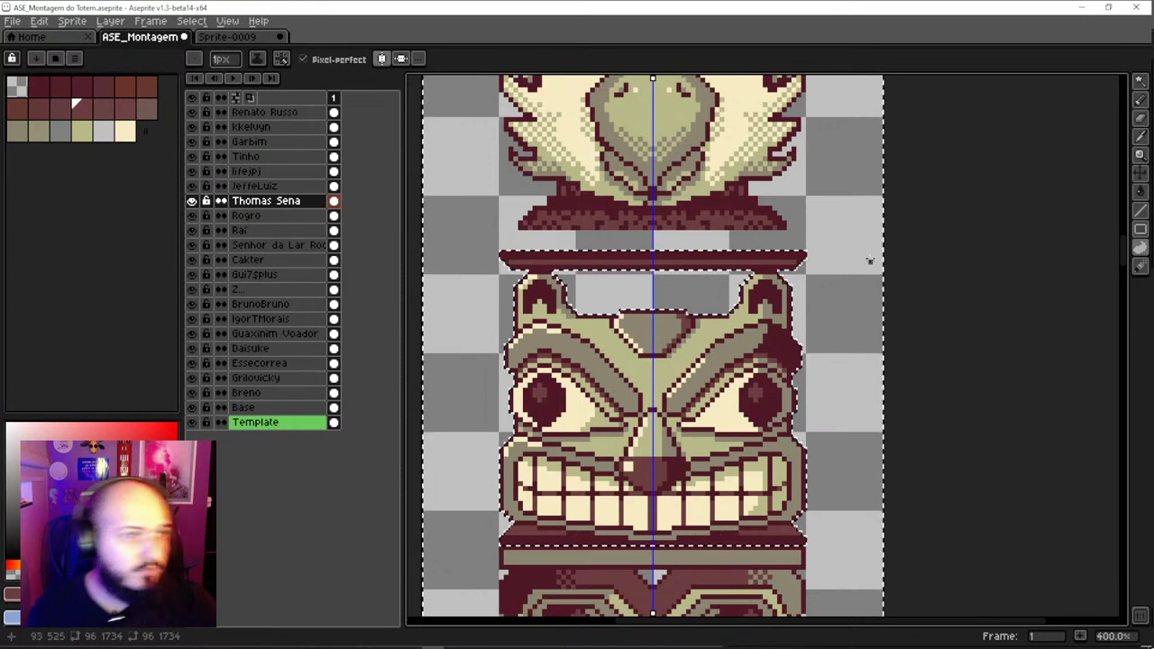
{"action": "mouse_move", "coordinate": [552, 266]}
{"action": "left_mouse_down"}
{"action": "mouse_move", "coordinate": [572, 319]}
{"action": "mouse_move", "coordinate": [555, 267]}
{"action": "left_mouse_up"}
{"action": "key", "text": "alt"}
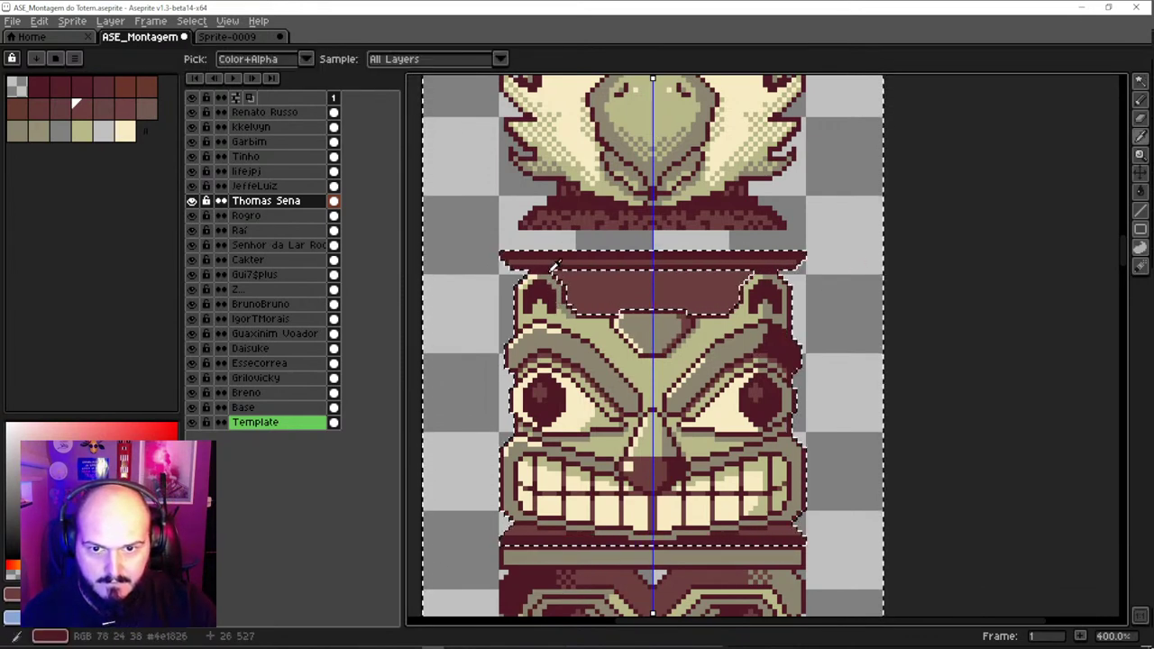
{"action": "left_click", "coordinate": [554, 267], "text": "alt"}
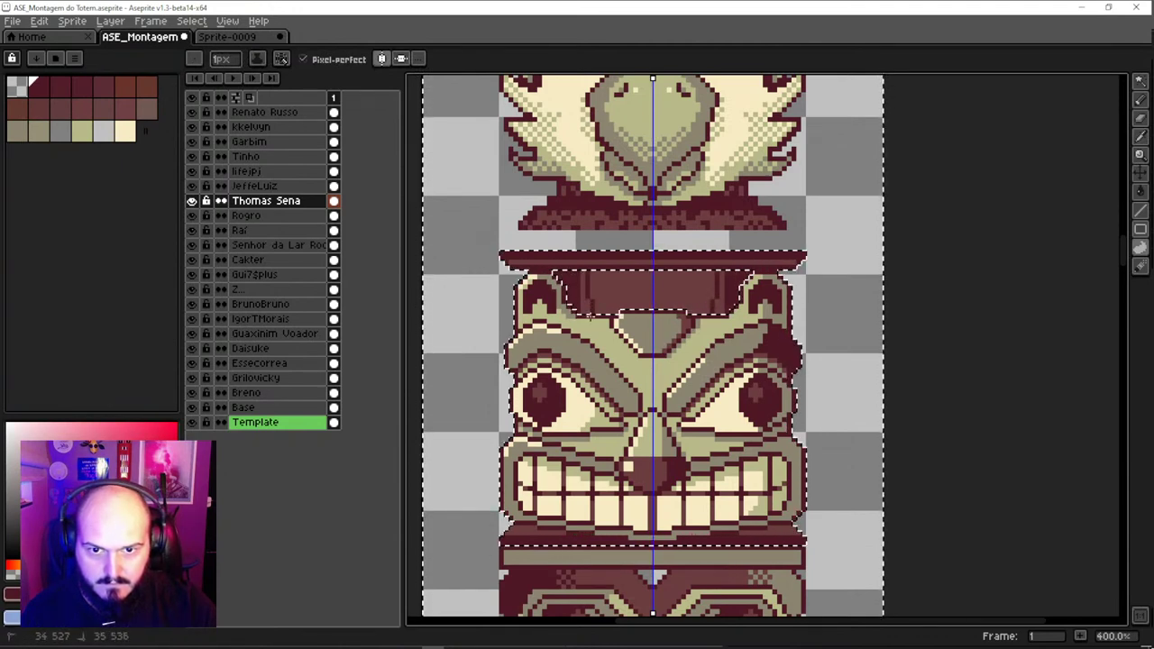
{"action": "key", "text": "ctrl+z"}
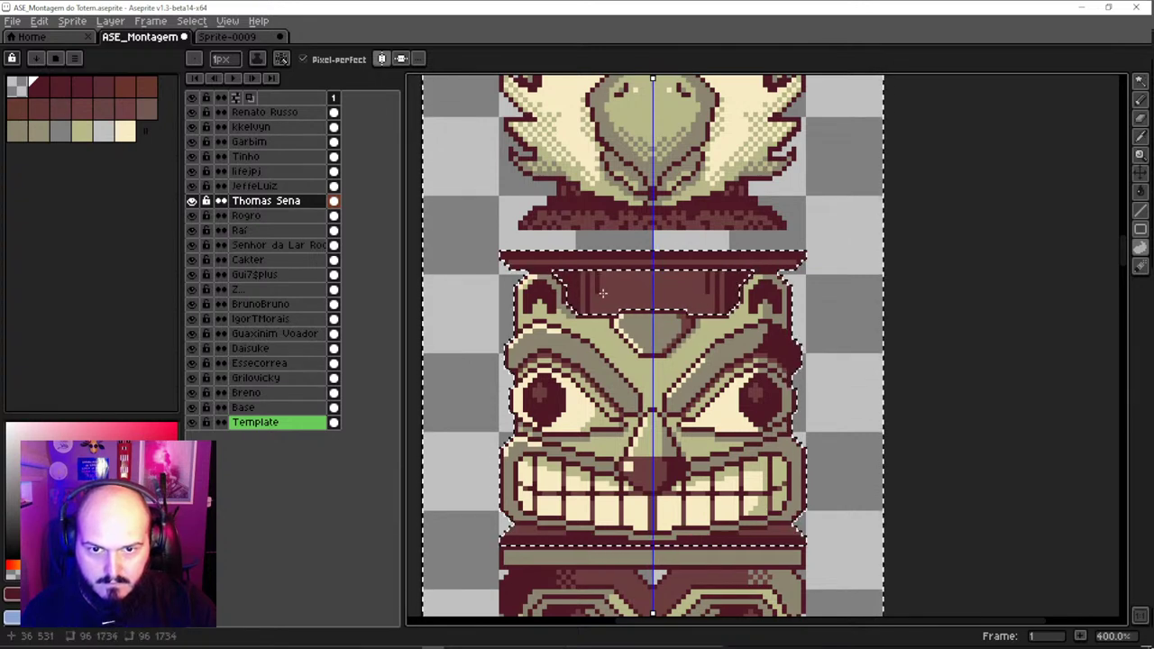
{"action": "key", "text": "ctrl+z"}
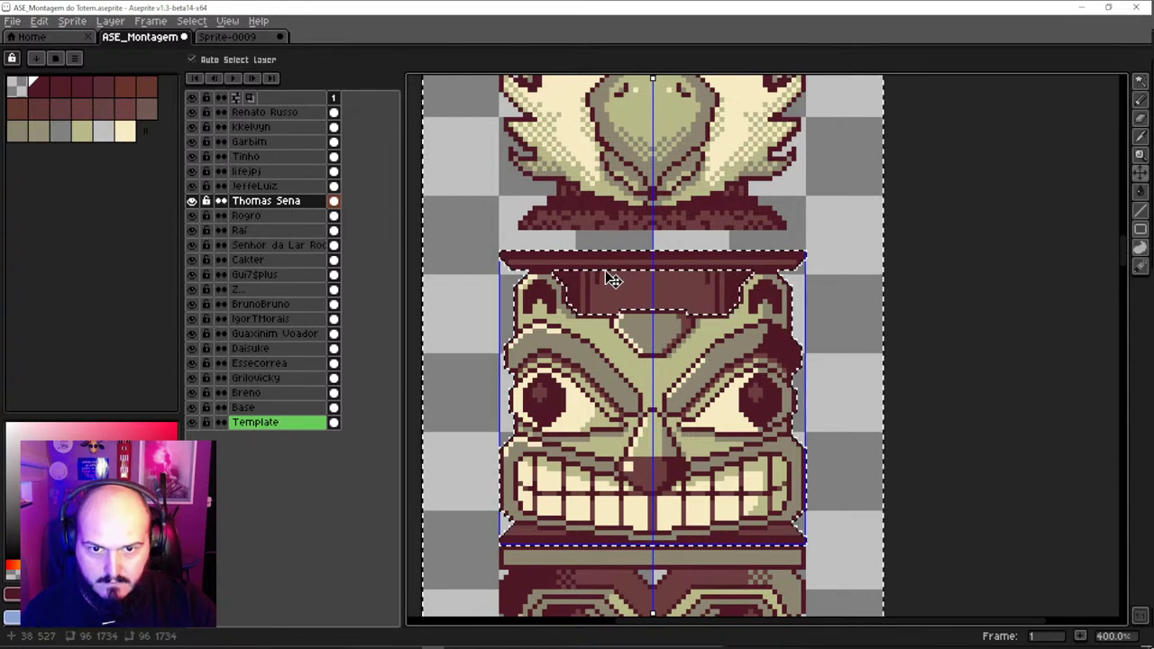
{"action": "key", "text": "ctrl+z"}
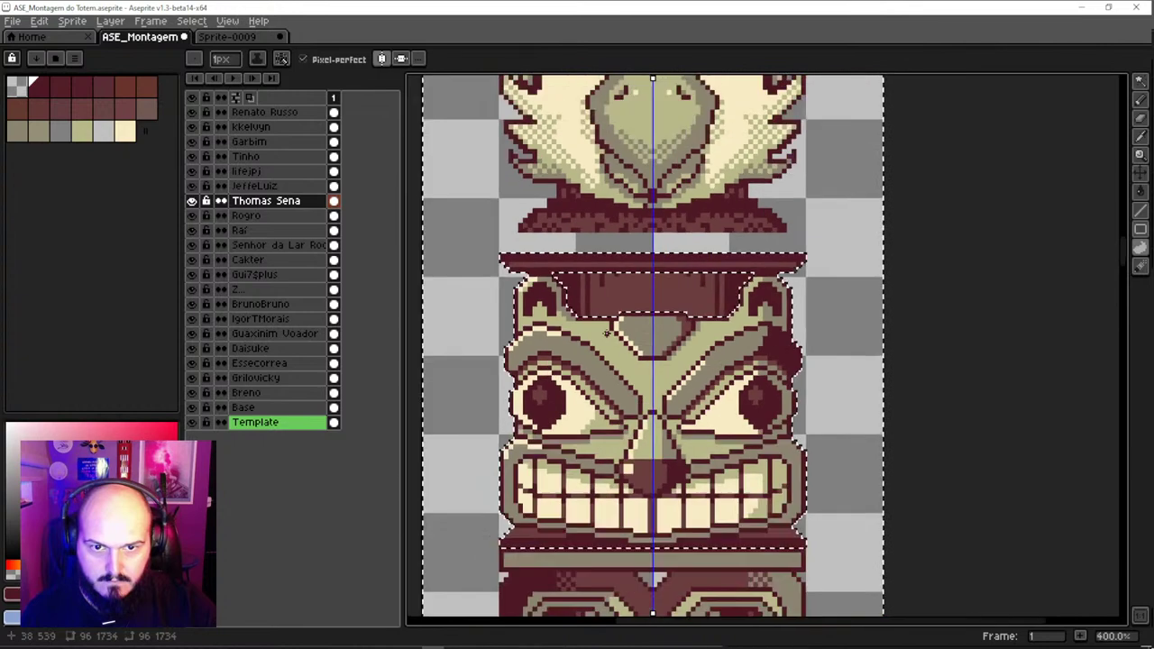
{"action": "key", "text": "ctrl+z"}
{"action": "scroll", "coordinate": [607, 333], "scroll_direction": "down", "scroll_amount": 2}
{"action": "scroll", "coordinate": [619, 366], "scroll_direction": "up", "scroll_amount": 2}
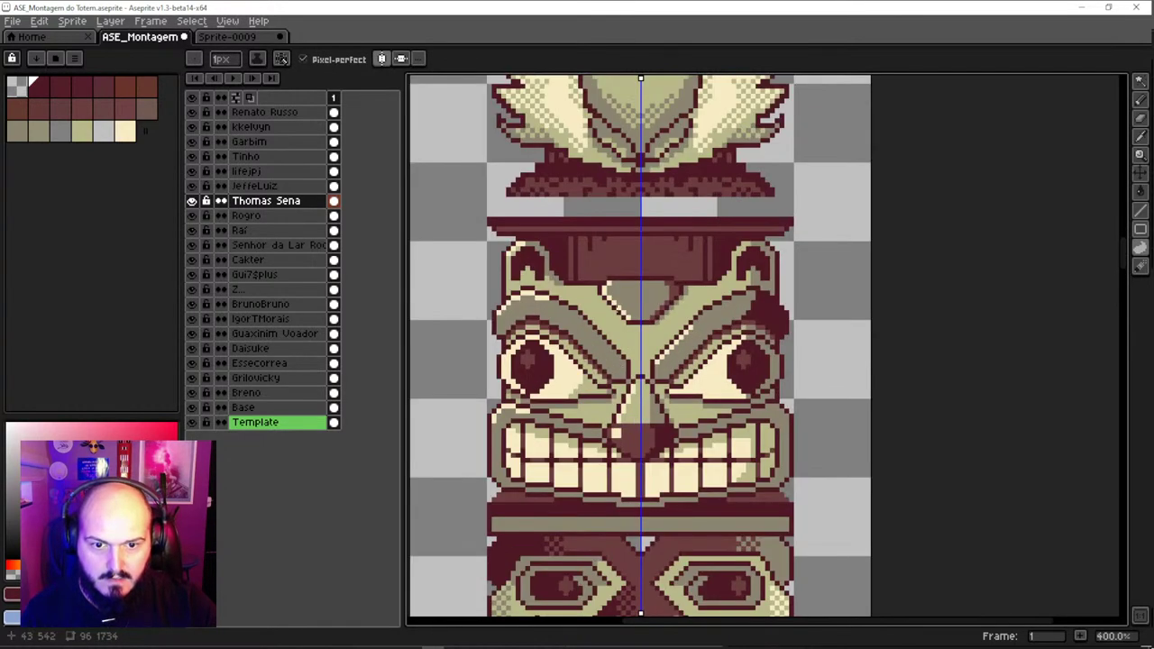
{"action": "key", "text": "ctrl+y"}
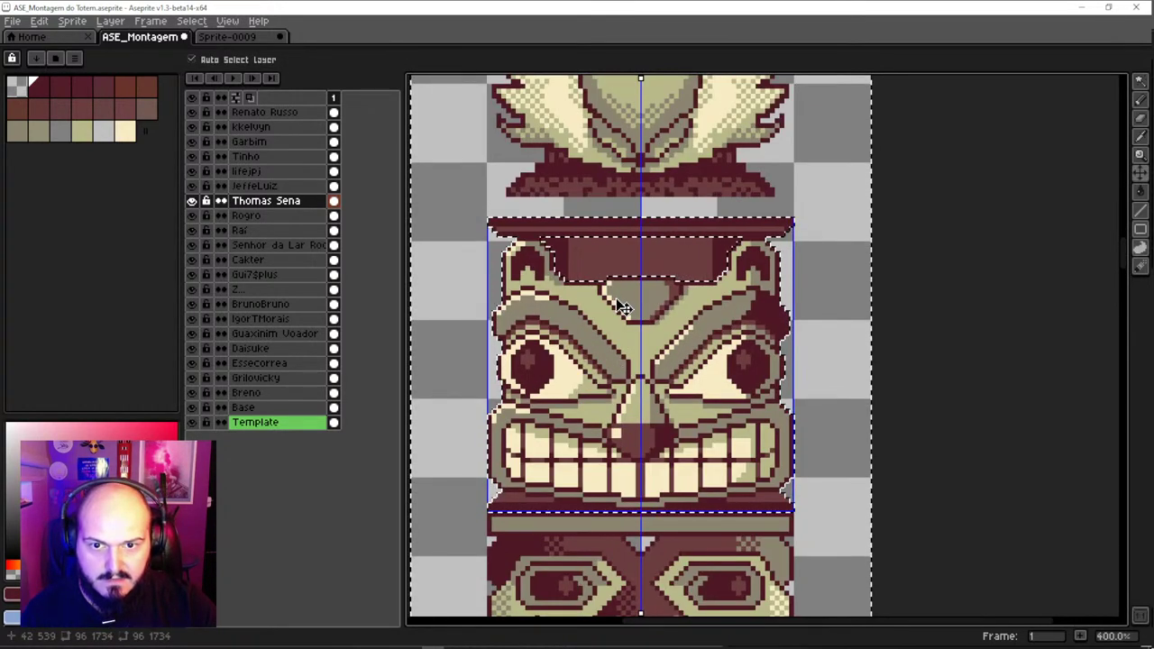
Sample the dark maroon from the forehead band with the eyedropper
{"action": "key", "text": "b"}
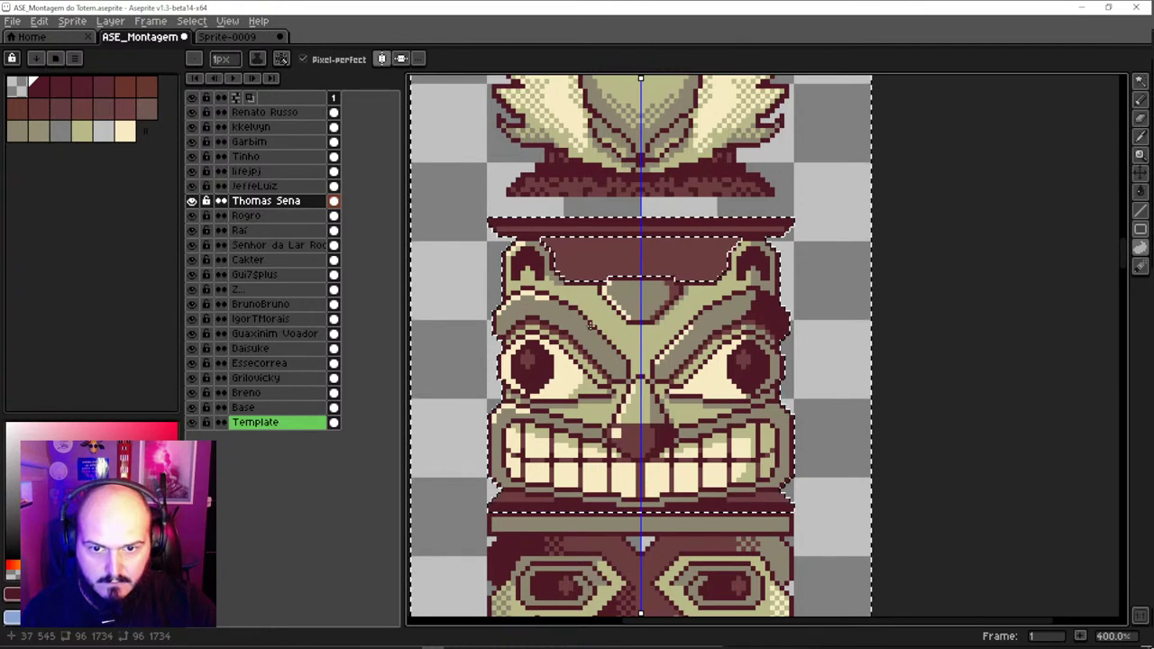
{"action": "scroll", "coordinate": [590, 327], "scroll_direction": "up", "scroll_amount": 1}
{"action": "scroll", "coordinate": [590, 327], "scroll_direction": "up", "scroll_amount": 1}
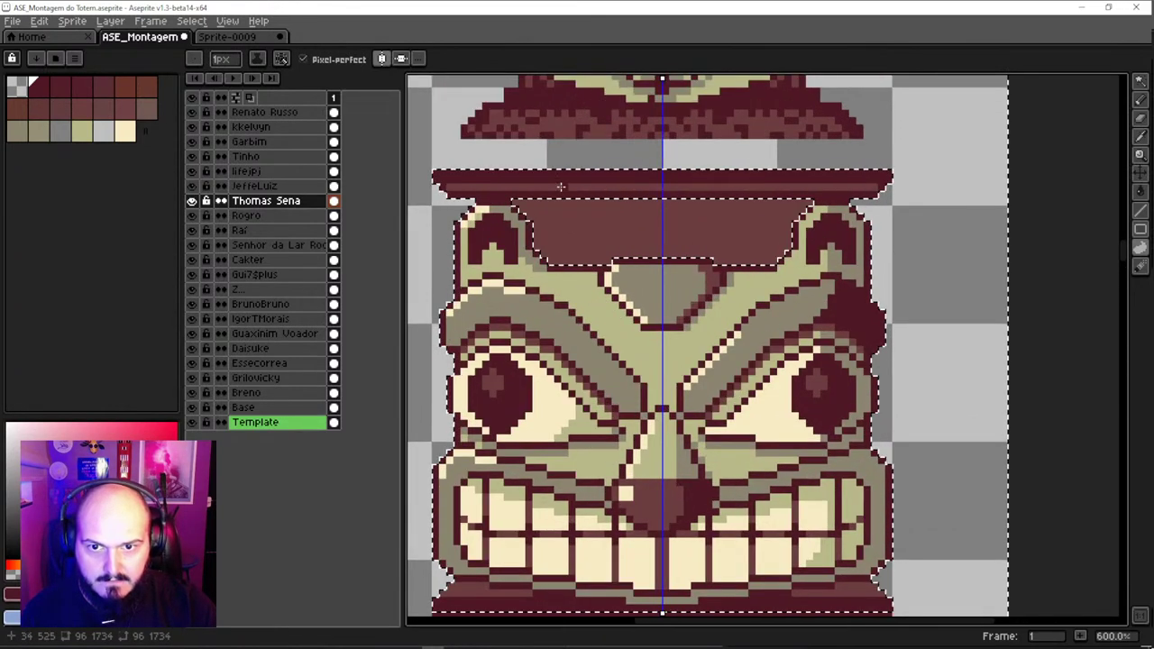
{"action": "key", "text": "i"}
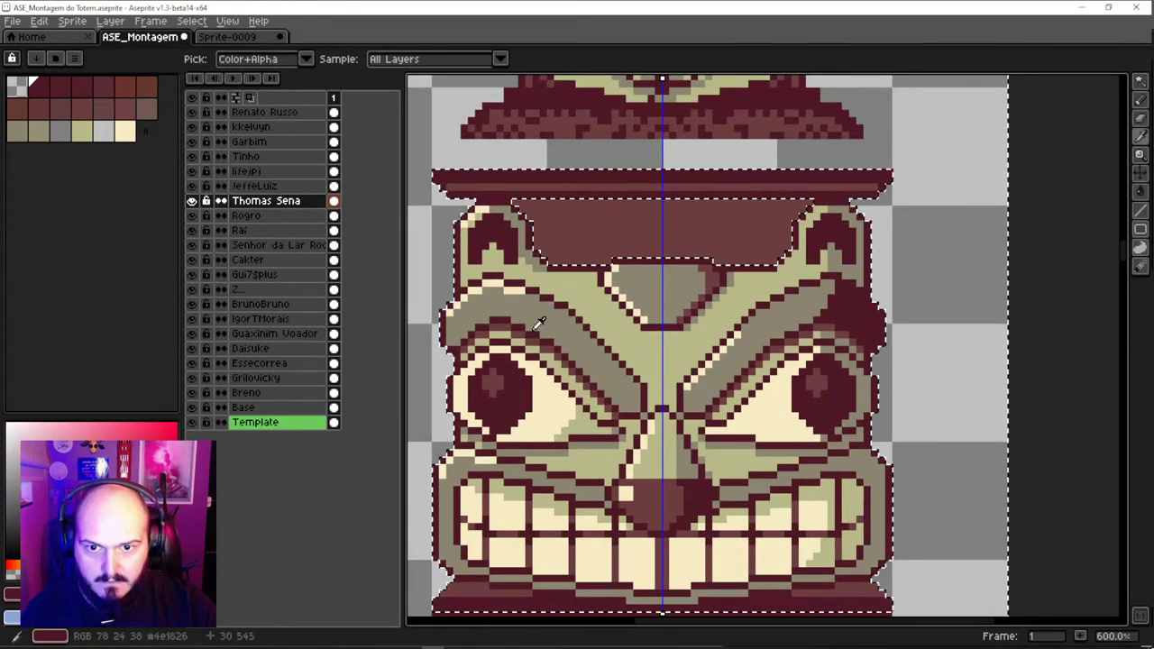
{"action": "left_click", "coordinate": [536, 324]}
{"action": "key", "text": "b"}
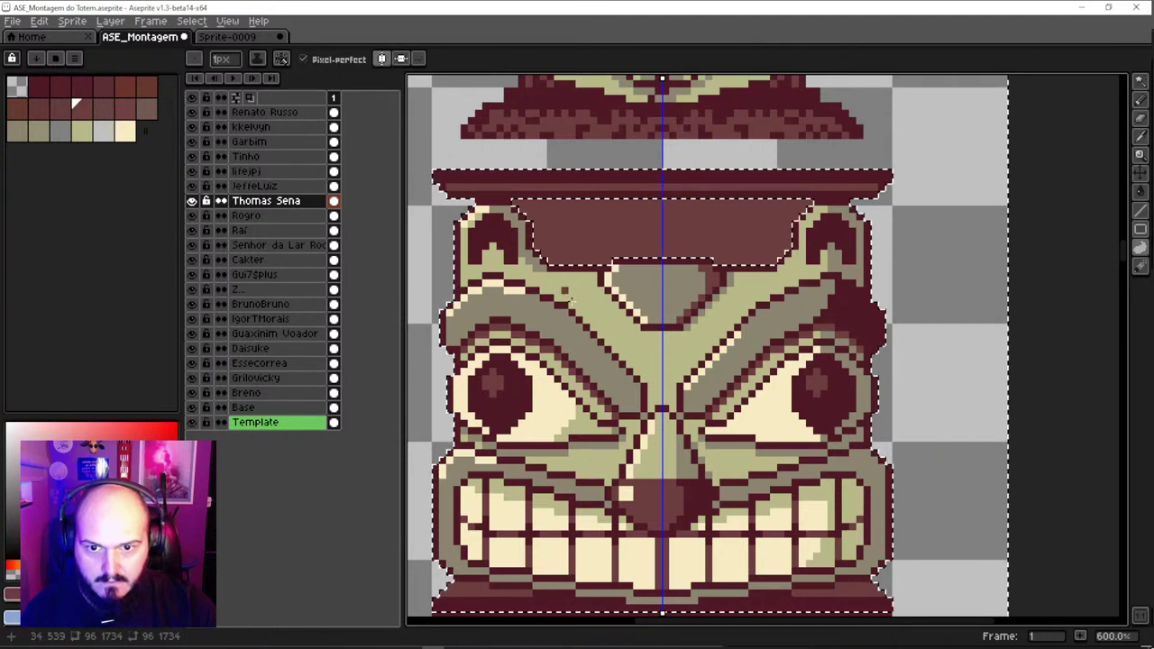
{"action": "key", "text": "i"}
{"action": "key", "text": "b"}
{"action": "key", "text": "i"}
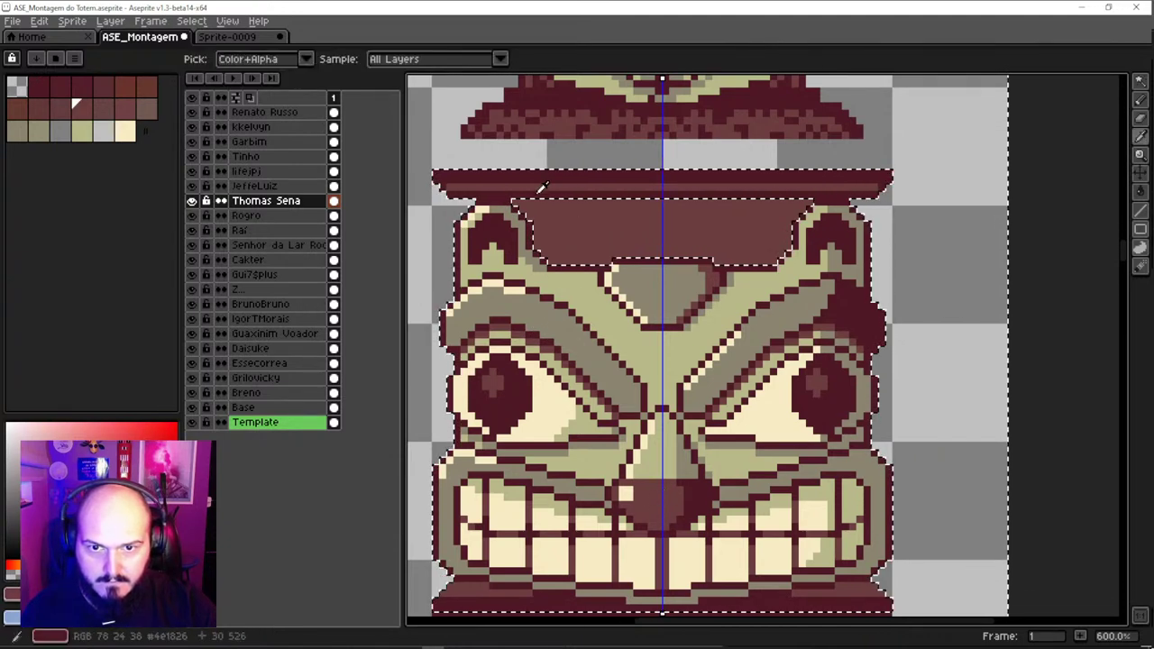
{"action": "left_click", "coordinate": [518, 212]}
{"action": "key", "text": "b"}
Draw a mirrored dark line along the band's top and fill the band above the nose
{"action": "left_click_drag", "start_coordinate": [519, 212], "coordinate": [659, 206]}
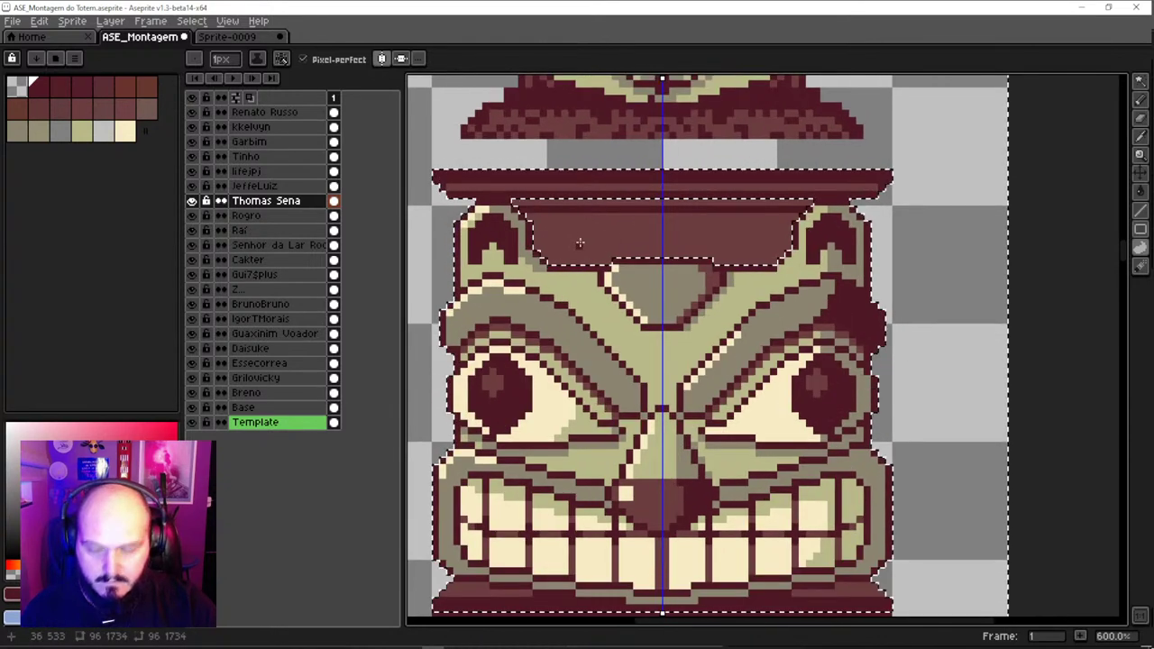
{"action": "key", "text": "g"}
{"action": "left_click", "coordinate": [600, 236]}
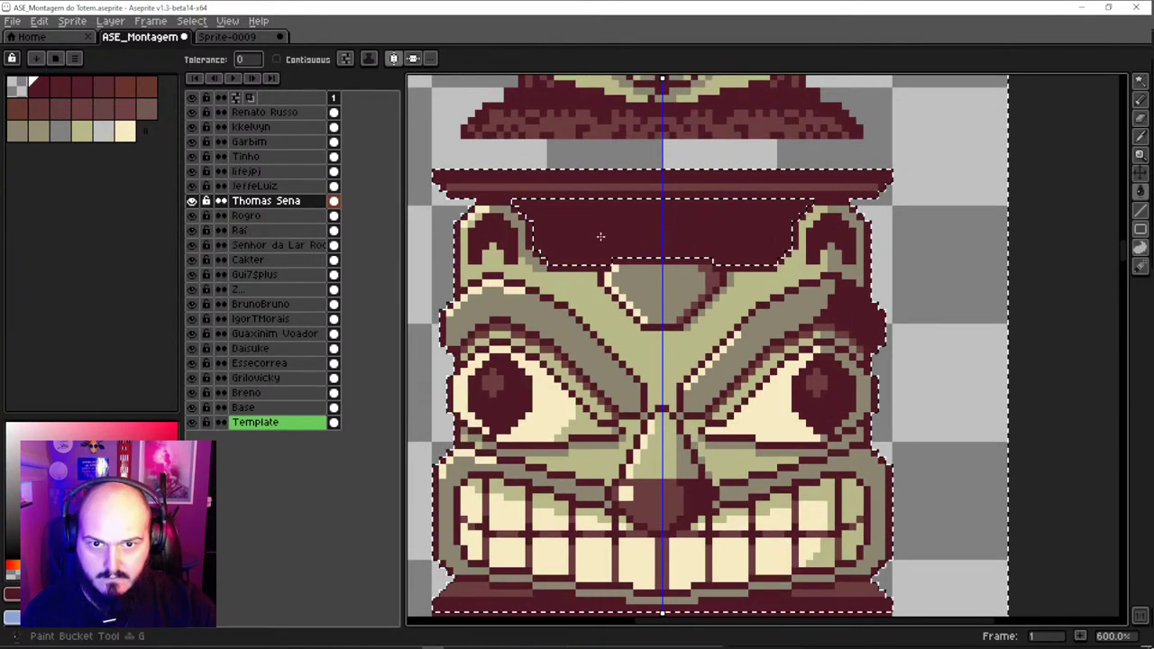
{"action": "left_click", "coordinate": [552, 181], "text": "alt"}
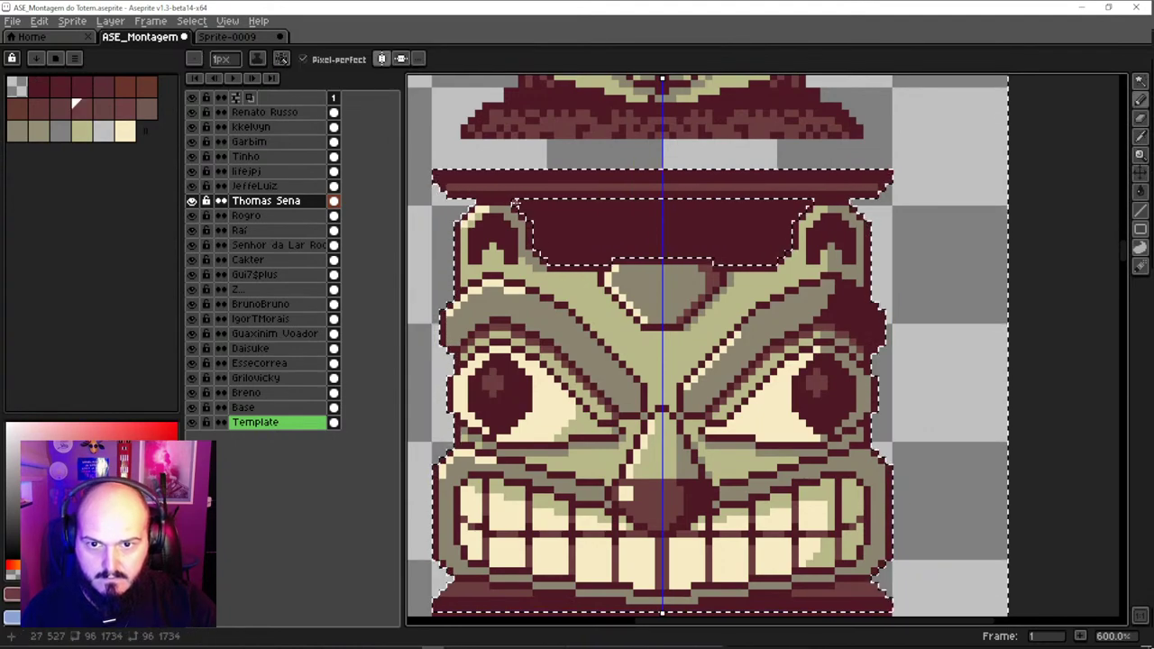
Deselect, set a 1px brush, and draw mirrored horizontal and vertical lines on the forehead band
{"action": "key", "text": "ctrl+d"}
{"action": "scroll", "coordinate": [619, 218], "scroll_direction": "down", "scroll_amount": 1}
{"action": "scroll", "coordinate": [618, 218], "scroll_direction": "down", "scroll_amount": 3}
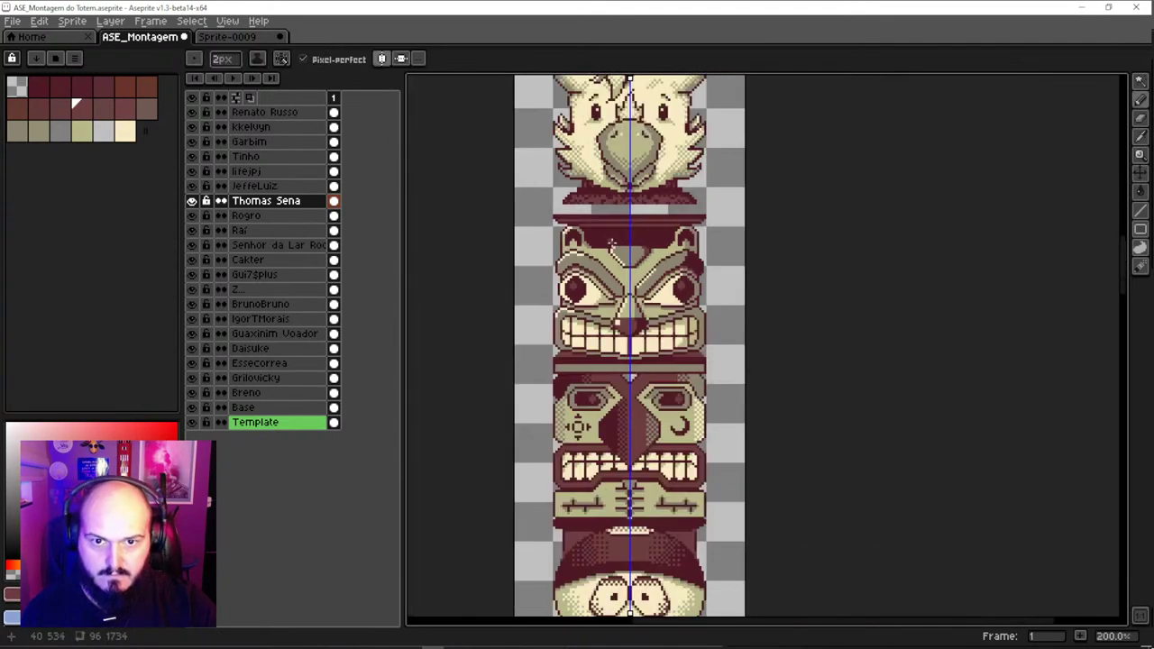
{"action": "scroll", "coordinate": [620, 238], "scroll_direction": "up", "scroll_amount": 5}
{"action": "scroll", "coordinate": [550, 258], "scroll_direction": "down", "scroll_amount": 1}
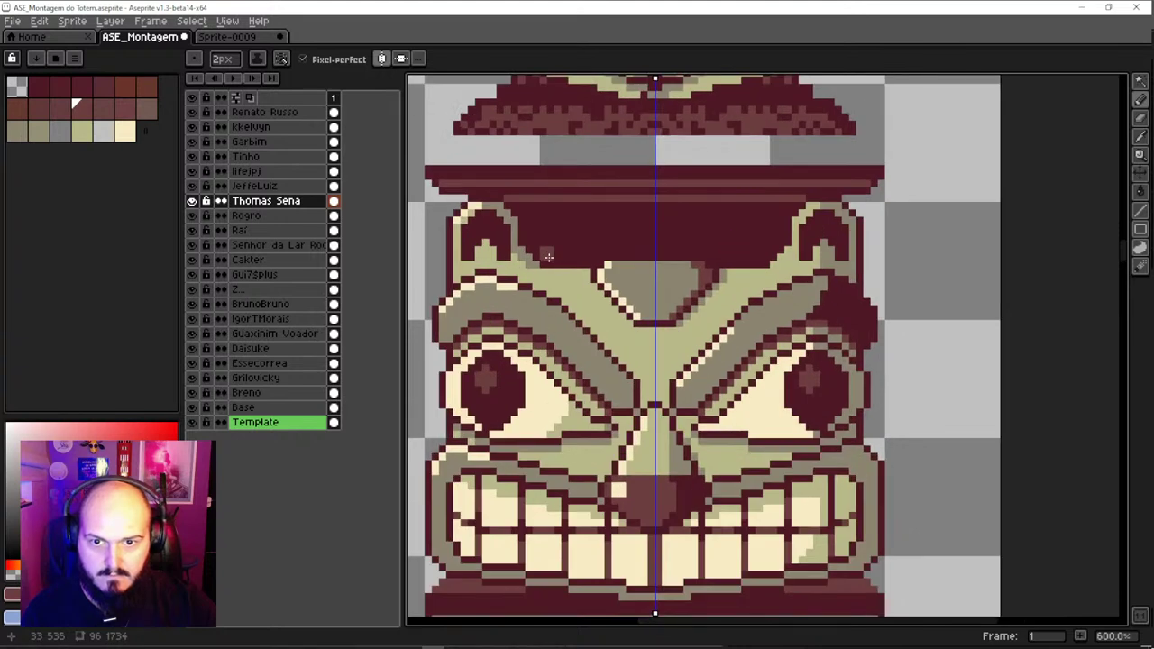
{"action": "key", "text": "minus"}
{"action": "left_click_drag", "start_coordinate": [546, 257], "coordinate": [652, 250]}
{"action": "left_click_drag", "start_coordinate": [532, 244], "coordinate": [522, 207]}
Sample the dark maroon and pan down to inspect the lower totem pieces
{"action": "scroll", "coordinate": [515, 207], "scroll_direction": "down", "scroll_amount": 5}
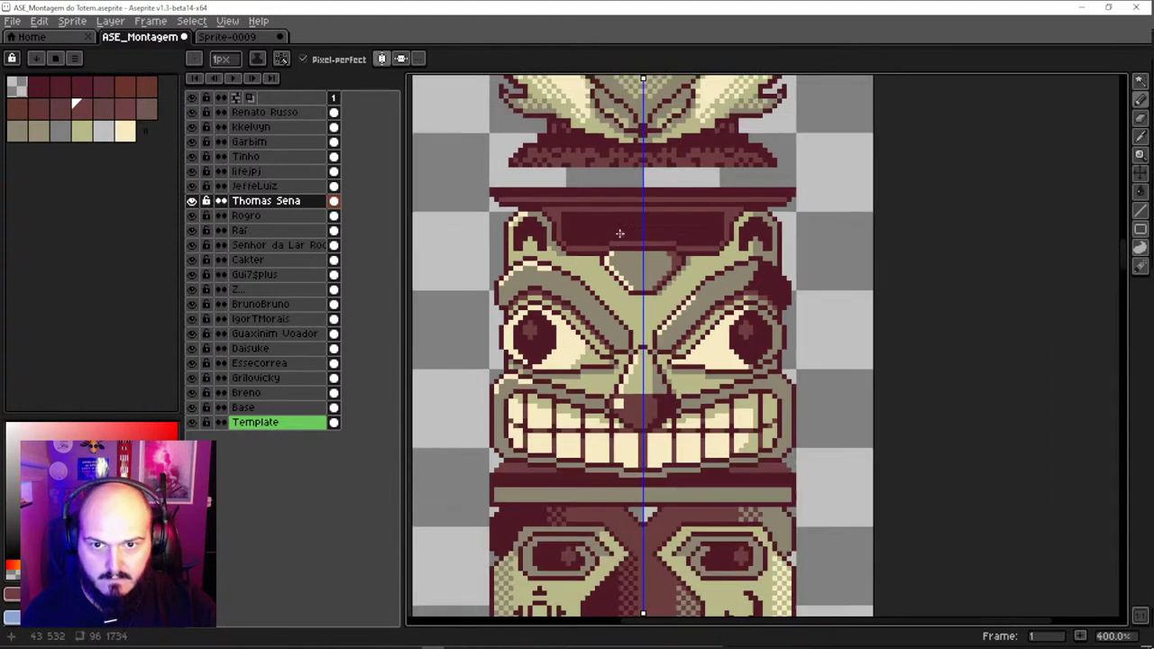
{"action": "scroll", "coordinate": [593, 211], "scroll_direction": "up", "scroll_amount": 3}
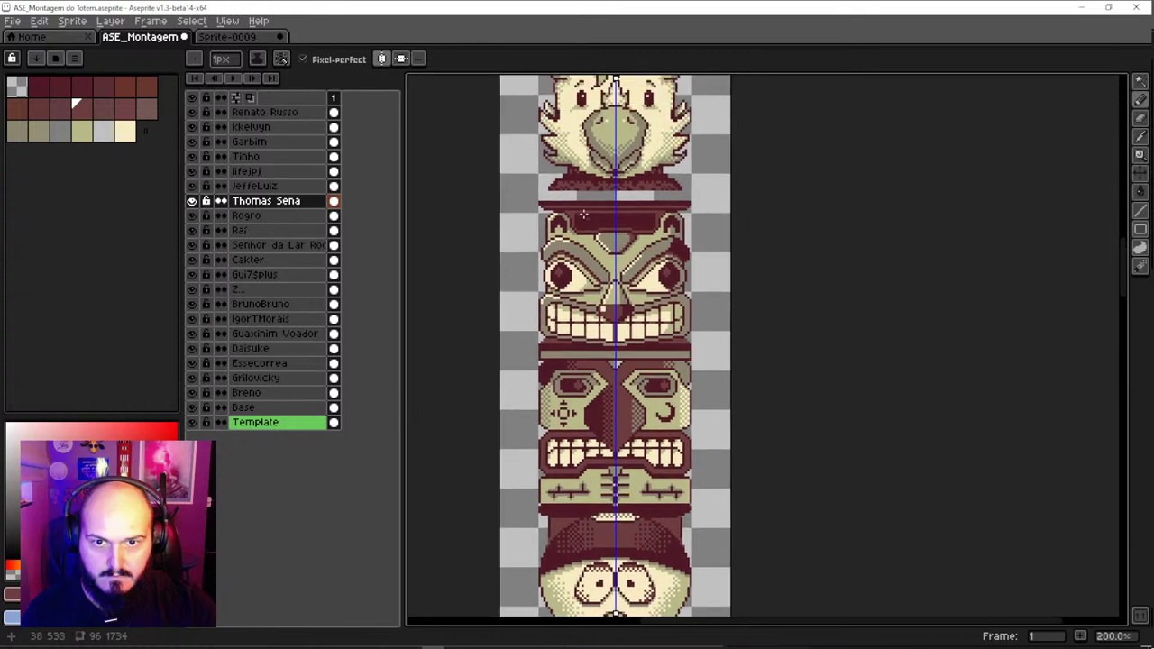
{"action": "scroll", "coordinate": [581, 212], "scroll_direction": "up", "scroll_amount": 1}
{"action": "left_click", "coordinate": [570, 230], "text": "alt"}
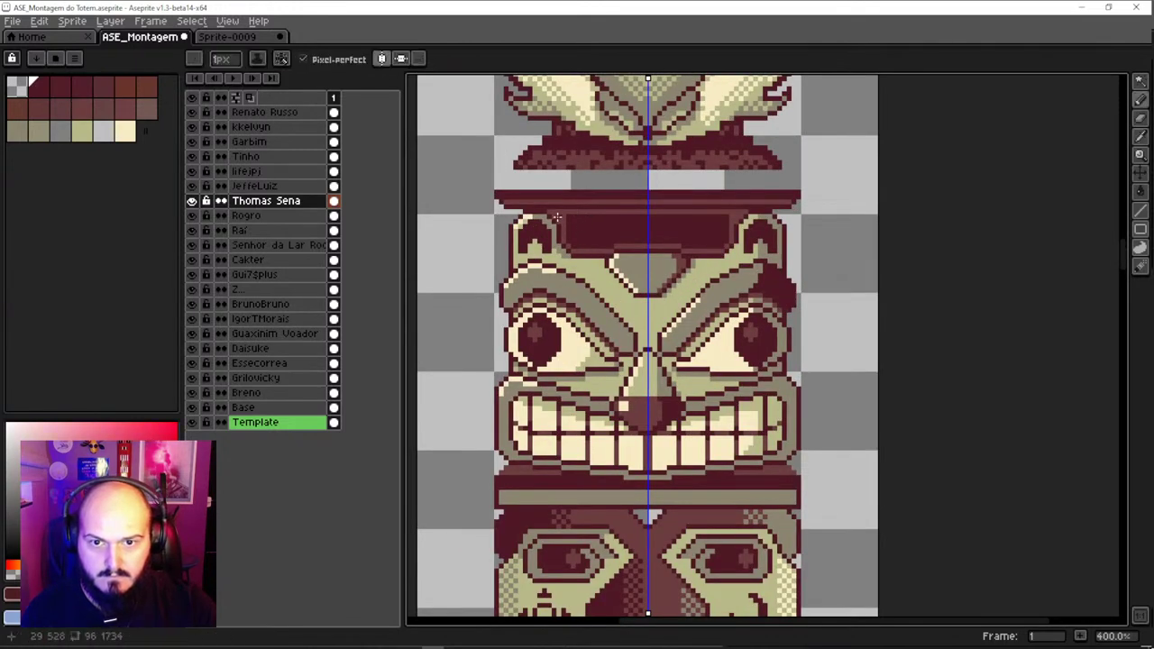
{"action": "scroll", "coordinate": [688, 260], "scroll_direction": "down", "scroll_amount": 2}
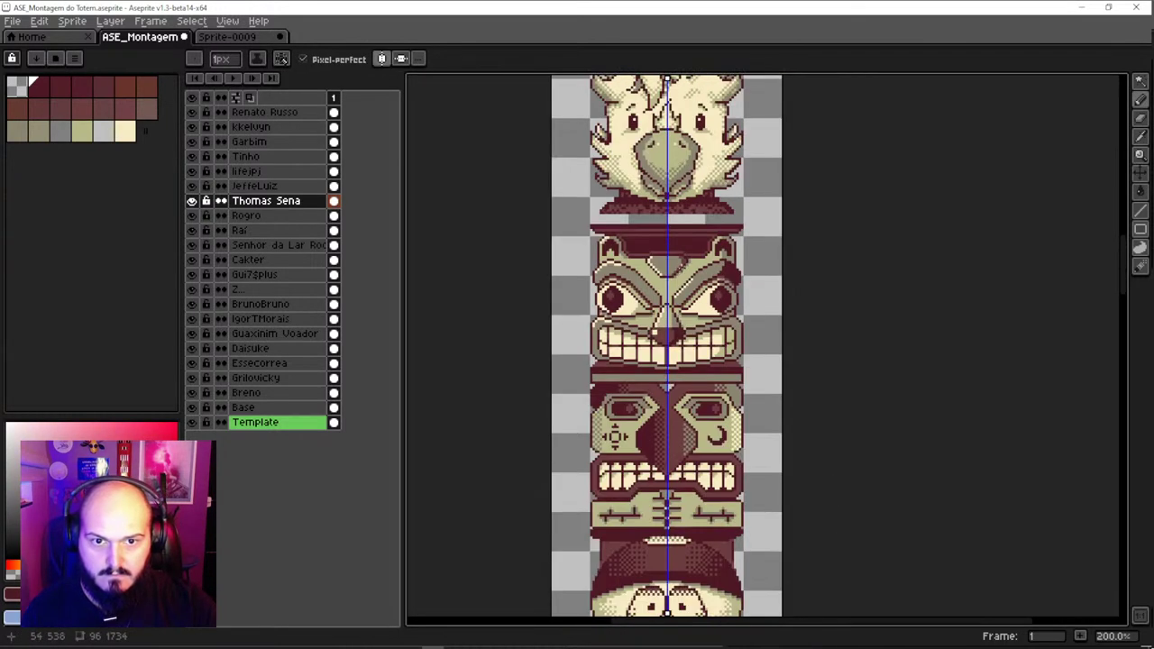
{"action": "scroll", "coordinate": [677, 270], "scroll_direction": "up", "scroll_amount": 2}
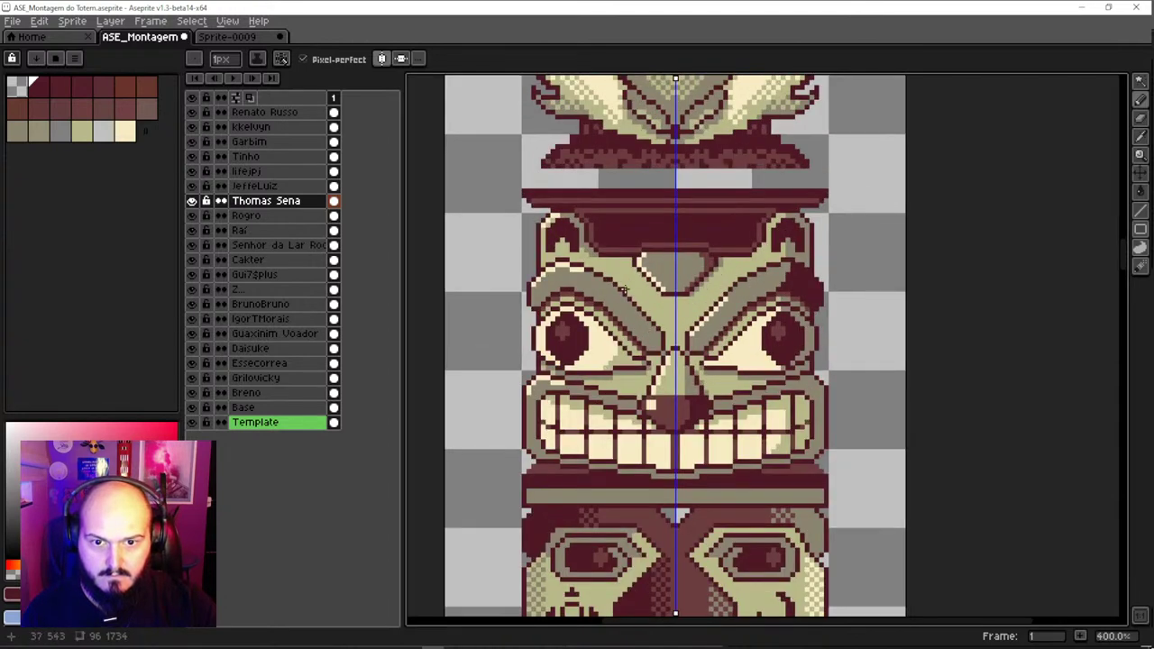
{"action": "scroll", "coordinate": [692, 403], "scroll_direction": "down", "scroll_amount": 3}
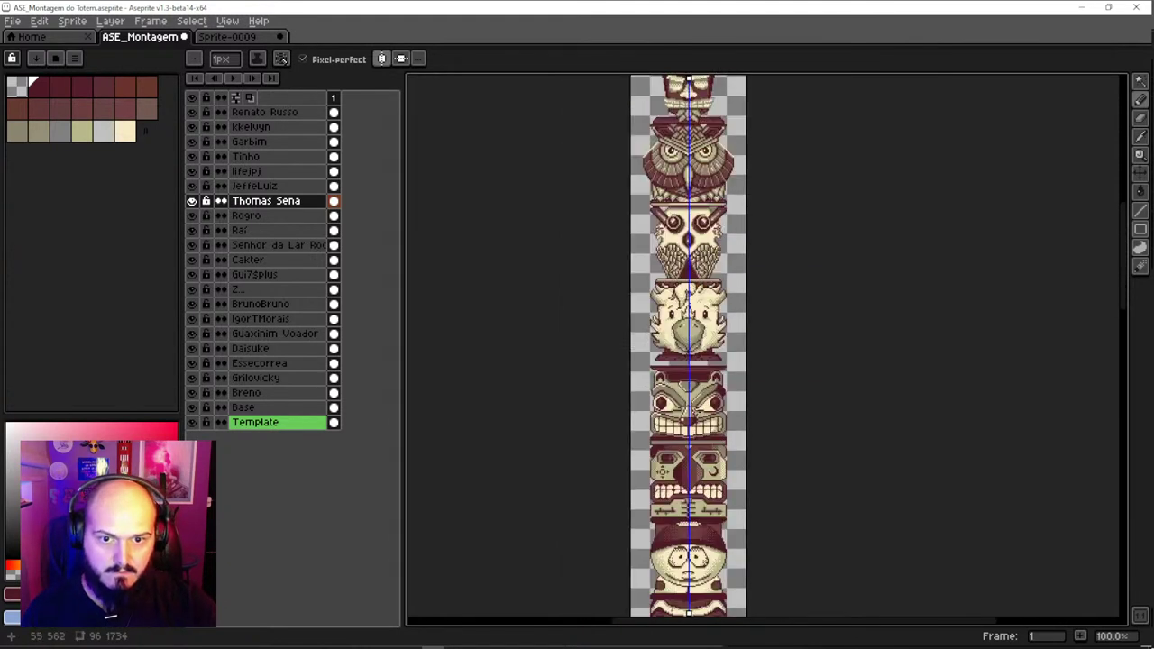
{"action": "scroll", "coordinate": [694, 410], "scroll_direction": "up", "scroll_amount": 1}
{"action": "scroll", "coordinate": [673, 359], "scroll_direction": "up", "scroll_amount": 1}
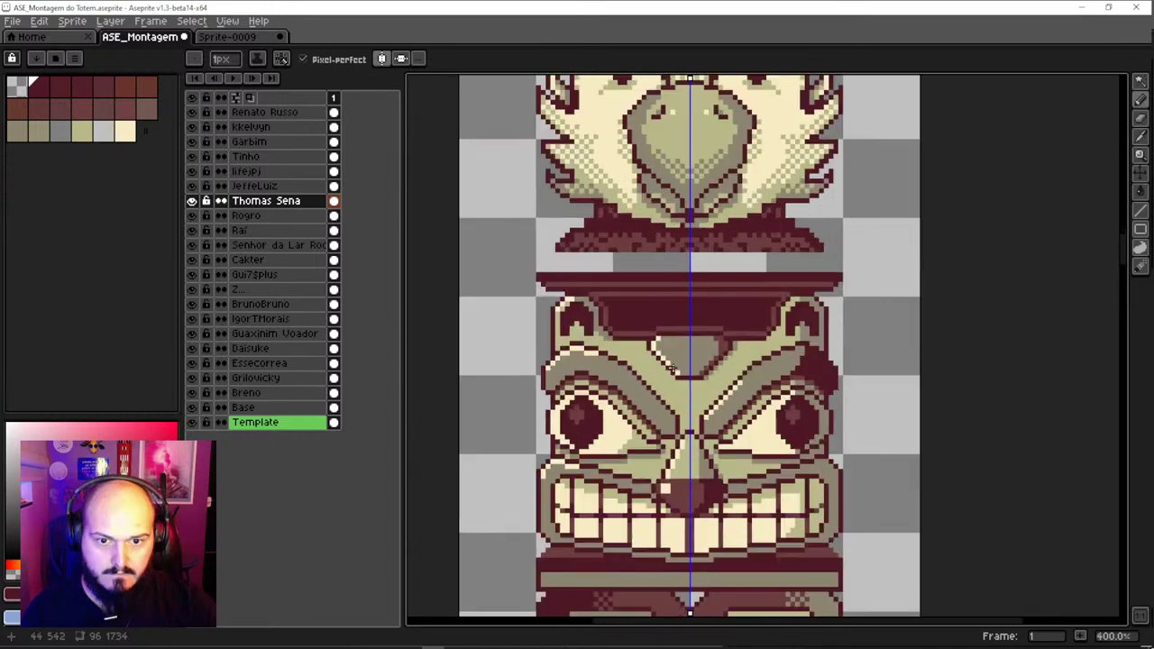
{"action": "scroll", "coordinate": [660, 370], "scroll_direction": "down", "scroll_amount": 1}
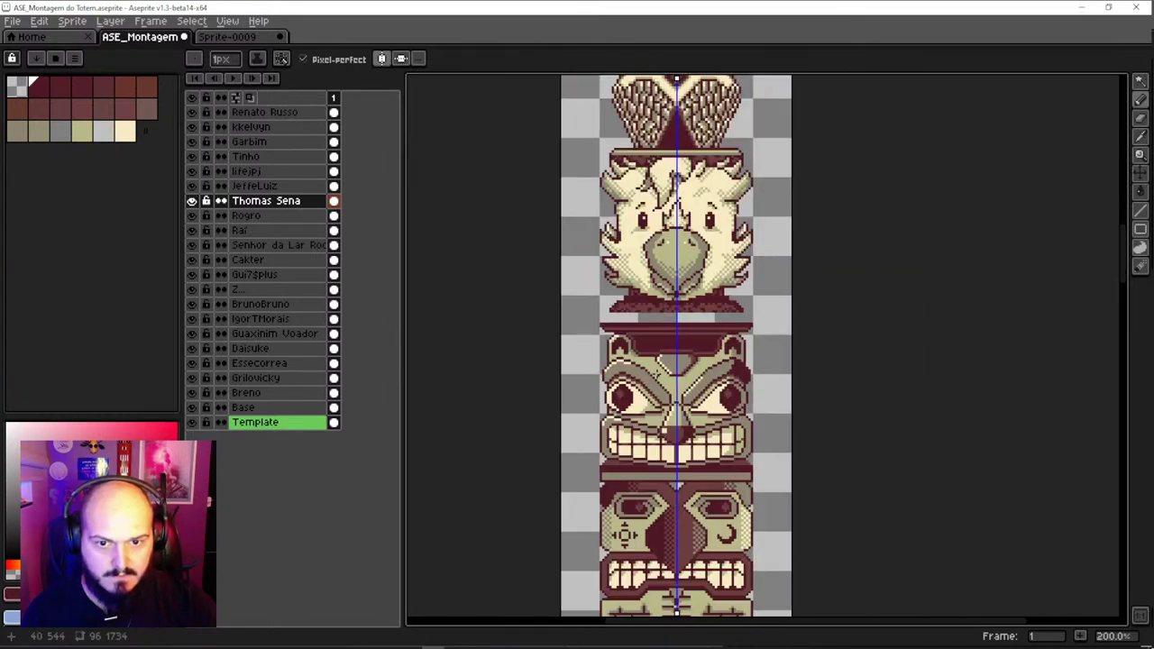
{"action": "left_click_drag", "start_coordinate": [687, 463], "coordinate": [669, 377]}
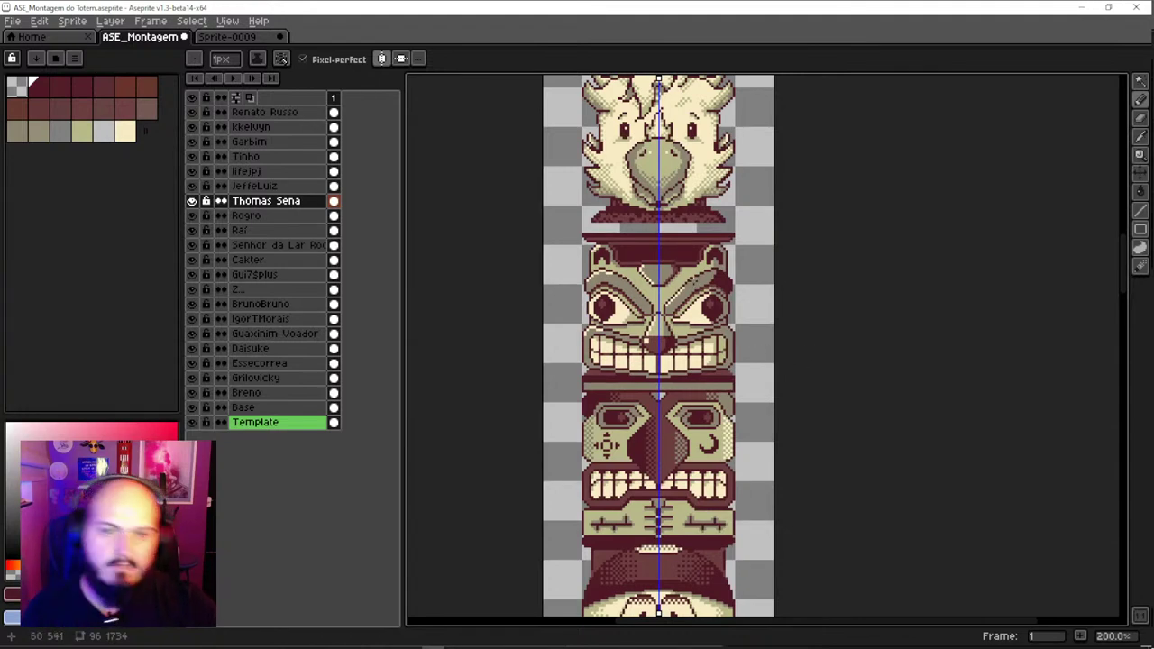
{"action": "scroll", "coordinate": [672, 244], "scroll_direction": "up", "scroll_amount": 3}
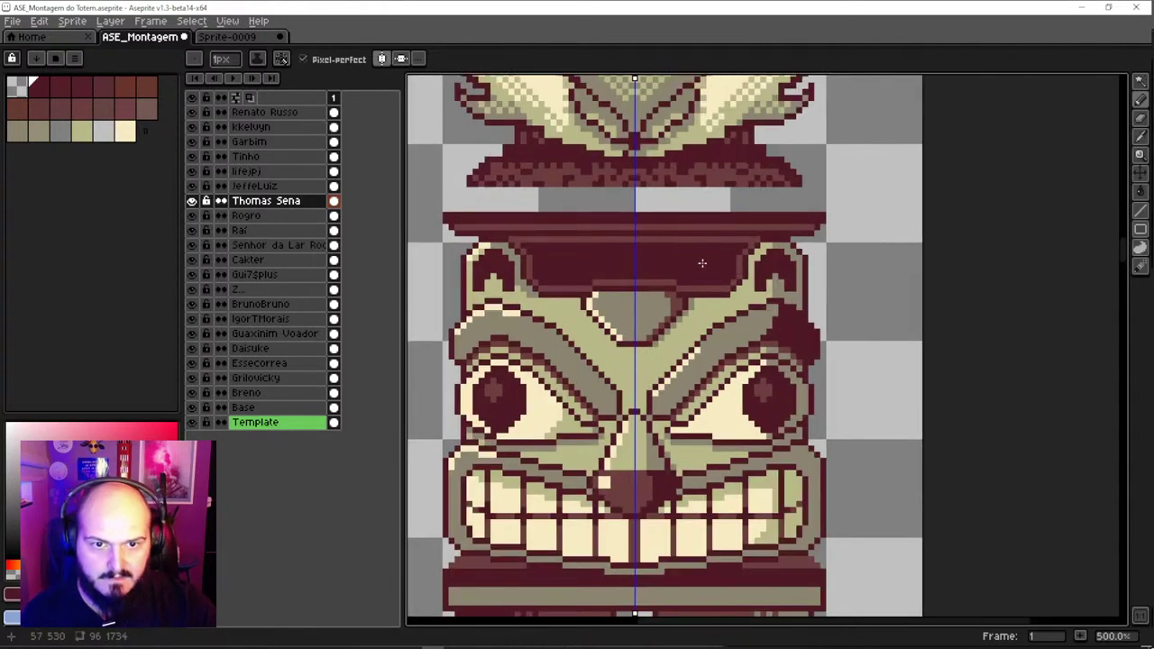
Paint another mirrored dark line across the forehead, then undo that stray stroke
{"action": "left_click", "coordinate": [566, 259], "text": "alt"}
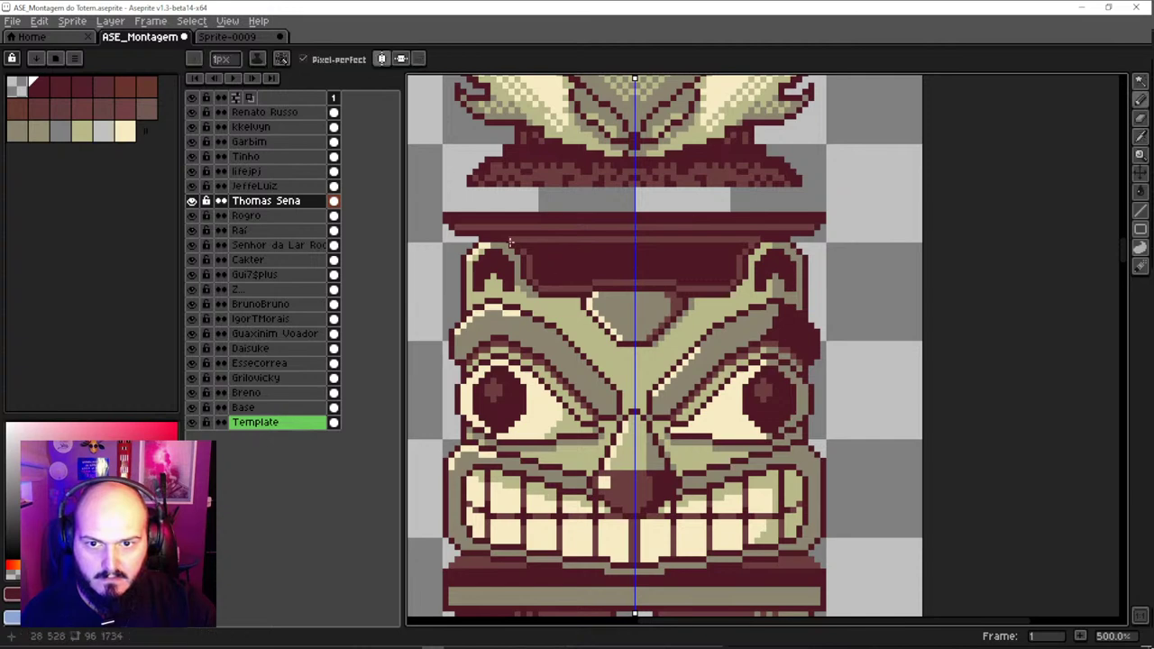
{"action": "left_click_drag", "start_coordinate": [512, 240], "coordinate": [638, 239]}
{"action": "scroll", "coordinate": [597, 239], "scroll_direction": "down", "scroll_amount": 2}
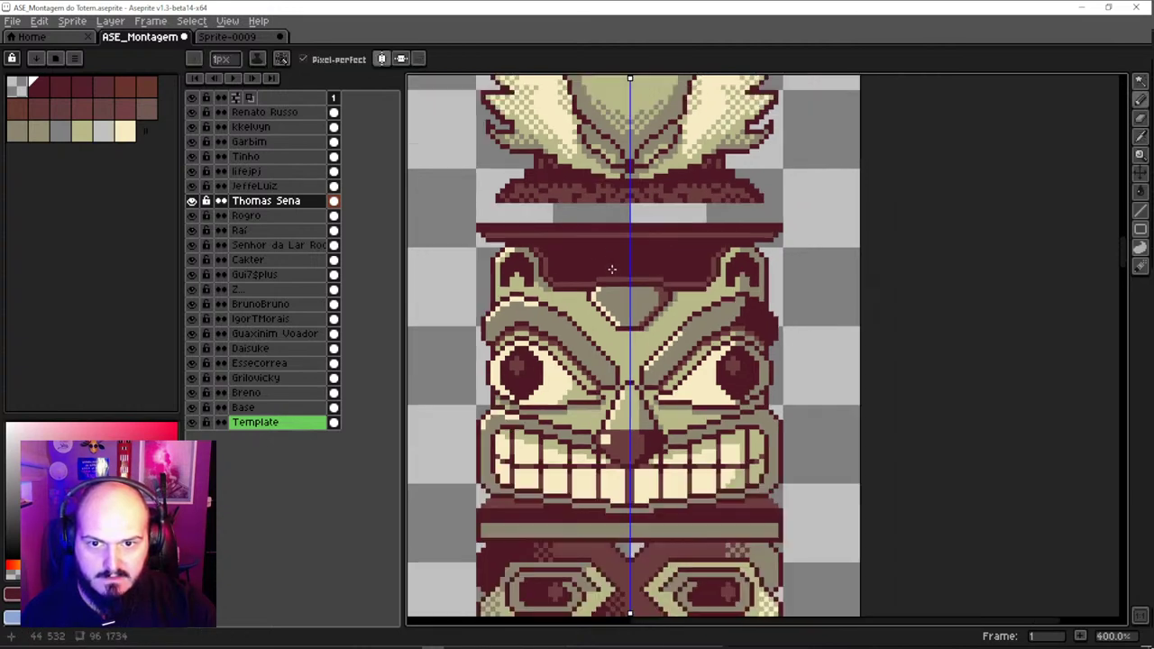
{"action": "key", "text": "ctrl+z"}
Pan along the totem to review its lower and upper sections
{"action": "scroll", "coordinate": [612, 300], "scroll_direction": "down", "scroll_amount": 1}
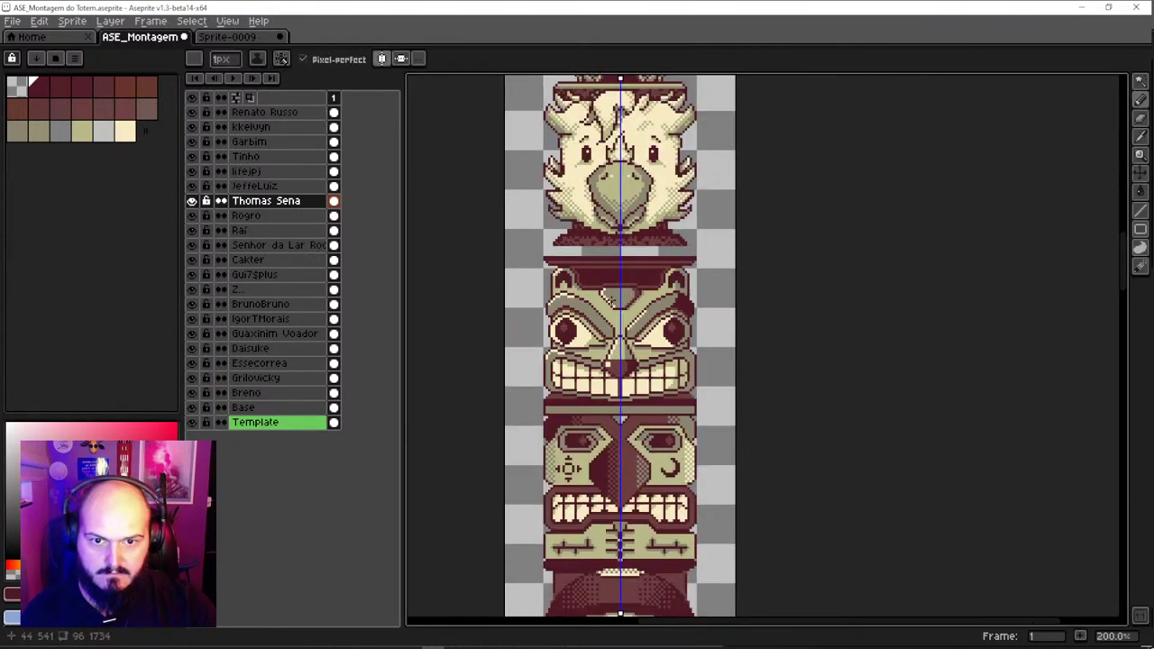
{"action": "scroll", "coordinate": [620, 336], "scroll_direction": "up", "scroll_amount": 2}
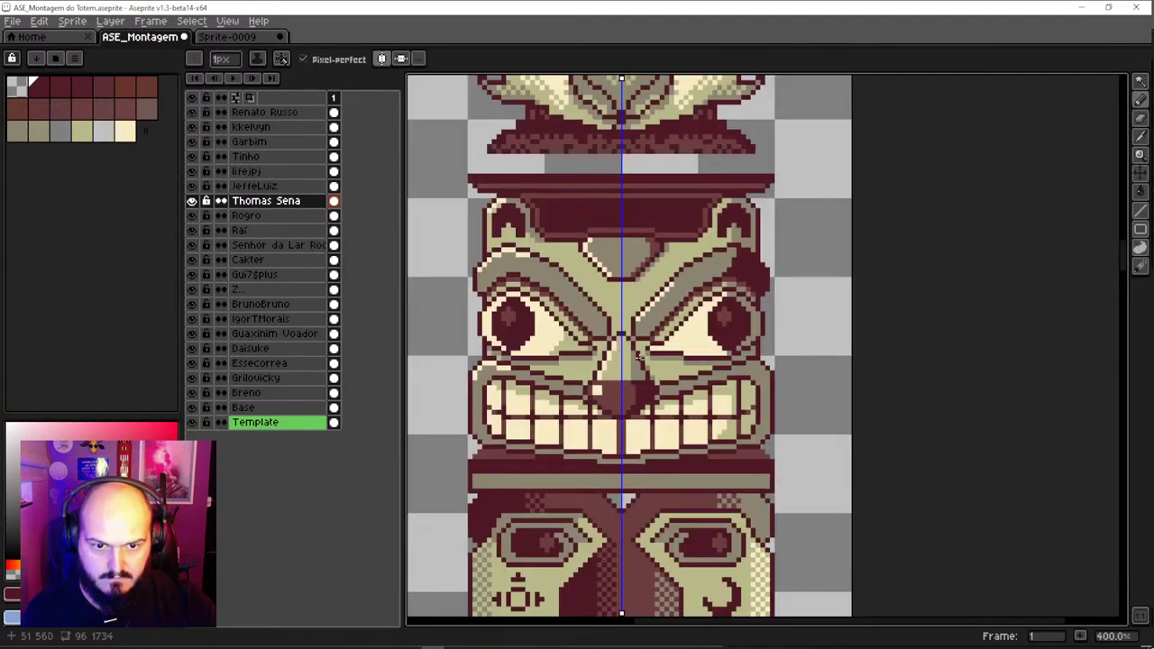
{"action": "left_click_drag", "start_coordinate": [631, 473], "coordinate": [631, 435]}
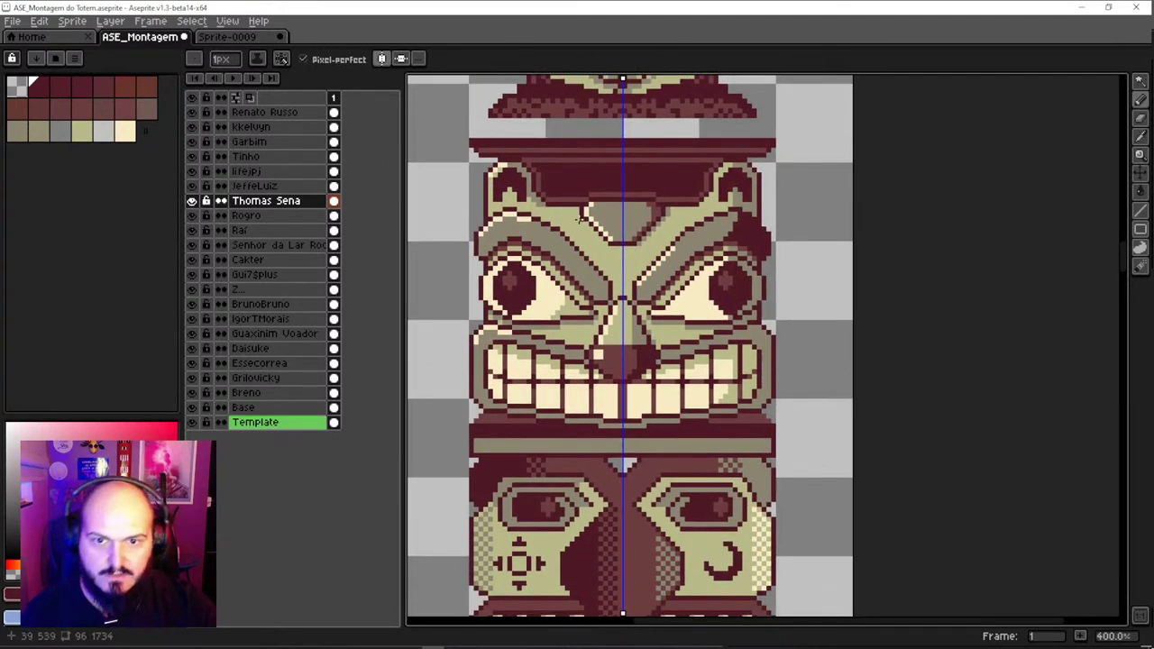
{"action": "left_click_drag", "start_coordinate": [582, 216], "coordinate": [596, 343]}
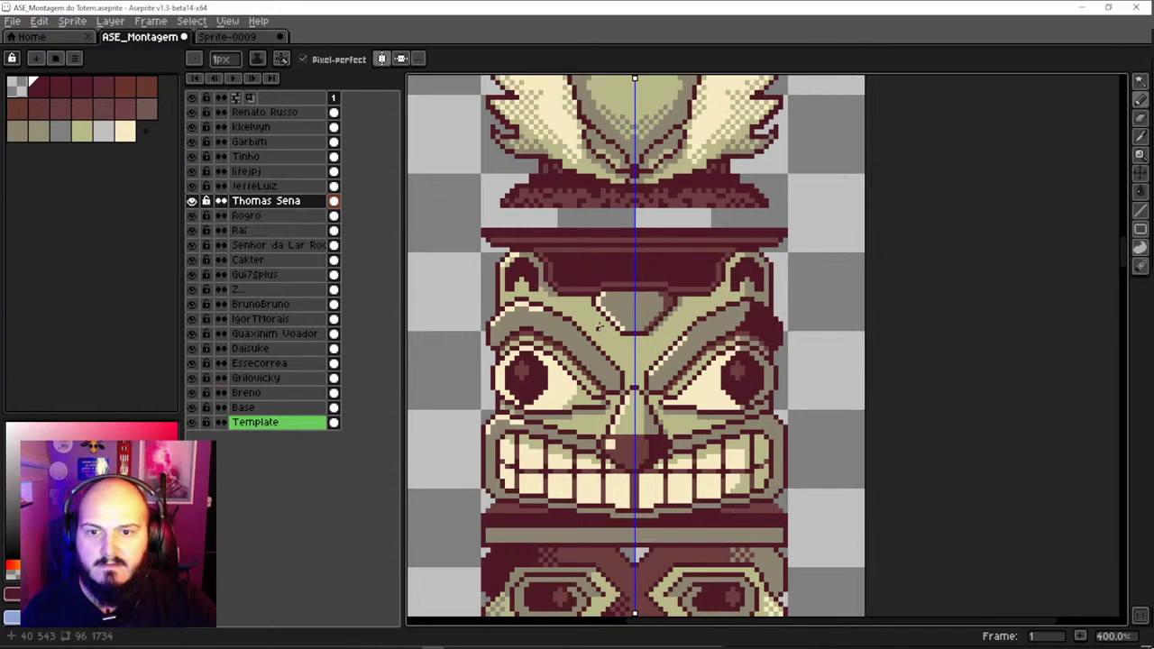
{"action": "key", "text": "v"}
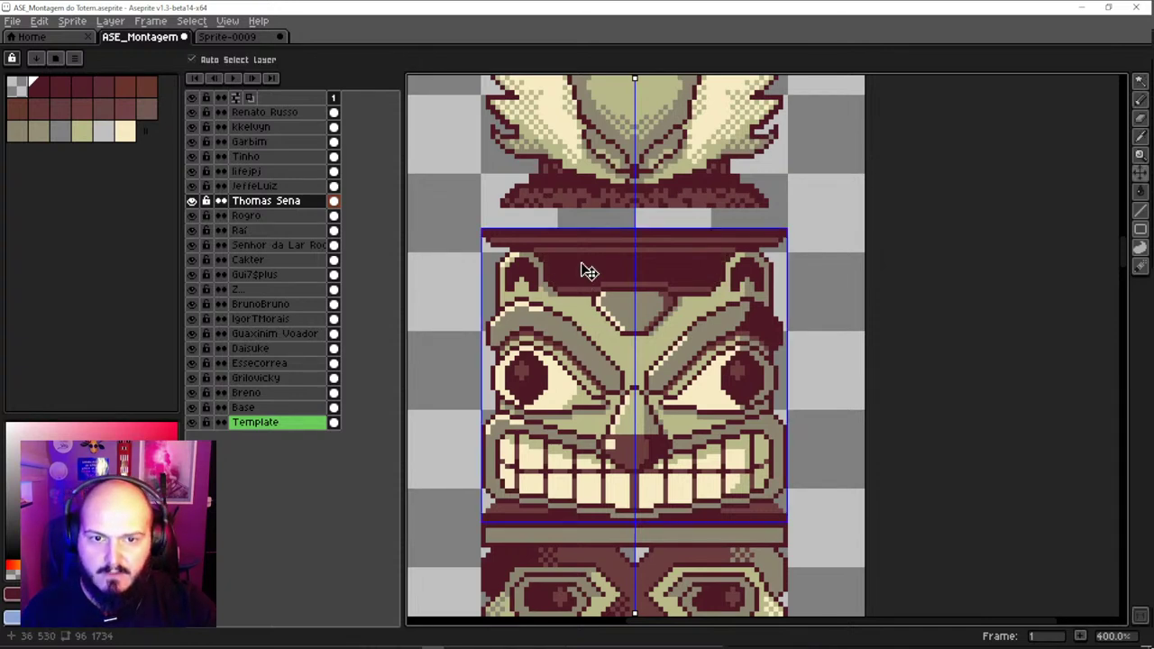
Magic-wand the dark maroon forehead band, delete it, and deselect
{"action": "left_click", "coordinate": [588, 271]}
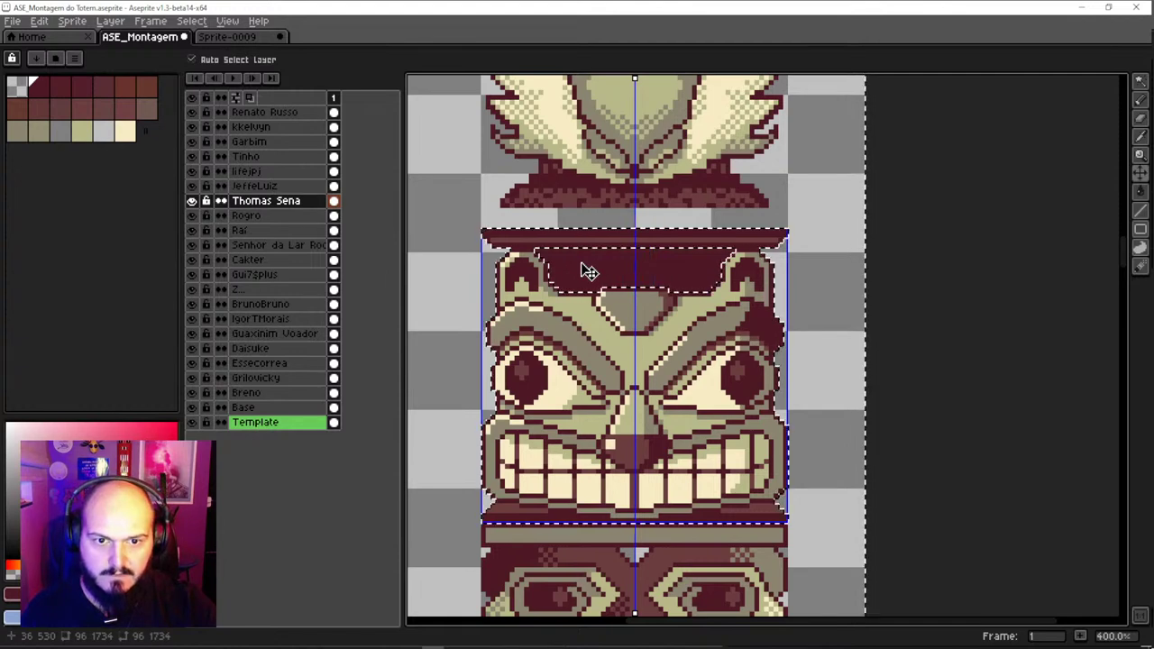
{"action": "key", "text": "Delete"}
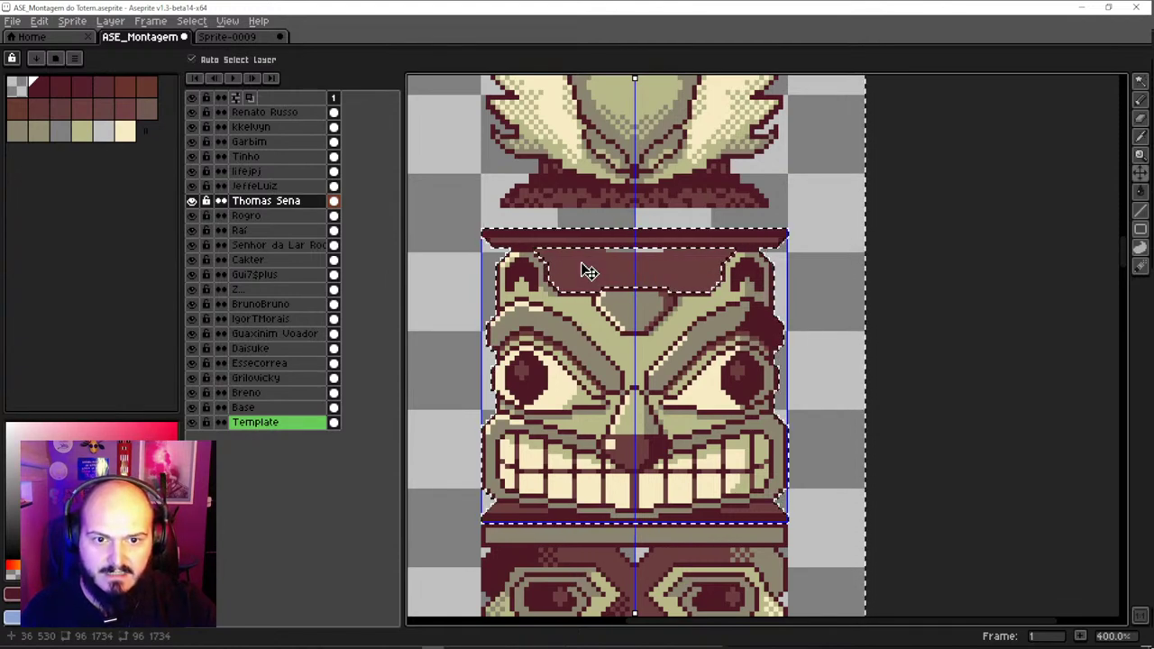
{"action": "key", "text": "Delete"}
{"action": "key", "text": "ctrl+d"}
{"action": "key", "text": "b"}
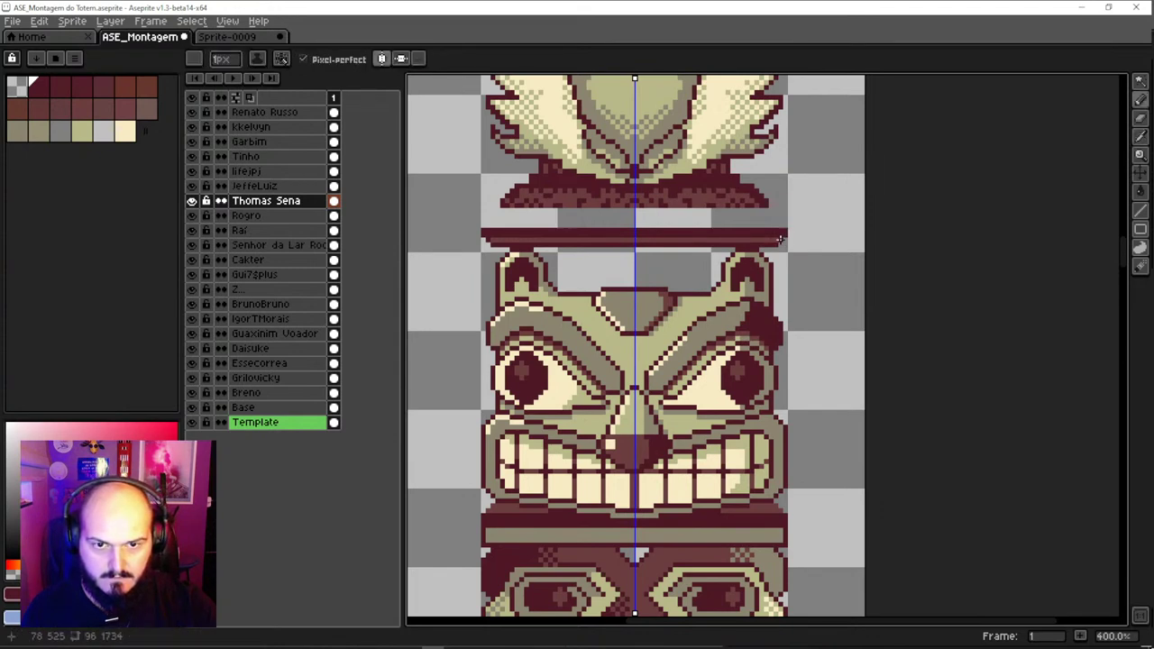
{"action": "key", "text": "v"}
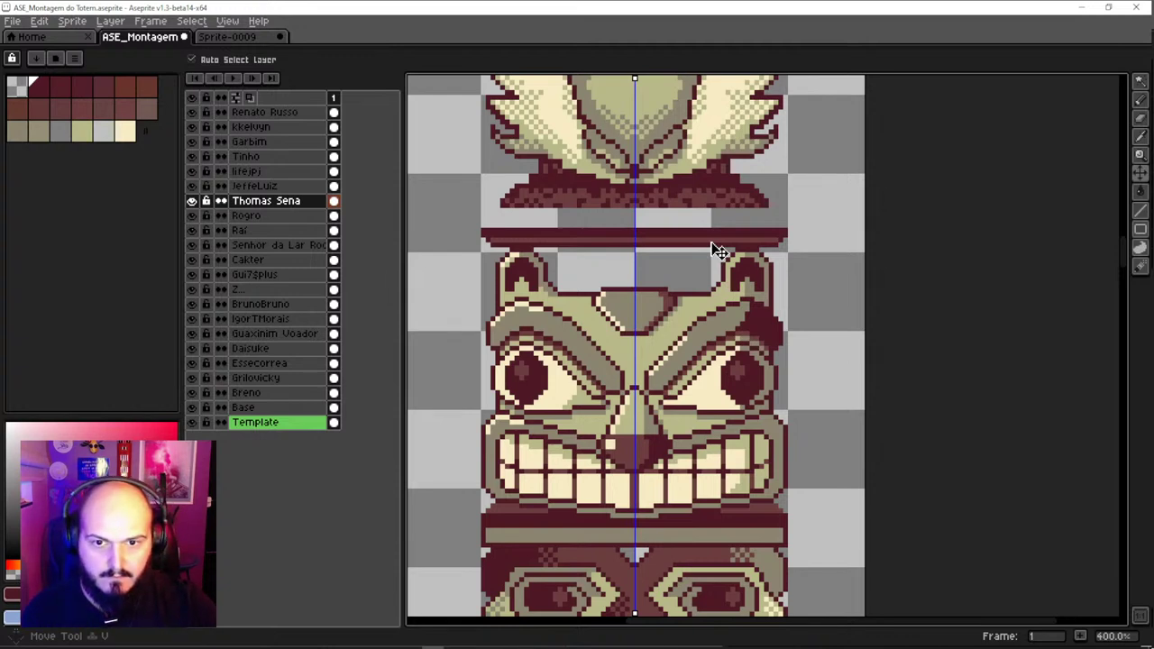
Raise the marqueed face and mouth about 13 pixels, then lower the face layer into its slot
{"action": "key", "text": "m"}
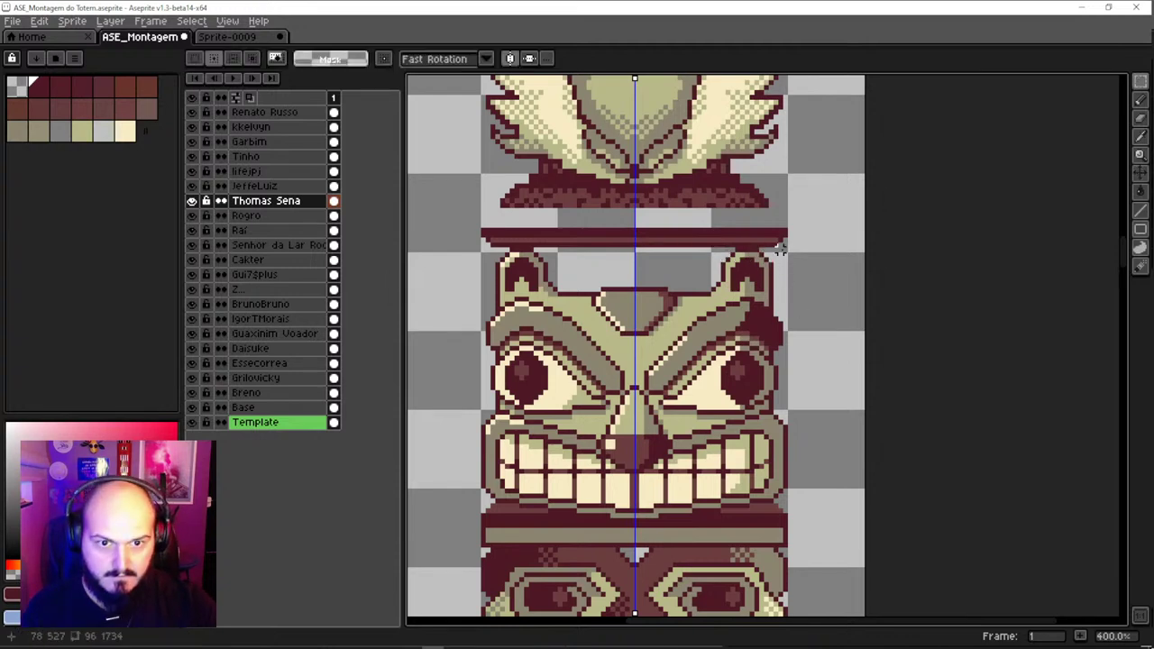
{"action": "left_click_drag", "start_coordinate": [780, 250], "coordinate": [521, 514]}
{"action": "left_click_drag", "start_coordinate": [847, 471], "coordinate": [406, 544]}
{"action": "key", "text": "v"}
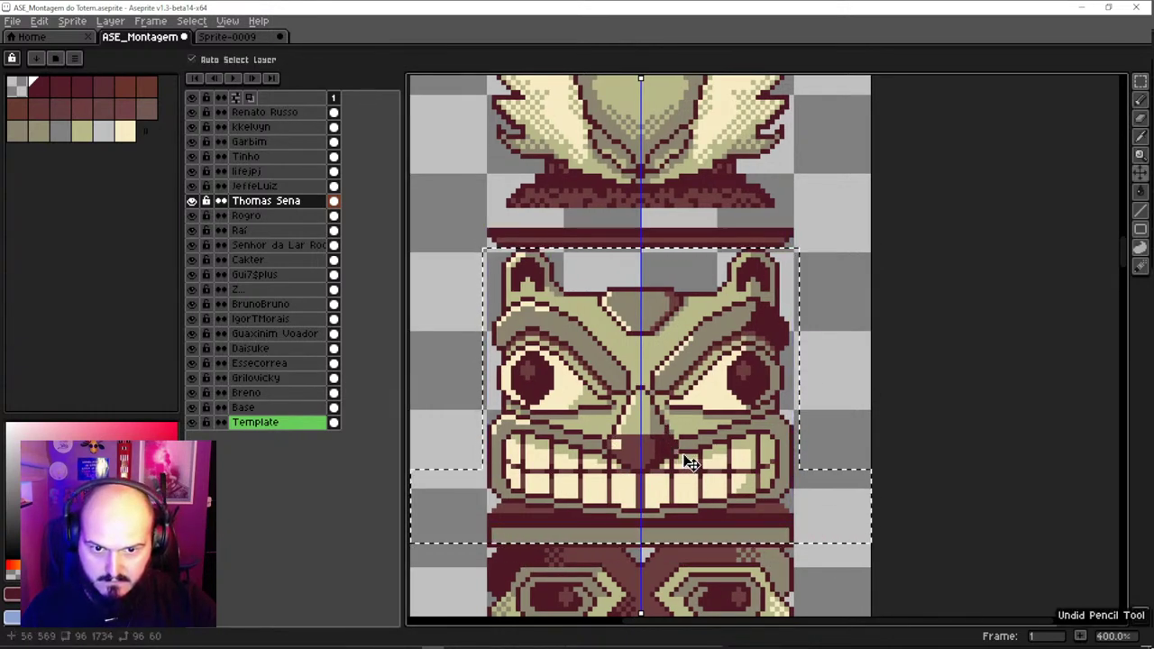
{"action": "left_click_drag", "start_coordinate": [692, 463], "coordinate": [683, 449]}
{"action": "key", "text": "ctrl+z"}
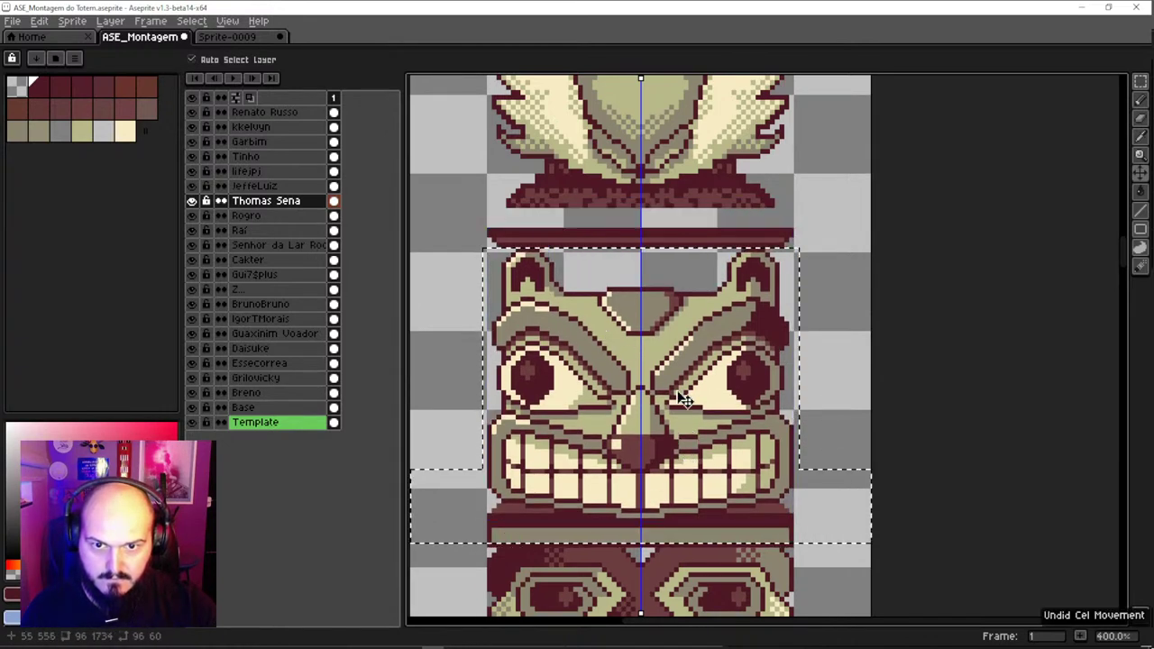
{"action": "key", "text": "q"}
{"action": "left_click_drag", "start_coordinate": [684, 399], "coordinate": [687, 361]}
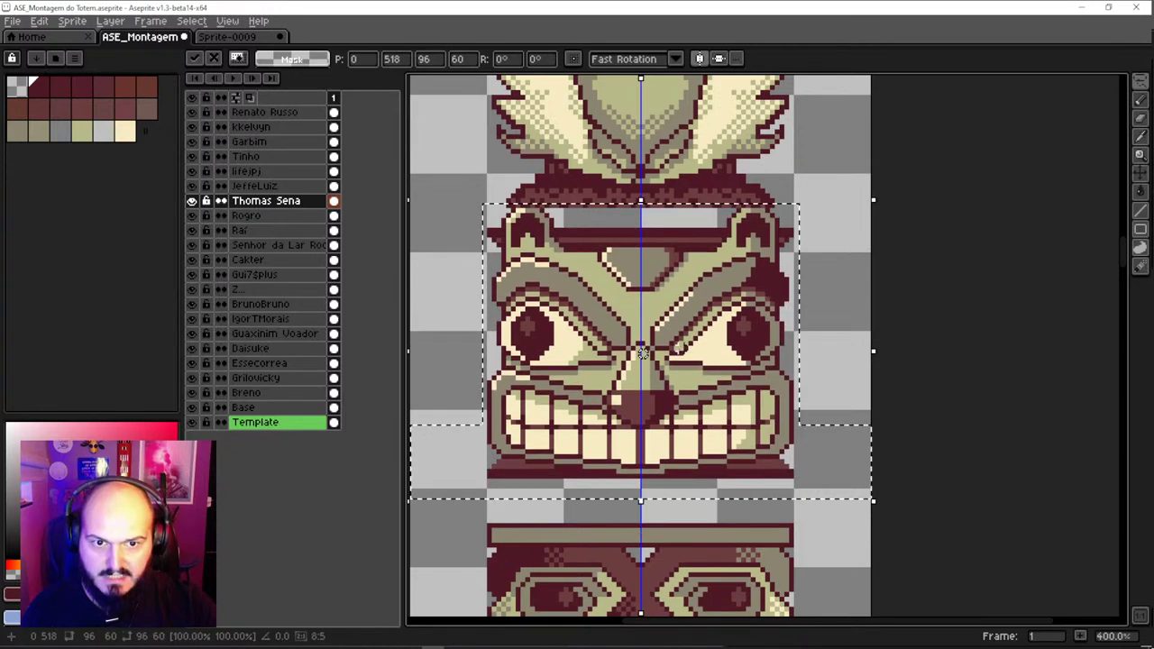
{"action": "key", "text": "ctrl+d"}
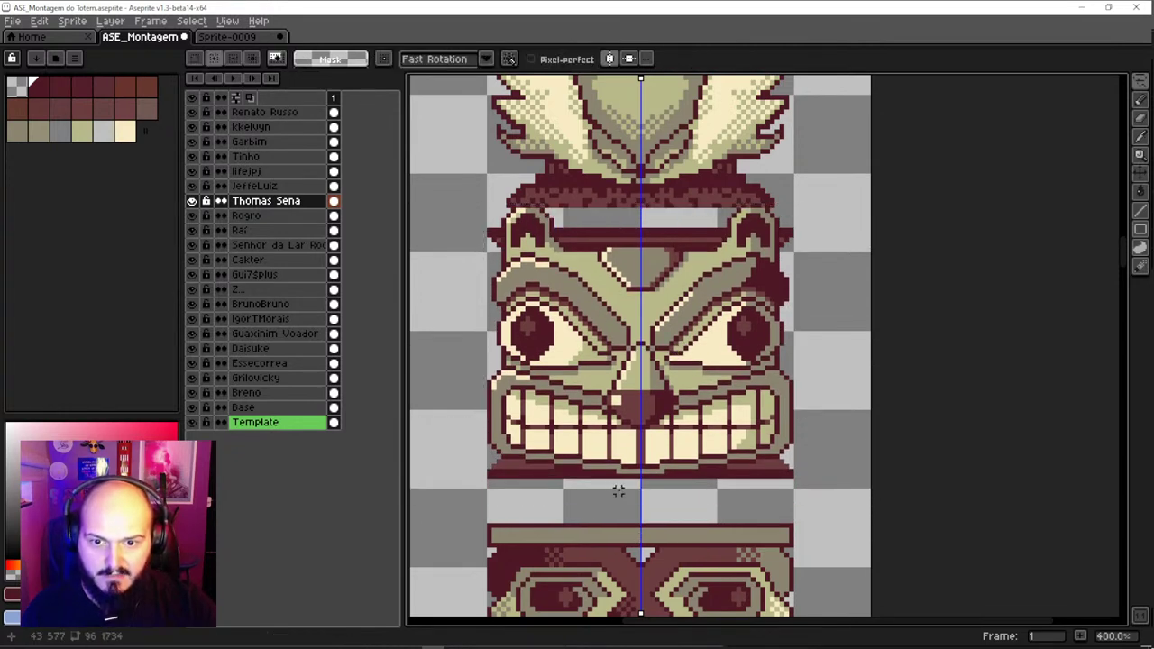
{"action": "key", "text": "v"}
{"action": "left_click_drag", "start_coordinate": [690, 451], "coordinate": [691, 492]}
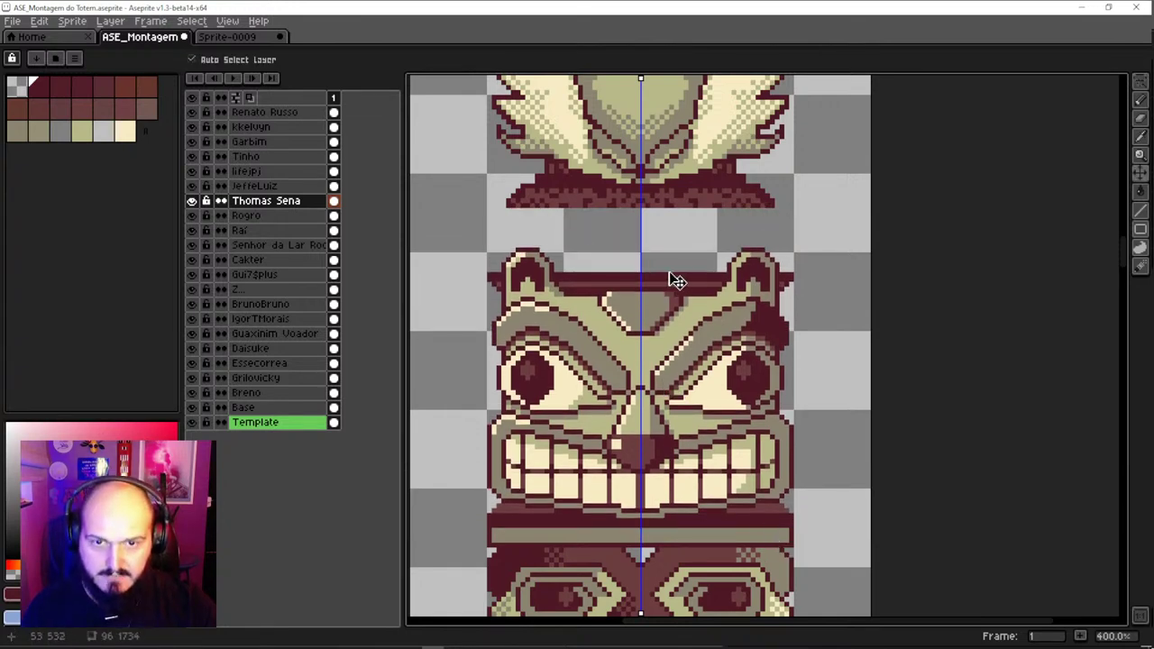
Select layers Renato Russo through JeffeLuiz and lower the bird head about 50 pixels
{"action": "scroll", "coordinate": [675, 281], "scroll_direction": "up", "scroll_amount": 3}
{"action": "left_click", "coordinate": [669, 306]}
{"action": "left_click_drag", "start_coordinate": [270, 187], "coordinate": [271, 111]}
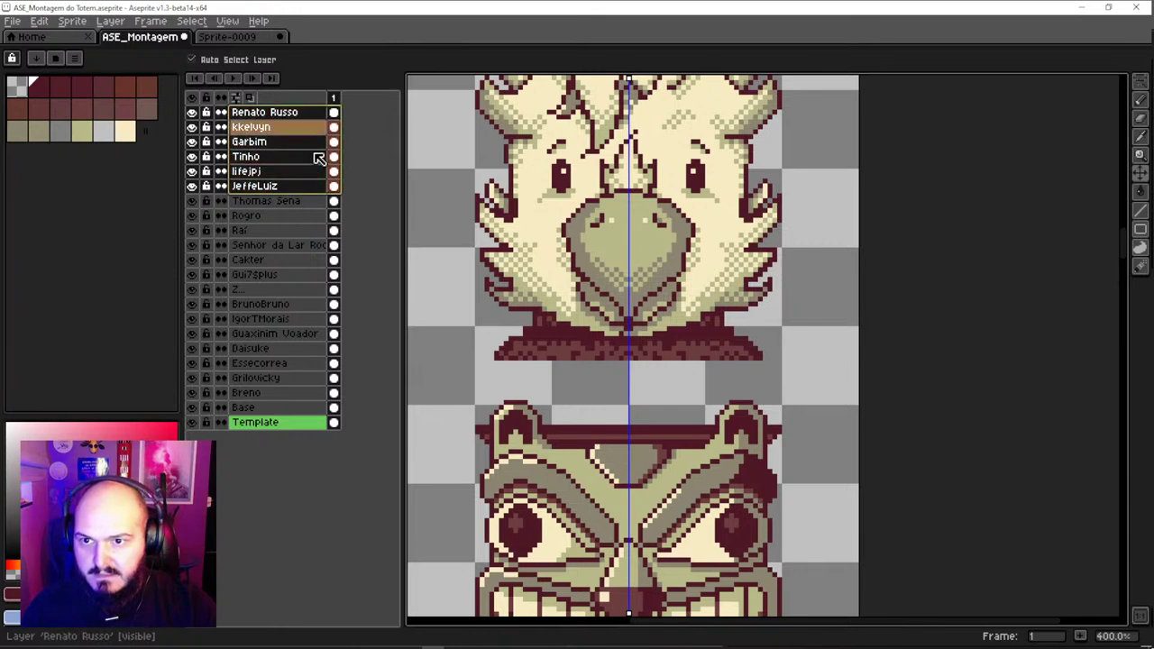
{"action": "left_click_drag", "start_coordinate": [687, 327], "coordinate": [678, 383]}
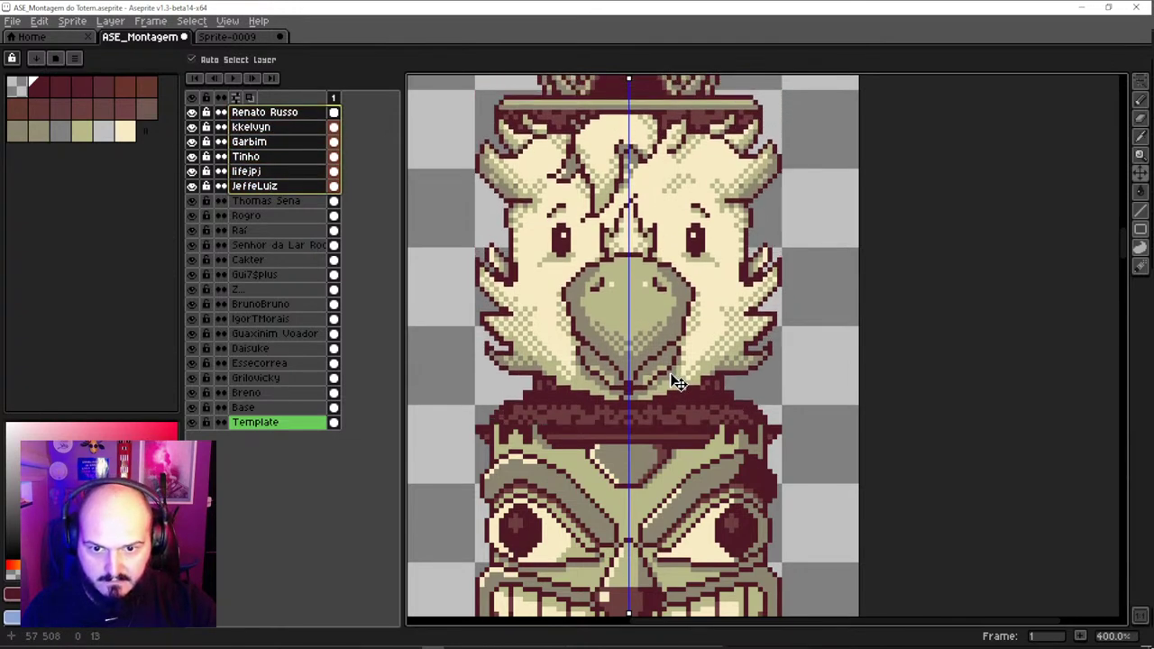
{"action": "left_click", "coordinate": [681, 420]}
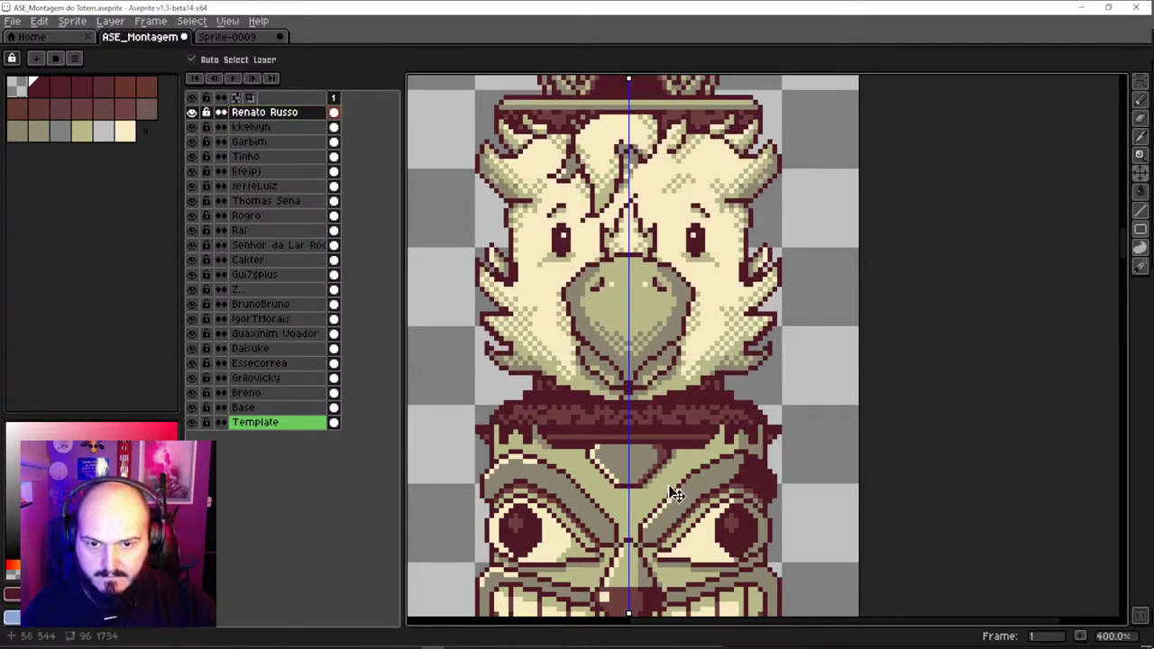
{"action": "left_click", "coordinate": [669, 488]}
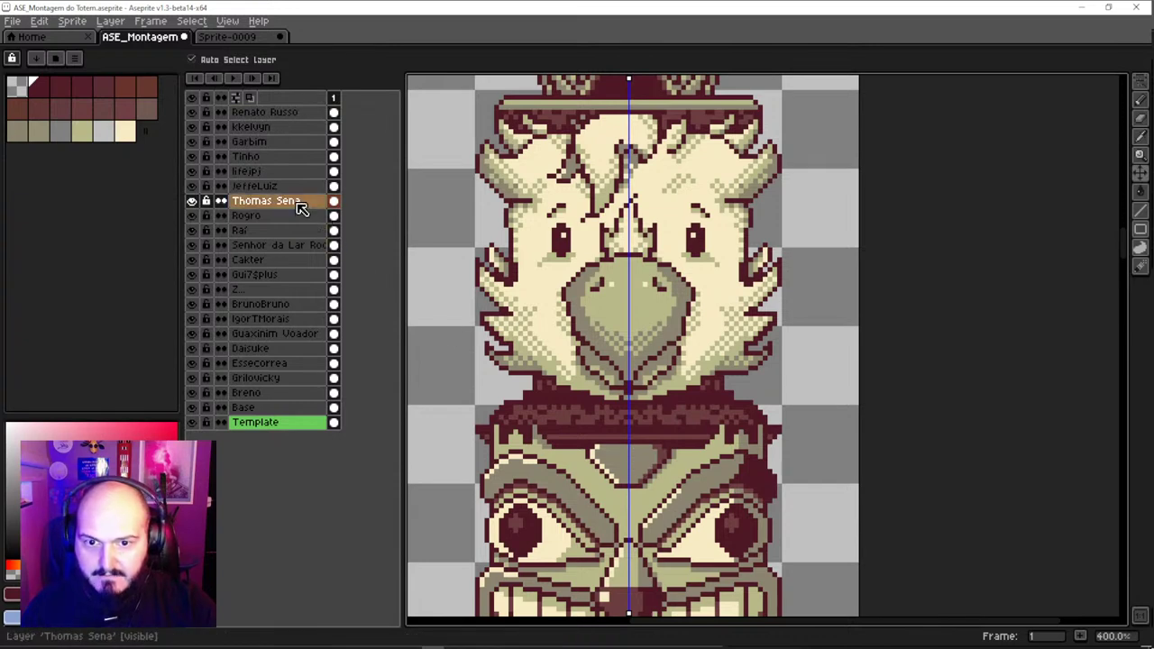
{"action": "left_click_drag", "start_coordinate": [290, 202], "coordinate": [287, 189]}
Review the top of the totem, testing and reverting a shift of the grinning face
{"action": "scroll", "coordinate": [646, 432], "scroll_direction": "down", "scroll_amount": 2}
{"action": "left_click_drag", "start_coordinate": [645, 432], "coordinate": [621, 280]}
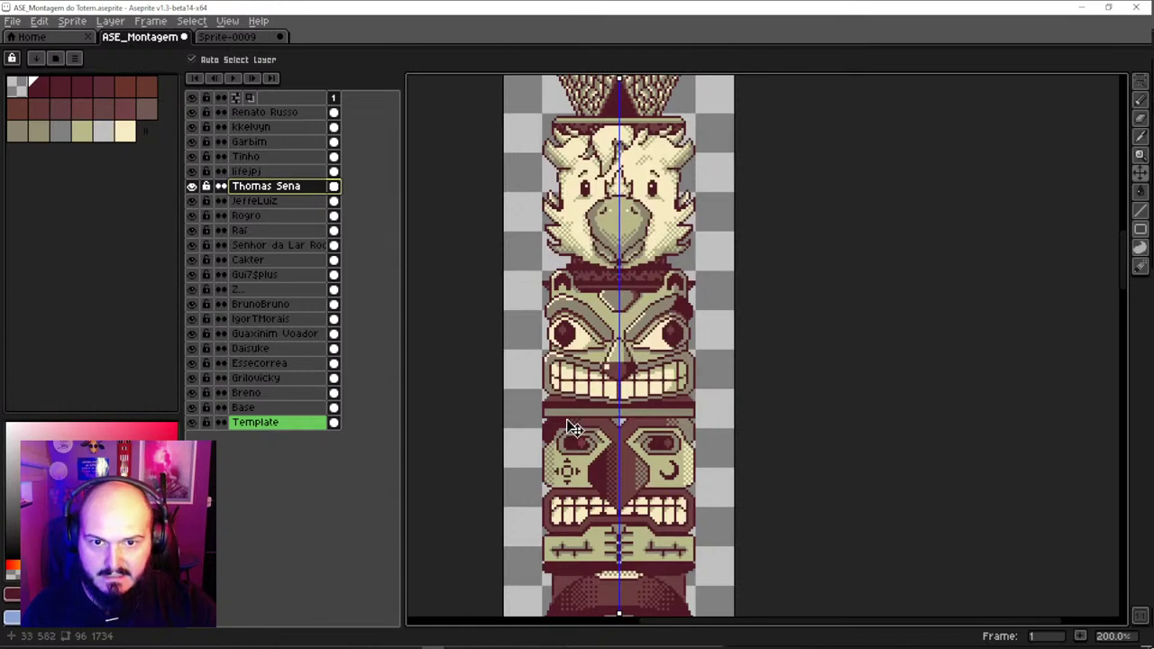
{"action": "left_click_drag", "start_coordinate": [692, 430], "coordinate": [687, 390]}
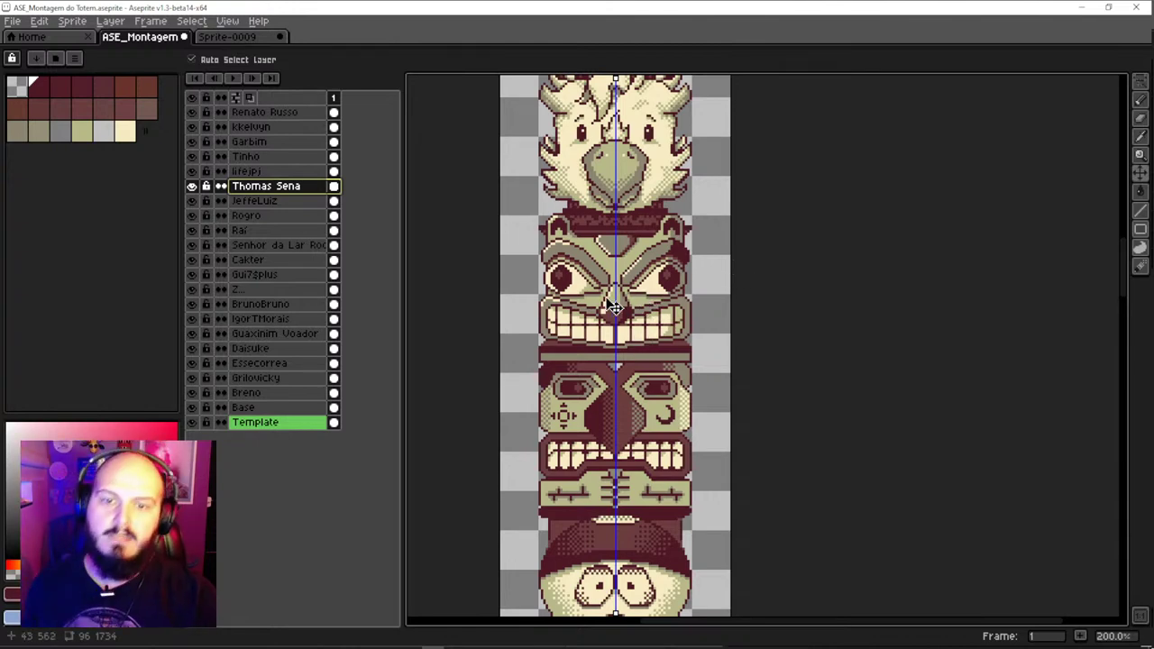
{"action": "scroll", "coordinate": [671, 203], "scroll_direction": "up", "scroll_amount": 2}
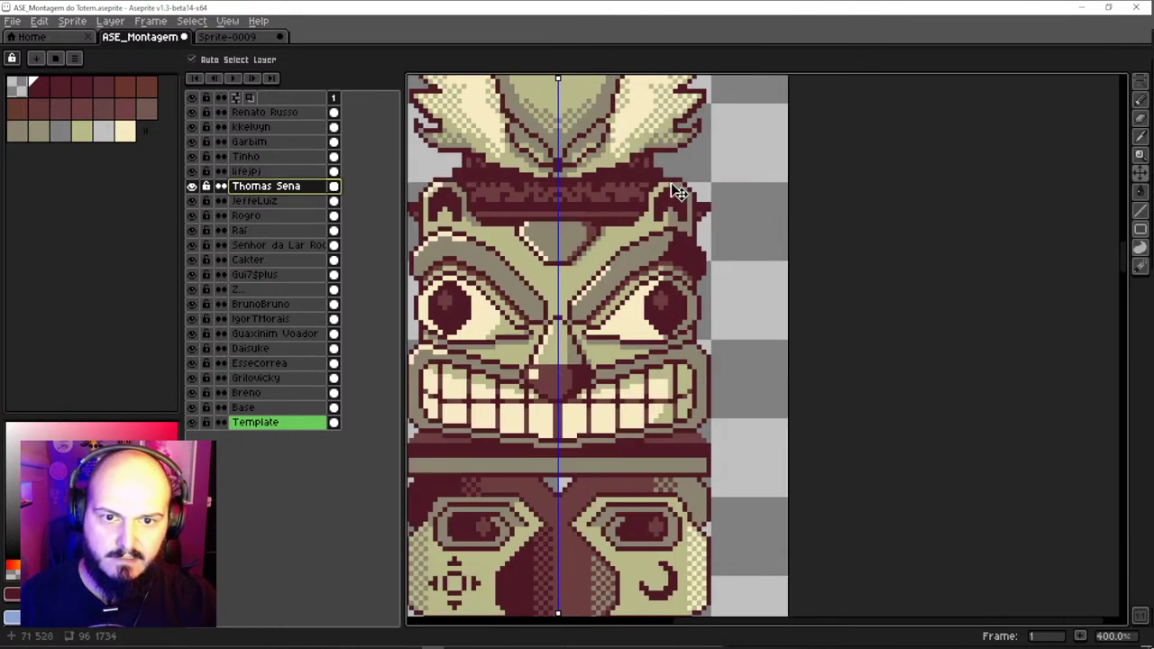
{"action": "left_click_drag", "start_coordinate": [721, 250], "coordinate": [748, 265]}
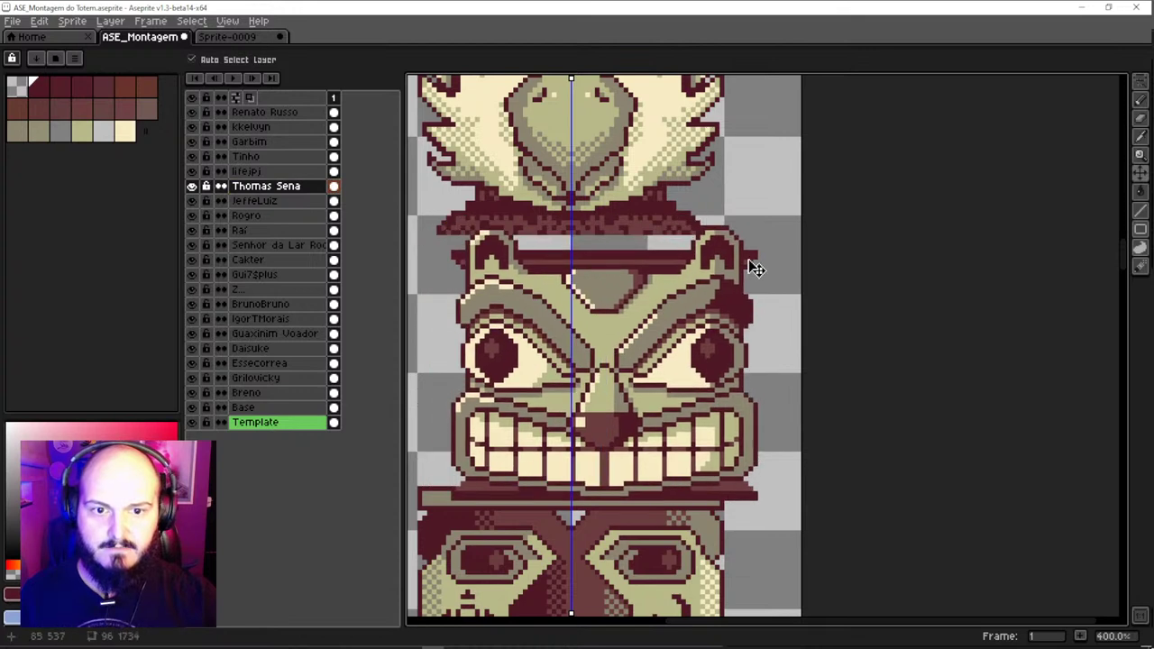
{"action": "key", "text": "ctrl+z"}
{"action": "key", "text": "e"}
{"action": "scroll", "coordinate": [721, 233], "scroll_direction": "down", "scroll_amount": 2}
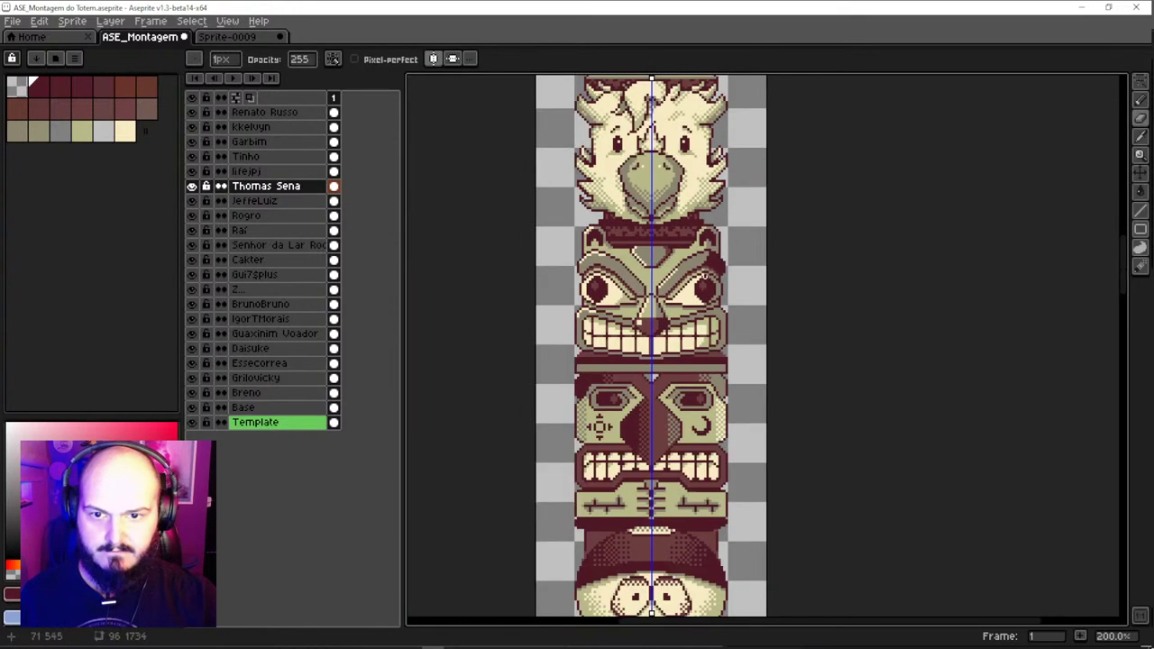
{"action": "scroll", "coordinate": [692, 353], "scroll_direction": "down", "scroll_amount": 1}
{"action": "scroll", "coordinate": [631, 306], "scroll_direction": "right", "scroll_amount": 3}
{"action": "scroll", "coordinate": [590, 258], "scroll_direction": "up", "scroll_amount": 2}
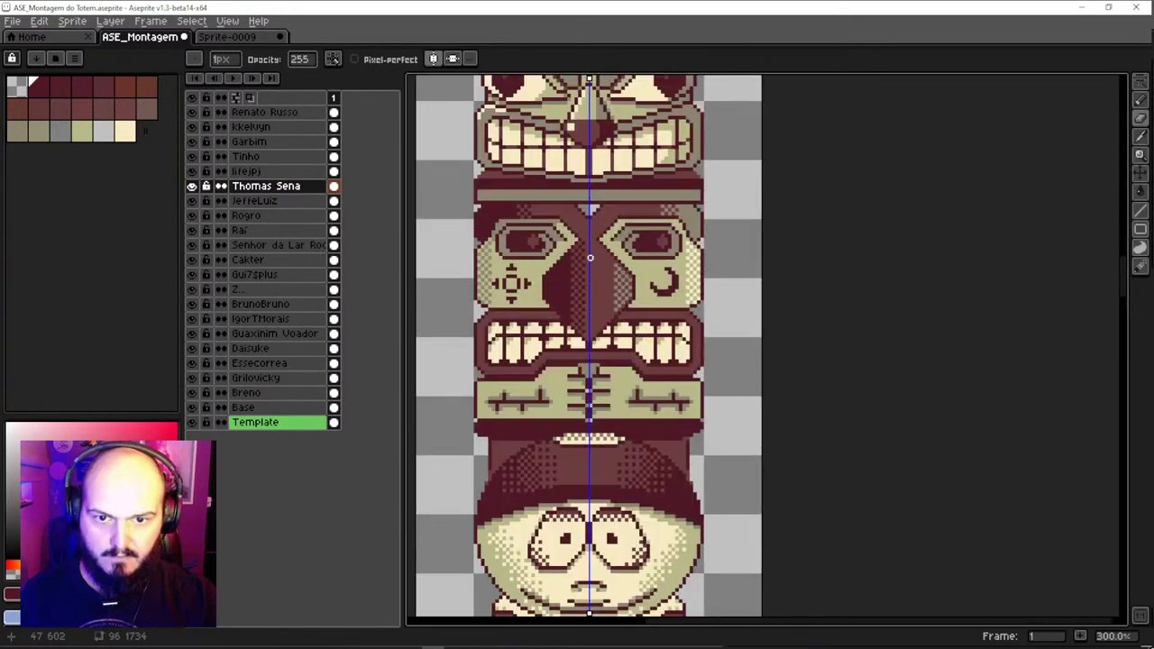
{"action": "left_click", "coordinate": [472, 205], "text": "ctrl"}
{"action": "scroll", "coordinate": [473, 205], "scroll_direction": "up", "scroll_amount": 1}
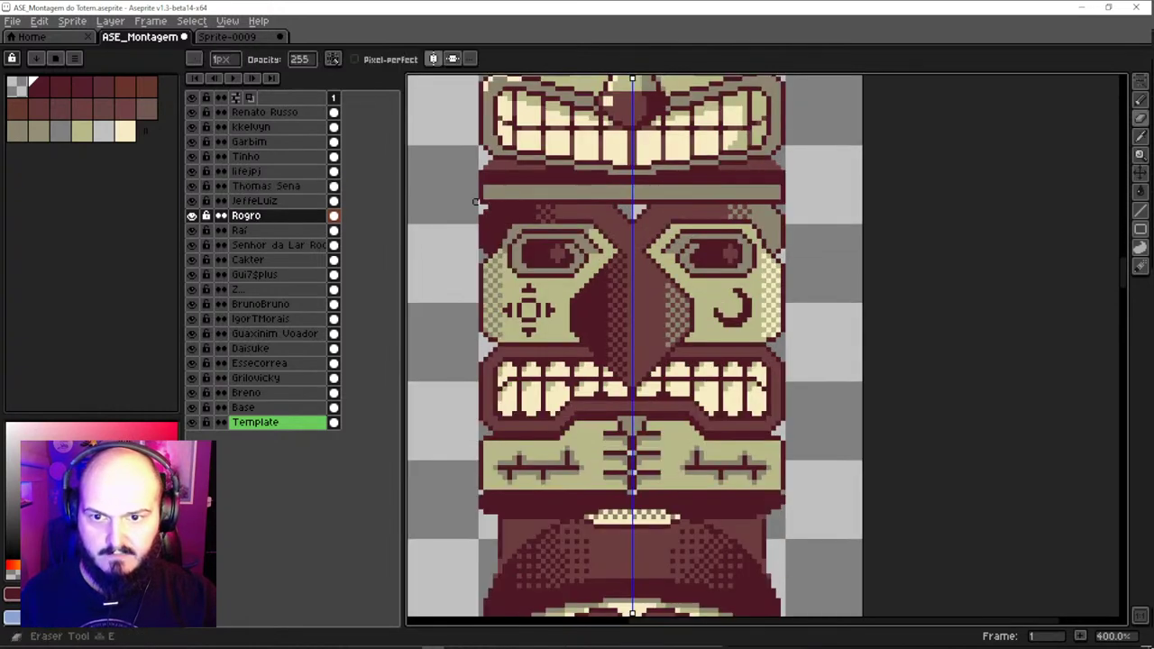
{"action": "left_click_drag", "start_coordinate": [576, 387], "coordinate": [575, 272]}
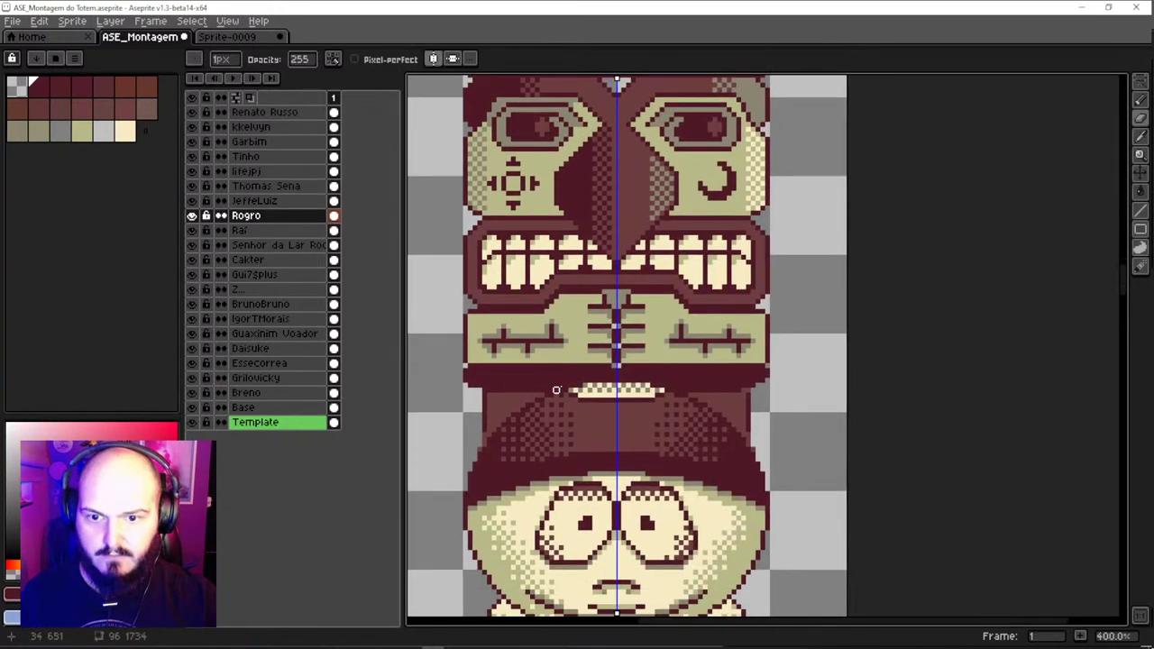
{"action": "scroll", "coordinate": [556, 390], "scroll_direction": "down", "scroll_amount": 1}
{"action": "scroll", "coordinate": [613, 361], "scroll_direction": "up", "scroll_amount": 1}
{"action": "scroll", "coordinate": [647, 272], "scroll_direction": "right", "scroll_amount": 2}
{"action": "left_click", "coordinate": [678, 285], "text": "ctrl"}
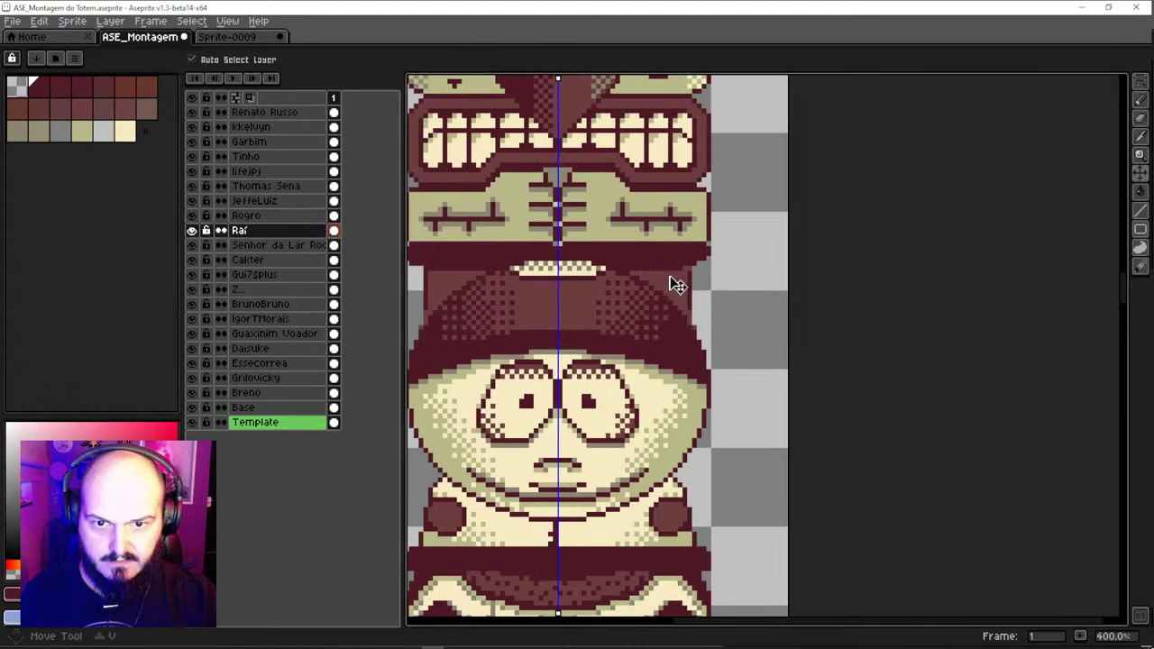
{"action": "left_click_drag", "start_coordinate": [678, 285], "coordinate": [710, 291]}
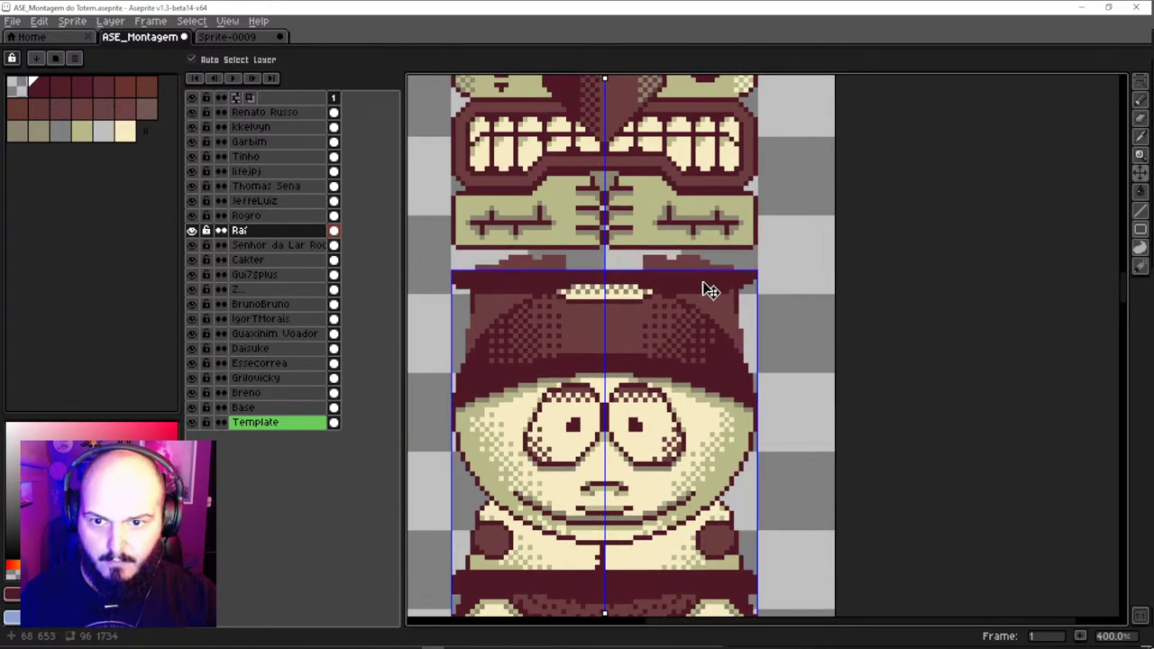
{"action": "key", "text": "ctrl+z"}
{"action": "key", "text": "b"}
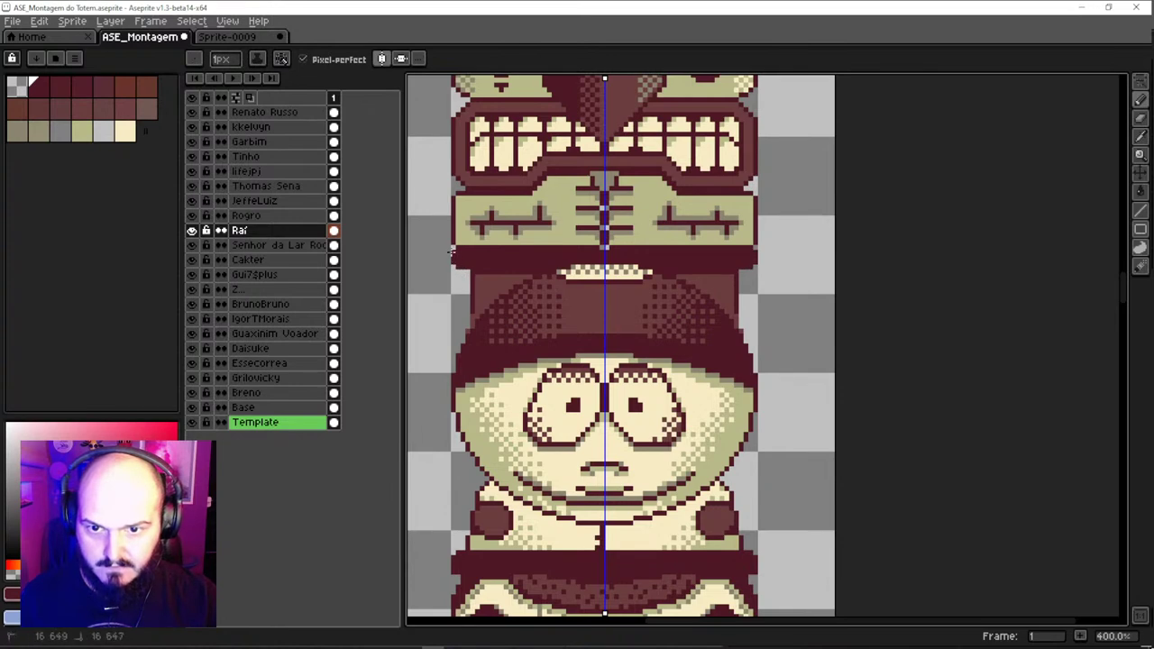
{"action": "scroll", "coordinate": [458, 260], "scroll_direction": "down", "scroll_amount": 3}
{"action": "scroll", "coordinate": [503, 312], "scroll_direction": "up", "scroll_amount": 2}
{"action": "key", "text": "v"}
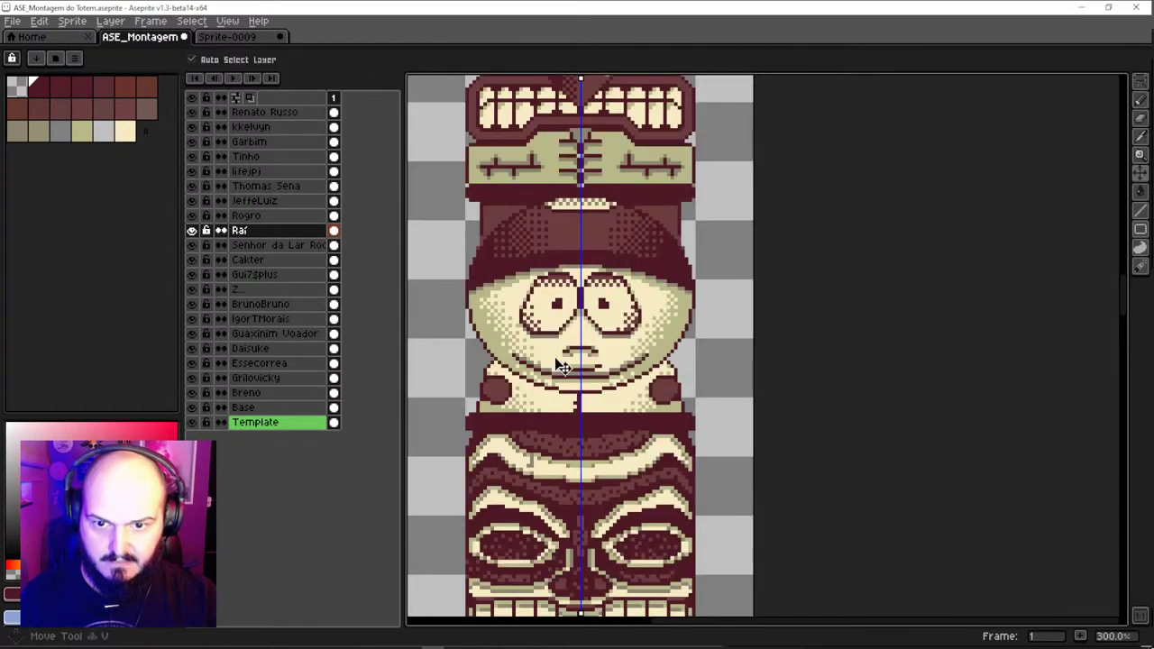
{"action": "left_click_drag", "start_coordinate": [563, 357], "coordinate": [481, 449]}
{"action": "key", "text": "ctrl+z"}
{"action": "key", "text": "ctrl+z"}
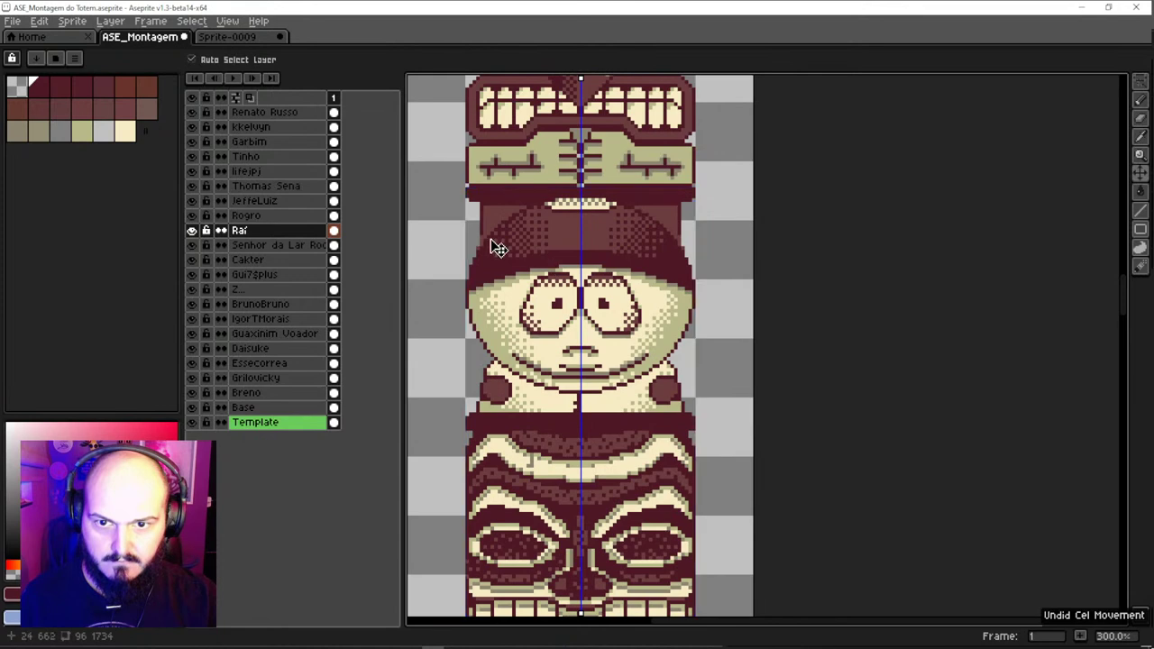
{"action": "left_click", "coordinate": [415, 281]}
{"action": "key", "text": "ctrl+z"}
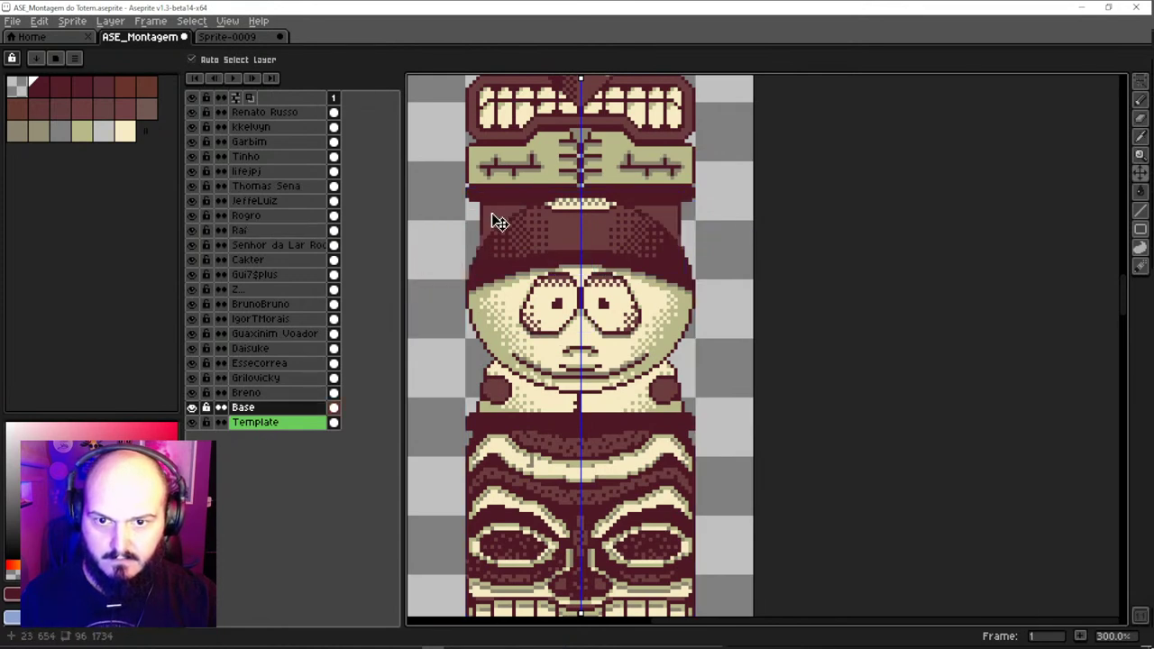
{"action": "key", "text": "b"}
{"action": "left_click", "coordinate": [482, 236], "text": "alt"}
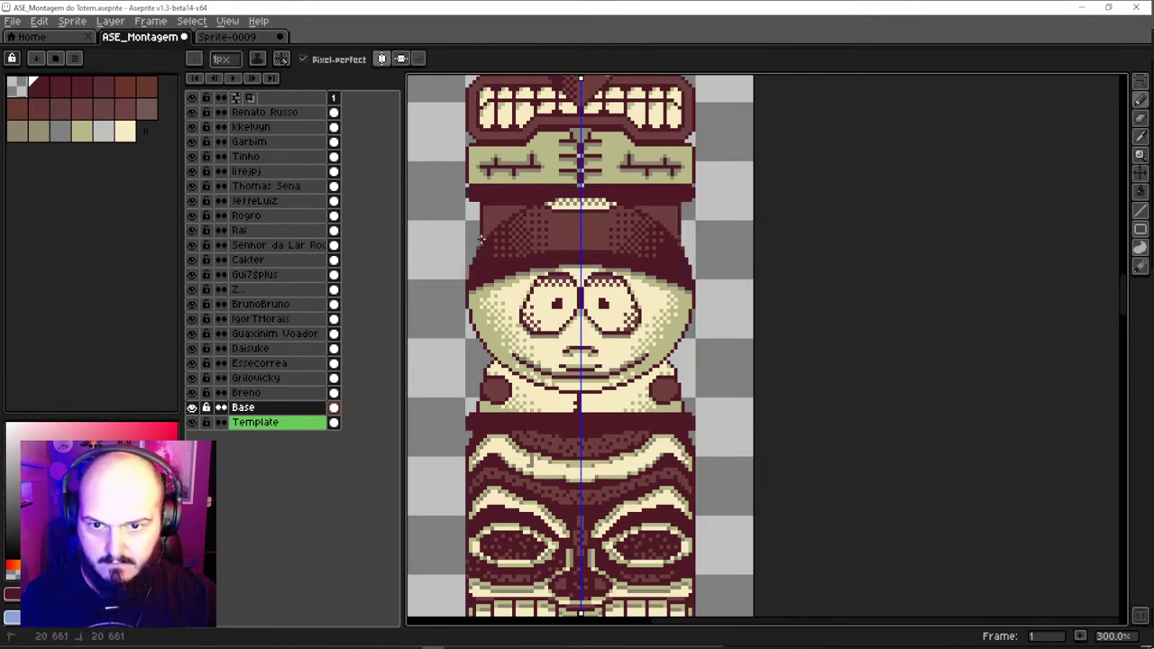
Try shifting the Base hat piece on the canvas, then undo both moves
{"action": "scroll", "coordinate": [483, 237], "scroll_direction": "up", "scroll_amount": 2}
{"action": "key", "text": "v"}
{"action": "left_click_drag", "start_coordinate": [479, 232], "coordinate": [412, 238]}
{"action": "scroll", "coordinate": [412, 237], "scroll_direction": "up", "scroll_amount": 1}
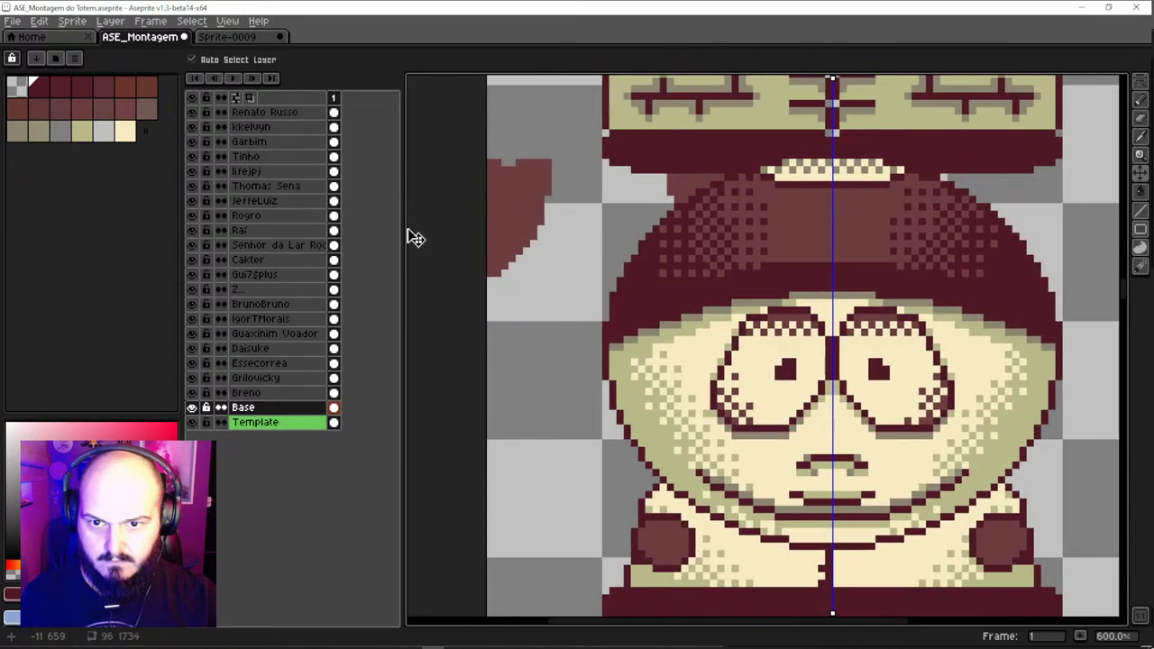
{"action": "key", "text": "ctrl+z"}
{"action": "left_click_drag", "start_coordinate": [622, 236], "coordinate": [610, 201]}
{"action": "key", "text": "ctrl+z"}
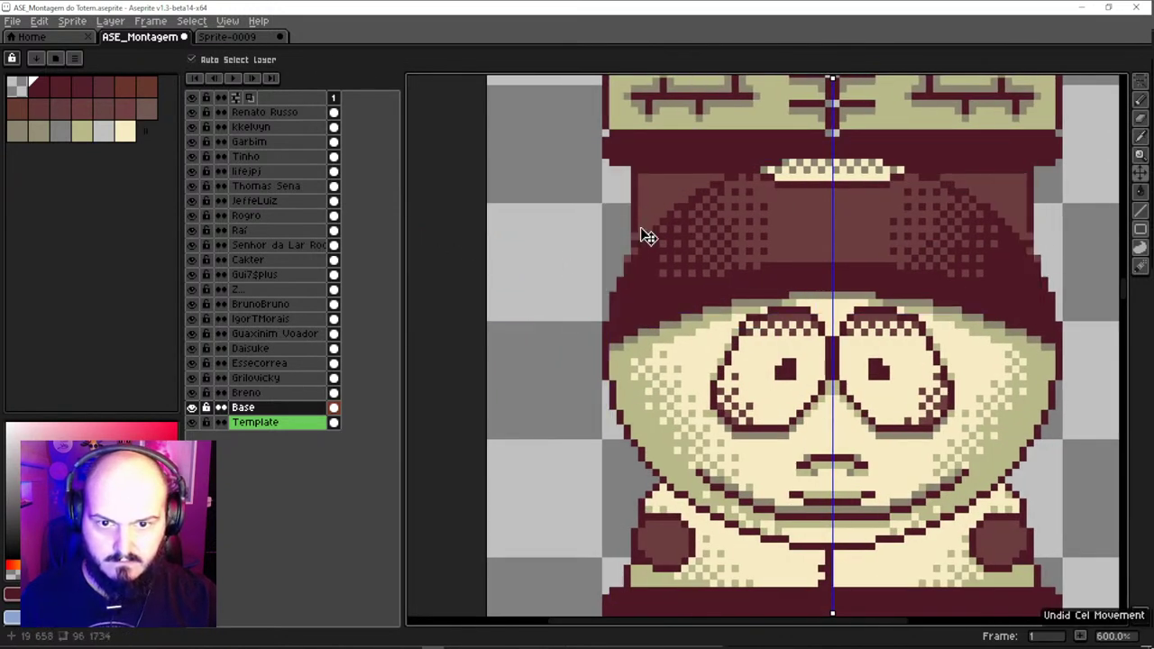
Pencil two mirrored dark pixels onto the hat edge
{"action": "key", "text": "b"}
{"action": "left_click", "coordinate": [635, 233], "text": "alt"}
{"action": "left_click", "coordinate": [637, 235]}
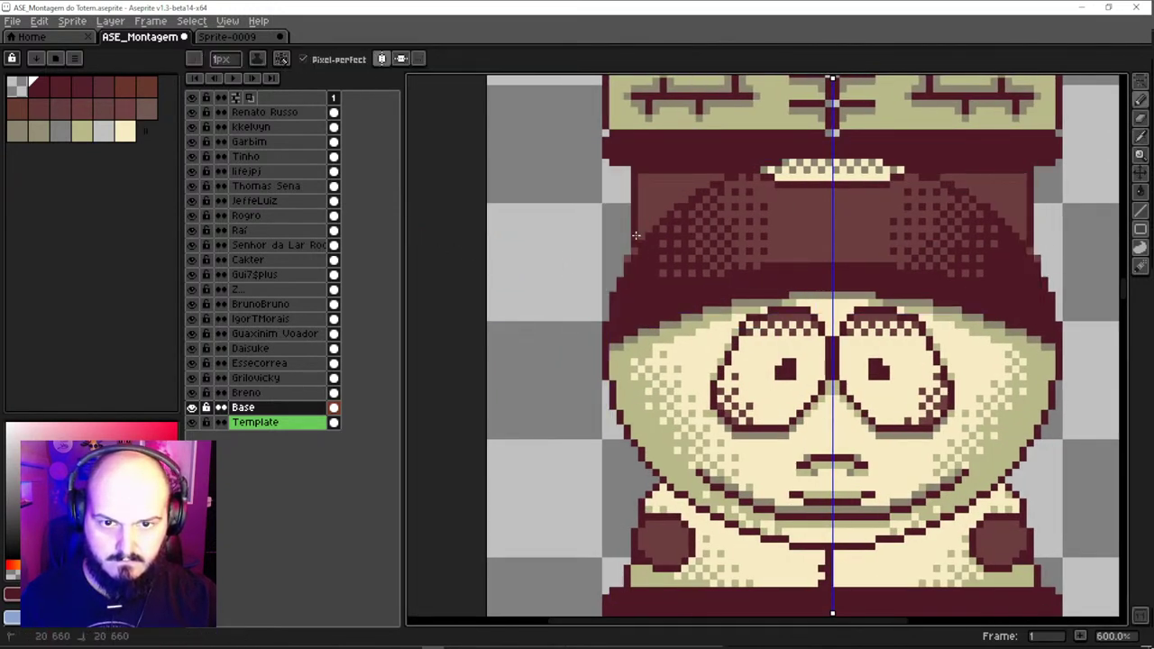
{"action": "scroll", "coordinate": [624, 271], "scroll_direction": "down", "scroll_amount": 5}
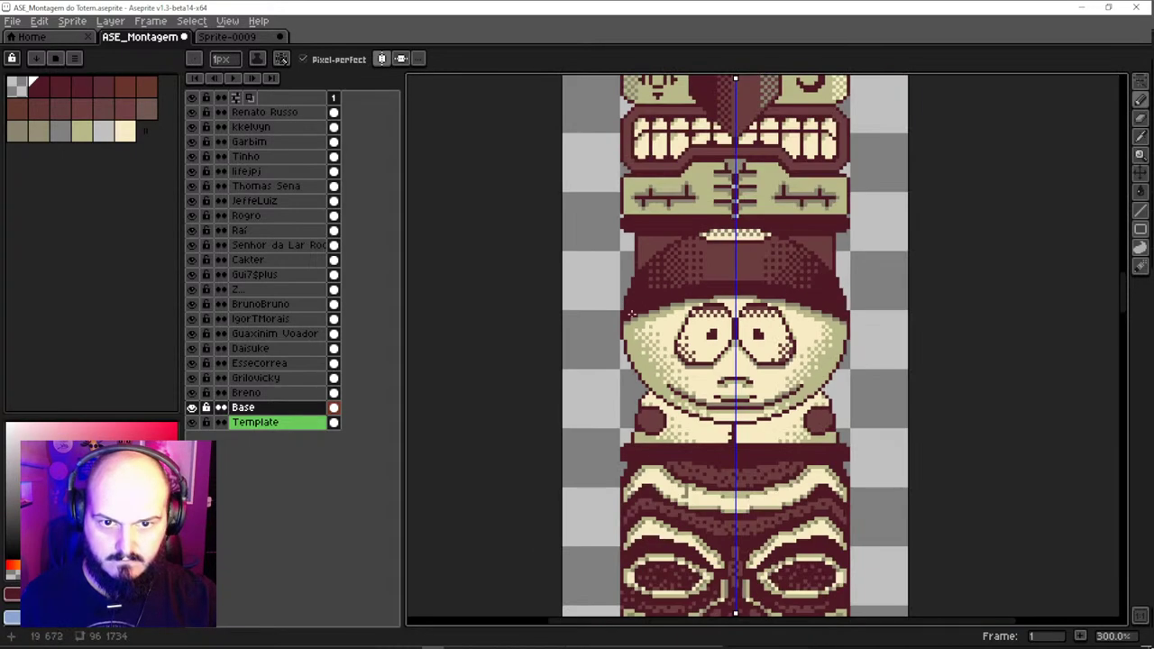
{"action": "scroll", "coordinate": [621, 289], "scroll_direction": "up", "scroll_amount": 4}
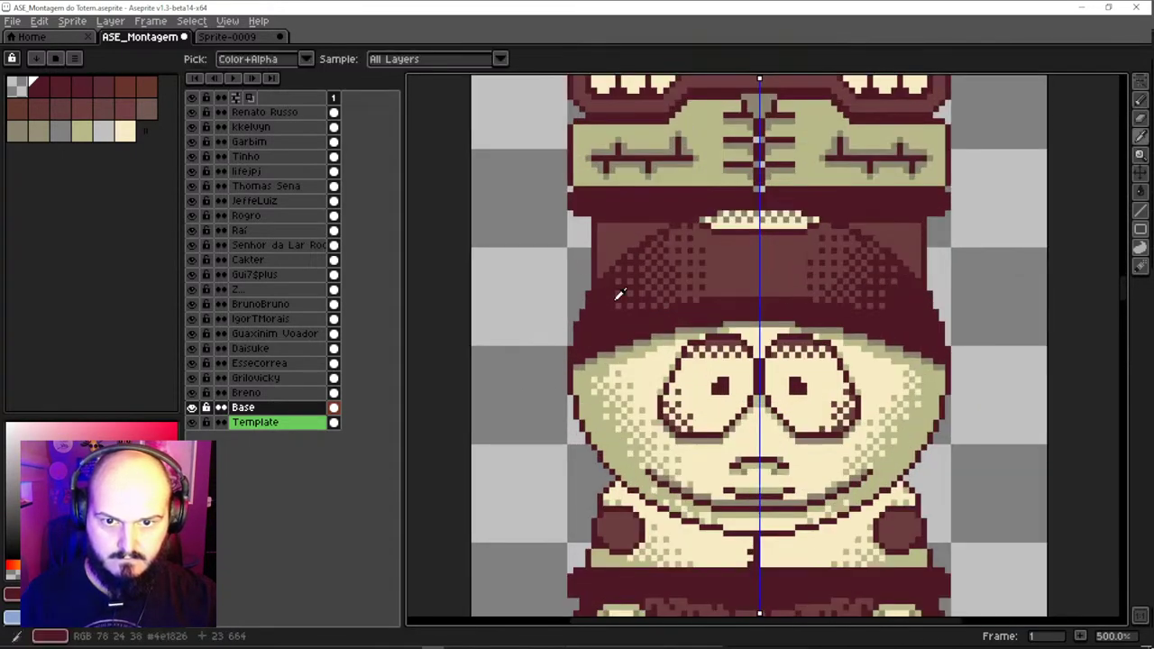
Sample the dark maroon, draw a short mirrored stroke on the hat's side, then undo it
{"action": "left_click", "coordinate": [613, 294], "text": "alt"}
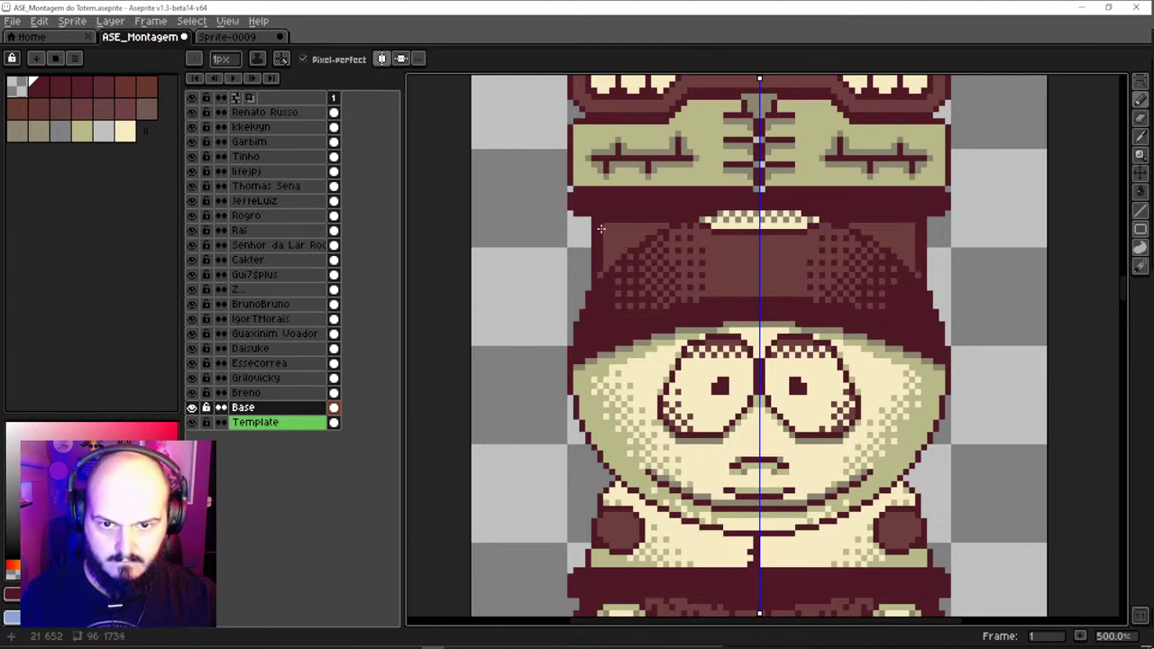
{"action": "left_click", "coordinate": [608, 249], "text": "alt"}
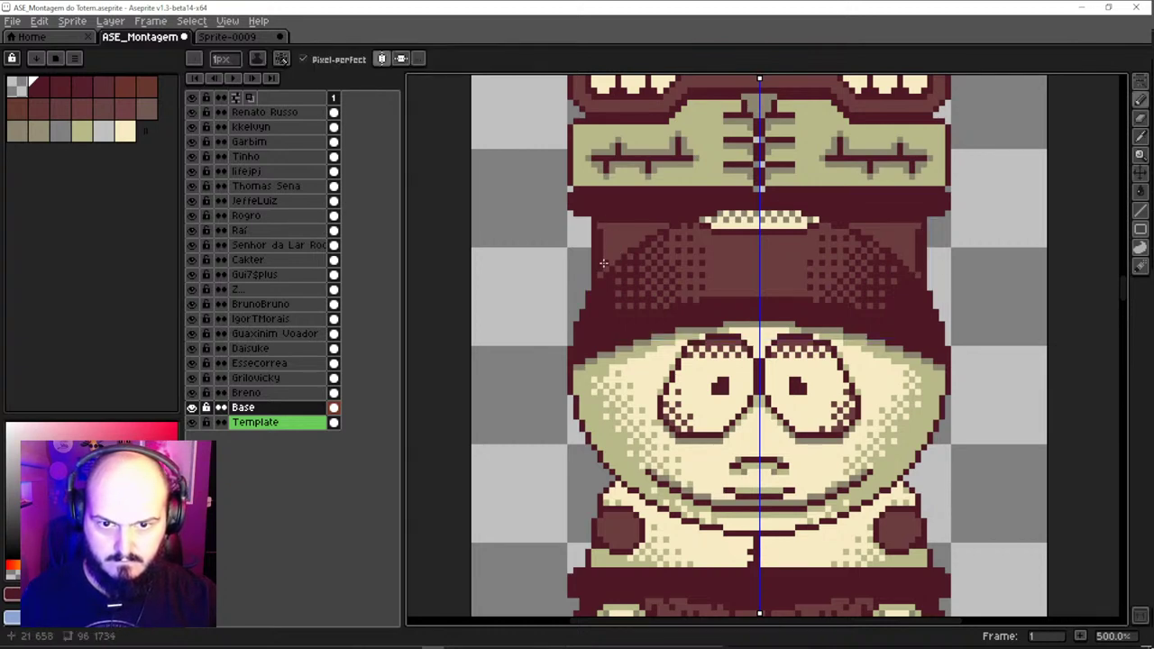
{"action": "left_click_drag", "start_coordinate": [604, 262], "coordinate": [611, 232]}
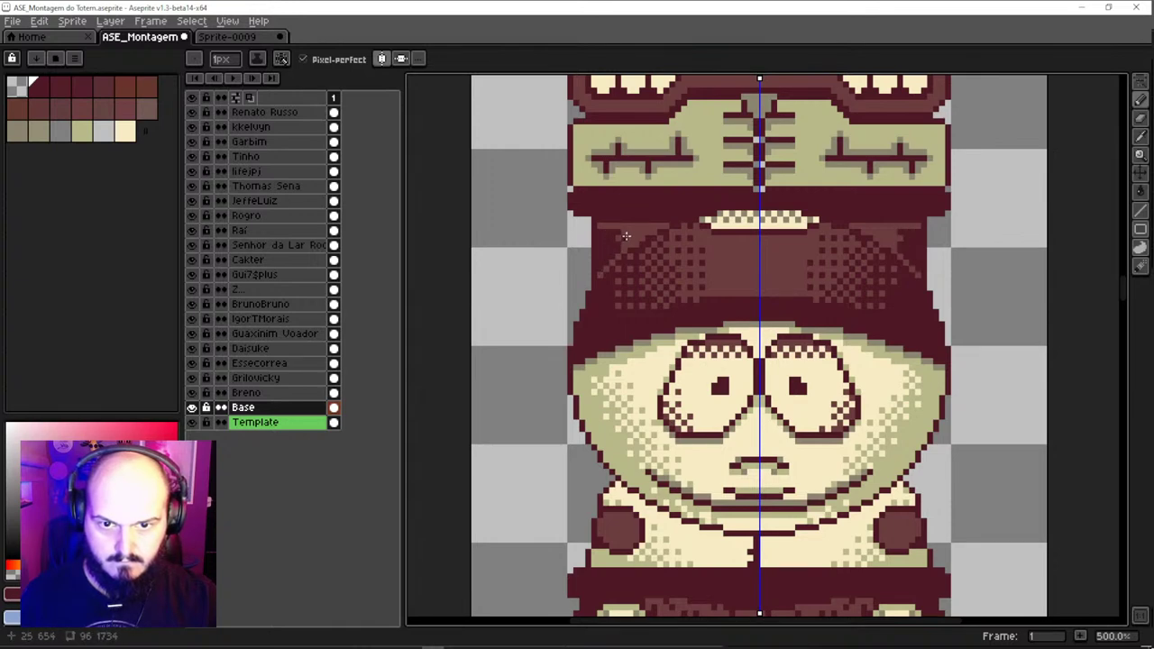
{"action": "key", "text": "ctrl+z"}
{"action": "scroll", "coordinate": [625, 249], "scroll_direction": "down", "scroll_amount": 4}
{"action": "scroll", "coordinate": [659, 216], "scroll_direction": "up", "scroll_amount": 5}
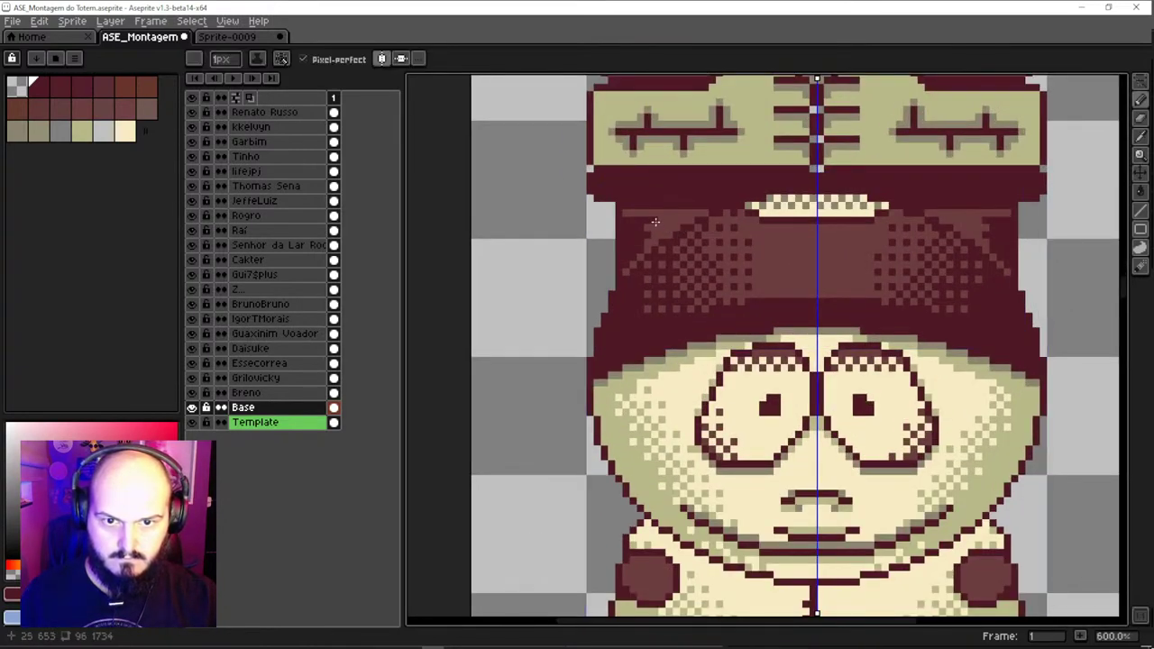
{"action": "scroll", "coordinate": [676, 220], "scroll_direction": "down", "scroll_amount": 2}
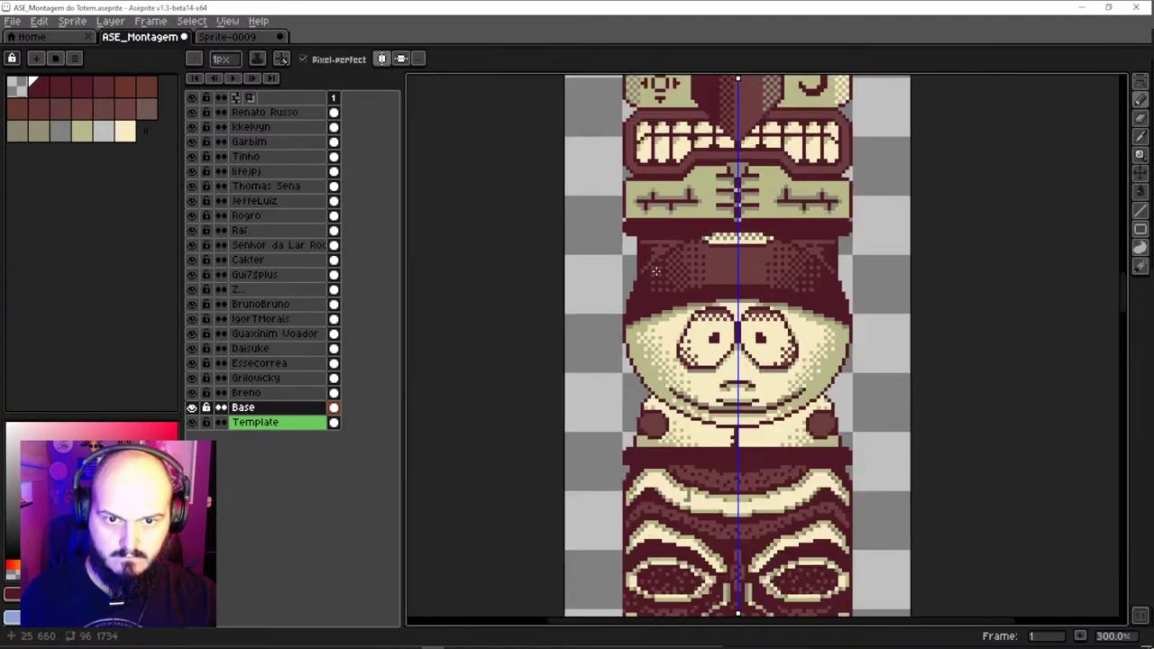
{"action": "scroll", "coordinate": [660, 250], "scroll_direction": "up", "scroll_amount": 2}
{"action": "scroll", "coordinate": [653, 253], "scroll_direction": "down", "scroll_amount": 4}
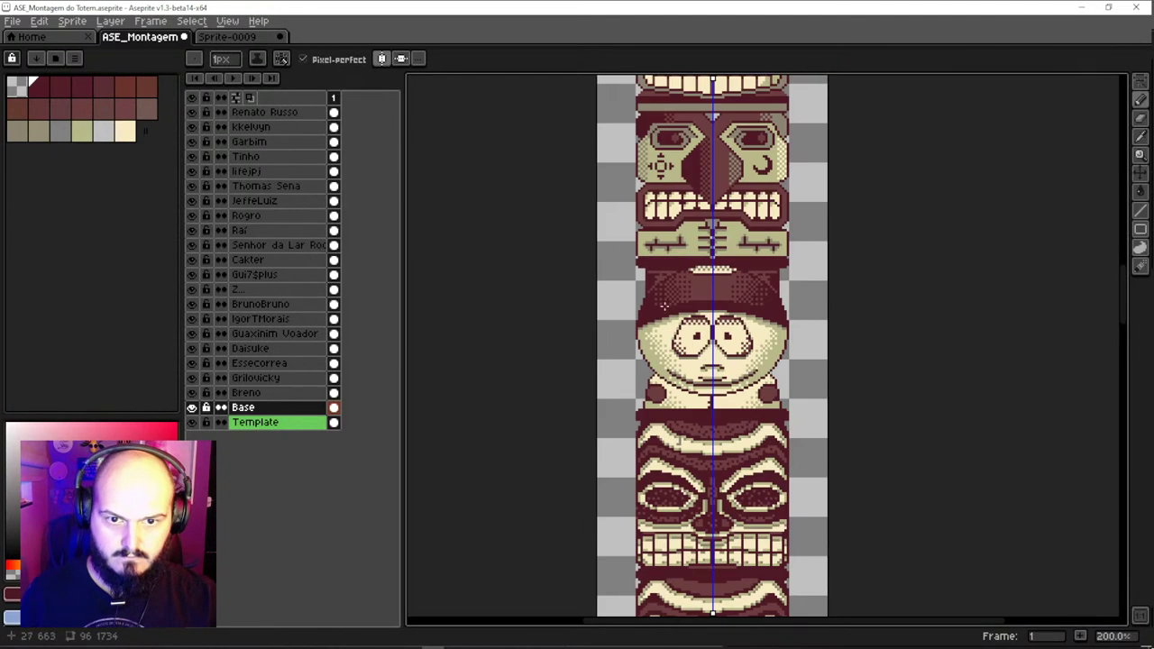
{"action": "scroll", "coordinate": [669, 281], "scroll_direction": "down", "scroll_amount": 2}
{"action": "scroll", "coordinate": [668, 275], "scroll_direction": "up", "scroll_amount": 3}
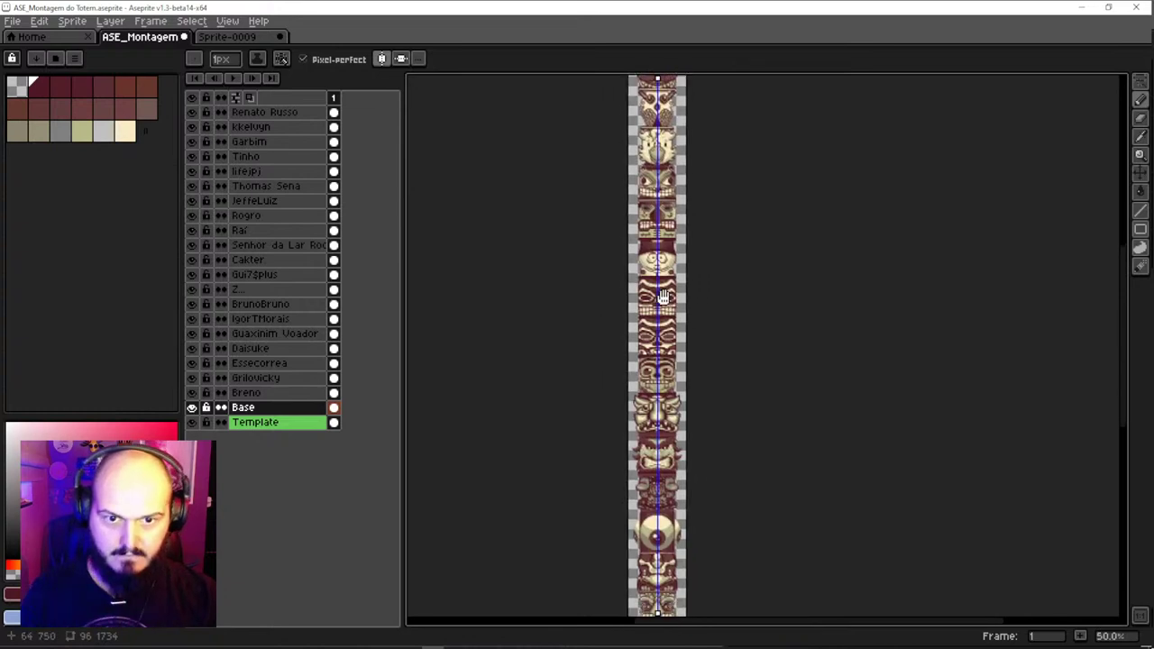
Make the Raí piece's layer active and undo its accidental move
{"action": "left_click_drag", "start_coordinate": [627, 354], "coordinate": [577, 271]}
{"action": "scroll", "coordinate": [559, 244], "scroll_direction": "up", "scroll_amount": 2}
{"action": "left_click", "coordinate": [541, 228], "text": "ctrl"}
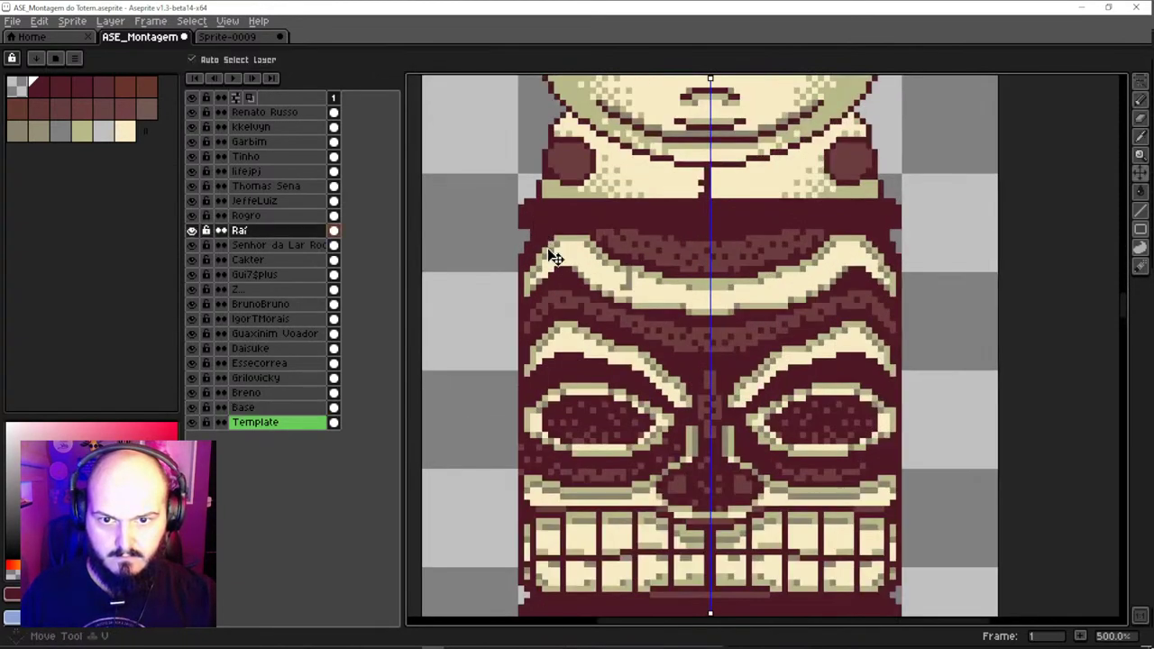
{"action": "key", "text": "ctrl+z"}
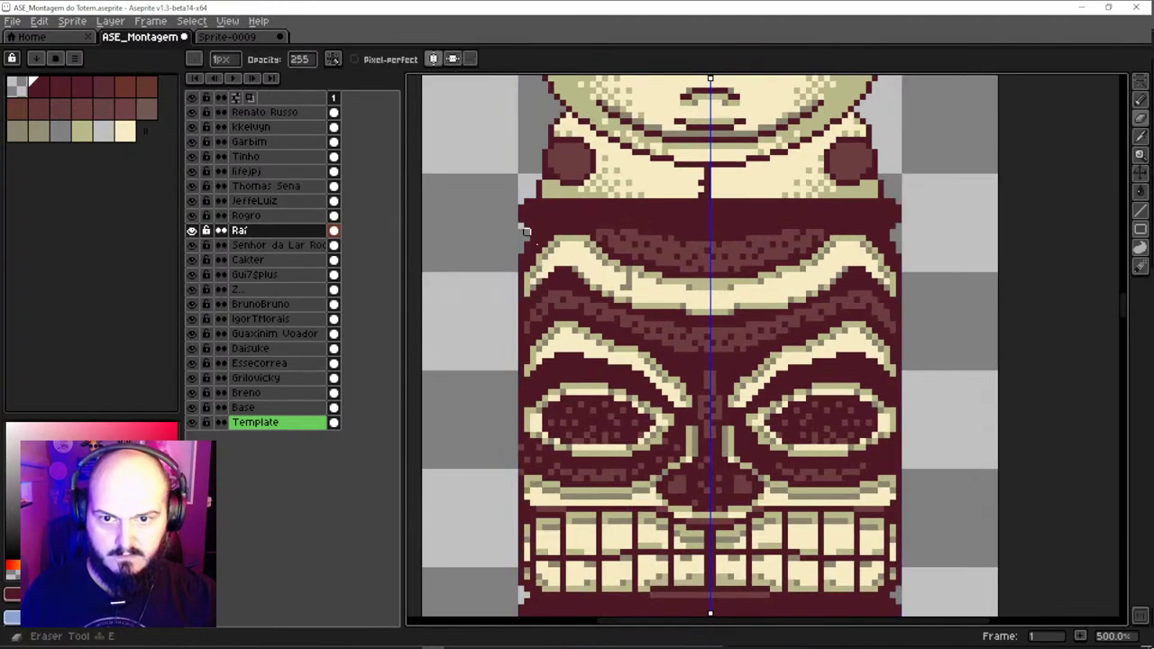
Zoom and pan down the whole totem to inspect the lower carved faces
{"action": "scroll", "coordinate": [629, 260], "scroll_direction": "down", "scroll_amount": 3}
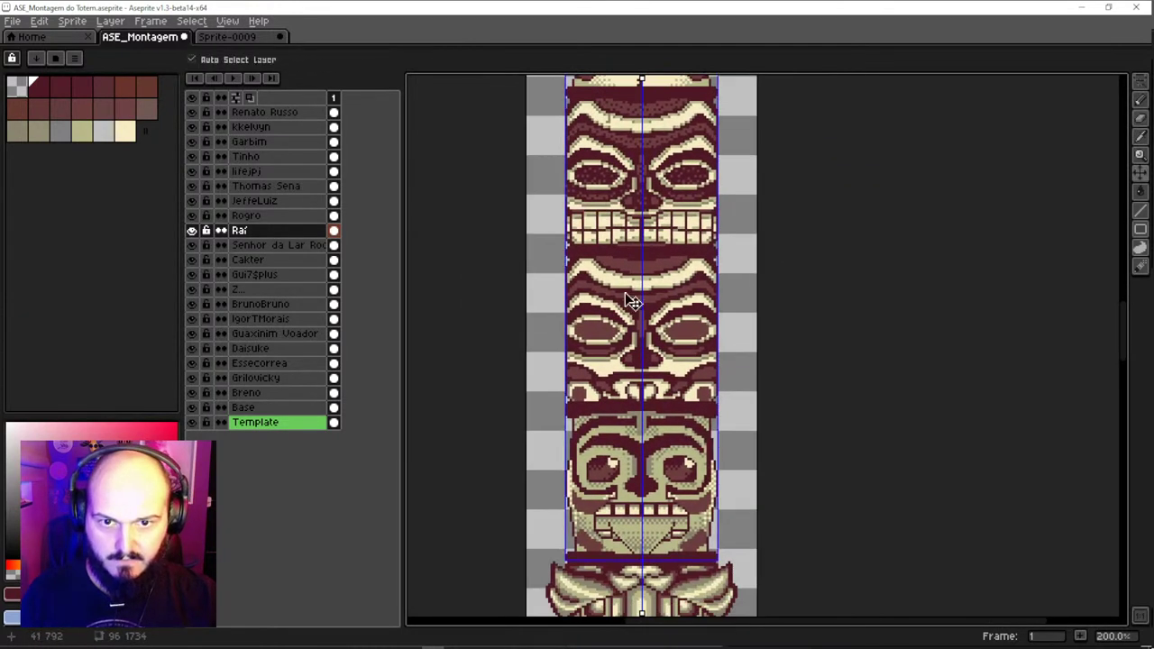
{"action": "scroll", "coordinate": [631, 298], "scroll_direction": "down", "scroll_amount": 3}
{"action": "scroll", "coordinate": [625, 203], "scroll_direction": "up", "scroll_amount": 4}
{"action": "left_click_drag", "start_coordinate": [638, 365], "coordinate": [662, 269]}
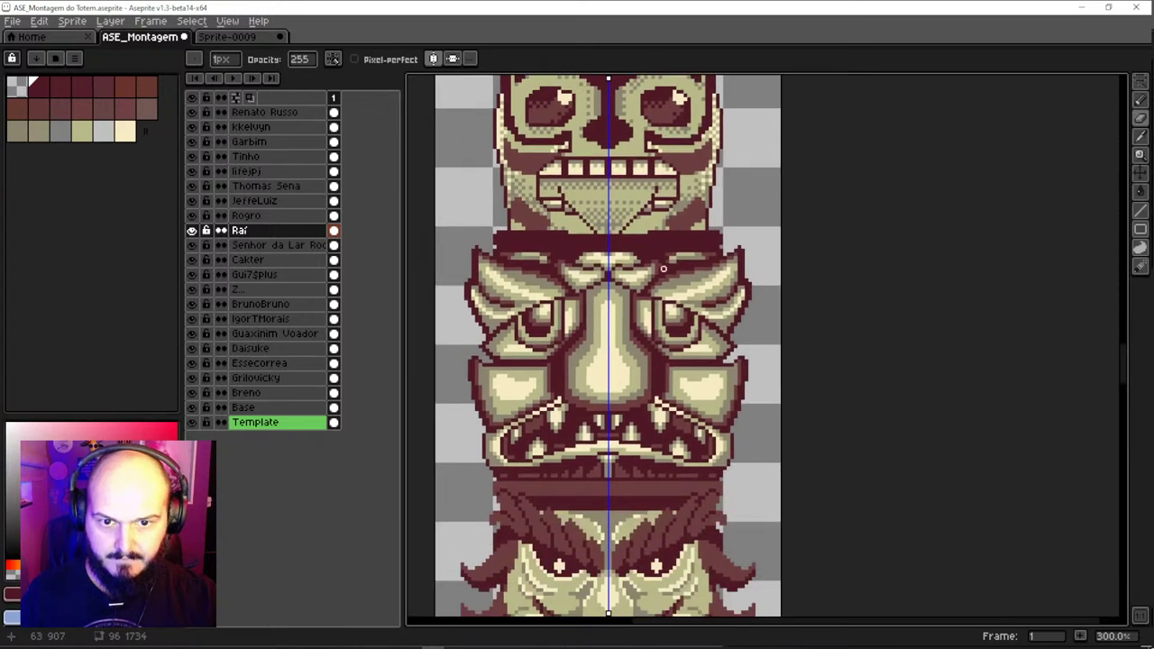
{"action": "scroll", "coordinate": [632, 354], "scroll_direction": "down", "scroll_amount": 1}
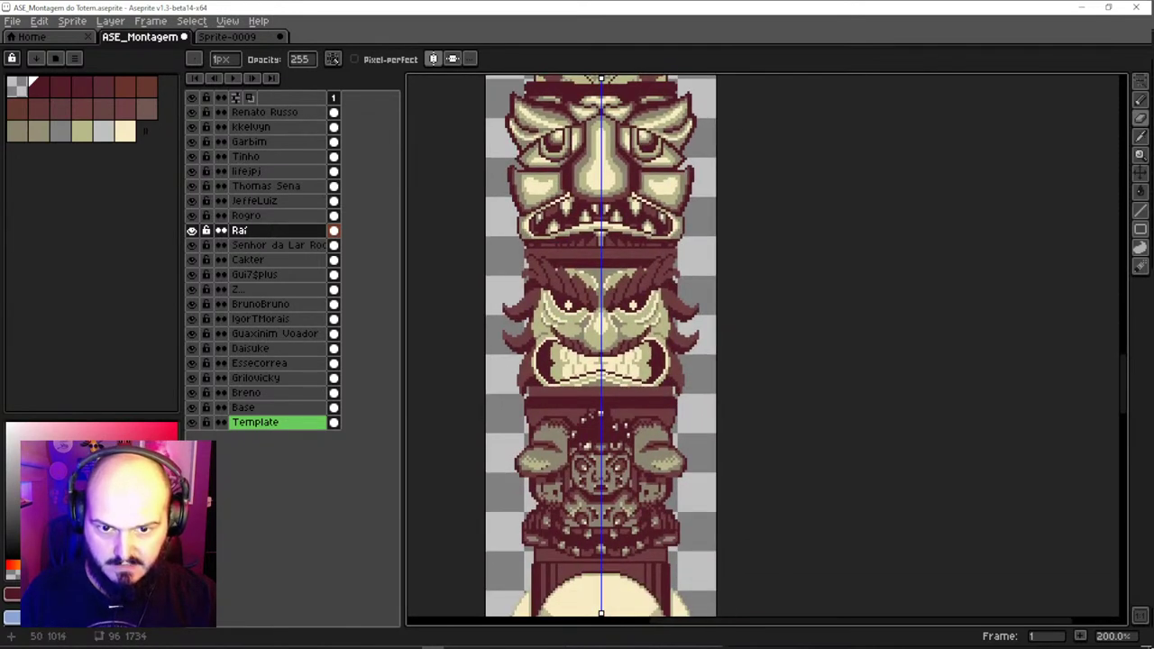
{"action": "scroll", "coordinate": [600, 260], "scroll_direction": "down", "scroll_amount": 2}
{"action": "scroll", "coordinate": [600, 260], "scroll_direction": "up", "scroll_amount": 1}
{"action": "scroll", "coordinate": [601, 260], "scroll_direction": "down", "scroll_amount": 1}
{"action": "scroll", "coordinate": [601, 260], "scroll_direction": "down", "scroll_amount": 3}
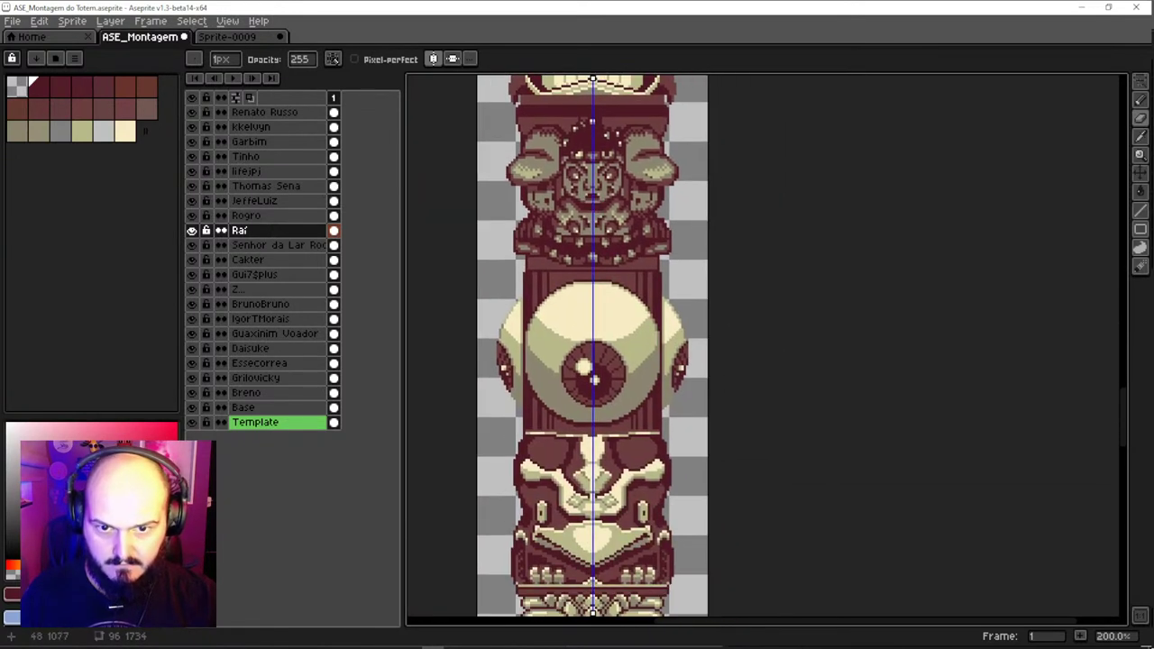
{"action": "scroll", "coordinate": [593, 379], "scroll_direction": "down", "scroll_amount": 8}
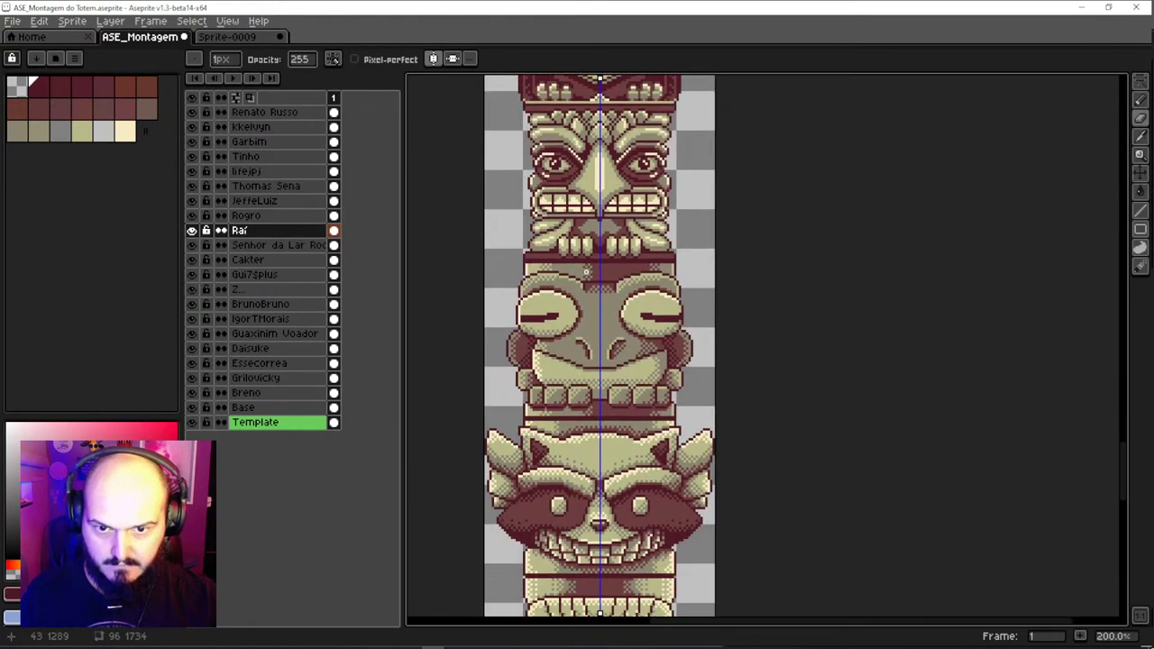
{"action": "scroll", "coordinate": [581, 200], "scroll_direction": "down", "scroll_amount": 1}
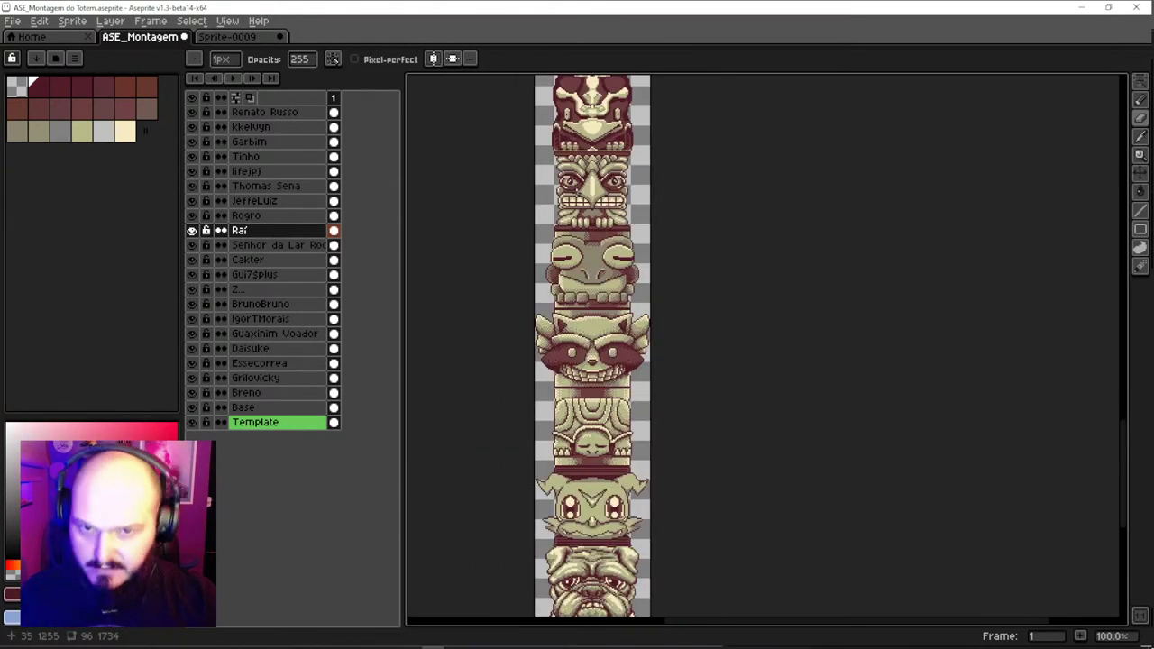
{"action": "key", "text": "v"}
{"action": "key", "text": "b"}
Save the totem montage file and undo the last eraser edit
{"action": "key", "text": "ctrl+s"}
{"action": "scroll", "coordinate": [581, 200], "scroll_direction": "down", "scroll_amount": 3}
{"action": "scroll", "coordinate": [581, 200], "scroll_direction": "up", "scroll_amount": 1}
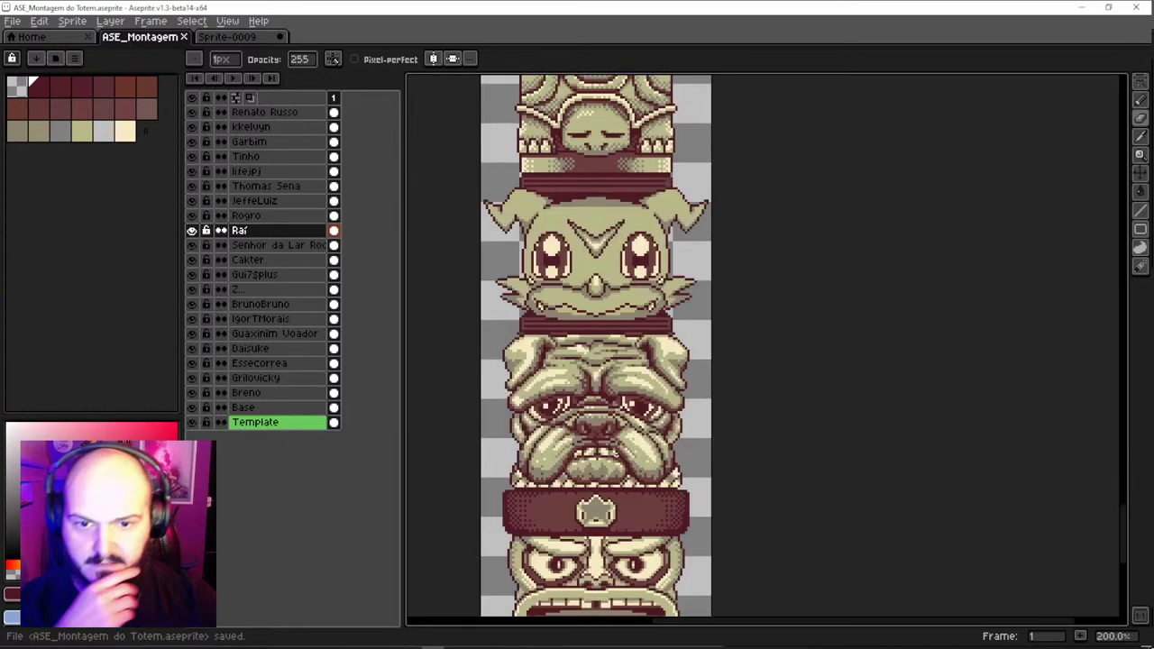
{"action": "scroll", "coordinate": [582, 200], "scroll_direction": "down", "scroll_amount": 3}
{"action": "scroll", "coordinate": [609, 345], "scroll_direction": "down", "scroll_amount": 2}
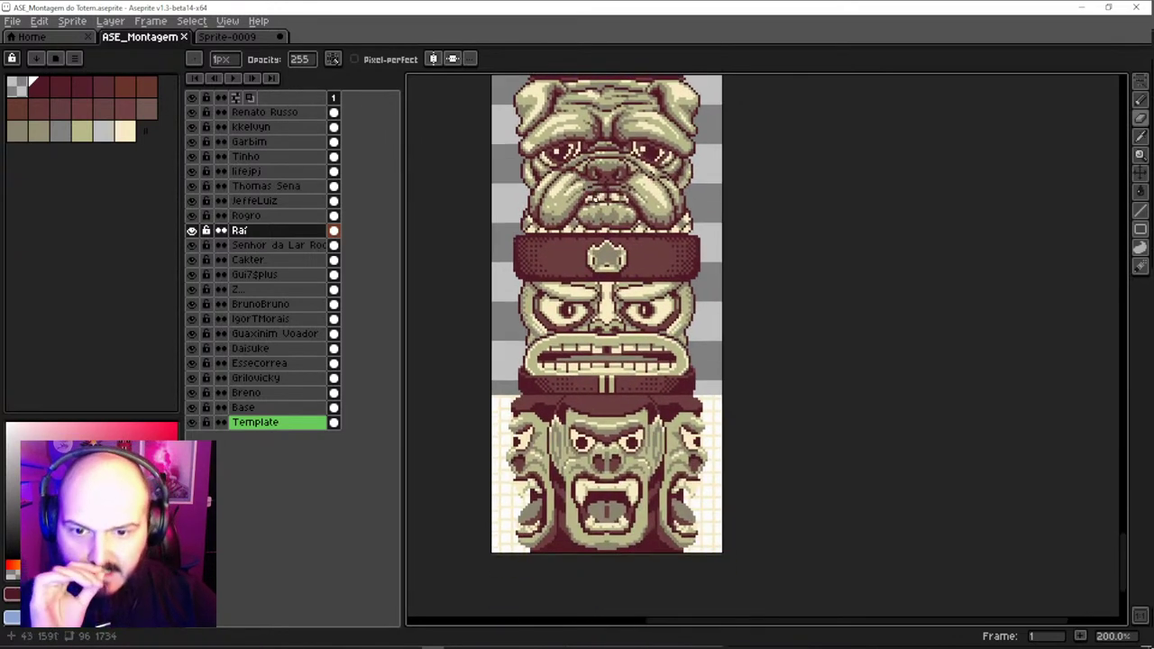
{"action": "scroll", "coordinate": [613, 508], "scroll_direction": "down", "scroll_amount": 1}
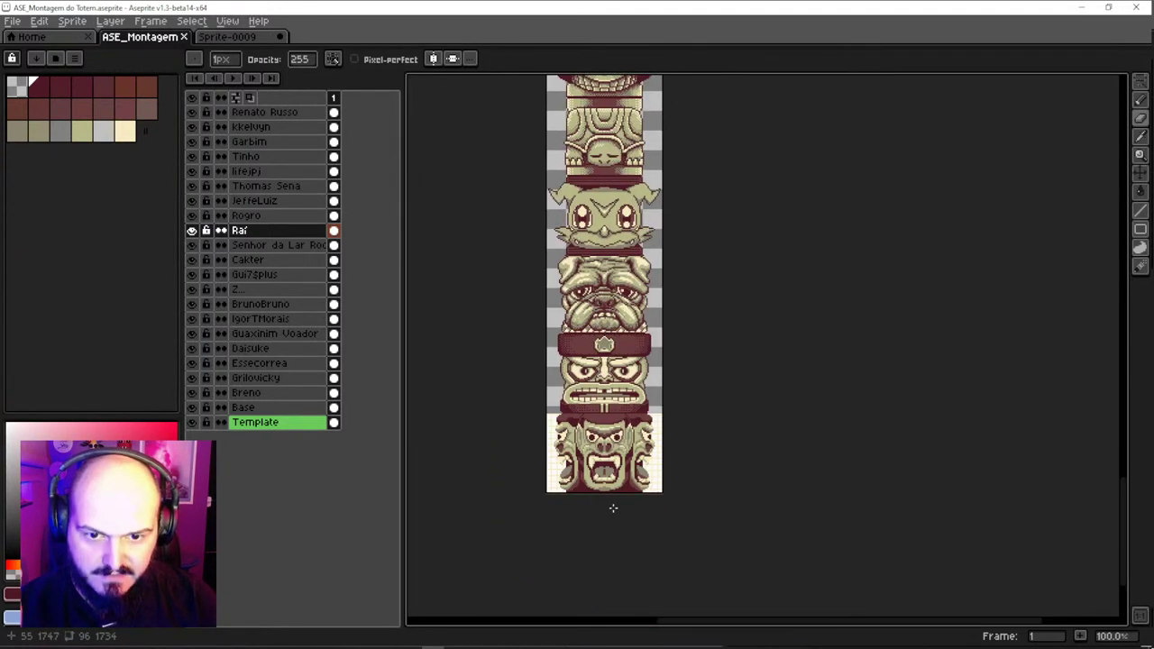
{"action": "scroll", "coordinate": [614, 508], "scroll_direction": "up", "scroll_amount": 1}
{"action": "scroll", "coordinate": [541, 443], "scroll_direction": "down", "scroll_amount": 1}
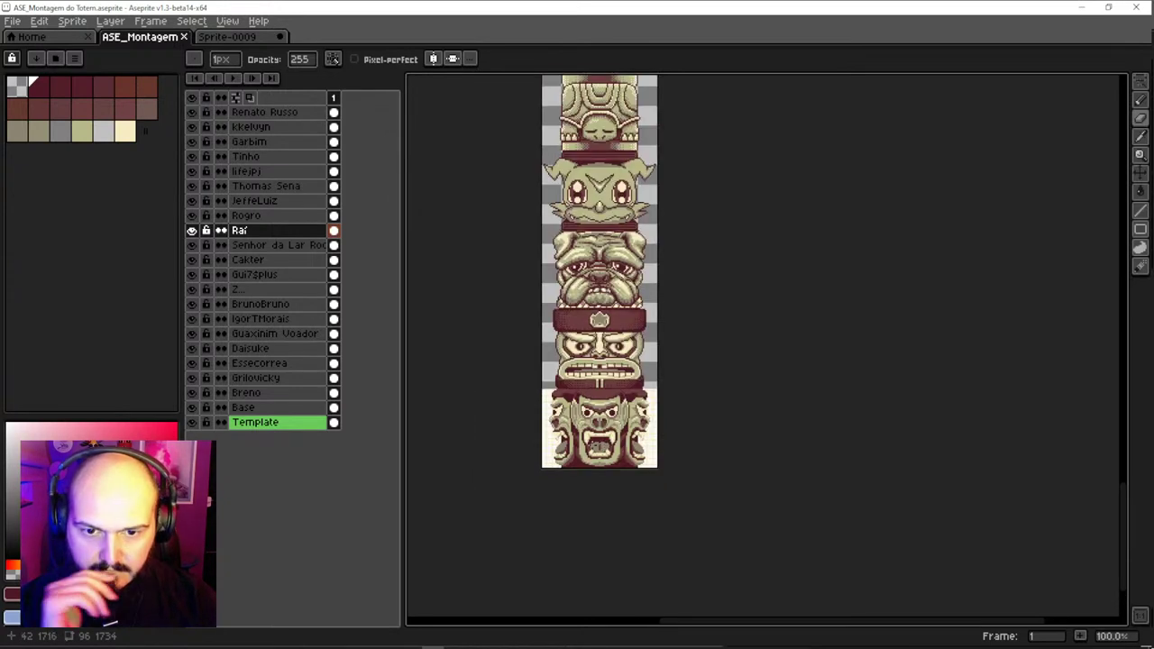
{"action": "scroll", "coordinate": [594, 400], "scroll_direction": "up", "scroll_amount": 2}
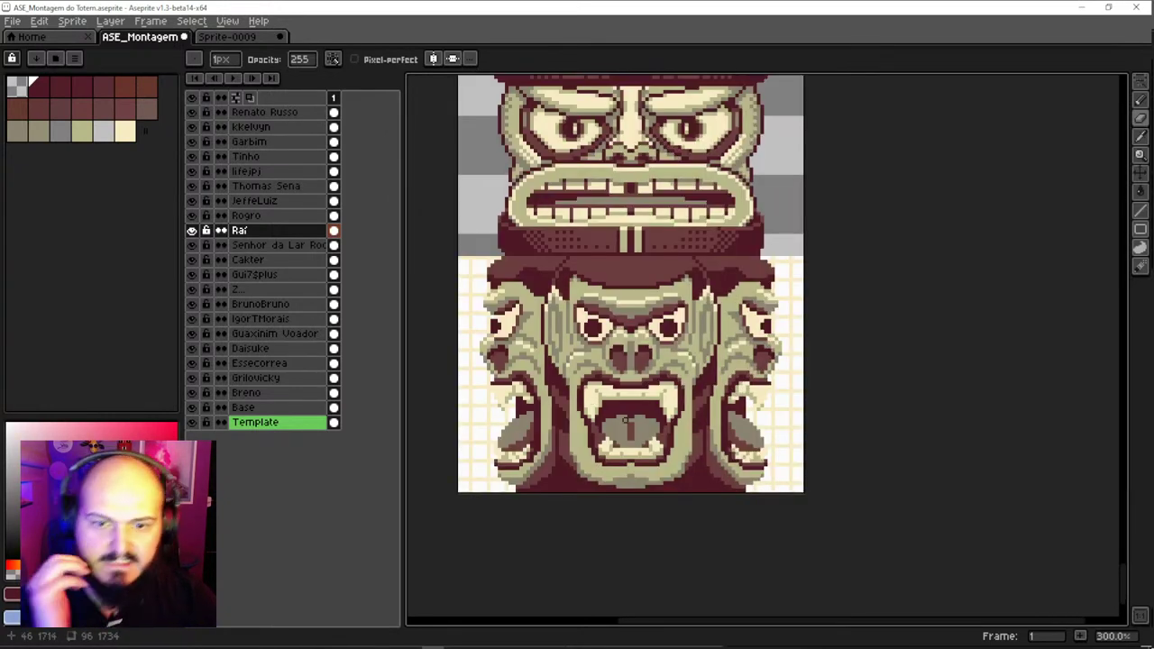
{"action": "key", "text": "ctrl+z"}
Select the bottom face piece's layer and redo the eraser edit
{"action": "left_click", "coordinate": [651, 415]}
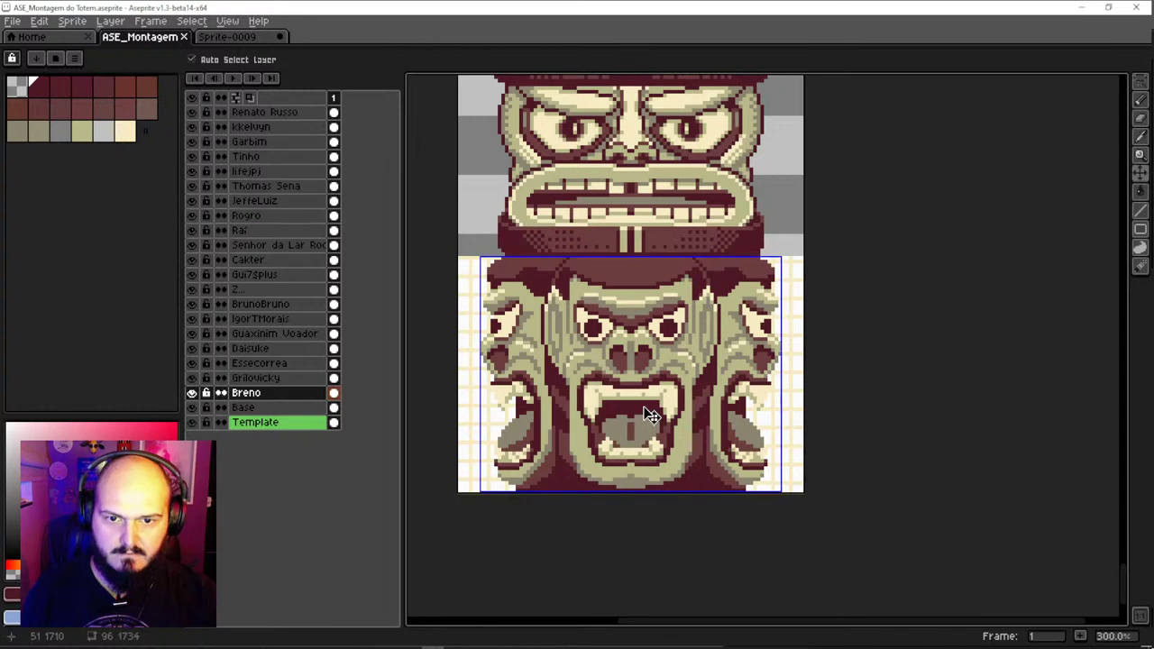
{"action": "key", "text": "ctrl+y"}
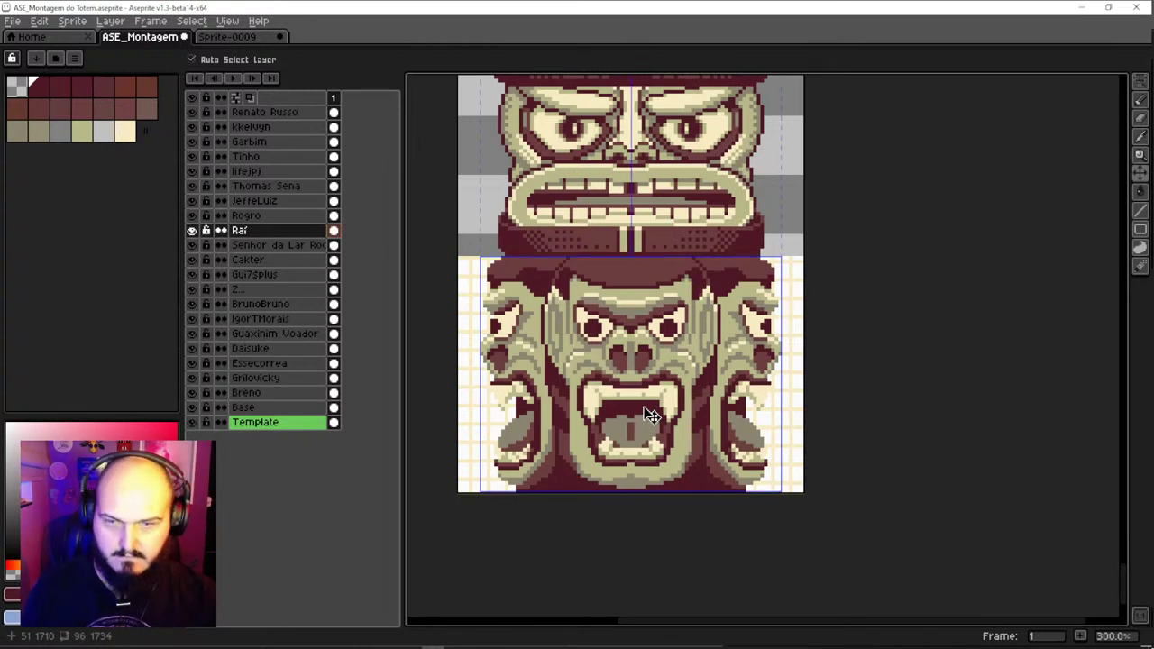
{"action": "left_click", "coordinate": [641, 426]}
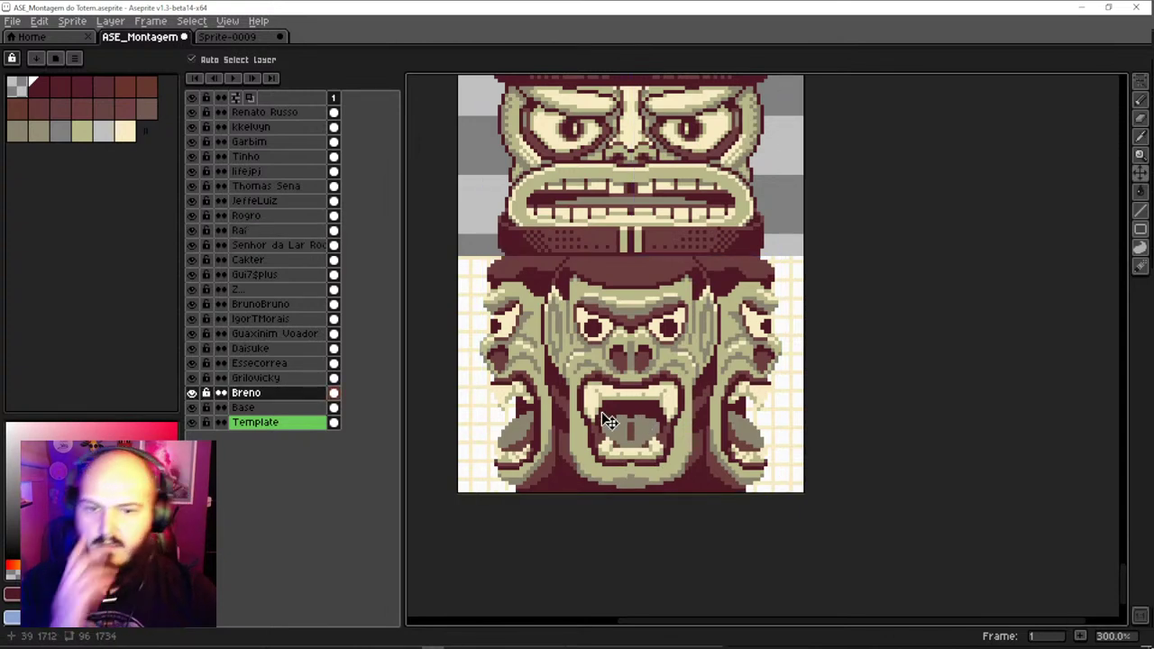
{"action": "scroll", "coordinate": [611, 455], "scroll_direction": "down", "scroll_amount": 2}
{"action": "scroll", "coordinate": [615, 393], "scroll_direction": "up", "scroll_amount": 2}
Select the lower totem pieces in turn, including the pug and raccoon faces
{"action": "left_click_drag", "start_coordinate": [617, 373], "coordinate": [614, 476]}
{"action": "left_click", "coordinate": [623, 361]}
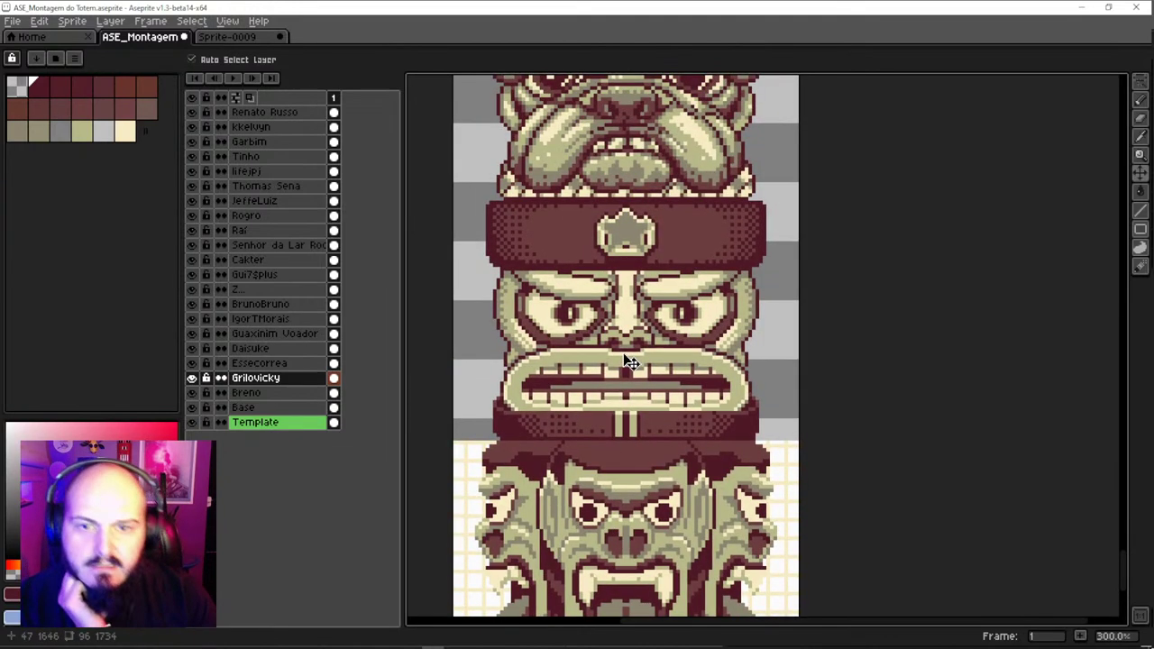
{"action": "scroll", "coordinate": [626, 370], "scroll_direction": "down", "scroll_amount": 2}
{"action": "left_click", "coordinate": [636, 375]}
{"action": "scroll", "coordinate": [636, 375], "scroll_direction": "up", "scroll_amount": 2}
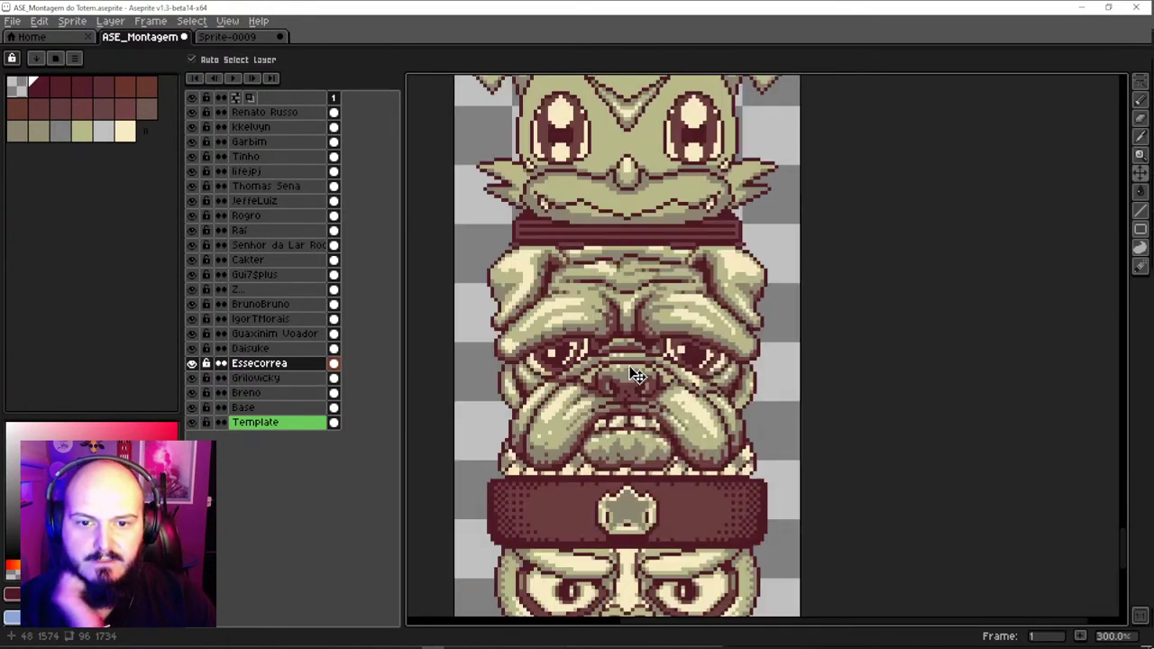
{"action": "scroll", "coordinate": [656, 312], "scroll_direction": "down", "scroll_amount": 2}
{"action": "left_click_drag", "start_coordinate": [643, 259], "coordinate": [639, 397]}
{"action": "left_click", "coordinate": [648, 291]}
{"action": "left_click_drag", "start_coordinate": [648, 291], "coordinate": [647, 443]}
Pick the next face pieces up the totem, through Gui7splus, Cakter and Raí
{"action": "left_click", "coordinate": [651, 232]}
{"action": "left_click_drag", "start_coordinate": [659, 252], "coordinate": [661, 445]}
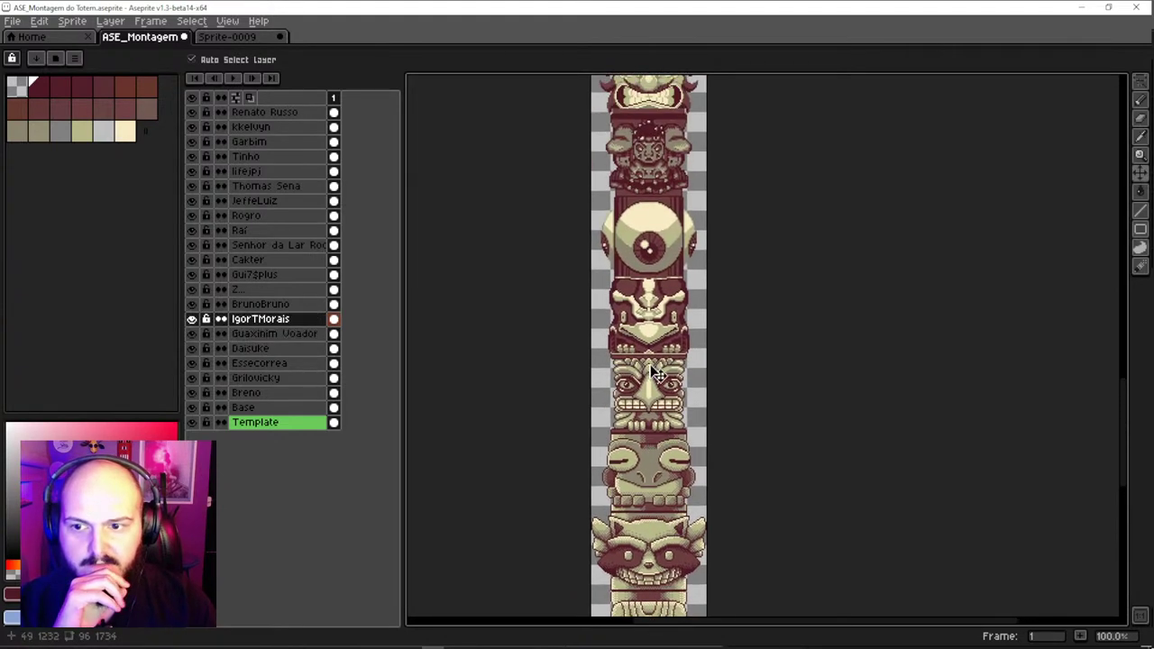
{"action": "left_click", "coordinate": [660, 338]}
{"action": "left_click_drag", "start_coordinate": [648, 298], "coordinate": [665, 372]}
{"action": "left_click", "coordinate": [672, 328]}
{"action": "left_click", "coordinate": [675, 249]}
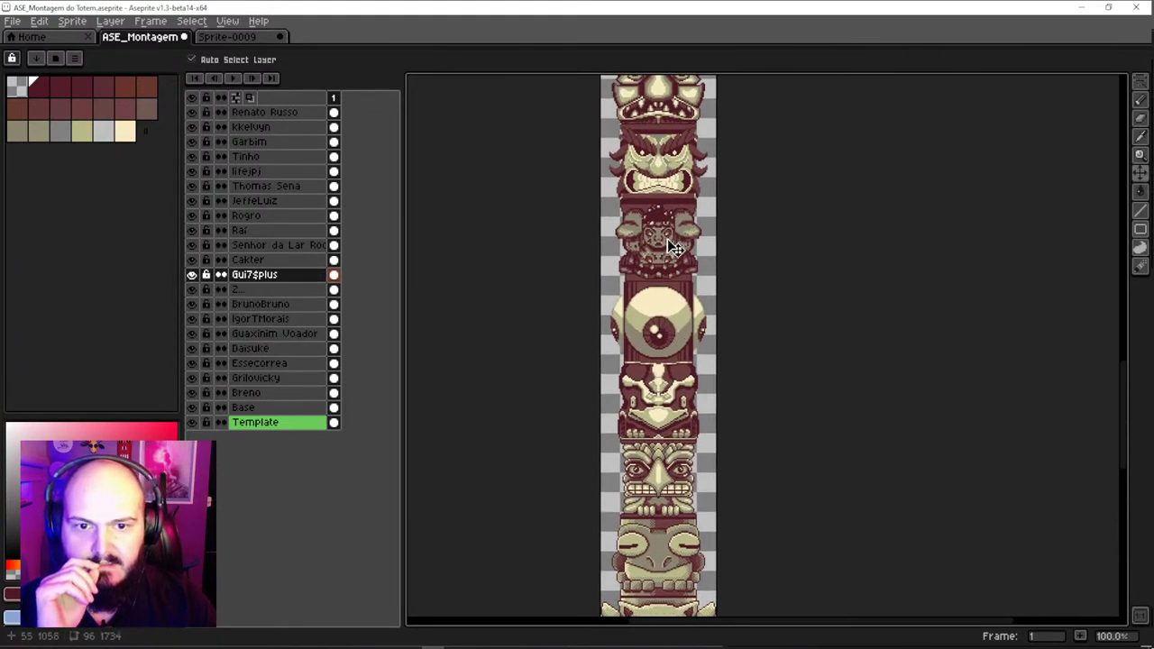
{"action": "left_click_drag", "start_coordinate": [675, 249], "coordinate": [696, 395]}
{"action": "left_click", "coordinate": [685, 305]}
{"action": "left_click", "coordinate": [691, 279]}
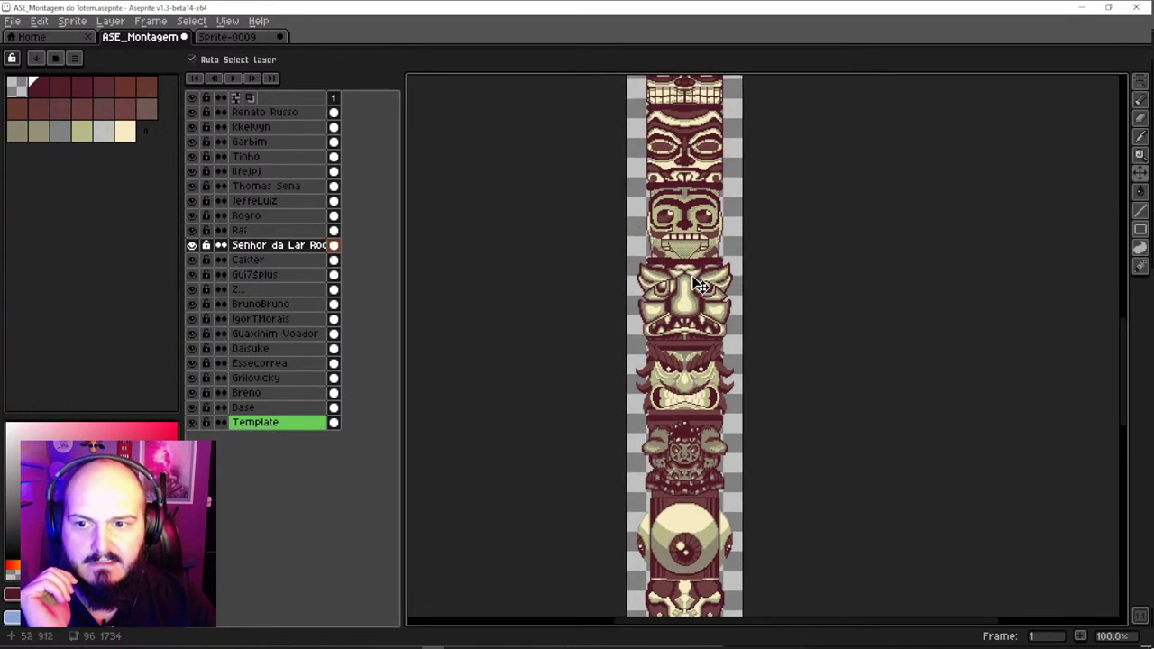
{"action": "left_click_drag", "start_coordinate": [690, 280], "coordinate": [698, 360]}
{"action": "left_click", "coordinate": [694, 244]}
{"action": "left_click_drag", "start_coordinate": [694, 244], "coordinate": [696, 457]}
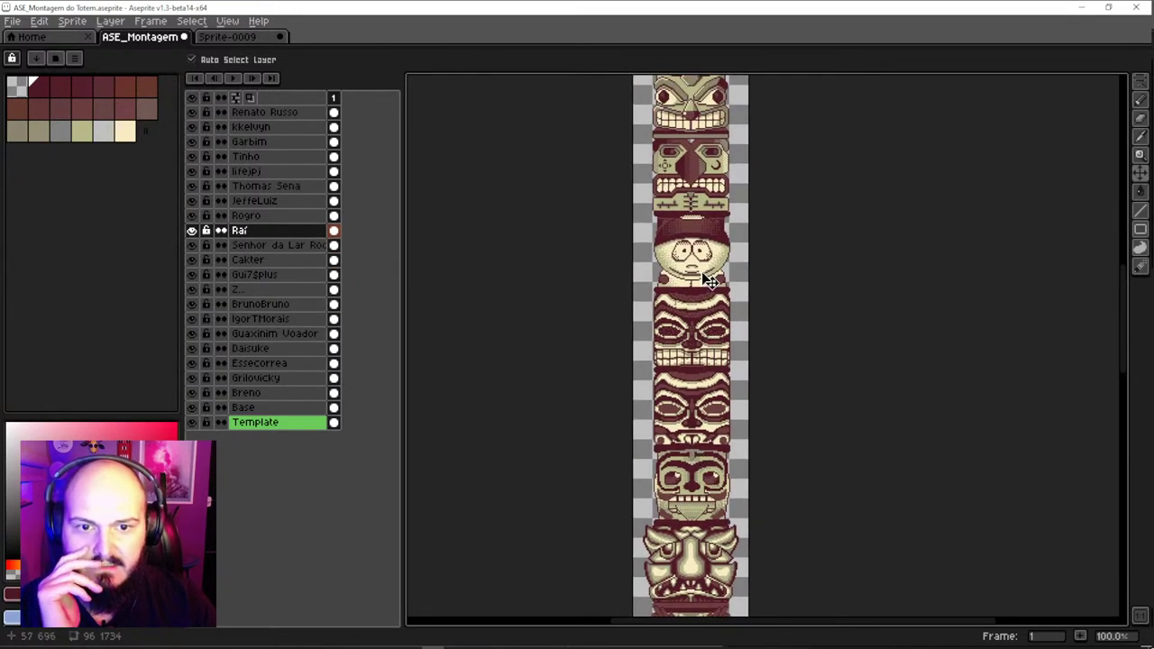
Test-move the Raí and Rogro pieces, undoing each move
{"action": "left_click_drag", "start_coordinate": [712, 281], "coordinate": [695, 398]}
{"action": "key", "text": "ctrl+z"}
{"action": "left_click", "coordinate": [703, 334]}
{"action": "left_click_drag", "start_coordinate": [703, 333], "coordinate": [642, 329]}
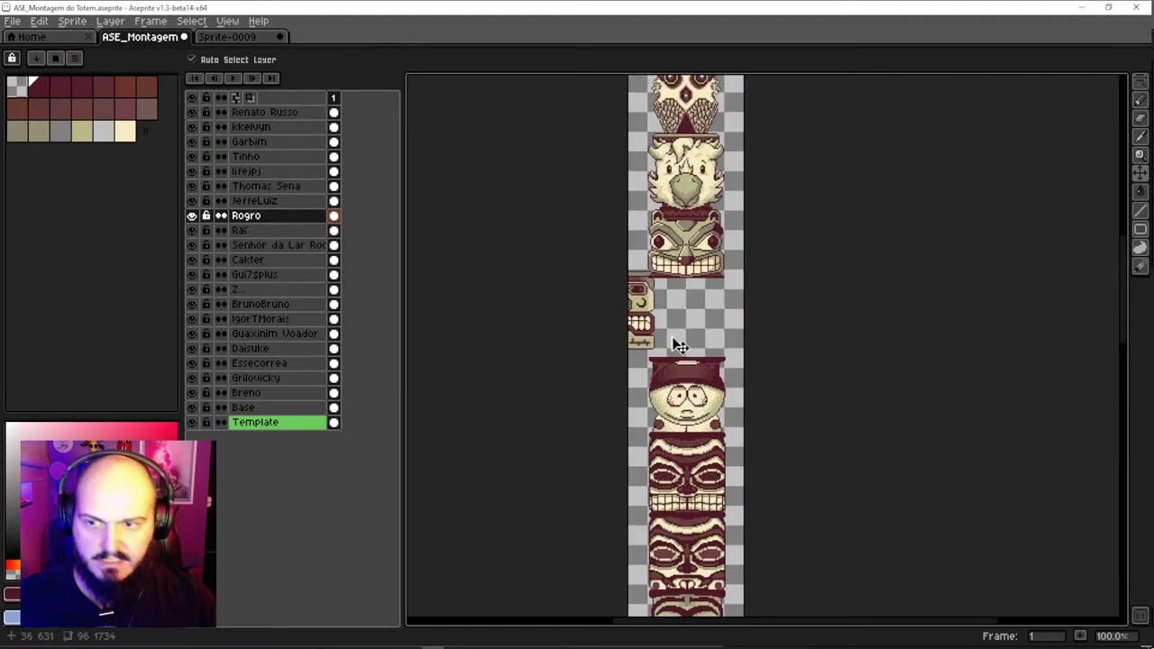
{"action": "key", "text": "ctrl+z"}
Select the upper face pieces, including the bird and the owl pieces
{"action": "left_click_drag", "start_coordinate": [692, 243], "coordinate": [734, 392]}
{"action": "scroll", "coordinate": [699, 248], "scroll_direction": "up", "scroll_amount": 2}
{"action": "left_click", "coordinate": [699, 248]}
{"action": "scroll", "coordinate": [706, 251], "scroll_direction": "down", "scroll_amount": 2}
{"action": "scroll", "coordinate": [726, 245], "scroll_direction": "up", "scroll_amount": 2}
{"action": "left_click", "coordinate": [726, 245]}
{"action": "left_click", "coordinate": [756, 278]}
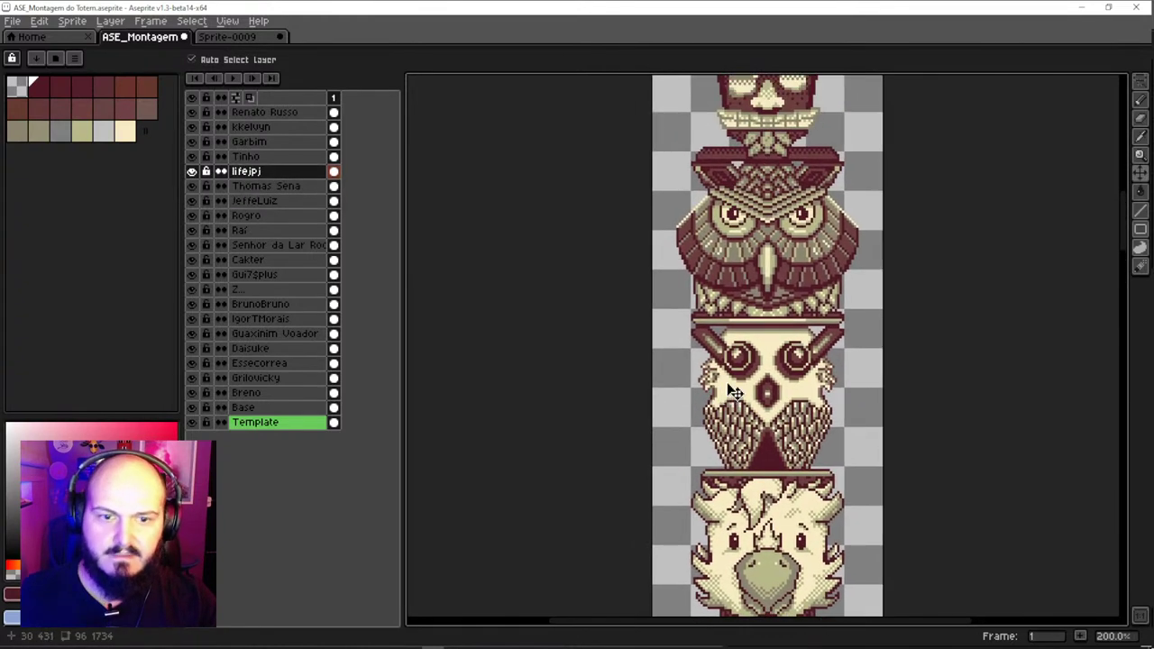
Select the remaining face pieces up to the topmost one
{"action": "scroll", "coordinate": [772, 262], "scroll_direction": "up", "scroll_amount": 3}
{"action": "left_click", "coordinate": [766, 212]}
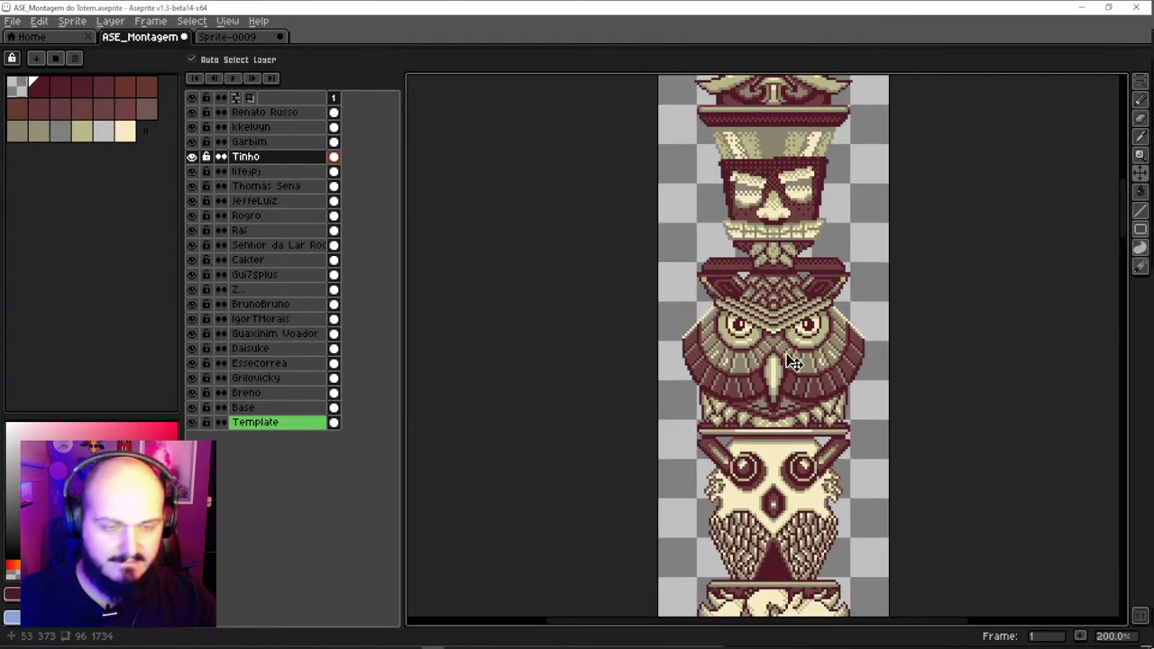
{"action": "scroll", "coordinate": [790, 225], "scroll_direction": "up", "scroll_amount": 4}
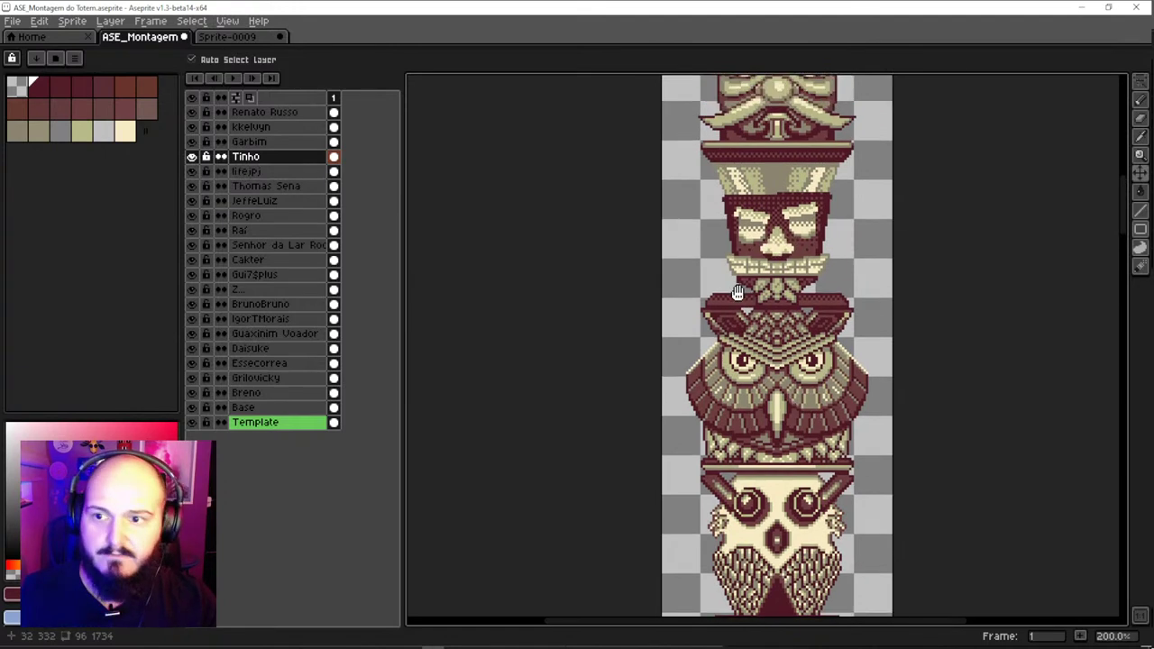
{"action": "left_click", "coordinate": [795, 252]}
{"action": "scroll", "coordinate": [783, 377], "scroll_direction": "up", "scroll_amount": 3}
{"action": "left_click", "coordinate": [801, 211]}
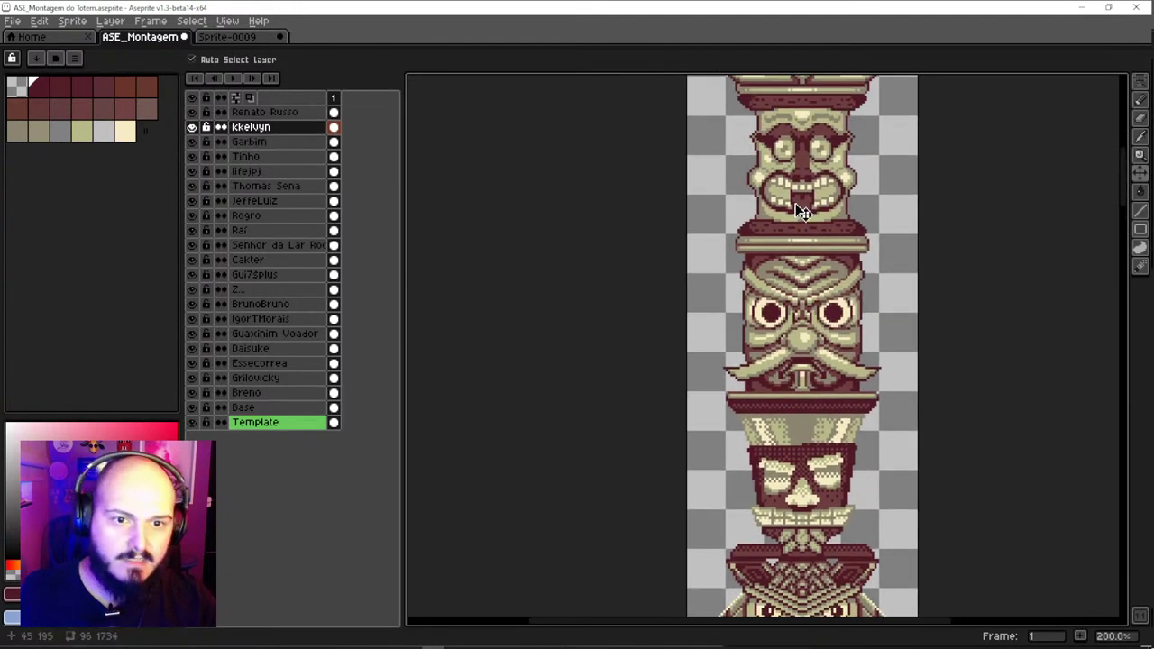
{"action": "scroll", "coordinate": [781, 236], "scroll_direction": "up", "scroll_amount": 3}
{"action": "left_click", "coordinate": [839, 233]}
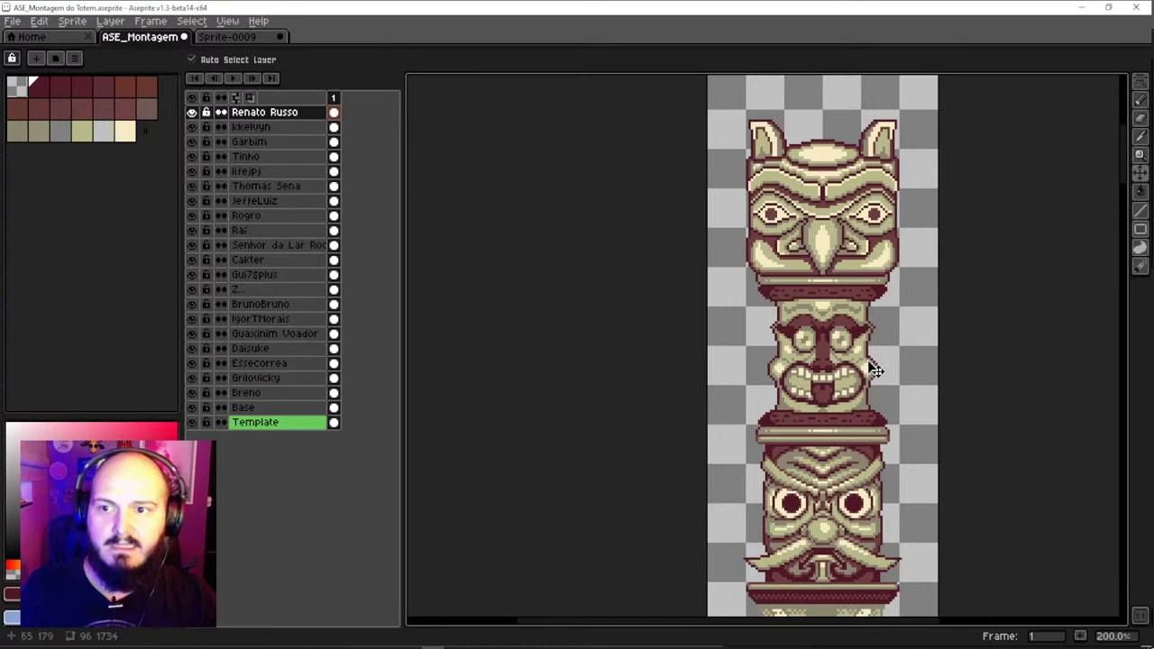
Zoom out over the whole totem, then bring the Discord collab chat to the front
{"action": "scroll", "coordinate": [869, 342], "scroll_direction": "down", "scroll_amount": 4}
{"action": "scroll", "coordinate": [864, 383], "scroll_direction": "up", "scroll_amount": 2}
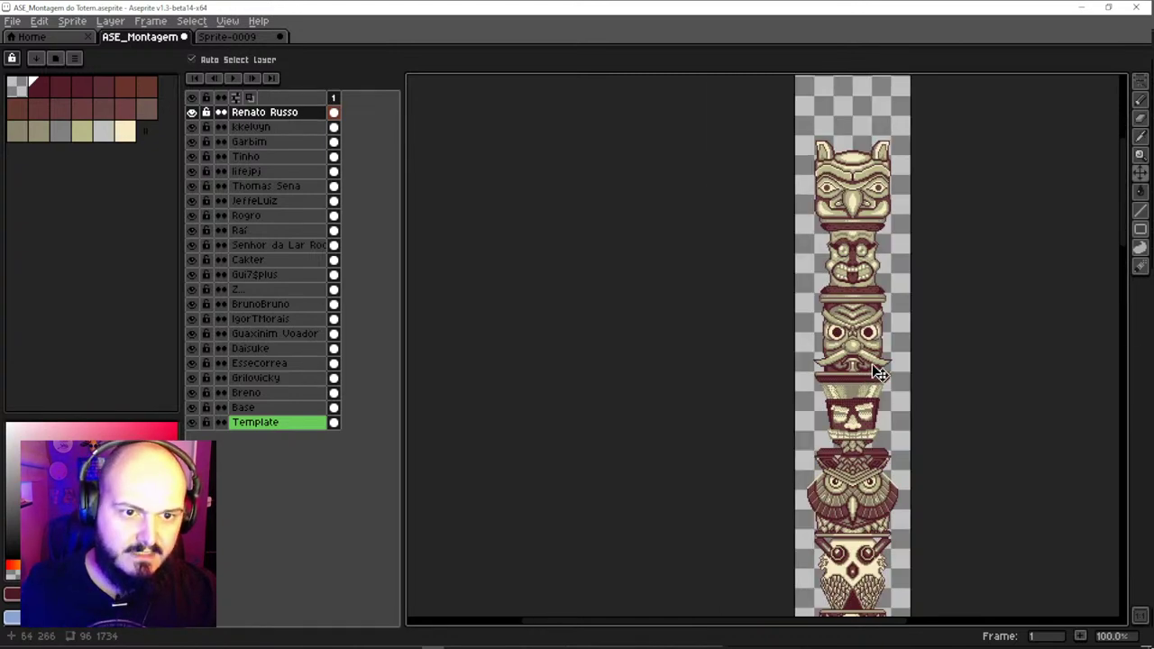
{"action": "scroll", "coordinate": [868, 153], "scroll_direction": "up", "scroll_amount": 1}
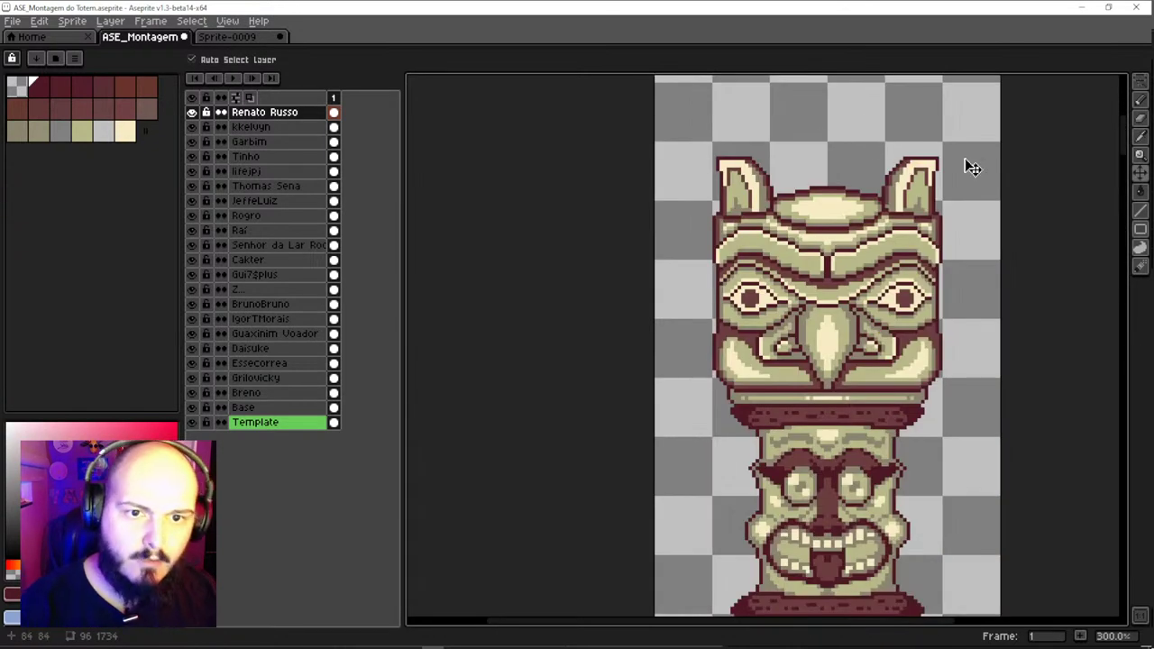
{"action": "scroll", "coordinate": [966, 165], "scroll_direction": "down", "scroll_amount": 1}
{"action": "left_click_drag", "start_coordinate": [902, 312], "coordinate": [894, 248]}
{"action": "scroll", "coordinate": [892, 249], "scroll_direction": "down", "scroll_amount": 1}
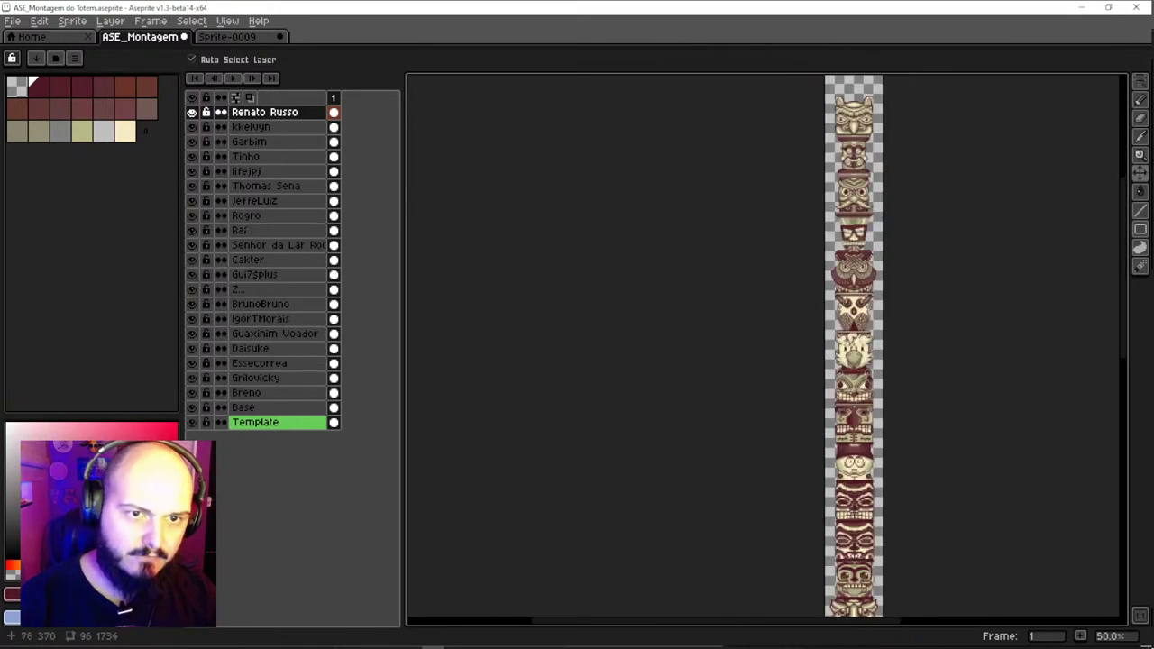
{"action": "left_click_drag", "start_coordinate": [875, 193], "coordinate": [851, 193]}
{"action": "scroll", "coordinate": [812, 388], "scroll_direction": "up", "scroll_amount": 3}
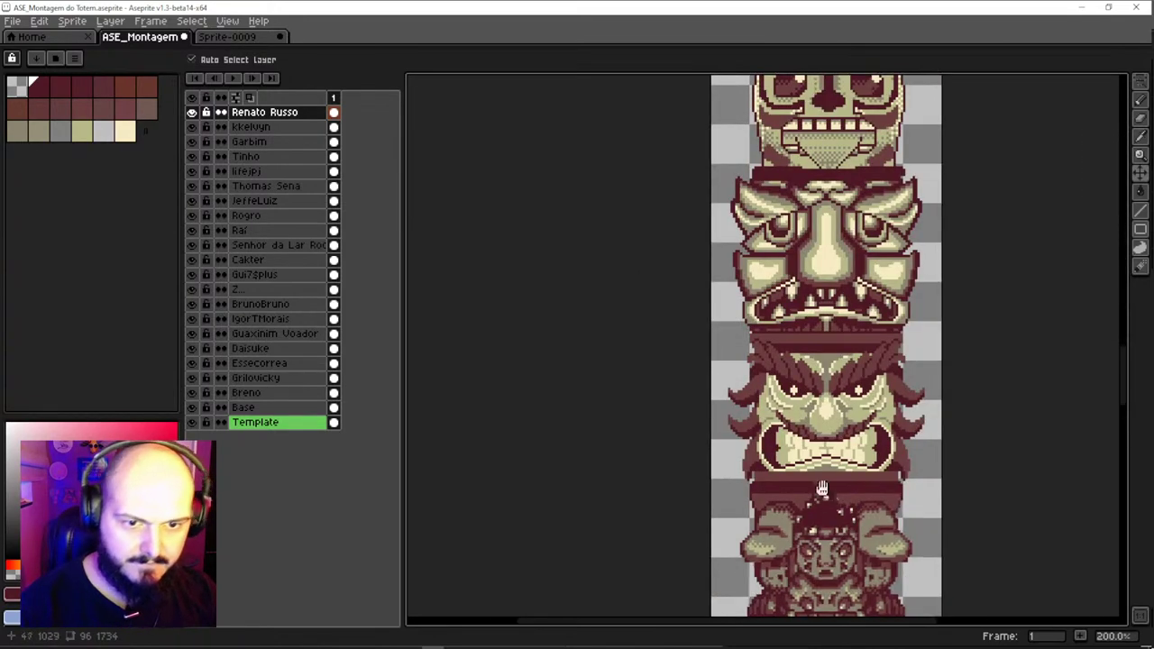
{"action": "scroll", "coordinate": [786, 405], "scroll_direction": "down", "scroll_amount": 5}
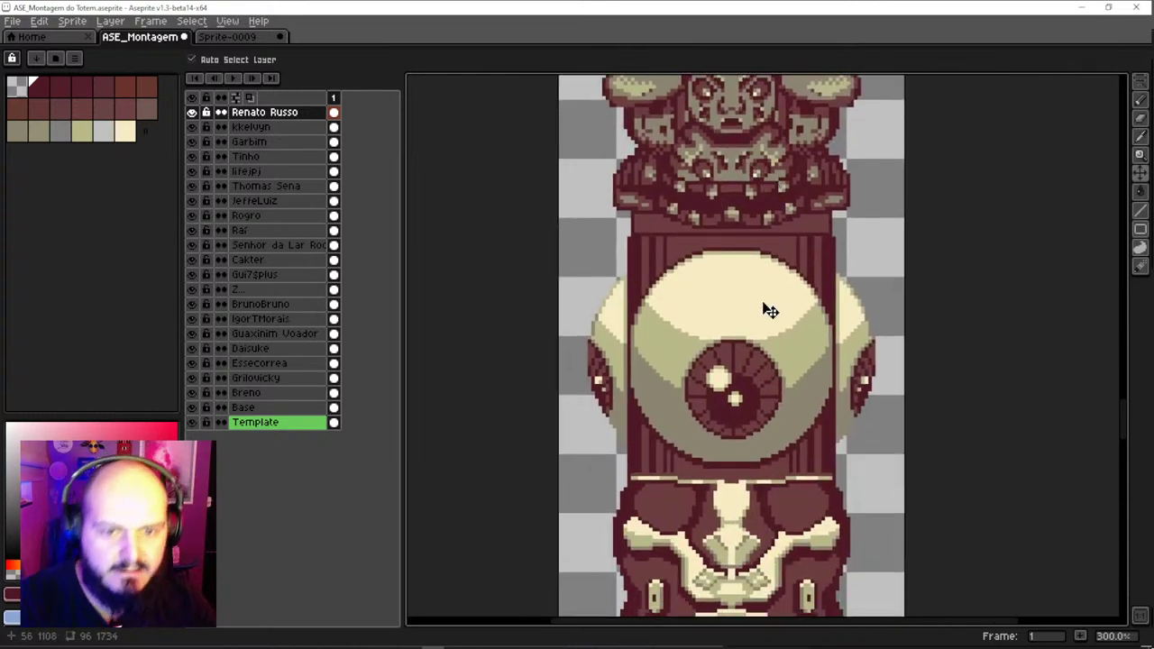
{"action": "scroll", "coordinate": [765, 464], "scroll_direction": "down", "scroll_amount": 1}
{"action": "scroll", "coordinate": [756, 299], "scroll_direction": "down", "scroll_amount": 2}
{"action": "scroll", "coordinate": [755, 300], "scroll_direction": "up", "scroll_amount": 1}
{"action": "scroll", "coordinate": [771, 361], "scroll_direction": "down", "scroll_amount": 3}
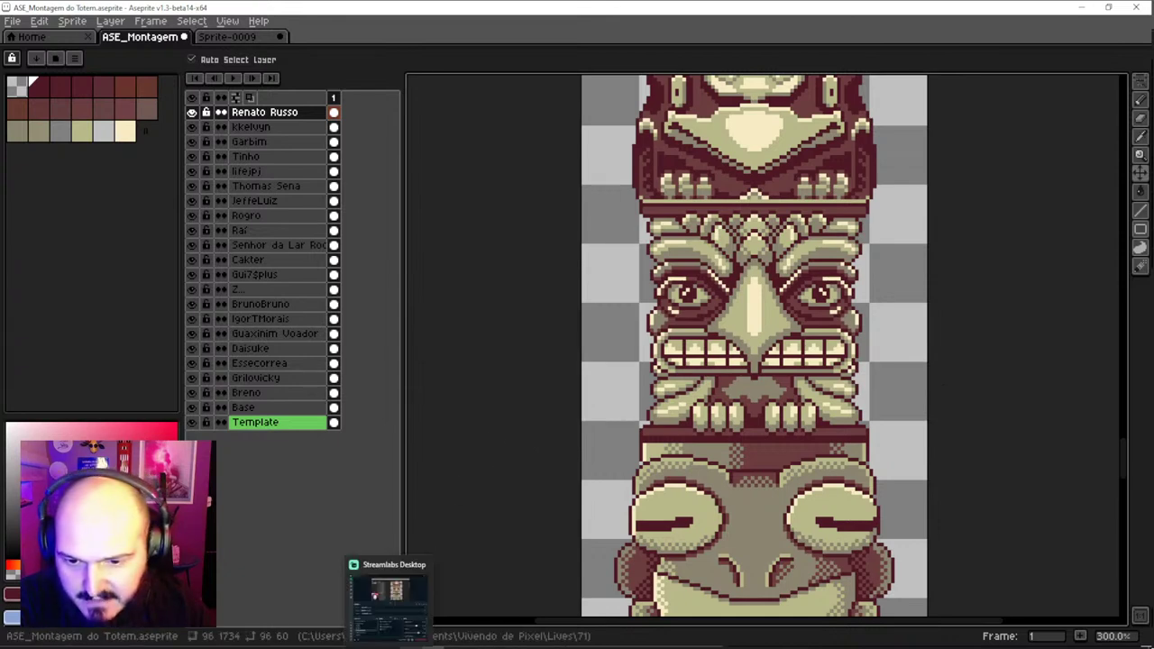
{"action": "left_click", "coordinate": [388, 584]}
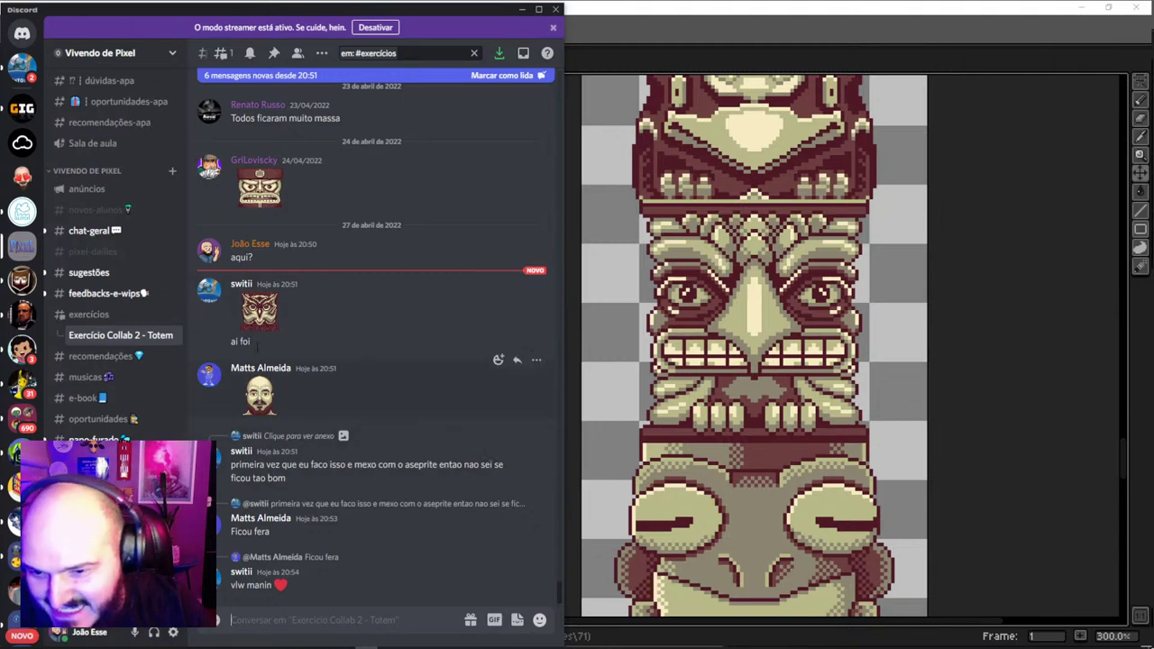
Copy the posted owl image from the chat and return to the totem document
{"action": "left_click", "coordinate": [259, 311]}
{"action": "right_click", "coordinate": [285, 325]}
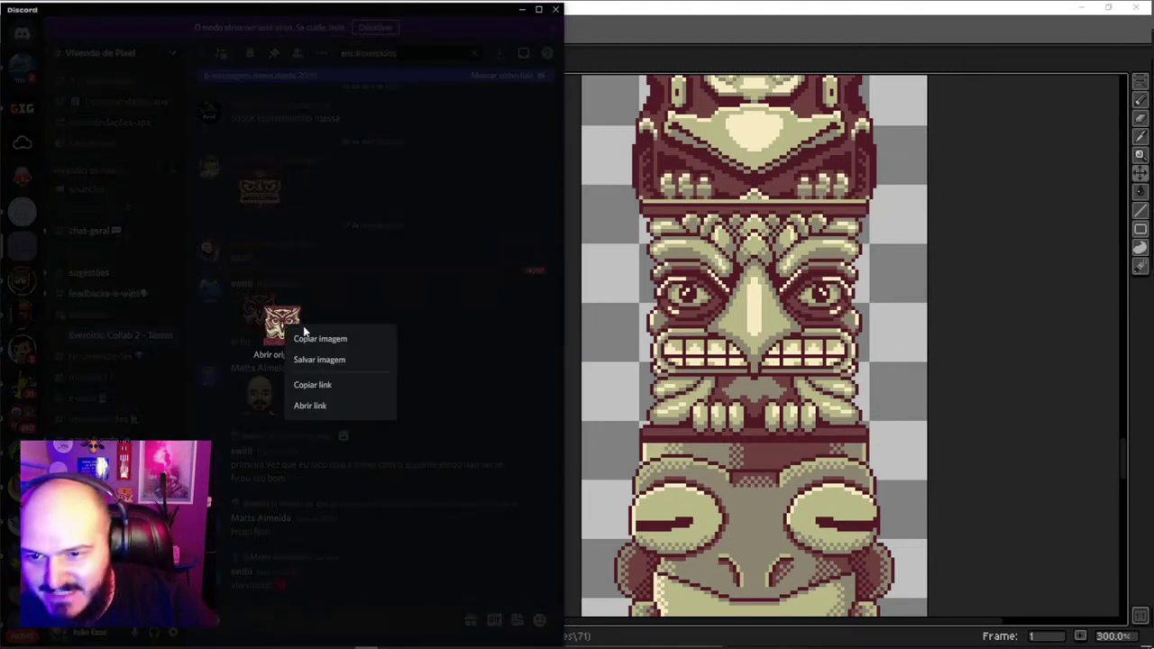
{"action": "left_click", "coordinate": [325, 341]}
{"action": "left_click", "coordinate": [681, 360]}
{"action": "scroll", "coordinate": [739, 405], "scroll_direction": "down", "scroll_amount": 3}
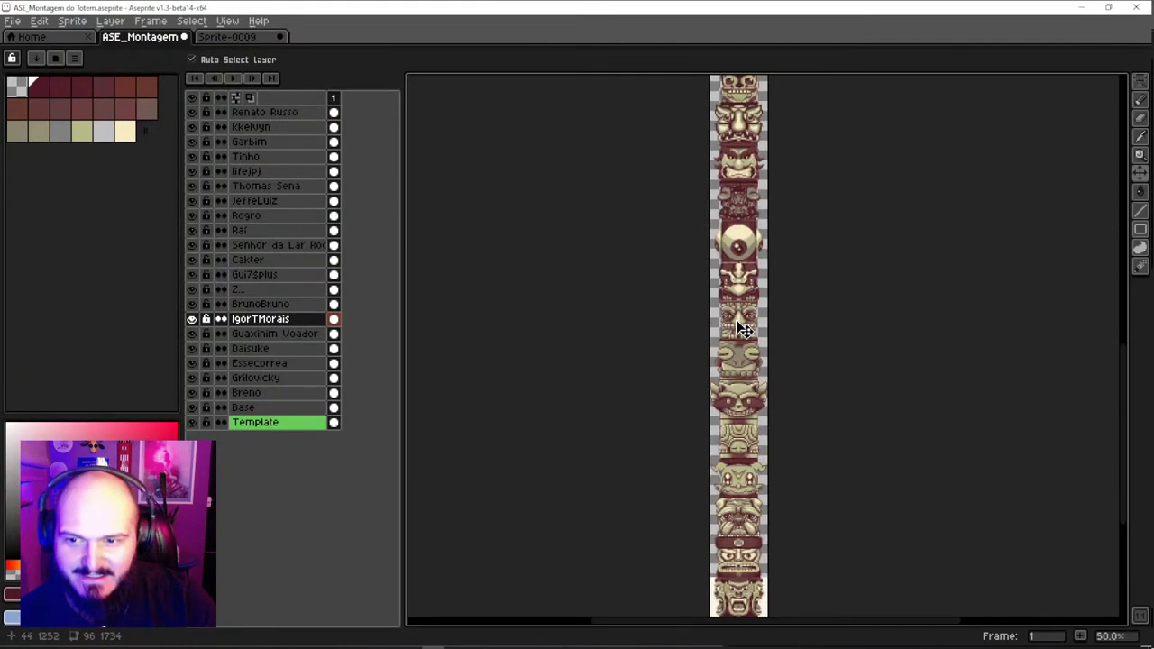
{"action": "scroll", "coordinate": [739, 405], "scroll_direction": "up", "scroll_amount": 1}
{"action": "scroll", "coordinate": [744, 478], "scroll_direction": "up", "scroll_amount": 3}
{"action": "scroll", "coordinate": [744, 478], "scroll_direction": "up", "scroll_amount": 3}
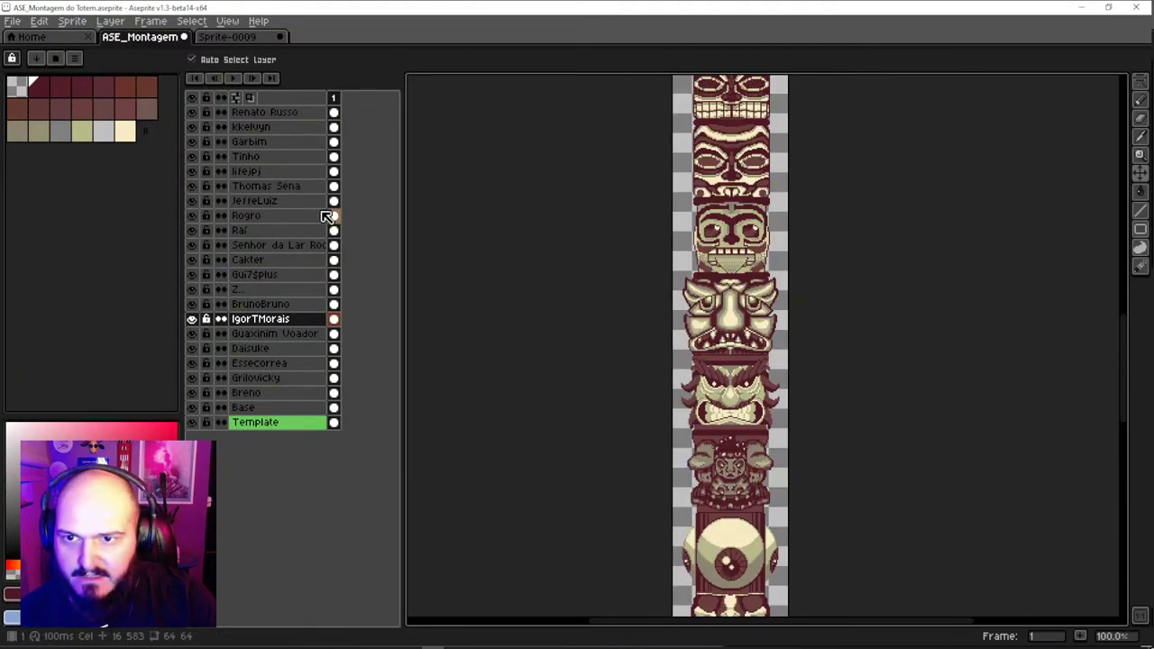
Add a new layer named switti directly above the Cakter layer
{"action": "left_click", "coordinate": [316, 264]}
{"action": "key", "text": "shift+n"}
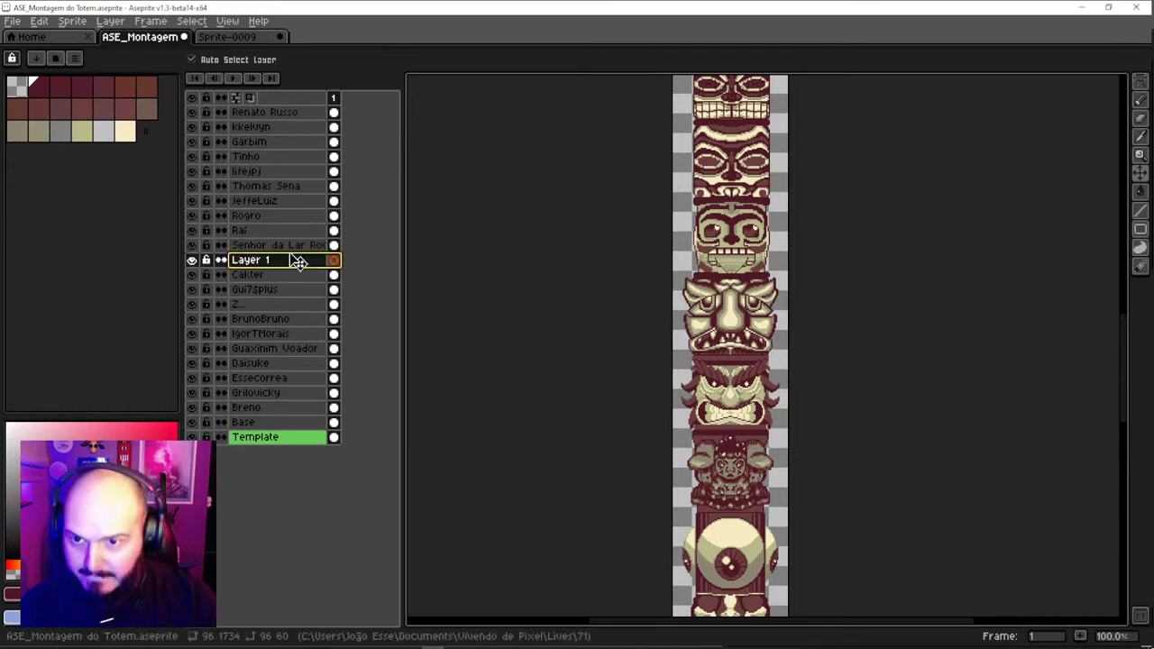
{"action": "double_click", "coordinate": [297, 261]}
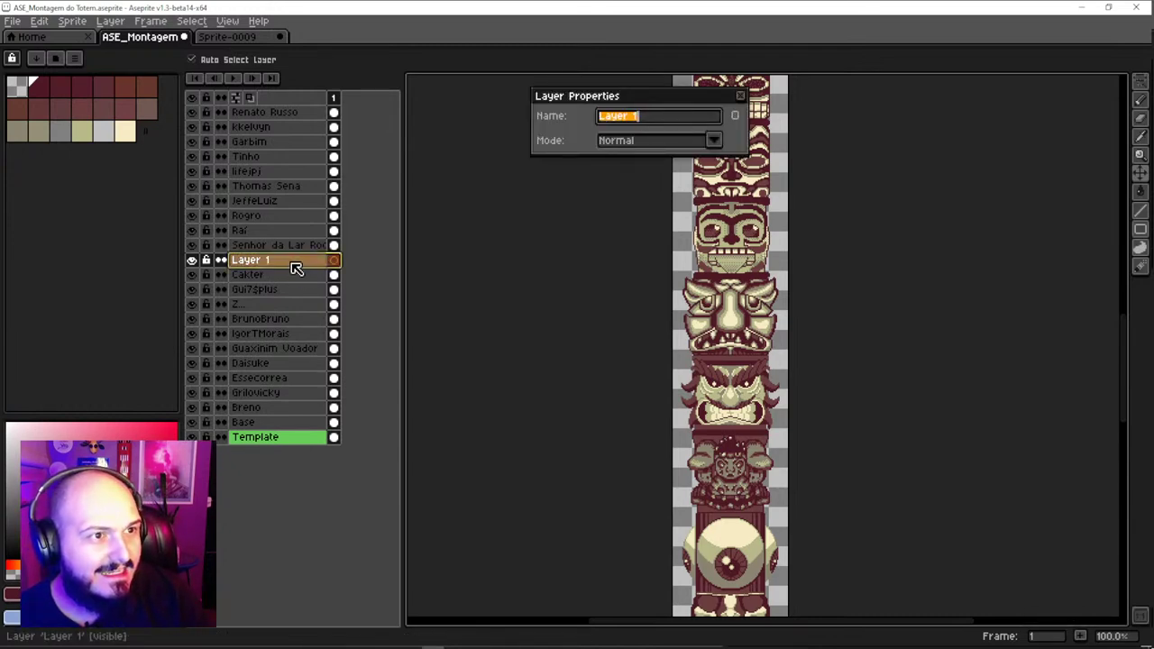
{"action": "key", "text": "alt+Tab"}
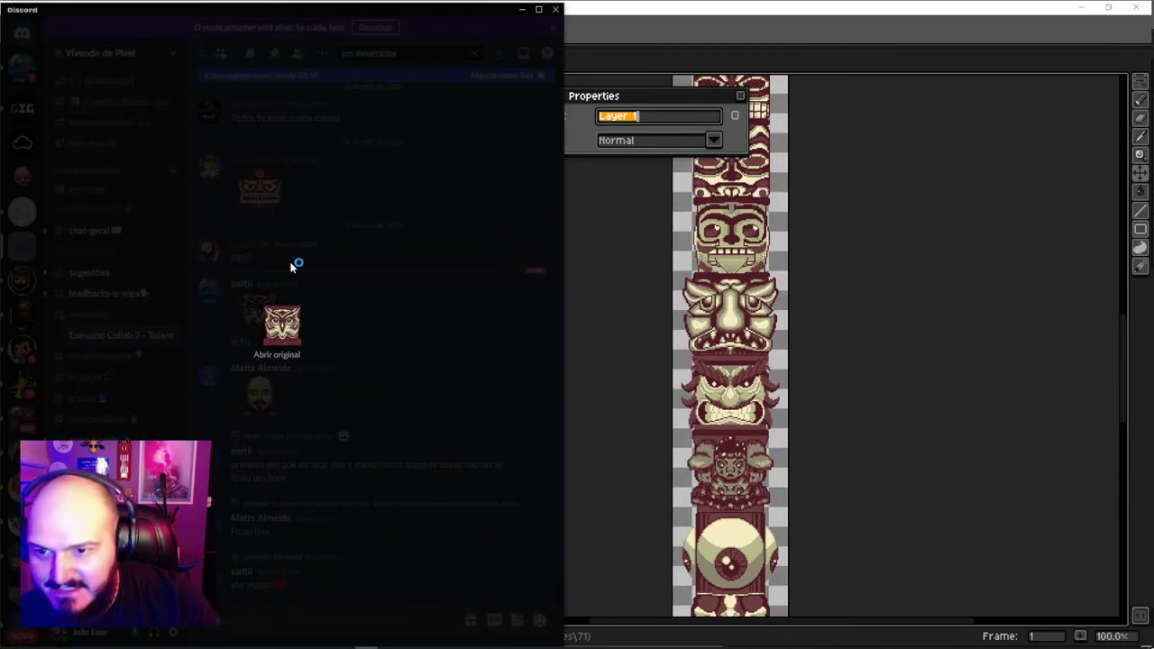
{"action": "key", "text": "alt+Tab"}
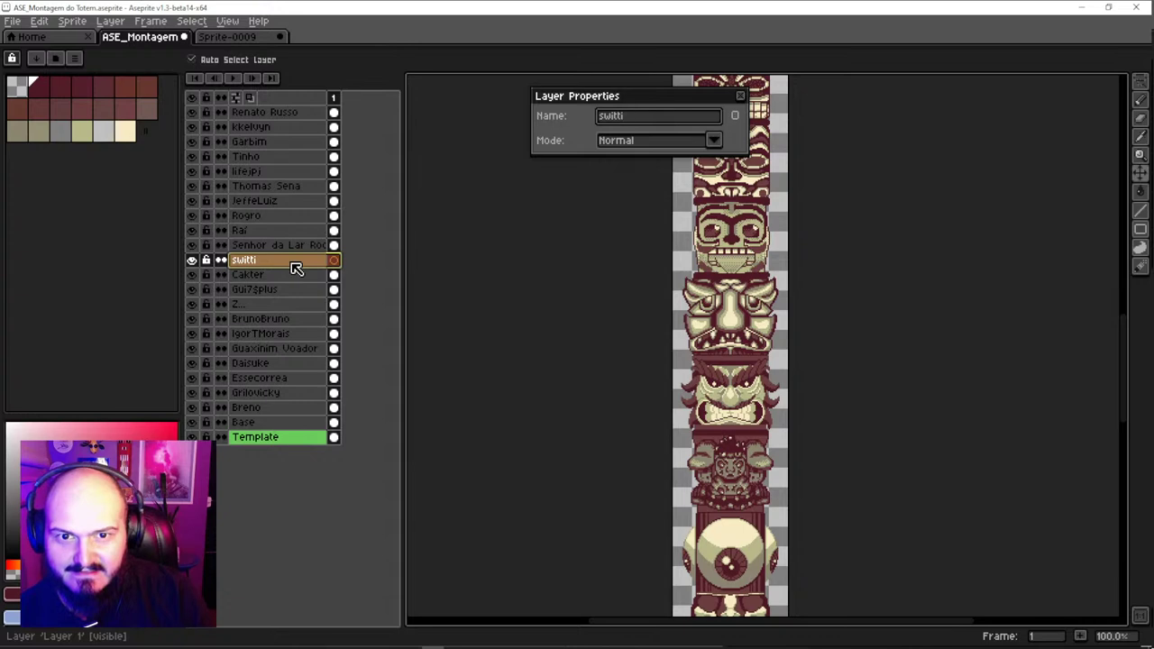
{"action": "key", "text": "Return"}
{"action": "key", "text": "alt+Tab"}
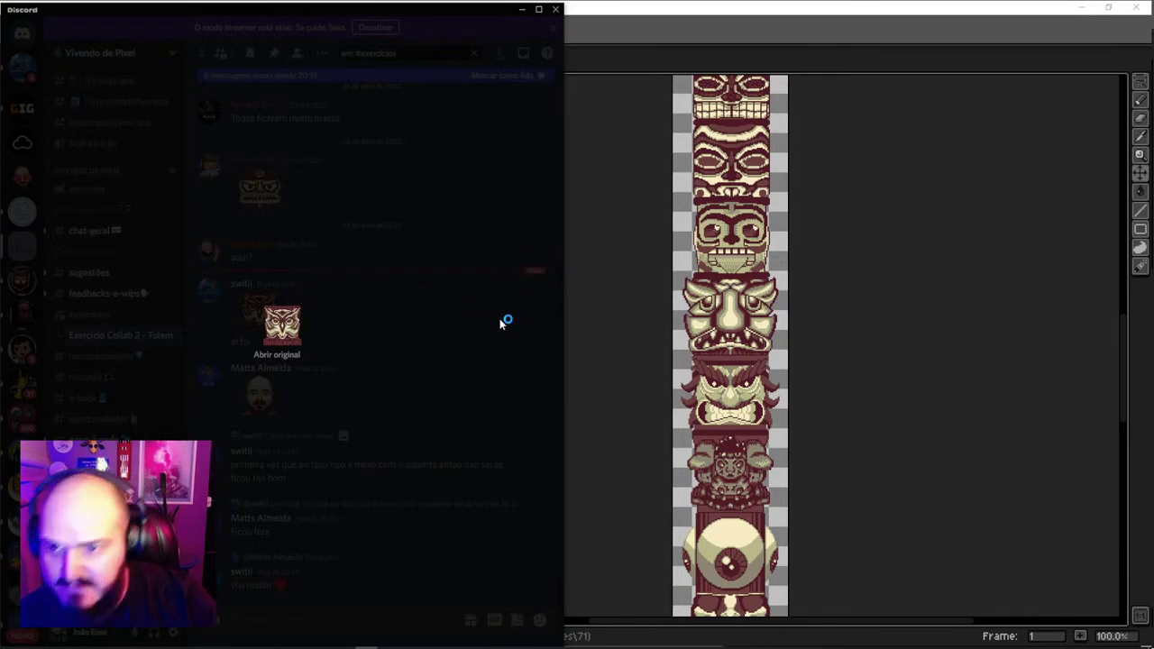
{"action": "key", "text": "alt+Tab"}
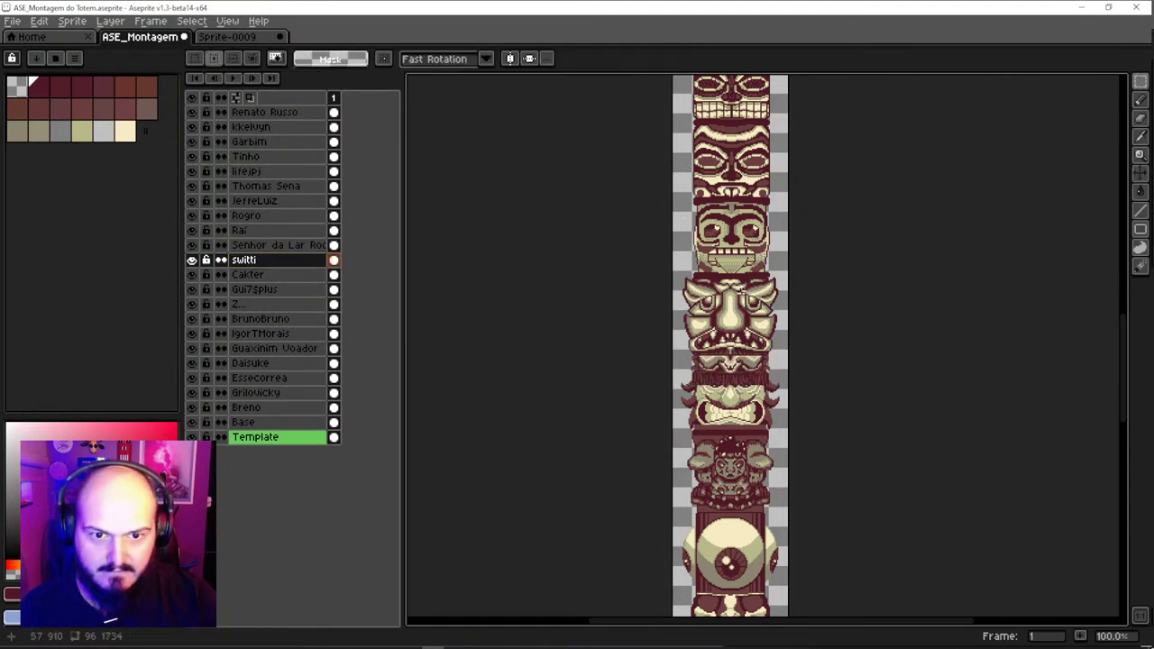
{"action": "key", "text": "v"}
{"action": "left_click_drag", "start_coordinate": [749, 378], "coordinate": [678, 185]}
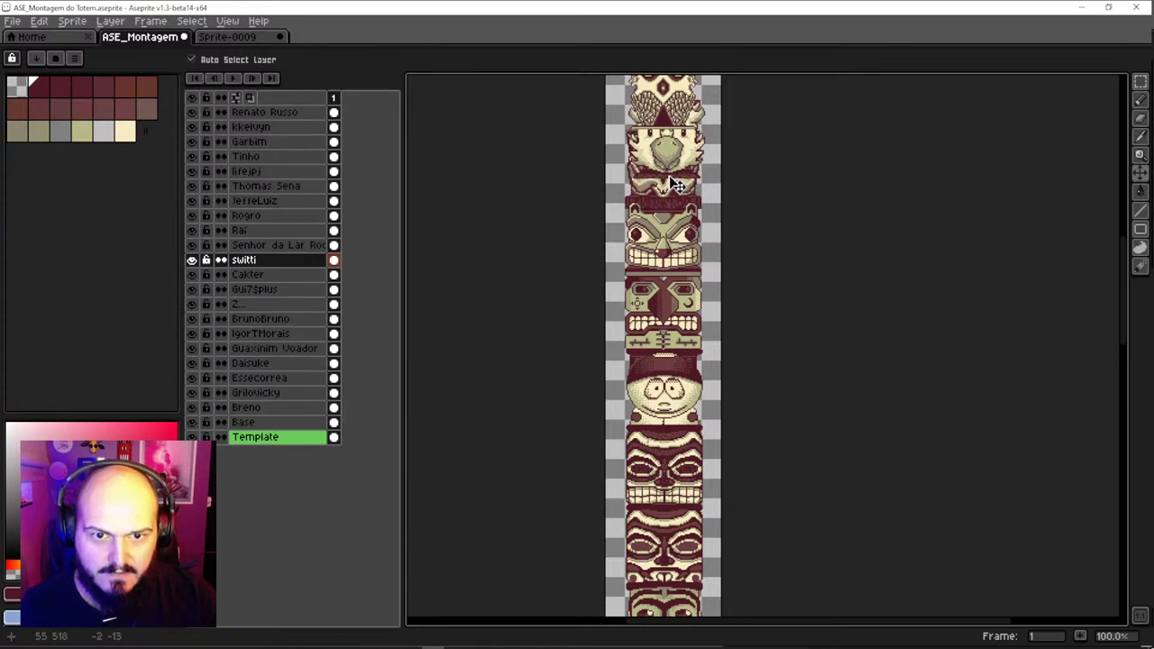
{"action": "mouse_move", "coordinate": [677, 246]}
{"action": "left_mouse_down"}
{"action": "mouse_move", "coordinate": [672, 210]}
{"action": "mouse_move", "coordinate": [666, 261]}
{"action": "left_mouse_up"}
{"action": "left_click", "coordinate": [678, 180]}
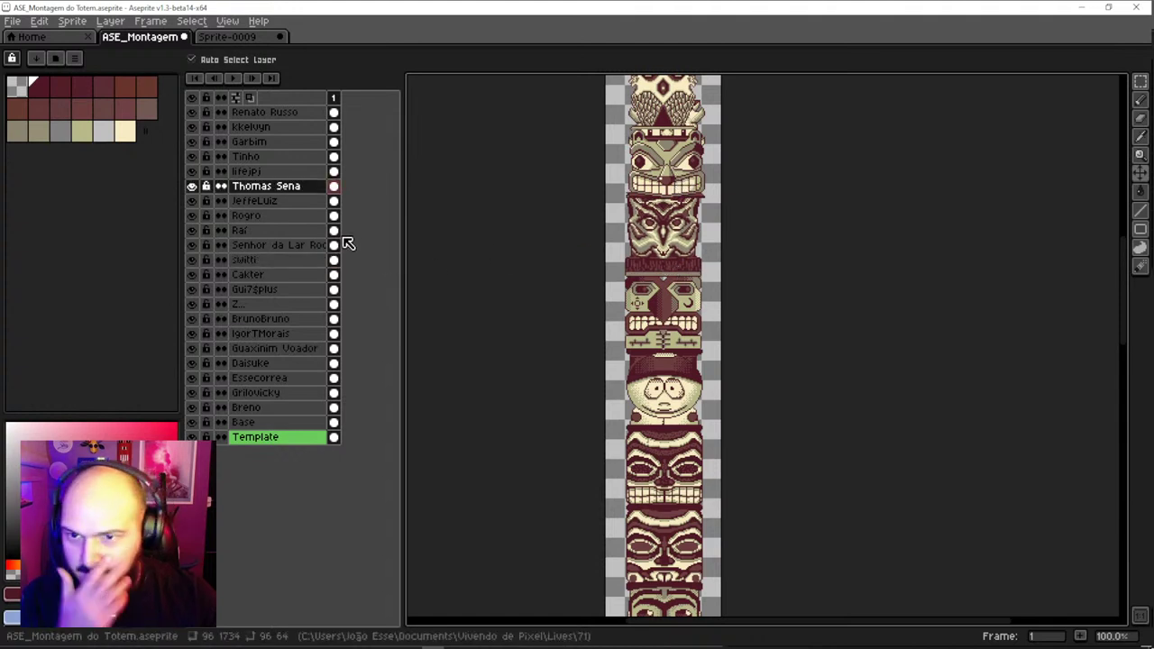
{"action": "left_click", "coordinate": [680, 250]}
{"action": "left_click", "coordinate": [669, 267]}
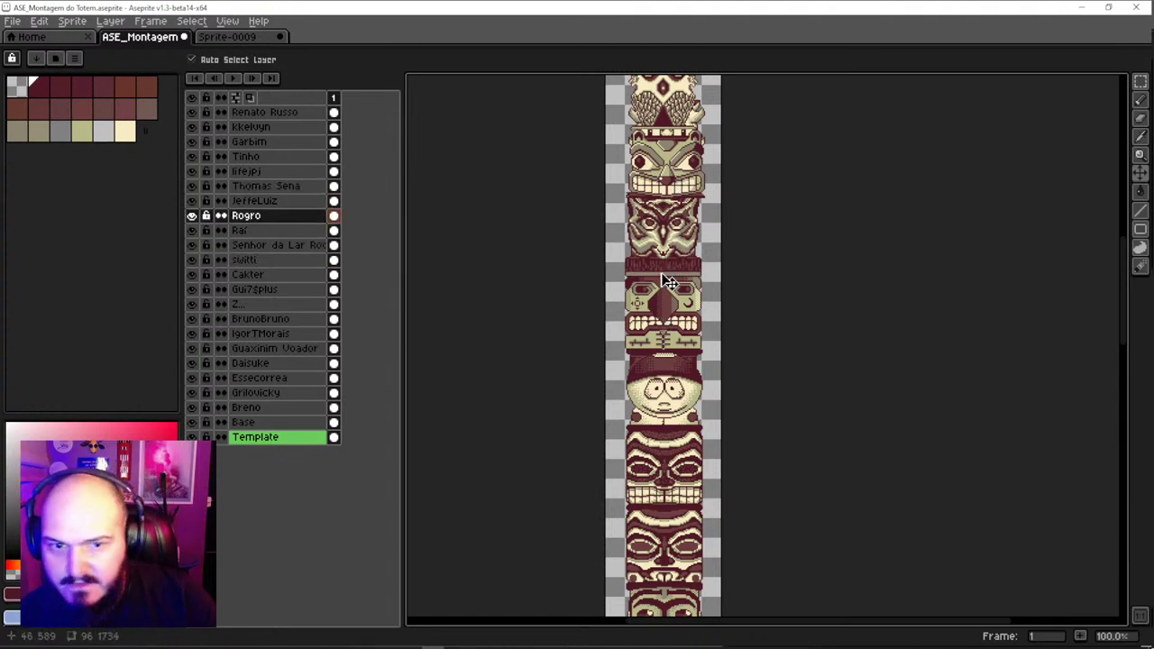
{"action": "left_click", "coordinate": [671, 245]}
{"action": "left_click_drag", "start_coordinate": [278, 261], "coordinate": [283, 213]}
{"action": "left_click_drag", "start_coordinate": [707, 240], "coordinate": [671, 384]}
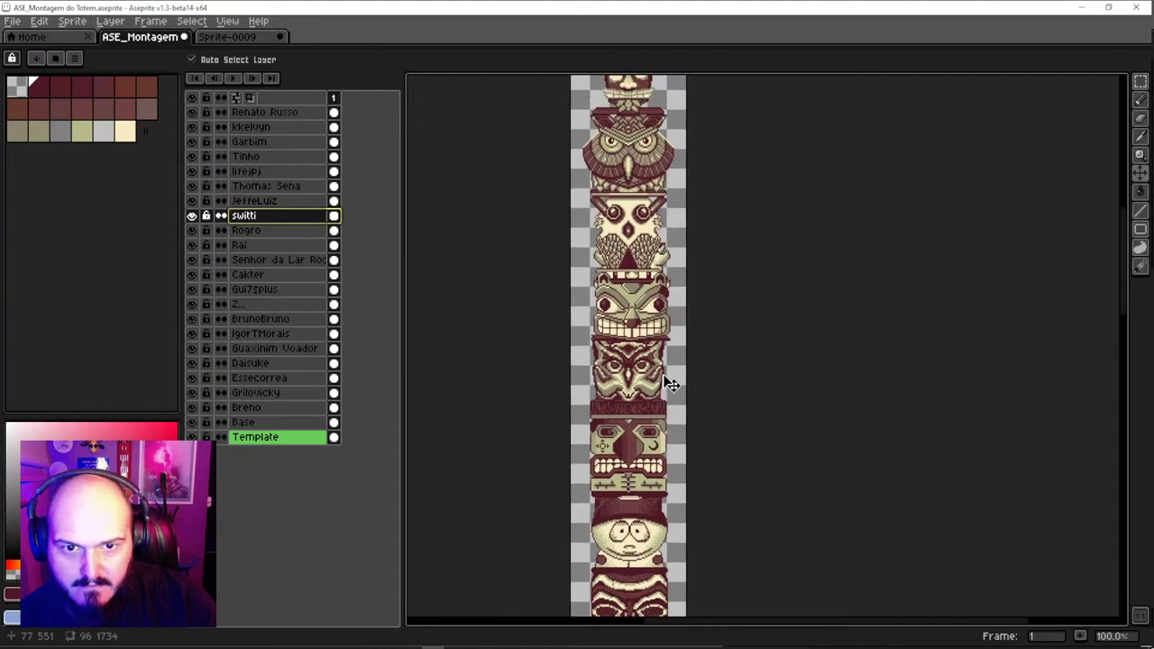
{"action": "left_click", "coordinate": [649, 389]}
{"action": "left_click", "coordinate": [655, 308]}
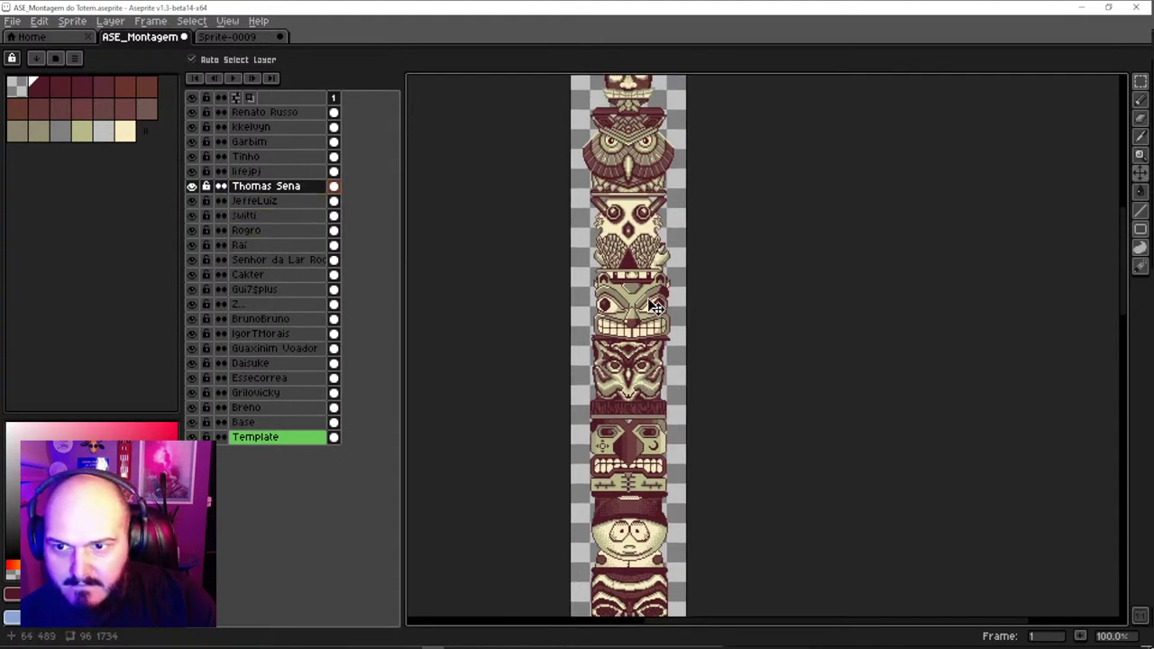
{"action": "left_click", "coordinate": [649, 244]}
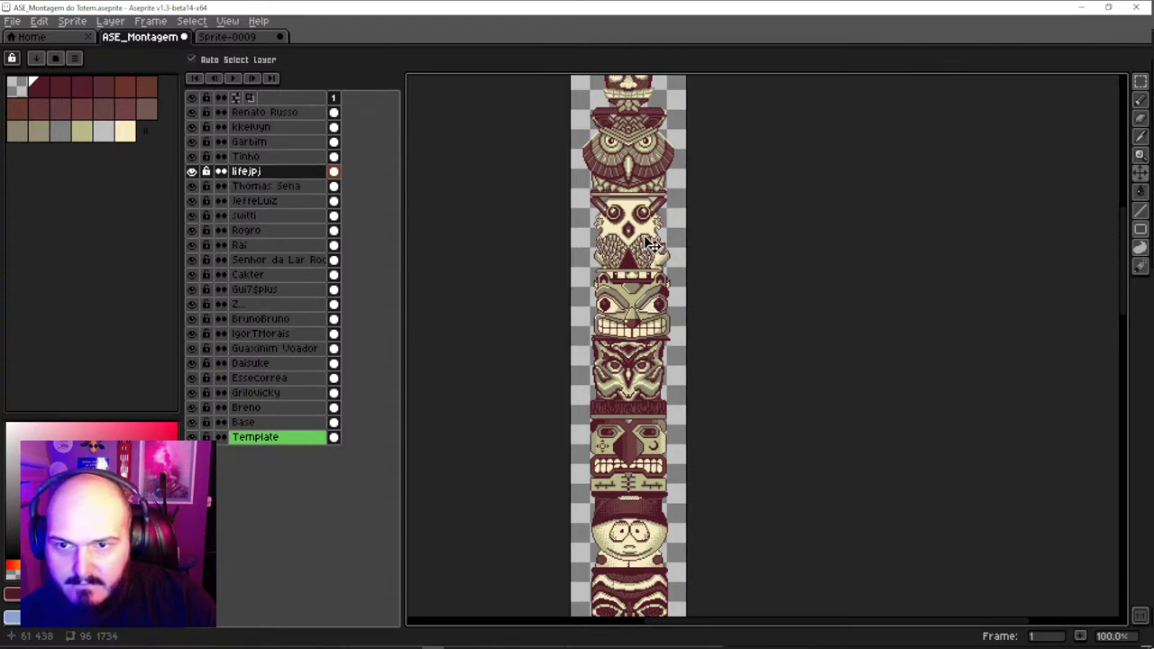
{"action": "scroll", "coordinate": [651, 243], "scroll_direction": "down", "scroll_amount": 2}
Extend the canvas upward to 1885 px tall in Canvas Size
{"action": "scroll", "coordinate": [619, 257], "scroll_direction": "up", "scroll_amount": 2}
{"action": "key", "text": "ctrl+alt+c"}
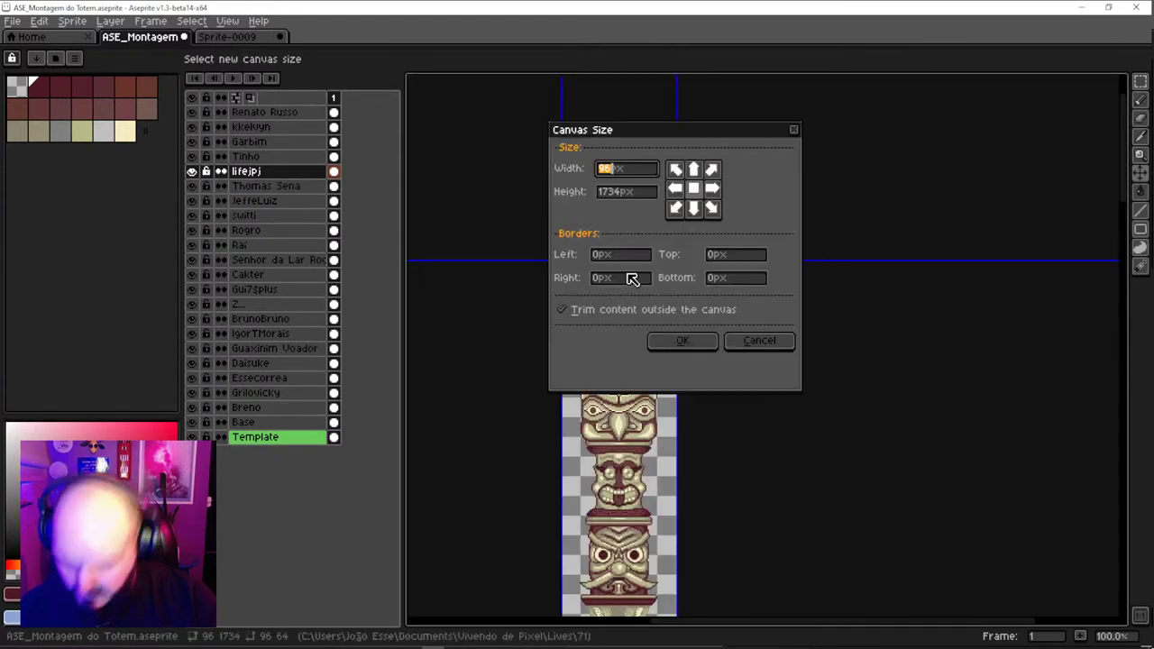
{"action": "left_click_drag", "start_coordinate": [749, 133], "coordinate": [1032, 221]}
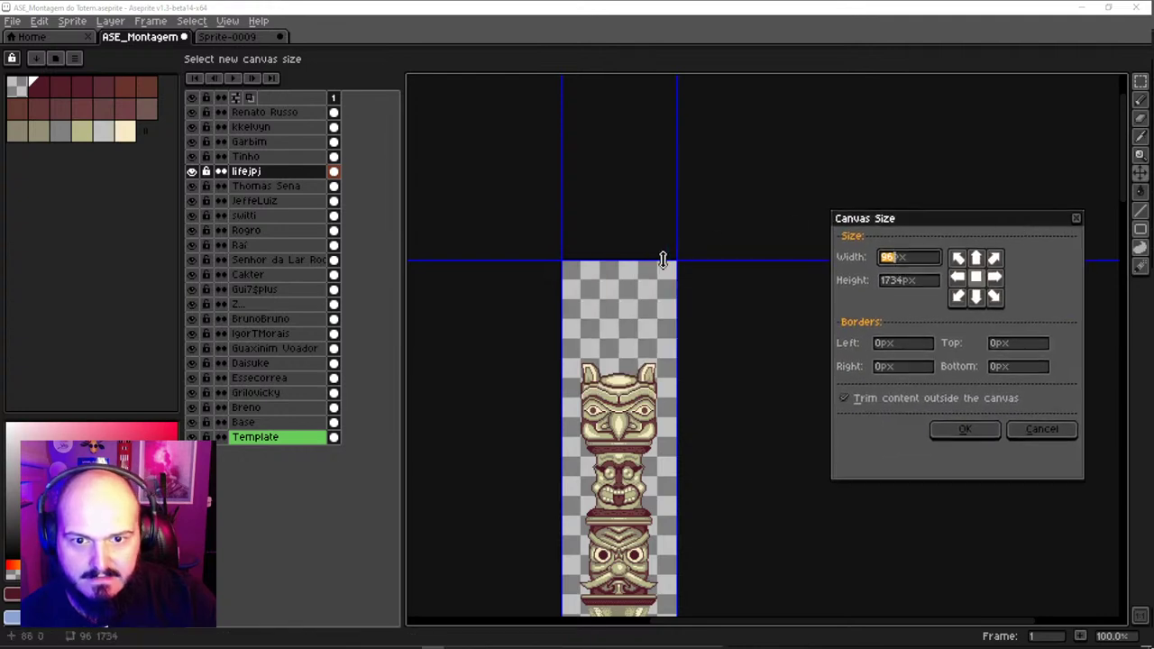
{"action": "left_click_drag", "start_coordinate": [662, 260], "coordinate": [677, 78]}
{"action": "left_click", "coordinate": [966, 431]}
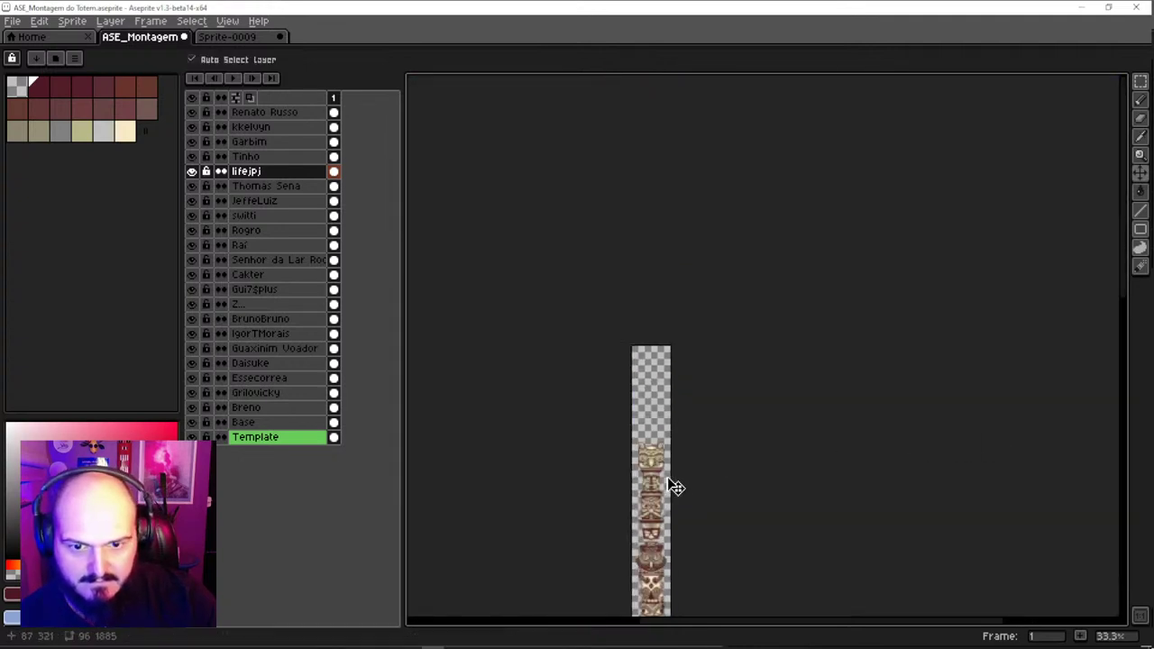
{"action": "left_click_drag", "start_coordinate": [676, 487], "coordinate": [647, 242]}
{"action": "scroll", "coordinate": [648, 242], "scroll_direction": "up", "scroll_amount": 1}
{"action": "left_click", "coordinate": [652, 209]}
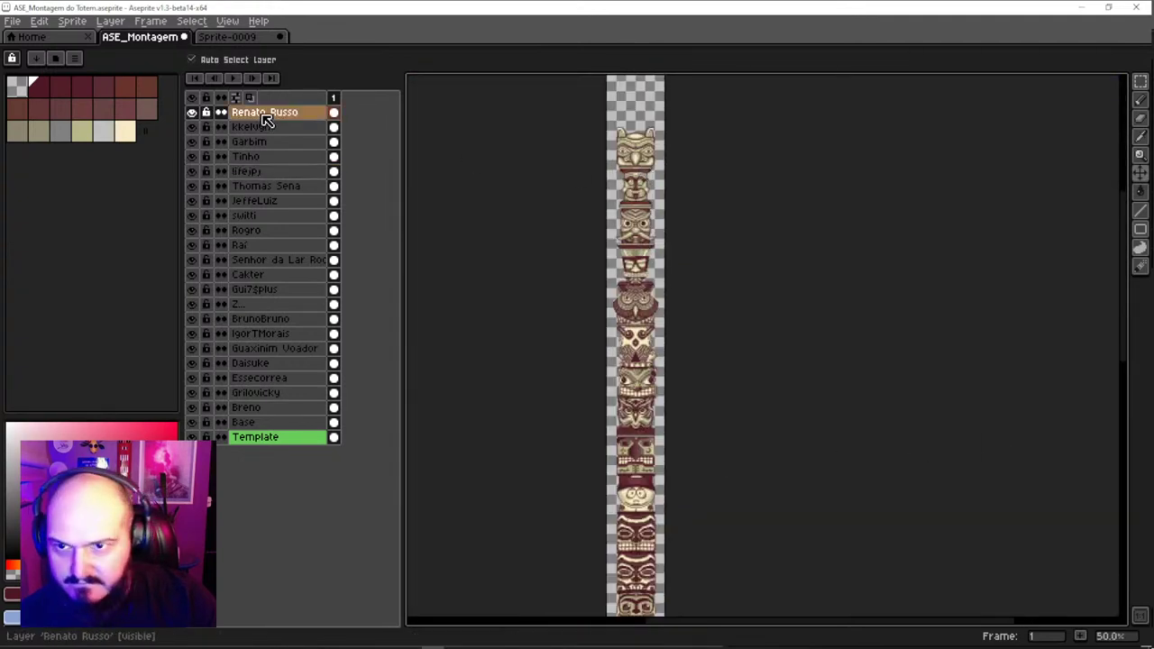
{"action": "left_click_drag", "start_coordinate": [266, 120], "coordinate": [267, 202]}
{"action": "left_click_drag", "start_coordinate": [646, 231], "coordinate": [639, 189]}
Try moving the lifejpj owl left and the JeffeLuiz chick down, undoing both moves
{"action": "scroll", "coordinate": [651, 375], "scroll_direction": "up", "scroll_amount": 2}
{"action": "left_click", "coordinate": [667, 214]}
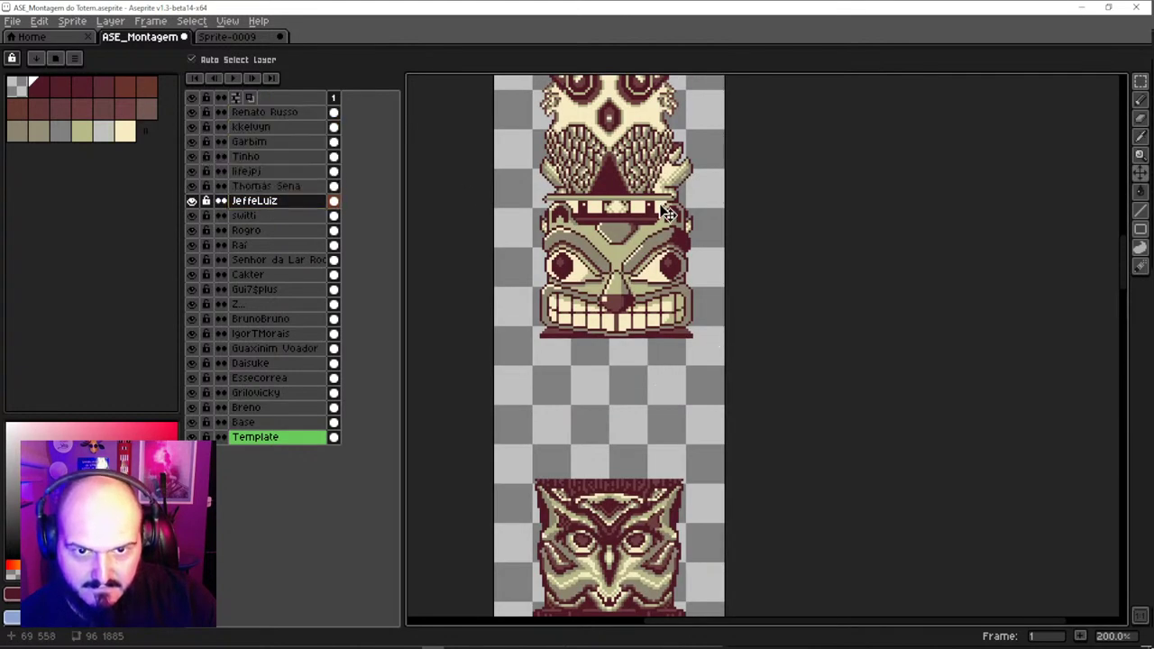
{"action": "scroll", "coordinate": [667, 214], "scroll_direction": "down", "scroll_amount": 2}
{"action": "scroll", "coordinate": [667, 203], "scroll_direction": "up", "scroll_amount": 2}
{"action": "left_click_drag", "start_coordinate": [653, 200], "coordinate": [639, 206]}
{"action": "key", "text": "ctrl+z"}
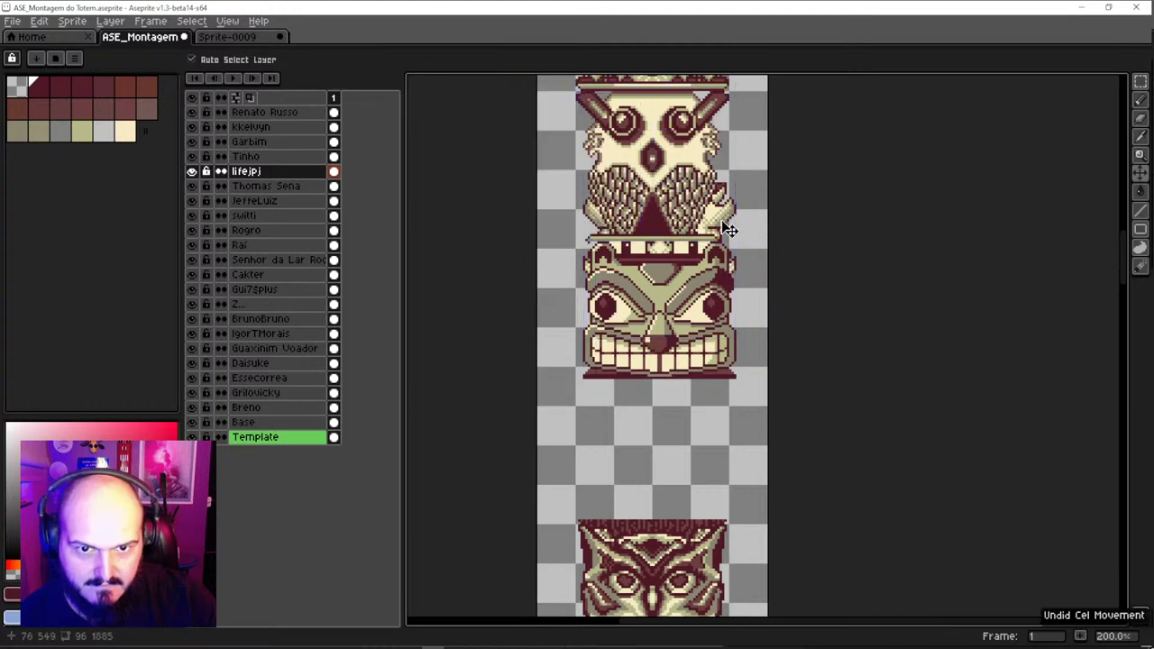
{"action": "left_click_drag", "start_coordinate": [724, 232], "coordinate": [733, 407]}
{"action": "key", "text": "ctrl+z"}
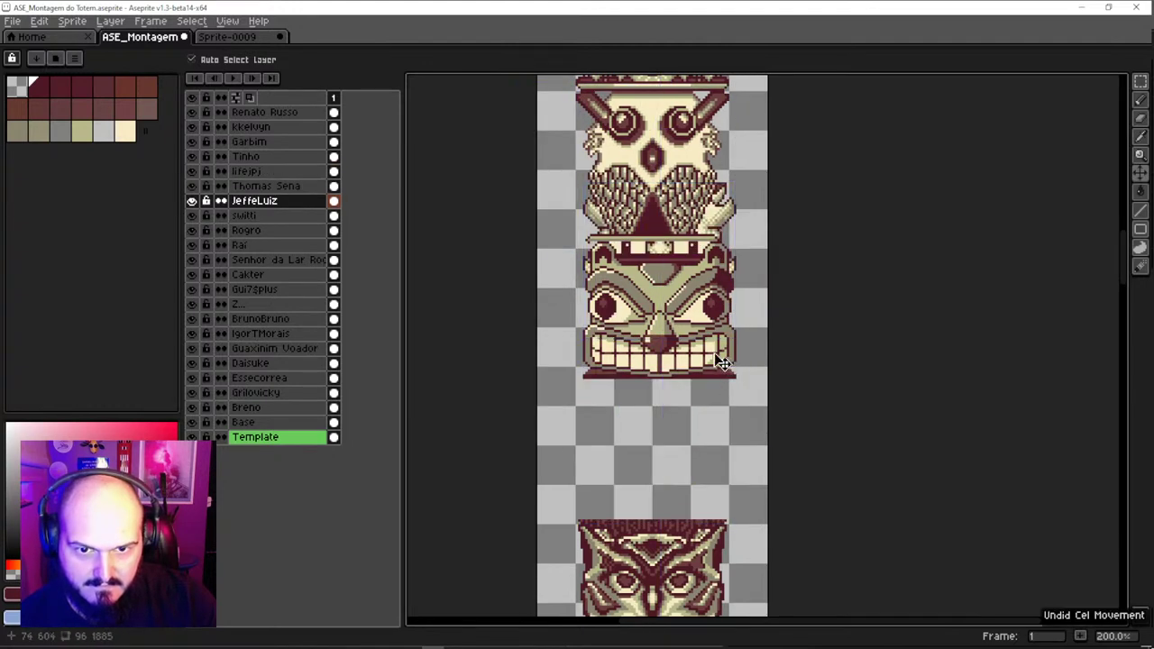
Move the tiki face down and the chick onto it; undo a 3 px lifejpj nudge
{"action": "left_click_drag", "start_coordinate": [696, 361], "coordinate": [690, 503]}
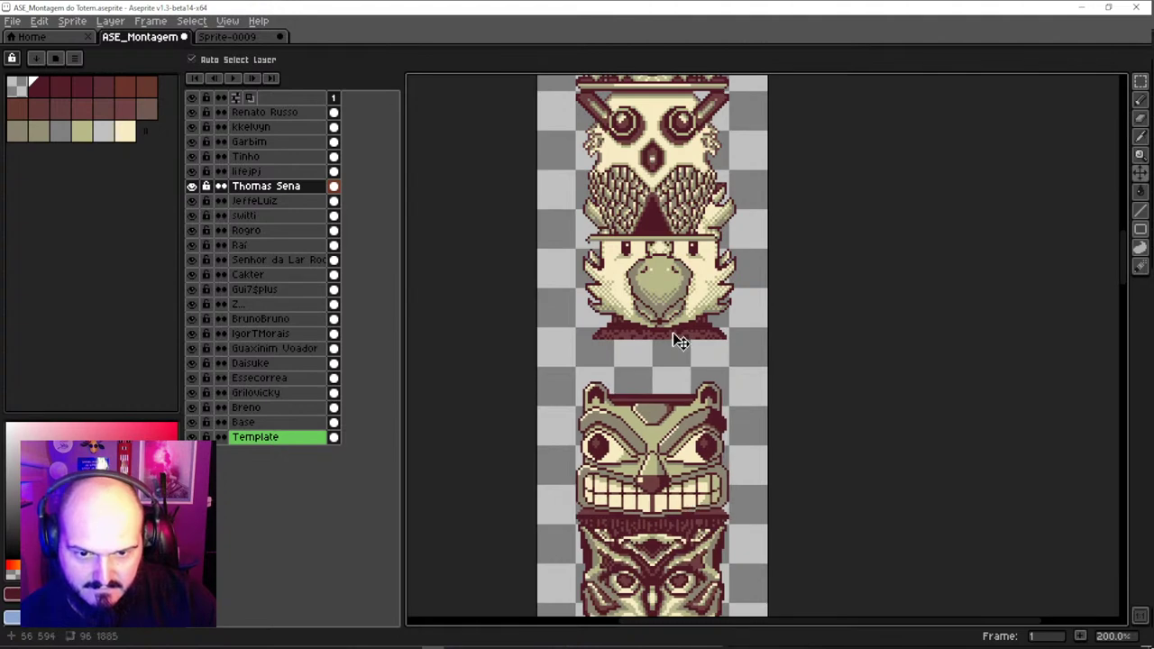
{"action": "left_click_drag", "start_coordinate": [681, 341], "coordinate": [669, 391]}
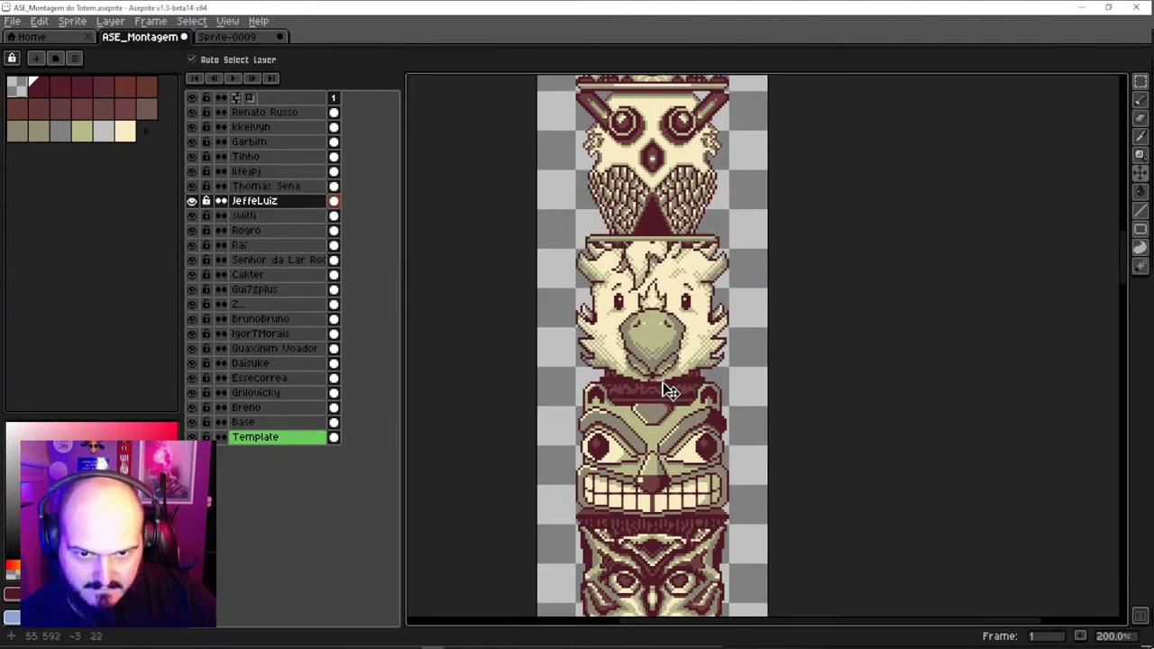
{"action": "left_click_drag", "start_coordinate": [681, 210], "coordinate": [681, 216]}
{"action": "scroll", "coordinate": [681, 205], "scroll_direction": "down", "scroll_amount": 2}
{"action": "scroll", "coordinate": [667, 248], "scroll_direction": "up", "scroll_amount": 3}
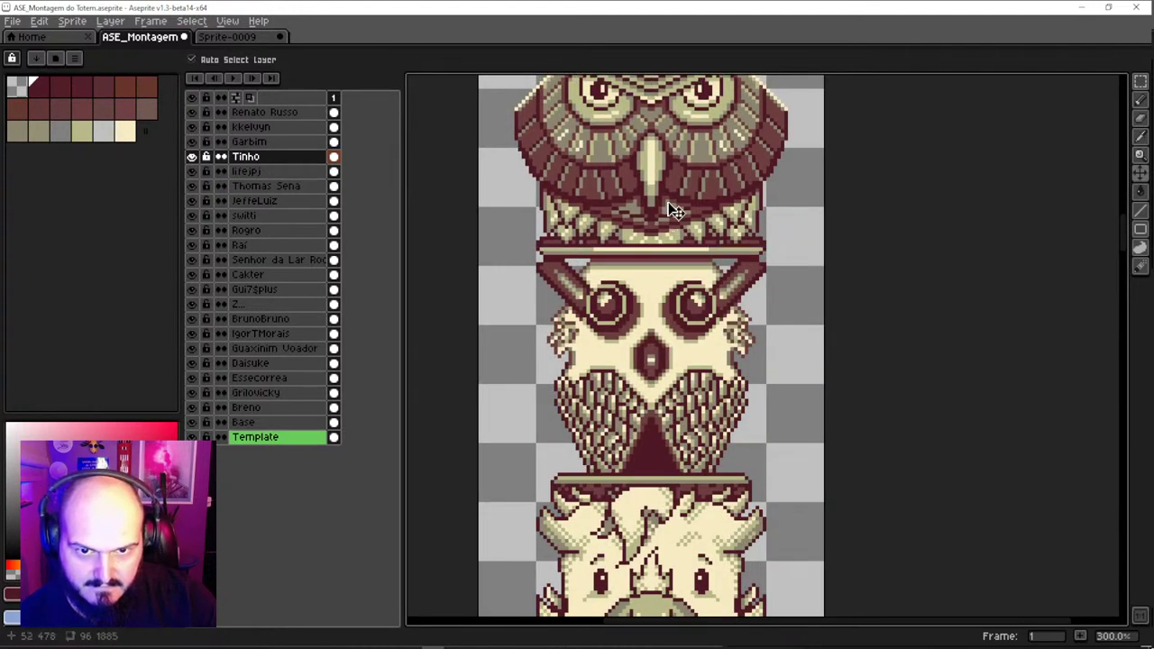
{"action": "scroll", "coordinate": [674, 303], "scroll_direction": "up", "scroll_amount": 3}
{"action": "key", "text": "ctrl+z"}
{"action": "key", "text": "ctrl+z"}
{"action": "key", "text": "ctrl+z"}
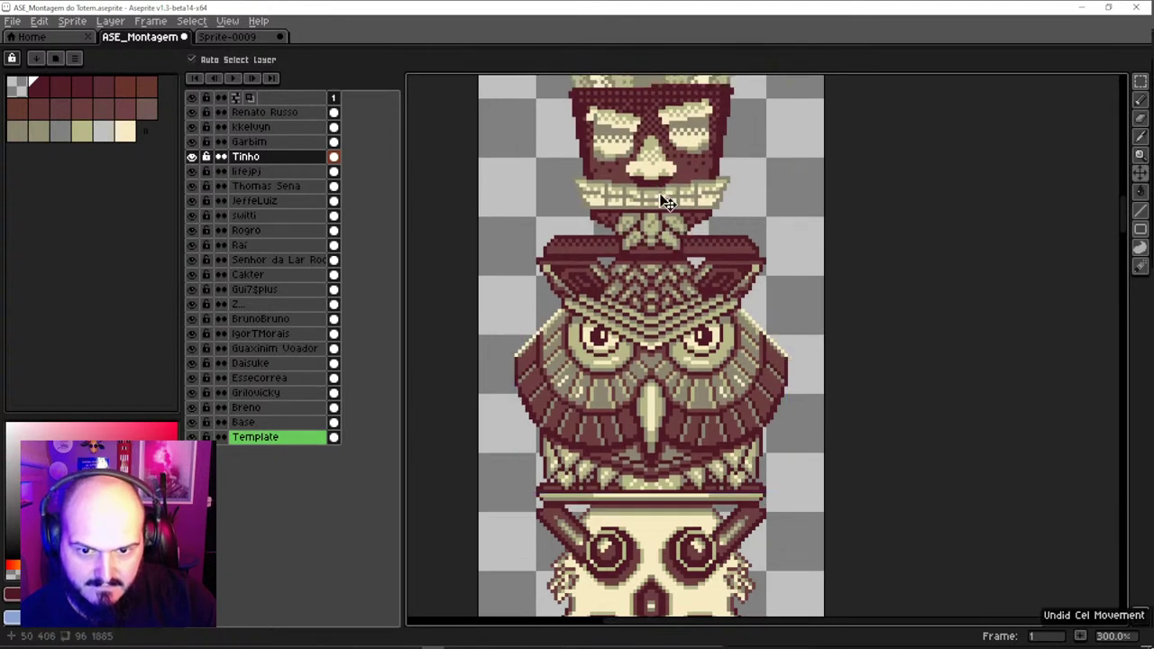
Shift the upper pieces slightly to close the remaining gaps between pieces
{"action": "scroll", "coordinate": [659, 310], "scroll_direction": "up", "scroll_amount": 3}
{"action": "mouse_move", "coordinate": [651, 225]}
{"action": "left_mouse_down"}
{"action": "mouse_move", "coordinate": [639, 232]}
{"action": "mouse_move", "coordinate": [638, 222]}
{"action": "mouse_move", "coordinate": [640, 236]}
{"action": "left_mouse_up"}
{"action": "scroll", "coordinate": [659, 358], "scroll_direction": "up", "scroll_amount": 3}
{"action": "scroll", "coordinate": [640, 237], "scroll_direction": "up", "scroll_amount": 3}
{"action": "mouse_move", "coordinate": [638, 292]}
{"action": "left_mouse_down"}
{"action": "mouse_move", "coordinate": [634, 257]}
{"action": "mouse_move", "coordinate": [642, 273]}
{"action": "left_mouse_up"}
{"action": "scroll", "coordinate": [640, 268], "scroll_direction": "down", "scroll_amount": 2}
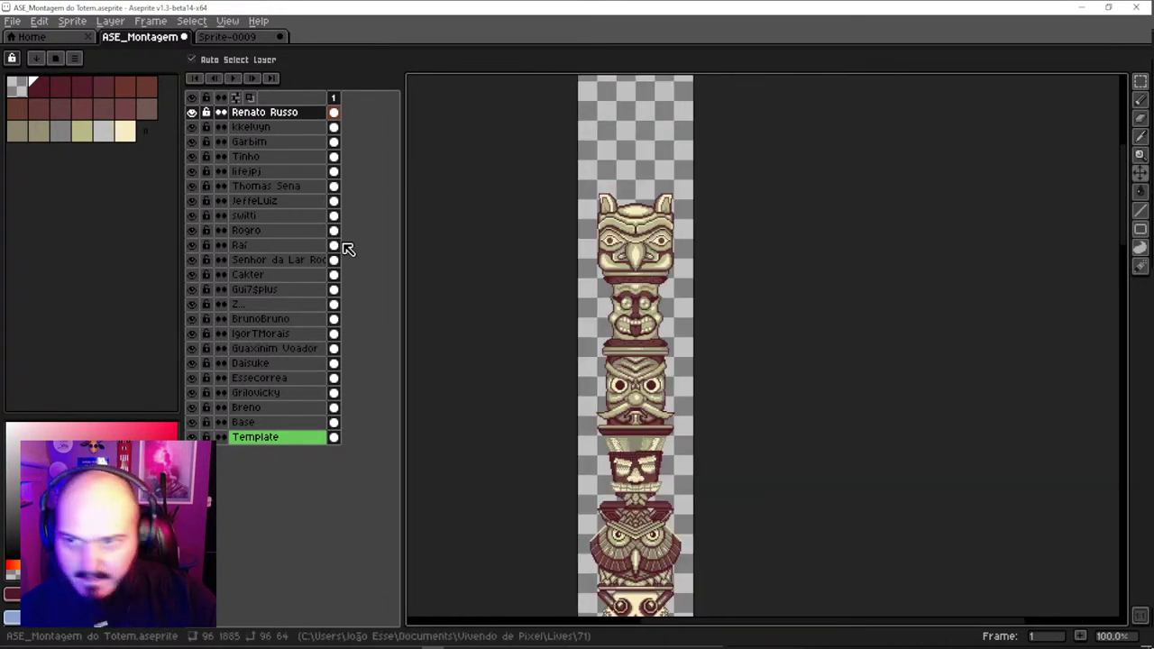
{"action": "double_click", "coordinate": [281, 216]}
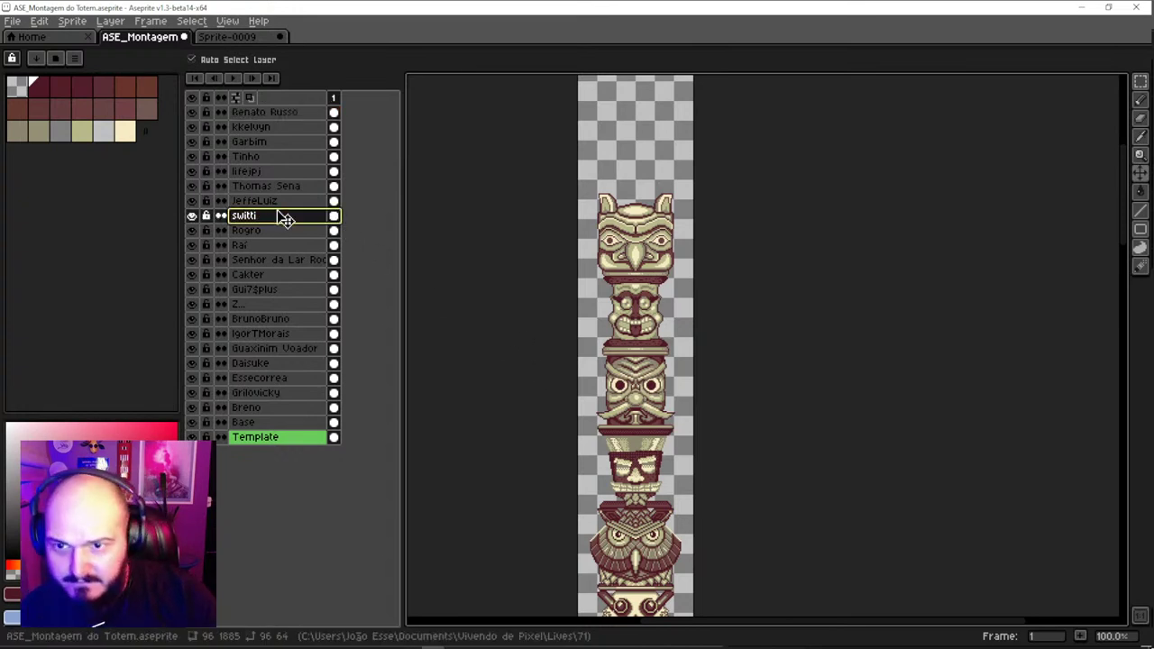
{"action": "scroll", "coordinate": [655, 507], "scroll_direction": "down", "scroll_amount": 3}
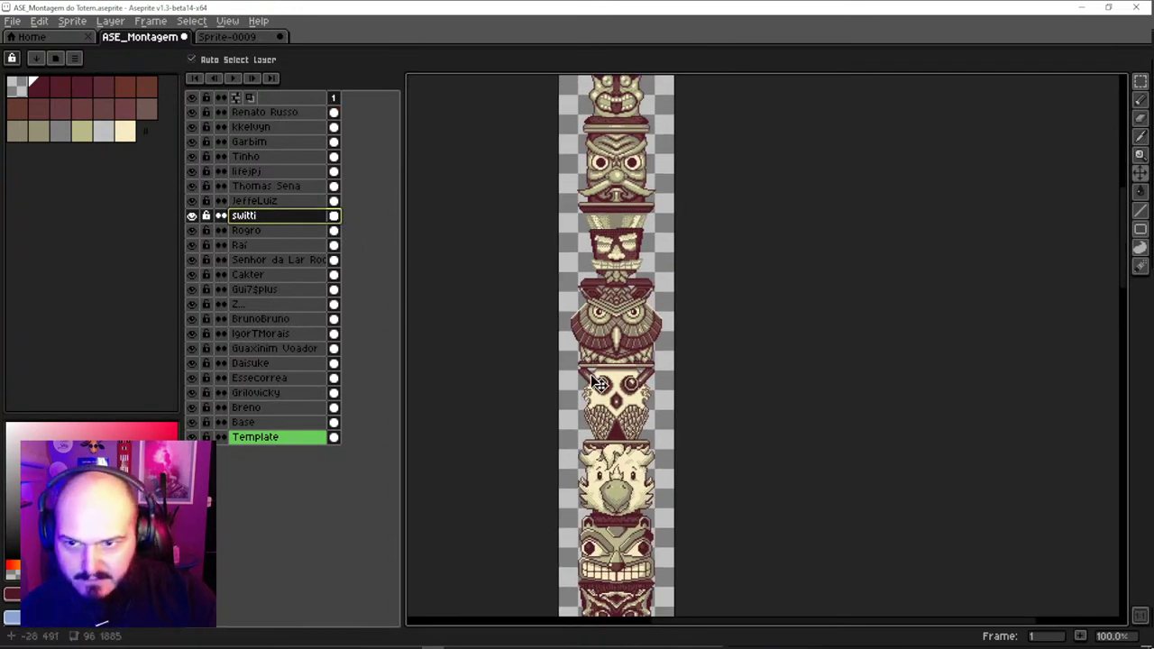
{"action": "left_click", "coordinate": [635, 347]}
{"action": "left_click", "coordinate": [629, 448]}
{"action": "left_click", "coordinate": [635, 521]}
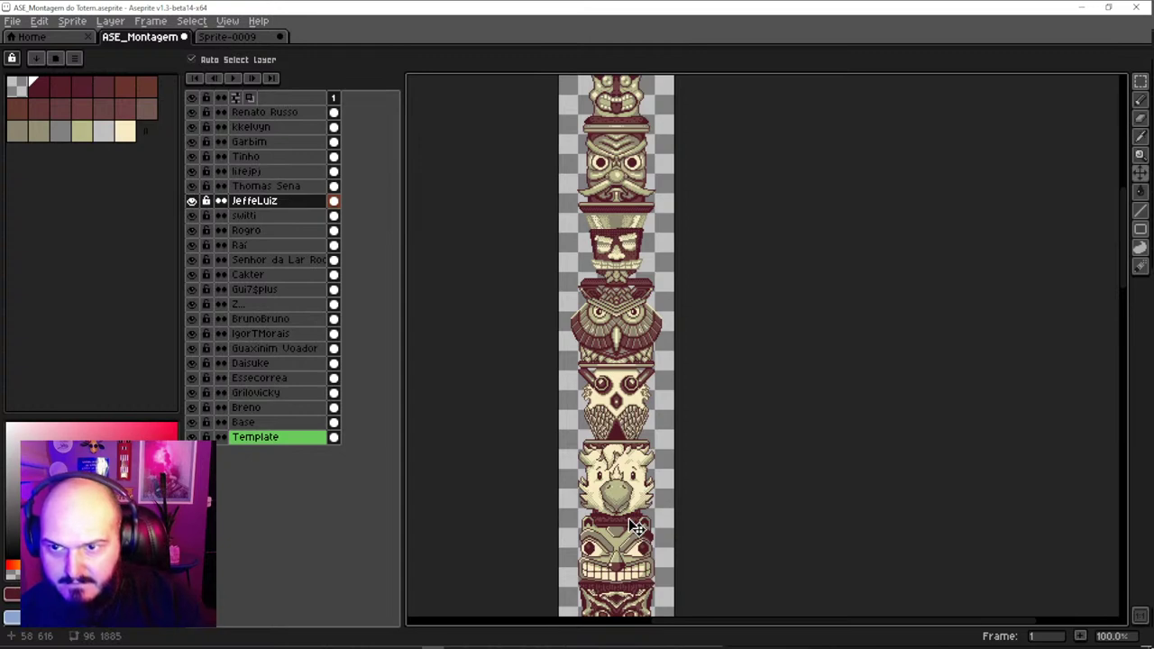
{"action": "scroll", "coordinate": [635, 527], "scroll_direction": "down", "scroll_amount": 3}
{"action": "left_click", "coordinate": [615, 363]}
{"action": "left_click", "coordinate": [600, 464]}
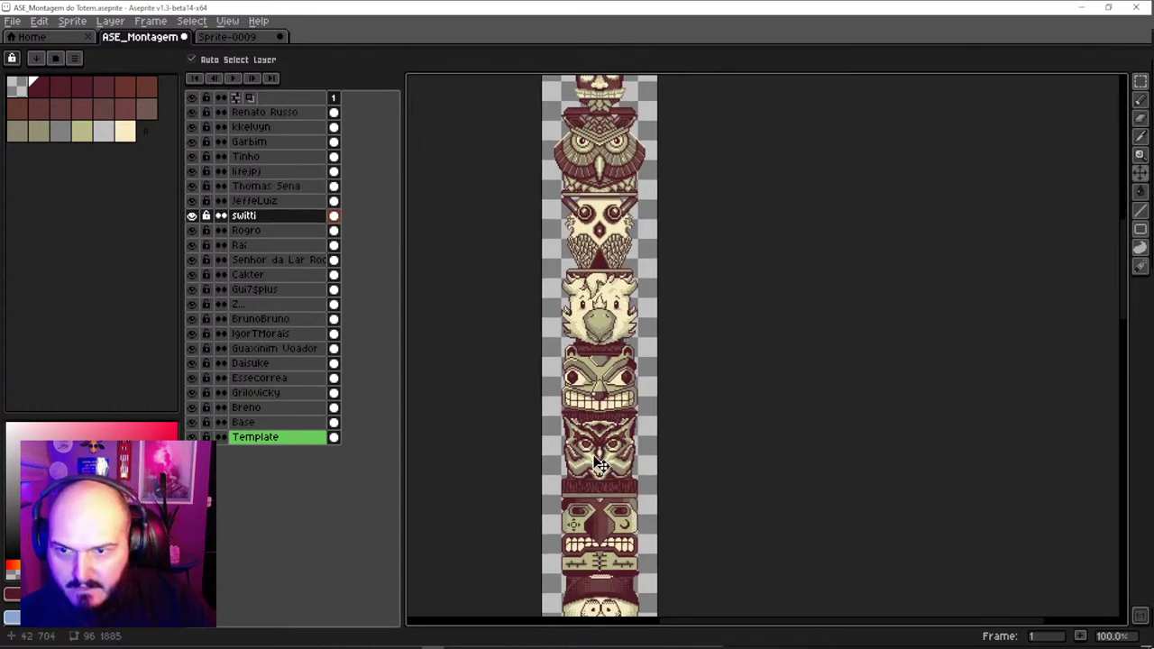
Check each piece from Rogro up to the Tinho owl, then return to the Discord totem thread
{"action": "left_click", "coordinate": [604, 368]}
{"action": "left_click", "coordinate": [608, 431]}
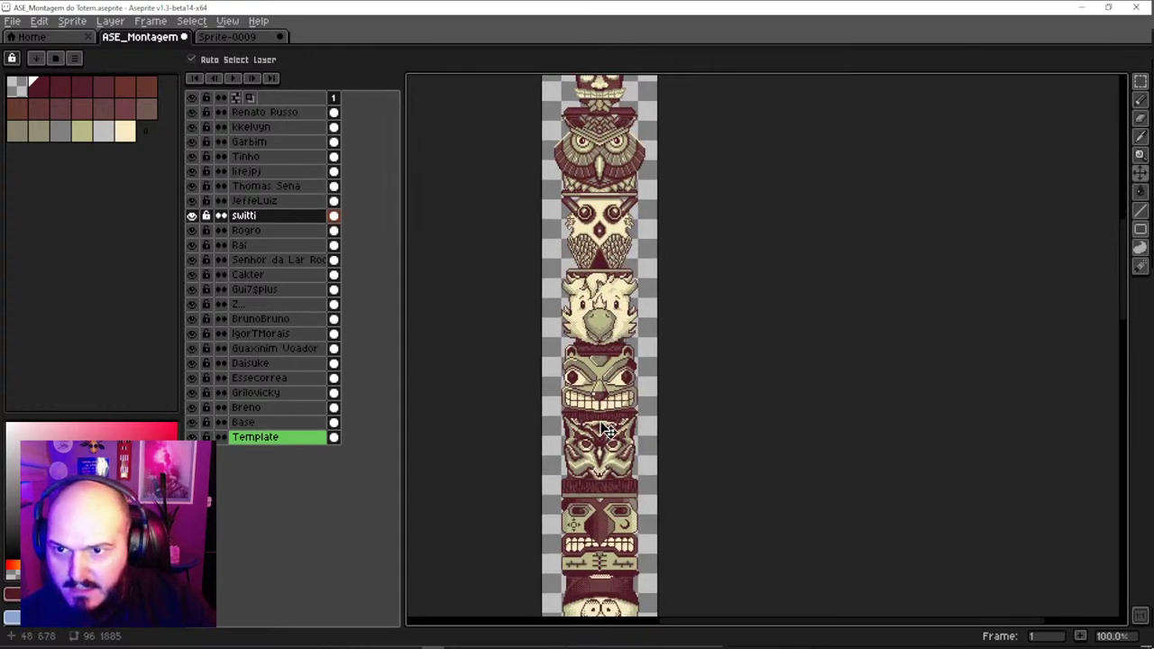
{"action": "left_click", "coordinate": [597, 523]}
{"action": "left_click", "coordinate": [598, 480]}
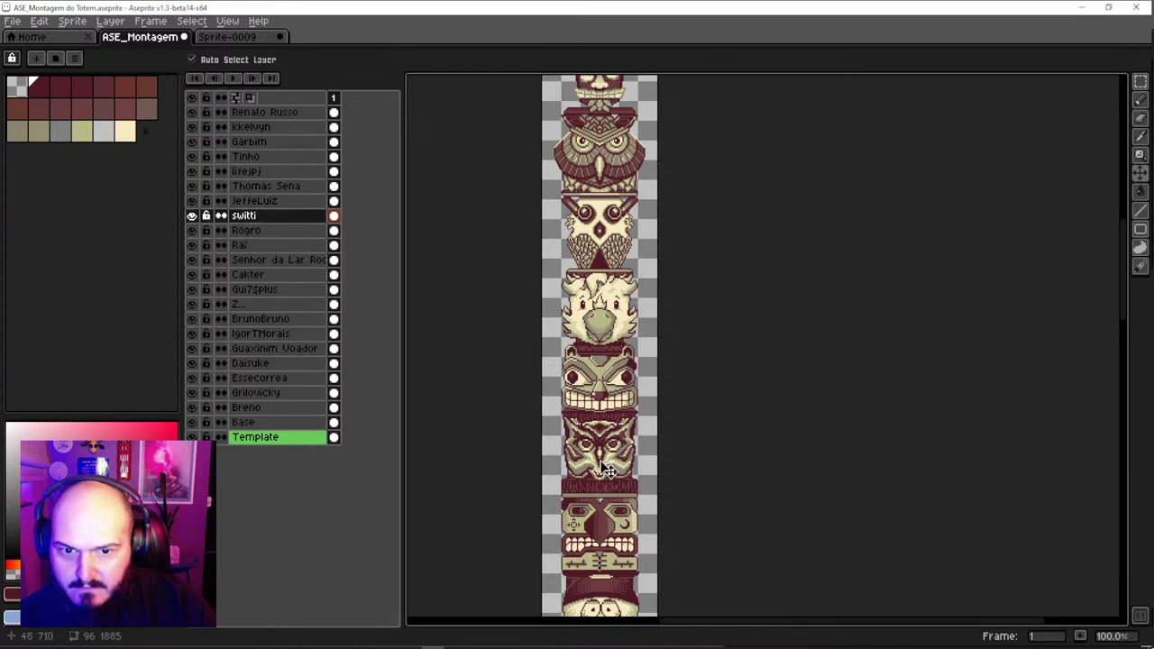
{"action": "left_click", "coordinate": [608, 384]}
{"action": "left_click", "coordinate": [610, 323]}
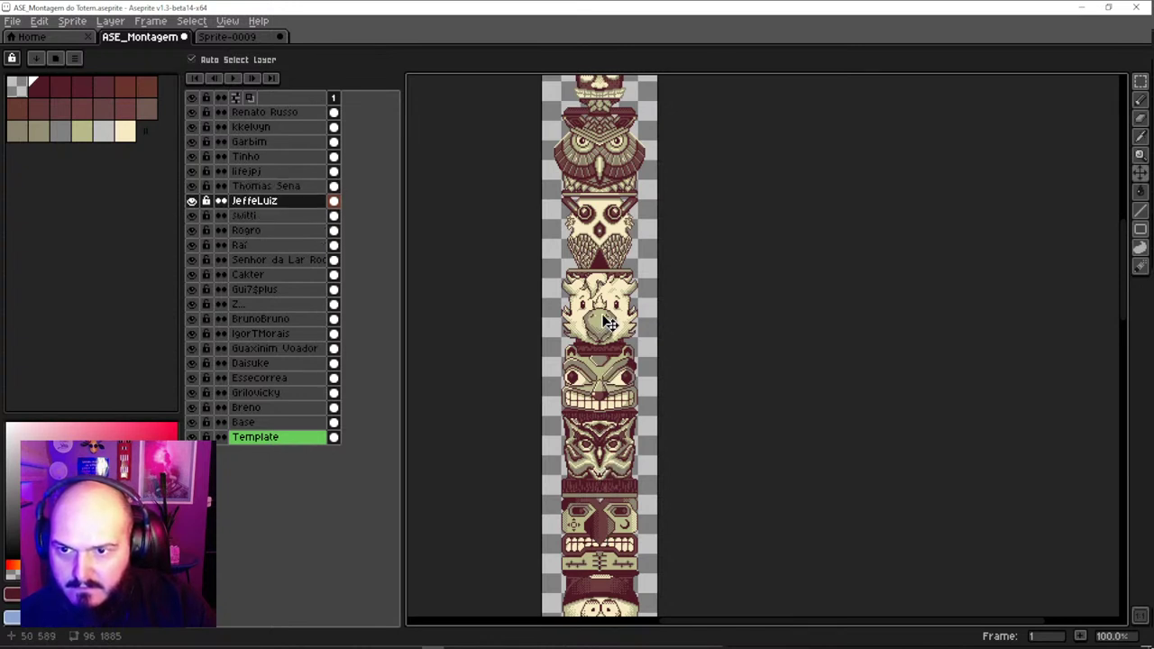
{"action": "left_click", "coordinate": [609, 273]}
{"action": "left_click", "coordinate": [616, 184]}
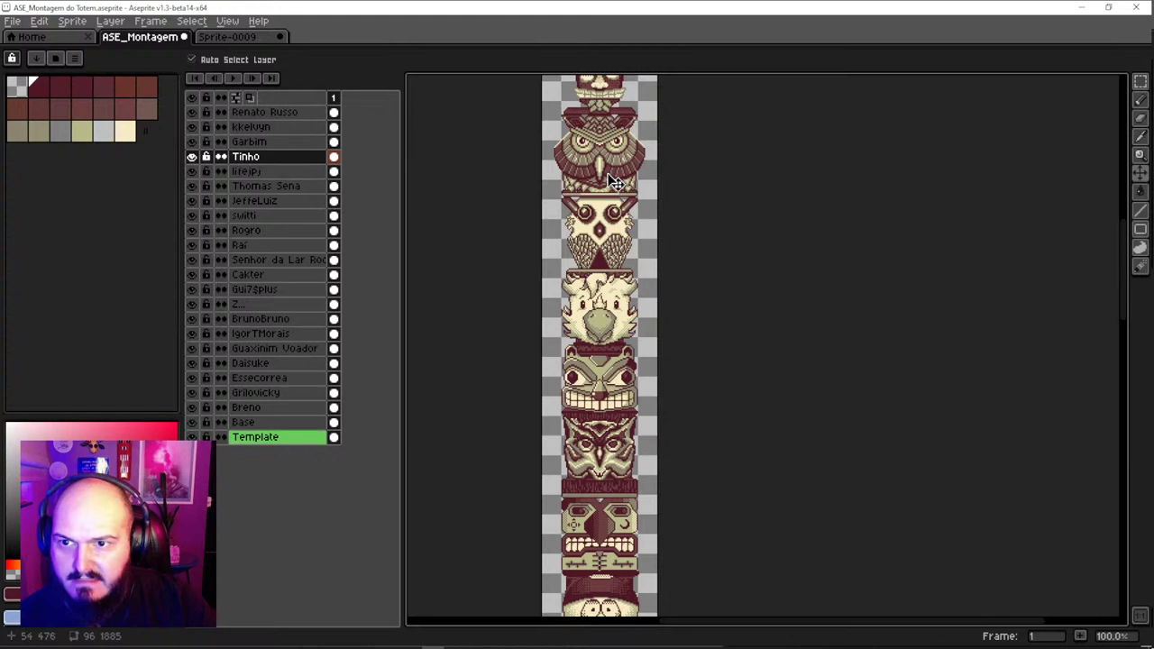
{"action": "left_click", "coordinate": [367, 621]}
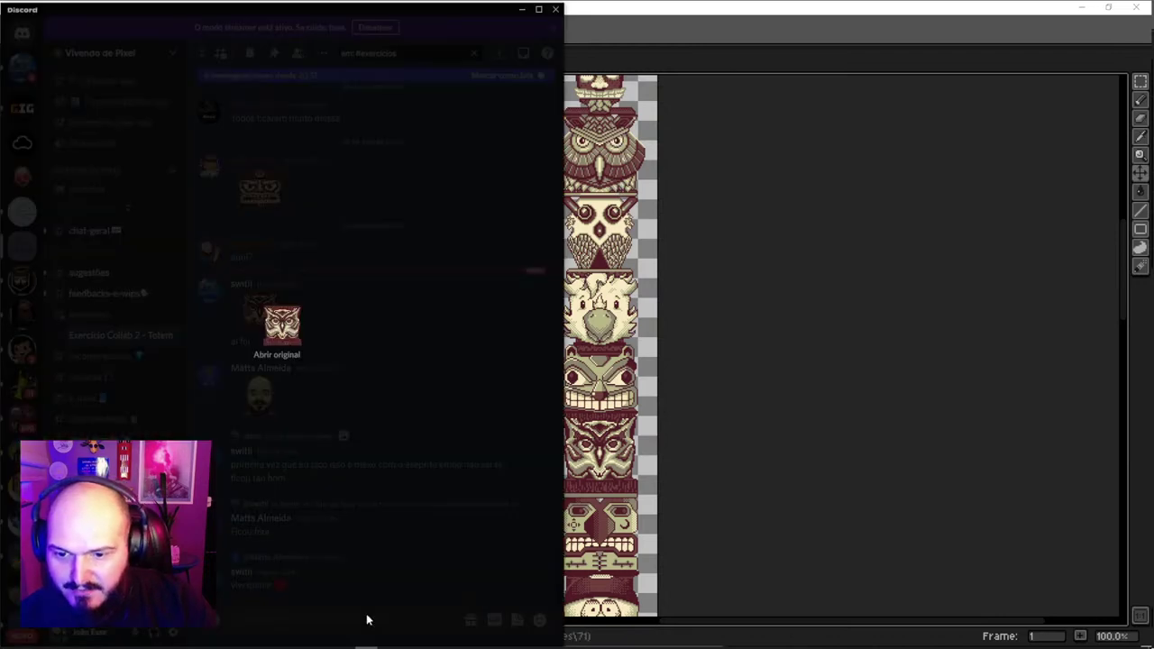
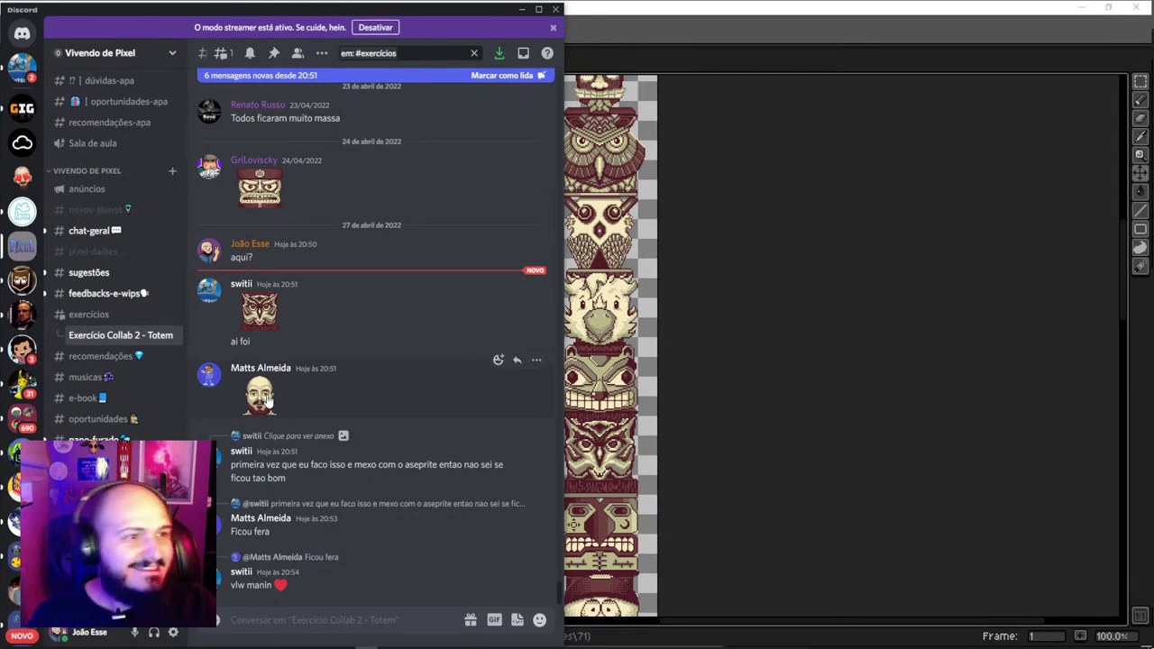
Save the bearded face image from the Discord chat with Salvar imagem, then return to Aseprite
{"action": "left_click", "coordinate": [259, 394]}
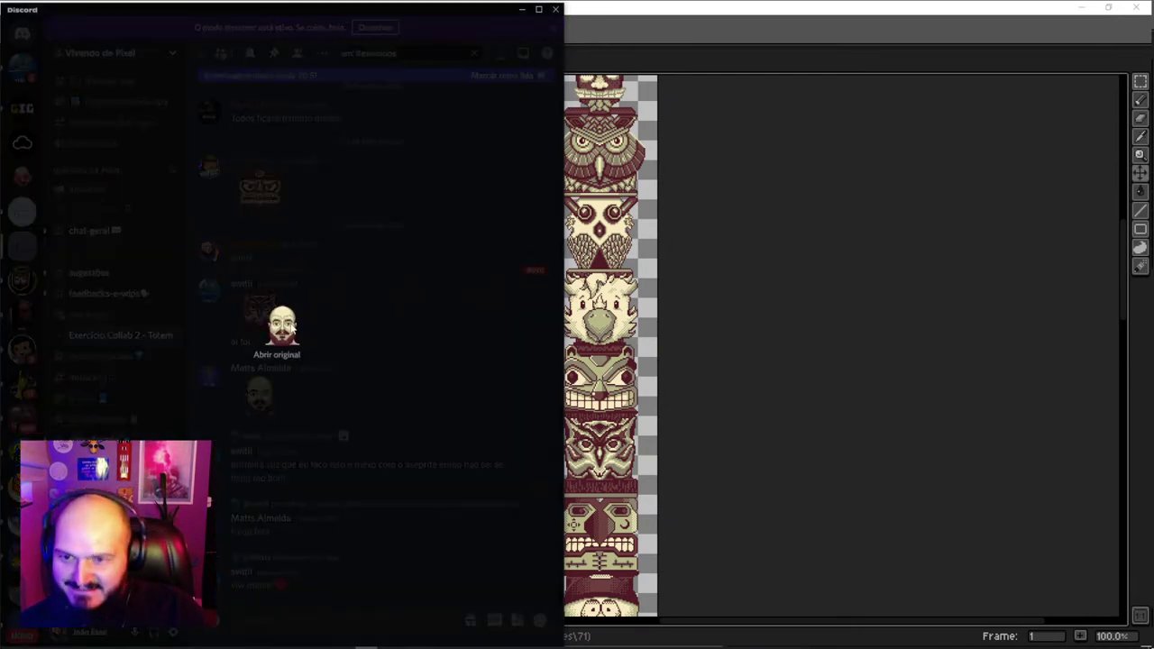
{"action": "right_click", "coordinate": [289, 327]}
{"action": "left_click", "coordinate": [341, 355]}
{"action": "left_click", "coordinate": [611, 311]}
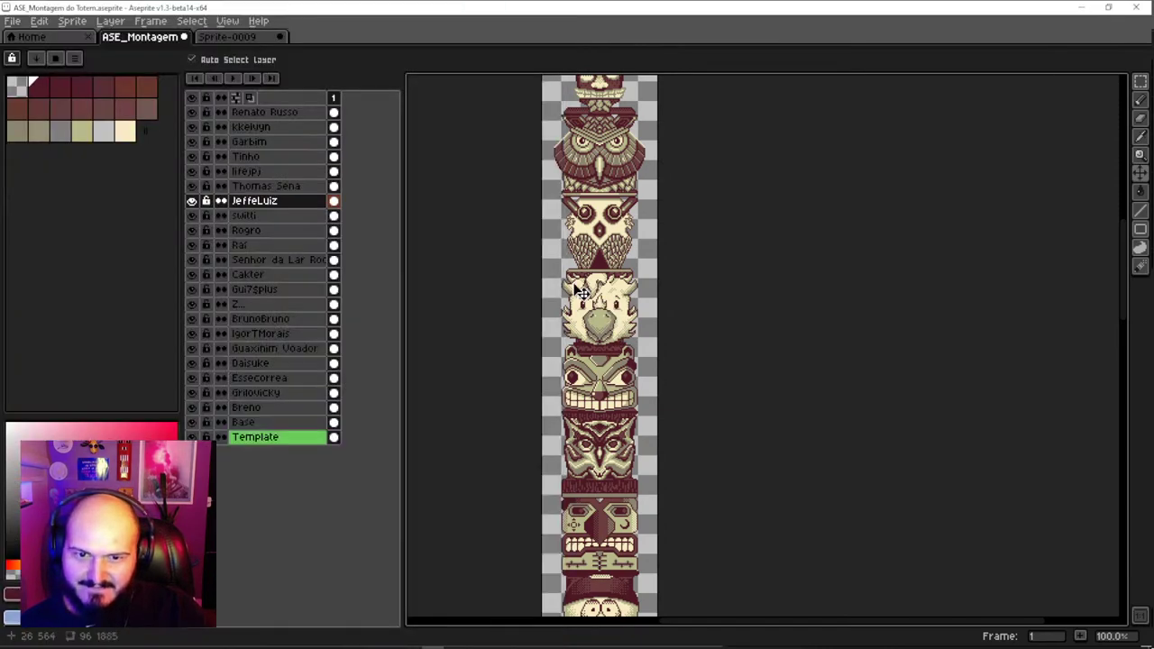
Paste the bearded face onto a new layer above the top totem head's layer
{"action": "scroll", "coordinate": [606, 330], "scroll_direction": "up", "scroll_amount": 5}
{"action": "scroll", "coordinate": [602, 406], "scroll_direction": "up", "scroll_amount": 4}
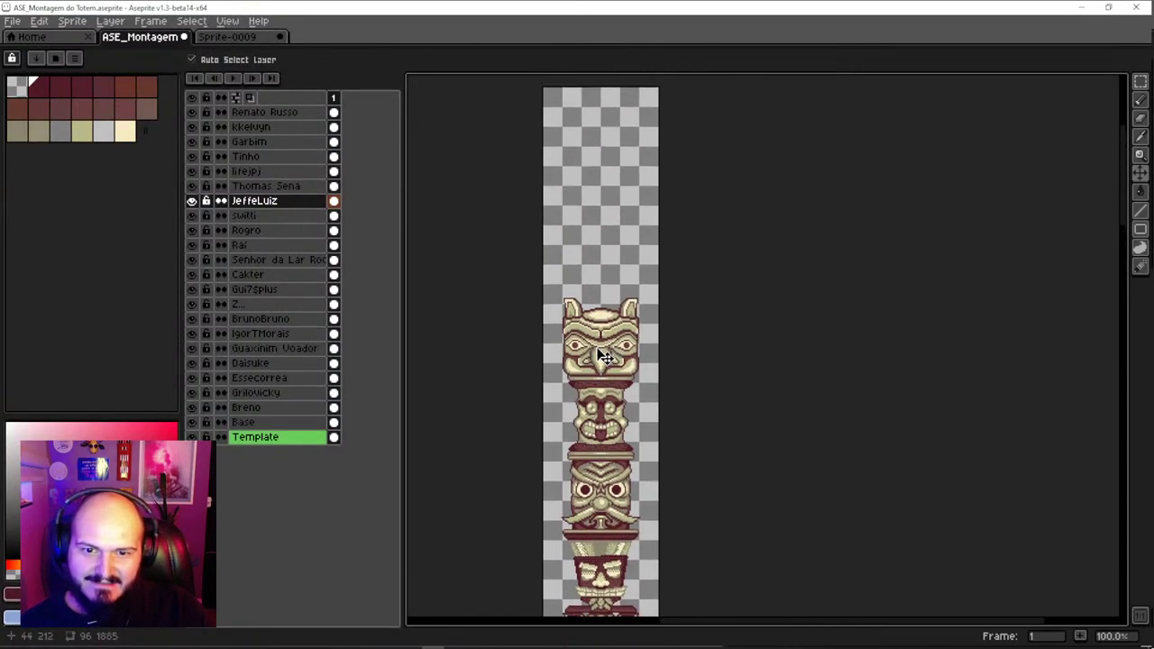
{"action": "scroll", "coordinate": [598, 361], "scroll_direction": "up", "scroll_amount": 2}
{"action": "left_click", "coordinate": [602, 312]}
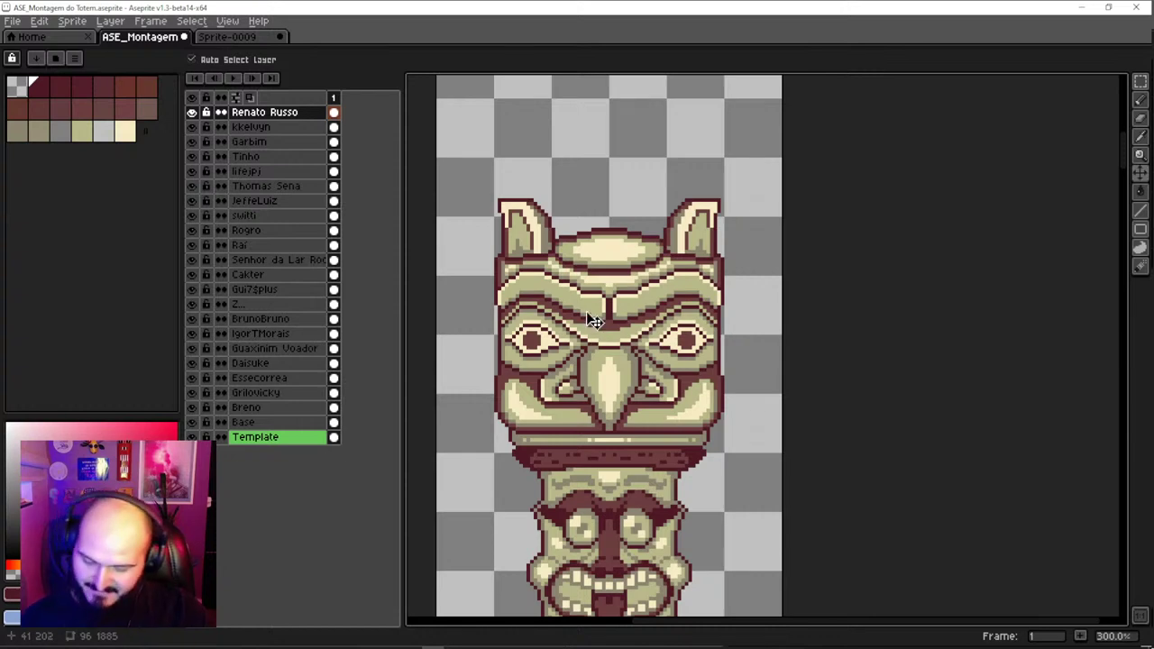
{"action": "key", "text": "shift+n"}
{"action": "key", "text": "ctrl+v"}
{"action": "key", "text": "Return"}
Put the horned beak head at the column top with the bearded face below it
{"action": "left_click_drag", "start_coordinate": [640, 381], "coordinate": [646, 148]}
{"action": "scroll", "coordinate": [639, 202], "scroll_direction": "down", "scroll_amount": 1}
{"action": "scroll", "coordinate": [639, 202], "scroll_direction": "down", "scroll_amount": 1}
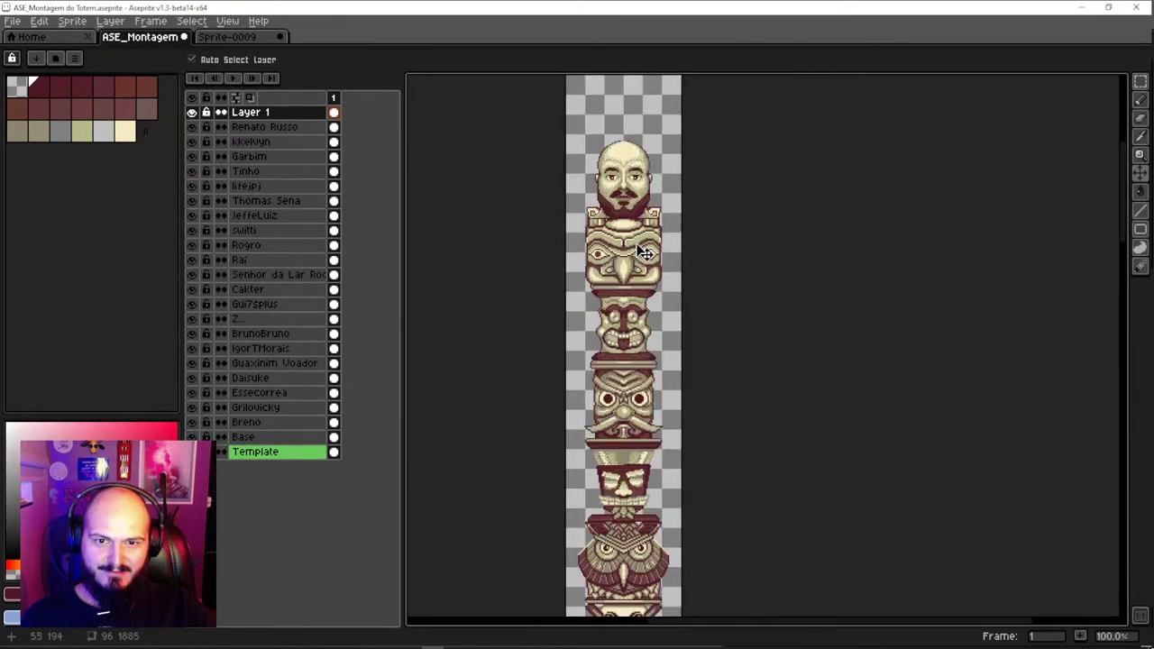
{"action": "left_click_drag", "start_coordinate": [637, 285], "coordinate": [638, 160]}
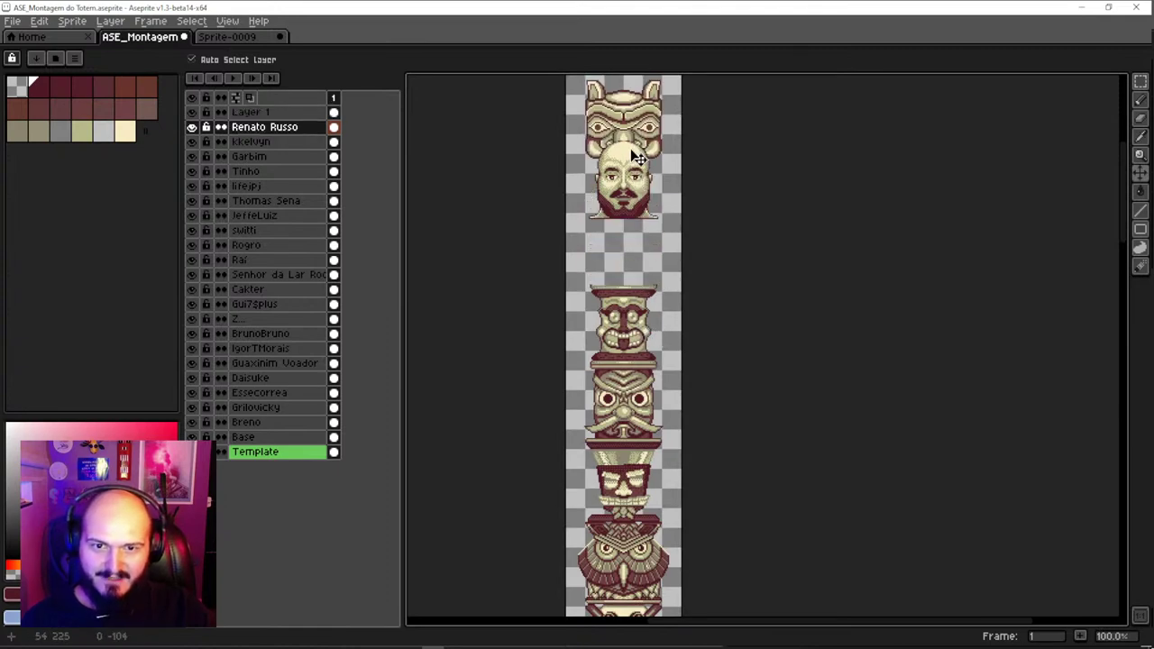
{"action": "left_click_drag", "start_coordinate": [637, 206], "coordinate": [623, 267]}
{"action": "scroll", "coordinate": [631, 270], "scroll_direction": "up", "scroll_amount": 2}
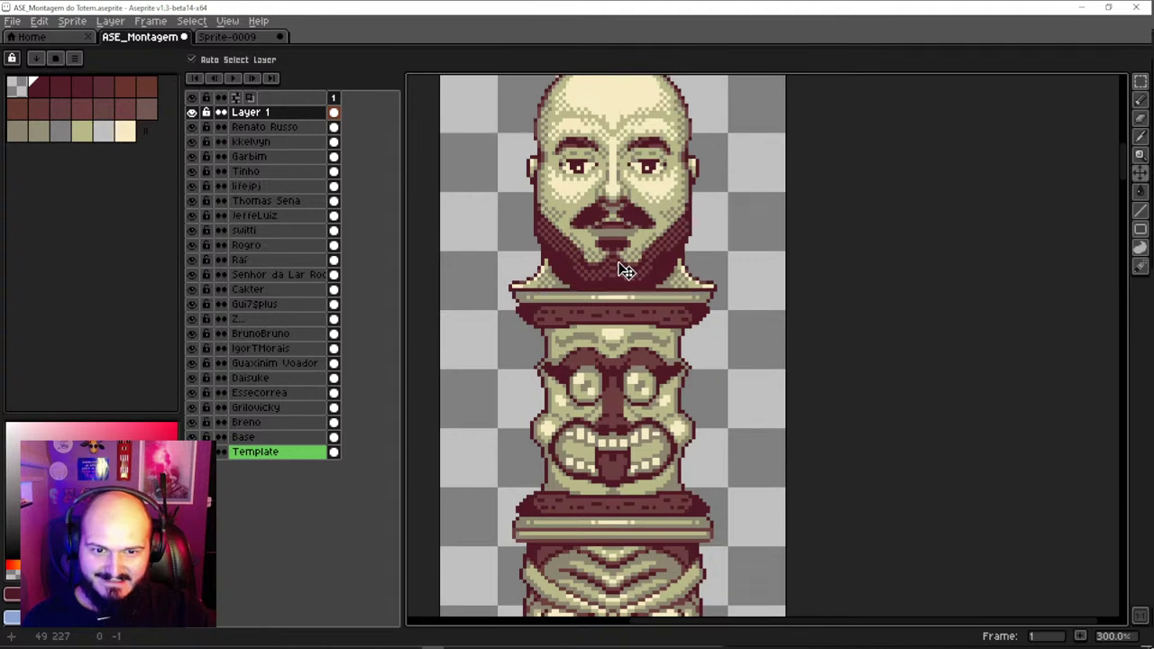
Rename the new layer after the bearded face's artist
{"action": "double_click", "coordinate": [275, 113]}
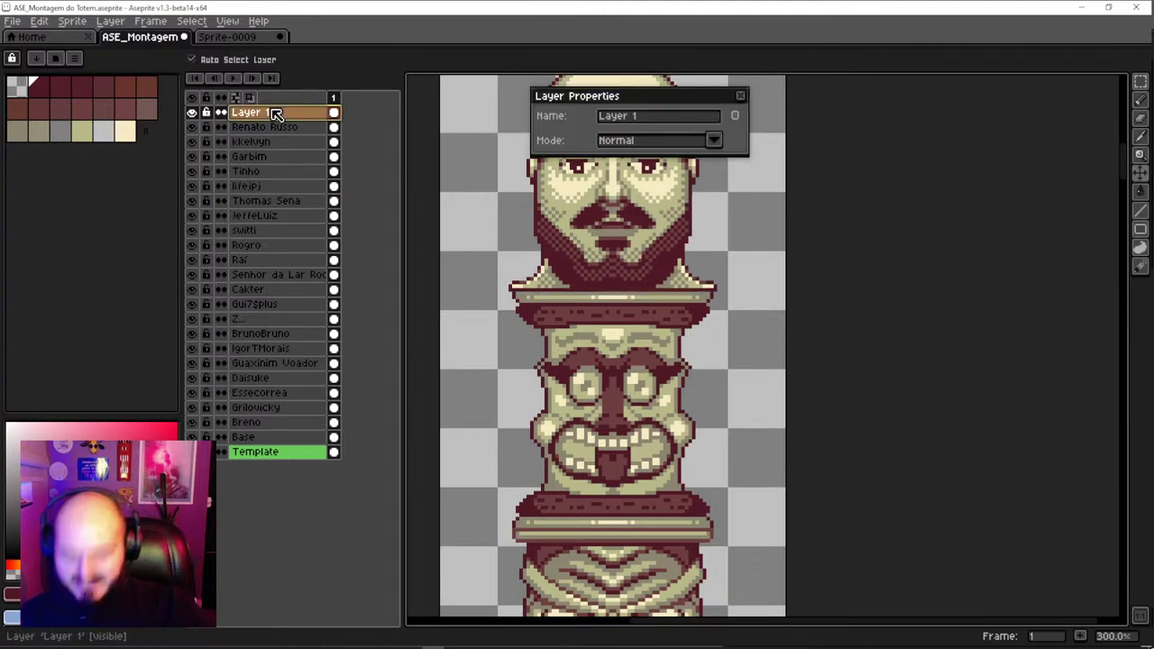
{"action": "left_click", "coordinate": [653, 122]}
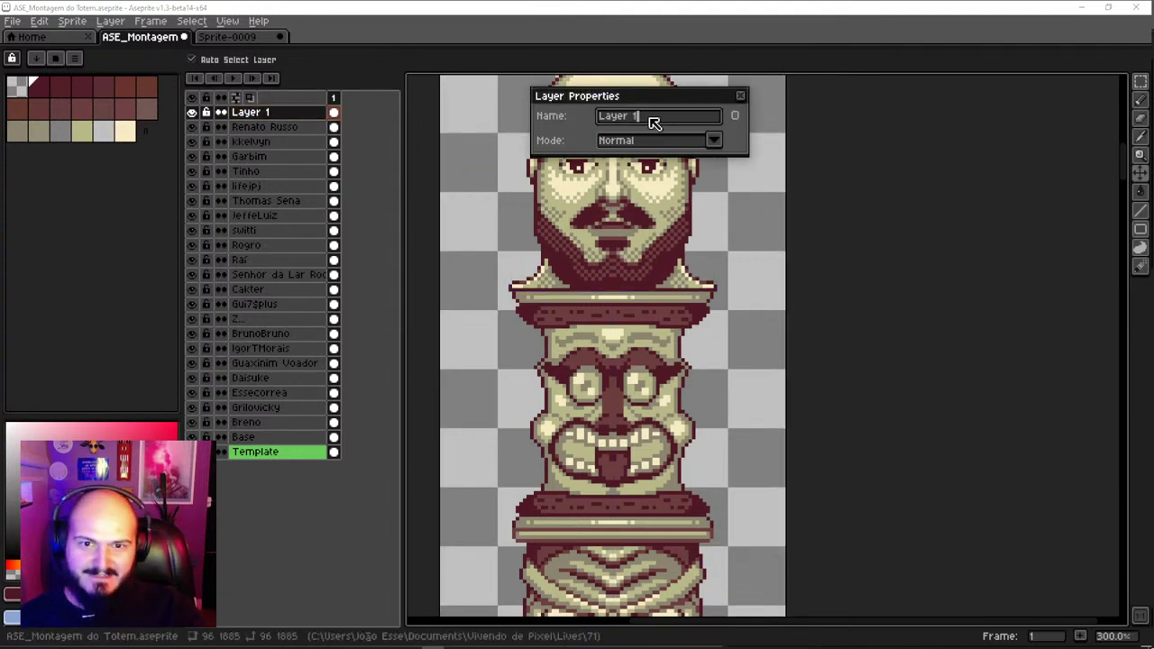
{"action": "left_click_drag", "start_coordinate": [664, 122], "coordinate": [553, 119]}
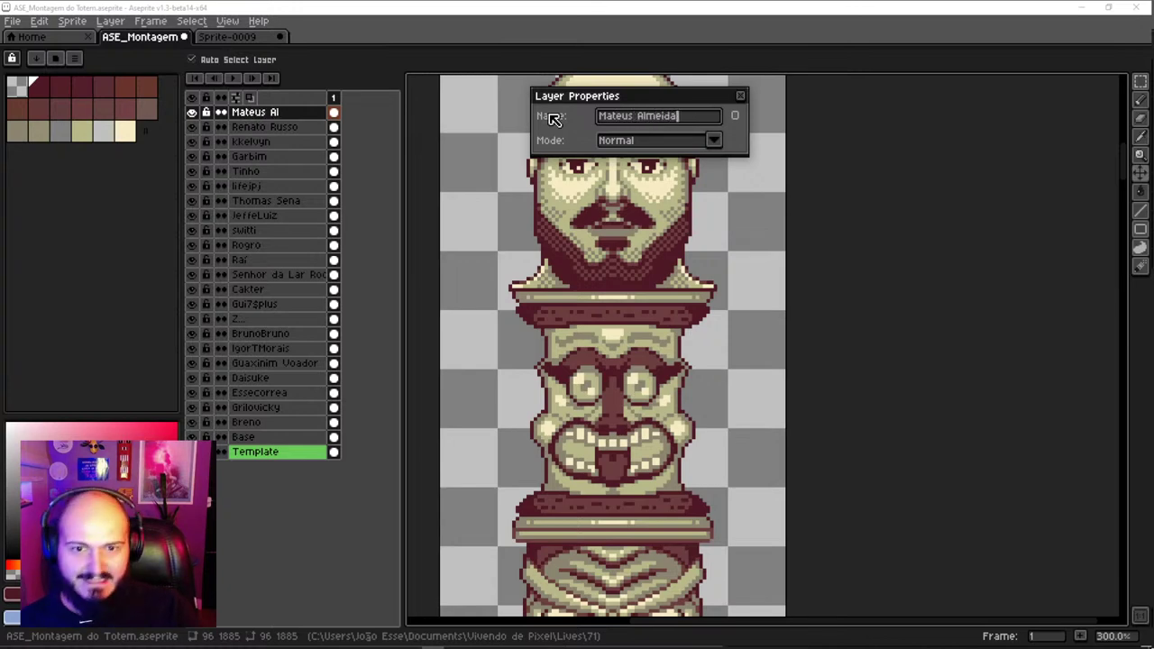
{"action": "key", "text": "Return"}
{"action": "scroll", "coordinate": [557, 121], "scroll_direction": "down", "scroll_amount": 2}
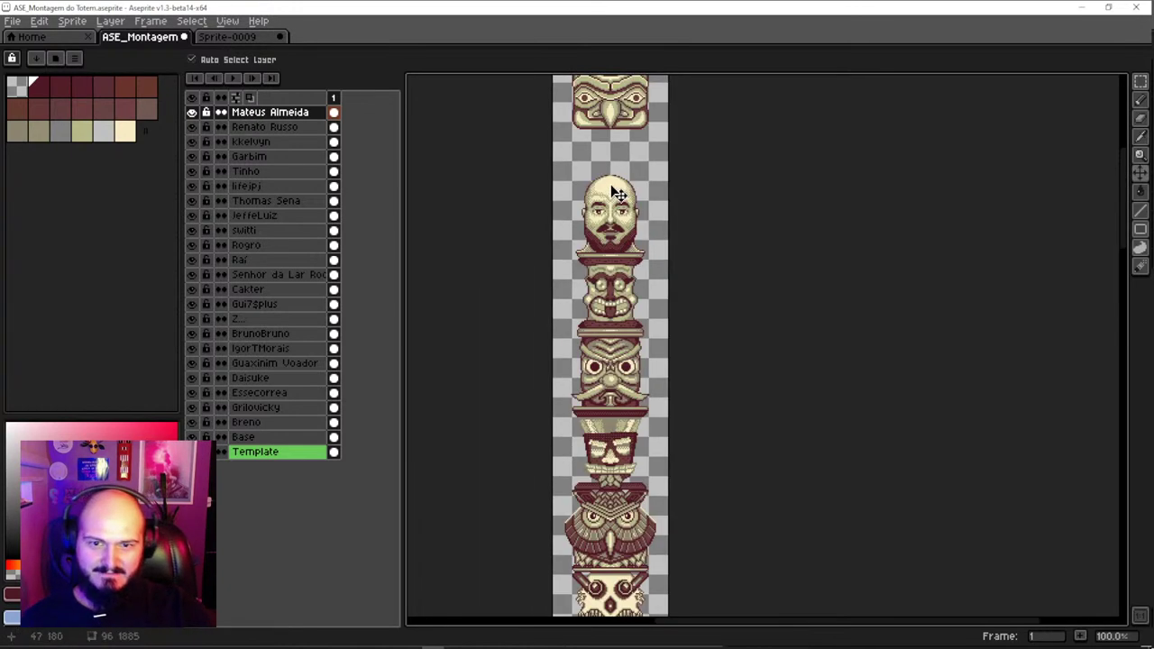
Drop the horned piece onto the bearded head, move its layer to the top, and raise it about 7 pixels
{"action": "scroll", "coordinate": [604, 388], "scroll_direction": "up", "scroll_amount": 1}
{"action": "left_click_drag", "start_coordinate": [604, 397], "coordinate": [587, 330]}
{"action": "left_click_drag", "start_coordinate": [604, 178], "coordinate": [605, 281]}
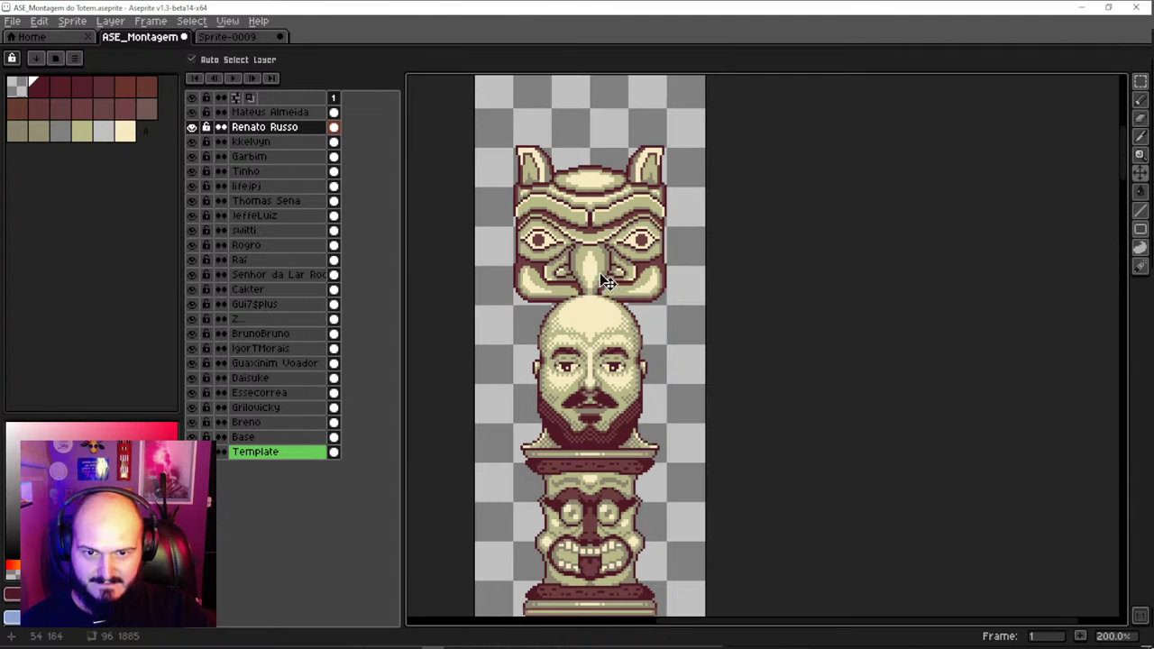
{"action": "left_click_drag", "start_coordinate": [279, 126], "coordinate": [281, 112]}
{"action": "scroll", "coordinate": [623, 270], "scroll_direction": "down", "scroll_amount": 2}
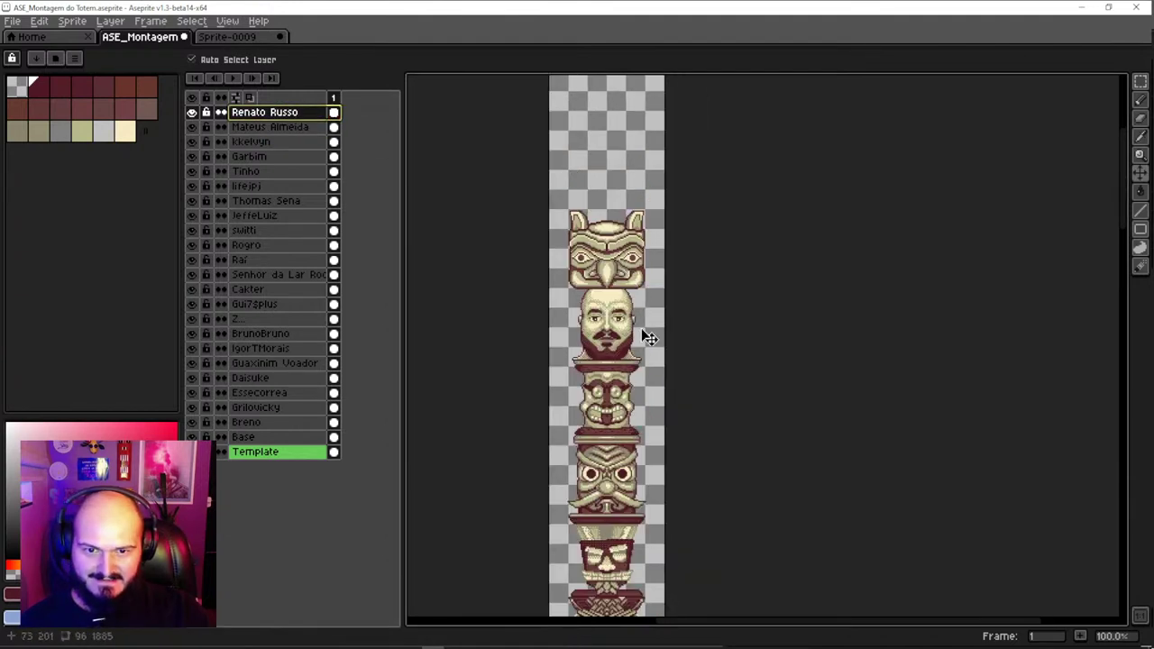
{"action": "scroll", "coordinate": [649, 338], "scroll_direction": "down", "scroll_amount": 1}
{"action": "scroll", "coordinate": [624, 241], "scroll_direction": "up", "scroll_amount": 2}
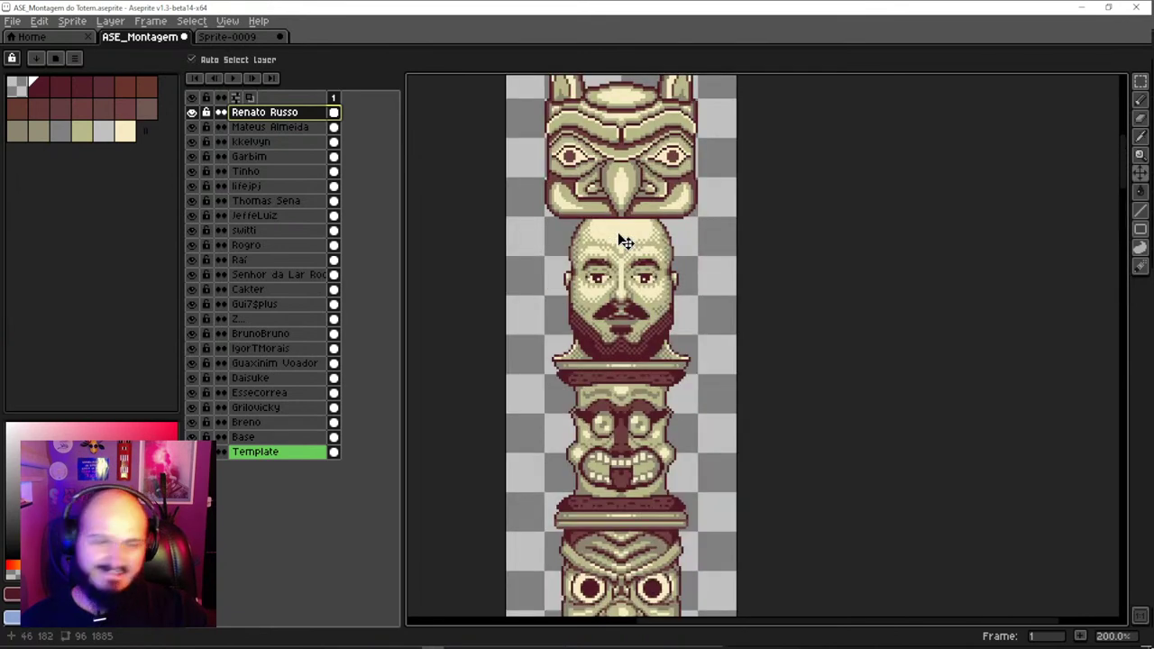
{"action": "mouse_move", "coordinate": [626, 213]}
{"action": "left_mouse_down"}
{"action": "mouse_move", "coordinate": [624, 186]}
{"action": "mouse_move", "coordinate": [631, 204]}
{"action": "left_mouse_up"}
Try moving the bearded and tiki face layers together above the eagle, then undo it
{"action": "scroll", "coordinate": [619, 215], "scroll_direction": "up", "scroll_amount": 1}
{"action": "left_click", "coordinate": [622, 224]}
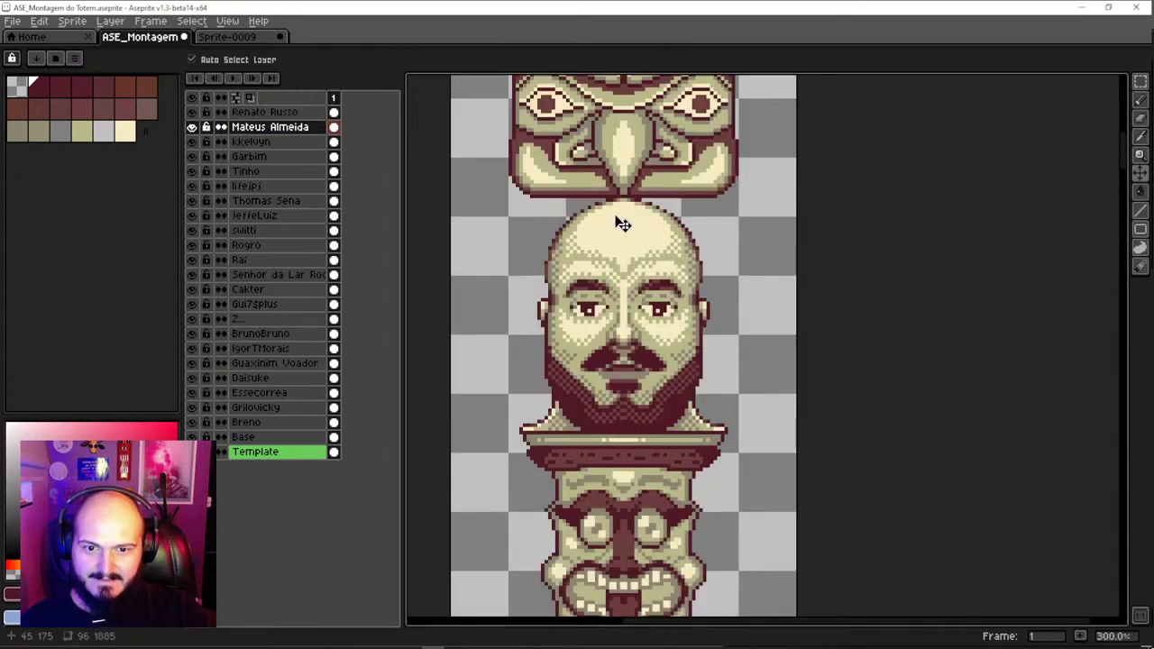
{"action": "scroll", "coordinate": [622, 224], "scroll_direction": "down", "scroll_amount": 4}
{"action": "scroll", "coordinate": [620, 245], "scroll_direction": "up", "scroll_amount": 5}
{"action": "left_click_drag", "start_coordinate": [620, 247], "coordinate": [636, 335]}
{"action": "scroll", "coordinate": [602, 291], "scroll_direction": "down", "scroll_amount": 1}
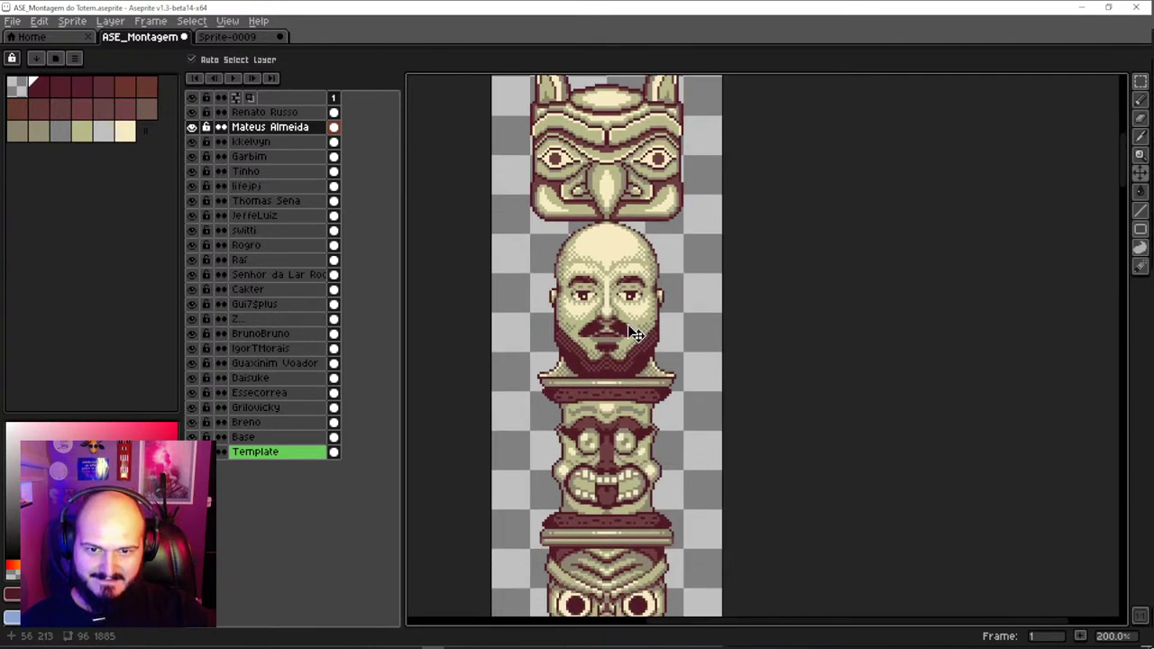
{"action": "scroll", "coordinate": [636, 334], "scroll_direction": "down", "scroll_amount": 1}
{"action": "left_click_drag", "start_coordinate": [661, 376], "coordinate": [651, 307]}
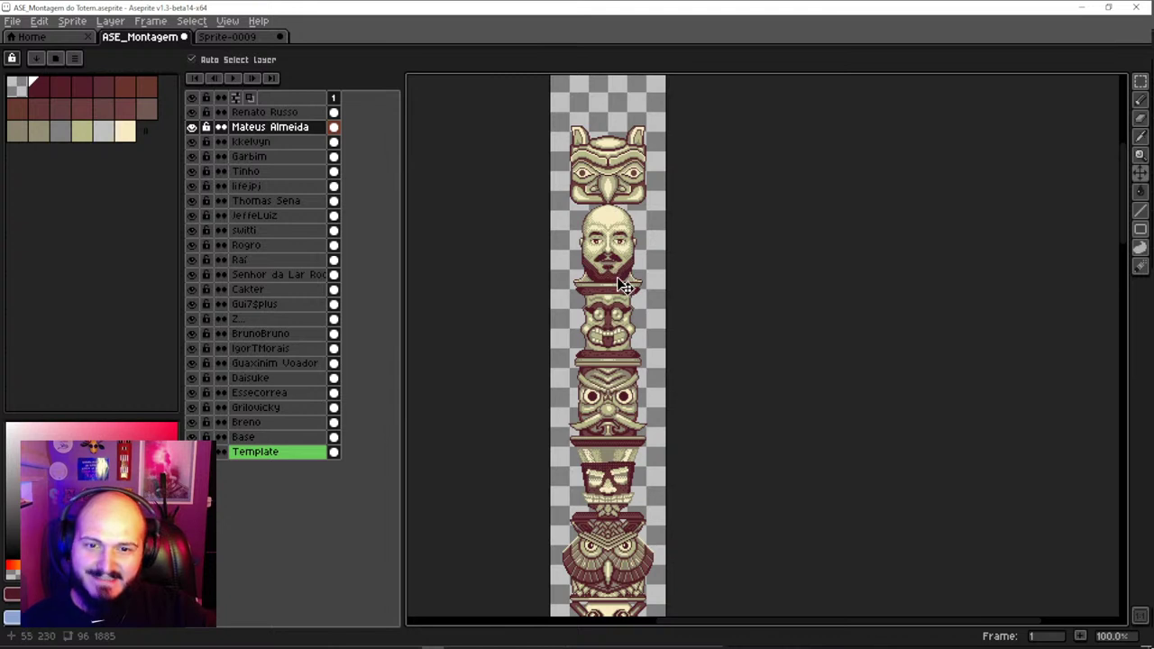
{"action": "left_click", "coordinate": [620, 325]}
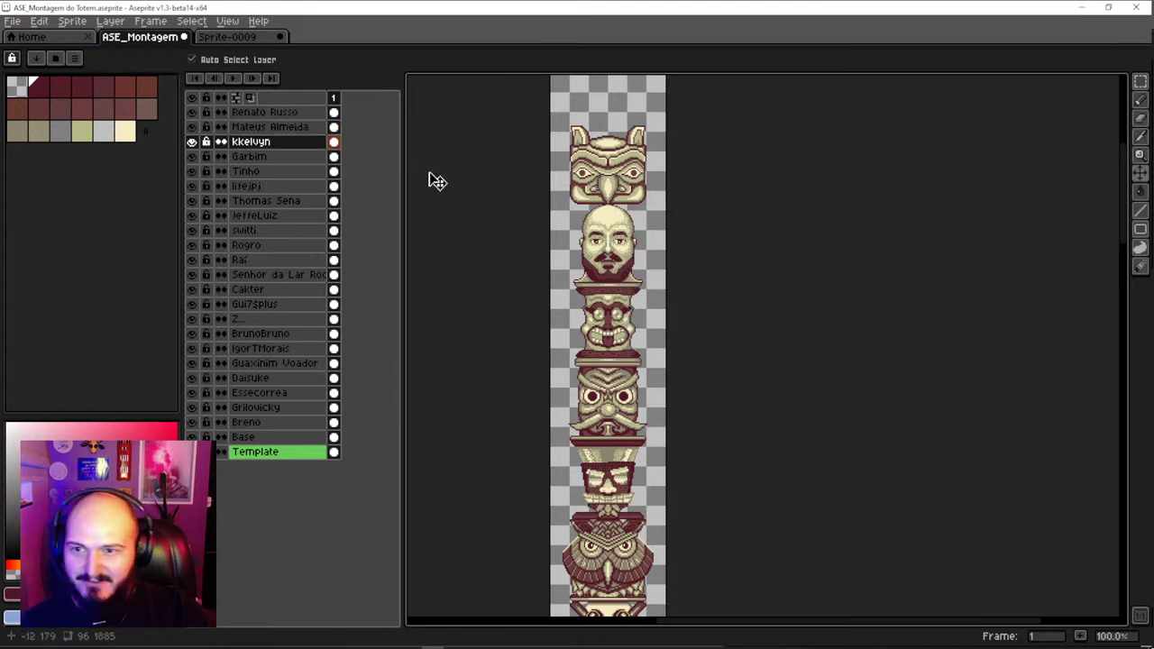
{"action": "left_click", "coordinate": [283, 129], "text": "ctrl"}
{"action": "left_click_drag", "start_coordinate": [611, 267], "coordinate": [623, 334]}
{"action": "scroll", "coordinate": [634, 336], "scroll_direction": "up", "scroll_amount": 2}
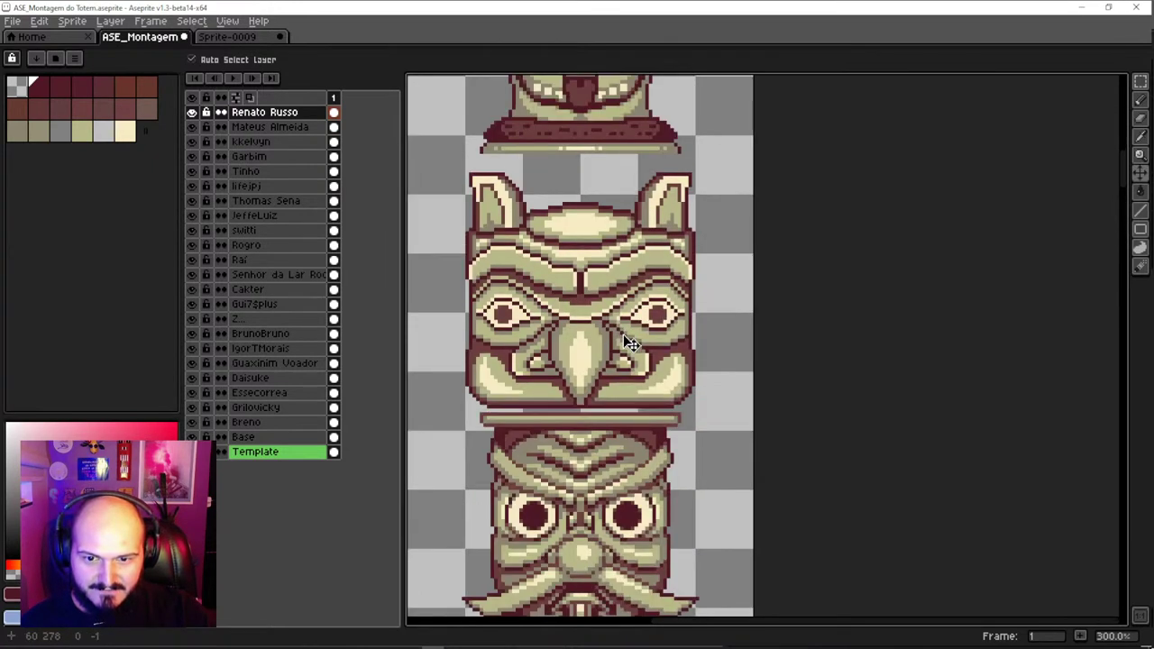
{"action": "key", "text": "ctrl+z"}
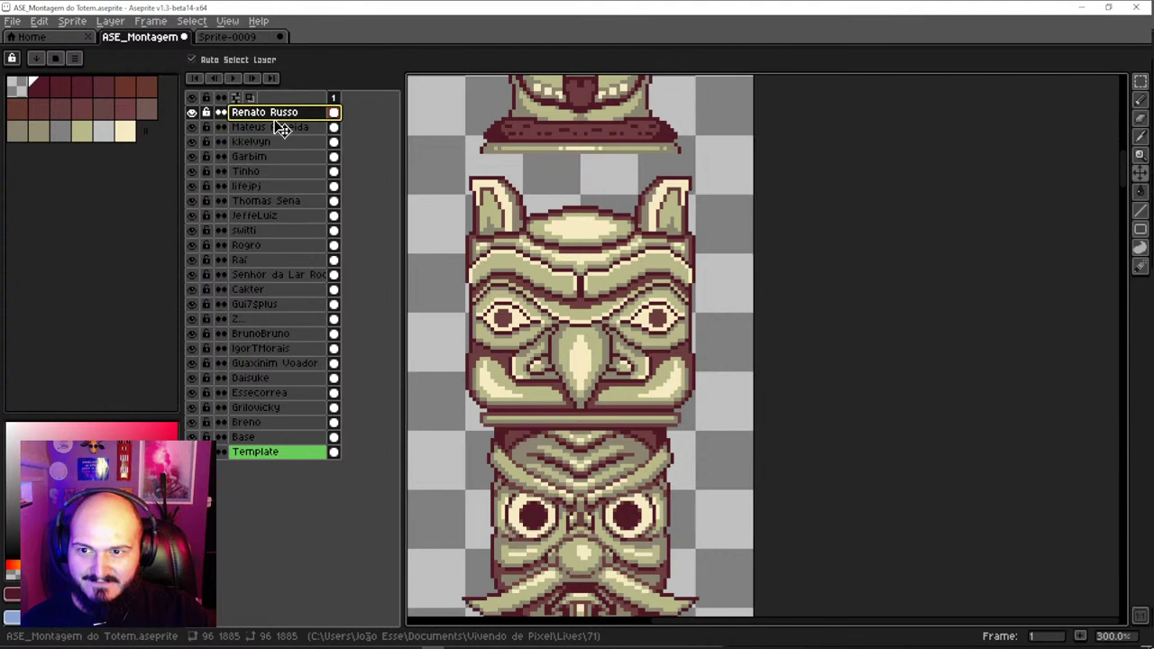
Move the eagle's layer below the face's layer and slide the tiki face down onto the eagle
{"action": "left_click", "coordinate": [278, 141]}
{"action": "left_click_drag", "start_coordinate": [286, 112], "coordinate": [291, 135]}
{"action": "scroll", "coordinate": [557, 239], "scroll_direction": "up", "scroll_amount": 1}
{"action": "left_click_drag", "start_coordinate": [554, 233], "coordinate": [578, 244]}
{"action": "scroll", "coordinate": [635, 272], "scroll_direction": "up", "scroll_amount": 1}
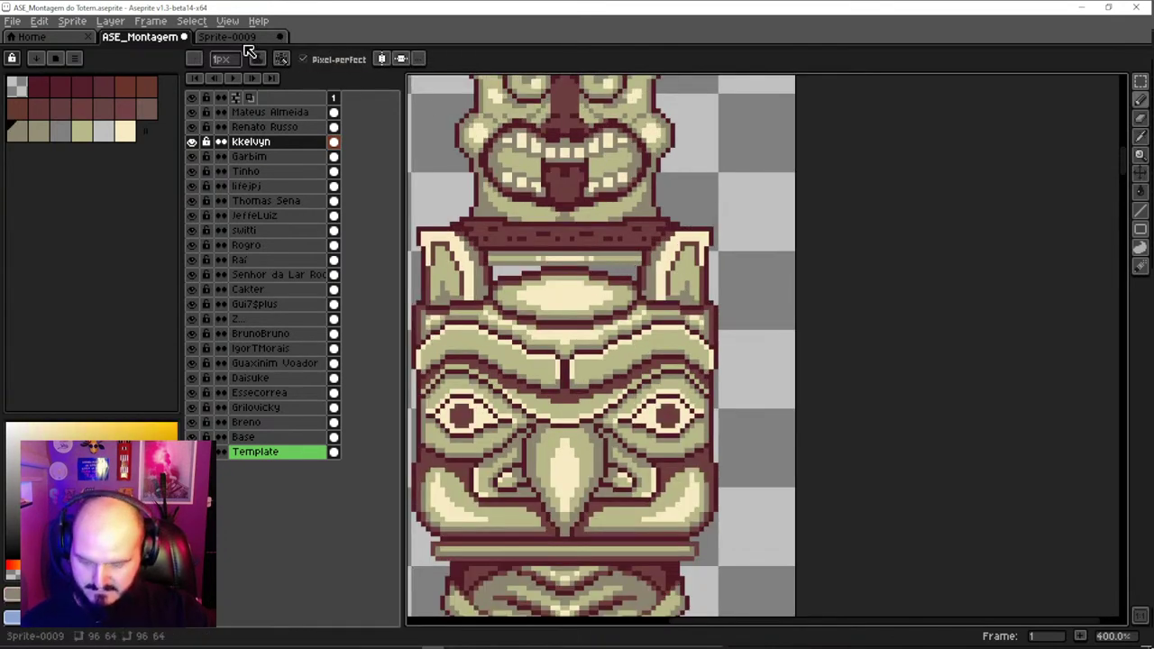
Turn on vertical symmetry and lower the bearded head about 40 px onto the totem
{"action": "left_click", "coordinate": [381, 58]}
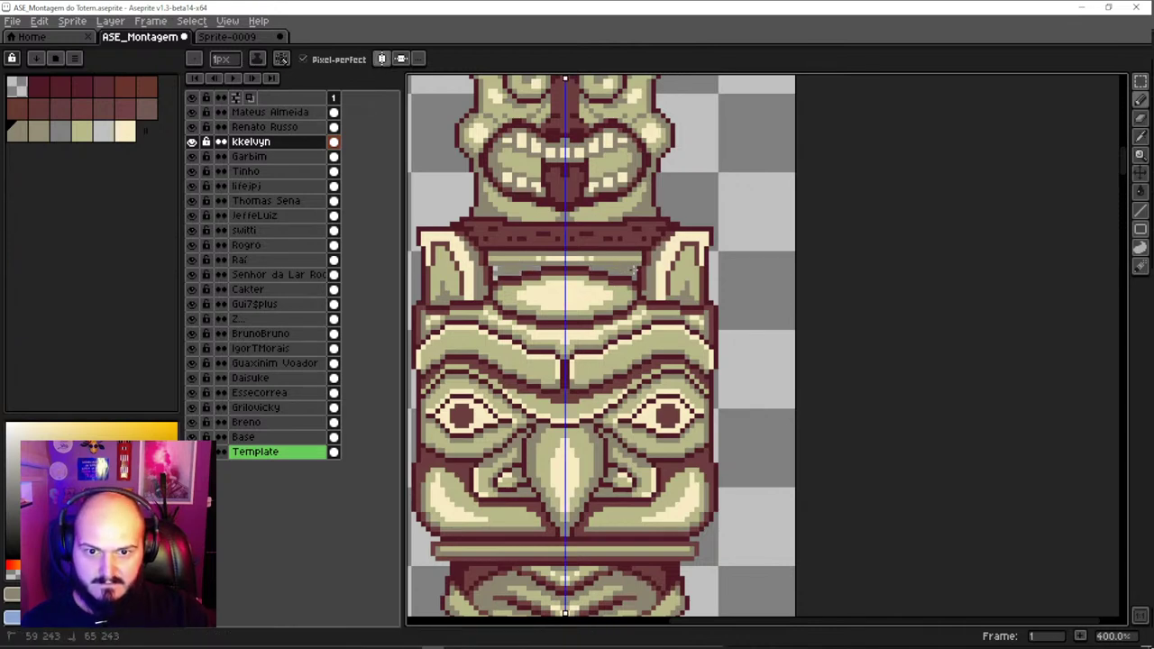
{"action": "scroll", "coordinate": [631, 278], "scroll_direction": "down", "scroll_amount": 2}
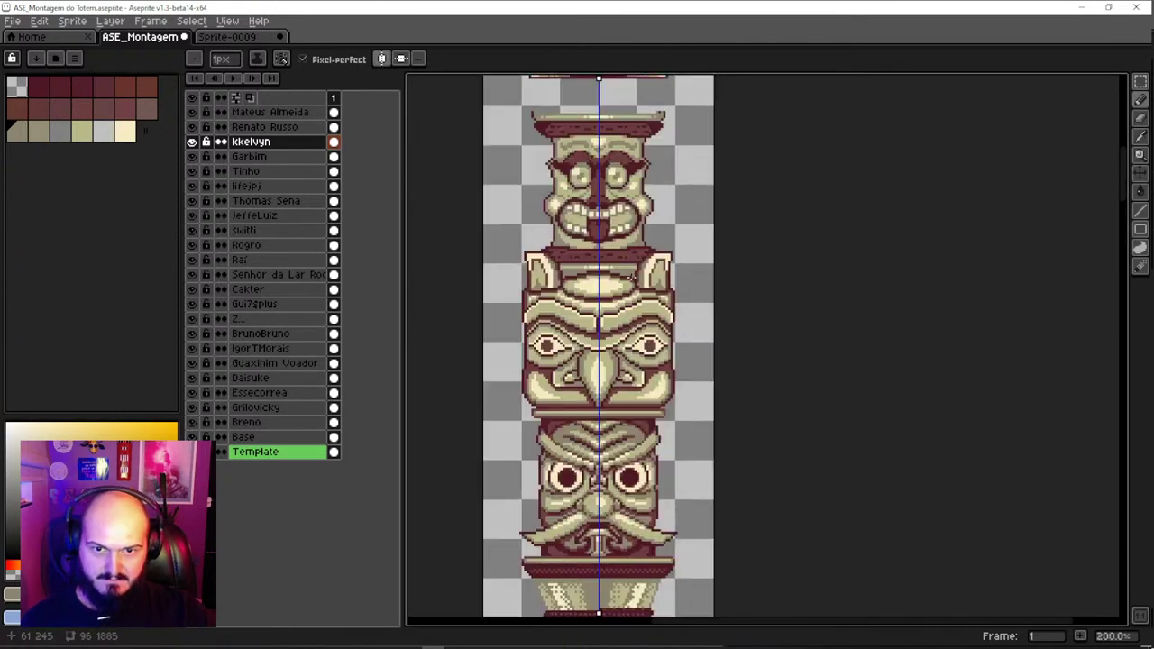
{"action": "key", "text": "v"}
{"action": "left_click_drag", "start_coordinate": [622, 245], "coordinate": [631, 266]}
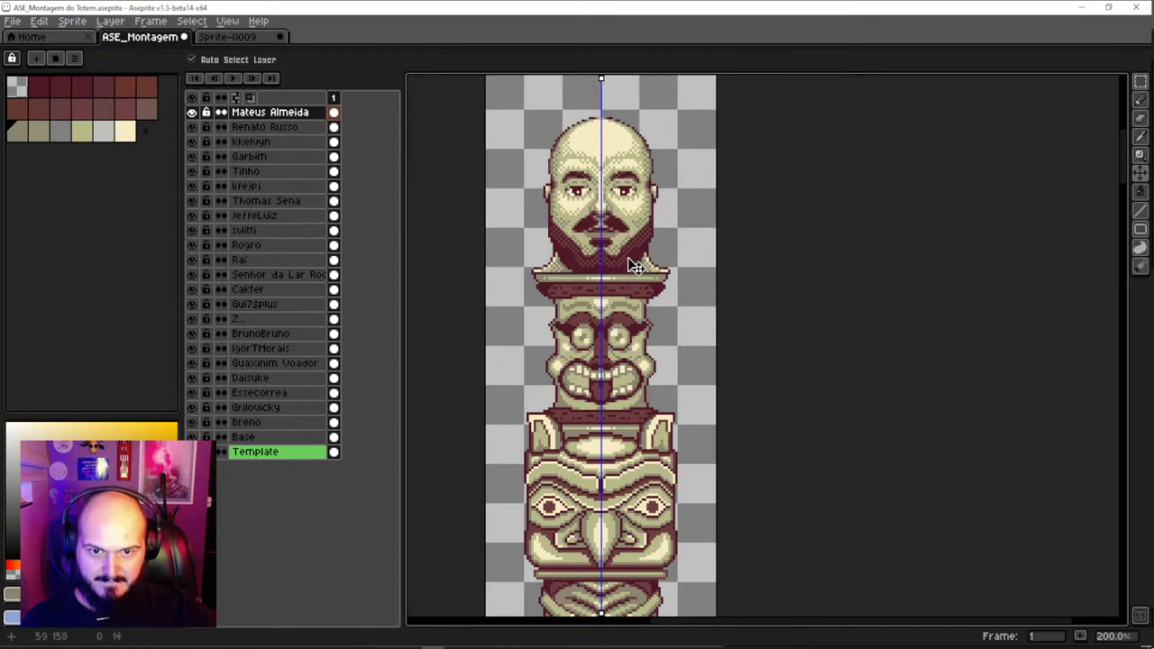
{"action": "scroll", "coordinate": [577, 271], "scroll_direction": "up", "scroll_amount": 3}
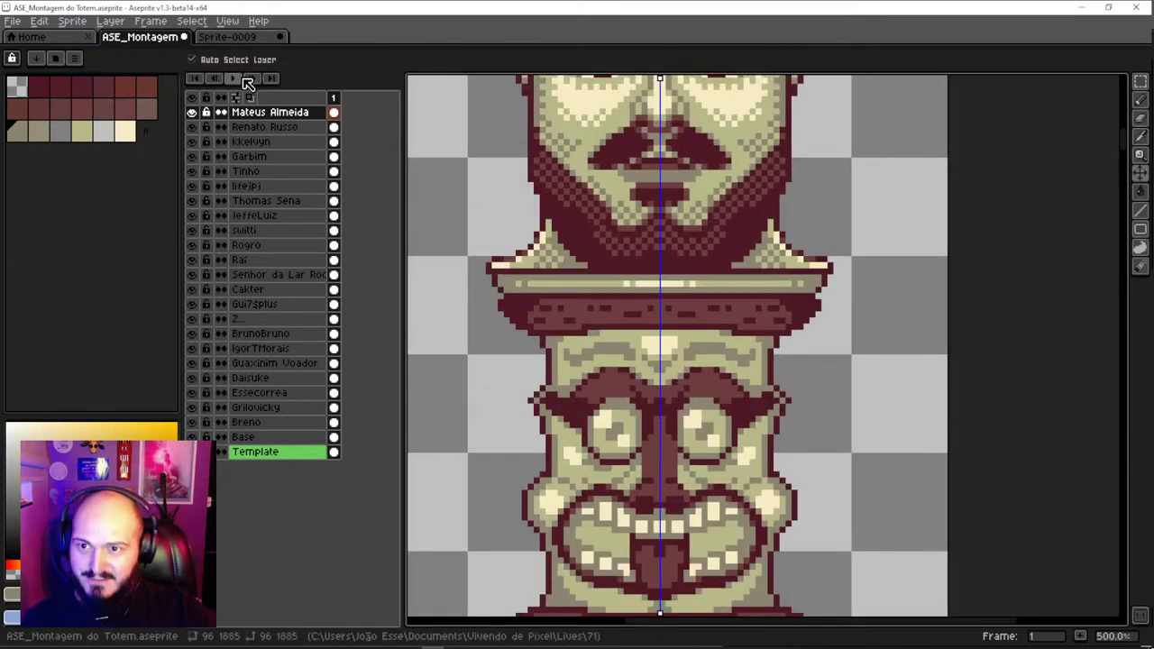
Select and adjust the left and right collar tips of the bearded head with the Rectangular Marquee
{"action": "key", "text": "b"}
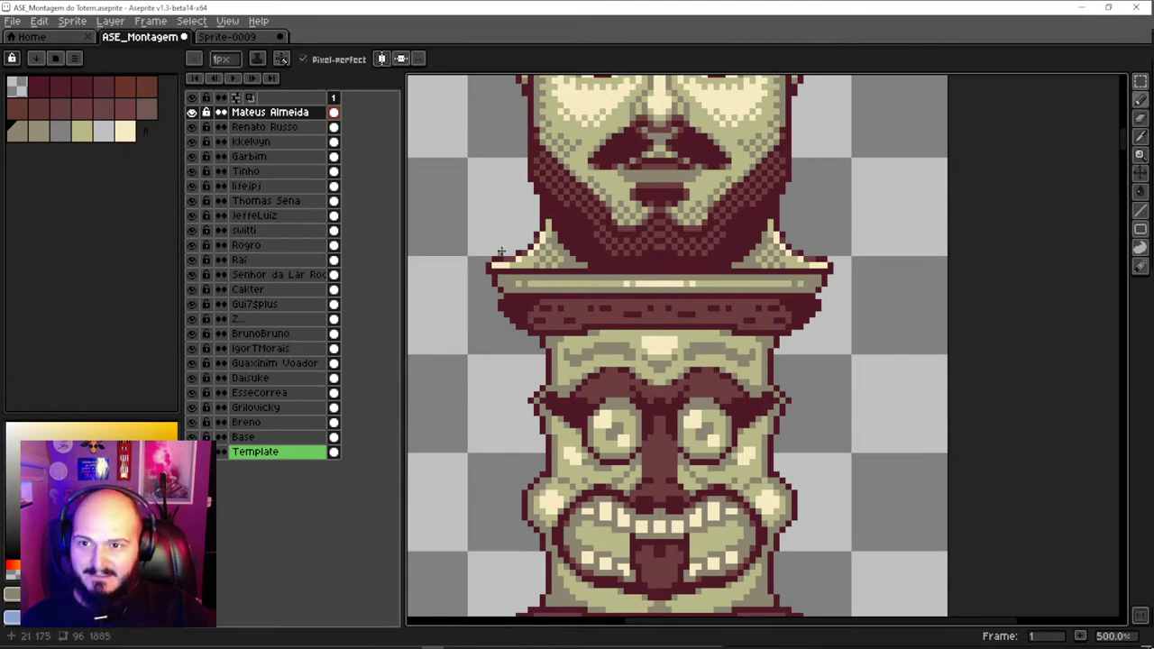
{"action": "key", "text": "m"}
{"action": "mouse_move", "coordinate": [471, 233]}
{"action": "left_mouse_down"}
{"action": "mouse_move", "coordinate": [494, 275]}
{"action": "mouse_move", "coordinate": [538, 272]}
{"action": "mouse_move", "coordinate": [501, 261]}
{"action": "mouse_move", "coordinate": [514, 276]}
{"action": "left_mouse_up"}
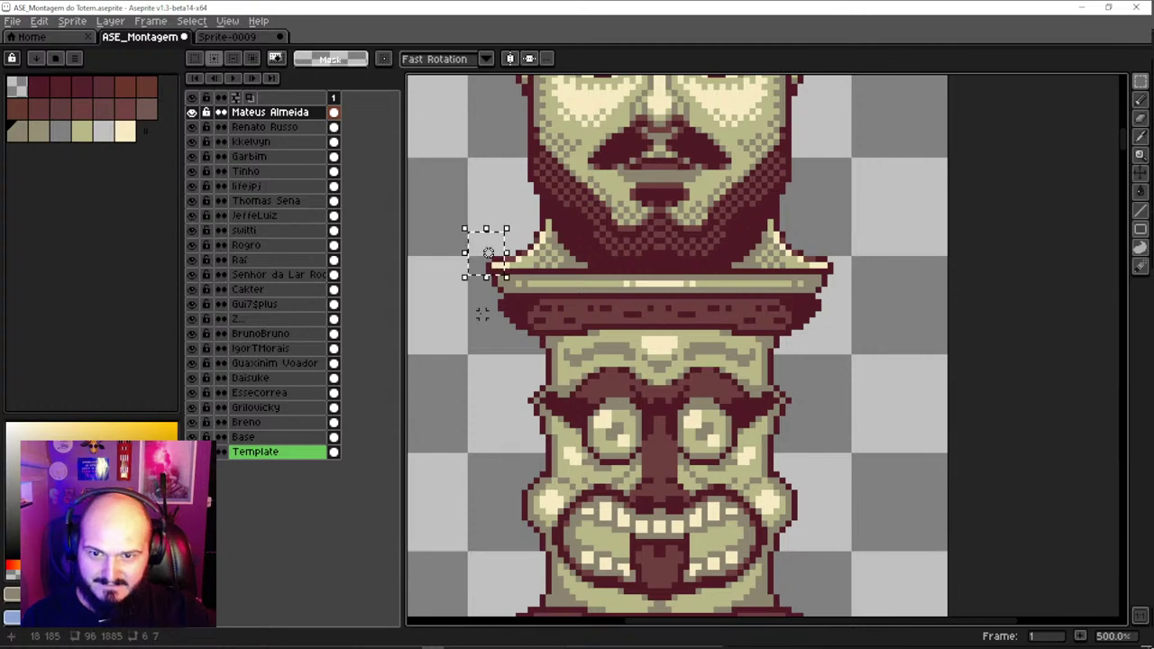
{"action": "key", "text": "ctrl+t"}
{"action": "key", "text": "ctrl+d"}
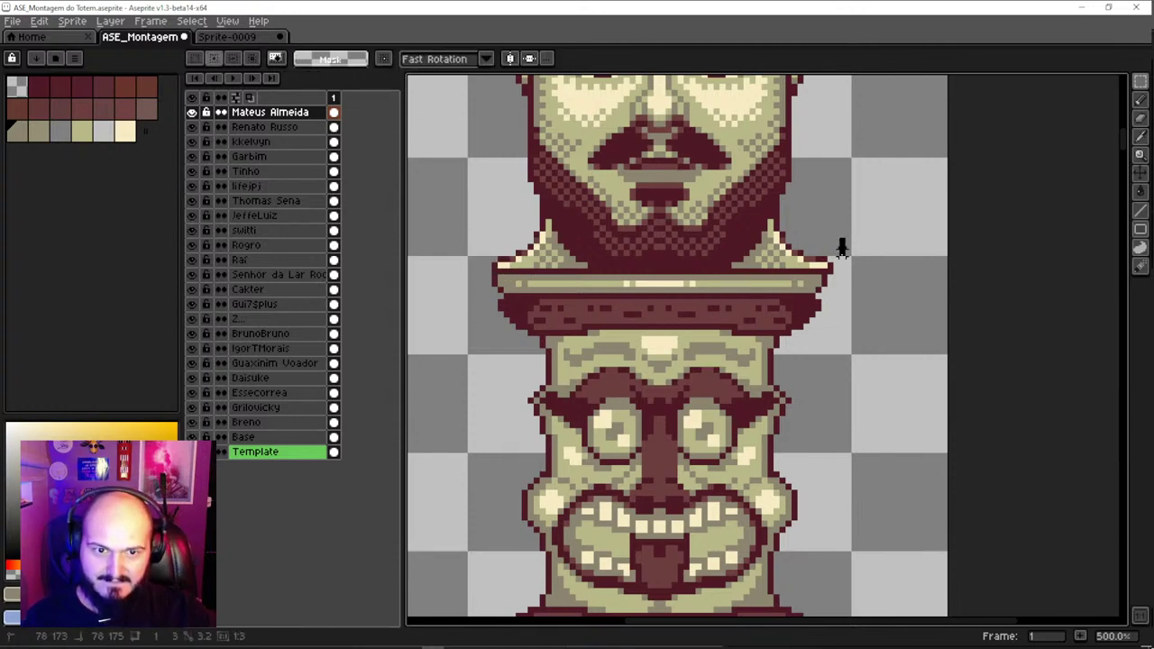
{"action": "left_click_drag", "start_coordinate": [813, 269], "coordinate": [855, 216]}
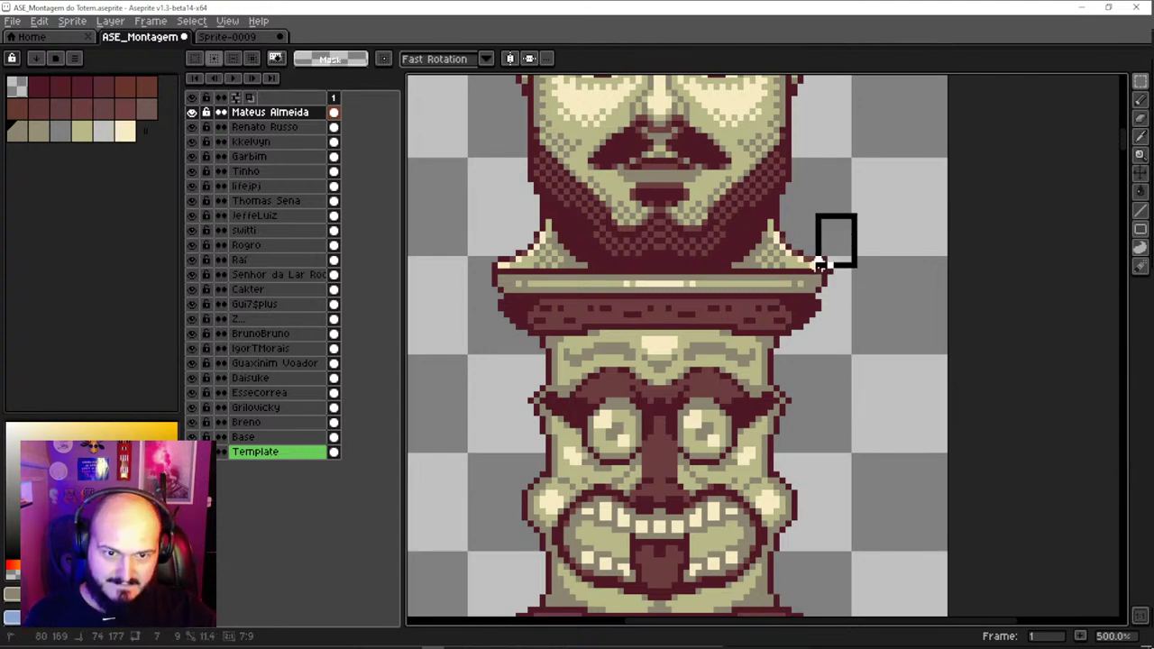
{"action": "left_click_drag", "start_coordinate": [820, 264], "coordinate": [820, 275]}
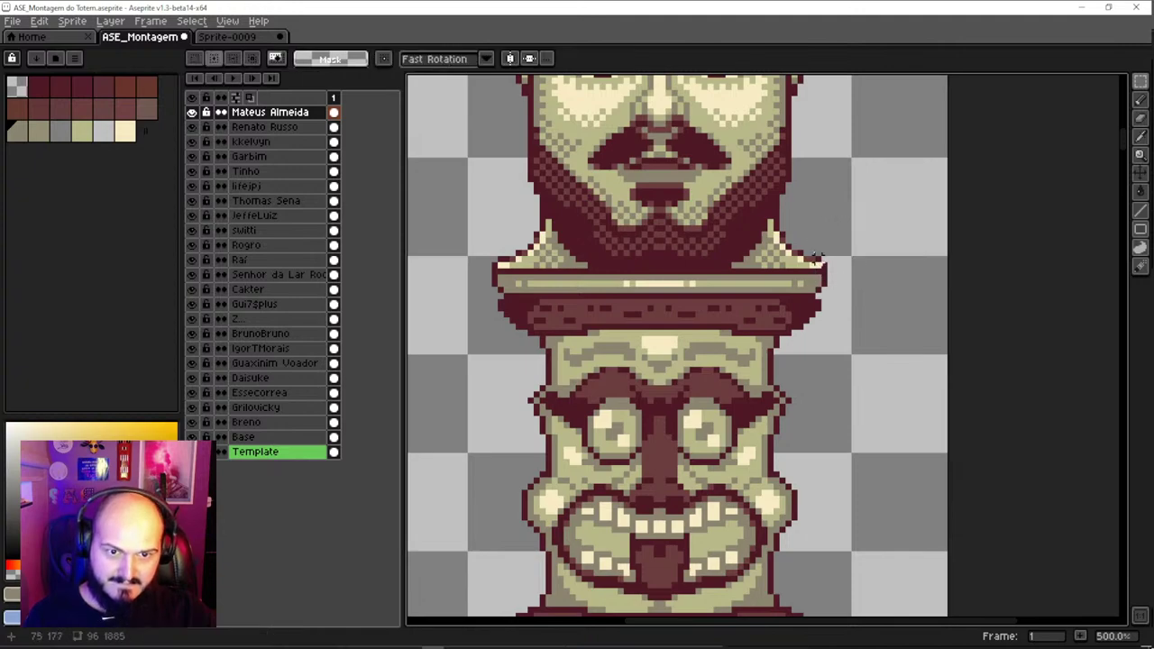
{"action": "scroll", "coordinate": [772, 254], "scroll_direction": "down", "scroll_amount": 4}
{"action": "scroll", "coordinate": [772, 255], "scroll_direction": "up", "scroll_amount": 2}
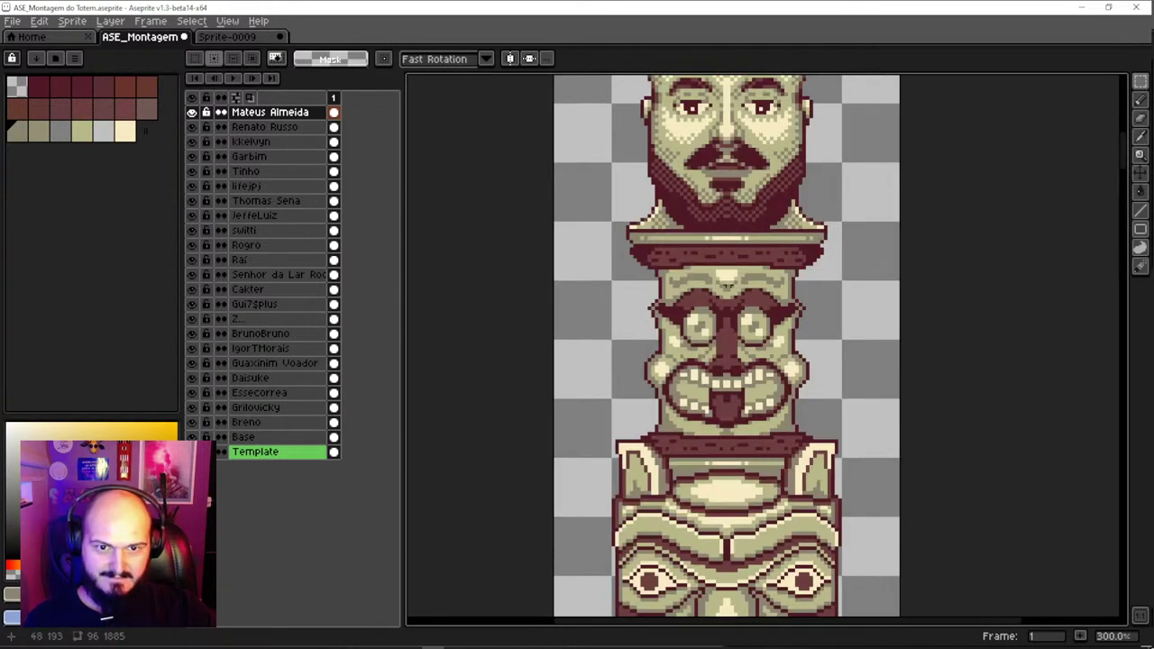
Zoom over the totem to inspect the stacked faces and save the file with Ctrl+S
{"action": "scroll", "coordinate": [613, 213], "scroll_direction": "up", "scroll_amount": 2}
{"action": "scroll", "coordinate": [647, 249], "scroll_direction": "down", "scroll_amount": 4}
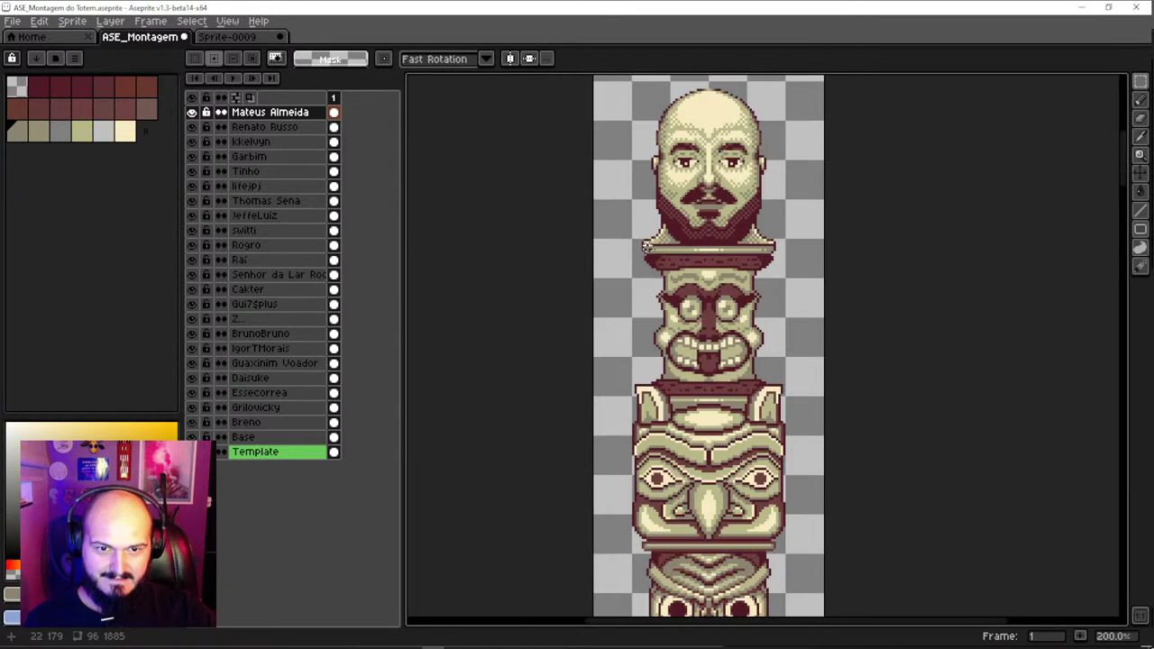
{"action": "scroll", "coordinate": [682, 193], "scroll_direction": "up", "scroll_amount": 1}
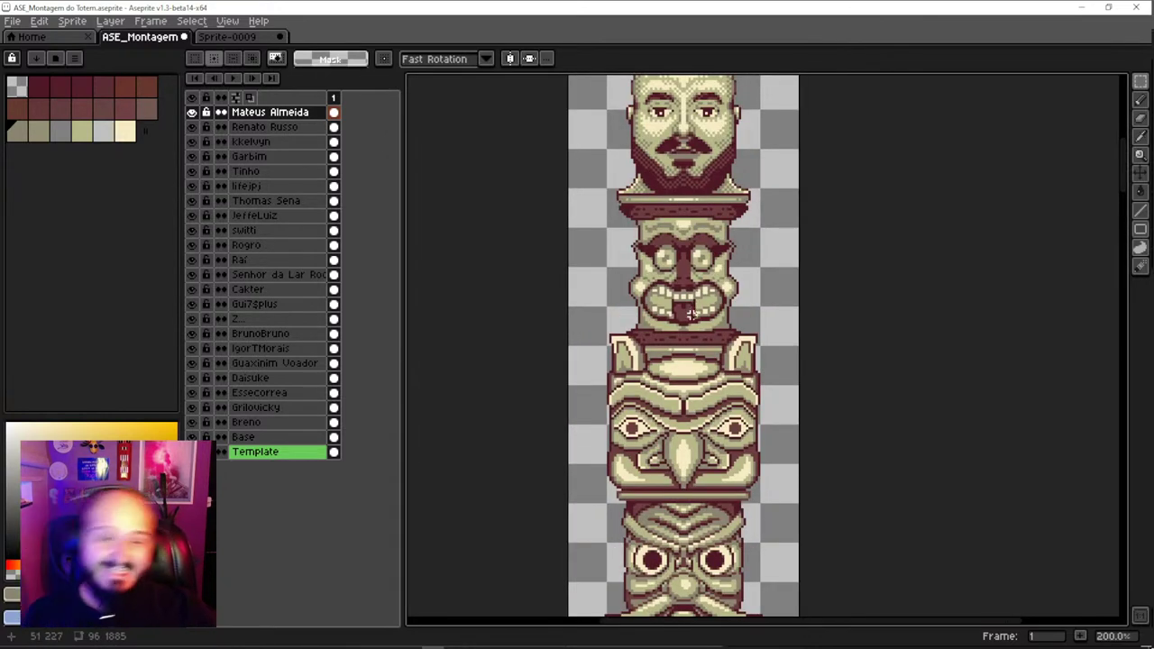
{"action": "key", "text": "ctrl+s"}
{"action": "scroll", "coordinate": [697, 320], "scroll_direction": "down", "scroll_amount": 1}
{"action": "scroll", "coordinate": [716, 401], "scroll_direction": "up", "scroll_amount": 2}
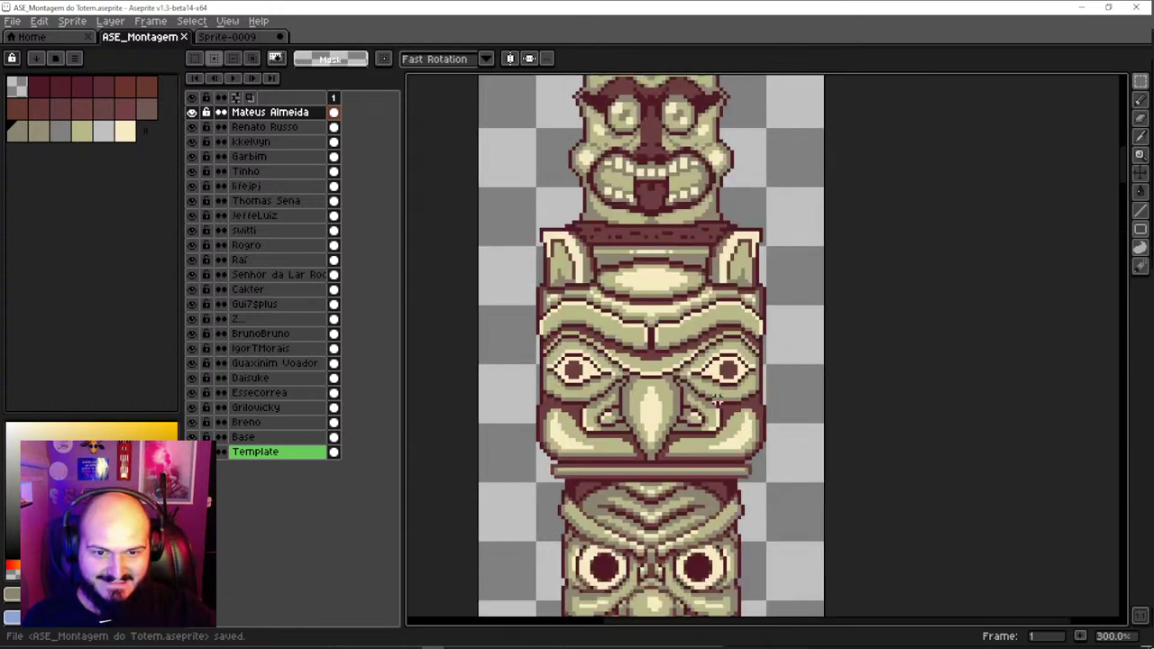
{"action": "scroll", "coordinate": [688, 286], "scroll_direction": "down", "scroll_amount": 1}
{"action": "scroll", "coordinate": [688, 361], "scroll_direction": "up", "scroll_amount": 3}
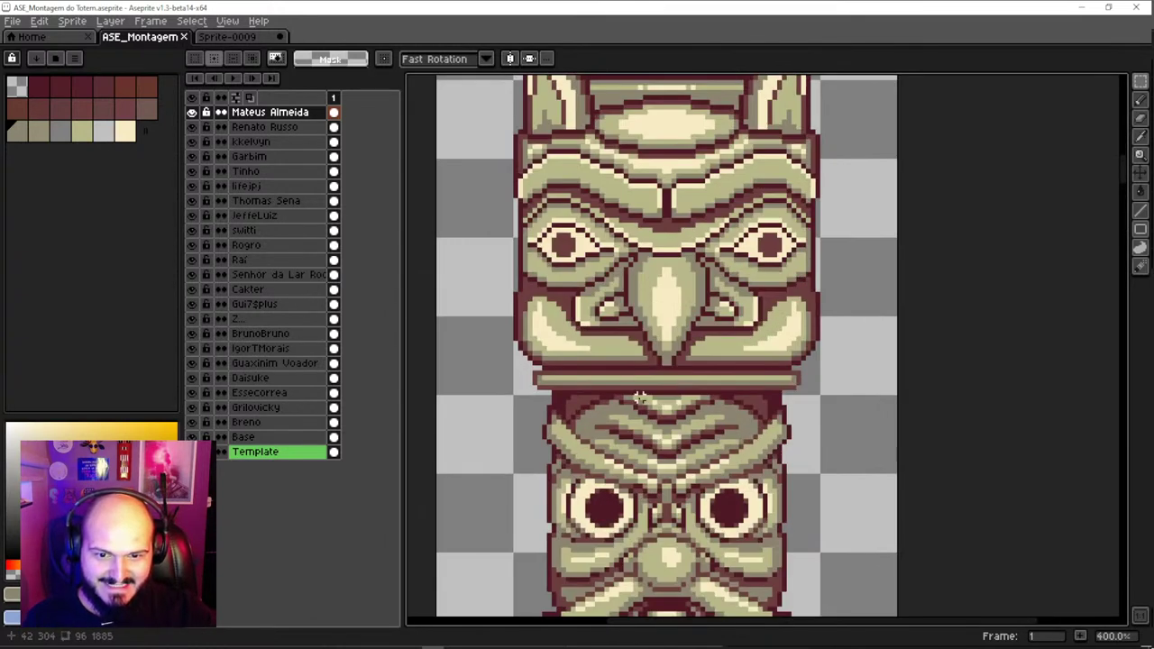
Switch to the Move tool, inspect the stack again, and resave the totem file
{"action": "key", "text": "v"}
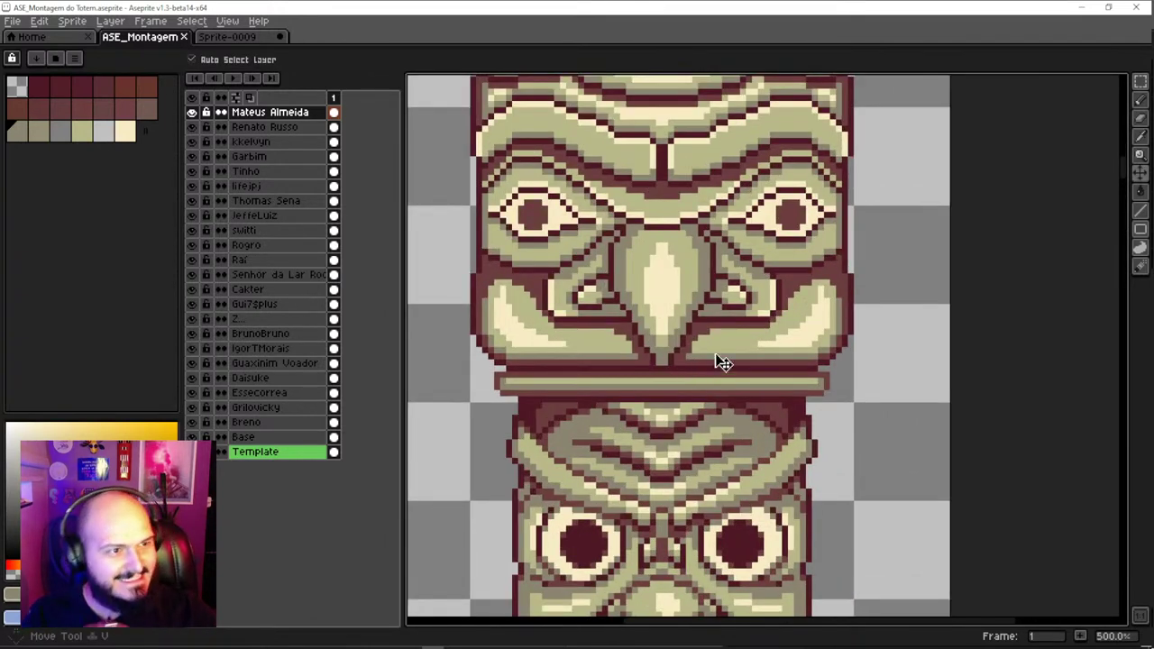
{"action": "scroll", "coordinate": [729, 352], "scroll_direction": "down", "scroll_amount": 4}
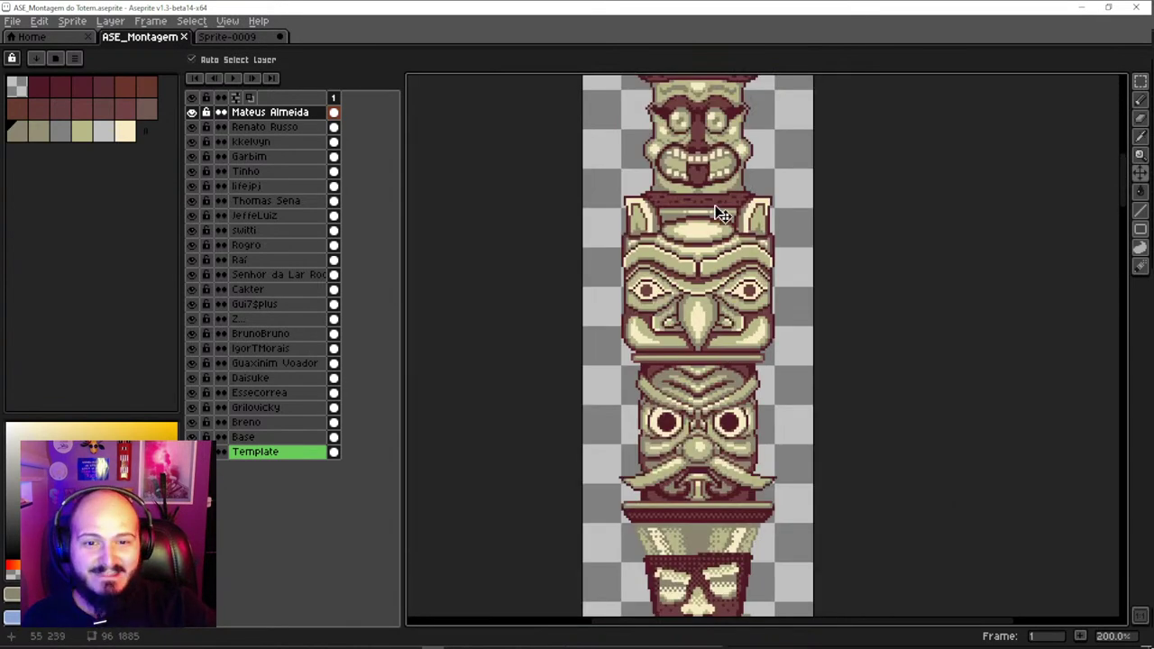
{"action": "scroll", "coordinate": [695, 271], "scroll_direction": "up", "scroll_amount": 2}
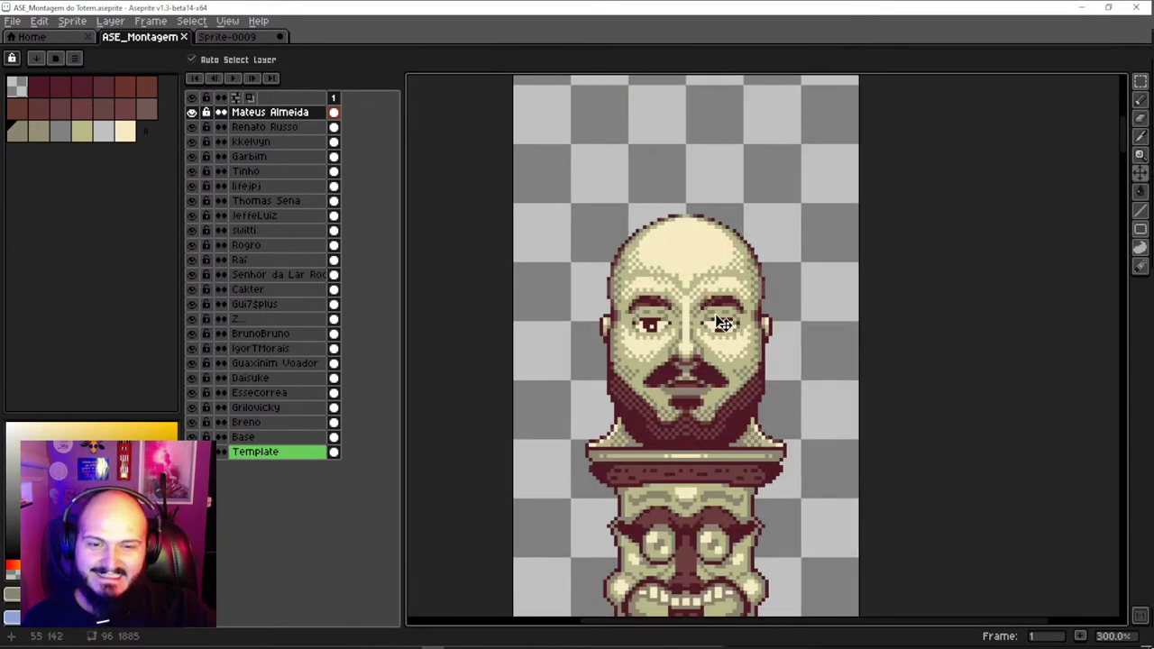
{"action": "scroll", "coordinate": [712, 323], "scroll_direction": "down", "scroll_amount": 1}
{"action": "scroll", "coordinate": [656, 317], "scroll_direction": "up", "scroll_amount": 1}
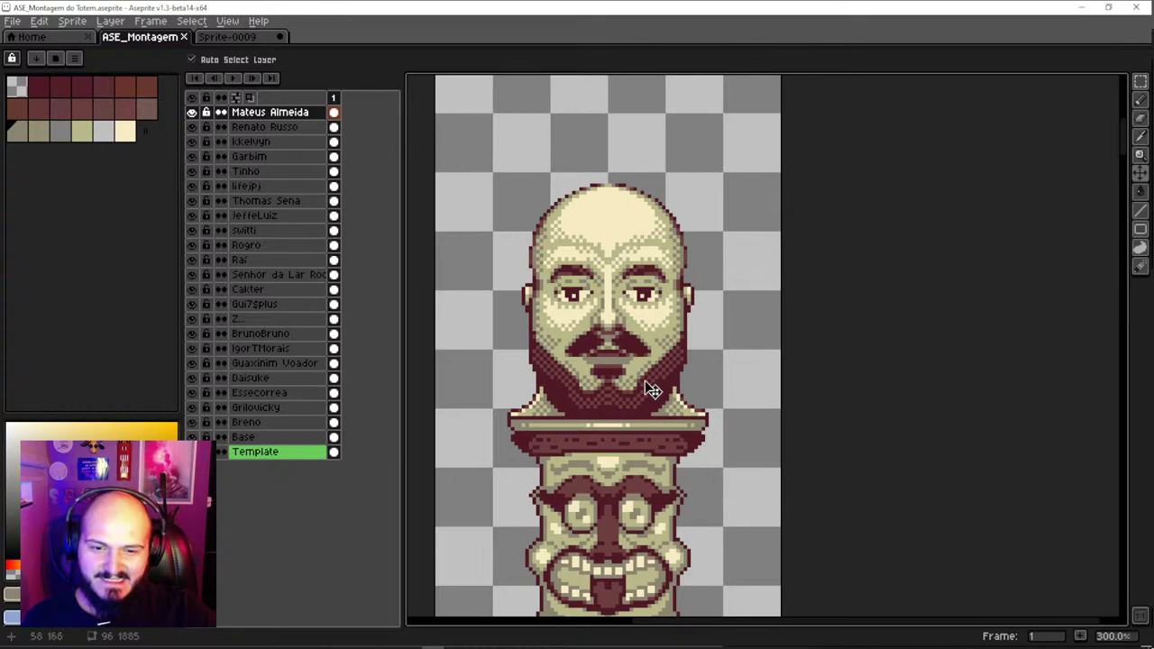
{"action": "scroll", "coordinate": [615, 304], "scroll_direction": "up", "scroll_amount": 3}
{"action": "scroll", "coordinate": [615, 305], "scroll_direction": "down", "scroll_amount": 3}
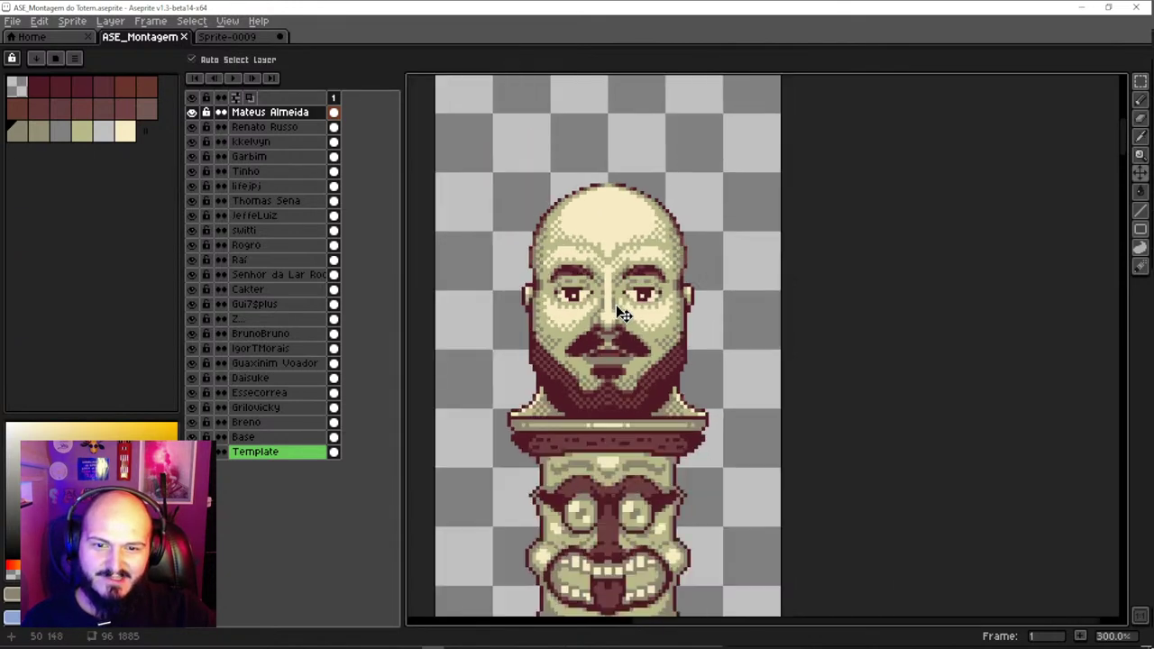
{"action": "scroll", "coordinate": [616, 304], "scroll_direction": "down", "scroll_amount": 2}
{"action": "scroll", "coordinate": [621, 397], "scroll_direction": "up", "scroll_amount": 2}
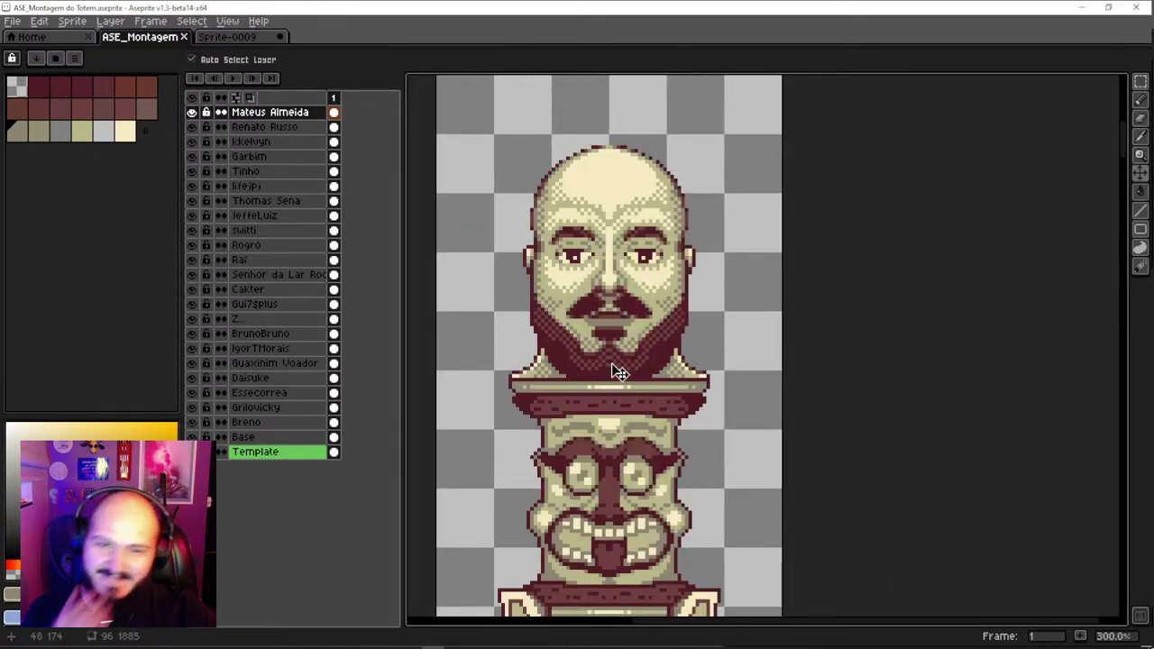
{"action": "key", "text": "ctrl+s"}
Zoom in and out over the totem to review the saved stack
{"action": "scroll", "coordinate": [587, 335], "scroll_direction": "down", "scroll_amount": 2}
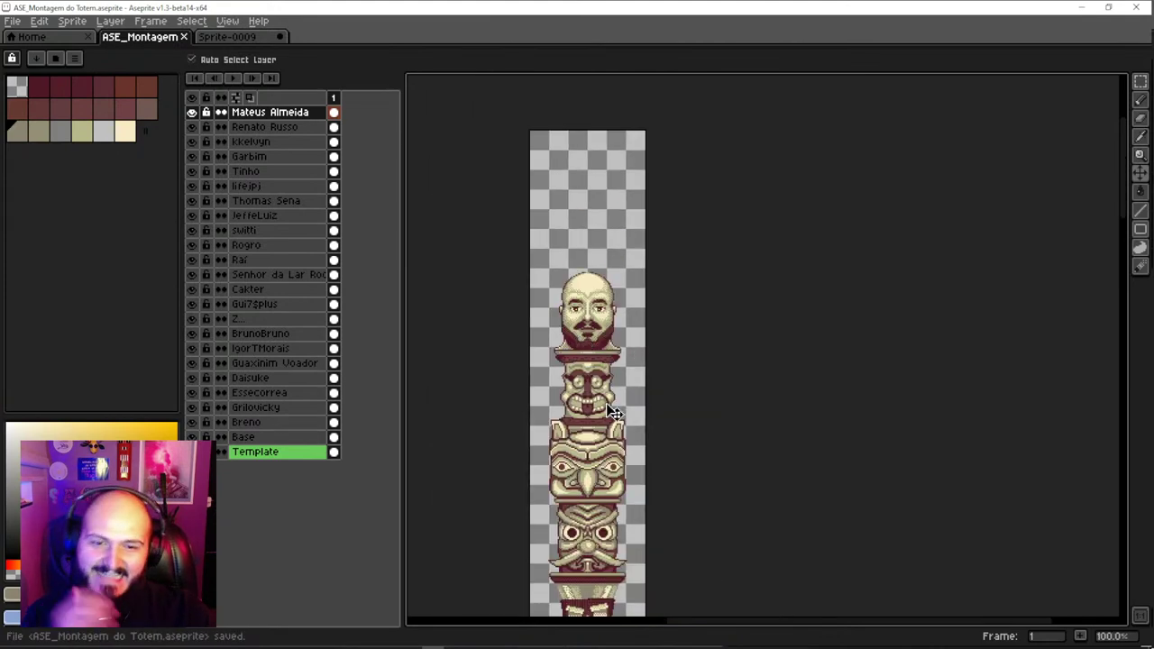
{"action": "scroll", "coordinate": [610, 361], "scroll_direction": "up", "scroll_amount": 2}
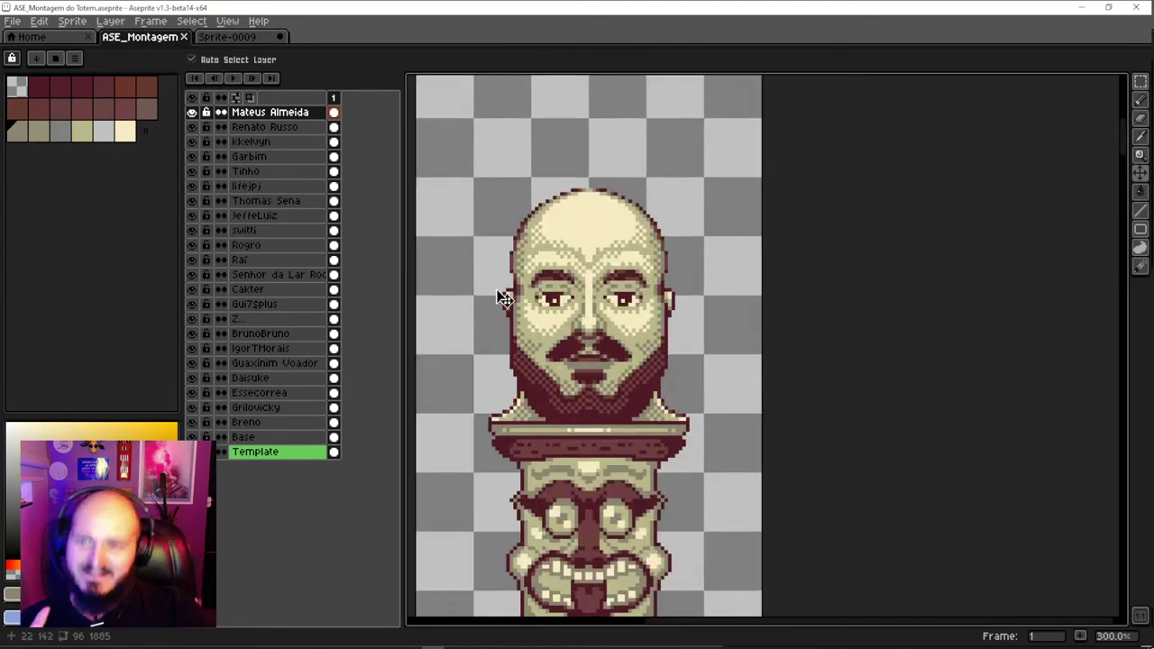
{"action": "scroll", "coordinate": [613, 360], "scroll_direction": "down", "scroll_amount": 3}
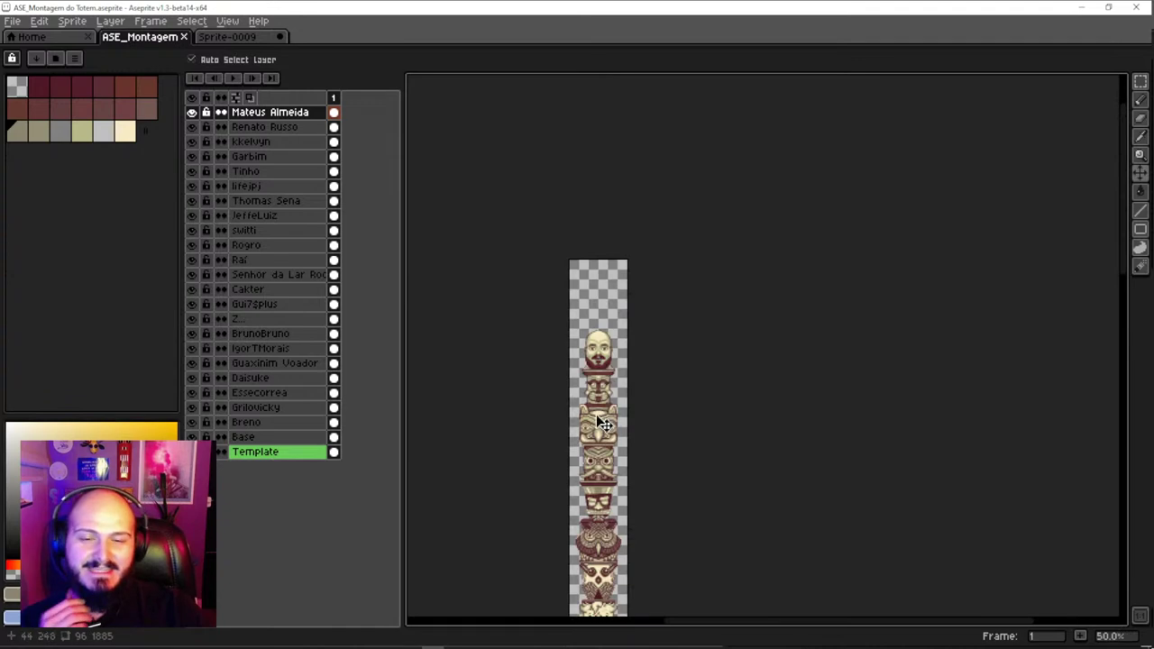
{"action": "scroll", "coordinate": [602, 422], "scroll_direction": "up", "scroll_amount": 3}
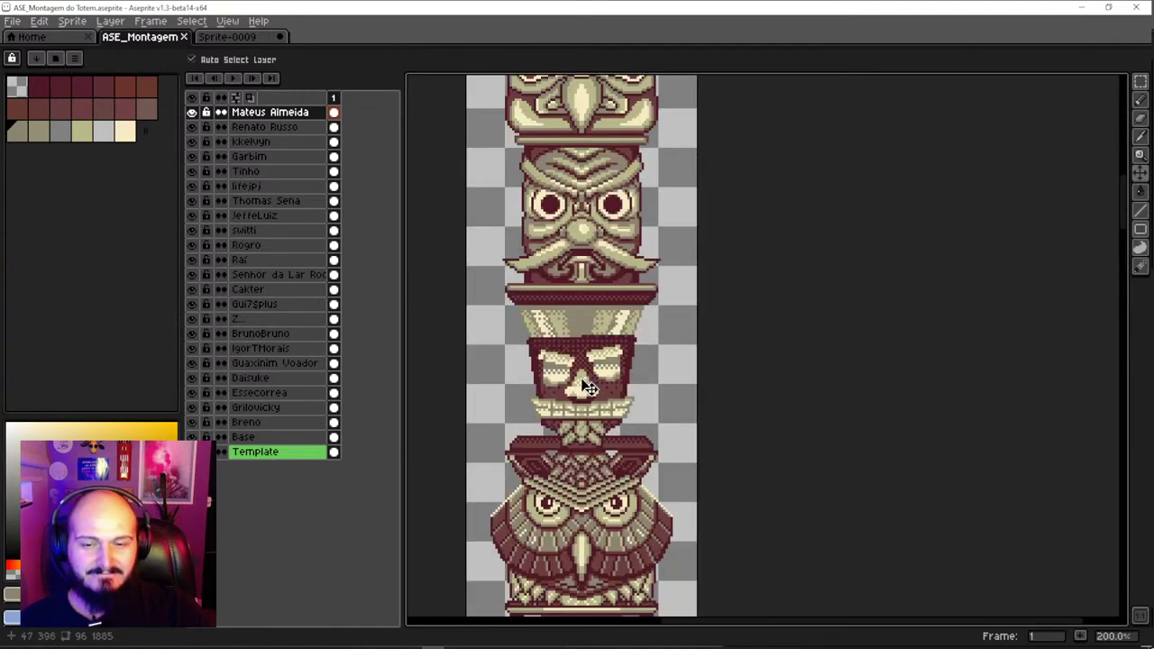
{"action": "scroll", "coordinate": [588, 387], "scroll_direction": "down", "scroll_amount": 2}
{"action": "scroll", "coordinate": [586, 382], "scroll_direction": "up", "scroll_amount": 2}
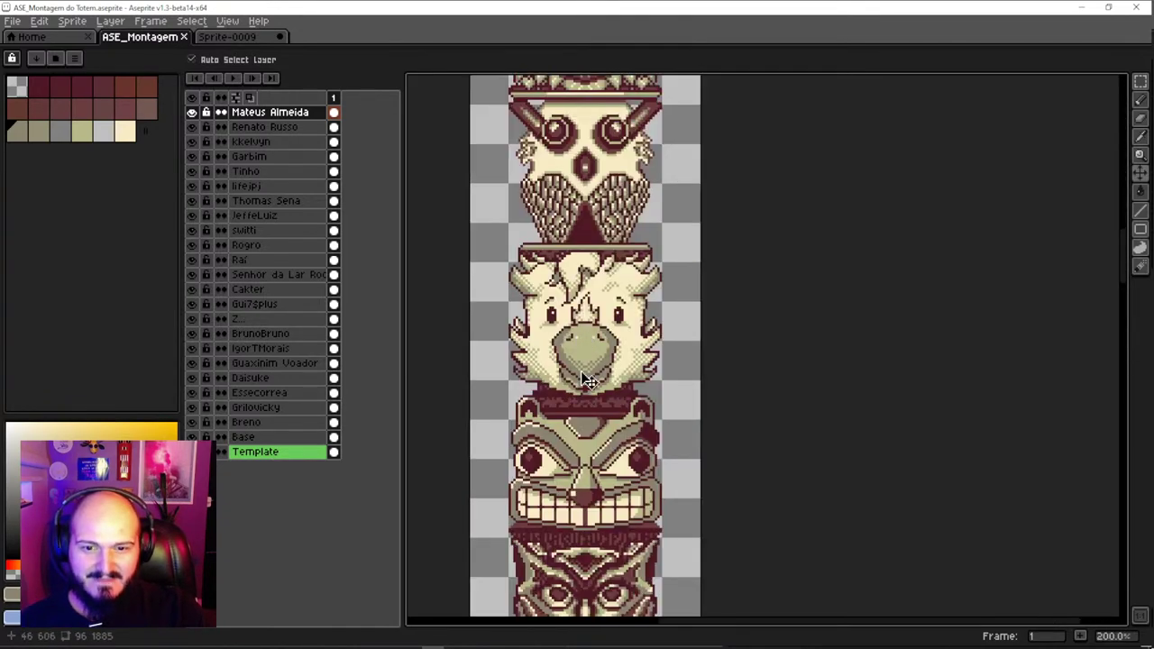
{"action": "scroll", "coordinate": [586, 382], "scroll_direction": "up", "scroll_amount": 10}
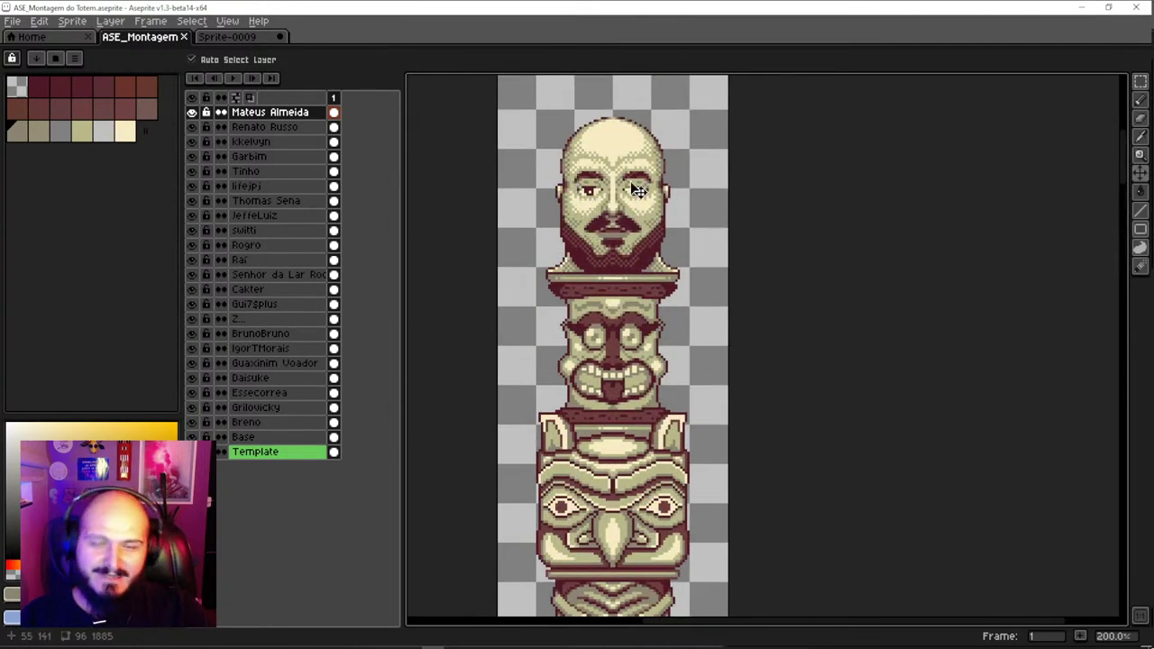
{"action": "scroll", "coordinate": [636, 191], "scroll_direction": "up", "scroll_amount": 1}
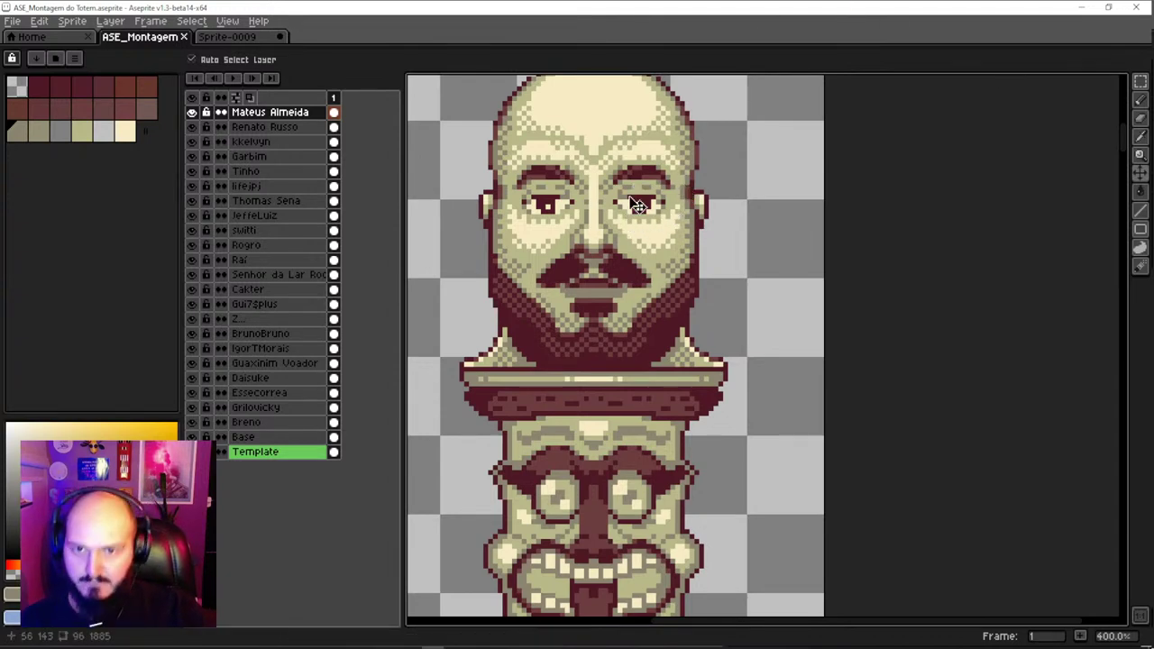
{"action": "key", "text": "ctrl+alt+c"}
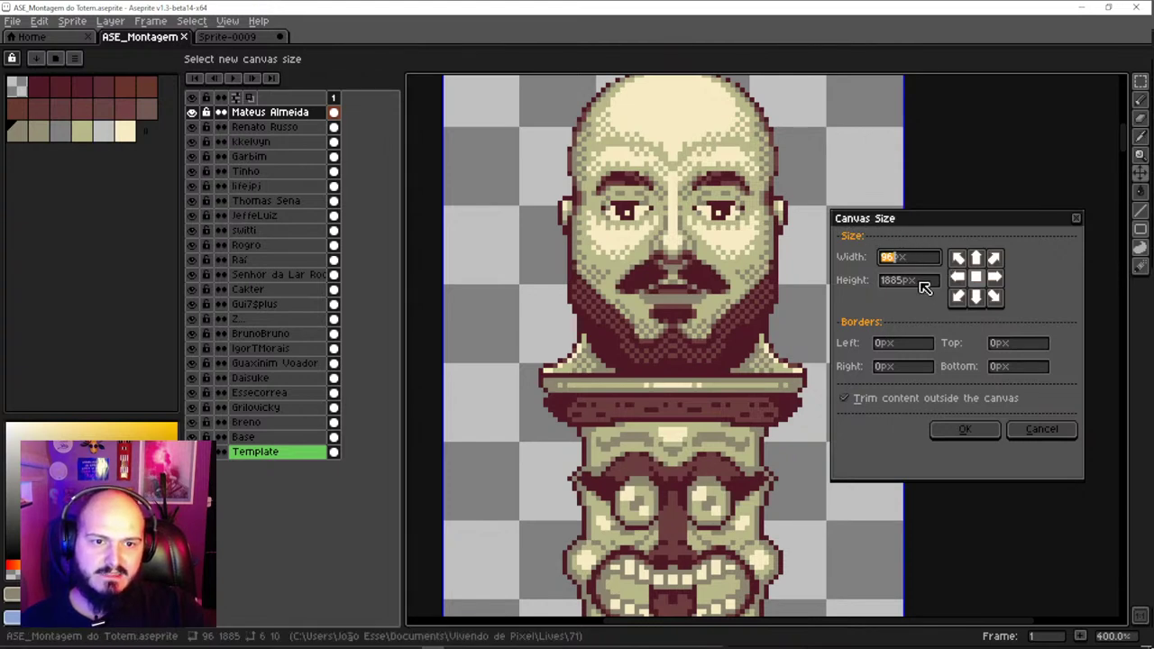
{"action": "left_click_drag", "start_coordinate": [442, 206], "coordinate": [514, 216]}
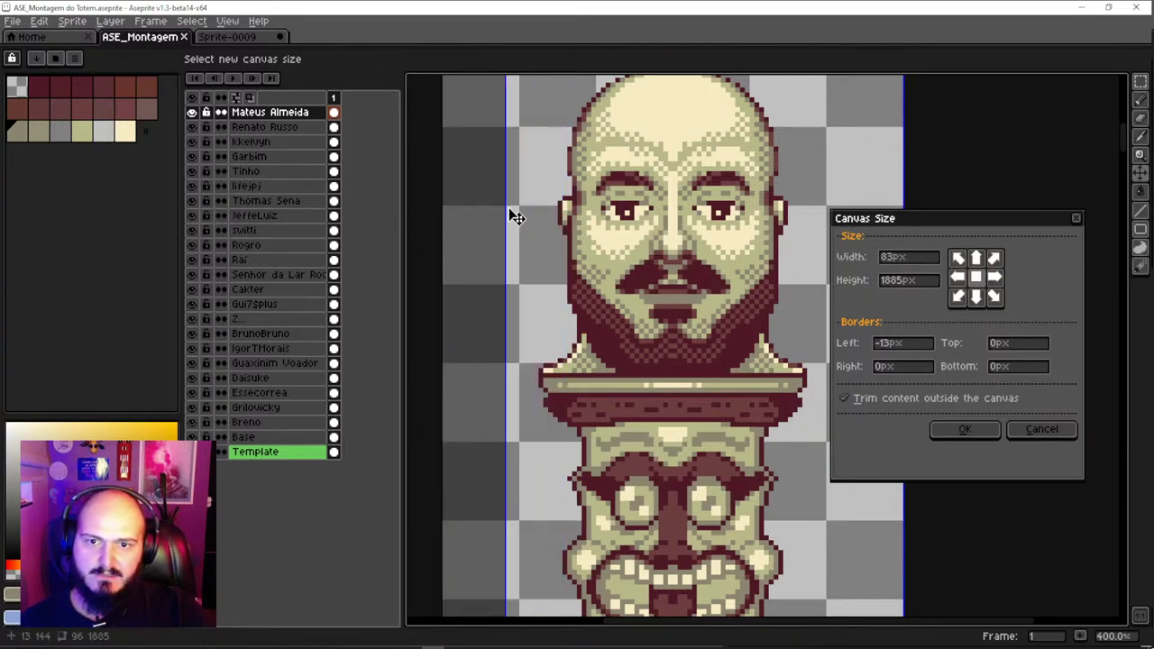
{"action": "left_click", "coordinate": [1043, 428]}
{"action": "scroll", "coordinate": [640, 374], "scroll_direction": "down", "scroll_amount": 2}
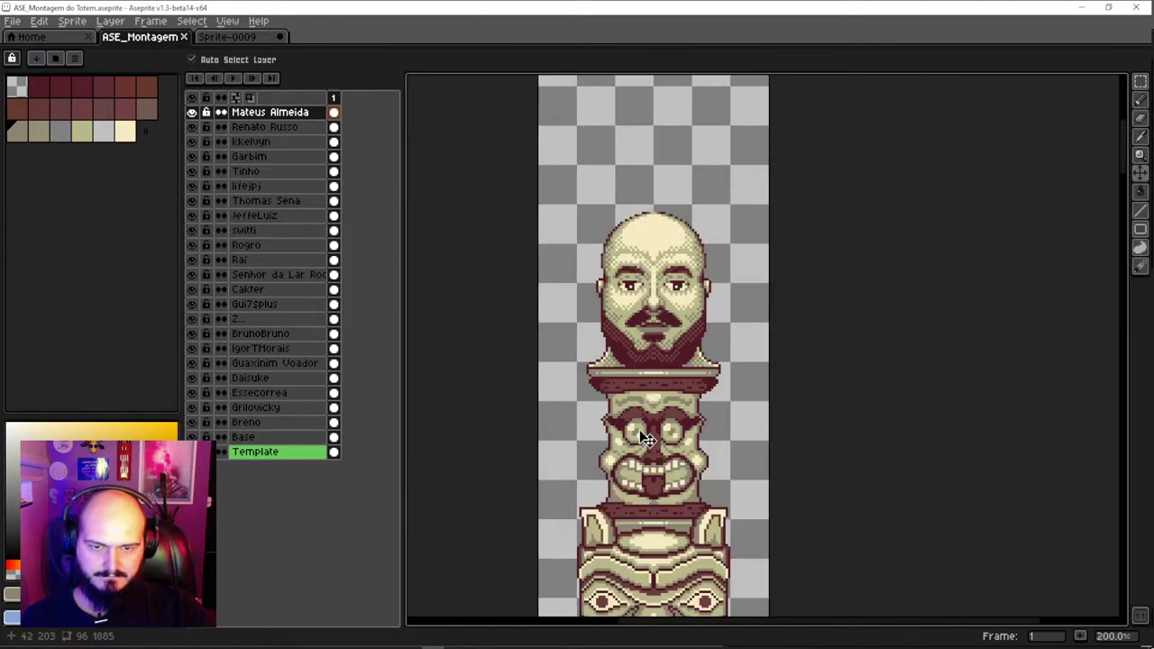
Zoom in to 300% on the skull face and the tusked, horned mask beneath it
{"action": "scroll", "coordinate": [640, 429], "scroll_direction": "down", "scroll_amount": 10}
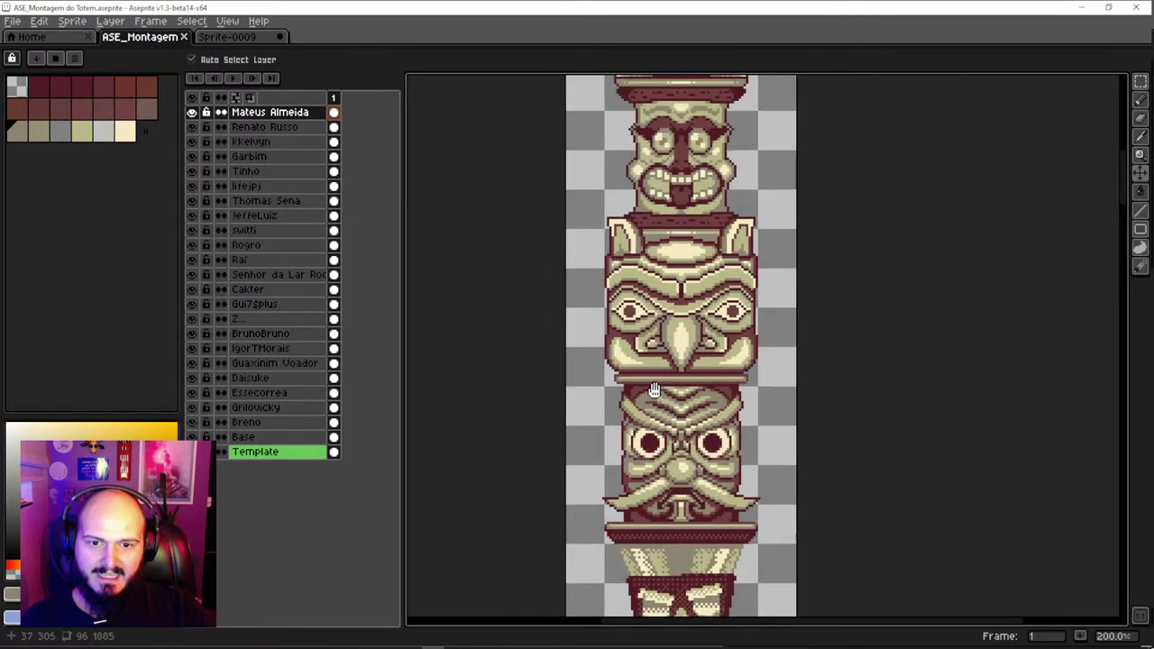
{"action": "scroll", "coordinate": [654, 389], "scroll_direction": "down", "scroll_amount": 8}
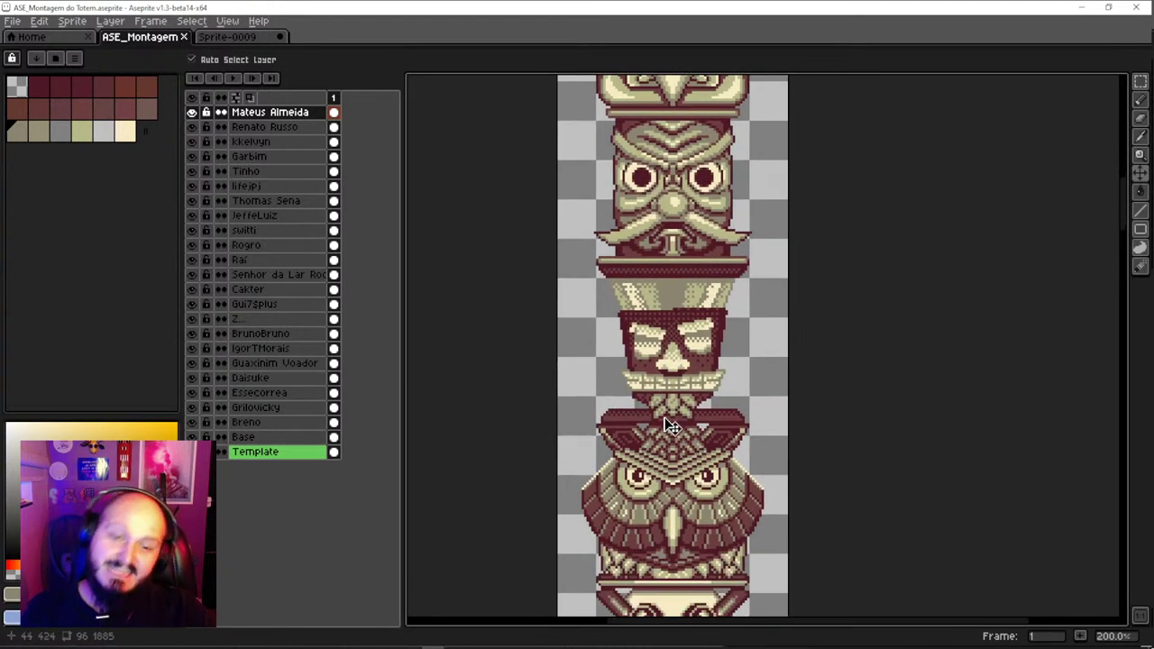
{"action": "scroll", "coordinate": [667, 397], "scroll_direction": "down", "scroll_amount": 5}
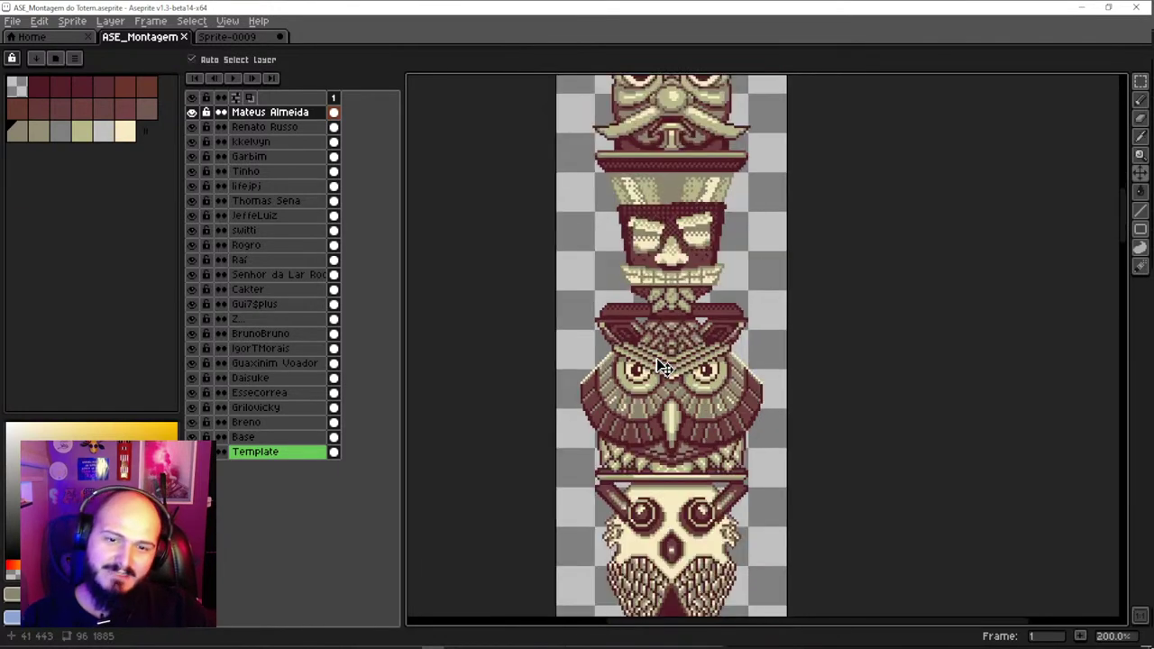
{"action": "scroll", "coordinate": [657, 358], "scroll_direction": "down", "scroll_amount": 1}
{"action": "scroll", "coordinate": [651, 370], "scroll_direction": "up", "scroll_amount": 1}
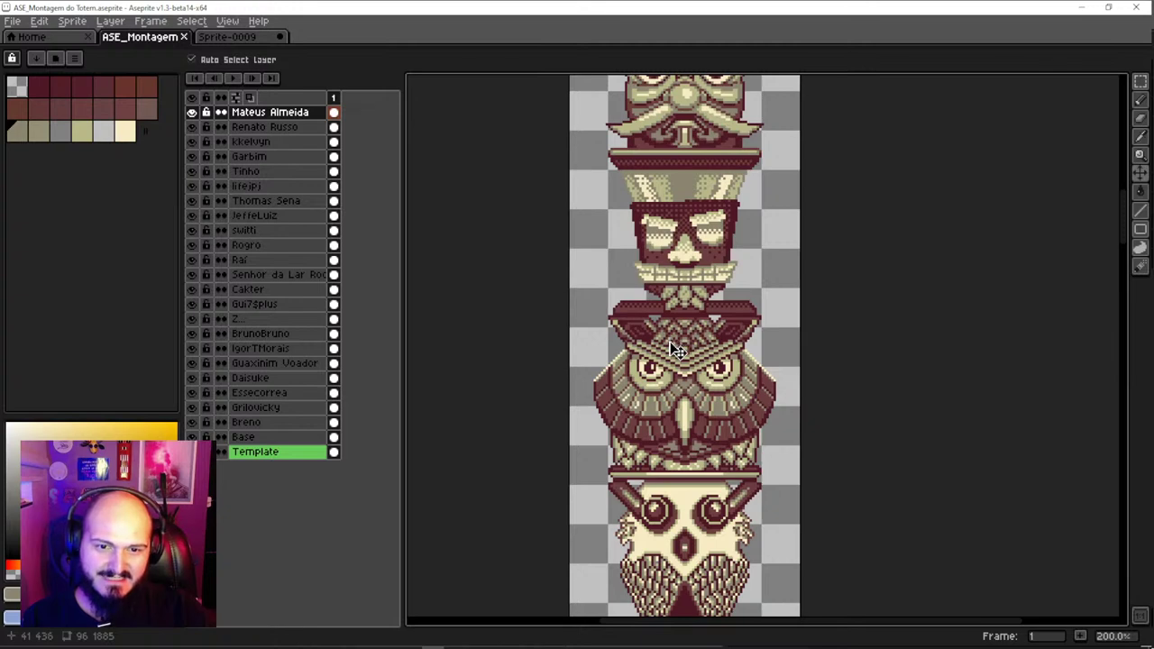
{"action": "scroll", "coordinate": [675, 375], "scroll_direction": "down", "scroll_amount": 10}
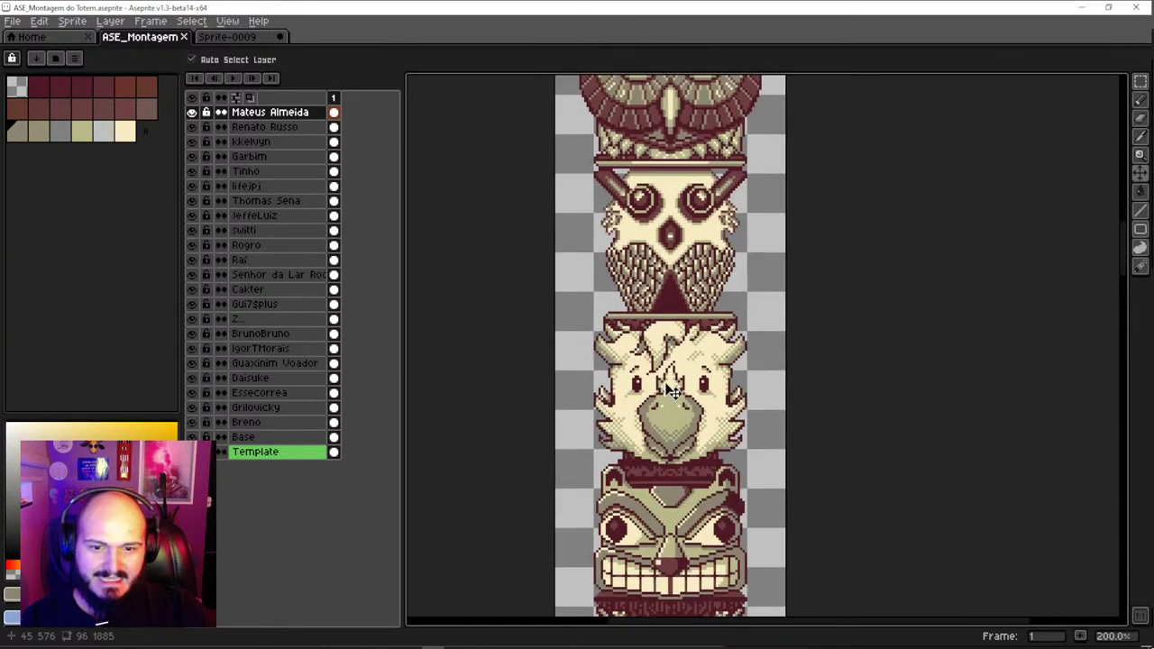
{"action": "scroll", "coordinate": [676, 360], "scroll_direction": "down", "scroll_amount": 3}
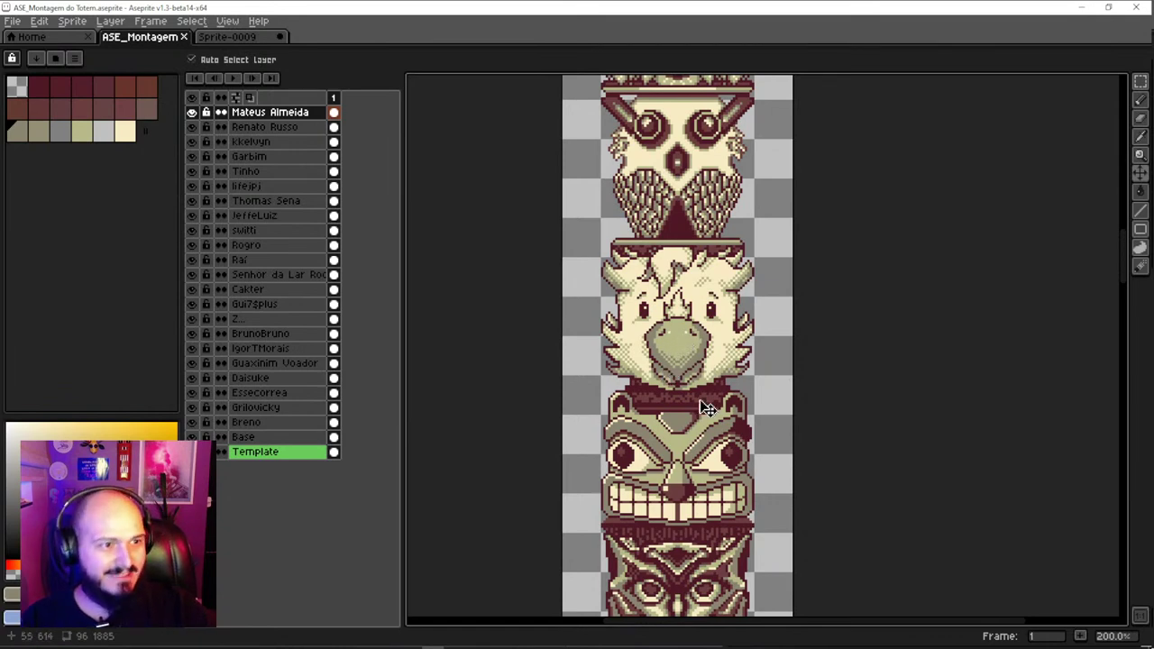
{"action": "scroll", "coordinate": [708, 408], "scroll_direction": "down", "scroll_amount": 7}
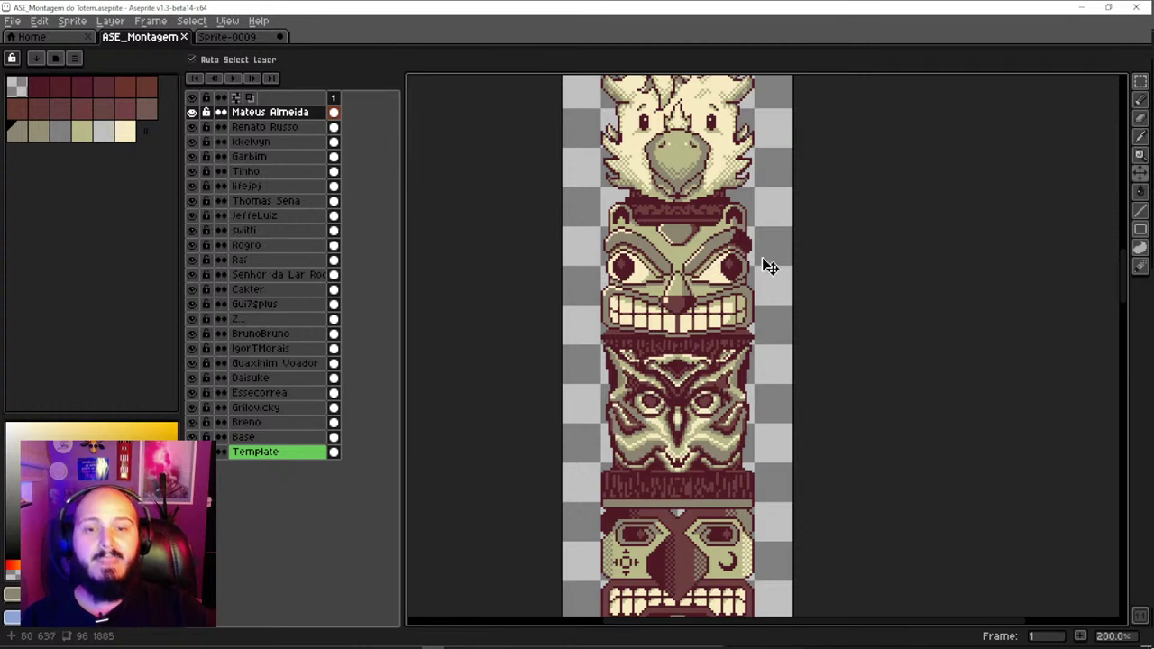
{"action": "scroll", "coordinate": [712, 343], "scroll_direction": "down", "scroll_amount": 5}
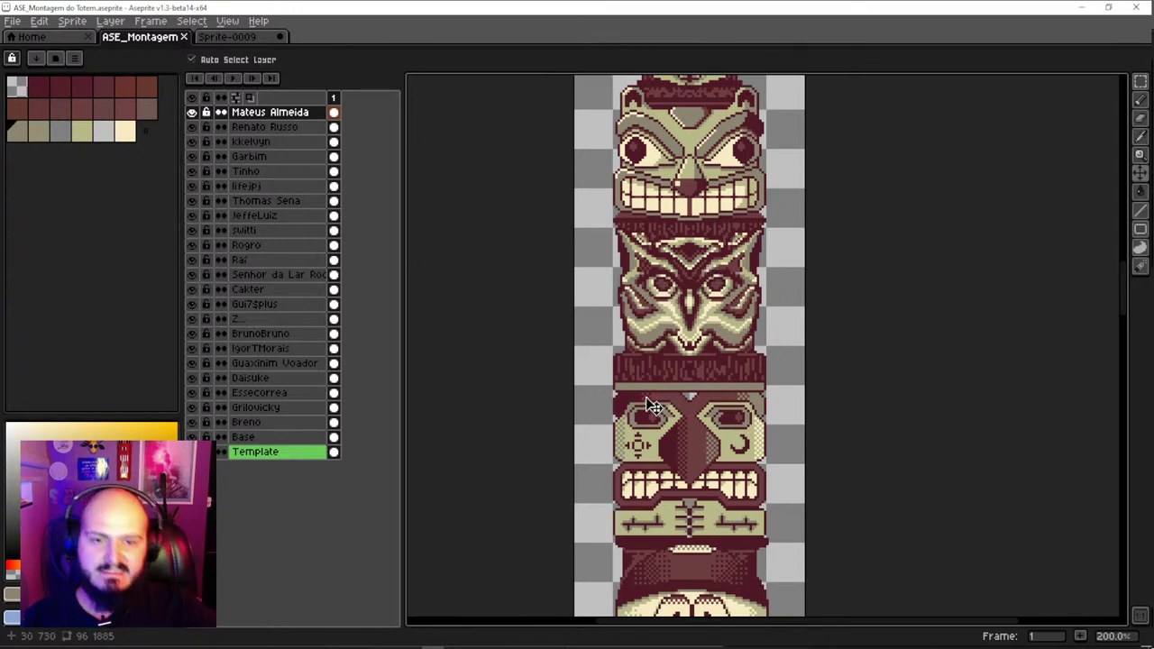
{"action": "scroll", "coordinate": [703, 273], "scroll_direction": "down", "scroll_amount": 4}
{"action": "scroll", "coordinate": [735, 270], "scroll_direction": "down", "scroll_amount": 8}
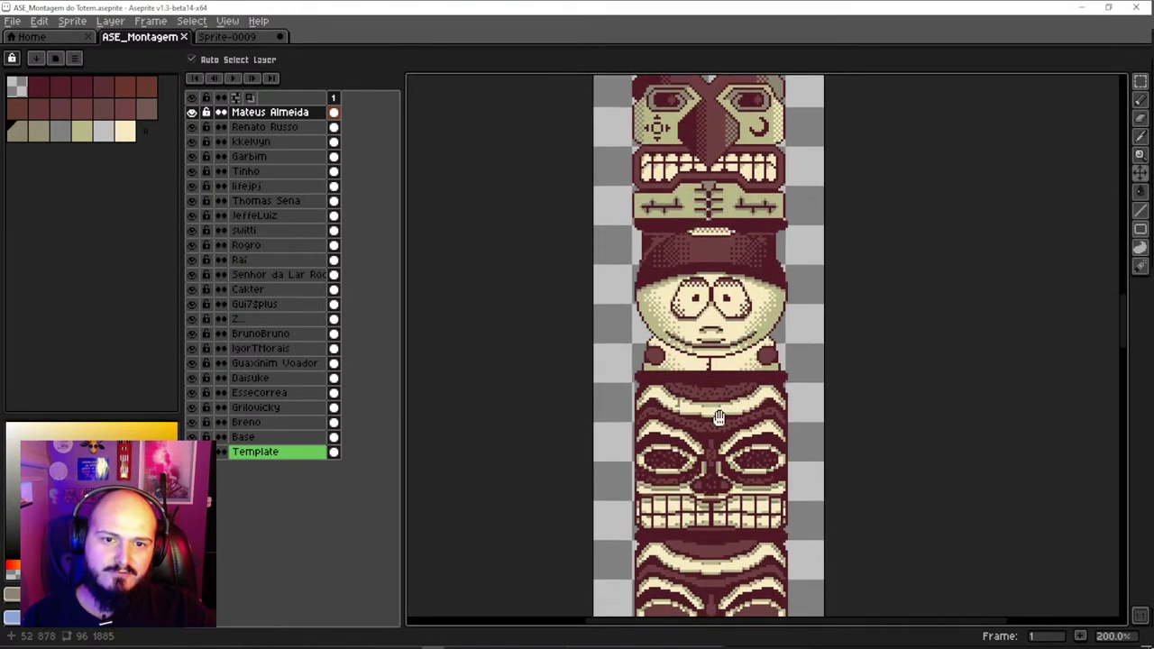
{"action": "scroll", "coordinate": [741, 208], "scroll_direction": "down", "scroll_amount": 3}
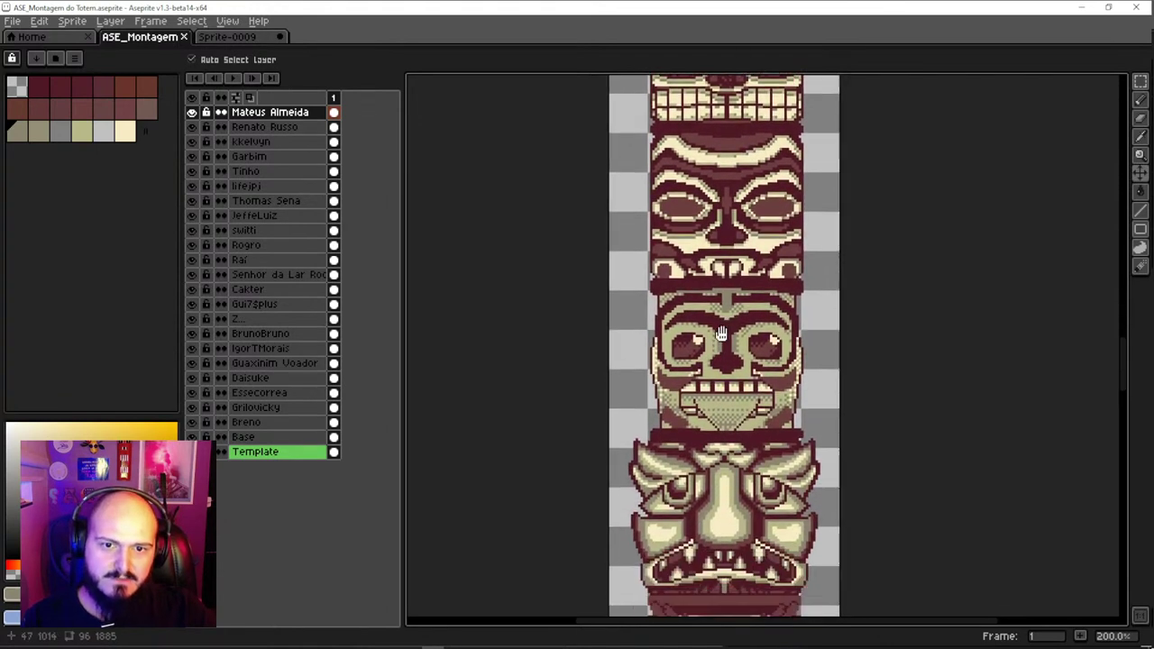
{"action": "scroll", "coordinate": [748, 354], "scroll_direction": "up", "scroll_amount": 1}
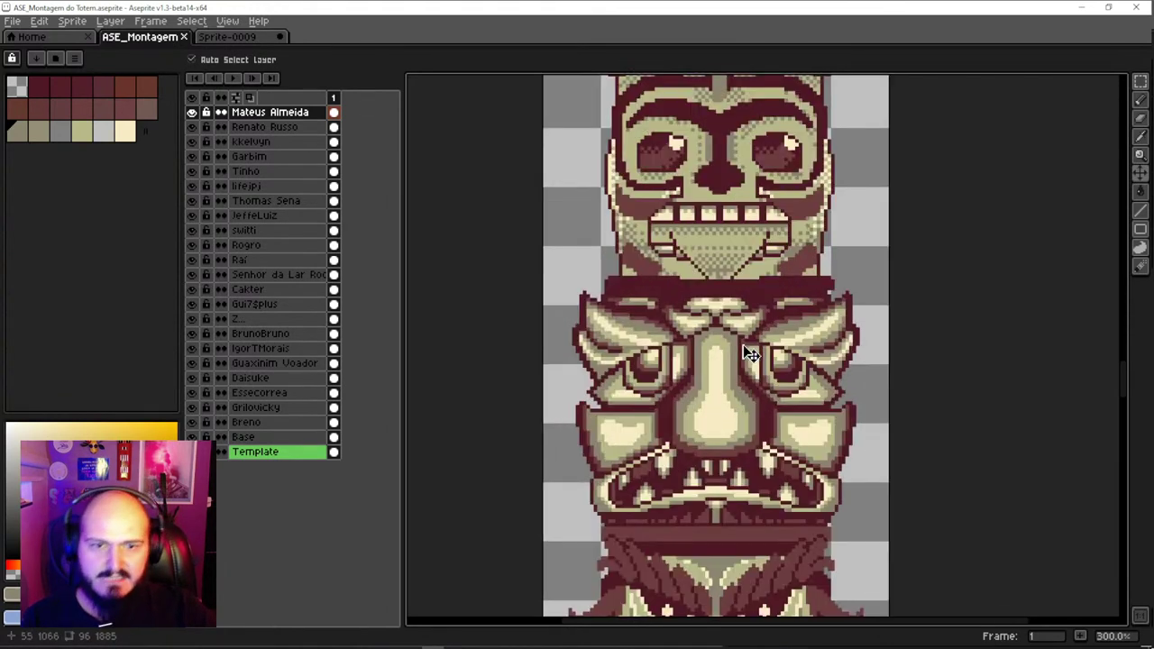
{"action": "scroll", "coordinate": [754, 388], "scroll_direction": "up", "scroll_amount": 2}
Enable the vertical symmetry guide and nudge the selected face right onto the centre axis
{"action": "left_click", "coordinate": [760, 426]}
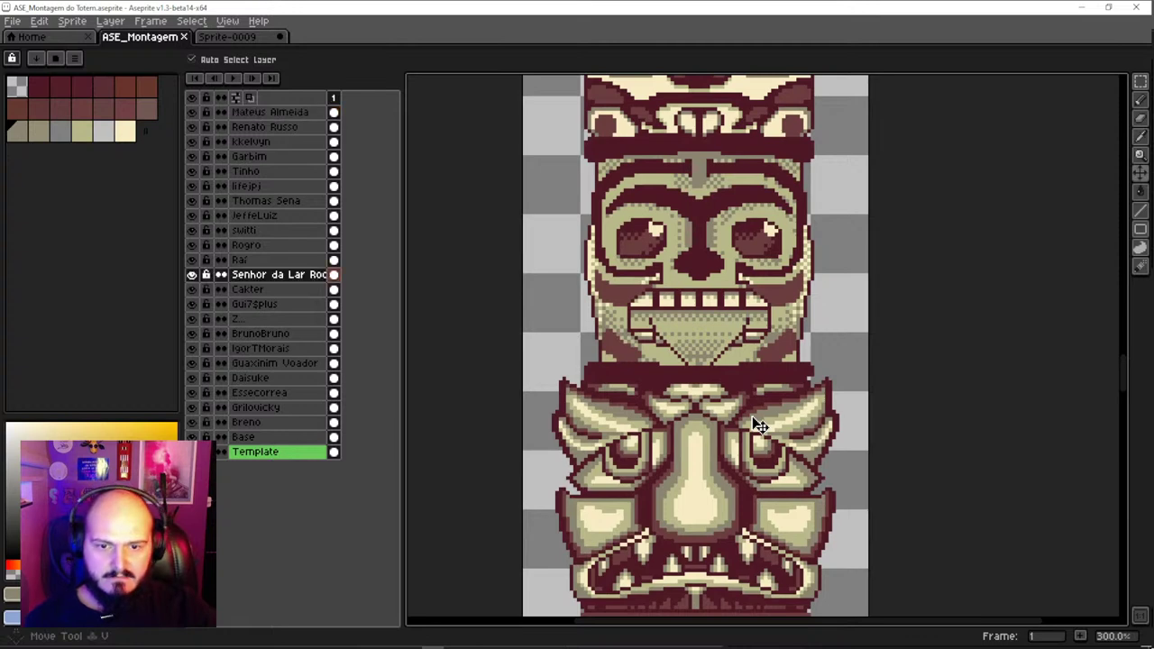
{"action": "key", "text": "b"}
{"action": "left_click", "coordinate": [382, 59]}
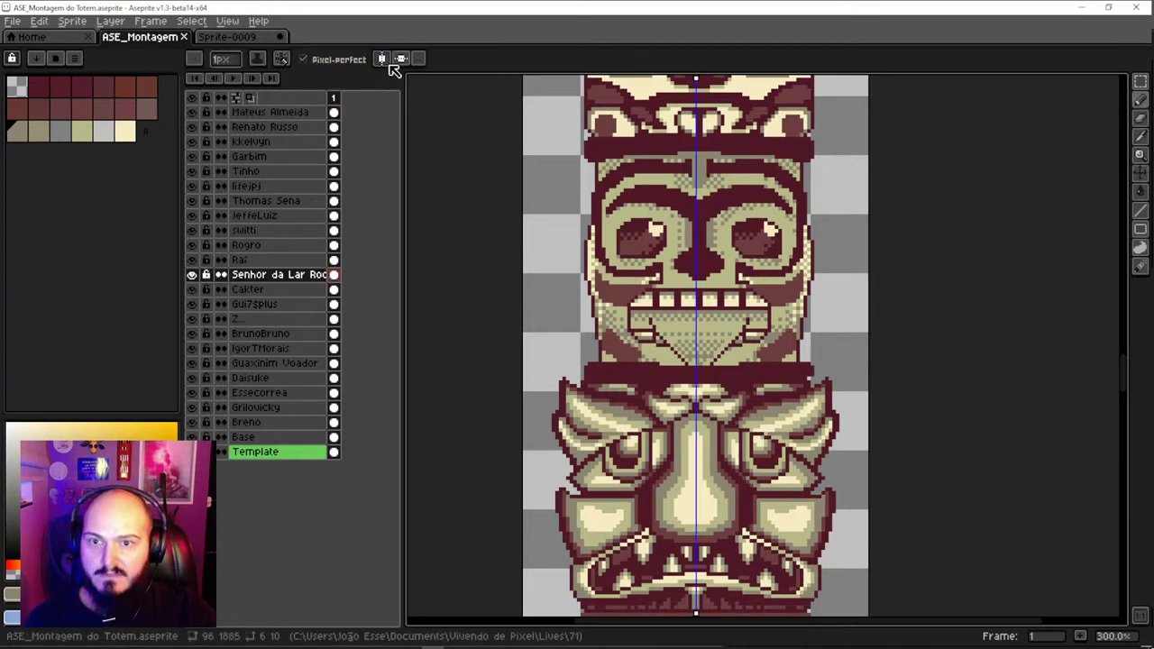
{"action": "key", "text": "v"}
{"action": "scroll", "coordinate": [730, 372], "scroll_direction": "up", "scroll_amount": 1}
{"action": "left_click_drag", "start_coordinate": [732, 370], "coordinate": [713, 409]}
Bring the higher totem faces into view and widen the Layers panel so names show fully
{"action": "scroll", "coordinate": [739, 368], "scroll_direction": "down", "scroll_amount": 1}
{"action": "scroll", "coordinate": [701, 262], "scroll_direction": "up", "scroll_amount": 2}
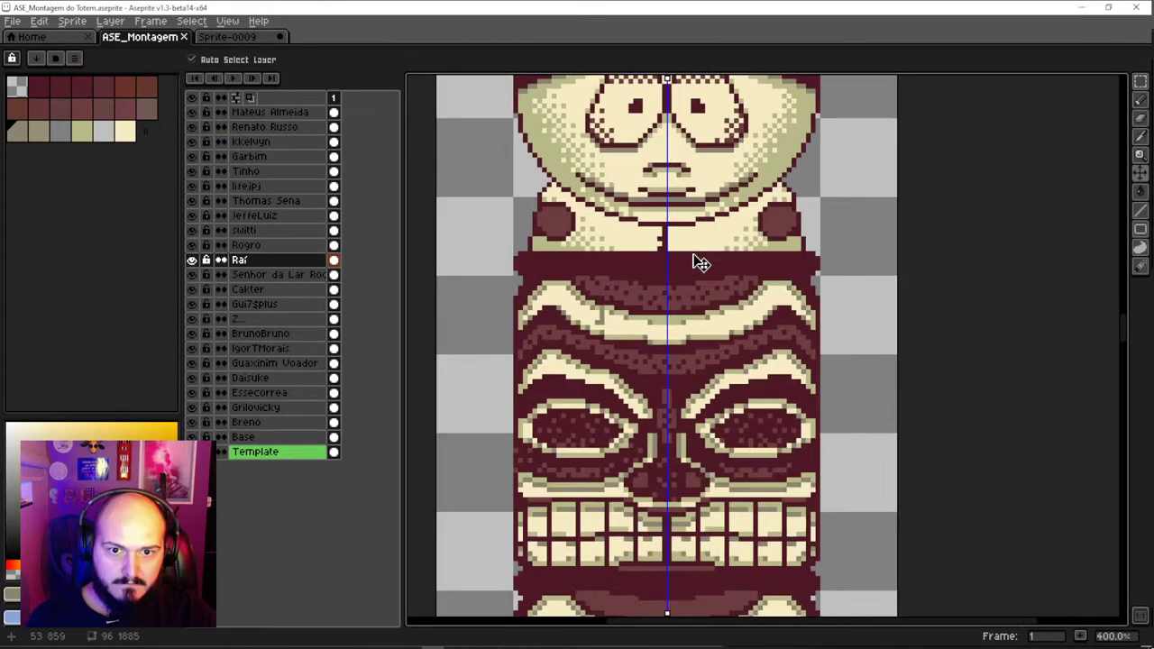
{"action": "scroll", "coordinate": [701, 263], "scroll_direction": "down", "scroll_amount": 1}
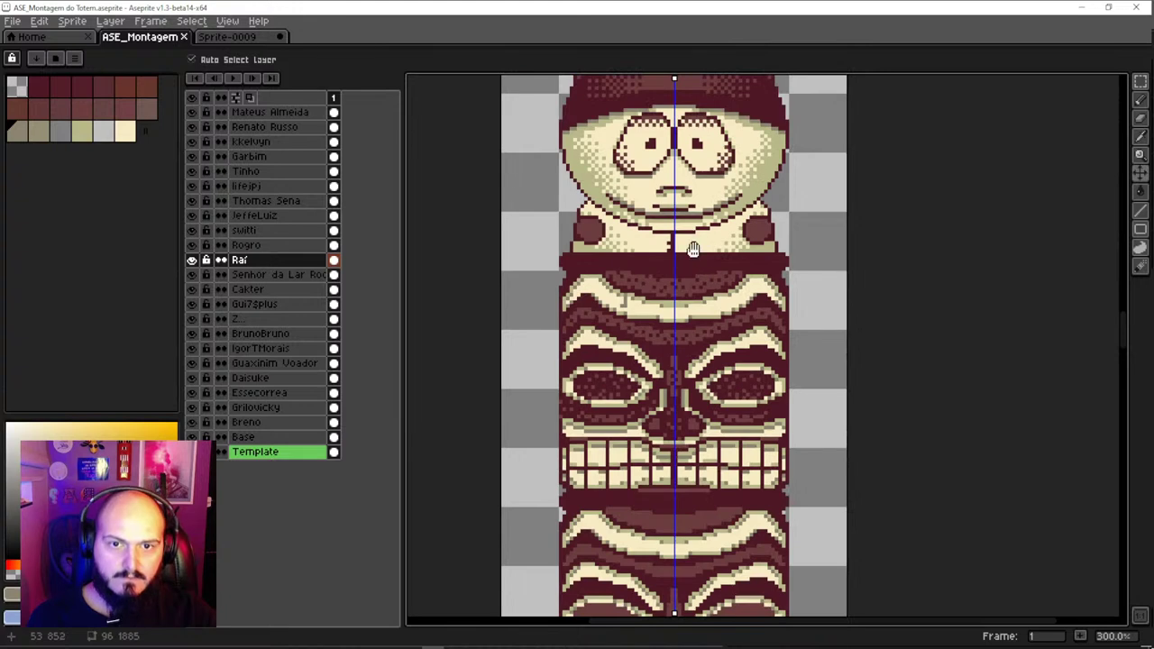
{"action": "left_click_drag", "start_coordinate": [701, 262], "coordinate": [681, 428]}
{"action": "scroll", "coordinate": [680, 428], "scroll_direction": "down", "scroll_amount": 4}
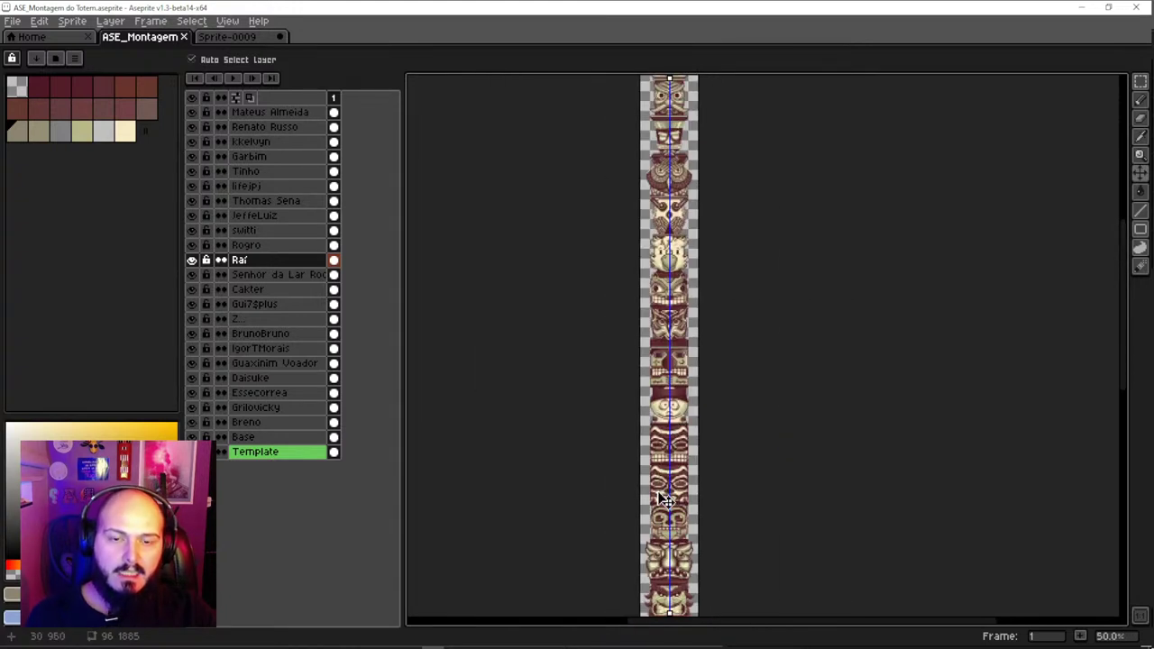
{"action": "scroll", "coordinate": [686, 513], "scroll_direction": "up", "scroll_amount": 3}
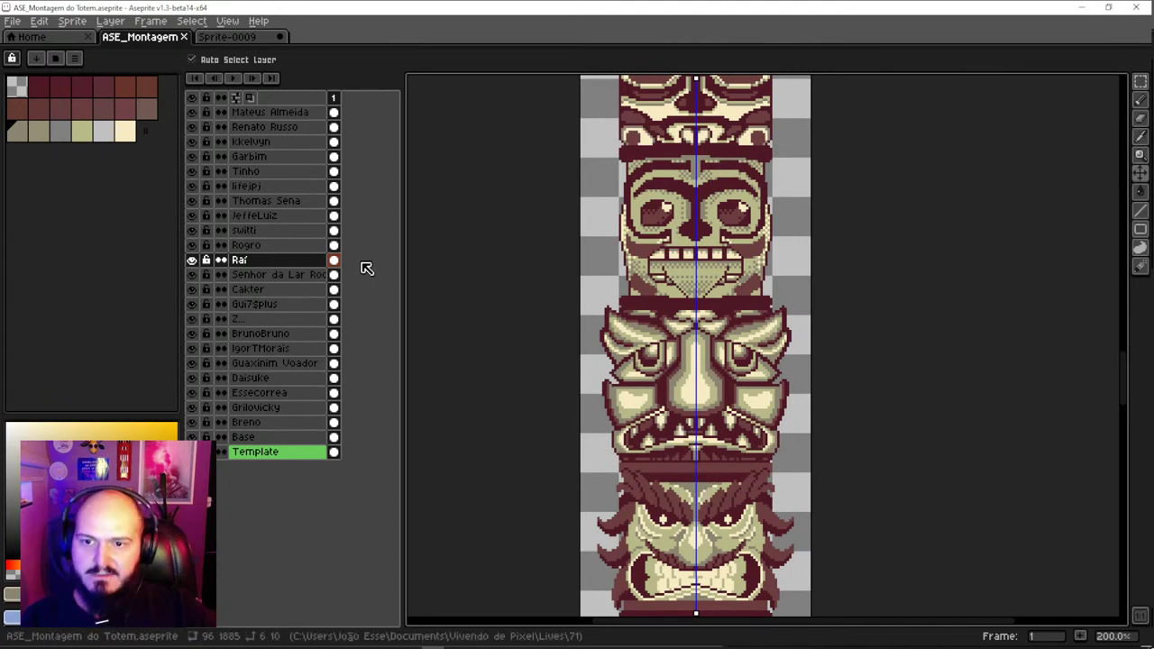
{"action": "left_click_drag", "start_coordinate": [327, 96], "coordinate": [363, 100]}
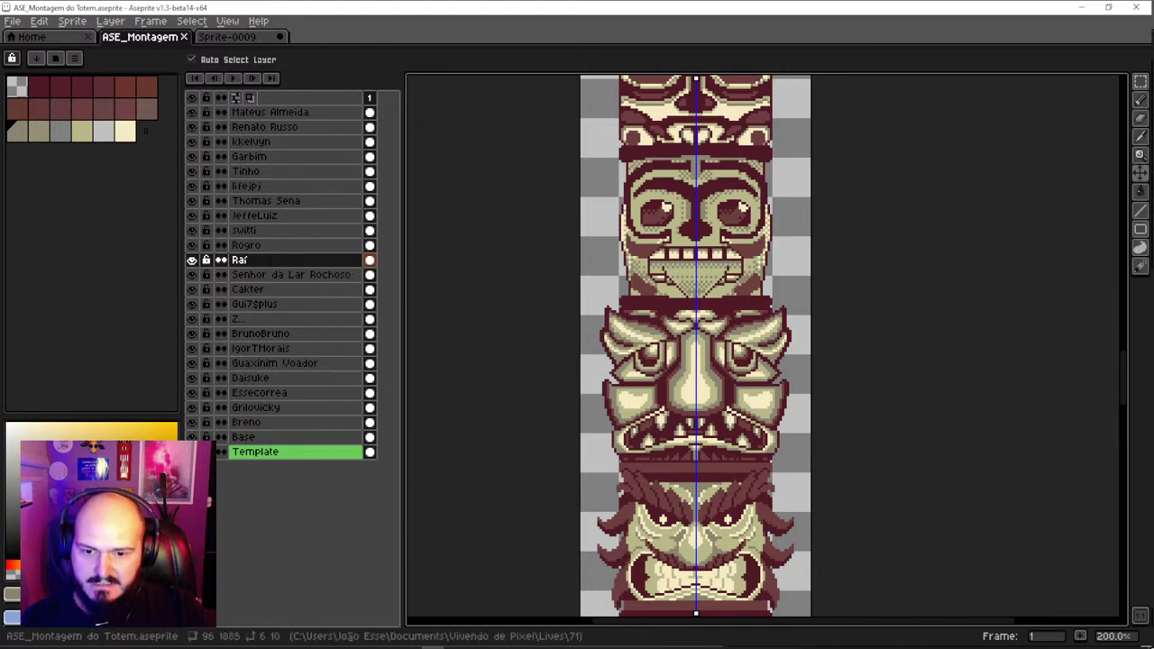
Switch to Discord and close the enlarged image preview
{"action": "mouse_move", "coordinate": [410, 646]}
{"action": "left_click", "coordinate": [367, 647]}
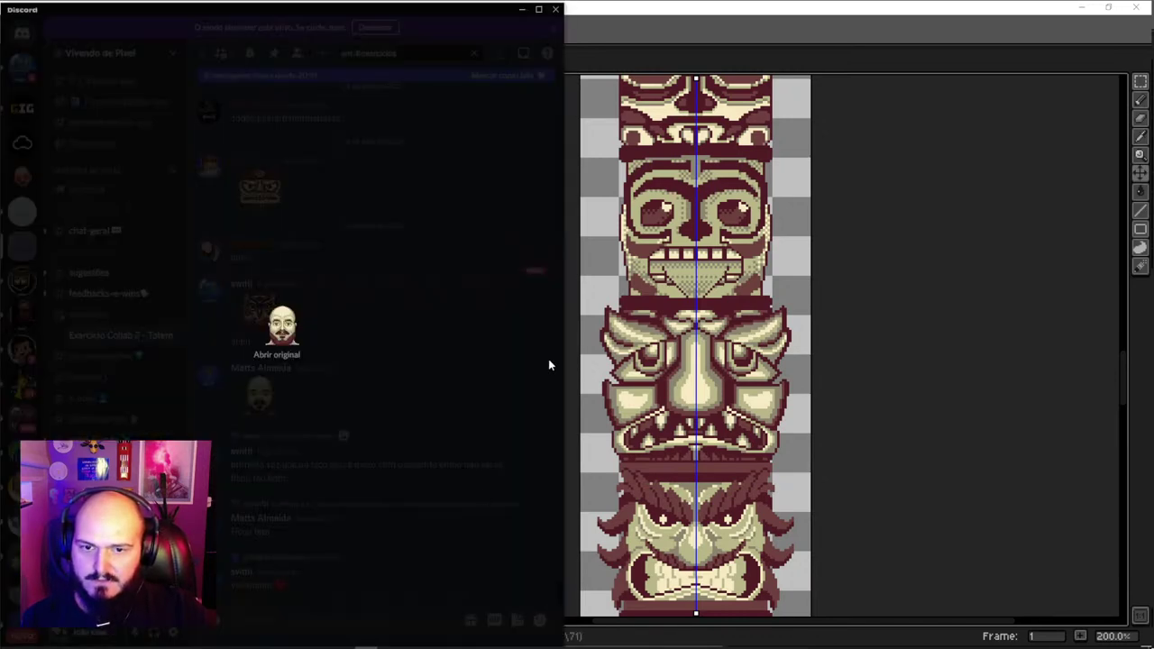
{"action": "left_click", "coordinate": [387, 414]}
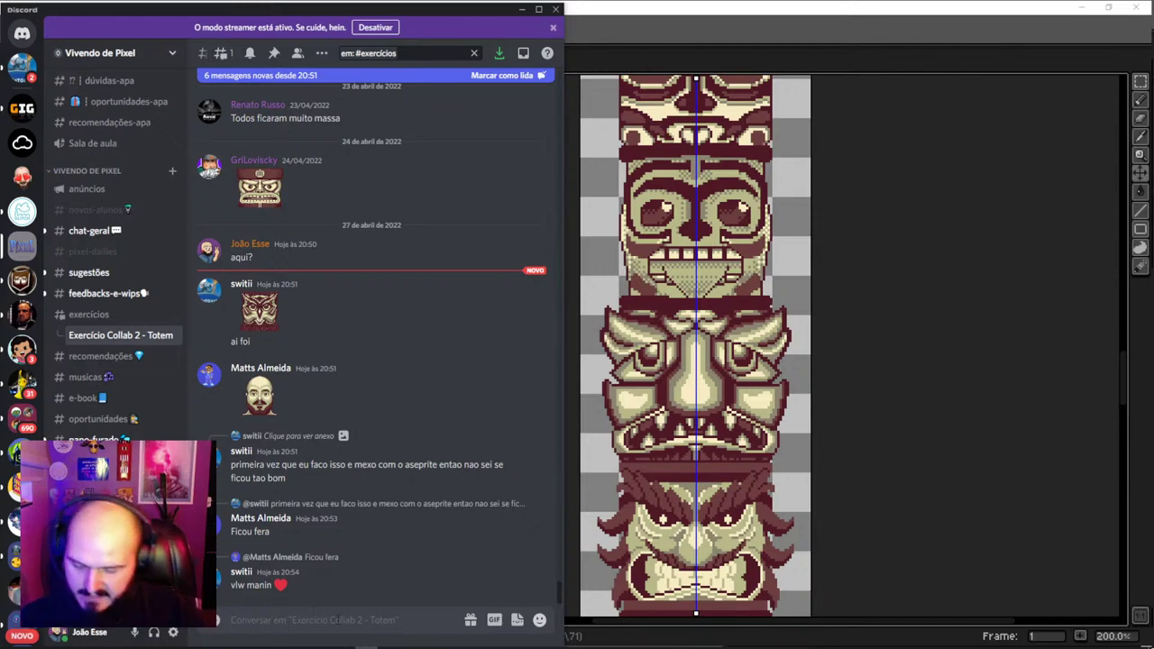
{"action": "type", "text": "t"}
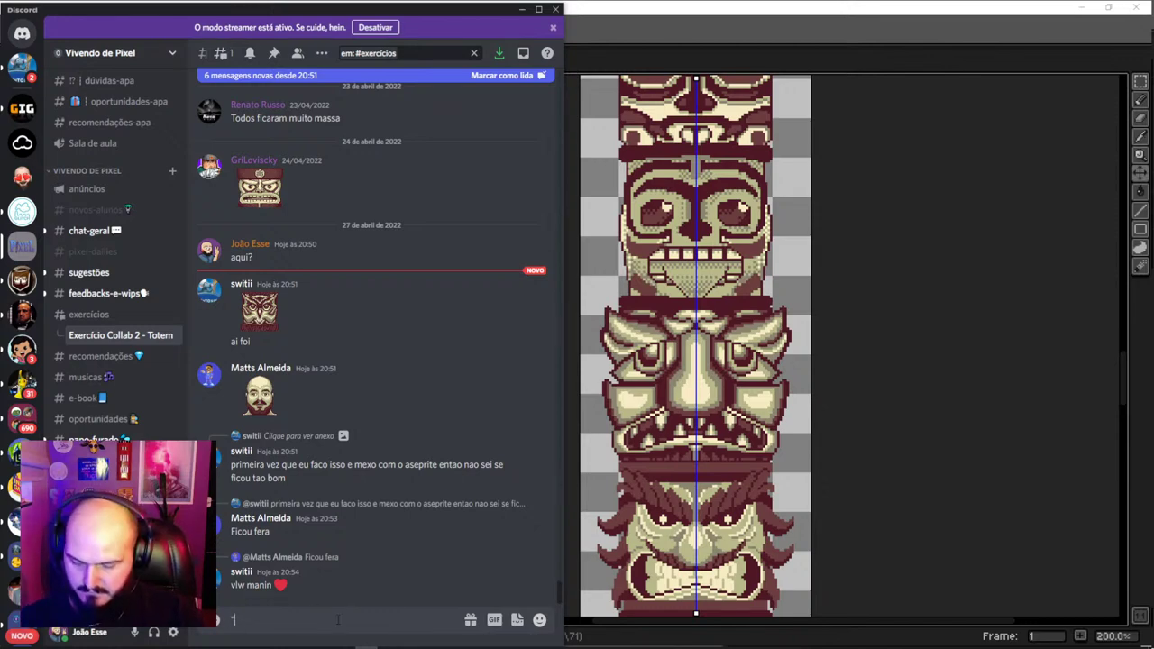
{"action": "key", "text": "BackSpace"}
{"action": "type", "text": "Nome"}
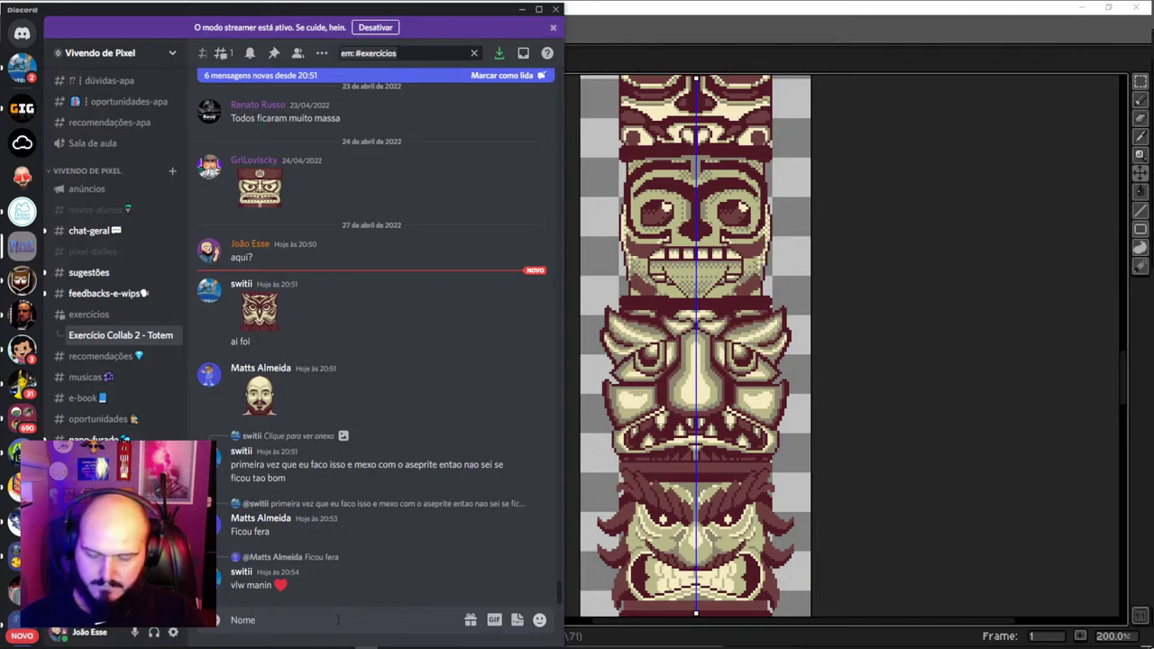
{"action": "type", "text": " -"}
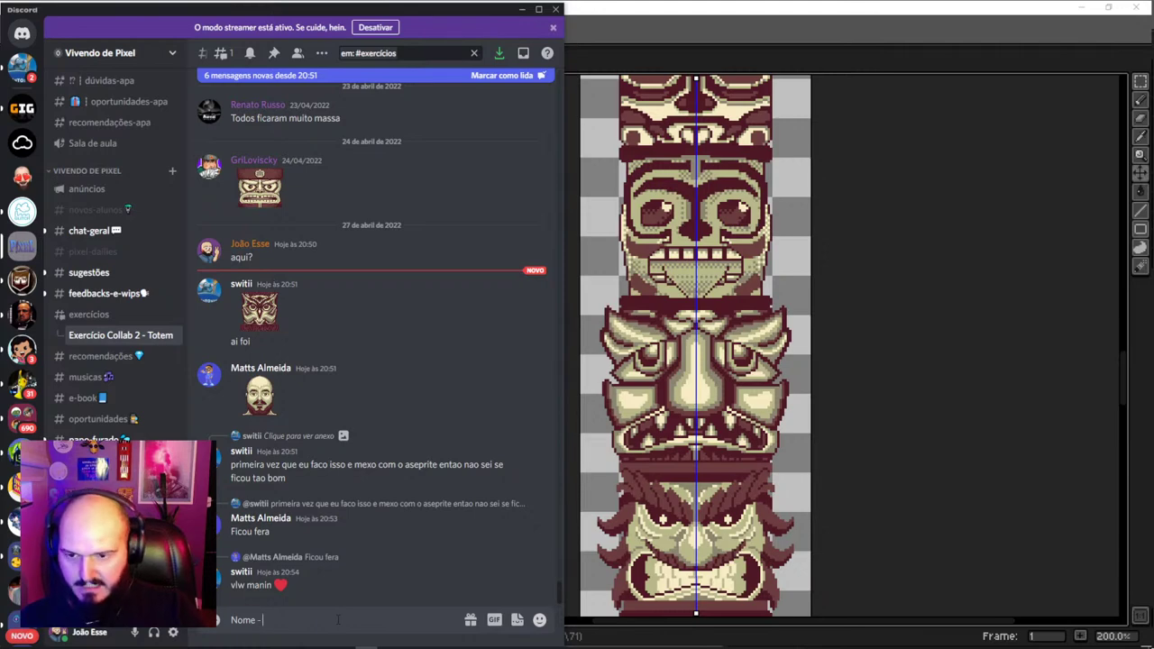
{"action": "type", "text": " @"}
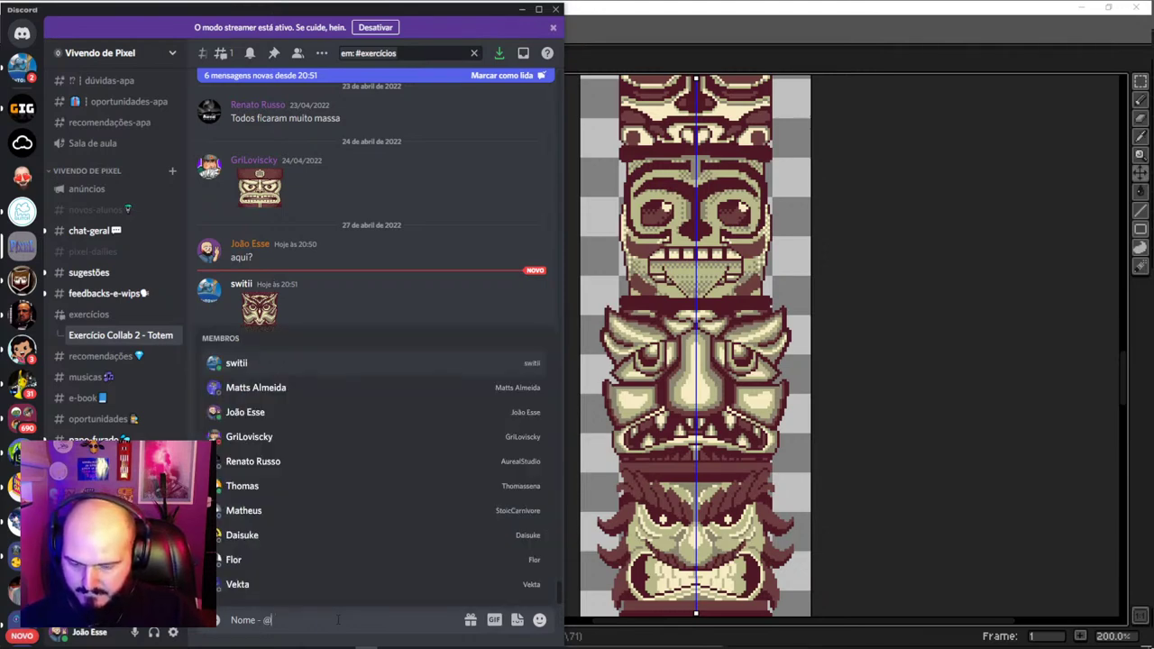
{"action": "type", "text": "instagram"}
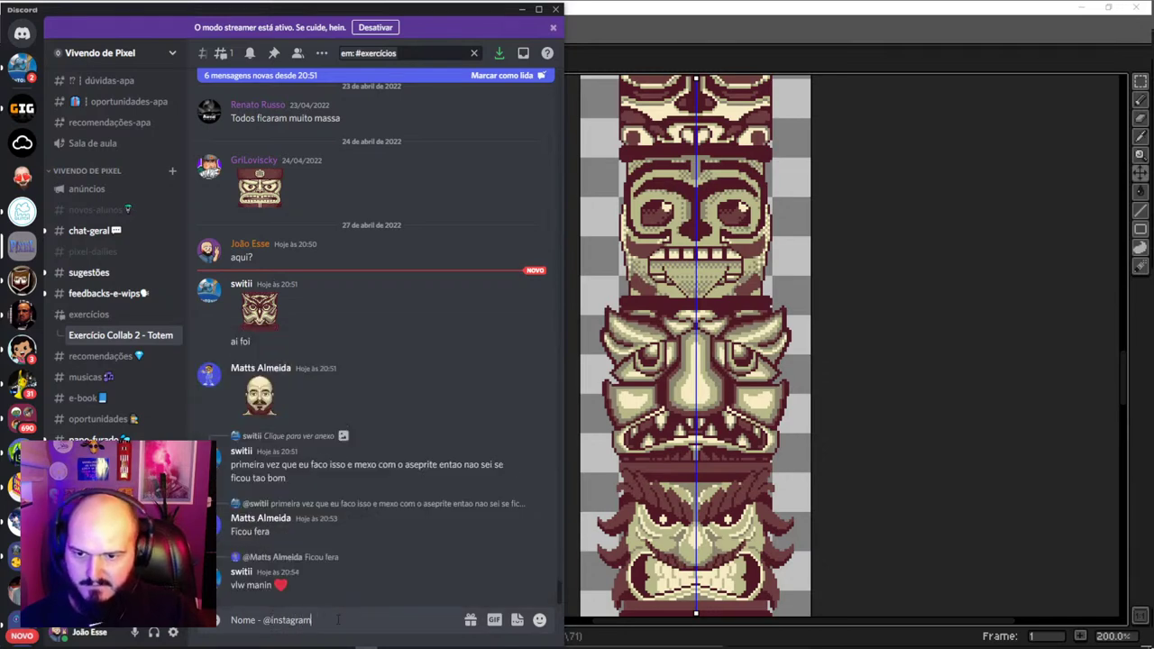
{"action": "type", "text": "/"}
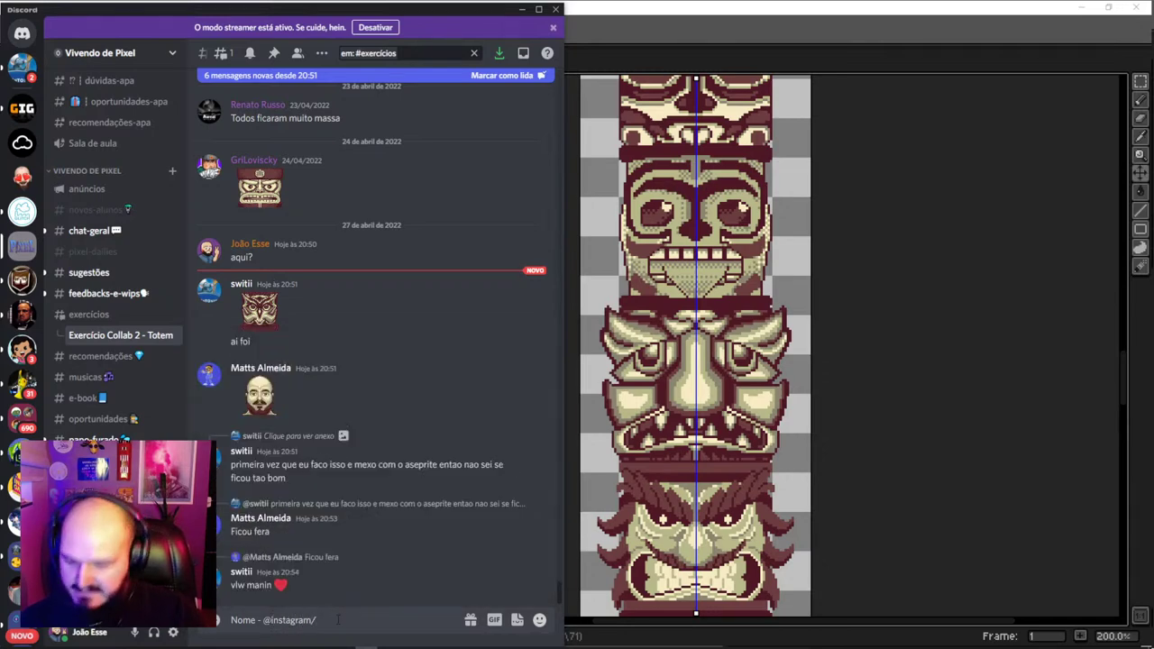
{"action": "type", "text": "@twitter"}
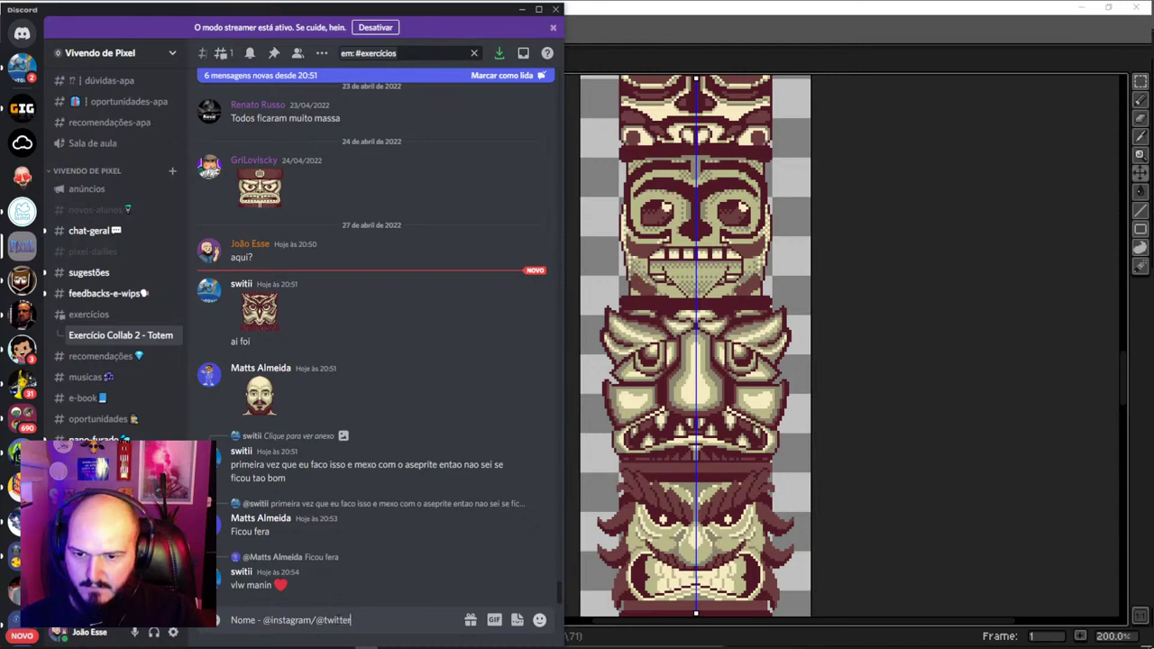
{"action": "left_click", "coordinate": [302, 621]}
{"action": "left_click", "coordinate": [324, 621]}
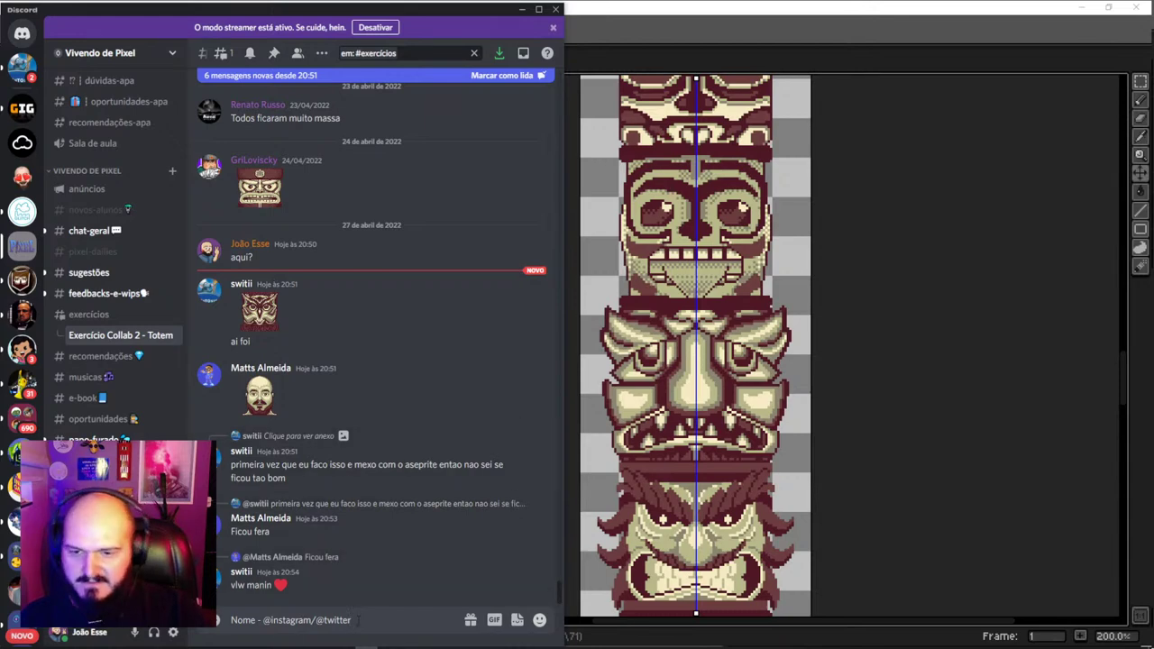
{"action": "key", "text": "shift+Return"}
{"action": "type", "text": "J"}
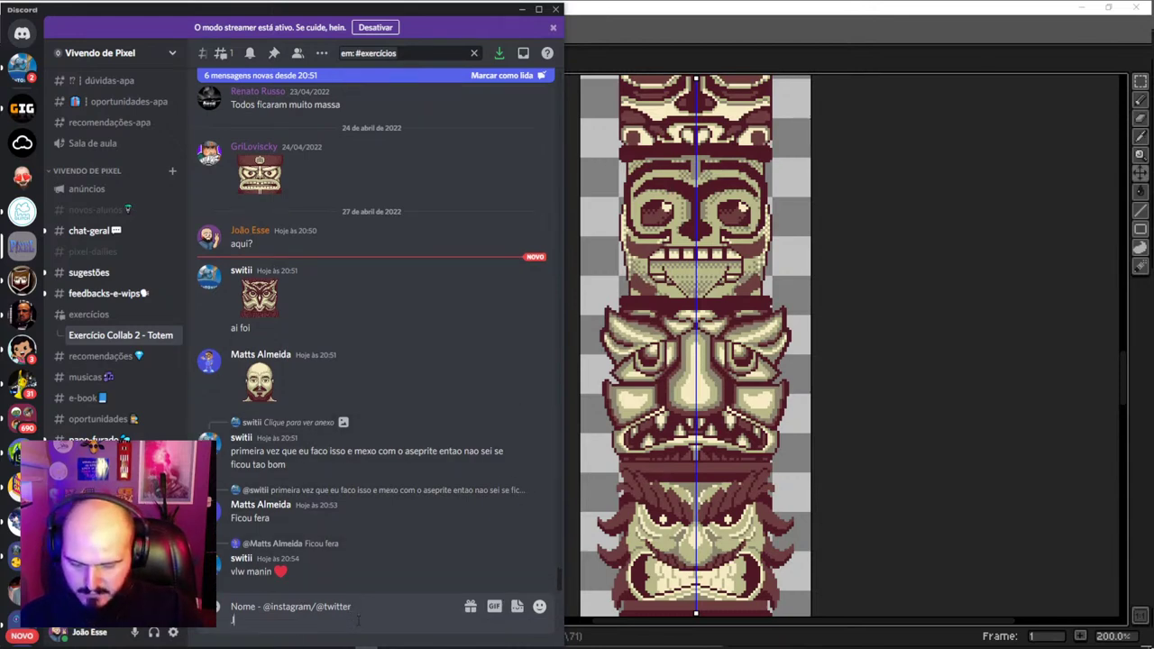
{"action": "type", "text": "oão "}
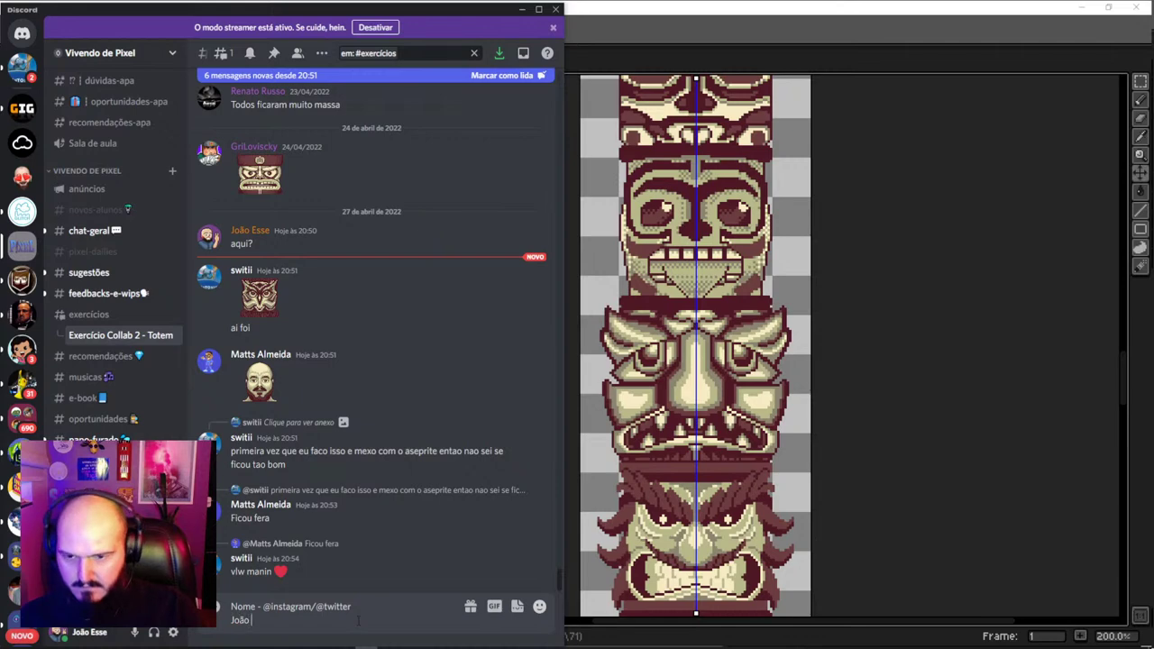
{"action": "type", "text": "Esse - @essecorrea"}
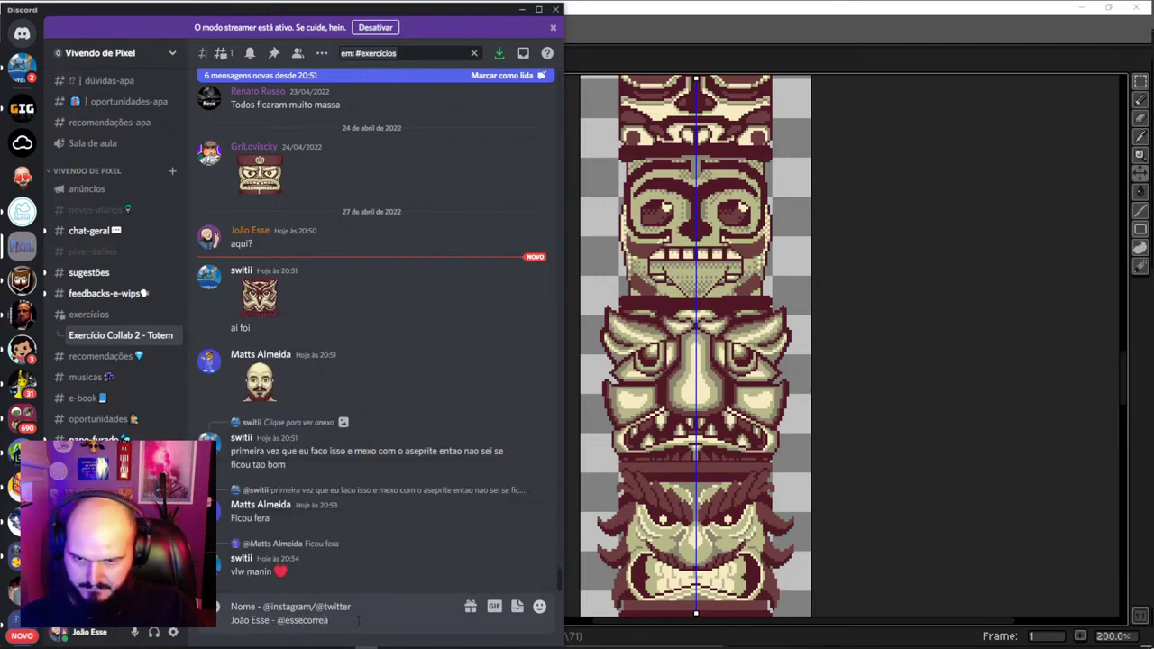
{"action": "key", "text": "Return"}
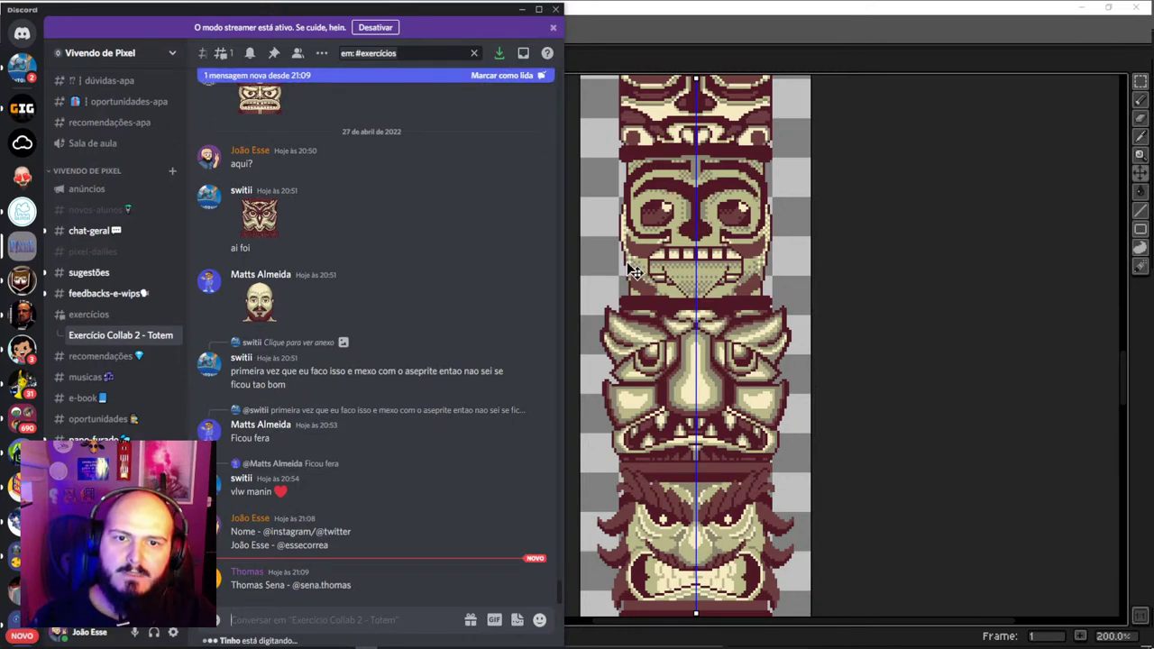
Return to Aseprite and save the totem montage with Ctrl+S
{"action": "left_click", "coordinate": [709, 411]}
{"action": "scroll", "coordinate": [717, 410], "scroll_direction": "down", "scroll_amount": 1}
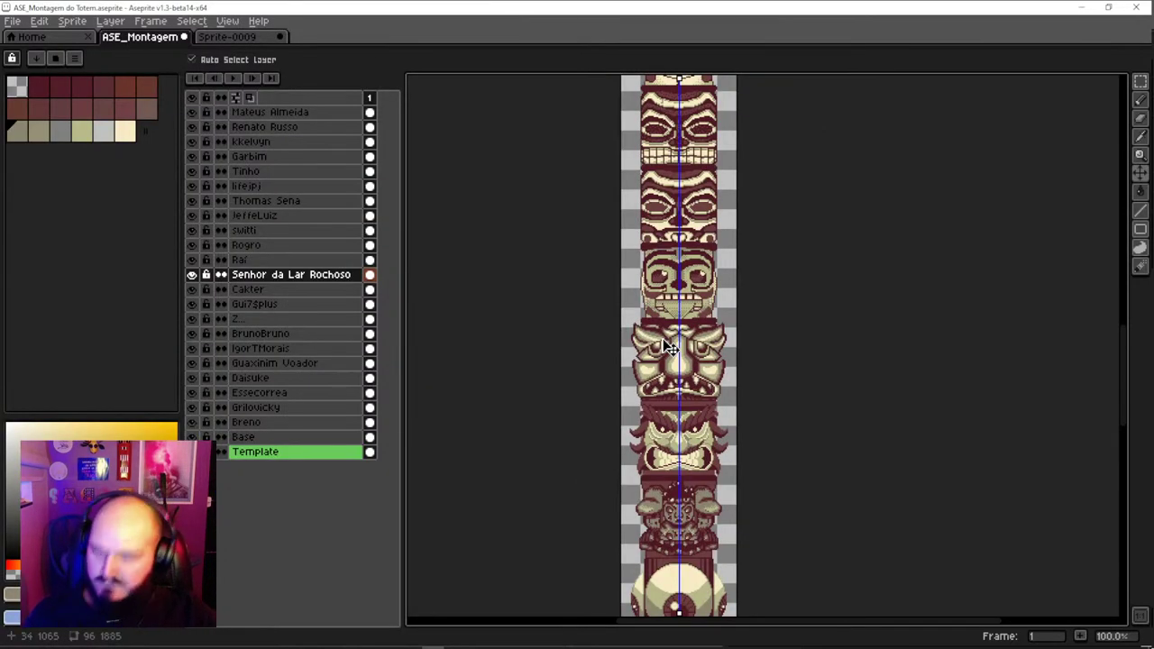
{"action": "key", "text": "ctrl+s"}
Select the owl face's layer and undo its accidental move
{"action": "left_click_drag", "start_coordinate": [694, 261], "coordinate": [655, 435]}
{"action": "scroll", "coordinate": [655, 435], "scroll_direction": "up", "scroll_amount": 2}
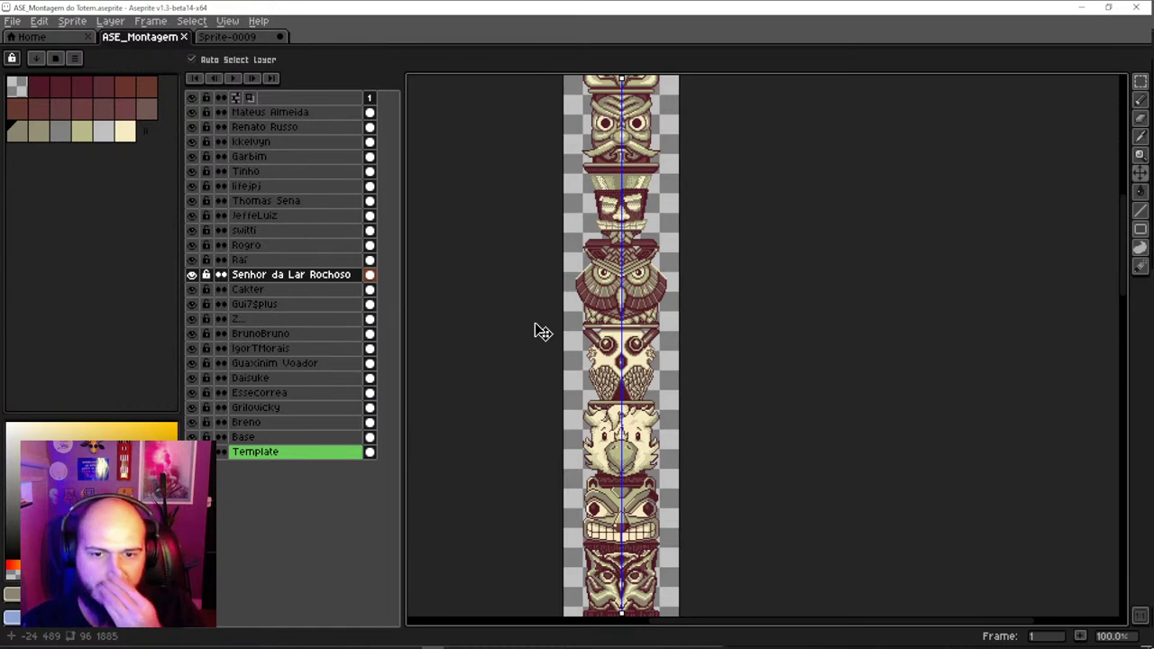
{"action": "scroll", "coordinate": [640, 389], "scroll_direction": "up", "scroll_amount": 2}
{"action": "left_click", "coordinate": [638, 386]}
{"action": "key", "text": "ctrl+z"}
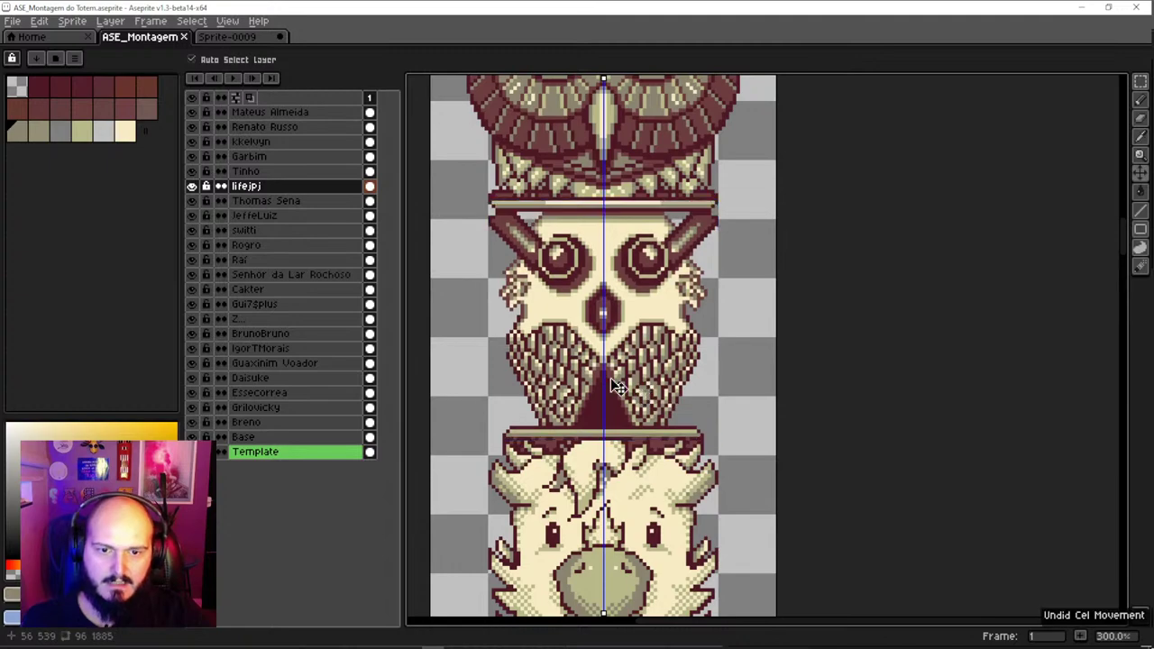
{"action": "left_click_drag", "start_coordinate": [559, 370], "coordinate": [557, 359]}
{"action": "key", "text": "ctrl+z"}
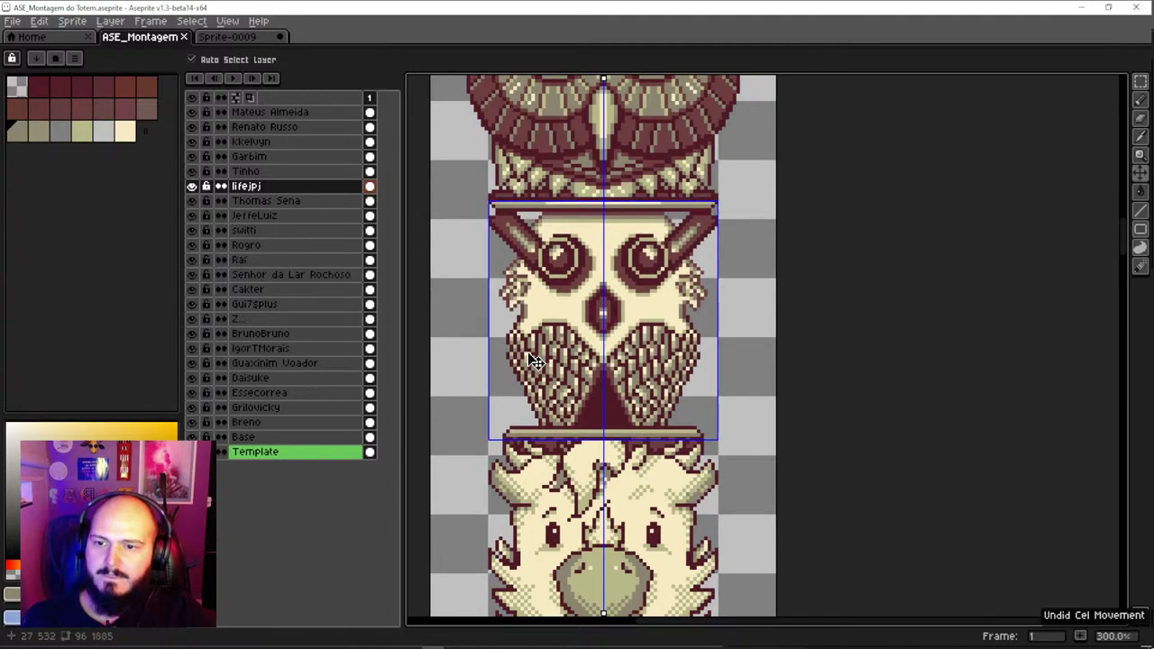
{"action": "key", "text": "alt+Tab"}
{"action": "key", "text": "alt+Tab"}
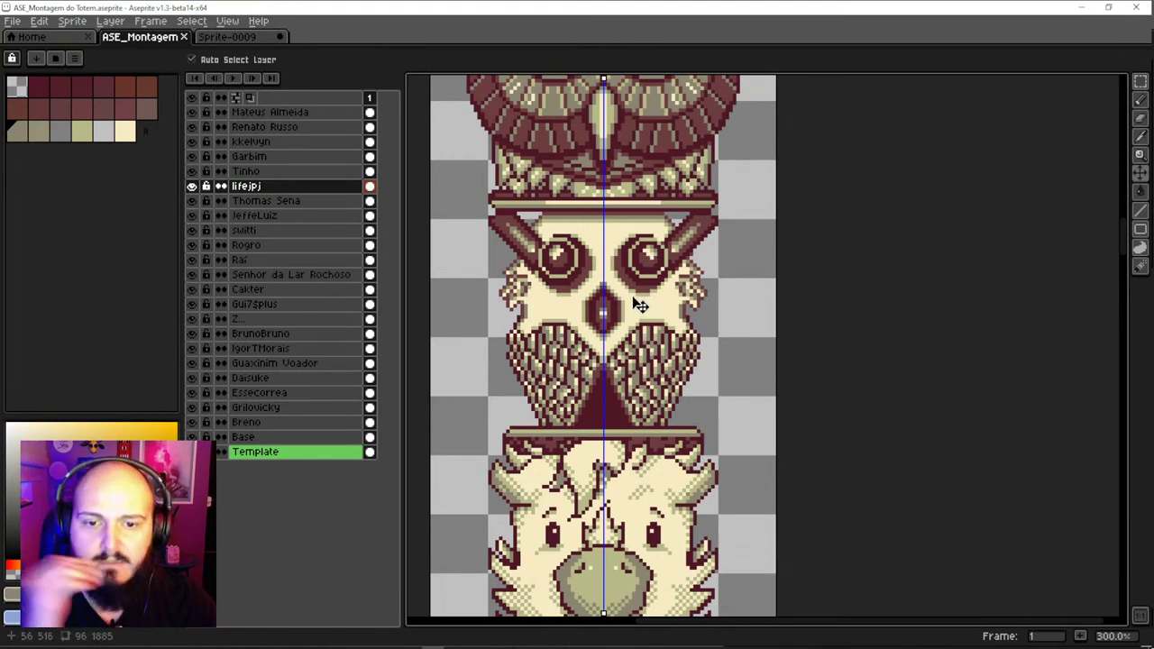
{"action": "scroll", "coordinate": [639, 305], "scroll_direction": "down", "scroll_amount": 3}
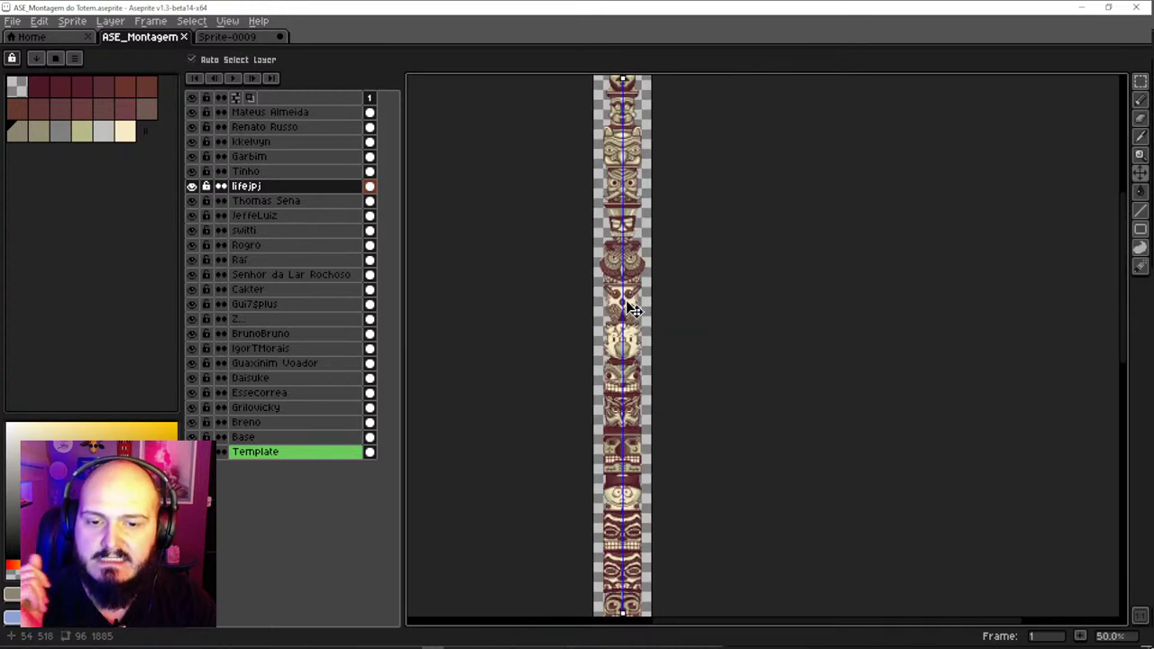
{"action": "scroll", "coordinate": [639, 381], "scroll_direction": "up", "scroll_amount": 2}
{"action": "left_click_drag", "start_coordinate": [635, 404], "coordinate": [631, 264]}
{"action": "scroll", "coordinate": [631, 264], "scroll_direction": "down", "scroll_amount": 5}
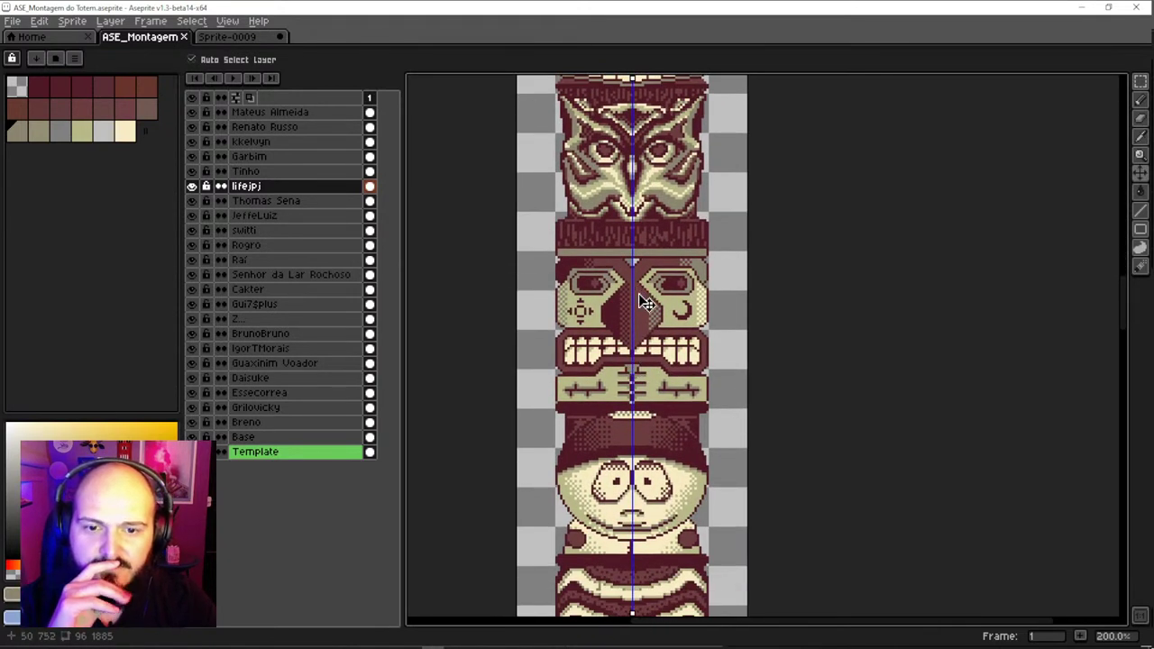
{"action": "scroll", "coordinate": [669, 377], "scroll_direction": "down", "scroll_amount": 4}
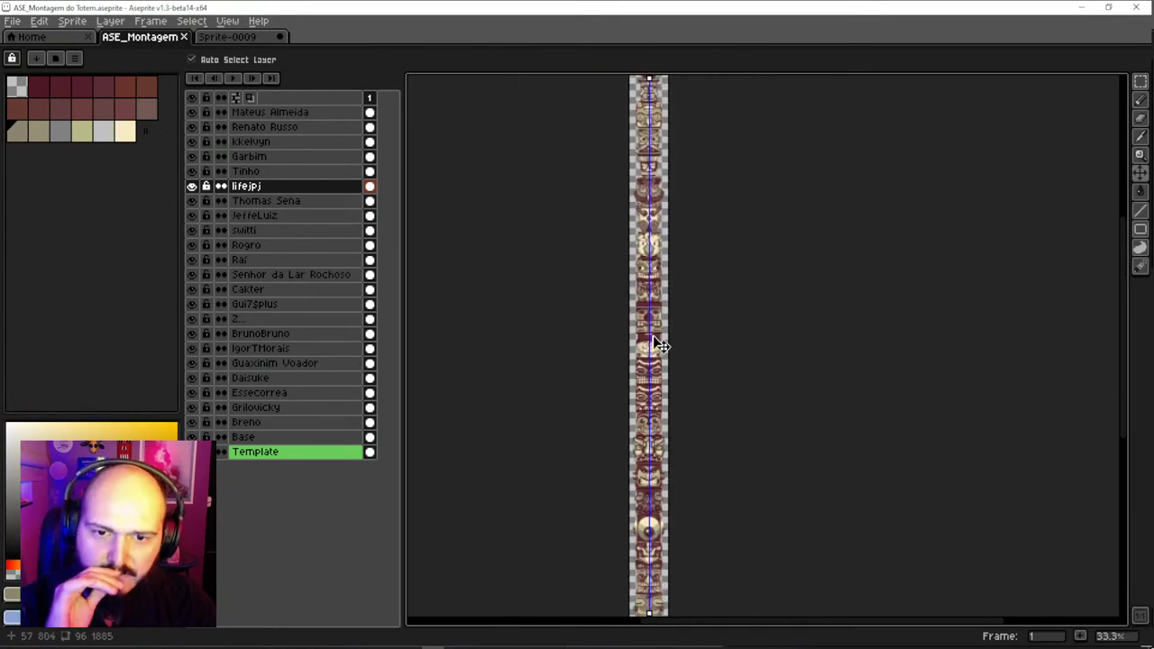
{"action": "scroll", "coordinate": [656, 404], "scroll_direction": "up", "scroll_amount": 1}
{"action": "left_click_drag", "start_coordinate": [644, 406], "coordinate": [635, 423]}
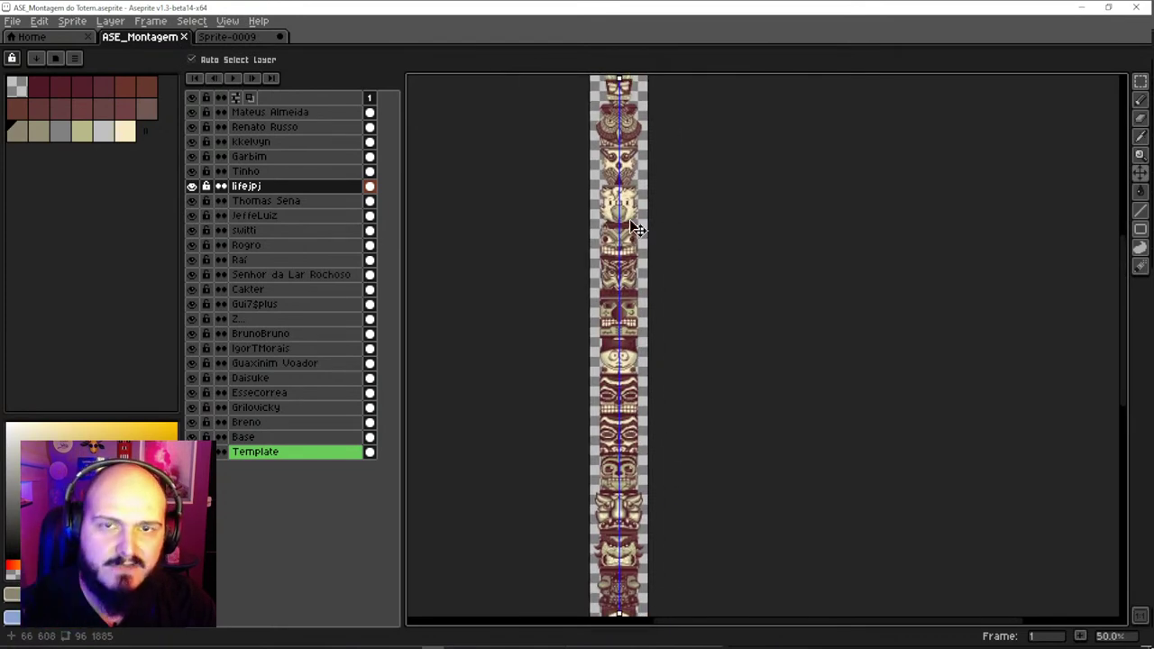